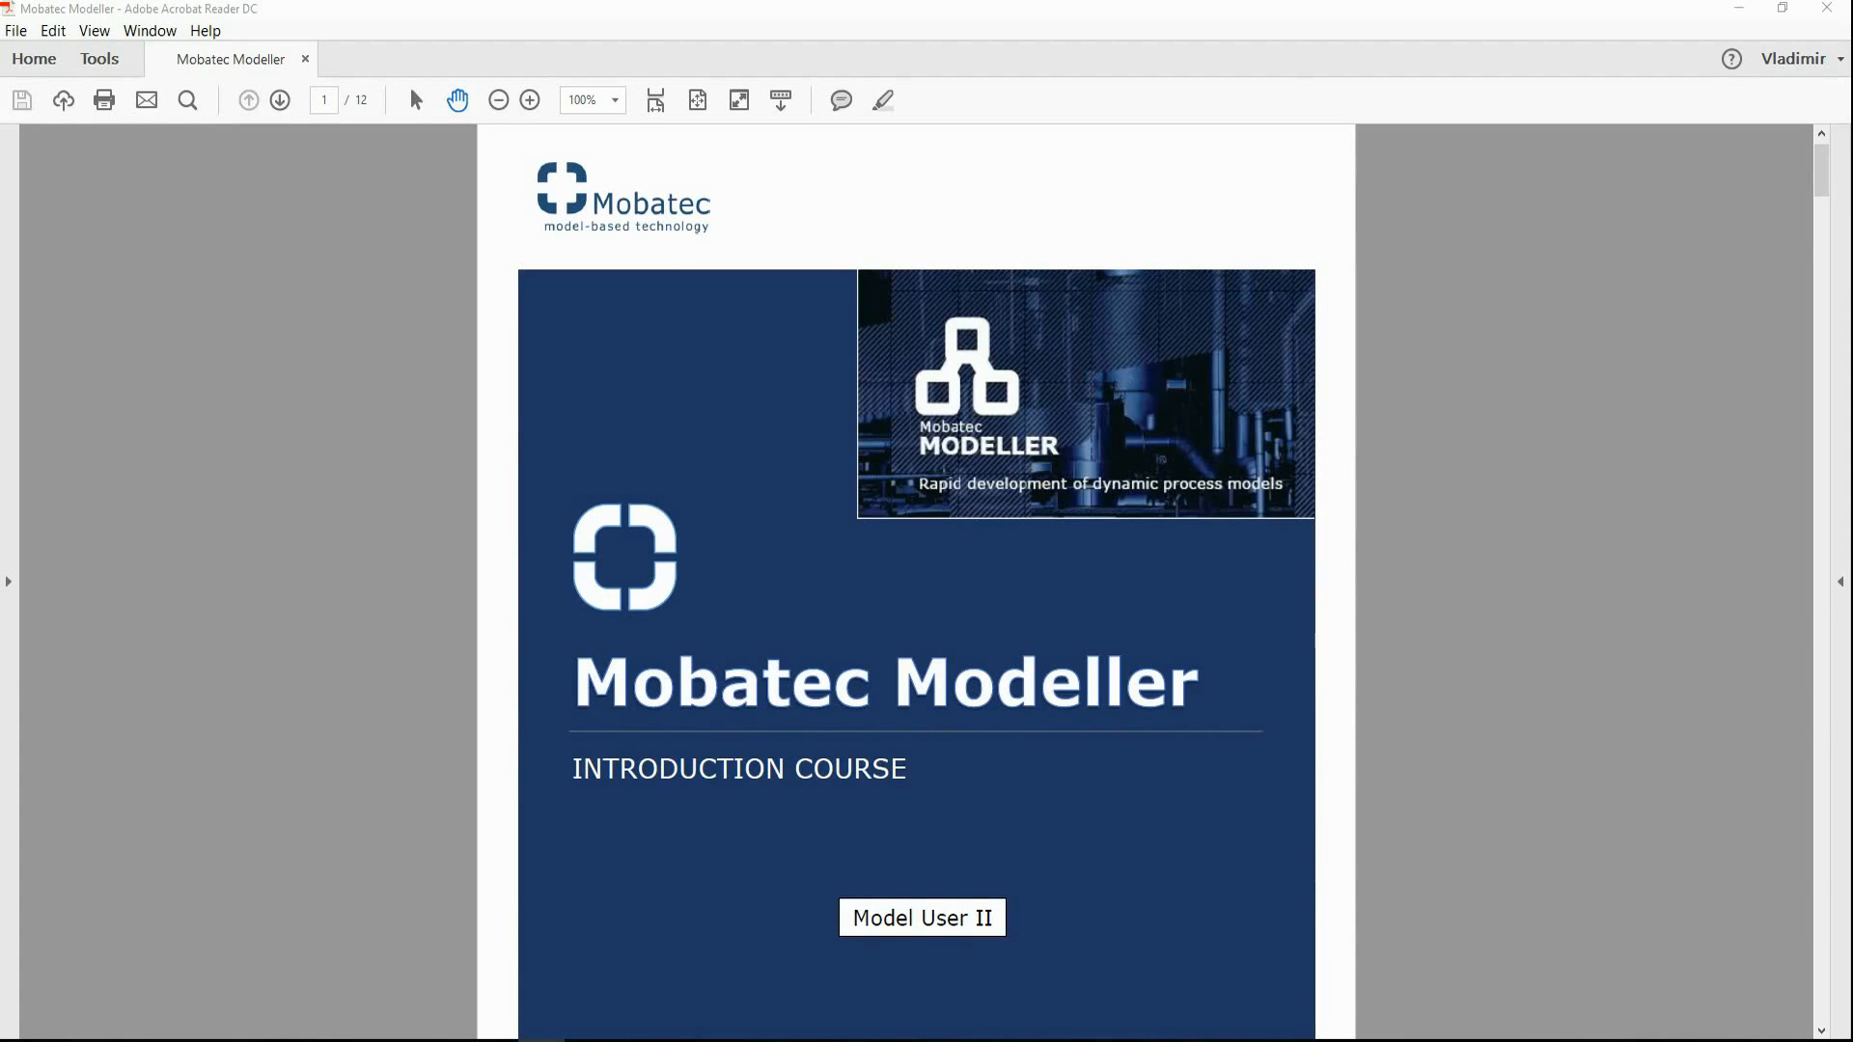
Read the exercise's introduction, objectives, process P&ID, model description and assumptions in the course document
{"action": "key", "text": "Page_Down"}
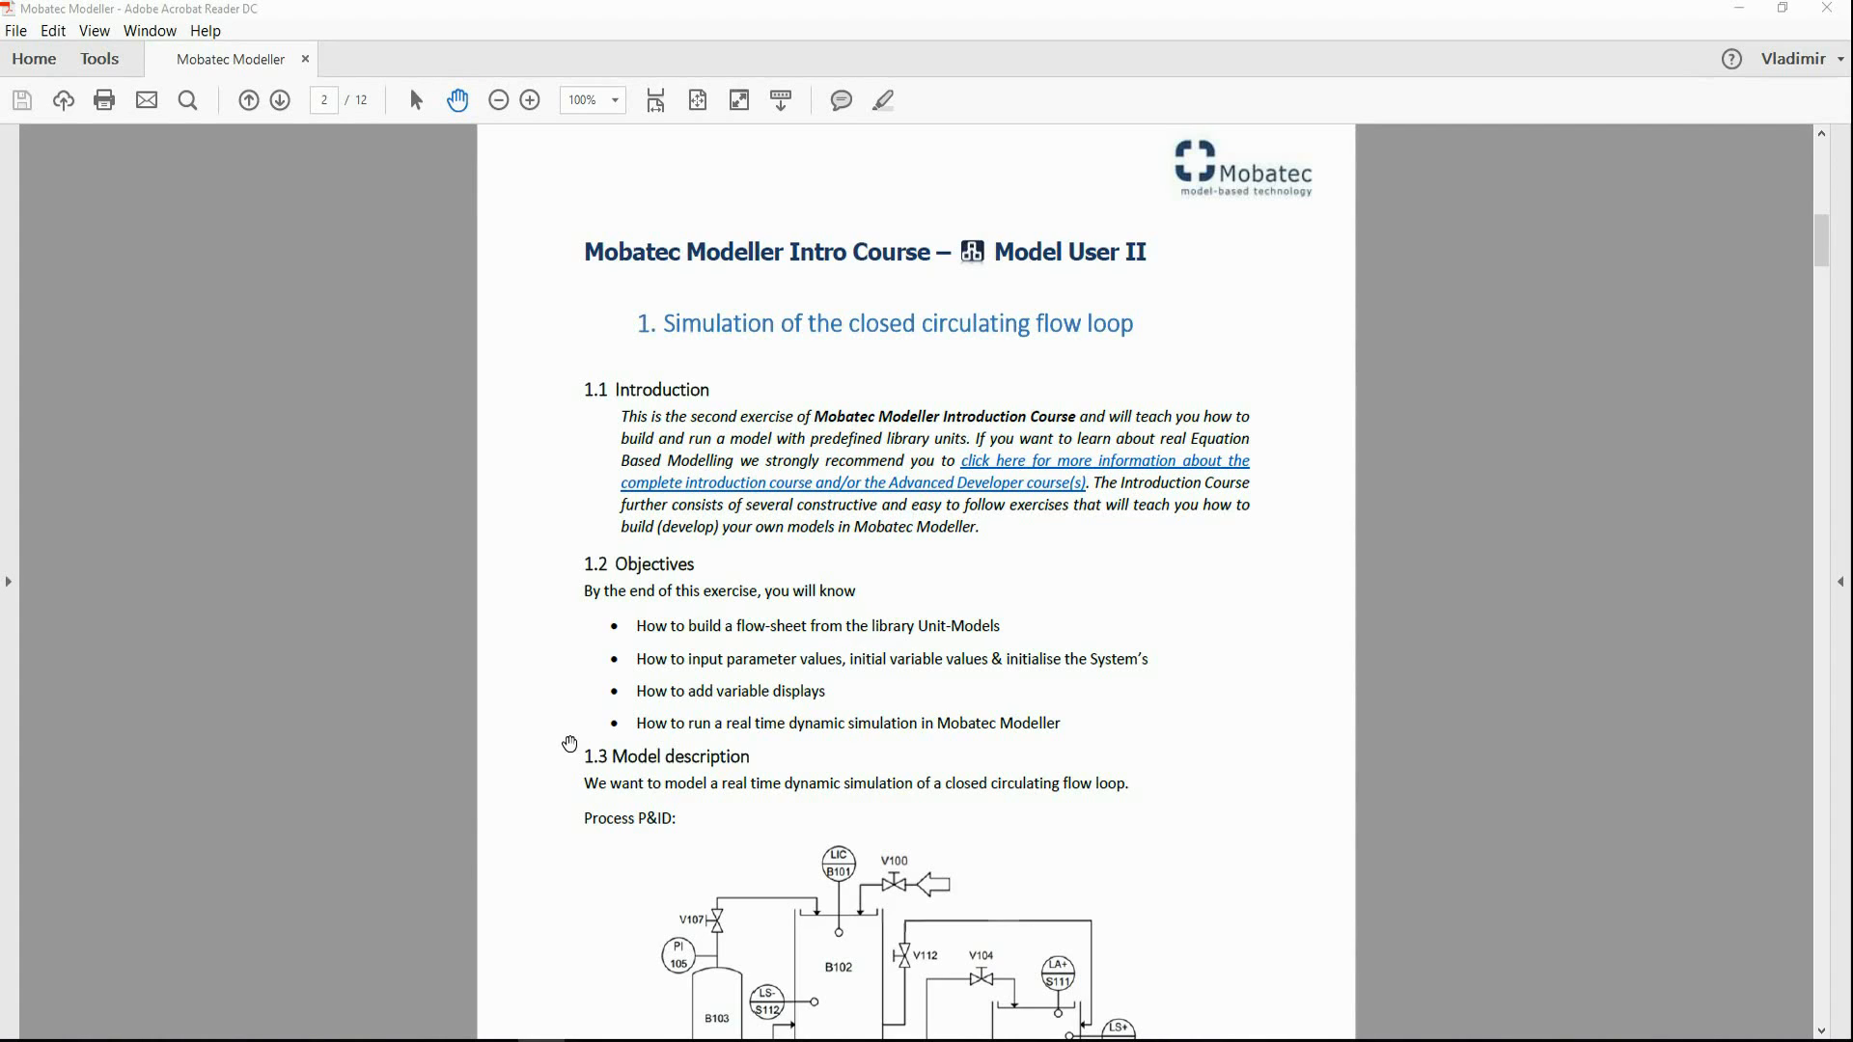
{"action": "scroll", "coordinate": [569, 745], "scroll_direction": "down", "scroll_amount": 5}
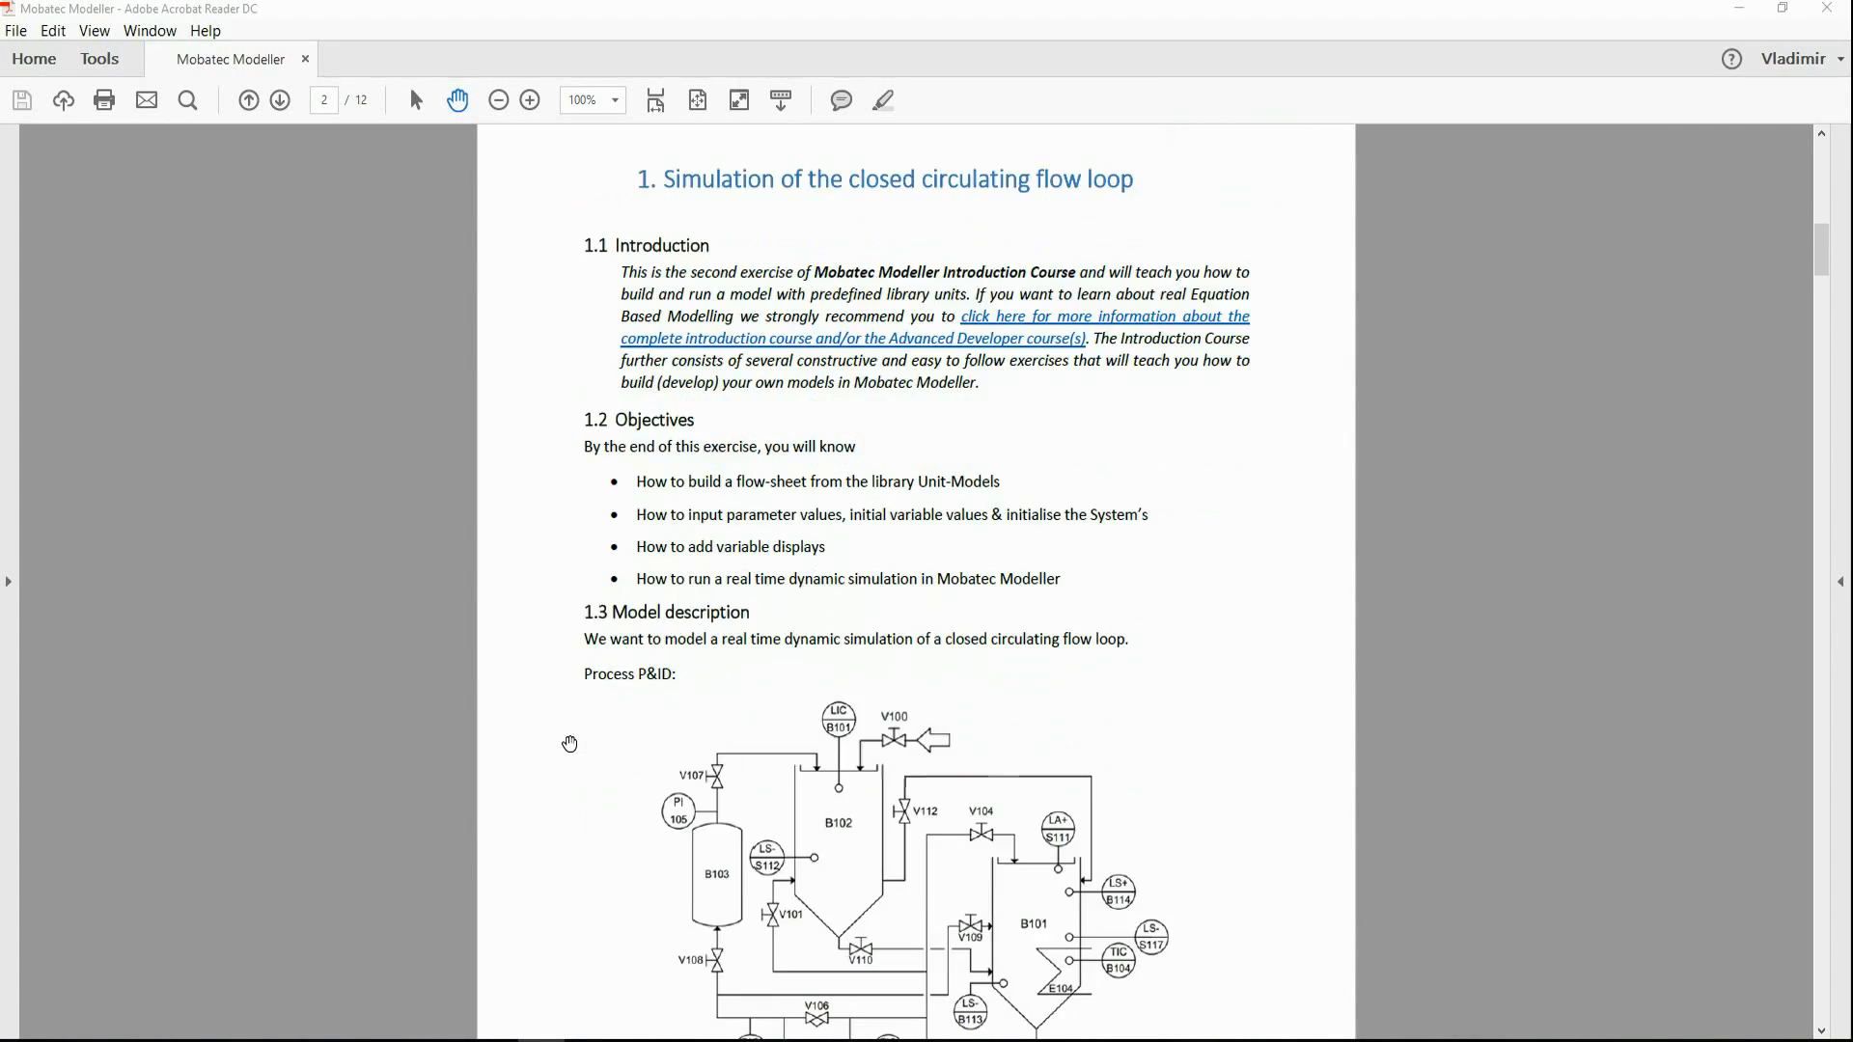
{"action": "scroll", "coordinate": [570, 744], "scroll_direction": "down", "scroll_amount": 4}
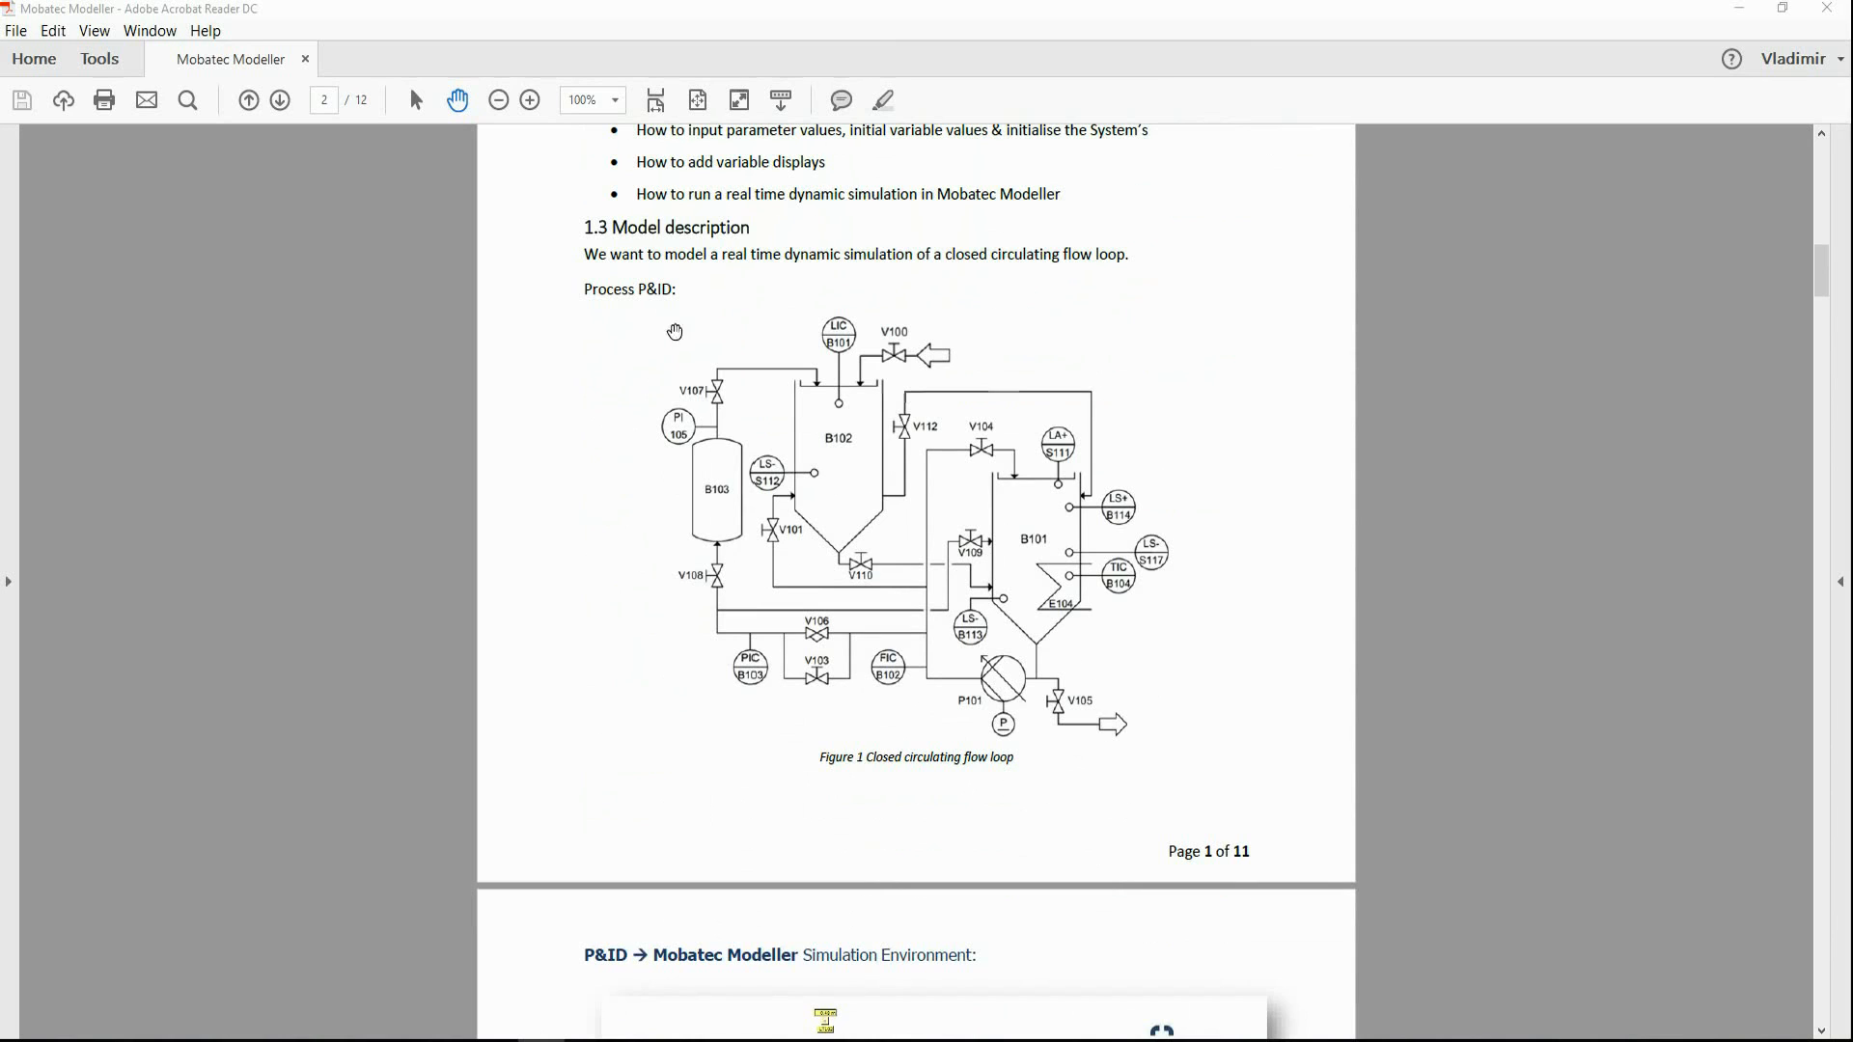
{"action": "scroll", "coordinate": [583, 603], "scroll_direction": "down", "scroll_amount": 9}
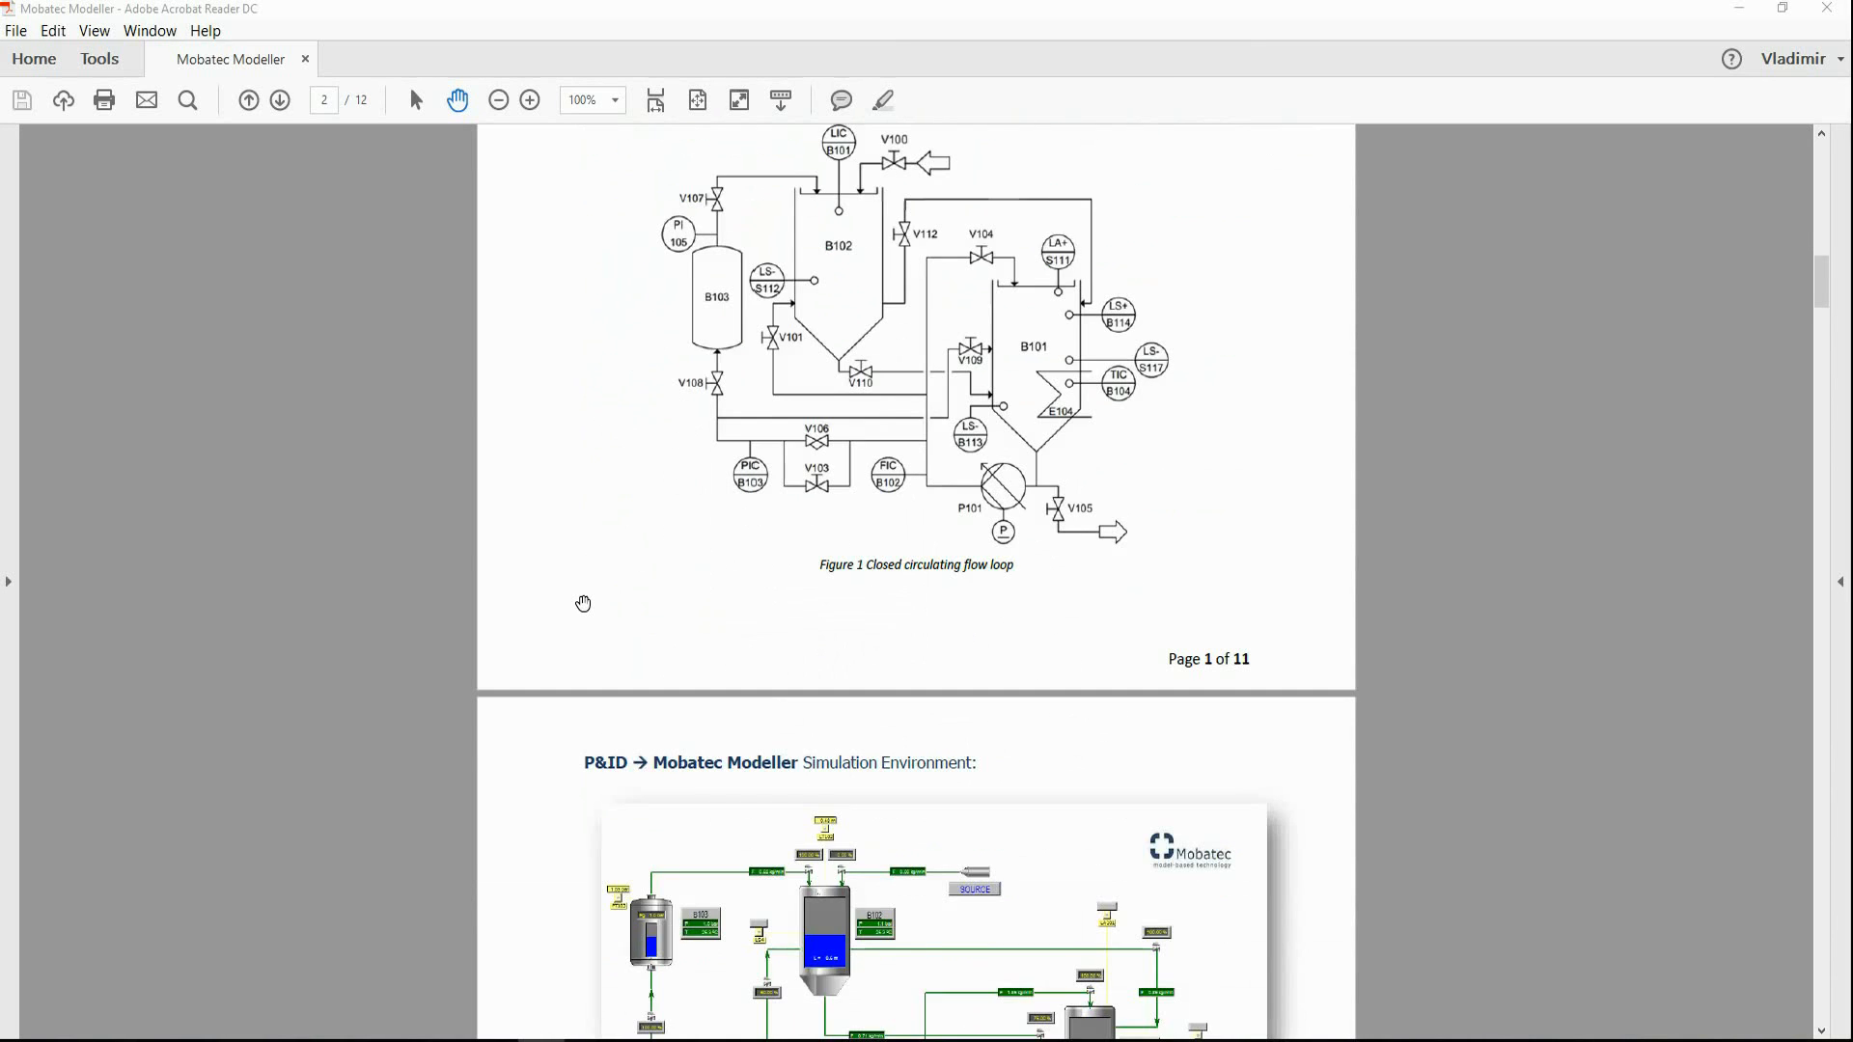
{"action": "scroll", "coordinate": [584, 604], "scroll_direction": "down", "scroll_amount": 3}
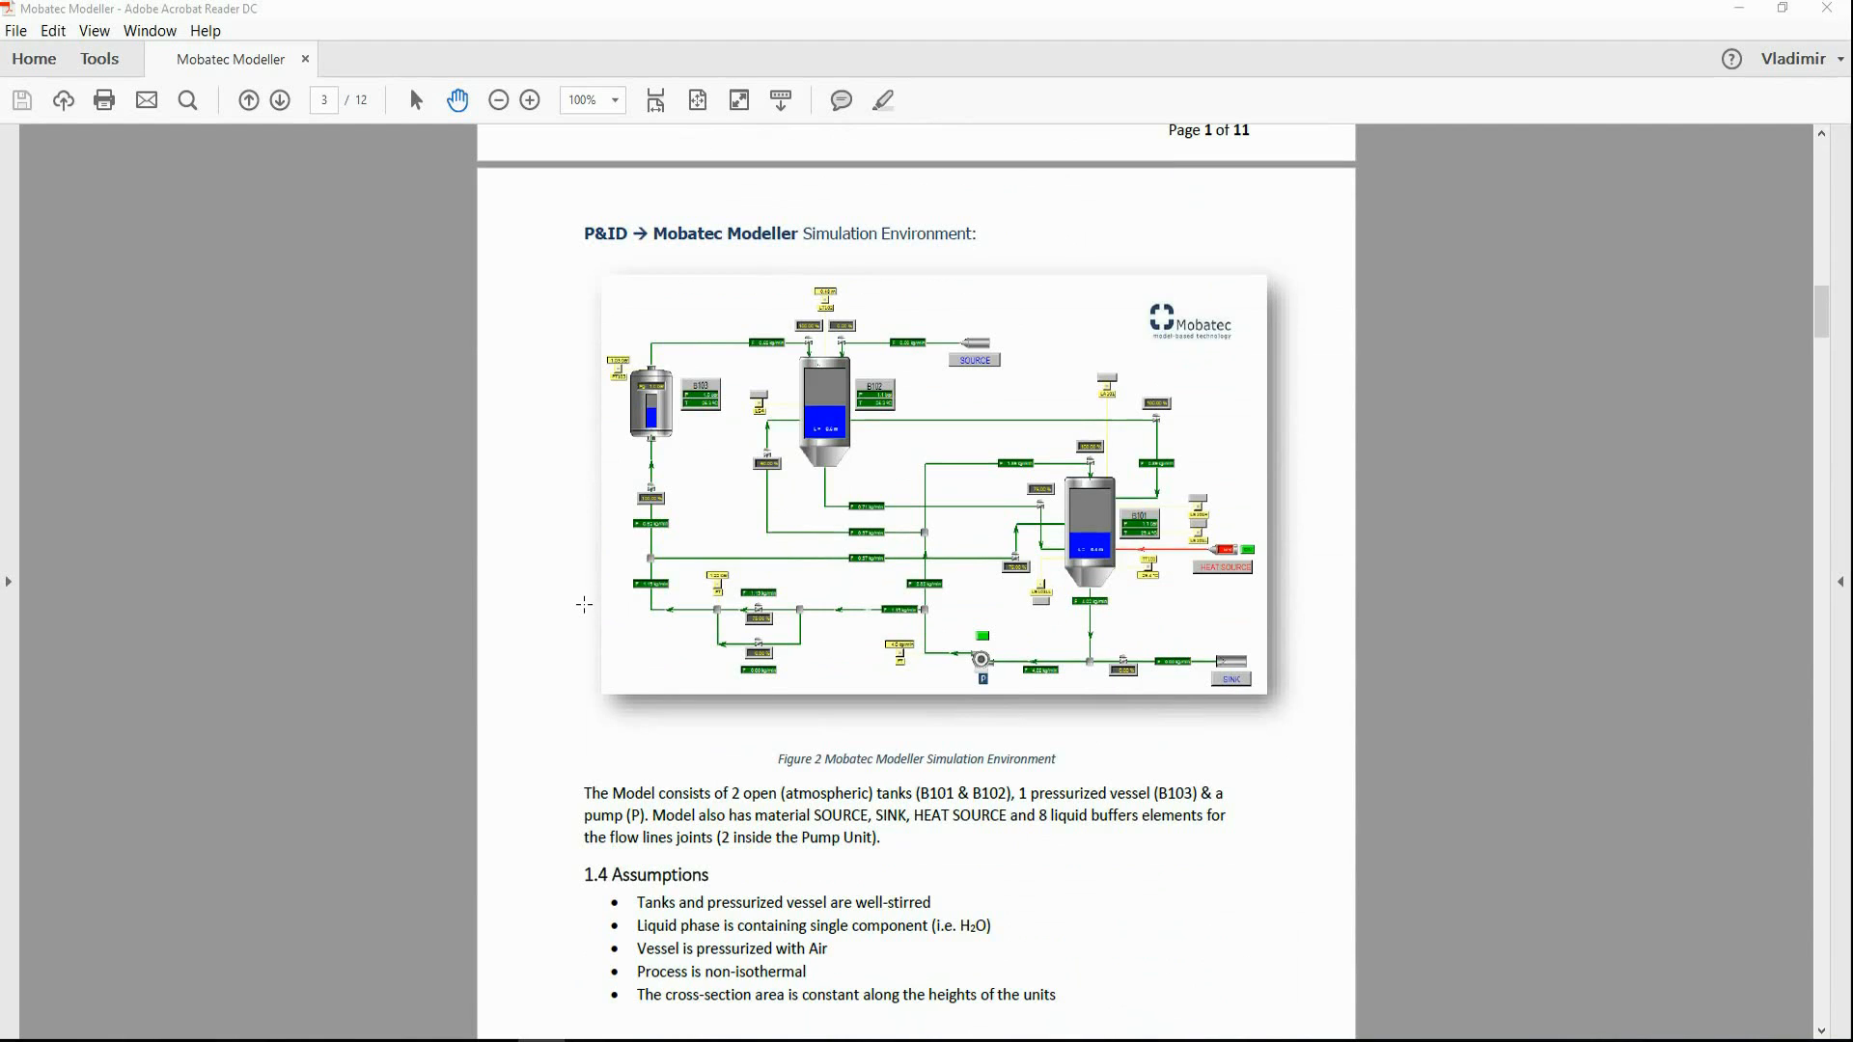
{"action": "scroll", "coordinate": [584, 604], "scroll_direction": "down", "scroll_amount": 1}
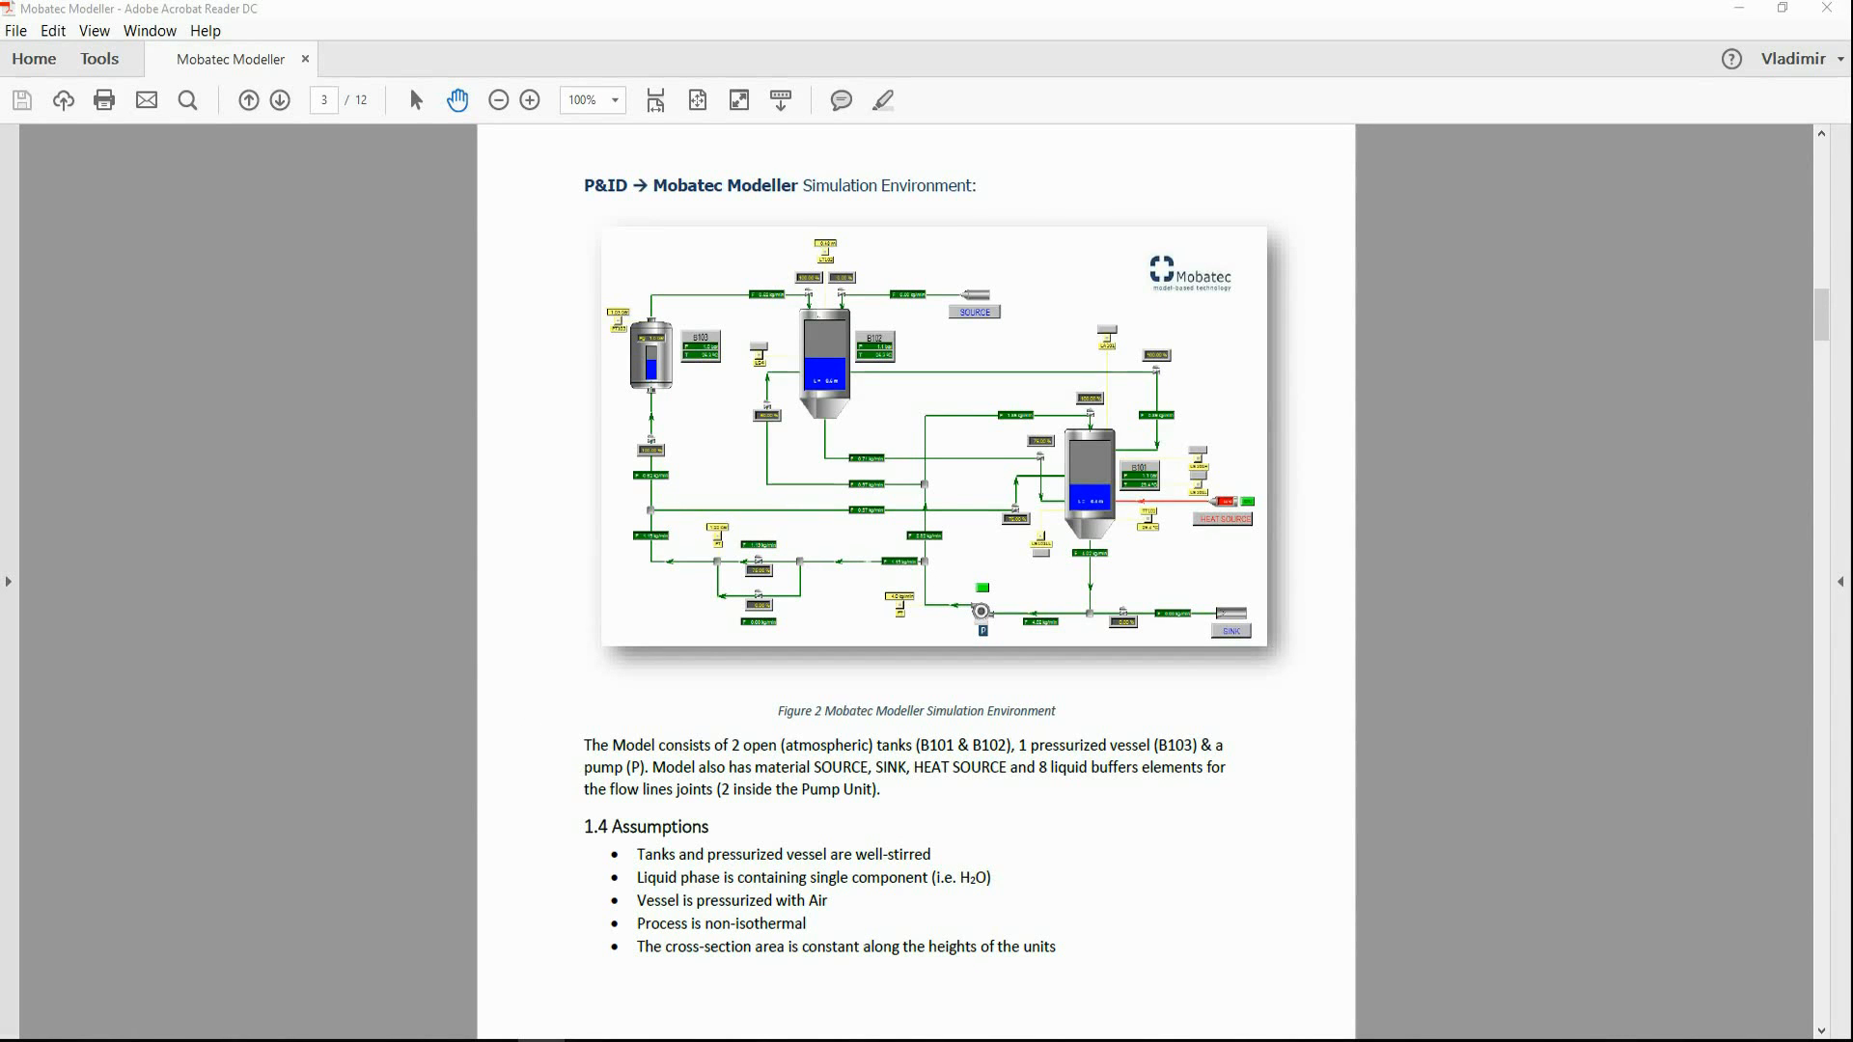
{"action": "scroll", "coordinate": [917, 579], "scroll_direction": "down", "scroll_amount": 10}
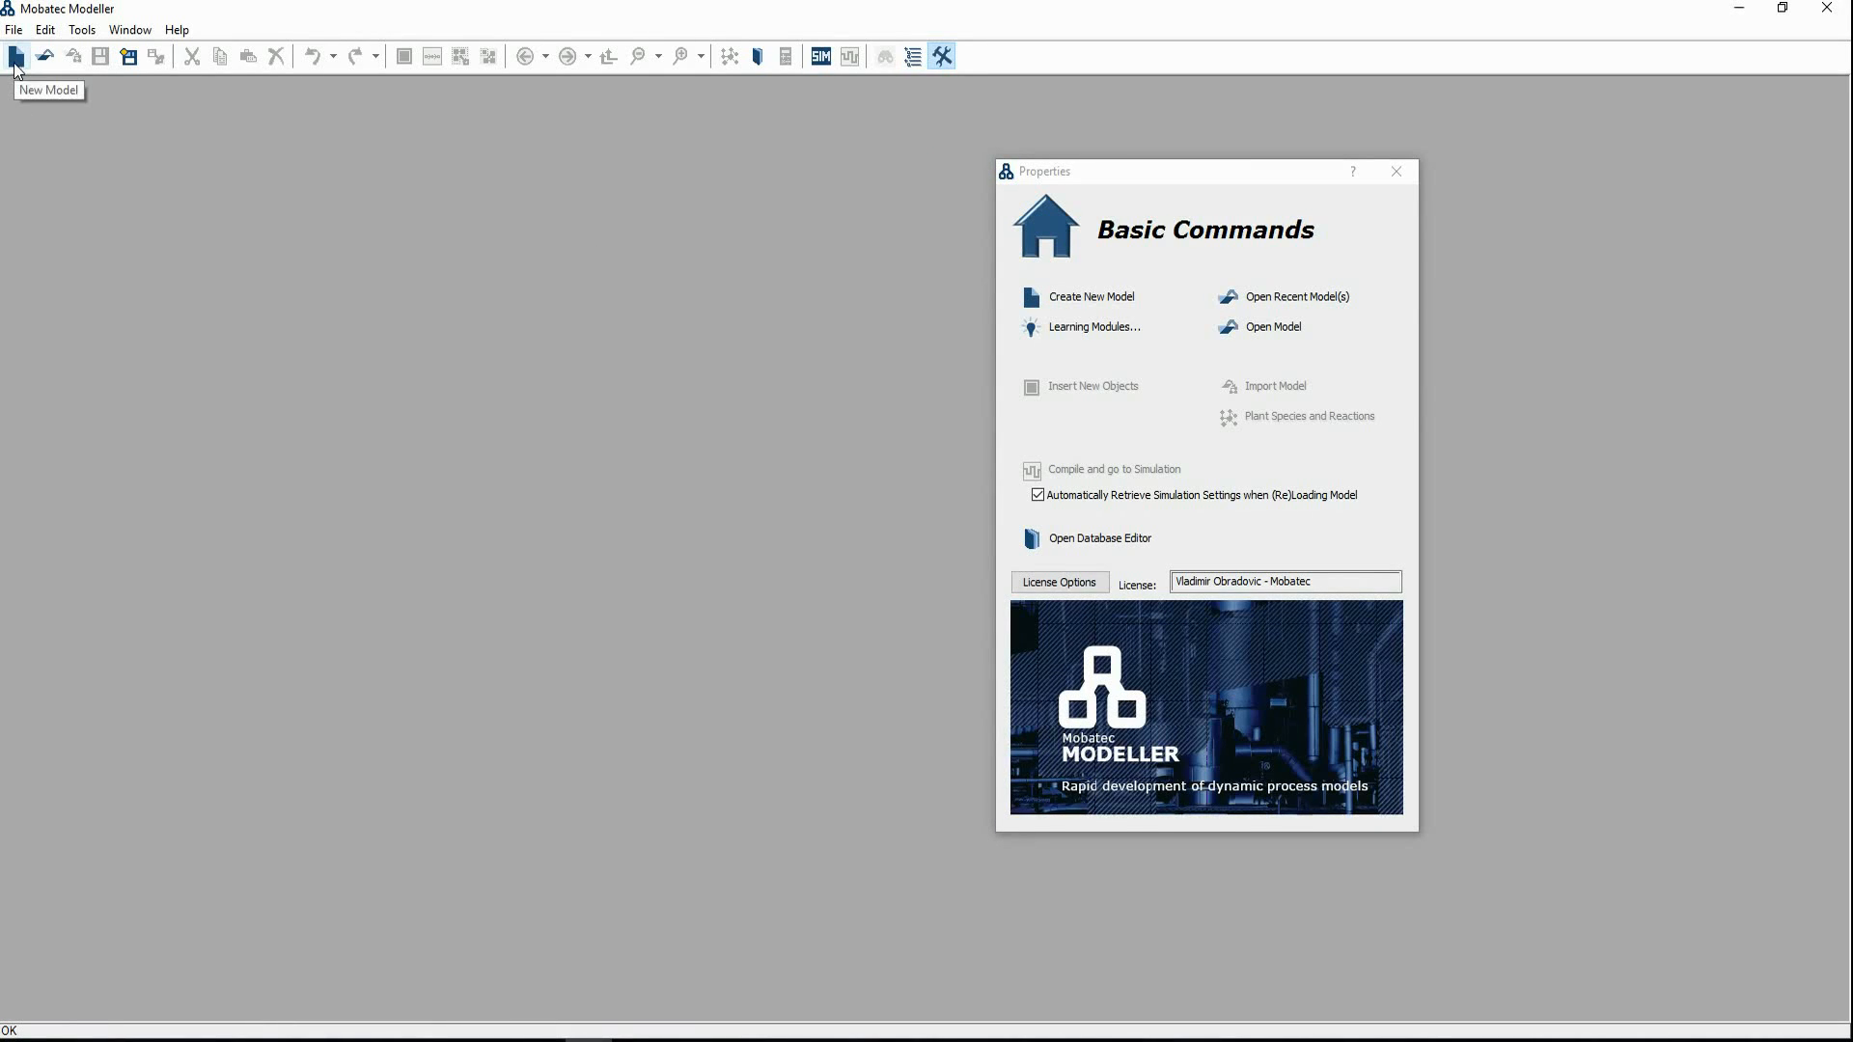
Switch to Mobatec Modeller, create a new empty model and maximize its window
{"action": "left_click", "coordinate": [14, 30]}
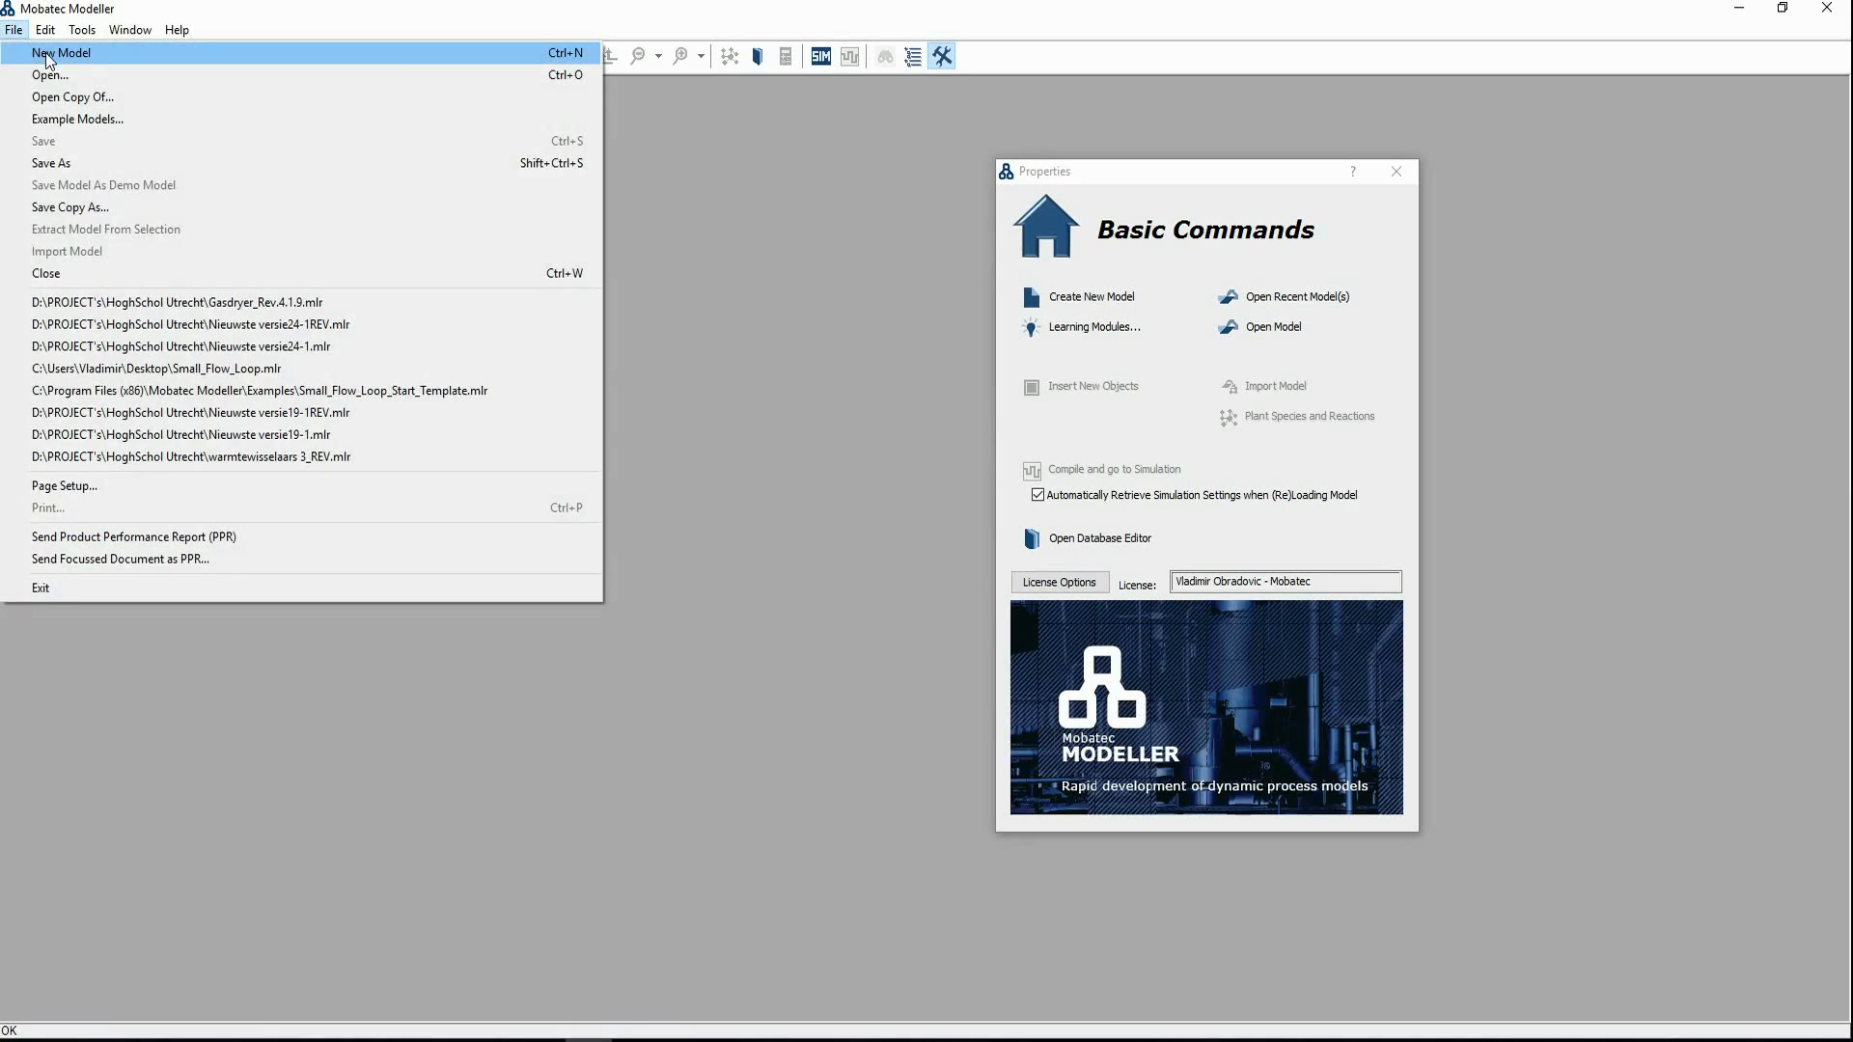
{"action": "left_click", "coordinate": [48, 60]}
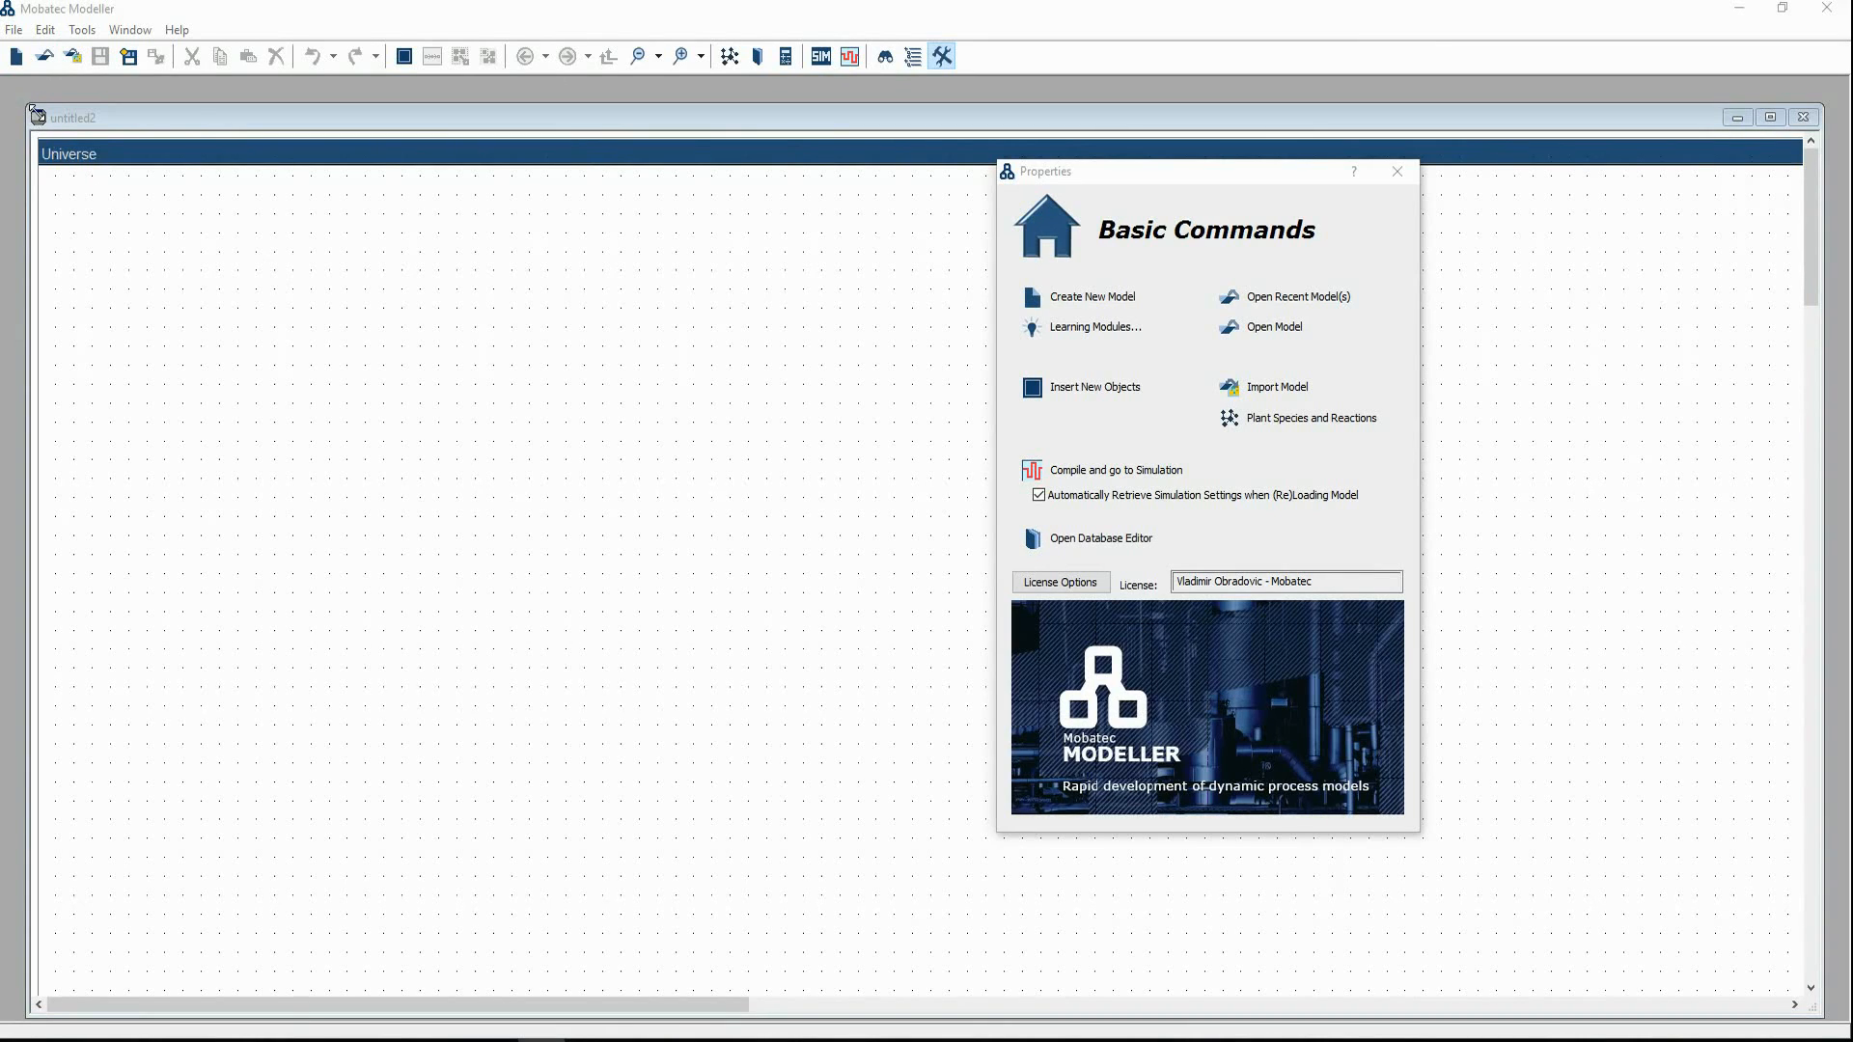
{"action": "left_click_drag", "start_coordinate": [37, 115], "coordinate": [170, 199]}
{"action": "left_click_drag", "start_coordinate": [675, 189], "coordinate": [679, 175]}
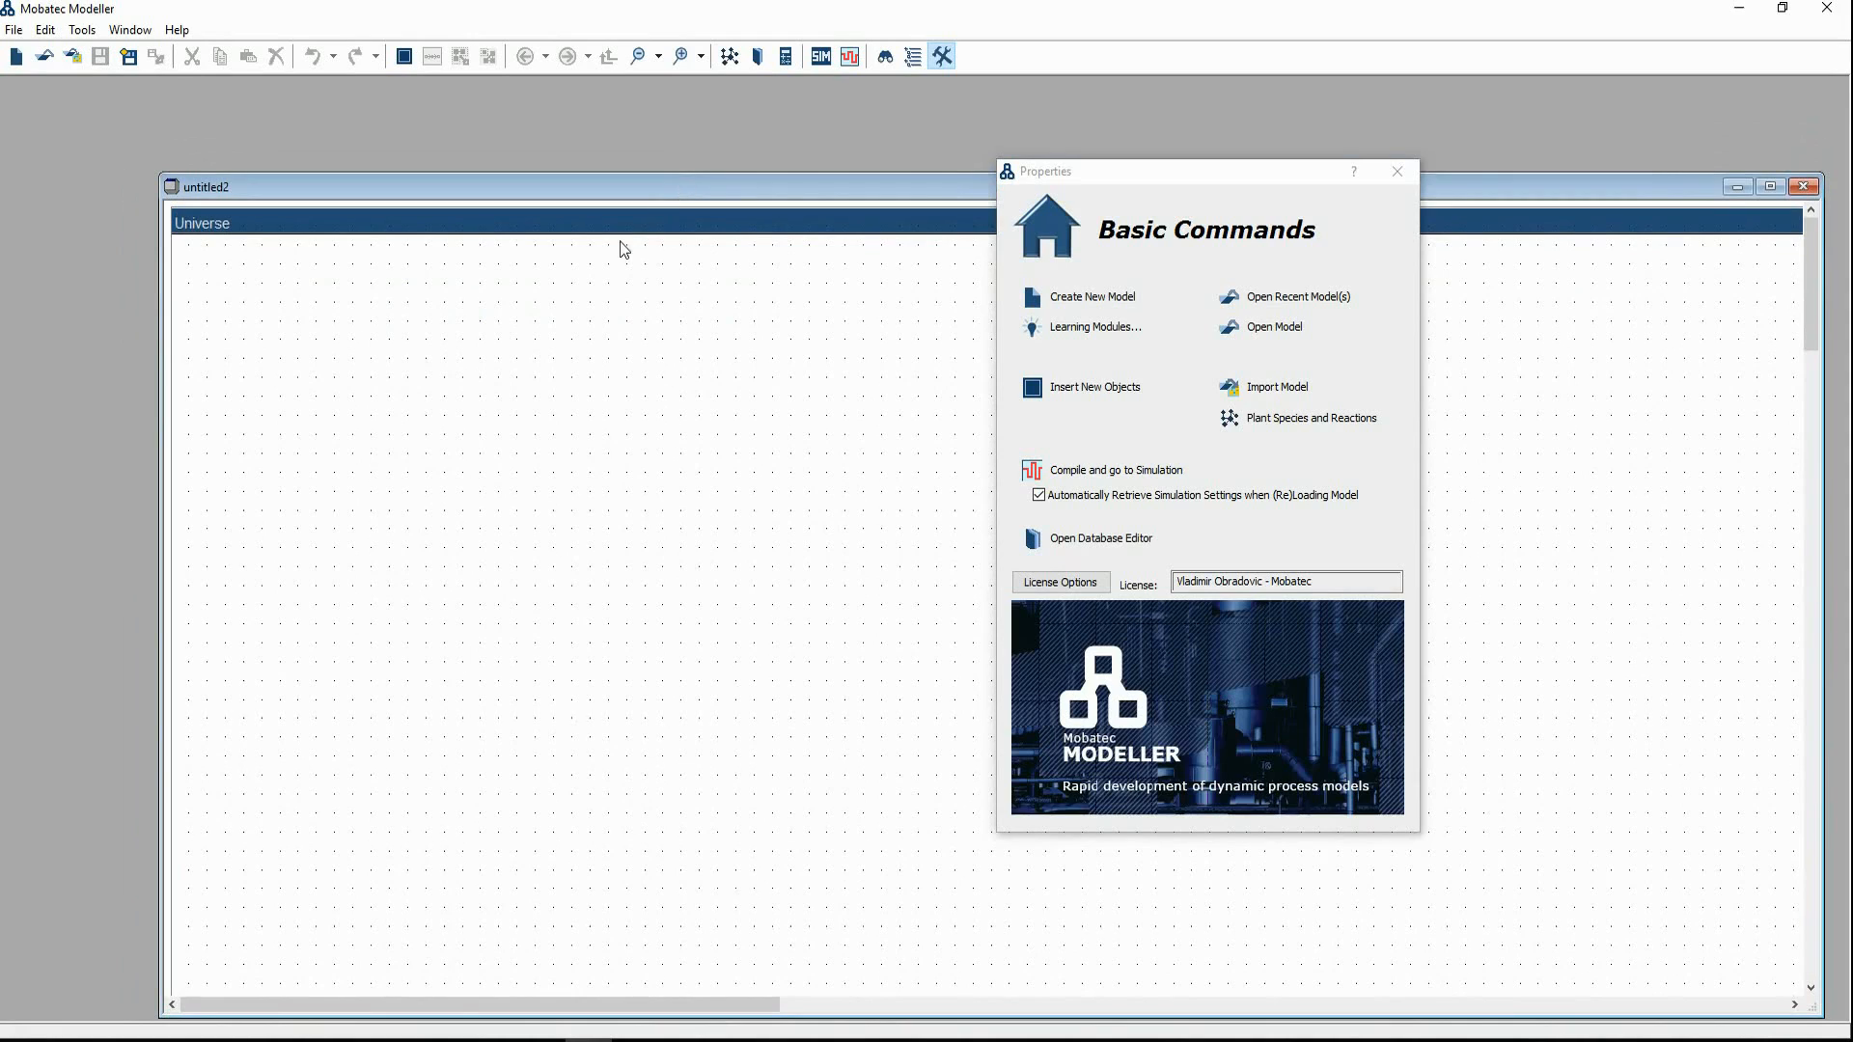
{"action": "double_click", "coordinate": [379, 189]}
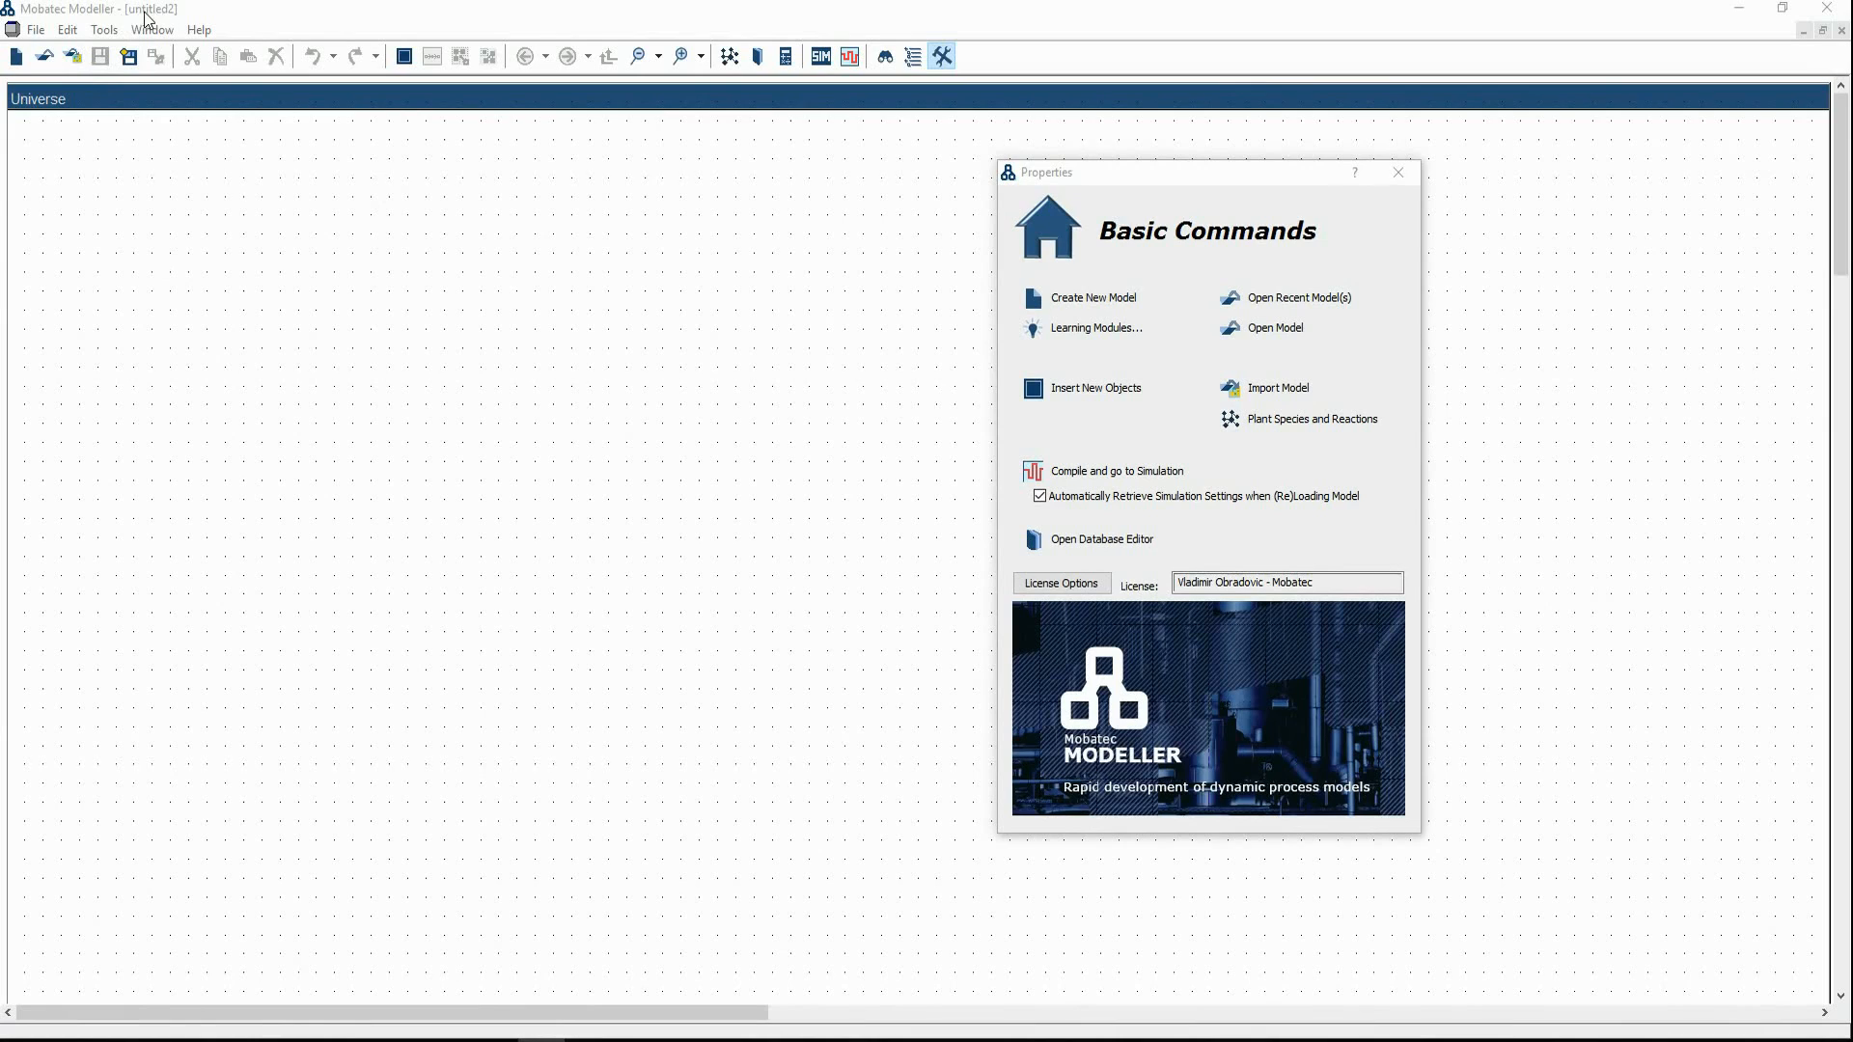
Save the new model to the Desktop as "My Model"
{"action": "left_click", "coordinate": [129, 66]}
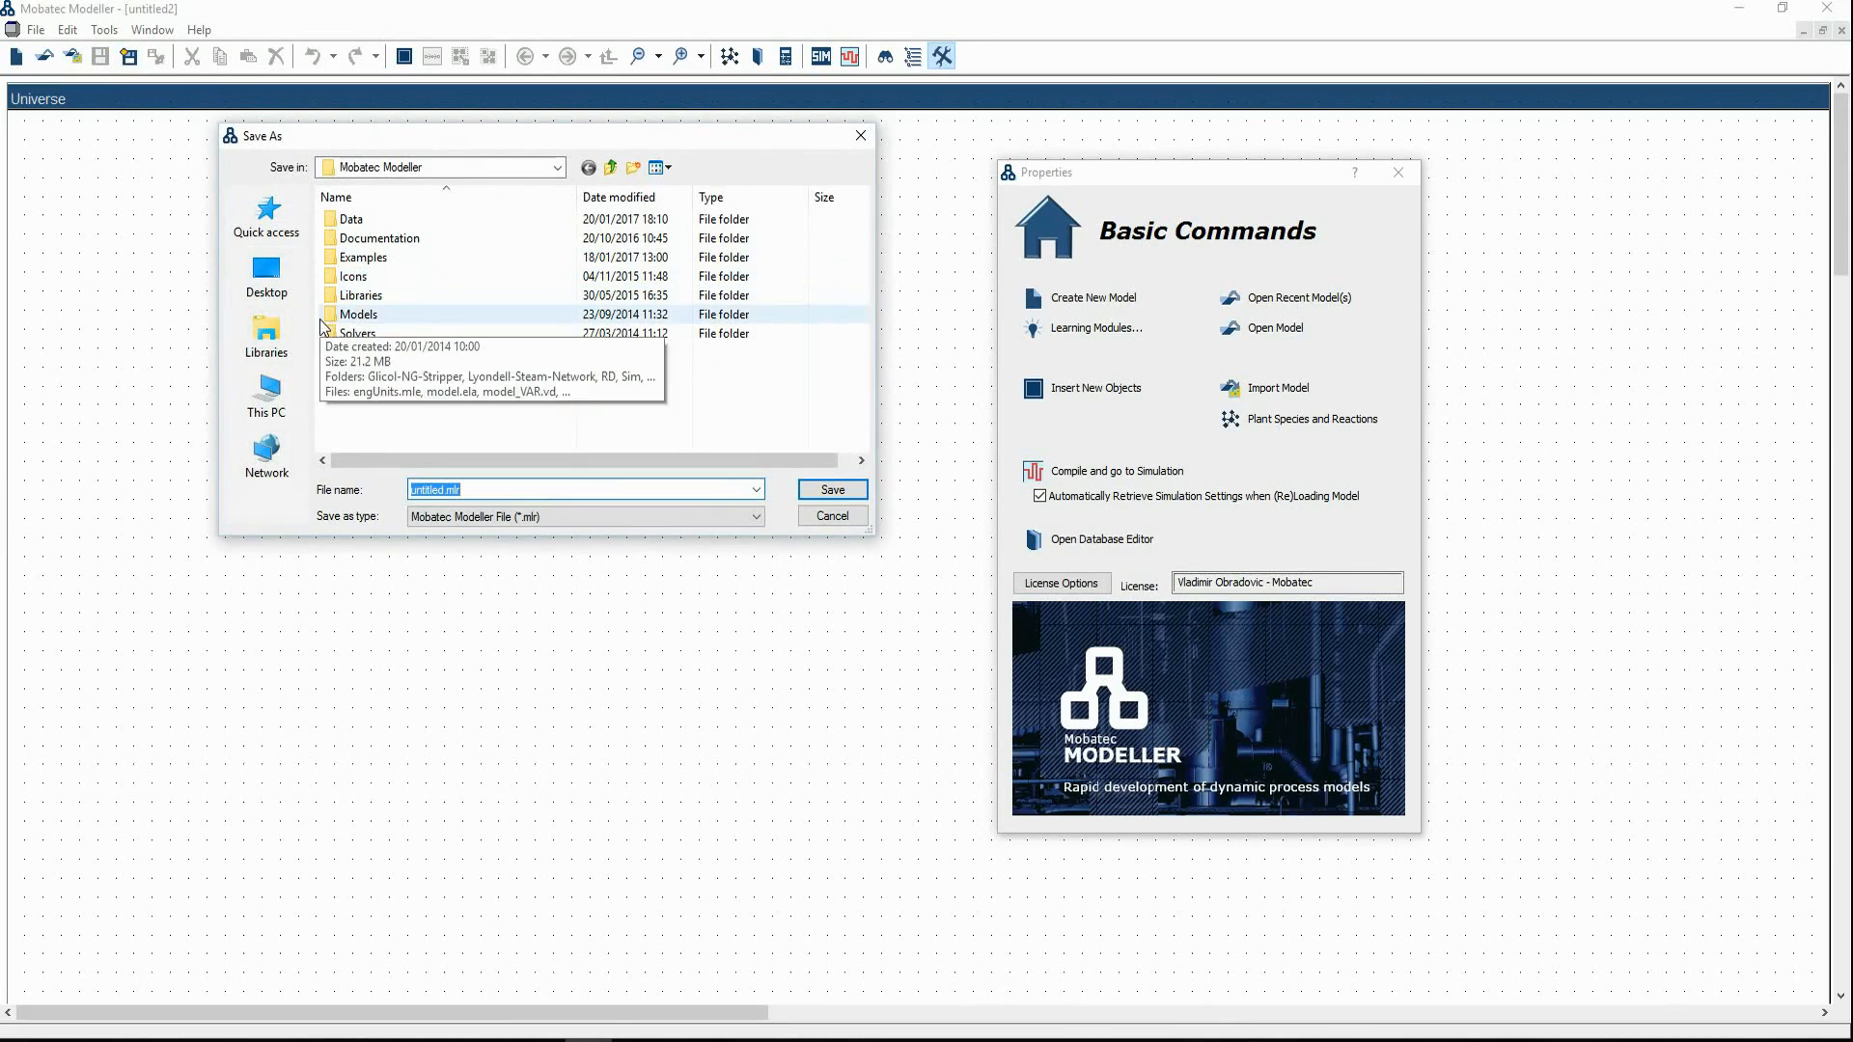
{"action": "left_click", "coordinate": [266, 275]}
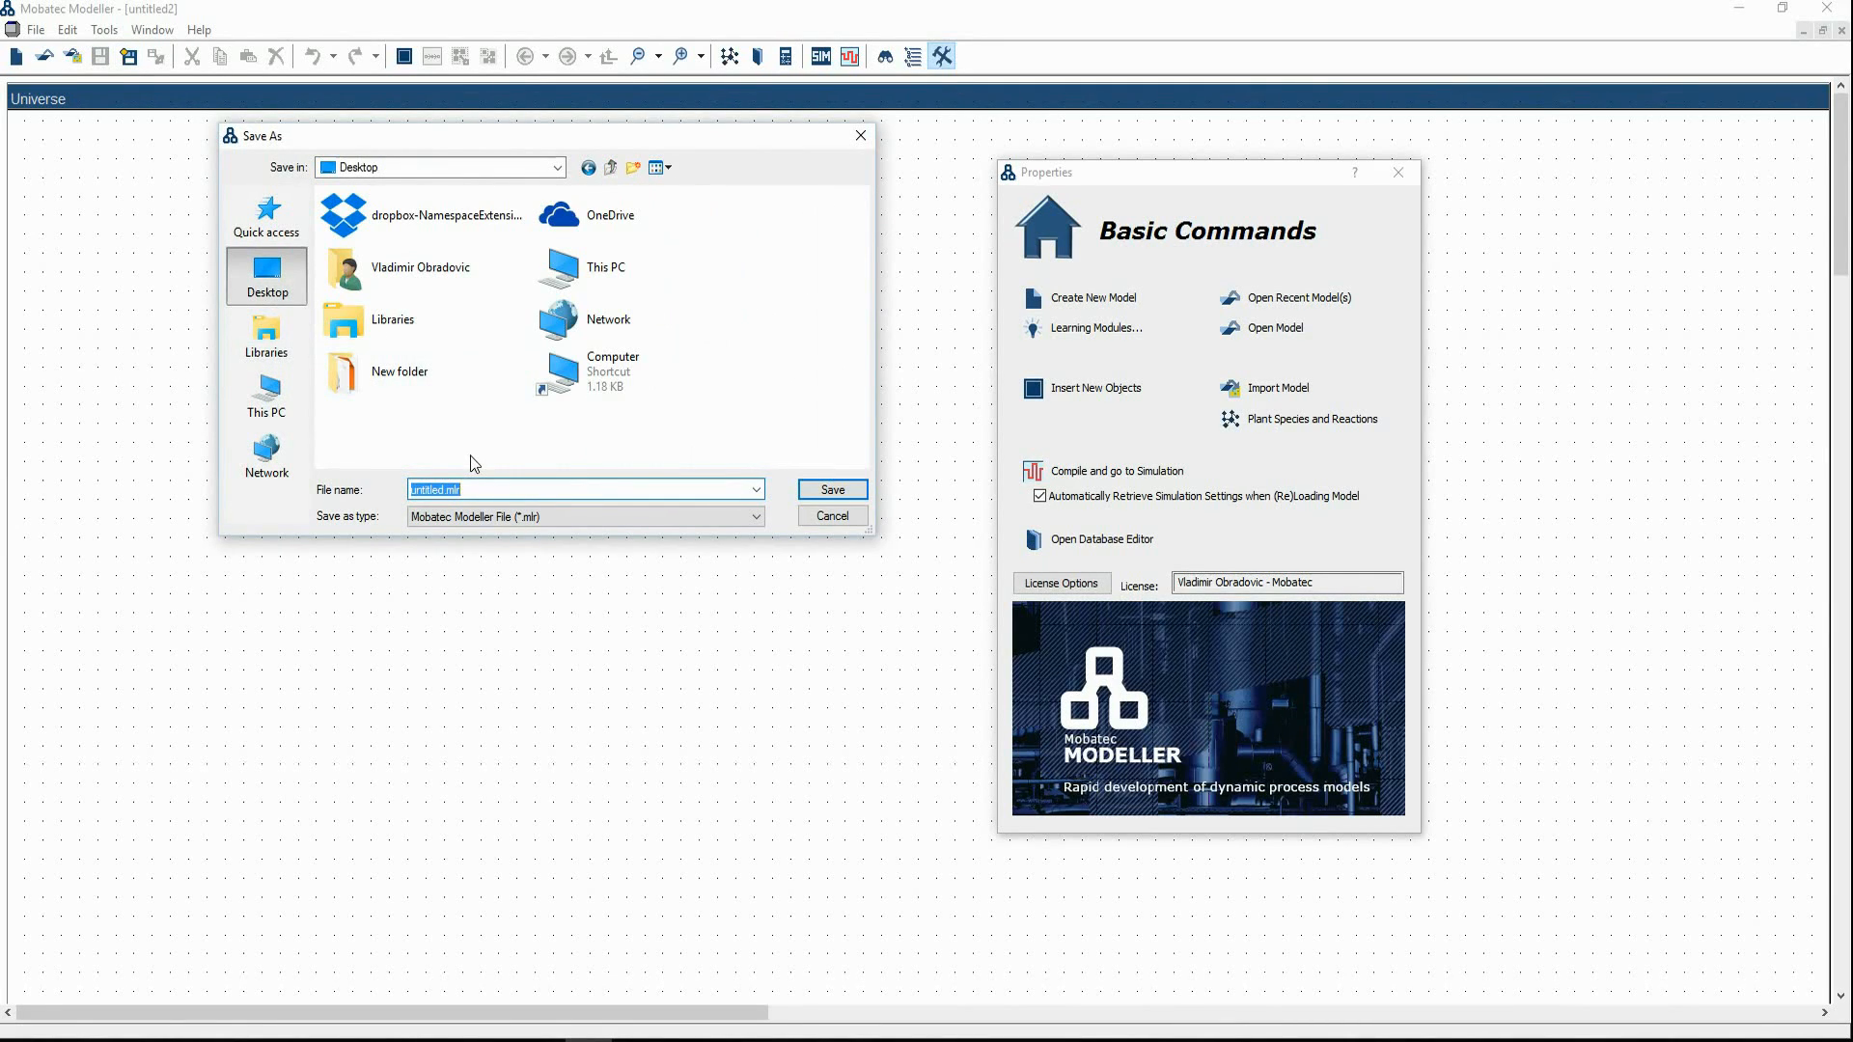
{"action": "type", "text": "My Model"}
{"action": "left_click", "coordinate": [816, 497]}
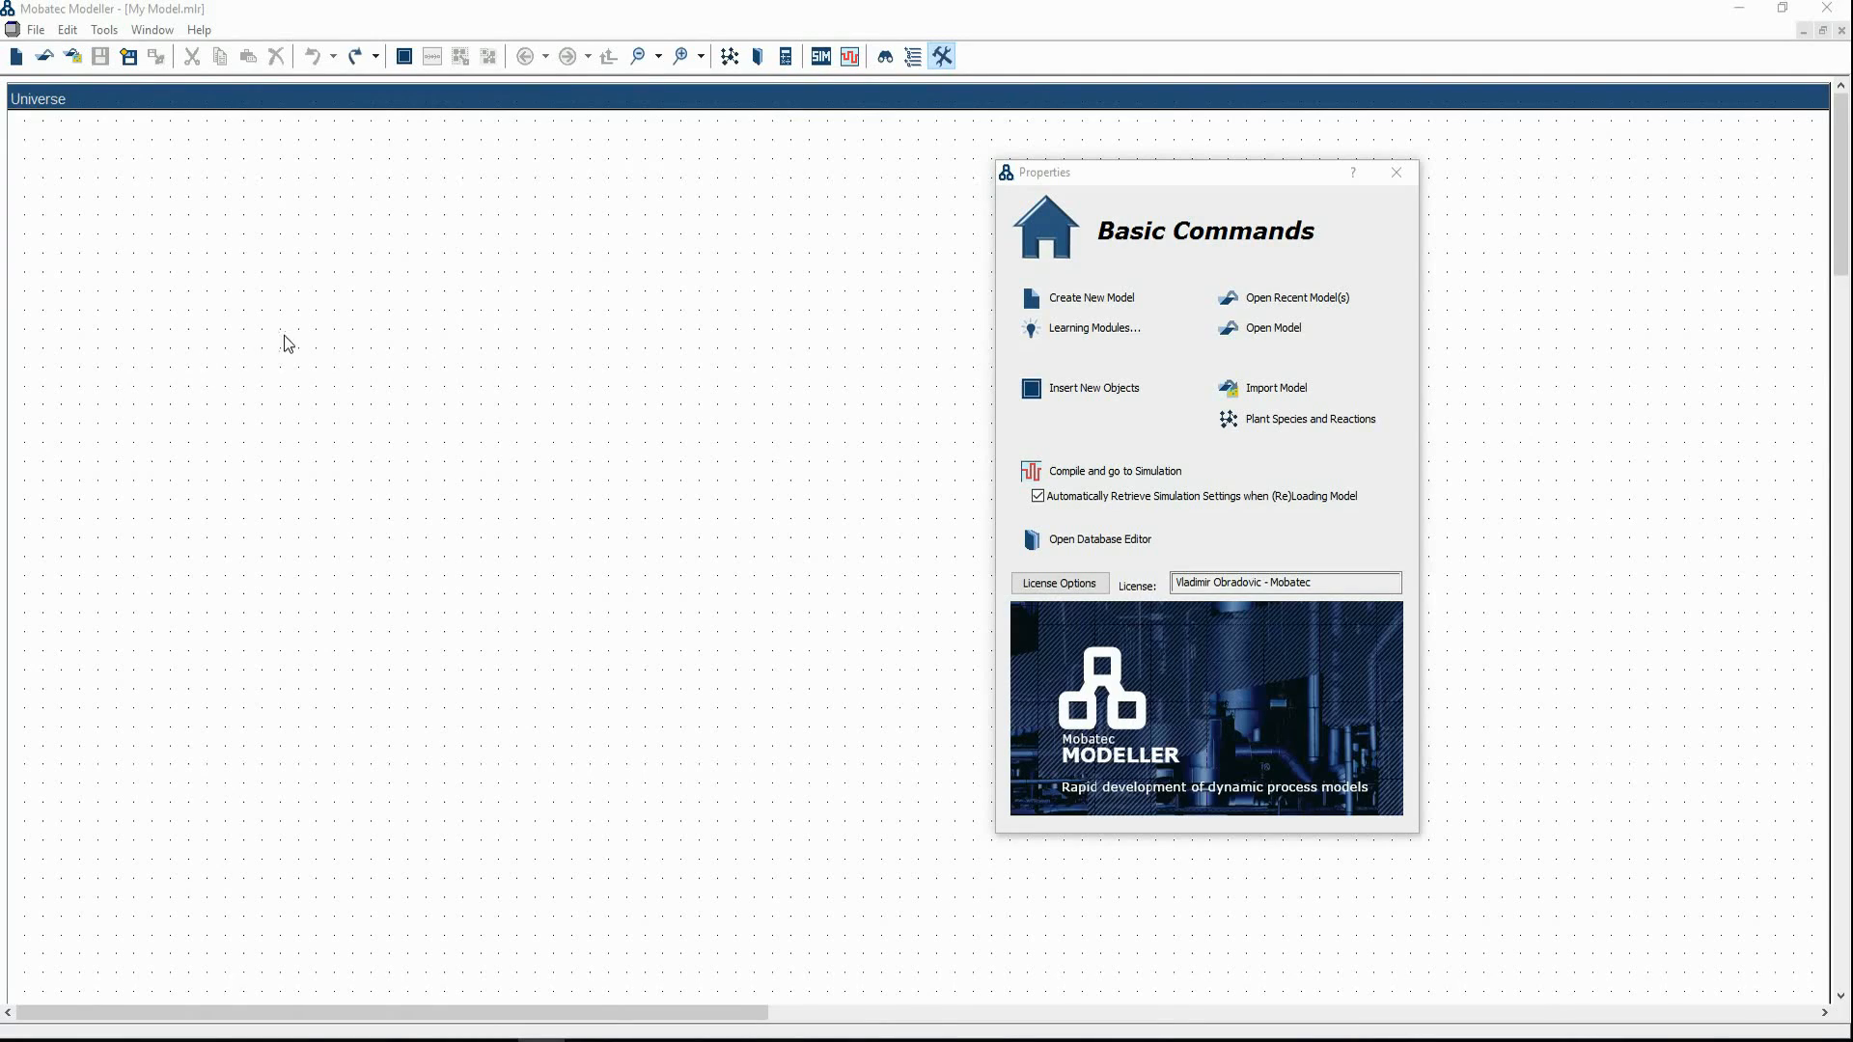
Rename the top-level system Universe to "First_Level"
{"action": "right_click", "coordinate": [105, 108]}
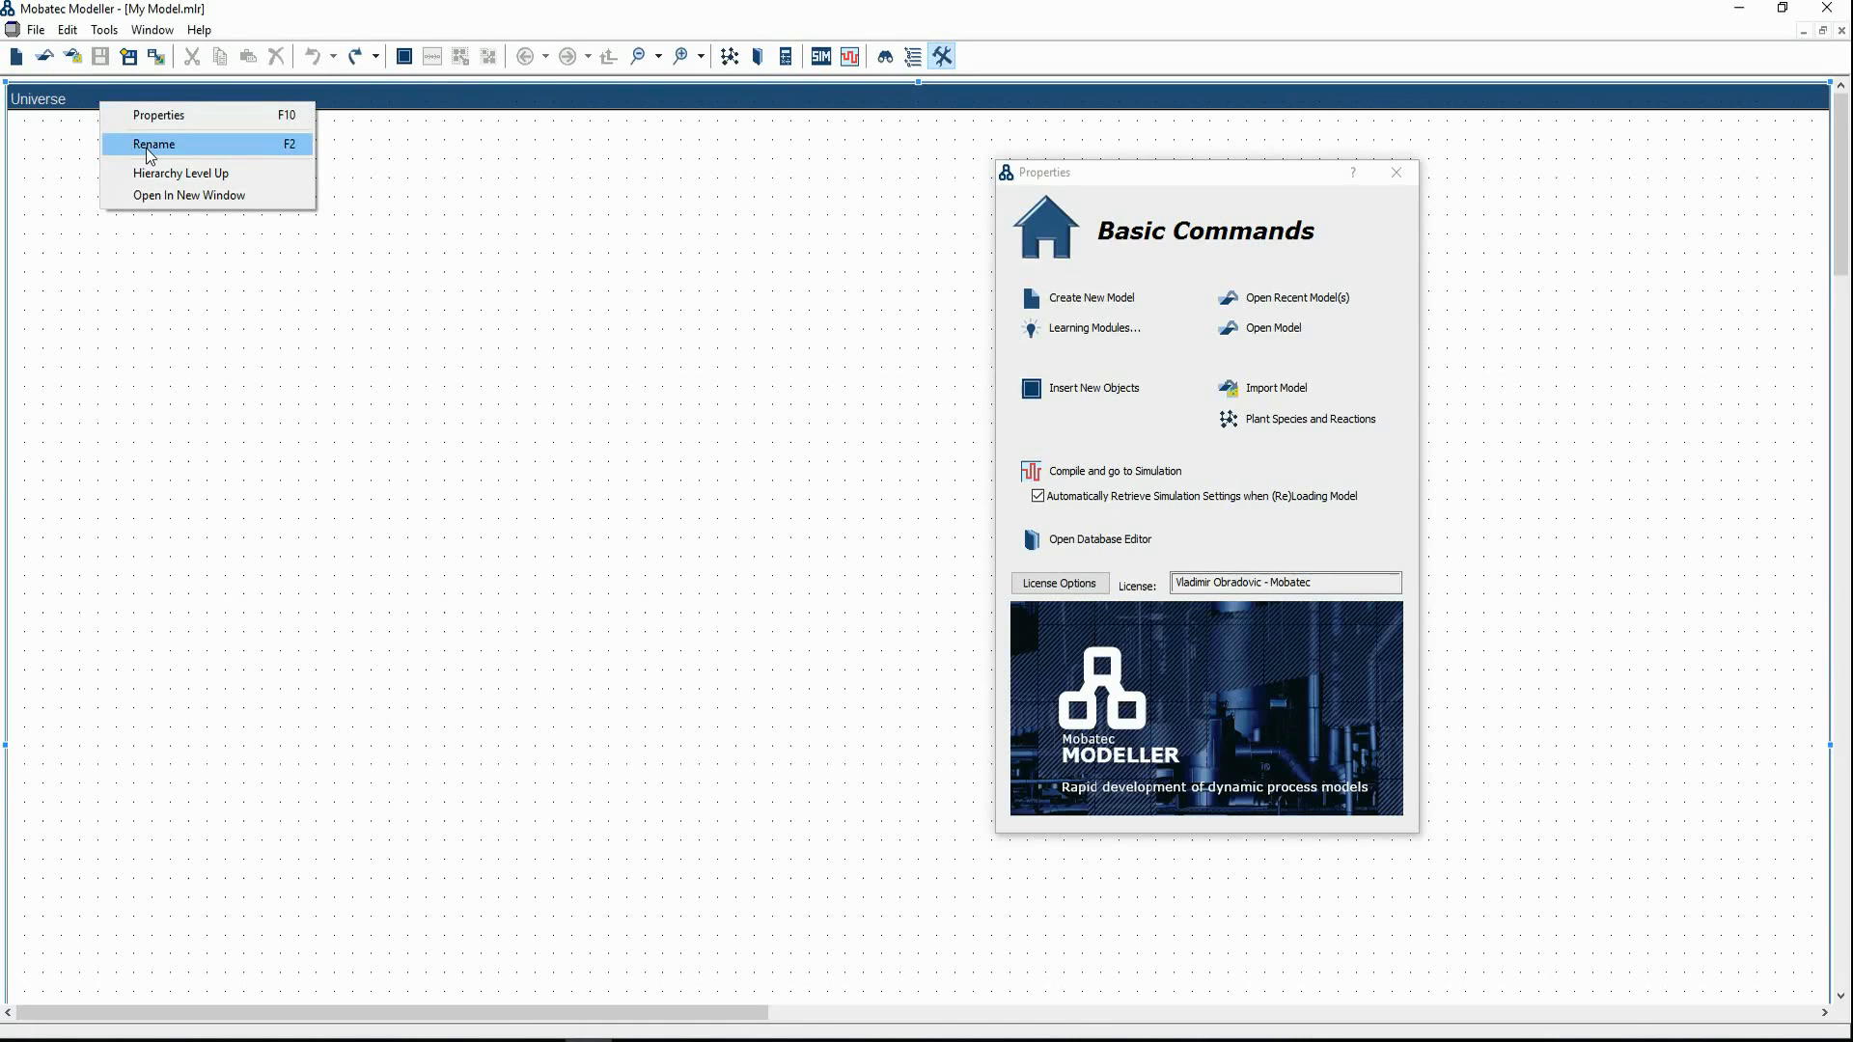
{"action": "left_click", "coordinate": [90, 166]}
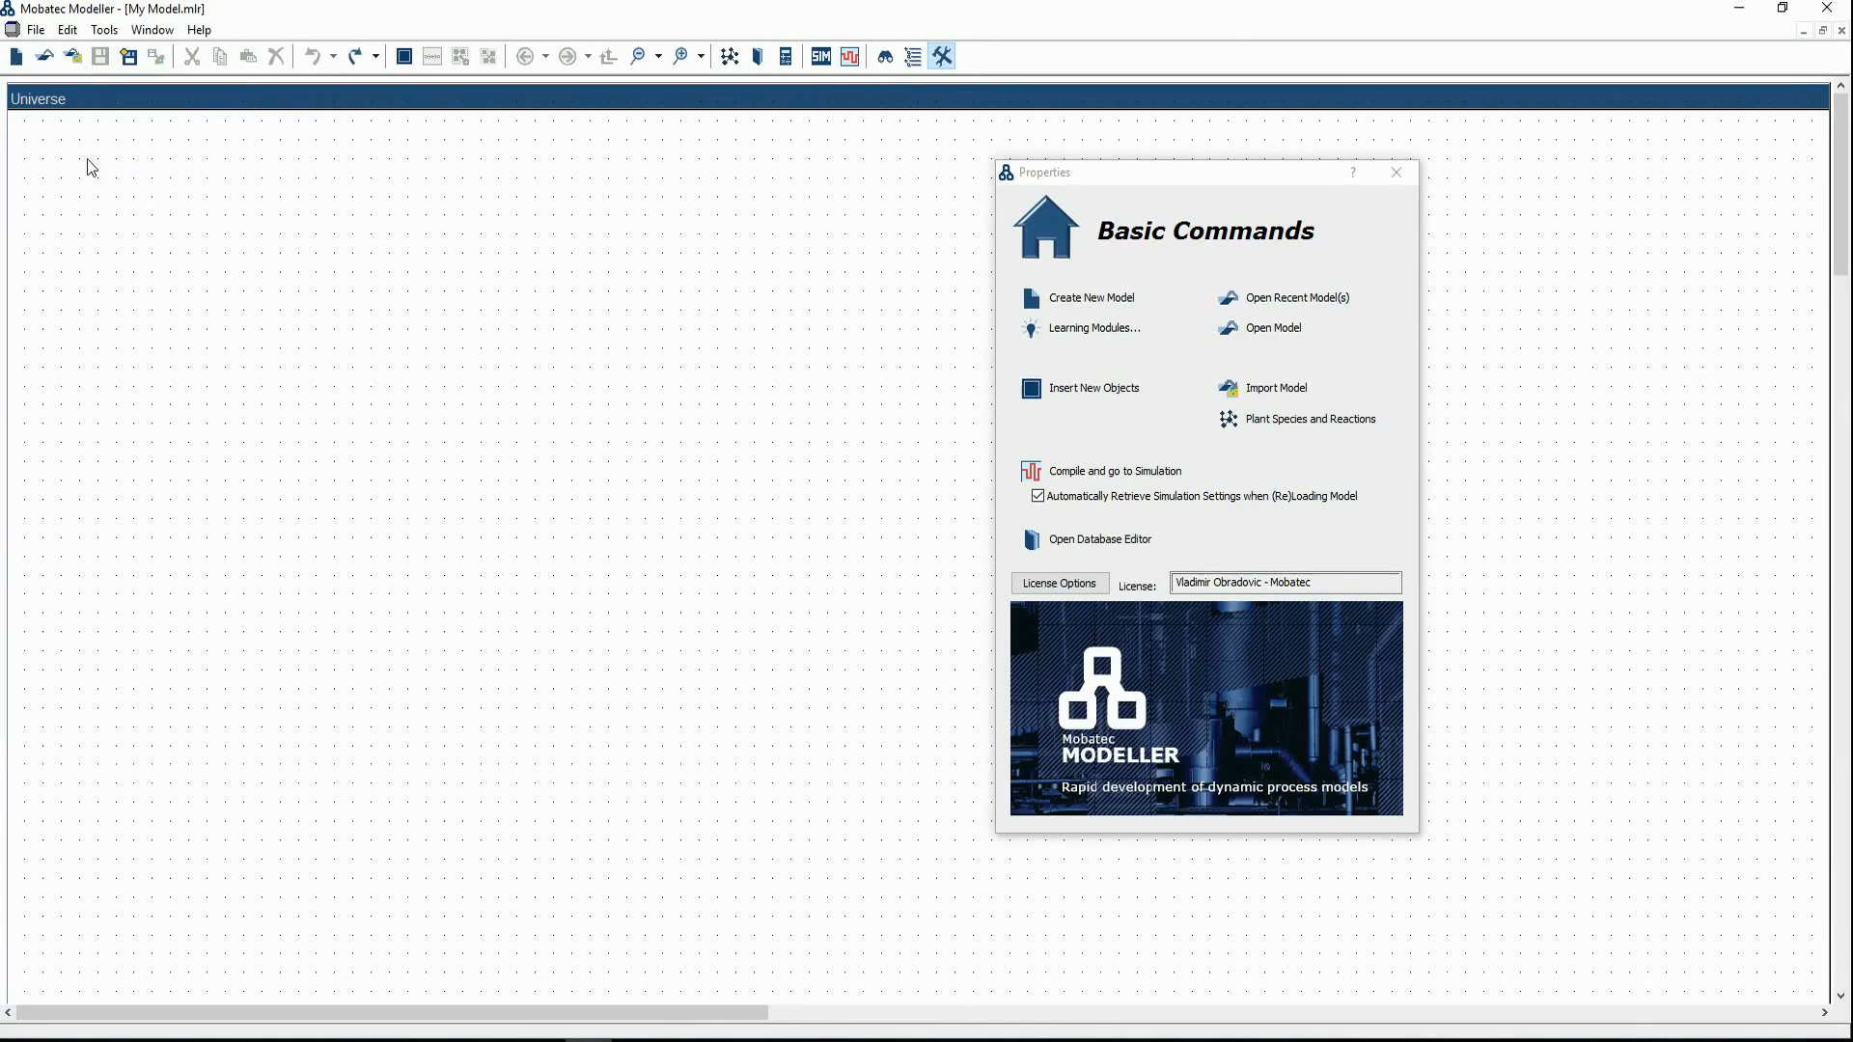
{"action": "left_click", "coordinate": [109, 114]}
{"action": "mouse_move", "coordinate": [1006, 382]}
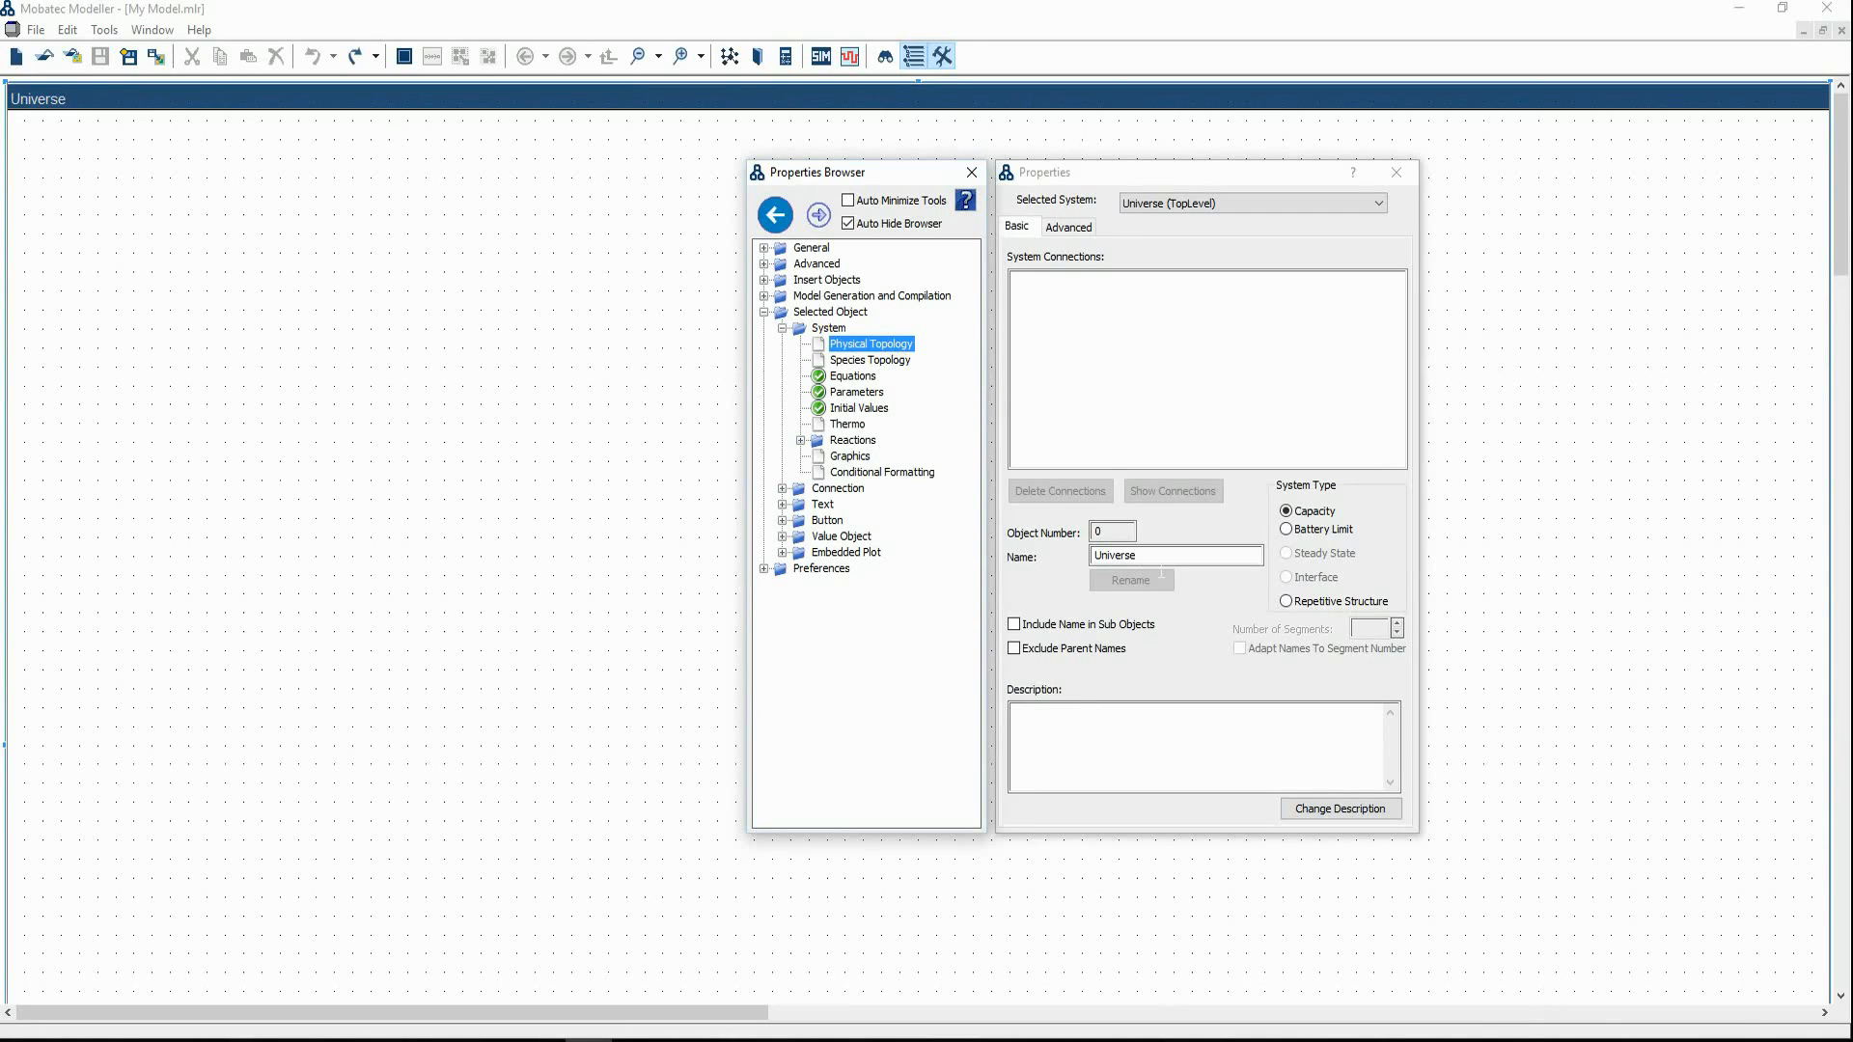
{"action": "left_click_drag", "start_coordinate": [1161, 558], "coordinate": [1068, 565]}
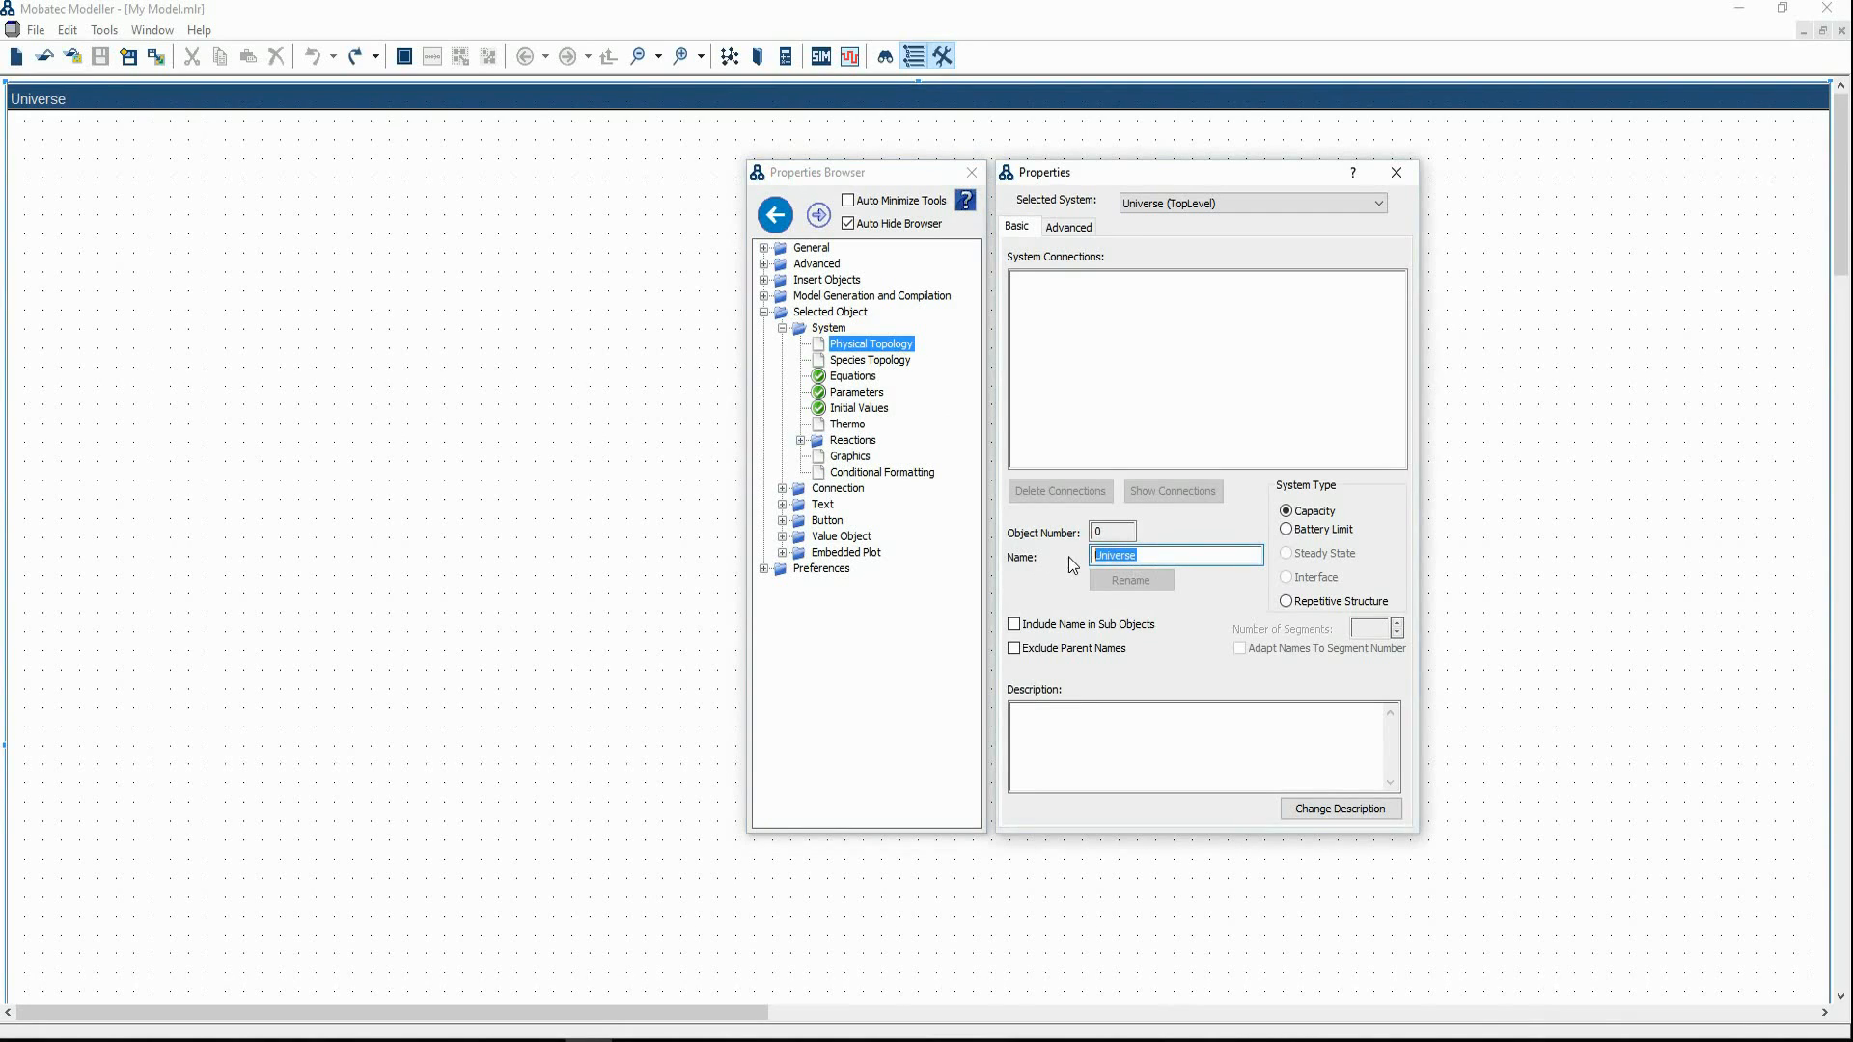
{"action": "type", "text": "Fl"}
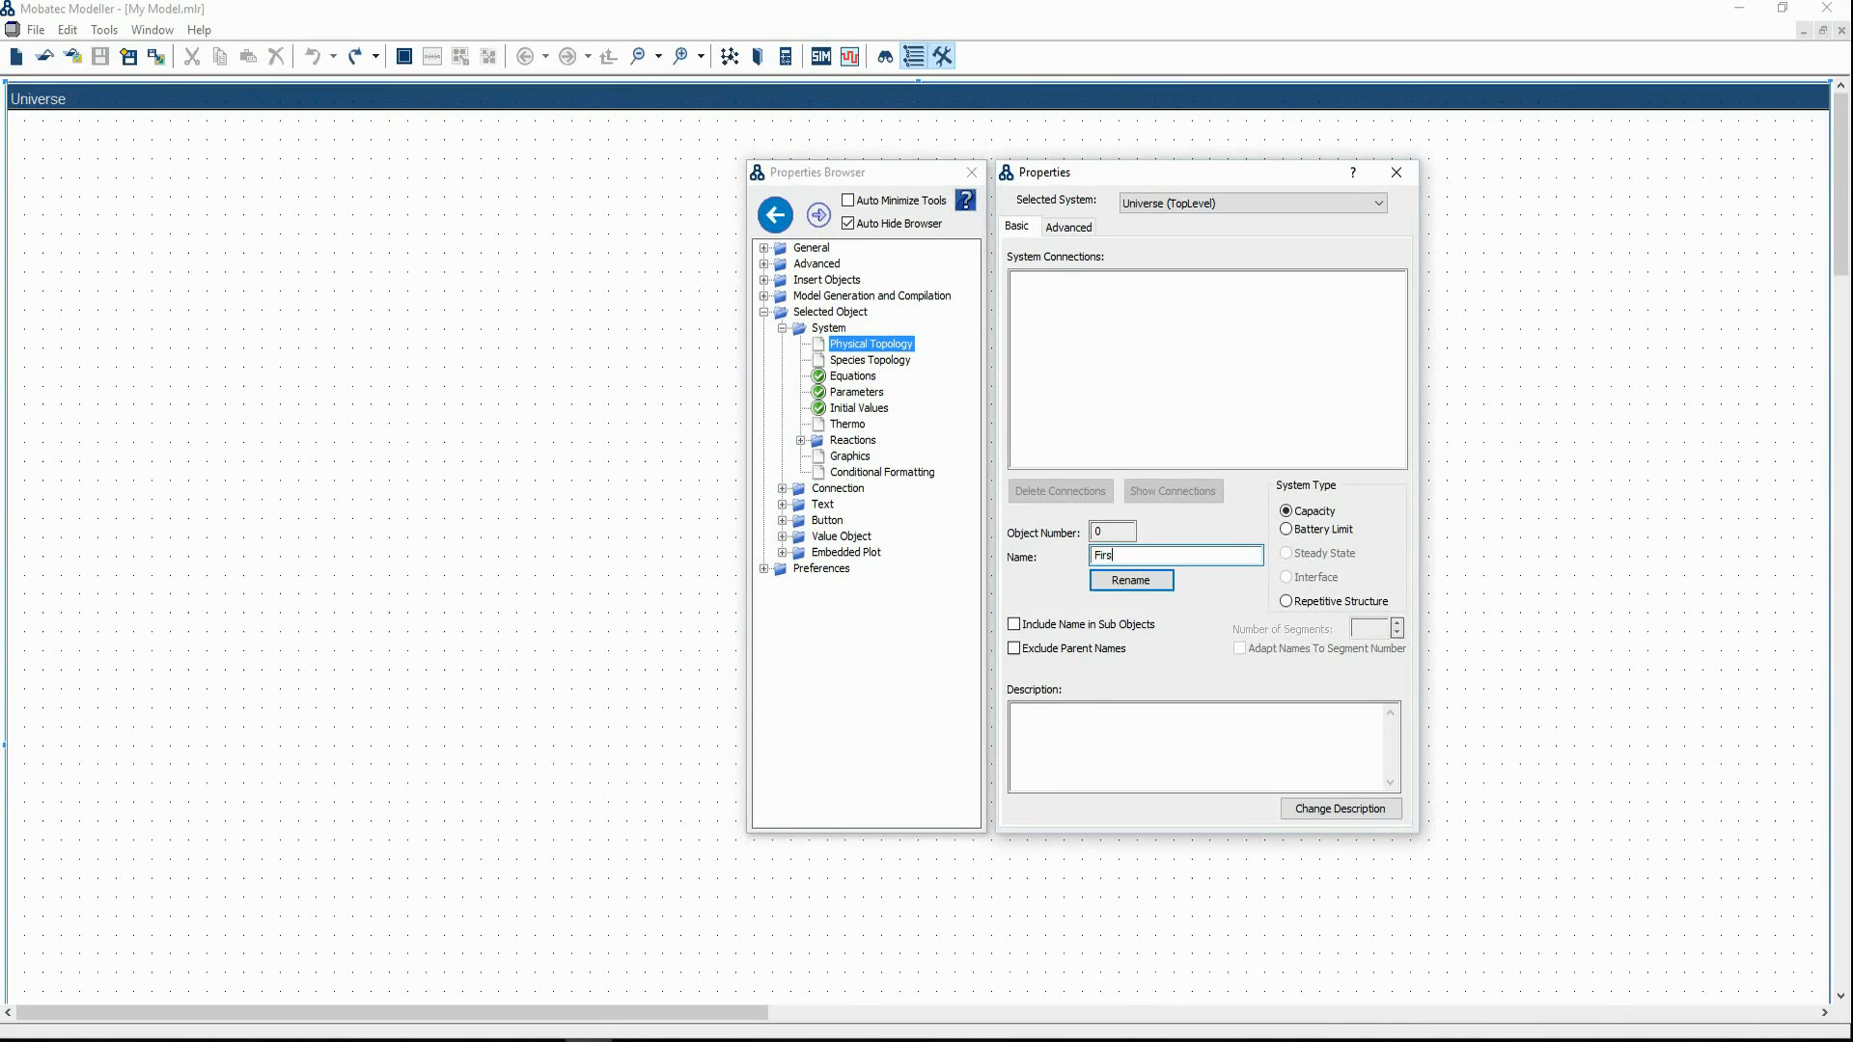
{"action": "type", "text": "rst_Level"}
{"action": "left_click", "coordinate": [1122, 556]}
{"action": "key", "text": "BackSpace"}
{"action": "left_click", "coordinate": [1161, 582]}
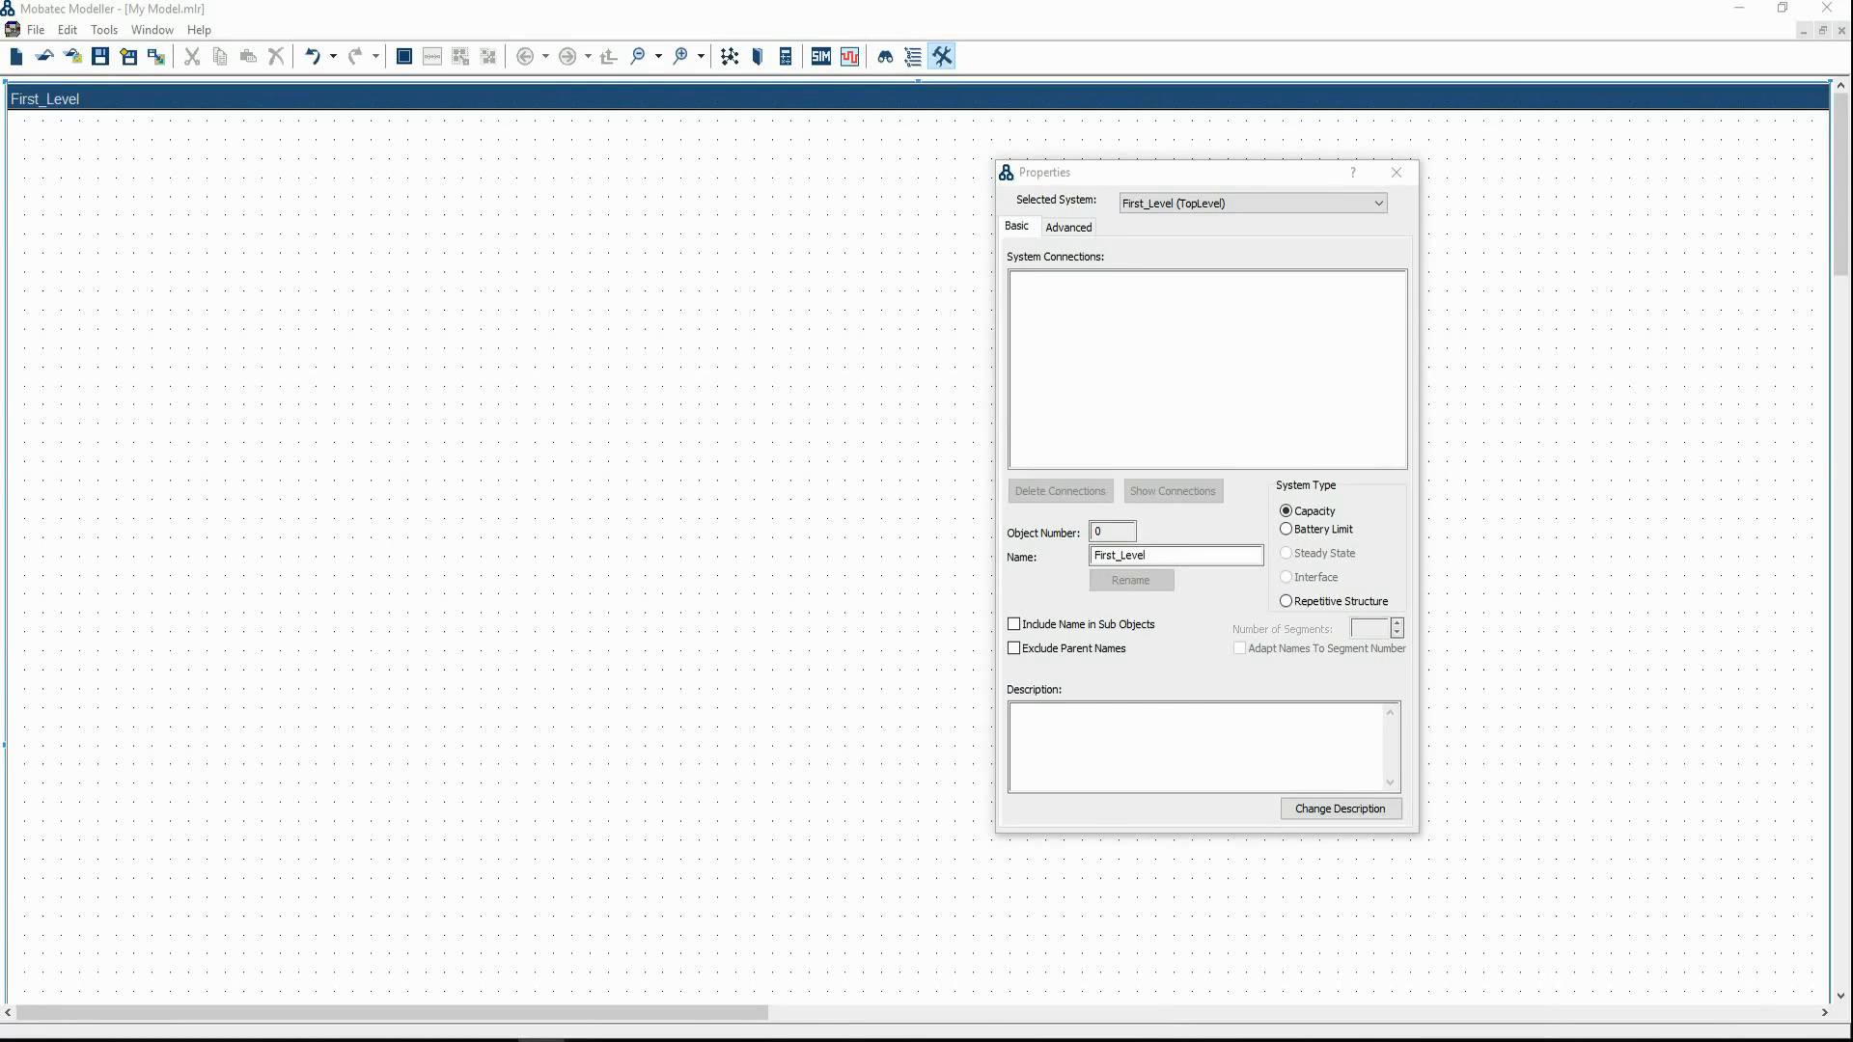
Set the model library directory for inserting systems to the "Closed Circulating Flow Loop - Library" folder under Mobatec Modeller's Libraries
{"action": "key", "text": "alt+Tab"}
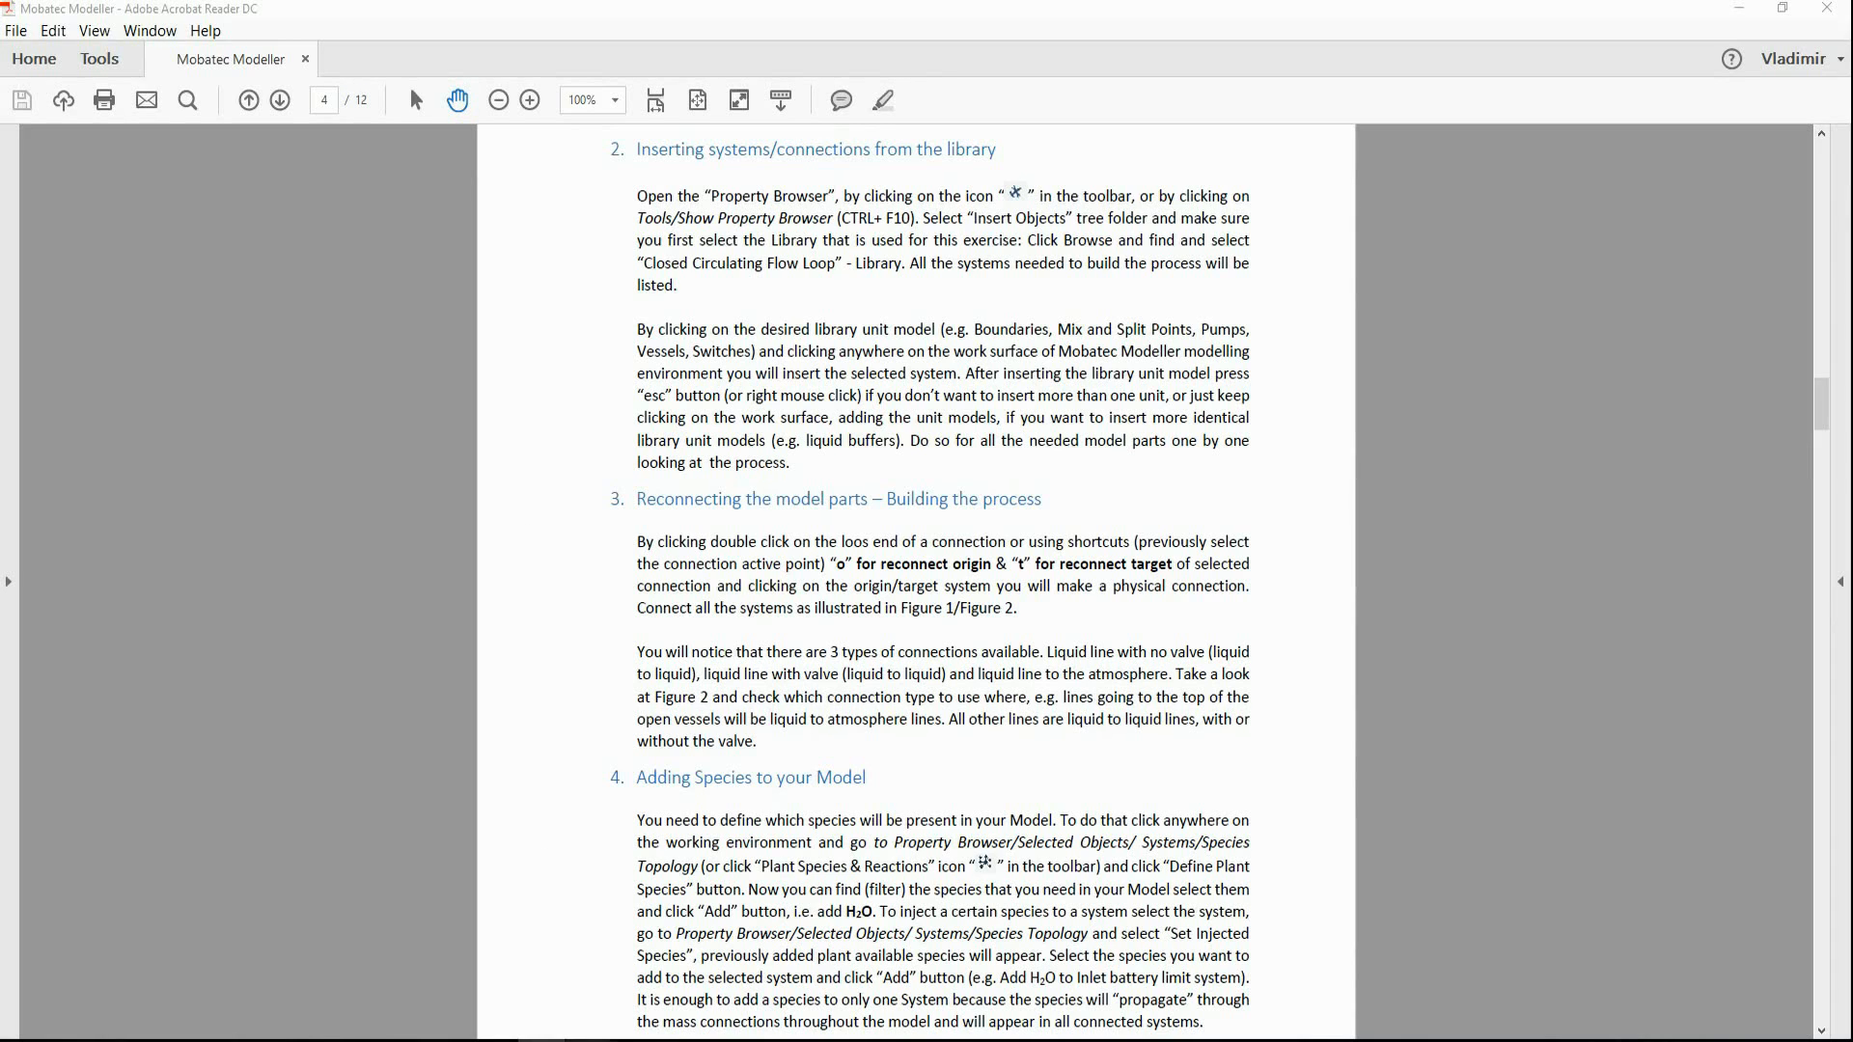
{"action": "key", "text": "alt+Tab"}
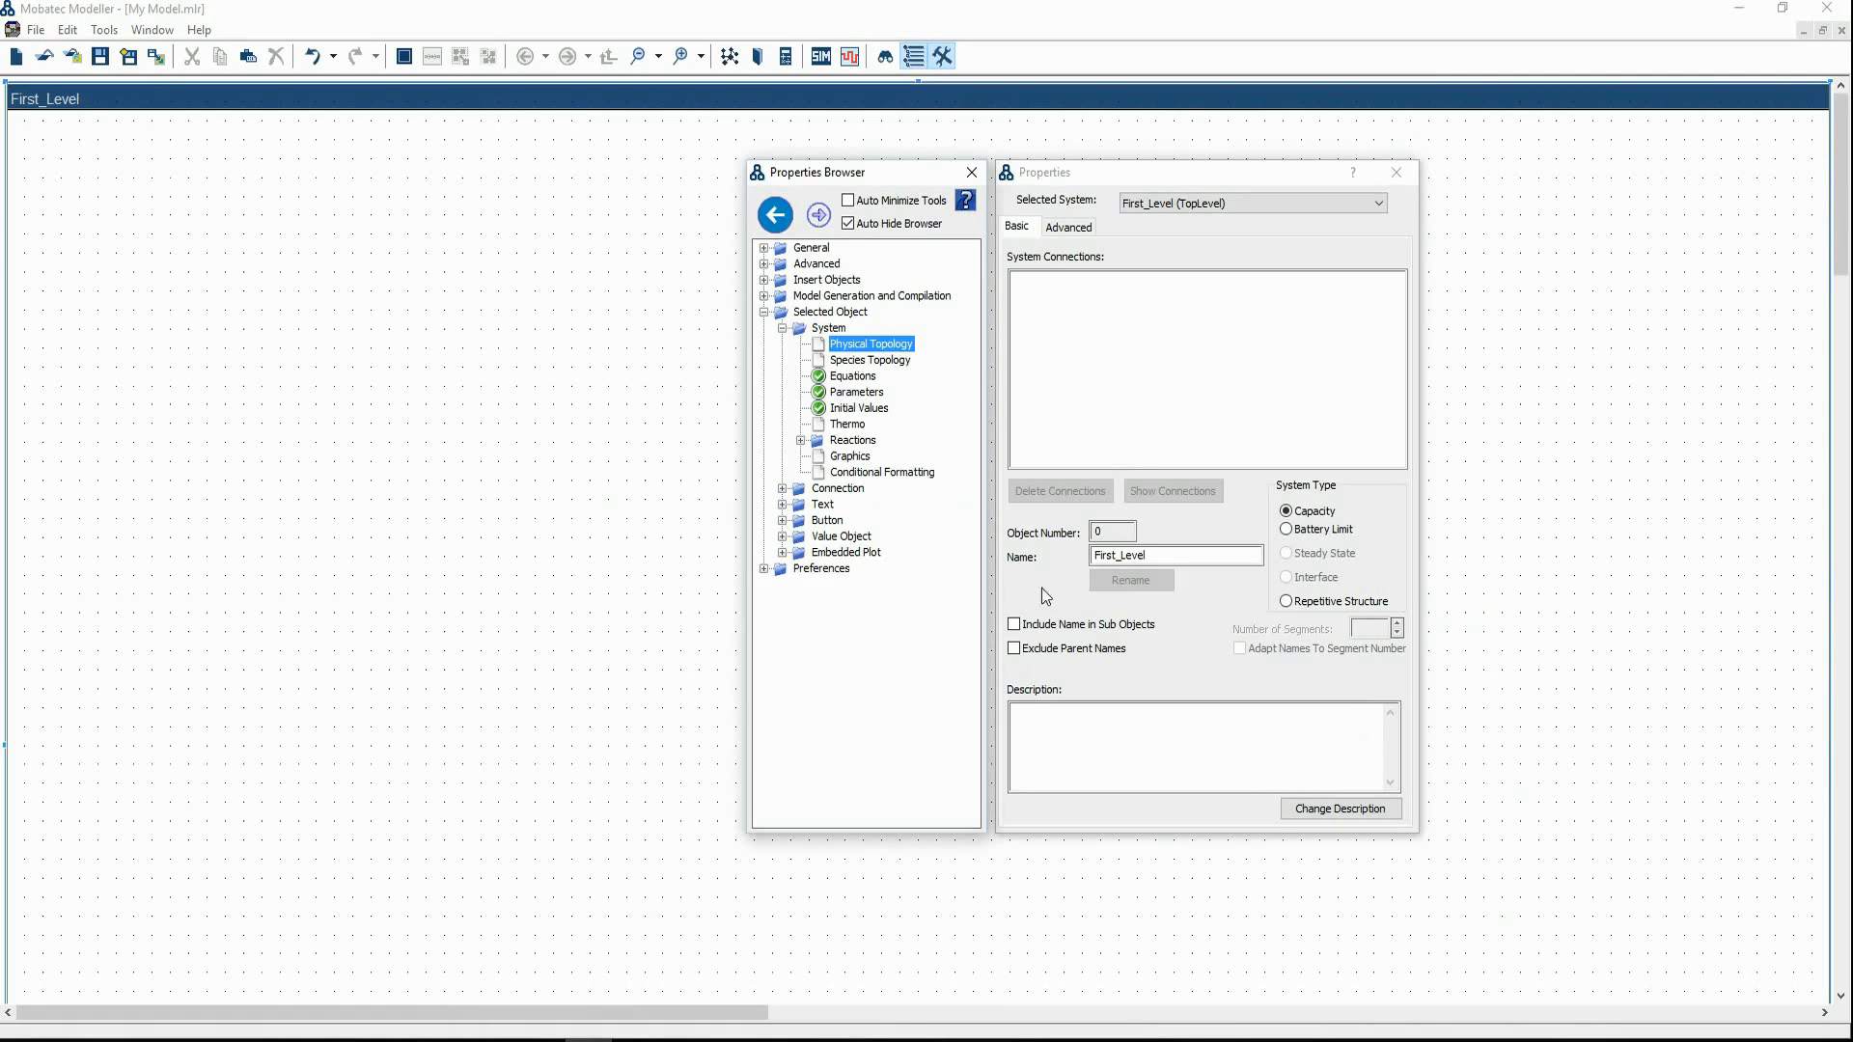
{"action": "left_click", "coordinate": [799, 282]}
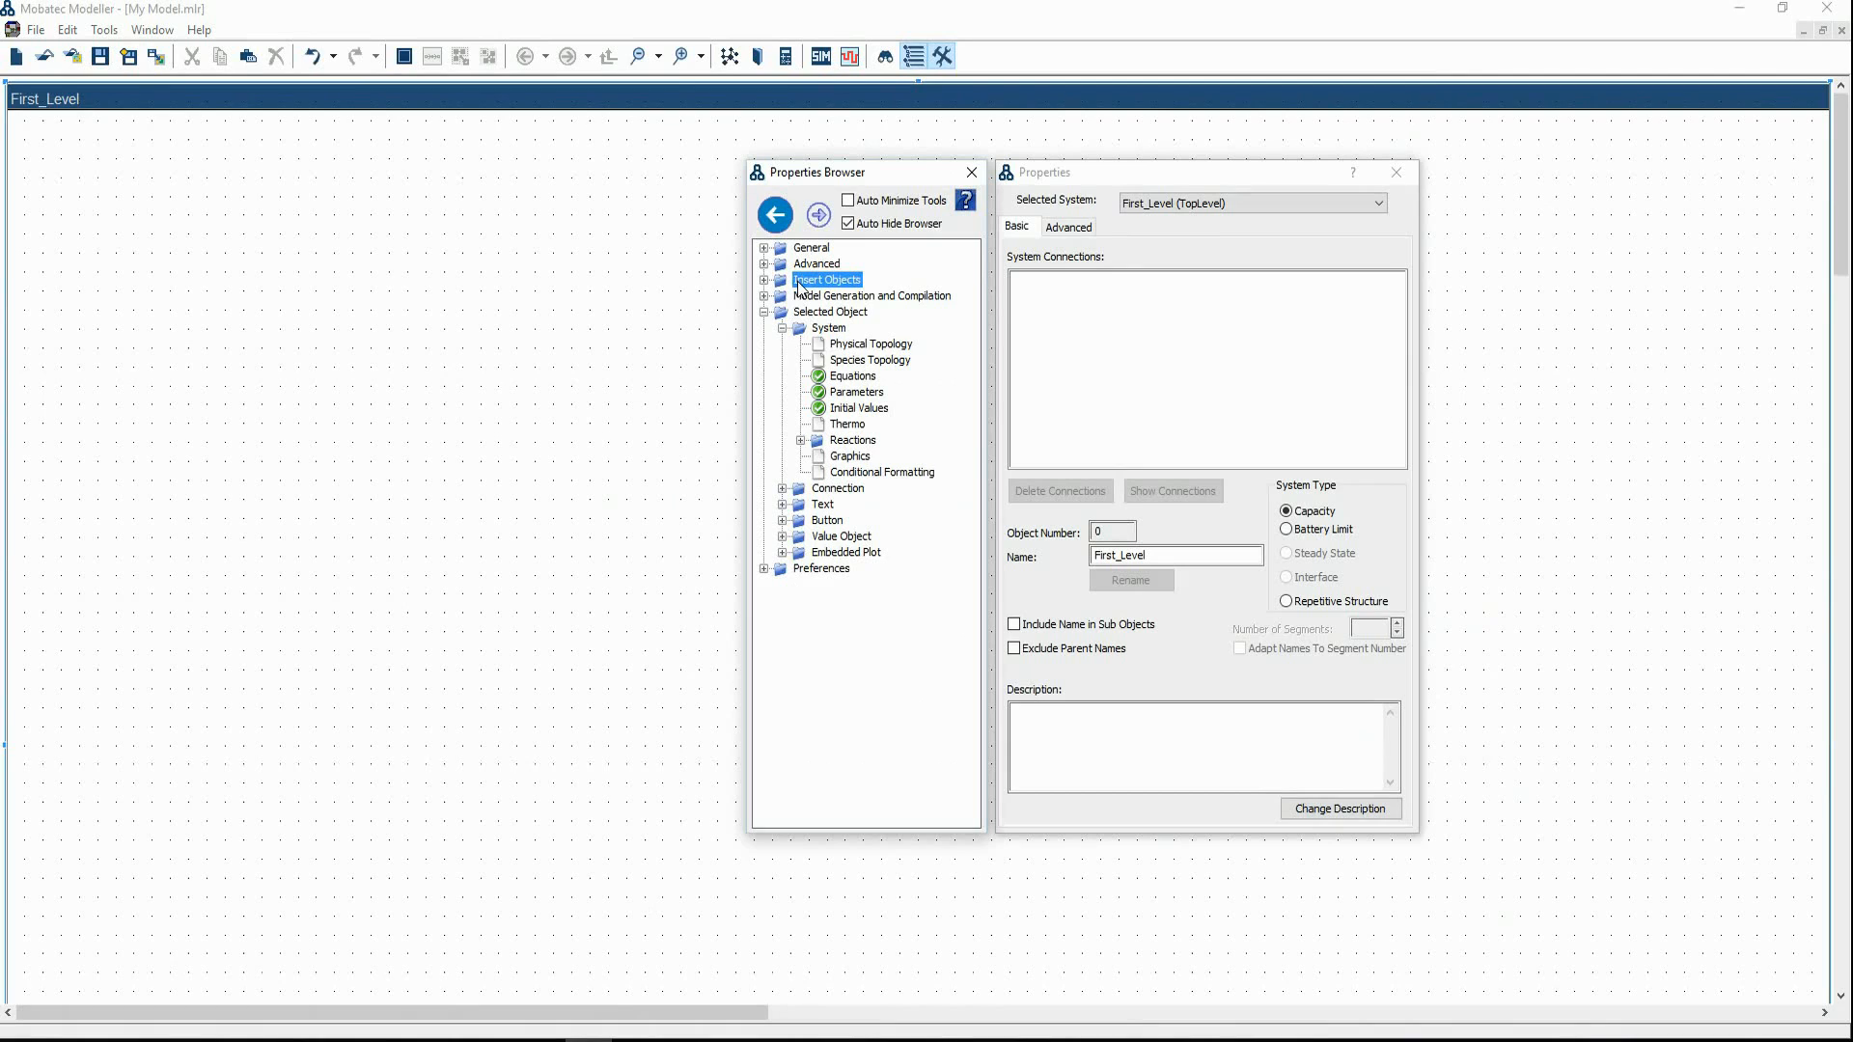
{"action": "double_click", "coordinate": [799, 282]}
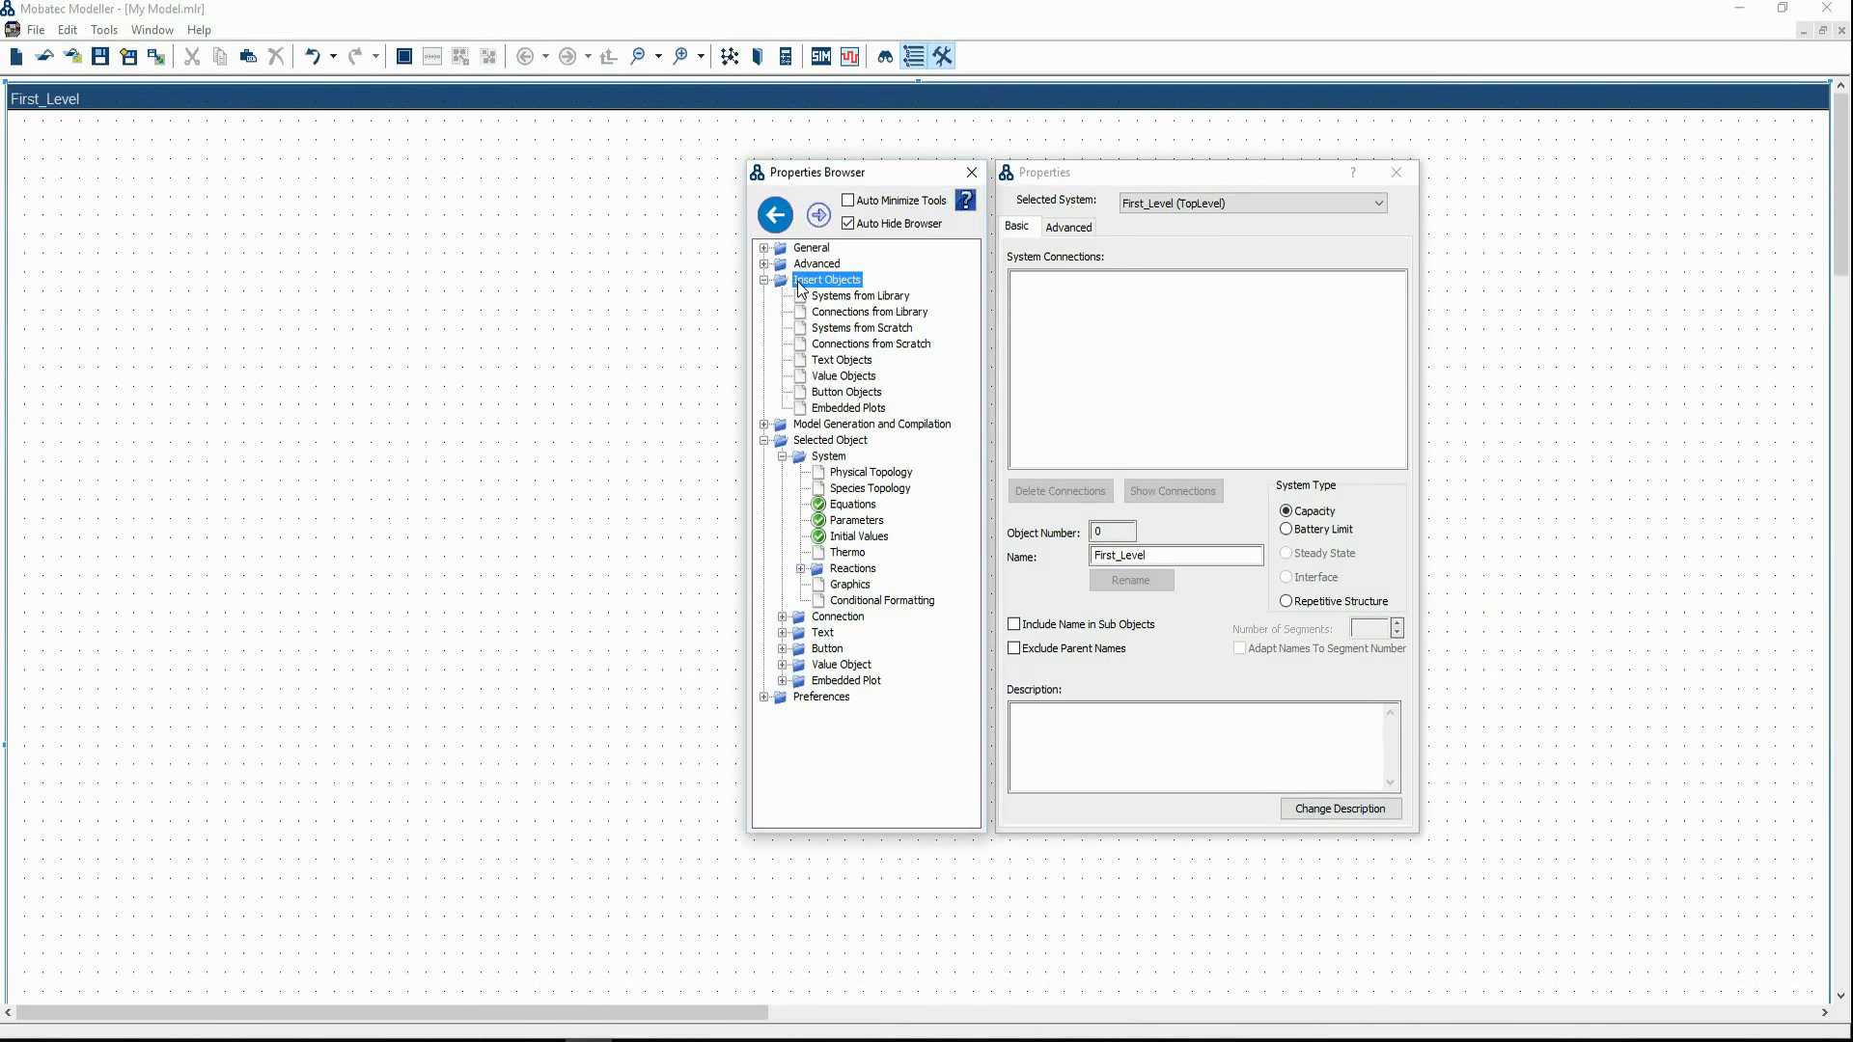
{"action": "left_click", "coordinate": [852, 301]}
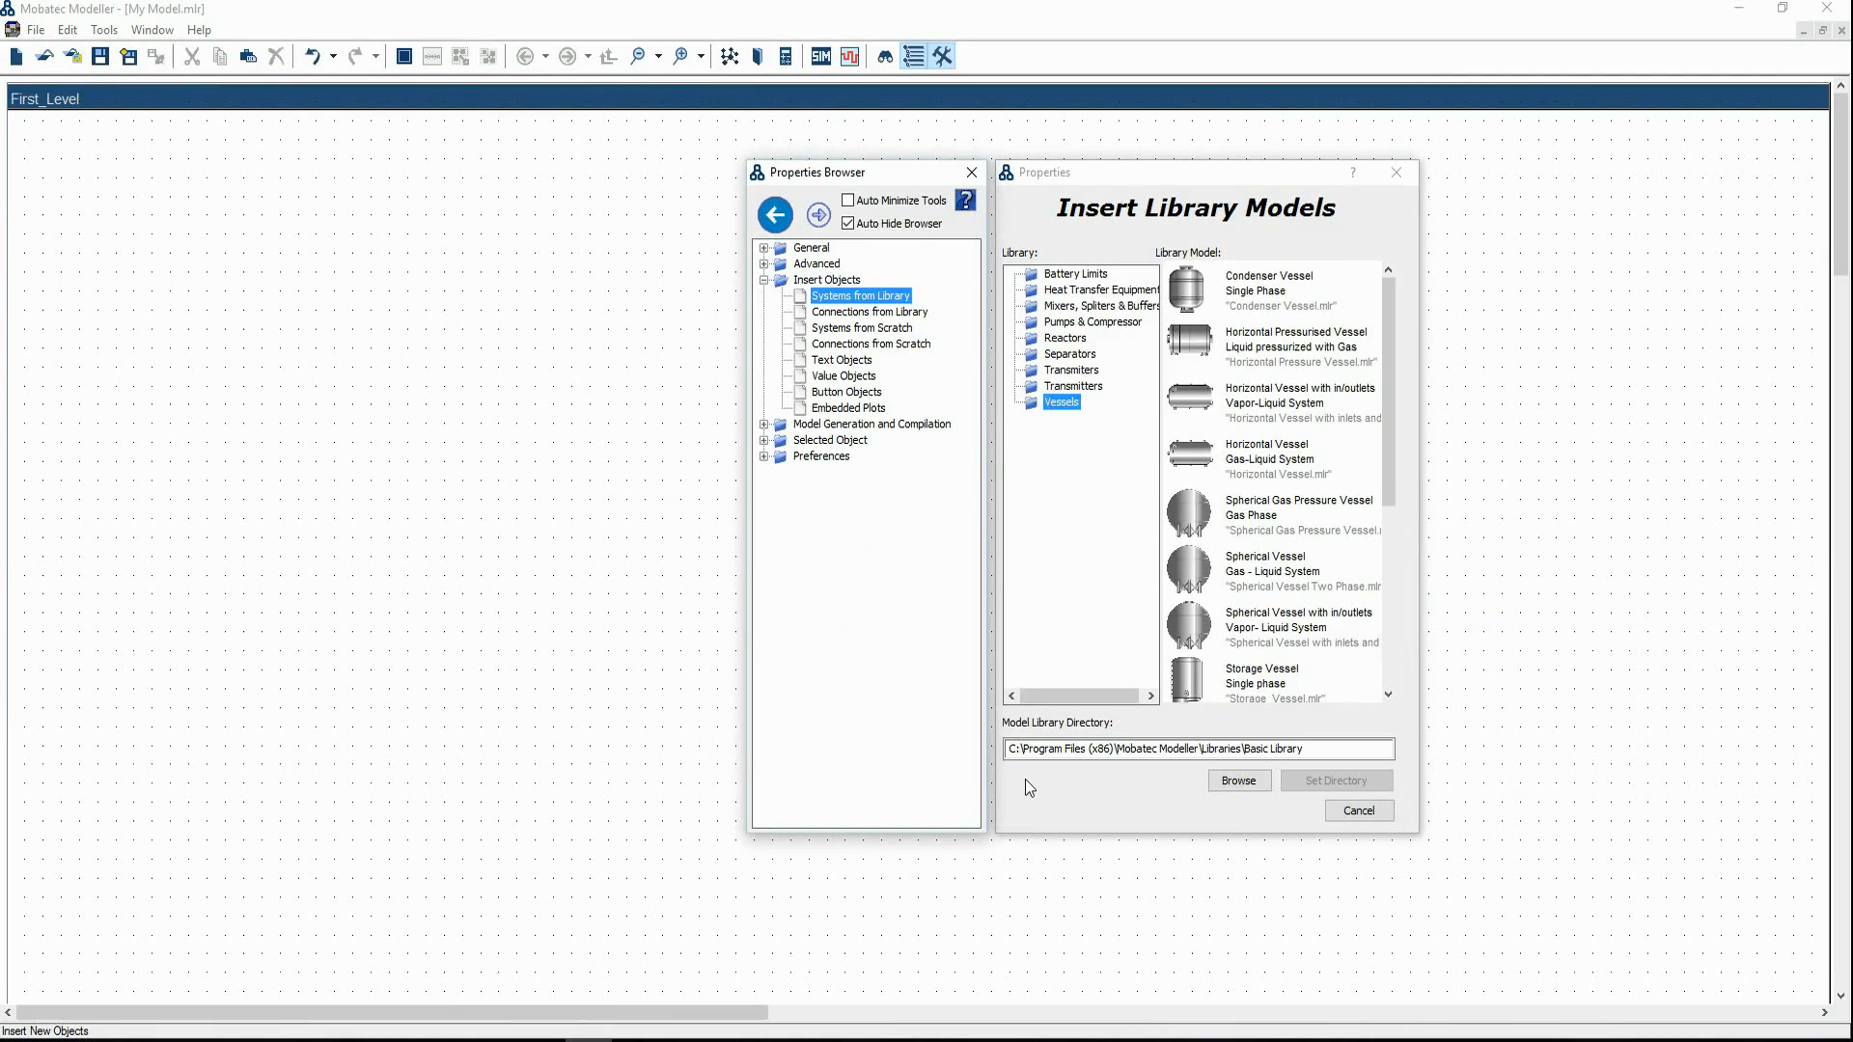
{"action": "left_click", "coordinate": [1254, 783]}
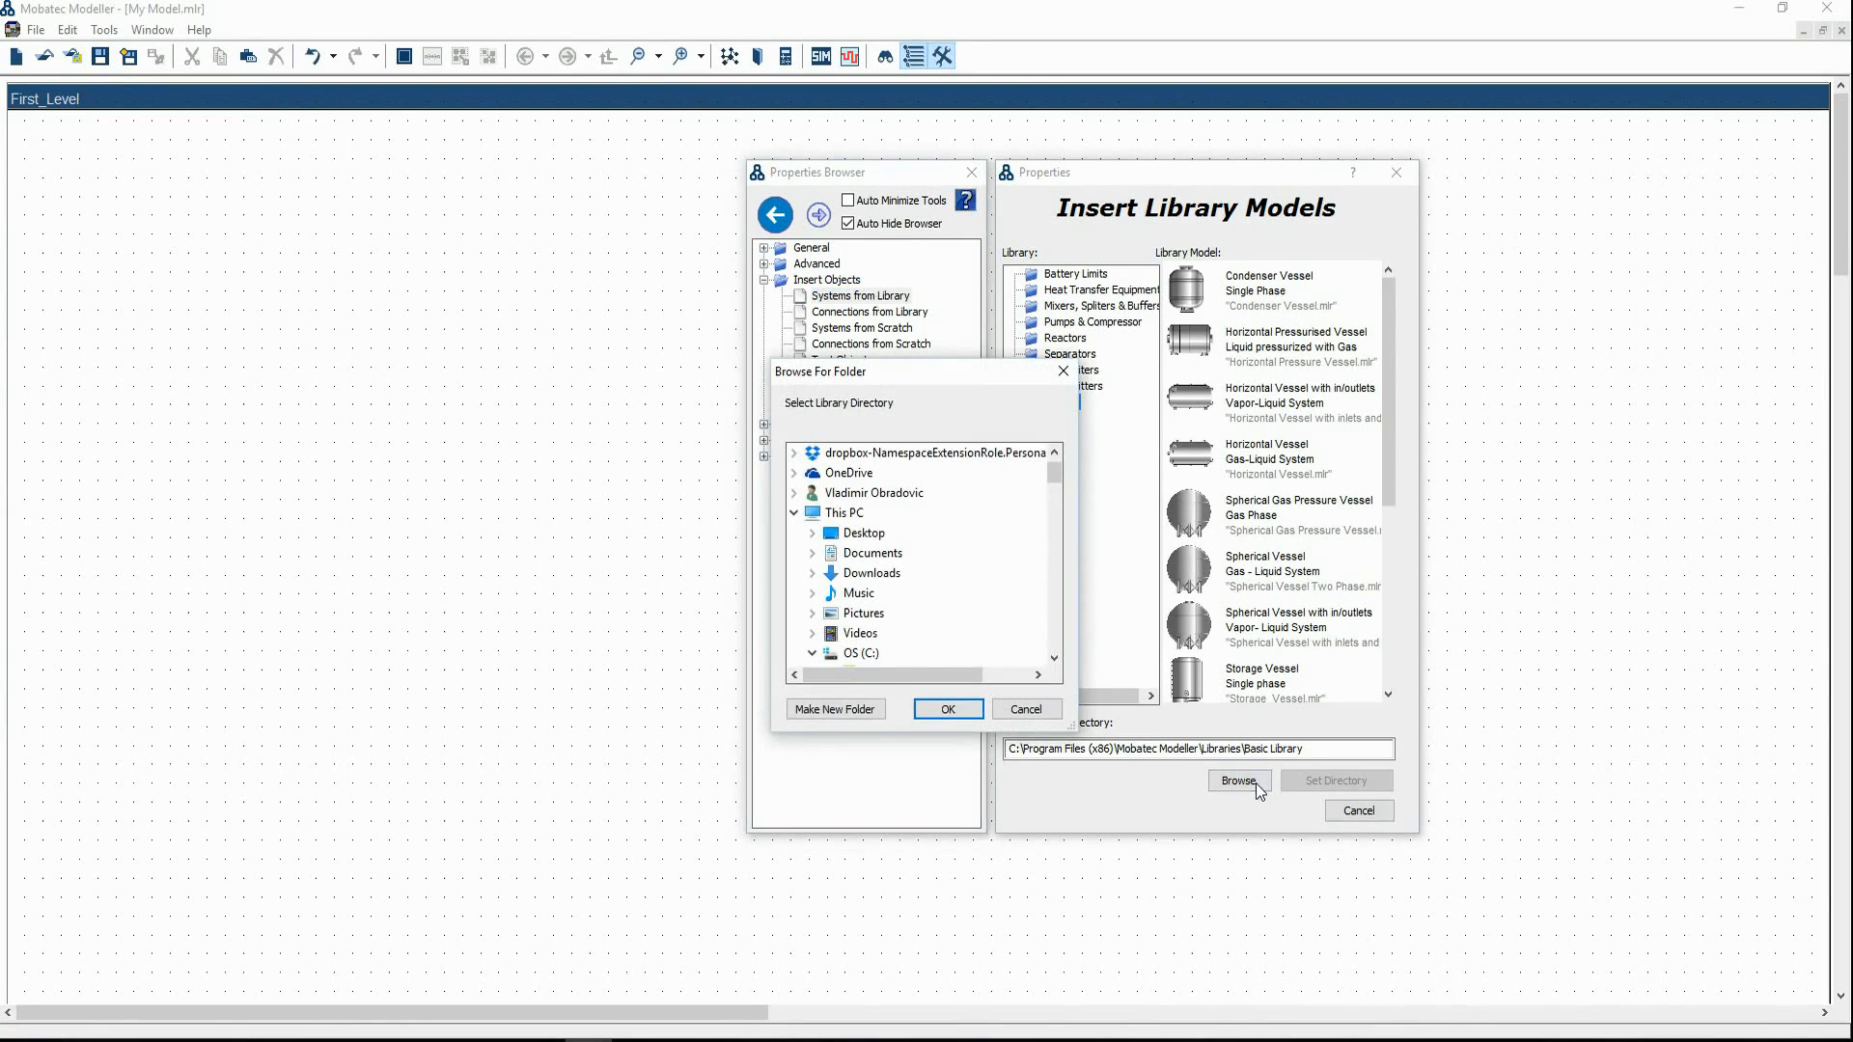
{"action": "left_click_drag", "start_coordinate": [1055, 473], "coordinate": [1058, 564]}
{"action": "left_click_drag", "start_coordinate": [912, 675], "coordinate": [971, 679]}
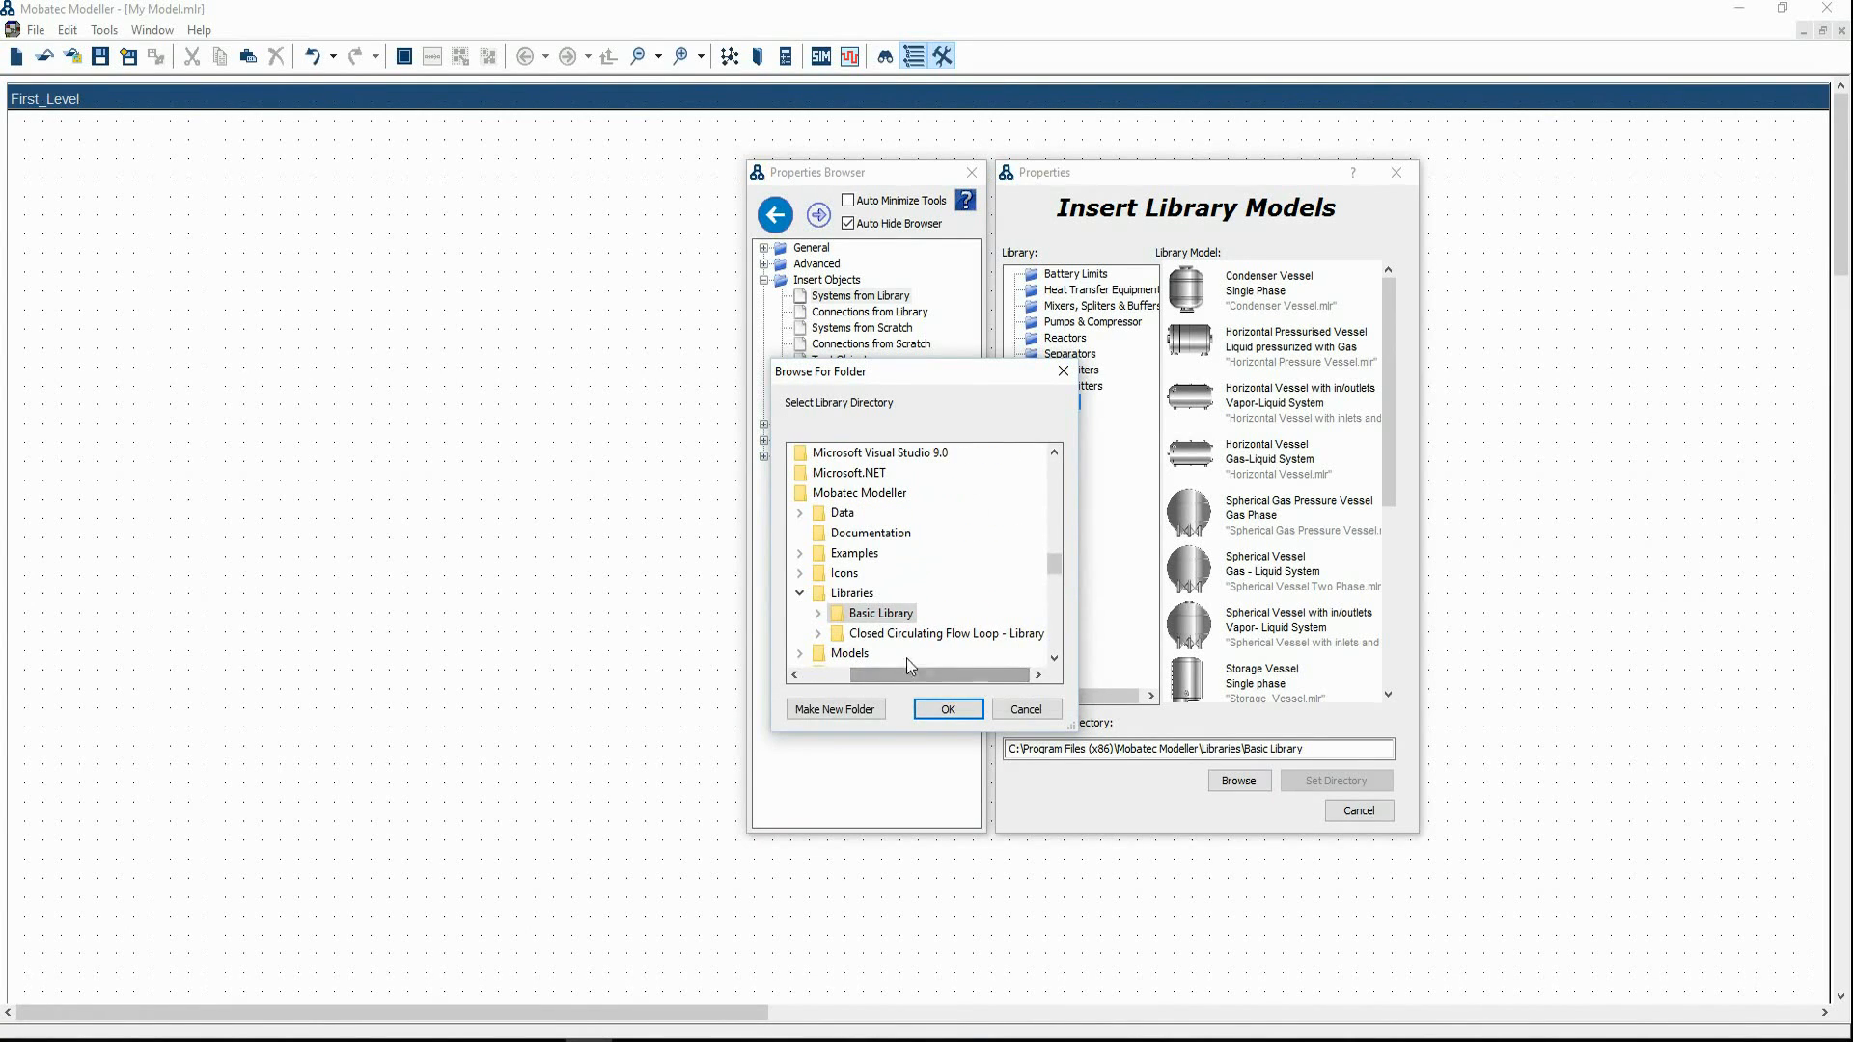
{"action": "left_click", "coordinate": [971, 645]}
{"action": "left_click", "coordinate": [947, 709]}
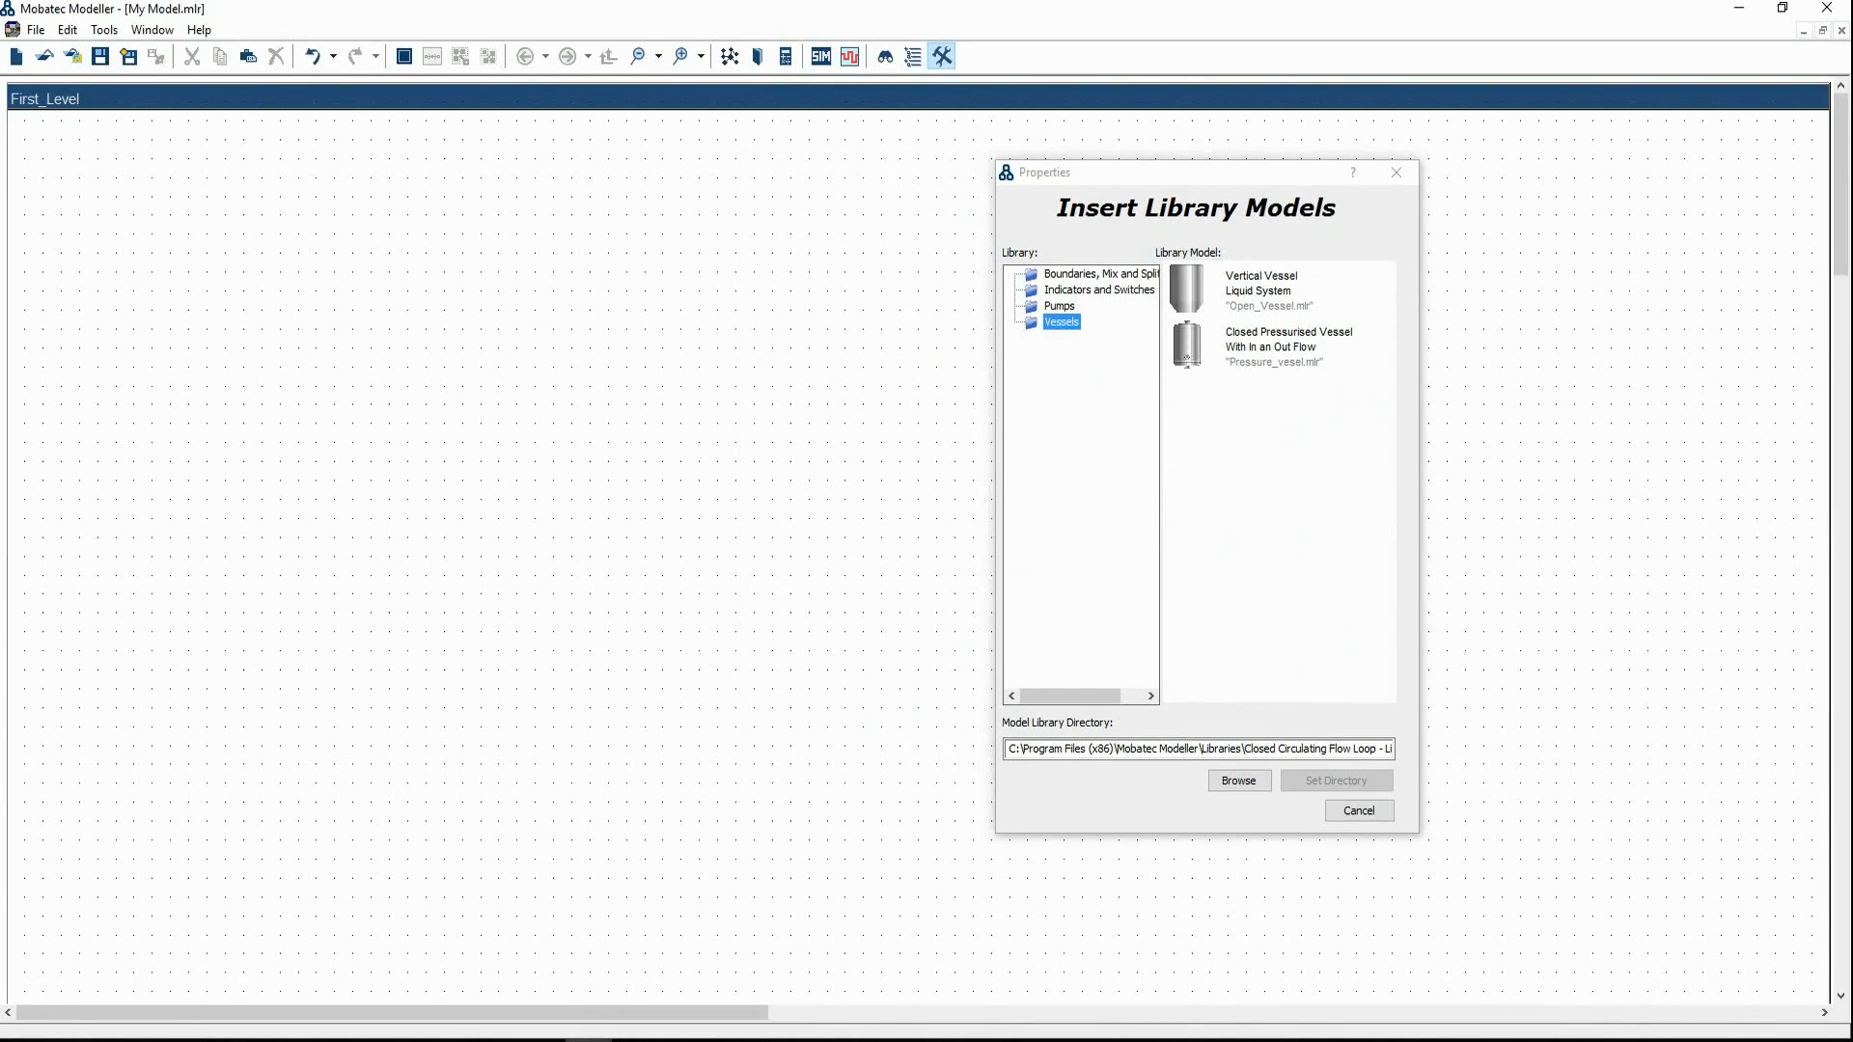
Examine the library models offered under Boundaries, Mix and Split Points, Indicators and Switches, Pumps, and Vessels
{"action": "left_click", "coordinate": [107, 426]}
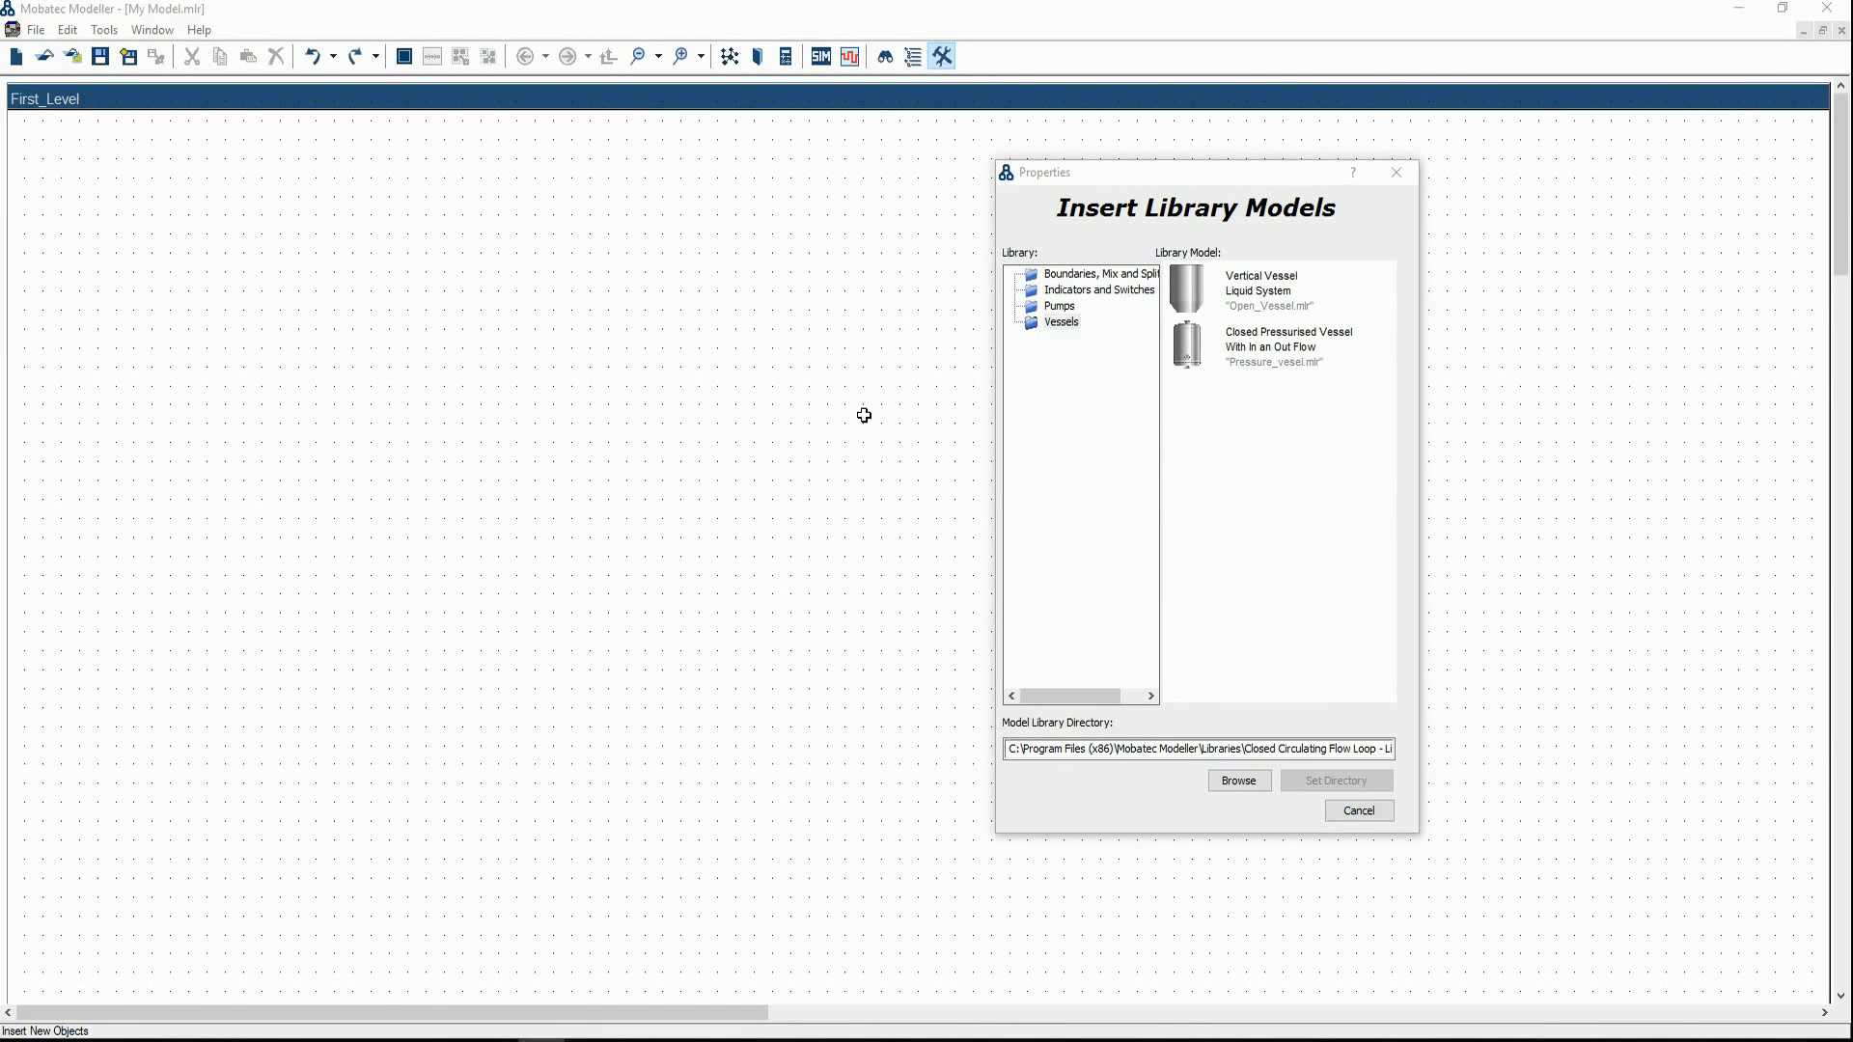
{"action": "left_click", "coordinate": [1102, 279]}
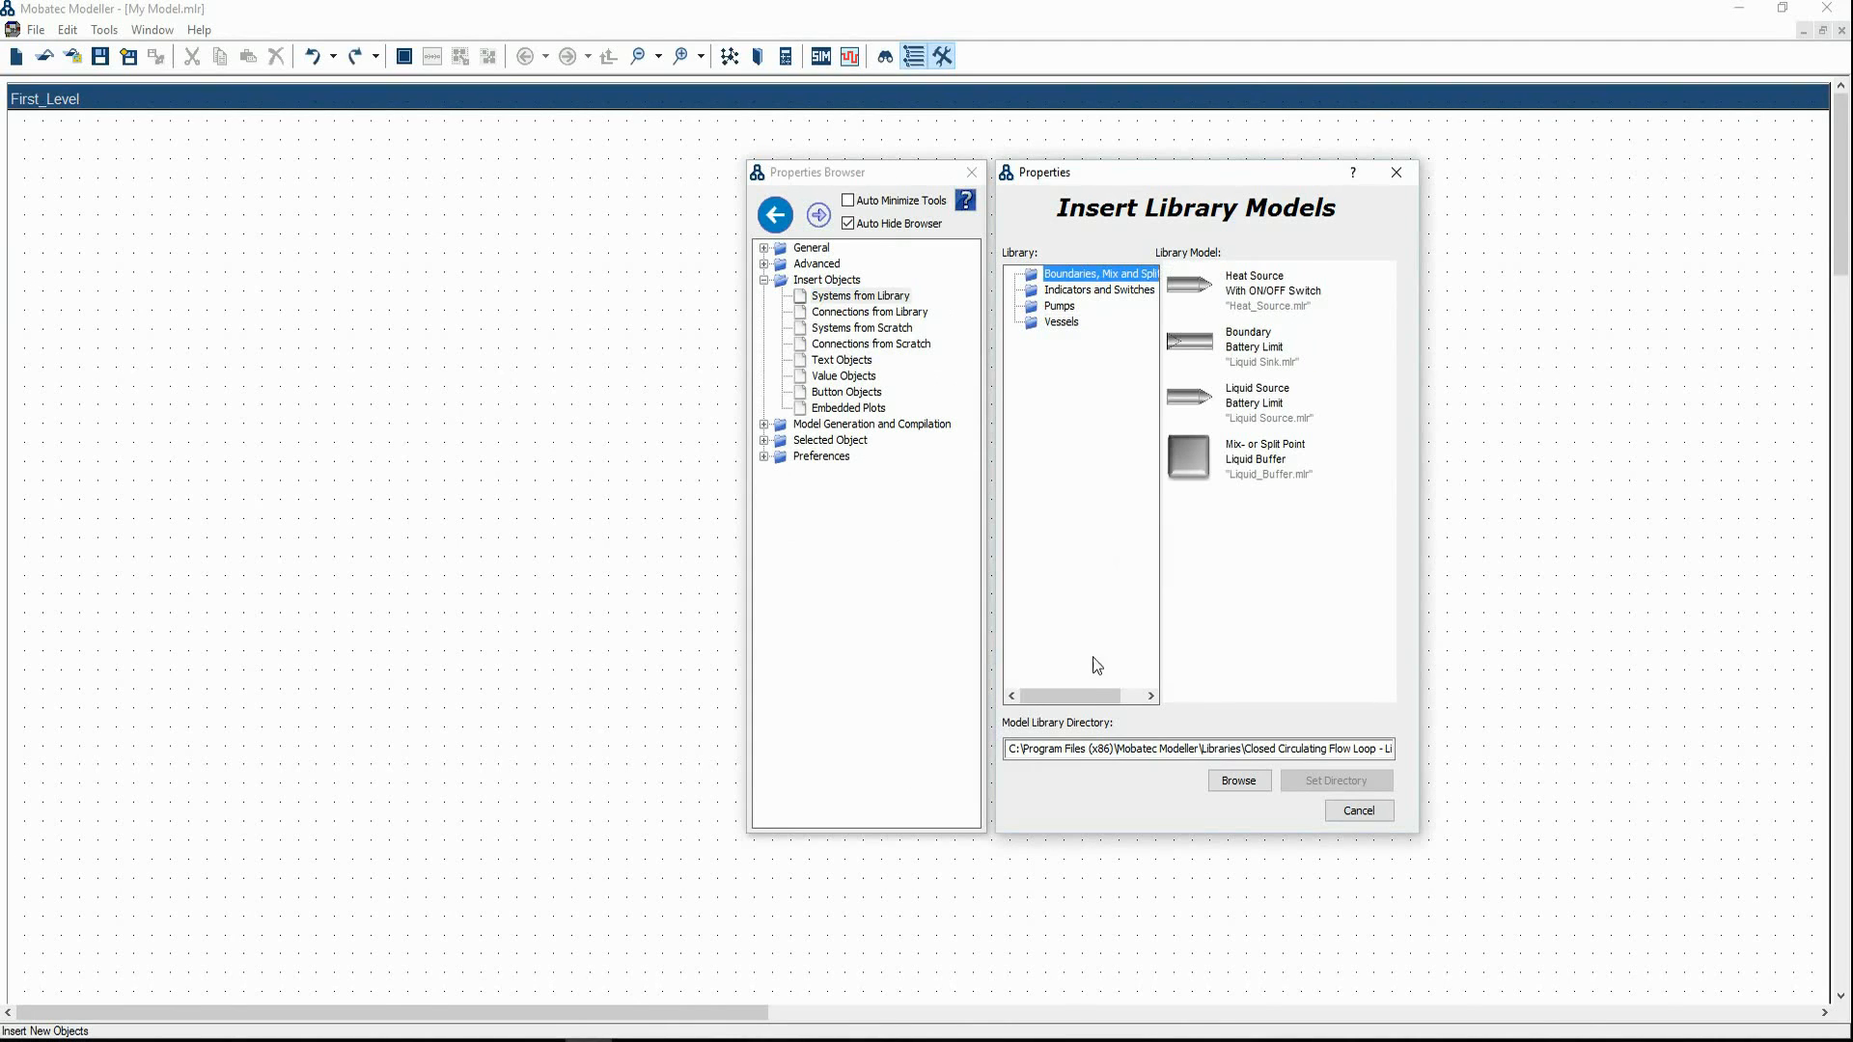
{"action": "left_click_drag", "start_coordinate": [1094, 695], "coordinate": [1136, 695]}
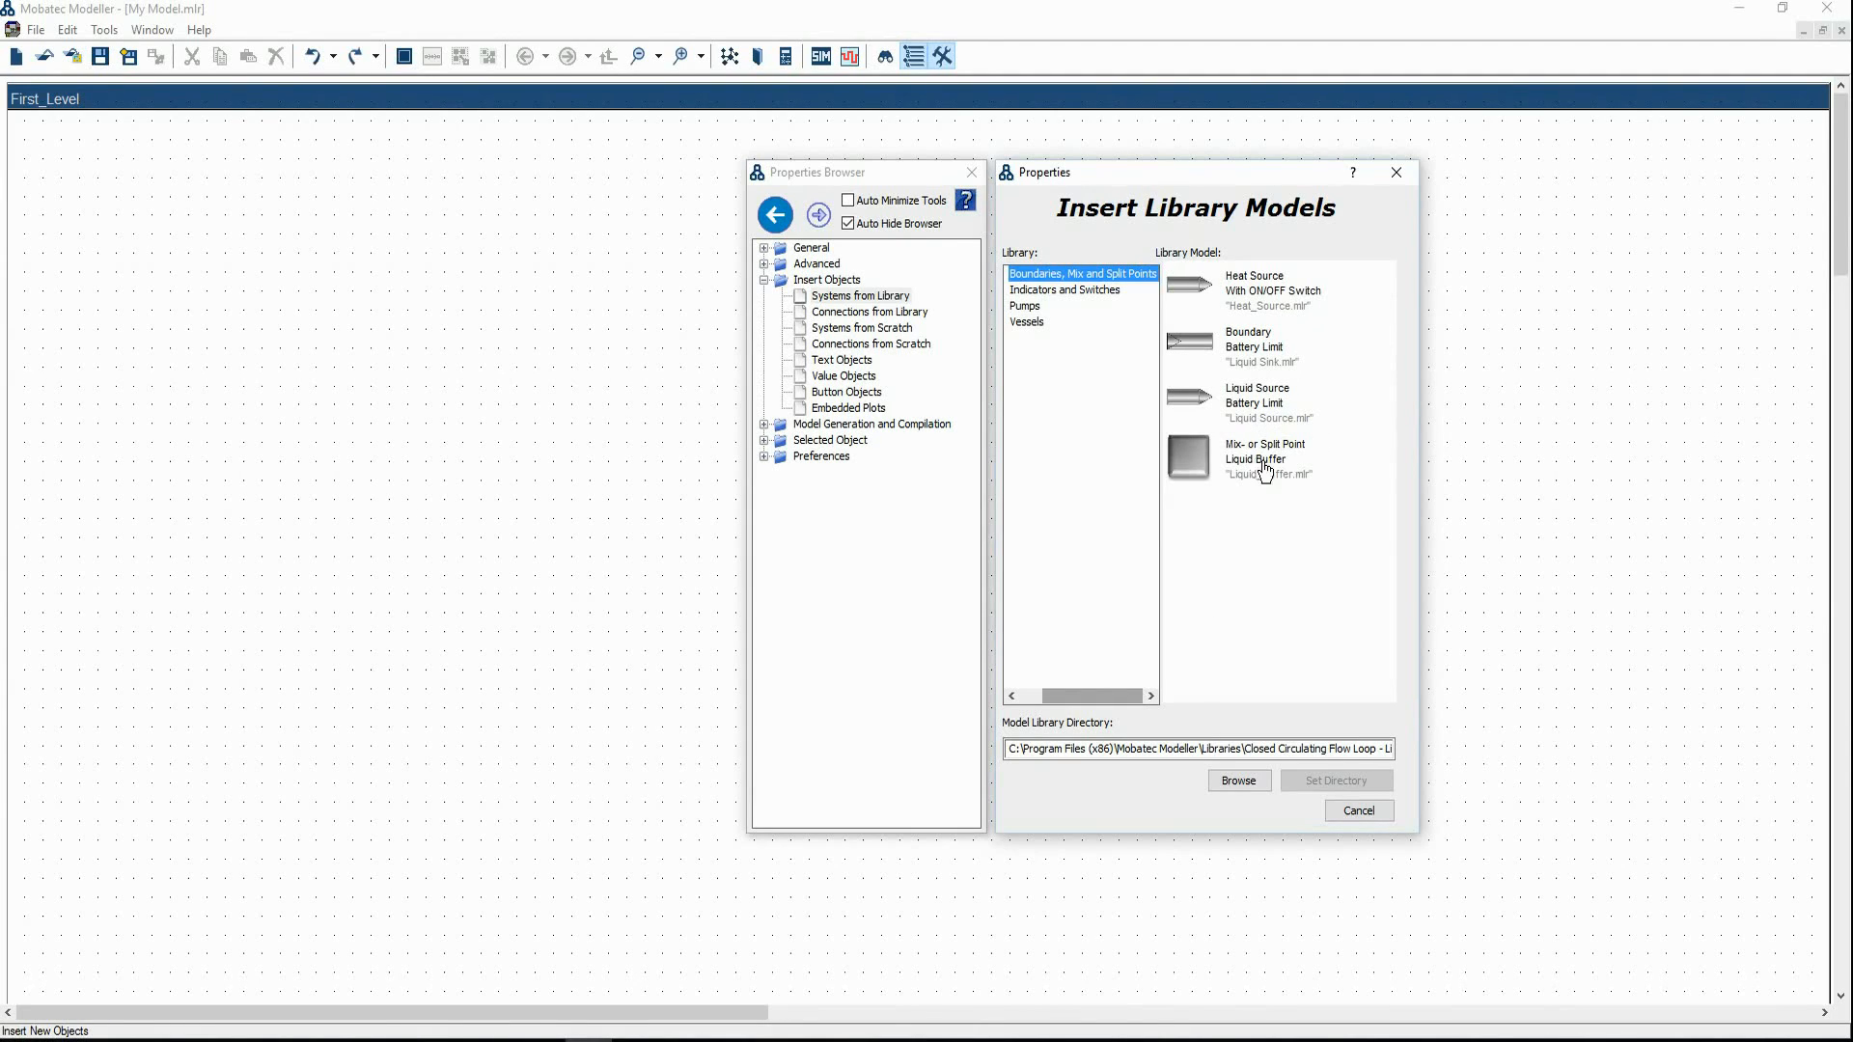
{"action": "left_click", "coordinate": [1083, 290]}
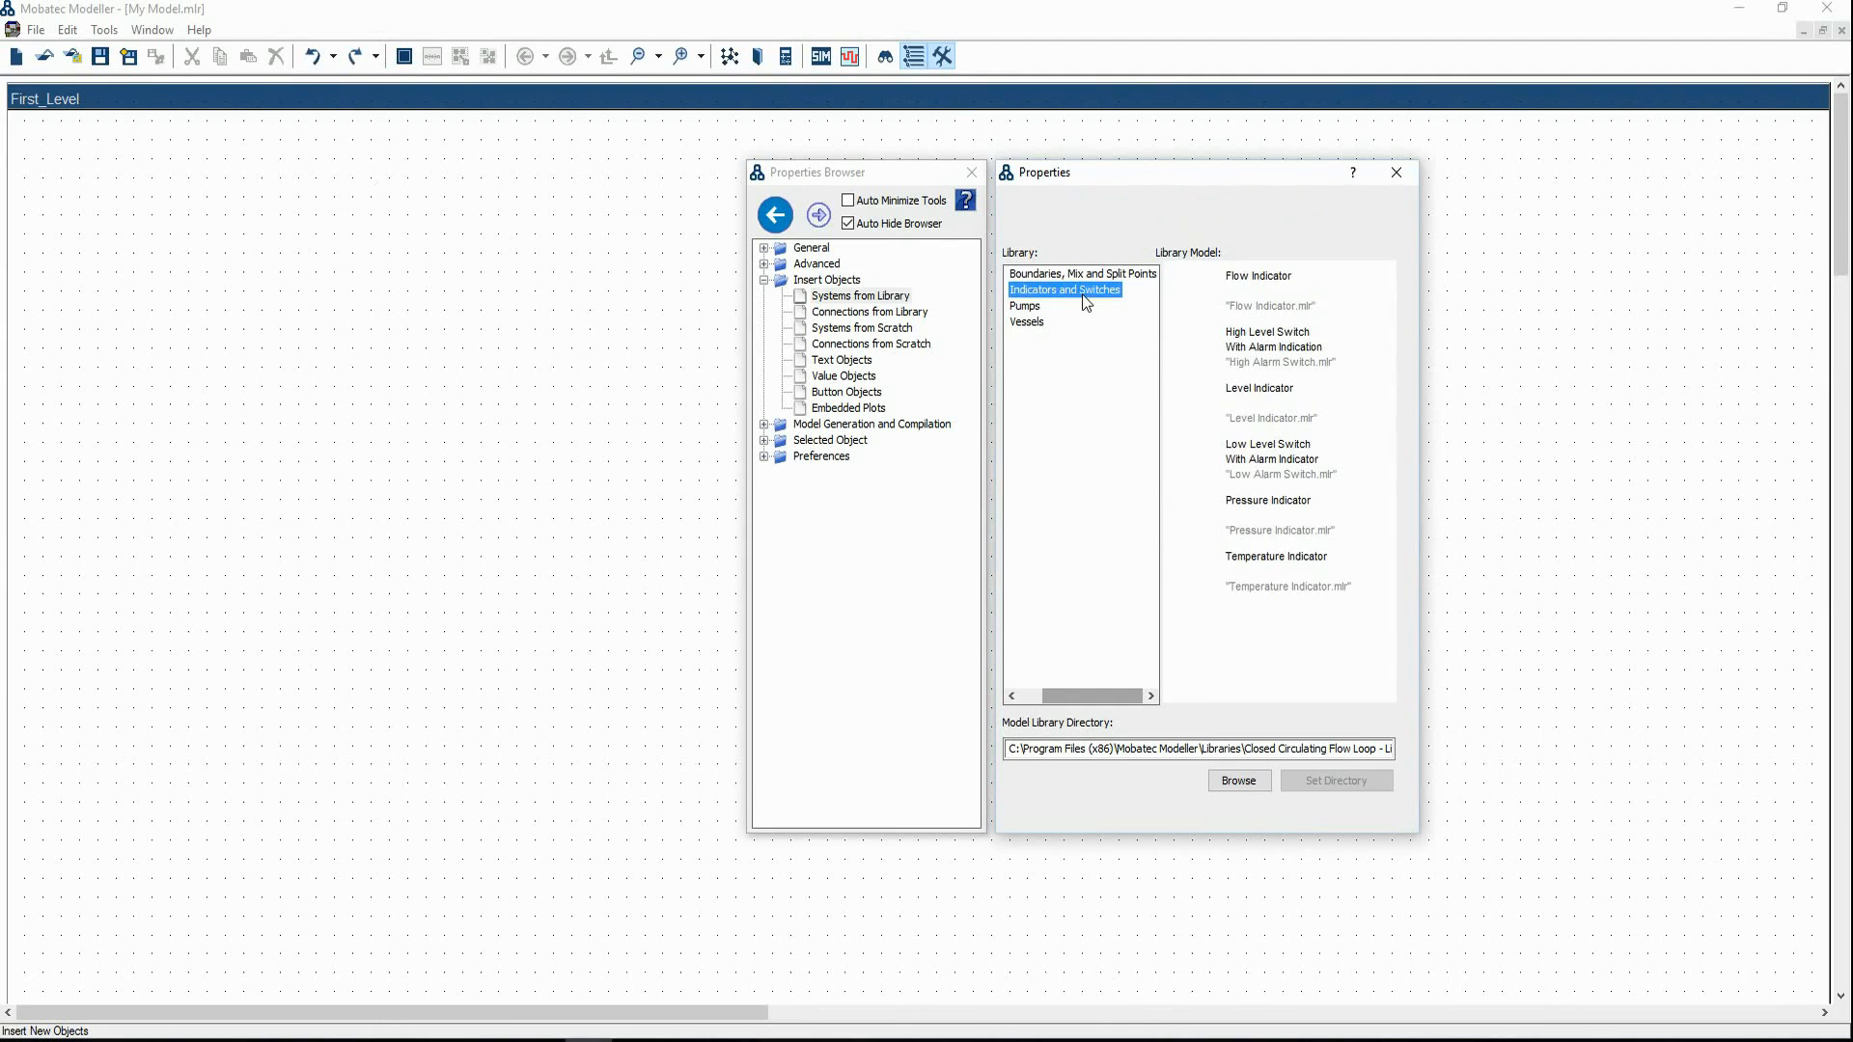
{"action": "left_click", "coordinate": [1026, 307]}
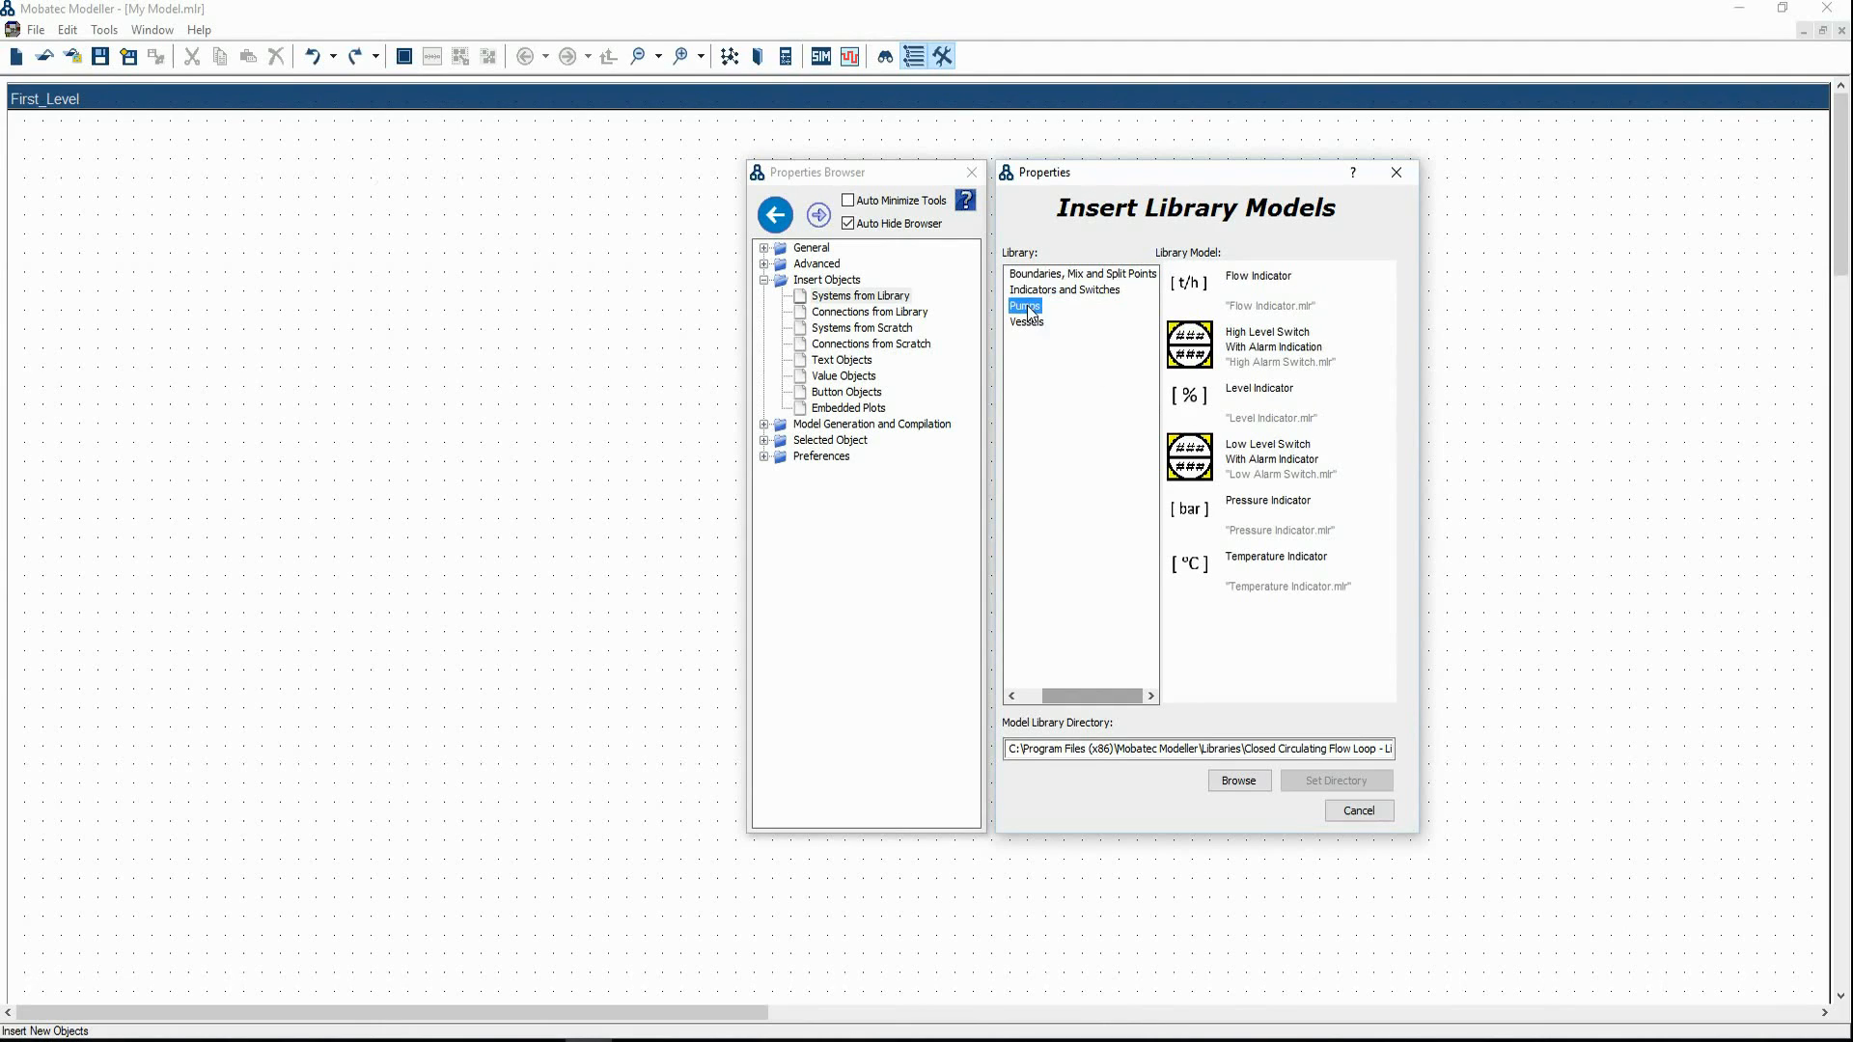
{"action": "left_click", "coordinate": [1028, 323]}
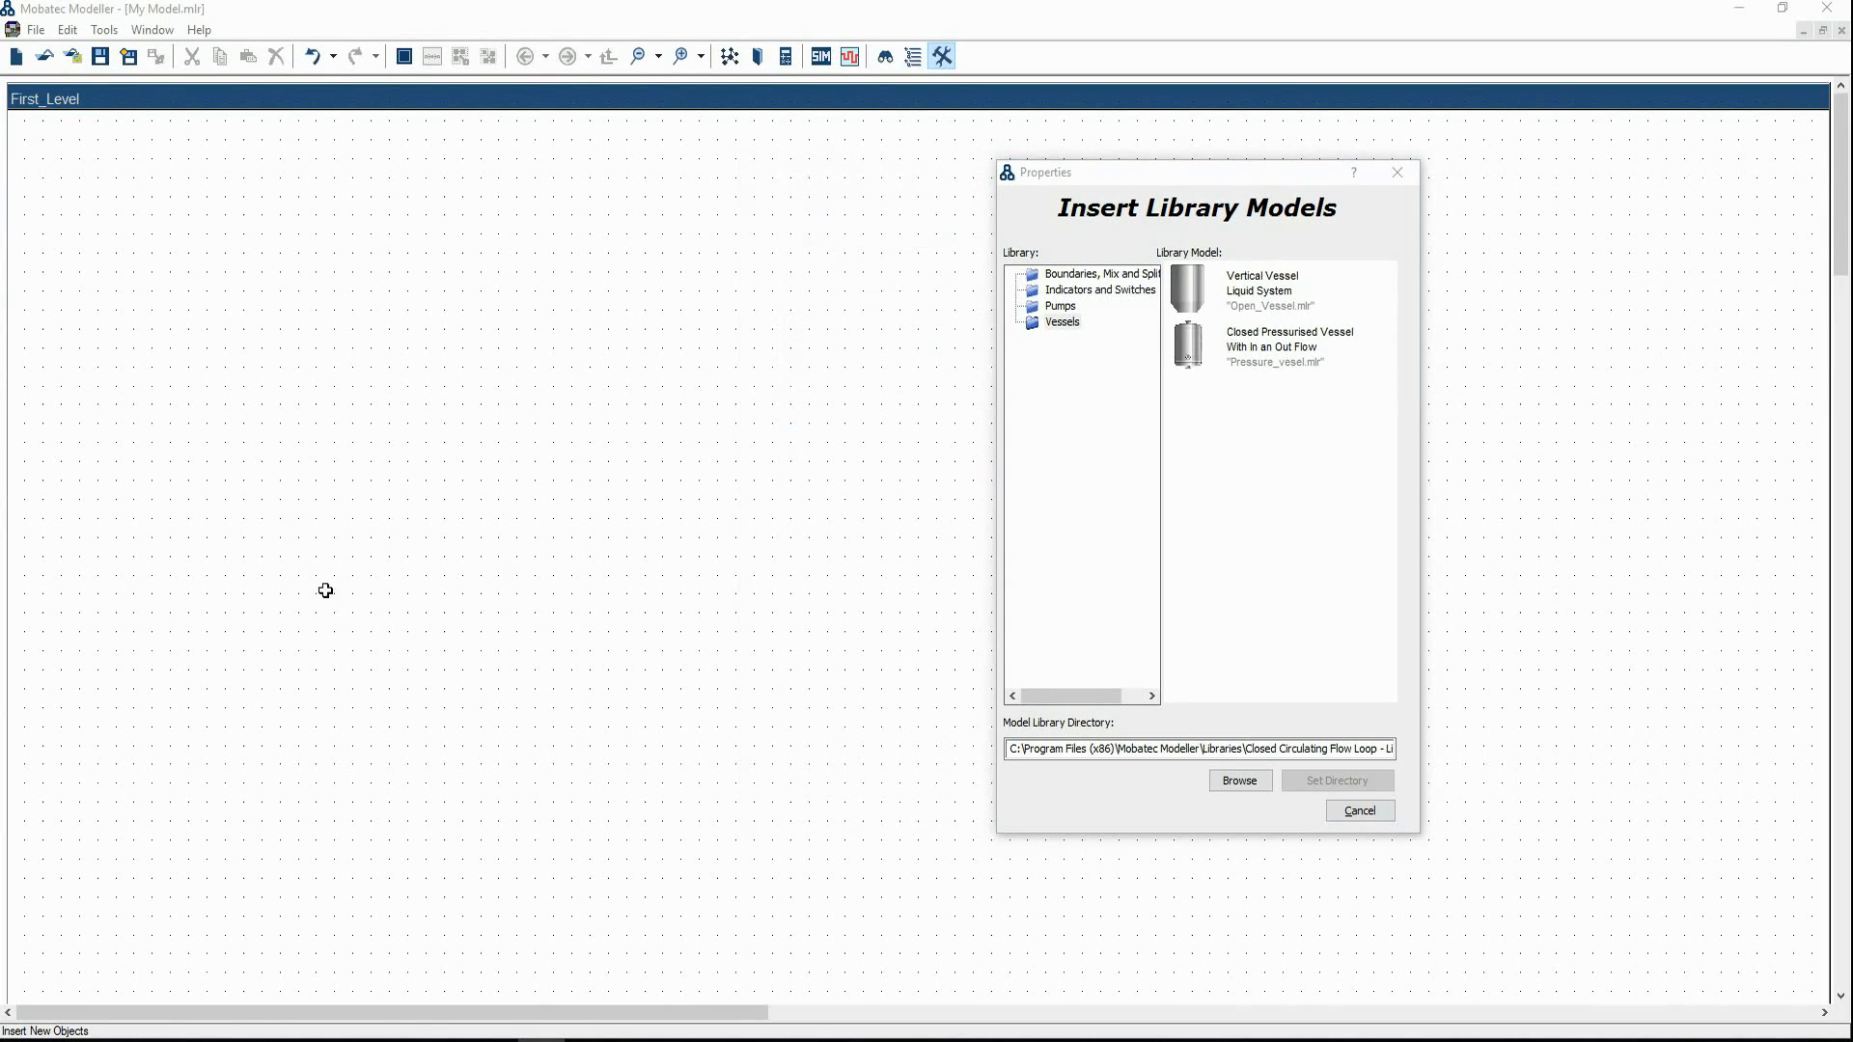
Insert two Vertical Vessel liquid systems from the Vessels library, the second one lower and to the right of the first
{"action": "left_click", "coordinate": [1262, 302]}
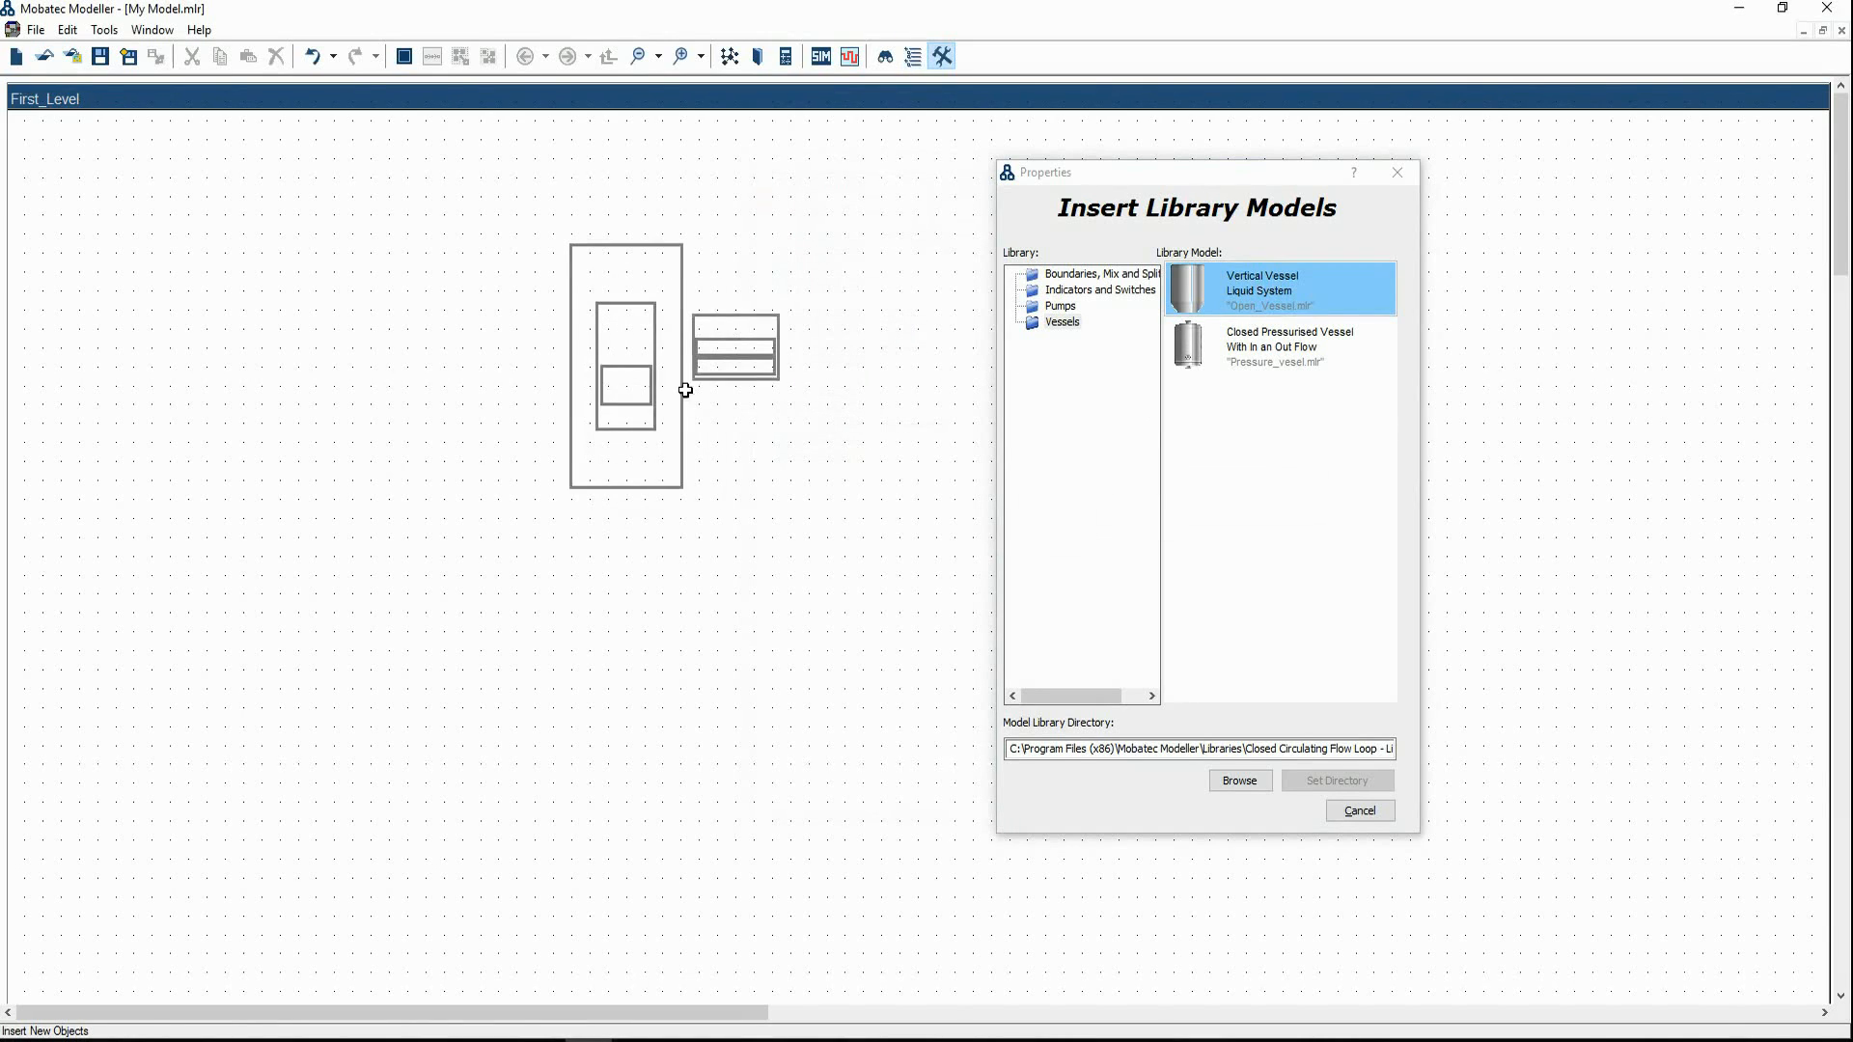
{"action": "left_click", "coordinate": [667, 373]}
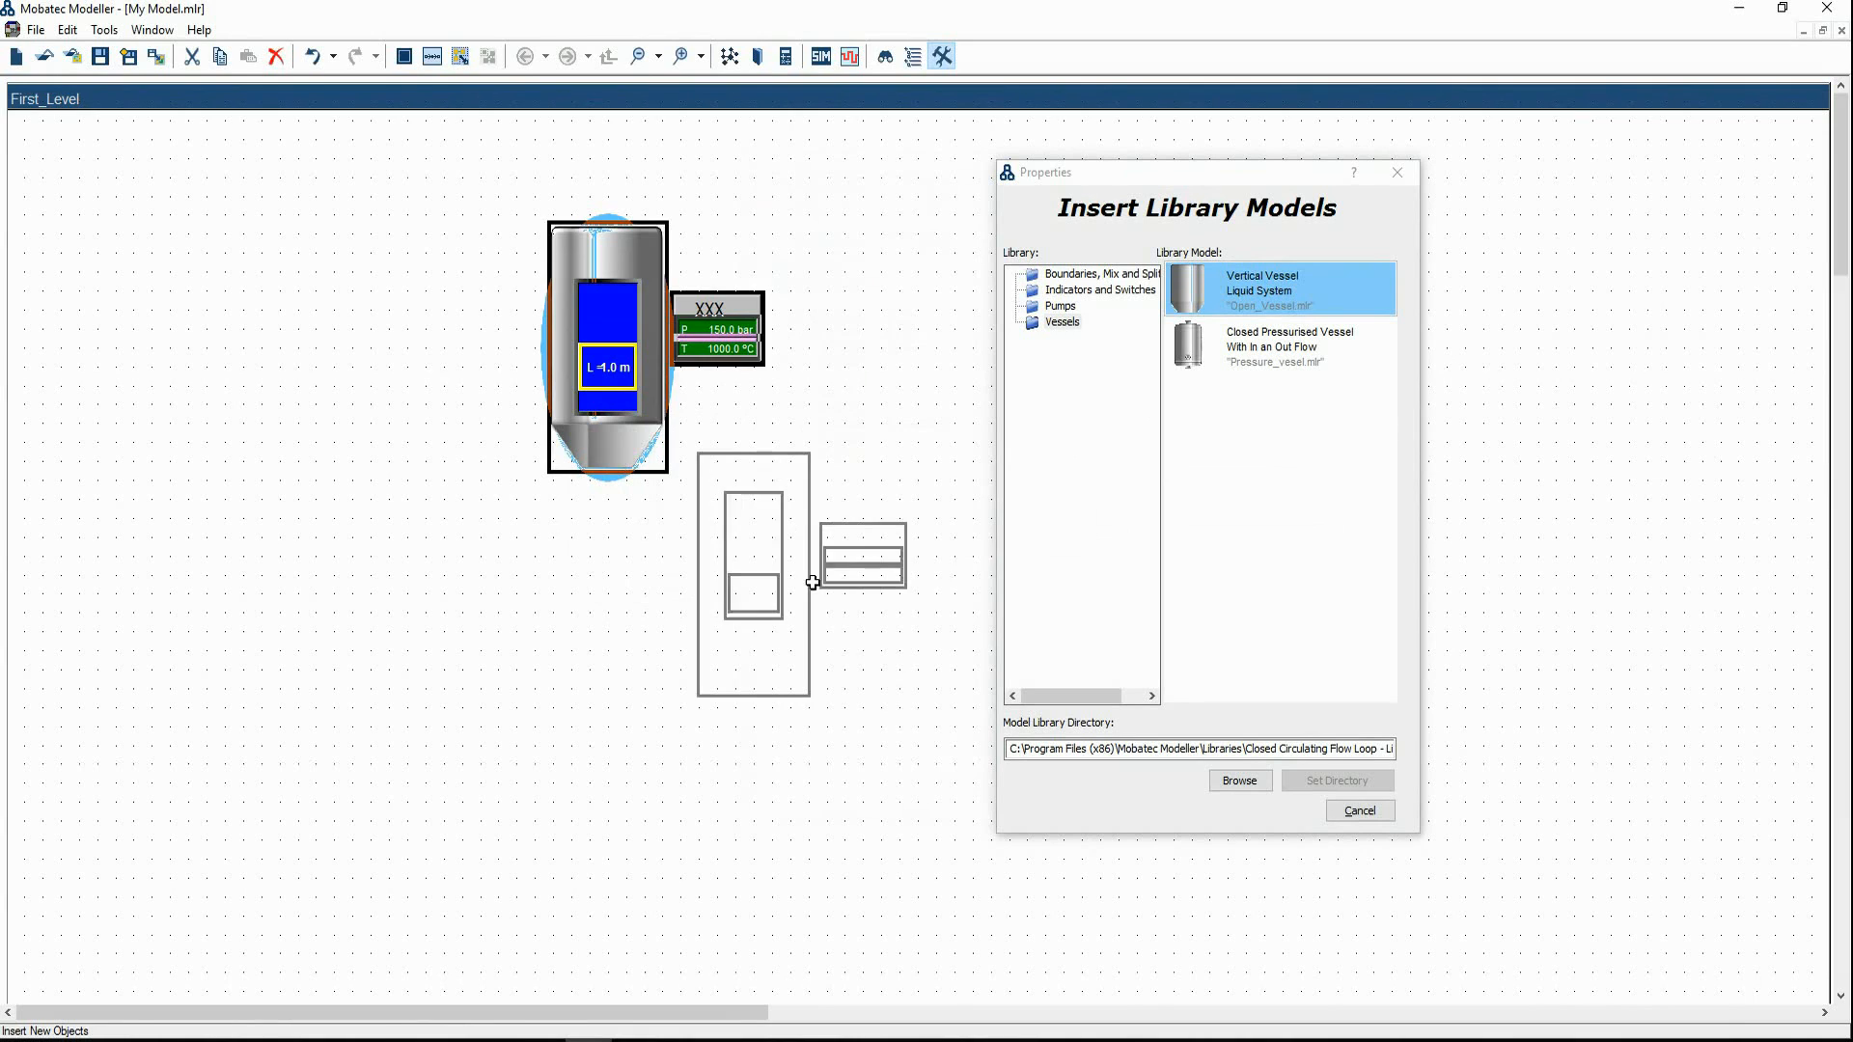
{"action": "left_click_drag", "start_coordinate": [1084, 177], "coordinate": [1586, 170]}
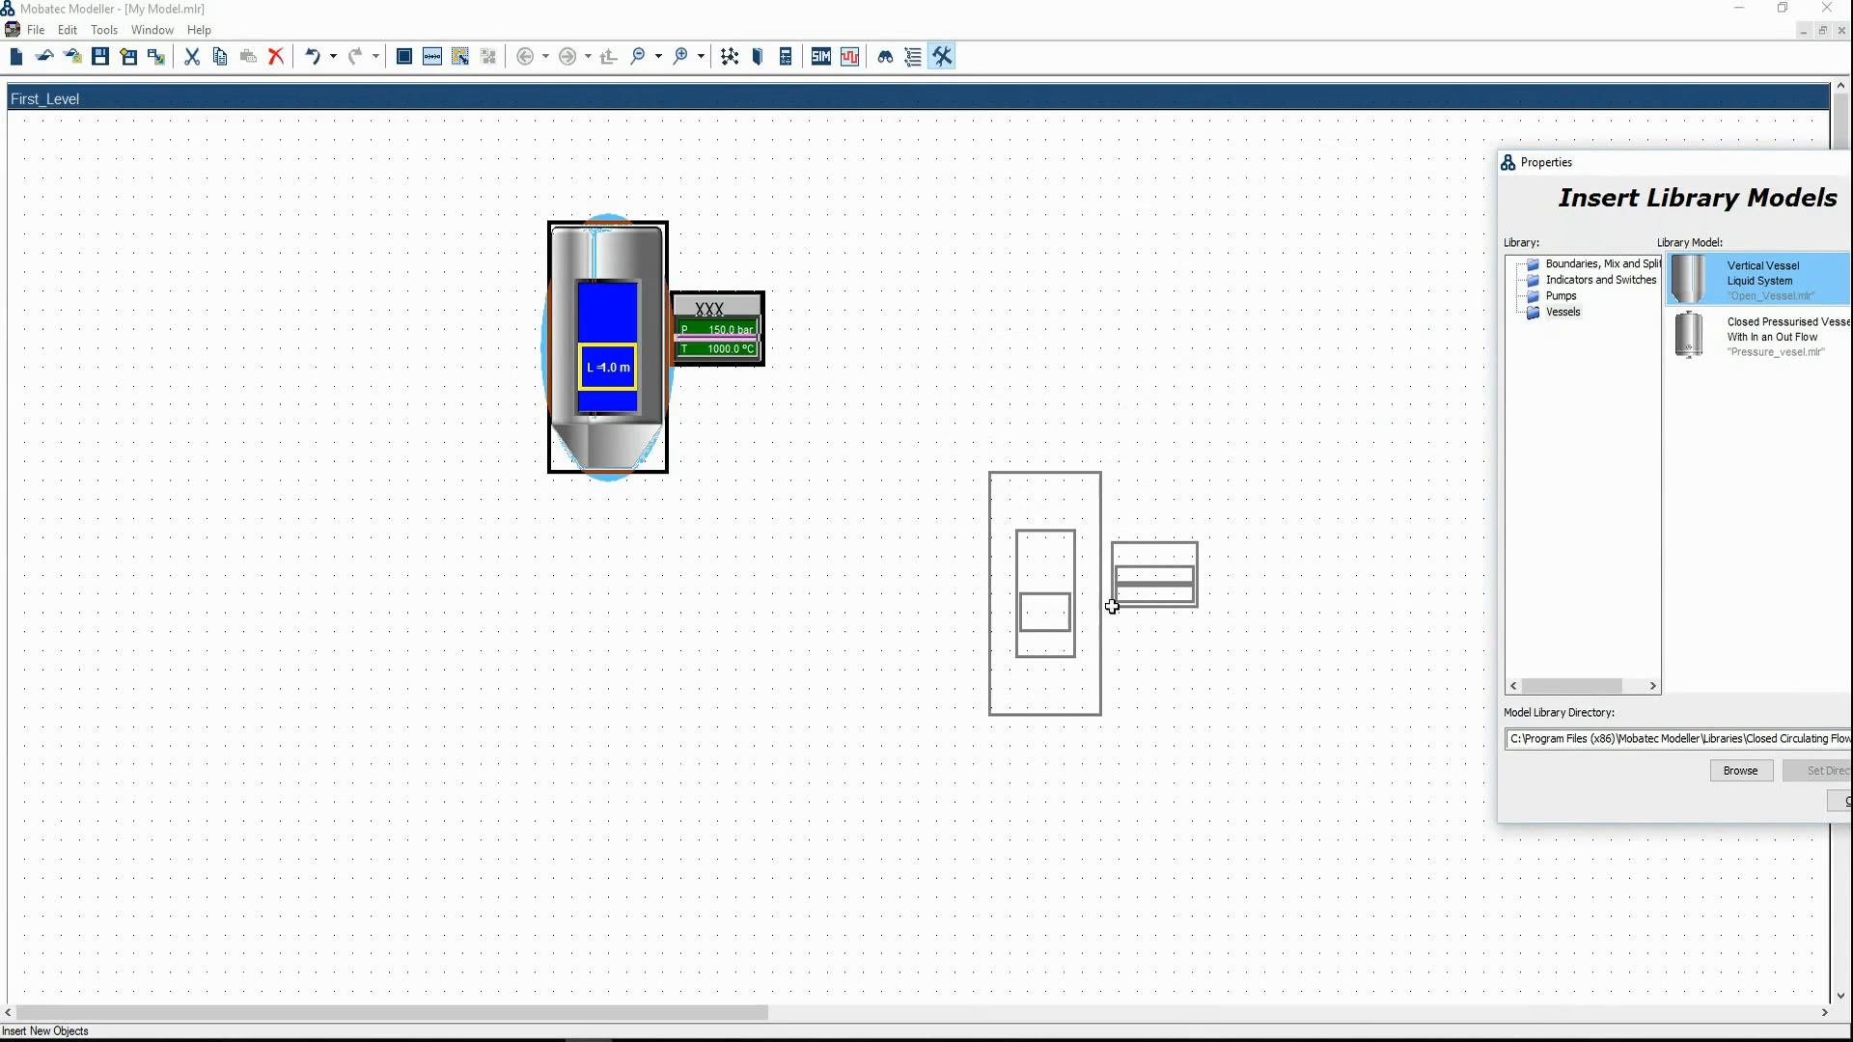
{"action": "left_click", "coordinate": [1115, 603]}
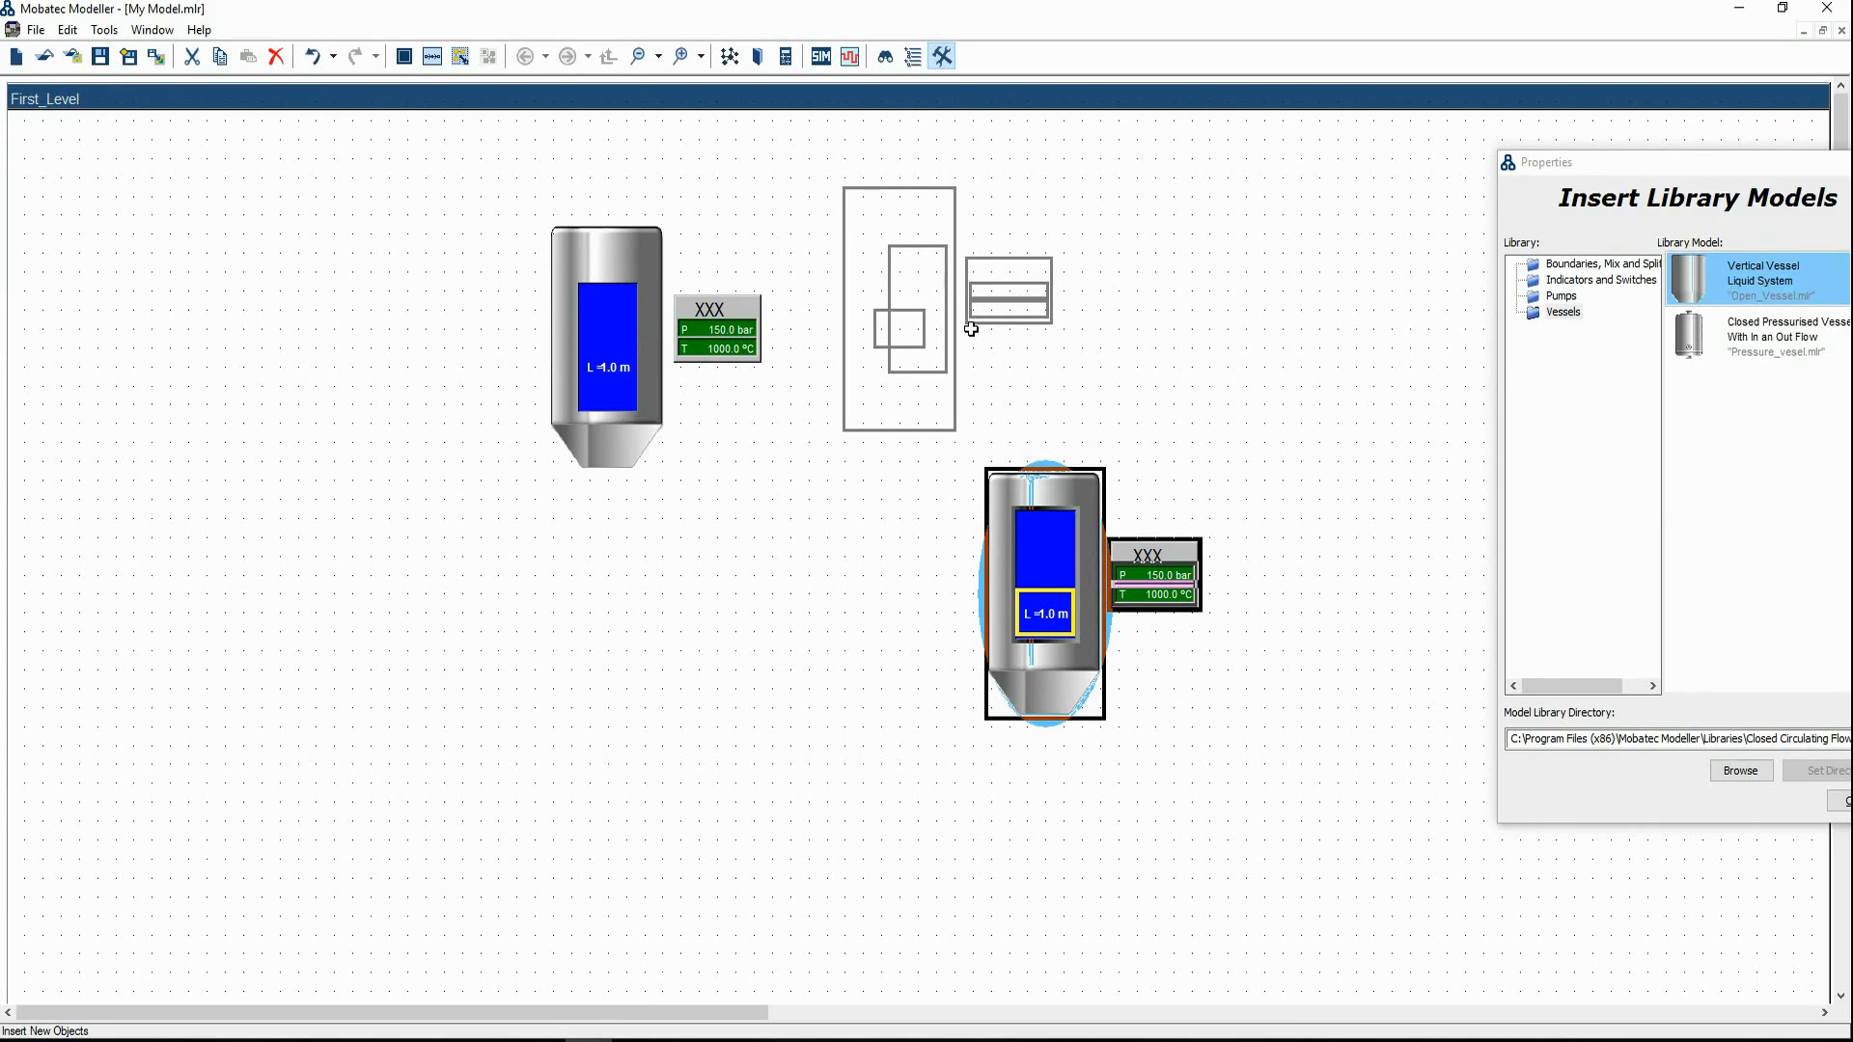
{"action": "key", "text": "Escape"}
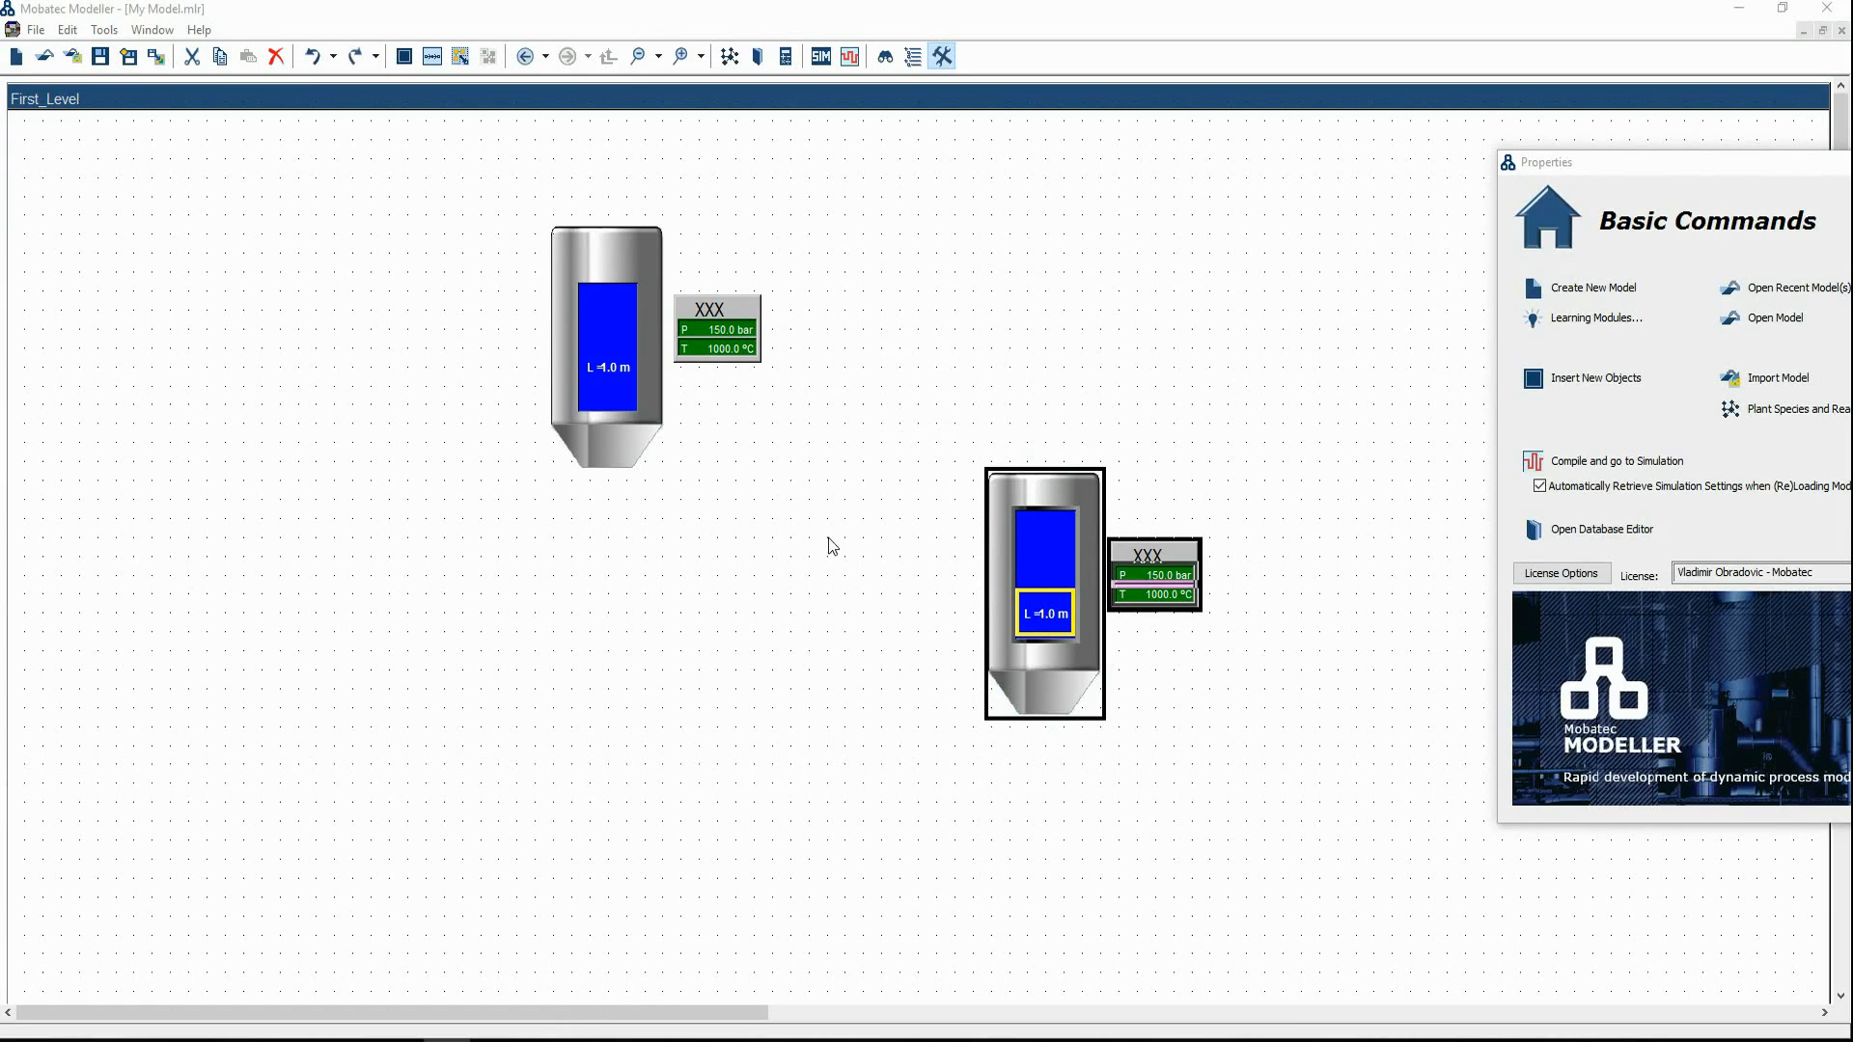
{"action": "mouse_move", "coordinate": [1494, 241]}
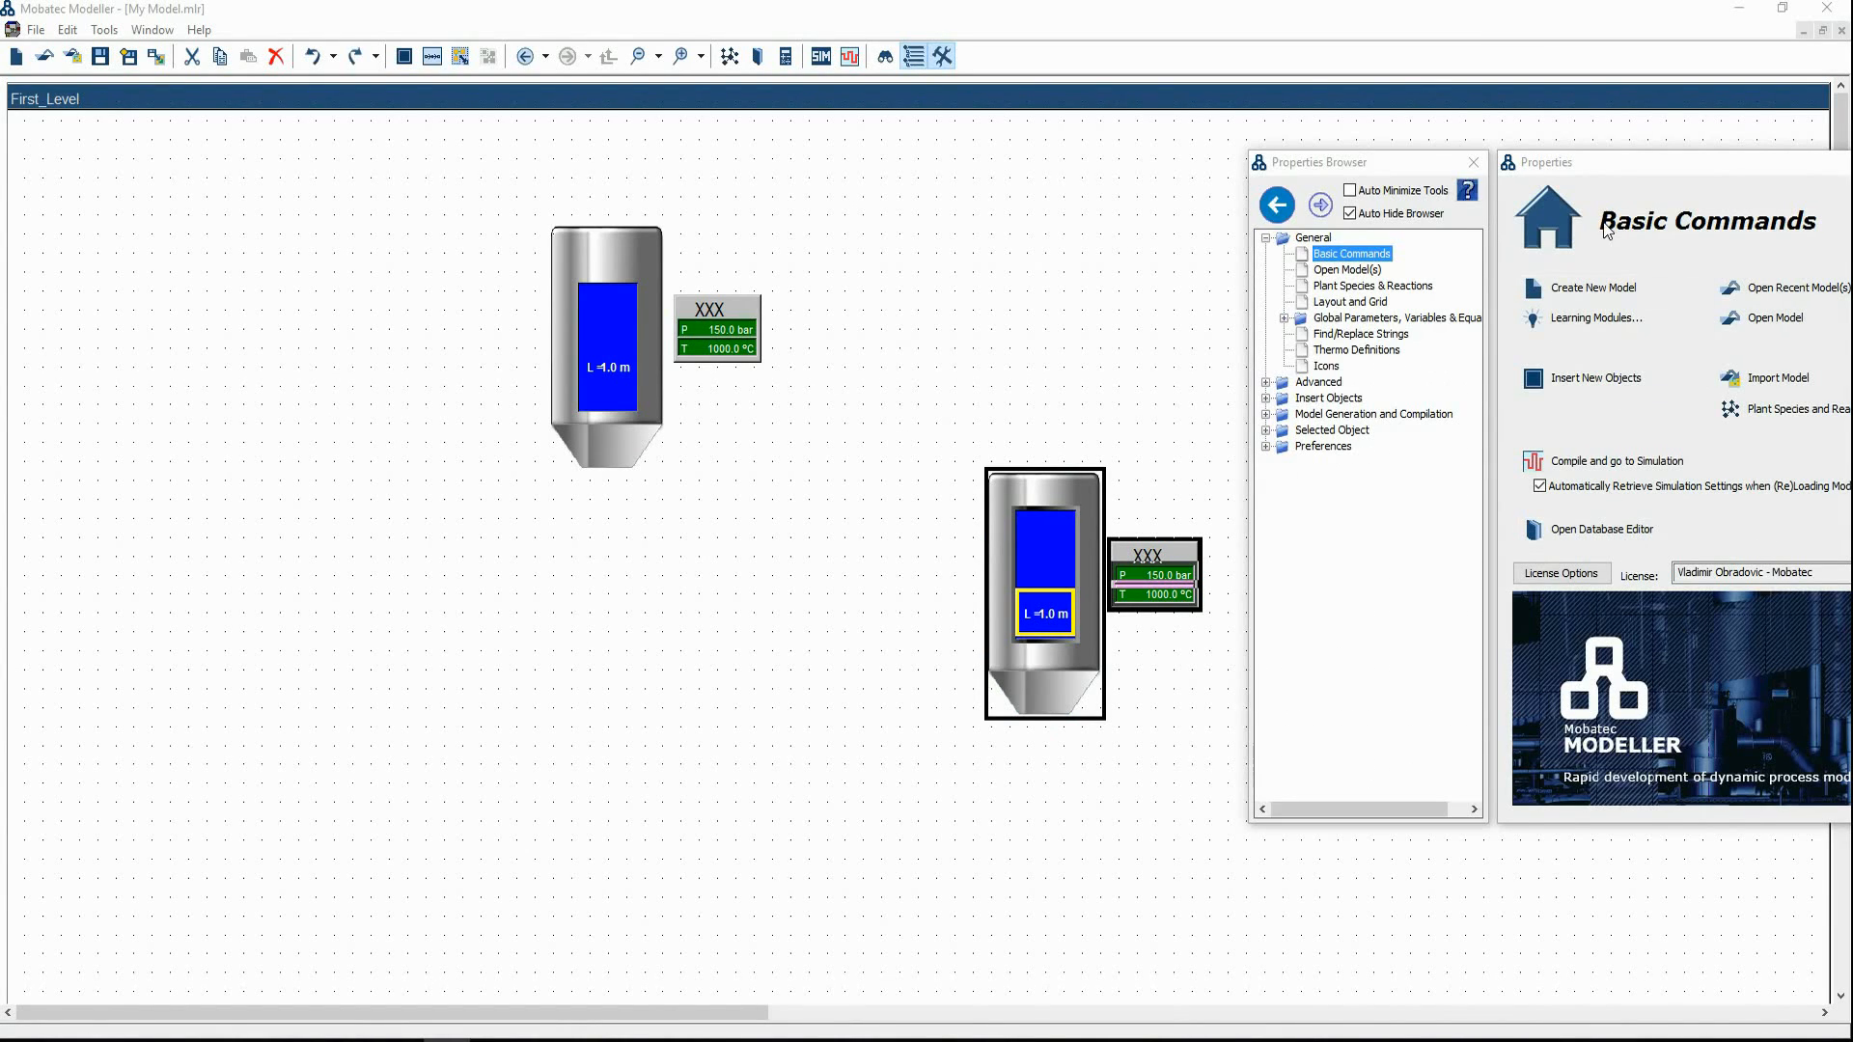
{"action": "left_click", "coordinate": [1105, 291]}
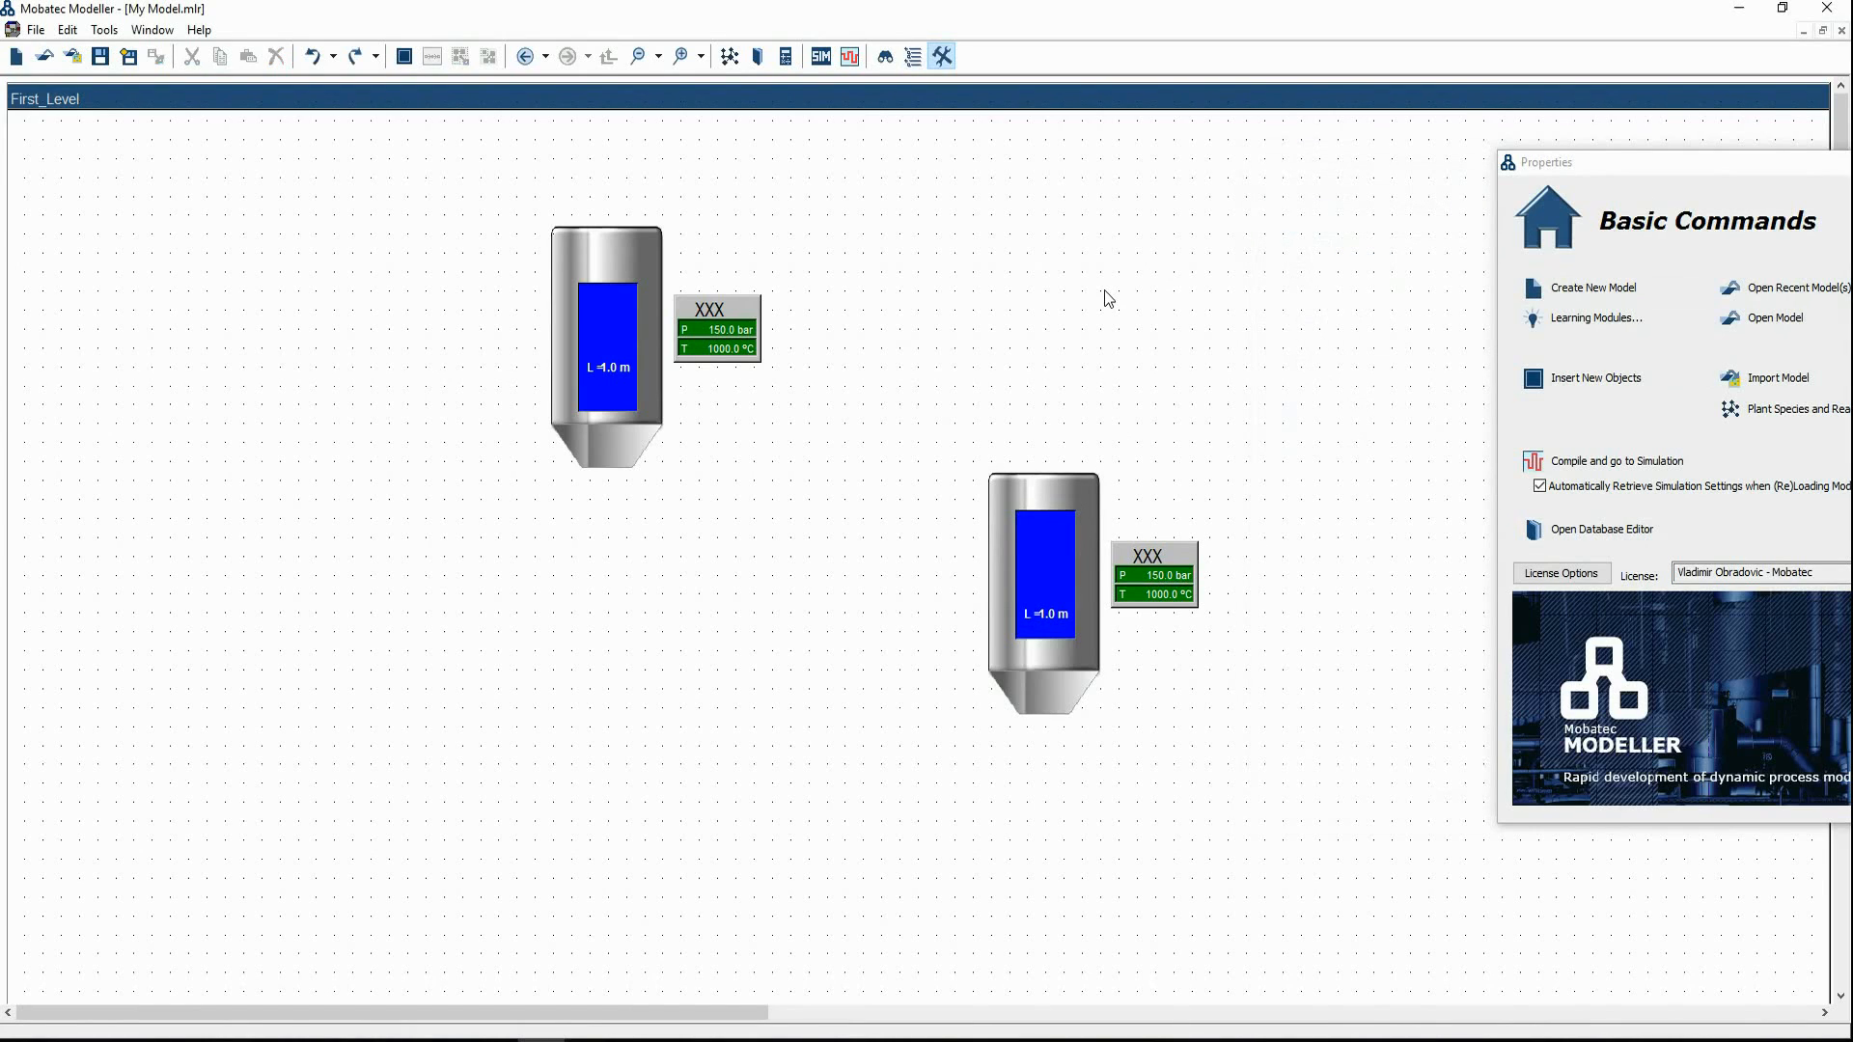
Insert a Closed Pressurised Vessel from the Vessels library to the left of the first open vessel
{"action": "mouse_move", "coordinate": [1497, 290]}
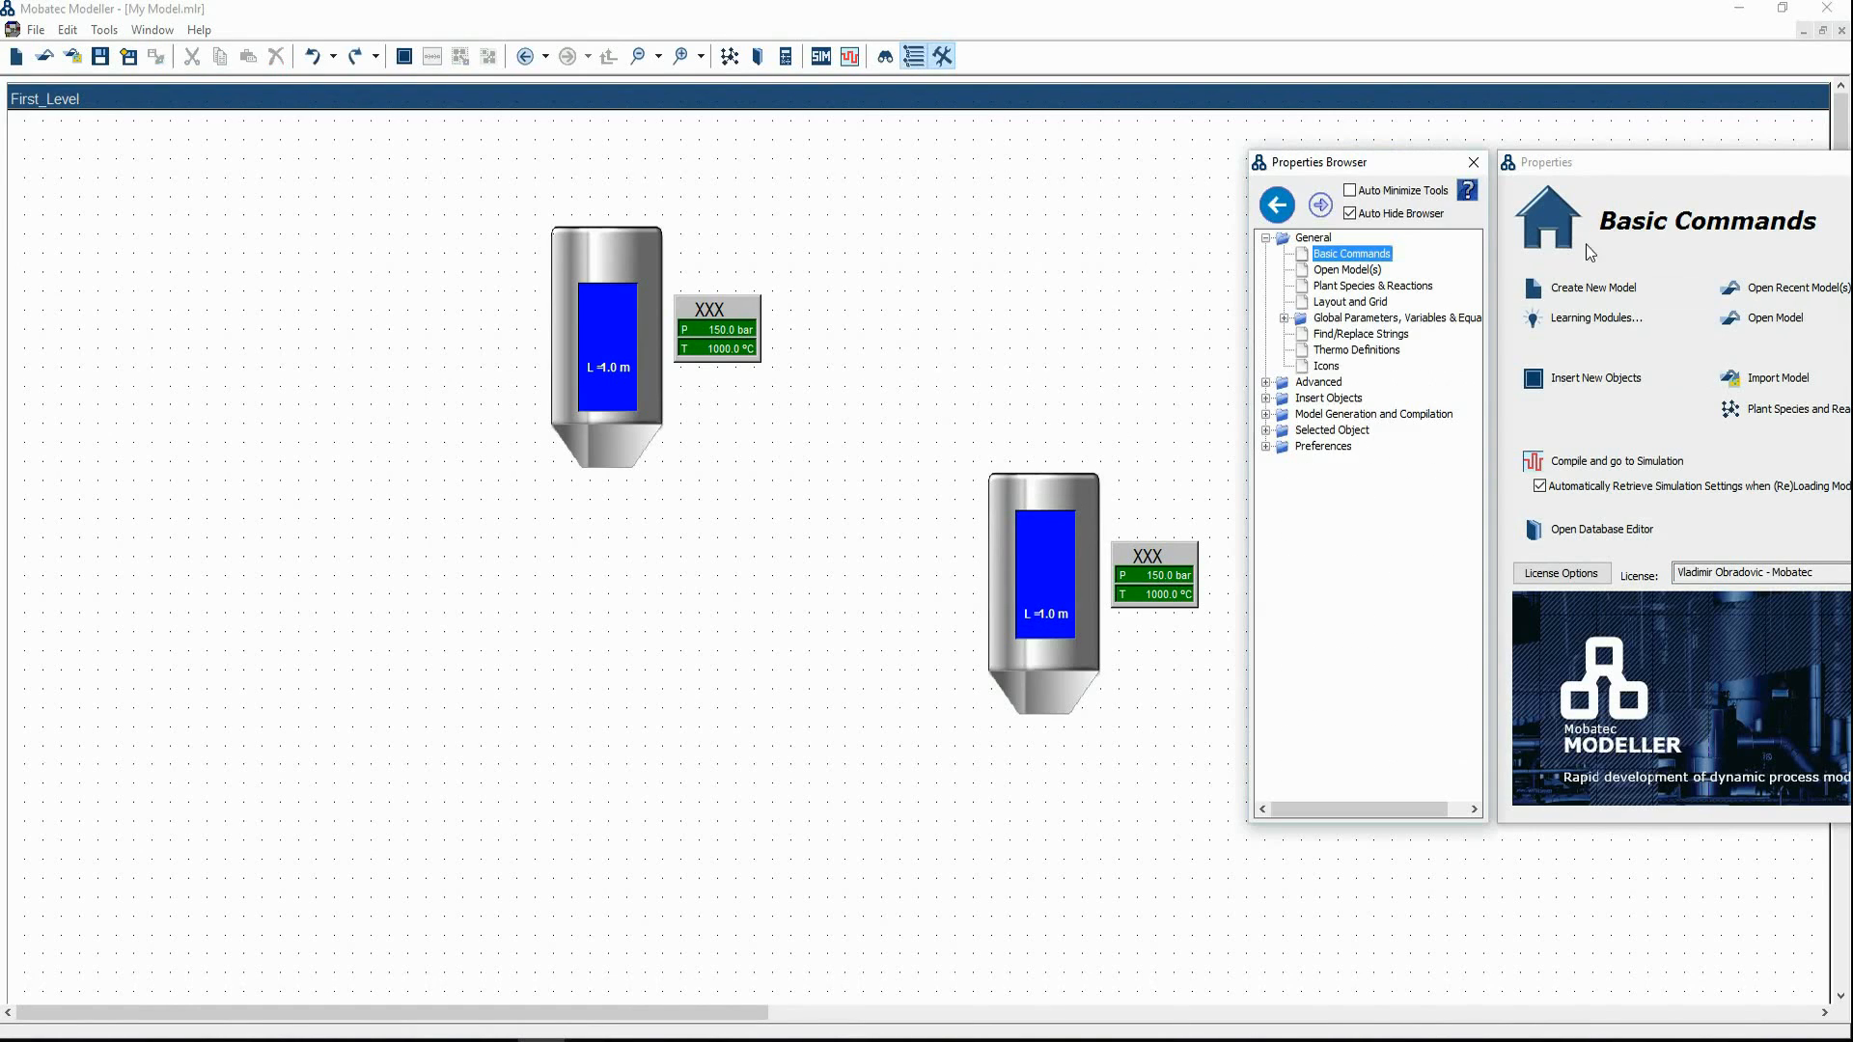
{"action": "left_click", "coordinate": [1266, 398]}
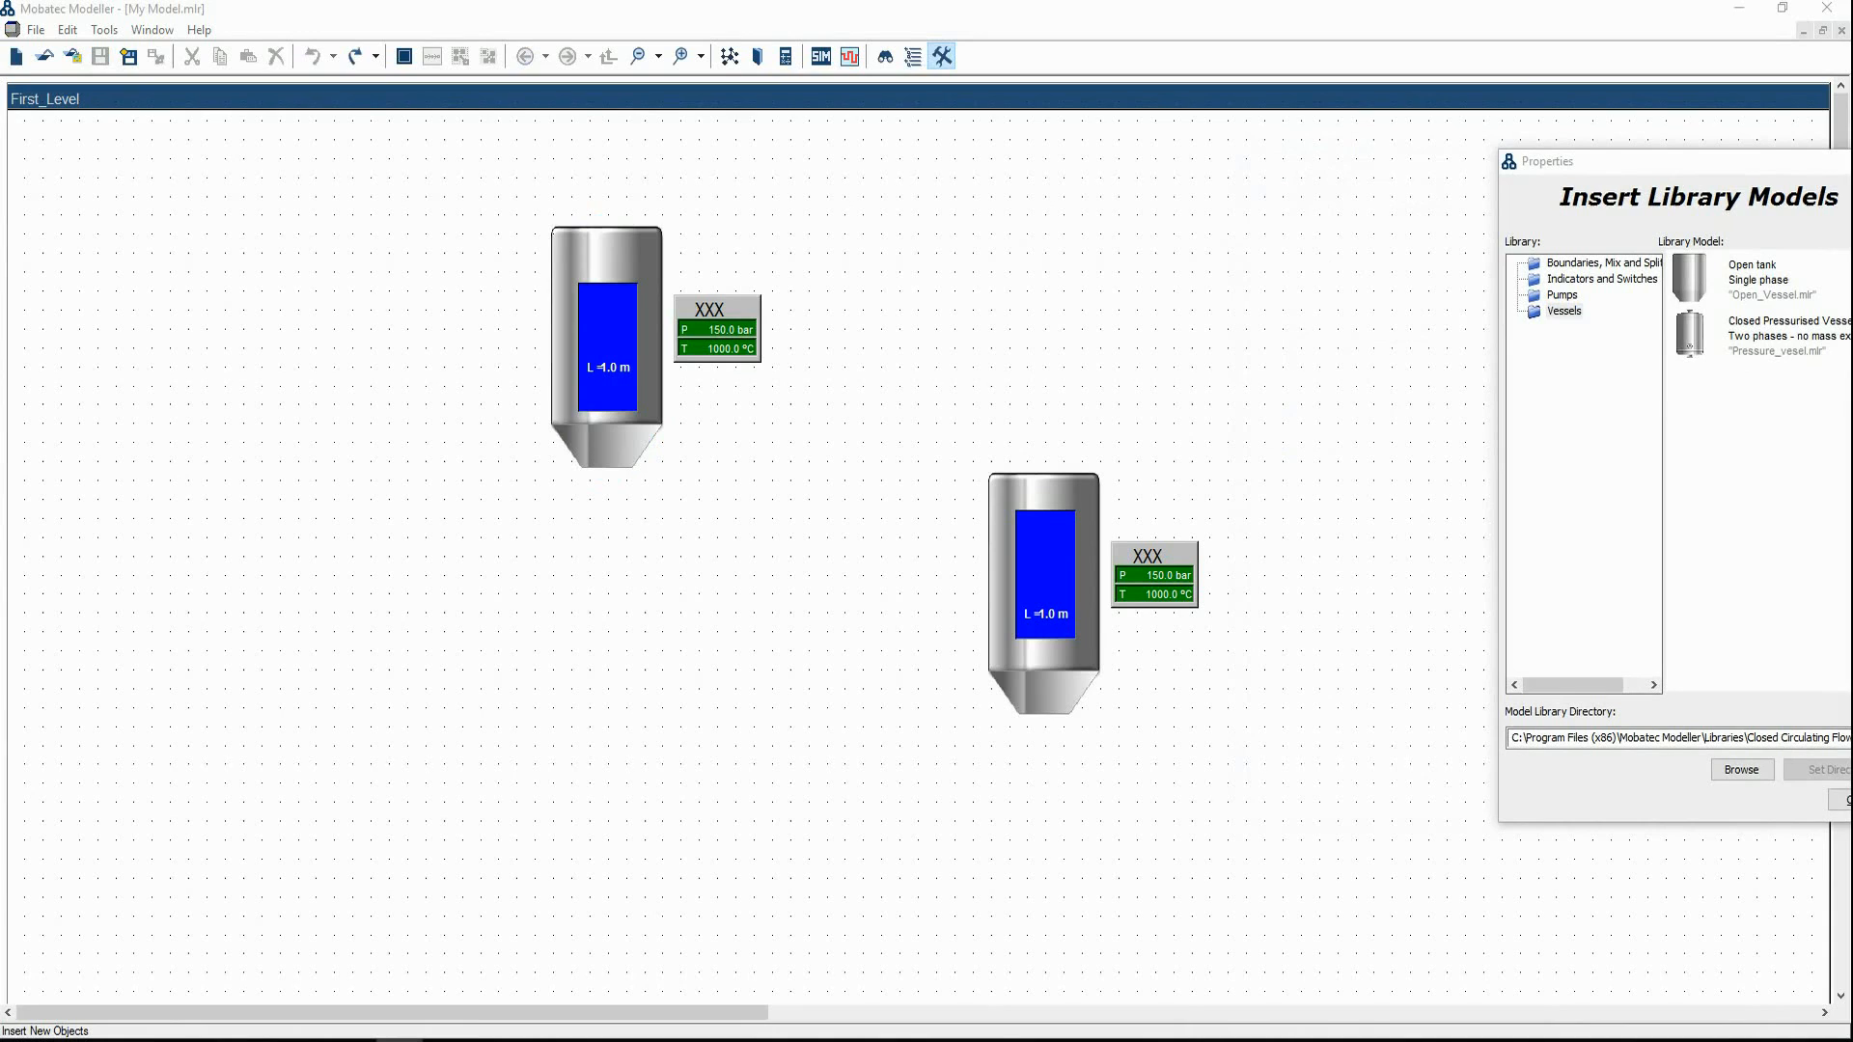
{"action": "left_click", "coordinate": [1727, 353]}
{"action": "left_click_drag", "start_coordinate": [1727, 353], "coordinate": [383, 353]}
{"action": "left_click", "coordinate": [382, 354]}
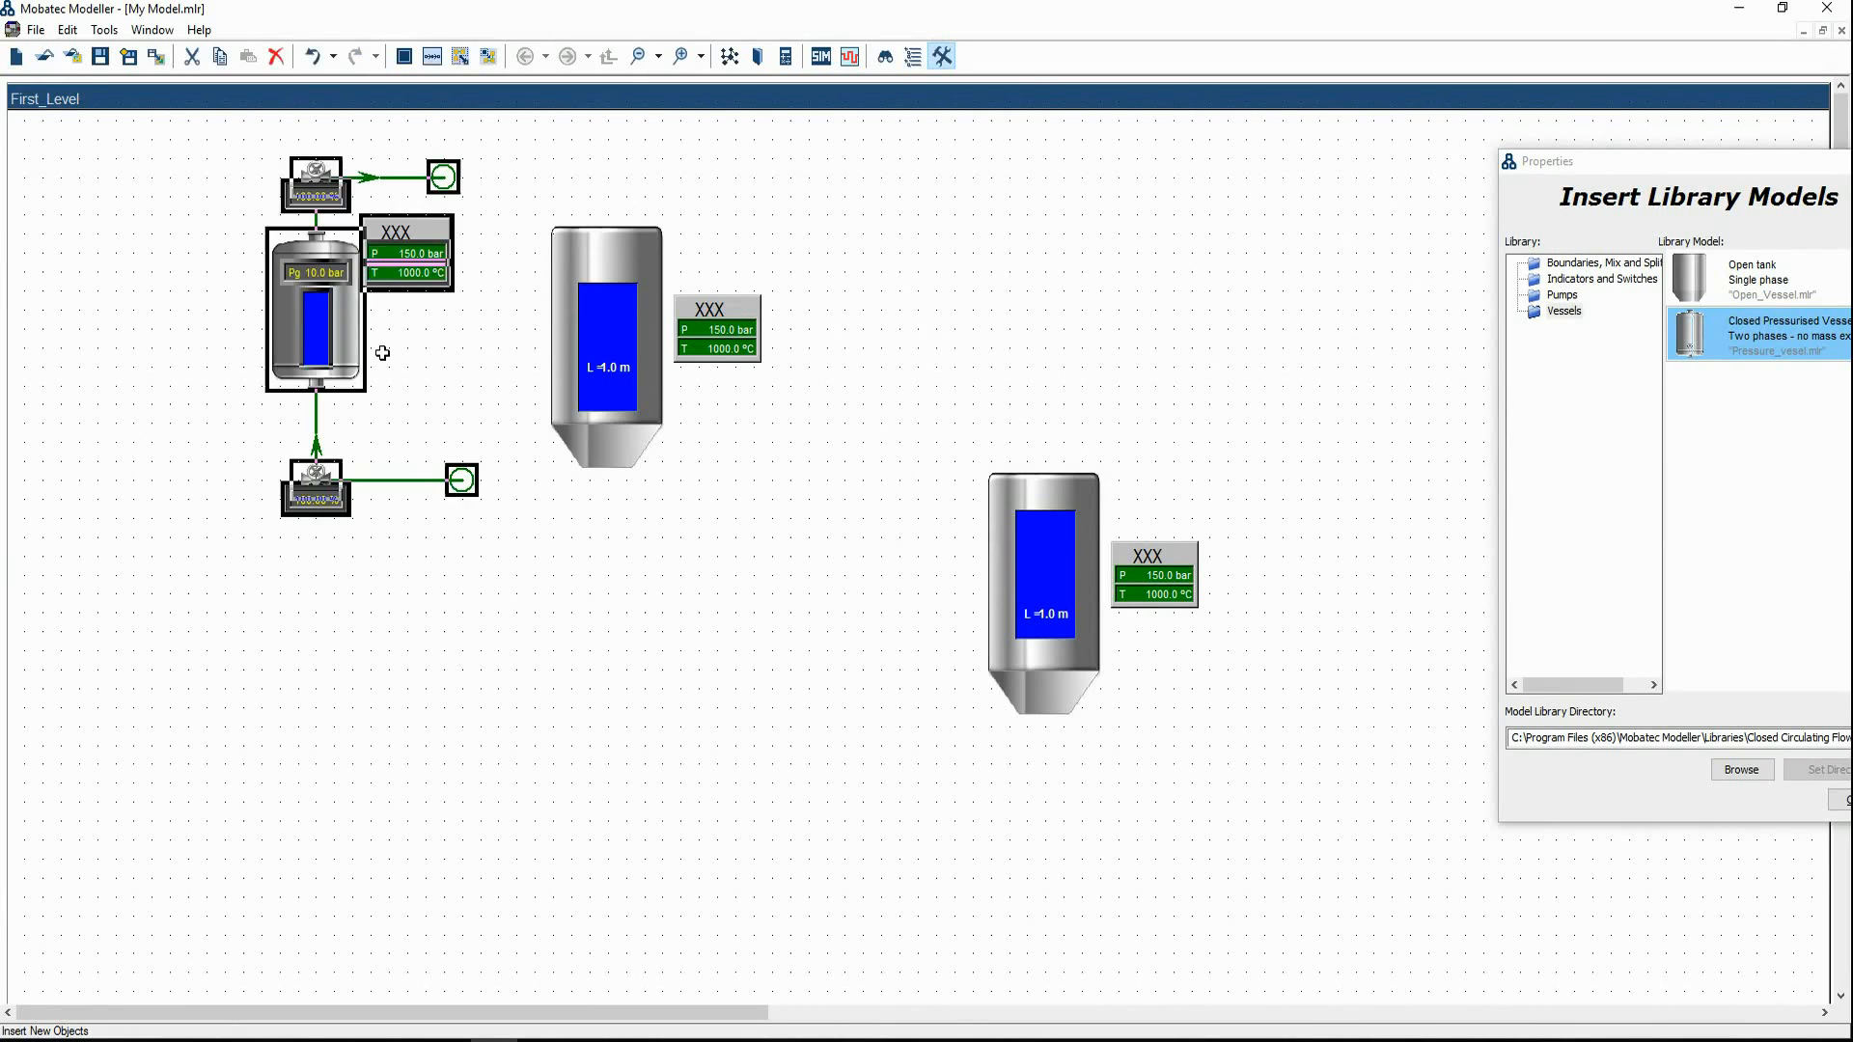
Insert a centrifugal pump from the Pumps library below the vessels, between the two open vessels
{"action": "left_click", "coordinate": [1562, 295]}
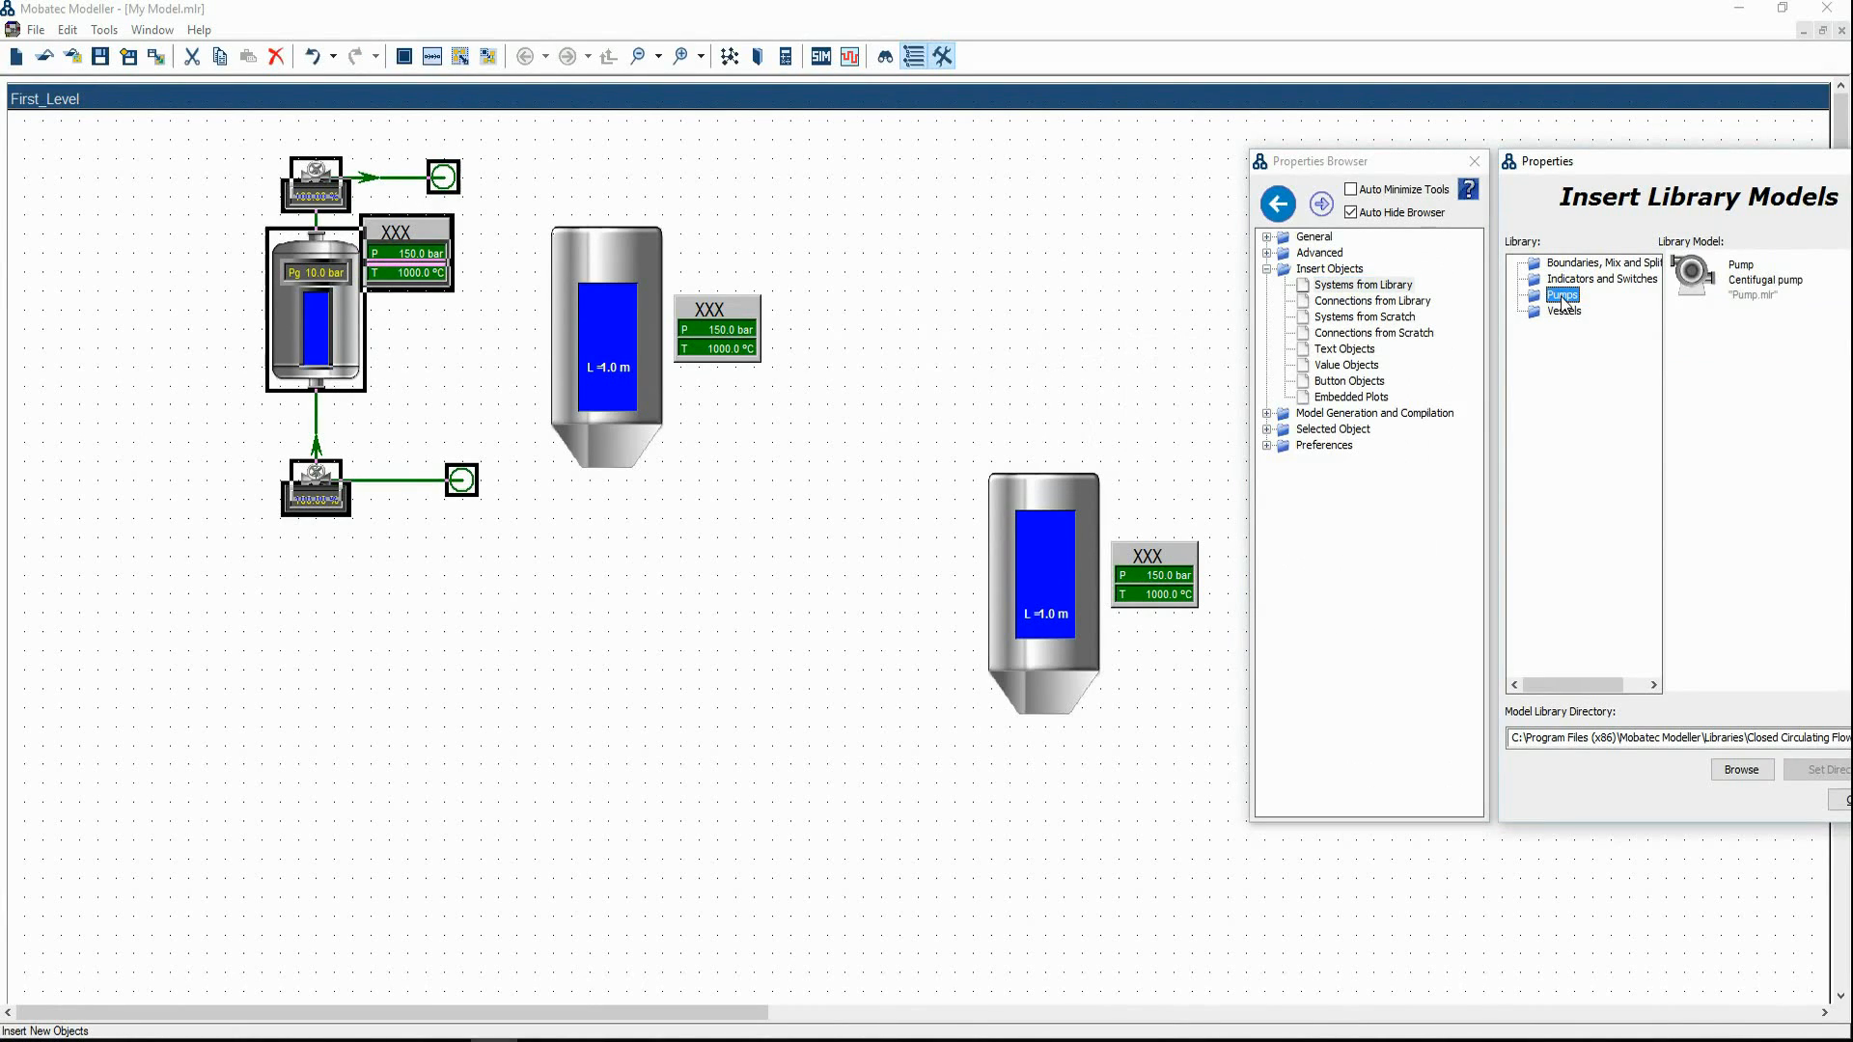
{"action": "left_click", "coordinate": [1734, 280]}
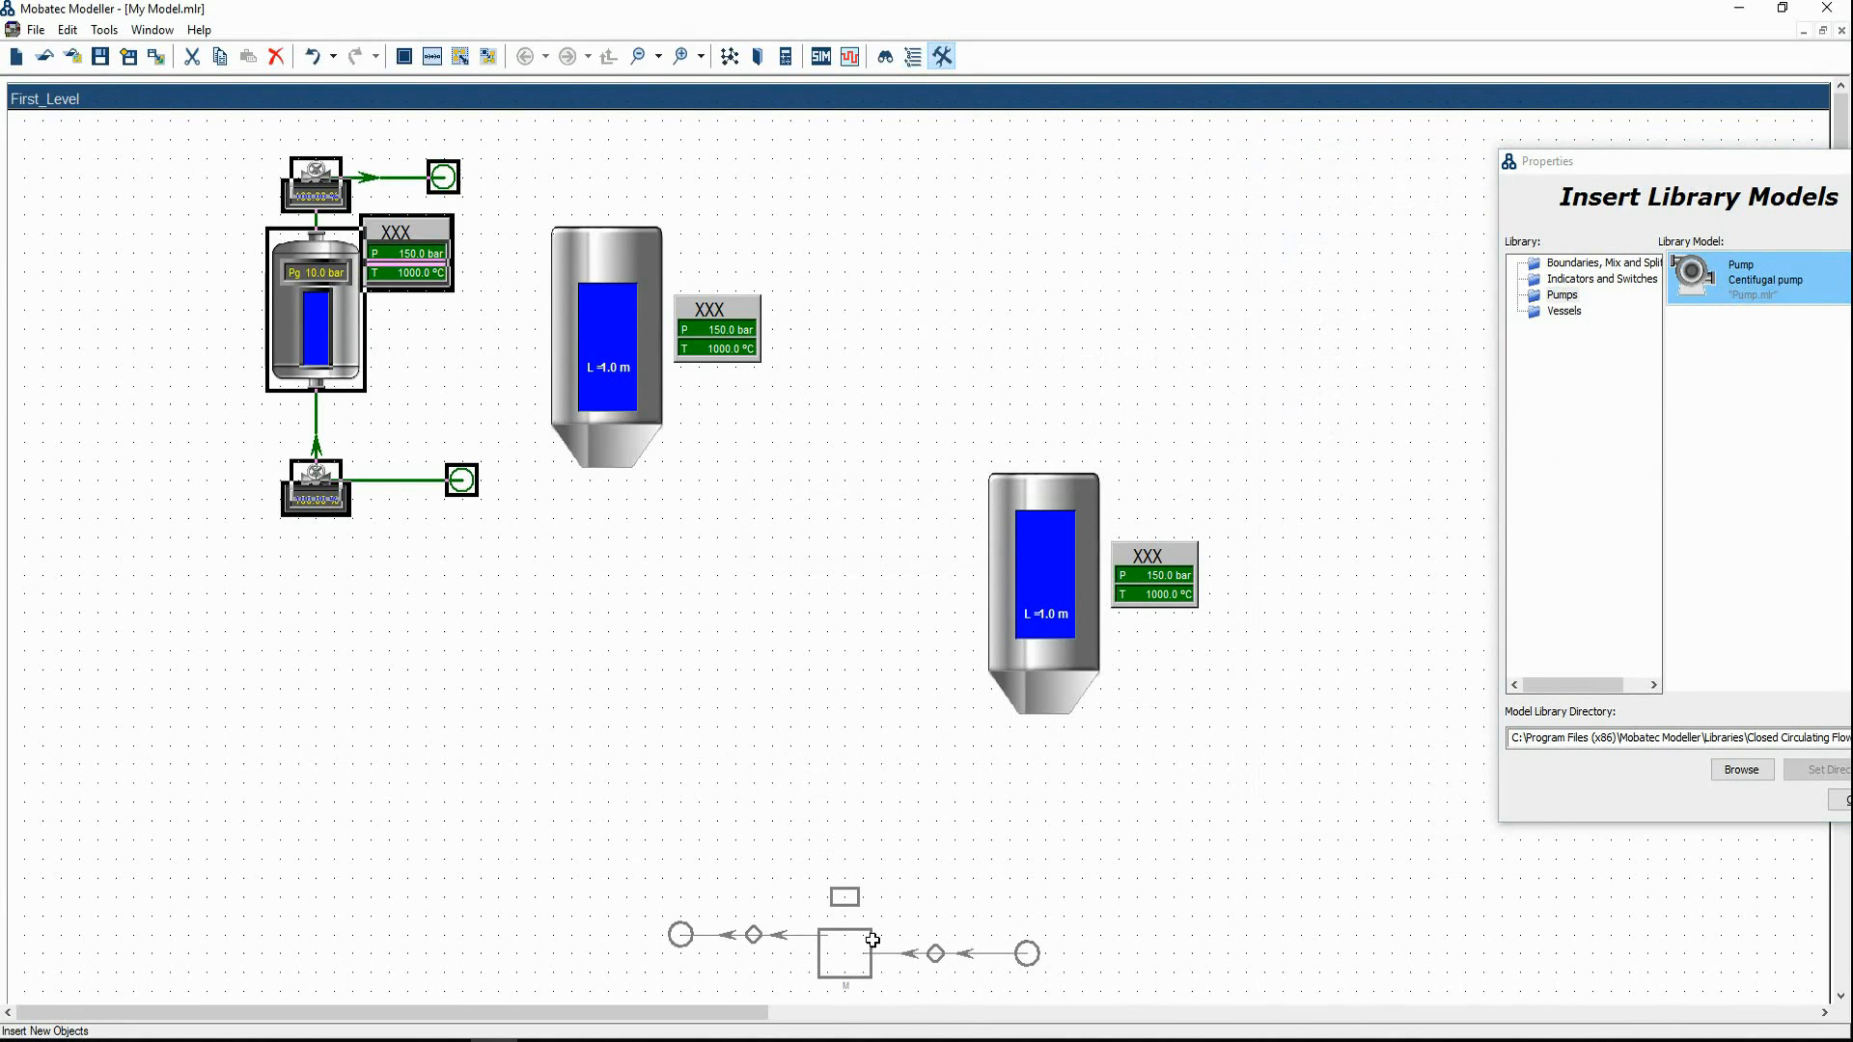
{"action": "left_click", "coordinate": [873, 943]}
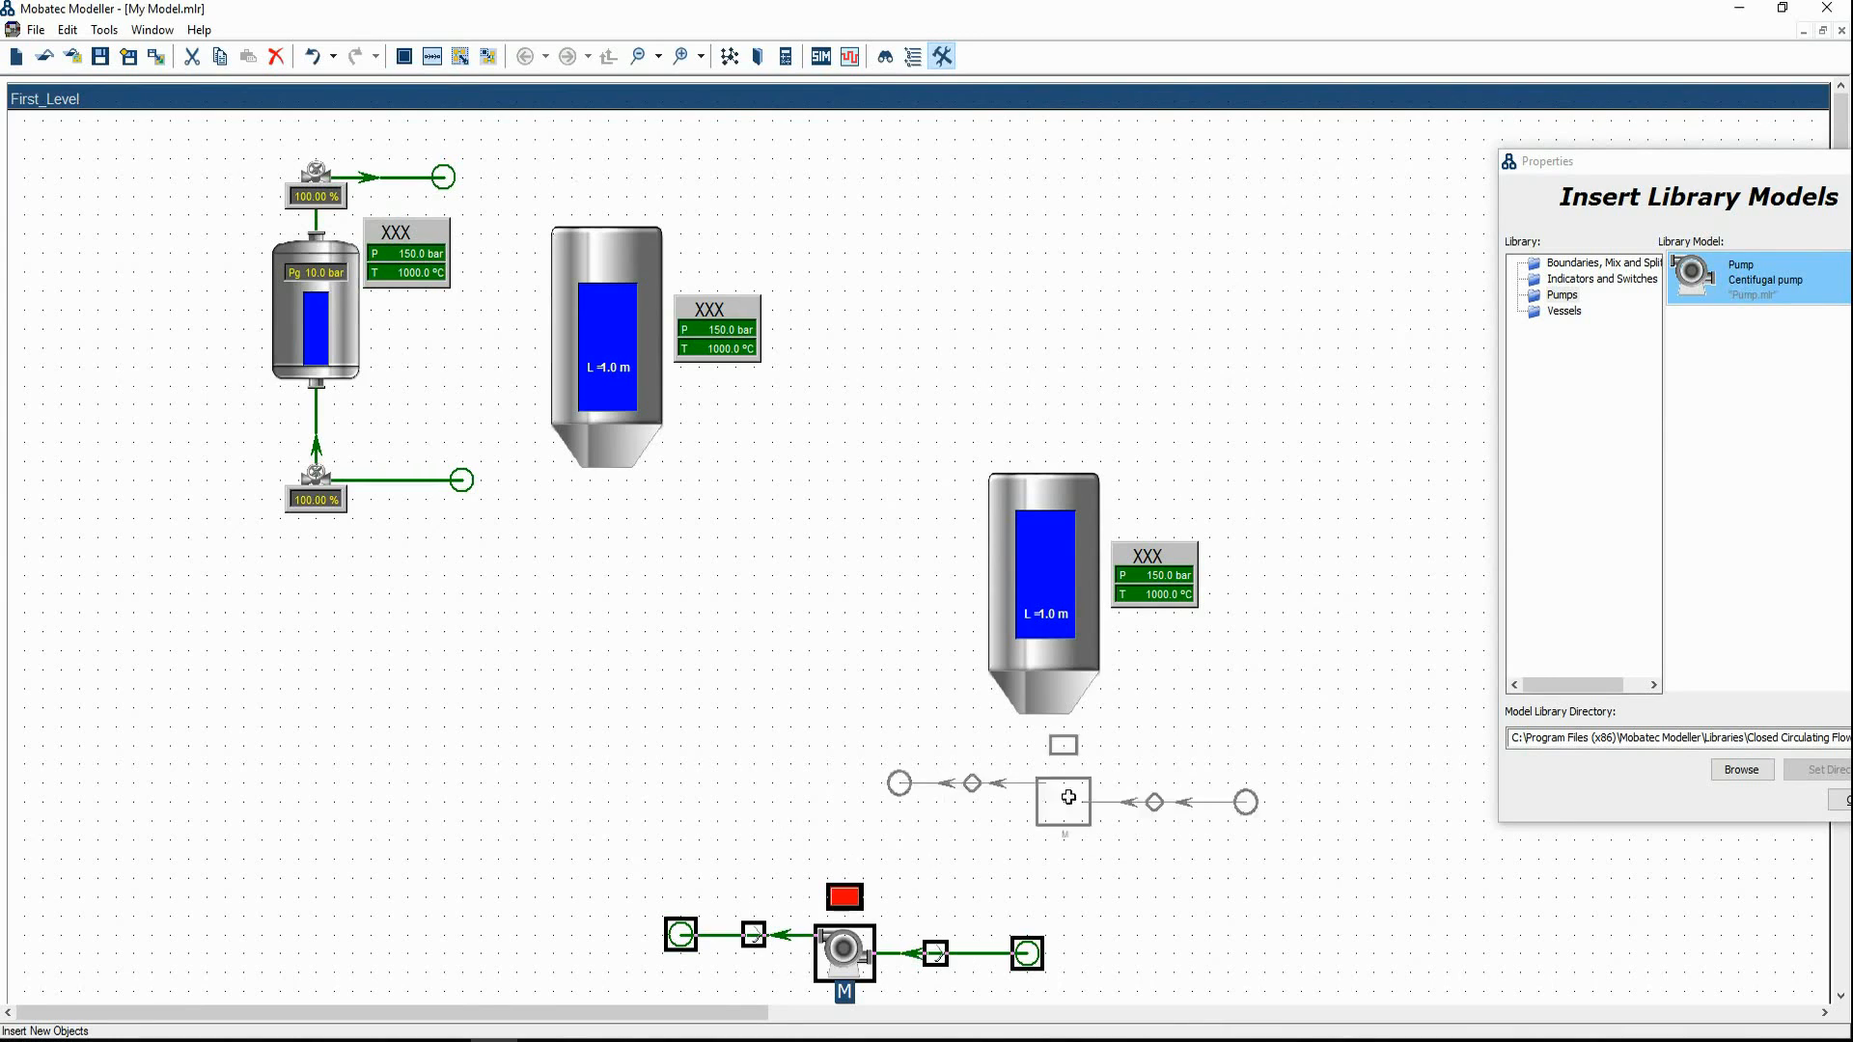
Insert a Liquid Source above the first open vessel and a Liquid Sink to the right of the pump
{"action": "left_click", "coordinate": [1583, 264]}
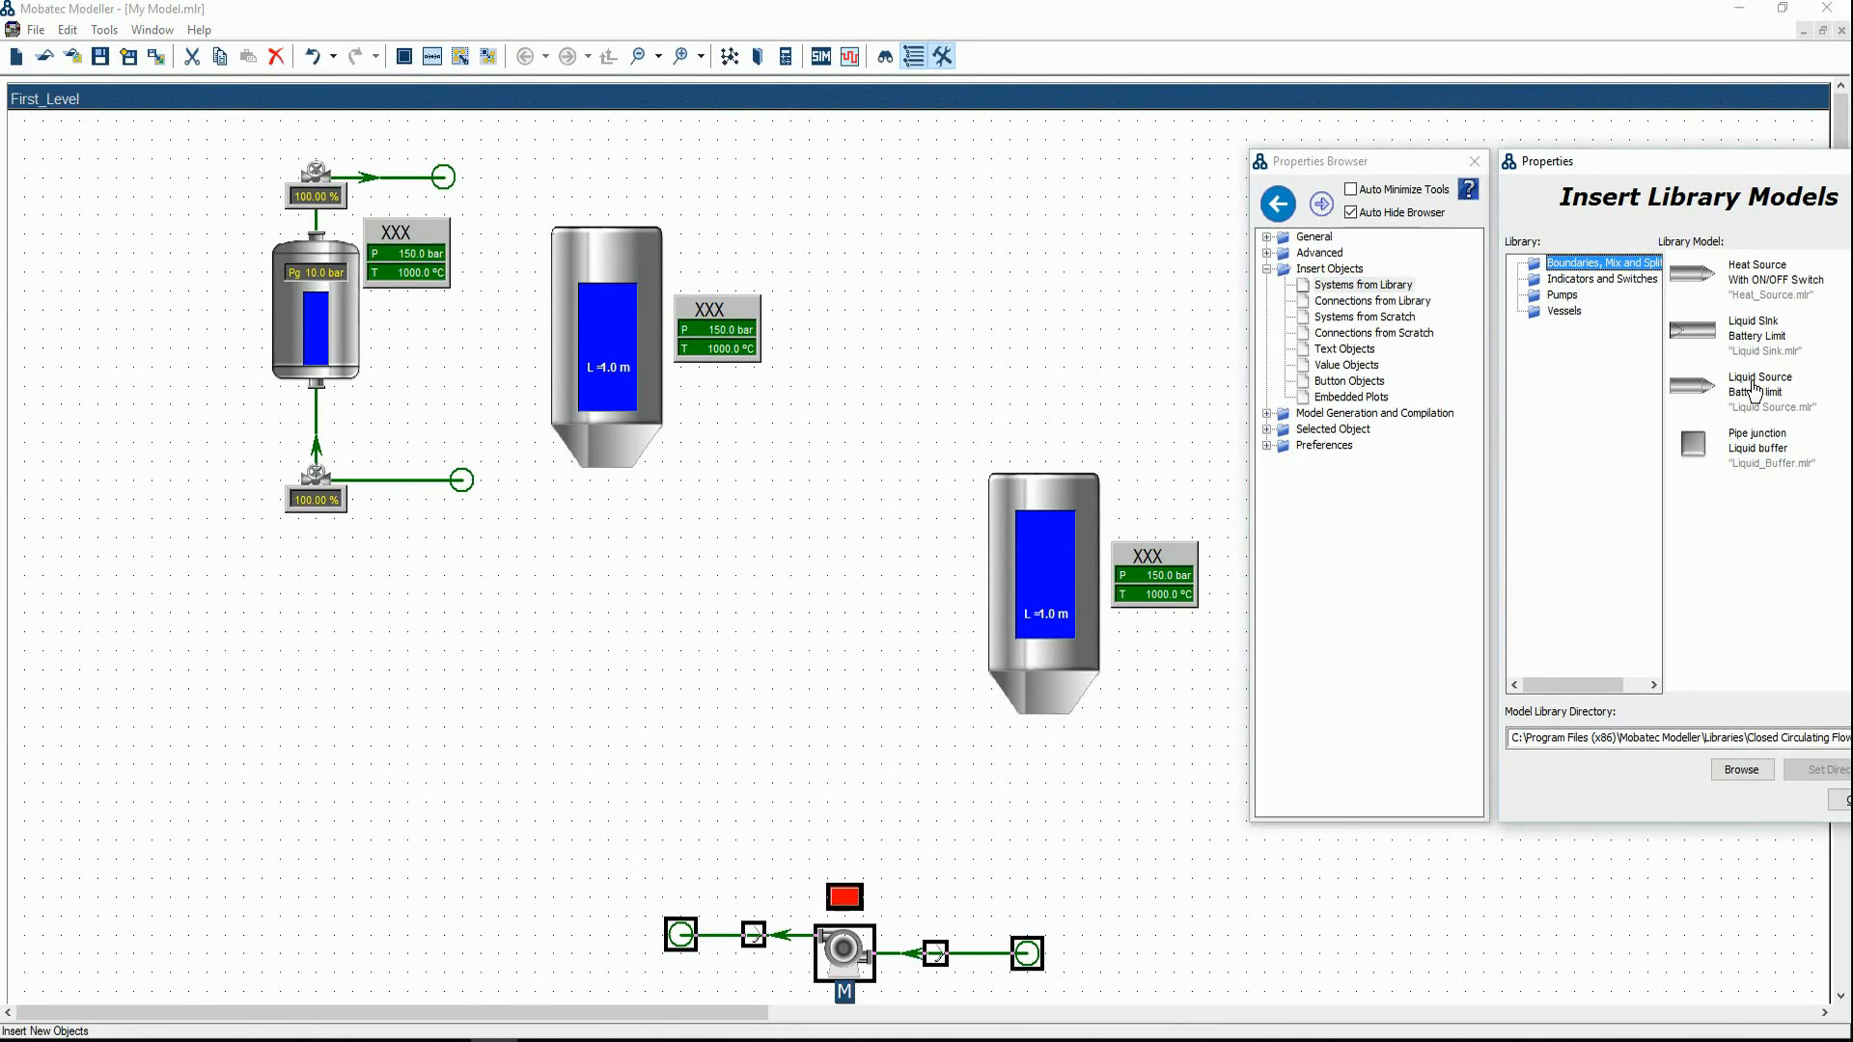
{"action": "left_click", "coordinate": [1761, 386]}
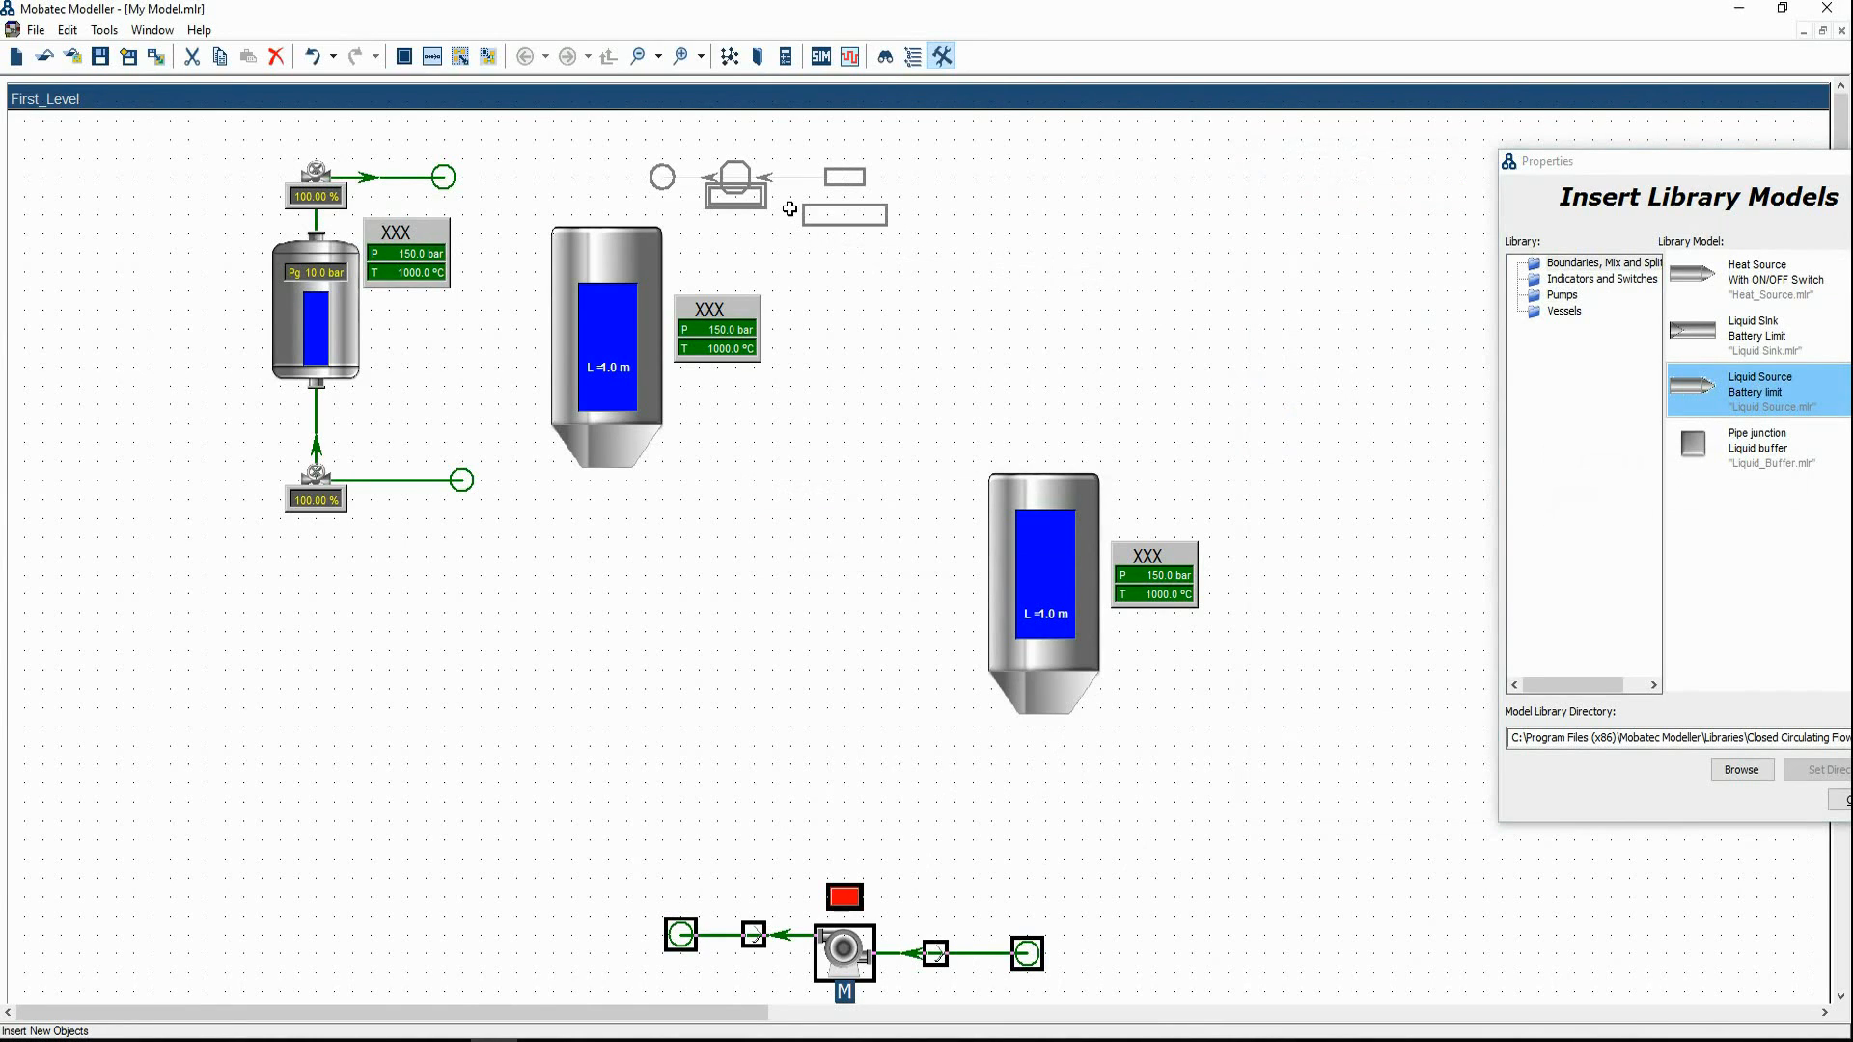
{"action": "left_click", "coordinate": [789, 209]}
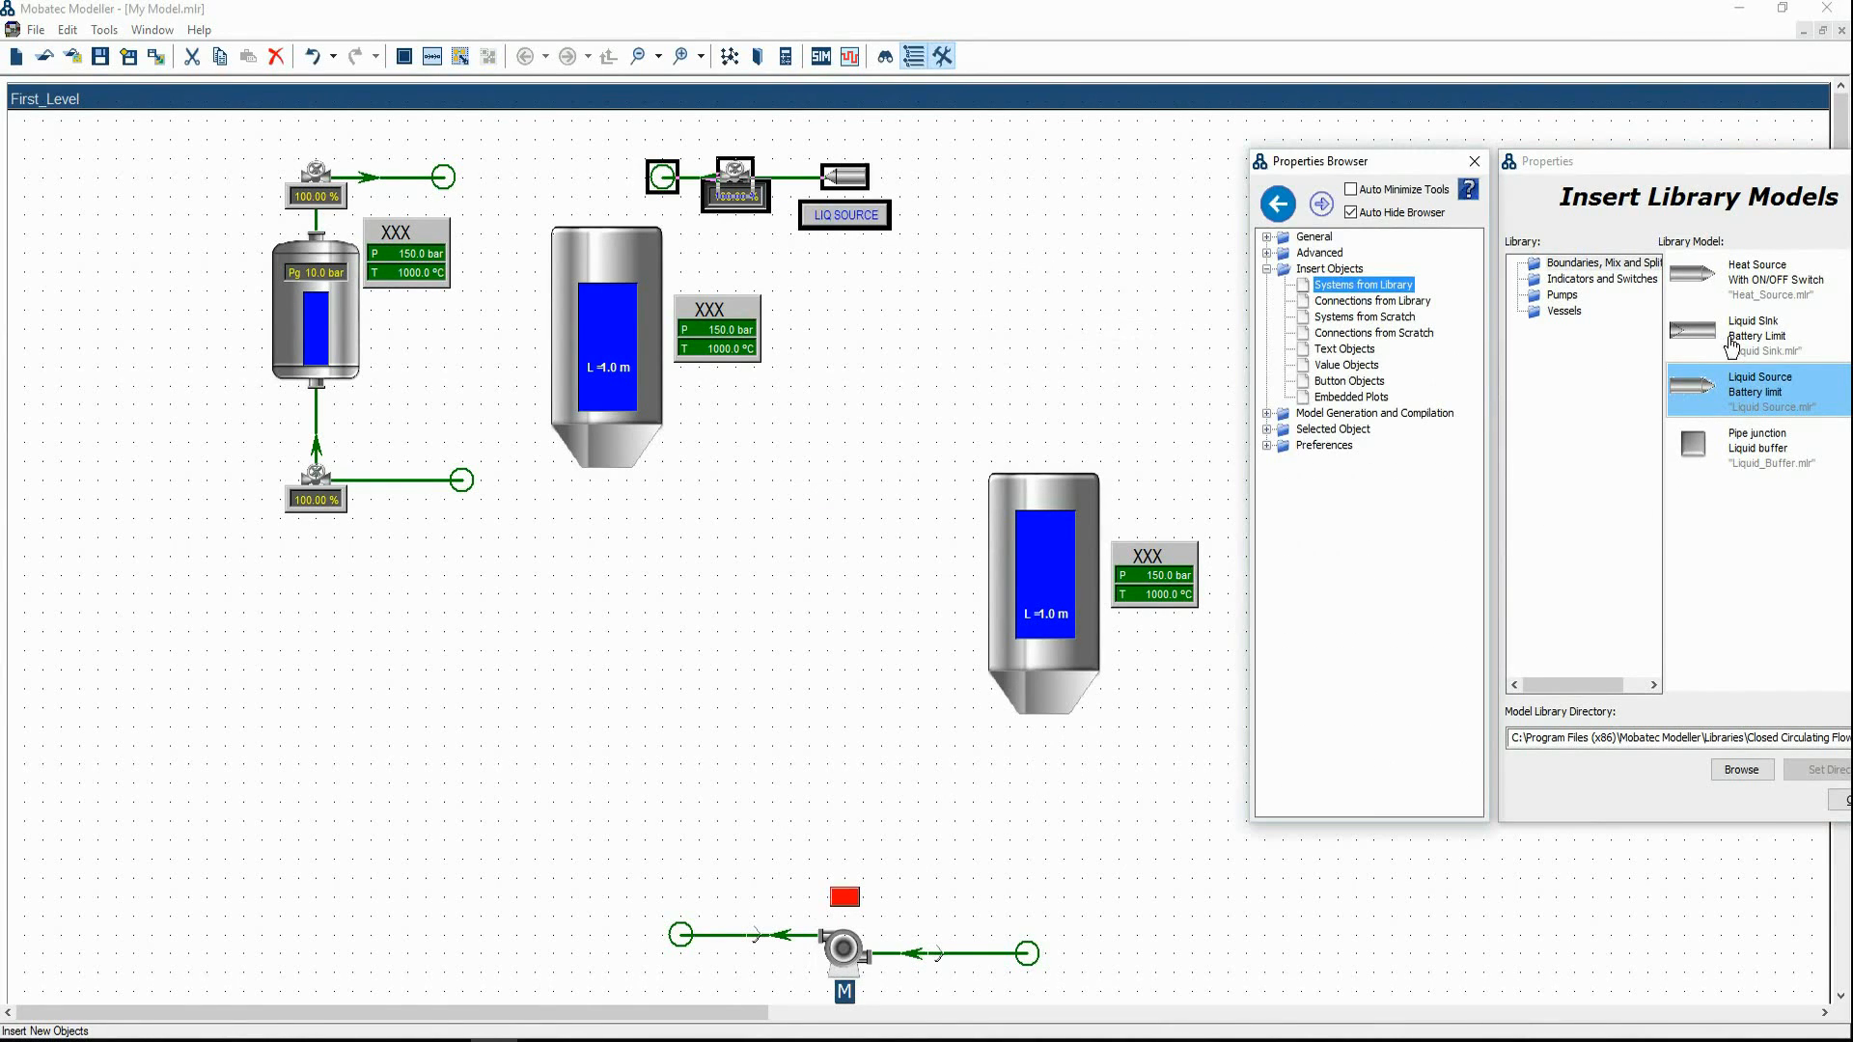
{"action": "left_click", "coordinate": [1722, 362]}
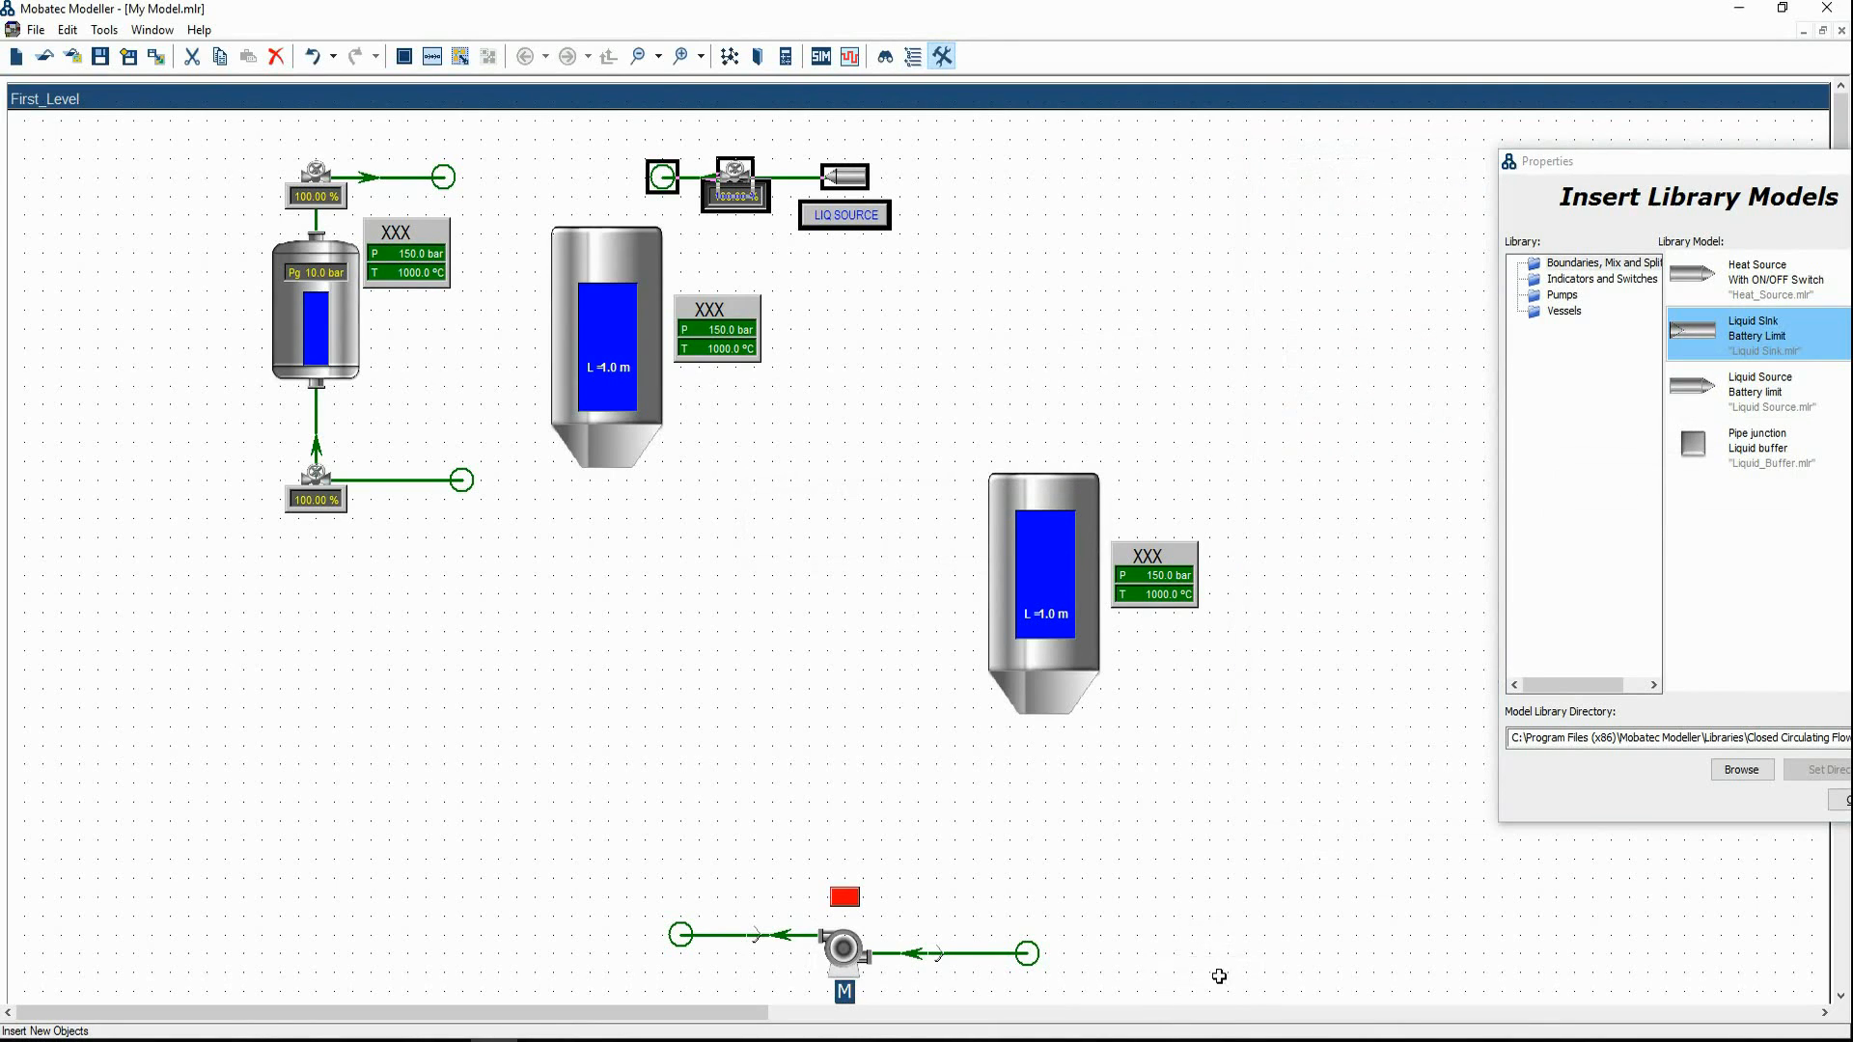
{"action": "left_click", "coordinate": [1248, 996]}
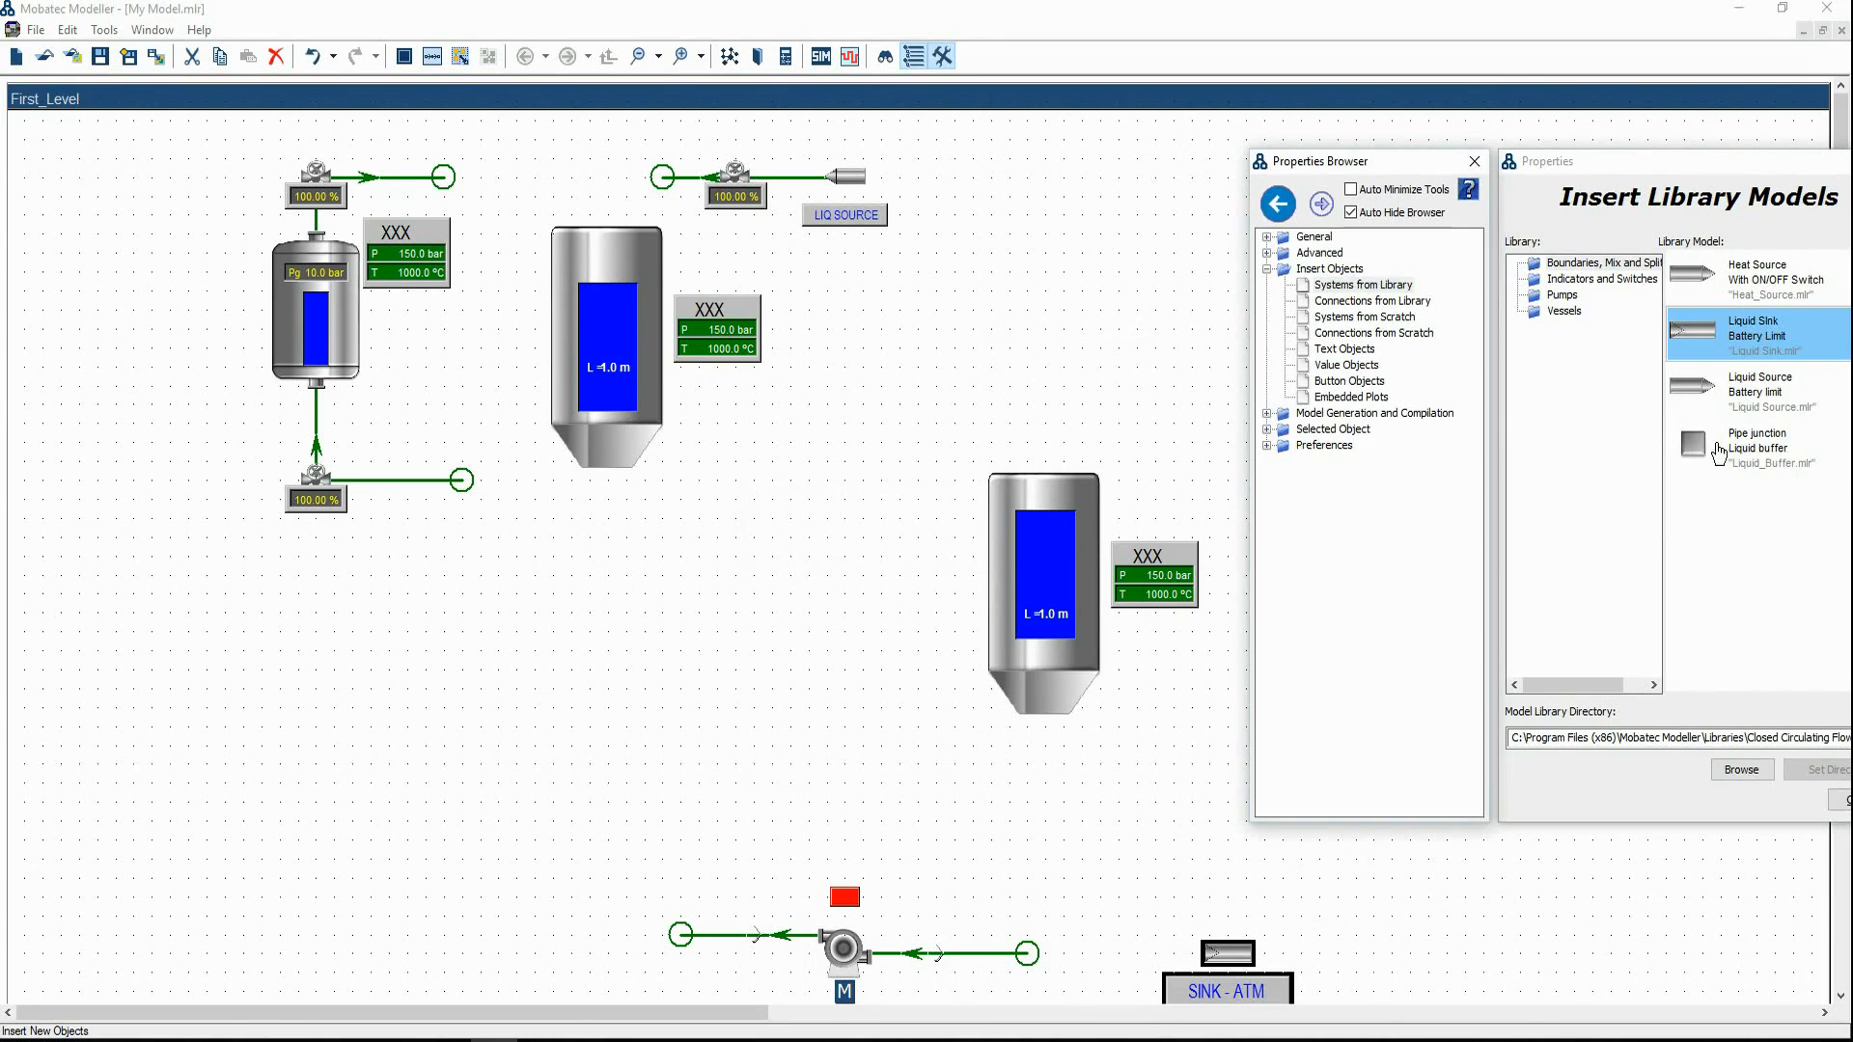
Place six Pipe junction liquid buffers: one at the pump's inlet end and five spread above and left of the pump, below the vessels
{"action": "left_click", "coordinate": [1684, 466]}
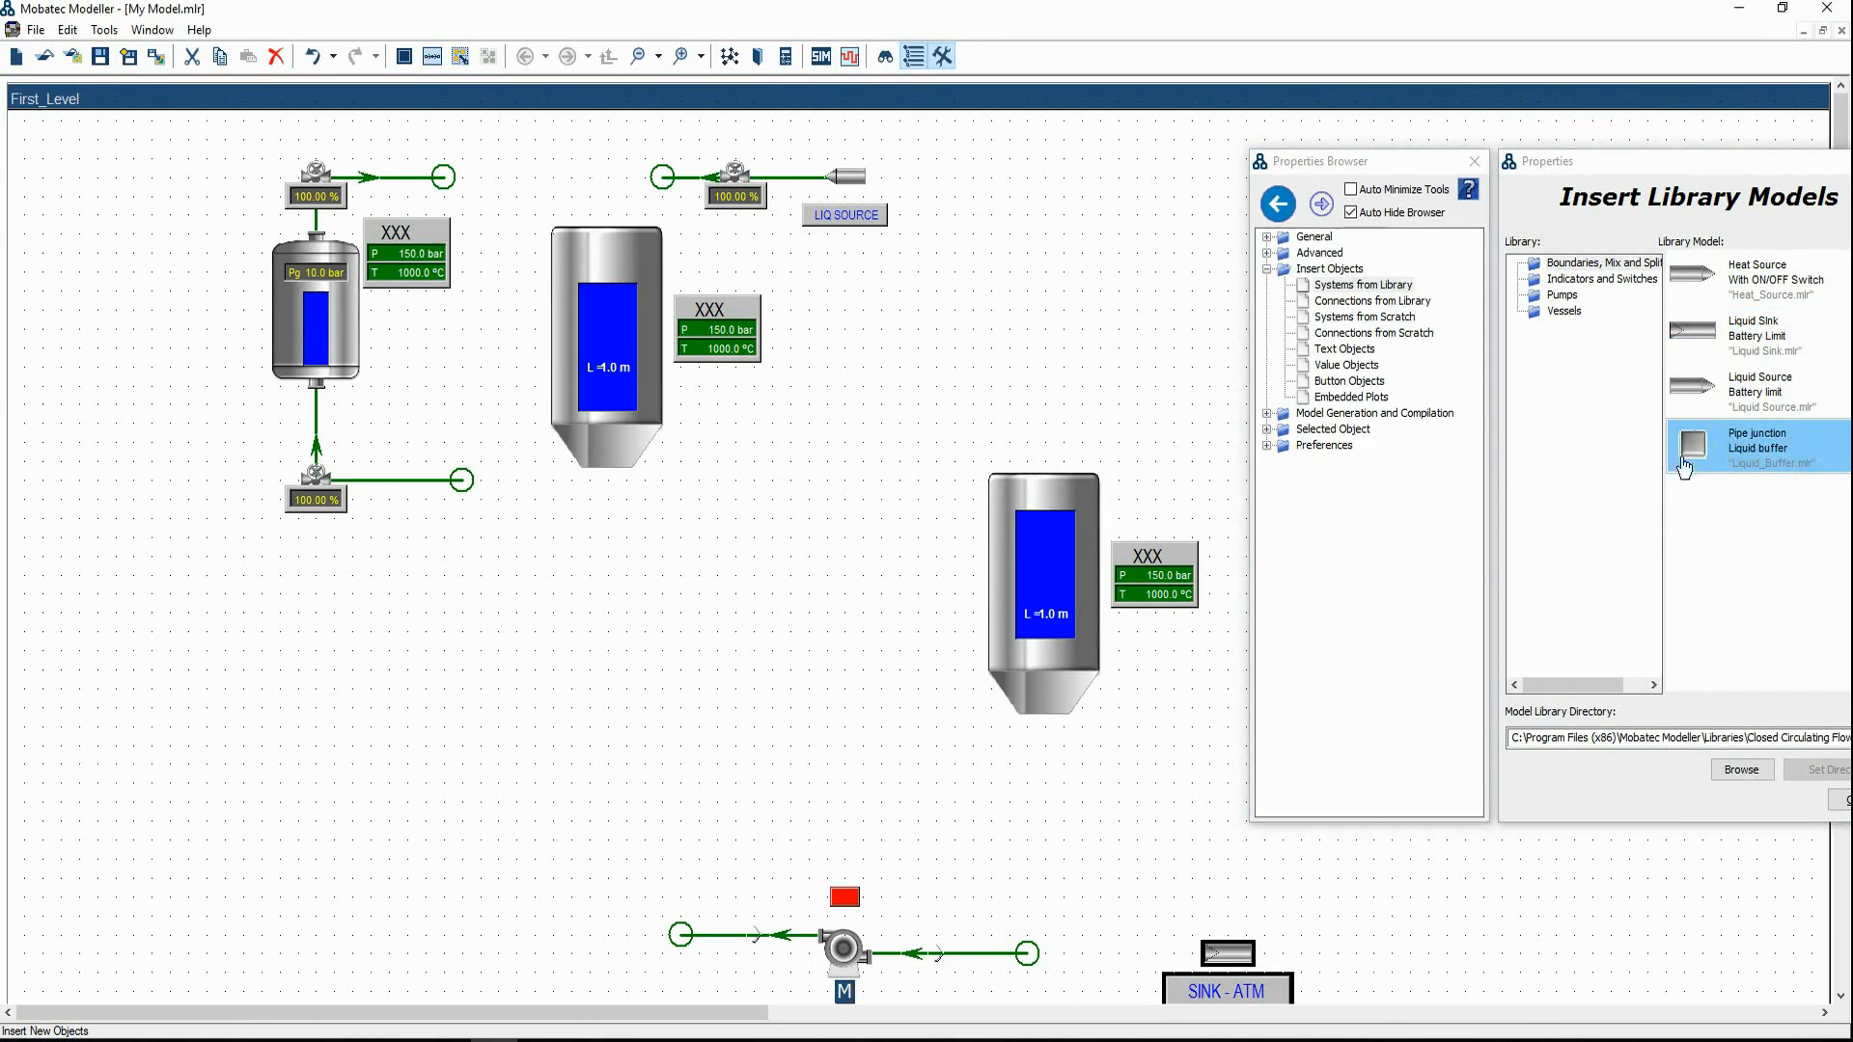
{"action": "left_click", "coordinate": [1082, 970]}
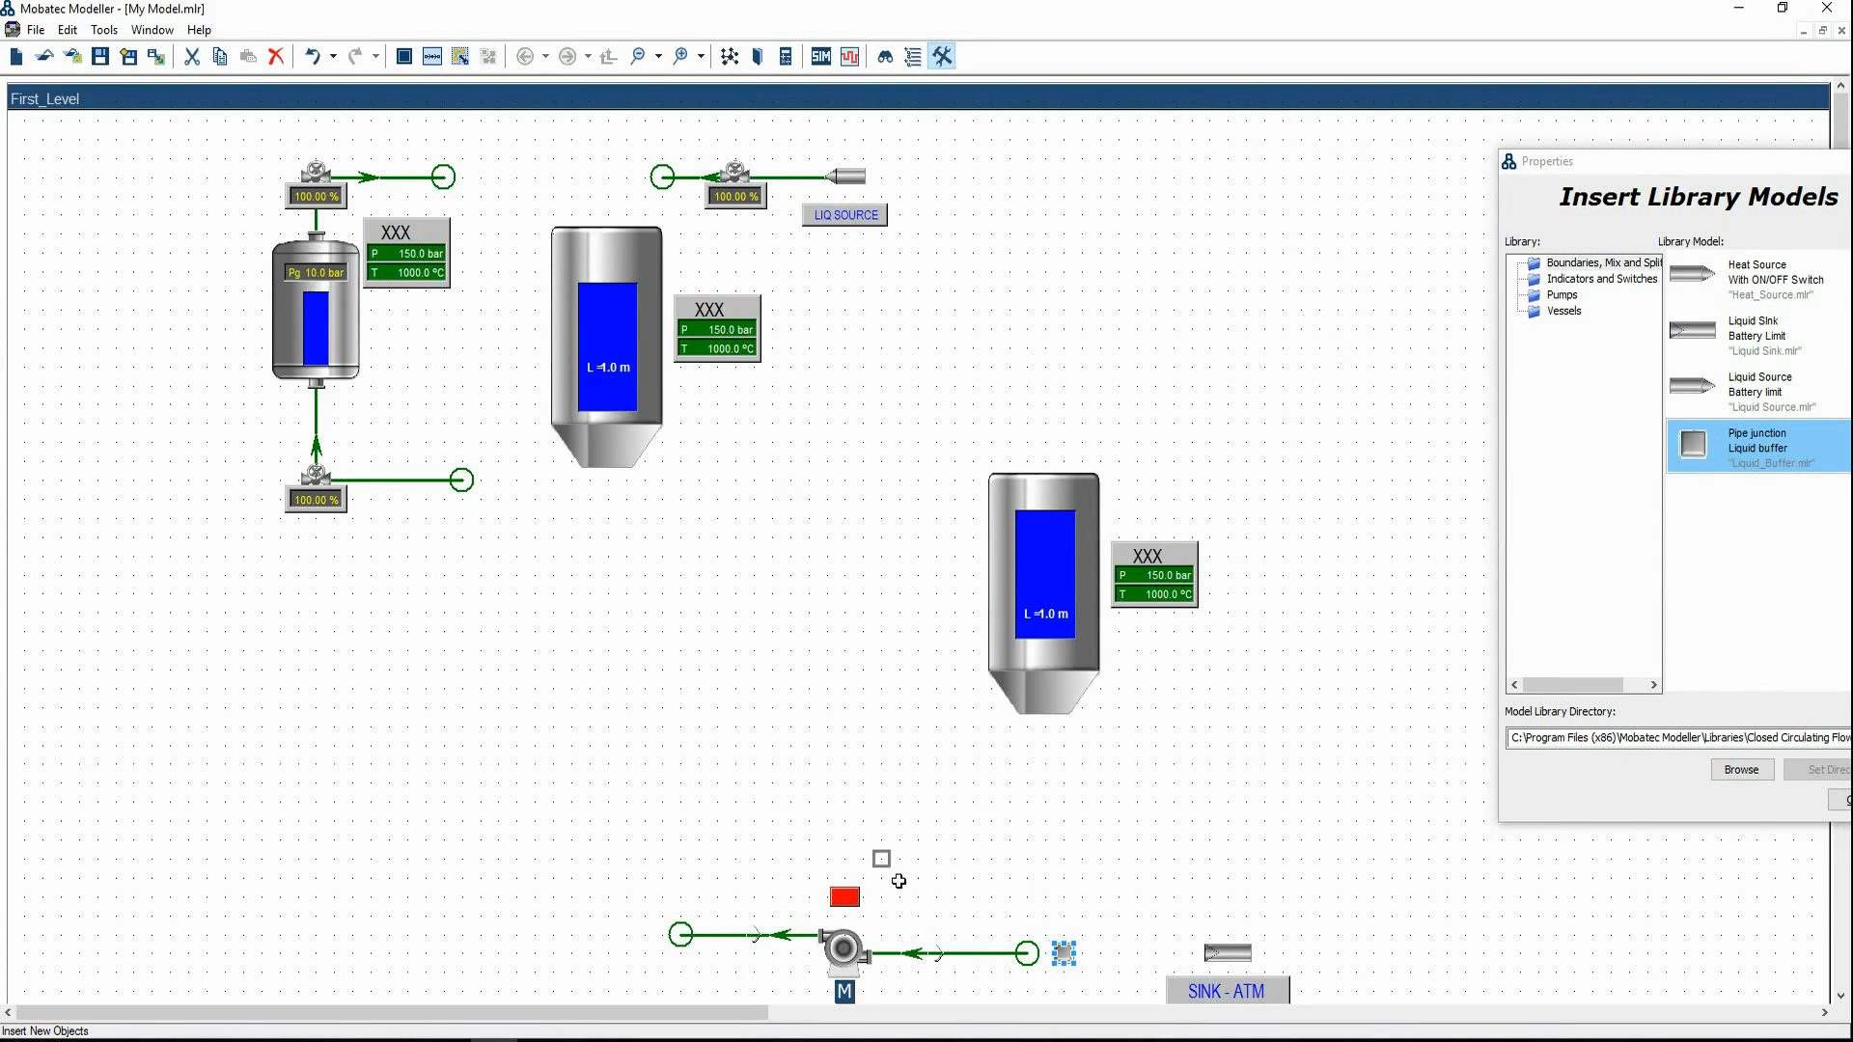
{"action": "left_click", "coordinate": [737, 880]}
{"action": "left_click", "coordinate": [731, 664]}
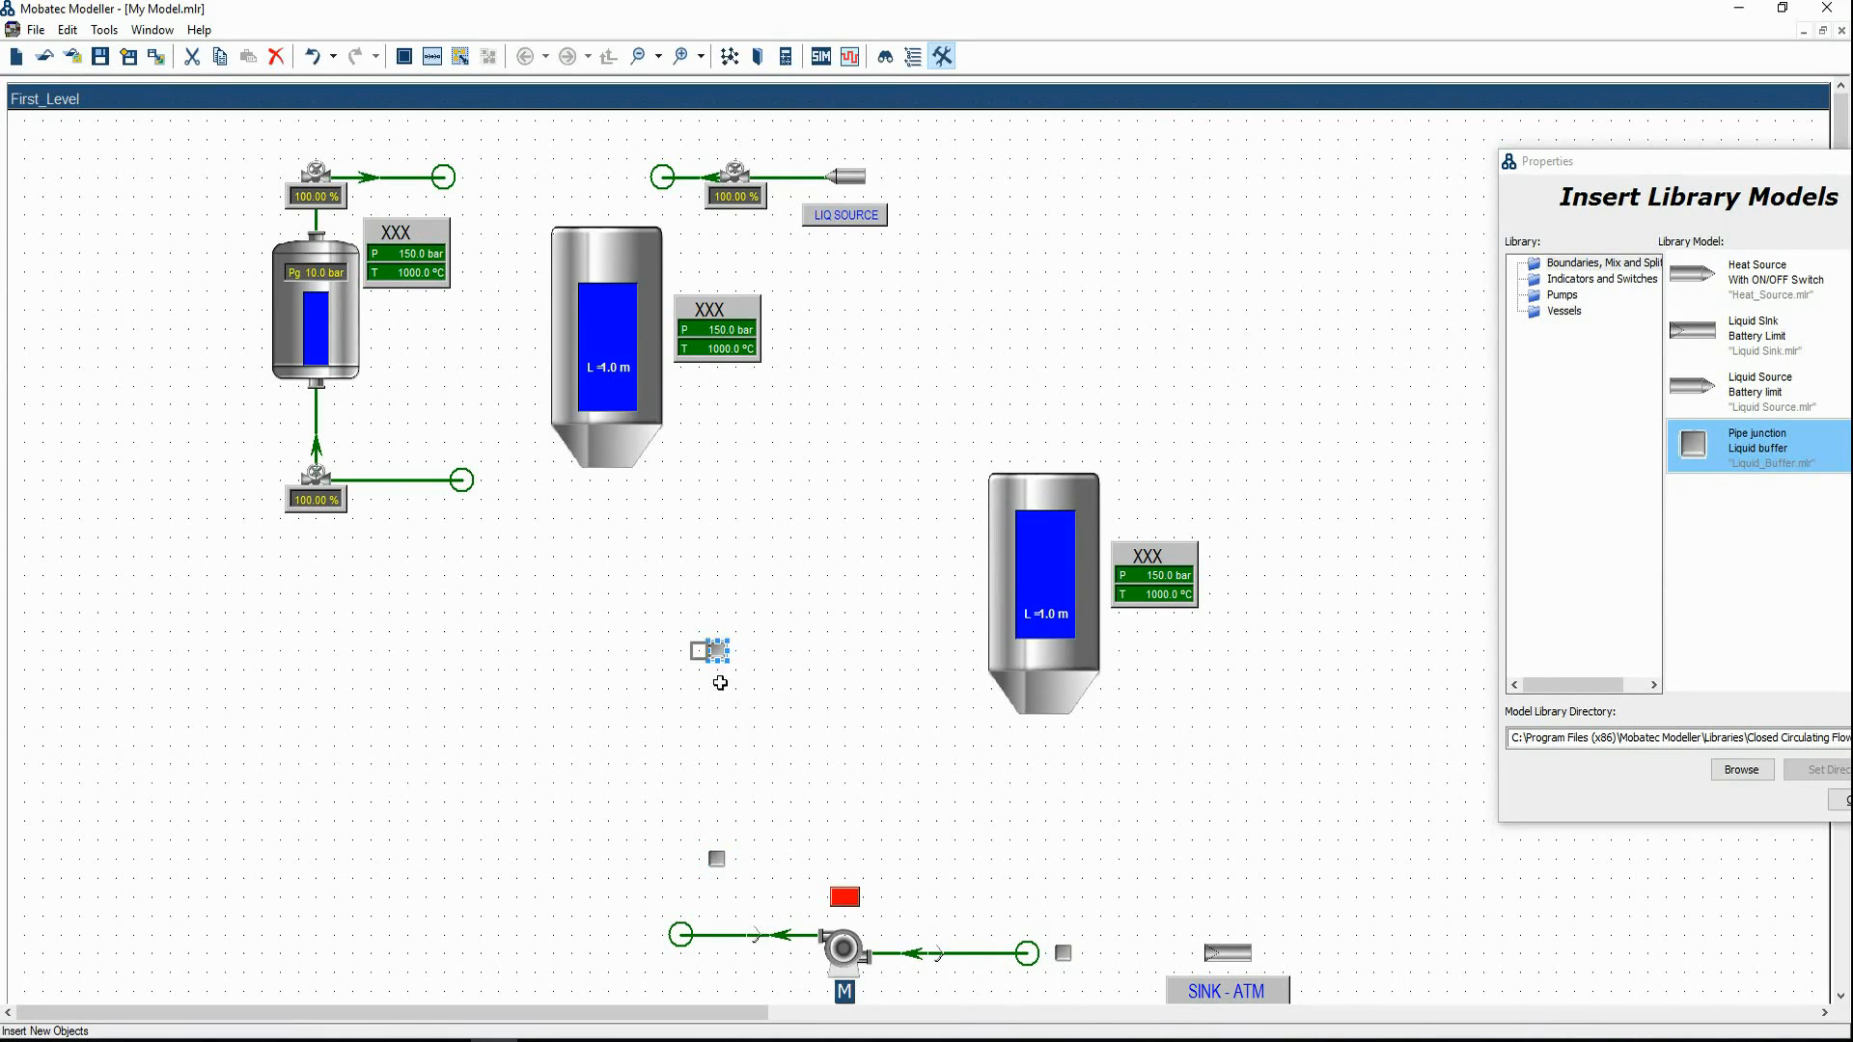
{"action": "left_click", "coordinate": [527, 879]}
{"action": "left_click", "coordinate": [411, 881]}
{"action": "left_click_drag", "start_coordinate": [333, 876], "coordinate": [338, 763]}
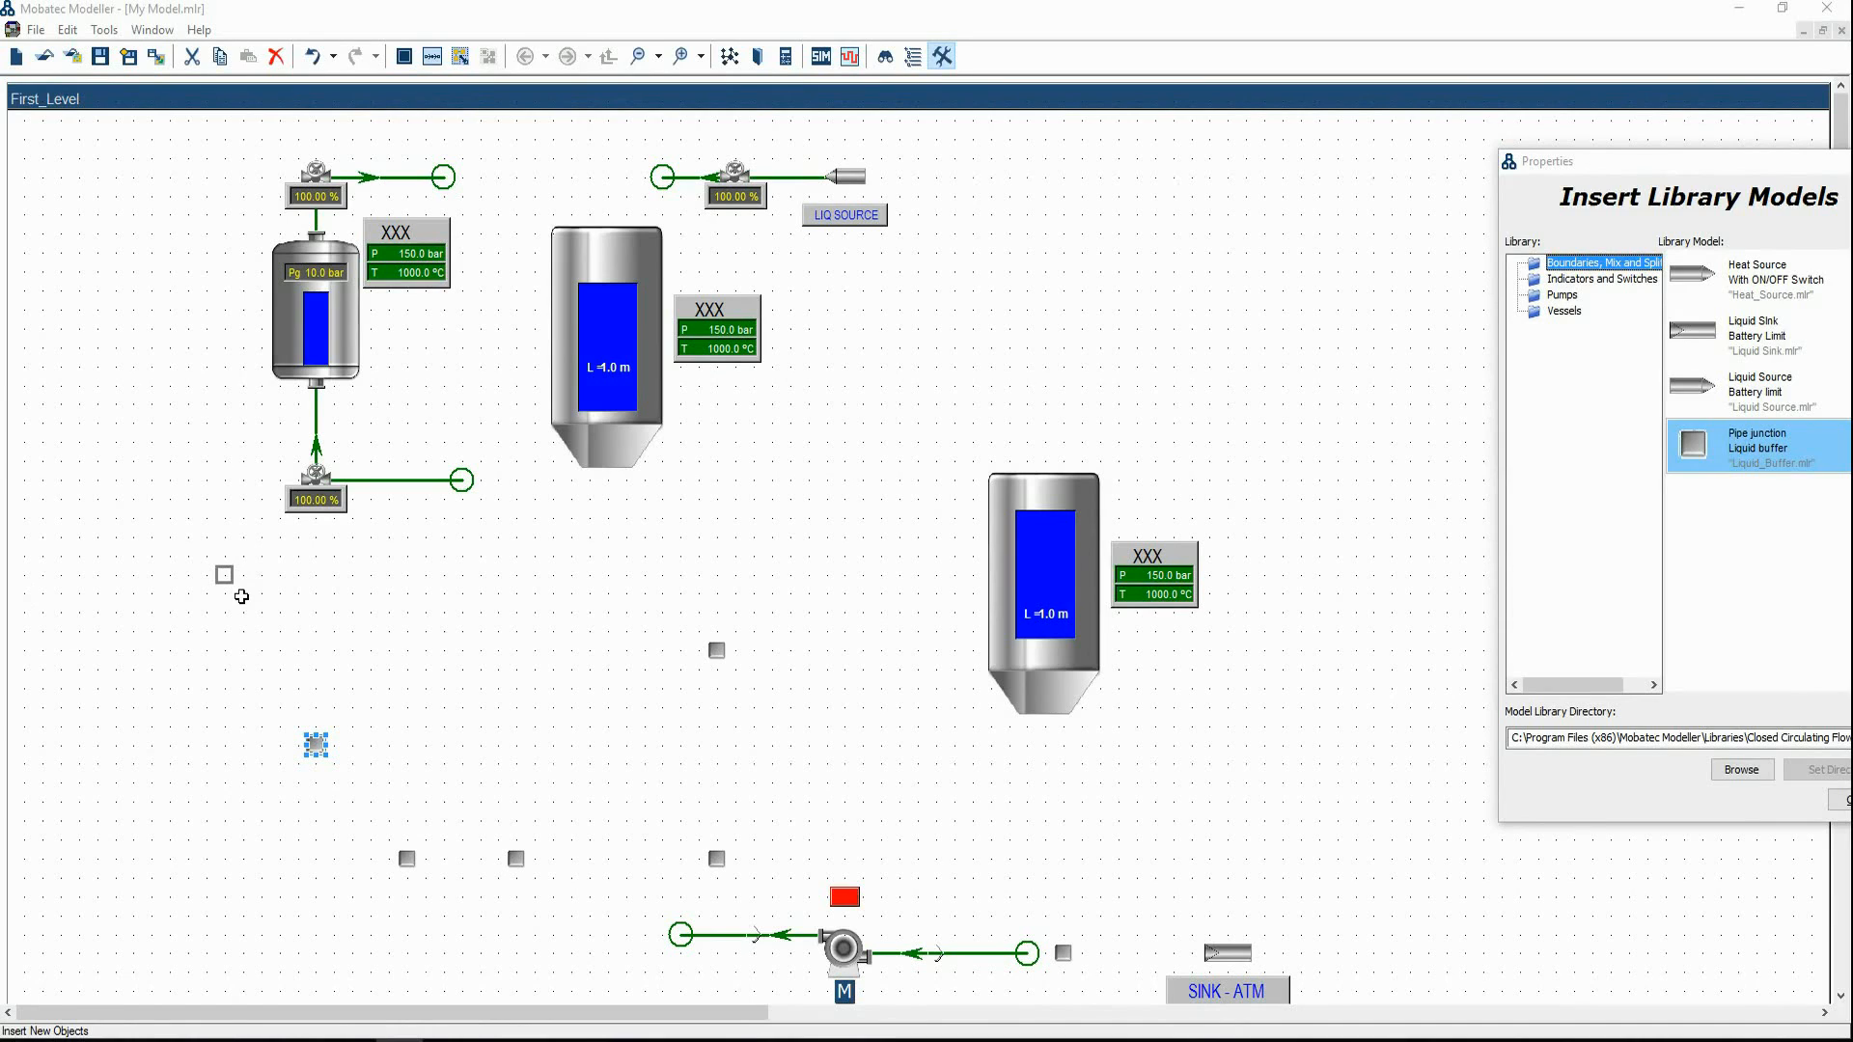
{"action": "key", "text": "Escape"}
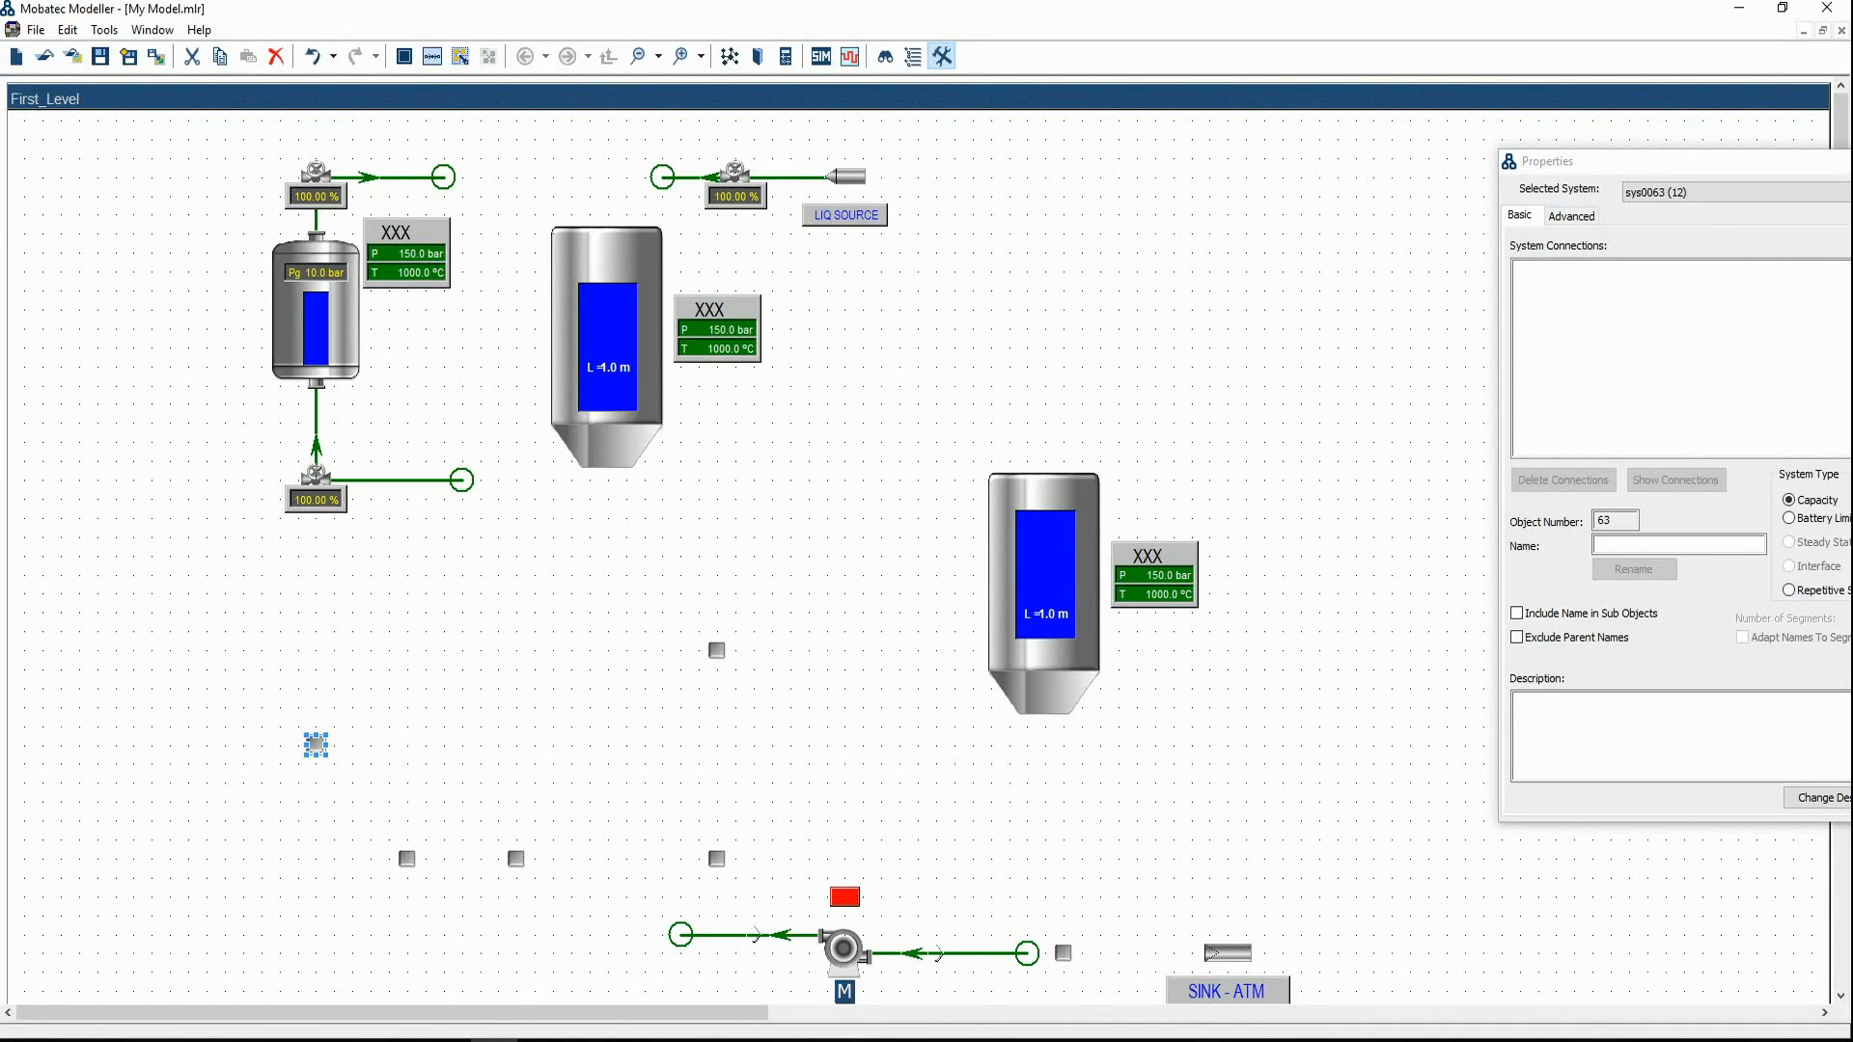
Check the exercise's reconnecting instructions in Adobe Acrobat Reader, and reconnect the liquid source line's loose end to the first open vessel's top
{"action": "key", "text": "alt+Tab"}
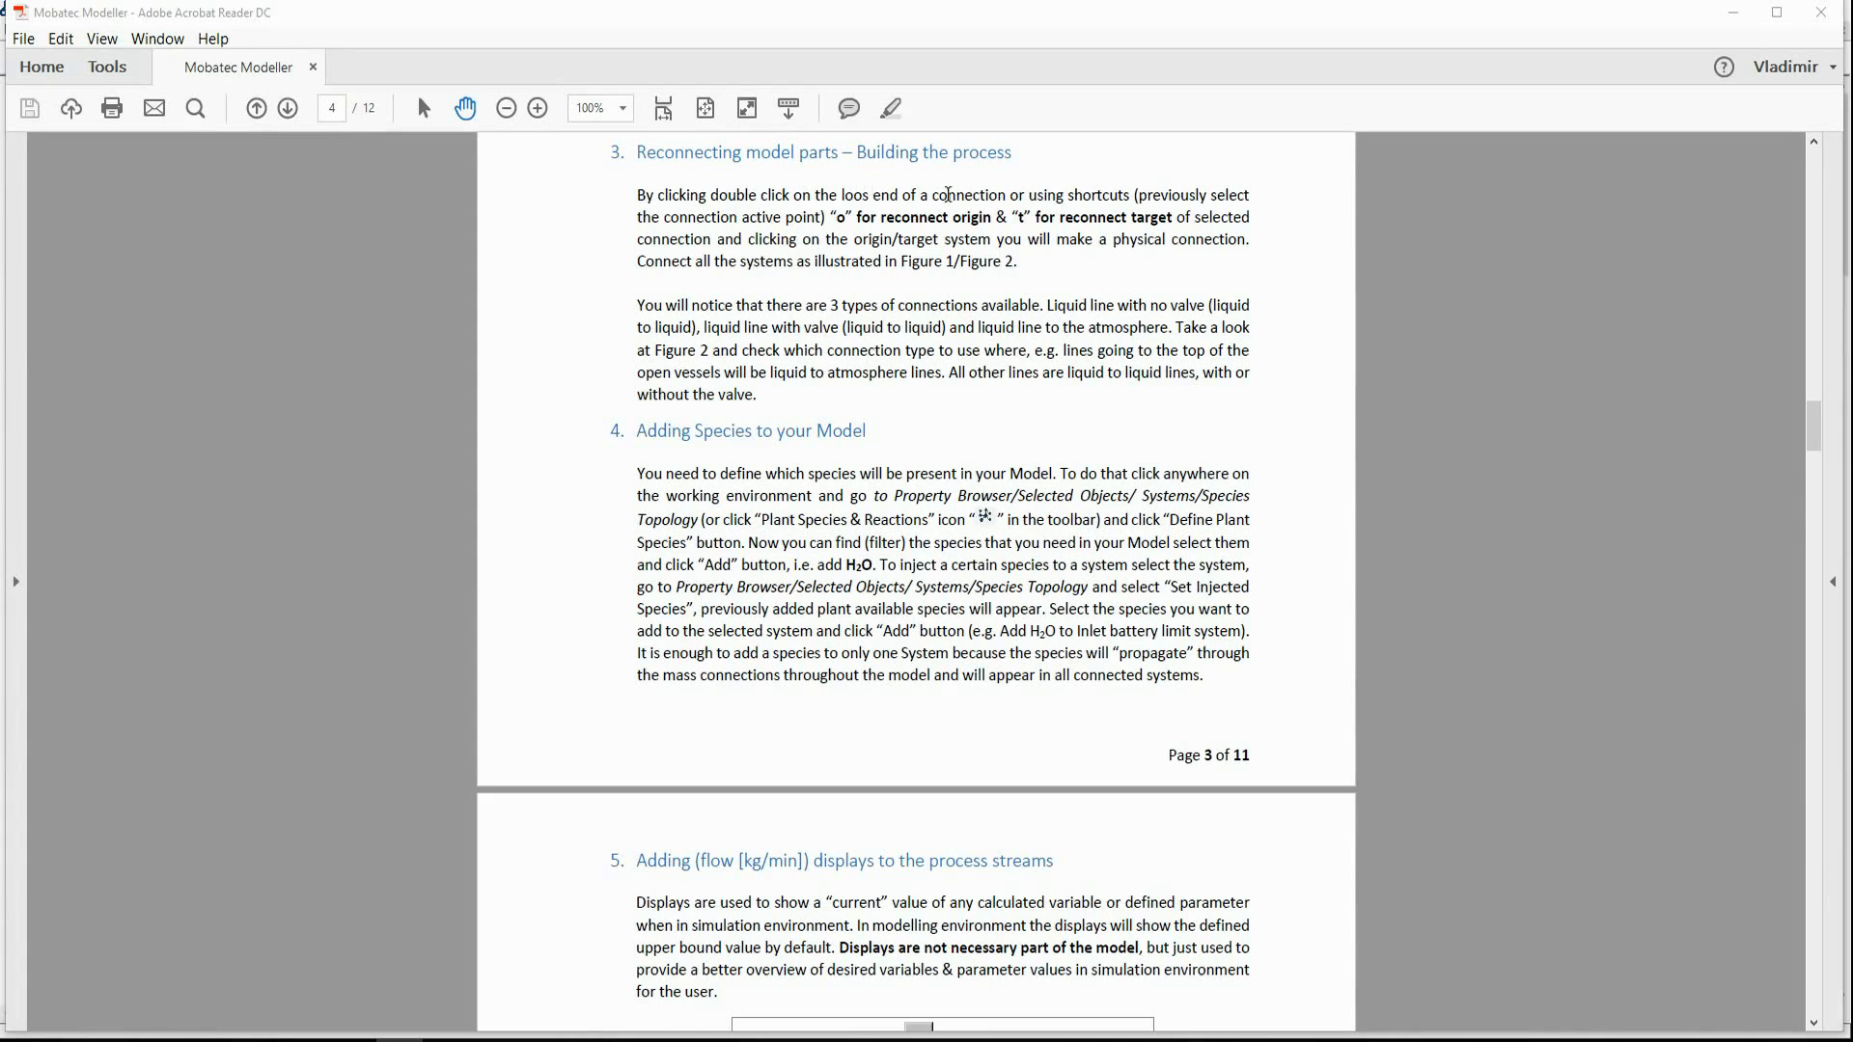
{"action": "key", "text": "alt+Tab"}
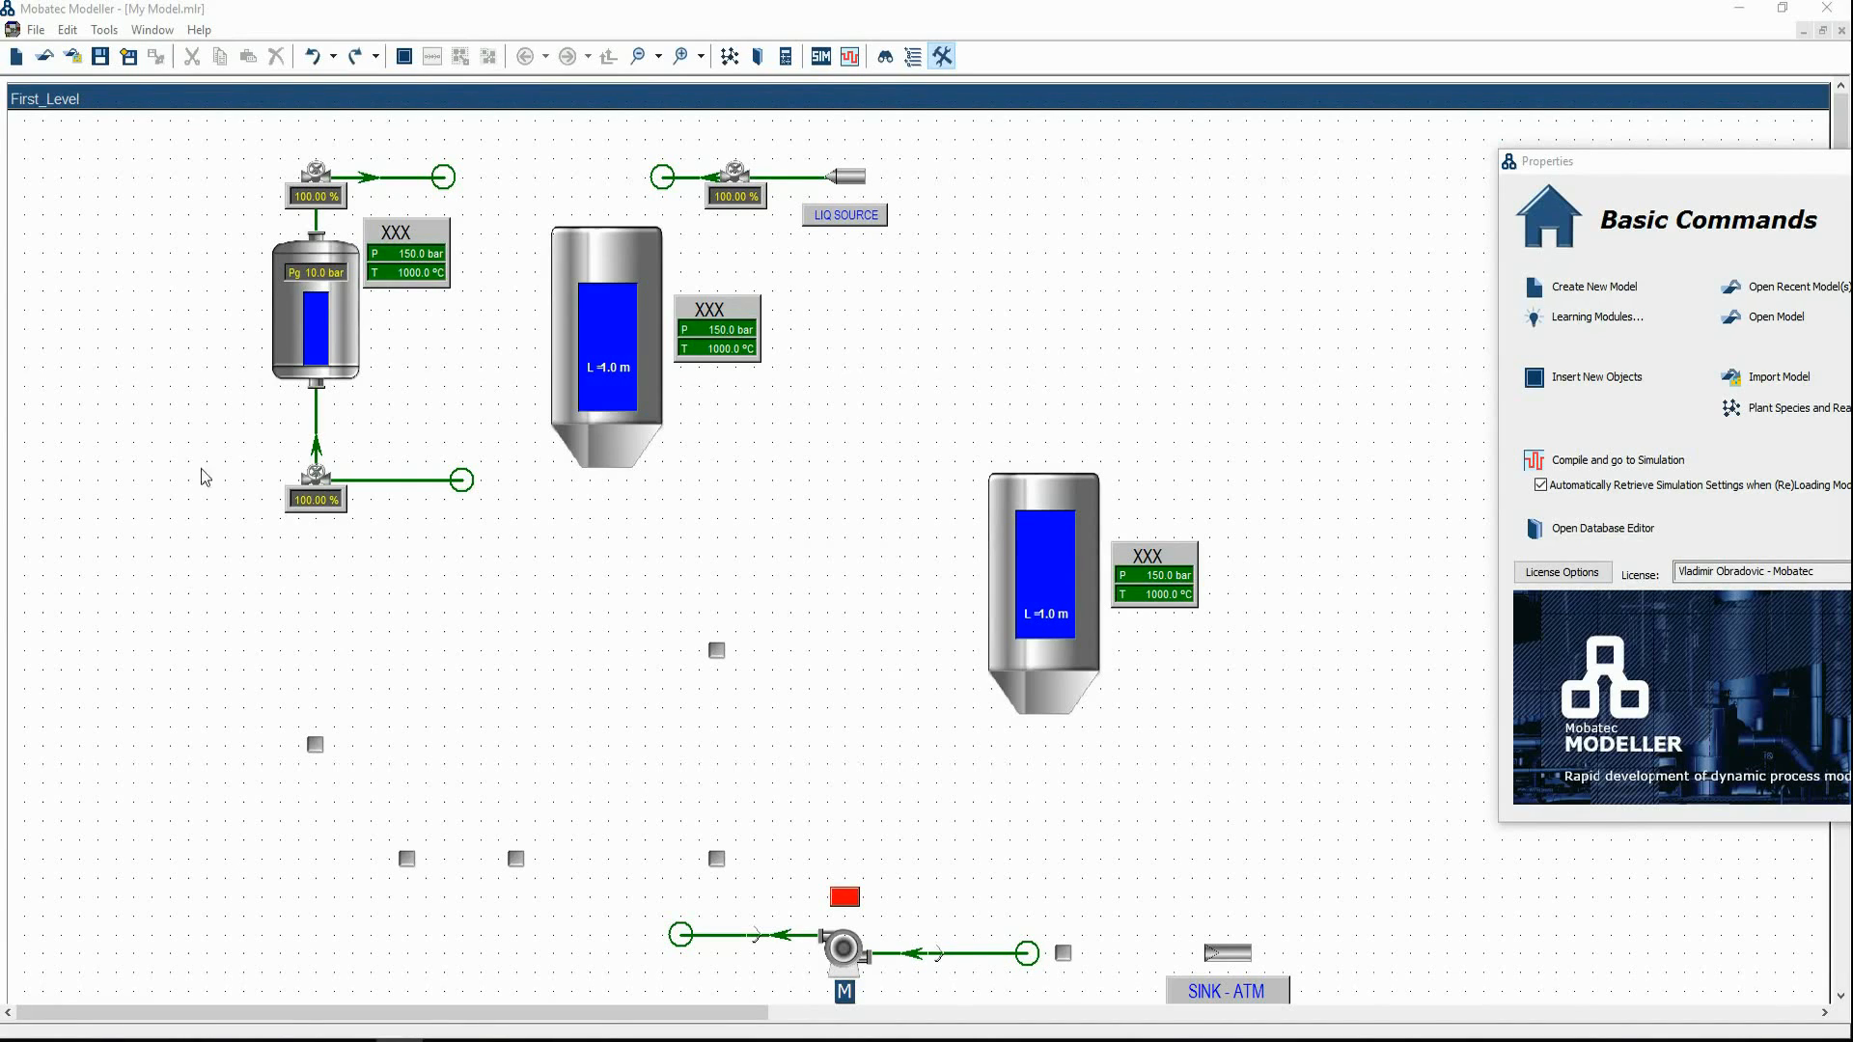
{"action": "left_click", "coordinate": [682, 193]}
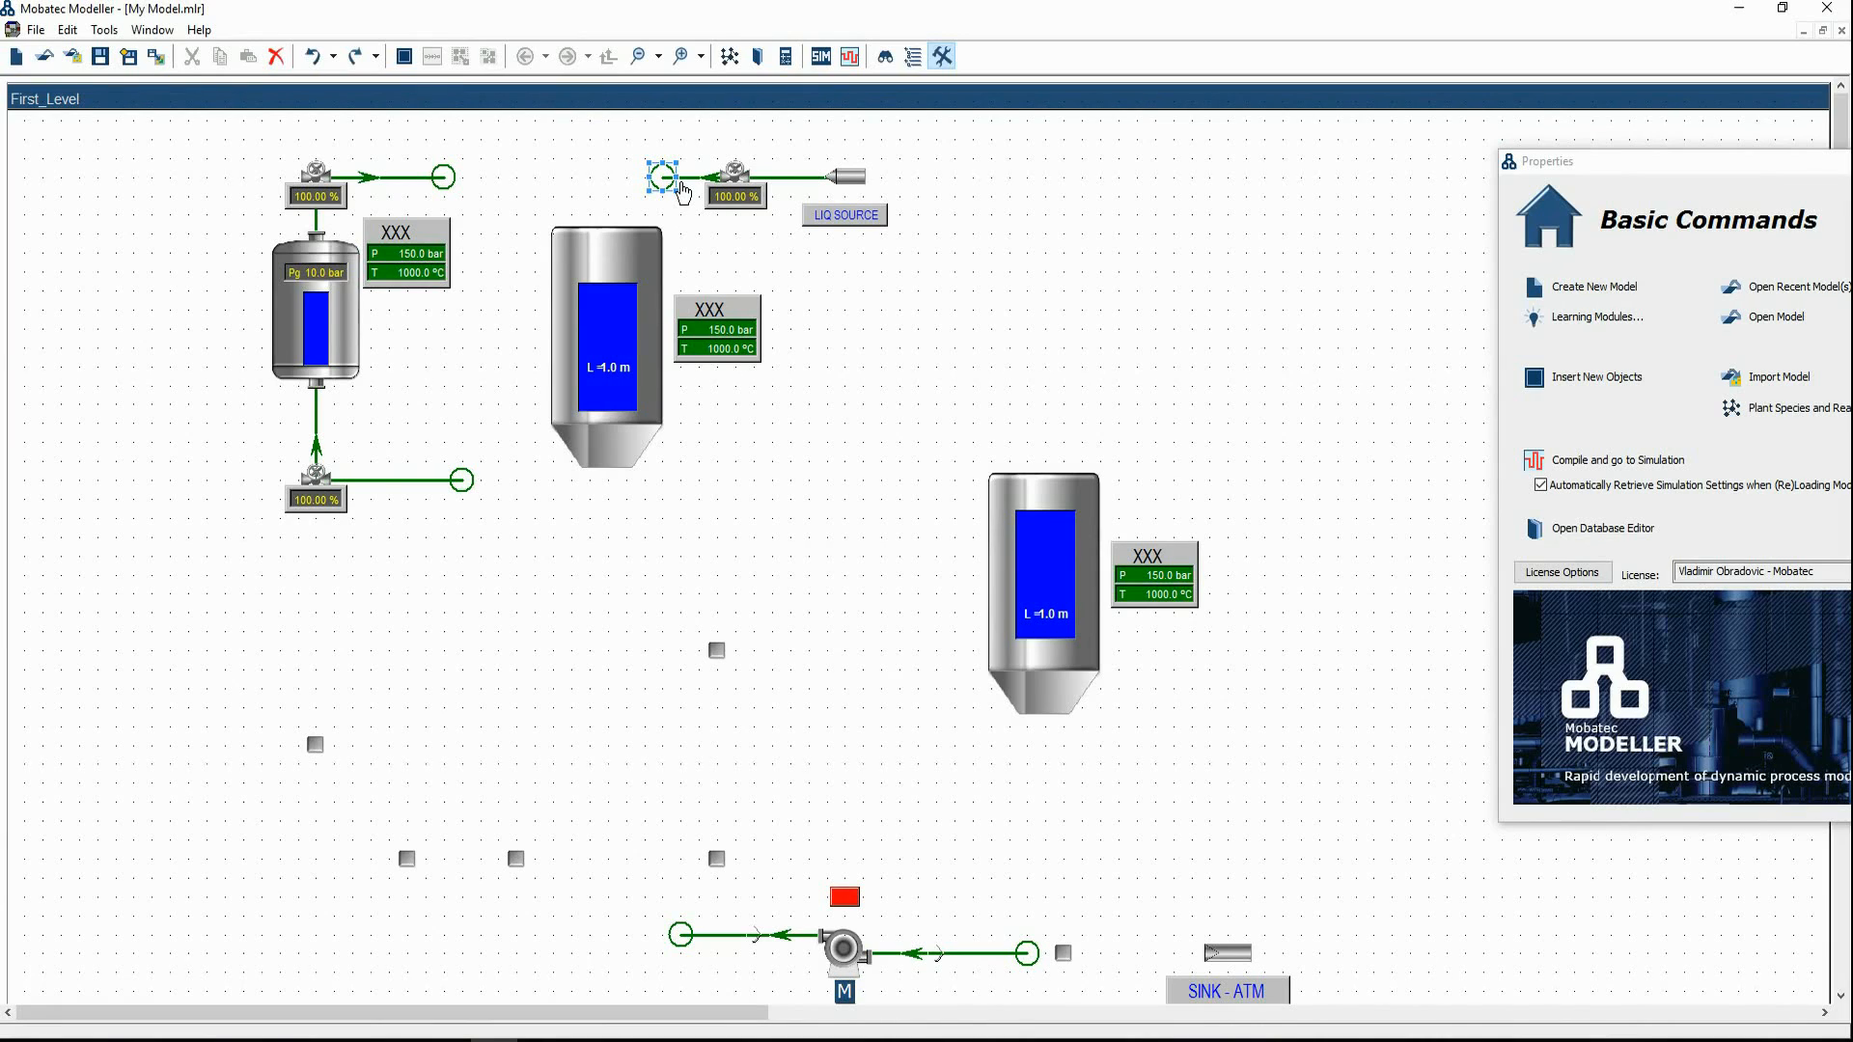
{"action": "right_click", "coordinate": [669, 181]}
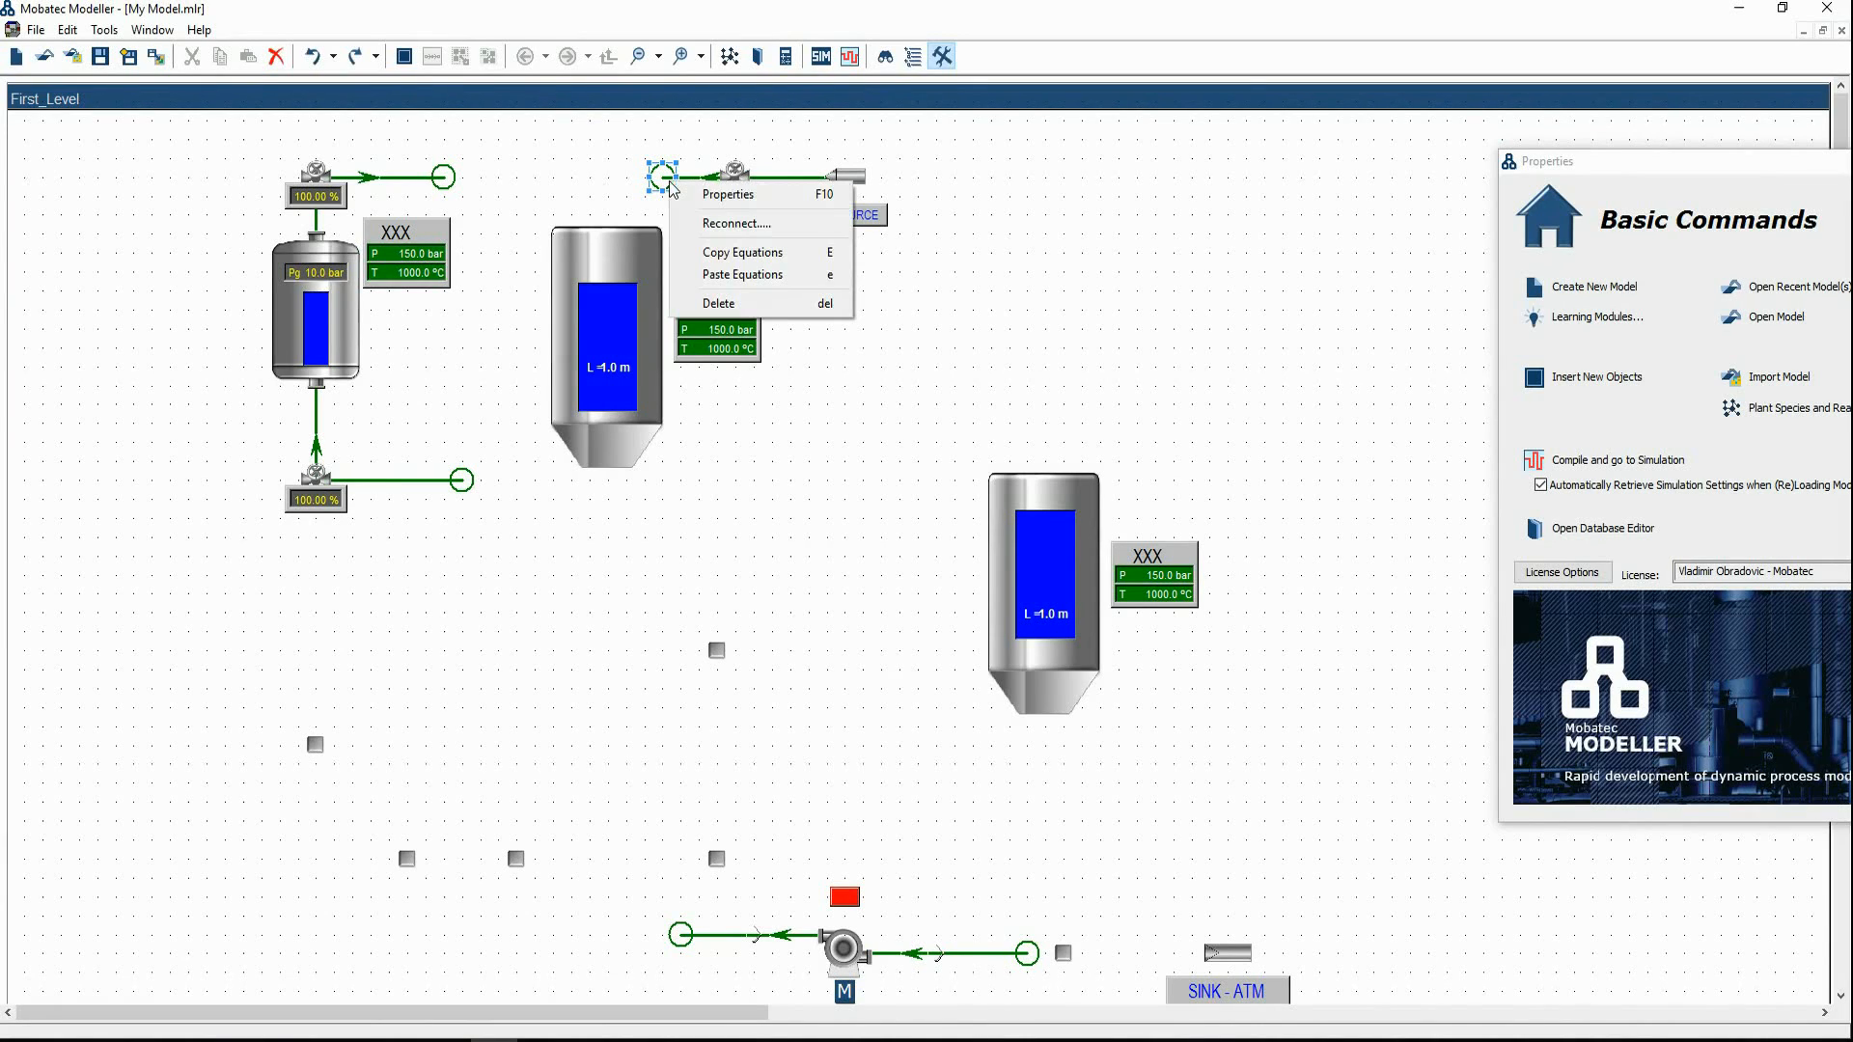
{"action": "left_click", "coordinate": [726, 223]}
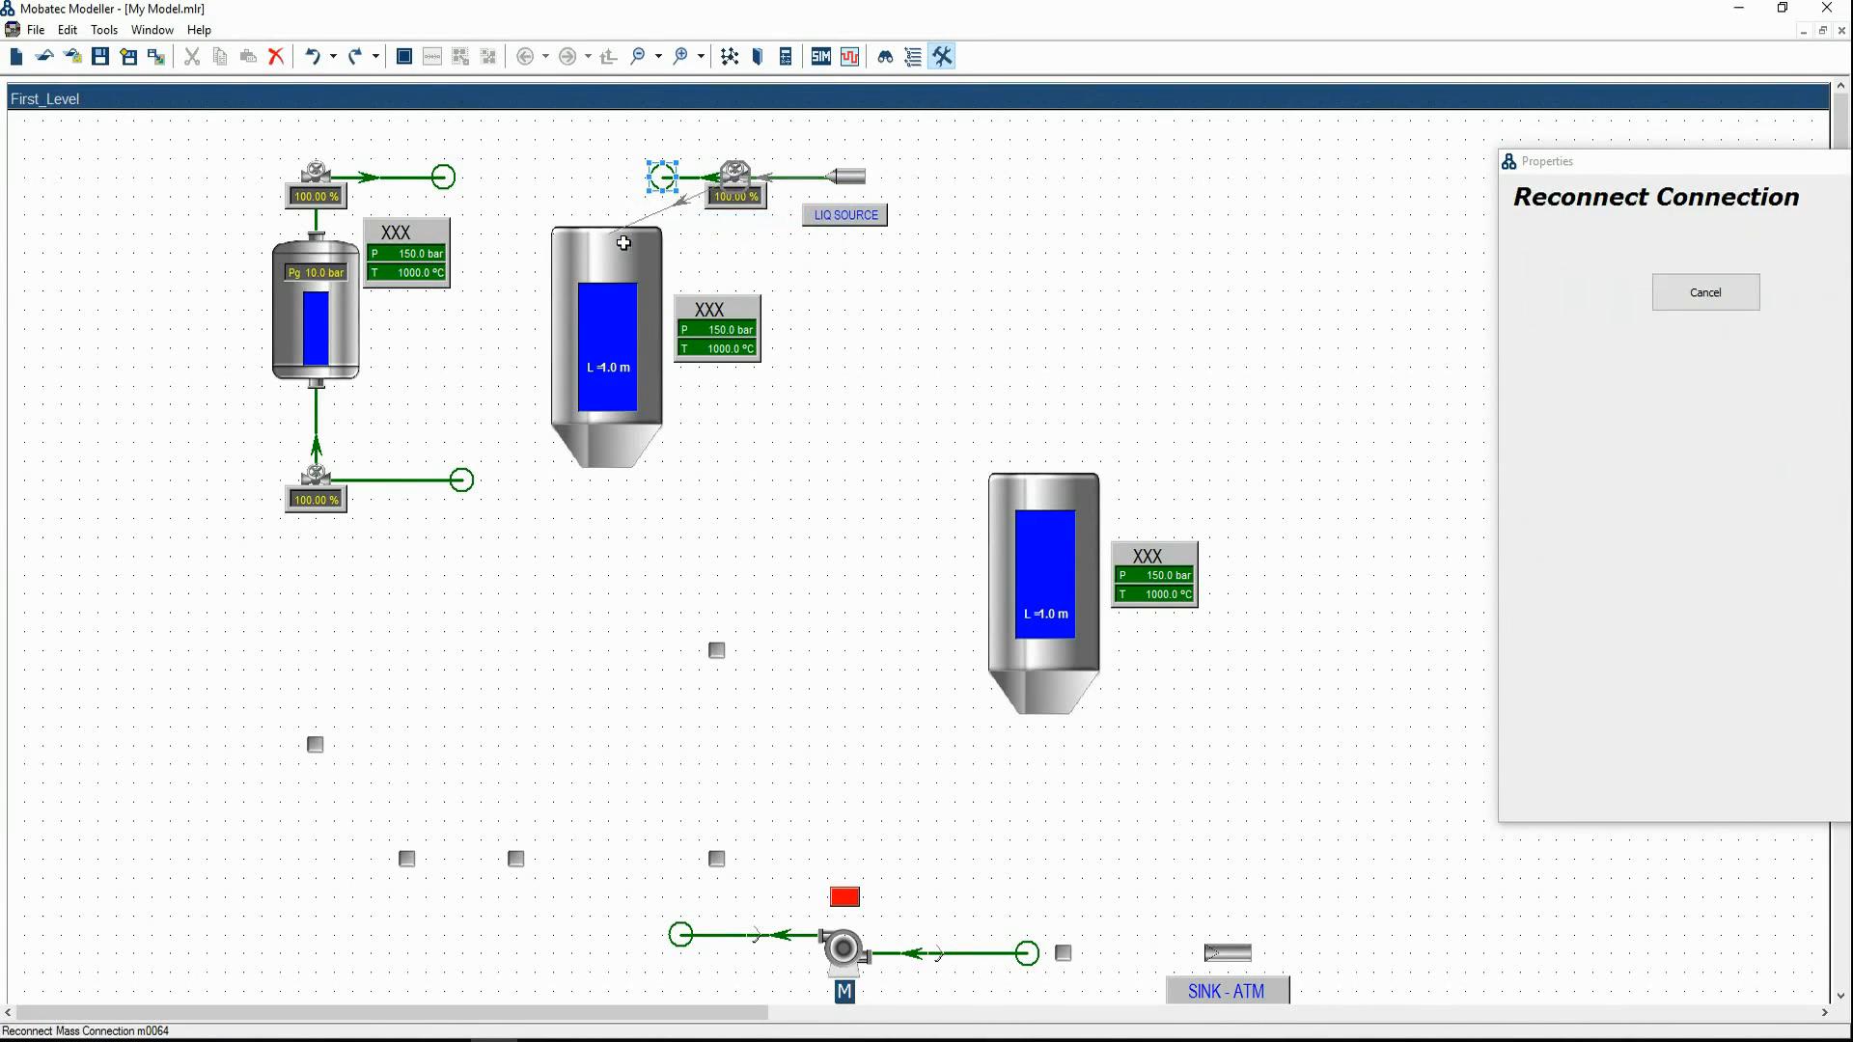
{"action": "left_click", "coordinate": [621, 250]}
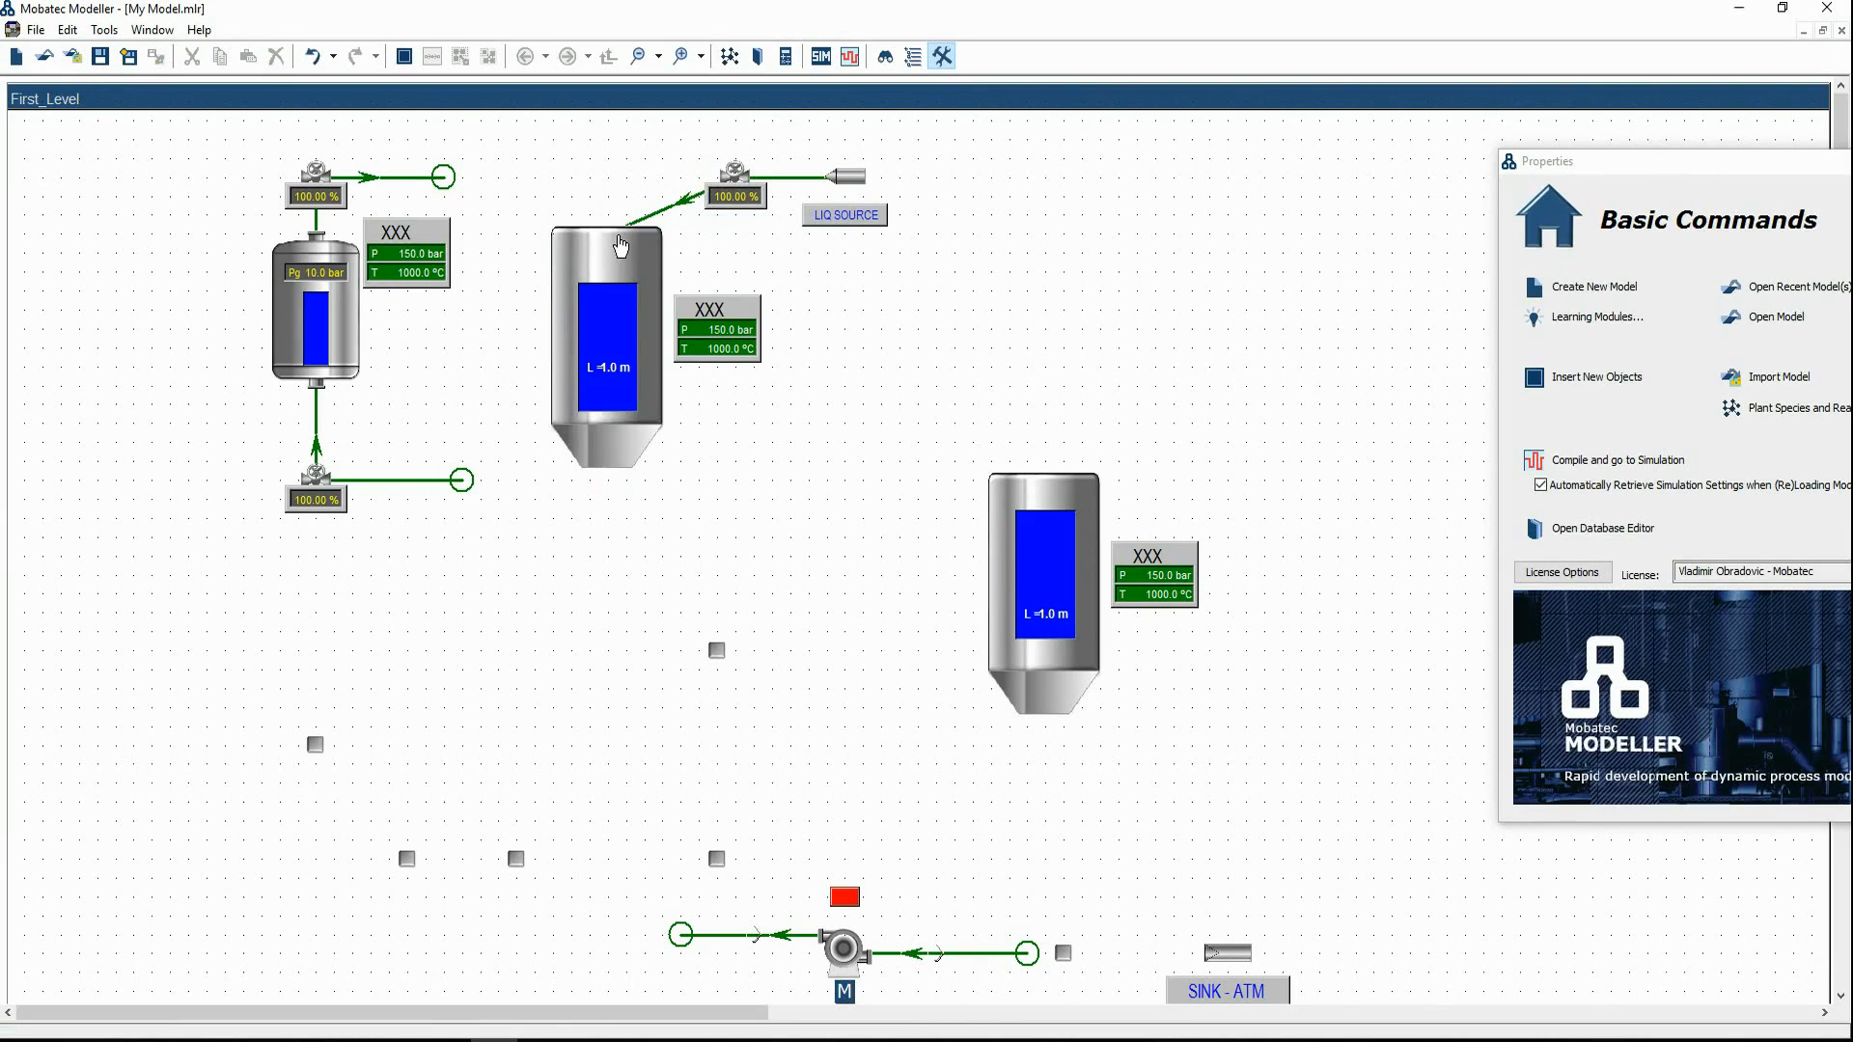
Give the liquid source line 3 bend points and route it at a right angle down into the first open vessel's top
{"action": "left_click", "coordinate": [758, 177]}
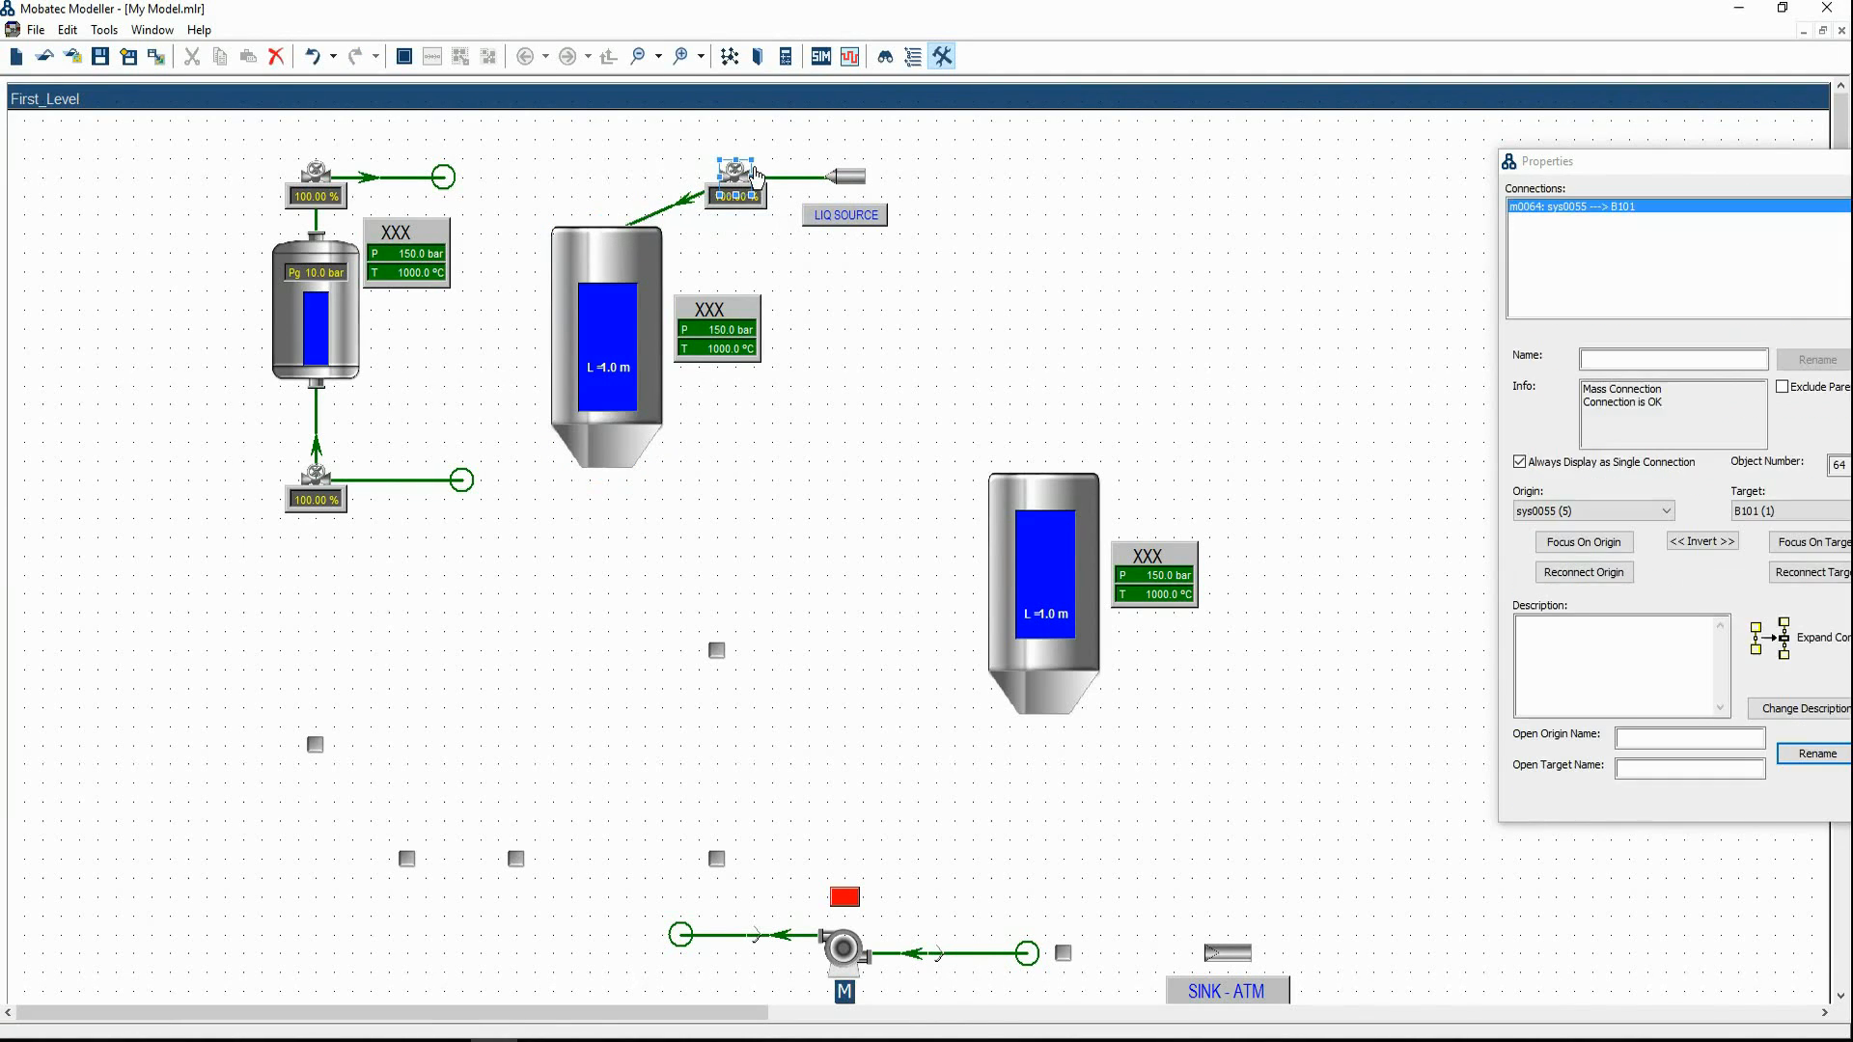
{"action": "mouse_move", "coordinate": [1481, 415]}
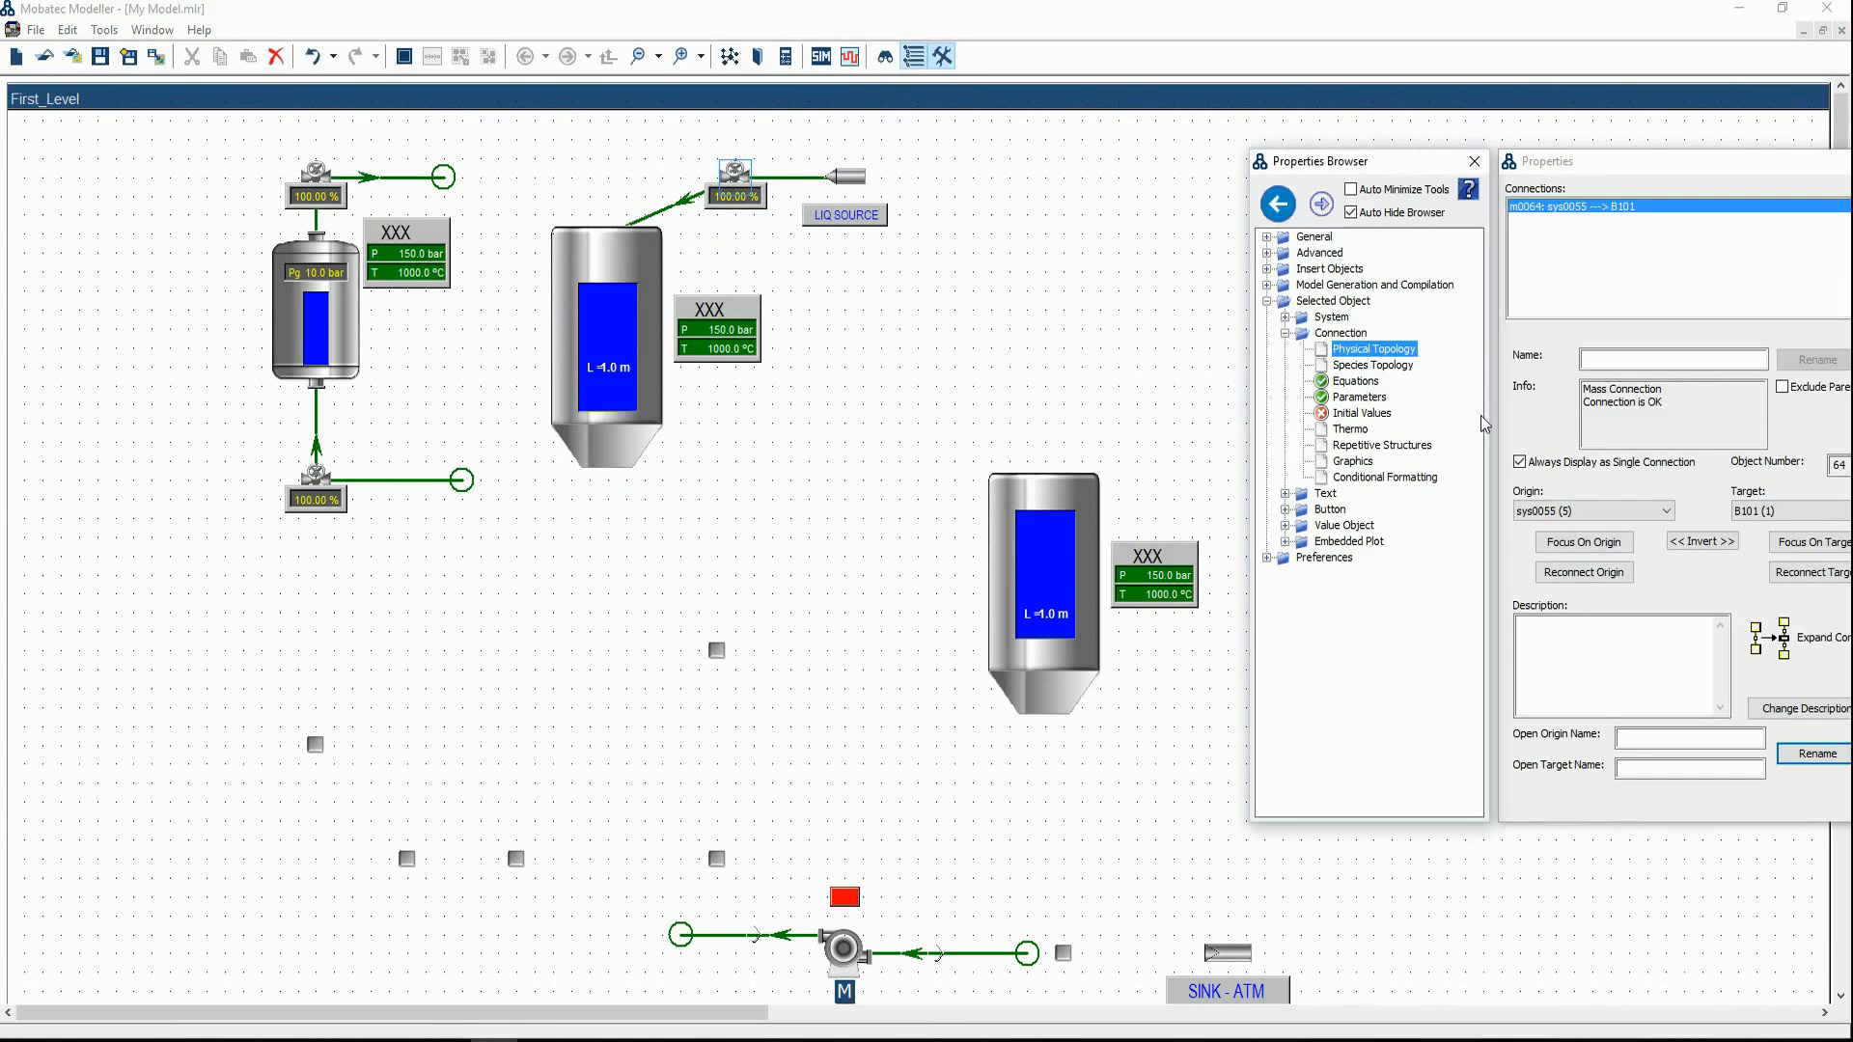
{"action": "left_click", "coordinate": [1356, 461]}
{"action": "left_click_drag", "start_coordinate": [1630, 160], "coordinate": [1448, 146]}
{"action": "left_click", "coordinate": [1683, 273]}
{"action": "left_click", "coordinate": [687, 210]}
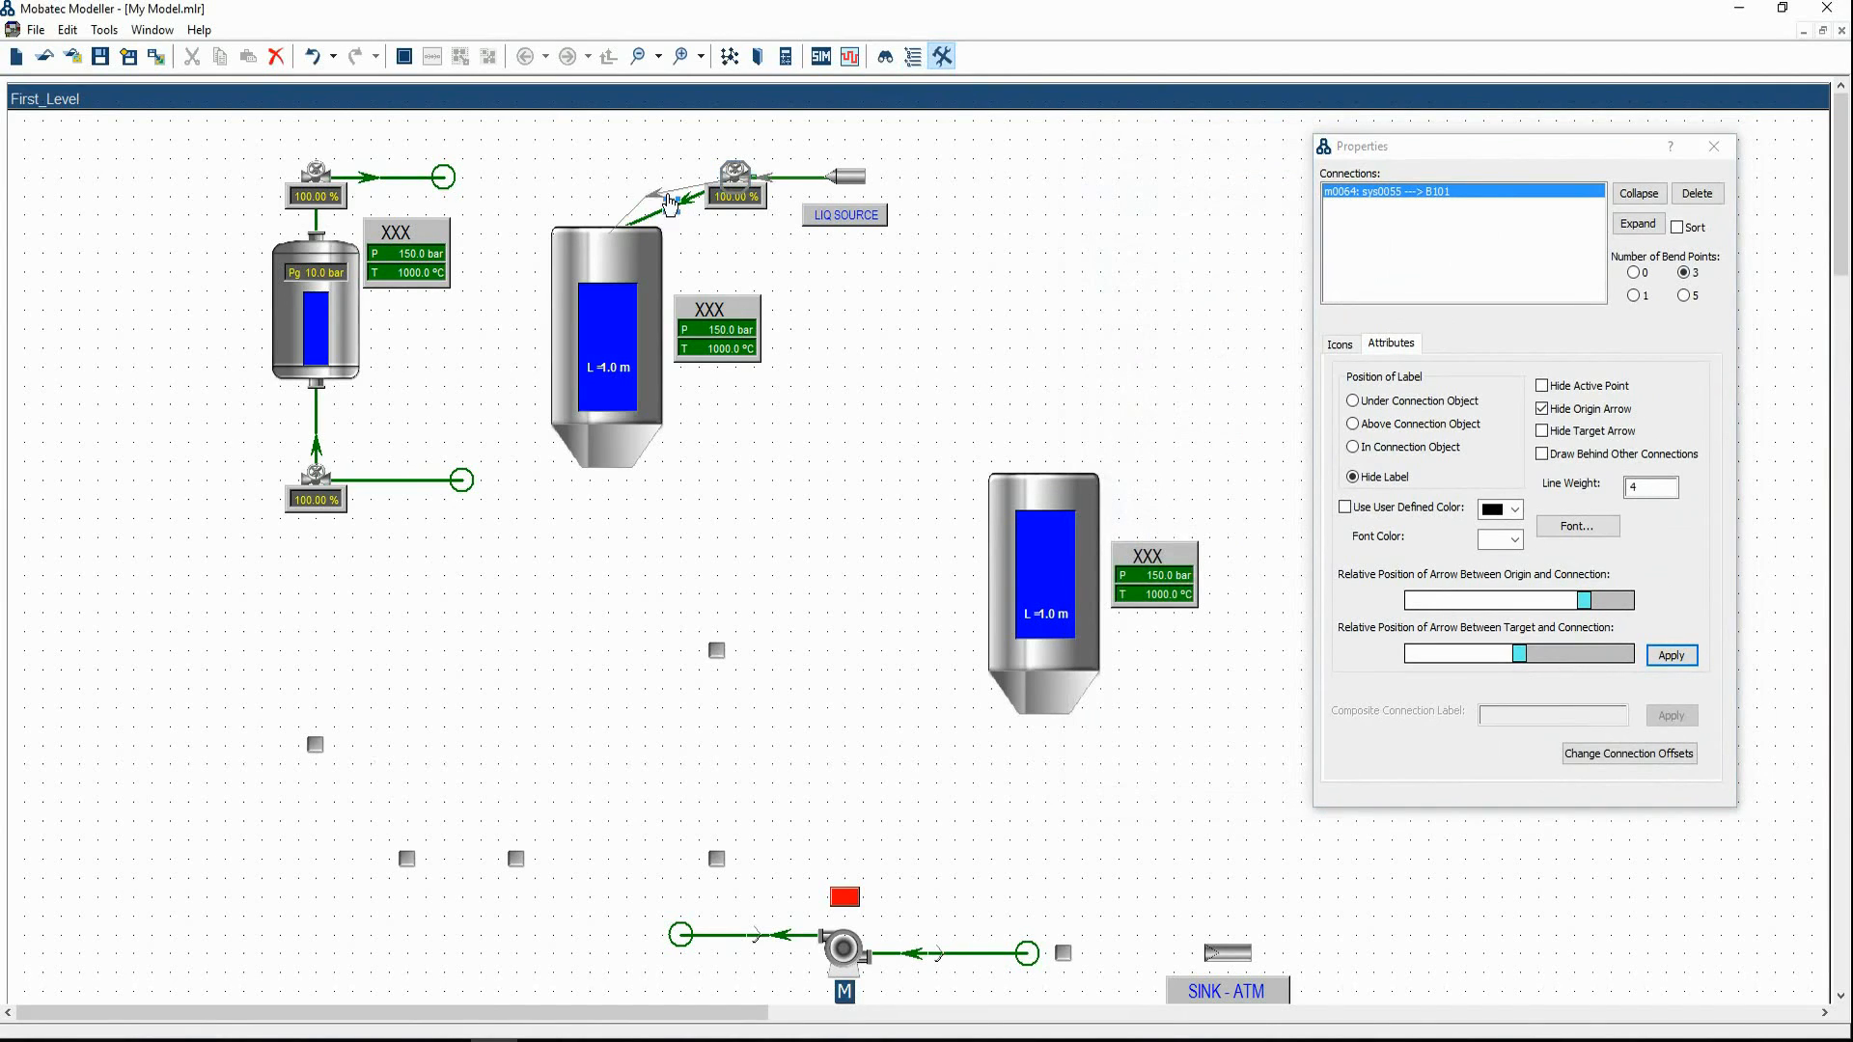
{"action": "left_click", "coordinate": [629, 184]}
{"action": "left_click", "coordinate": [652, 201]}
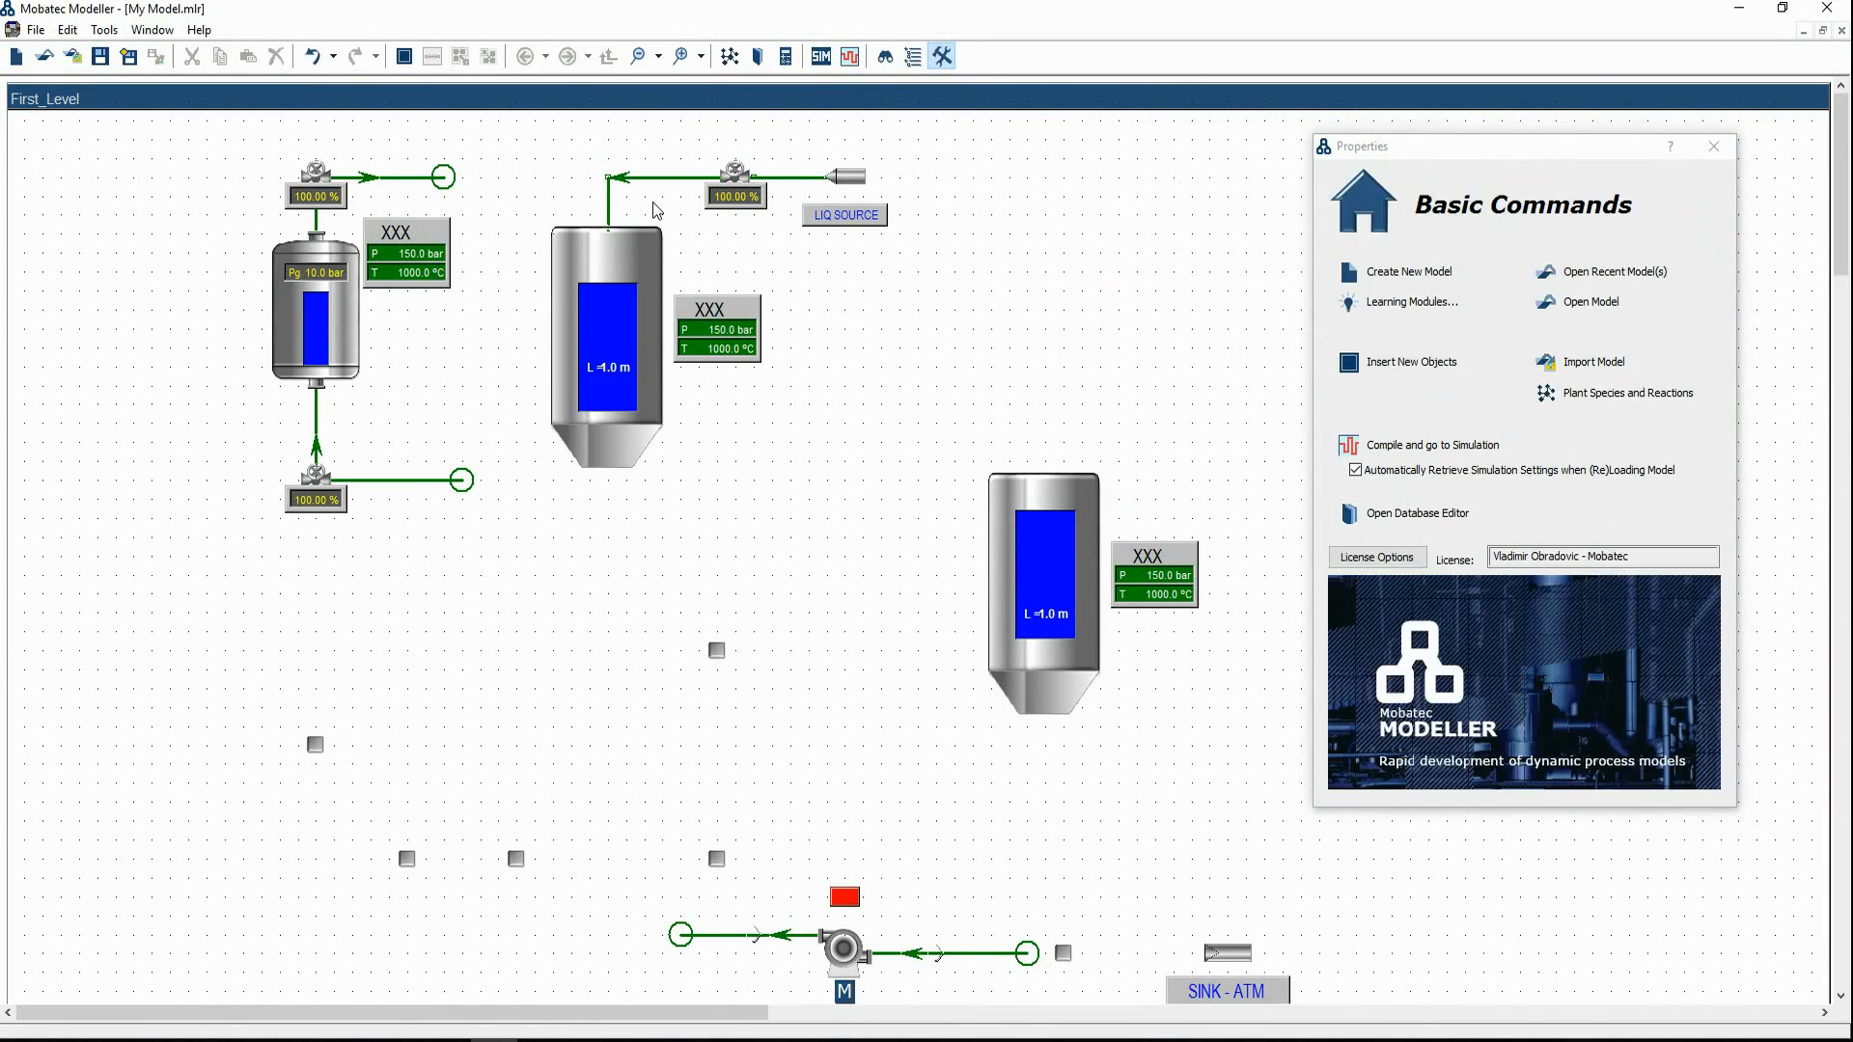
Reconnect the target of the closed vessel's outlet valve line to the first open vessel
{"action": "left_click", "coordinate": [337, 179]}
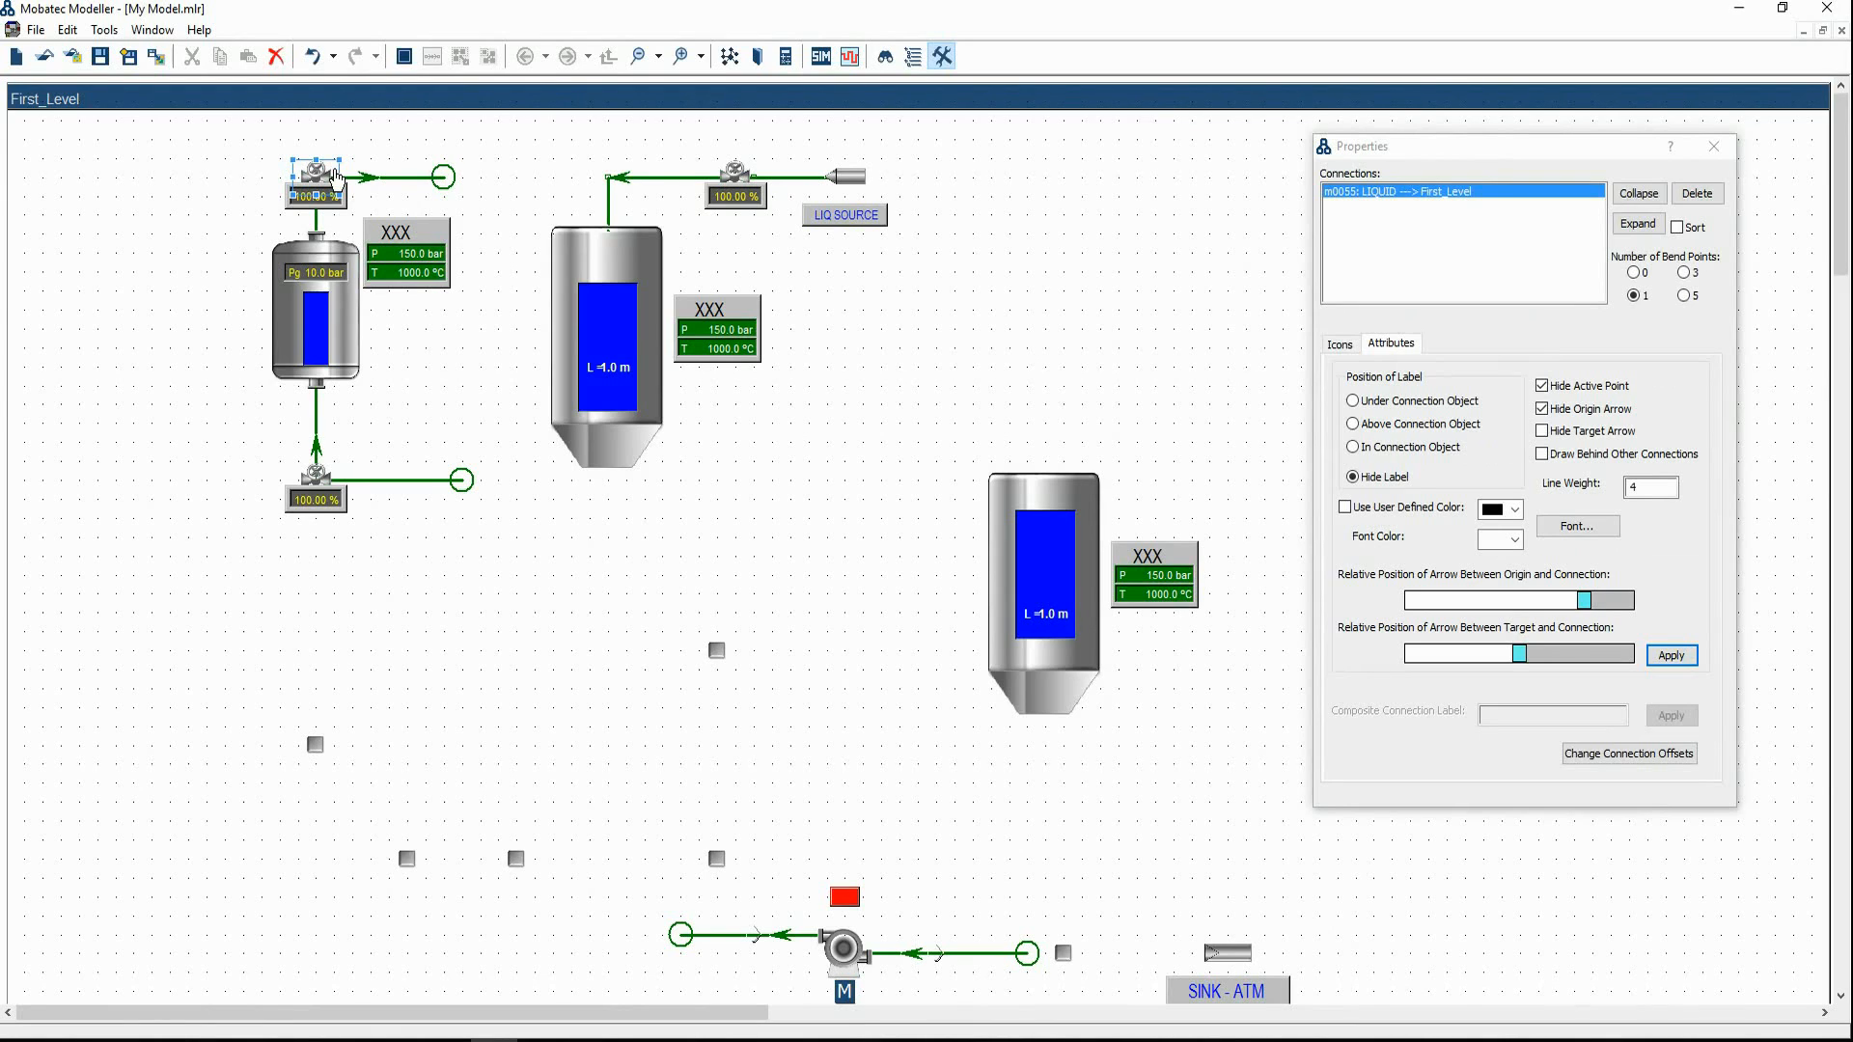
{"action": "right_click", "coordinate": [324, 167]}
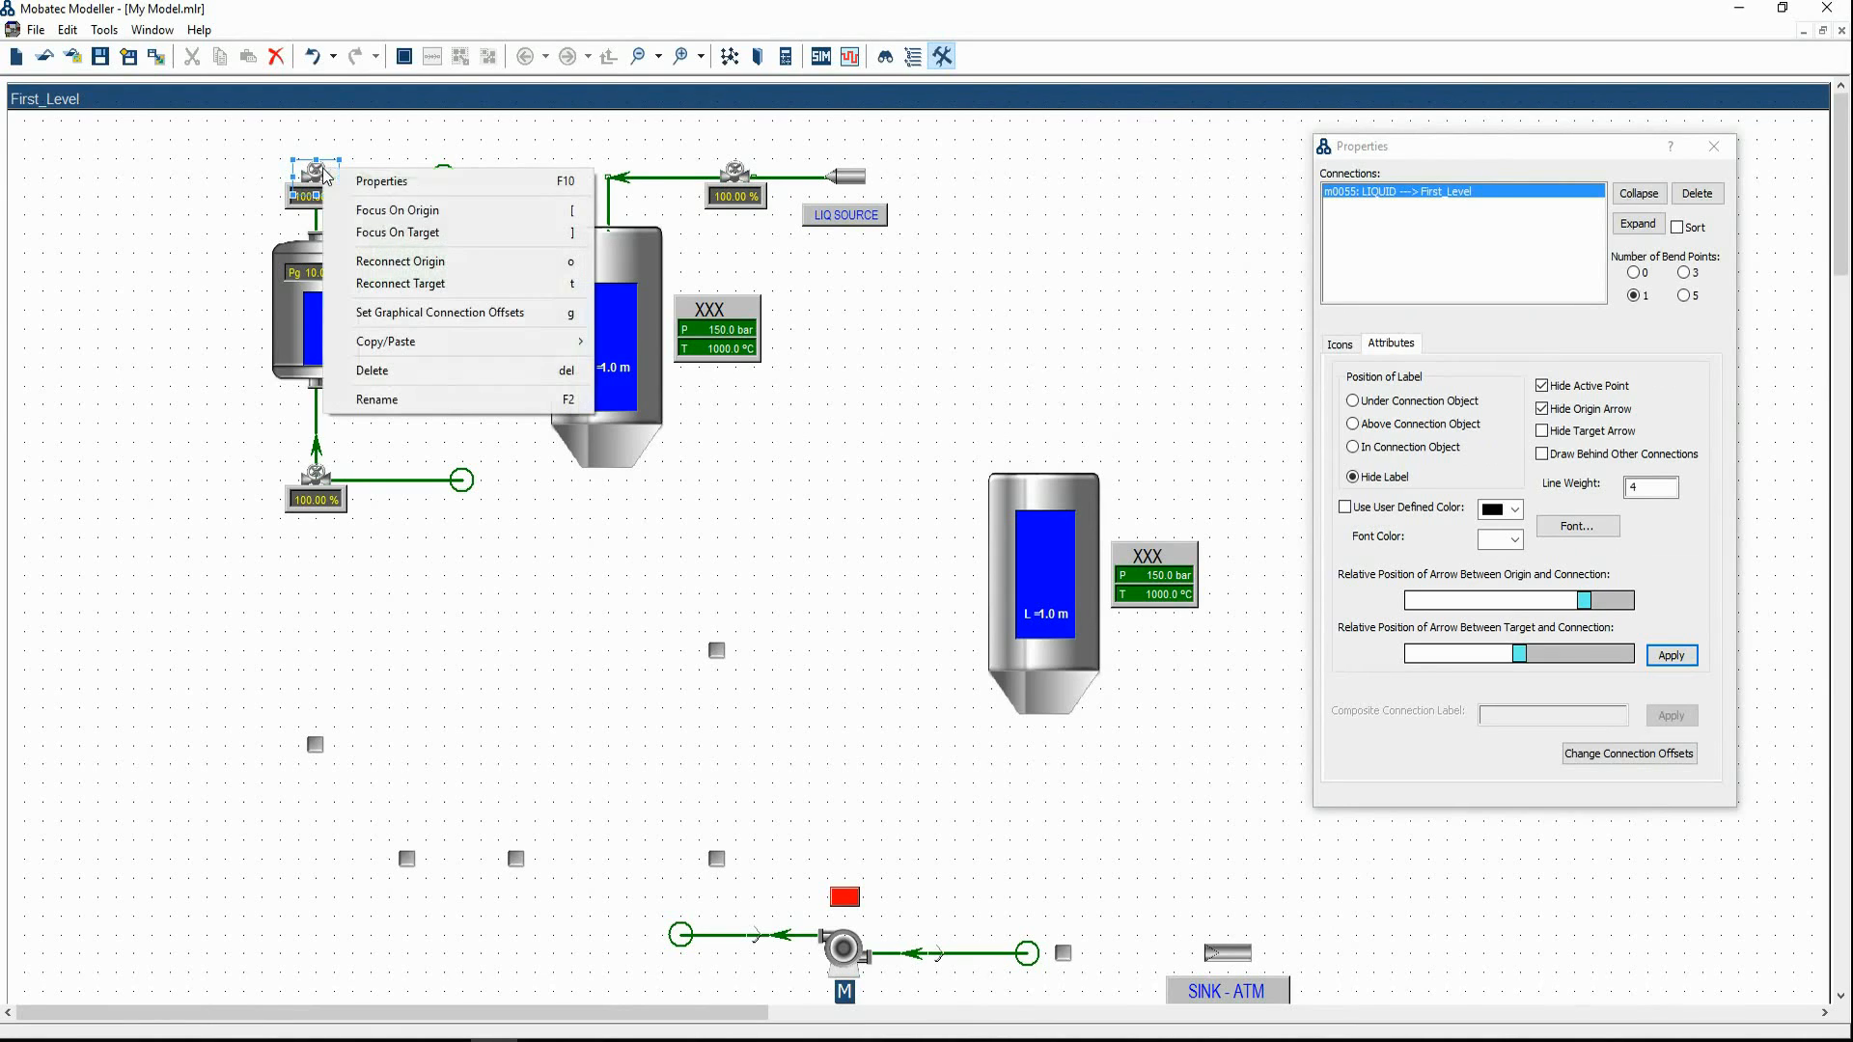
{"action": "left_click", "coordinate": [412, 286]}
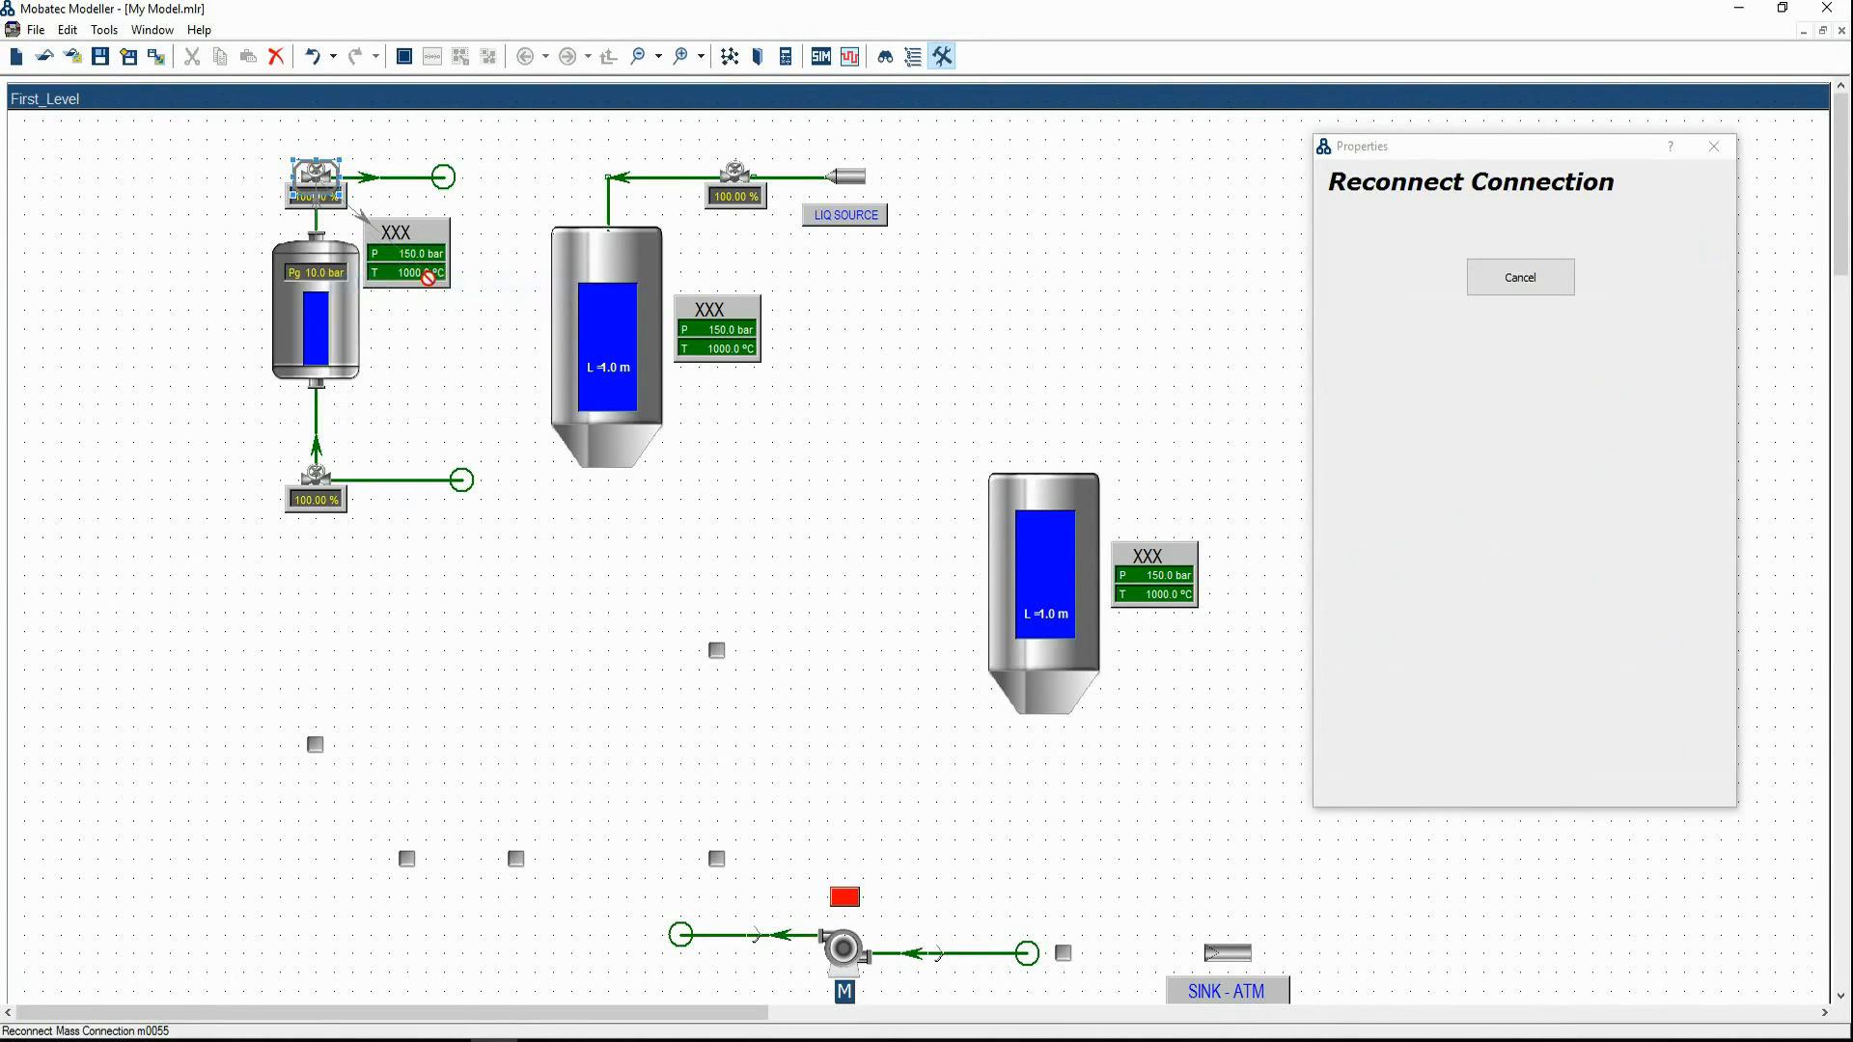
{"action": "left_click", "coordinate": [623, 260]}
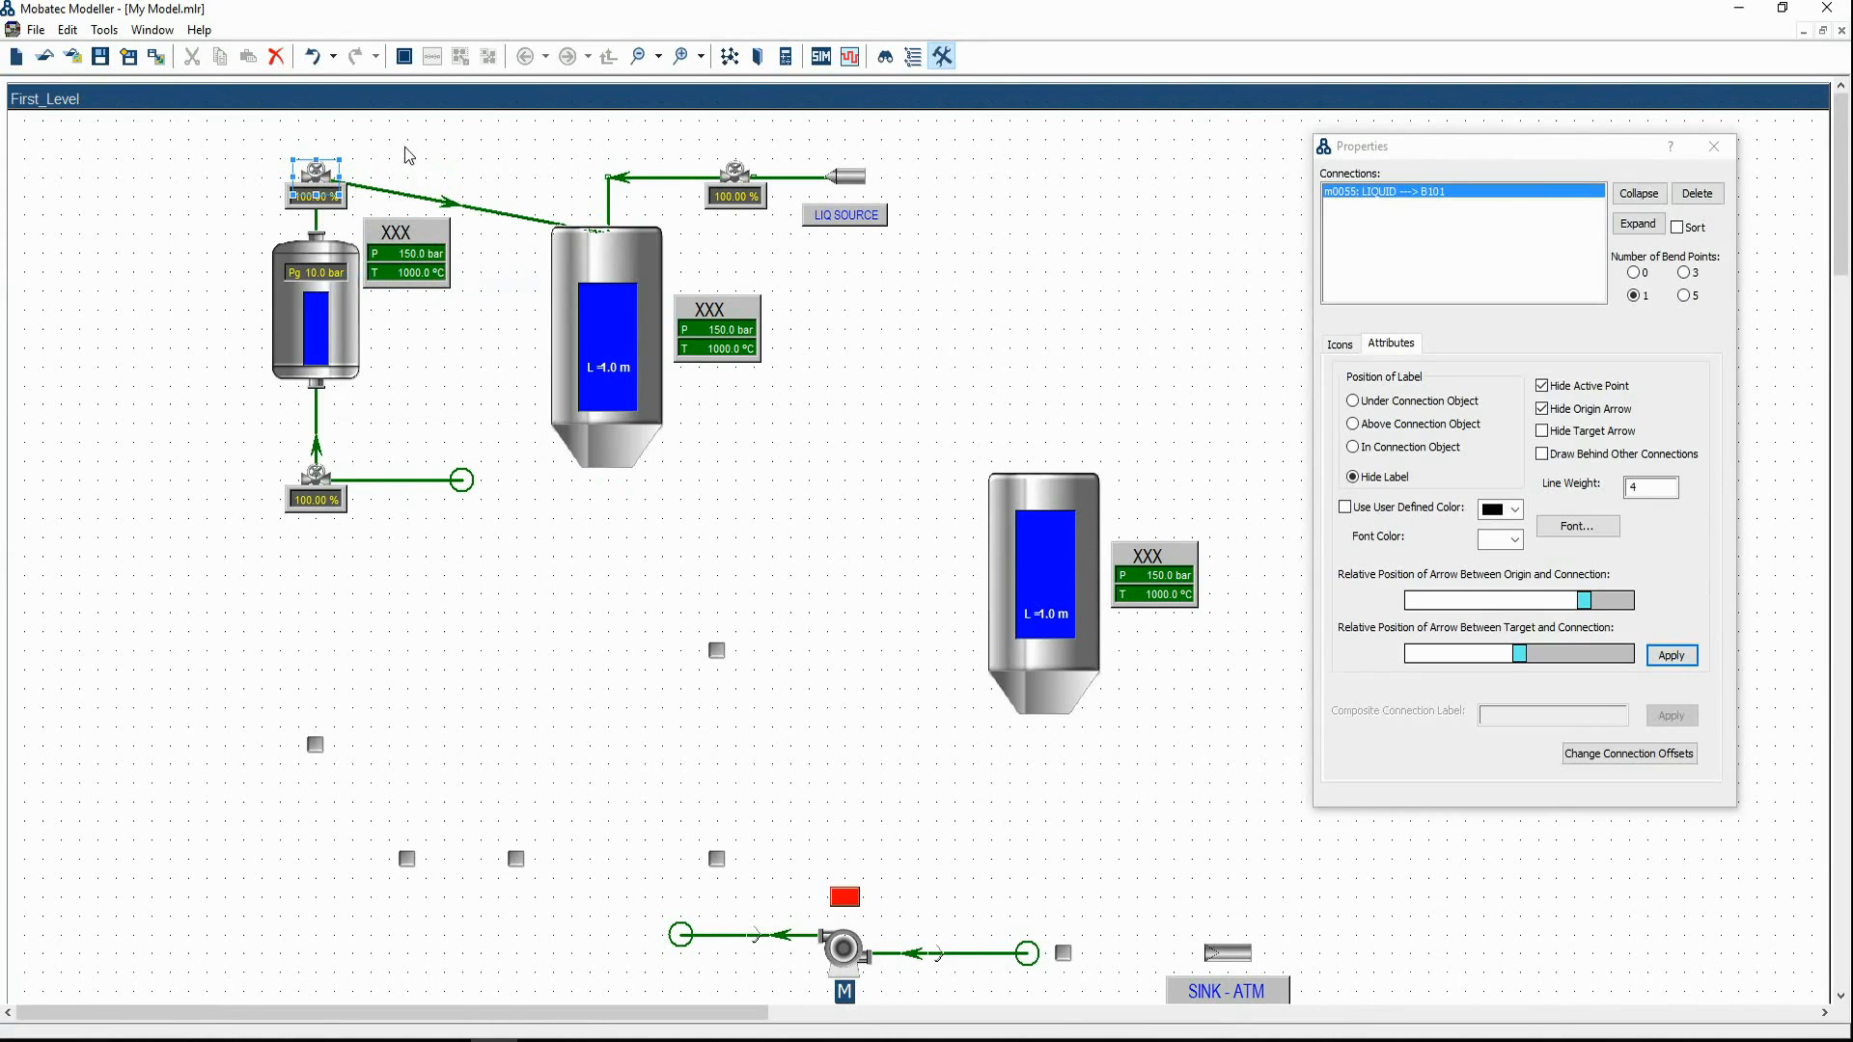
Move the closed vessel's outlet line bend above the first open vessel so it runs level with the liquid source line
{"action": "left_click", "coordinate": [403, 154]}
{"action": "left_click", "coordinate": [337, 178]}
{"action": "left_click_drag", "start_coordinate": [463, 205], "coordinate": [599, 178]}
{"action": "left_click", "coordinate": [513, 194]}
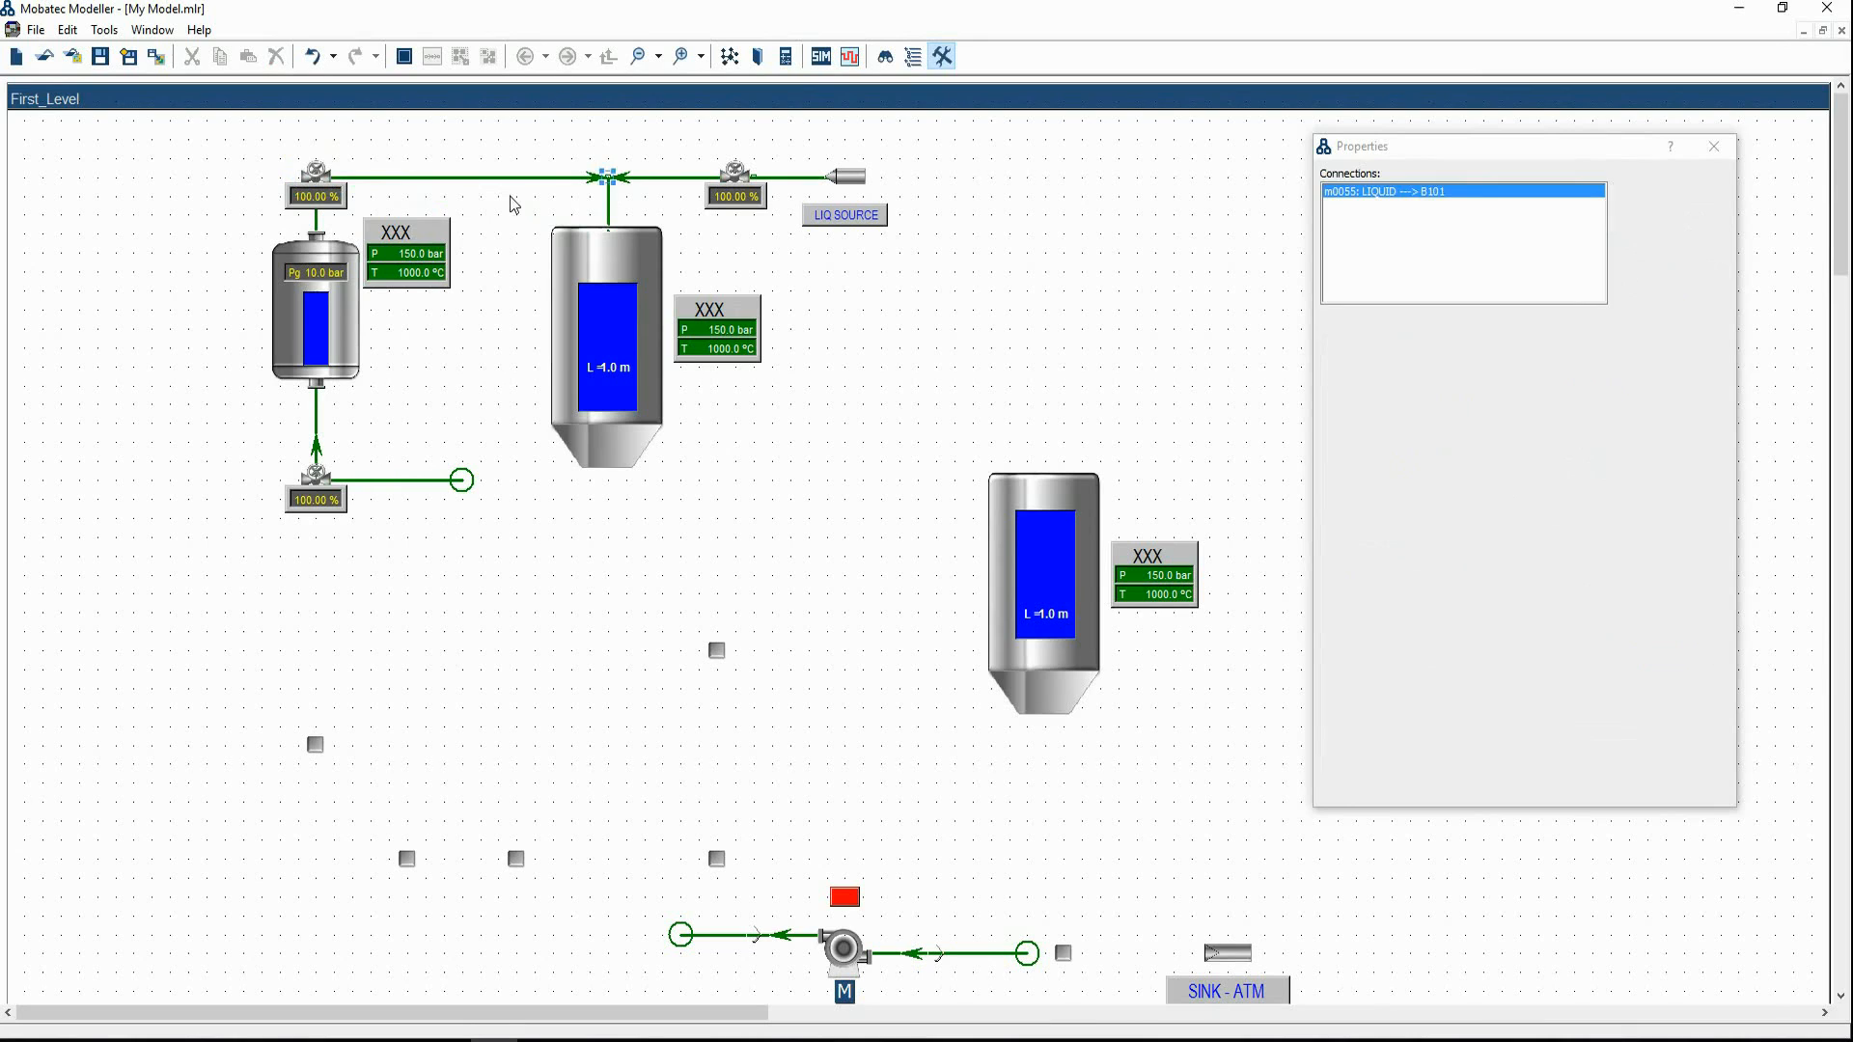
Shift the closed vessel's outlet valve toward the open vessel and square the line with a corner directly above the closed vessel
{"action": "left_click", "coordinate": [314, 174]}
{"action": "left_click_drag", "start_coordinate": [315, 173], "coordinate": [445, 180]}
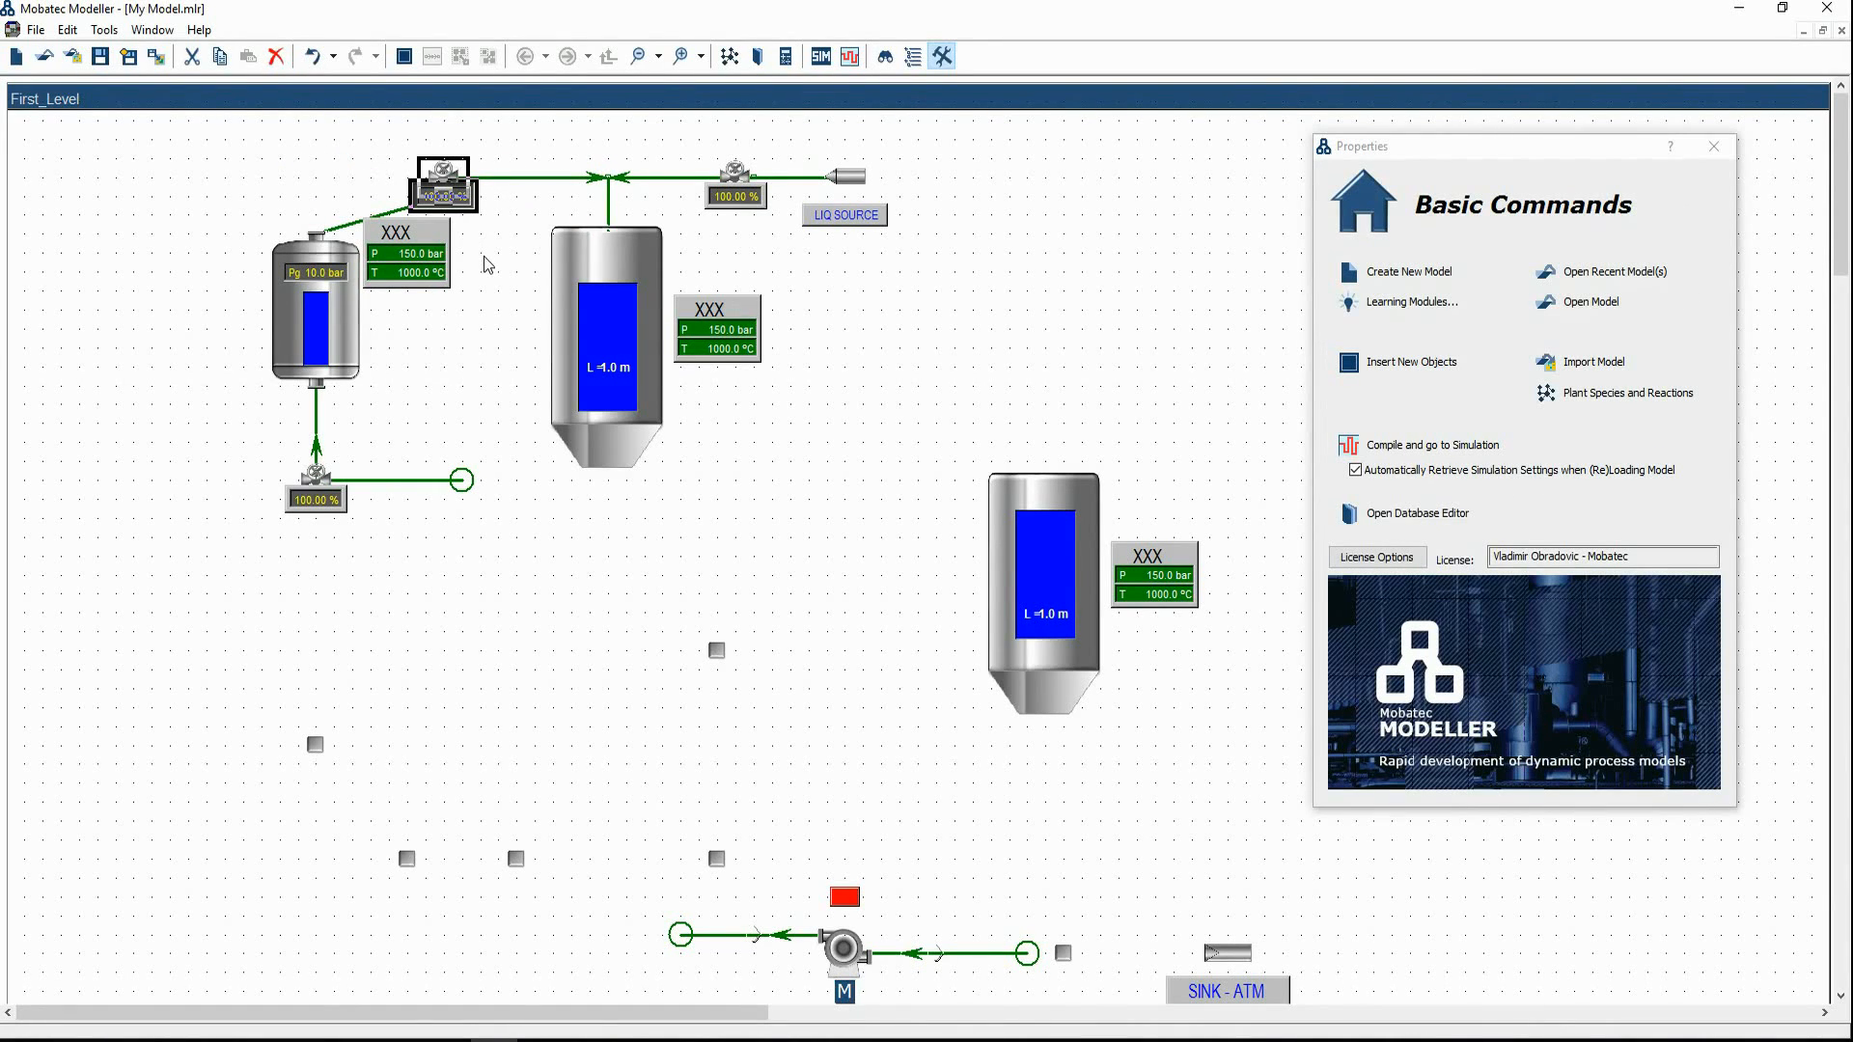
{"action": "left_click", "coordinate": [488, 263]}
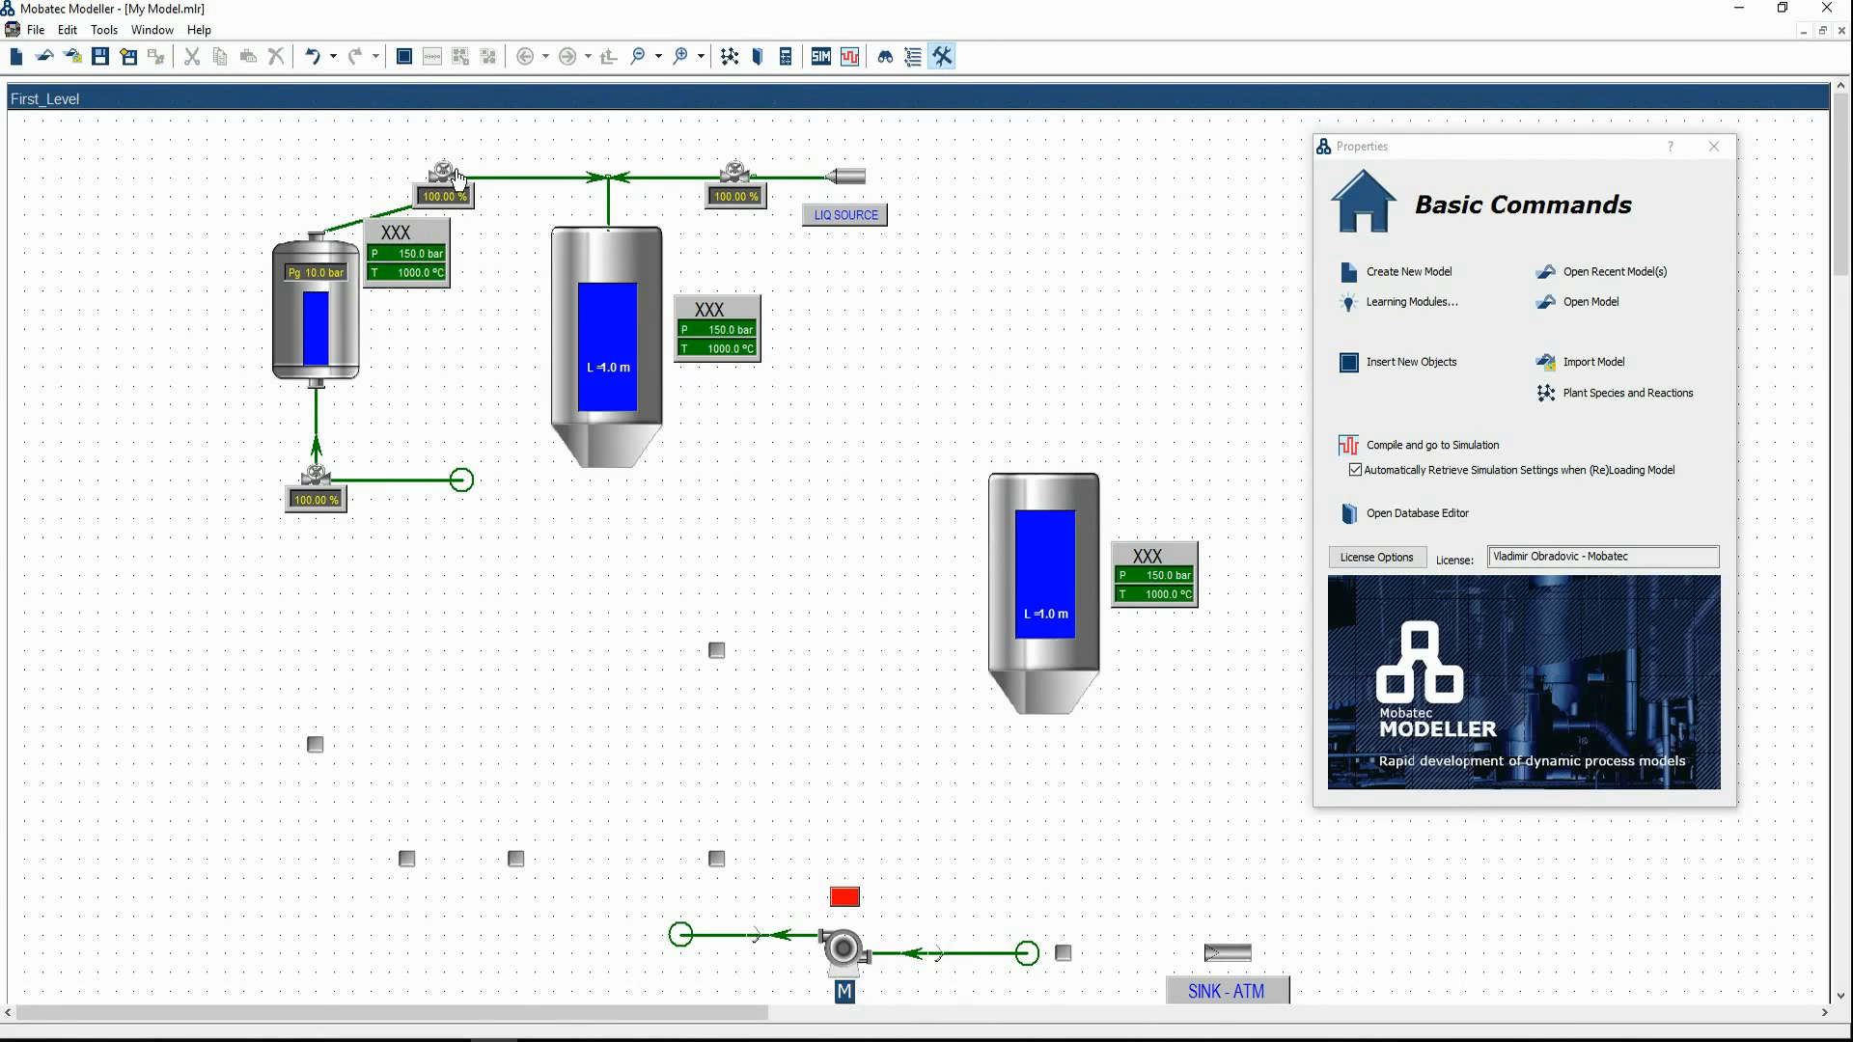
{"action": "left_click_drag", "start_coordinate": [461, 203], "coordinate": [316, 176]}
{"action": "left_click", "coordinate": [485, 247]}
{"action": "left_click_drag", "start_coordinate": [486, 247], "coordinate": [448, 209]}
{"action": "left_click", "coordinate": [502, 277]}
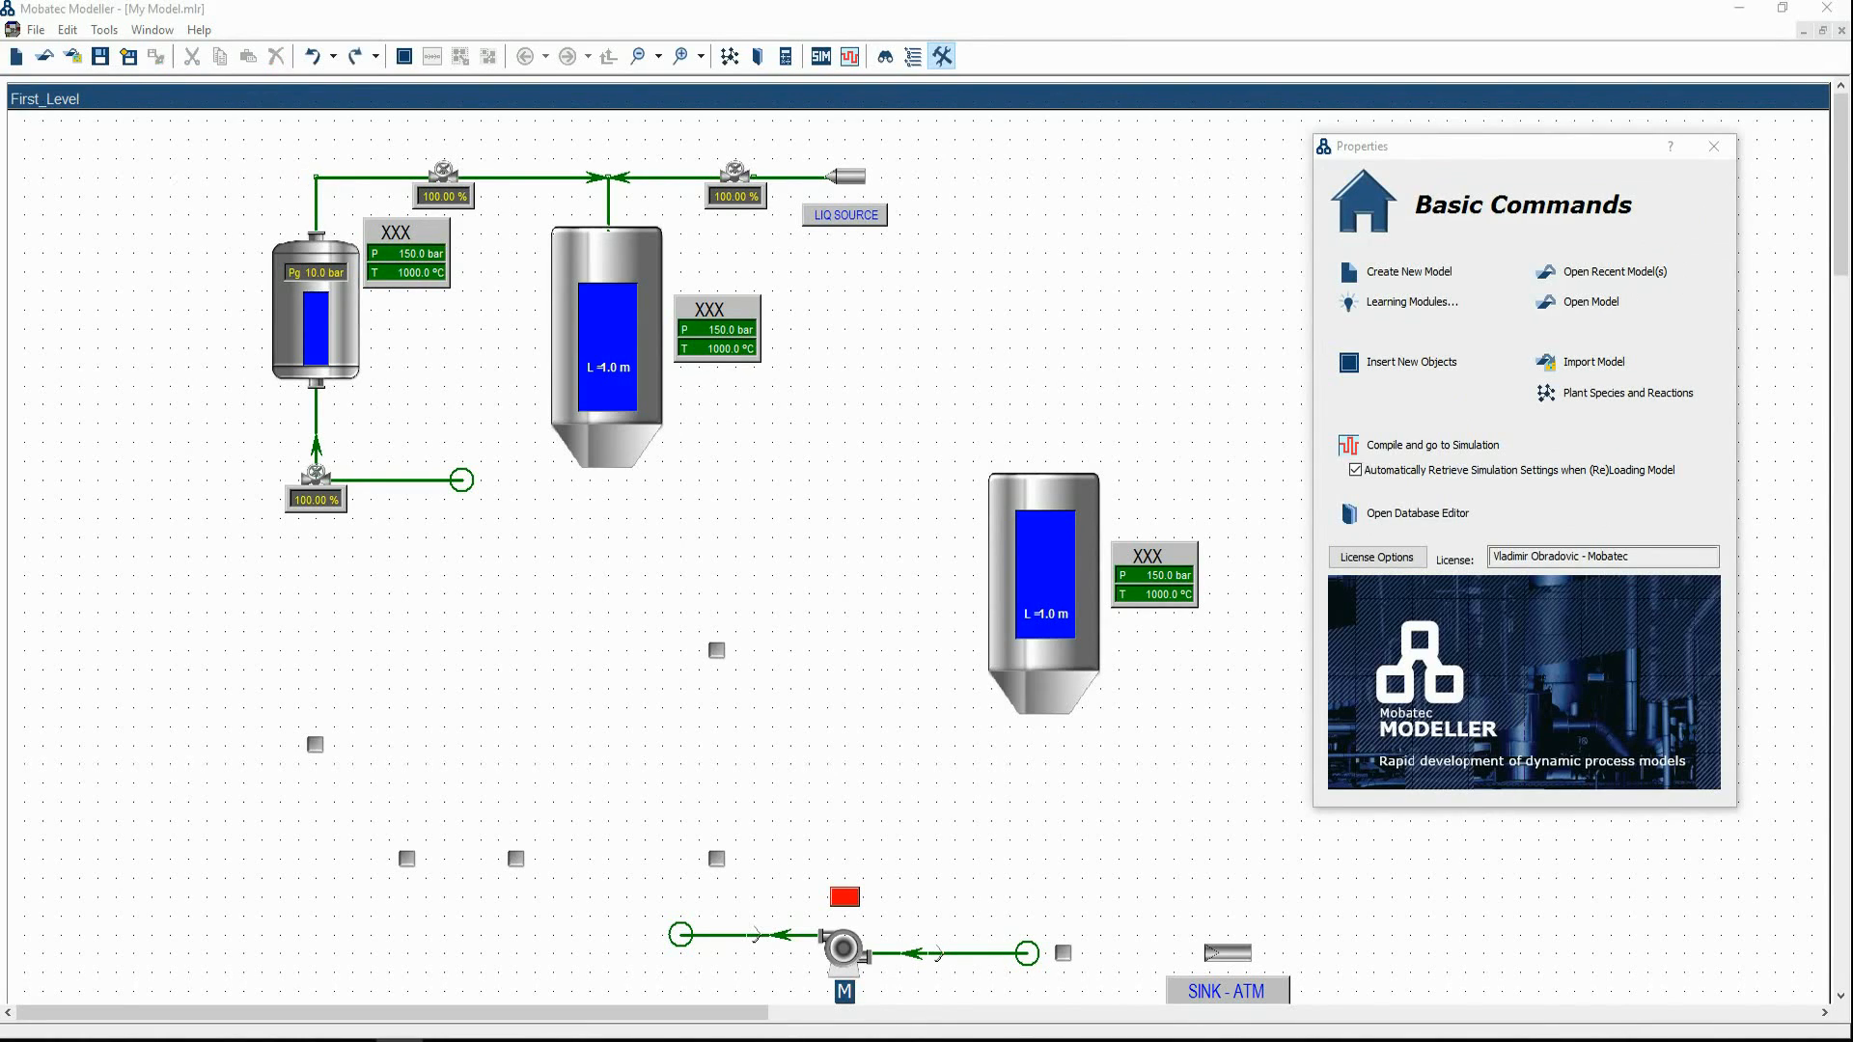
Set graphical connection offsets on the first open vessel's top: outlet valve line left of centre, liquid source line right of centre
{"action": "left_click", "coordinate": [464, 183]}
{"action": "right_click", "coordinate": [446, 175]}
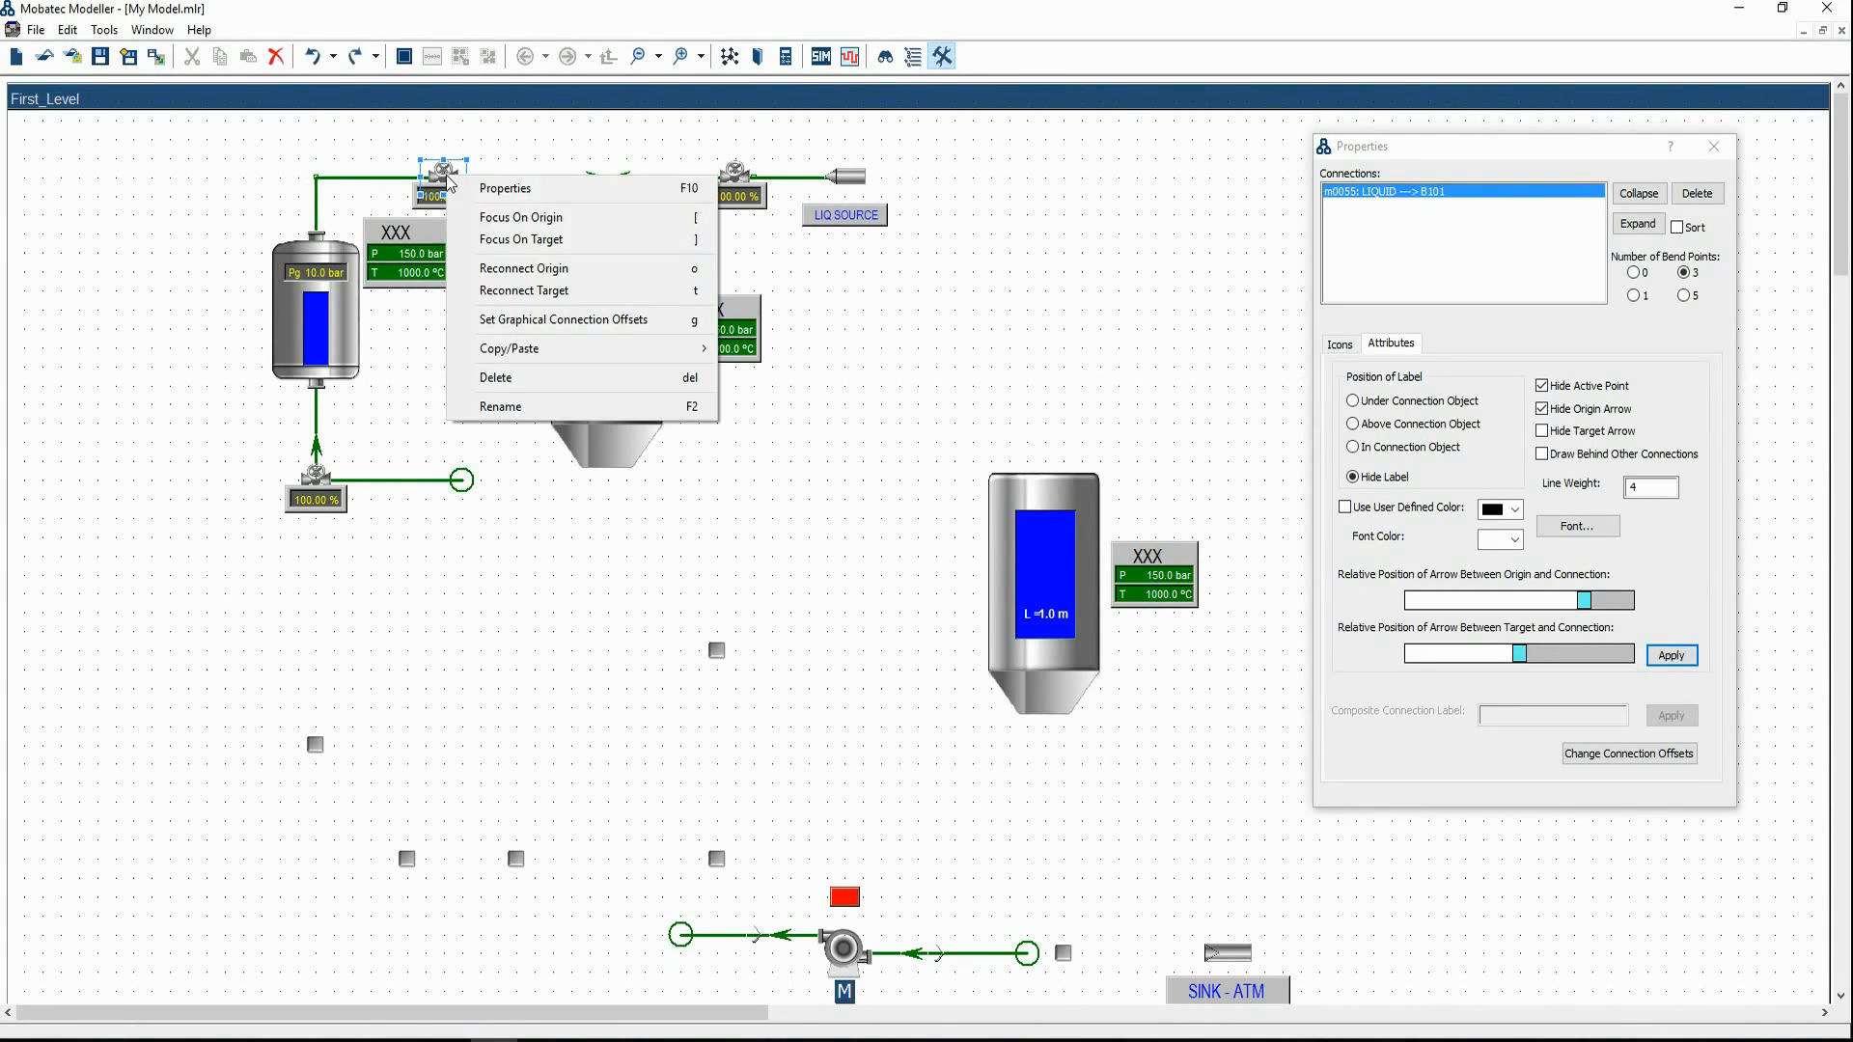
{"action": "left_click", "coordinate": [522, 322]}
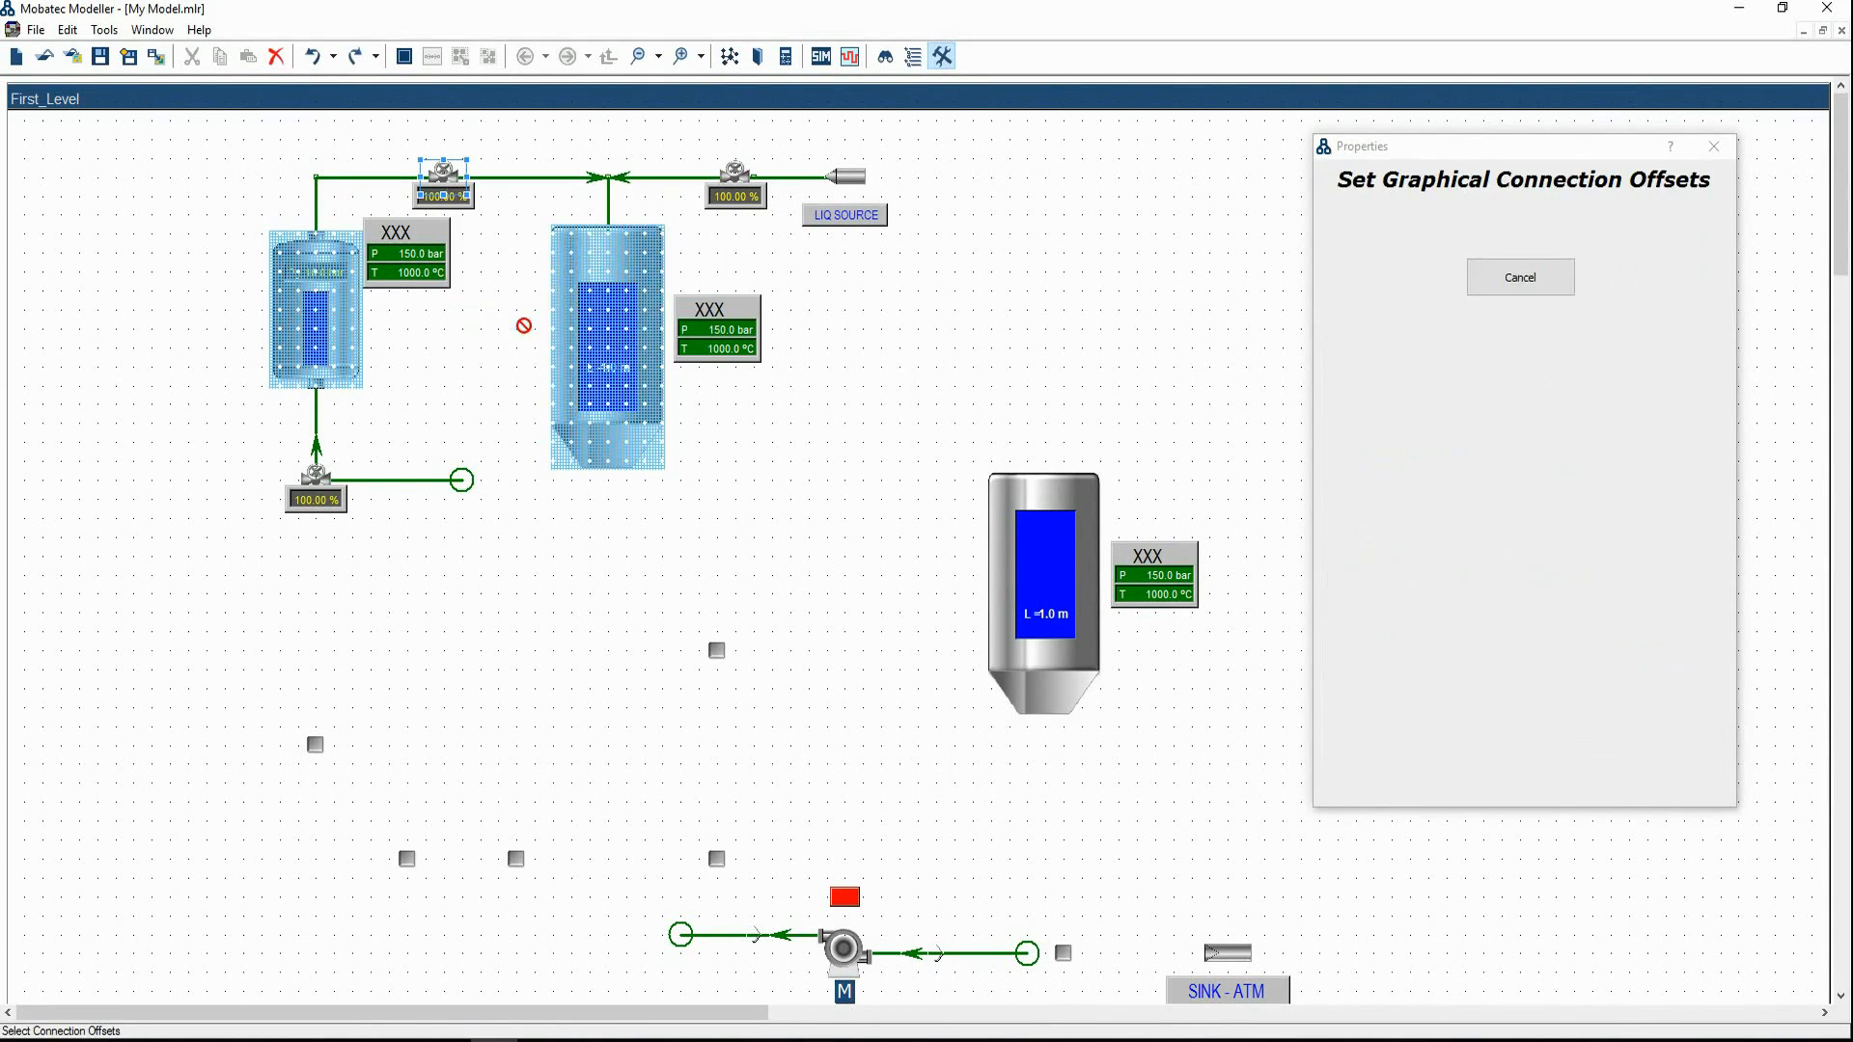
{"action": "left_click", "coordinate": [587, 252]}
{"action": "left_click", "coordinate": [751, 185]}
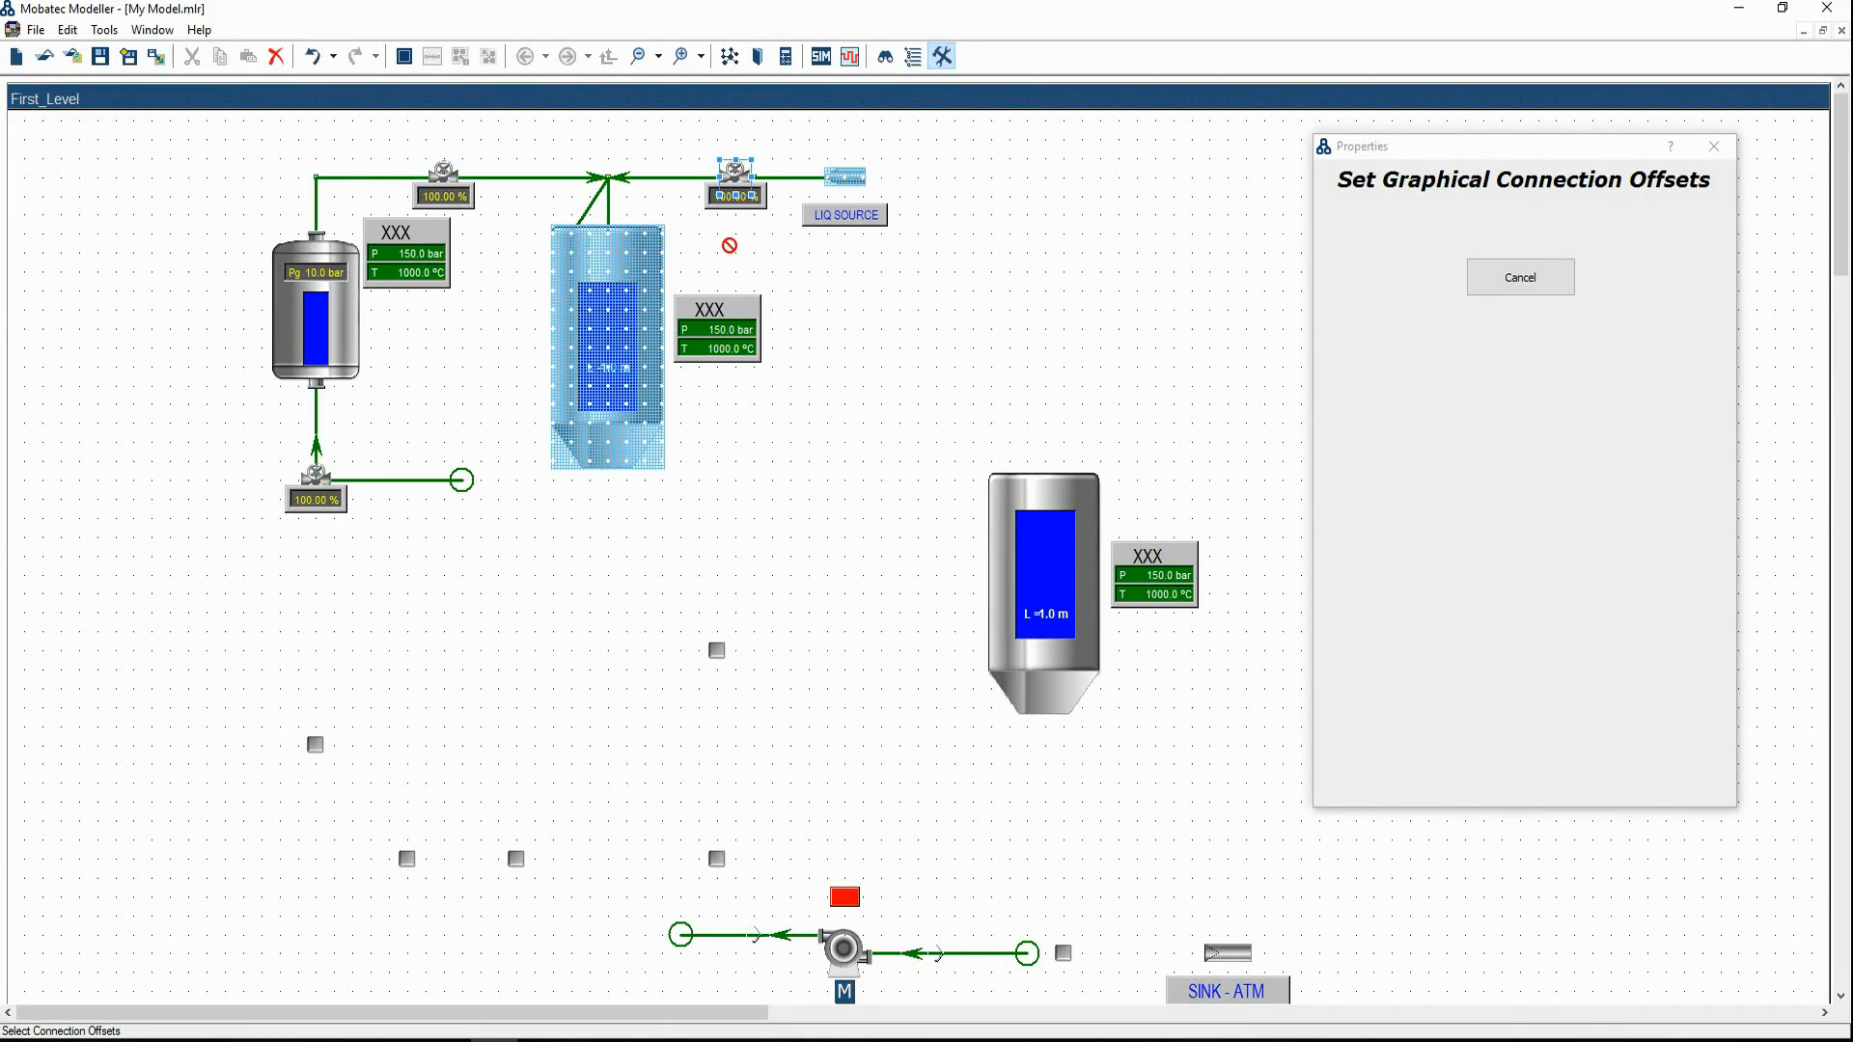
{"action": "left_click", "coordinate": [661, 248]}
{"action": "left_click", "coordinate": [703, 240]}
Separate the two lines' bend points above the first open vessel so each line drops vertically onto its offset position
{"action": "left_click", "coordinate": [606, 180]}
{"action": "left_click_drag", "start_coordinate": [593, 179], "coordinate": [644, 178]}
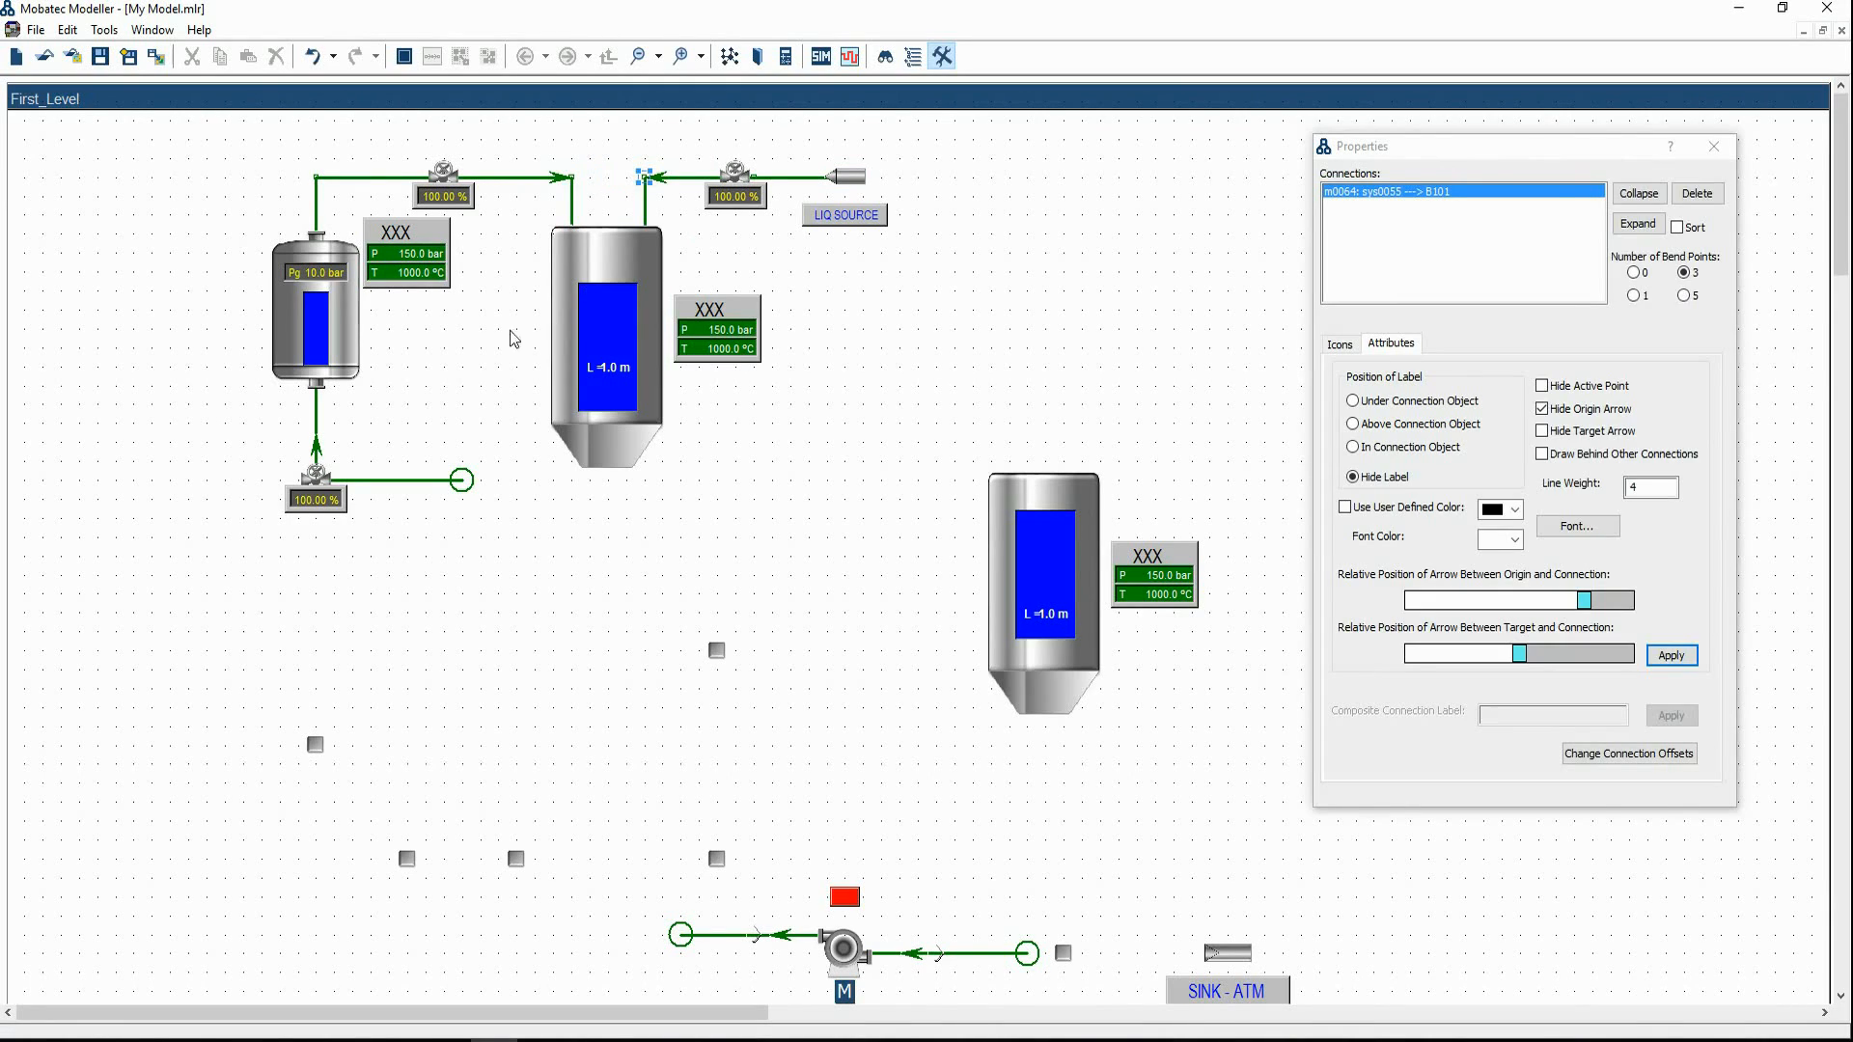
{"action": "left_click", "coordinate": [472, 355]}
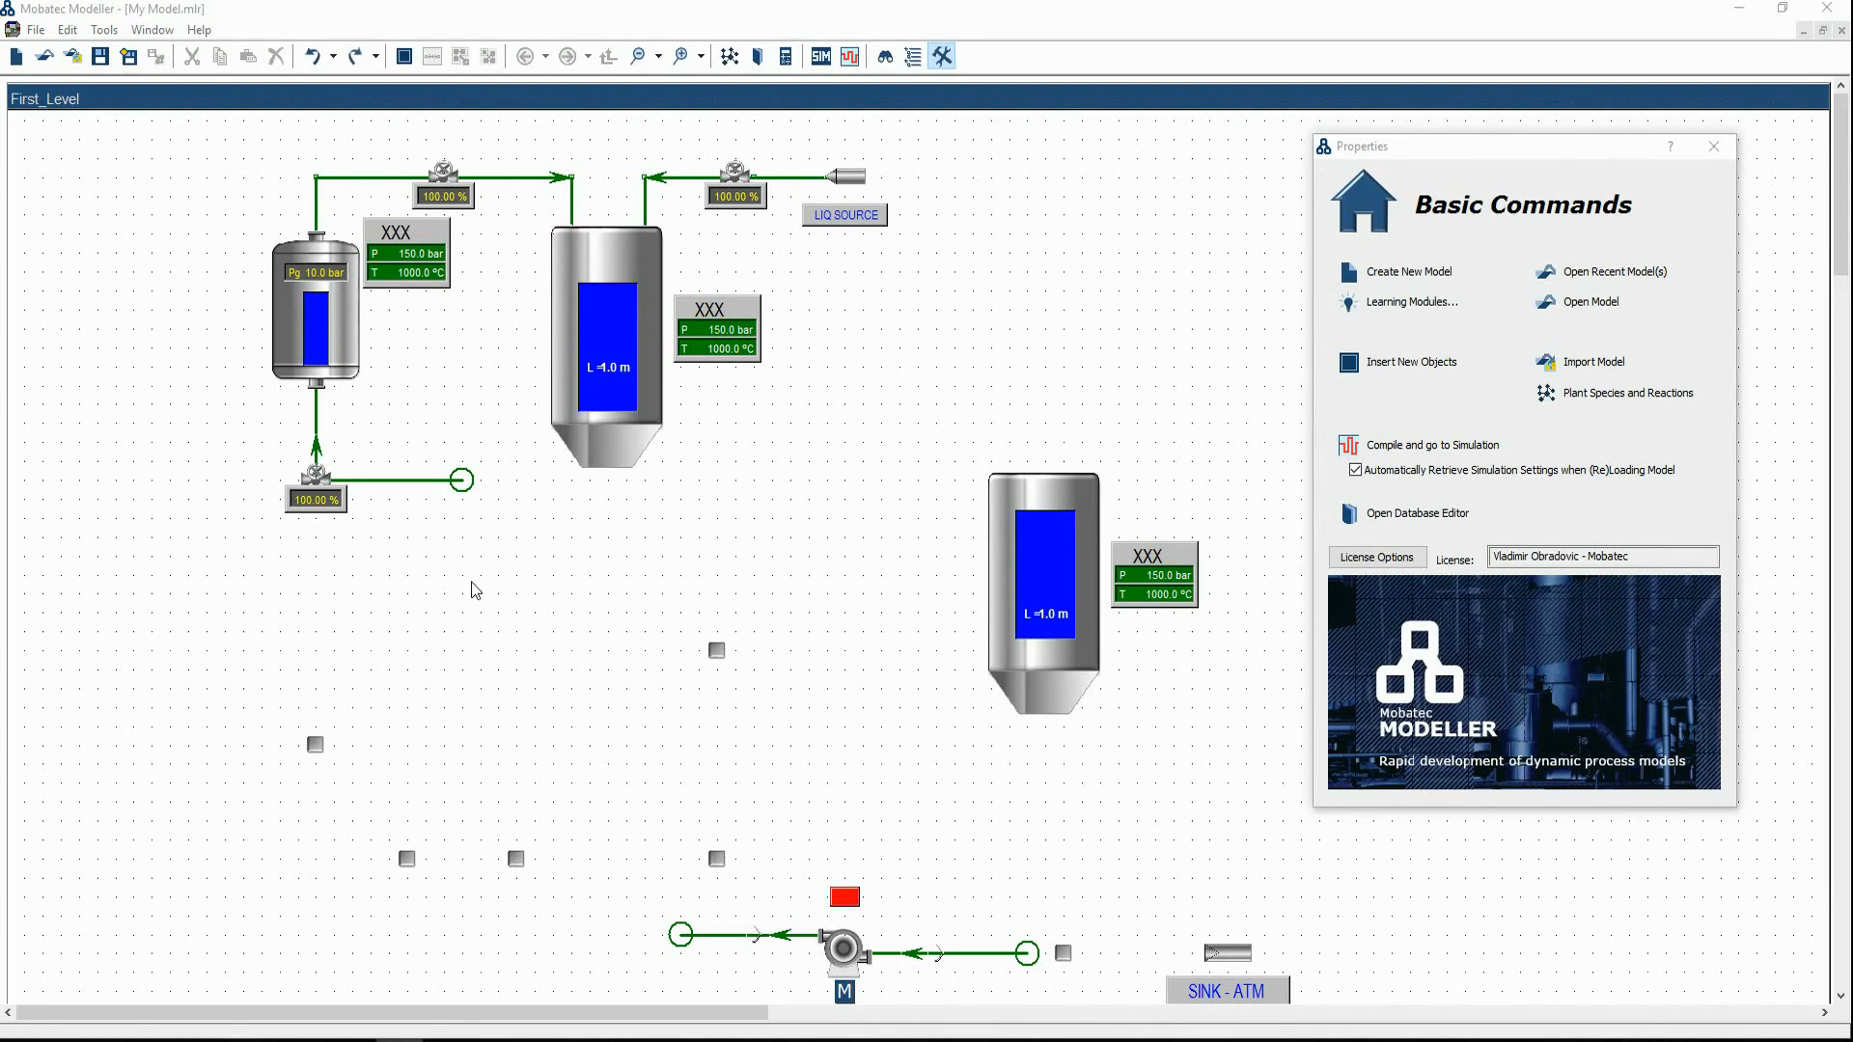
Reconnect the remaining loose ends to pipe junctions: closed vessel's inlet line to the one beneath it, pump outlet and inlet to their nearest ones
{"action": "left_click", "coordinate": [467, 483]}
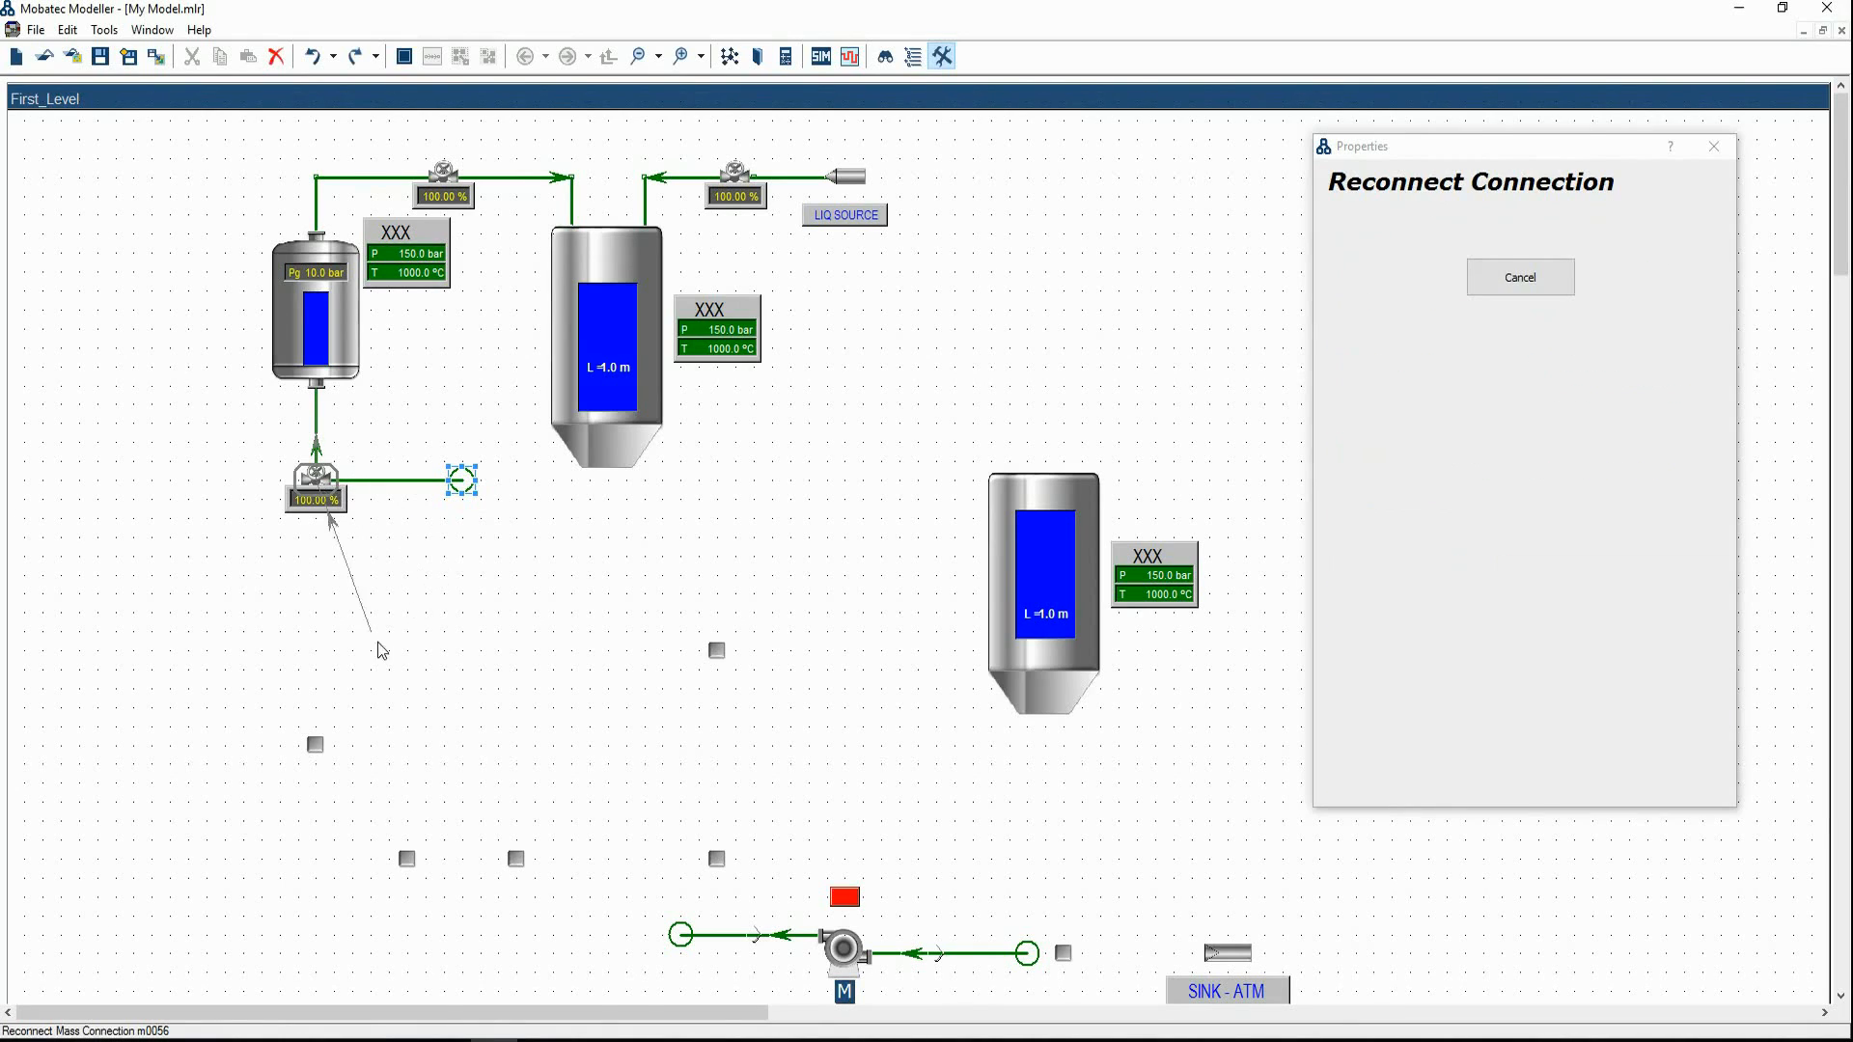
{"action": "left_click", "coordinate": [316, 744]}
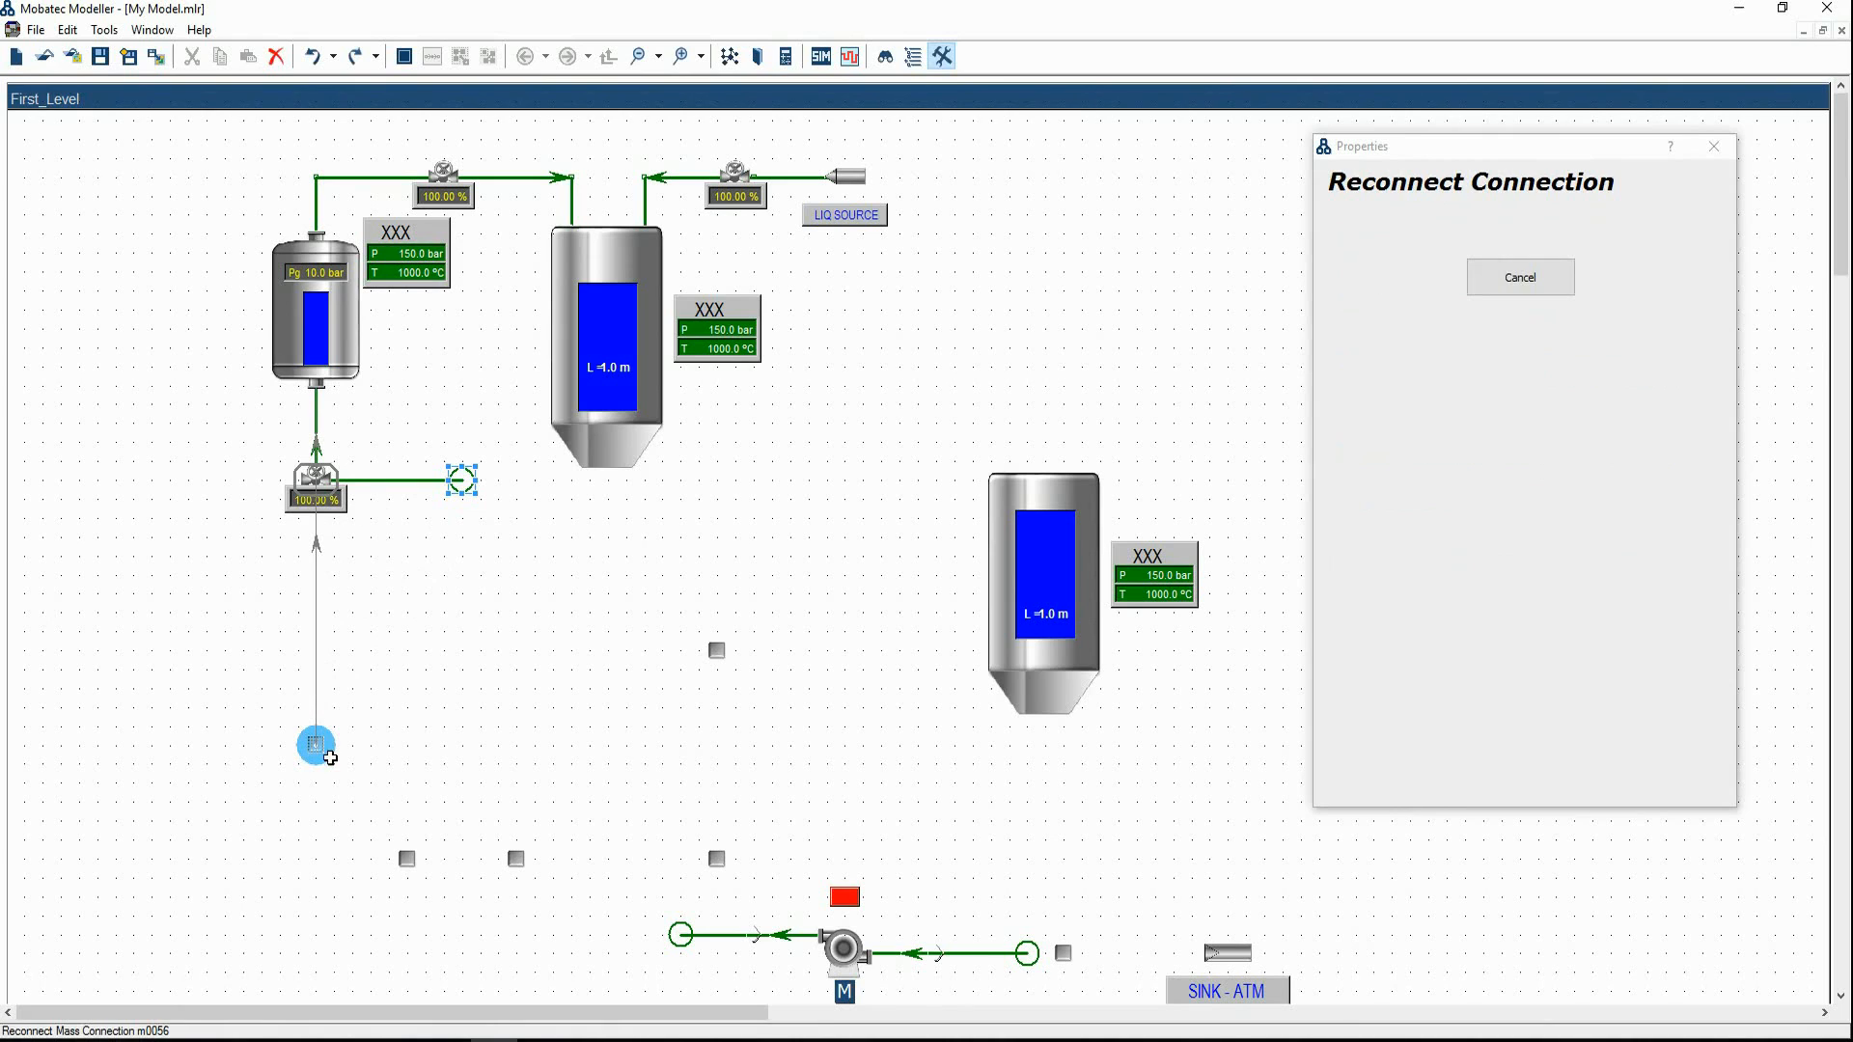
{"action": "left_click", "coordinate": [676, 936]}
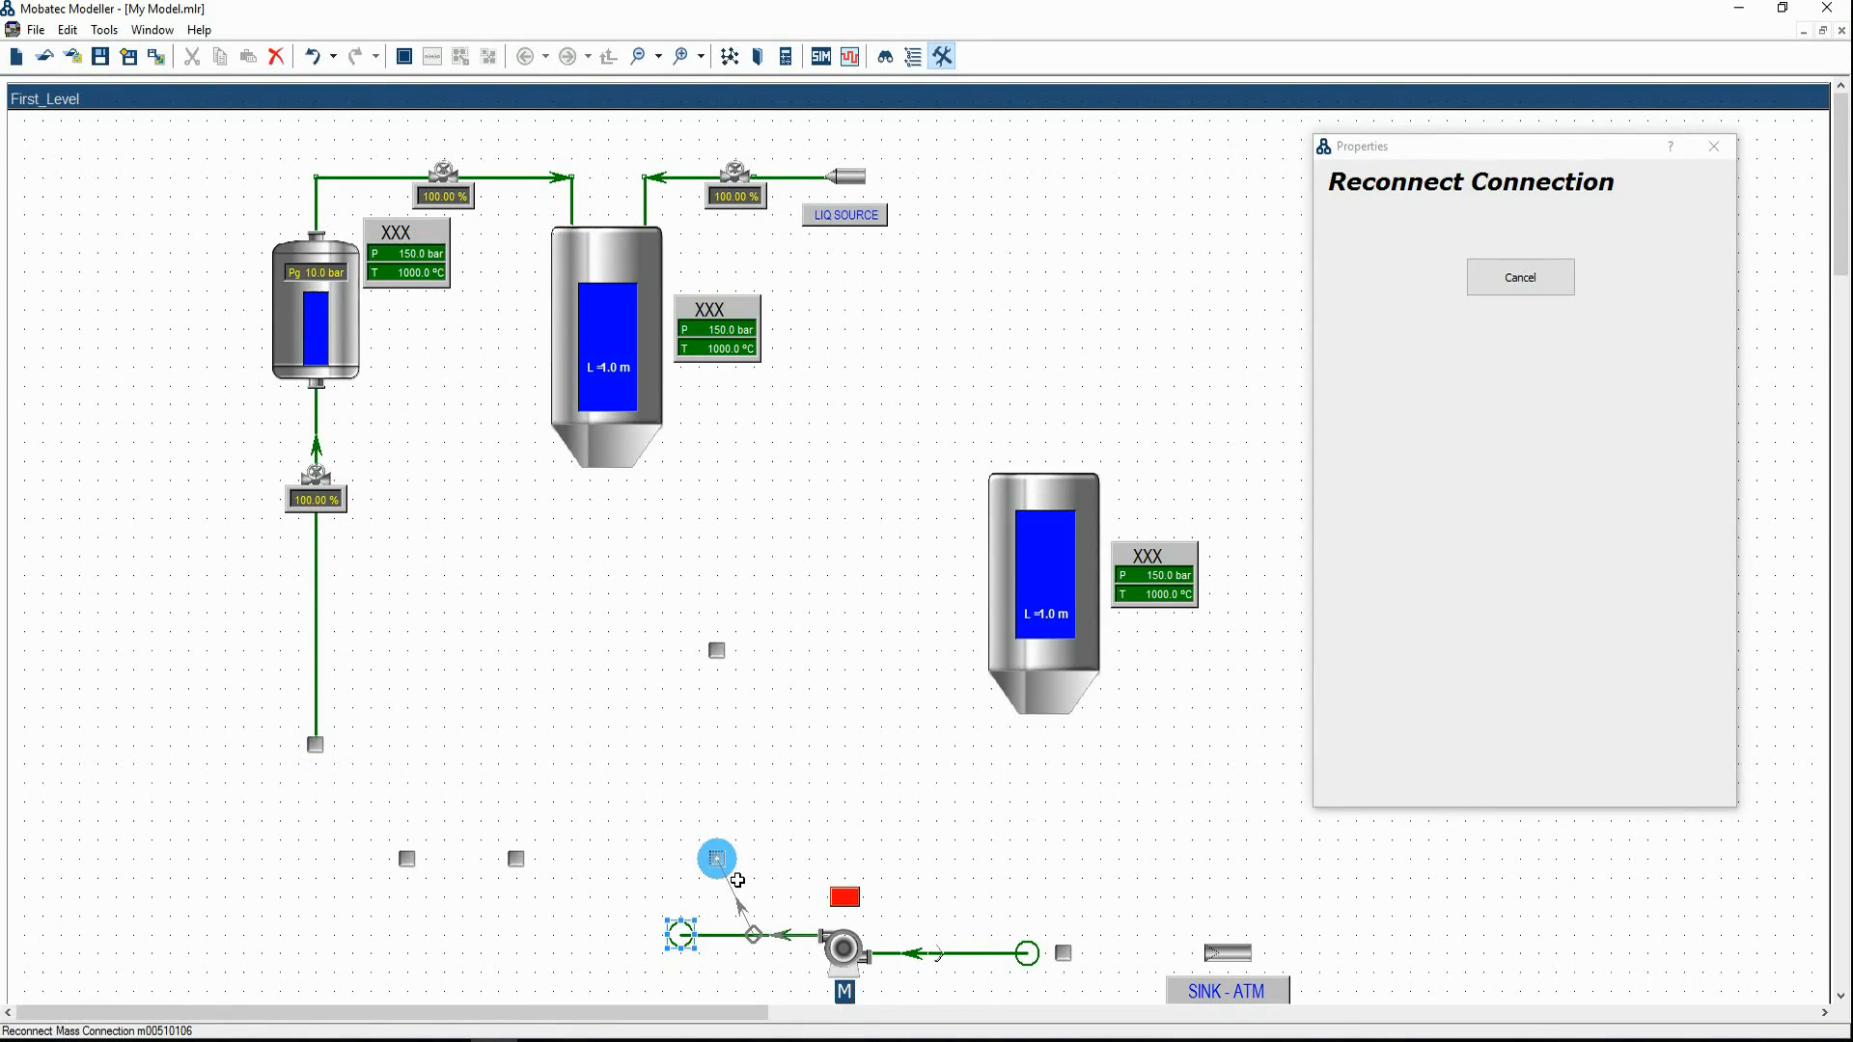
{"action": "left_click", "coordinate": [717, 858]}
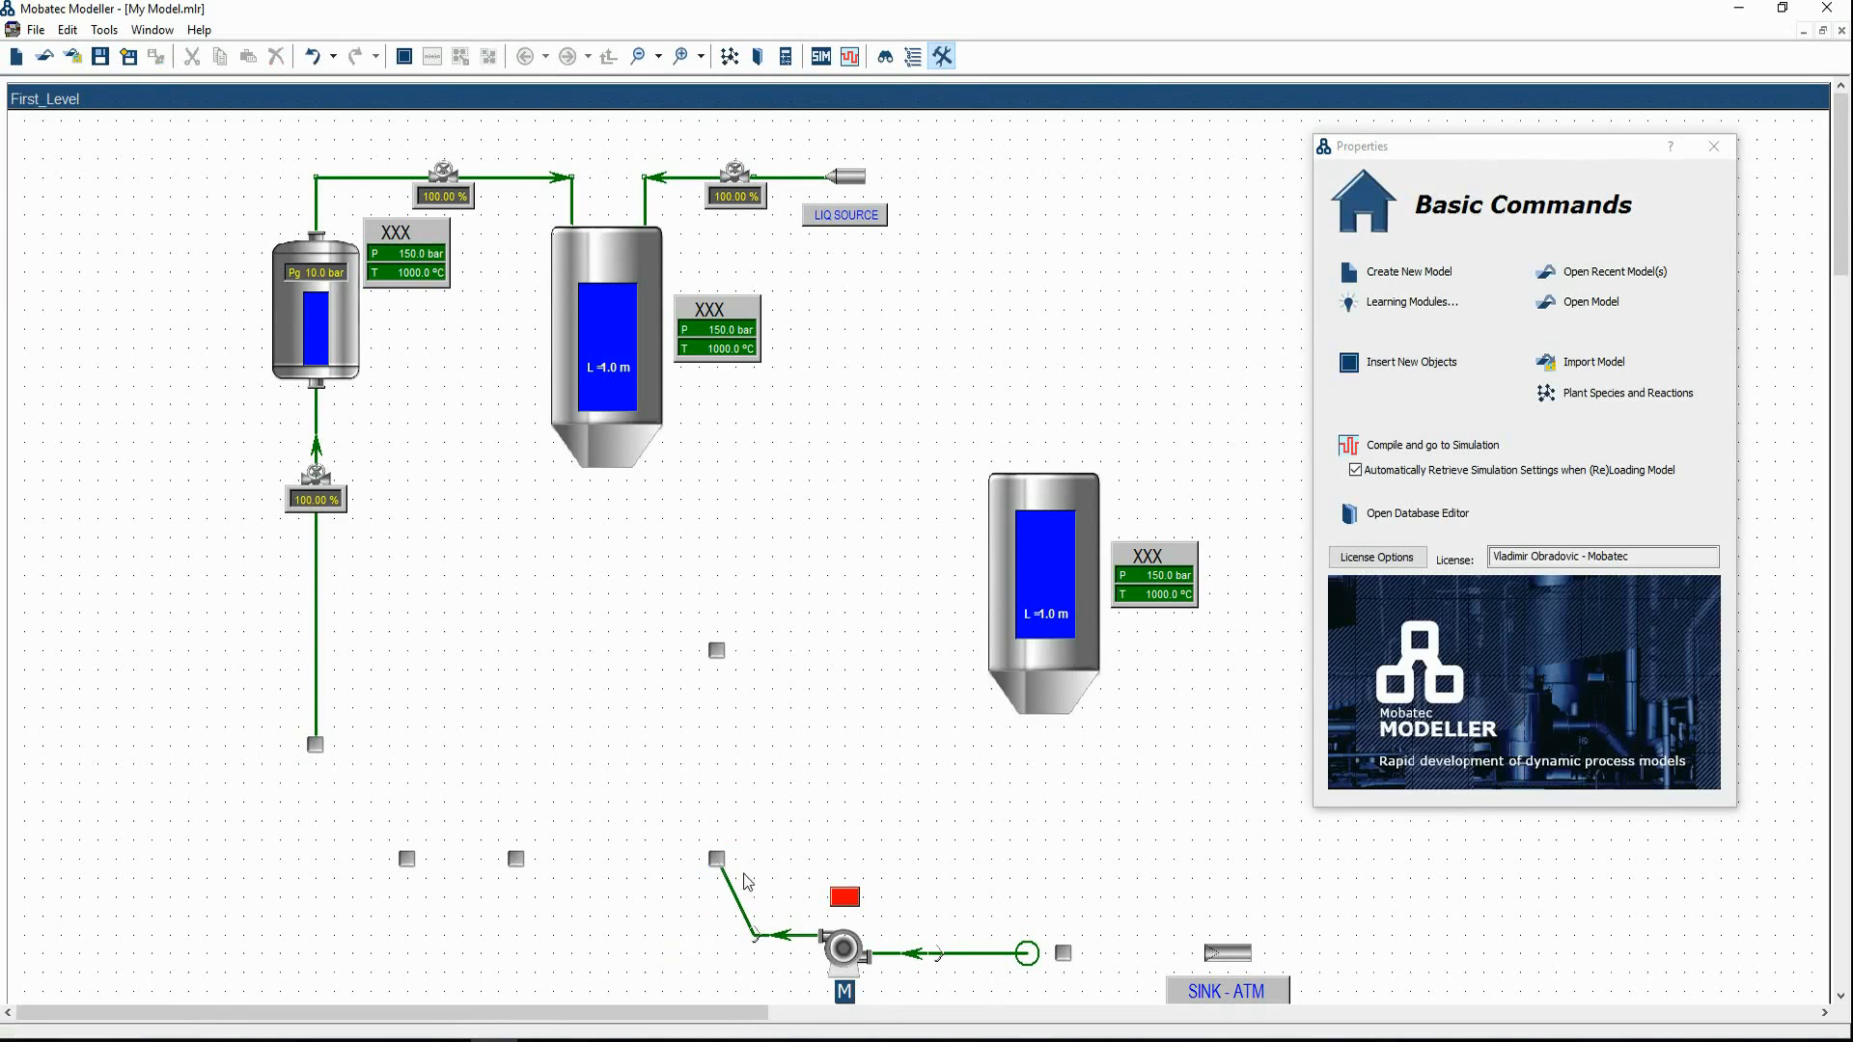
{"action": "left_click", "coordinate": [1025, 956]}
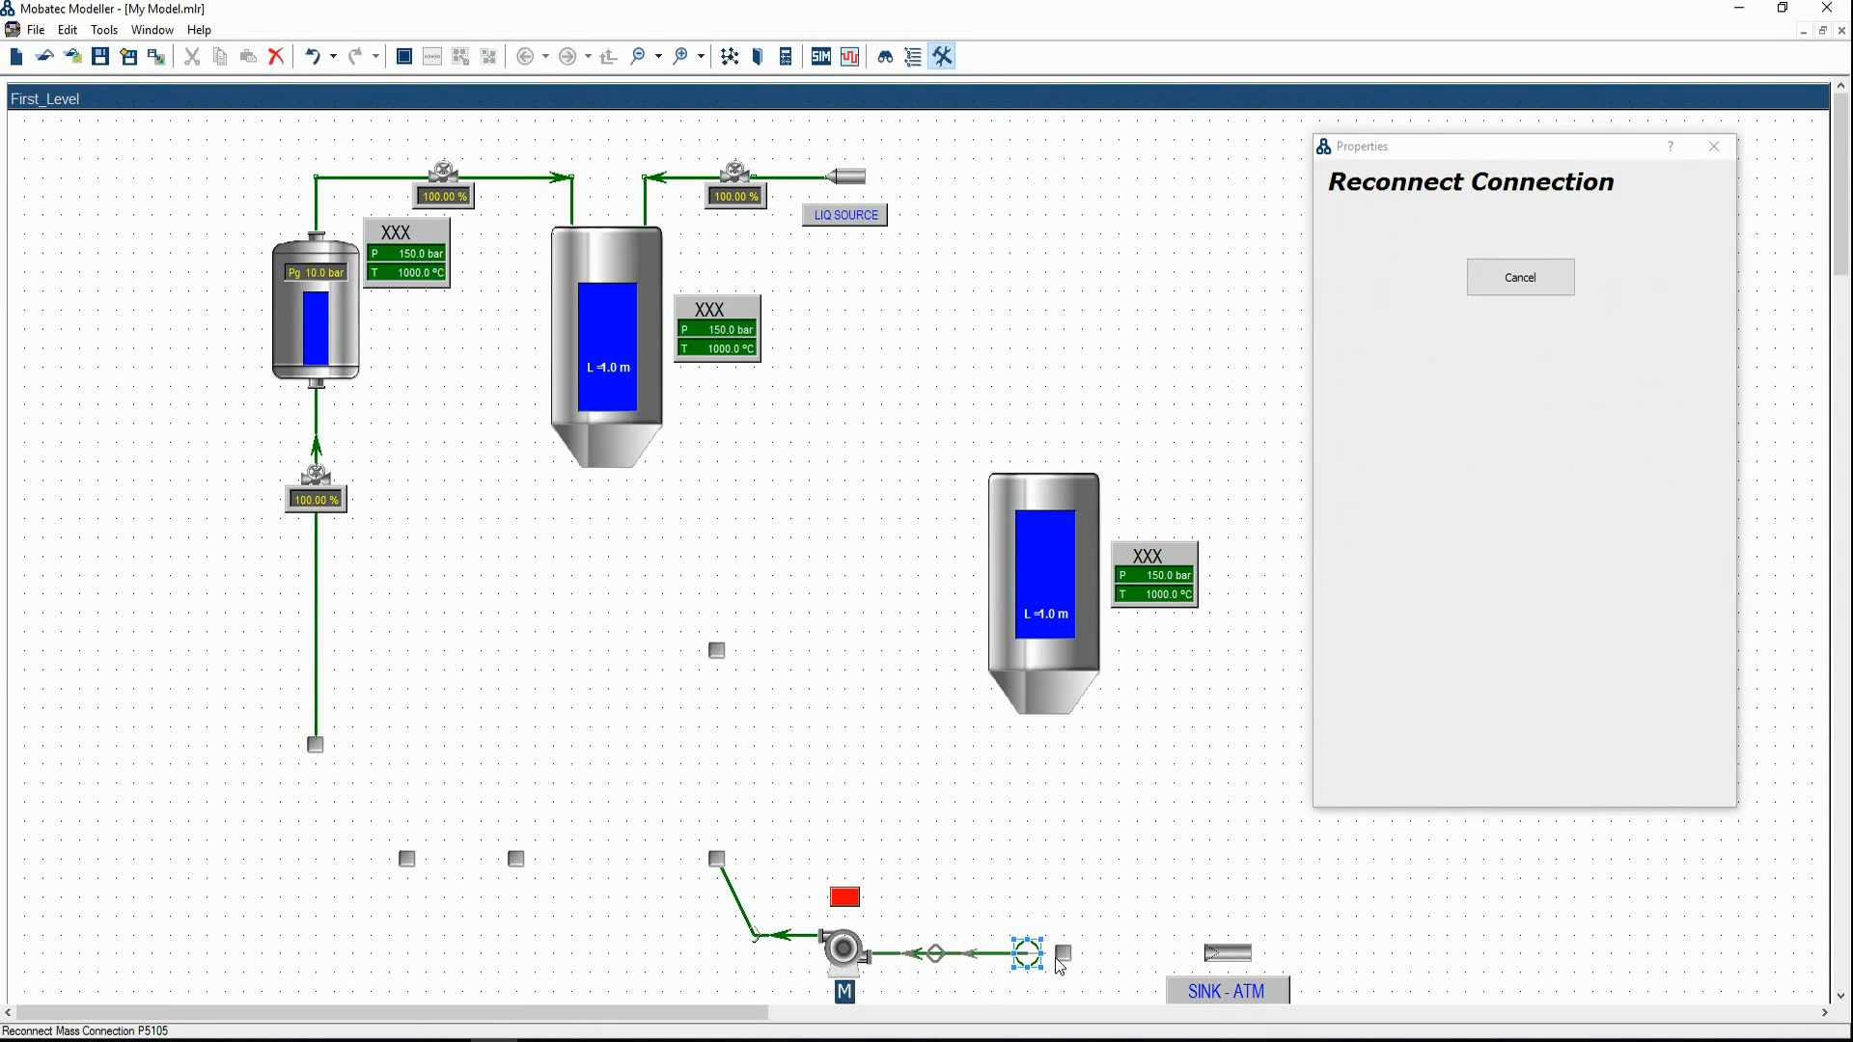
{"action": "left_click", "coordinate": [1062, 954]}
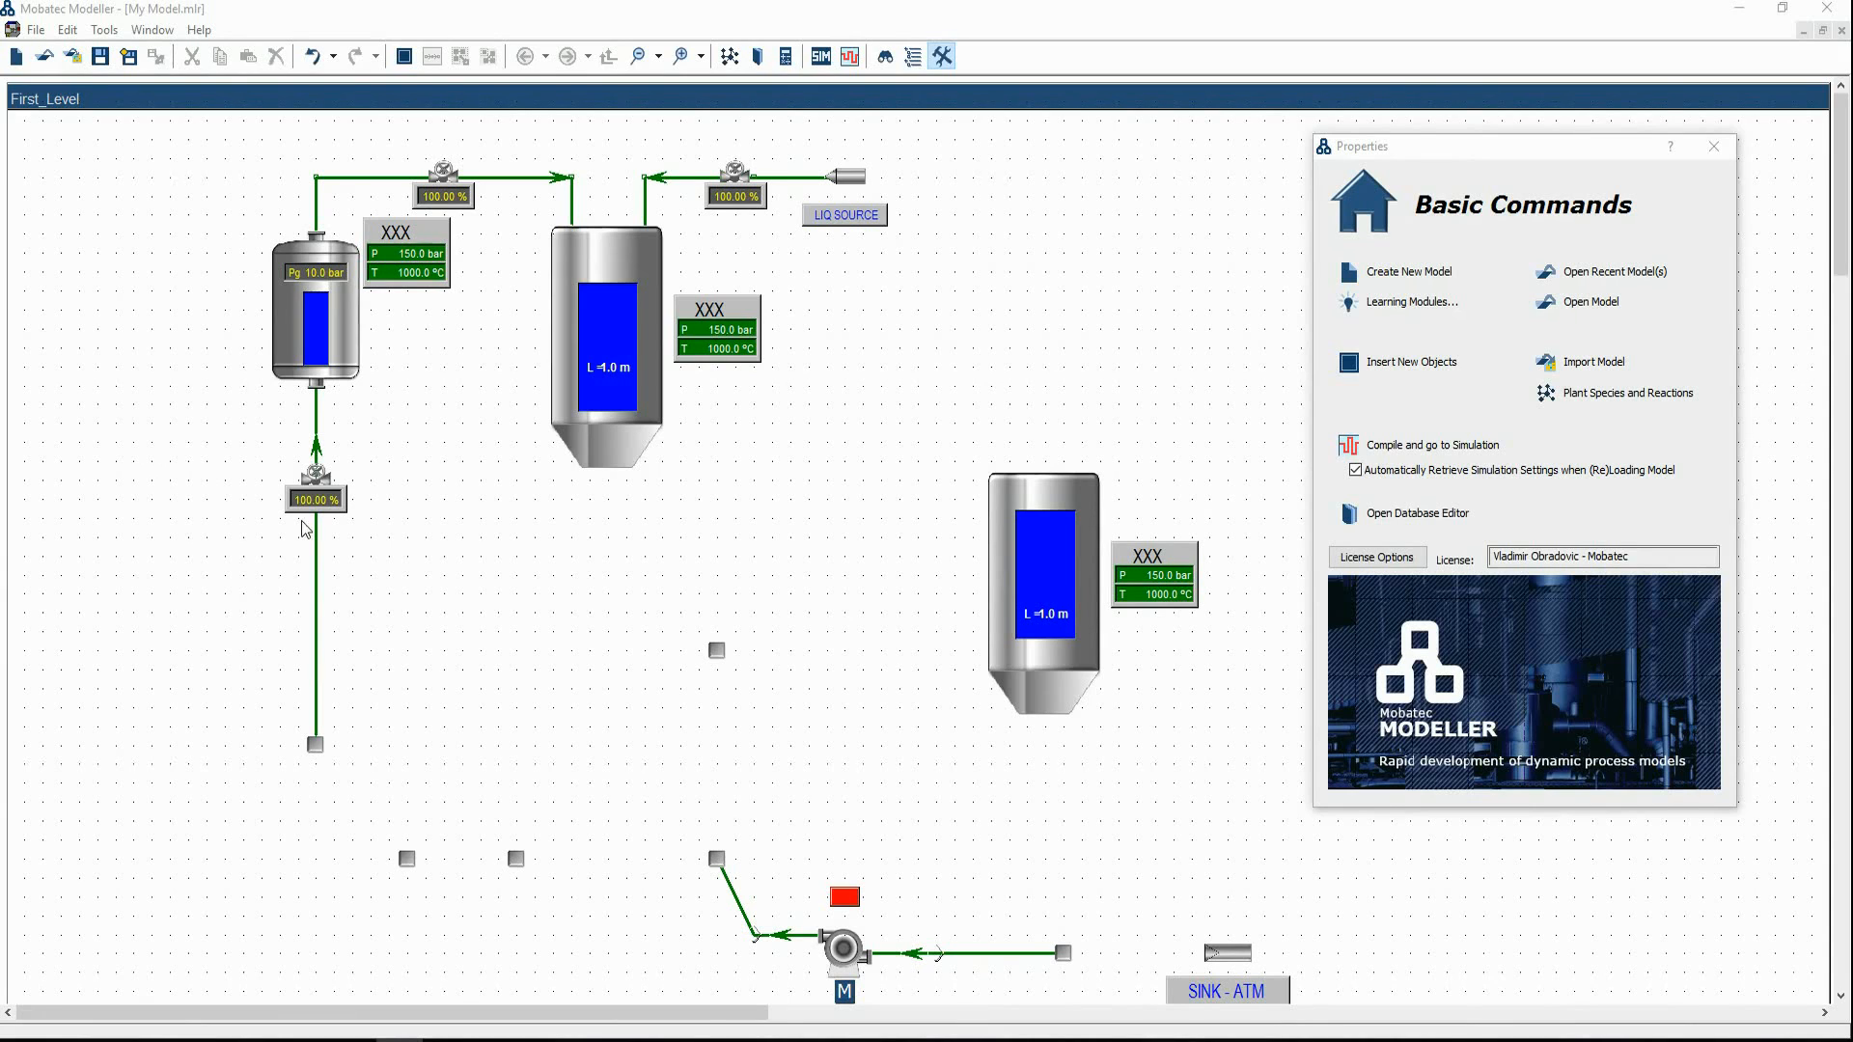
Insert a library Liquid Line With Valve, From Liquid To Atmosphere, from the pump-inlet junction to the liquid sink
{"action": "mouse_move", "coordinate": [1344, 439]}
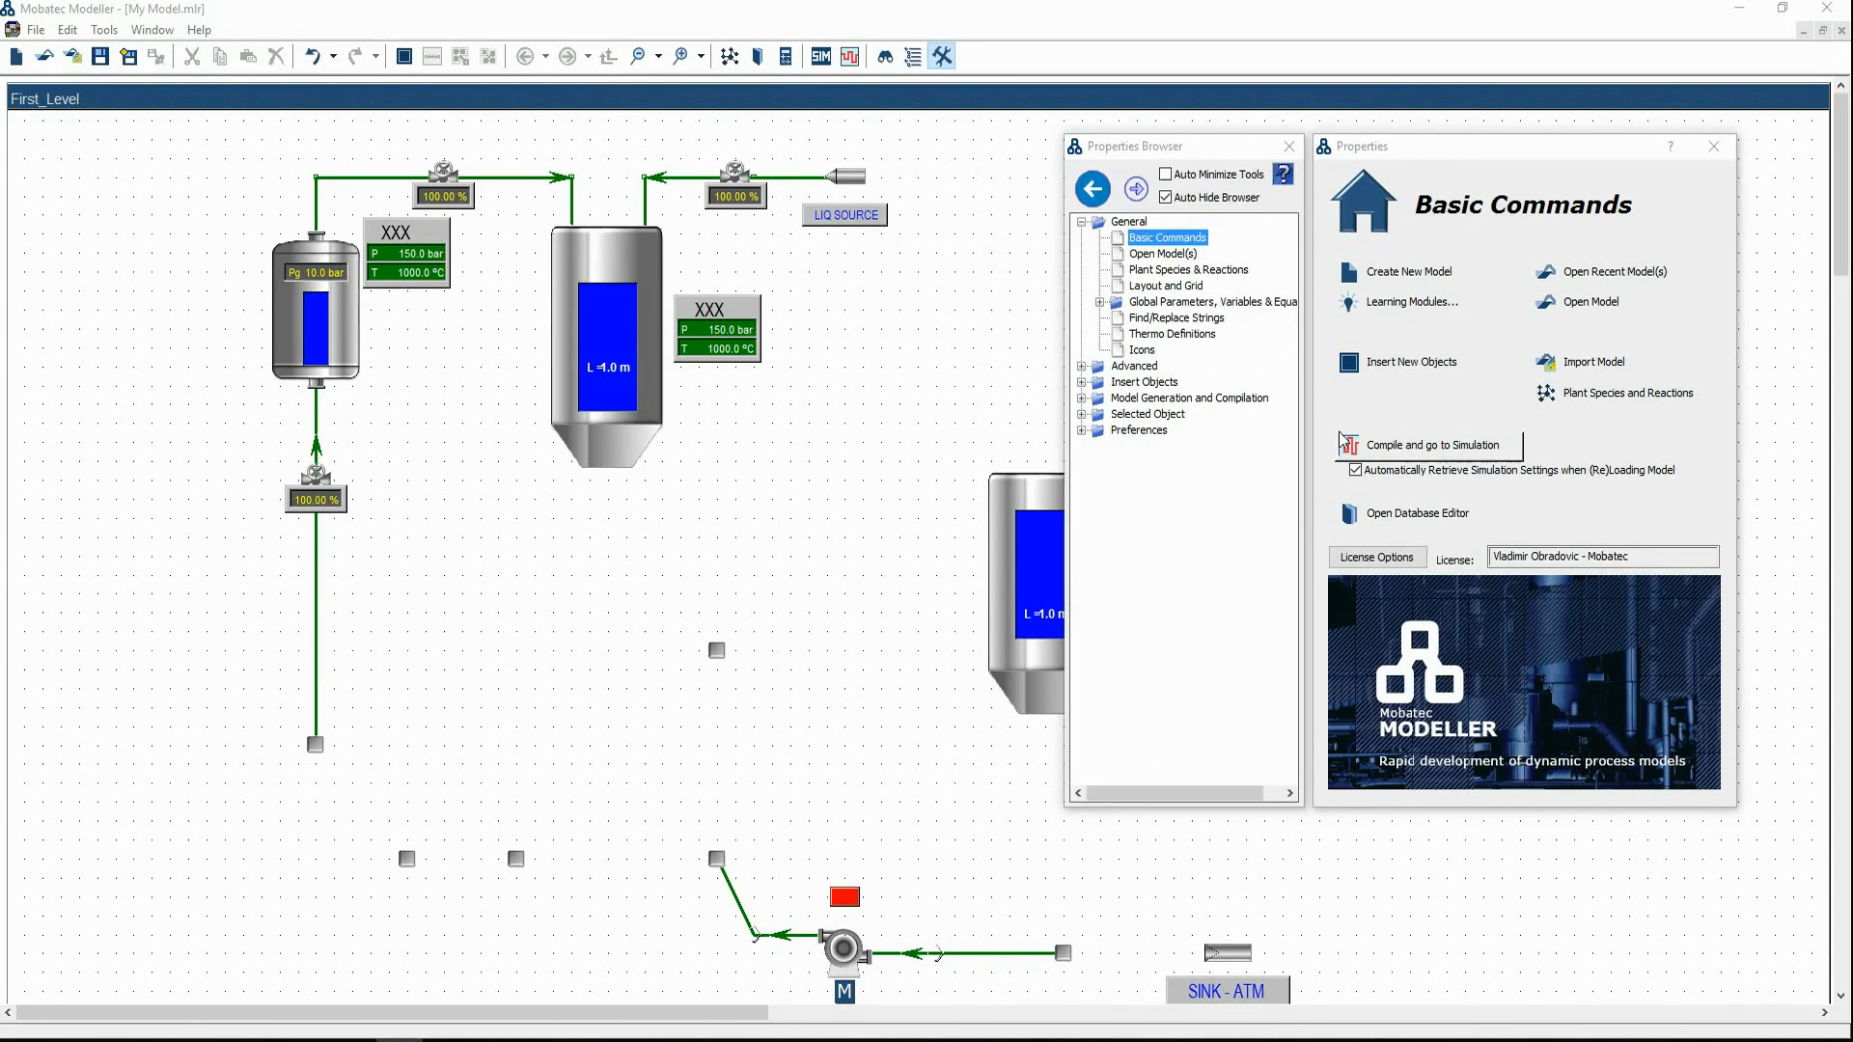
{"action": "left_click", "coordinate": [1083, 383]}
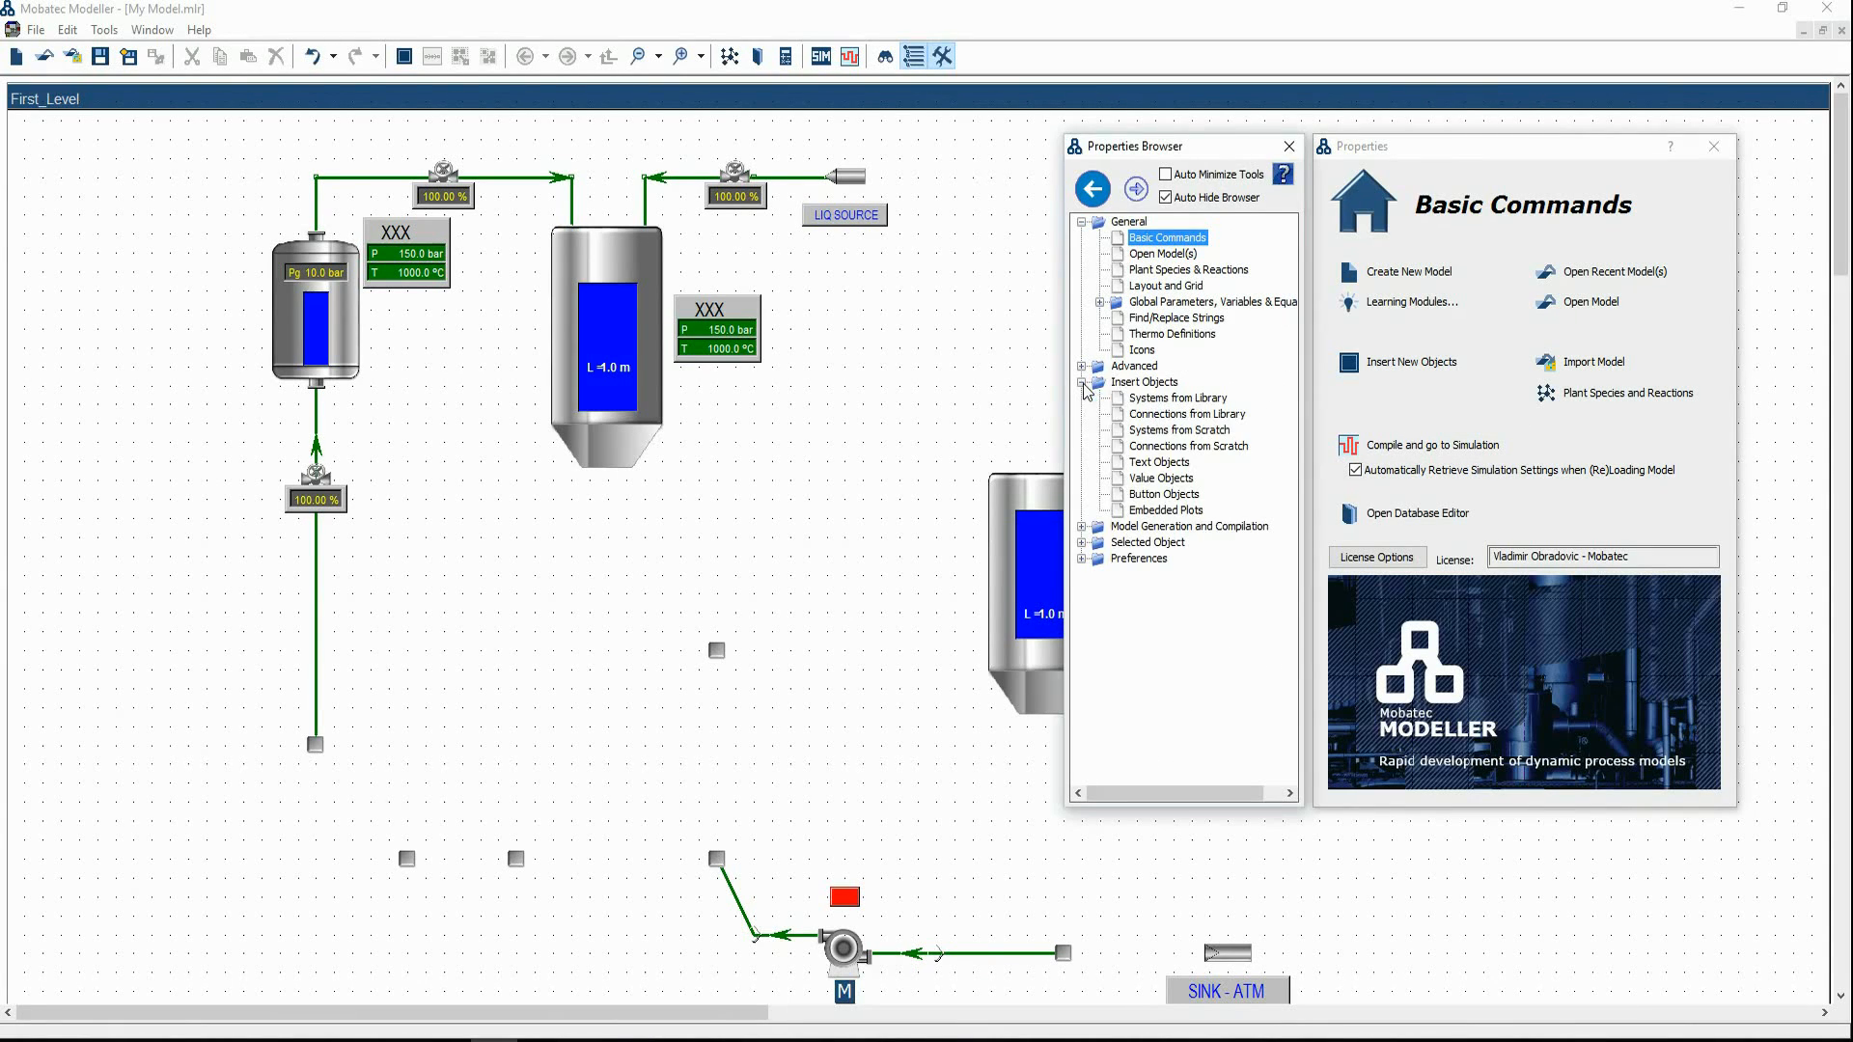
{"action": "left_click", "coordinate": [1149, 417]}
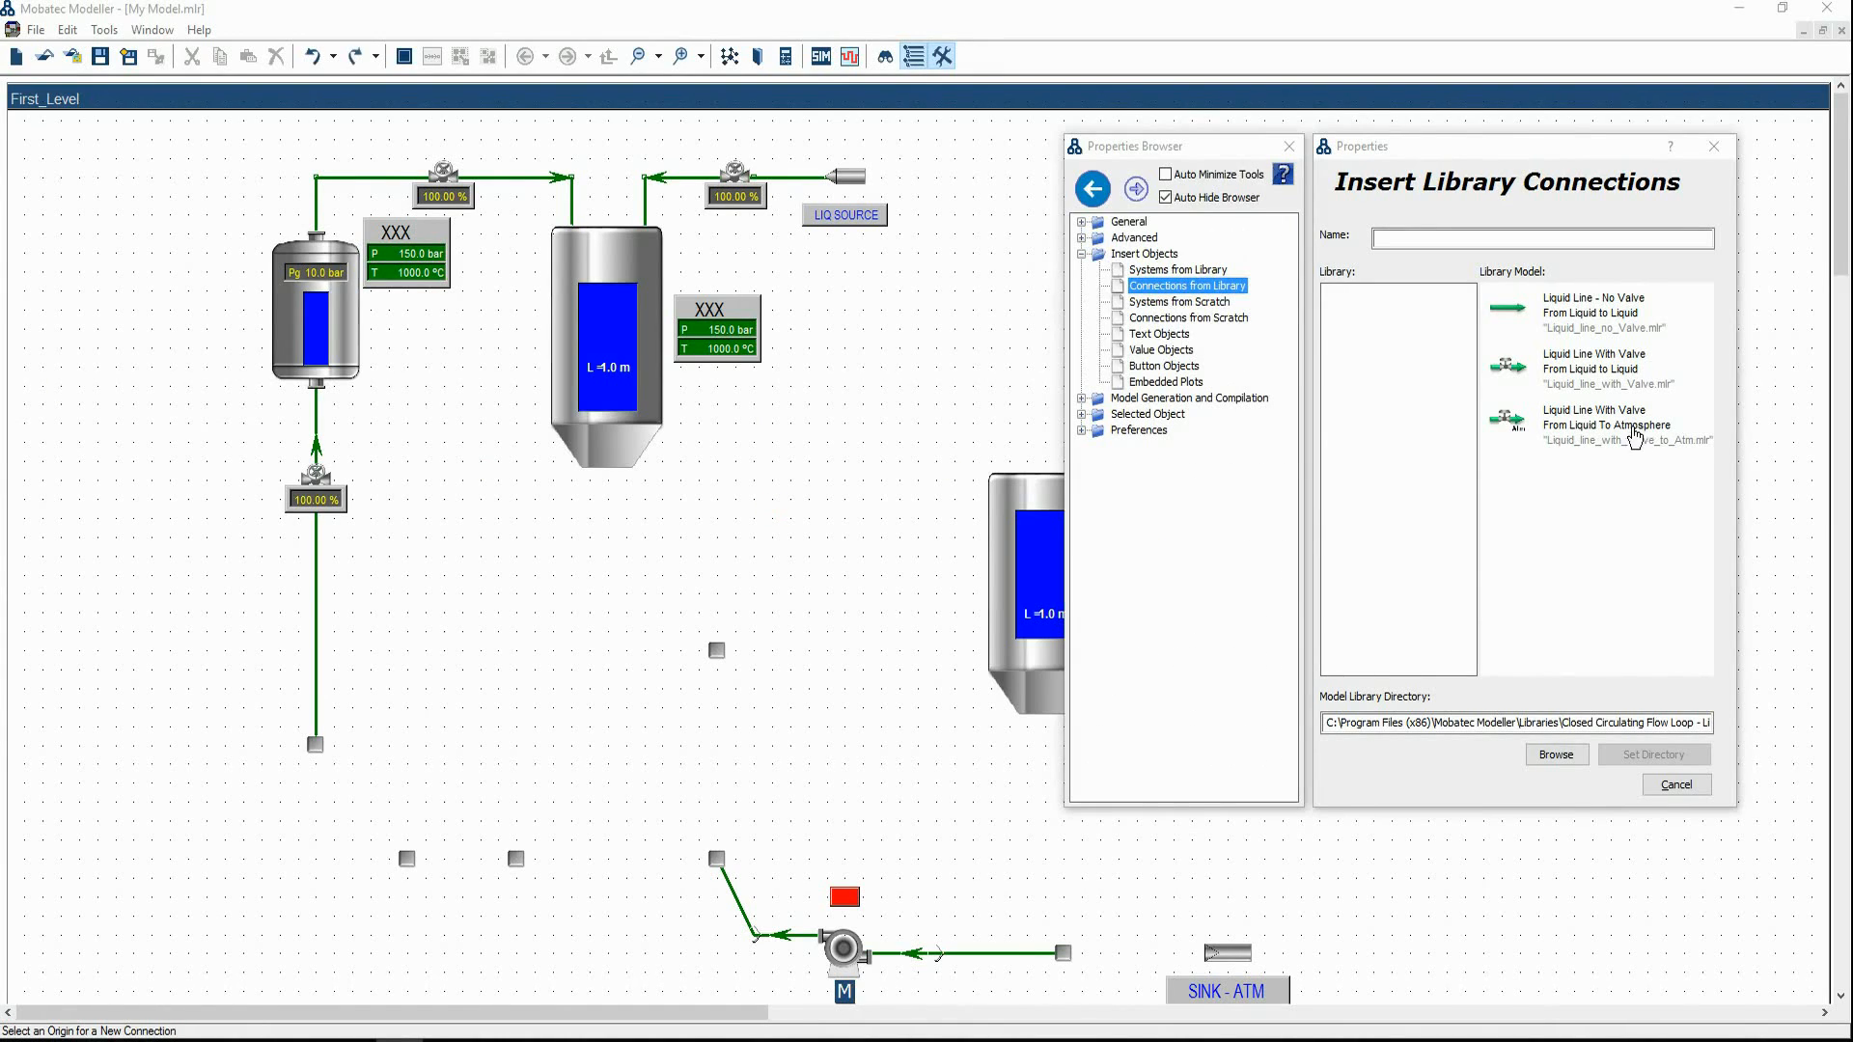
{"action": "double_click", "coordinate": [1631, 439]}
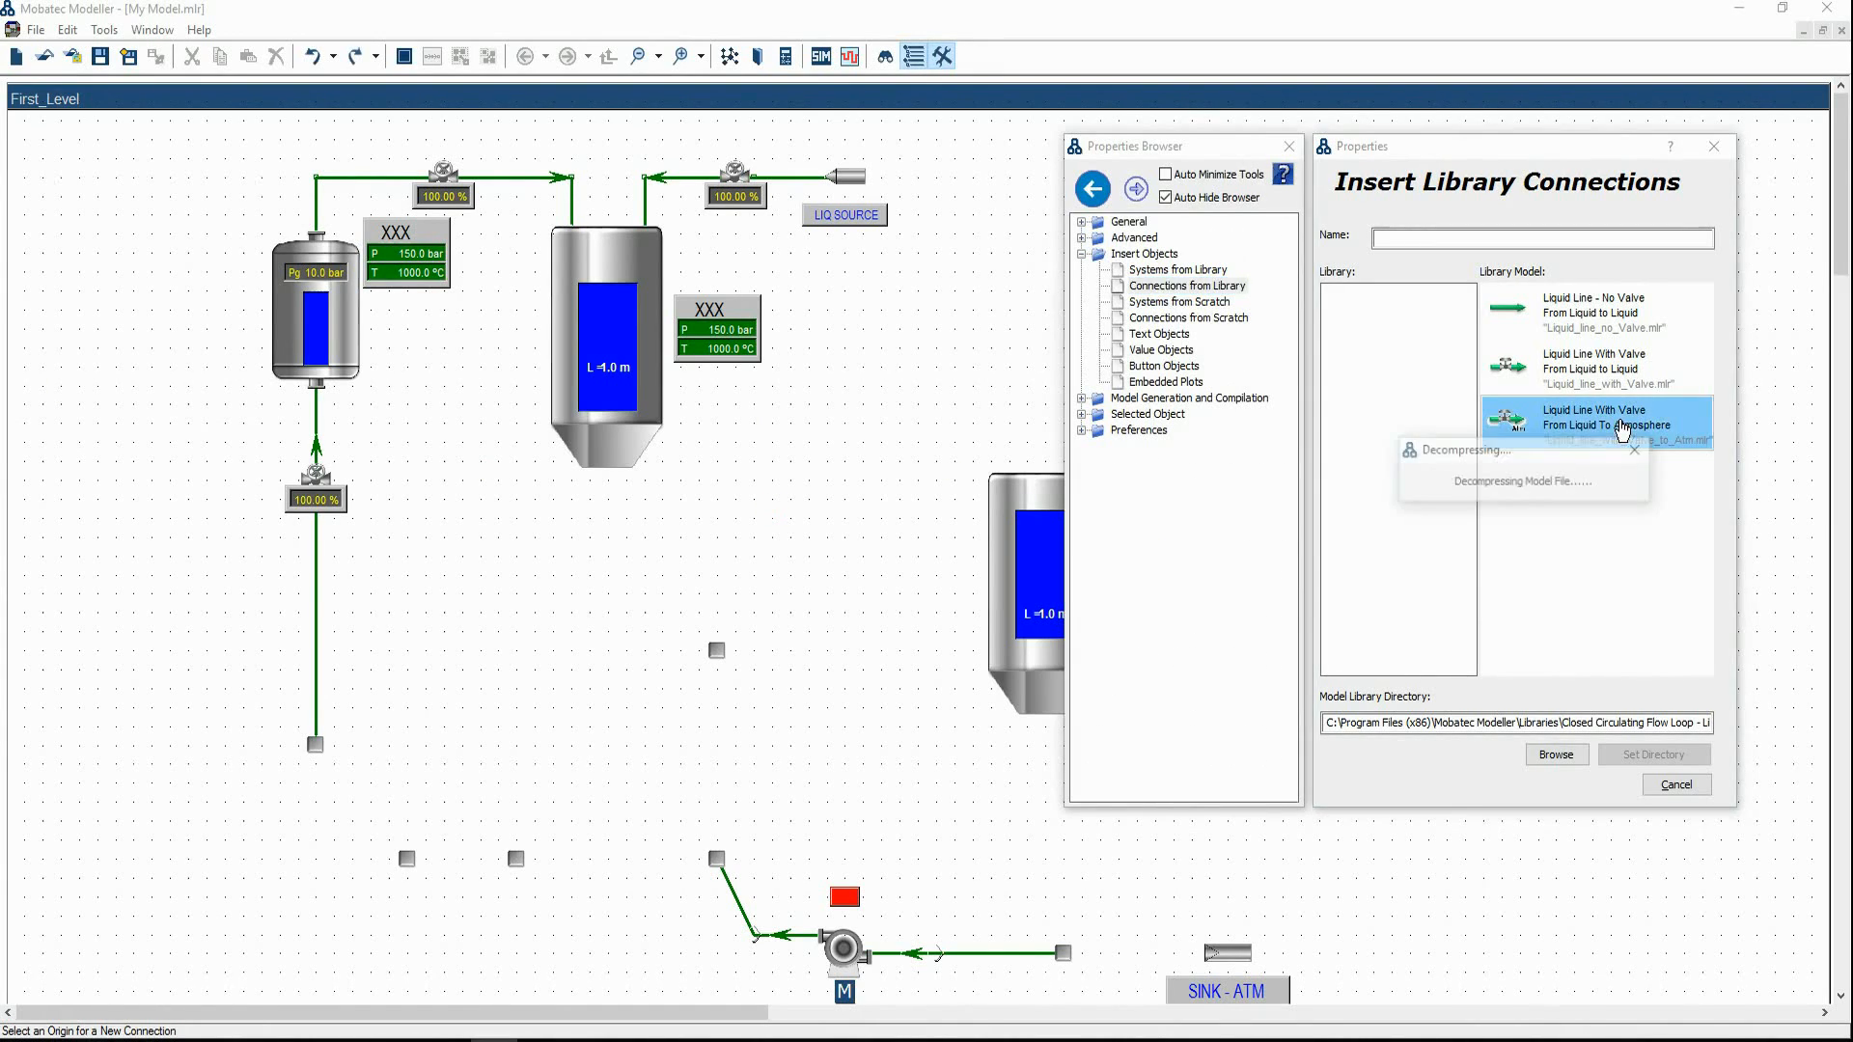
{"action": "left_click", "coordinate": [1063, 953]}
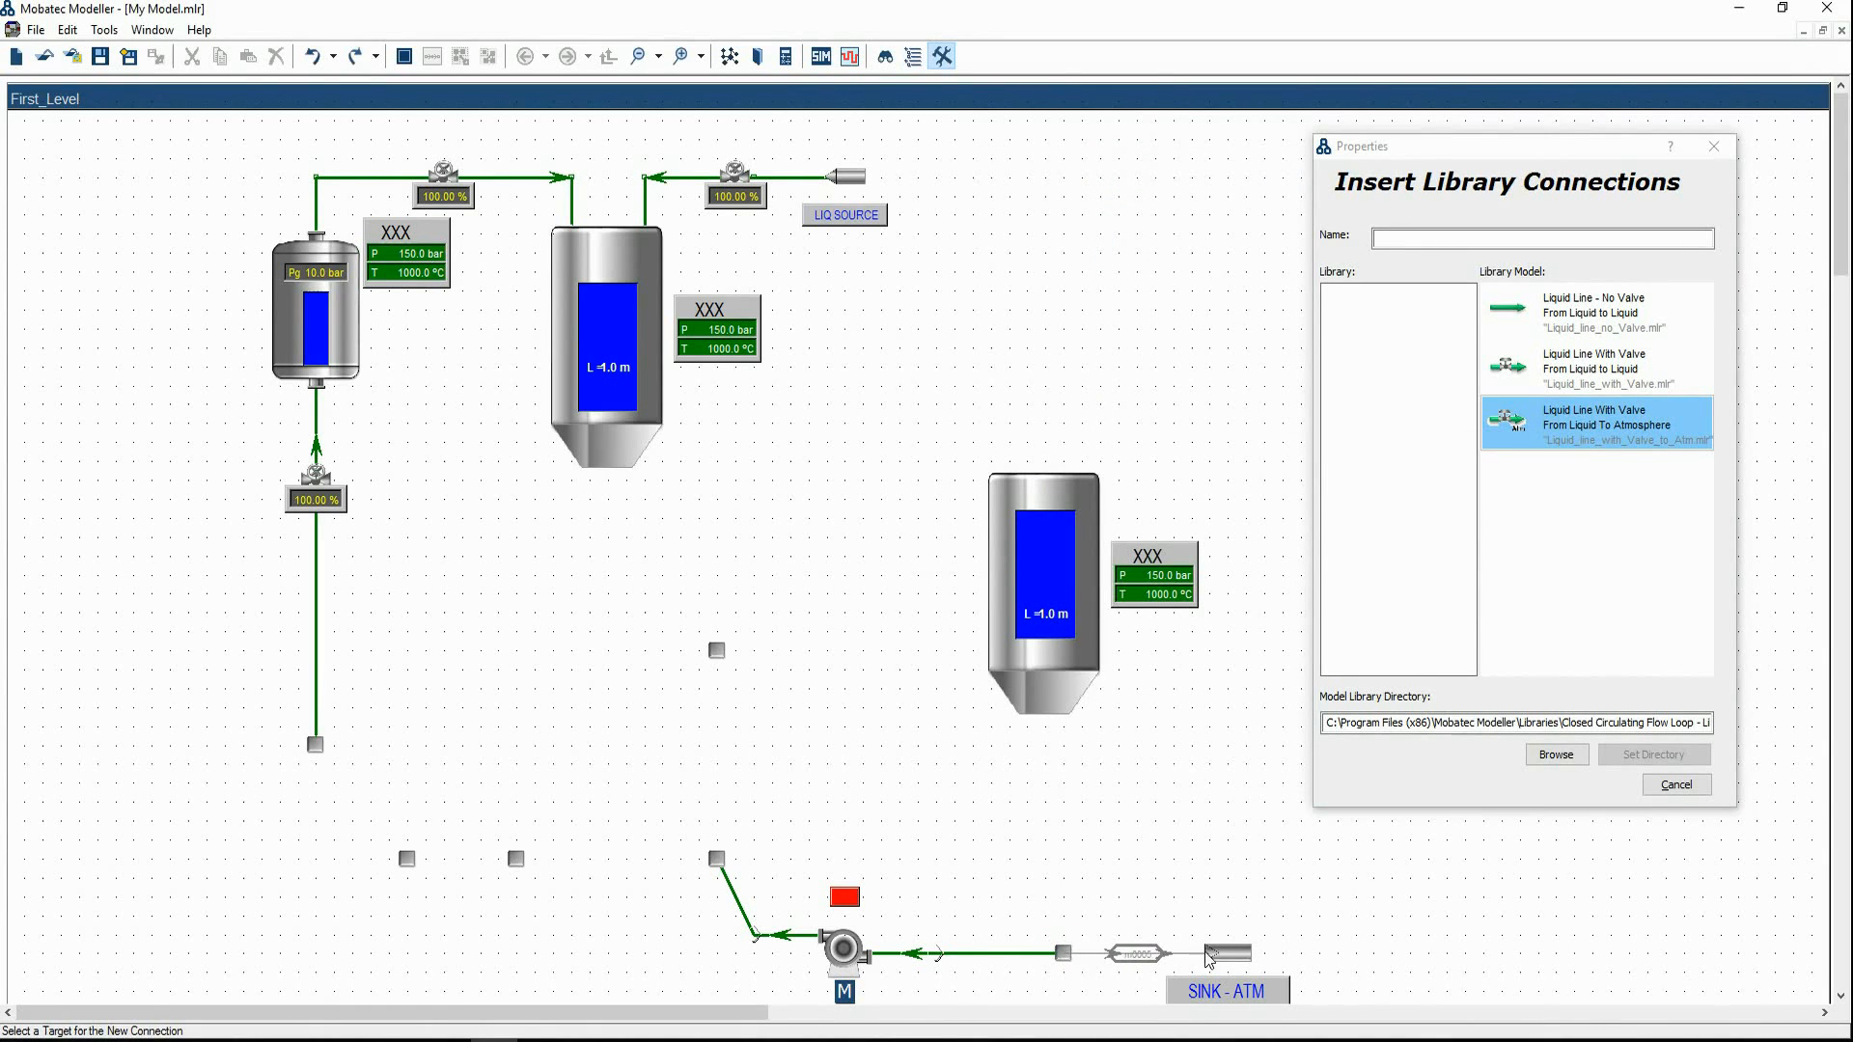
{"action": "left_click", "coordinate": [1233, 967]}
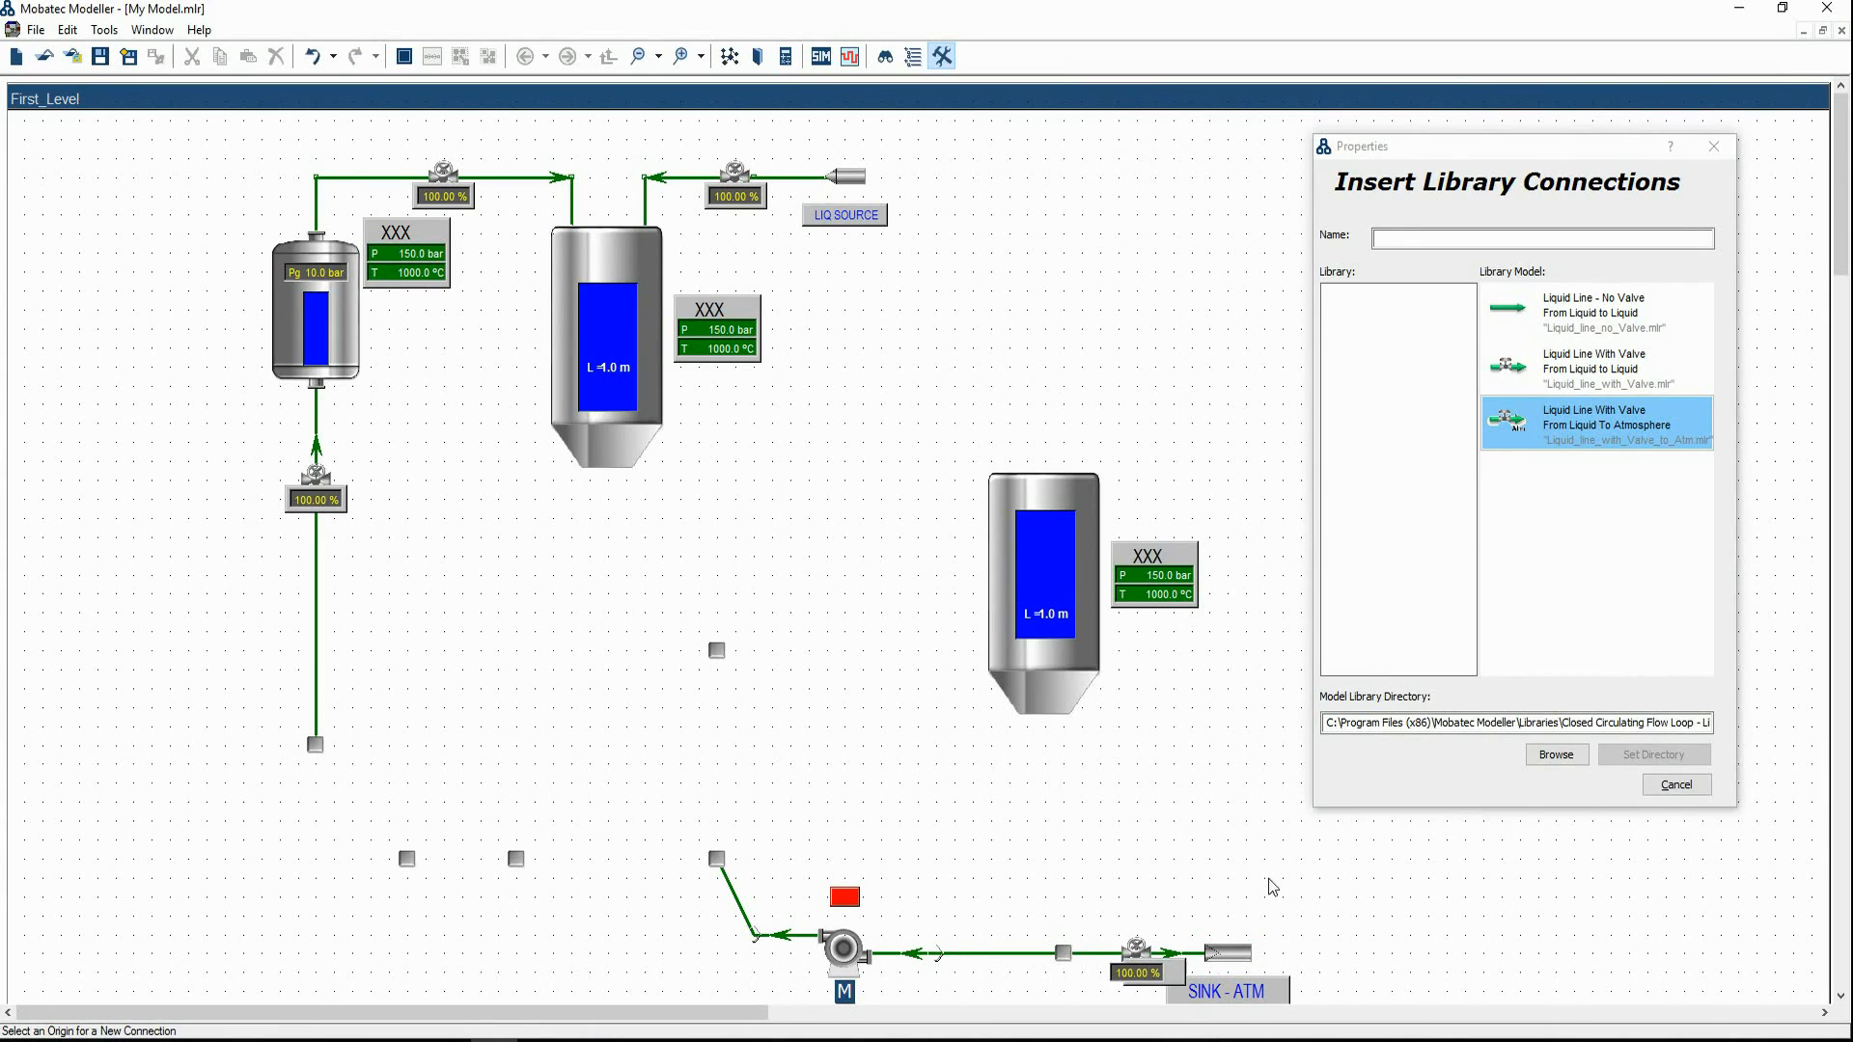
Insert Liquid Line - No Valve connections: pump-outlet junction to its left neighbour, lower-left junction to the closed vessel's junction, second open vessel to the pump-inlet junction
{"action": "left_click", "coordinate": [1590, 313]}
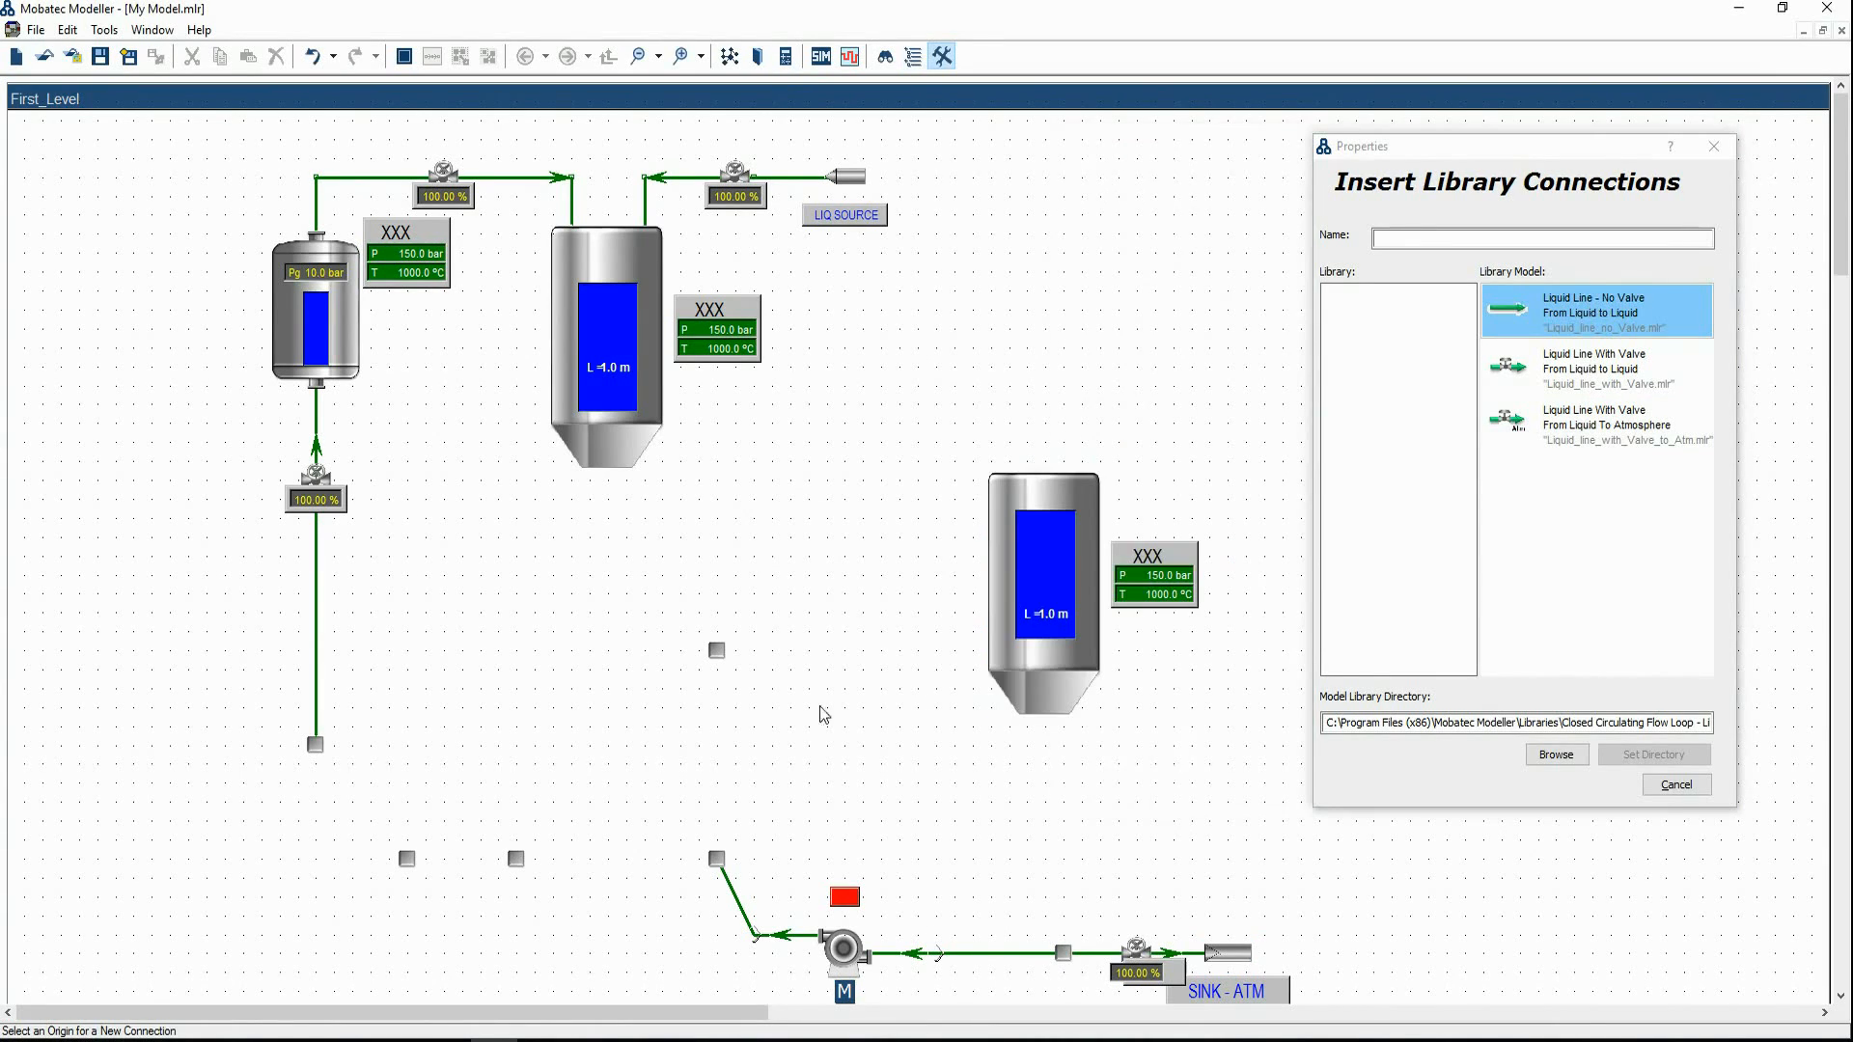
{"action": "left_click", "coordinate": [716, 858]}
{"action": "left_click", "coordinate": [516, 858]}
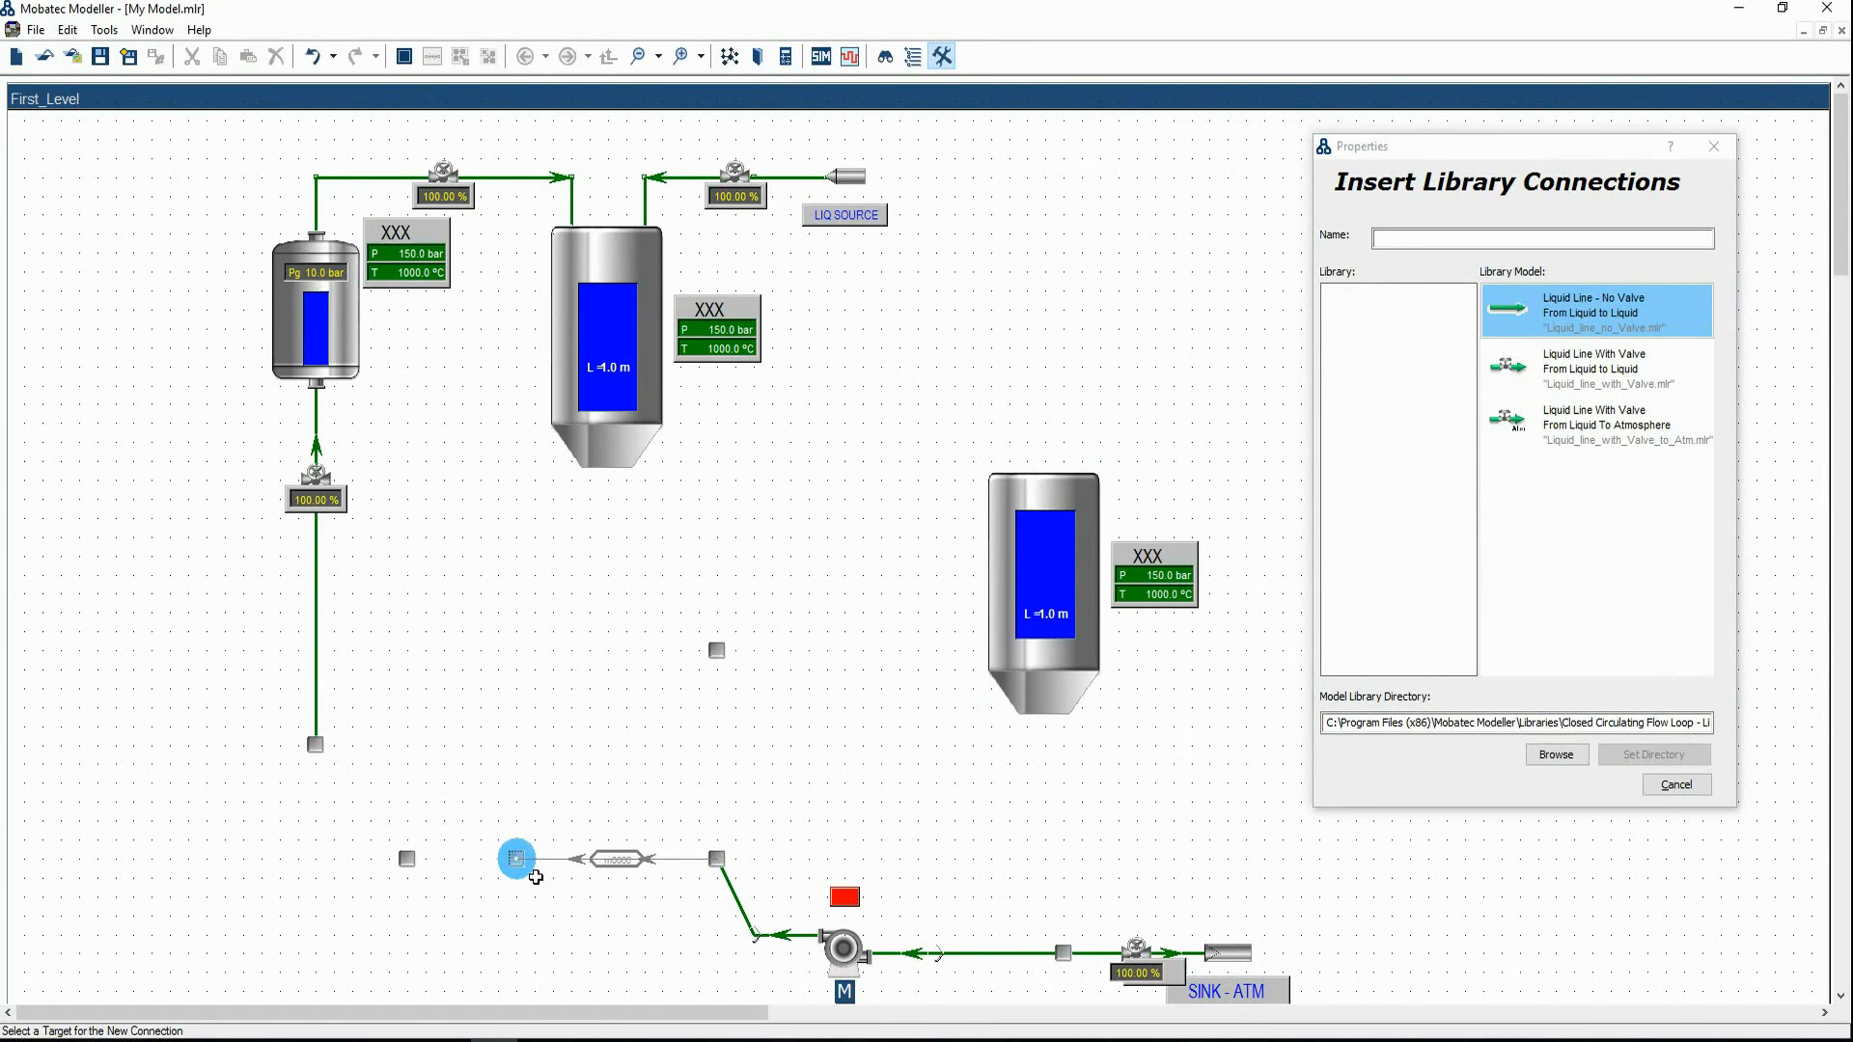
{"action": "left_click", "coordinate": [406, 858]}
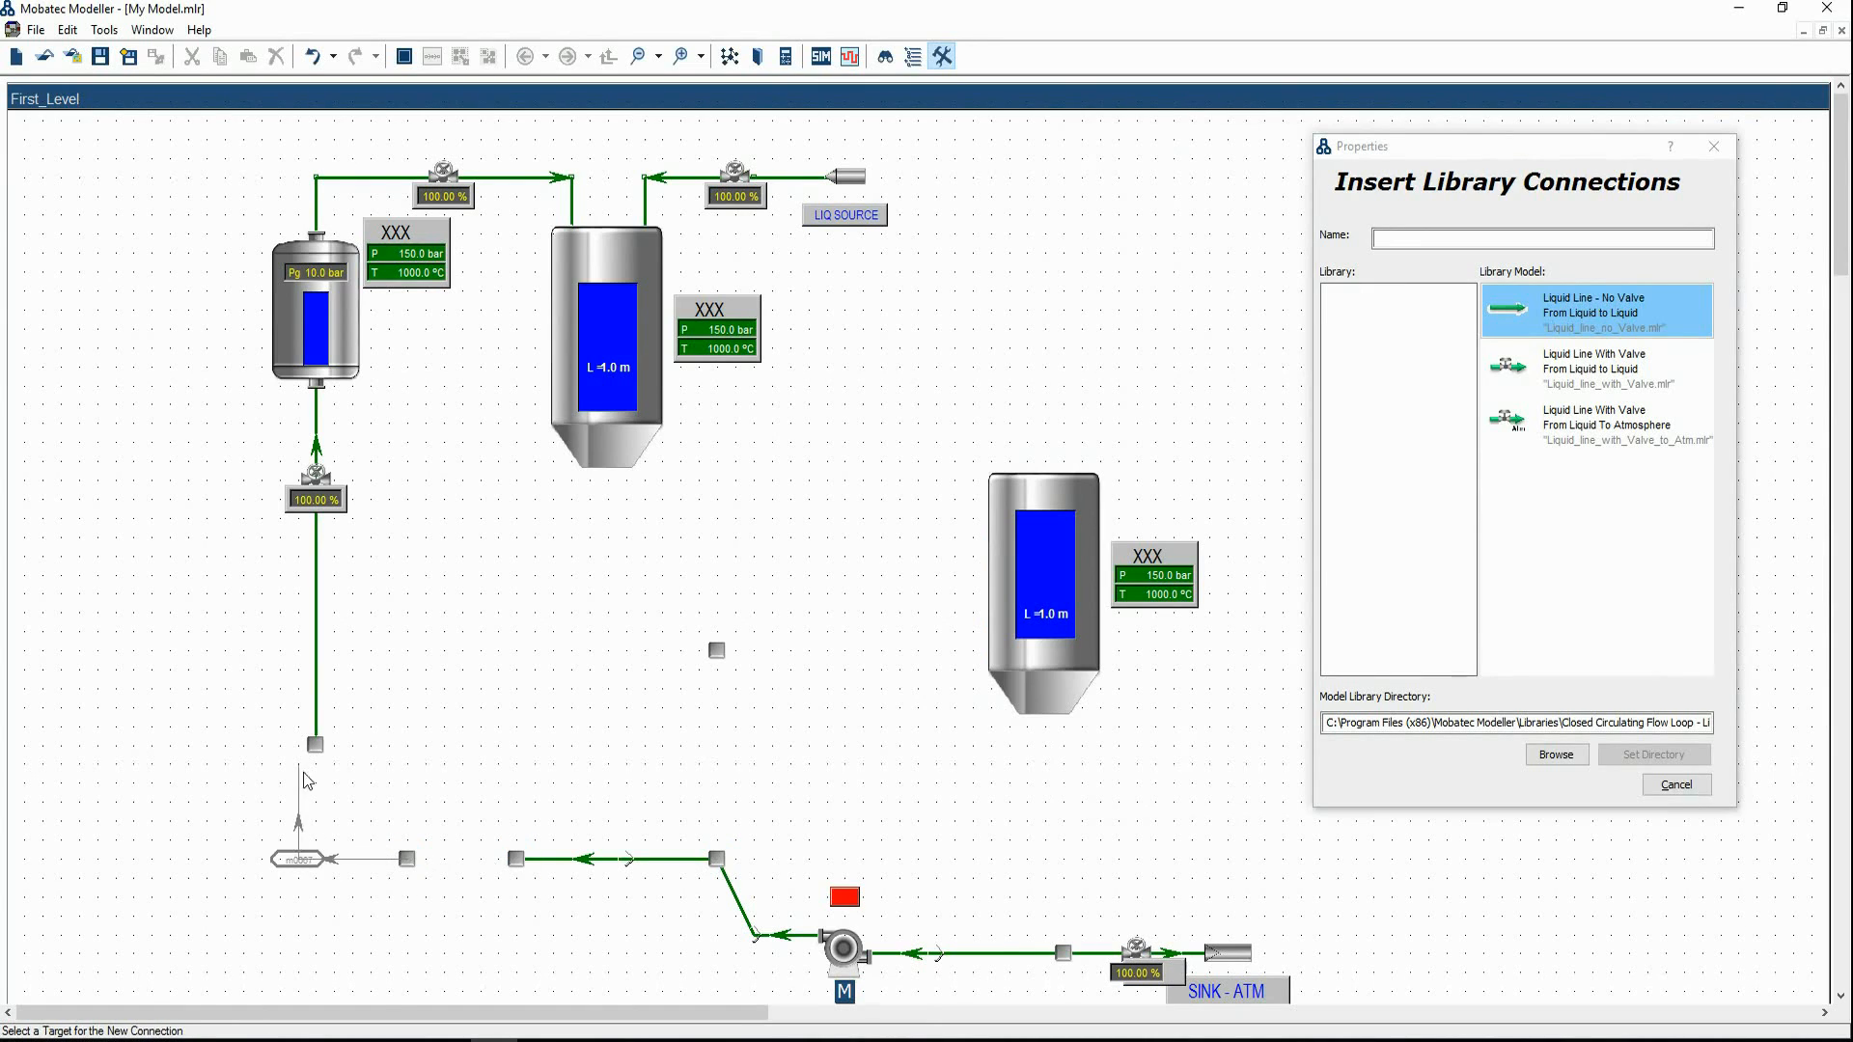
{"action": "left_click", "coordinate": [314, 744]}
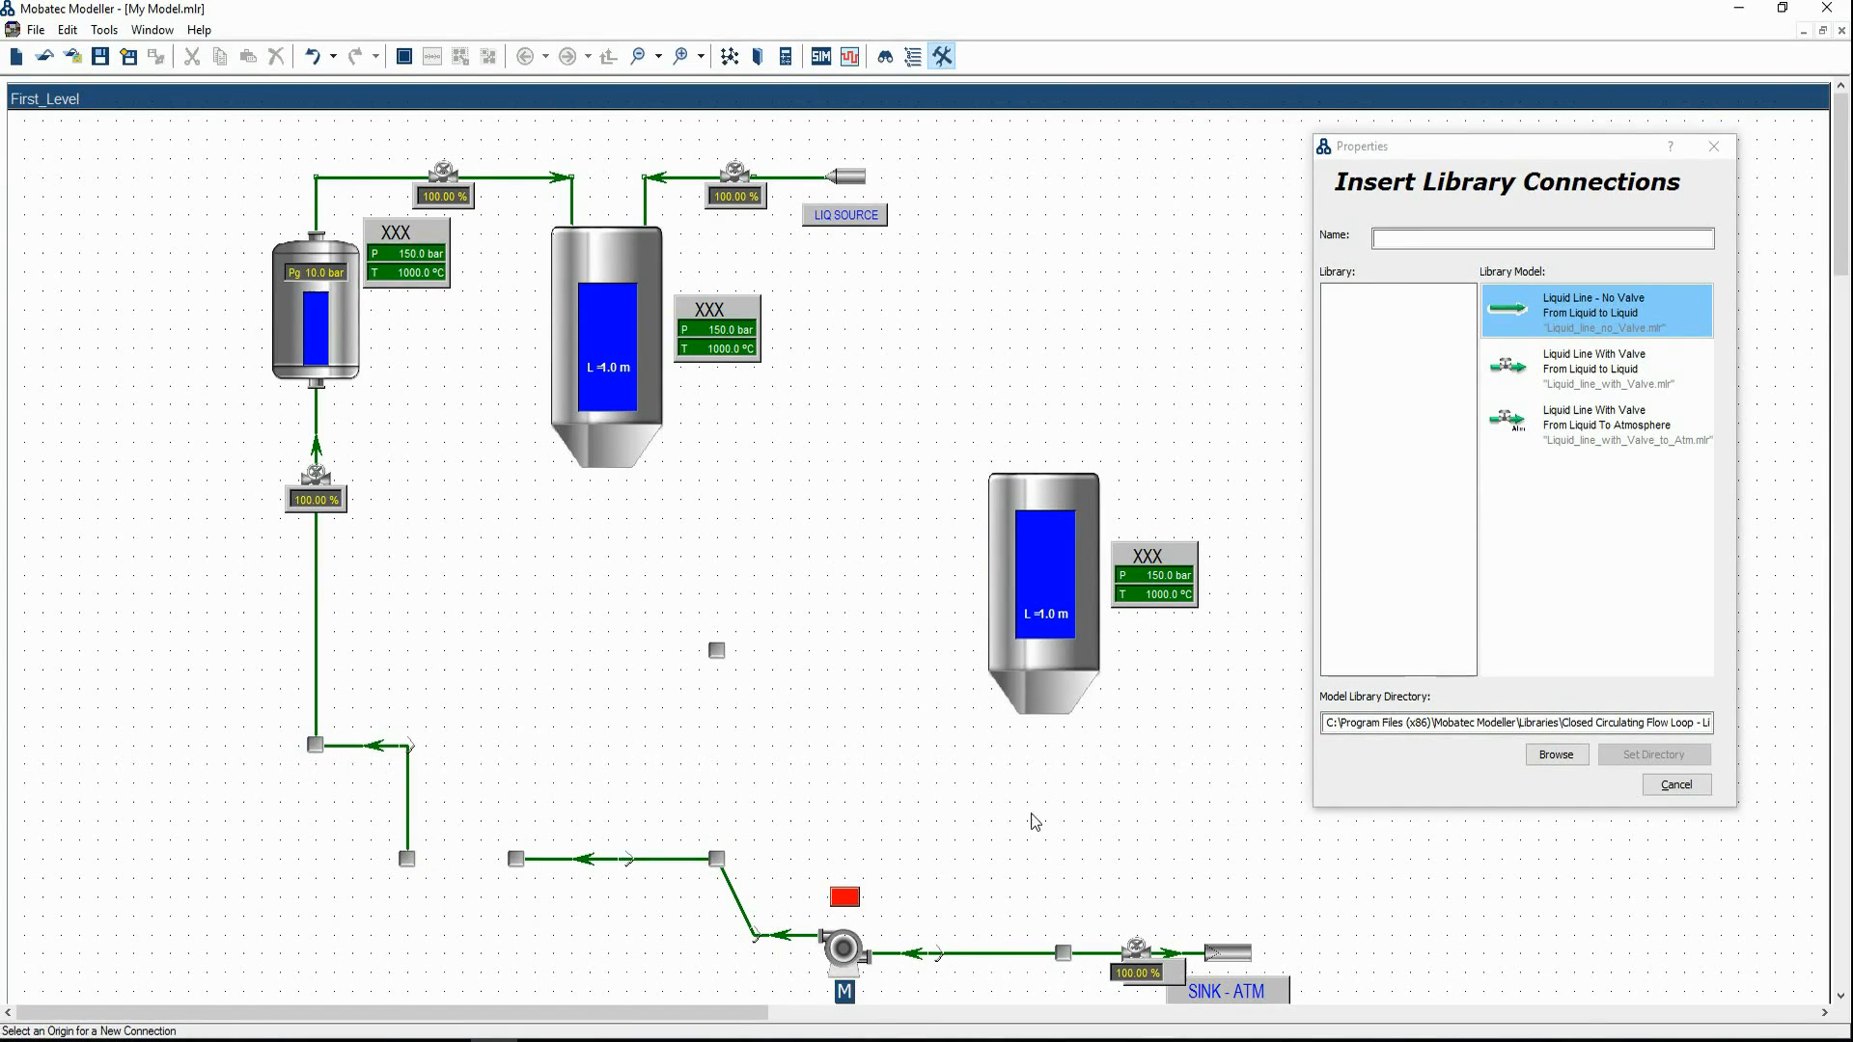
{"action": "left_click", "coordinate": [1058, 724]}
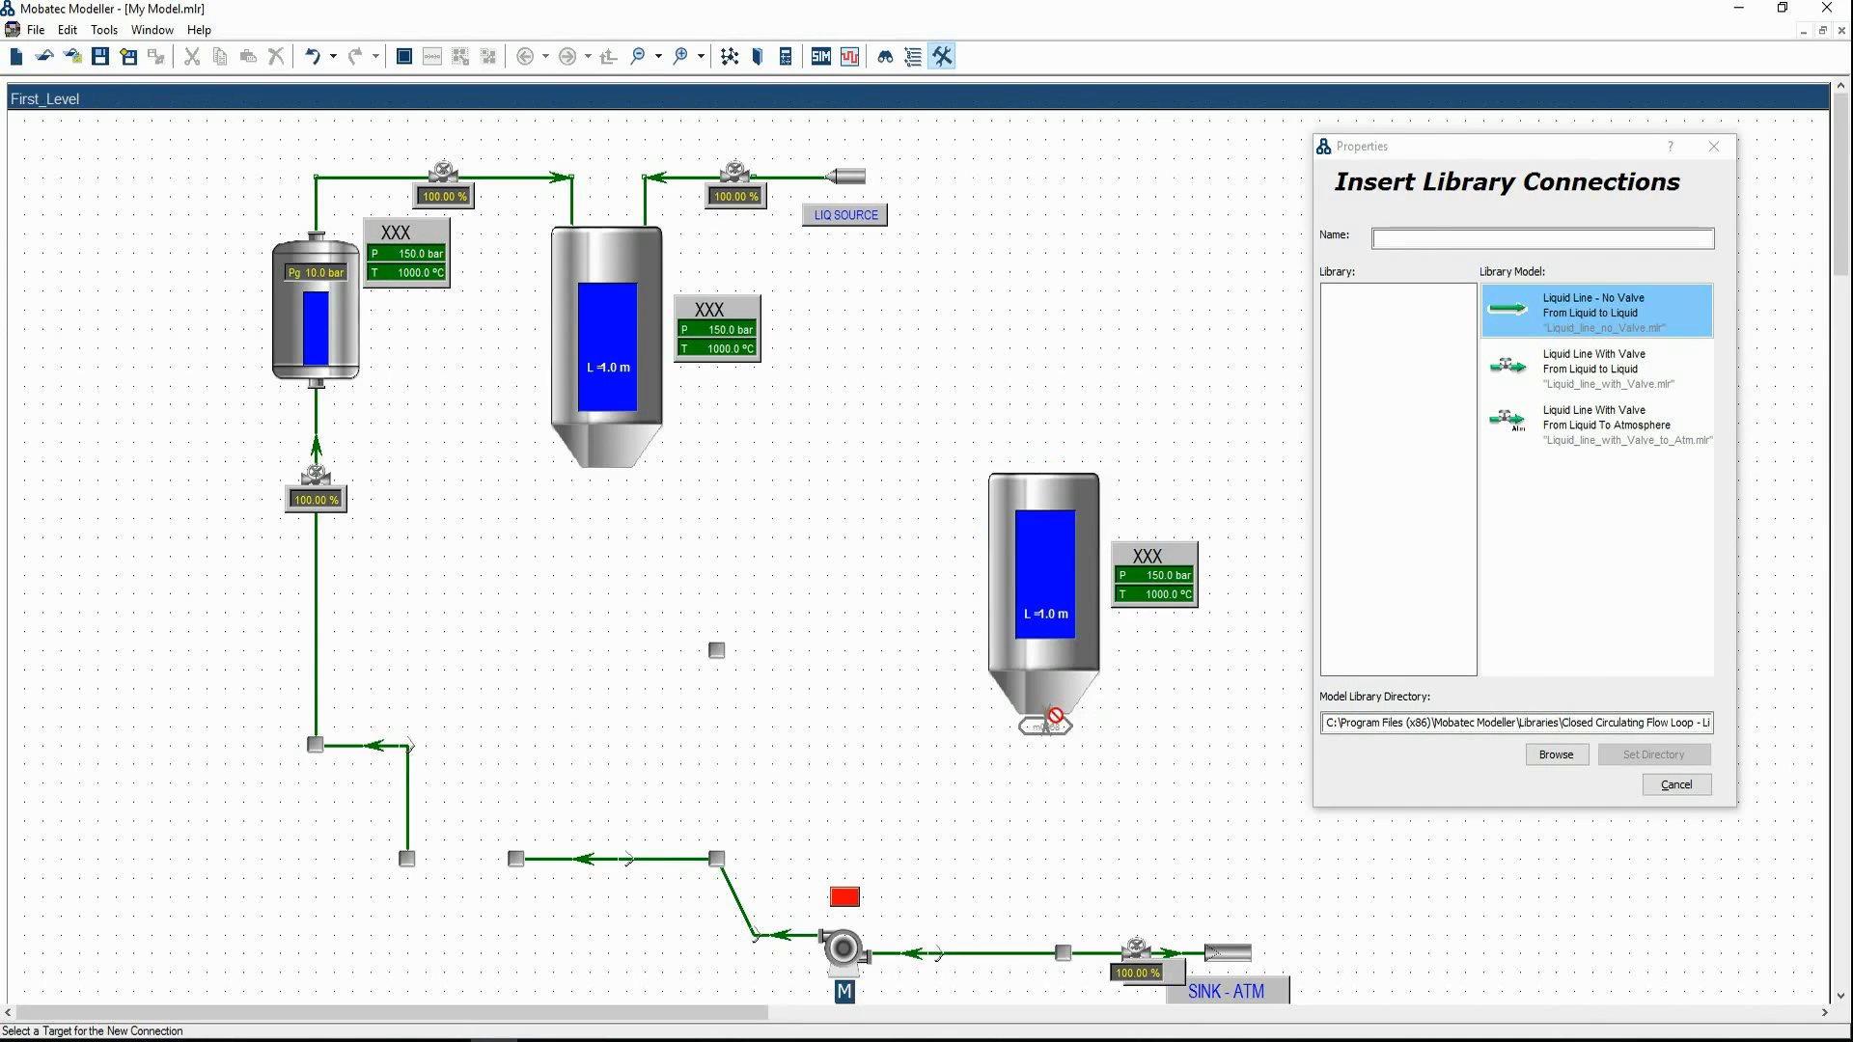
{"action": "left_click", "coordinate": [1065, 955]}
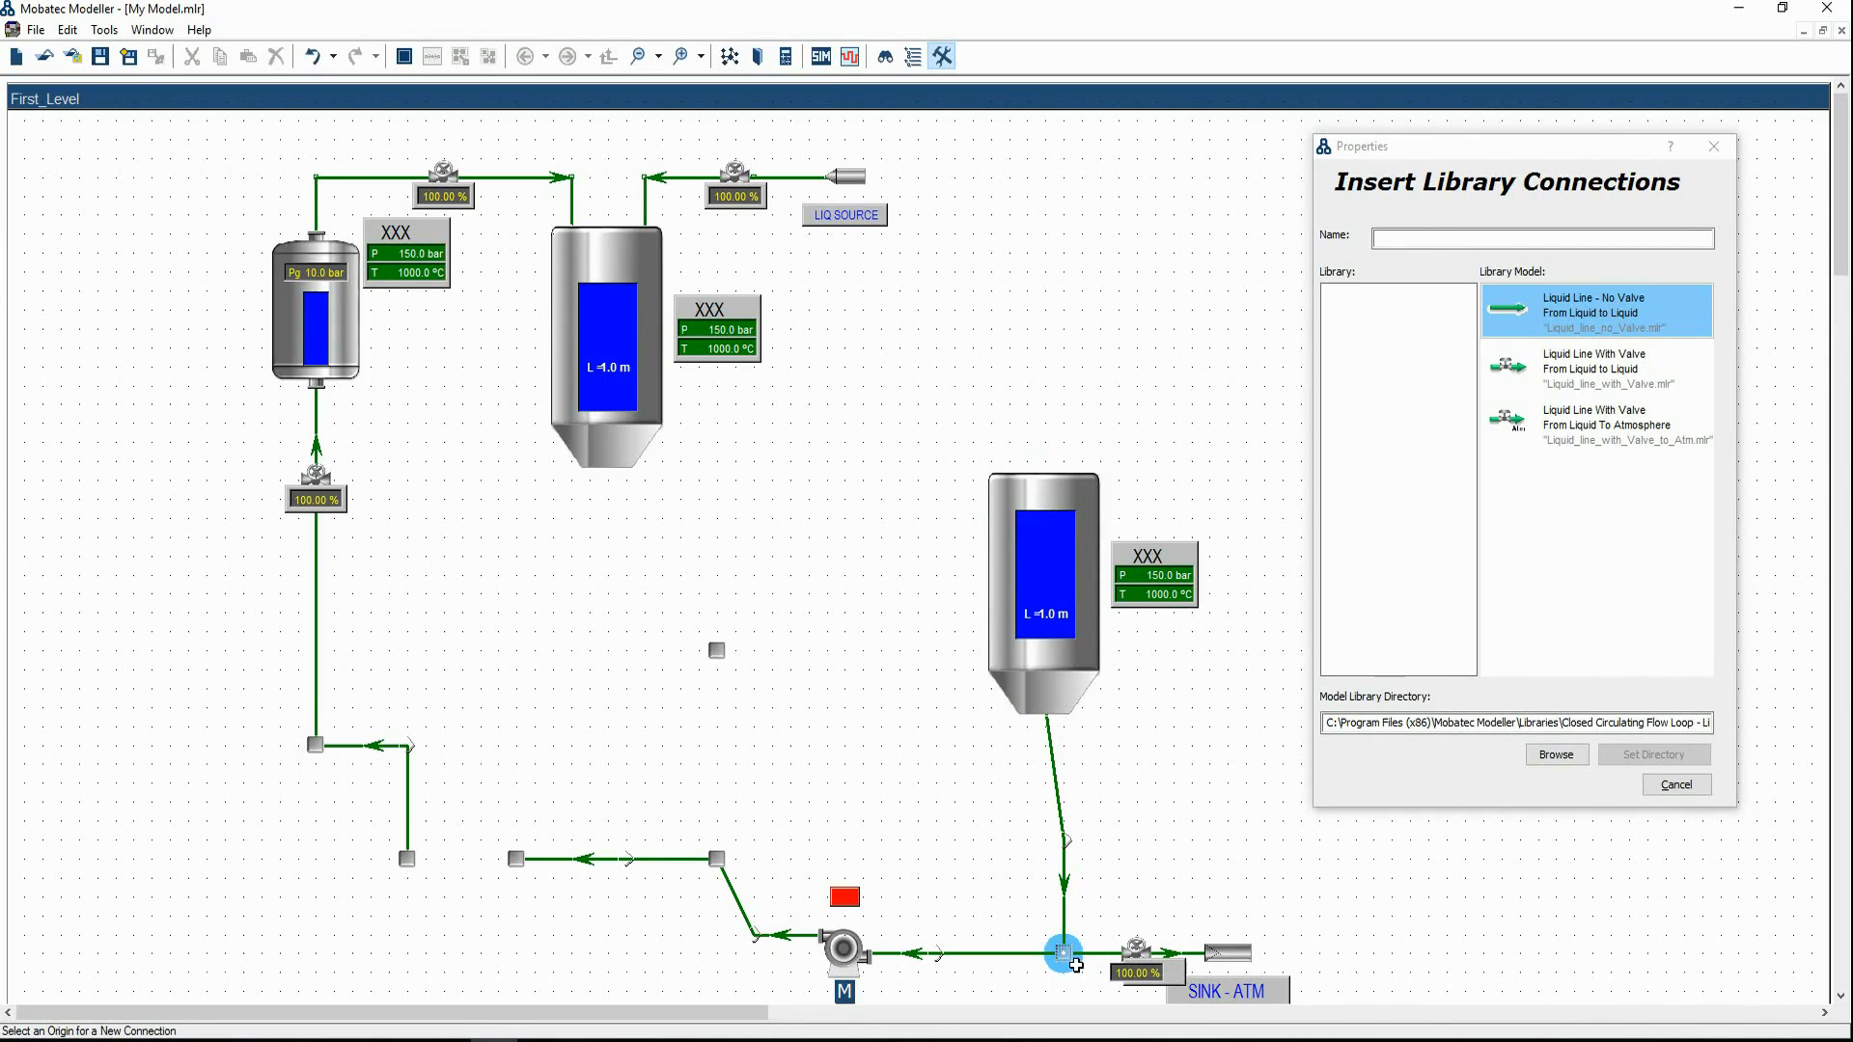
{"action": "key", "text": "Escape"}
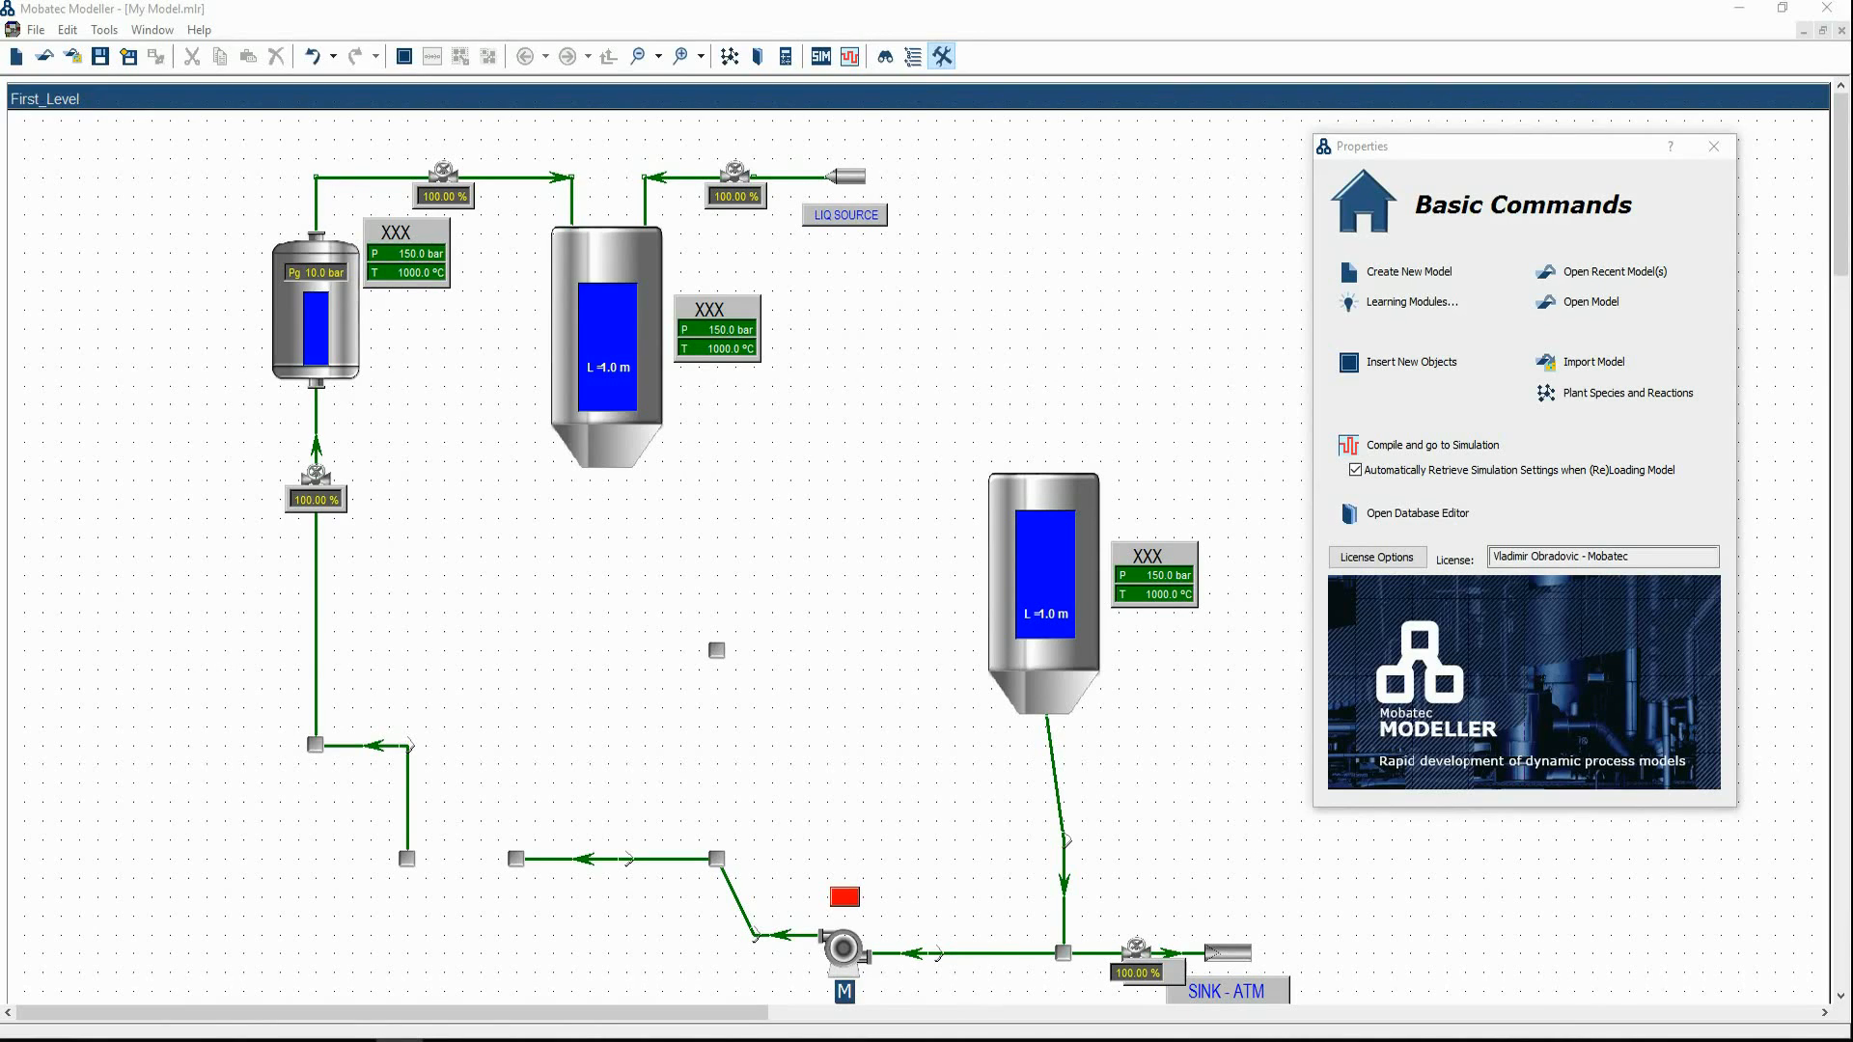
{"action": "key", "text": "c"}
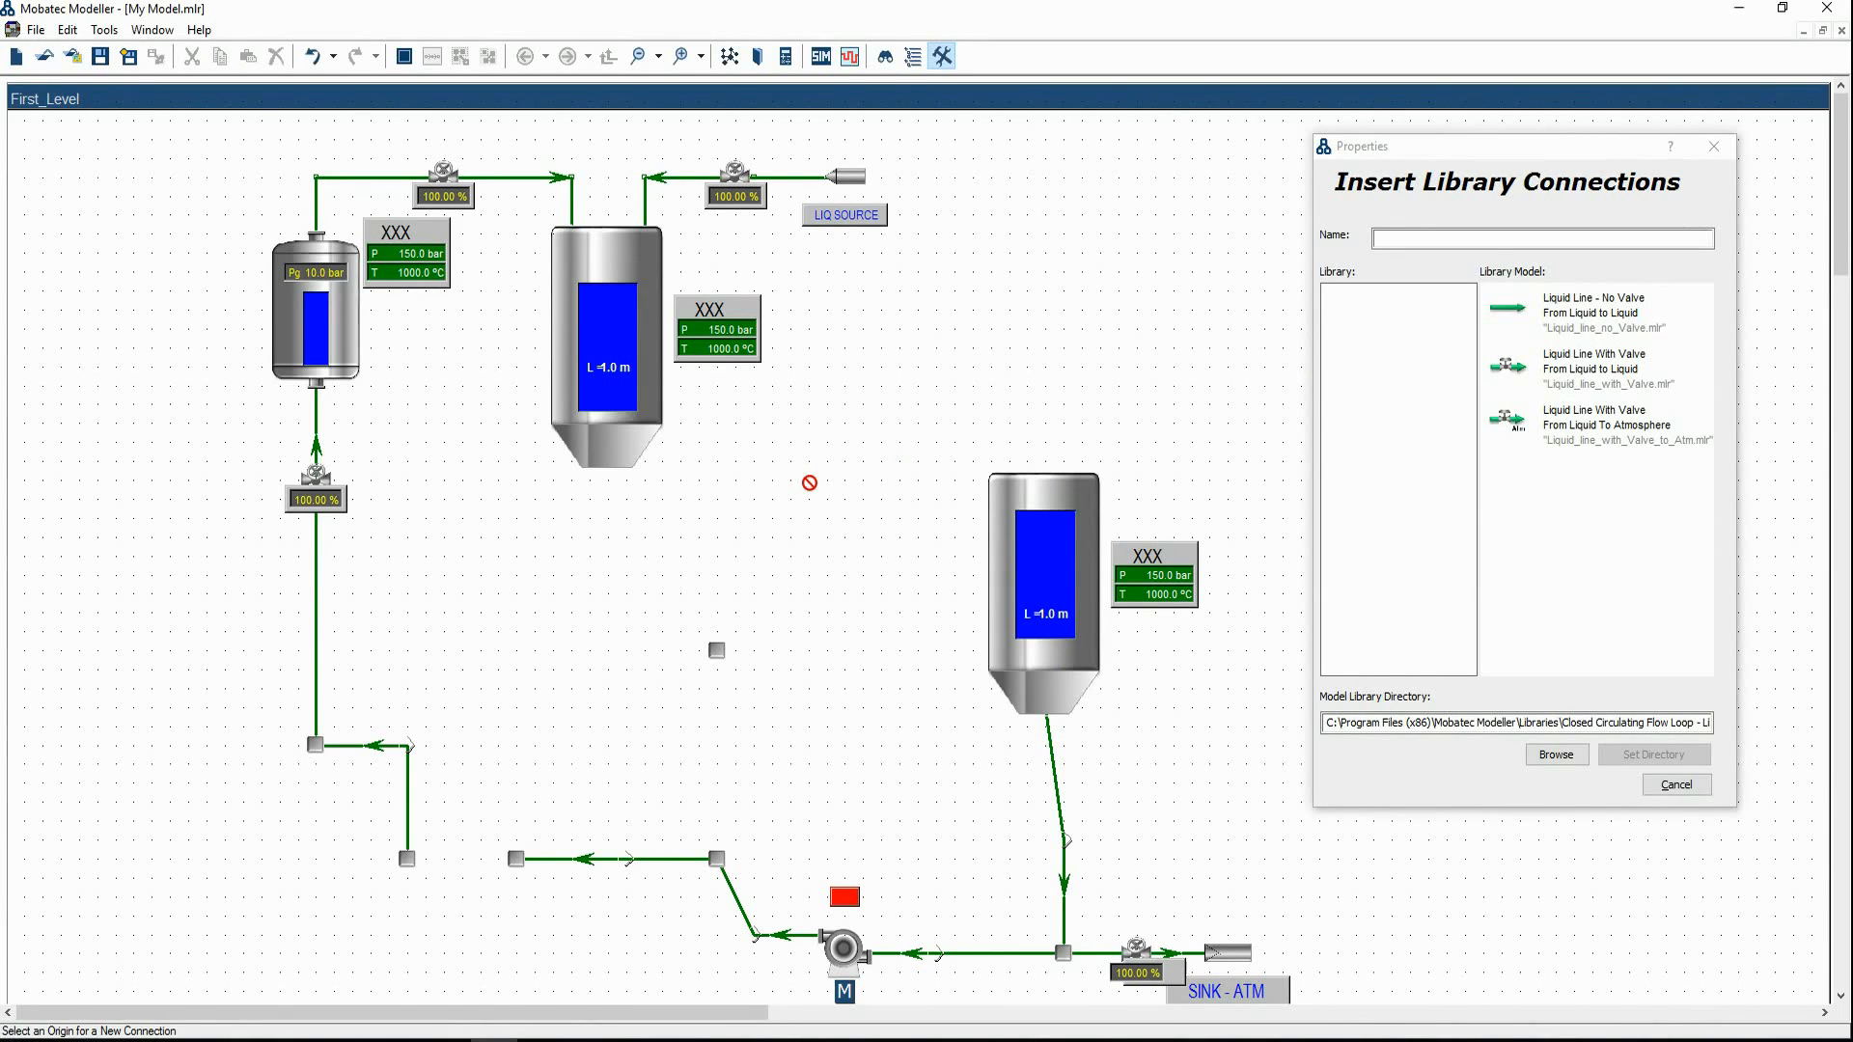
{"action": "key", "text": "Escape"}
{"action": "key", "text": "ctrl+i"}
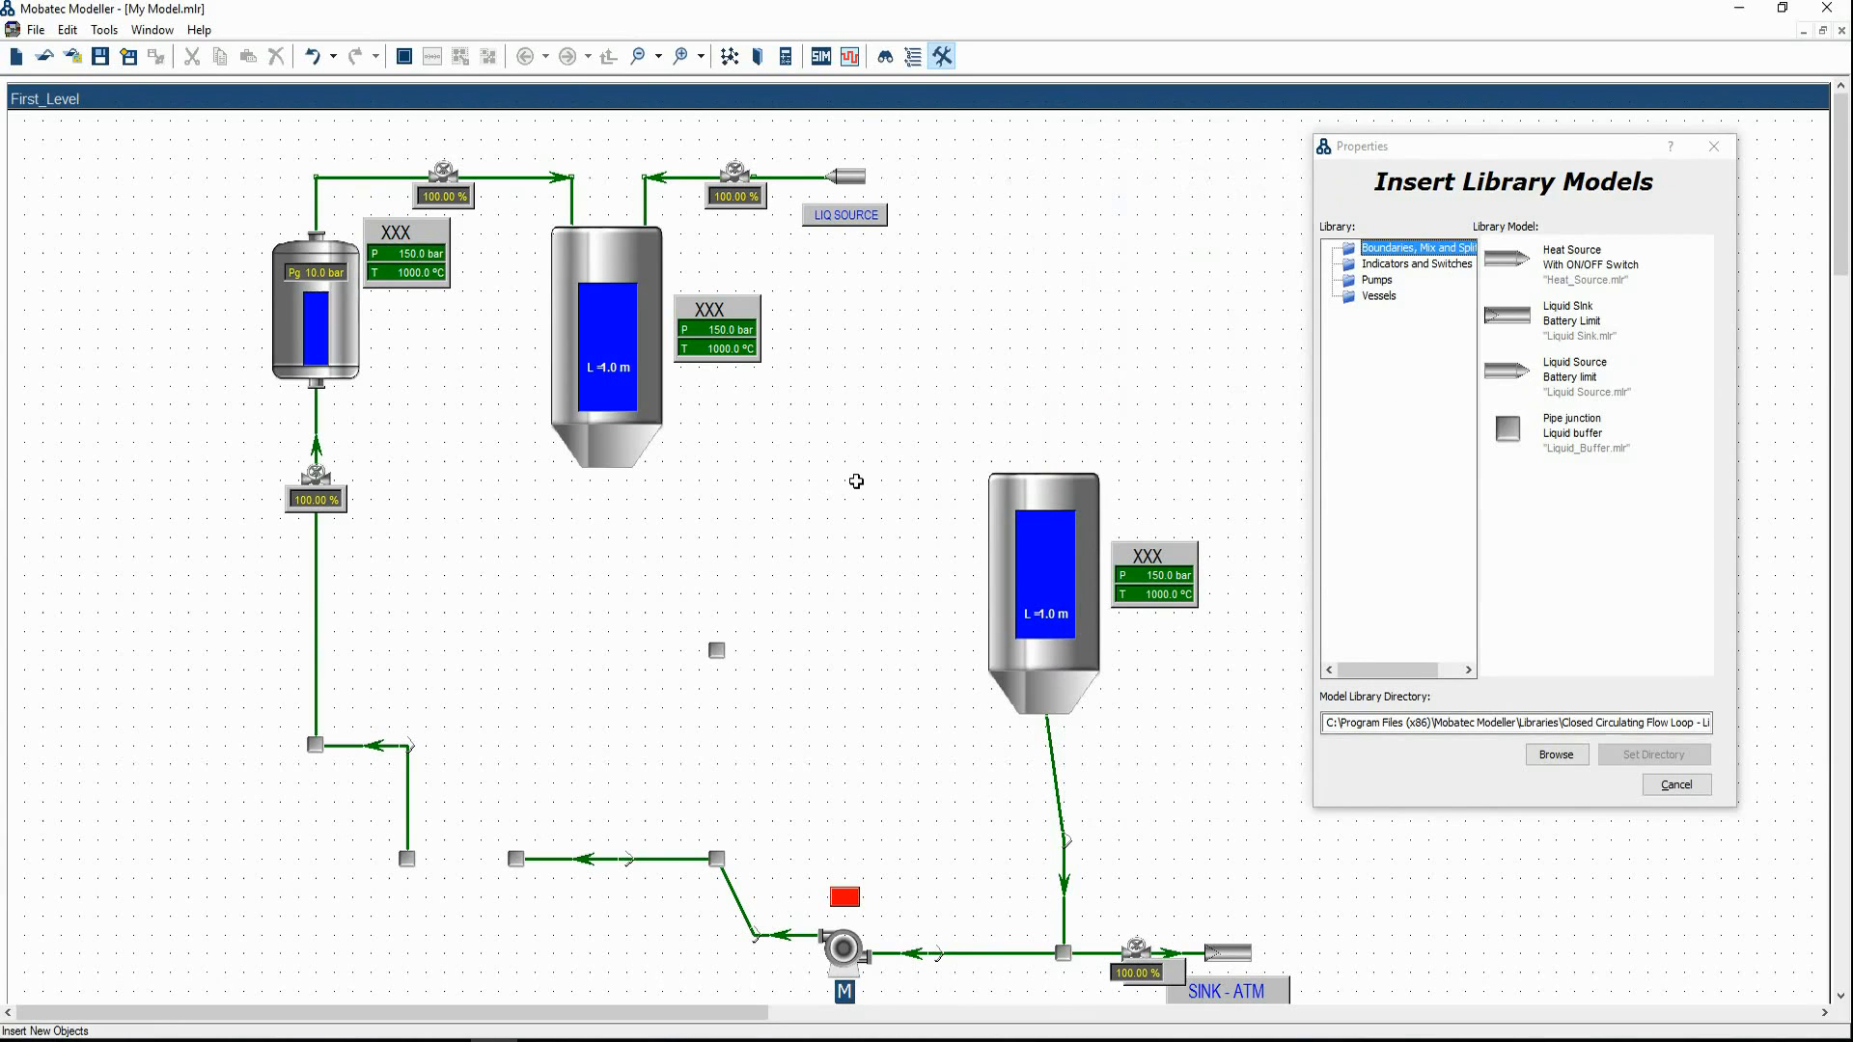
{"action": "key", "text": "Escape"}
Insert two valved liquid-to-liquid library lines: middle-lower junction to its left neighbour, and upper loose junction to the second open vessel
{"action": "key", "text": "ctrl+l"}
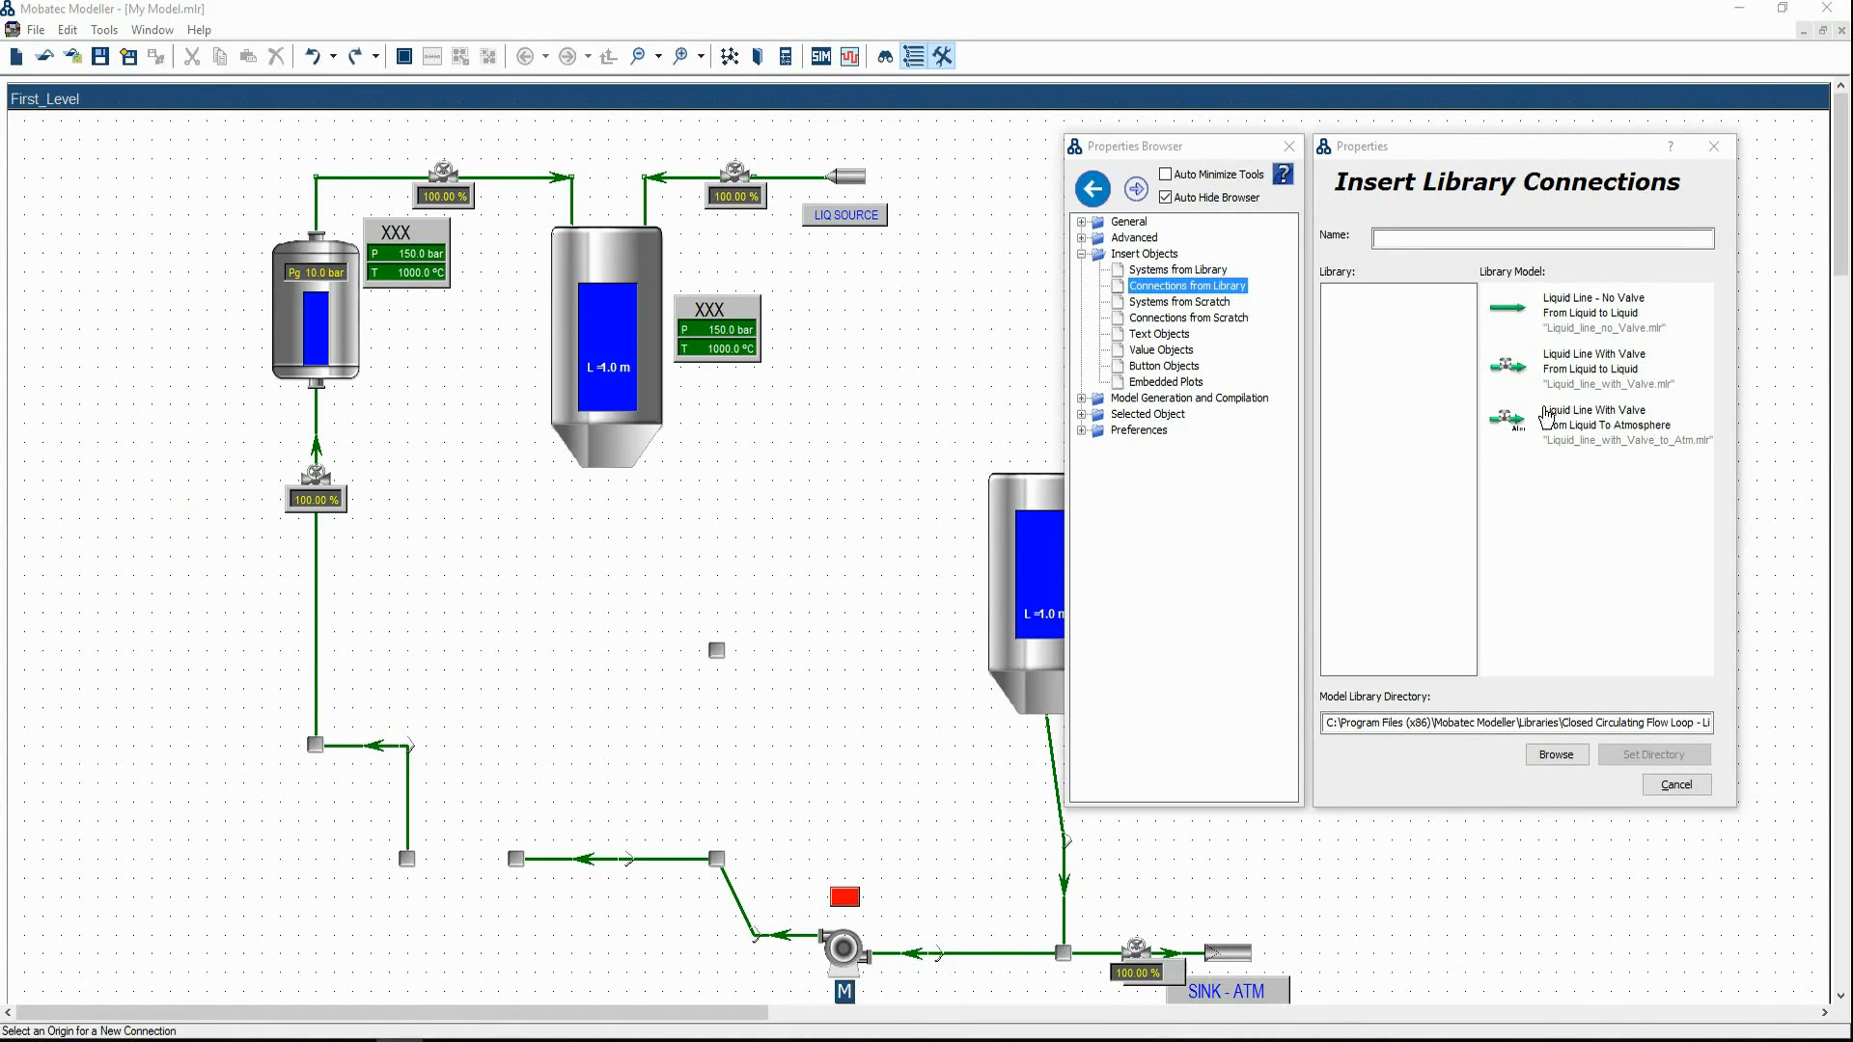
{"action": "left_click", "coordinate": [1579, 382]}
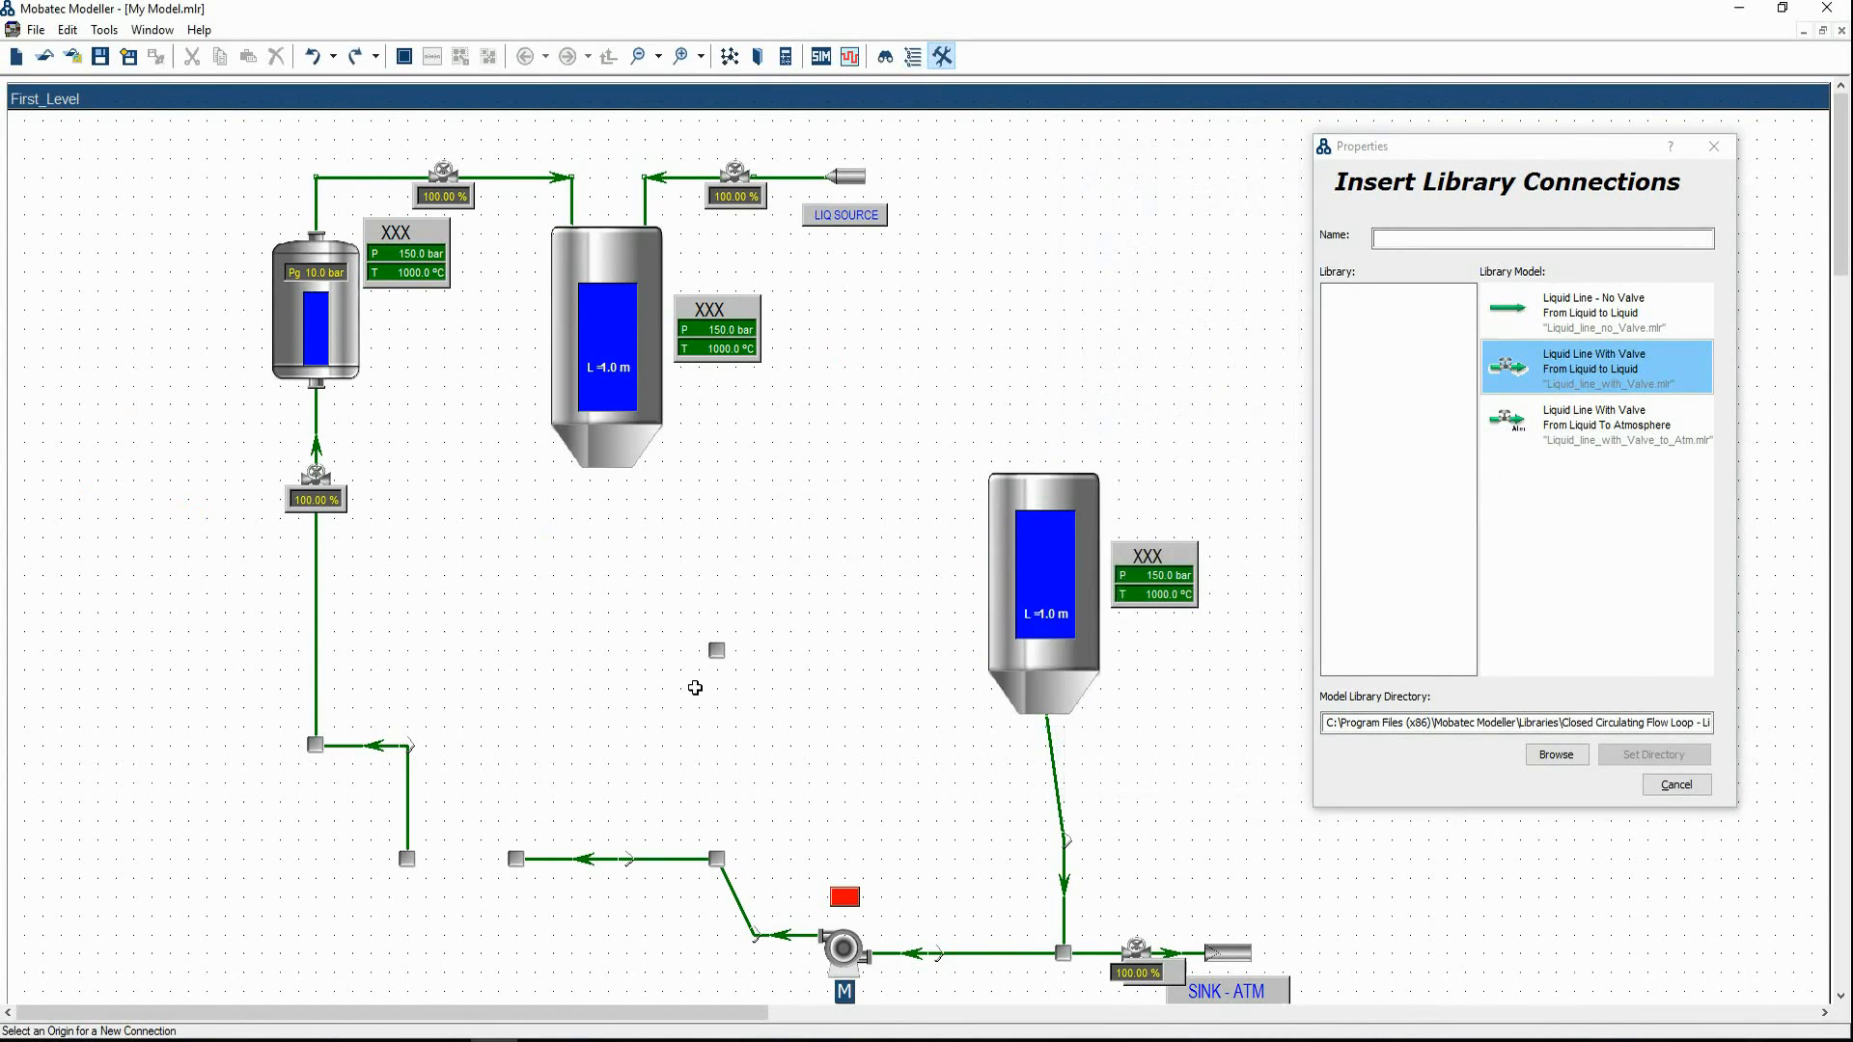
{"action": "left_click_drag", "start_coordinate": [527, 877], "coordinate": [419, 878]}
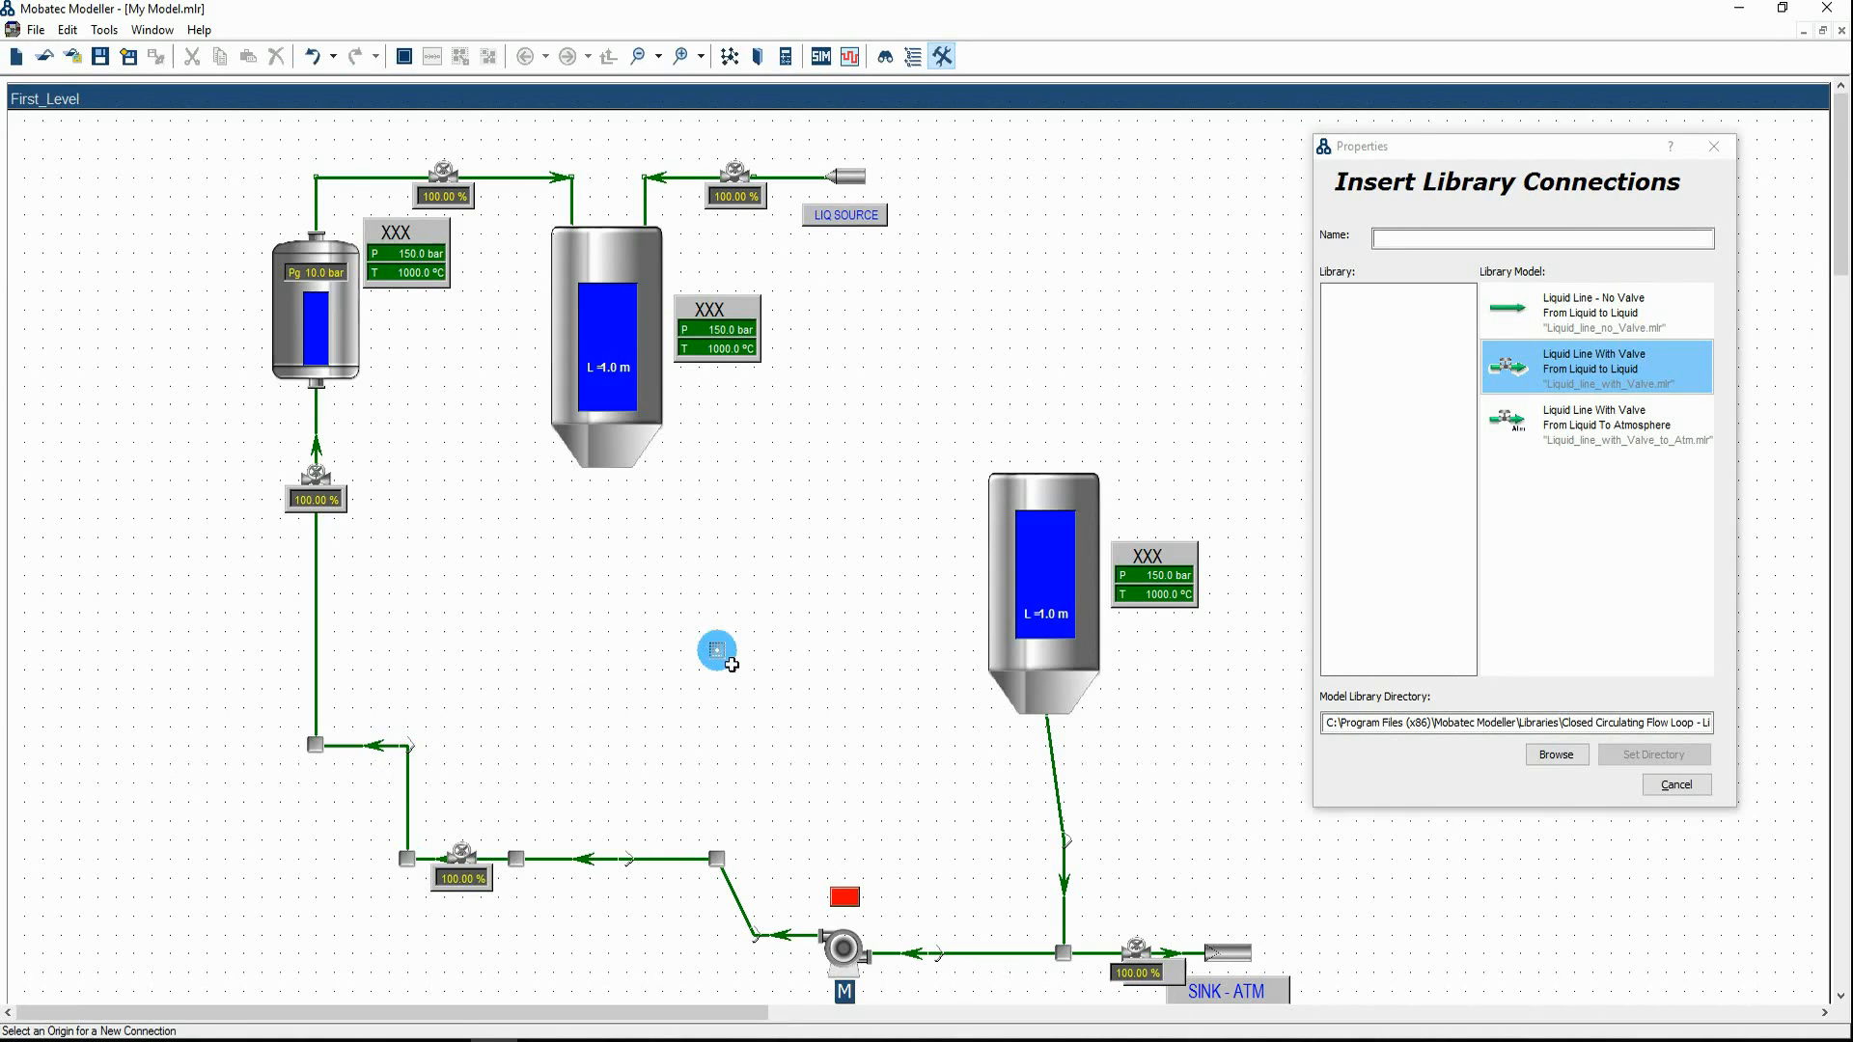
{"action": "left_click_drag", "start_coordinate": [731, 664], "coordinate": [1055, 509]}
{"action": "left_click", "coordinate": [1099, 701]}
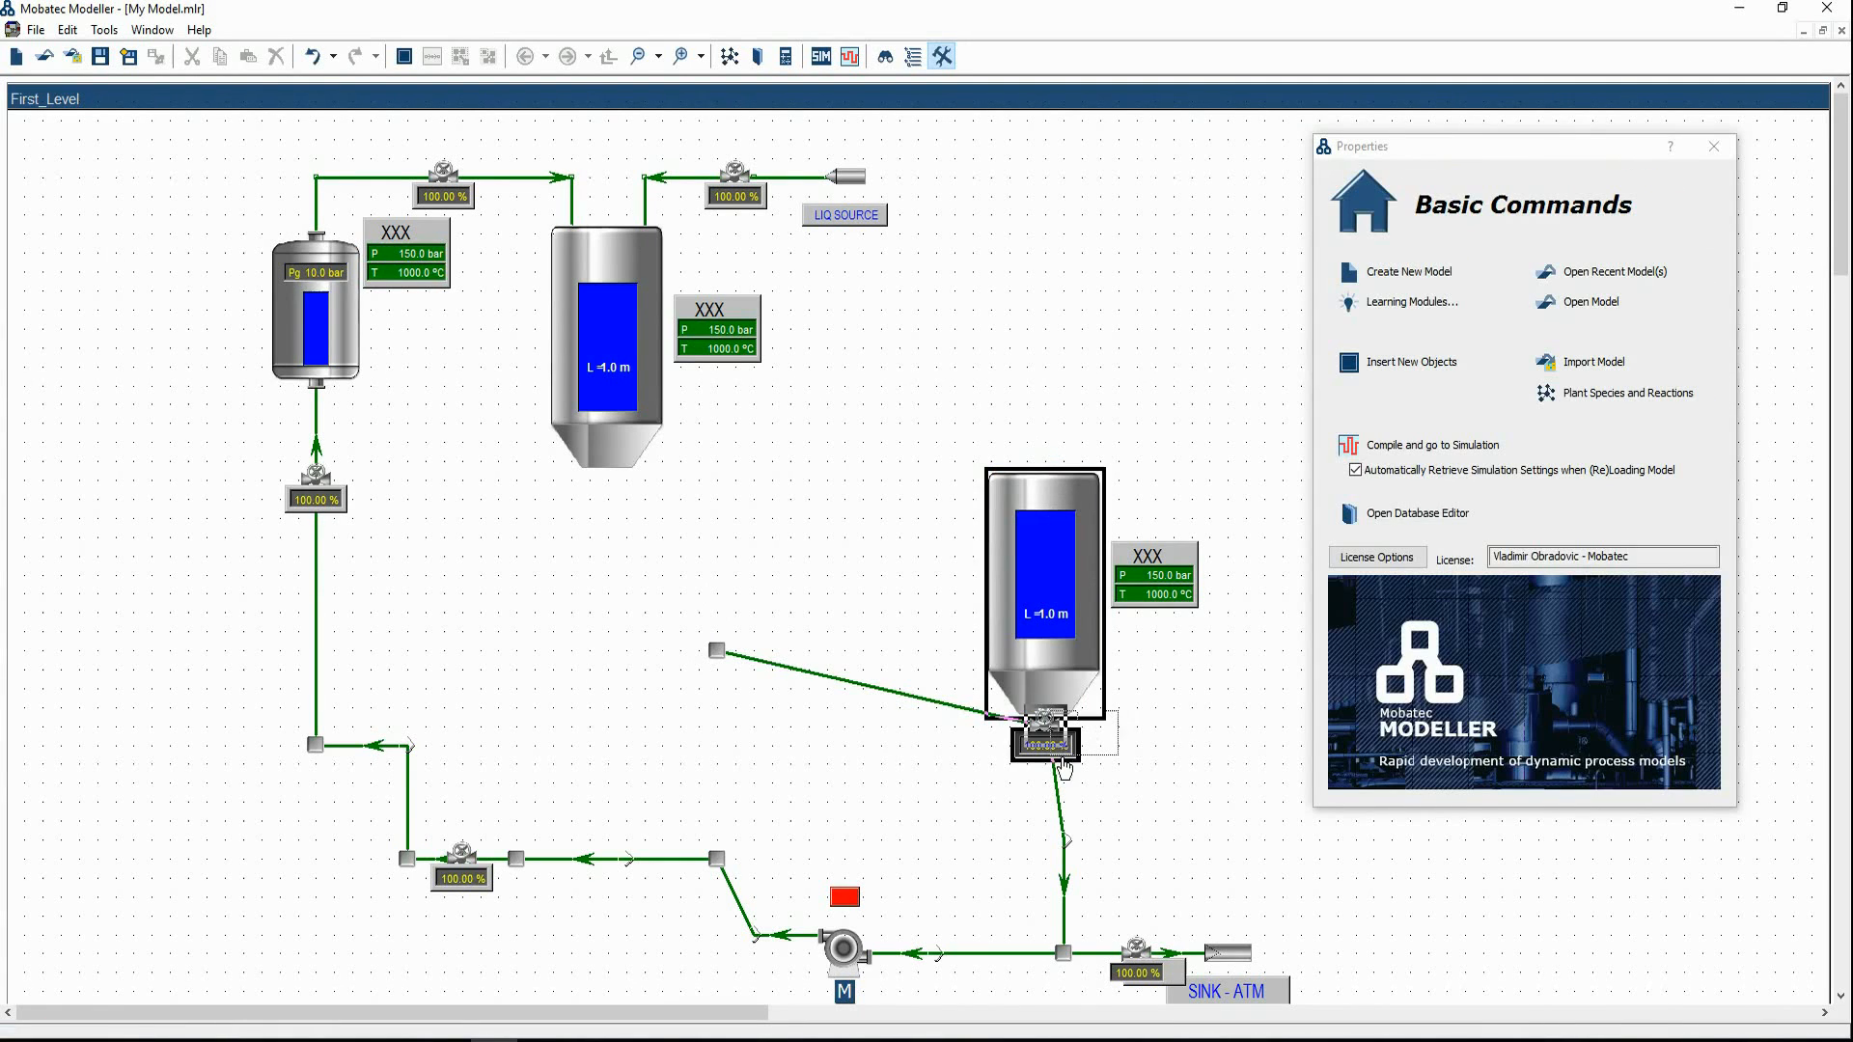
Move the new valve above the second open vessel and square its line up from the junction and down into the vessel's top
{"action": "left_click_drag", "start_coordinate": [1095, 697], "coordinate": [1056, 414]}
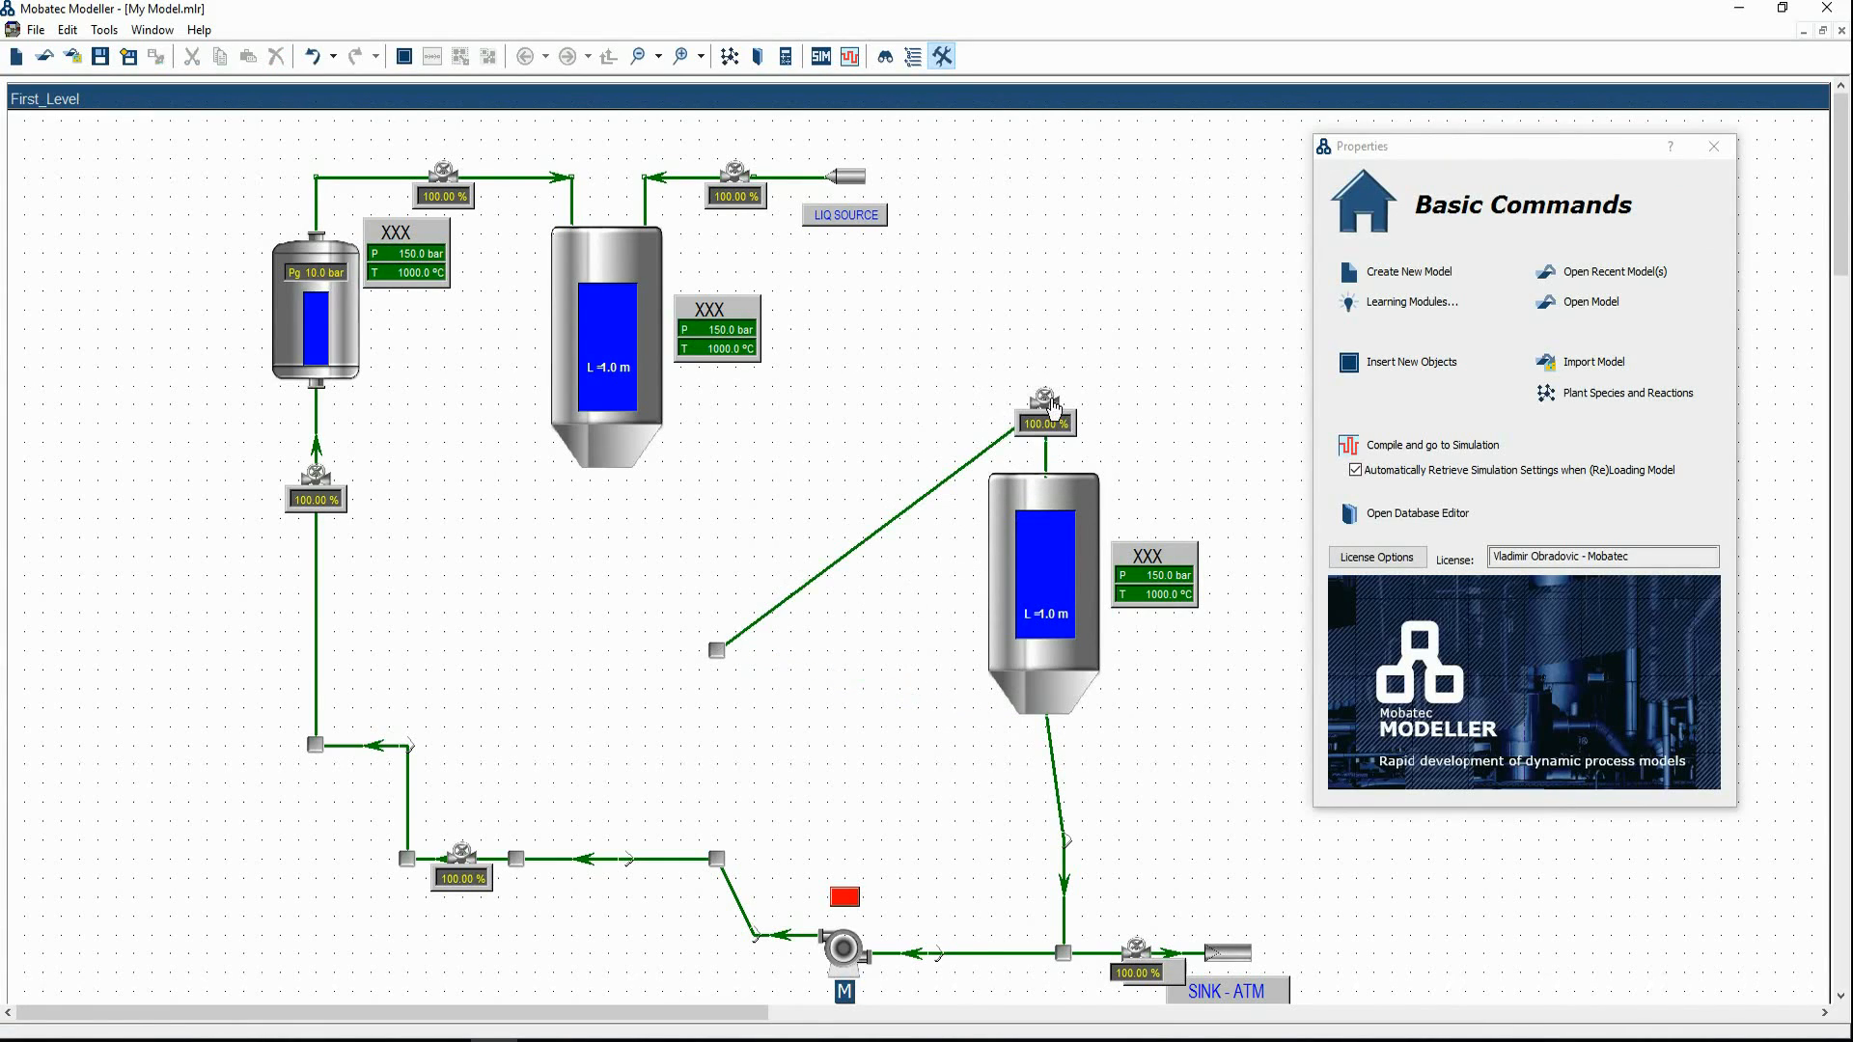
{"action": "left_click_drag", "start_coordinate": [980, 454], "coordinate": [720, 466]}
{"action": "left_click", "coordinate": [1050, 405]}
{"action": "left_click_drag", "start_coordinate": [1054, 405], "coordinate": [923, 451]}
{"action": "left_click_drag", "start_coordinate": [719, 461], "coordinate": [718, 443]}
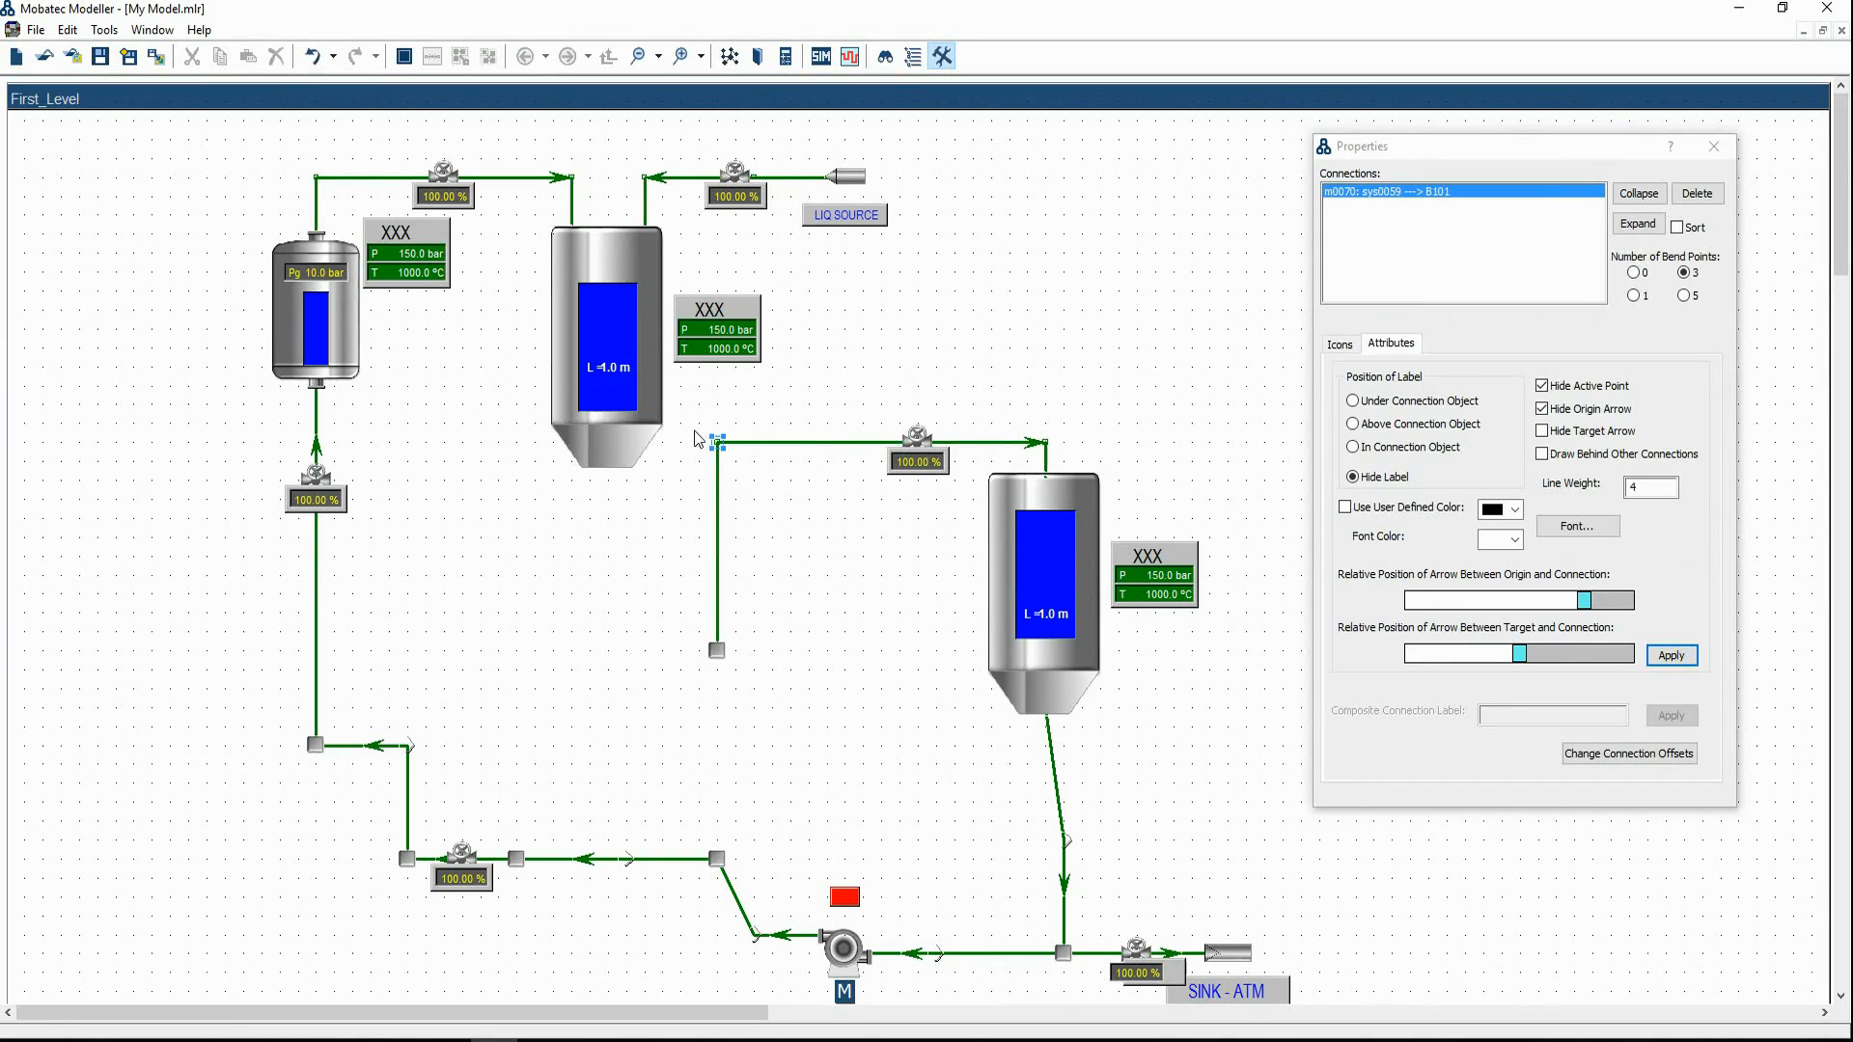
Shift the upper junction, and the pump with its outlet junction and bend point, right so their lines run vertically in one column
{"action": "left_click_drag", "start_coordinate": [716, 652], "coordinate": [790, 653]}
{"action": "left_click_drag", "start_coordinate": [683, 804], "coordinate": [936, 1009]}
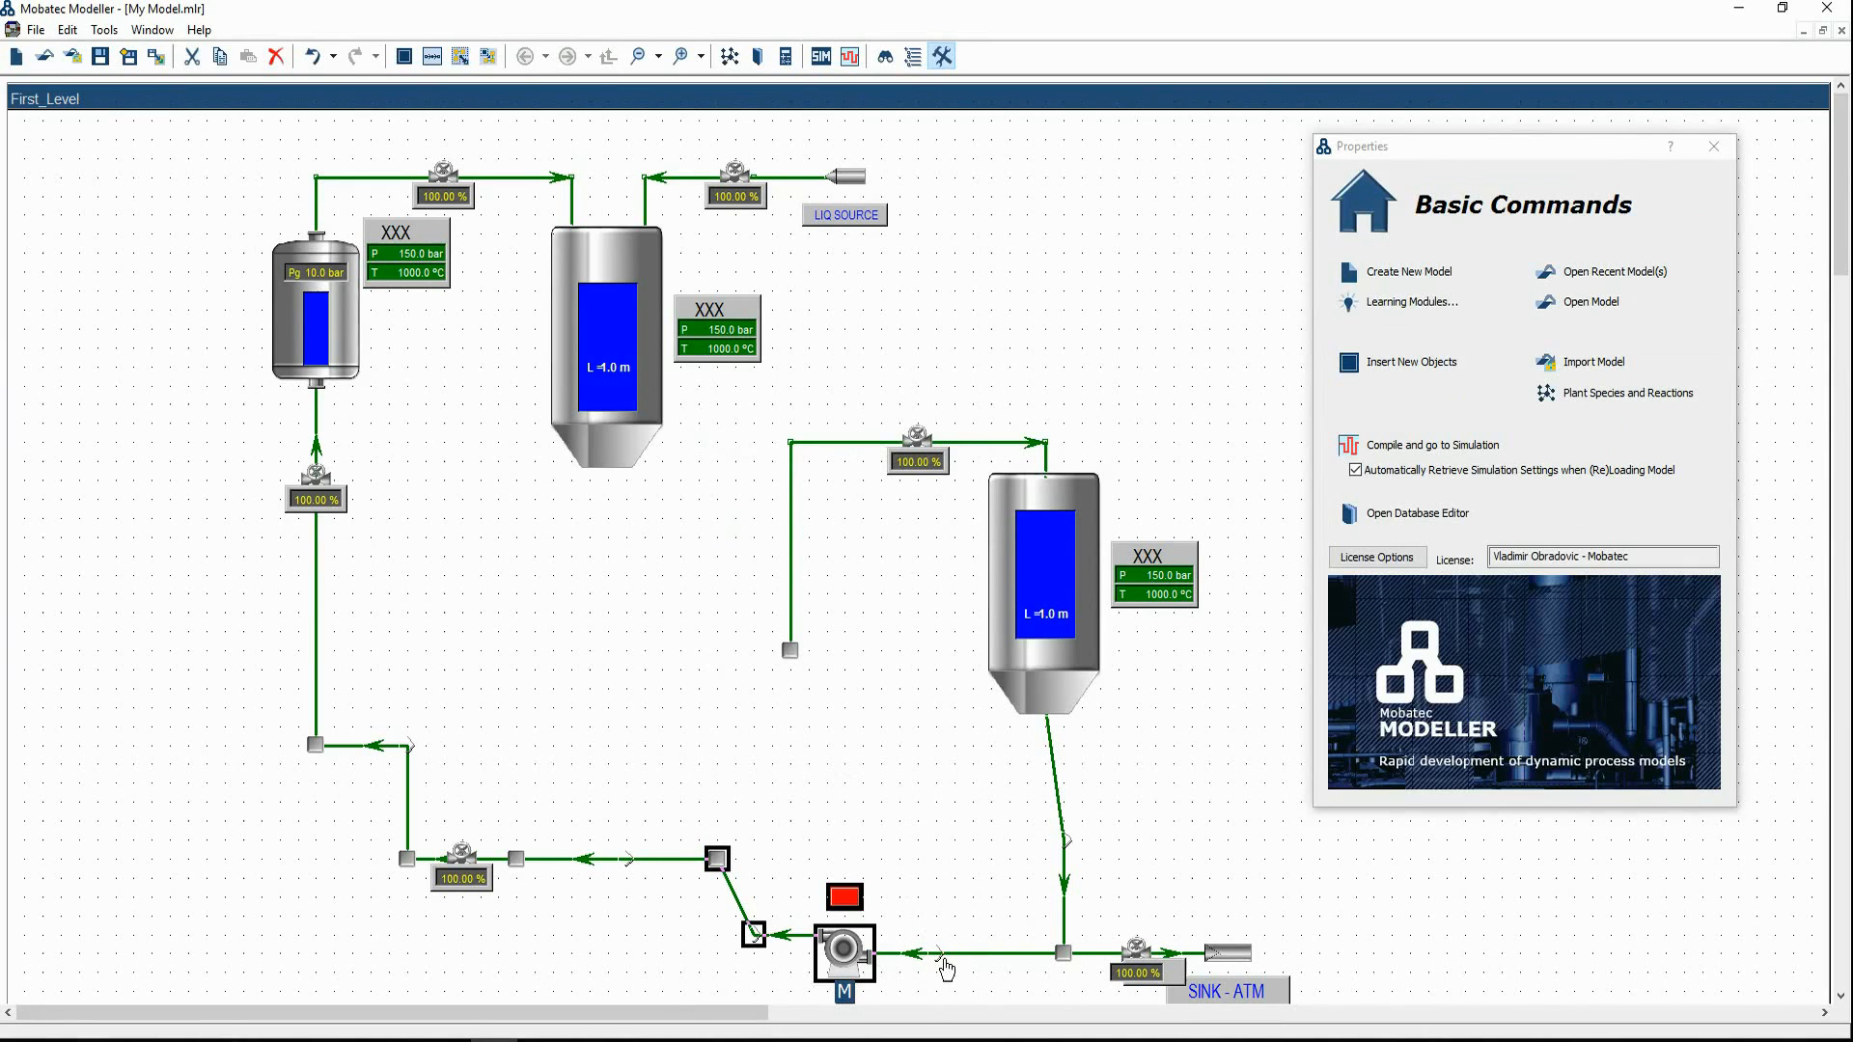
{"action": "left_click_drag", "start_coordinate": [848, 962], "coordinate": [780, 944]}
{"action": "left_click", "coordinate": [822, 936]}
Align the second open vessel vertically over the pump-inlet junction, and move the lower-left line's bend point directly below the closed vessel's junction
{"action": "left_click_drag", "start_coordinate": [1006, 389], "coordinate": [1093, 697]}
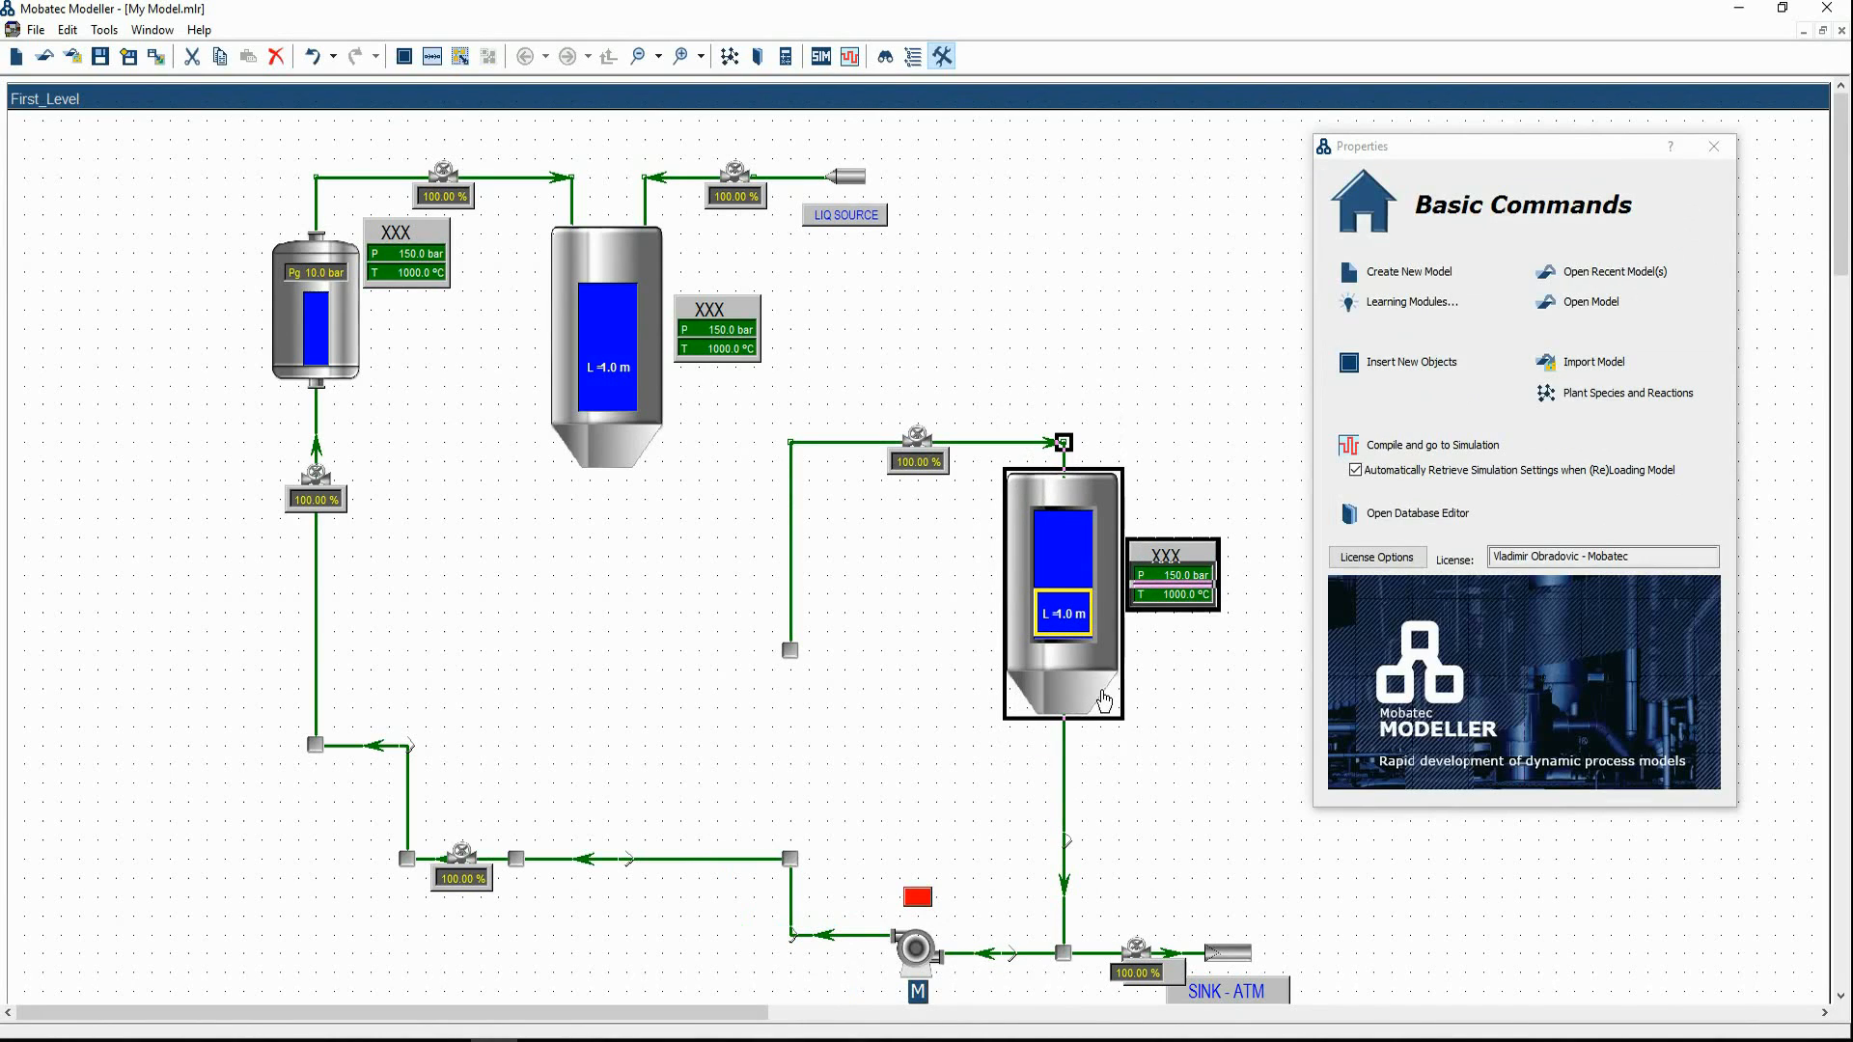
{"action": "left_click", "coordinate": [880, 654]}
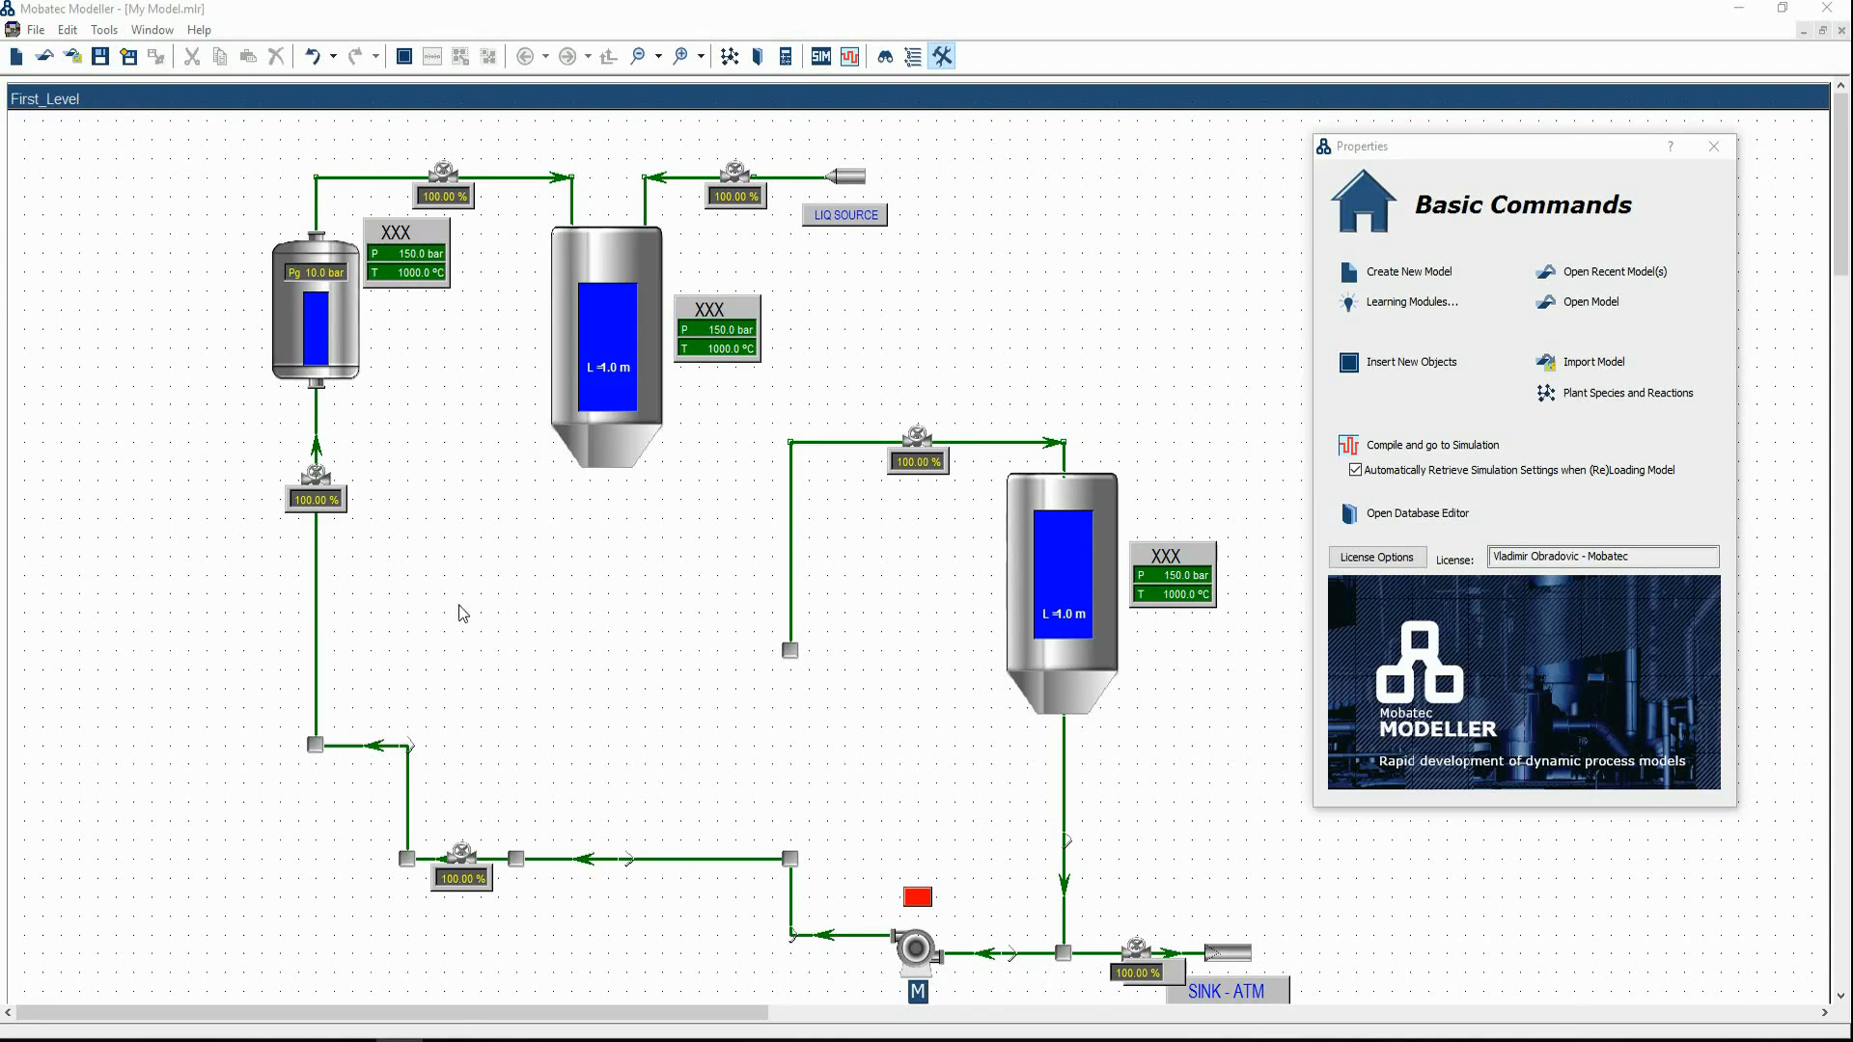
{"action": "left_click_drag", "start_coordinate": [415, 749], "coordinate": [316, 858]}
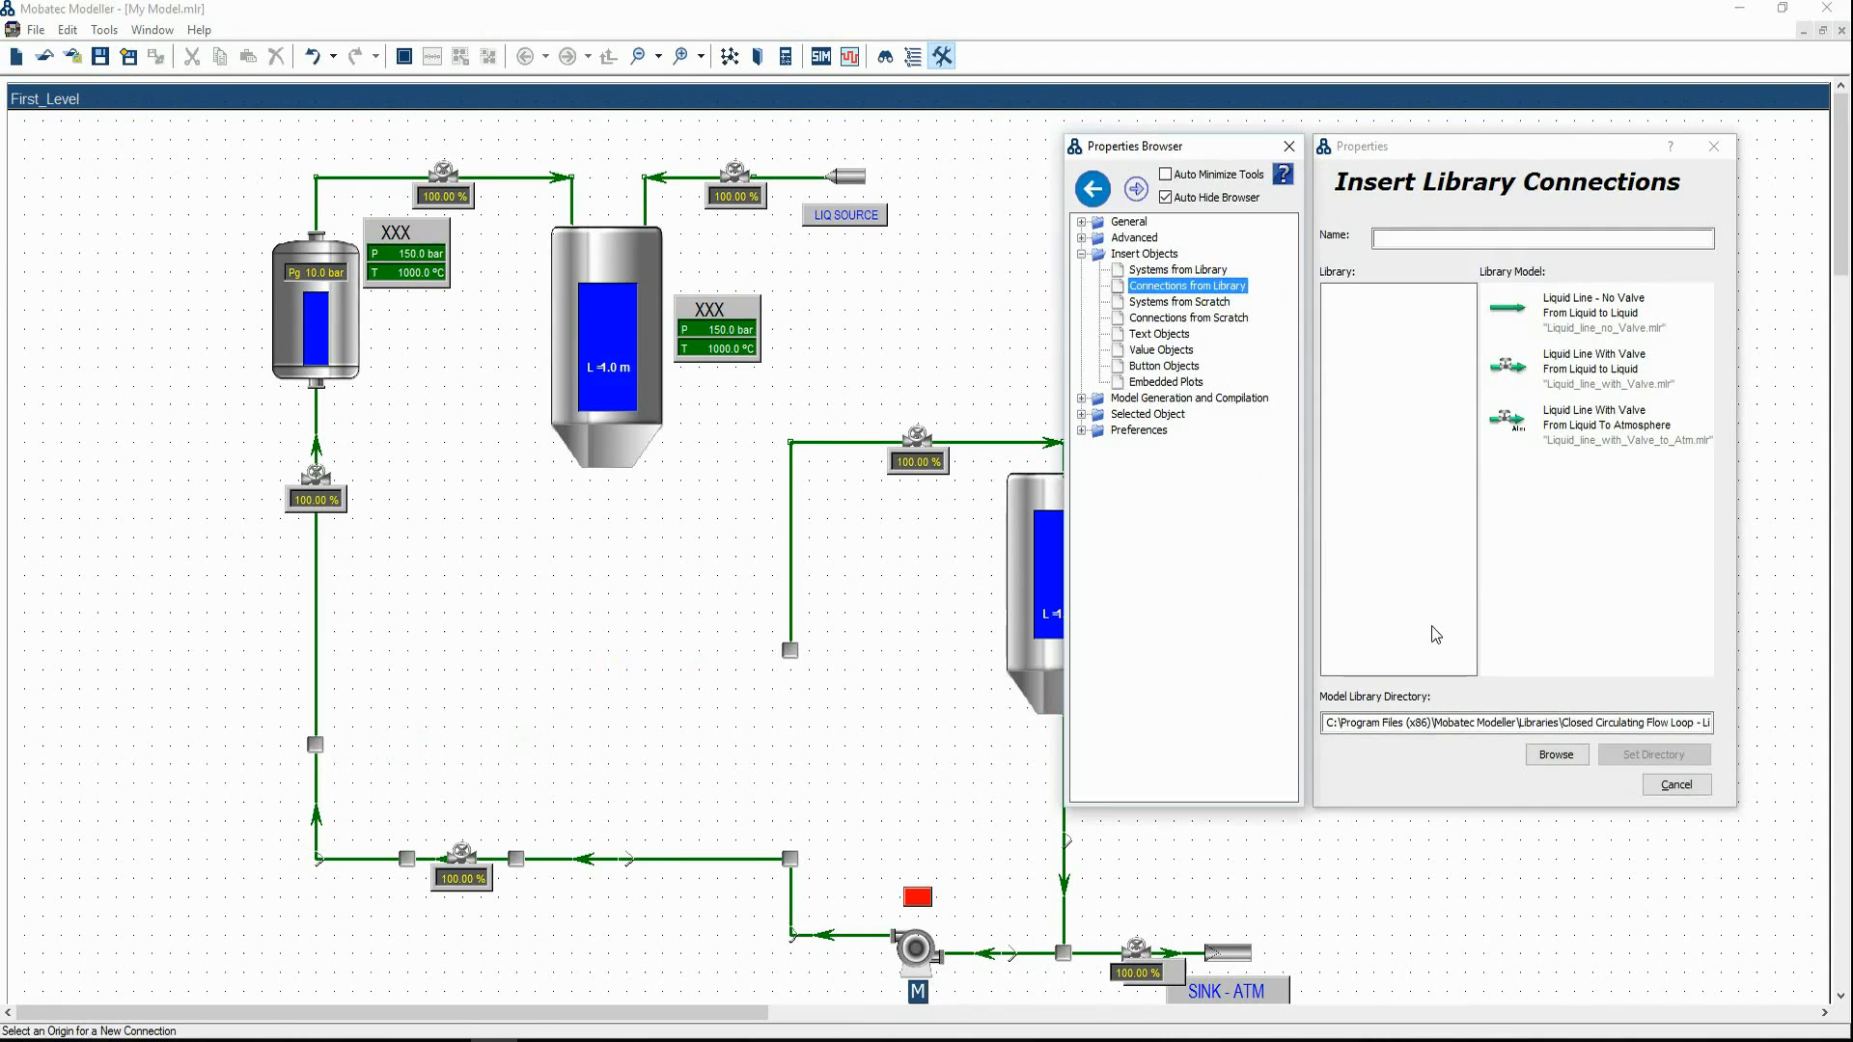
Insert a Liquid Line - No Valve from pump-outlet junction to the one above, and a valved liquid-to-liquid line from the closed vessel's junction to the second open vessel
{"action": "left_click", "coordinate": [1602, 311]}
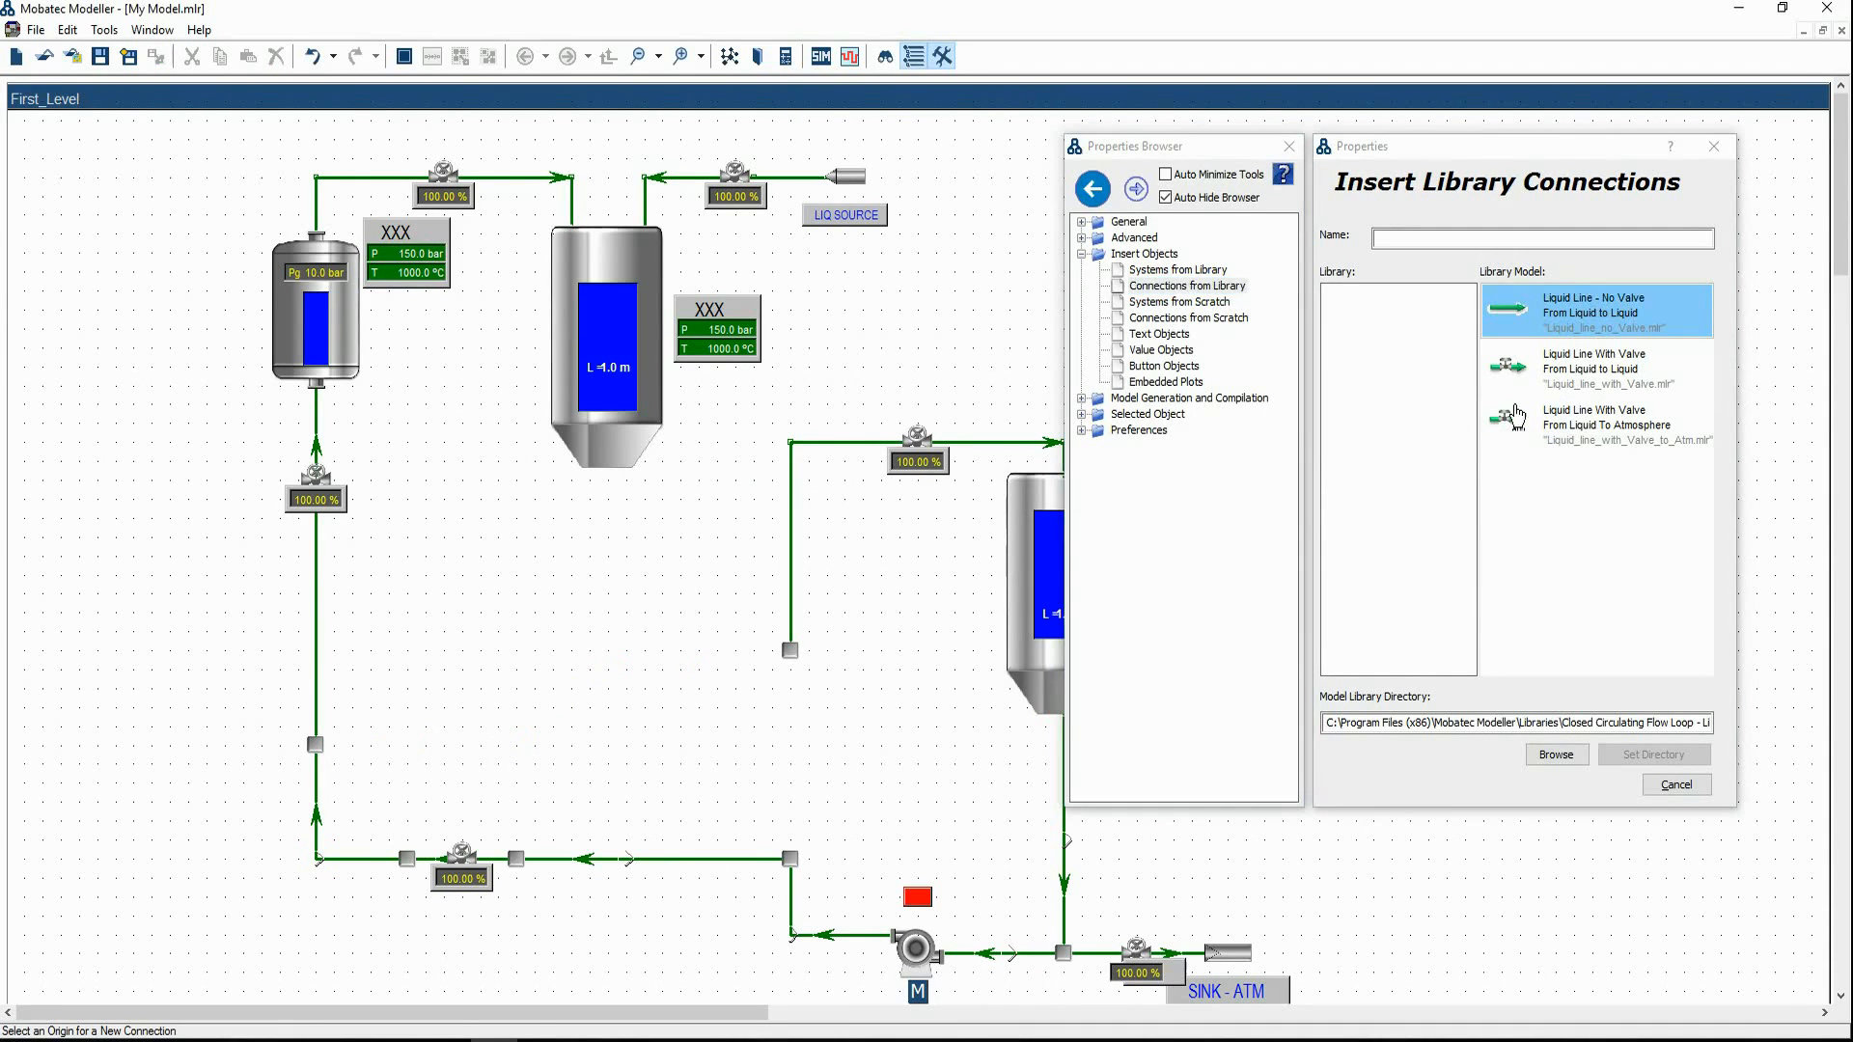
{"action": "left_click", "coordinate": [790, 858]}
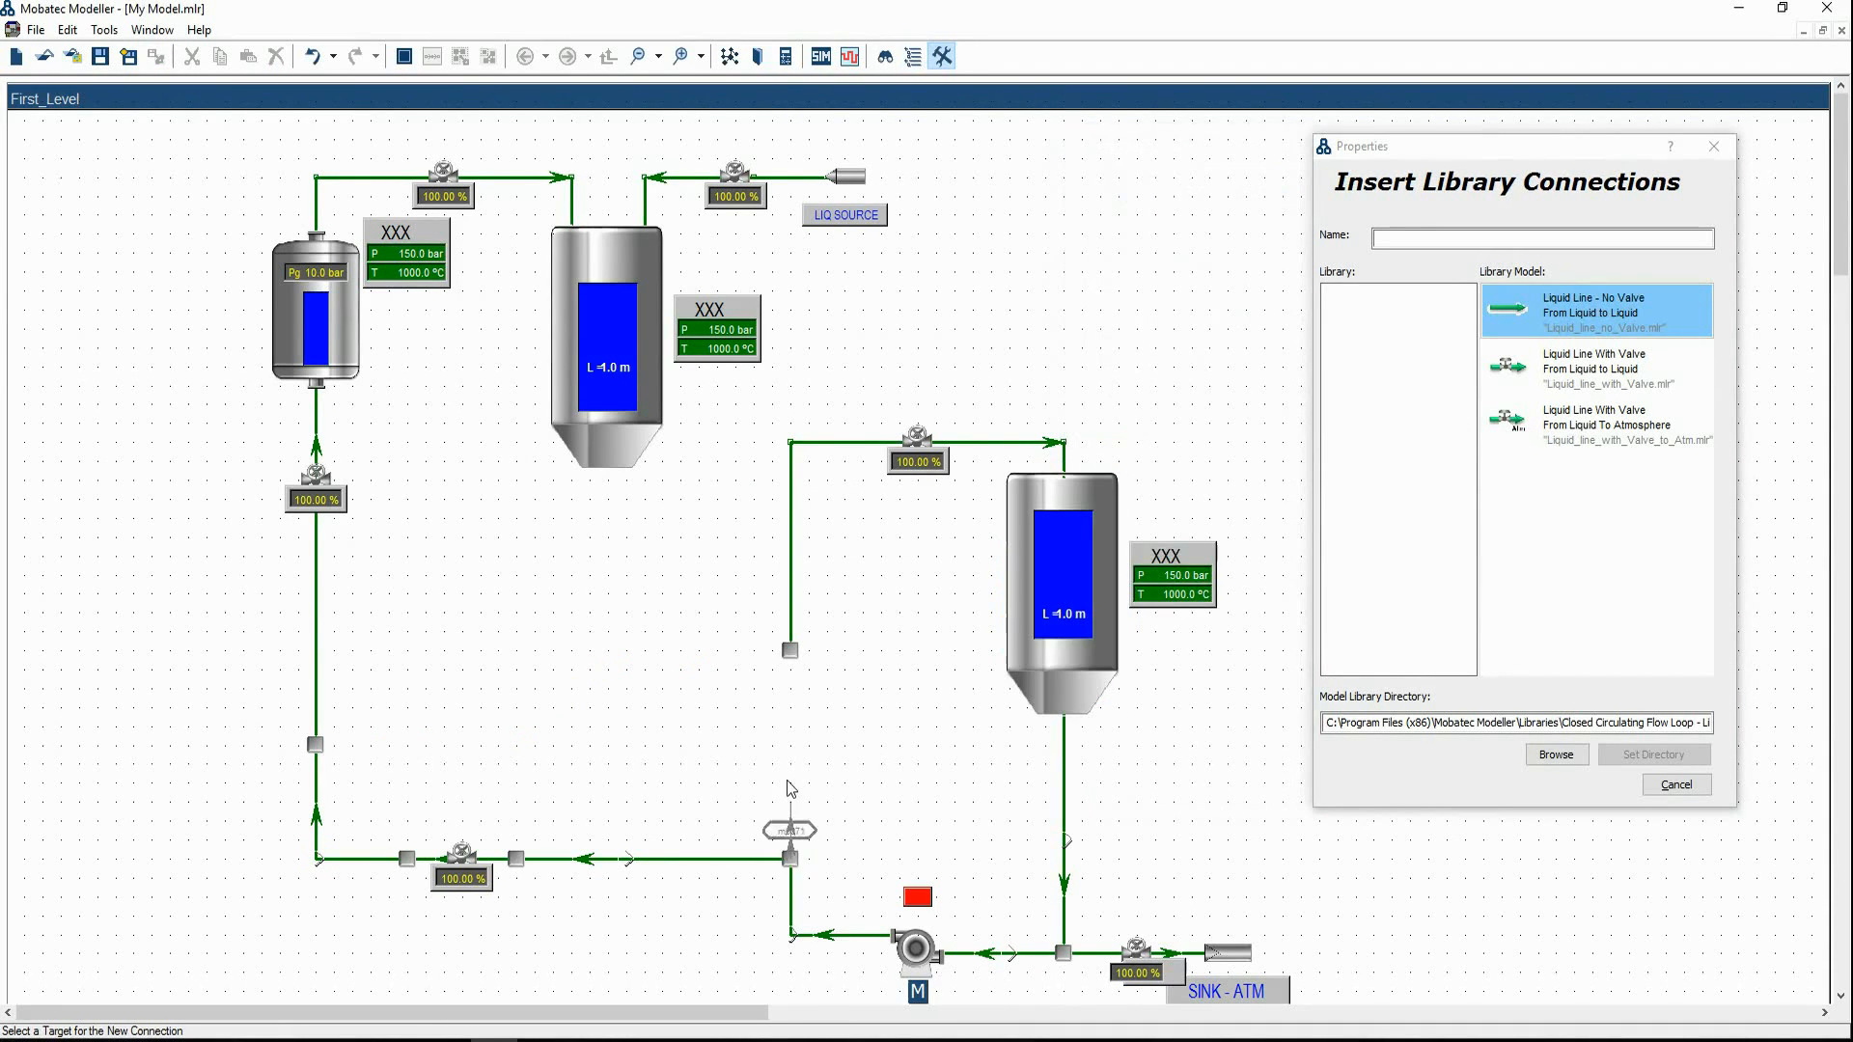
{"action": "left_click", "coordinate": [809, 674]}
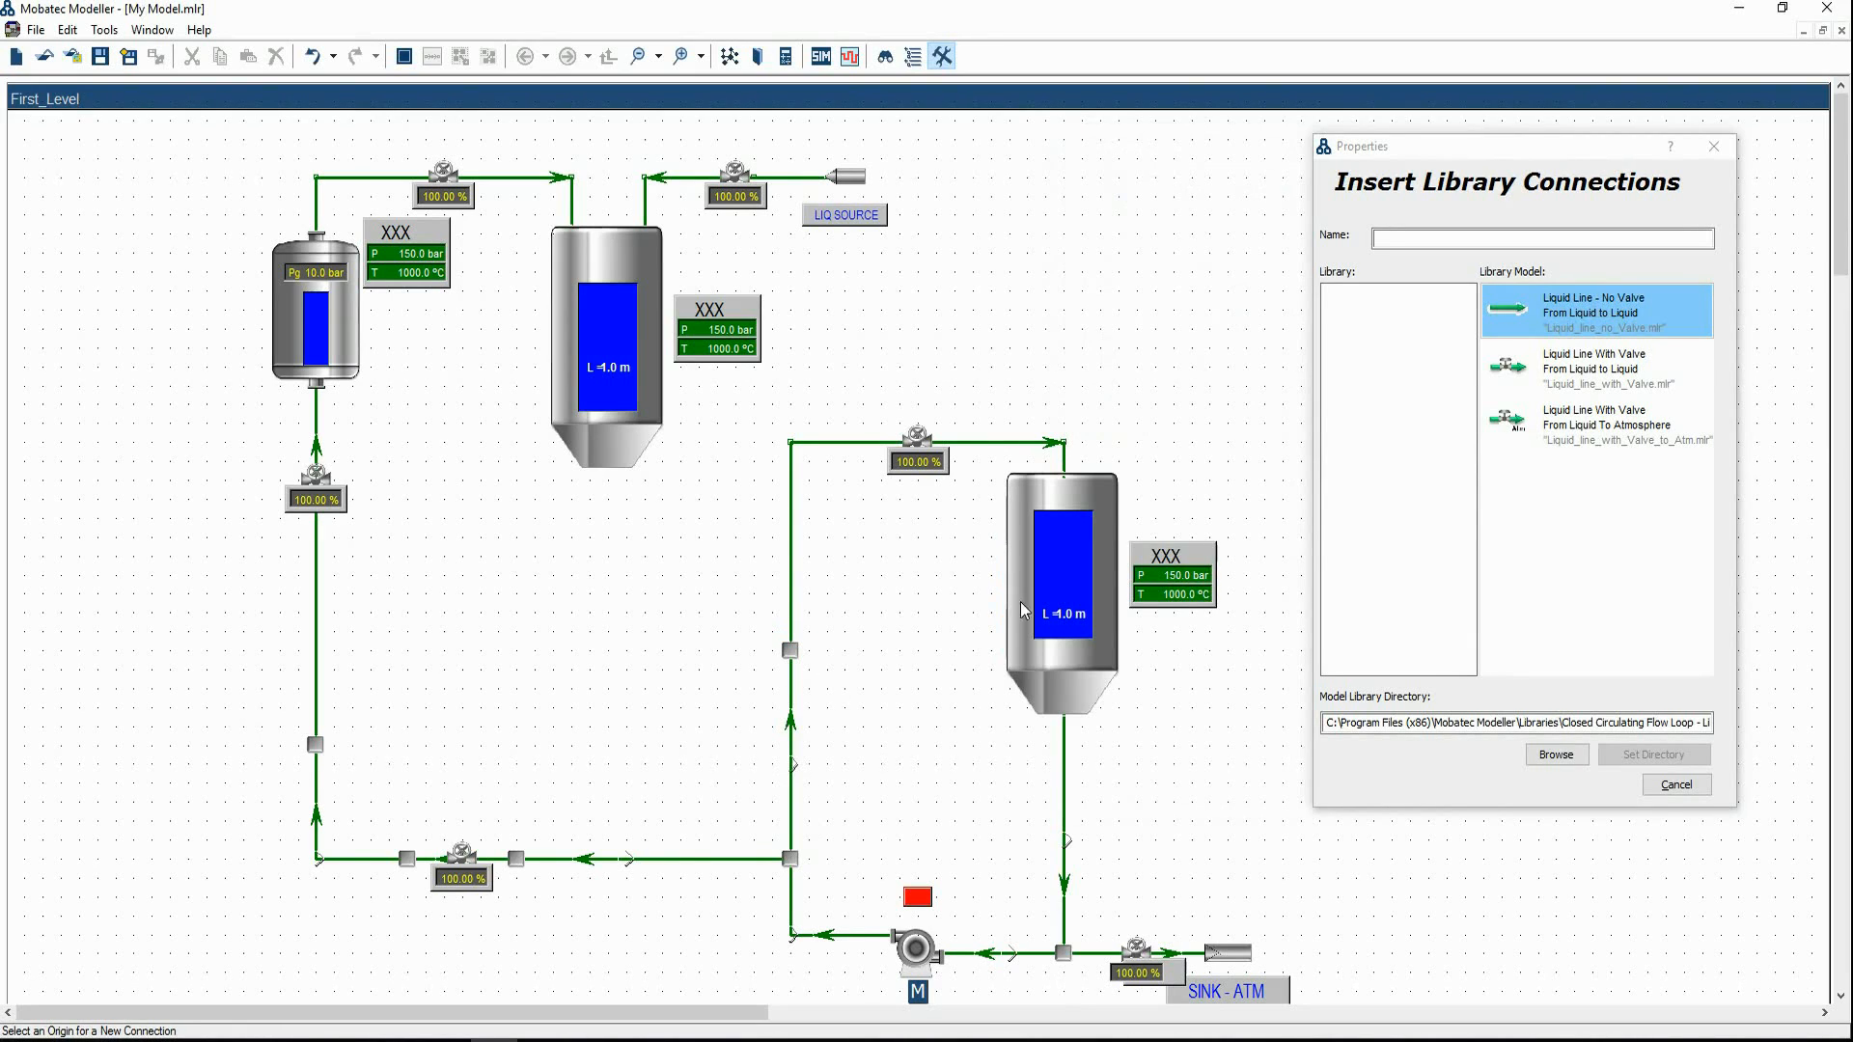
{"action": "double_click", "coordinate": [1568, 371]}
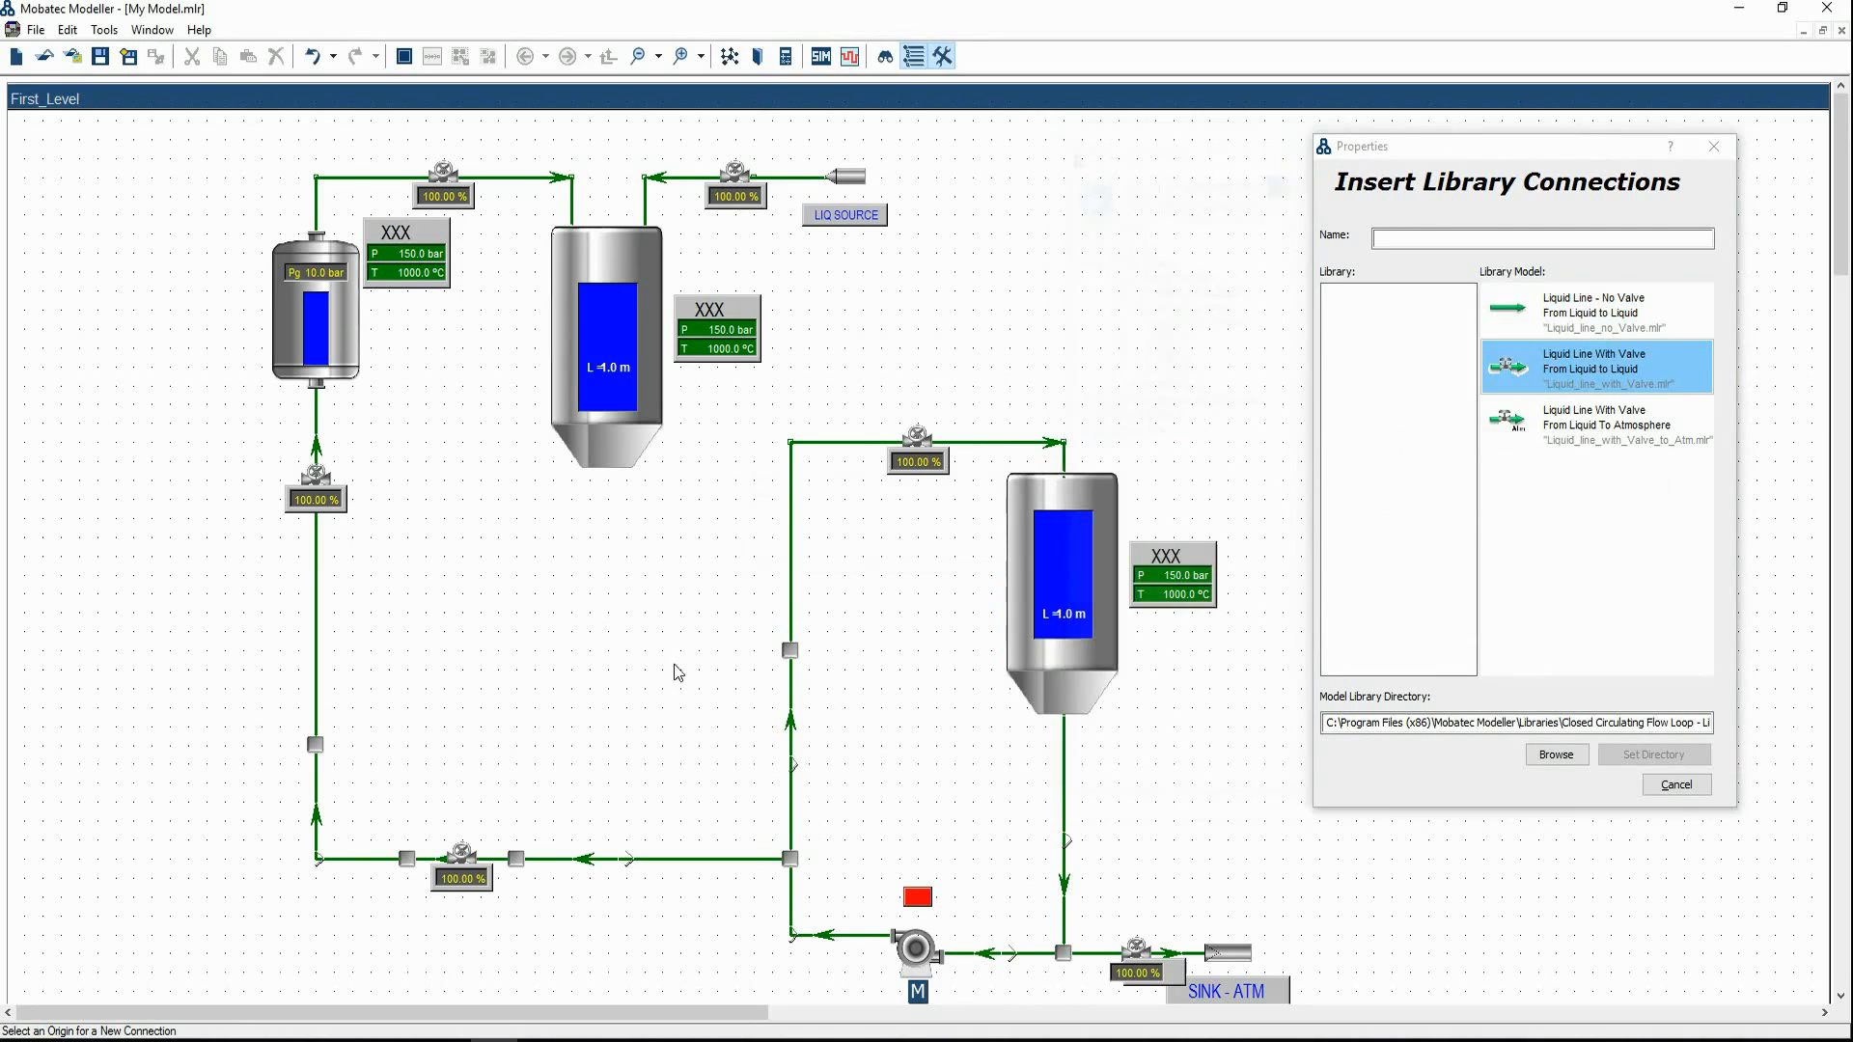
{"action": "left_click", "coordinate": [333, 761]}
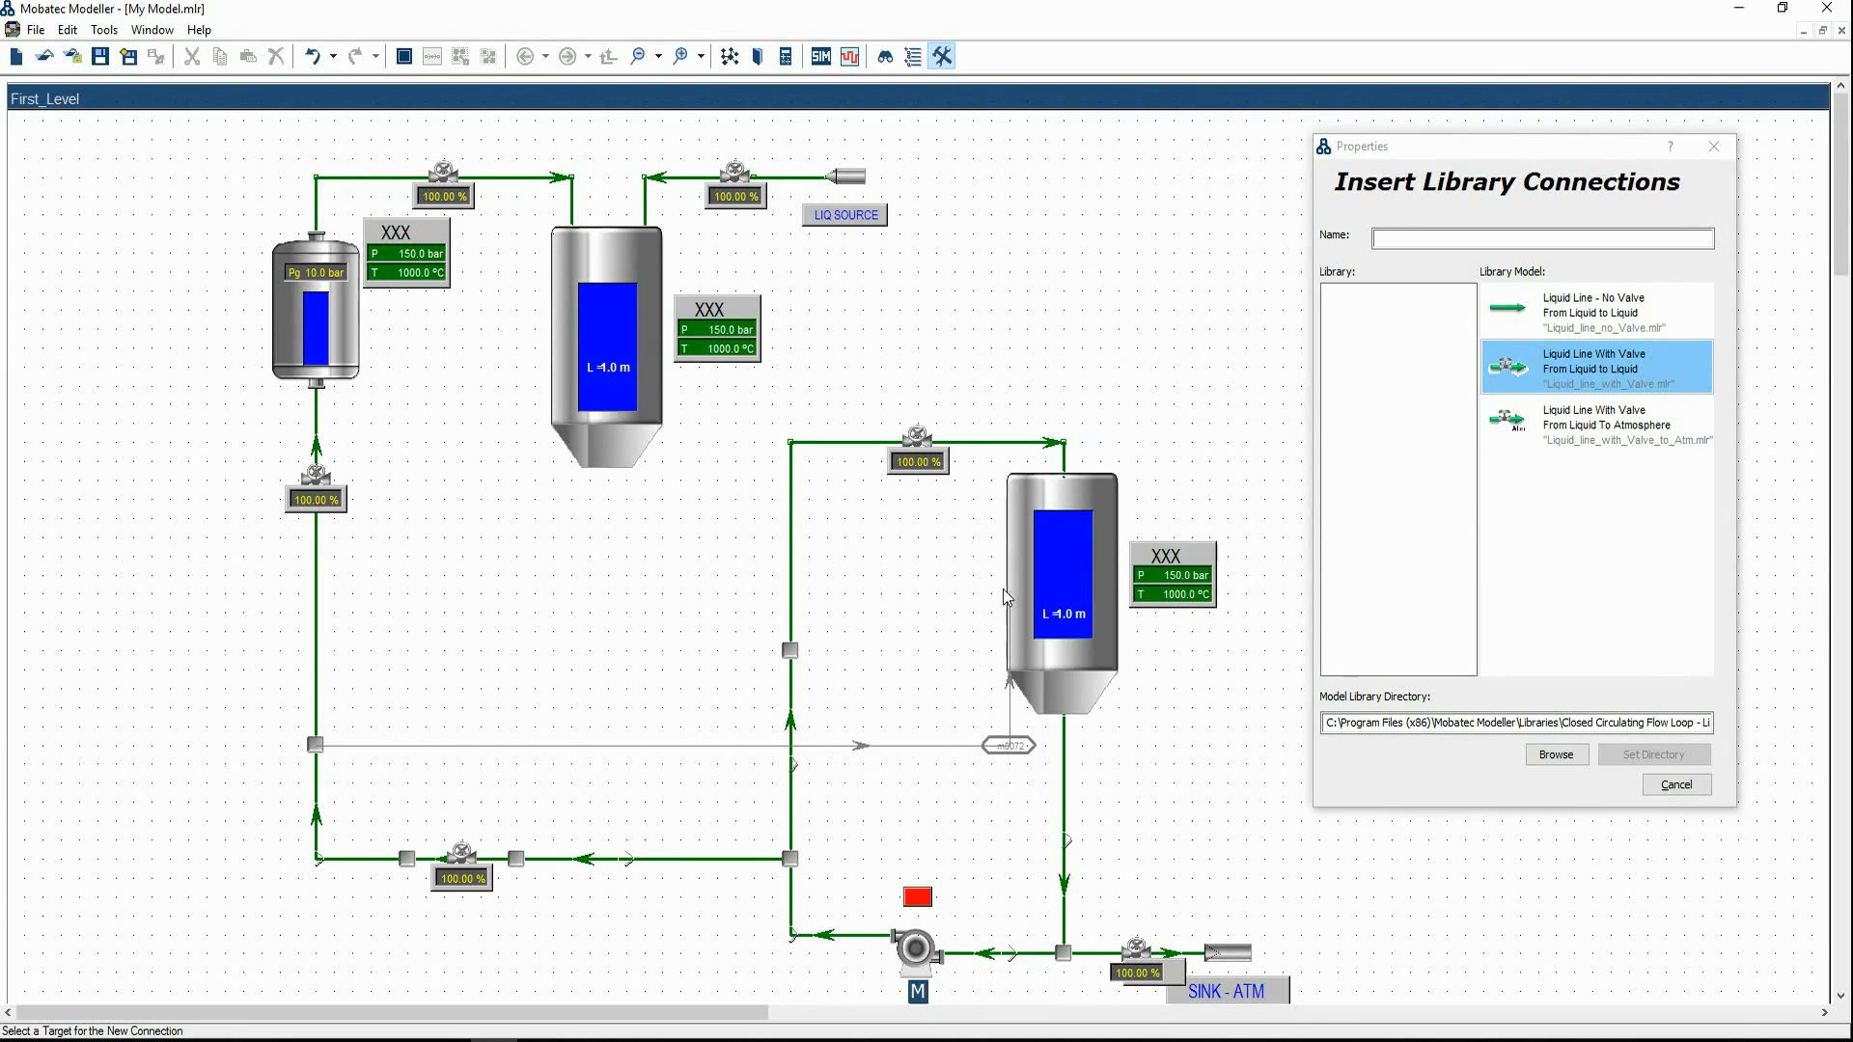
{"action": "left_click", "coordinate": [1009, 617]}
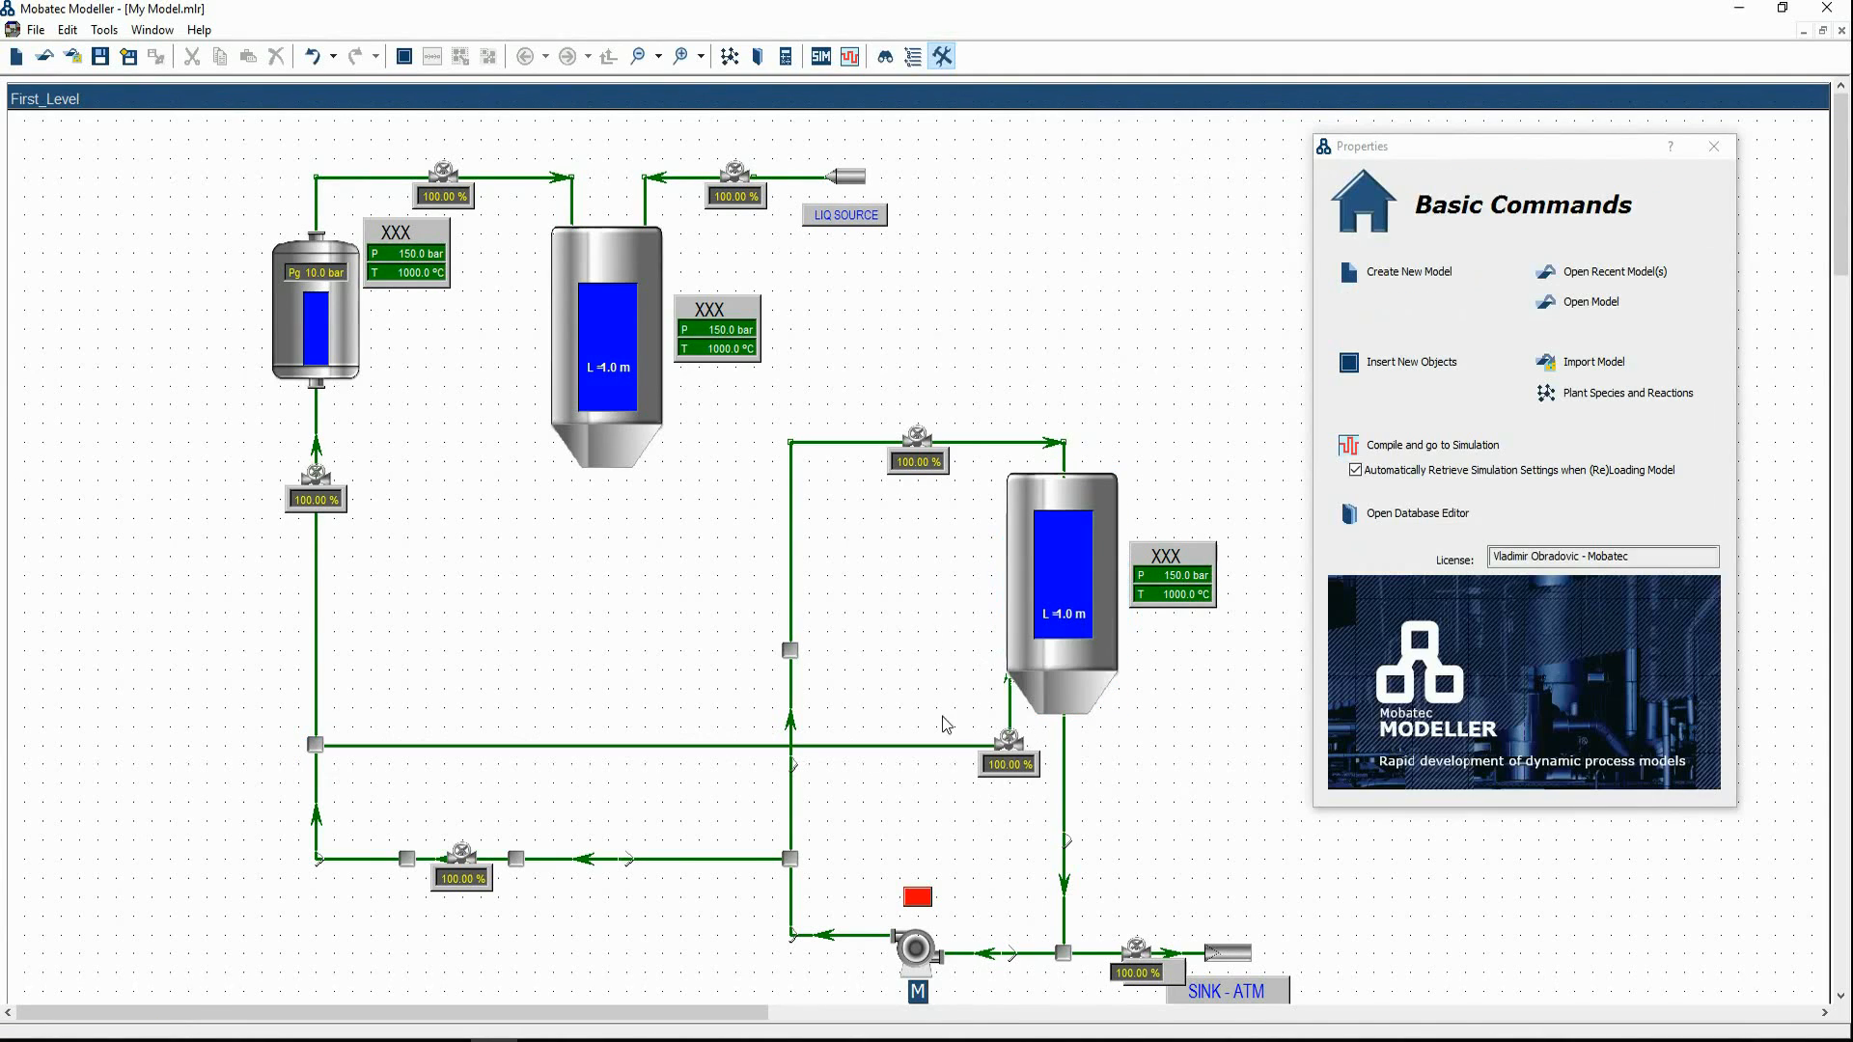
Move the new line's valve left of the second open vessel and square the line so it enters the vessel's side
{"action": "left_click", "coordinate": [1008, 764]}
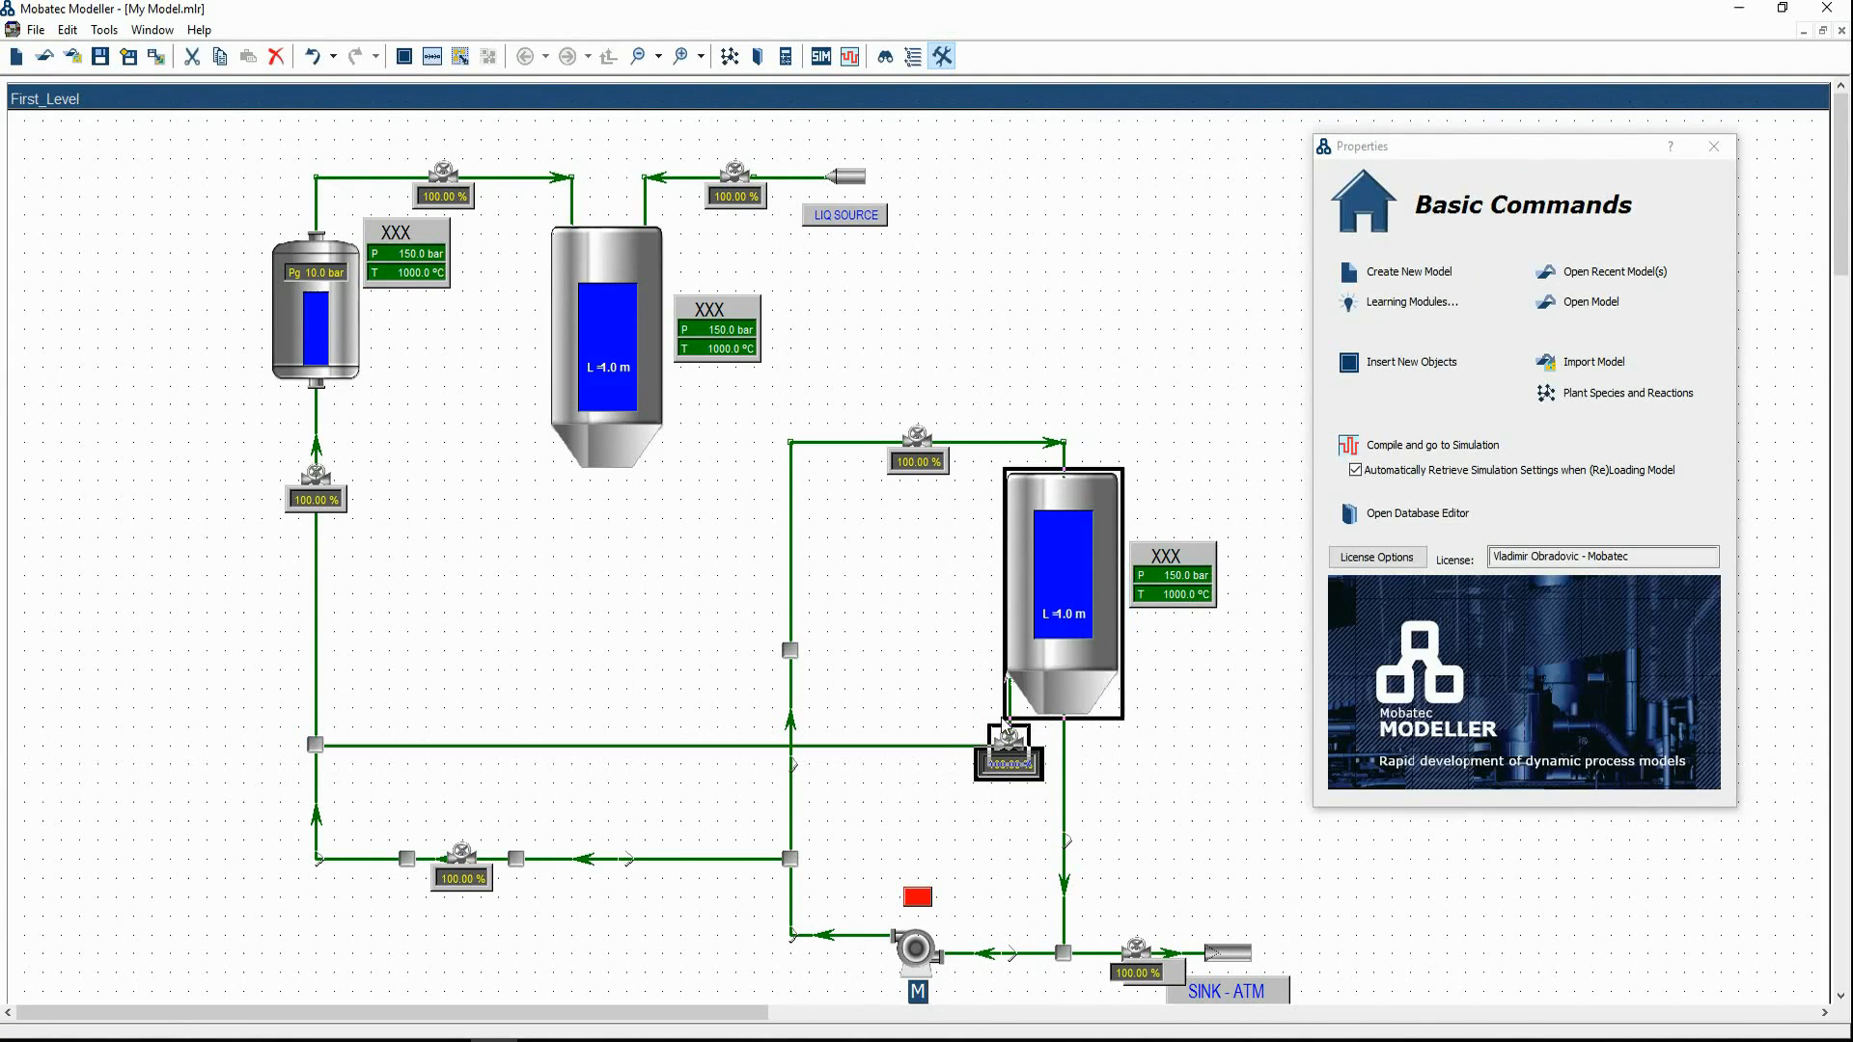
{"action": "left_click", "coordinate": [1050, 715], "text": "ctrl"}
{"action": "left_click_drag", "start_coordinate": [1023, 761], "coordinate": [955, 746]}
{"action": "left_click", "coordinate": [960, 748]}
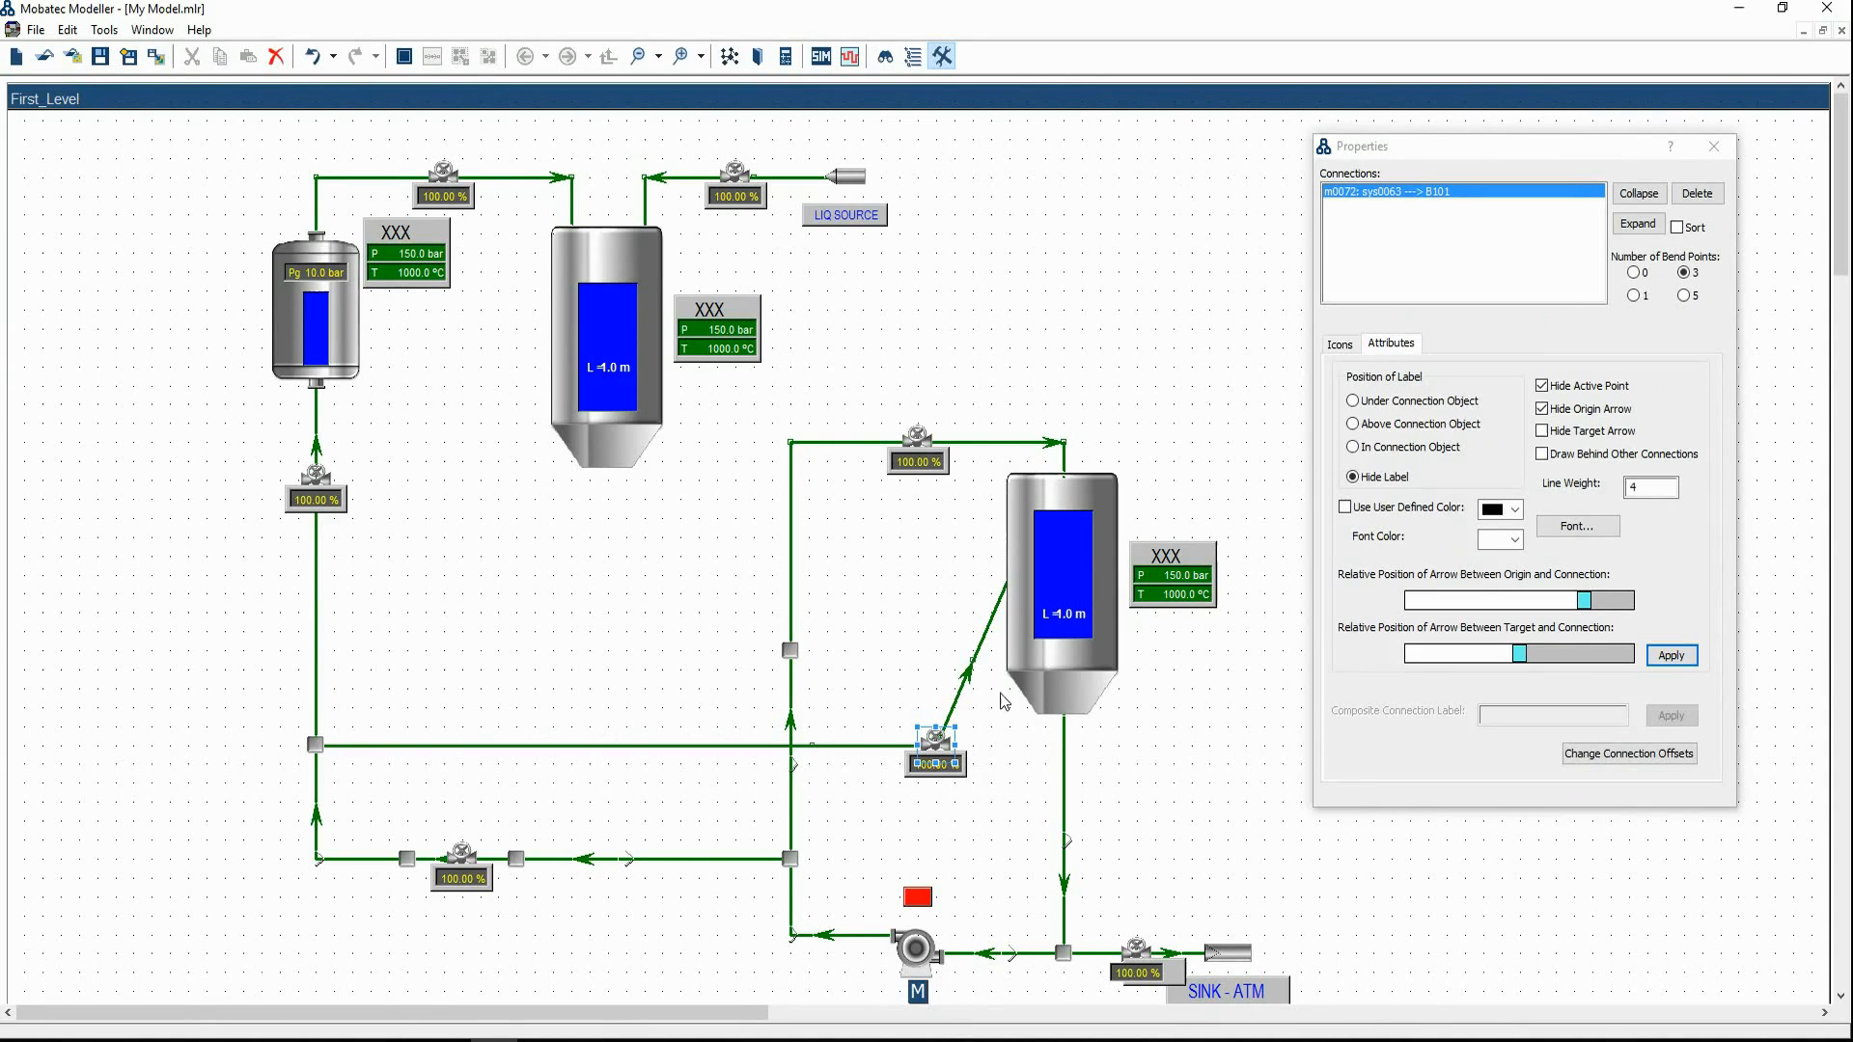
{"action": "left_click_drag", "start_coordinate": [972, 661], "coordinate": [941, 595]}
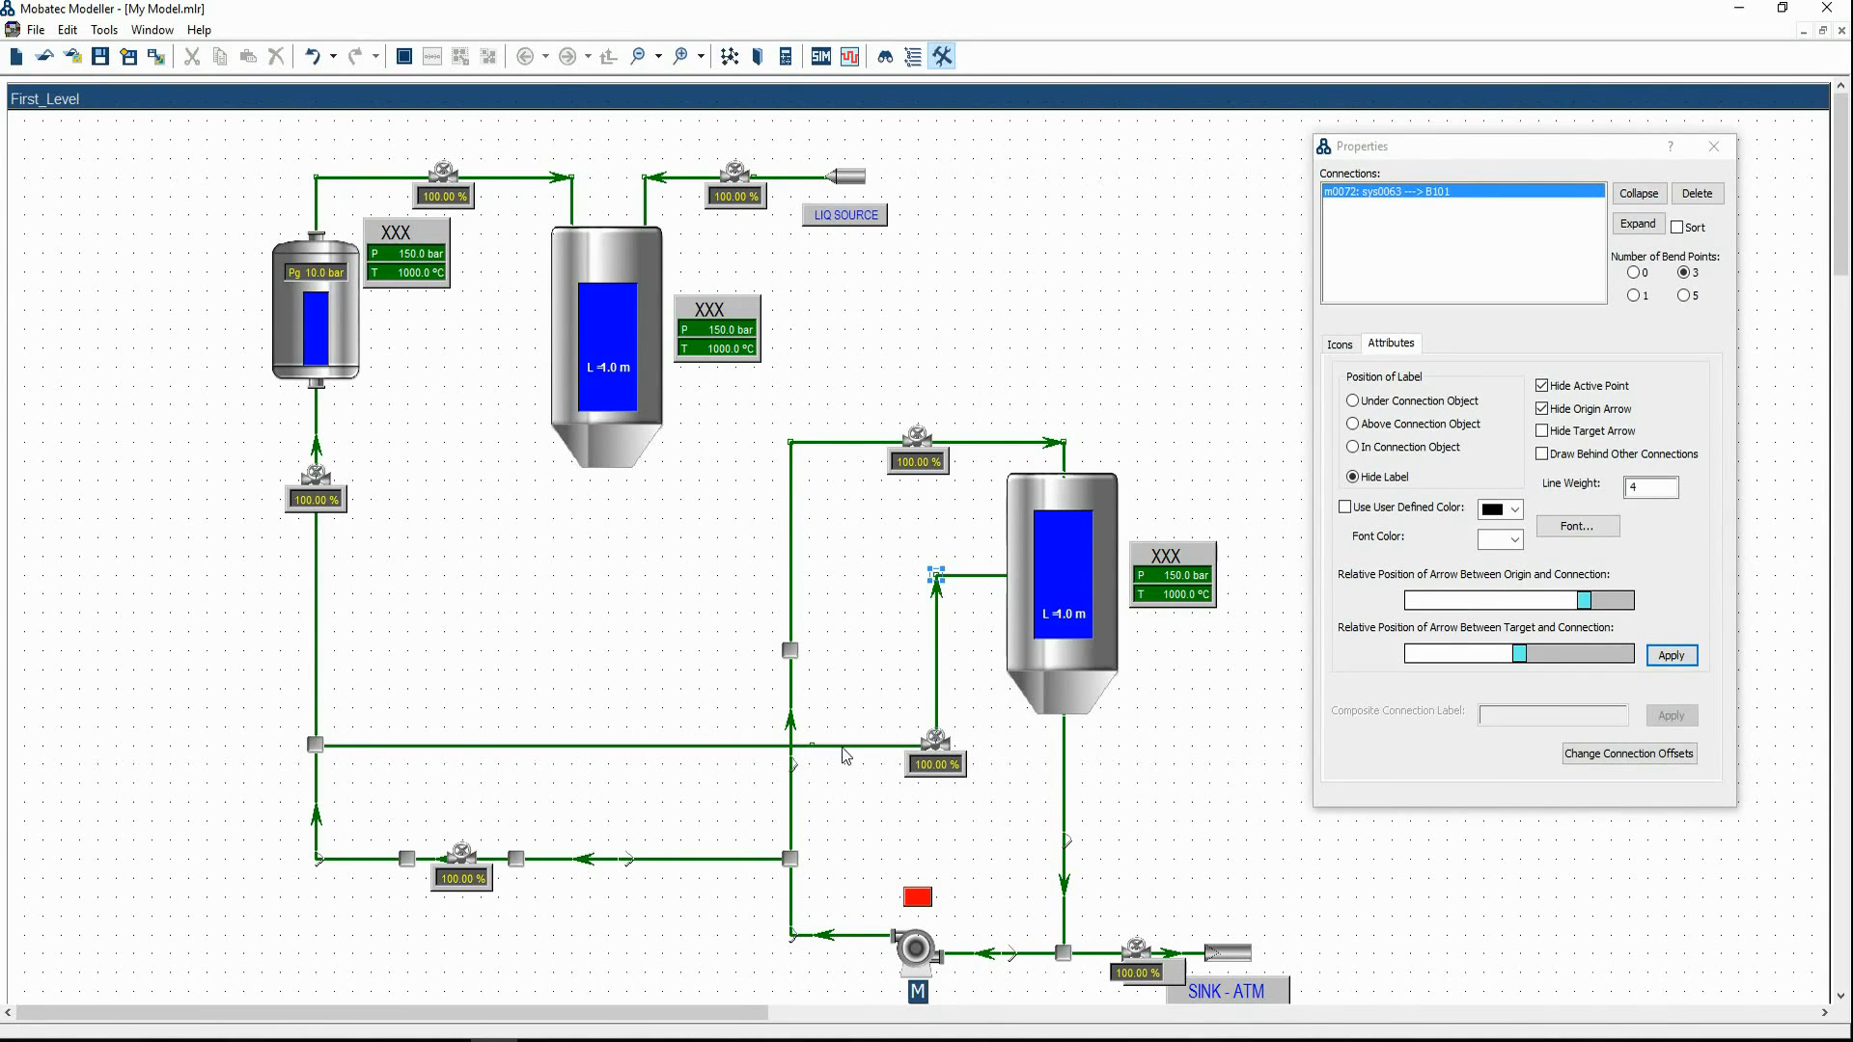
{"action": "left_click", "coordinate": [665, 746]}
Insert a Liquid Line With Valve, From Liquid to Liquid, from the upper junction to the first open vessel
{"action": "left_click", "coordinate": [1506, 364]}
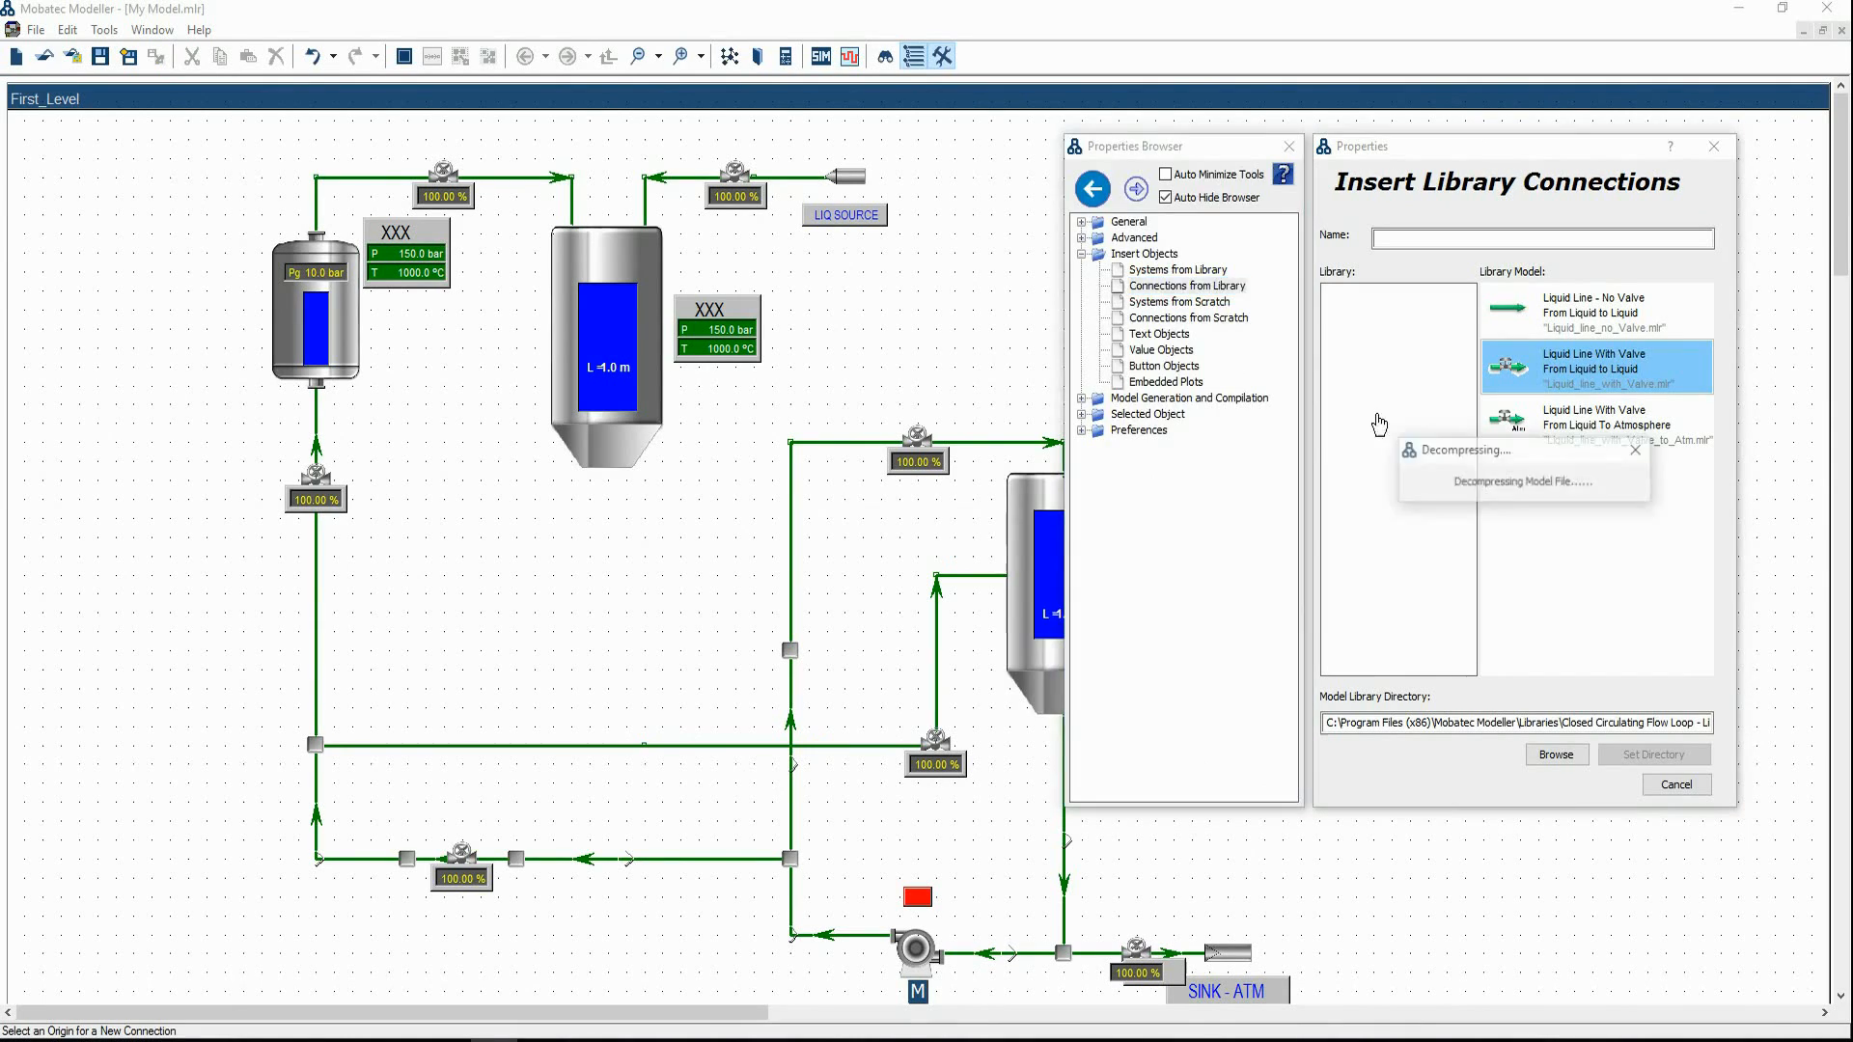
{"action": "left_click", "coordinate": [790, 650]}
{"action": "left_click", "coordinate": [552, 386]}
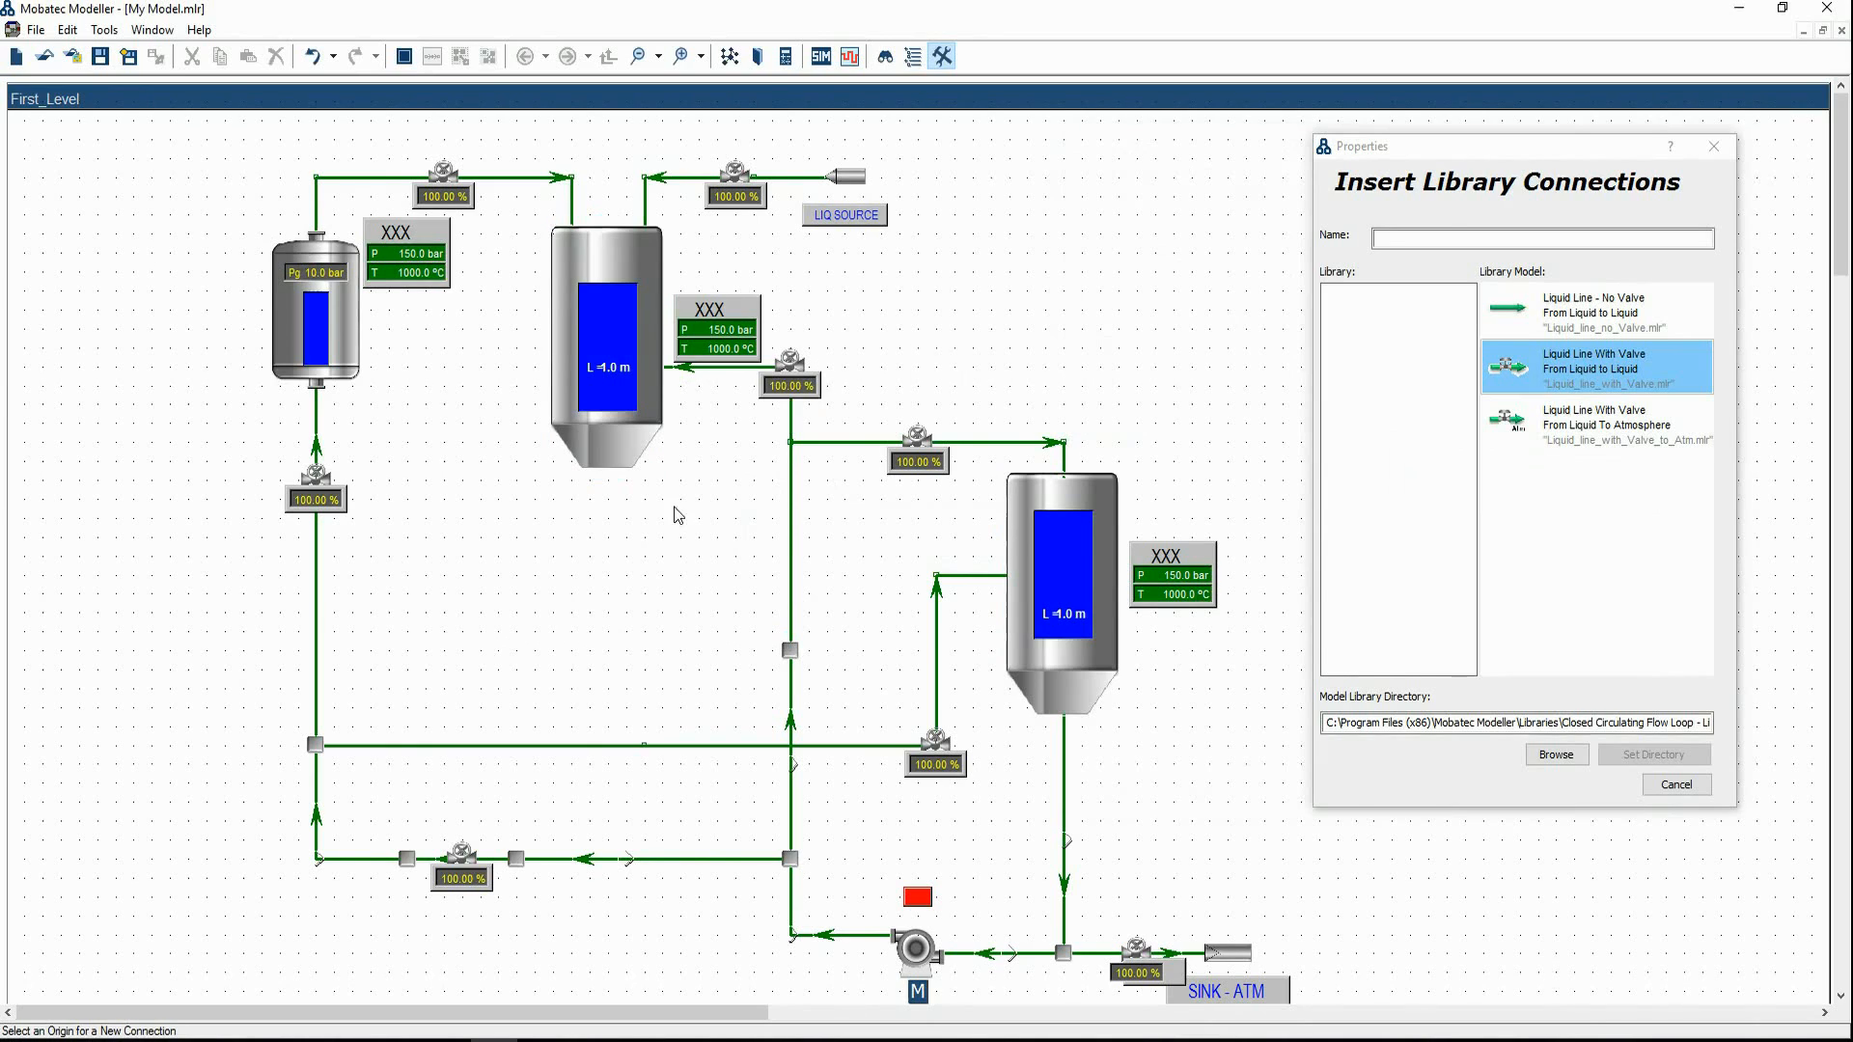
{"action": "key", "text": "Escape"}
Move this line's valve to the lower left of the first open vessel and square its bends so it enters the vessel's left side
{"action": "left_click", "coordinate": [815, 382]}
{"action": "left_click_drag", "start_coordinate": [815, 382], "coordinate": [487, 471]}
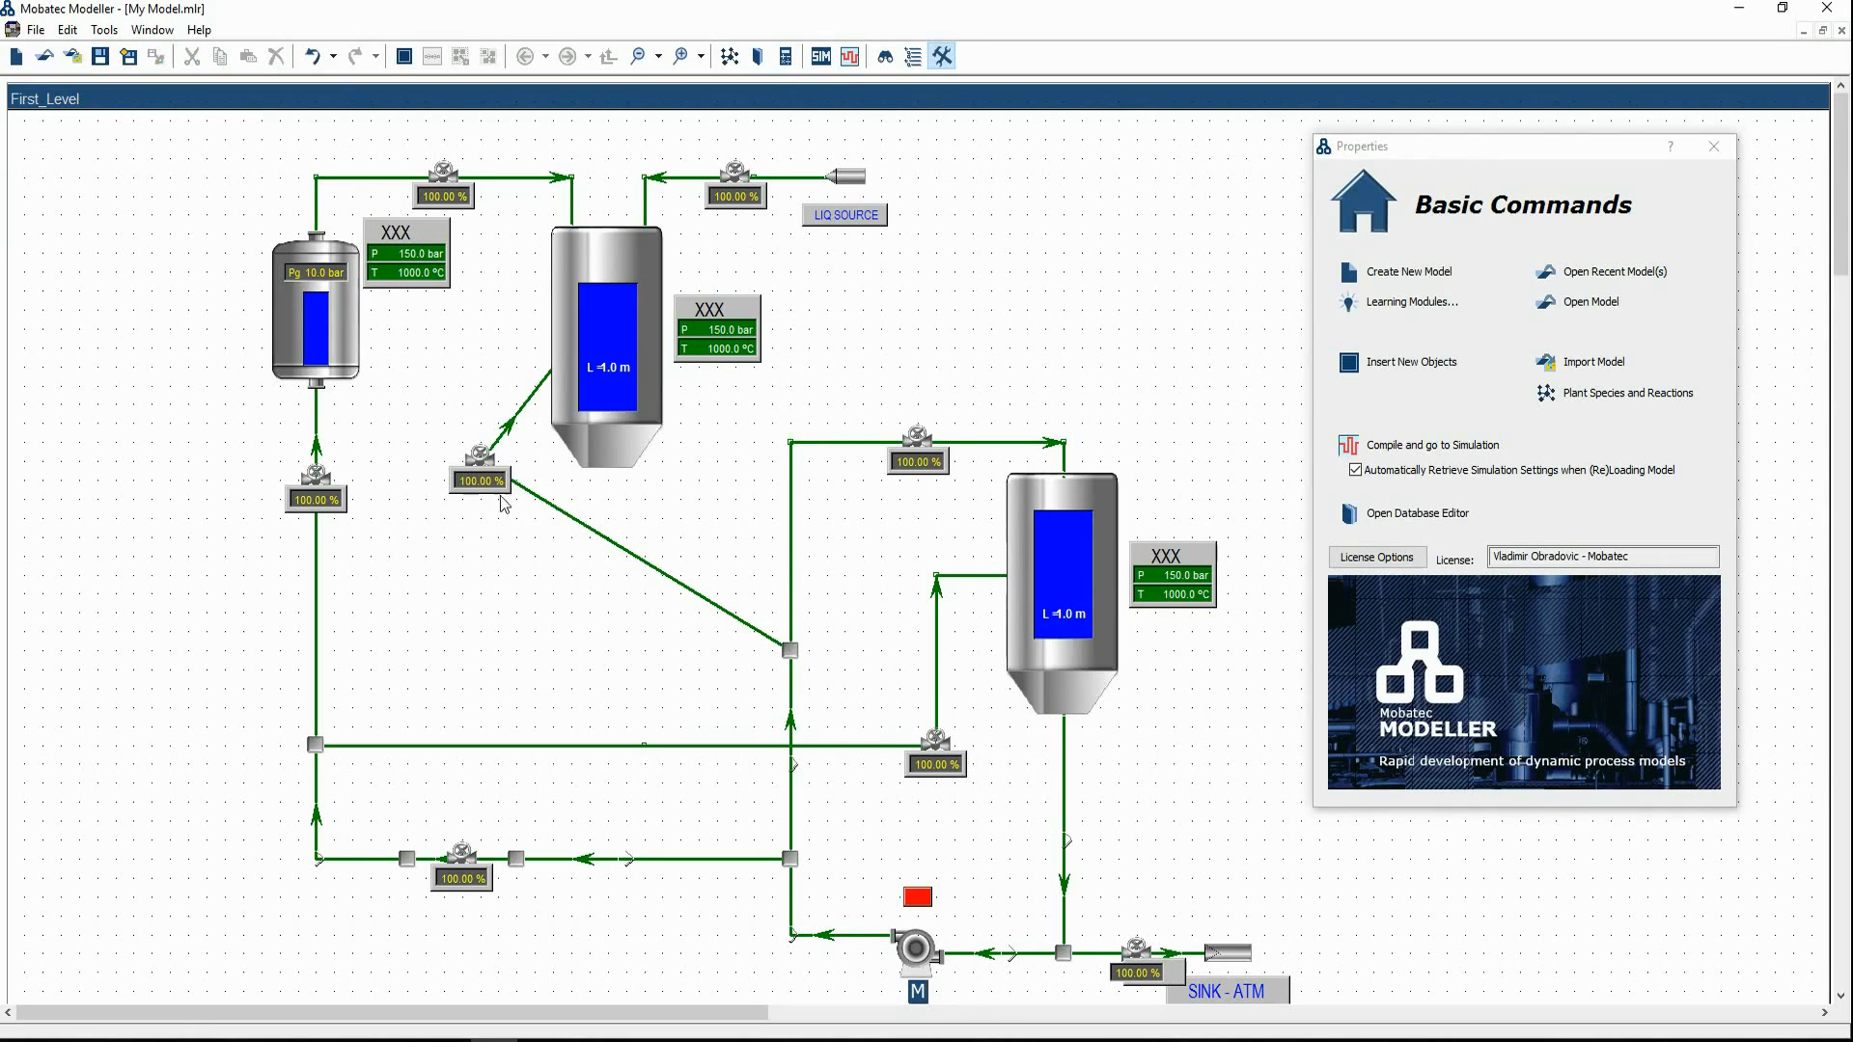
{"action": "left_click", "coordinate": [502, 473]}
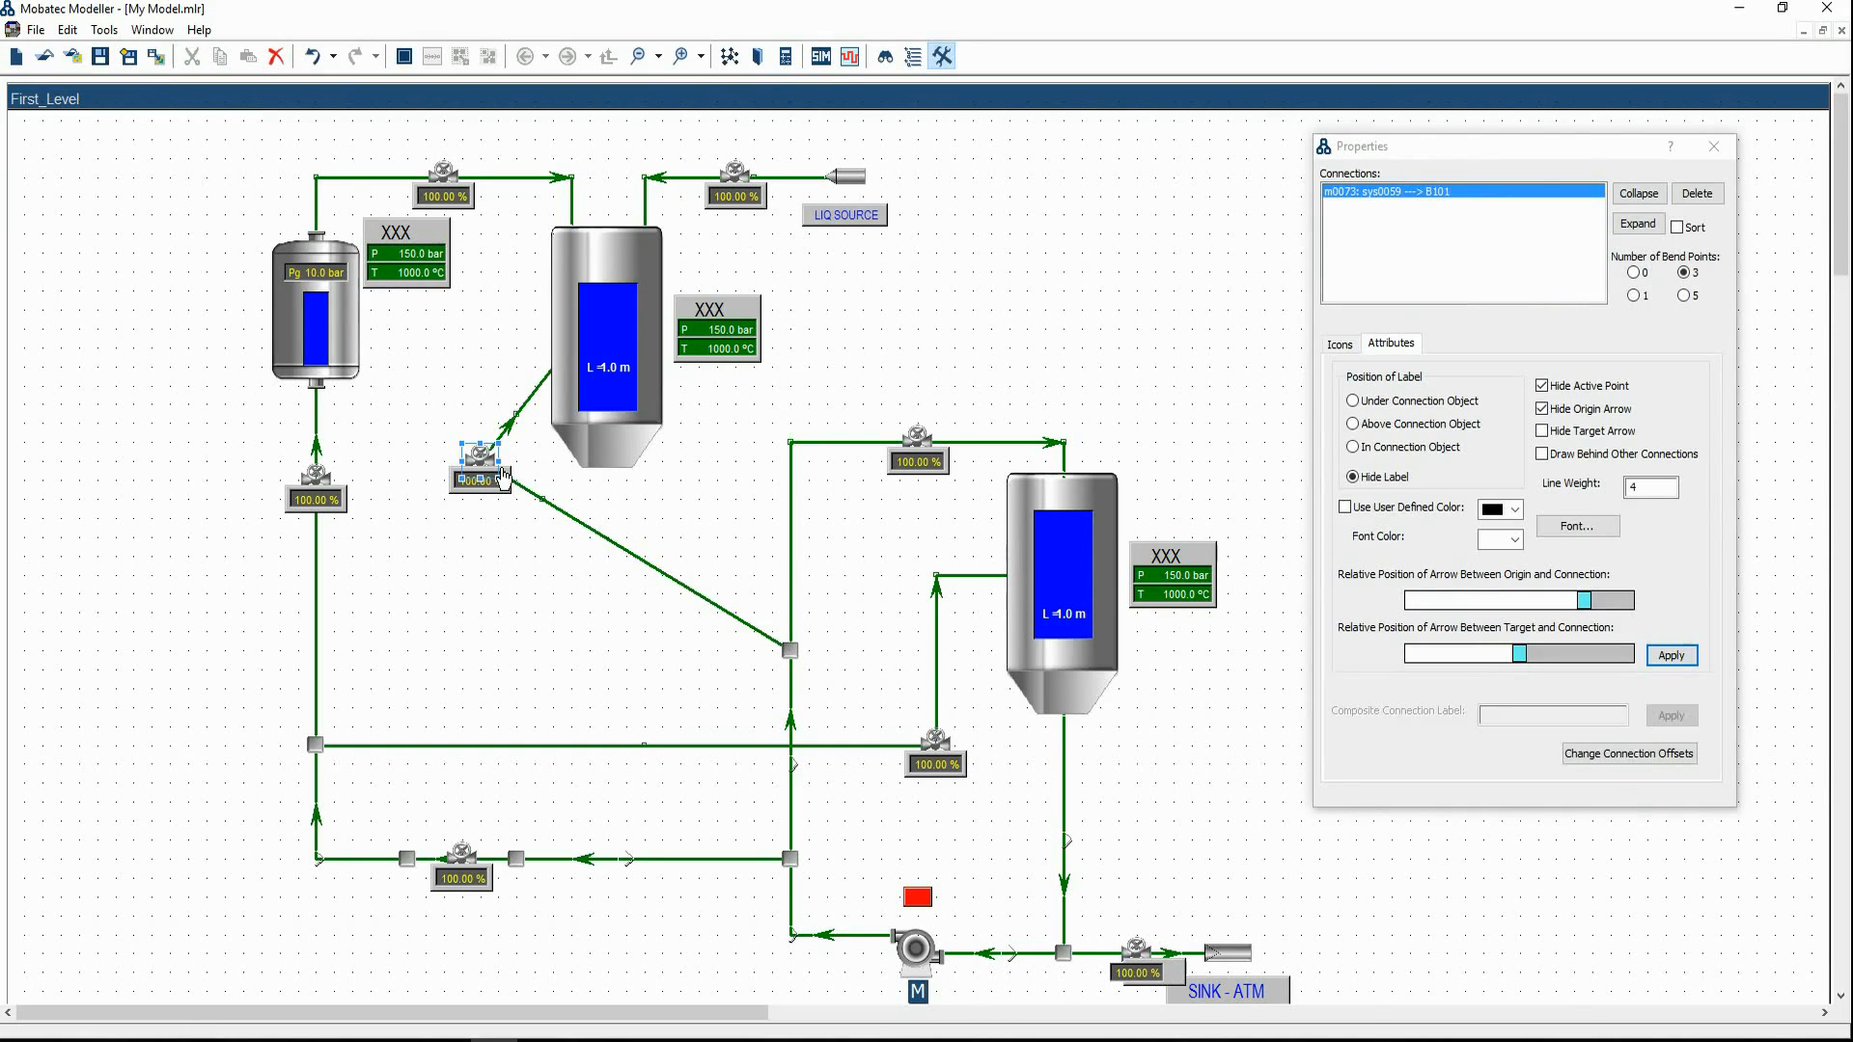
{"action": "left_click_drag", "start_coordinate": [518, 414], "coordinate": [480, 374]}
{"action": "left_click_drag", "start_coordinate": [554, 510], "coordinate": [489, 666]}
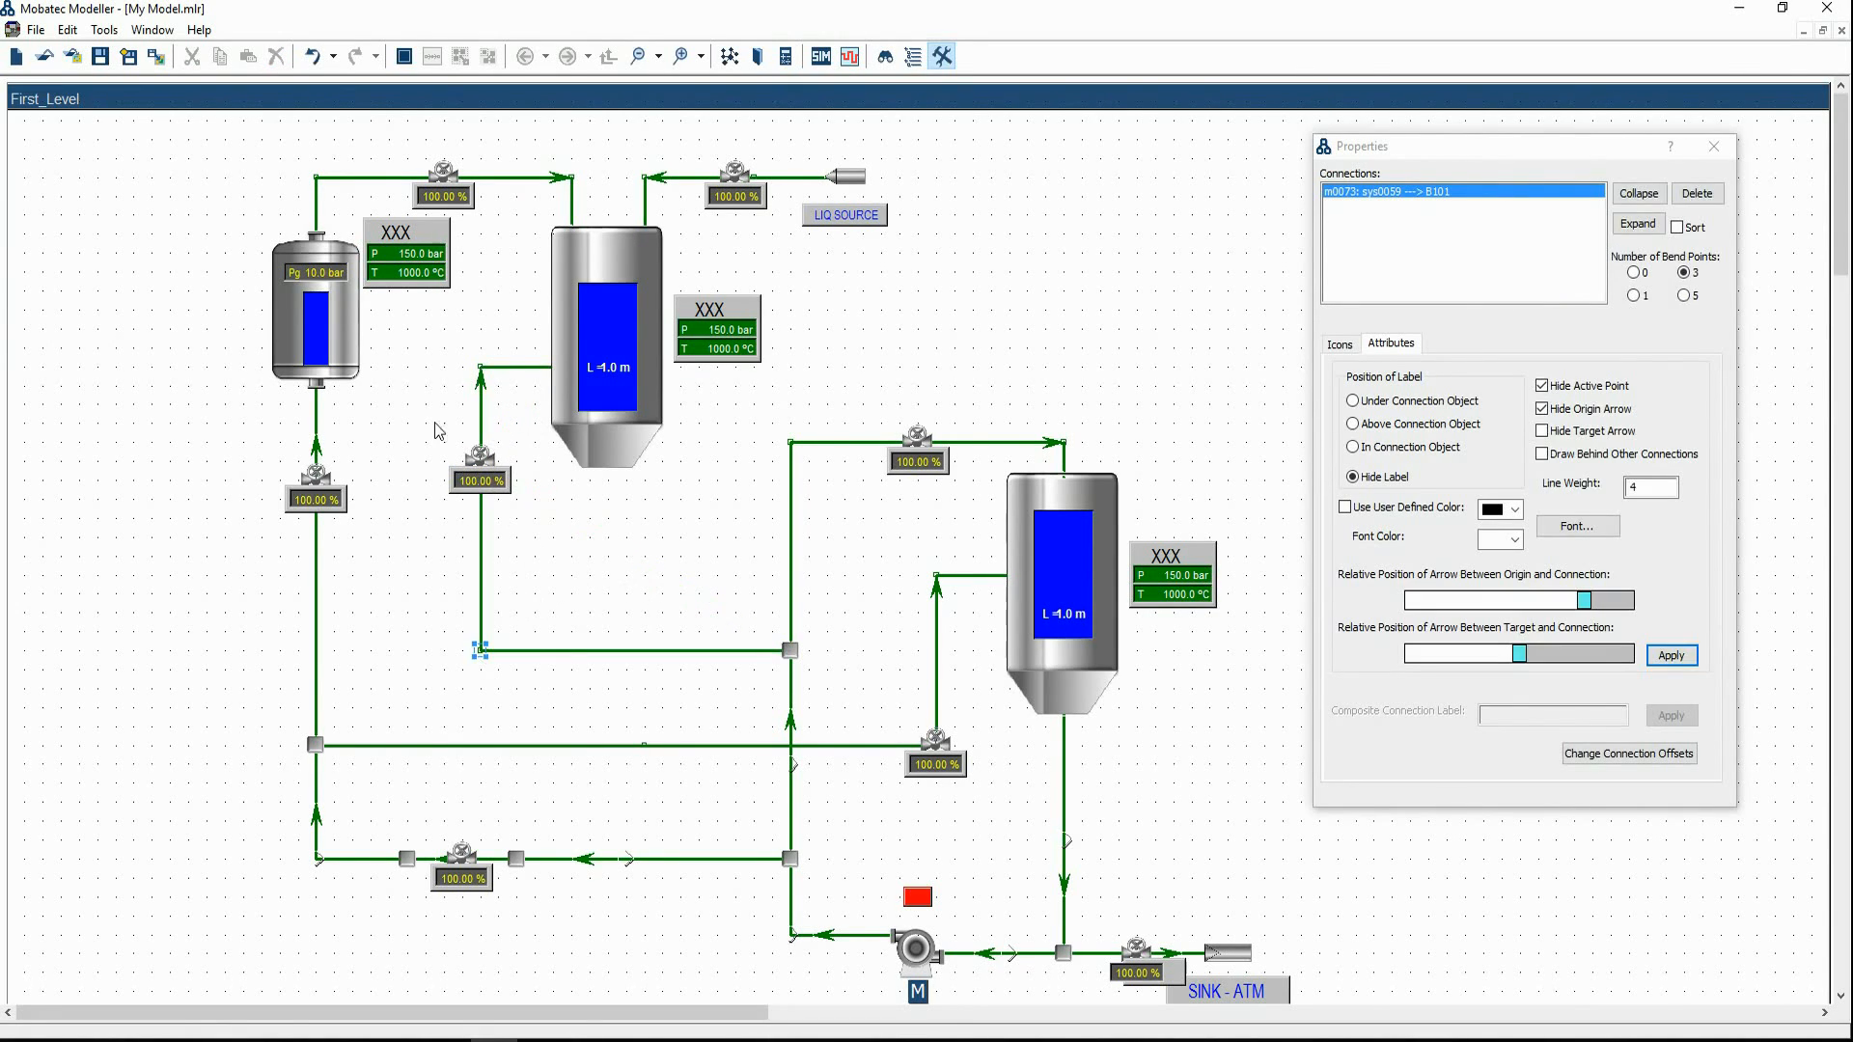
{"action": "left_click_drag", "start_coordinate": [446, 359], "coordinate": [521, 498]}
{"action": "left_click_drag", "start_coordinate": [483, 651], "coordinate": [500, 666]}
{"action": "left_click_drag", "start_coordinate": [479, 649], "coordinate": [497, 650]}
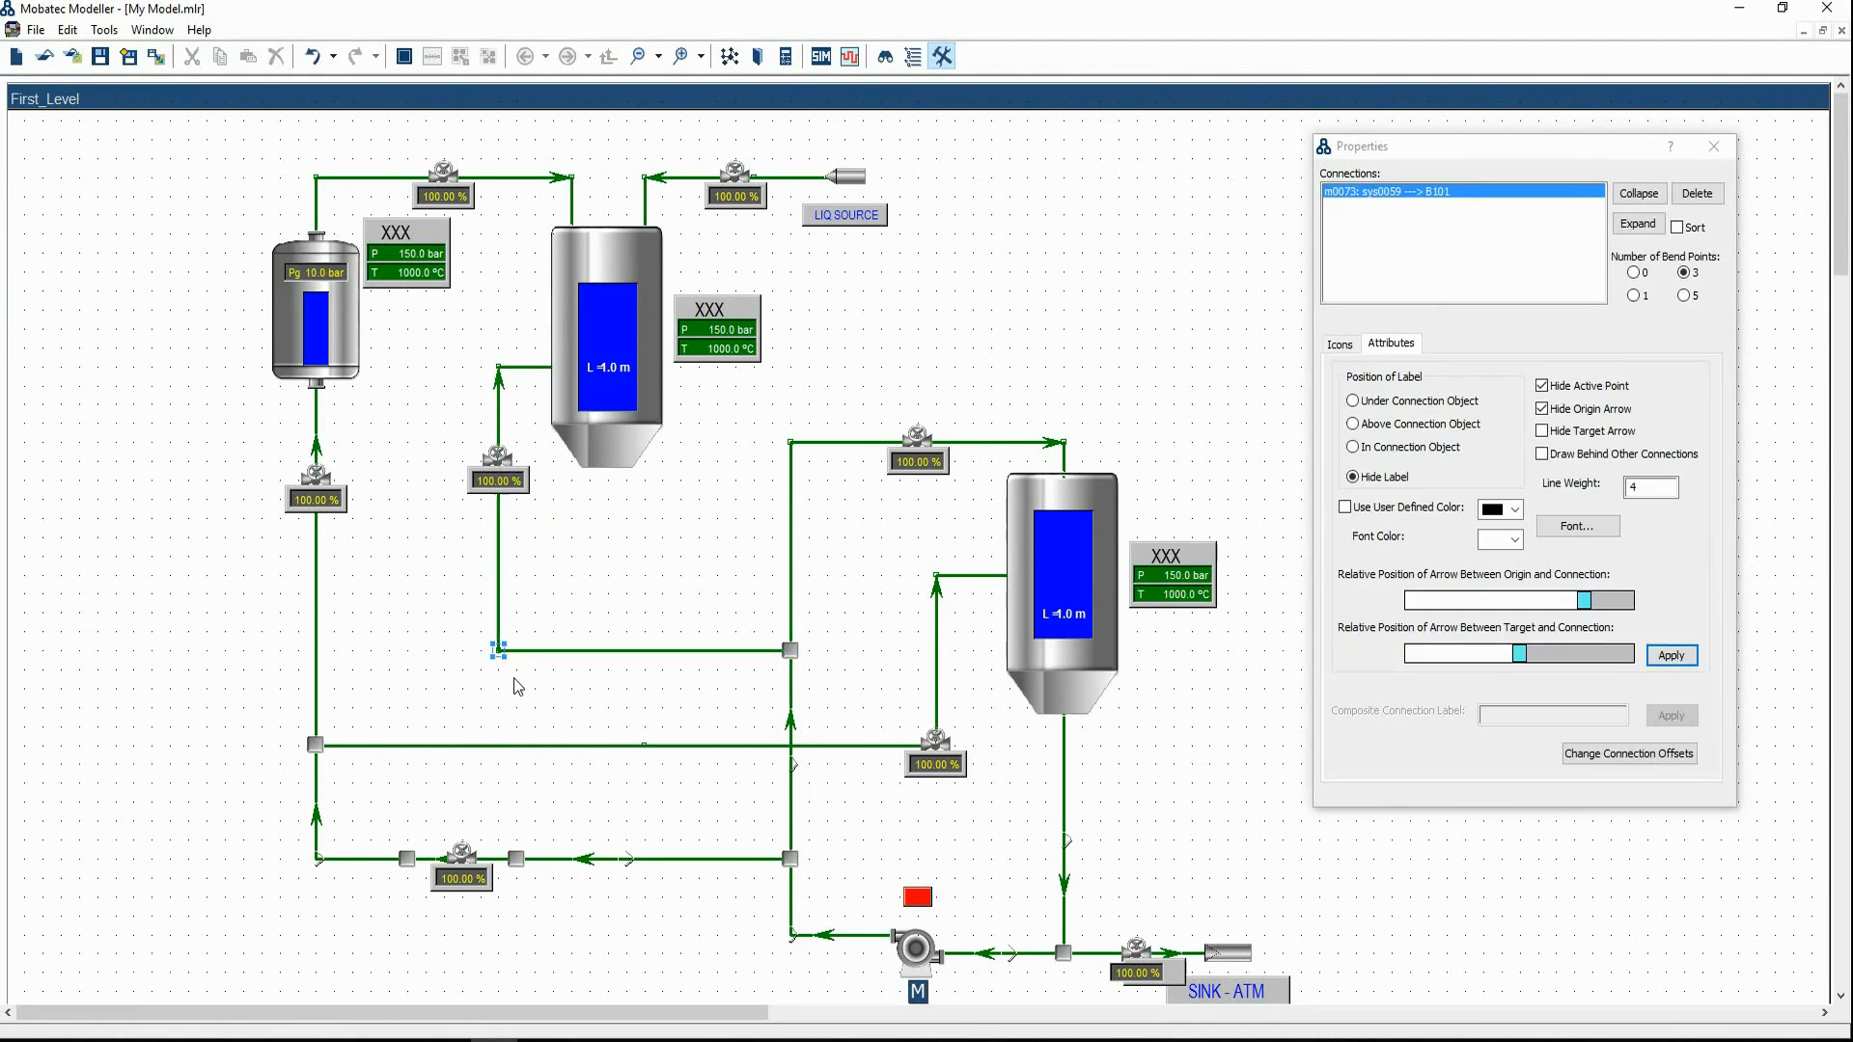
Insert a second Liquid Line With Valve, From Liquid to Liquid, parallel to the existing one between the two lower-left junctions
{"action": "left_click", "coordinate": [1052, 362]}
{"action": "left_click", "coordinate": [1411, 362]}
{"action": "left_click", "coordinate": [1591, 372]}
{"action": "left_click", "coordinate": [531, 880]}
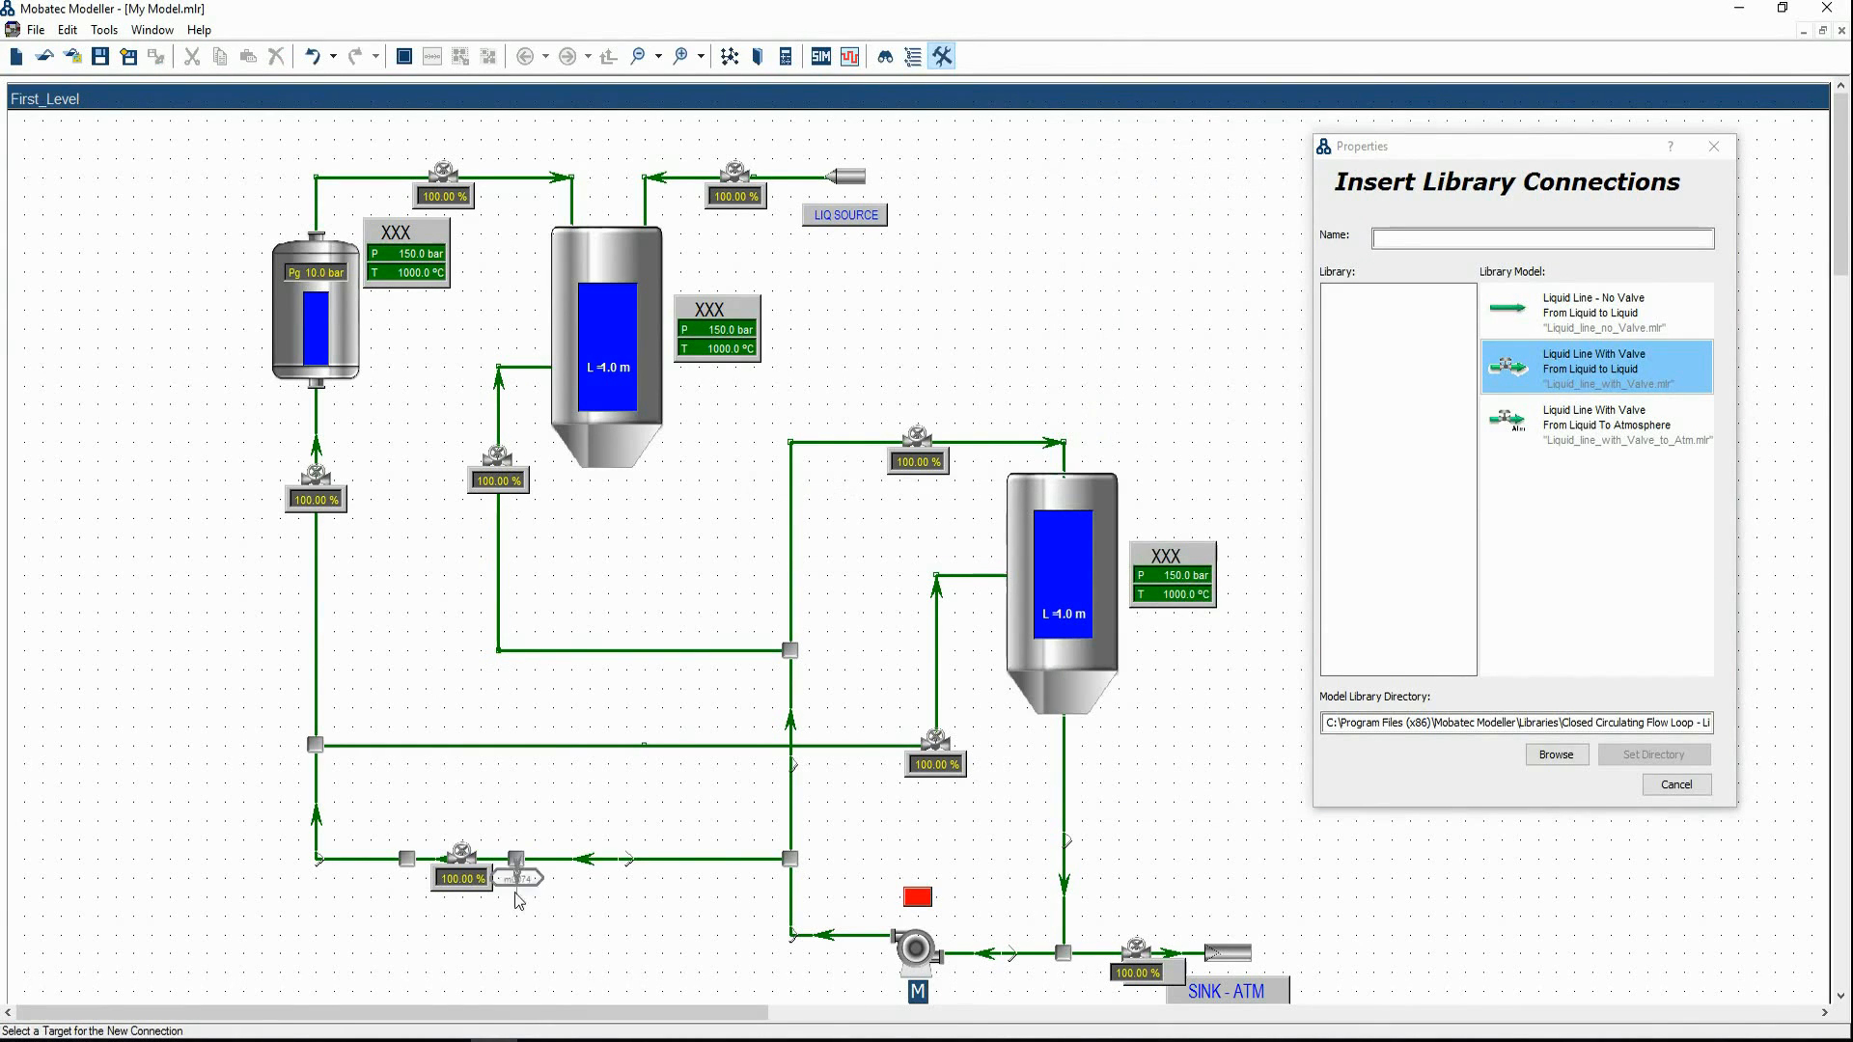
{"action": "left_click", "coordinate": [406, 858]}
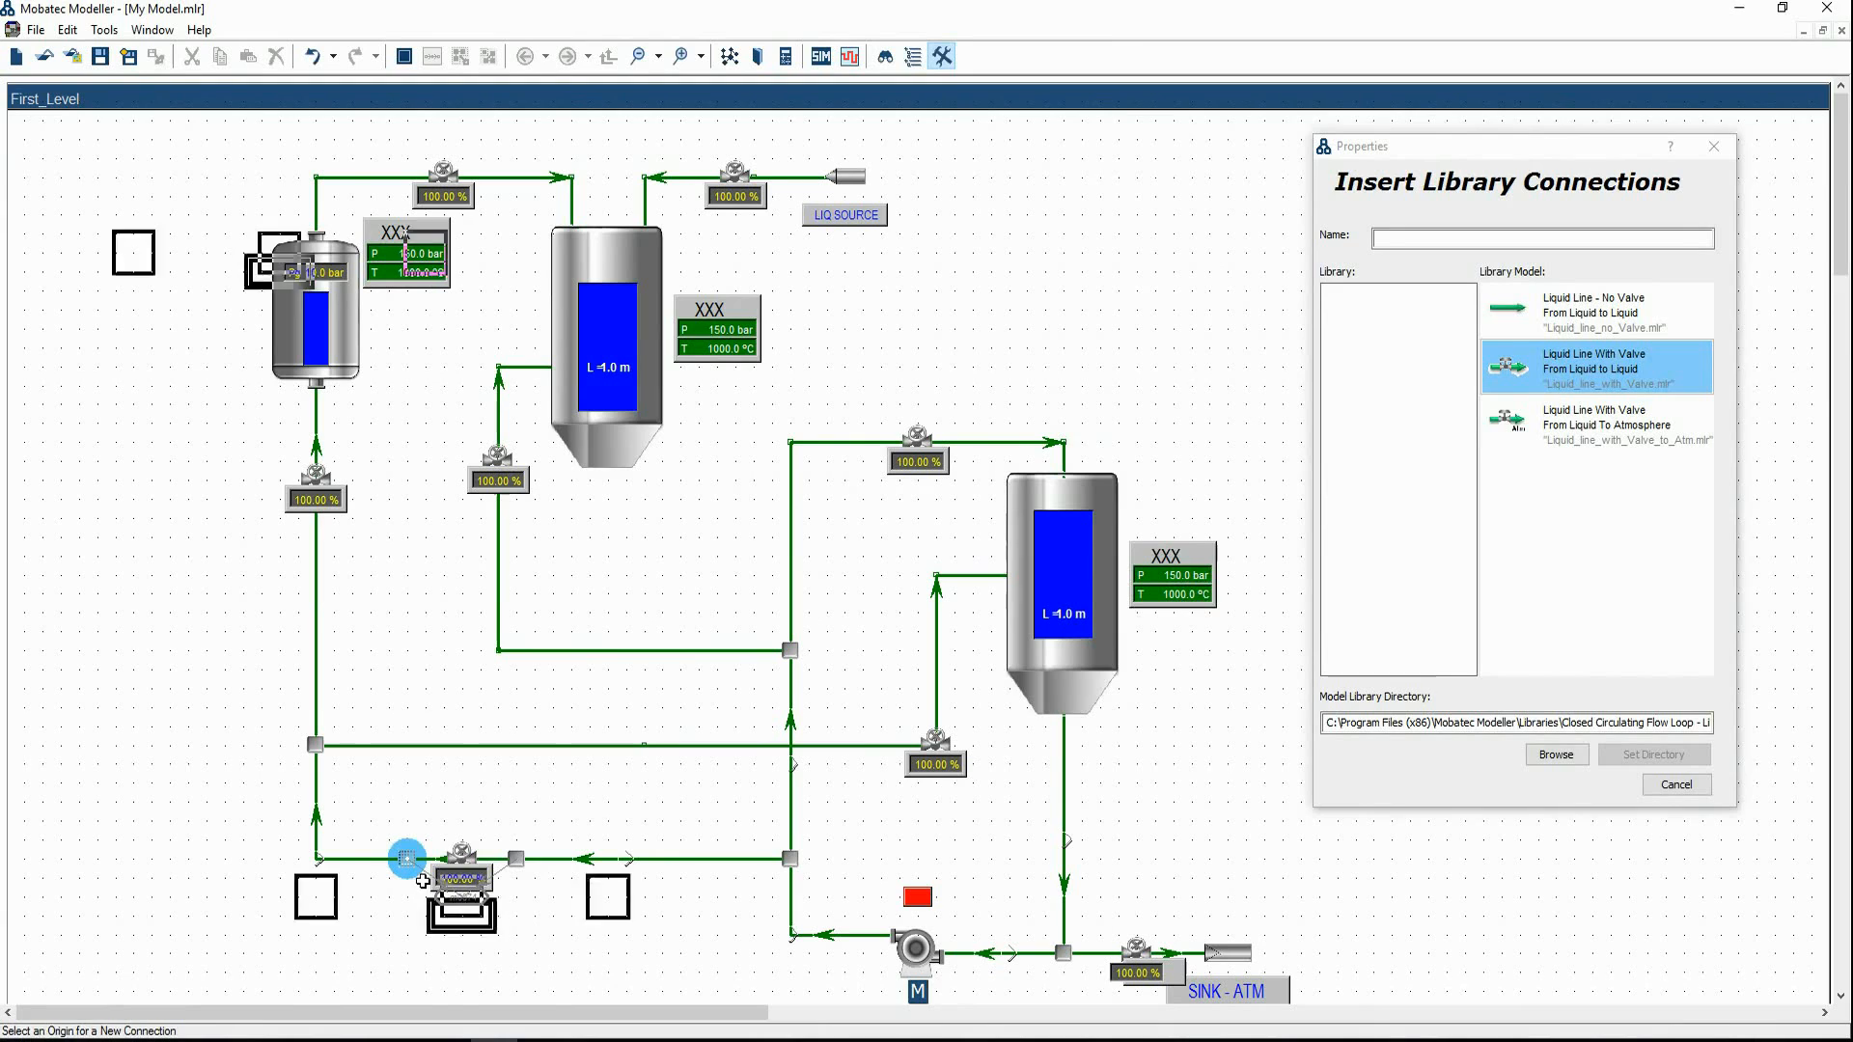
{"action": "left_click", "coordinate": [560, 900]}
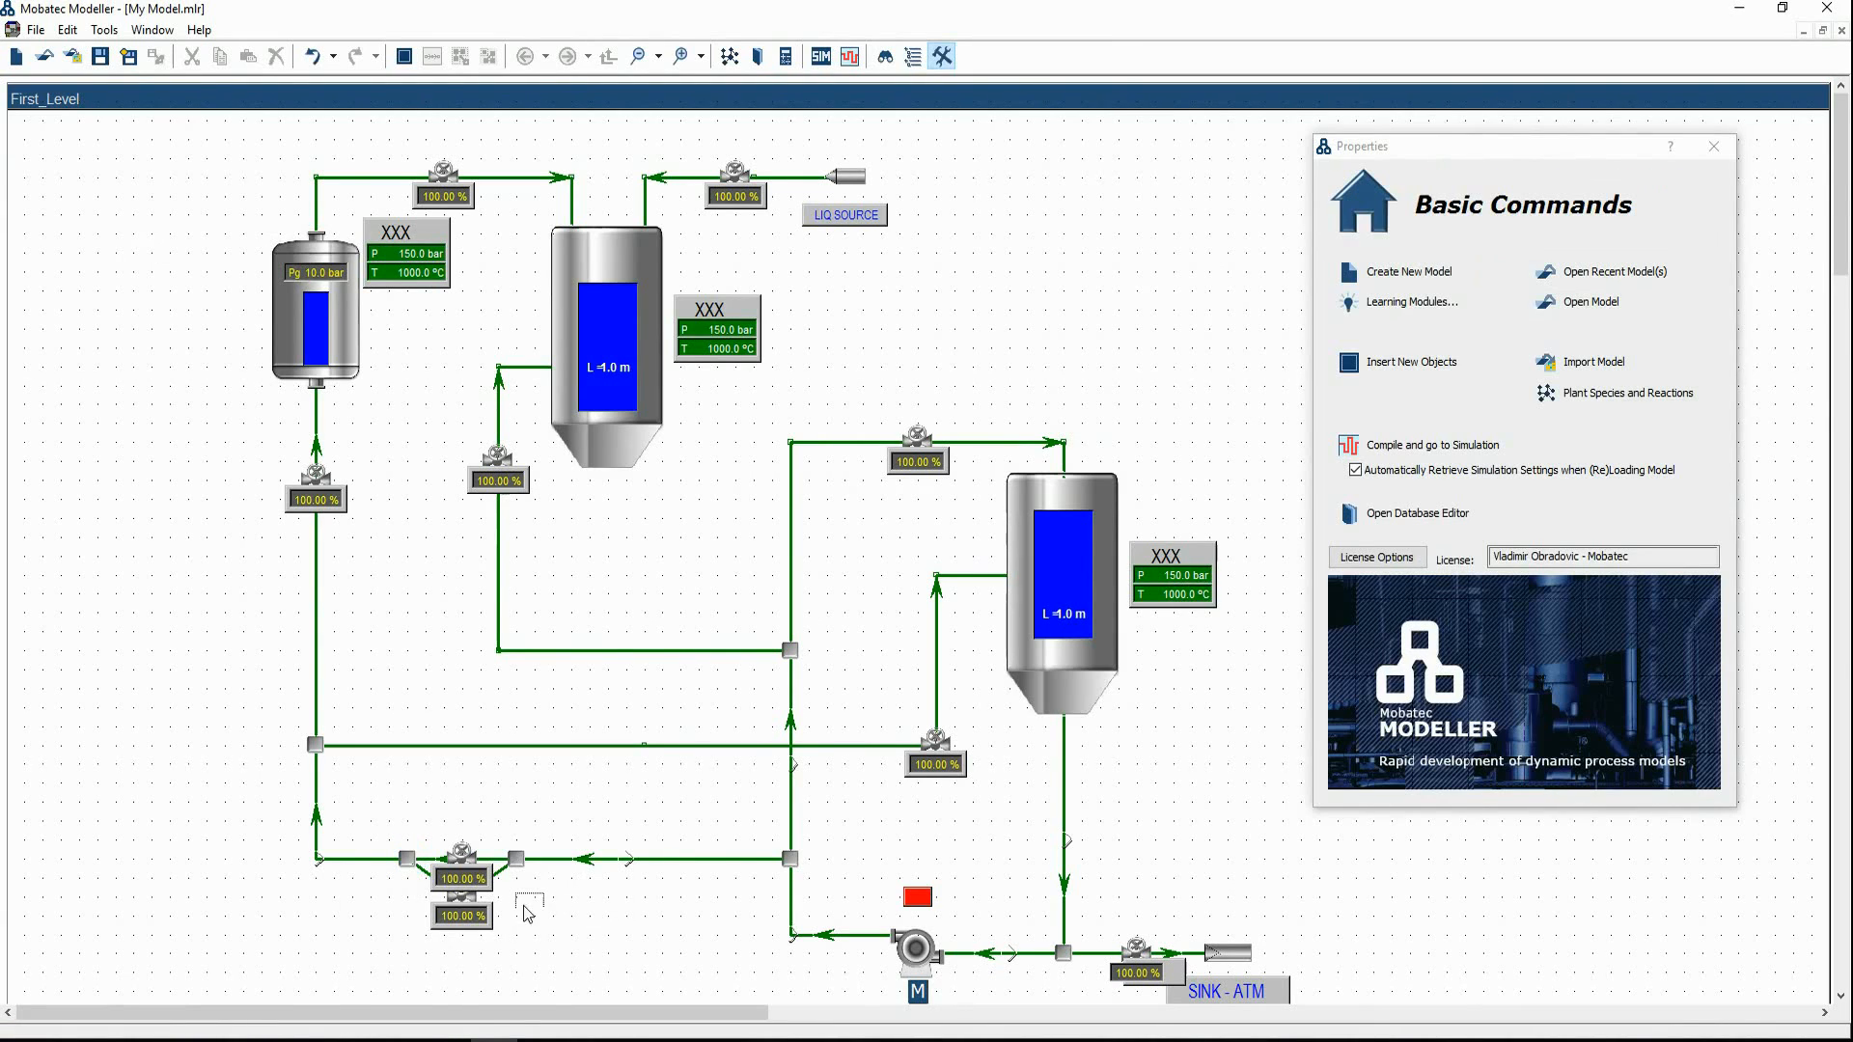
Lower the parallel line's valve beneath the existing valve and square its bends under both junctions
{"action": "left_click", "coordinate": [460, 917]}
{"action": "left_click_drag", "start_coordinate": [460, 929], "coordinate": [462, 931]}
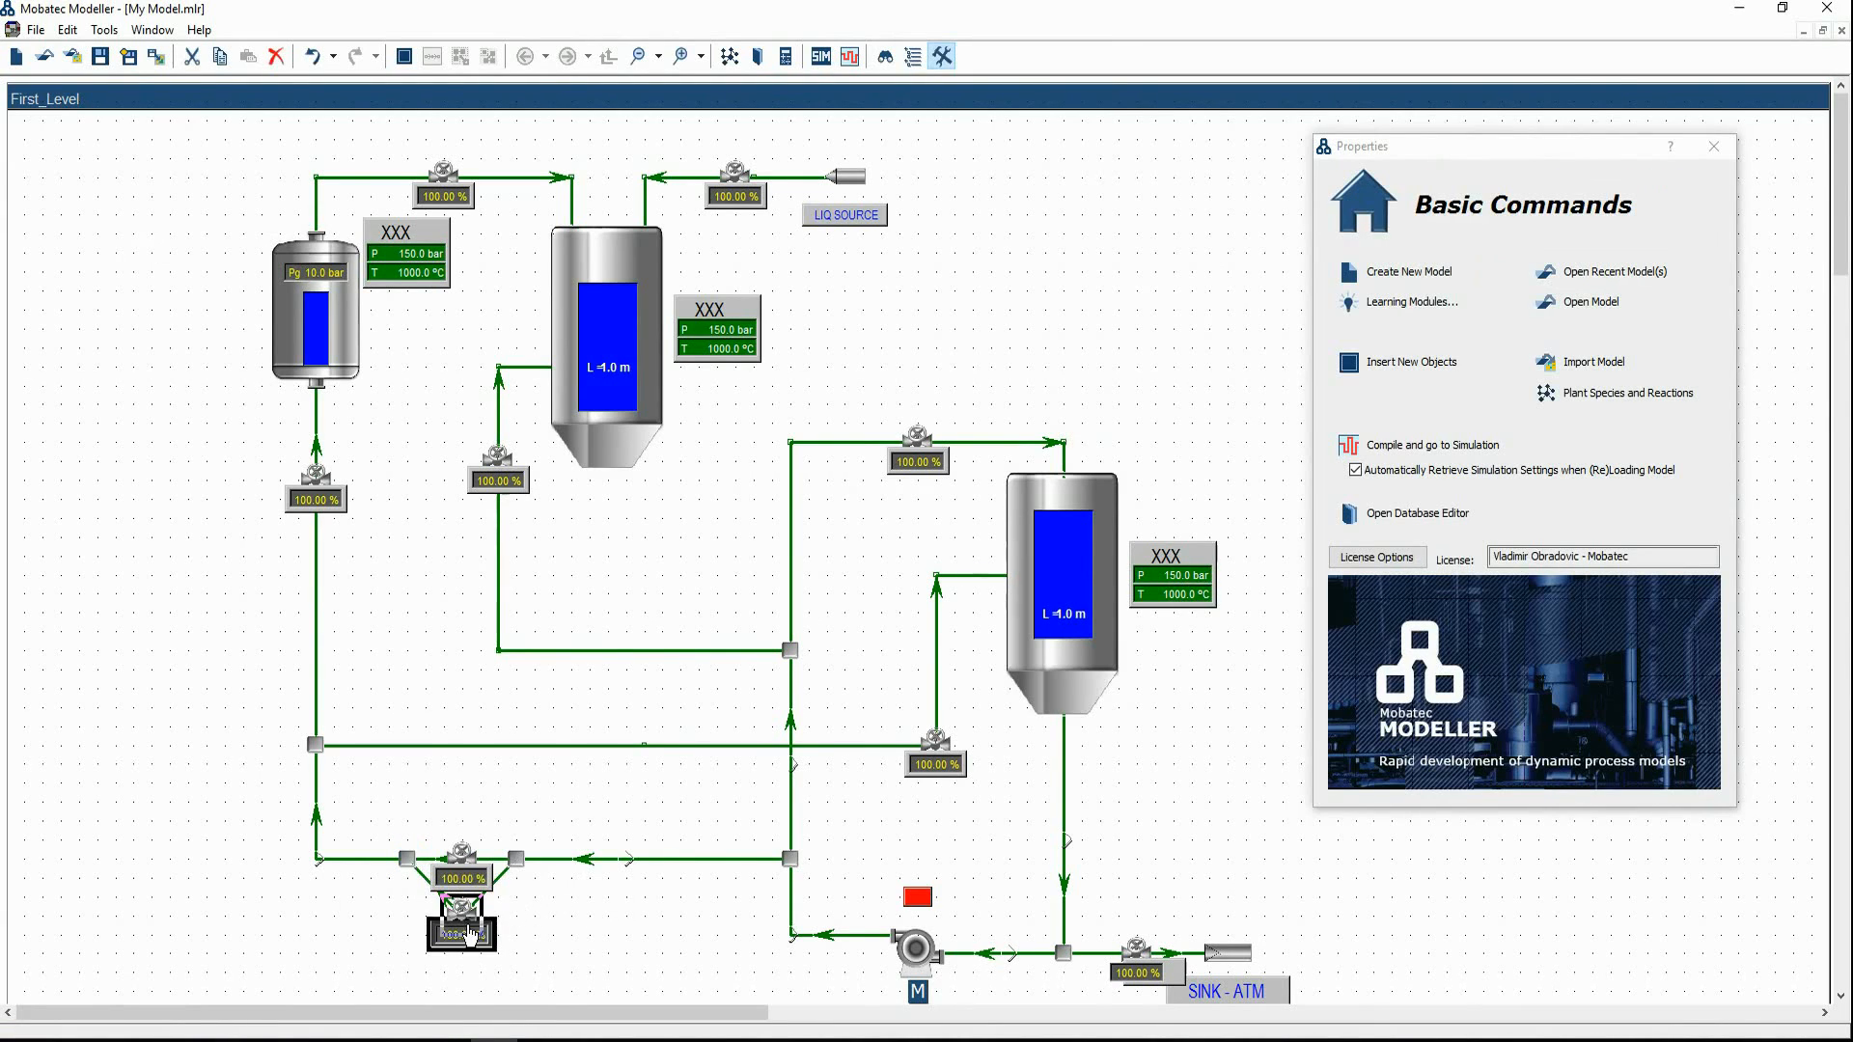
{"action": "left_click", "coordinate": [544, 907]}
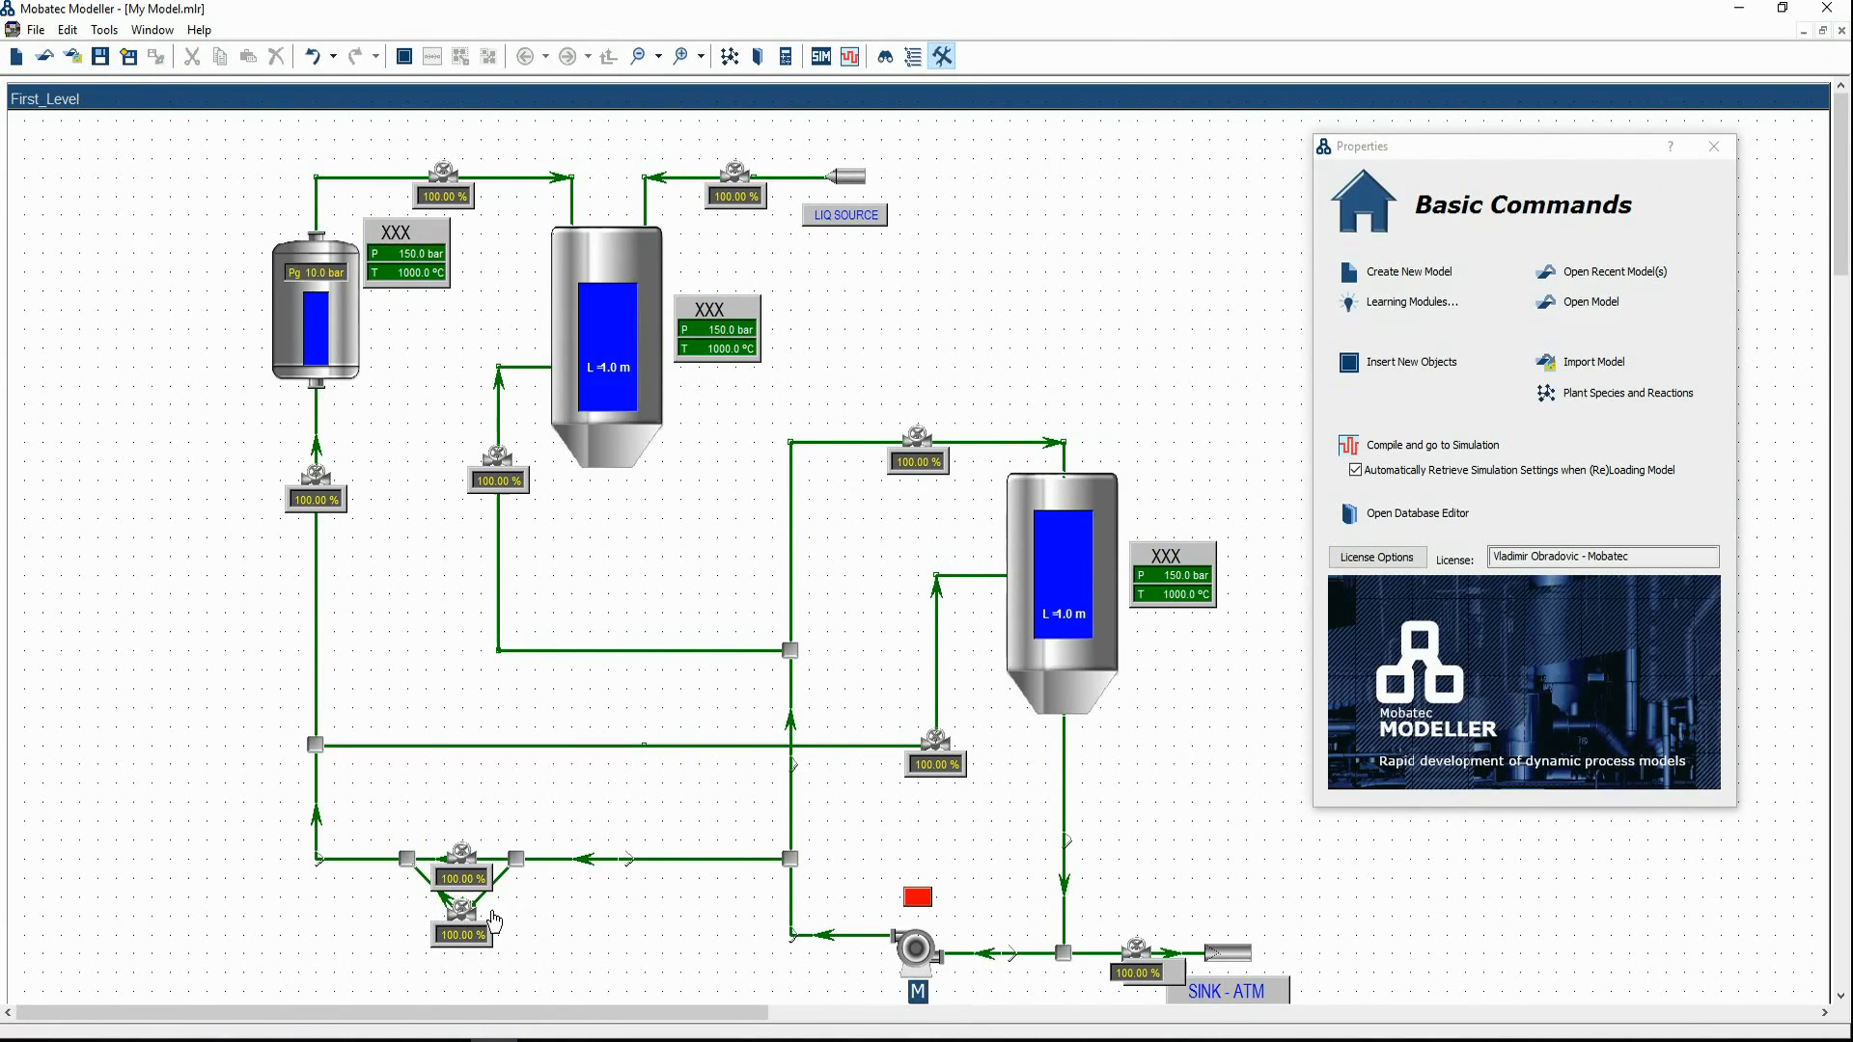
{"action": "mouse_move", "coordinate": [491, 914]}
{"action": "left_mouse_down"}
{"action": "mouse_move", "coordinate": [516, 859]}
{"action": "mouse_move", "coordinate": [406, 914]}
{"action": "mouse_move", "coordinate": [504, 898]}
{"action": "mouse_move", "coordinate": [480, 896]}
{"action": "left_mouse_up"}
{"action": "left_click", "coordinate": [583, 915]}
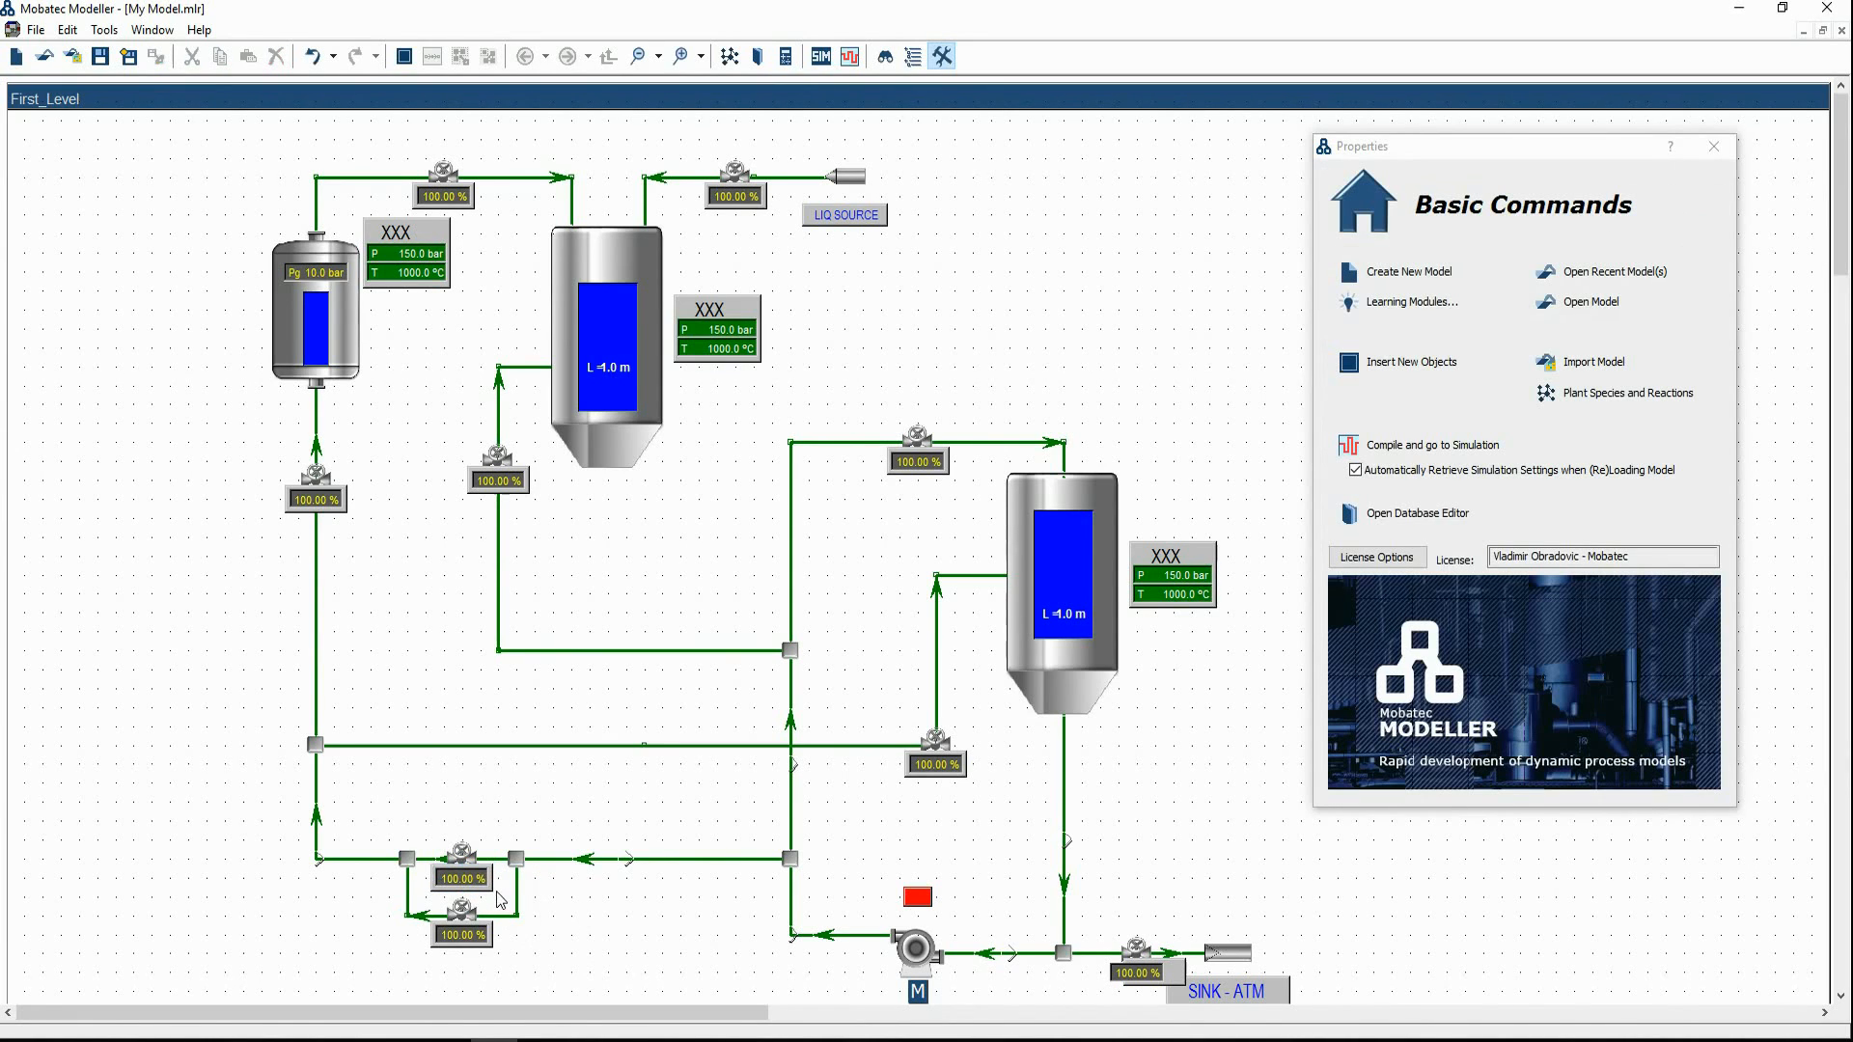
{"action": "left_click_drag", "start_coordinate": [506, 903], "coordinate": [608, 813]}
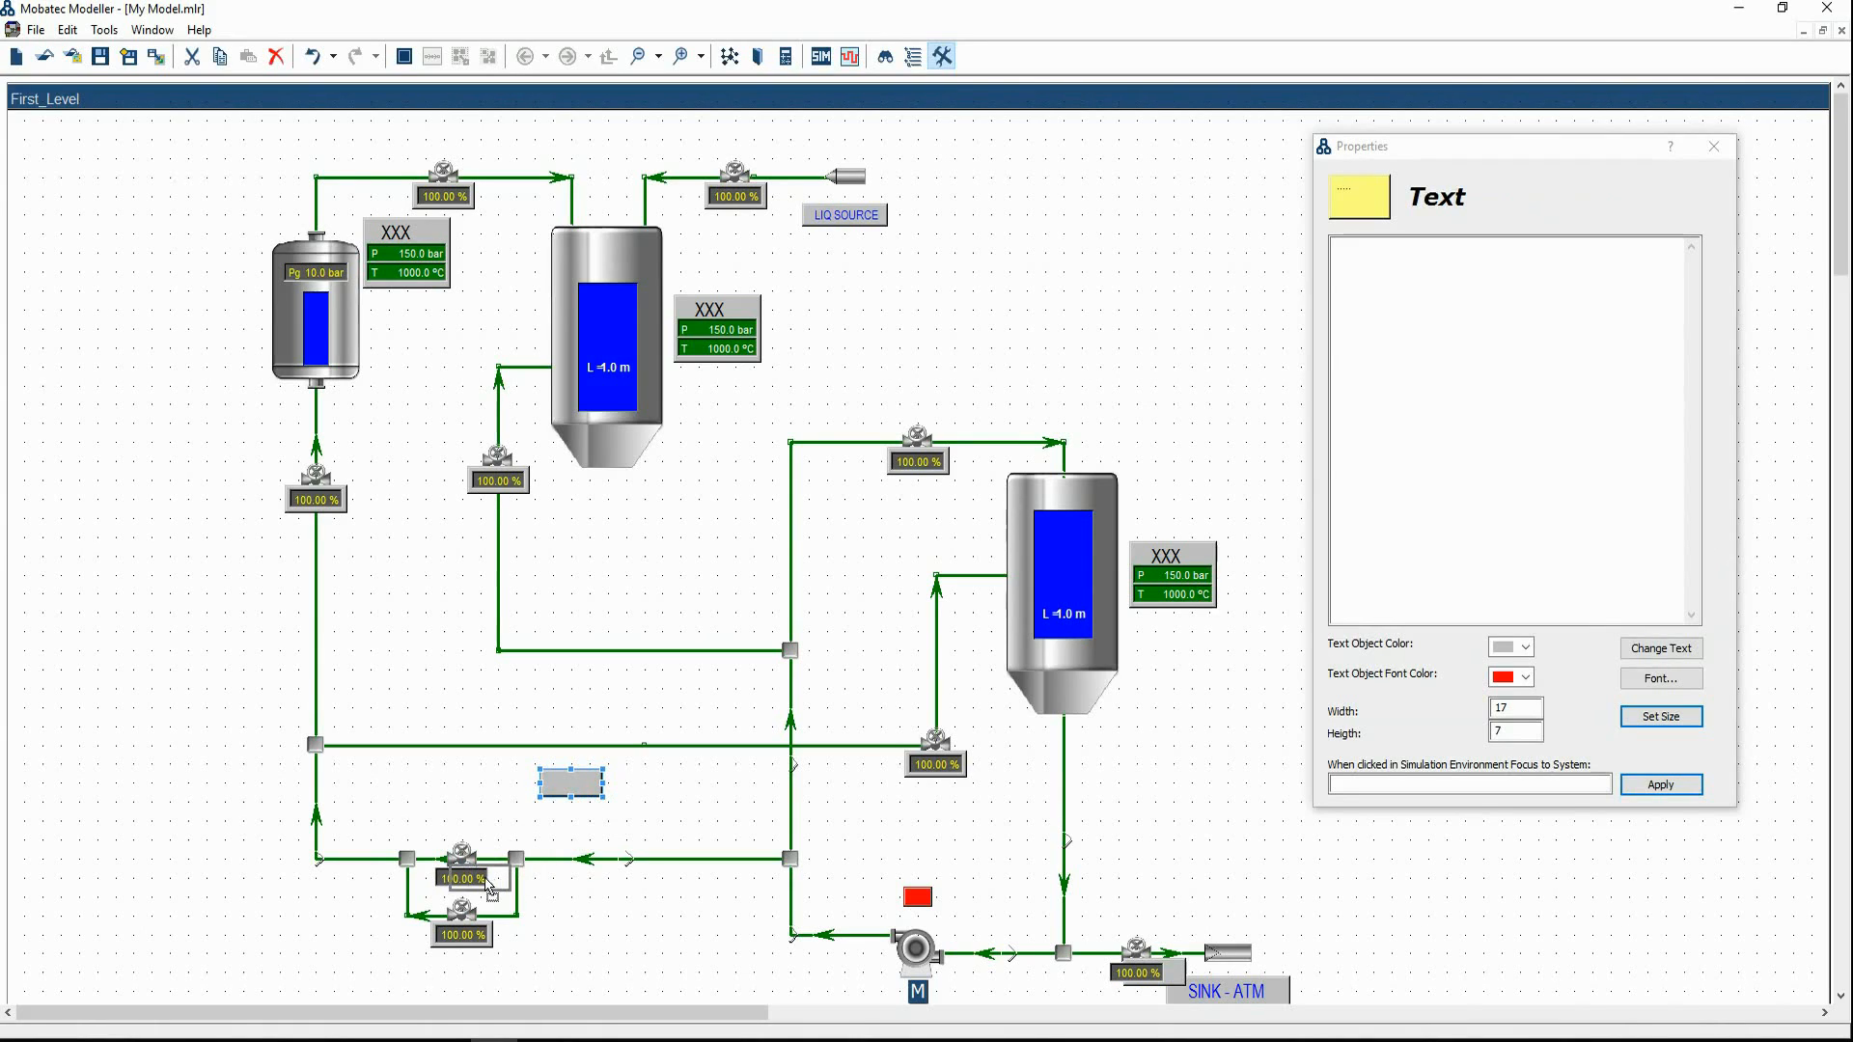
{"action": "key", "text": "ctrl+z"}
{"action": "left_click", "coordinate": [606, 917]}
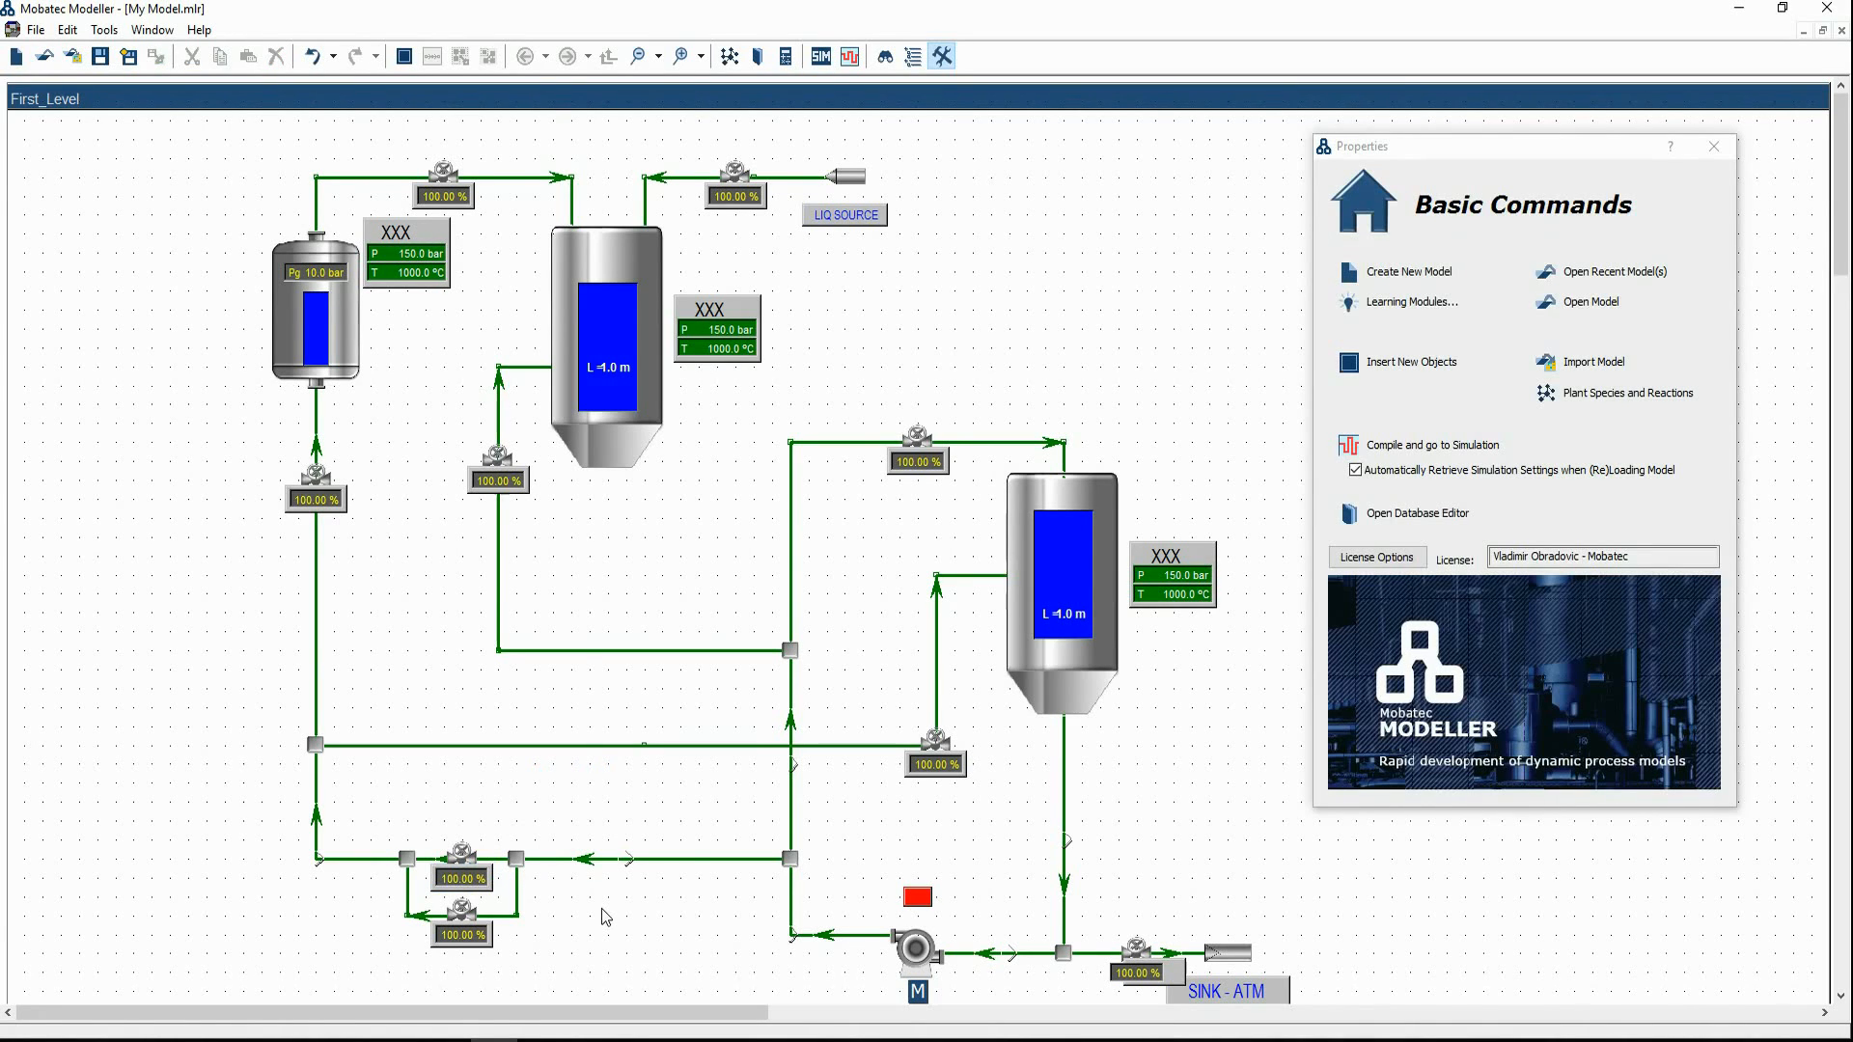
Insert a Liquid Line With Valve, From Liquid to Liquid, from the first open vessel's right side to the second open vessel
{"action": "key", "text": "c"}
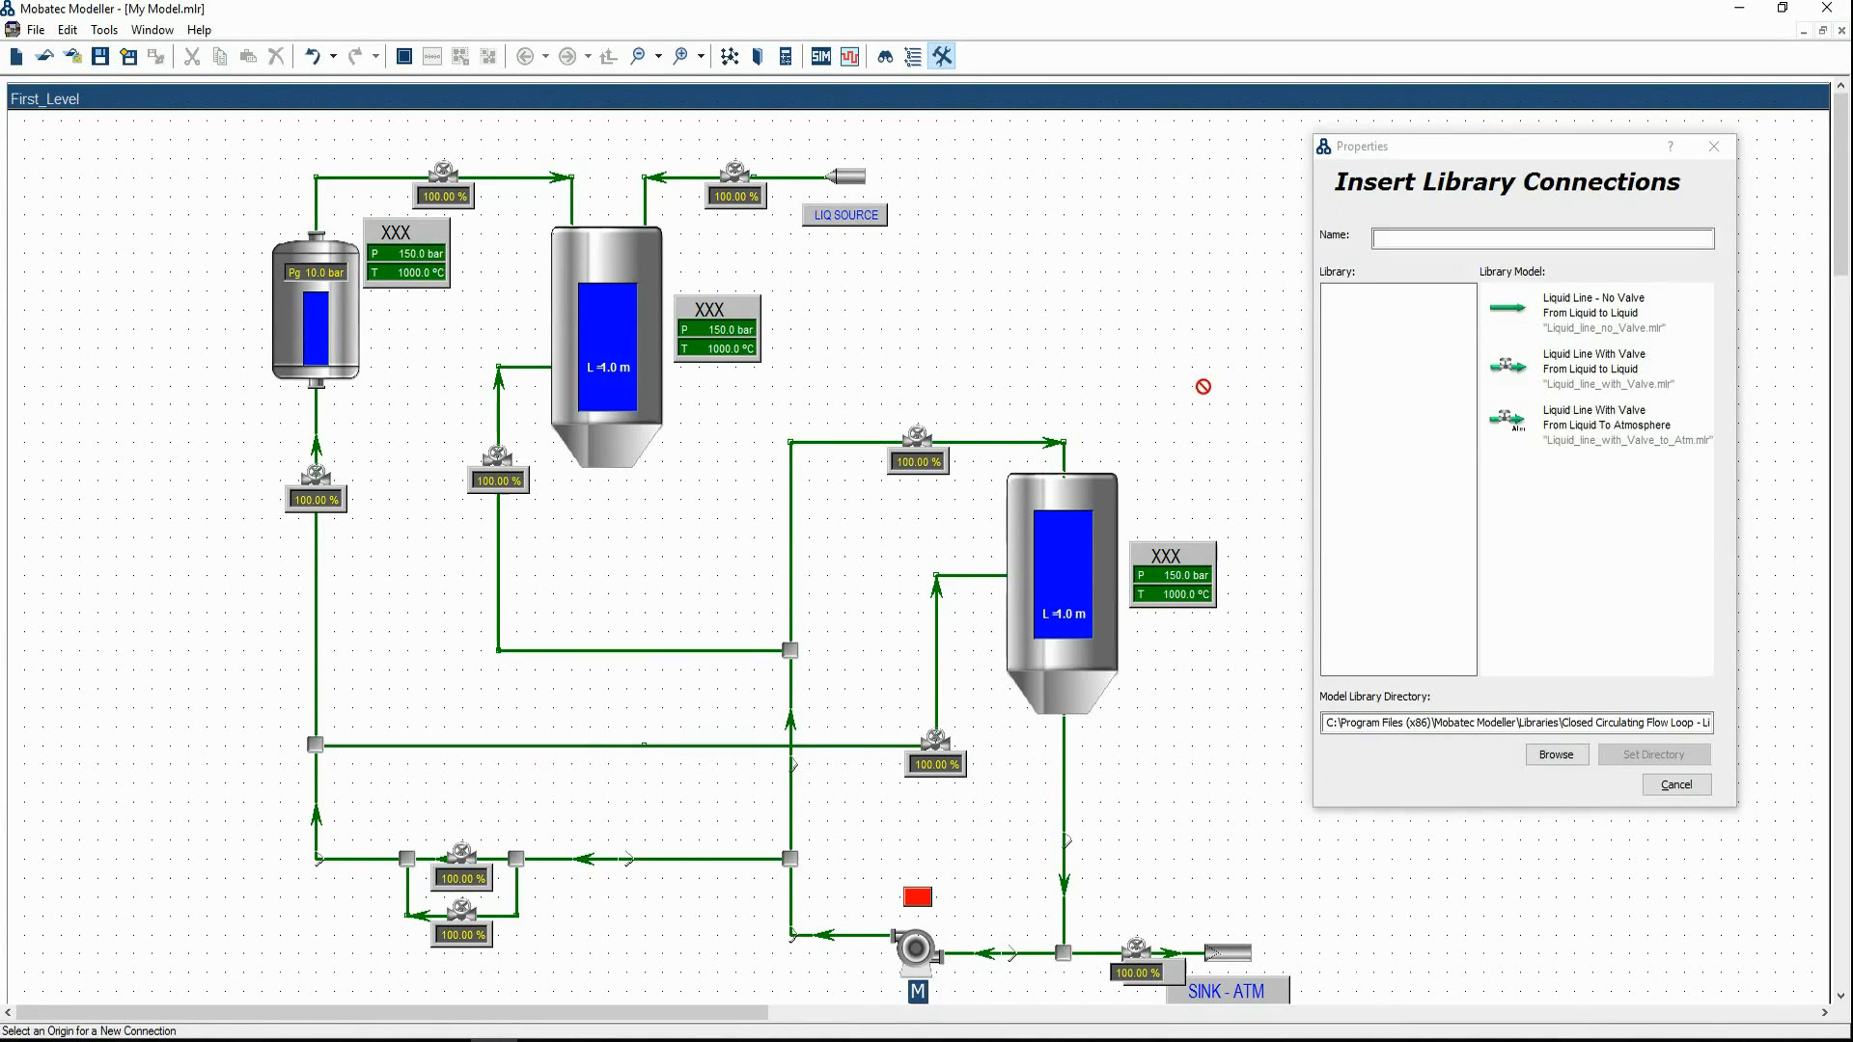
{"action": "left_click", "coordinate": [1543, 376]}
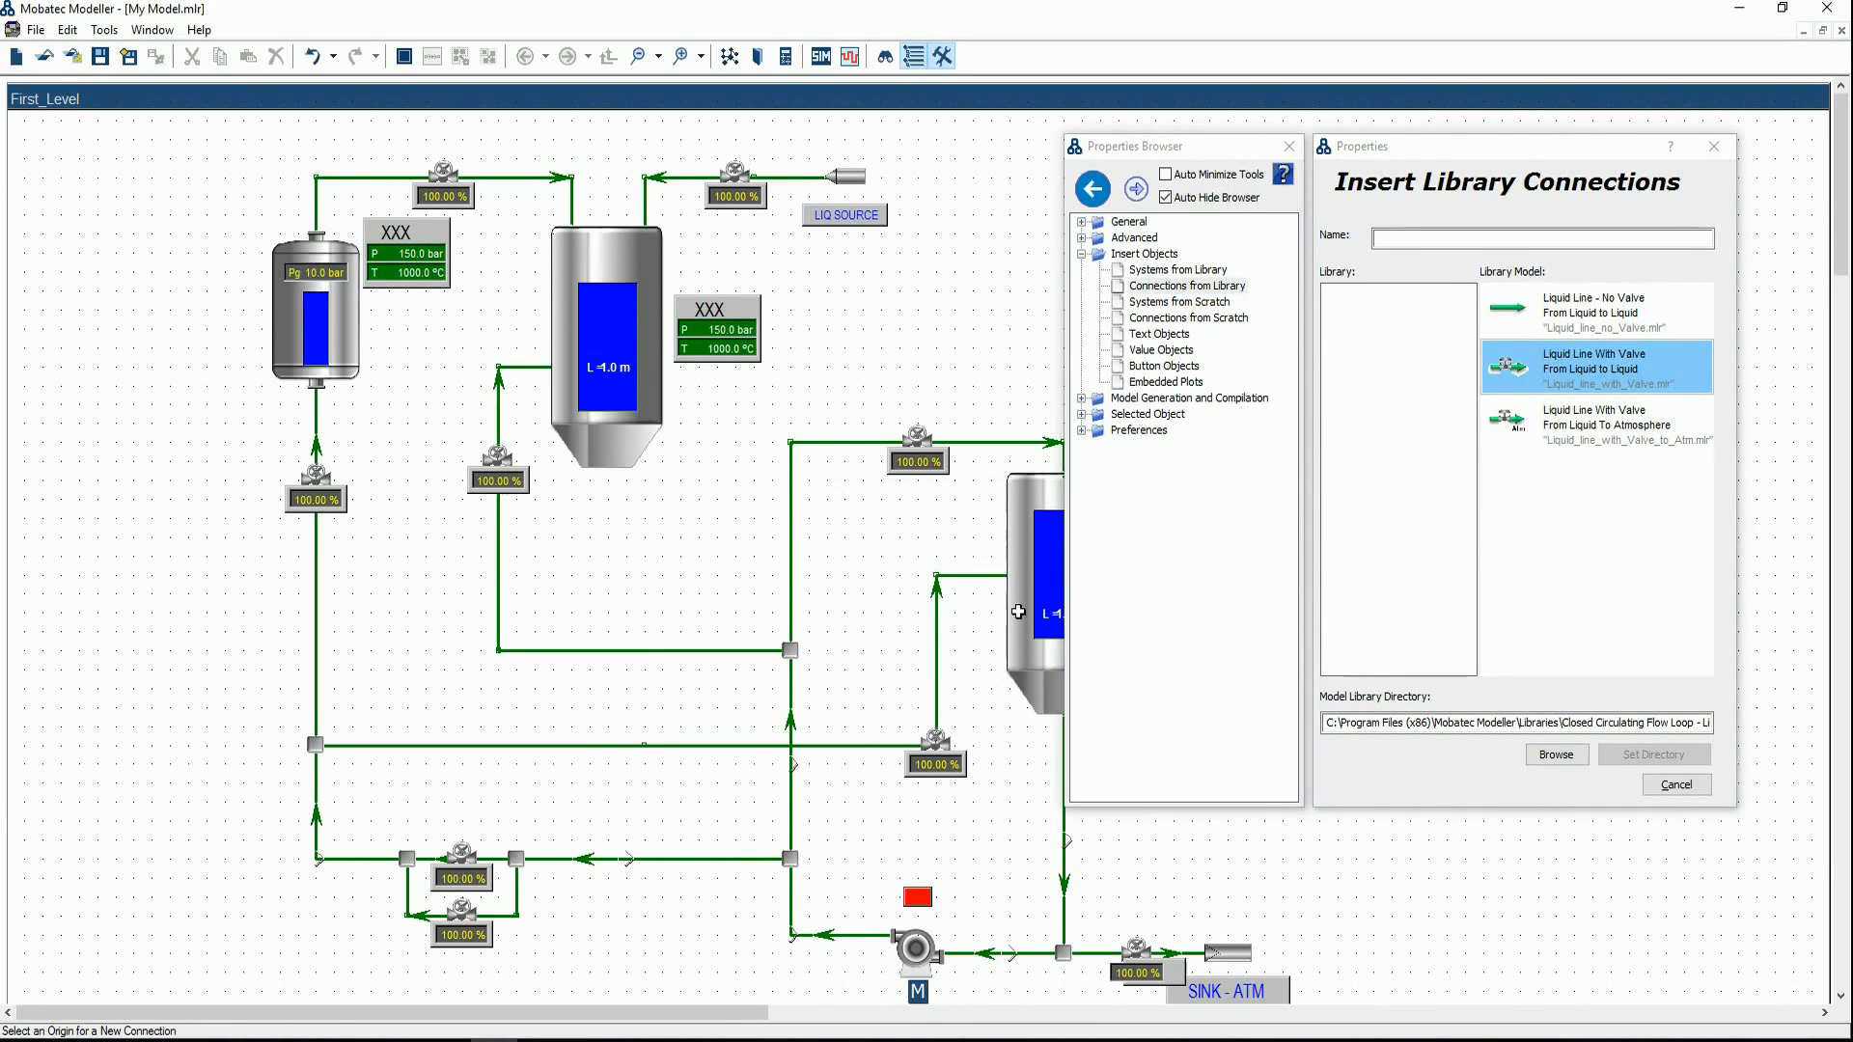
{"action": "left_click", "coordinate": [676, 385]}
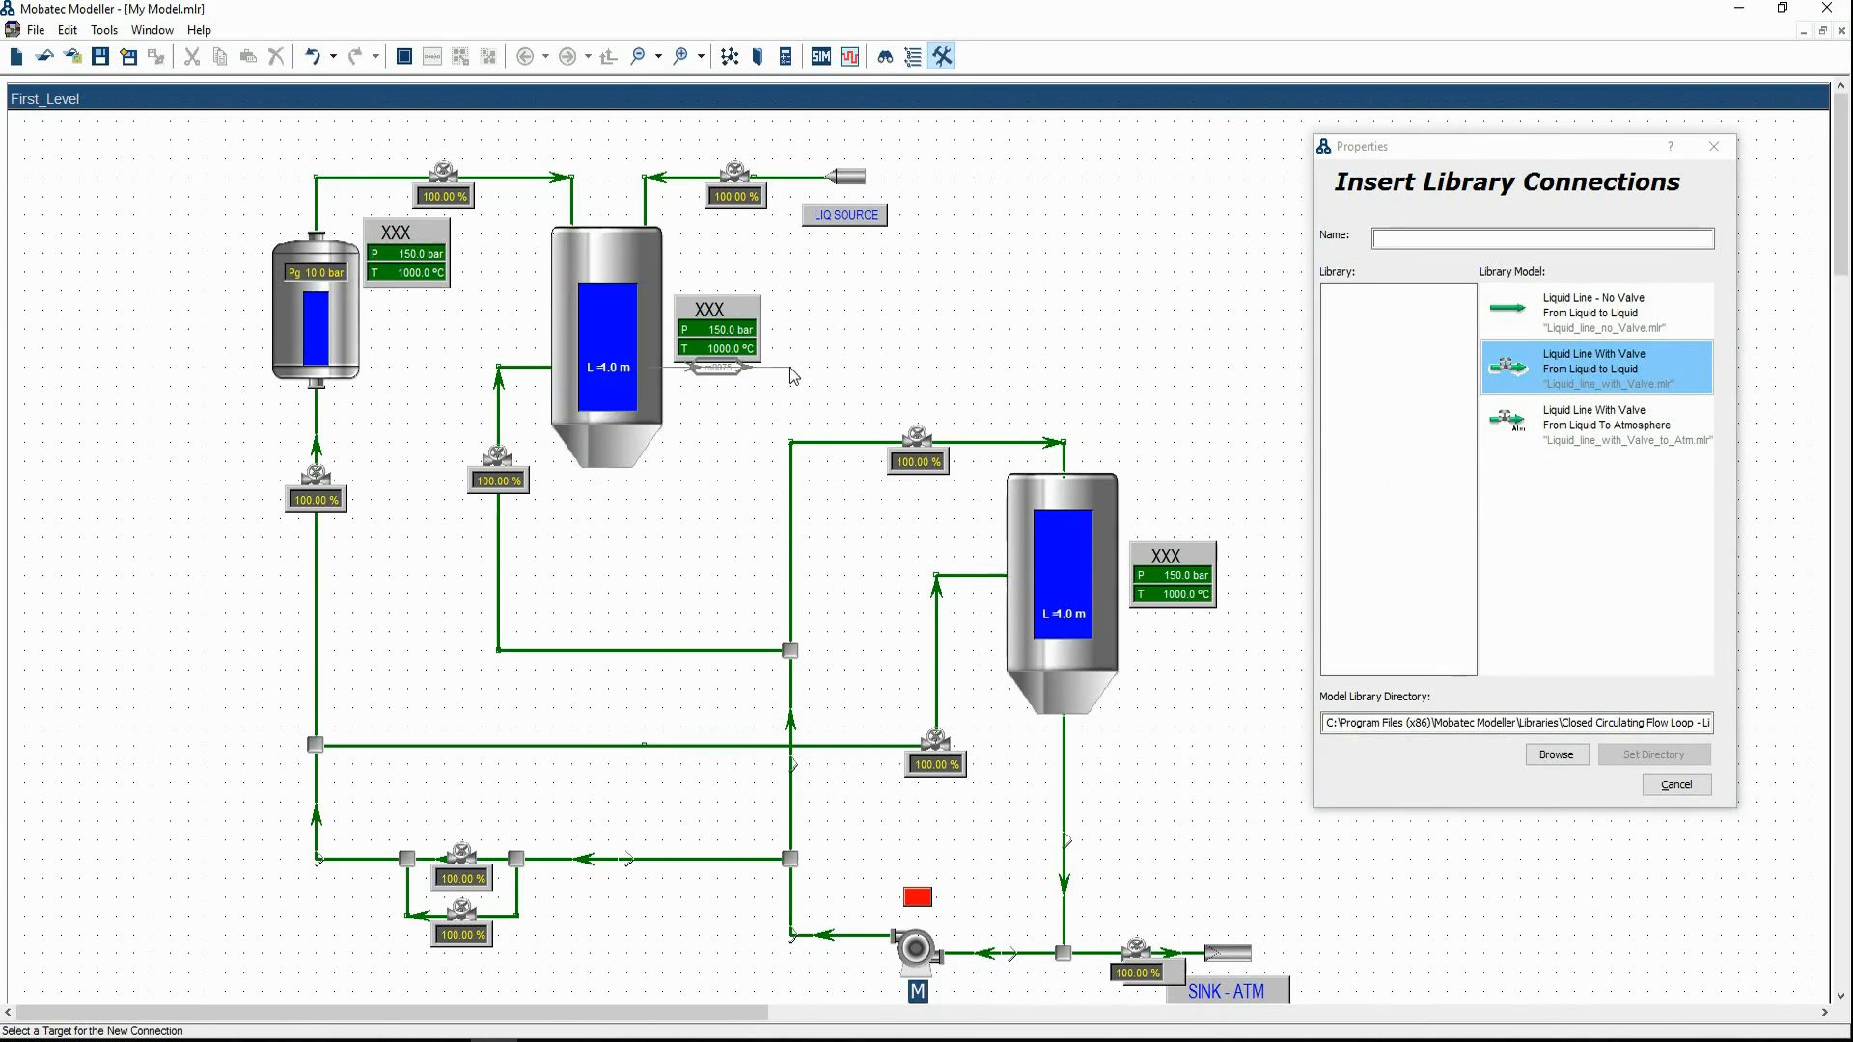
{"action": "left_click", "coordinate": [1127, 543]}
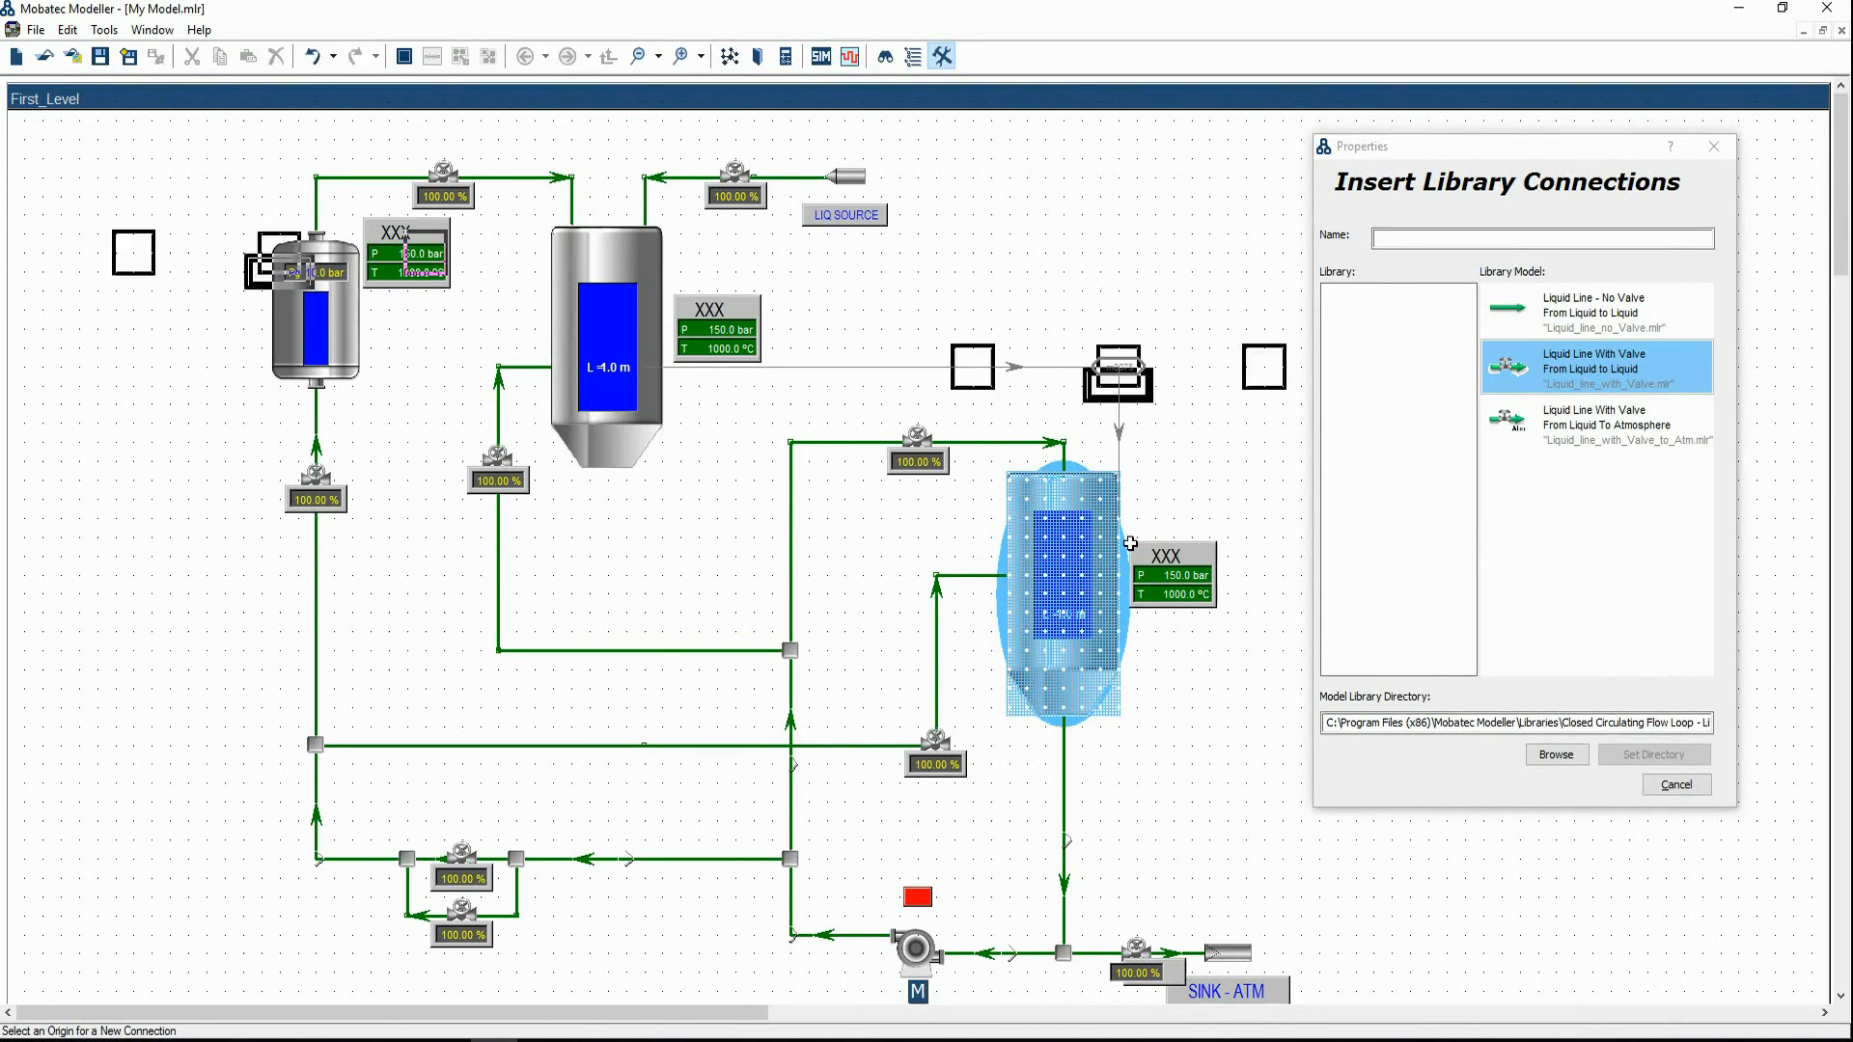
Square this line's last bend so it enters the second open vessel's right side, with the valve directly above the bend
{"action": "left_click", "coordinate": [1137, 366]}
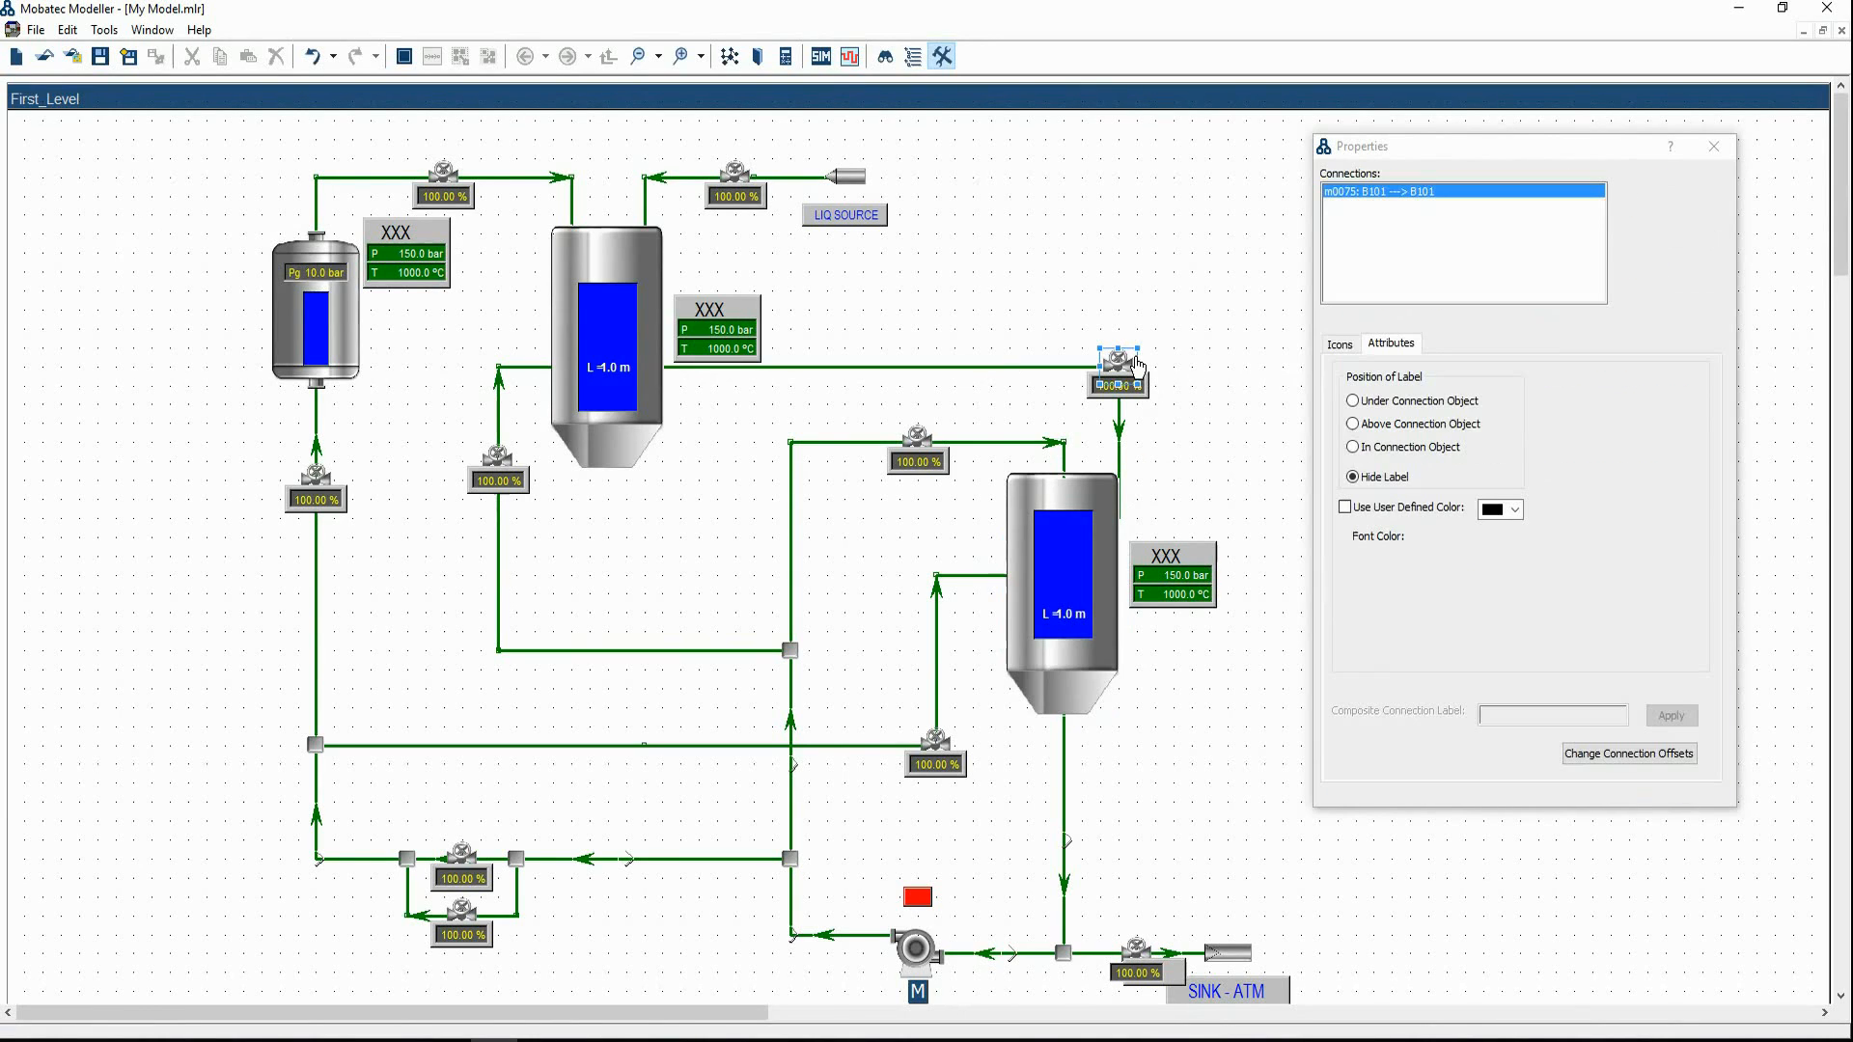
{"action": "left_click", "coordinate": [1120, 445]}
{"action": "left_click", "coordinate": [1159, 525]}
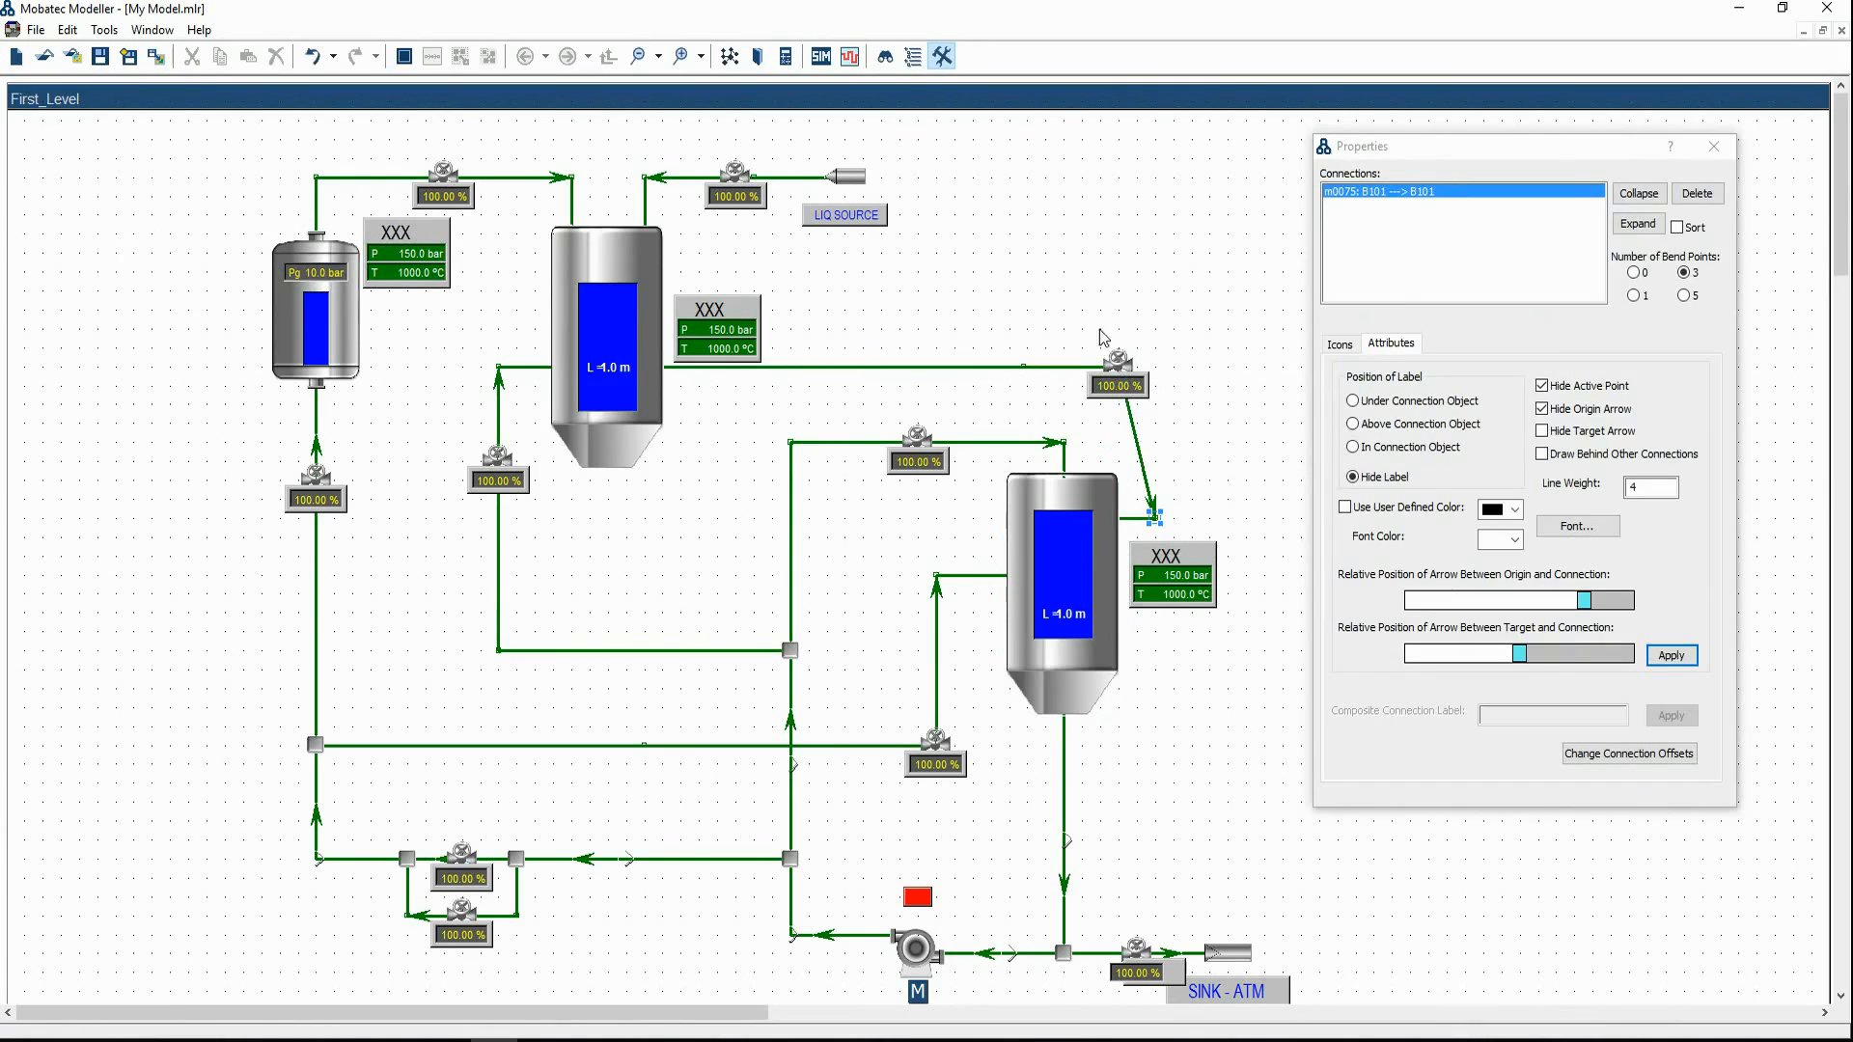
{"action": "left_click", "coordinate": [1137, 391]}
{"action": "left_click_drag", "start_coordinate": [1137, 391], "coordinate": [1174, 391]}
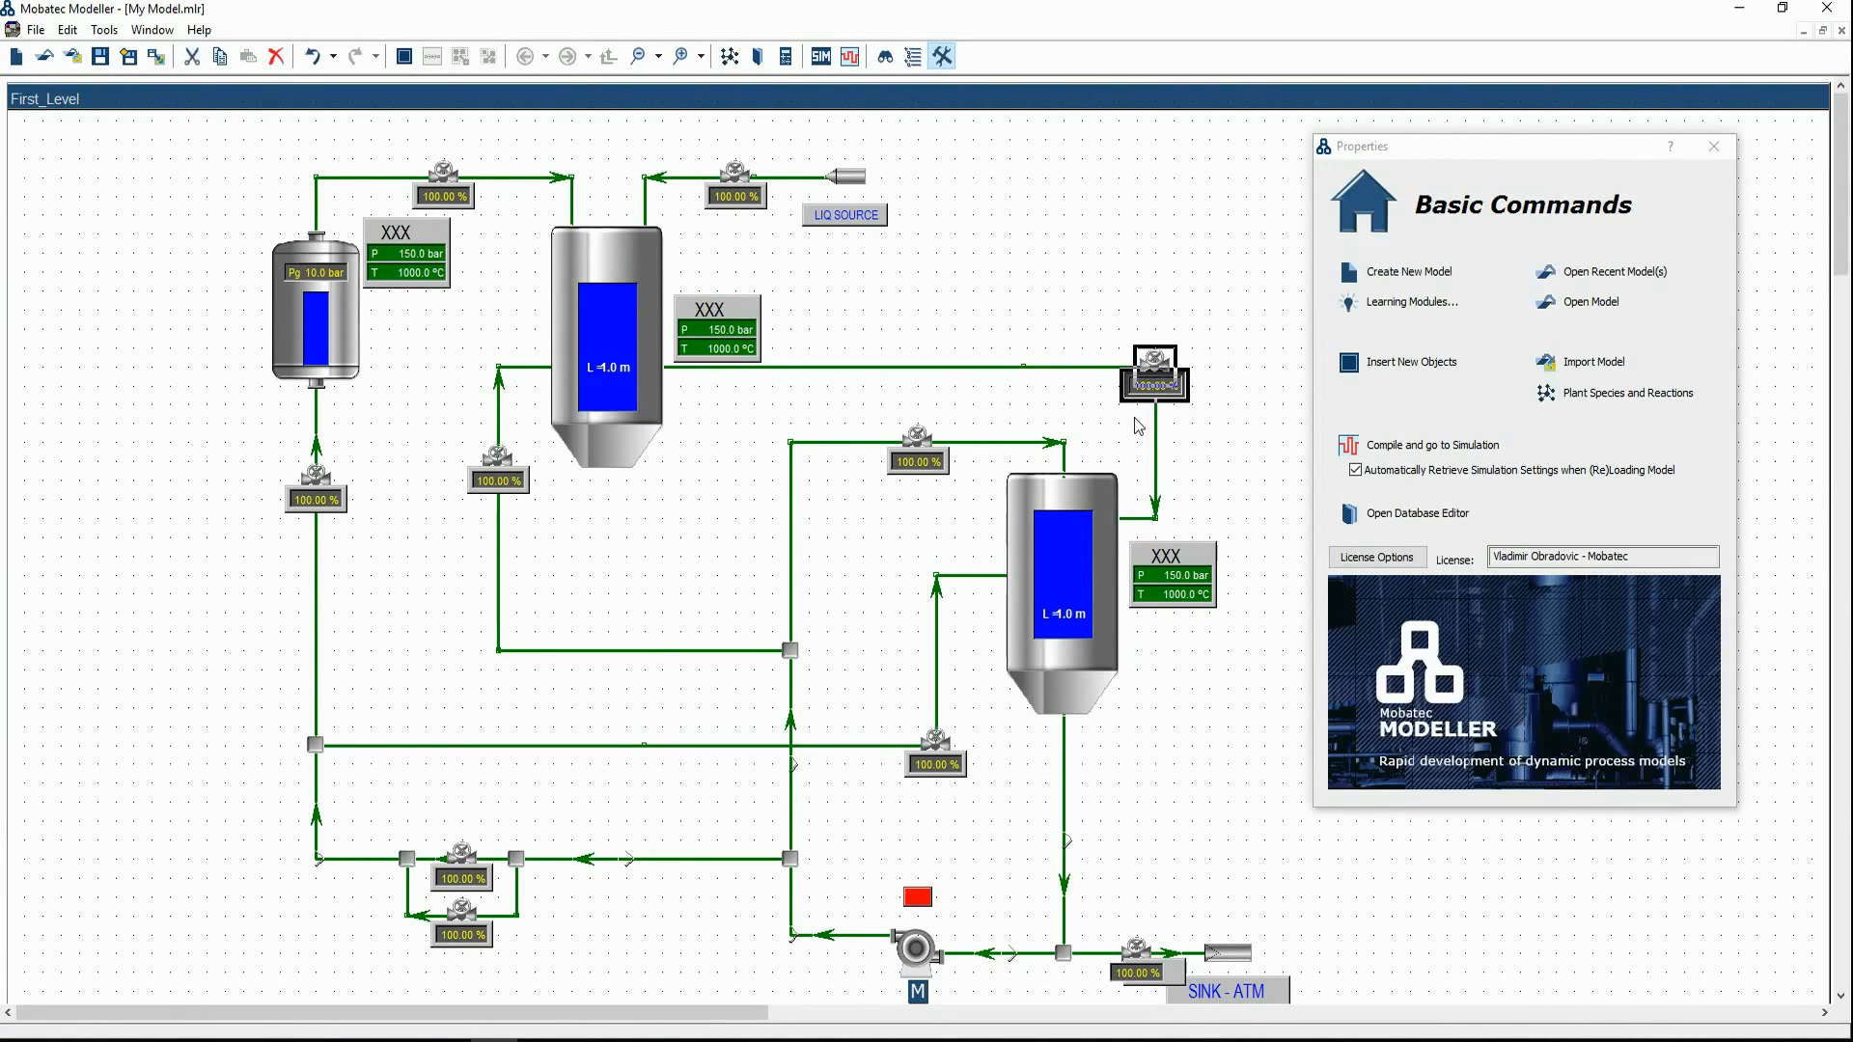
{"action": "left_click", "coordinate": [1213, 445]}
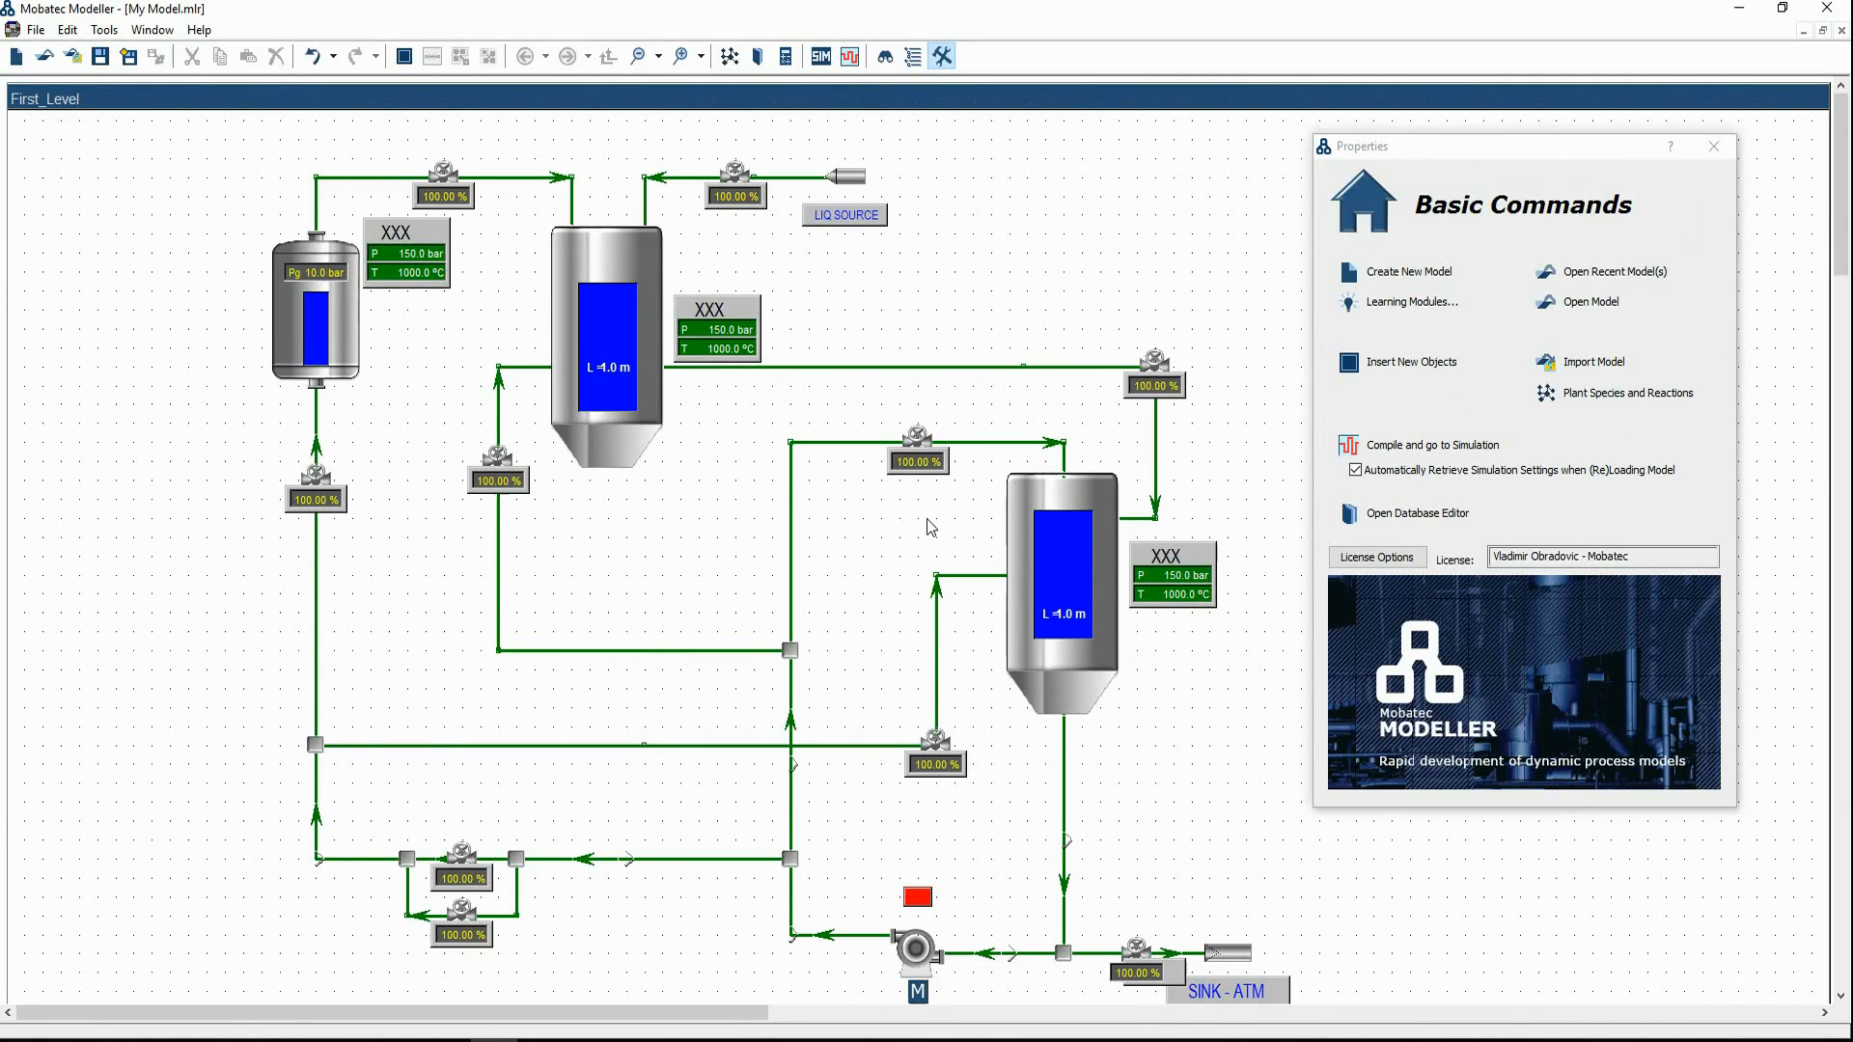
Insert another Liquid Line With Valve, From Liquid to Liquid, from the bottom of the first open vessel to the second one's lower left side
{"action": "key", "text": "c"}
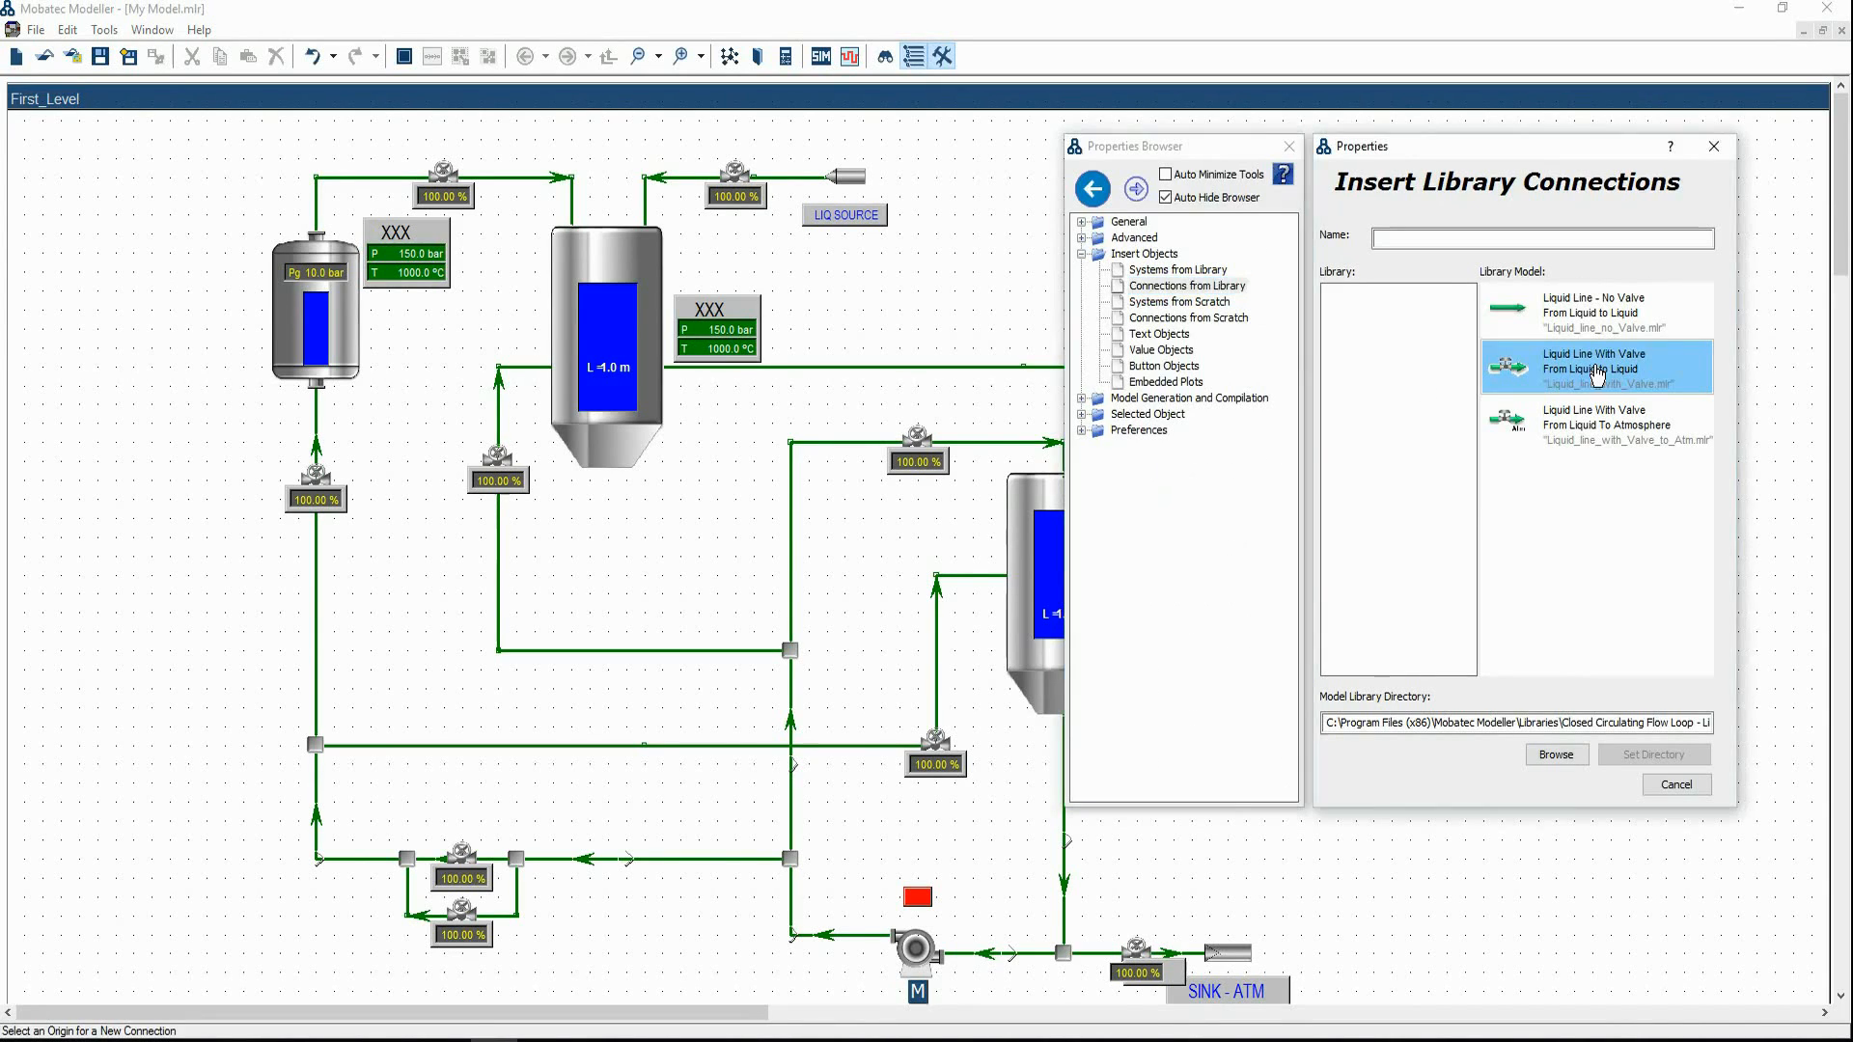
{"action": "left_click", "coordinate": [613, 477]}
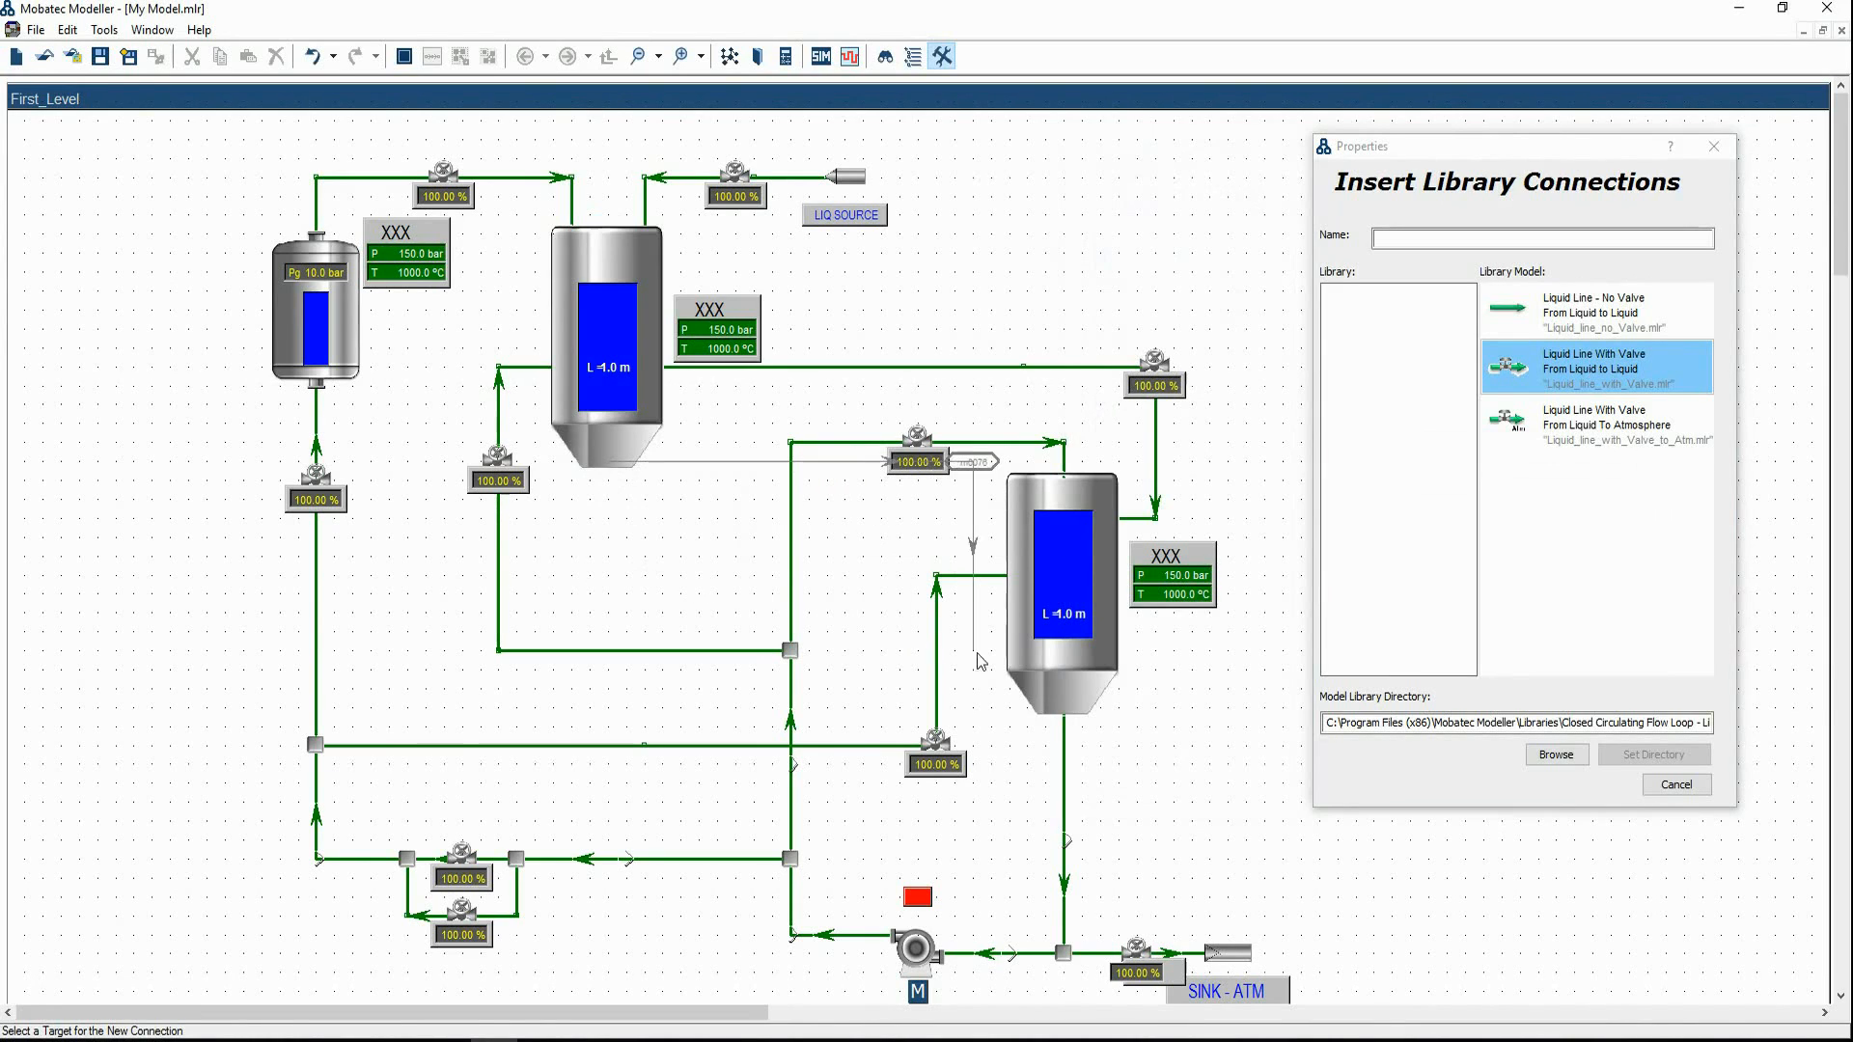
{"action": "left_click", "coordinate": [1026, 675]}
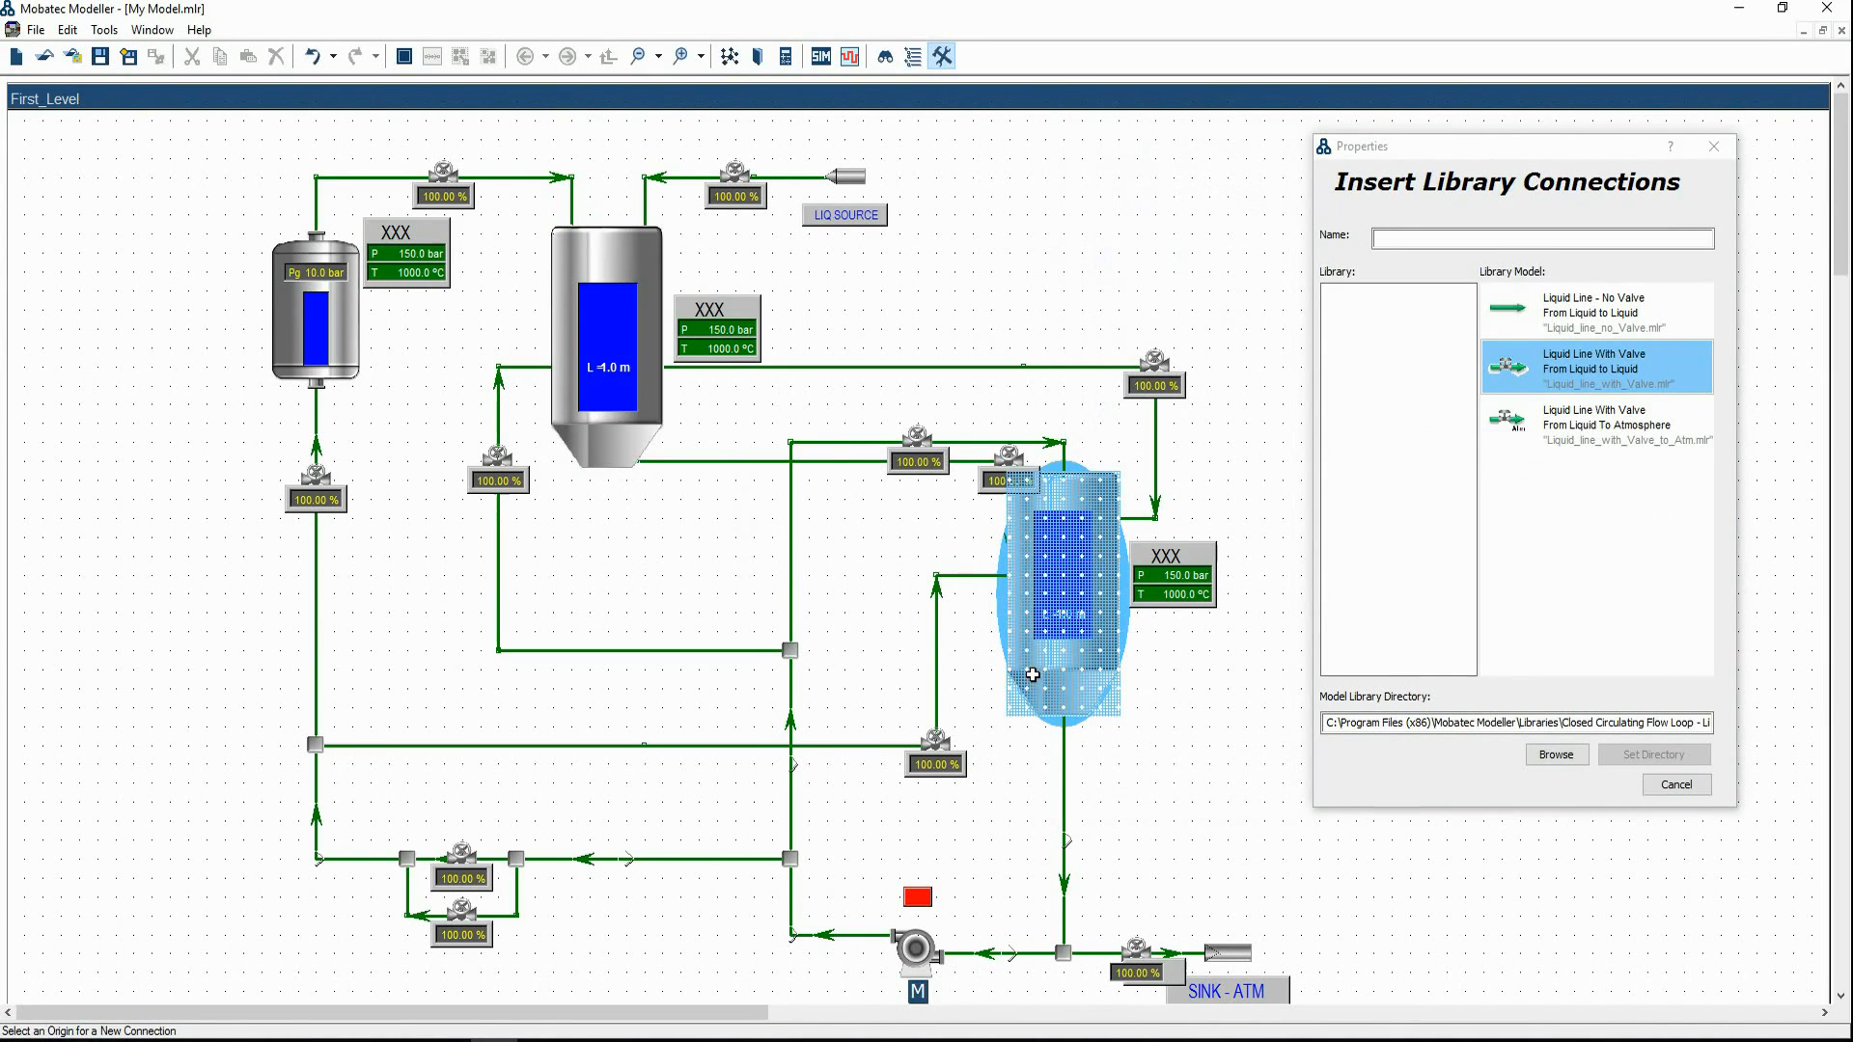
Move the new line's valve left of the second open vessel and square its bends beneath the first vessel and the valve
{"action": "left_click", "coordinate": [1009, 478]}
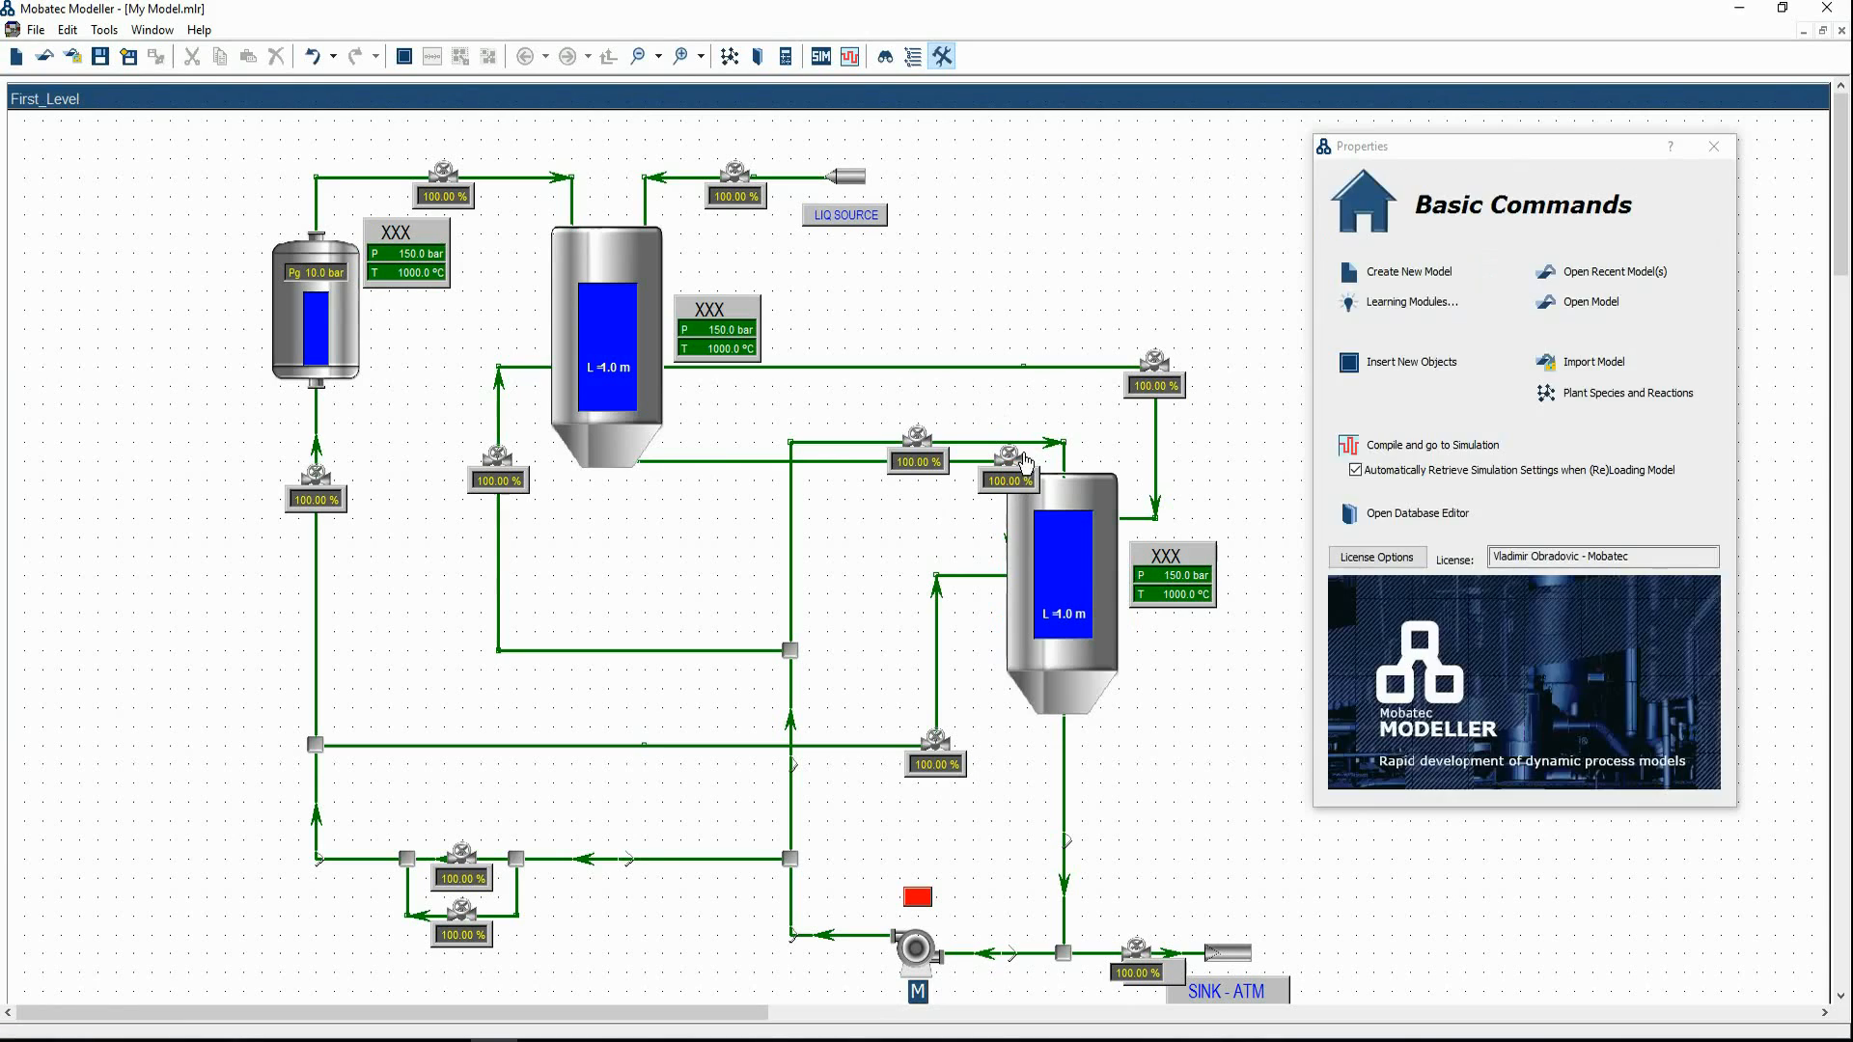
{"action": "left_click_drag", "start_coordinate": [1013, 490], "coordinate": [962, 544]}
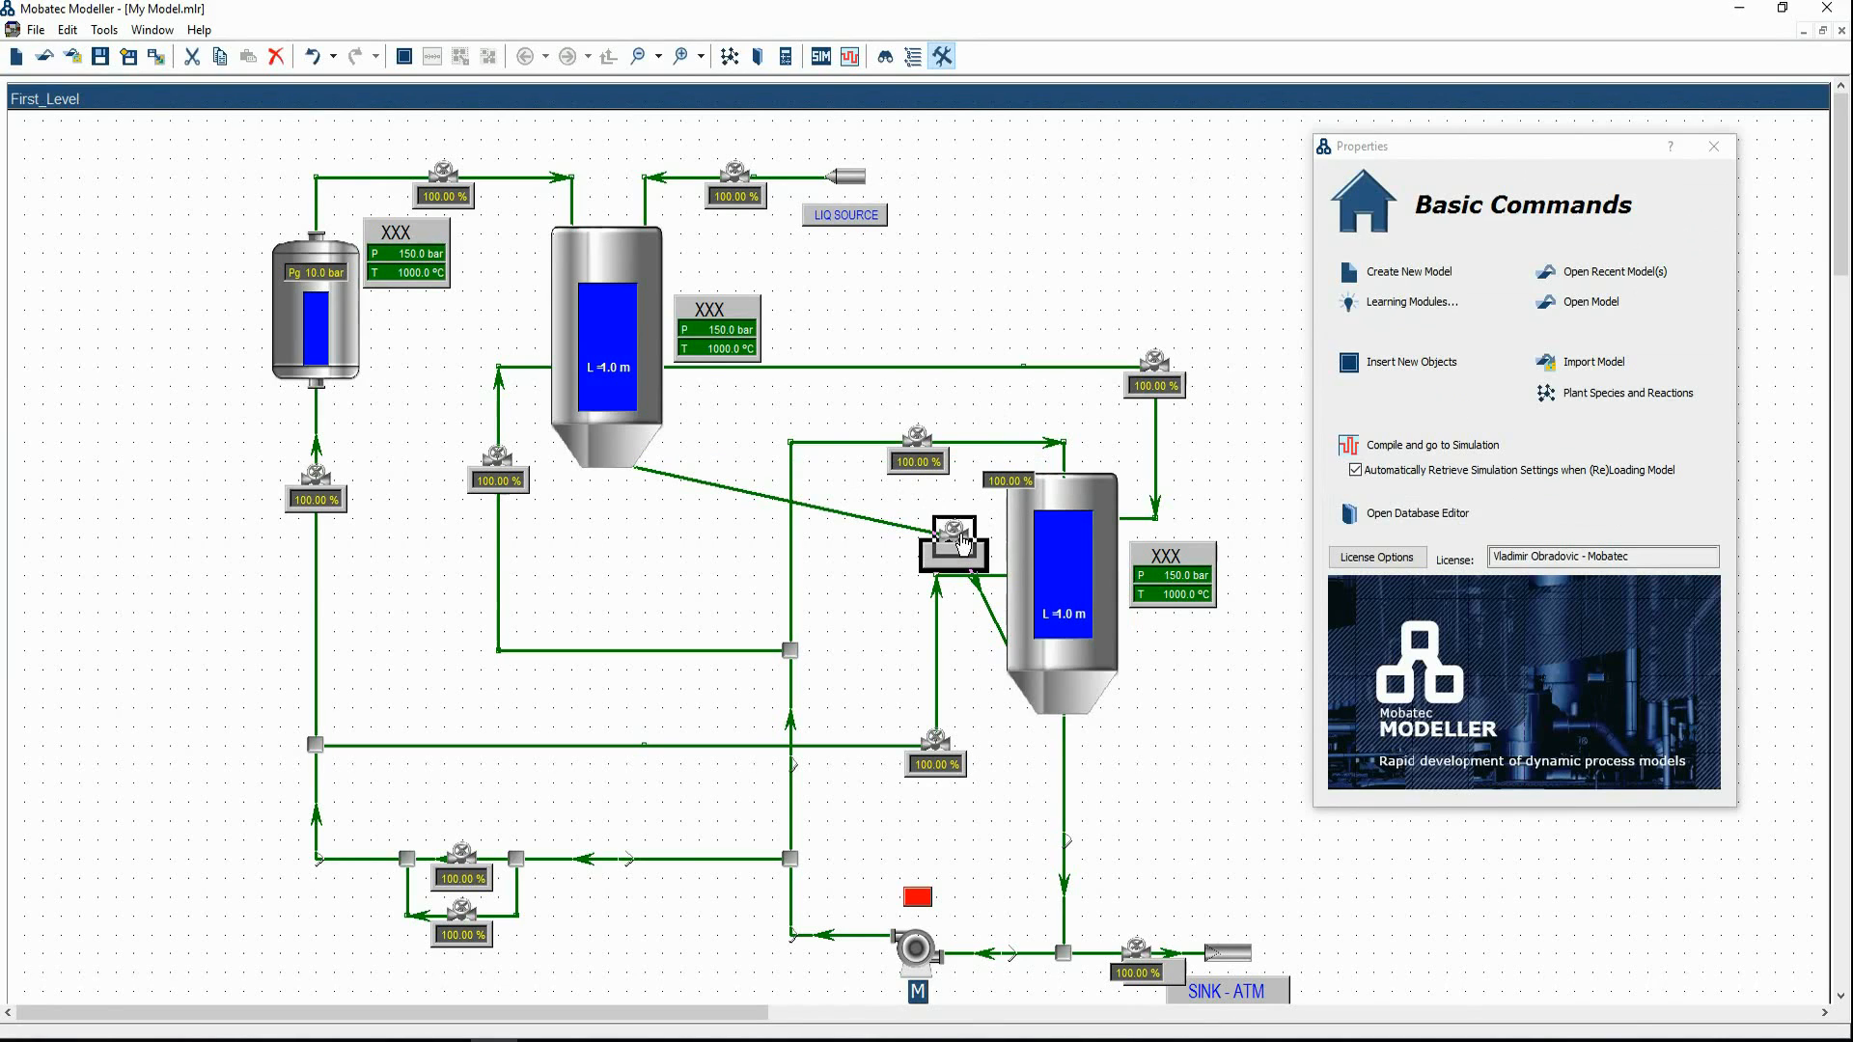
{"action": "left_click_drag", "start_coordinate": [980, 613], "coordinate": [960, 655]}
{"action": "left_click_drag", "start_coordinate": [893, 526], "coordinate": [623, 541]}
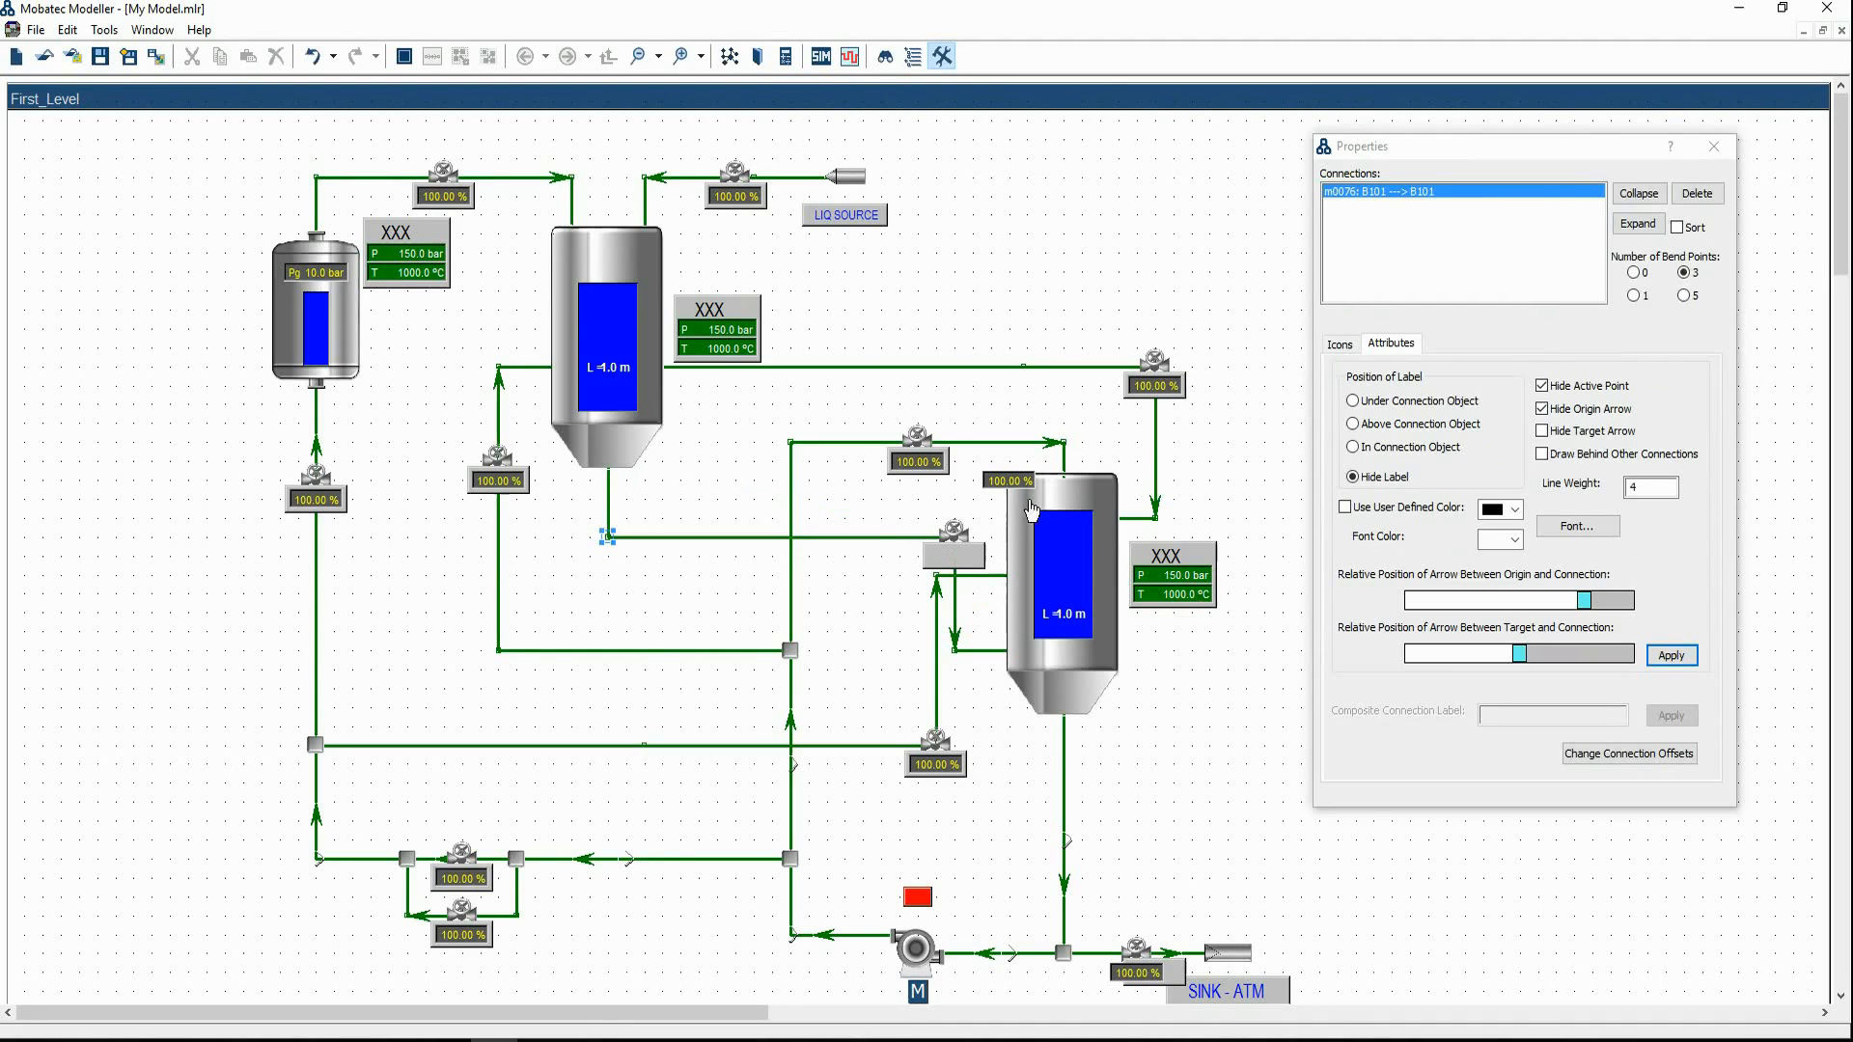
Move the stray valve opening display onto the empty grey label under this line's valve
{"action": "left_click", "coordinate": [1004, 481]}
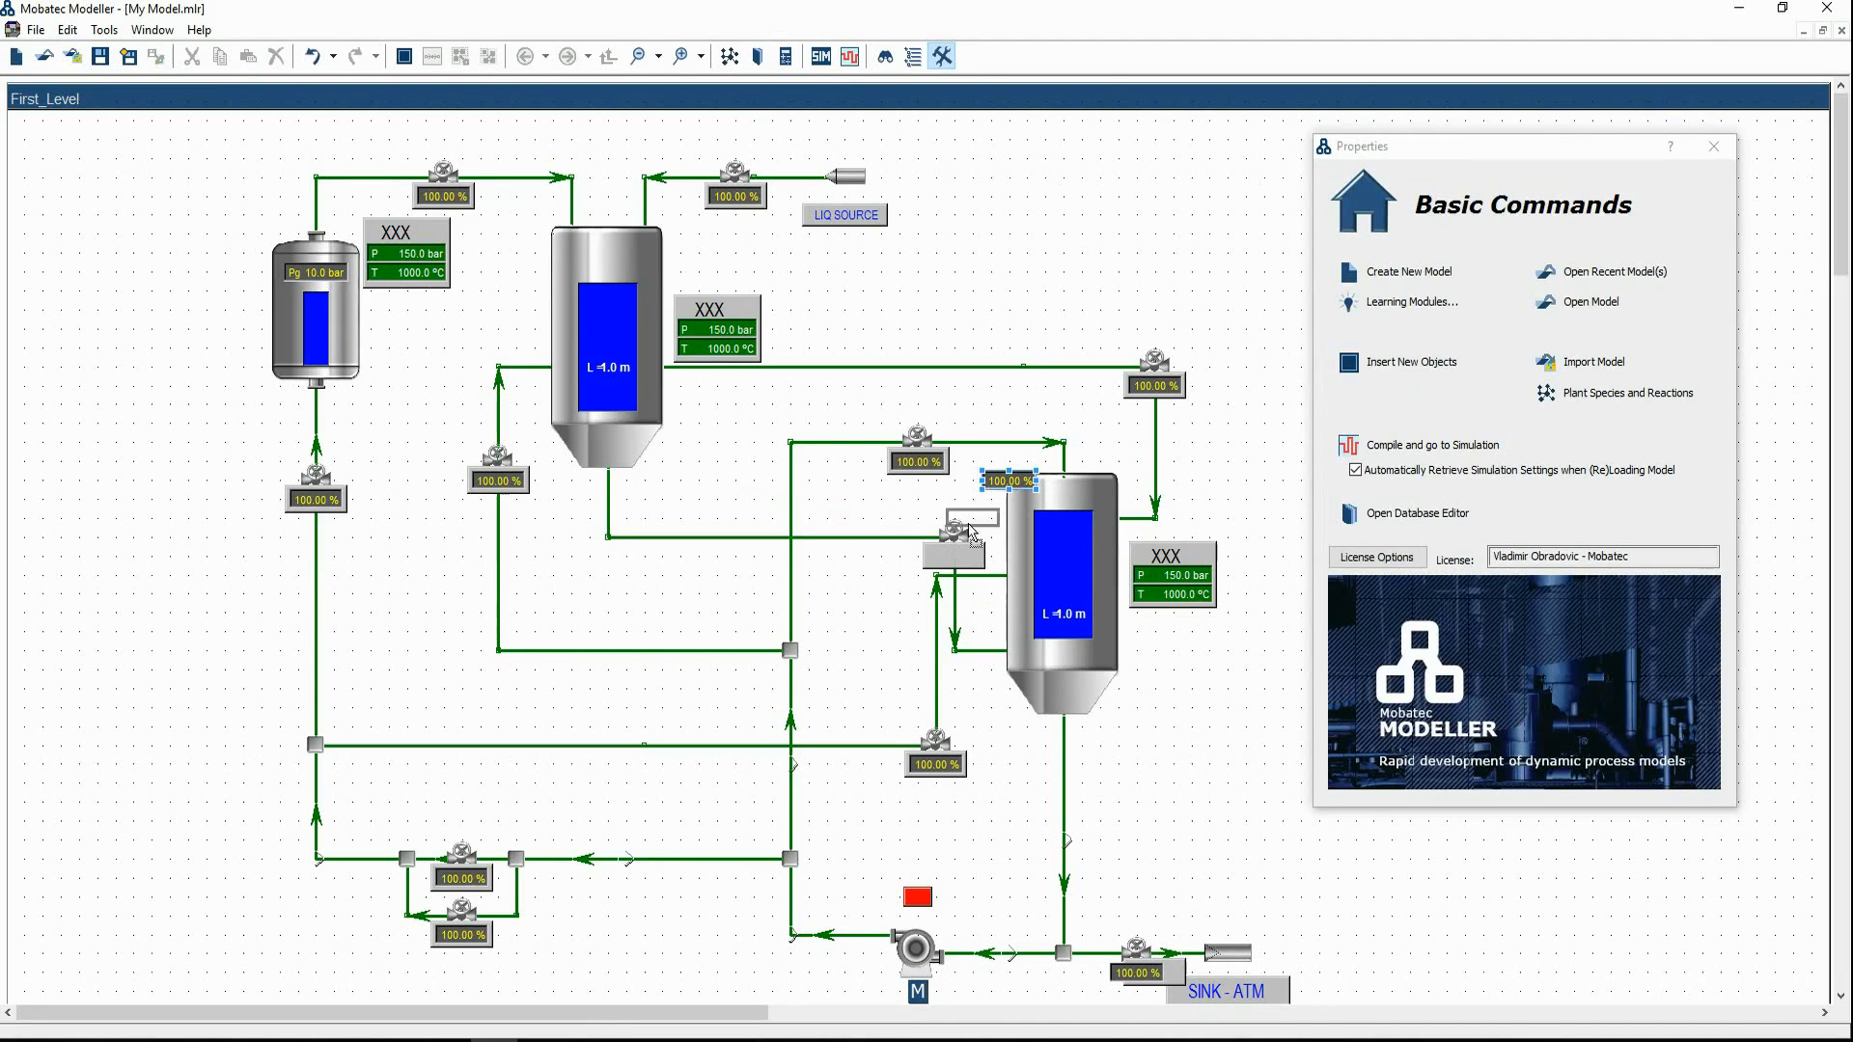
{"action": "left_click_drag", "start_coordinate": [952, 560], "coordinate": [955, 558]}
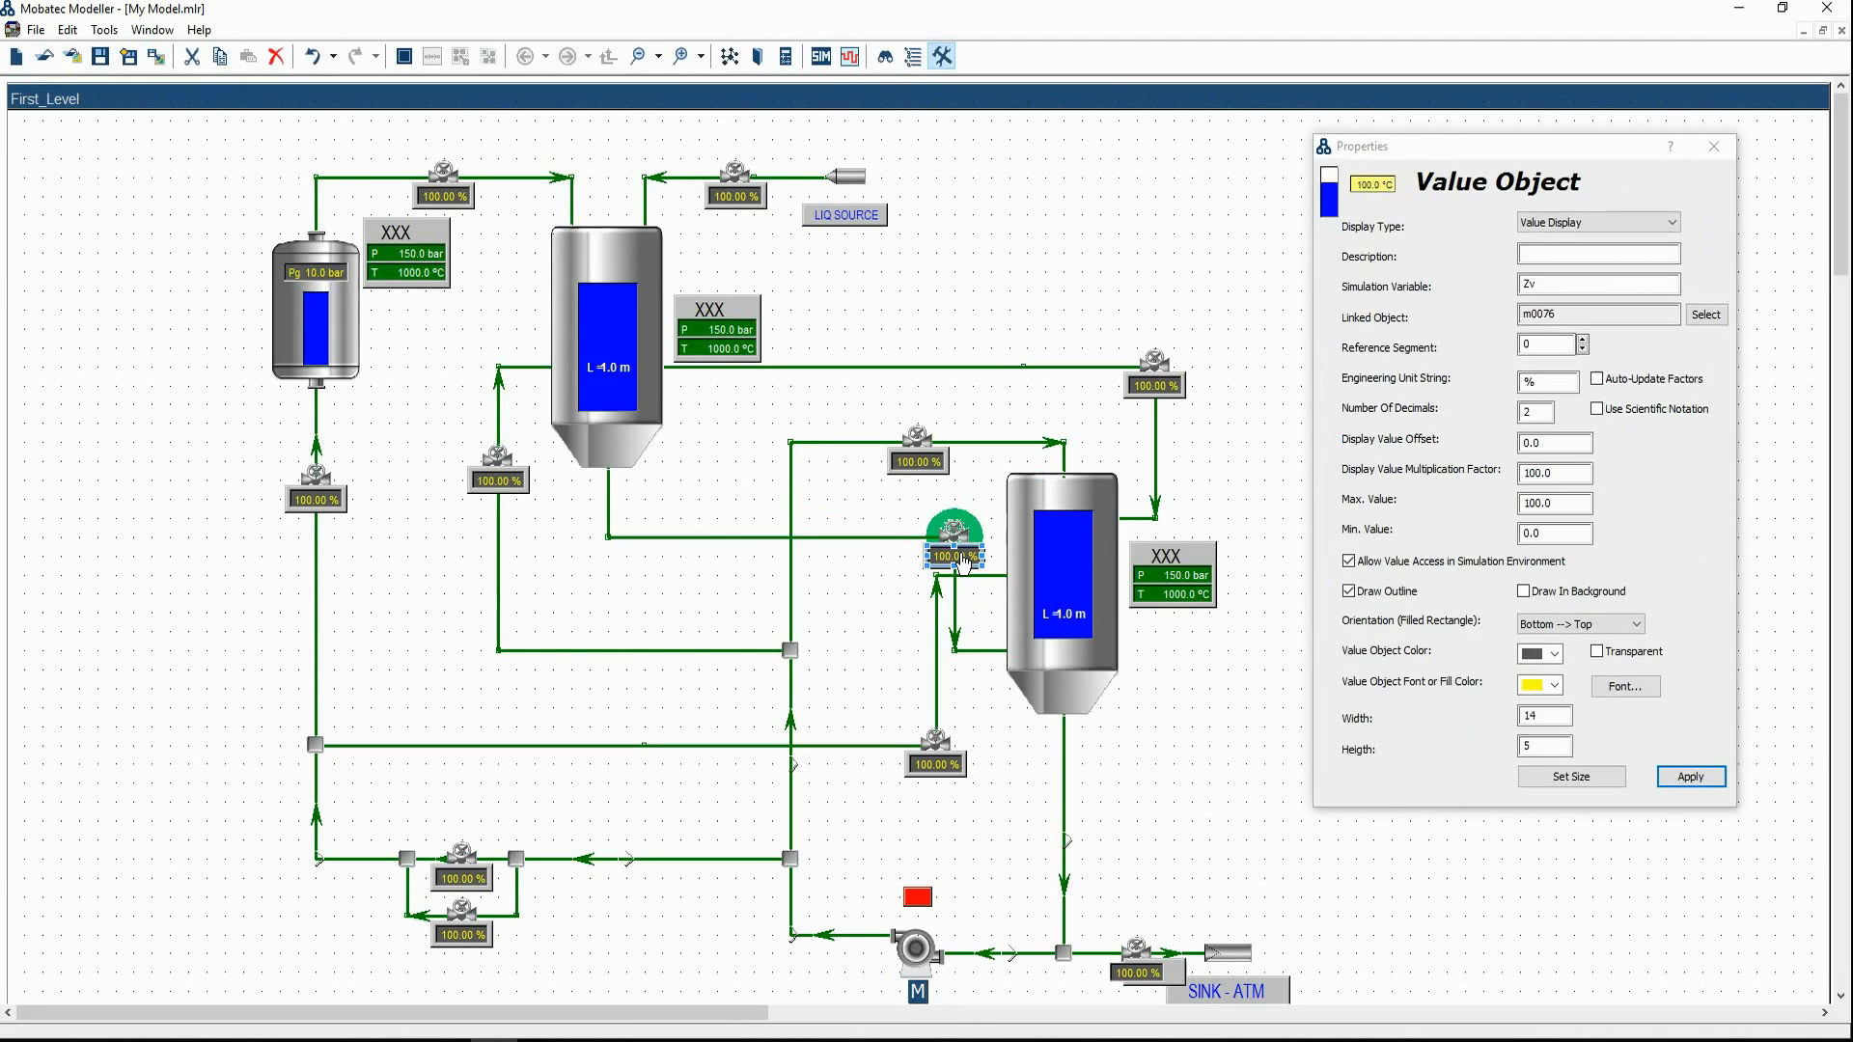
{"action": "left_click", "coordinate": [867, 606]}
Widen the lower-left parallel loop by shifting its right junction to the right and centring both valves between the junctions
{"action": "left_click_drag", "start_coordinate": [477, 815], "coordinate": [554, 936]}
{"action": "left_click_drag", "start_coordinate": [526, 867], "coordinate": [582, 876]}
{"action": "left_click", "coordinate": [637, 907]}
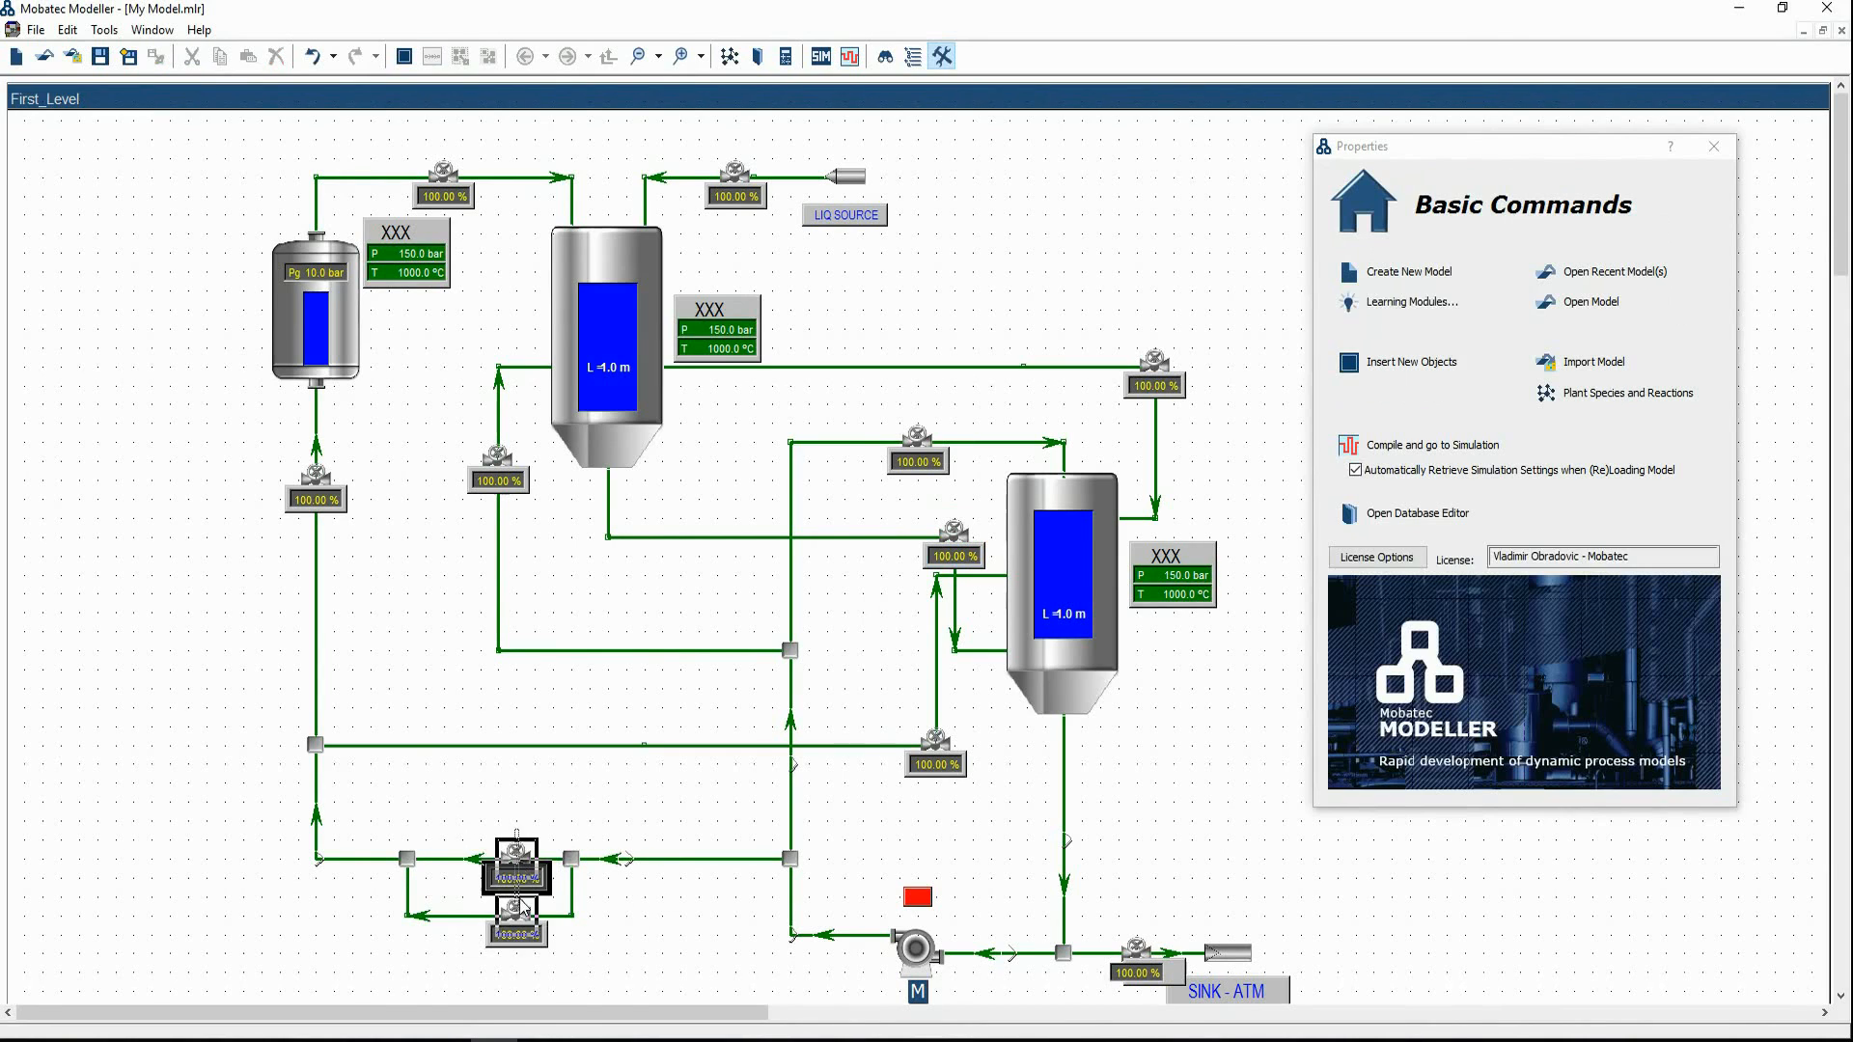
{"action": "left_click_drag", "start_coordinate": [537, 929], "coordinate": [518, 929]}
{"action": "left_click", "coordinate": [618, 883]}
Shift the second open vessel, its display, outlet junction and sink to the right, and place the SINK - ATM label beside the sink
{"action": "left_click_drag", "start_coordinate": [1011, 270], "coordinate": [1294, 979]}
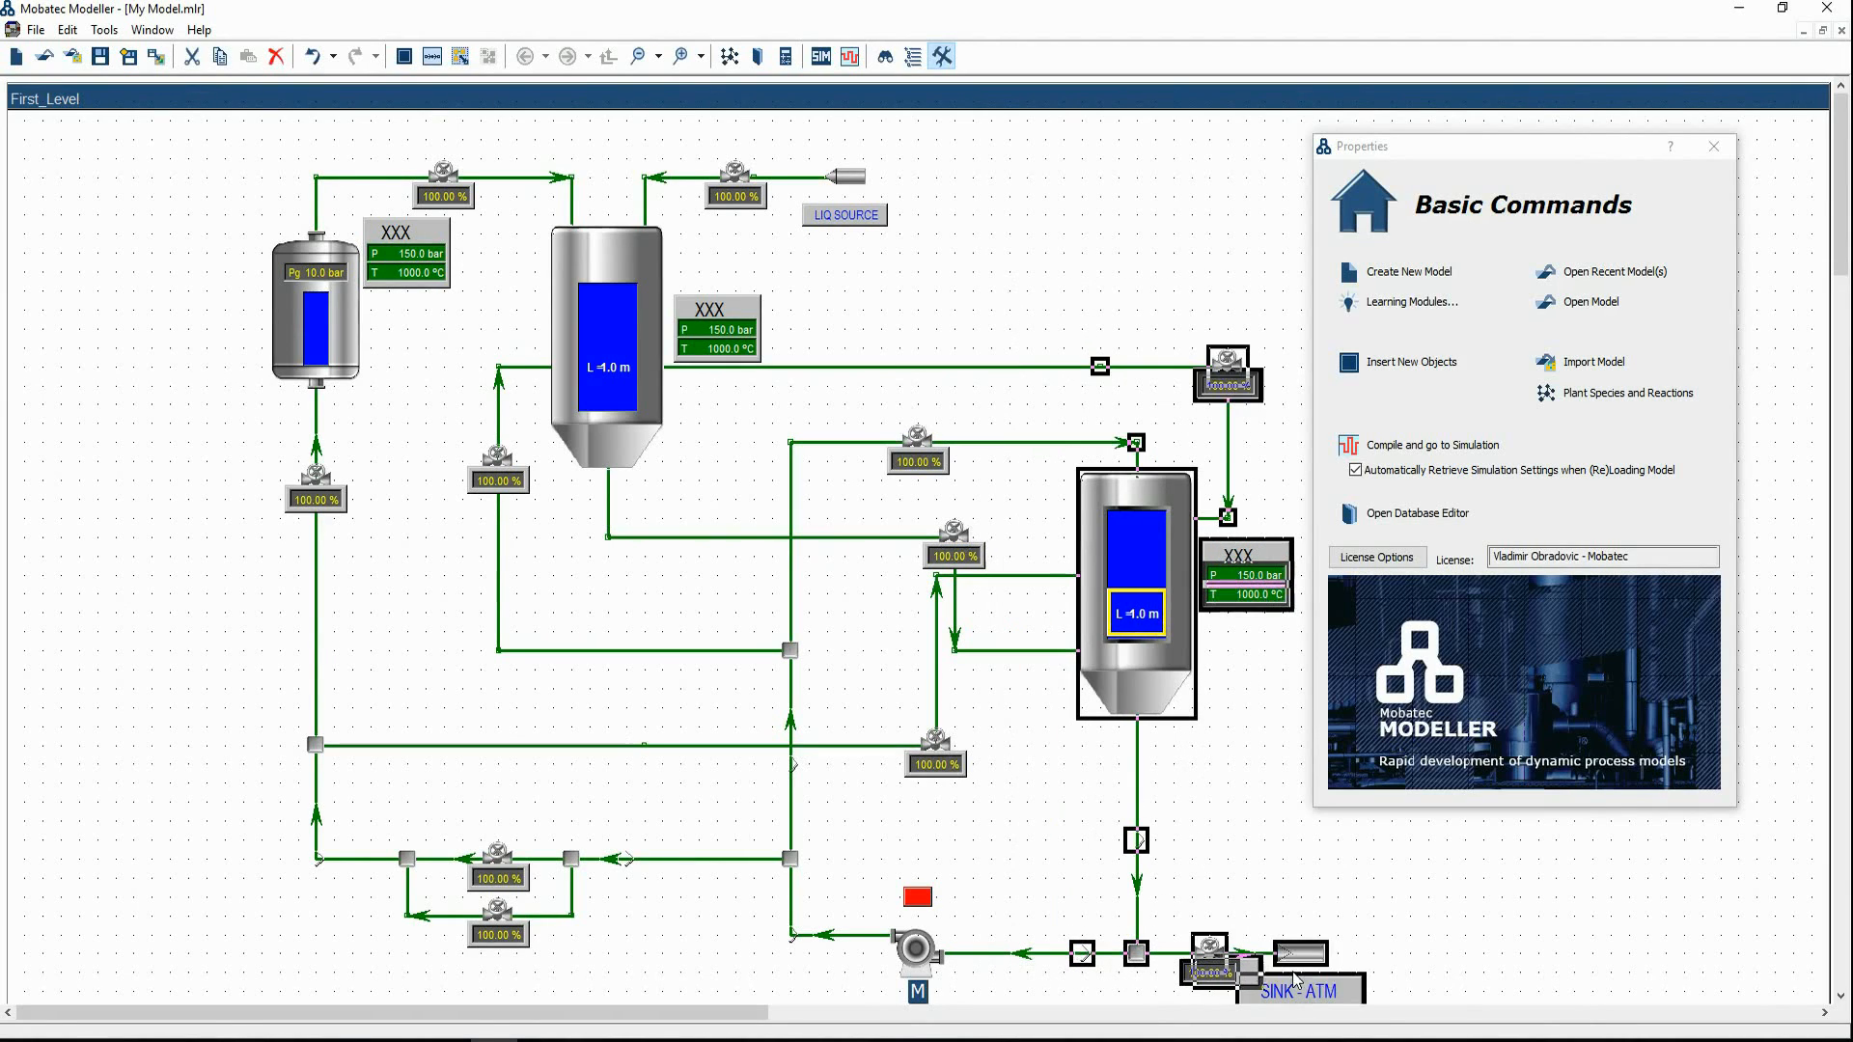
{"action": "left_click", "coordinate": [1132, 921]}
{"action": "left_click", "coordinate": [1232, 981]}
{"action": "left_click", "coordinate": [1301, 991]}
{"action": "left_click_drag", "start_coordinate": [1306, 989], "coordinate": [1415, 955]}
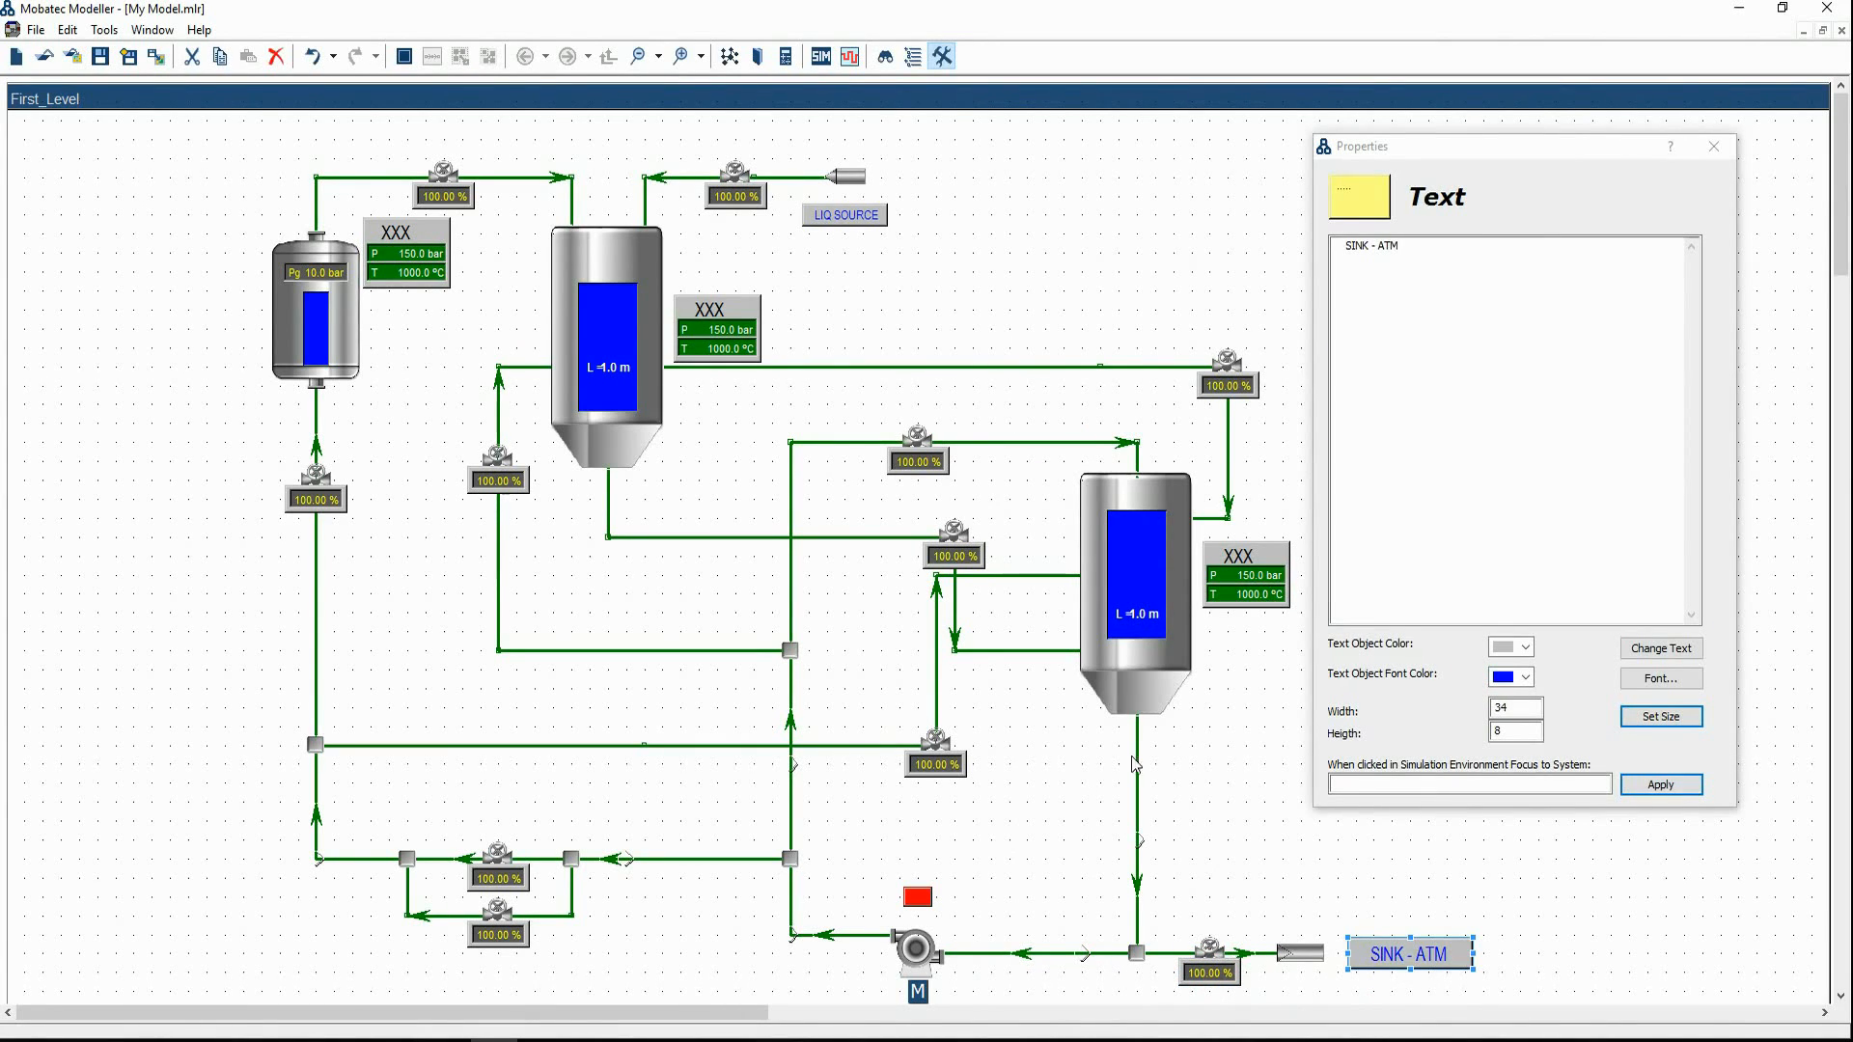
Offset the lower feed line's attachment point lower on the second open vessel's left side and lower its bend to match
{"action": "left_click", "coordinate": [940, 735]}
{"action": "right_click", "coordinate": [936, 740]}
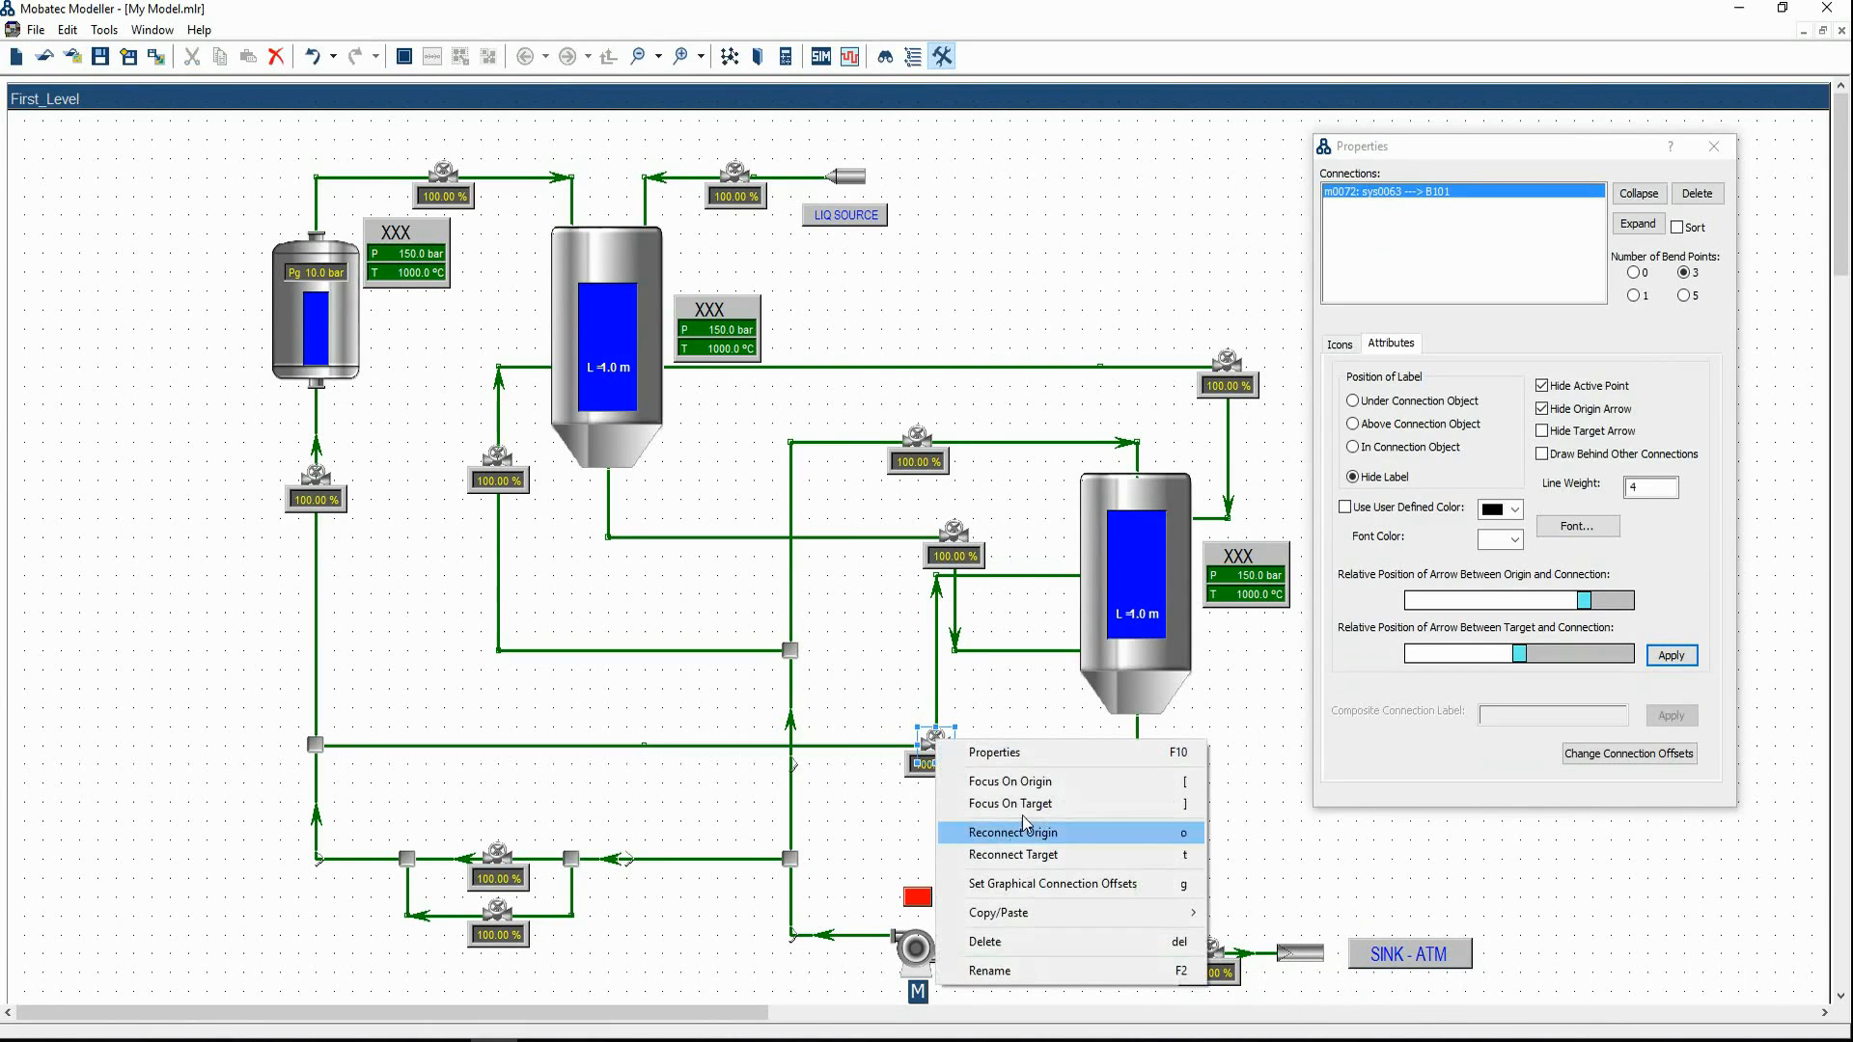
{"action": "left_click", "coordinate": [1039, 885]}
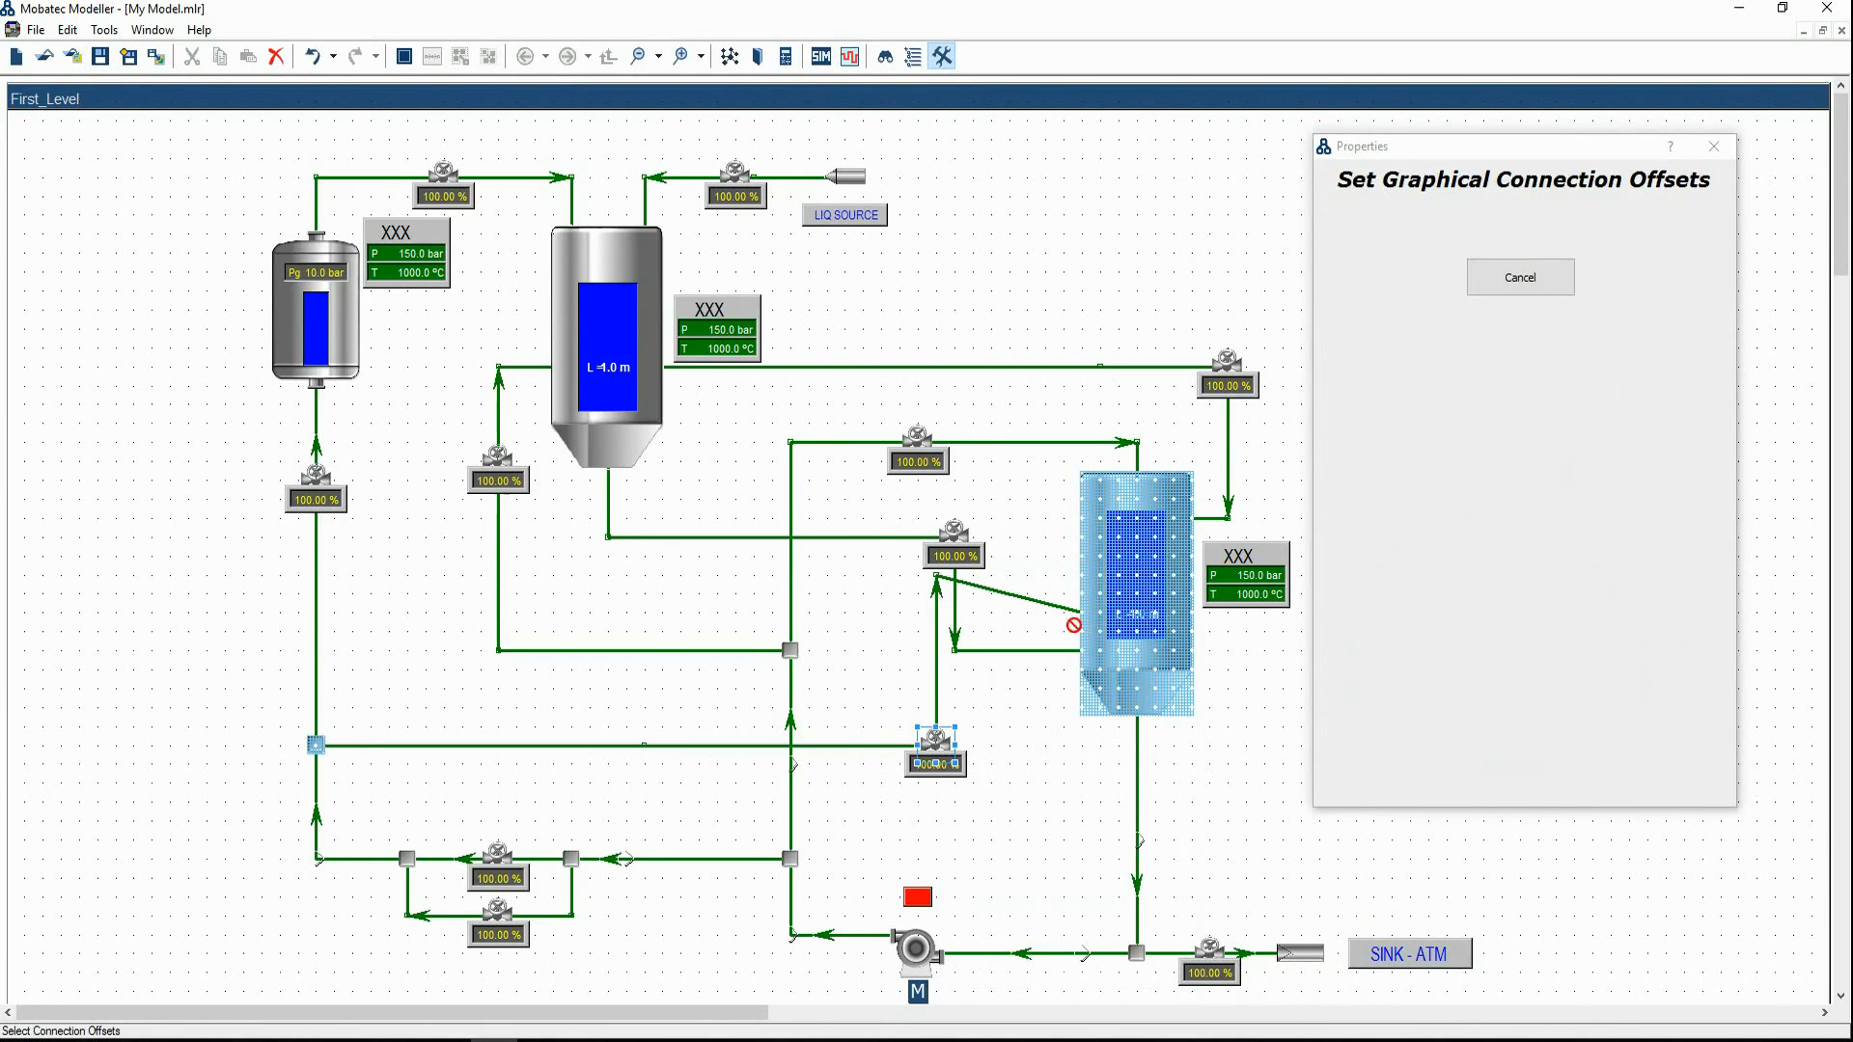
{"action": "left_click", "coordinate": [1076, 618]}
{"action": "left_click", "coordinate": [941, 584]}
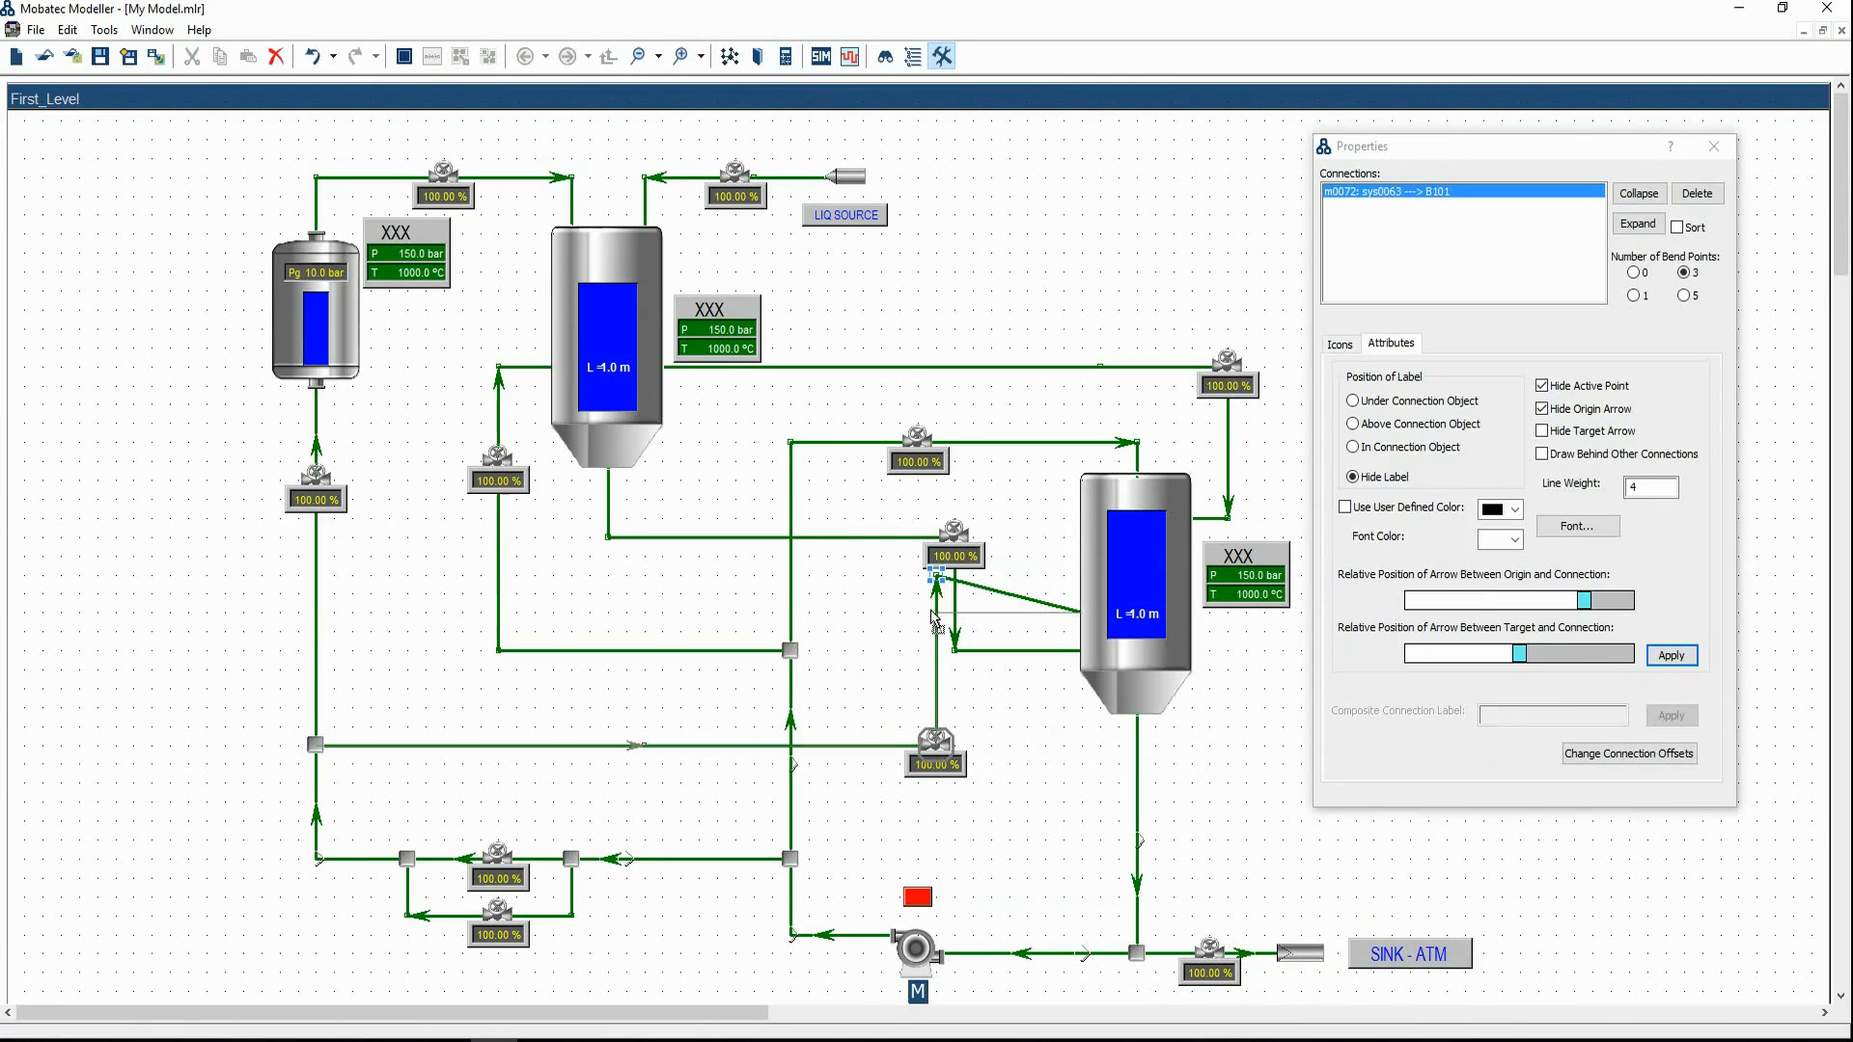
Shift the valve, label and bend of the line from the first vessel's bottom slightly right, clear of the lower feed line
{"action": "left_click_drag", "start_coordinate": [929, 512], "coordinate": [990, 667]}
{"action": "left_click_drag", "start_coordinate": [950, 554], "coordinate": [994, 554]}
{"action": "left_click", "coordinate": [897, 612]}
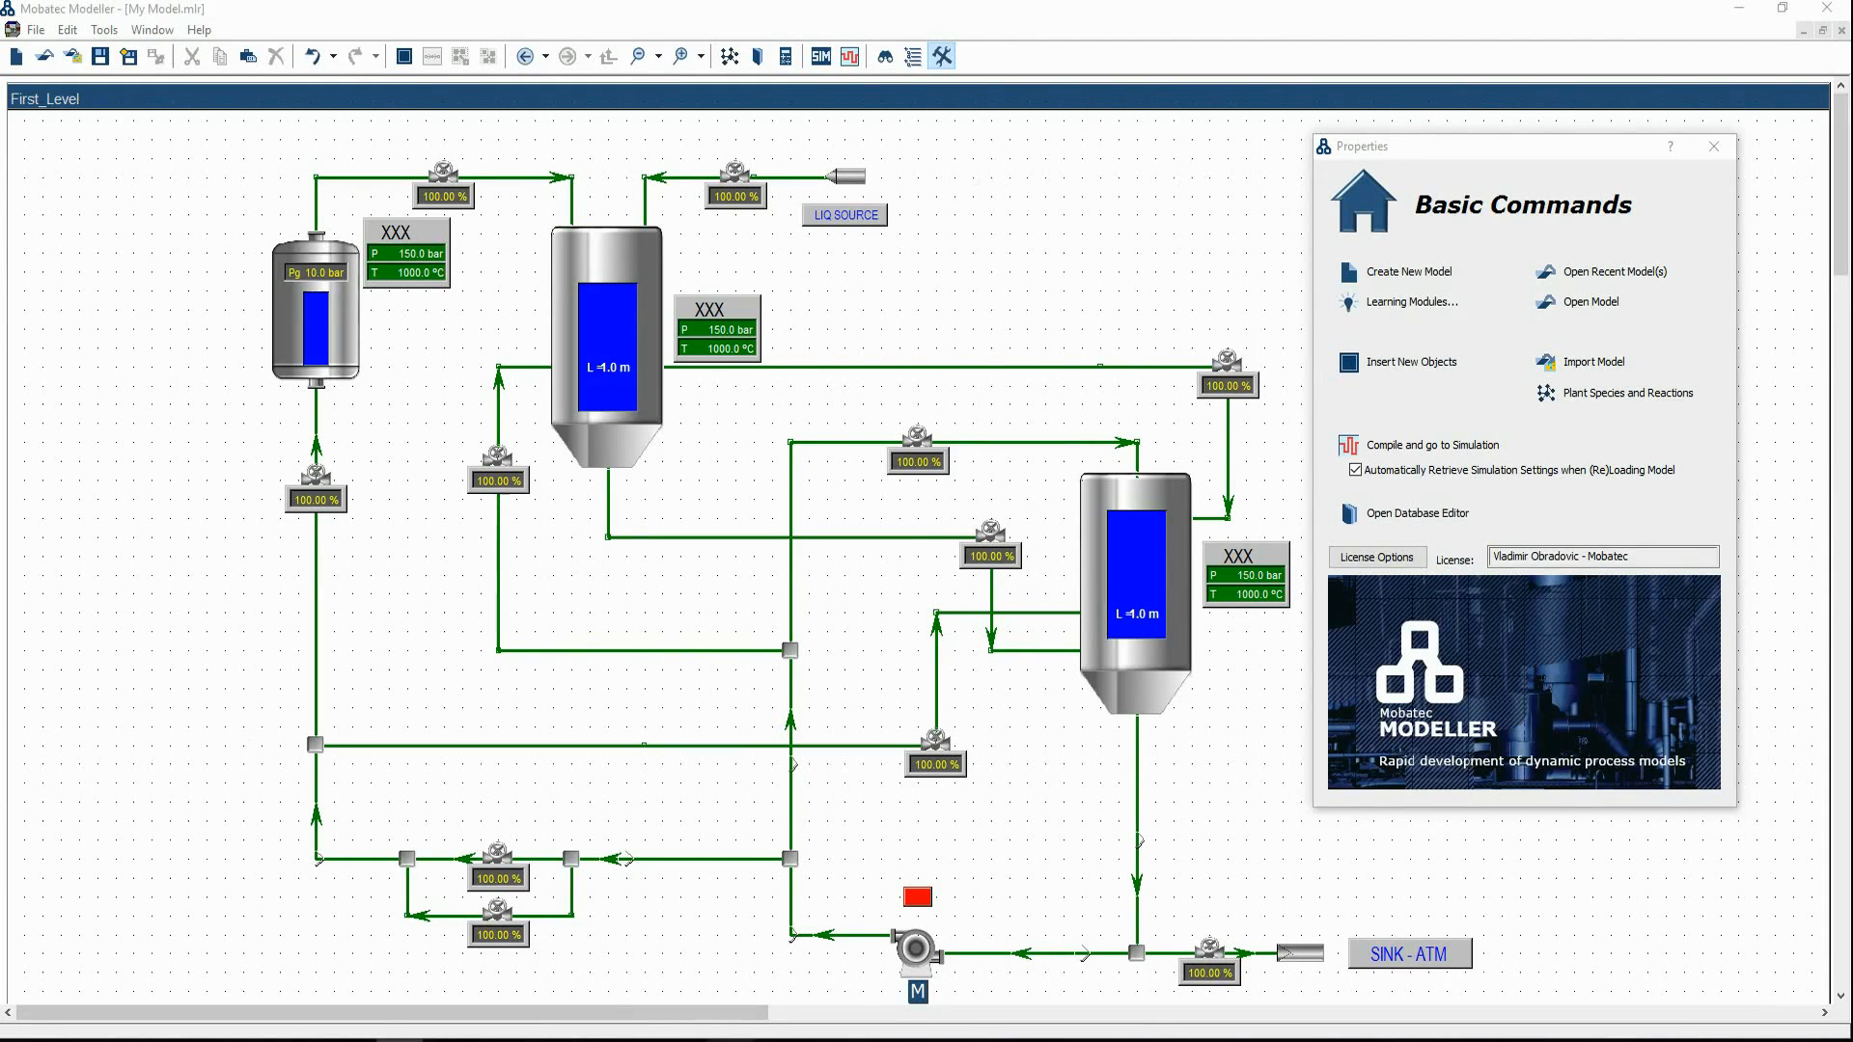
Consult the species section of the guide in Acrobat Reader, return to Mobatec Modeller and open Plant Species & Reactions
{"action": "key", "text": "alt+Tab"}
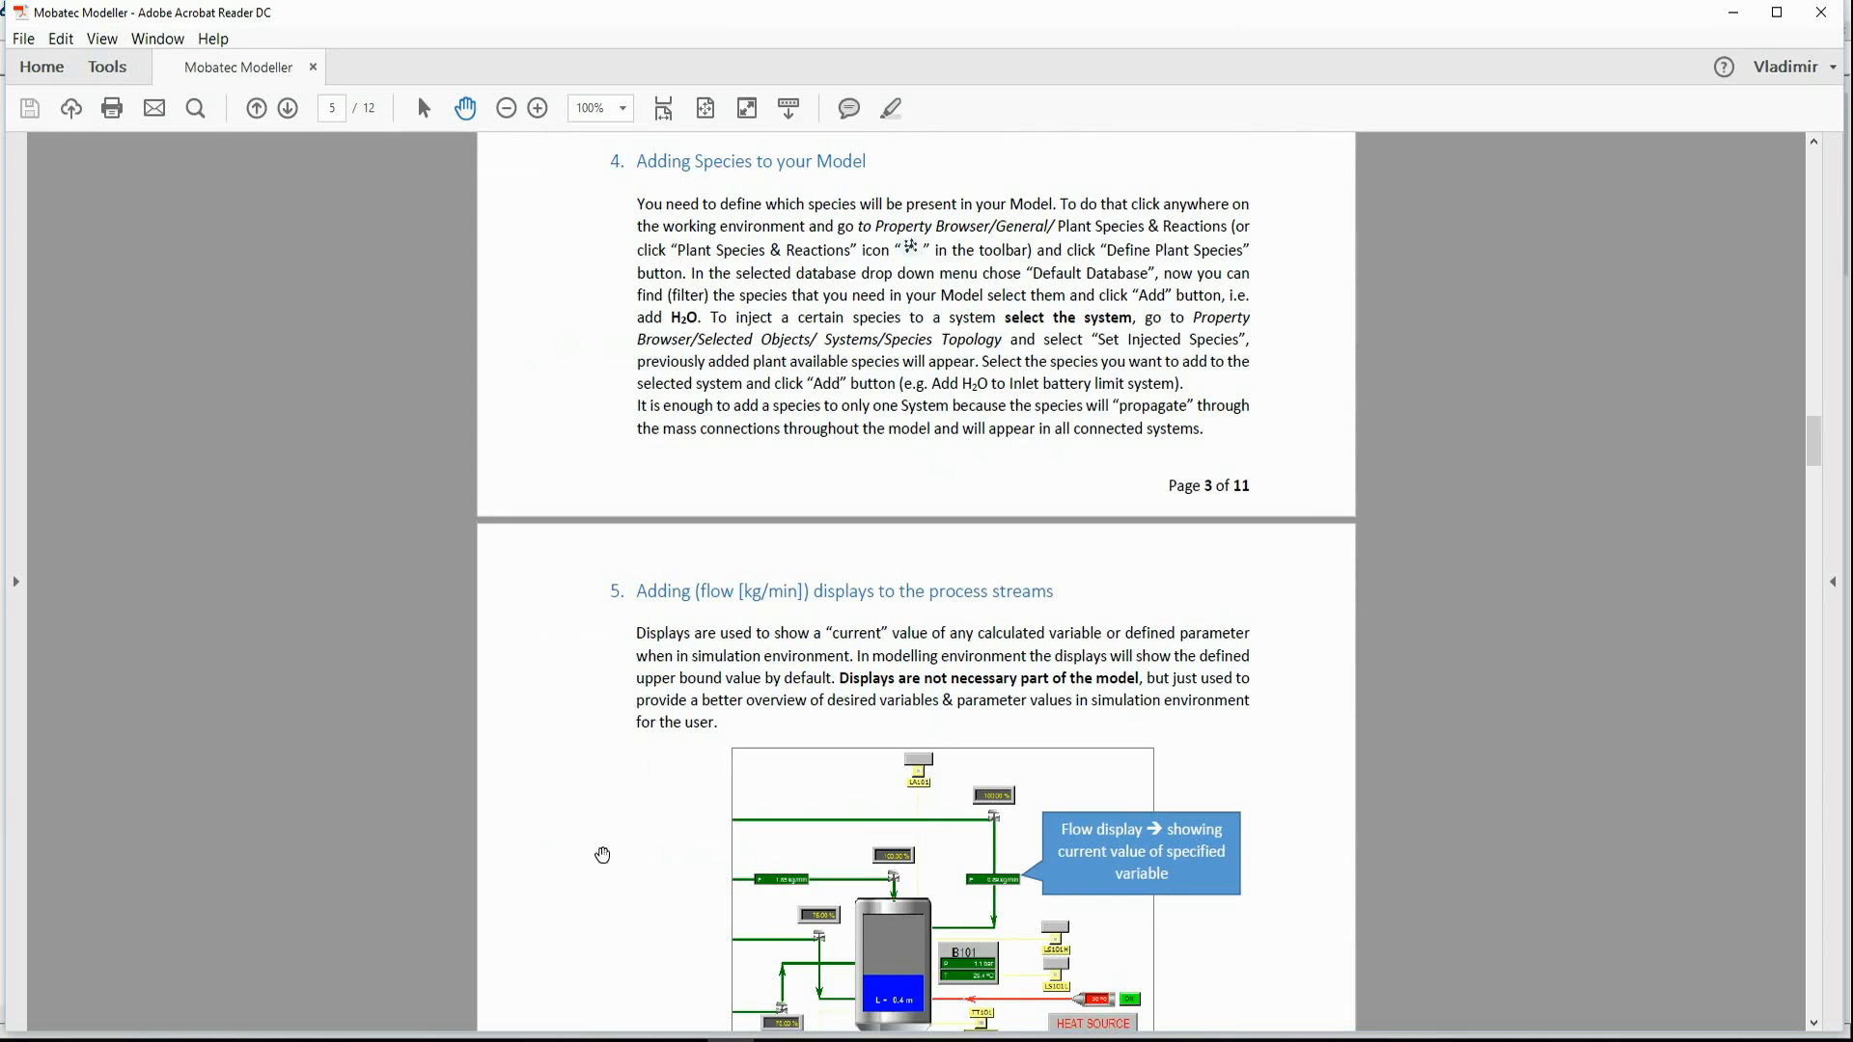
{"action": "key", "text": "alt+Tab"}
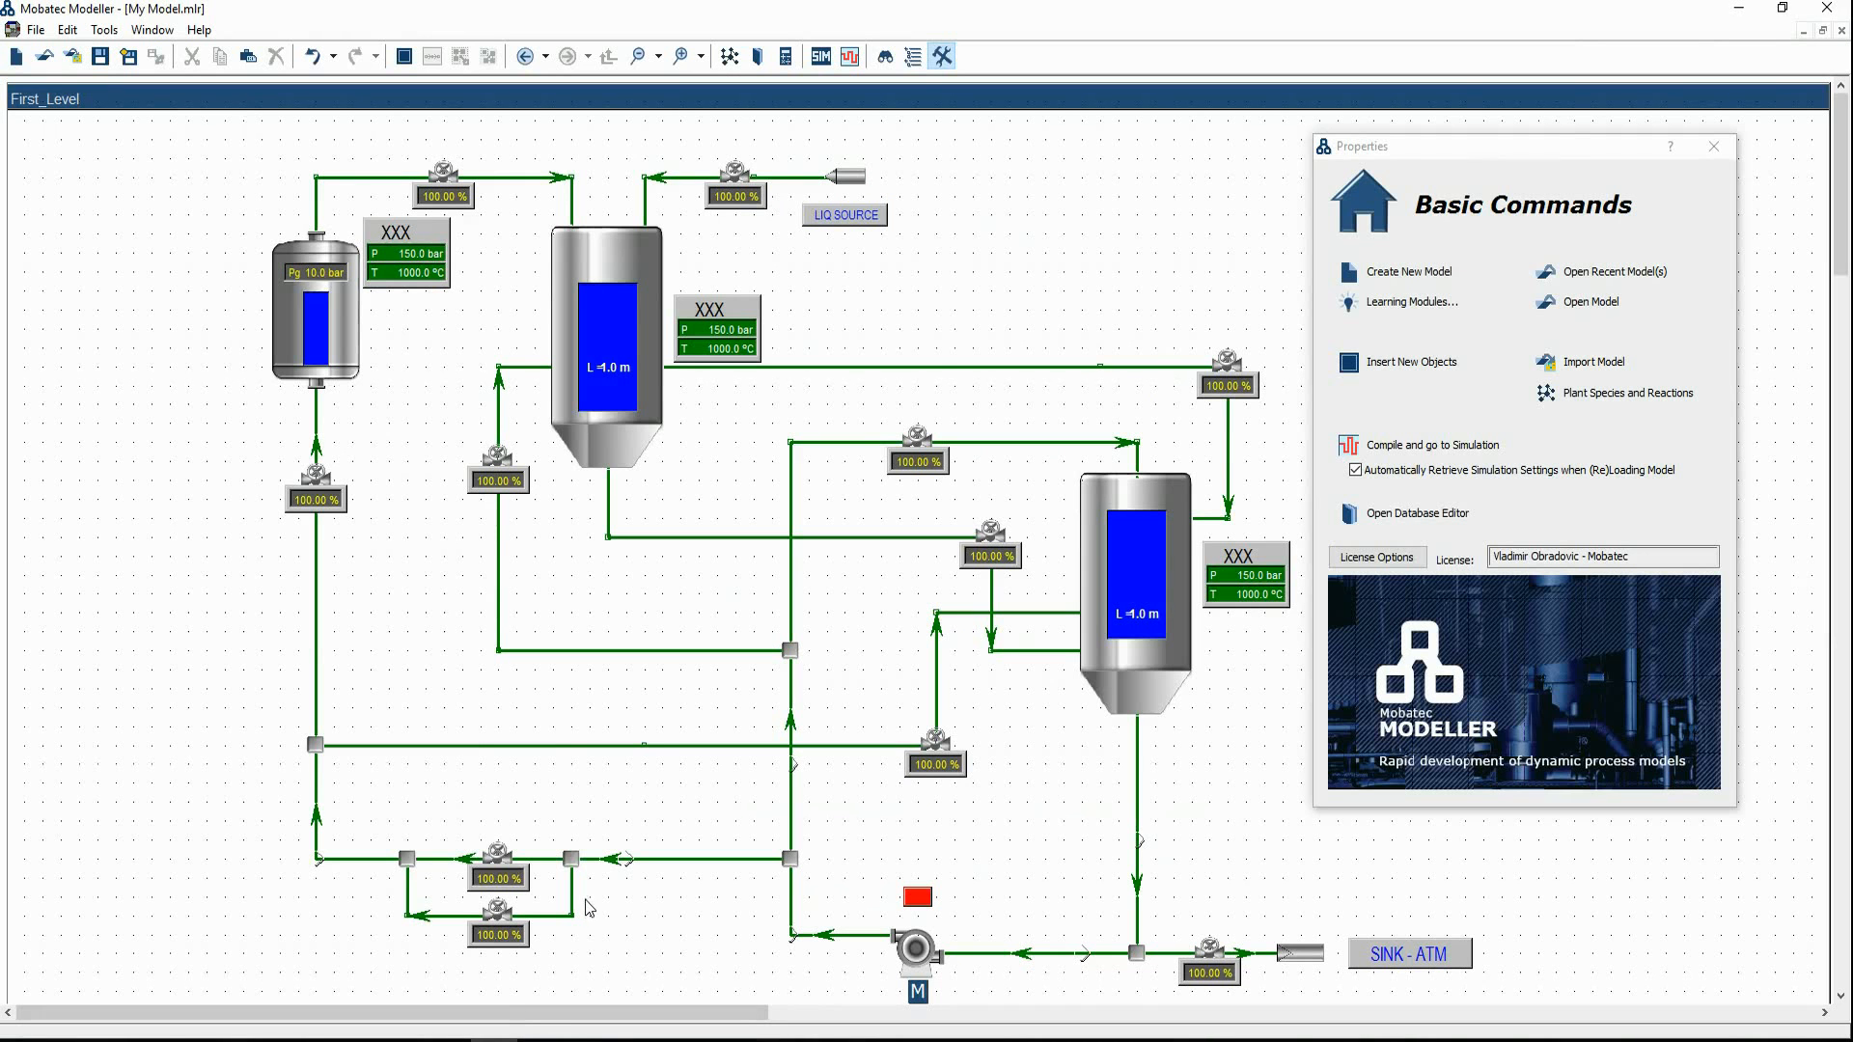
{"action": "mouse_move", "coordinate": [1340, 251]}
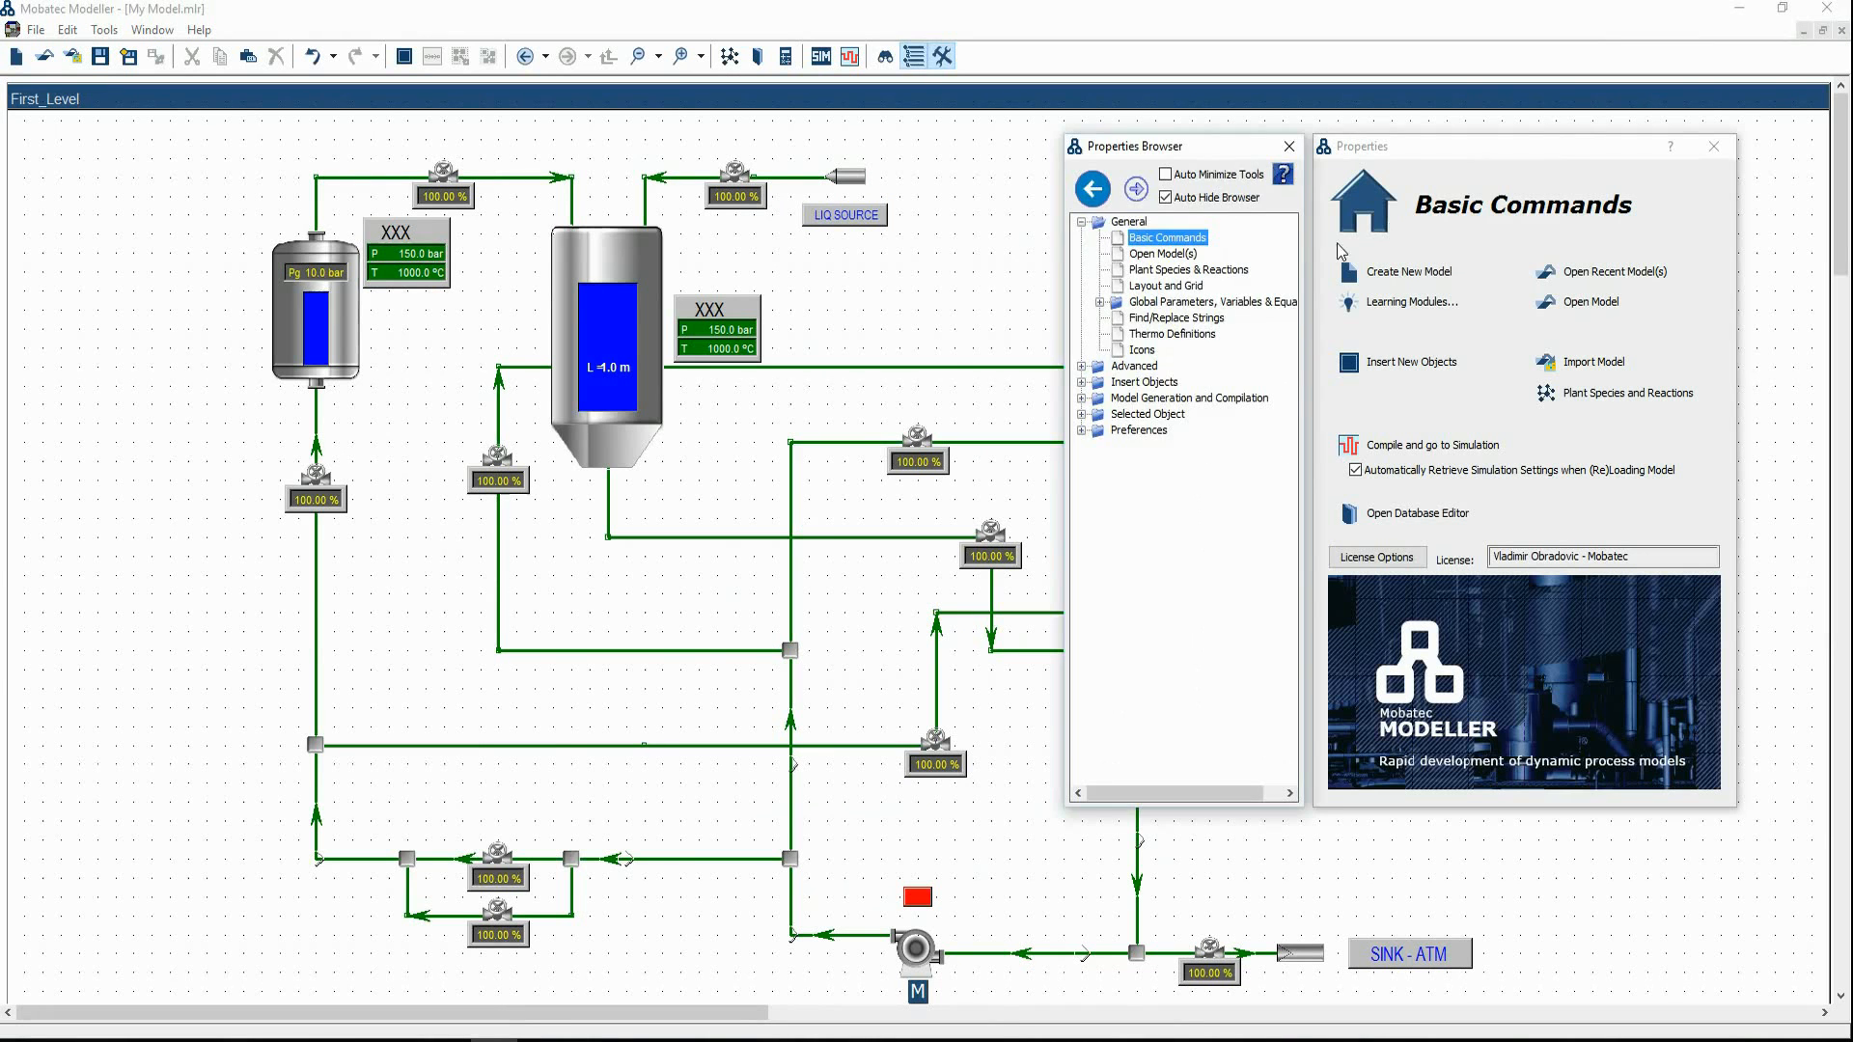
{"action": "left_click", "coordinate": [1150, 271]}
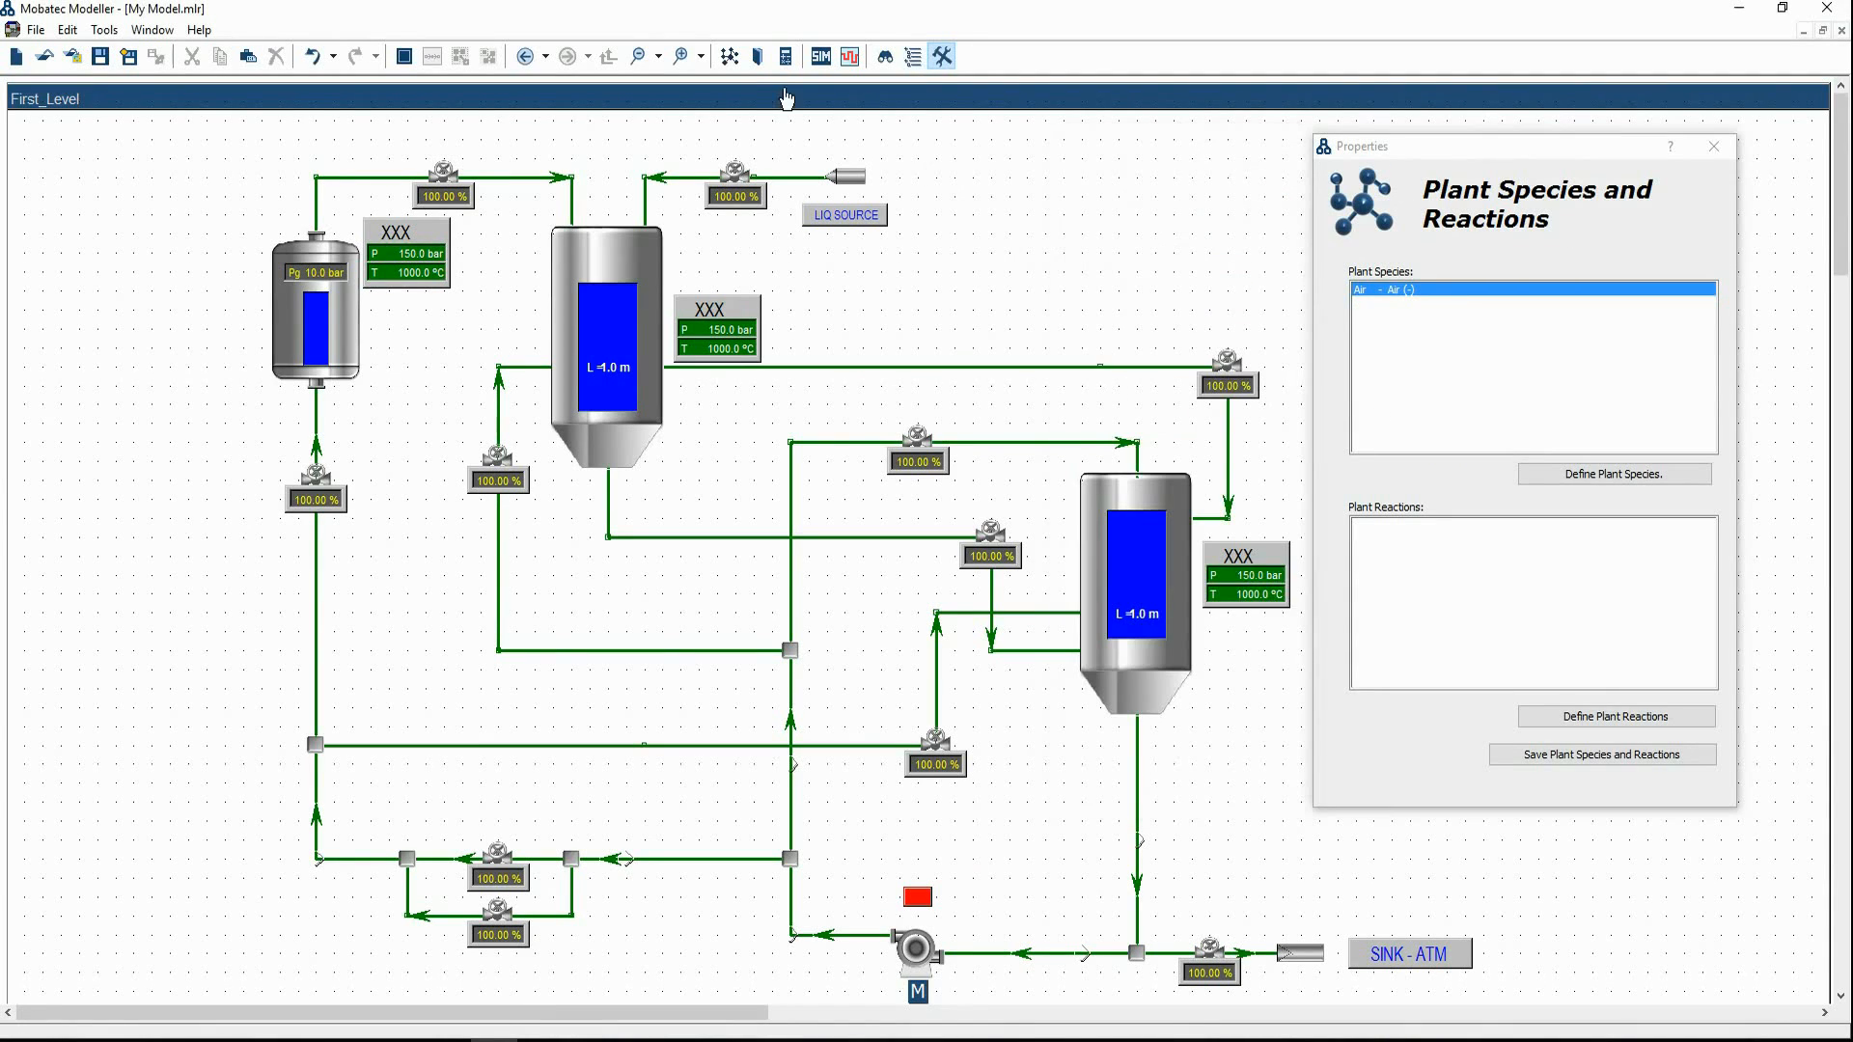
{"action": "left_click", "coordinate": [731, 58]}
{"action": "mouse_move", "coordinate": [1453, 317]}
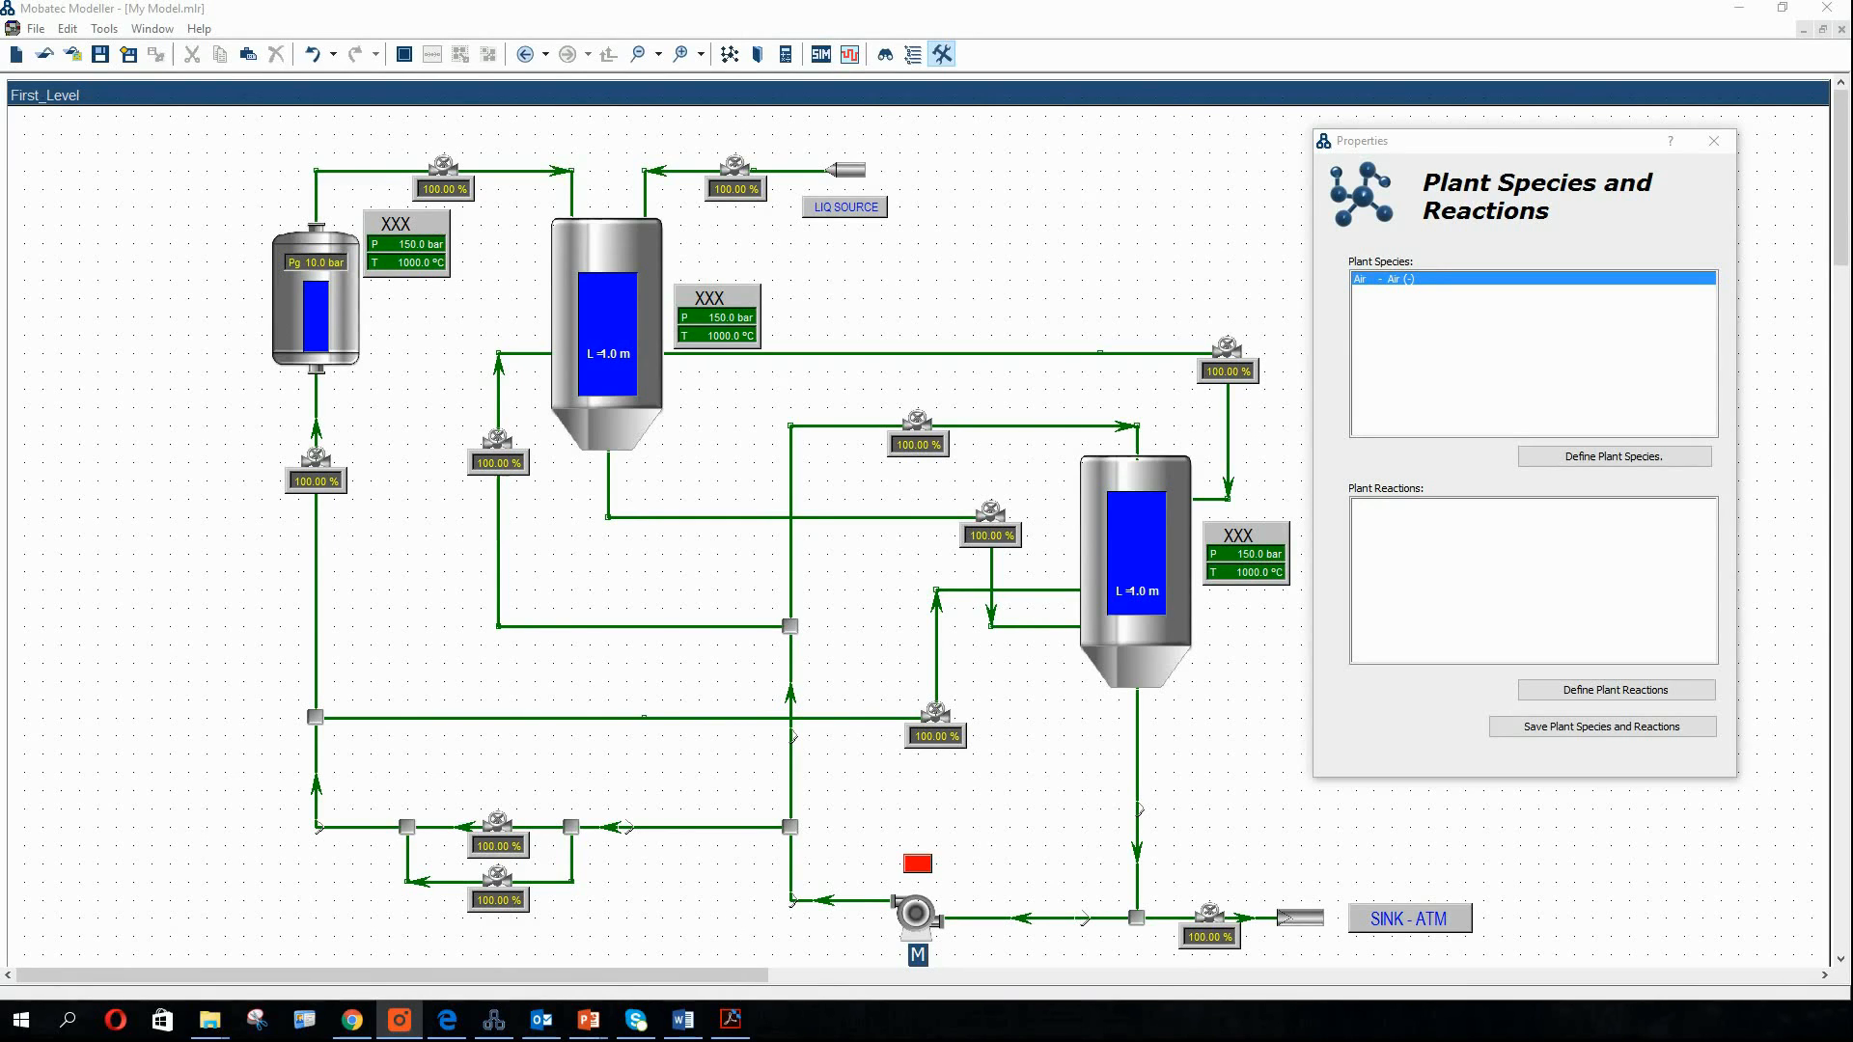
Add Water (H2O) from the Default Database to the plant species, filtering the database by H2O
{"action": "left_click", "coordinate": [1588, 462]}
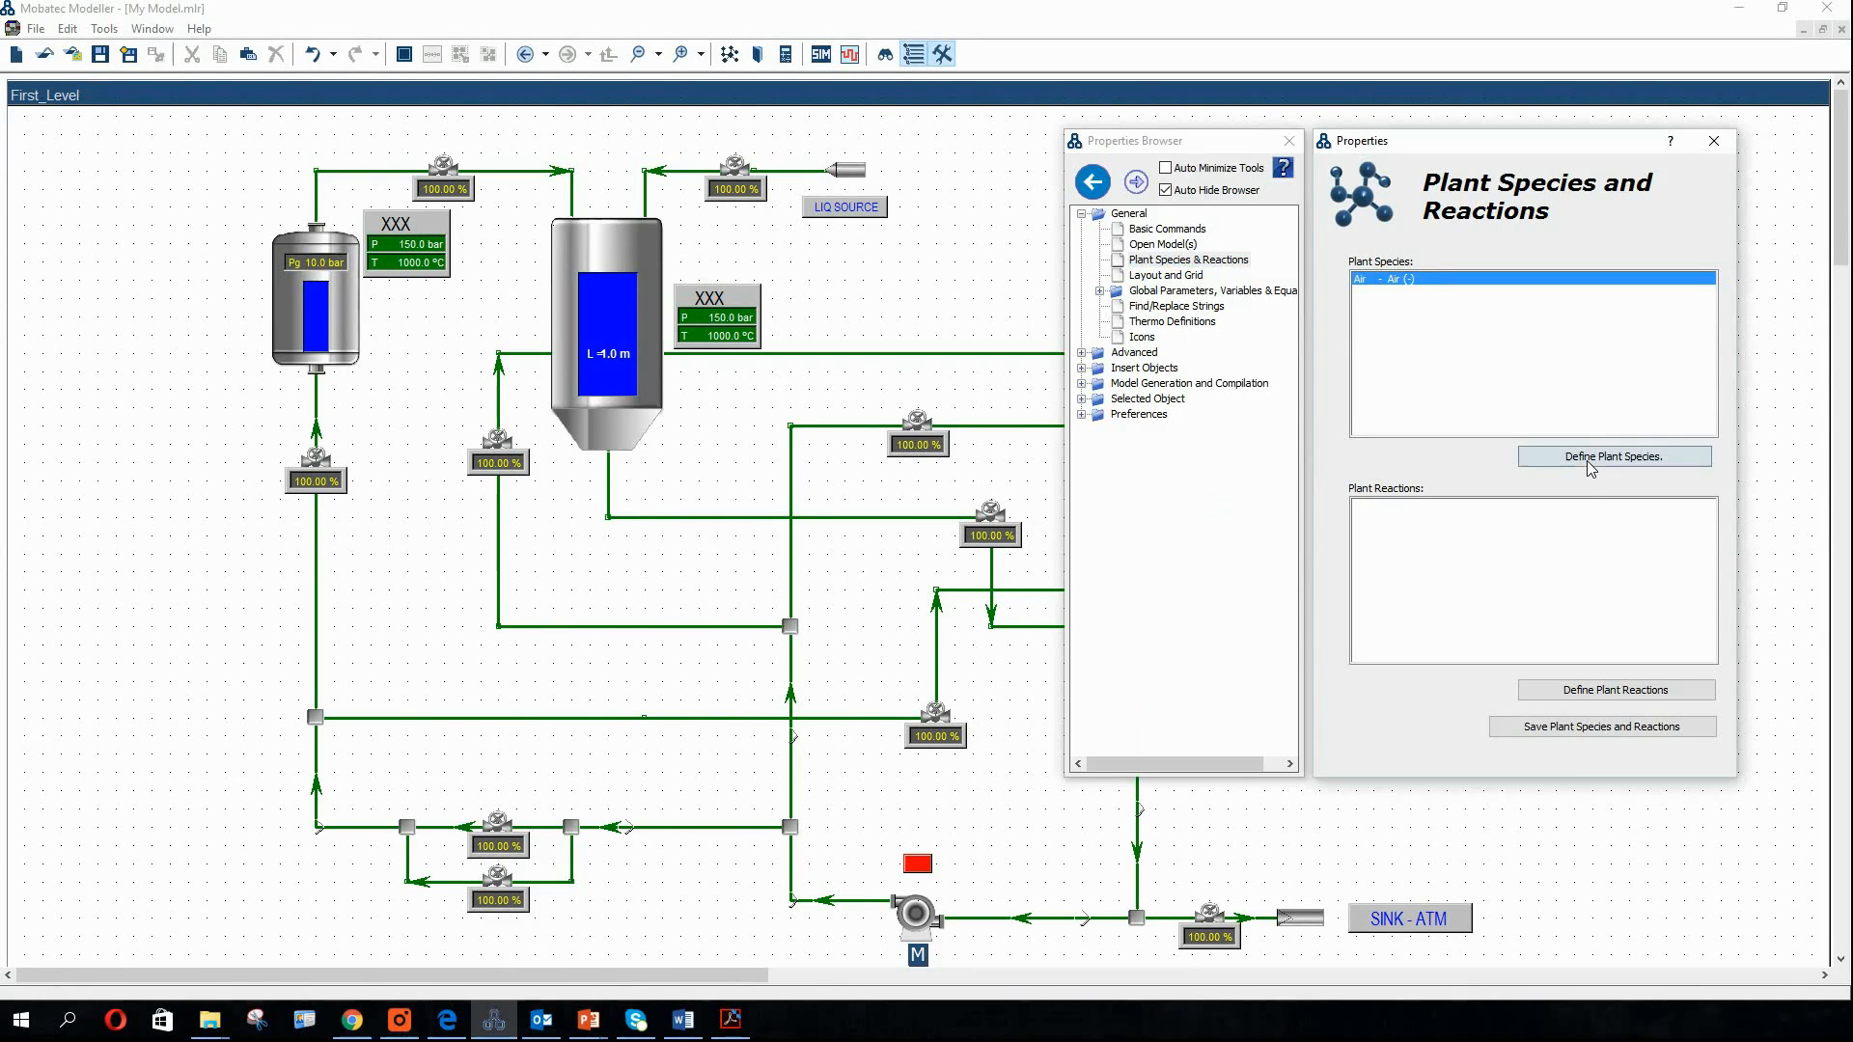
{"action": "left_click", "coordinate": [1588, 457]}
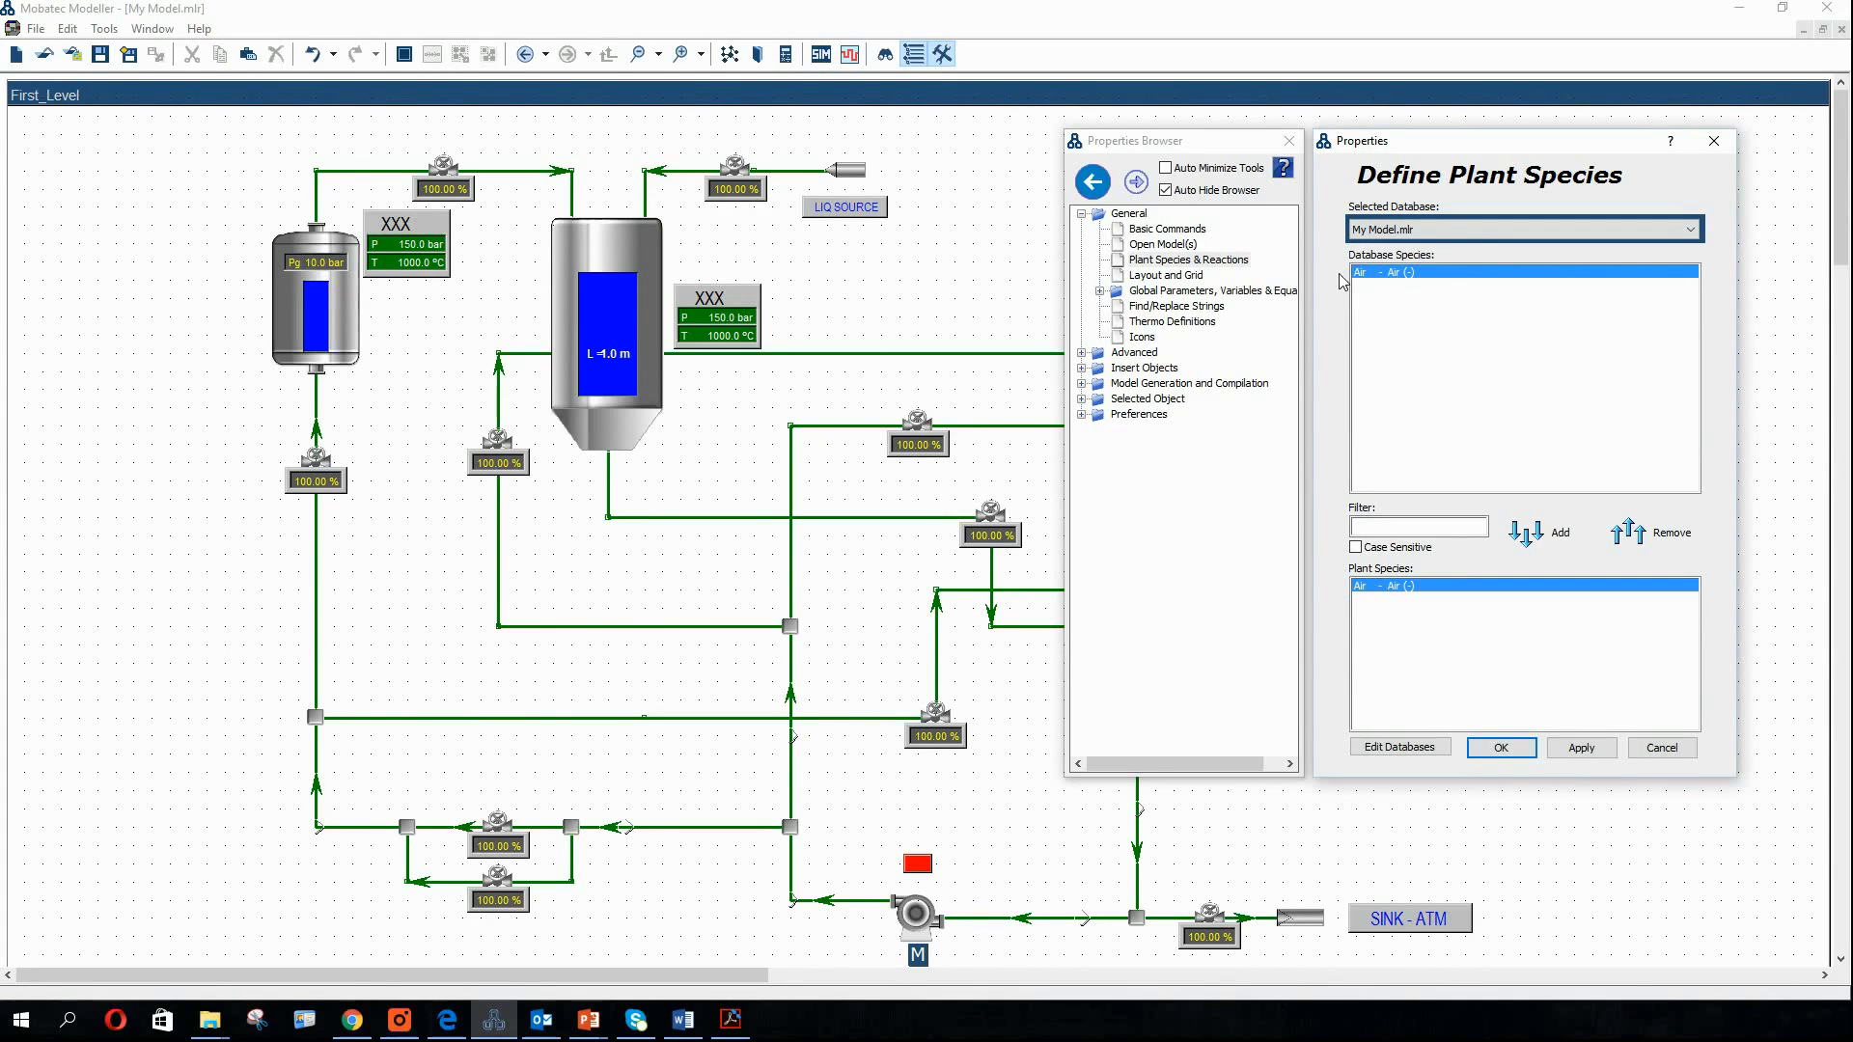
{"action": "left_click", "coordinate": [1689, 234]}
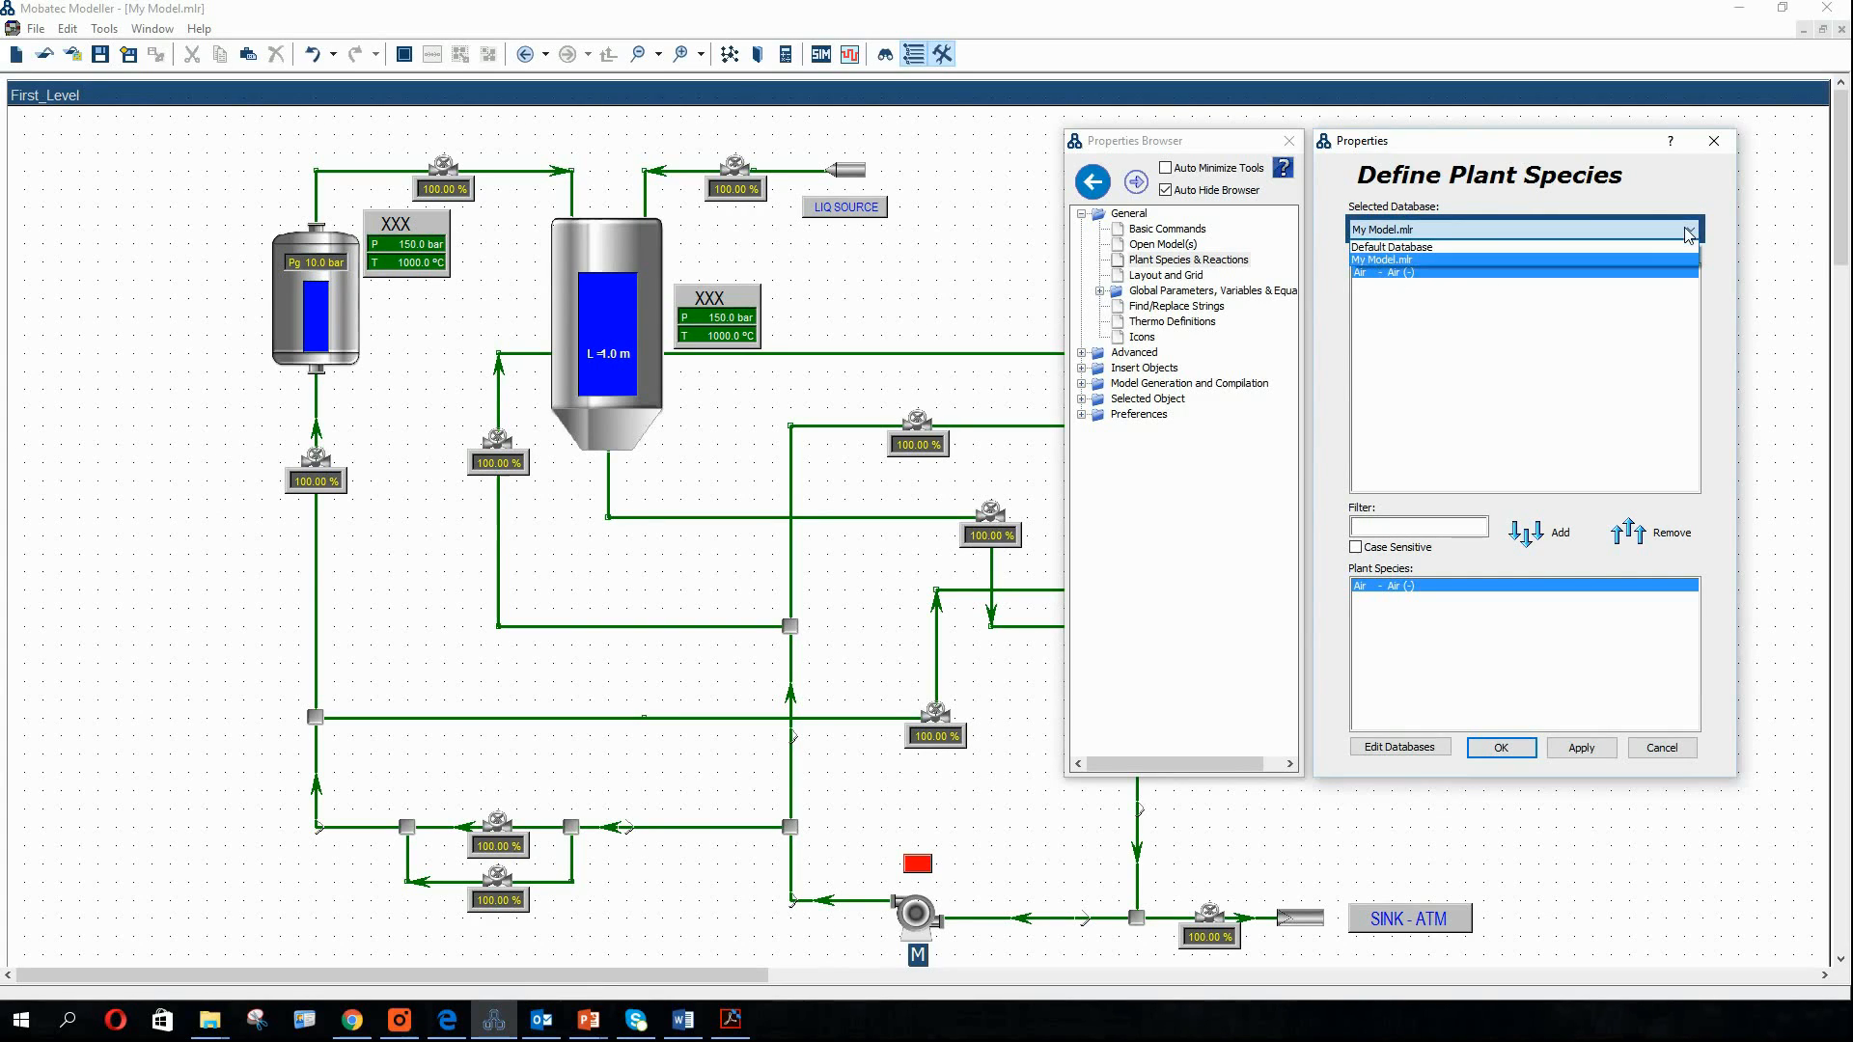
{"action": "left_click", "coordinate": [1463, 249]}
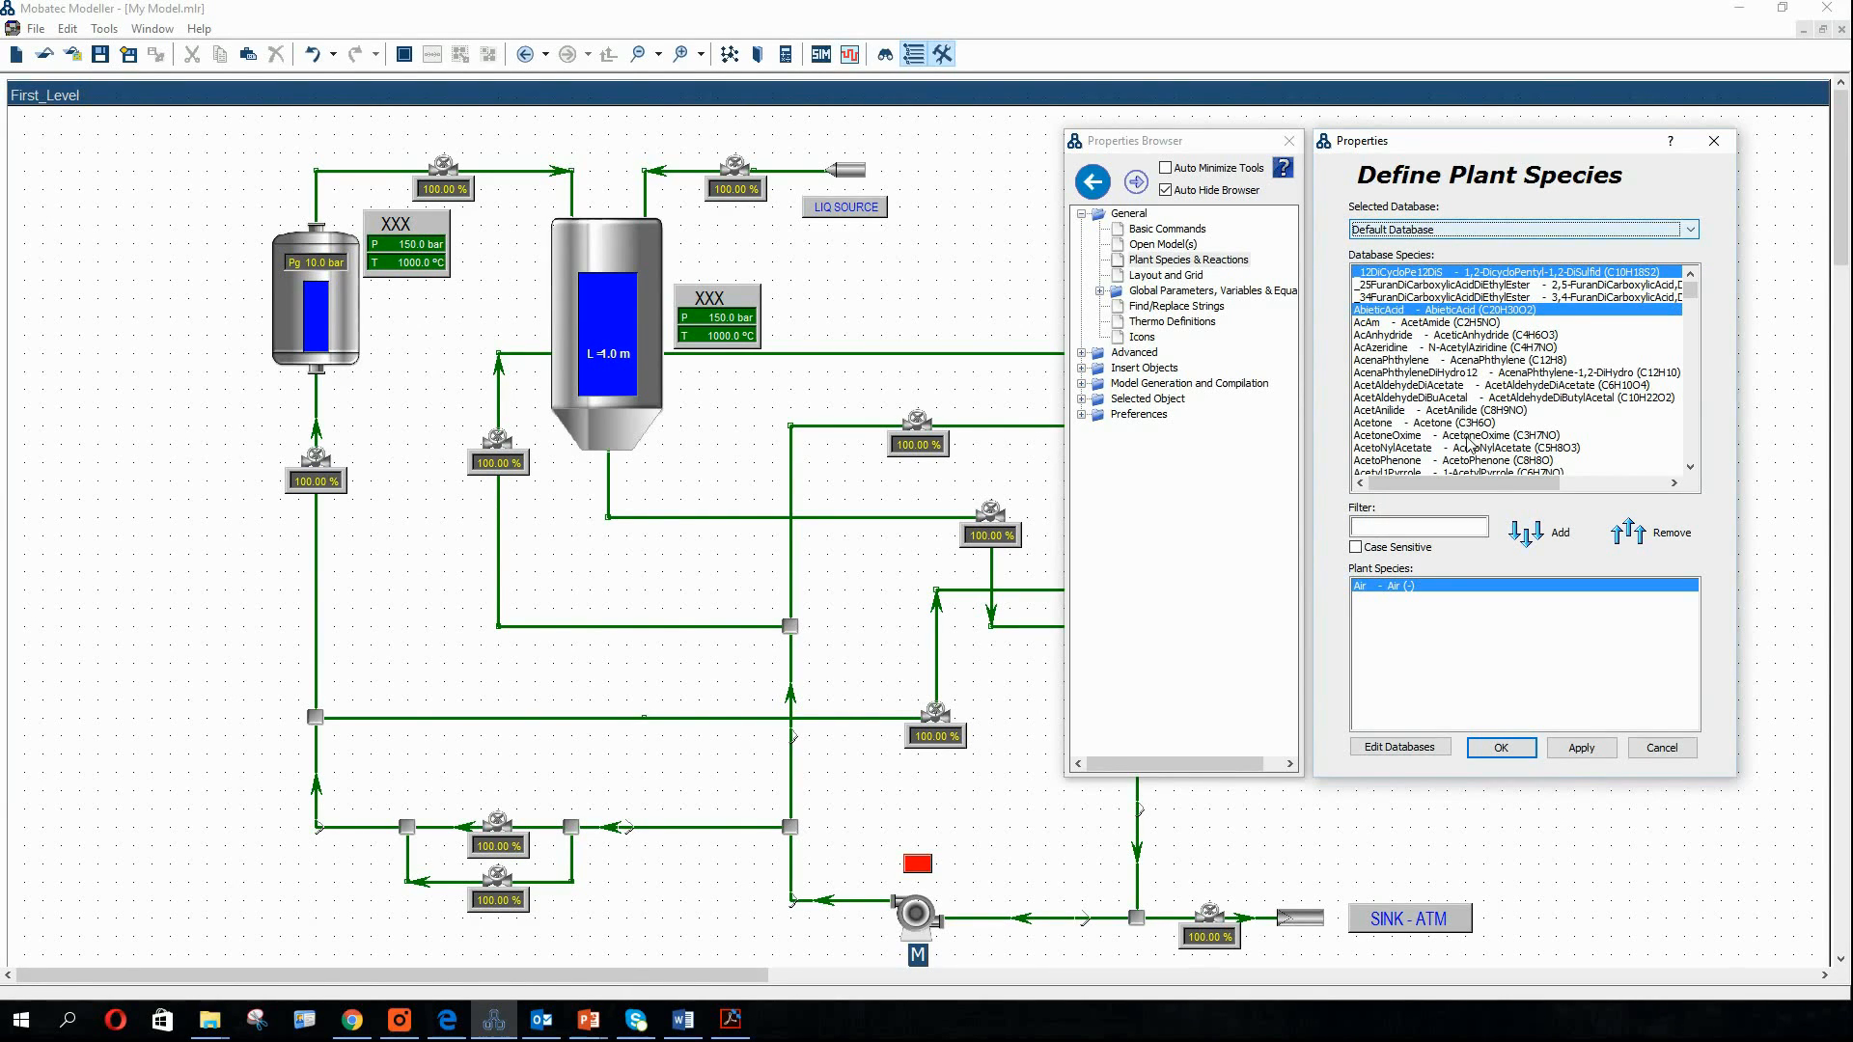
{"action": "left_click", "coordinate": [1419, 526]}
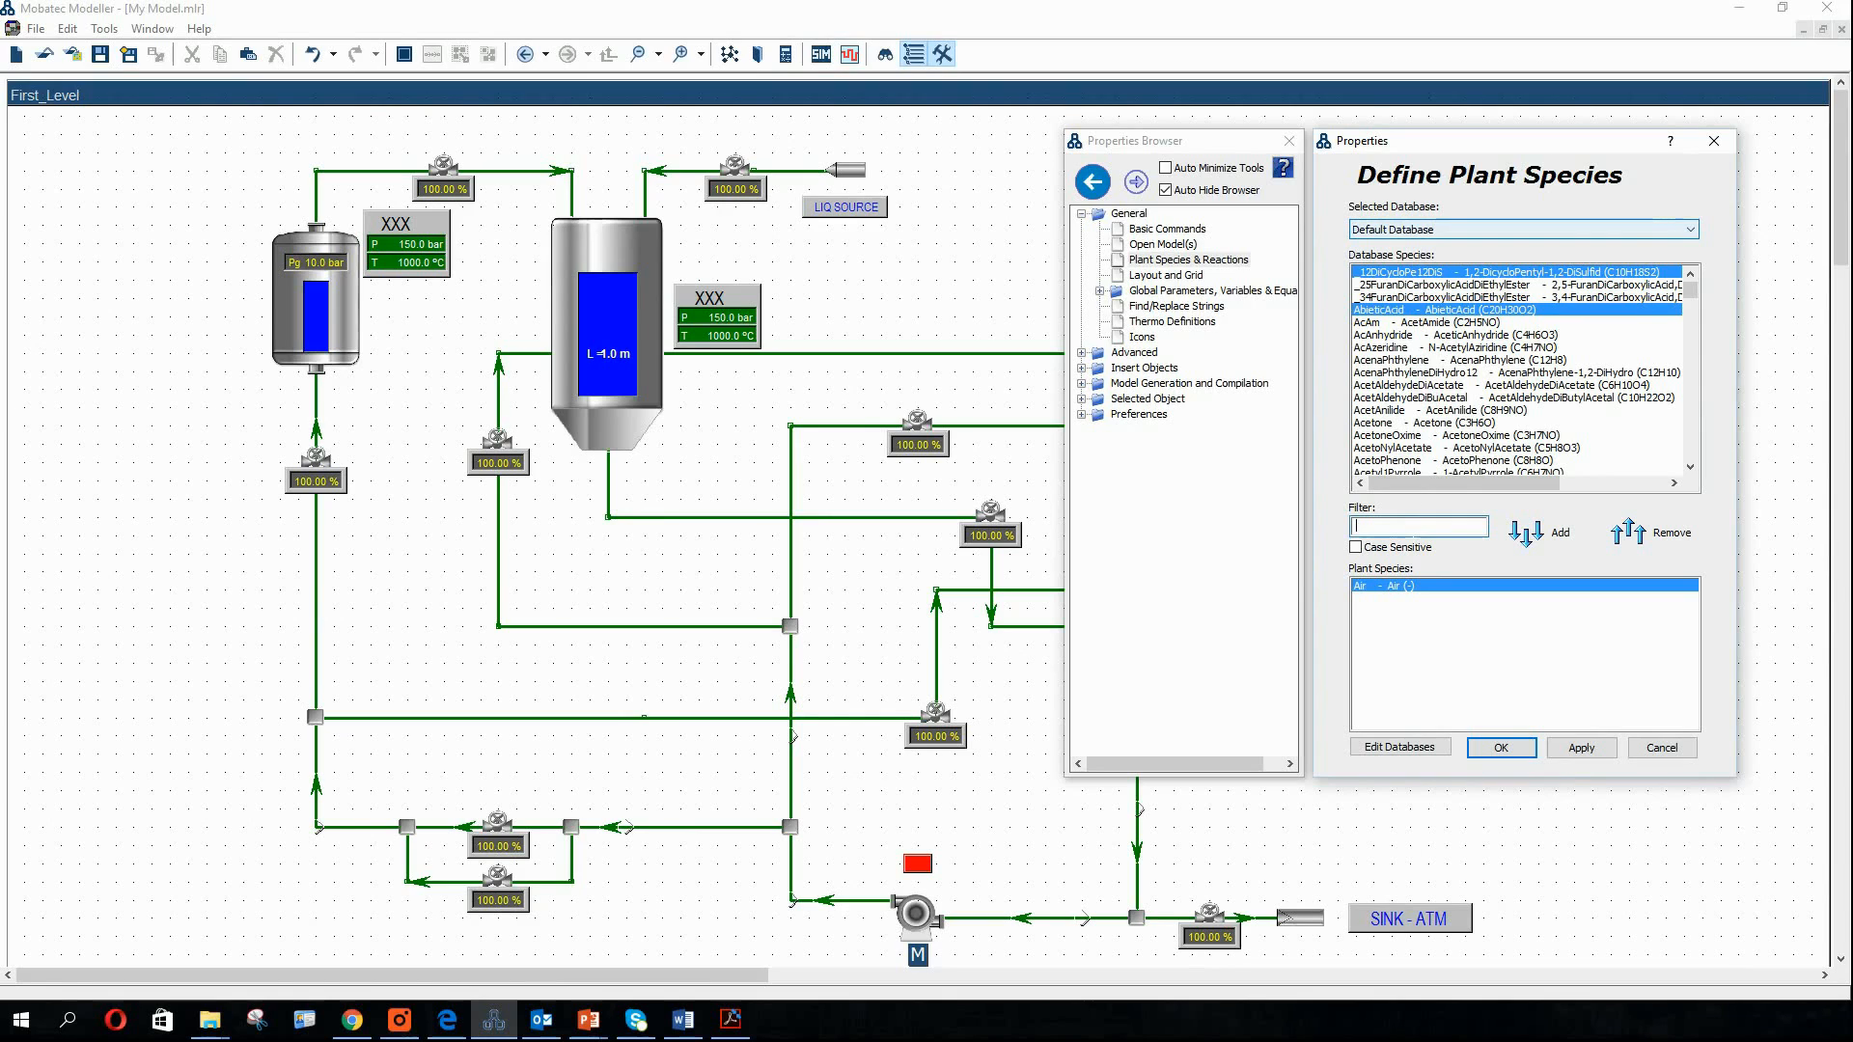
{"action": "type", "text": "H2O"}
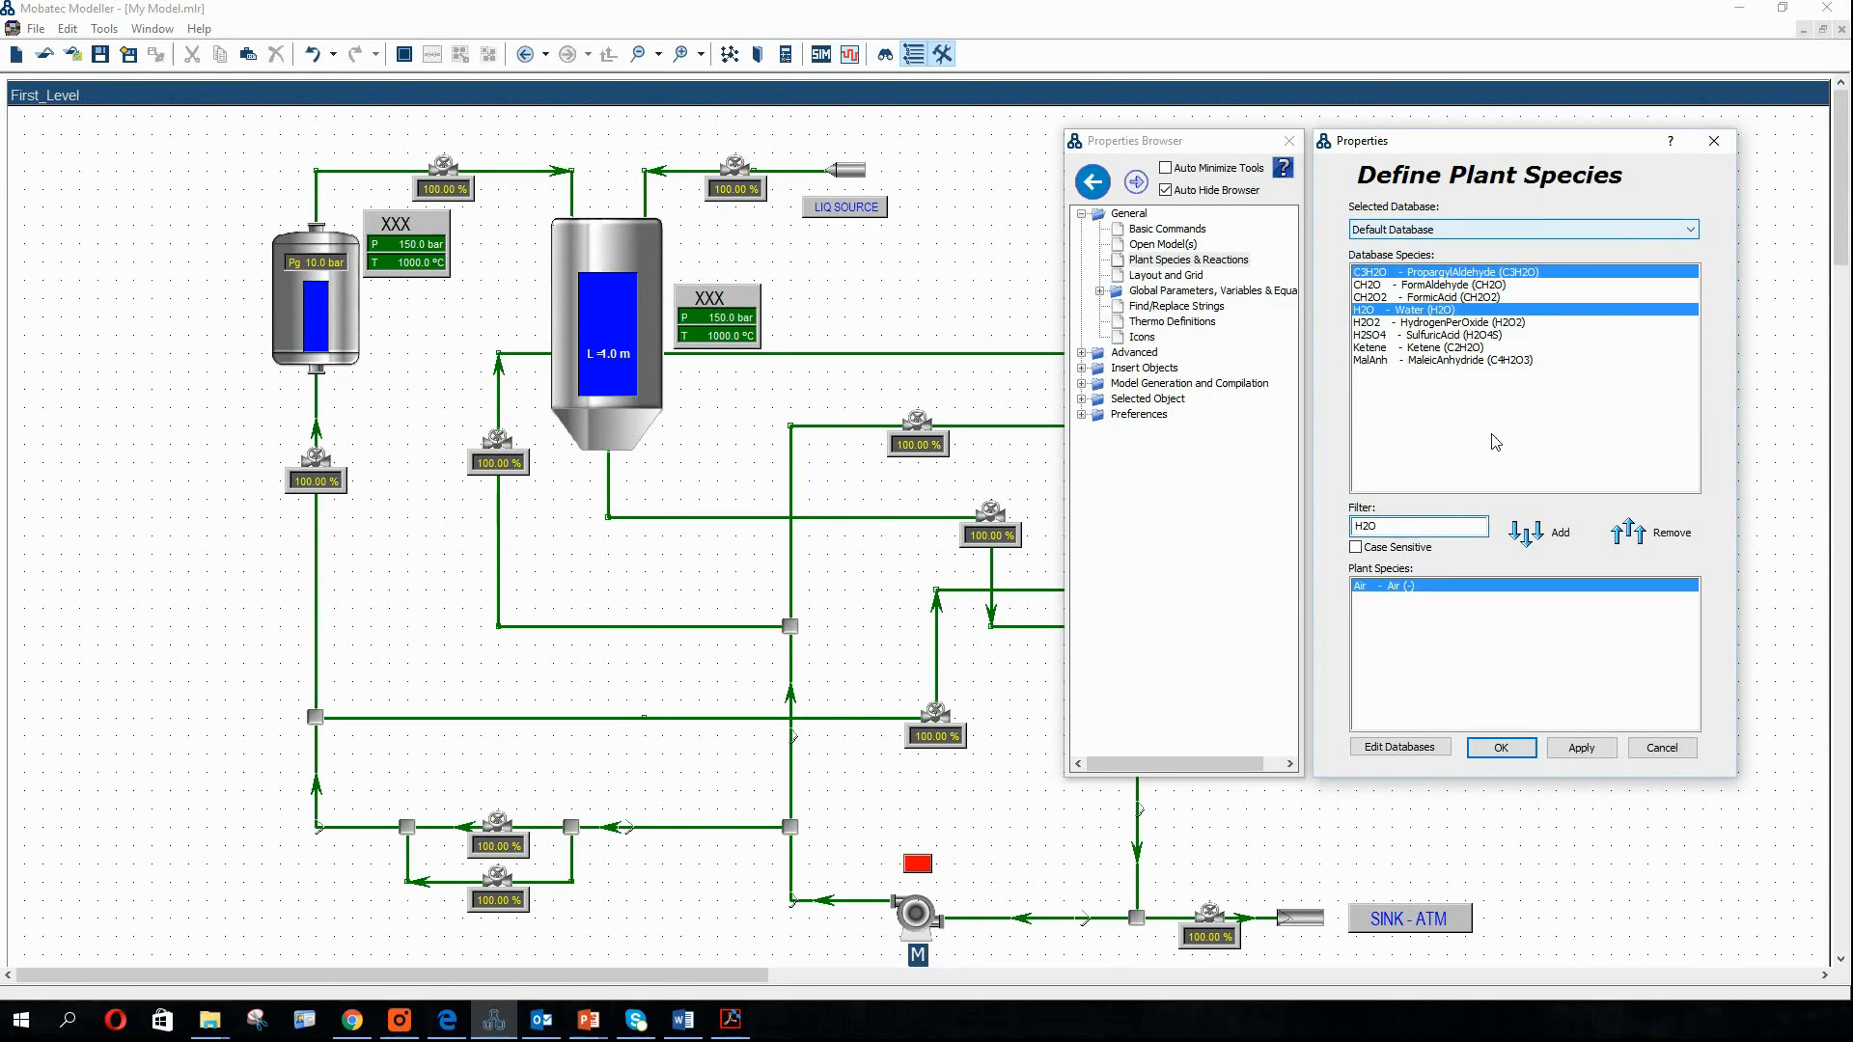
{"action": "left_click", "coordinate": [1477, 362]}
{"action": "left_click", "coordinate": [1439, 311]}
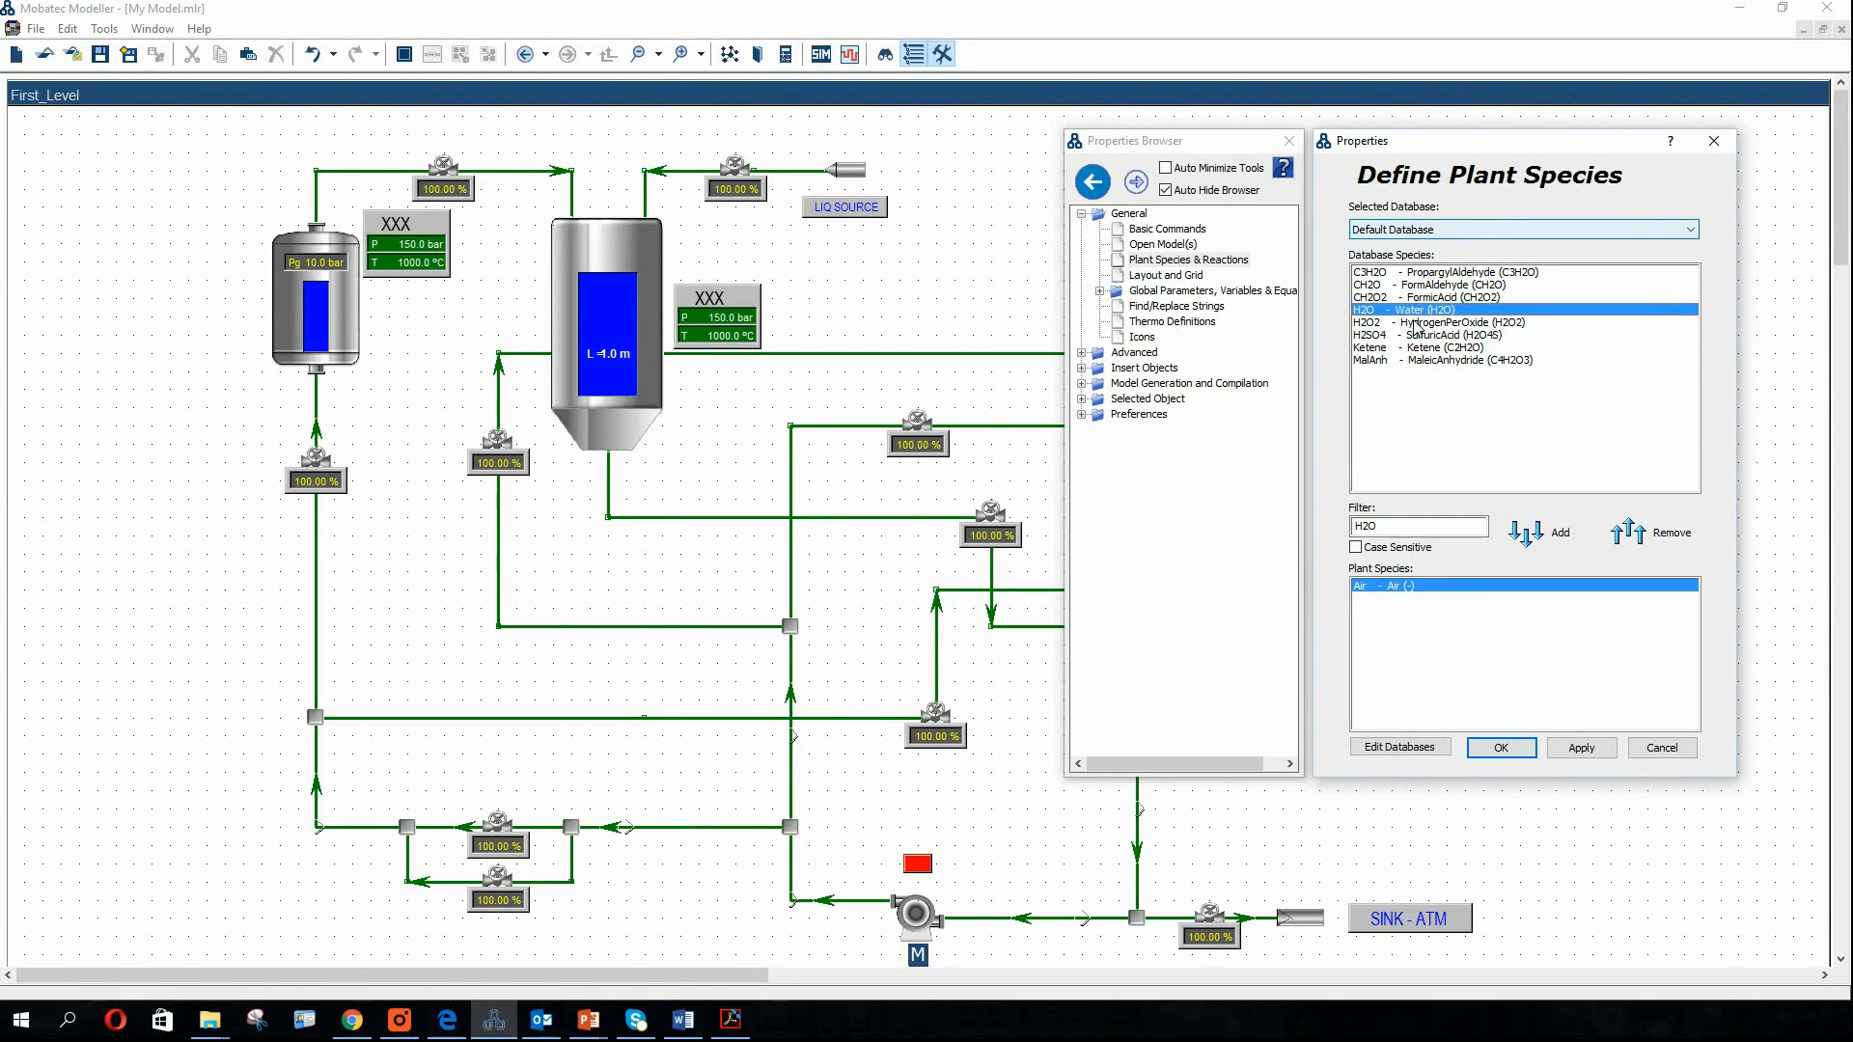
{"action": "left_click", "coordinate": [1543, 538]}
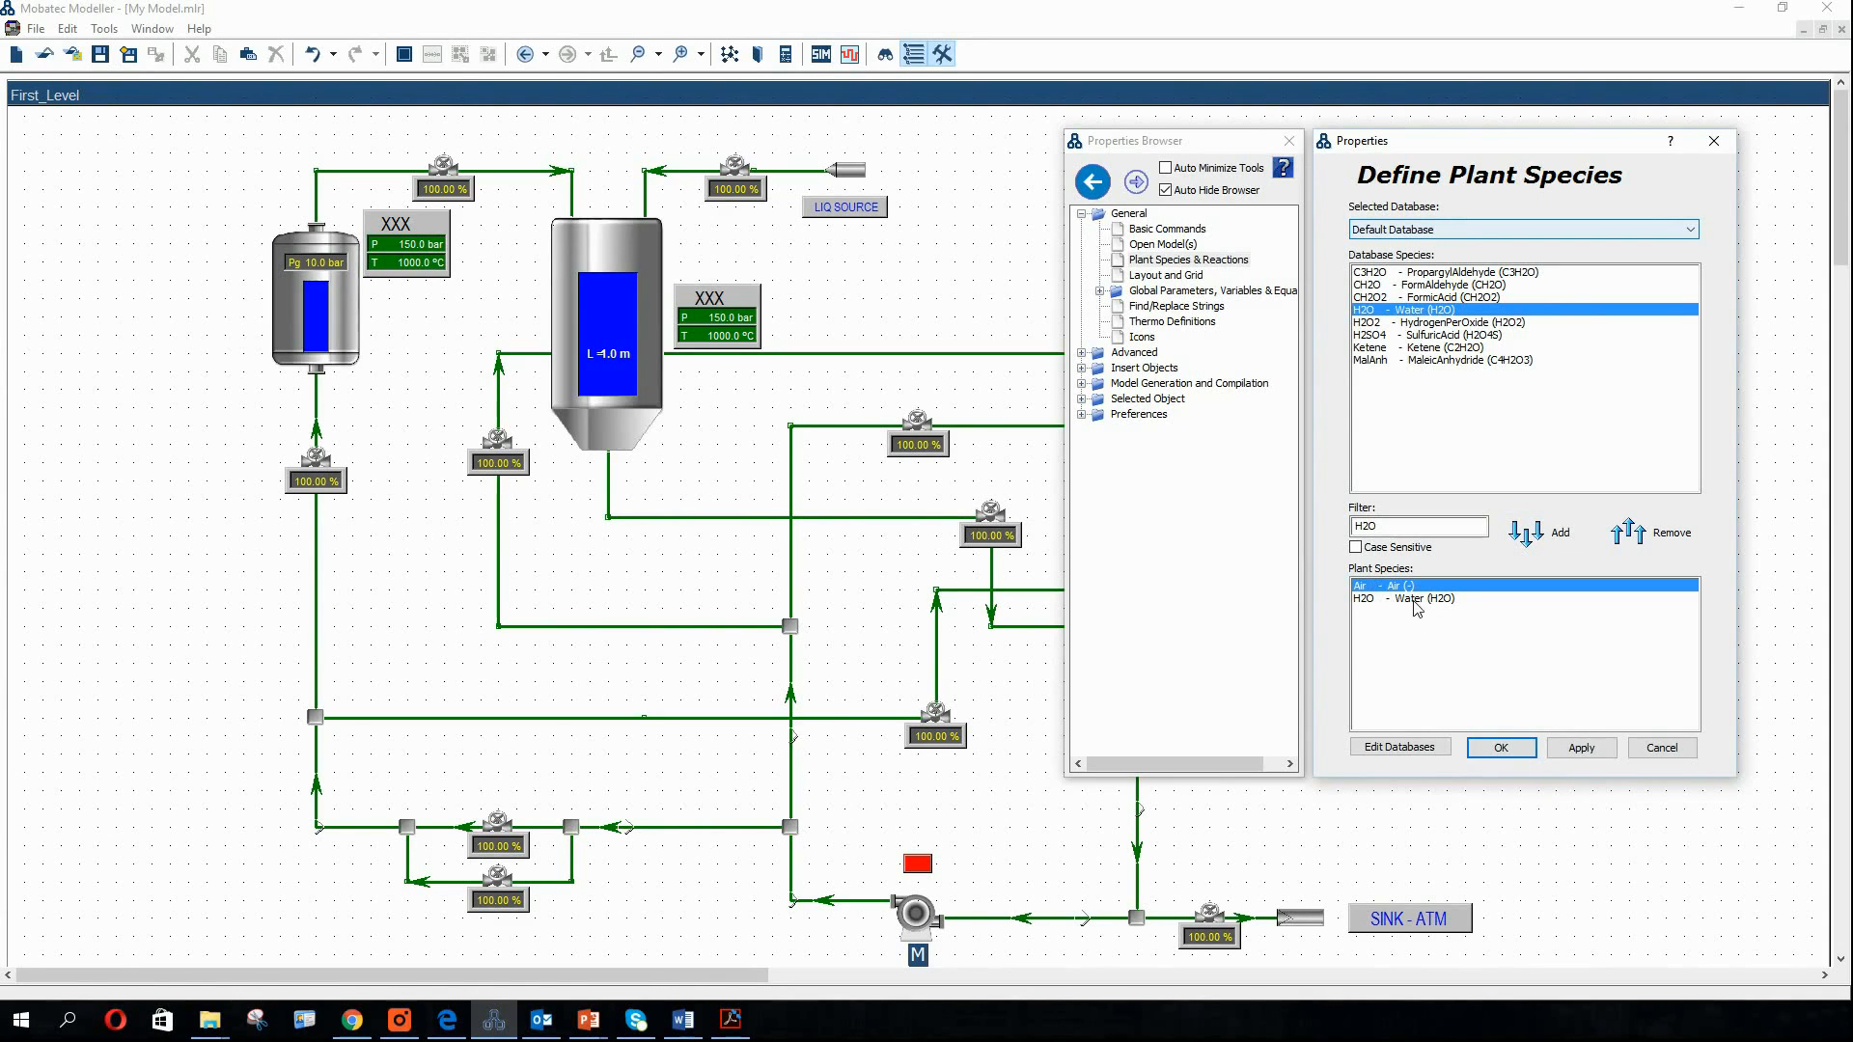
{"action": "left_click", "coordinate": [1513, 750]}
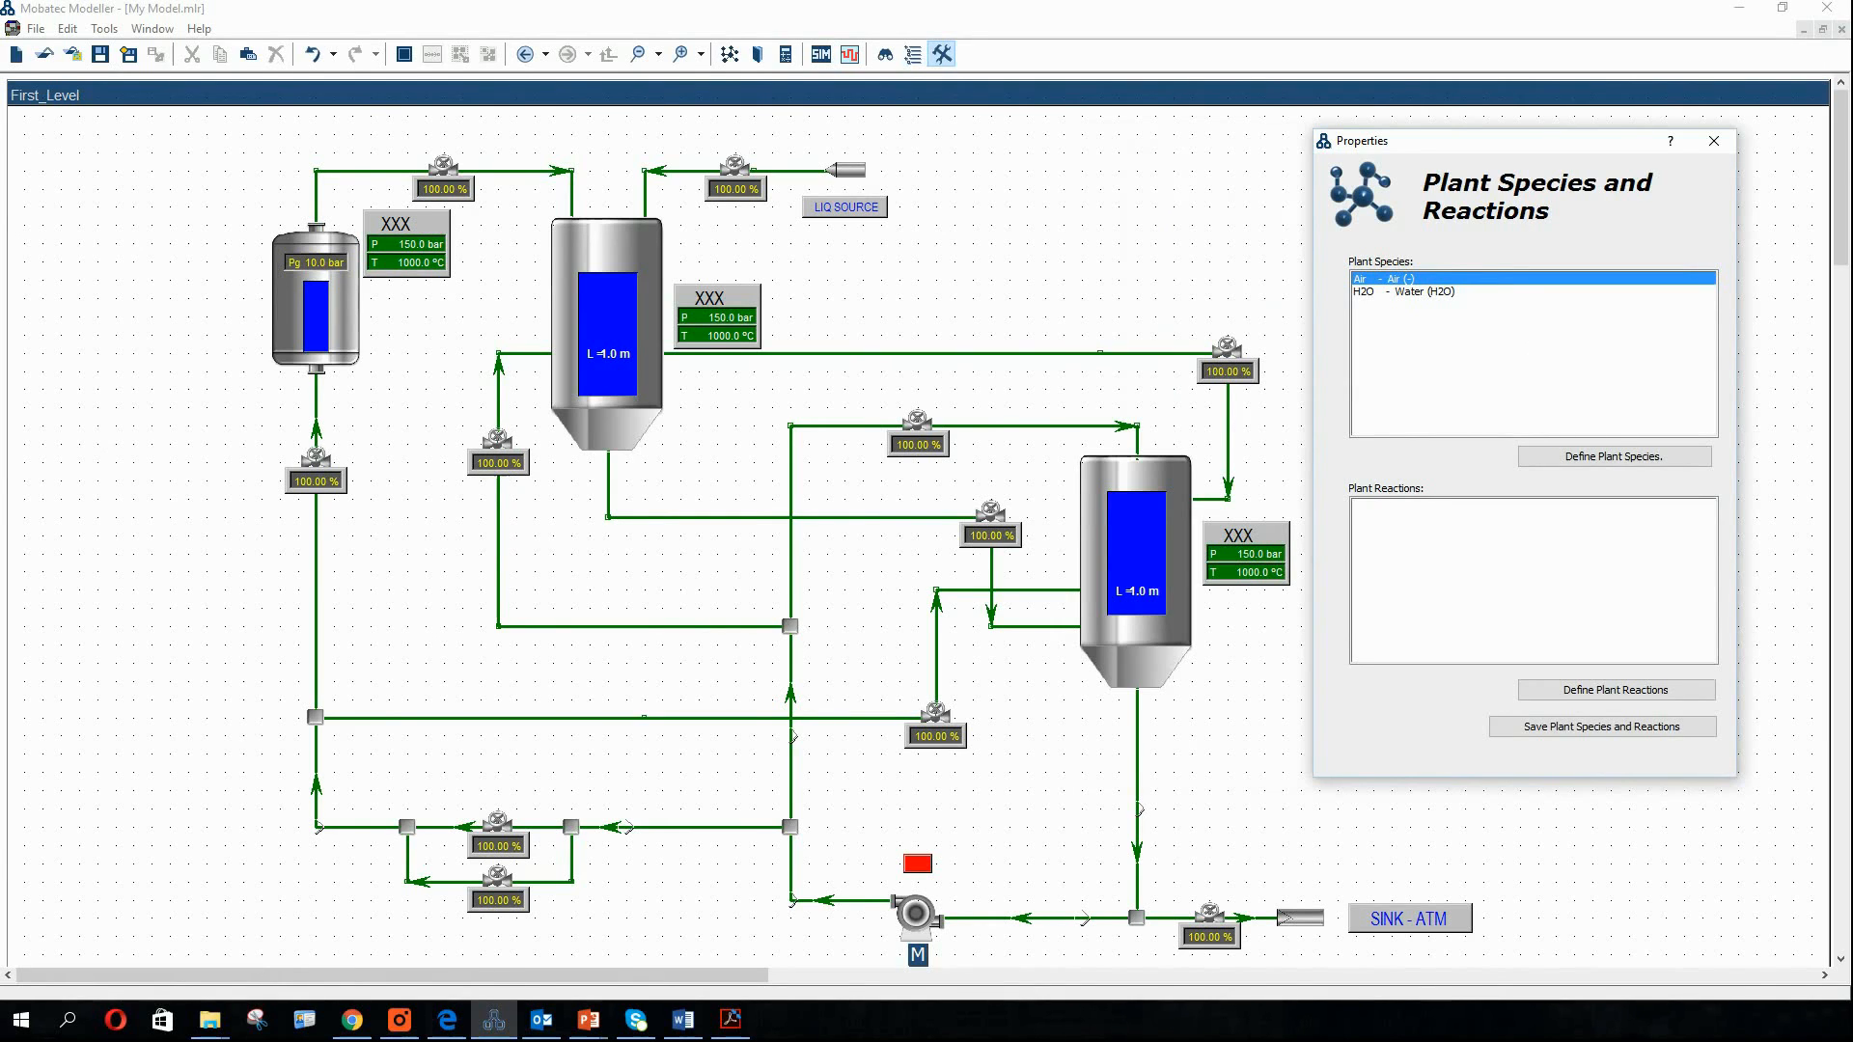
{"action": "left_click", "coordinate": [1404, 292]}
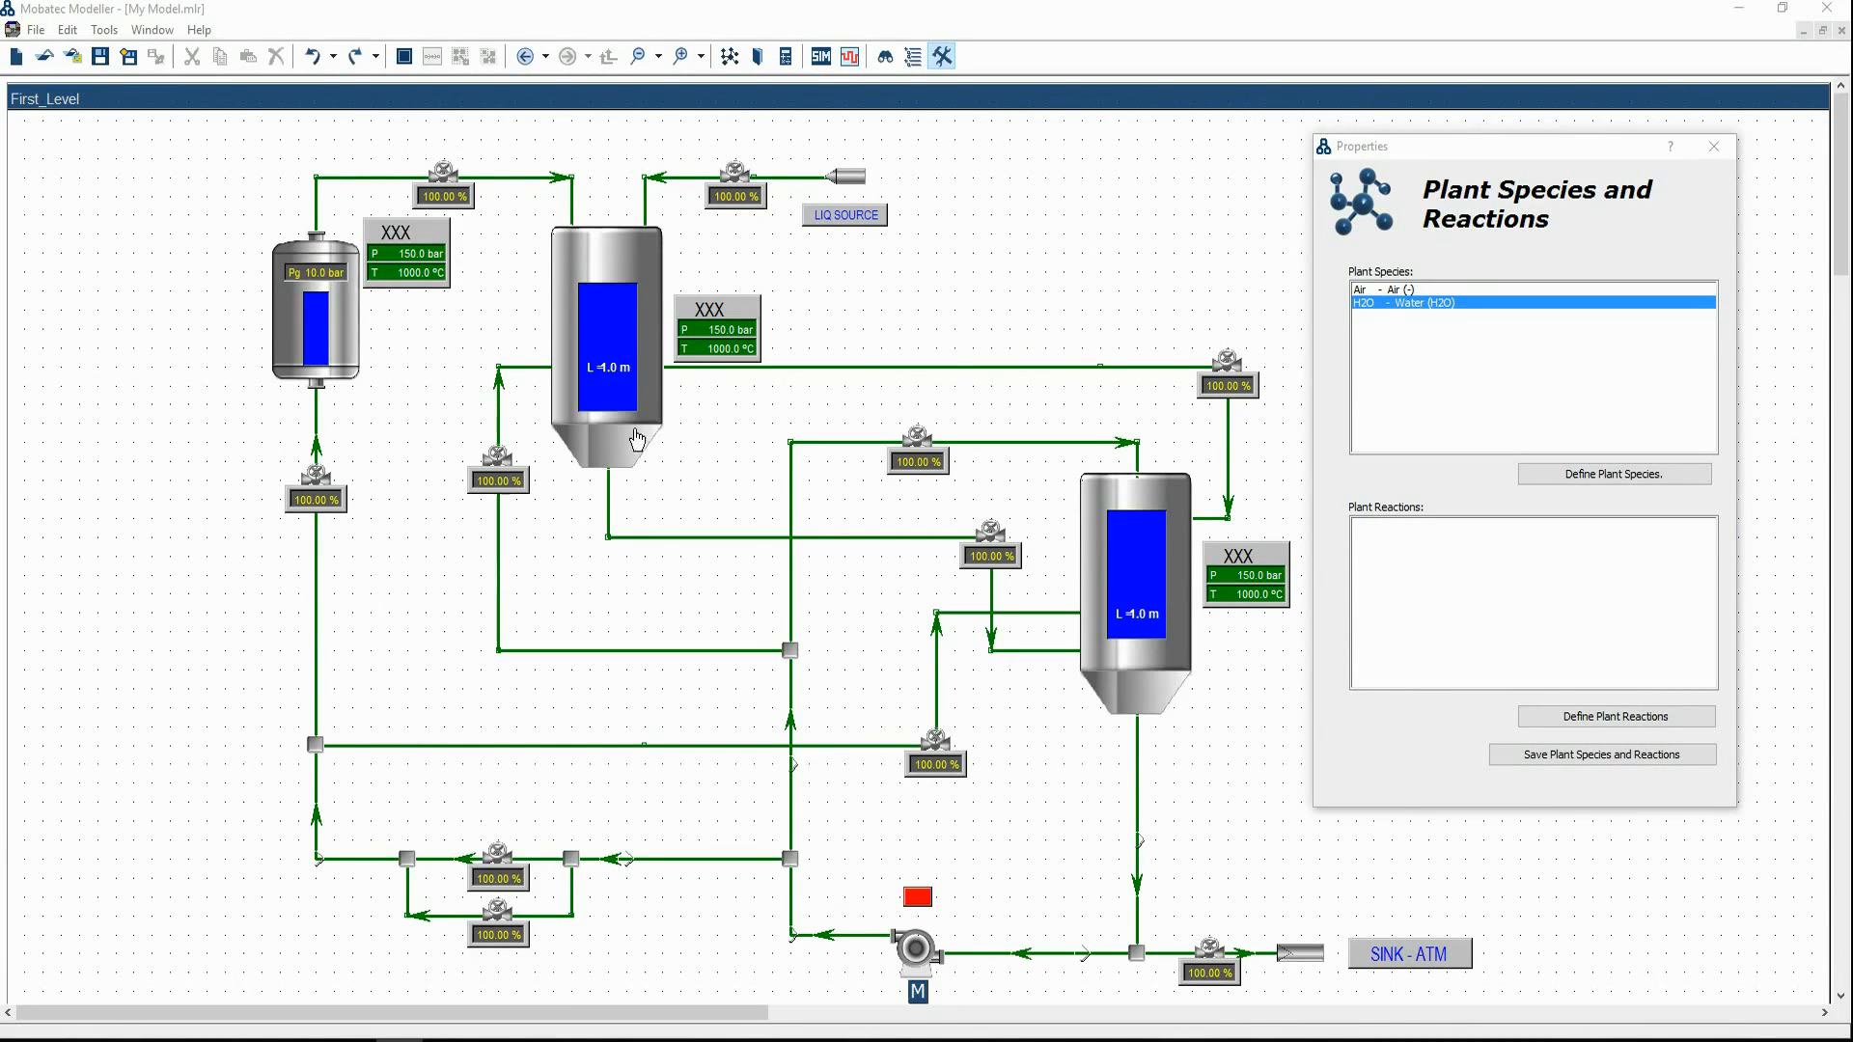
Inject Water (H2O) as a species into the liquid source system
{"action": "left_click", "coordinate": [865, 182]}
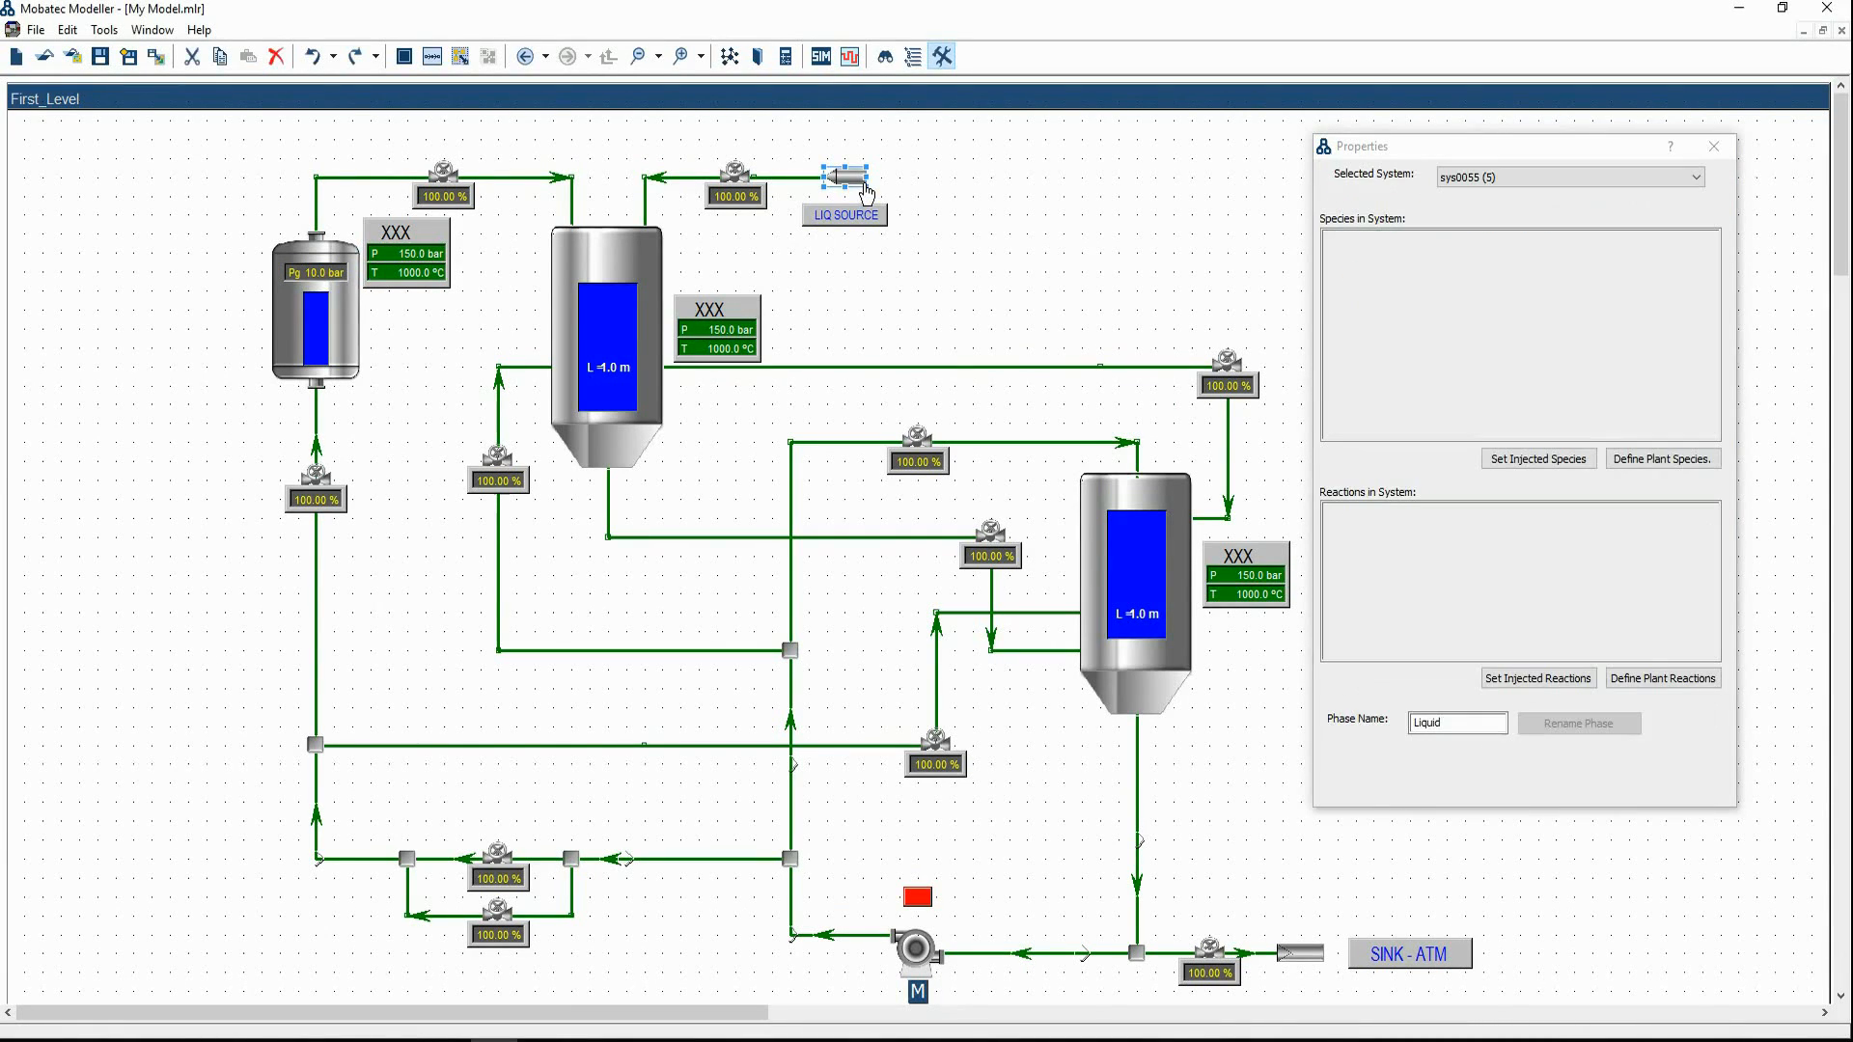
{"action": "mouse_move", "coordinate": [1403, 303]}
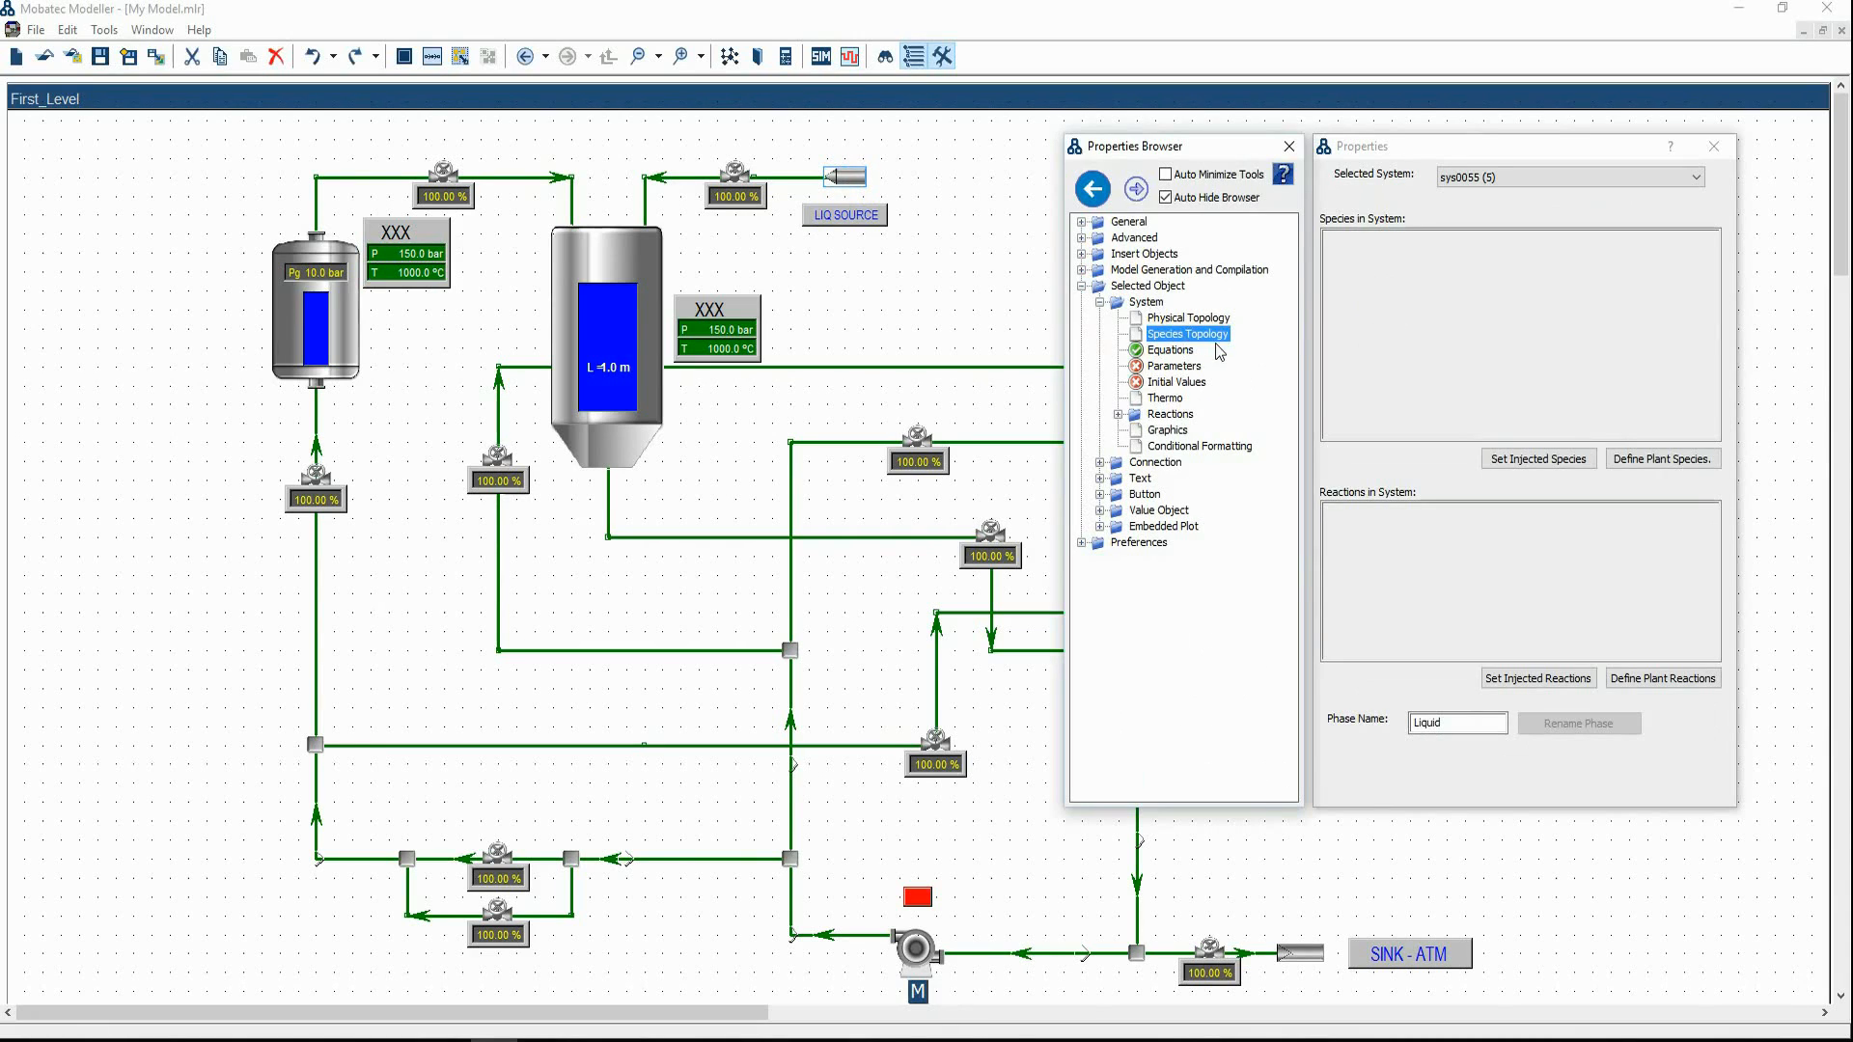
{"action": "left_click", "coordinate": [1513, 461]}
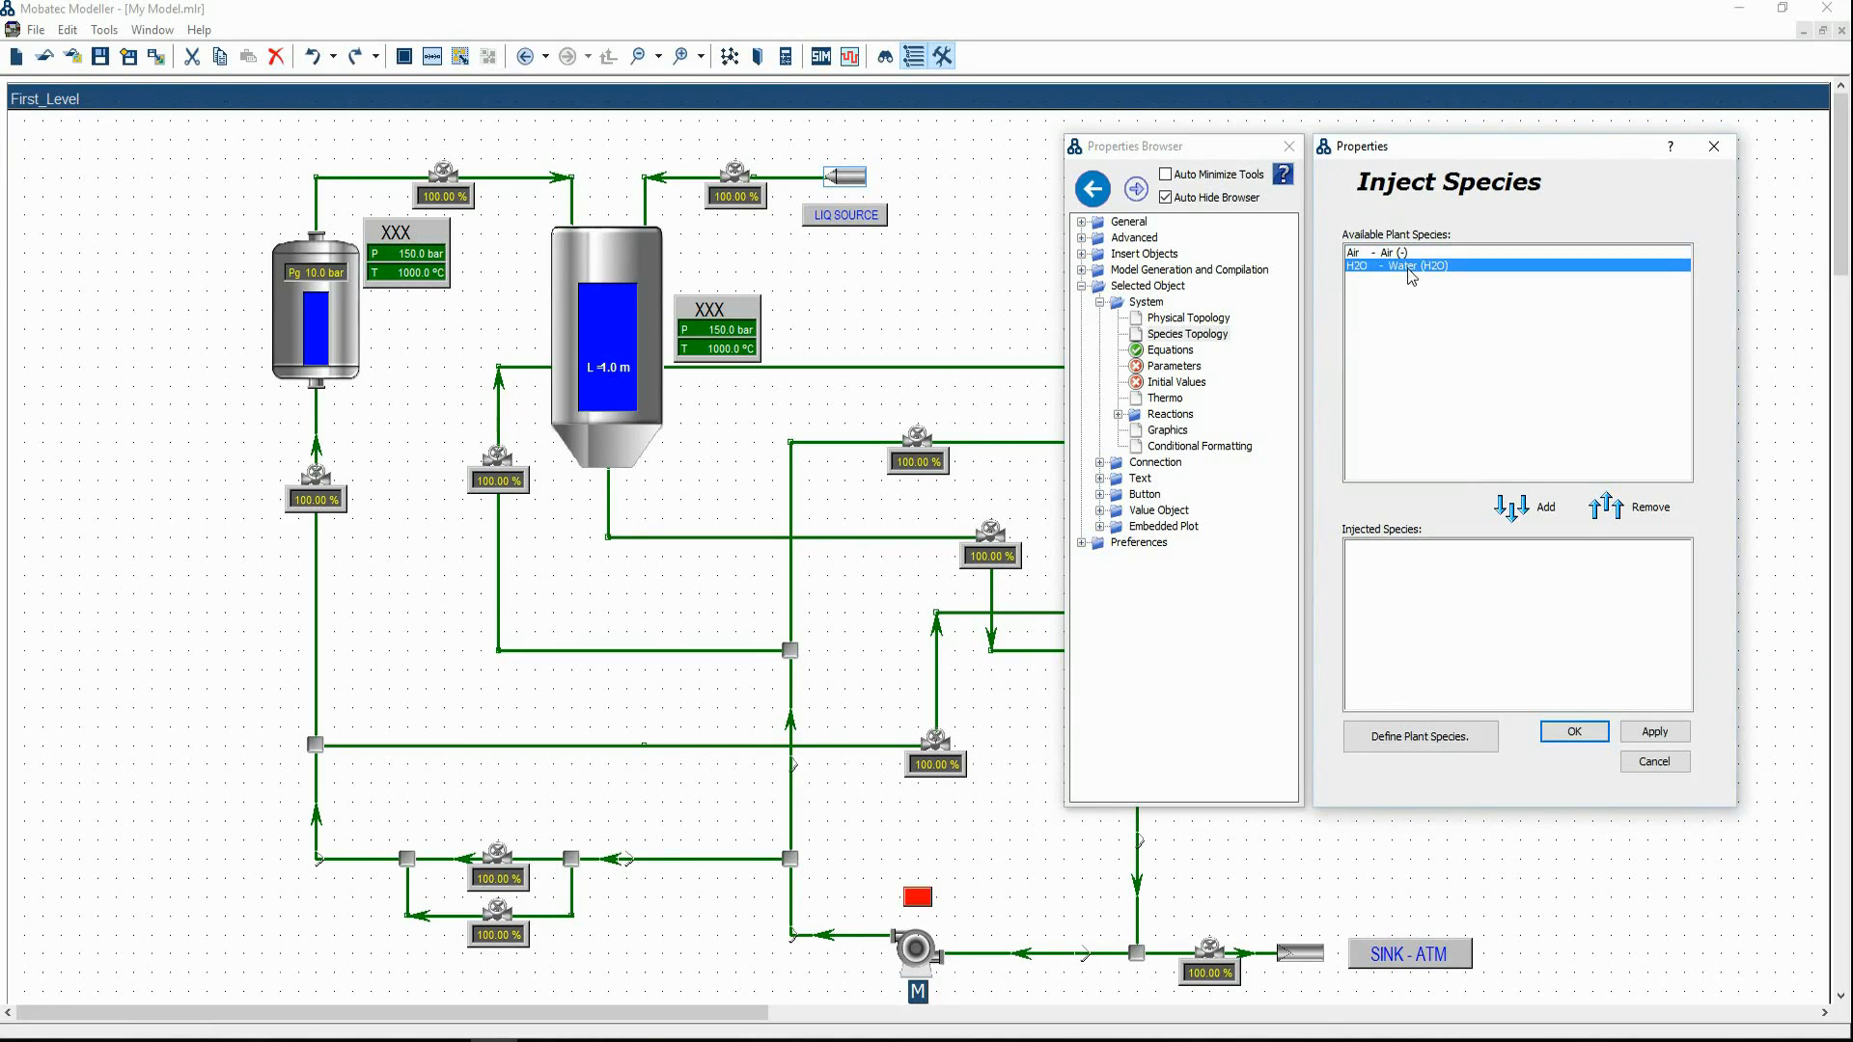
{"action": "left_click", "coordinate": [1514, 509]}
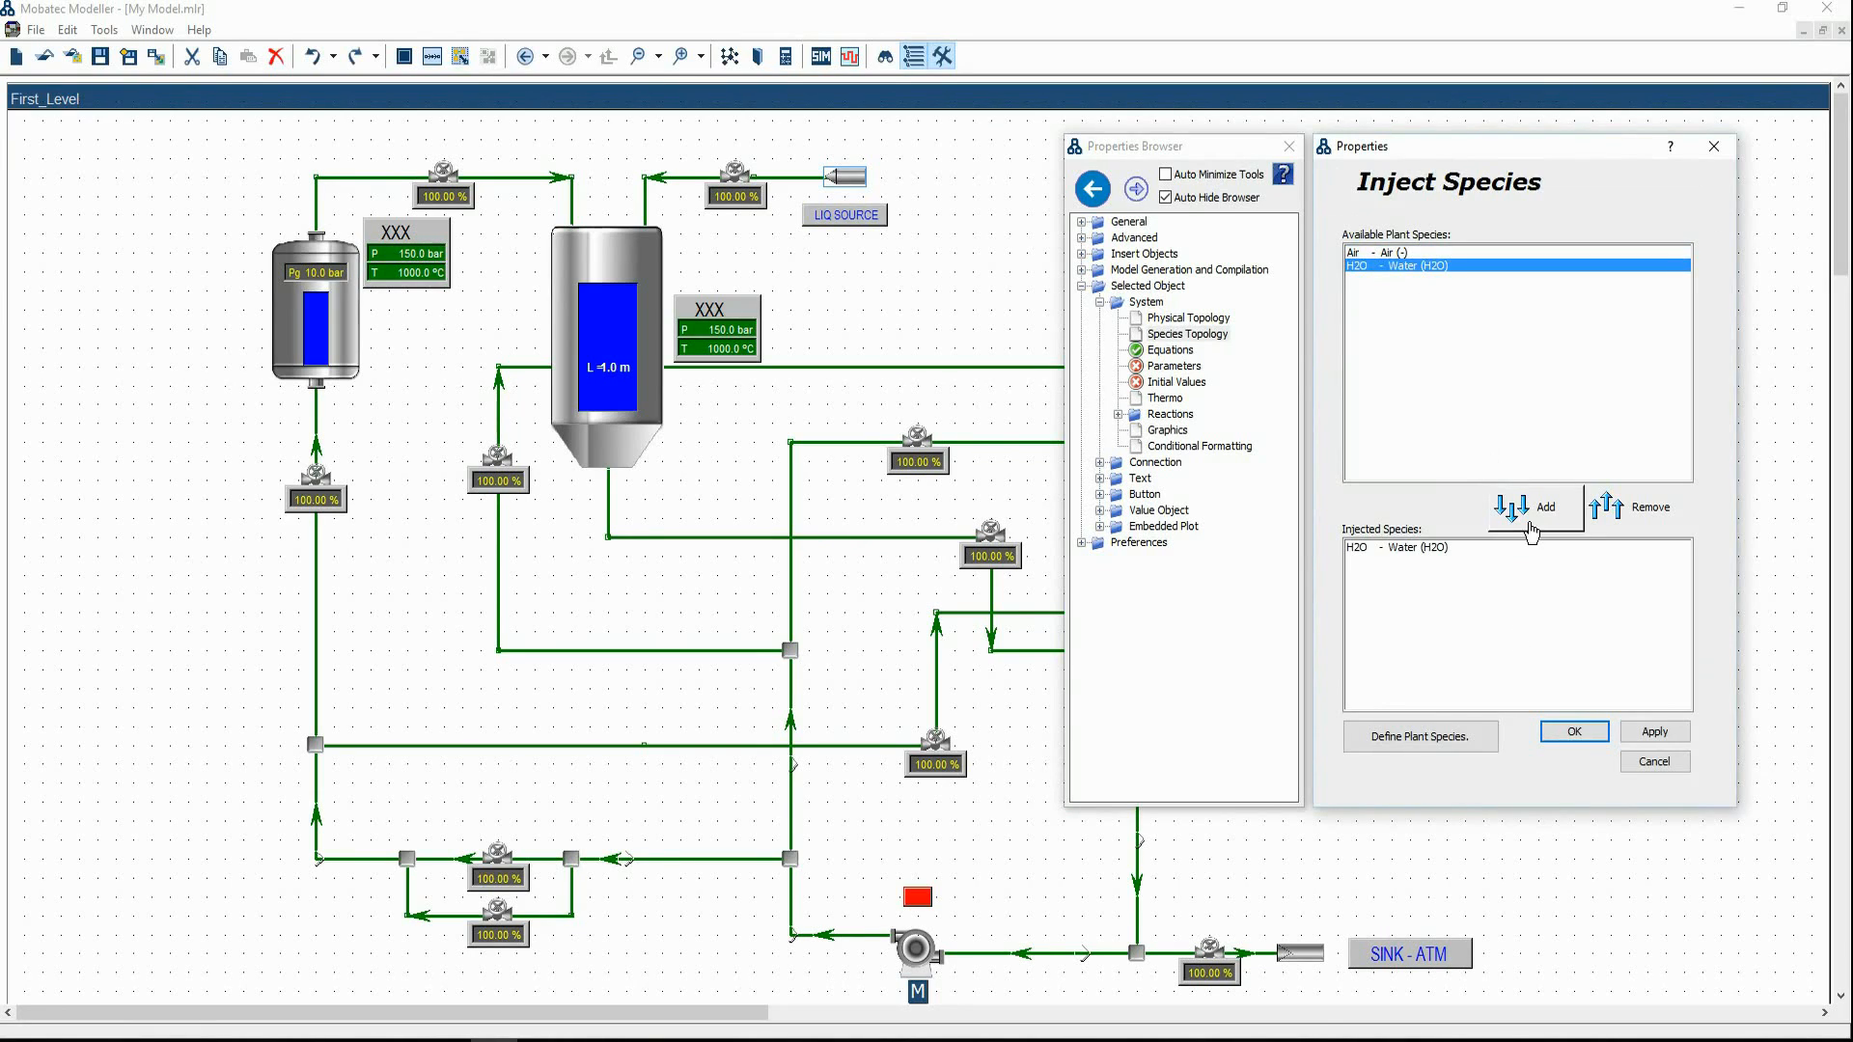
{"action": "left_click", "coordinate": [1576, 734]}
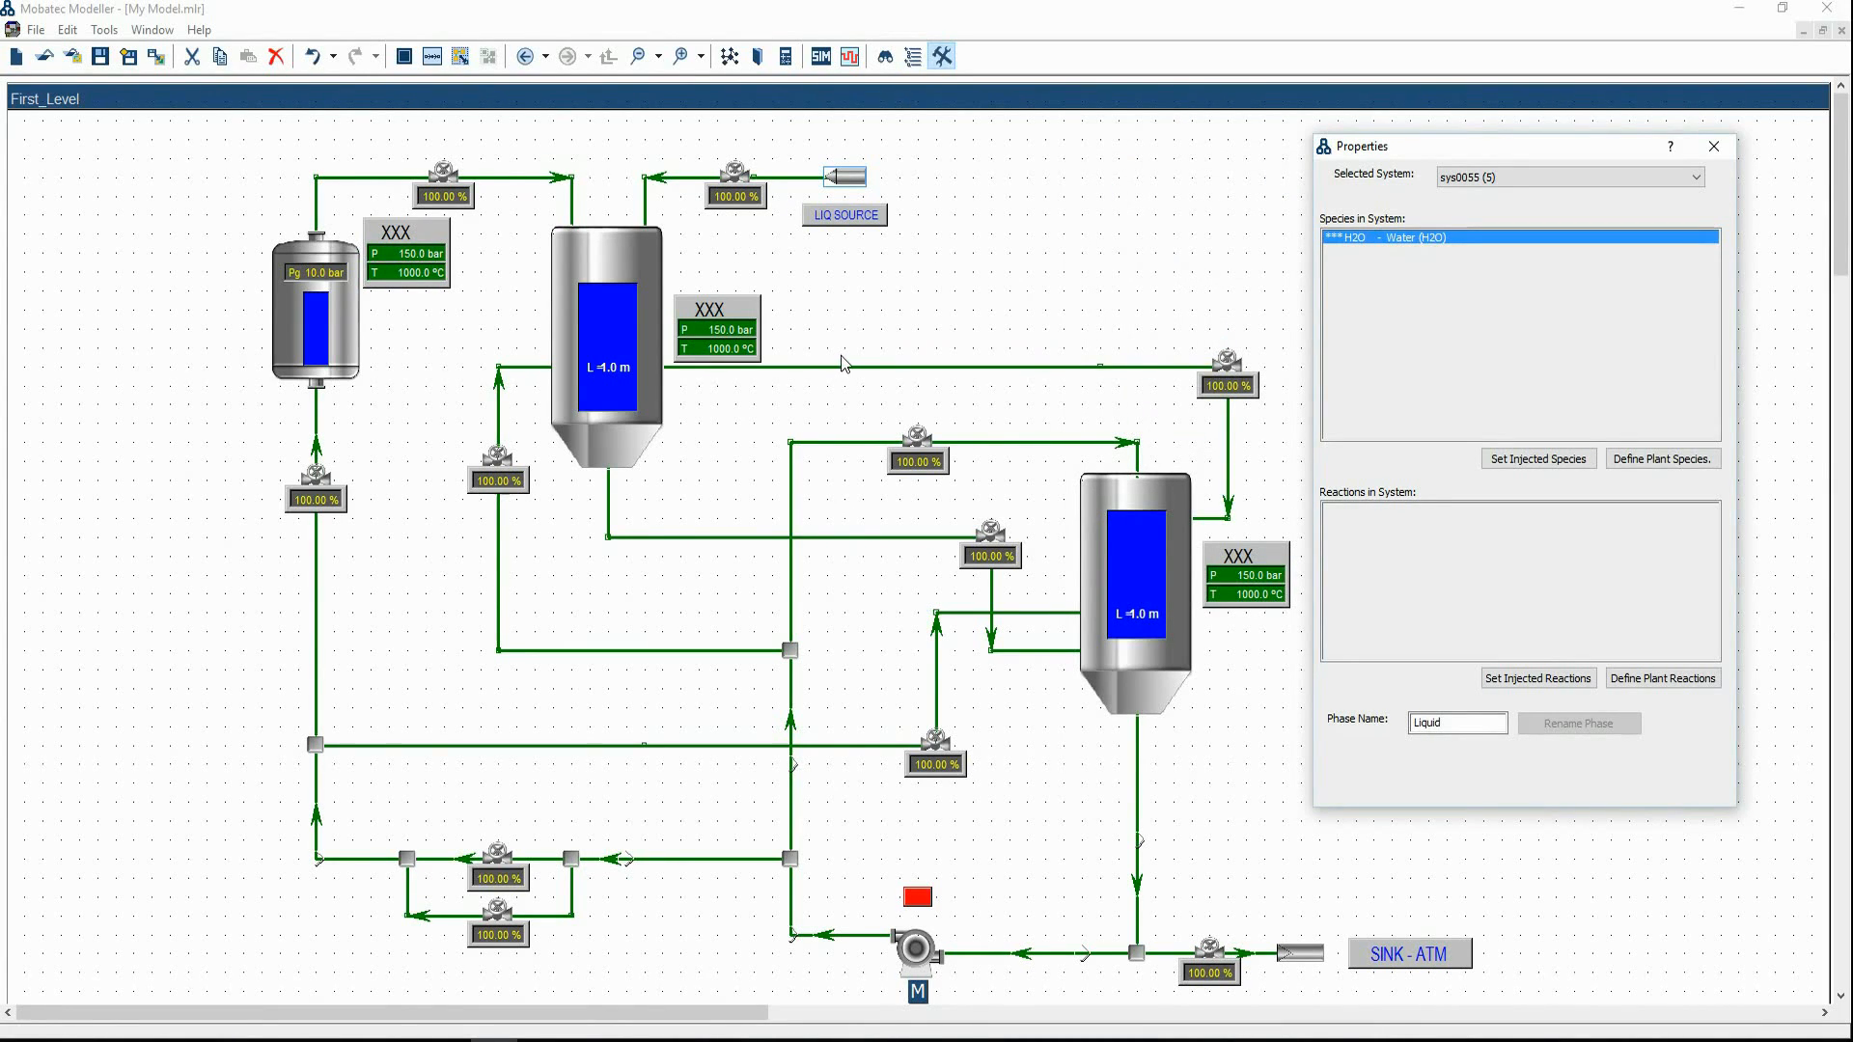
Check the species distribution in the source's feed connection, the first open vessel, the middle junction and the sink
{"action": "left_click", "coordinate": [752, 187]}
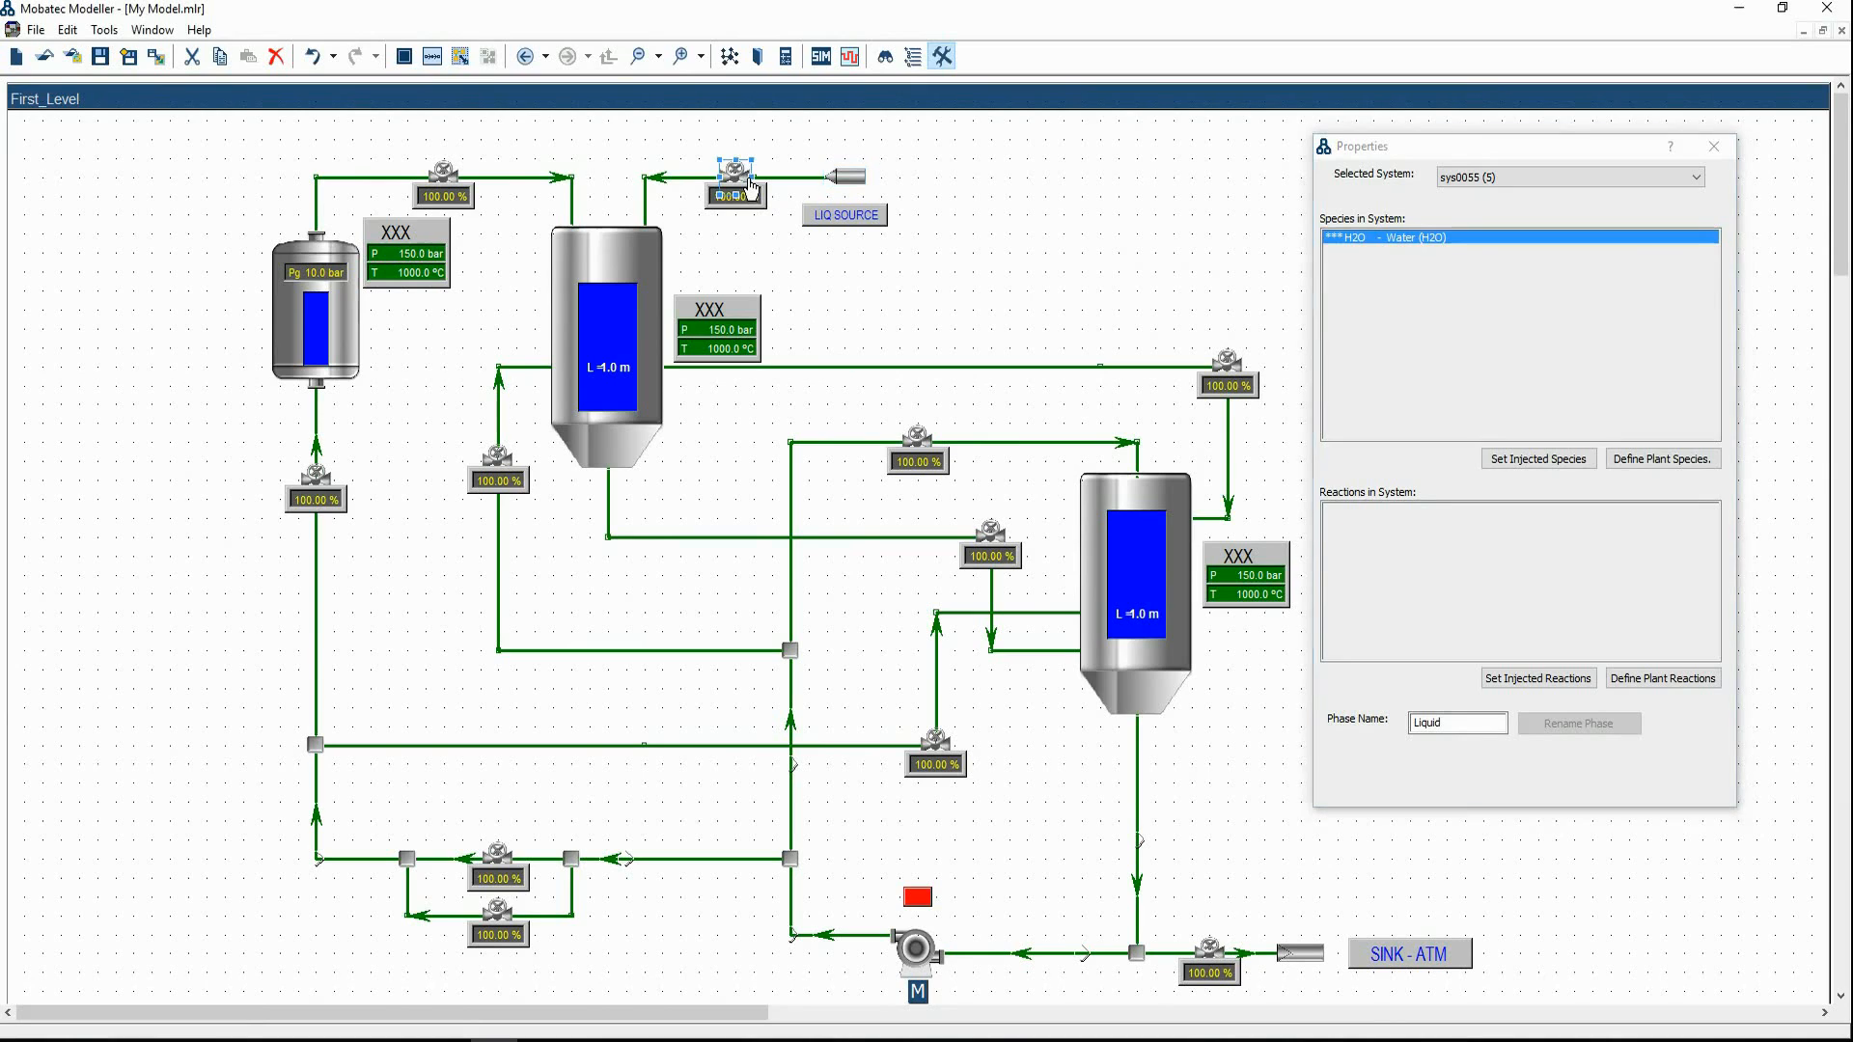
{"action": "mouse_move", "coordinate": [1295, 365]}
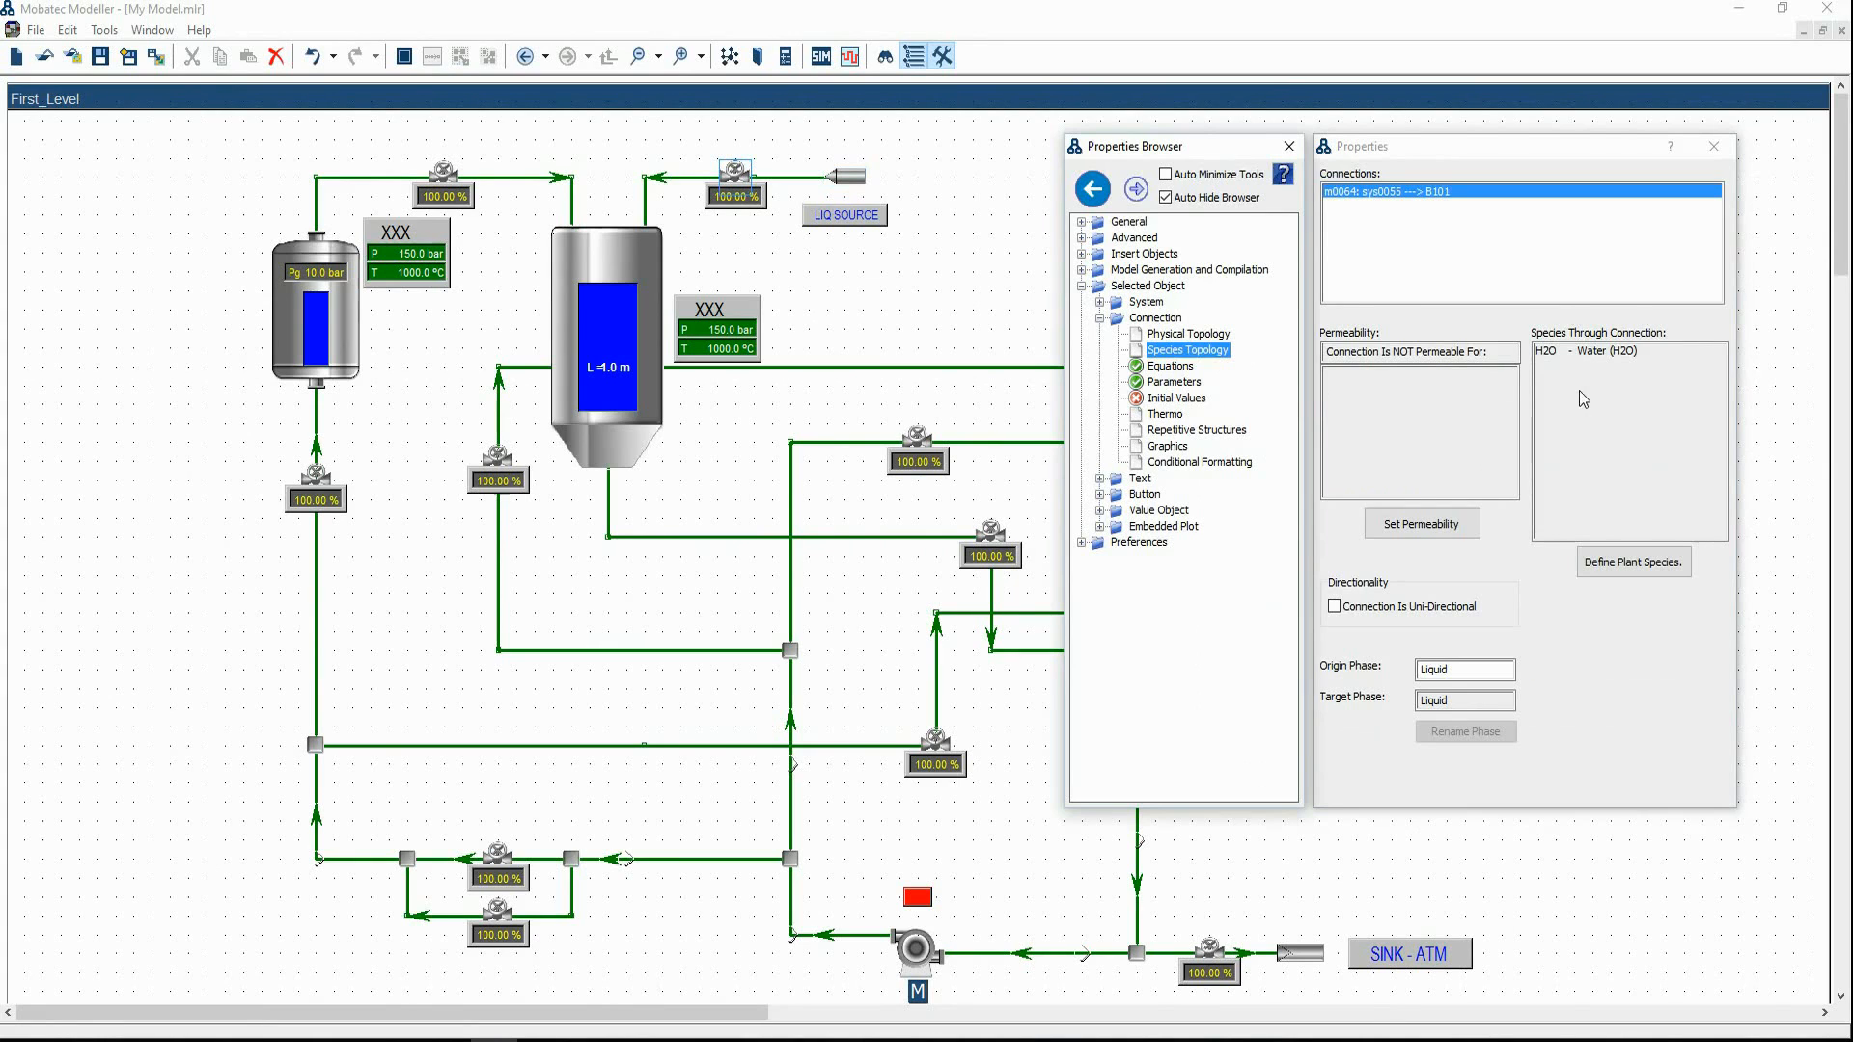
{"action": "left_click", "coordinate": [662, 442]}
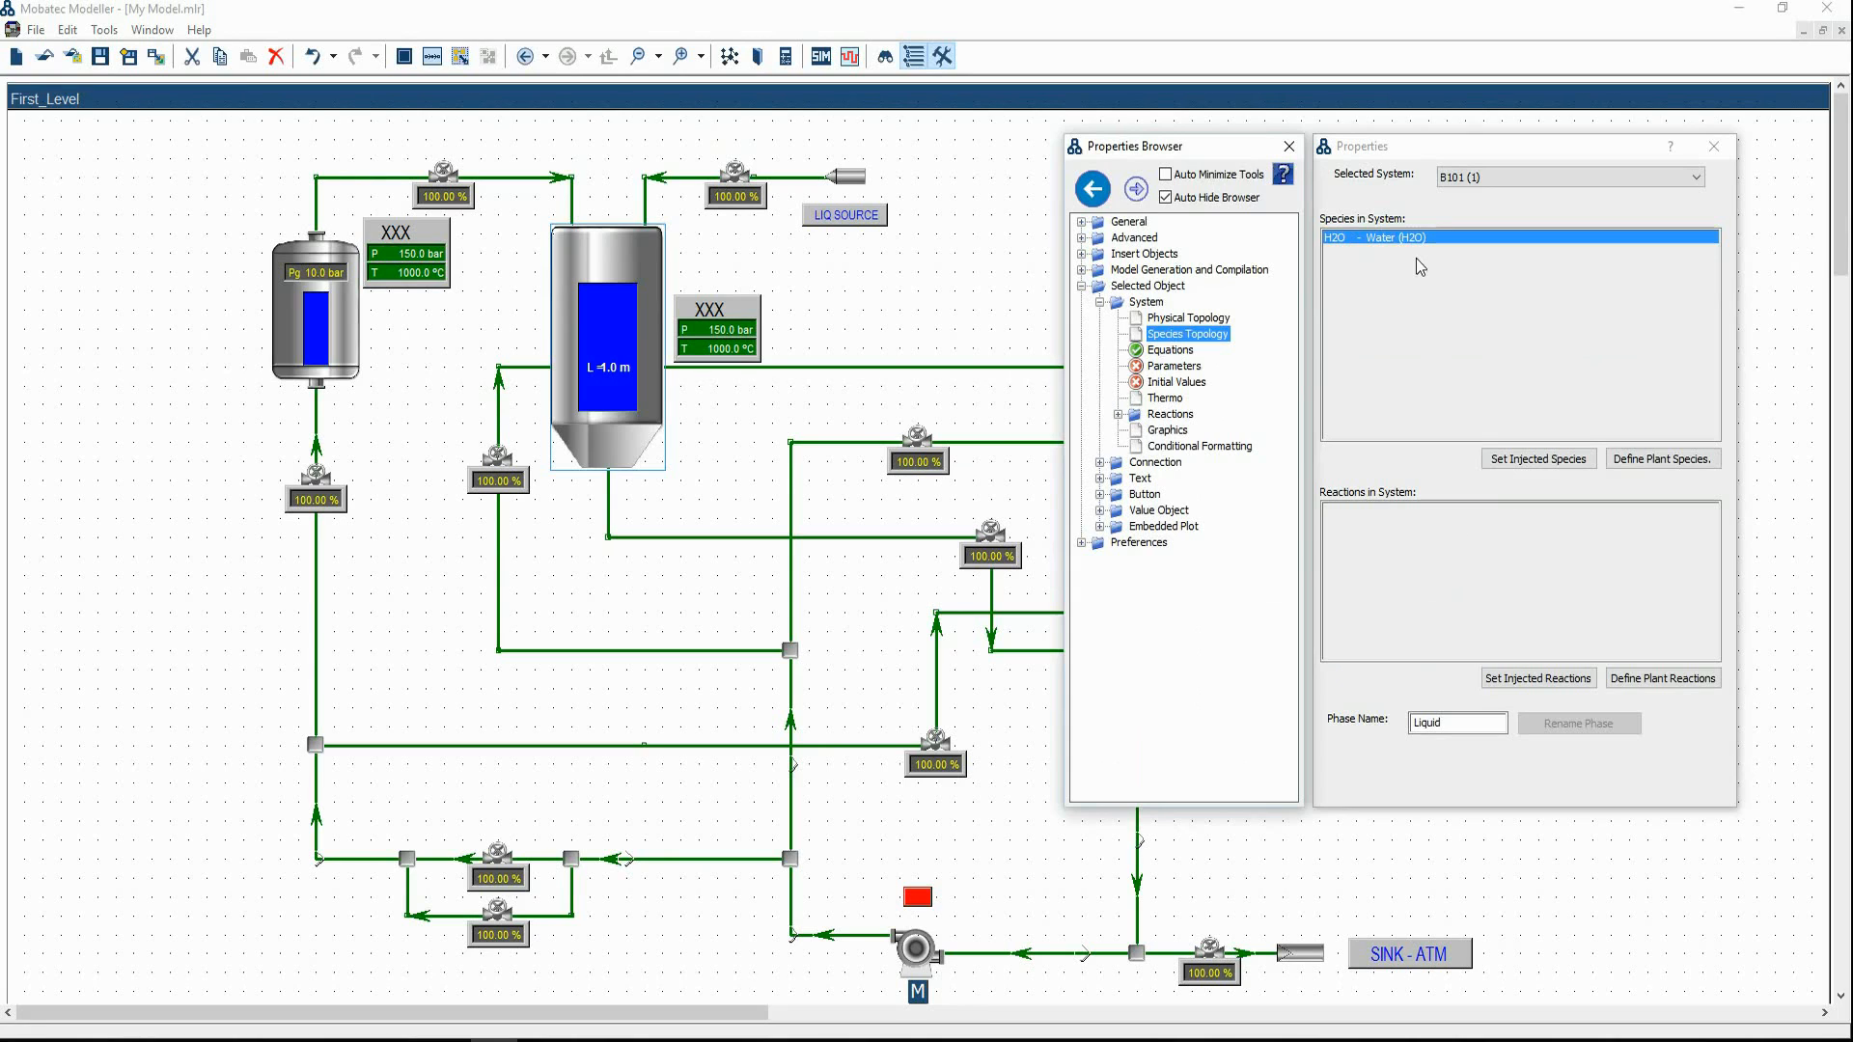
{"action": "left_click", "coordinate": [790, 652]}
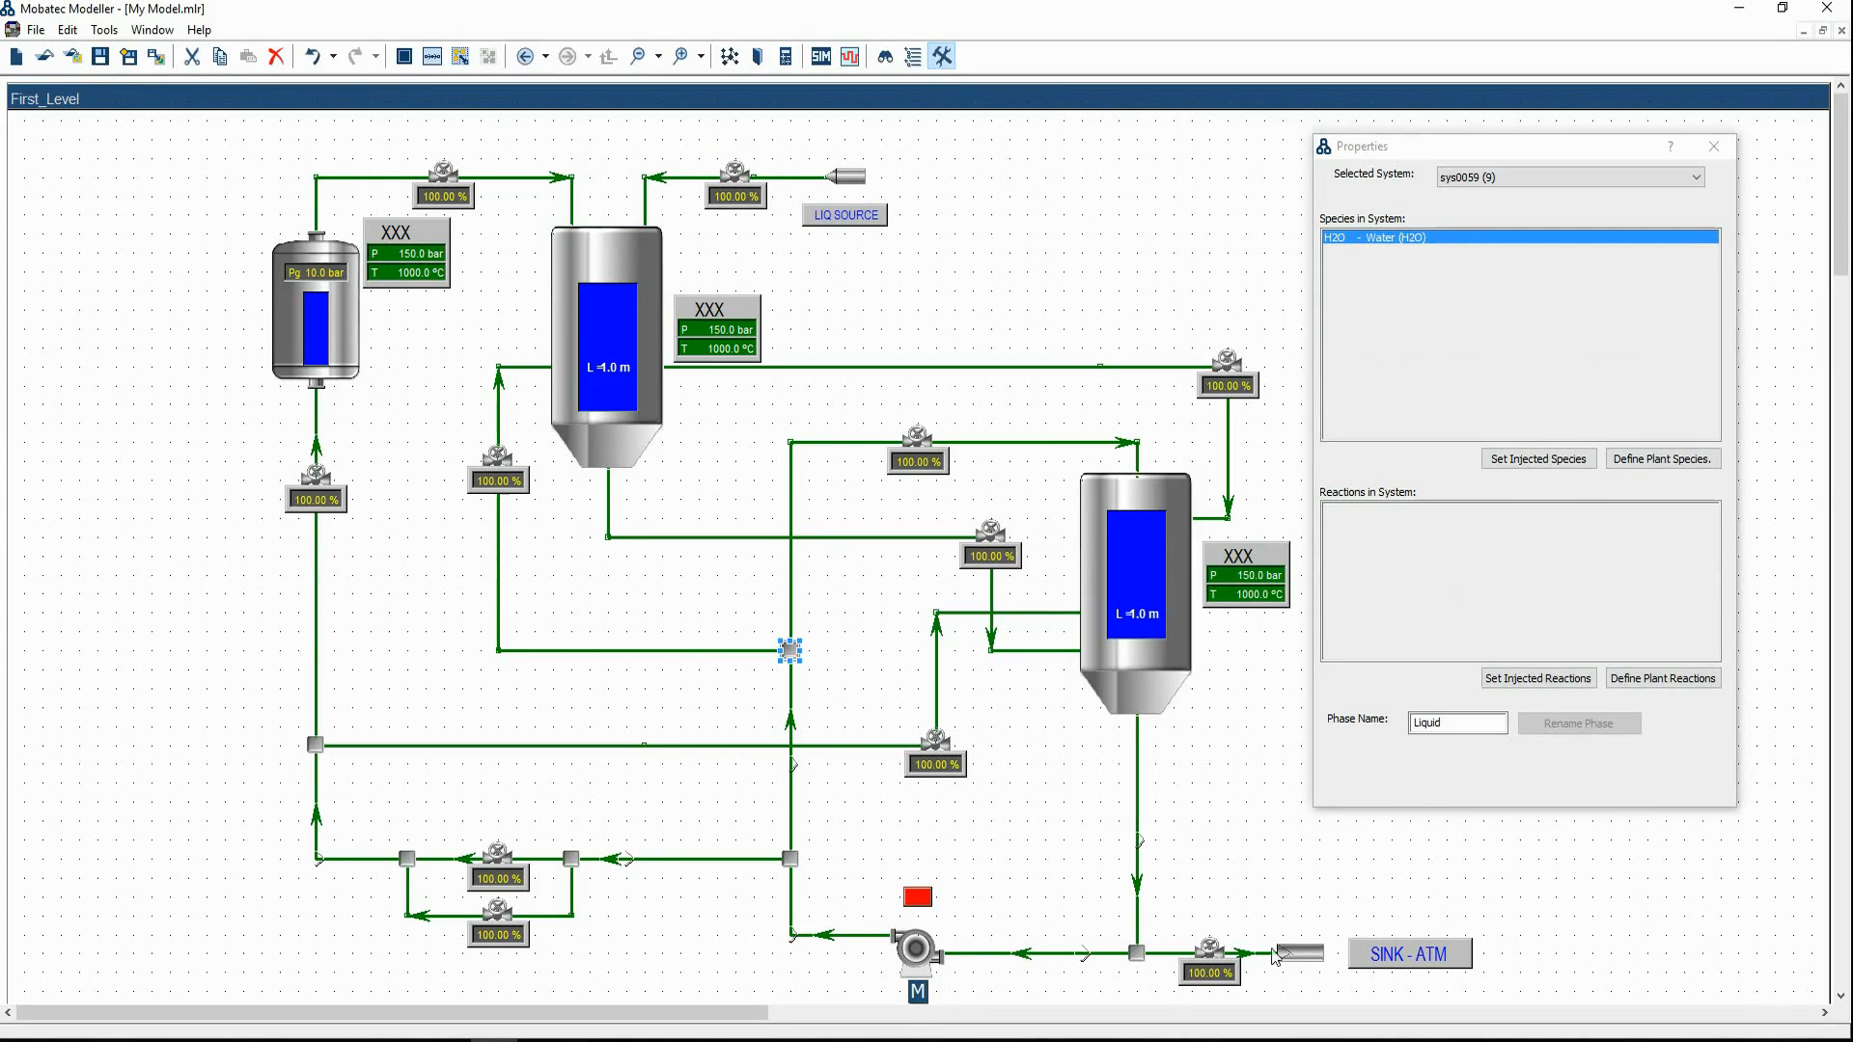
{"action": "left_click", "coordinate": [1309, 957]}
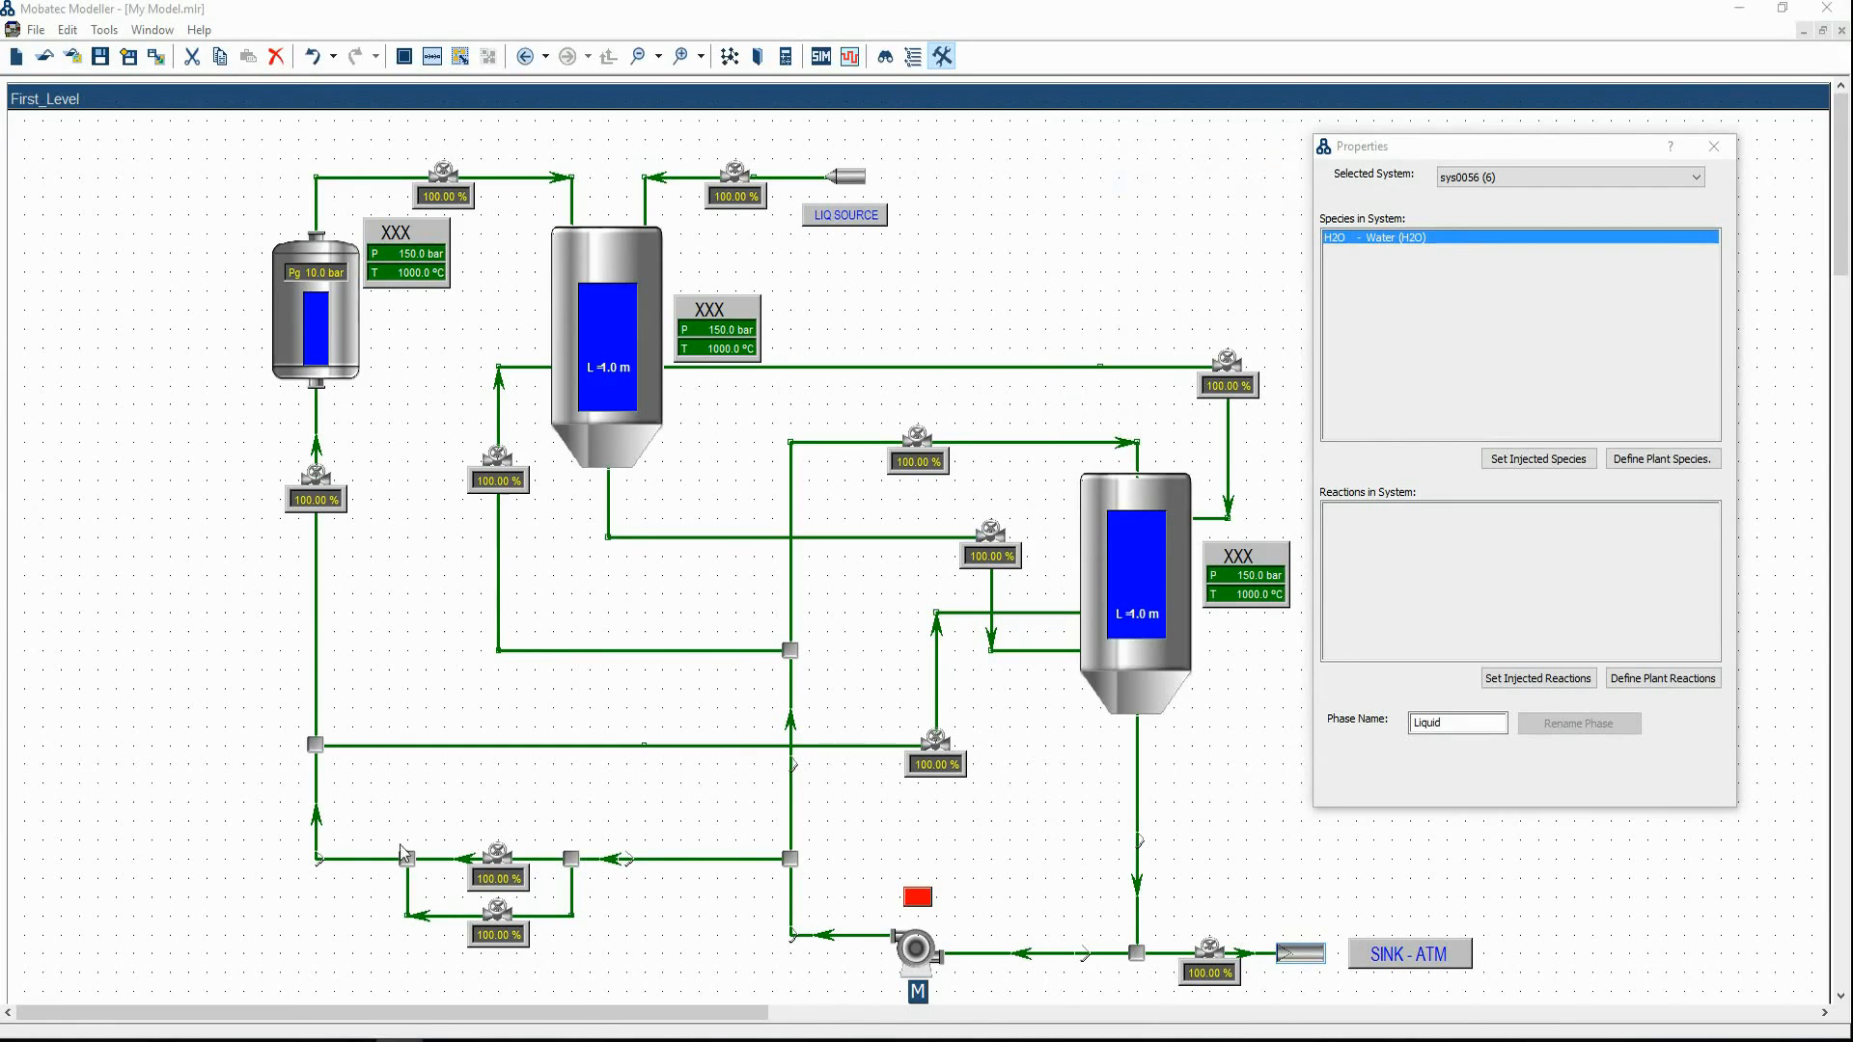
Consult the flow display section of the guide in Acrobat Reader, return to Mobatec Modeller and insert a Value Display beside the liquid source
{"action": "key", "text": "alt+Tab"}
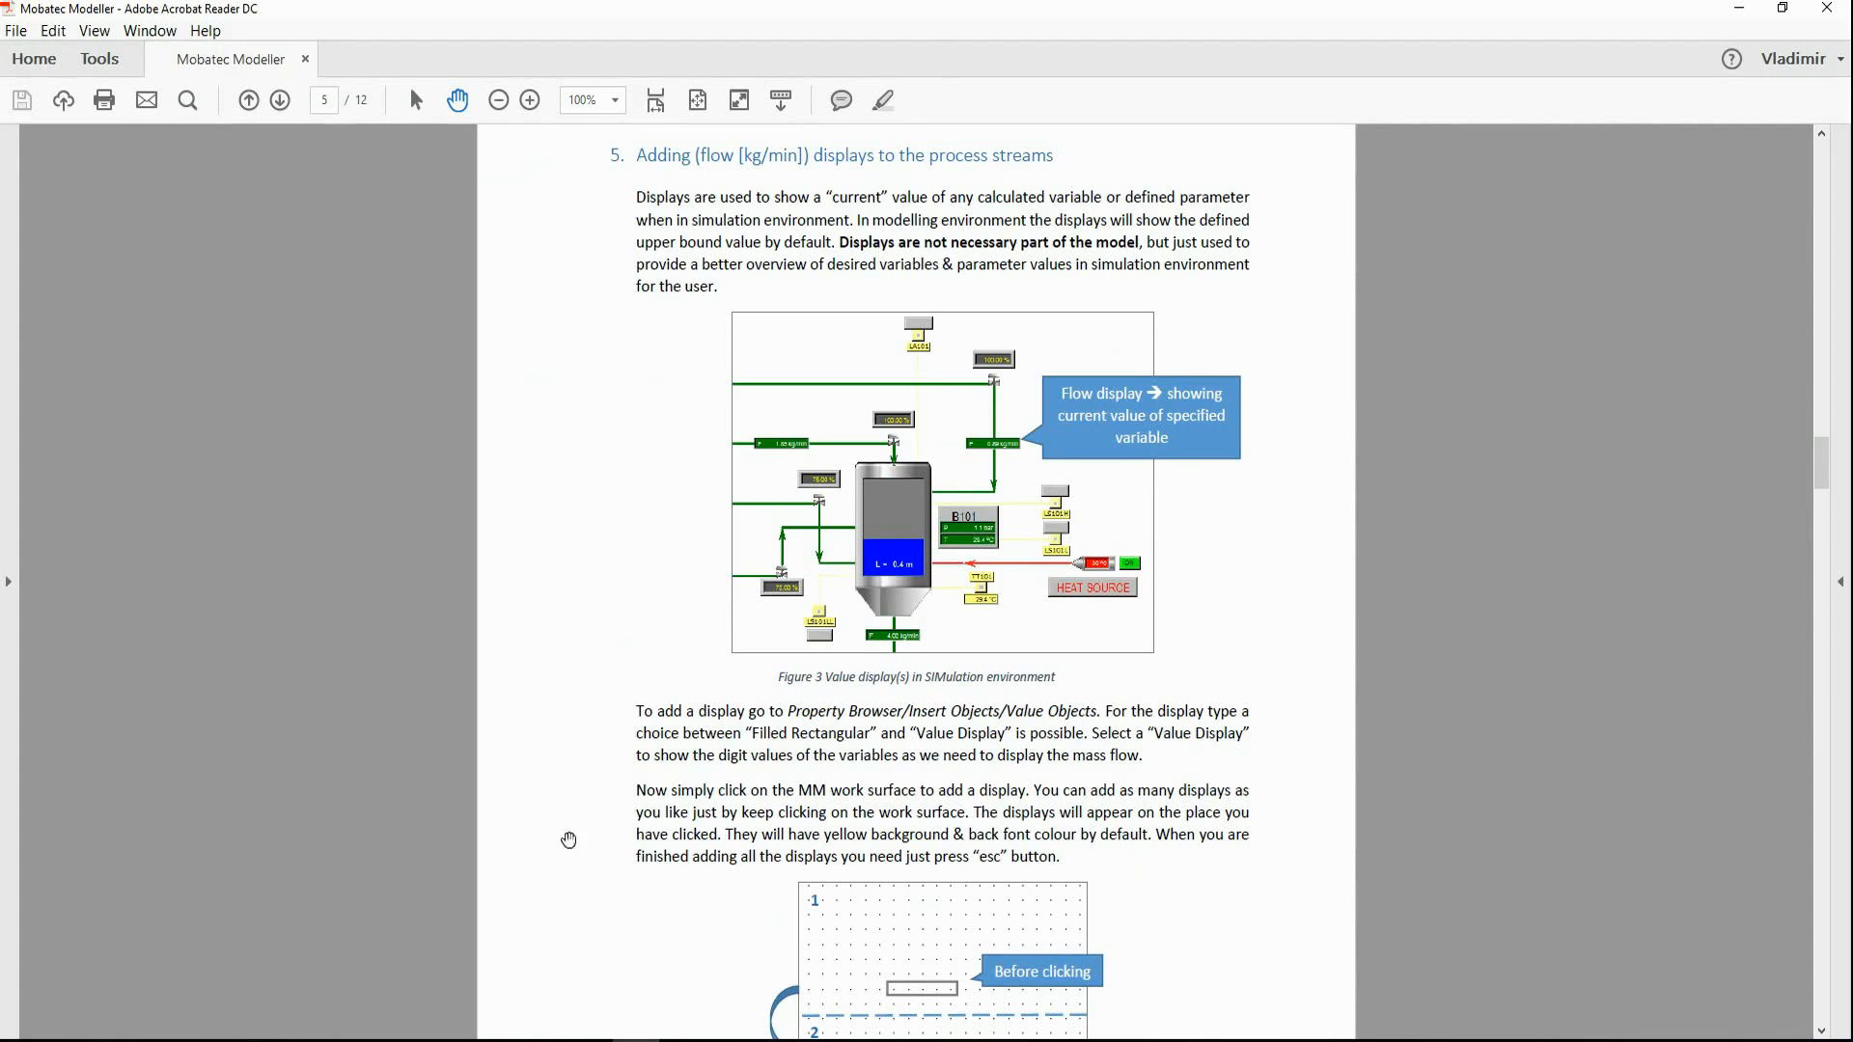
{"action": "left_click", "coordinate": [521, 1040]}
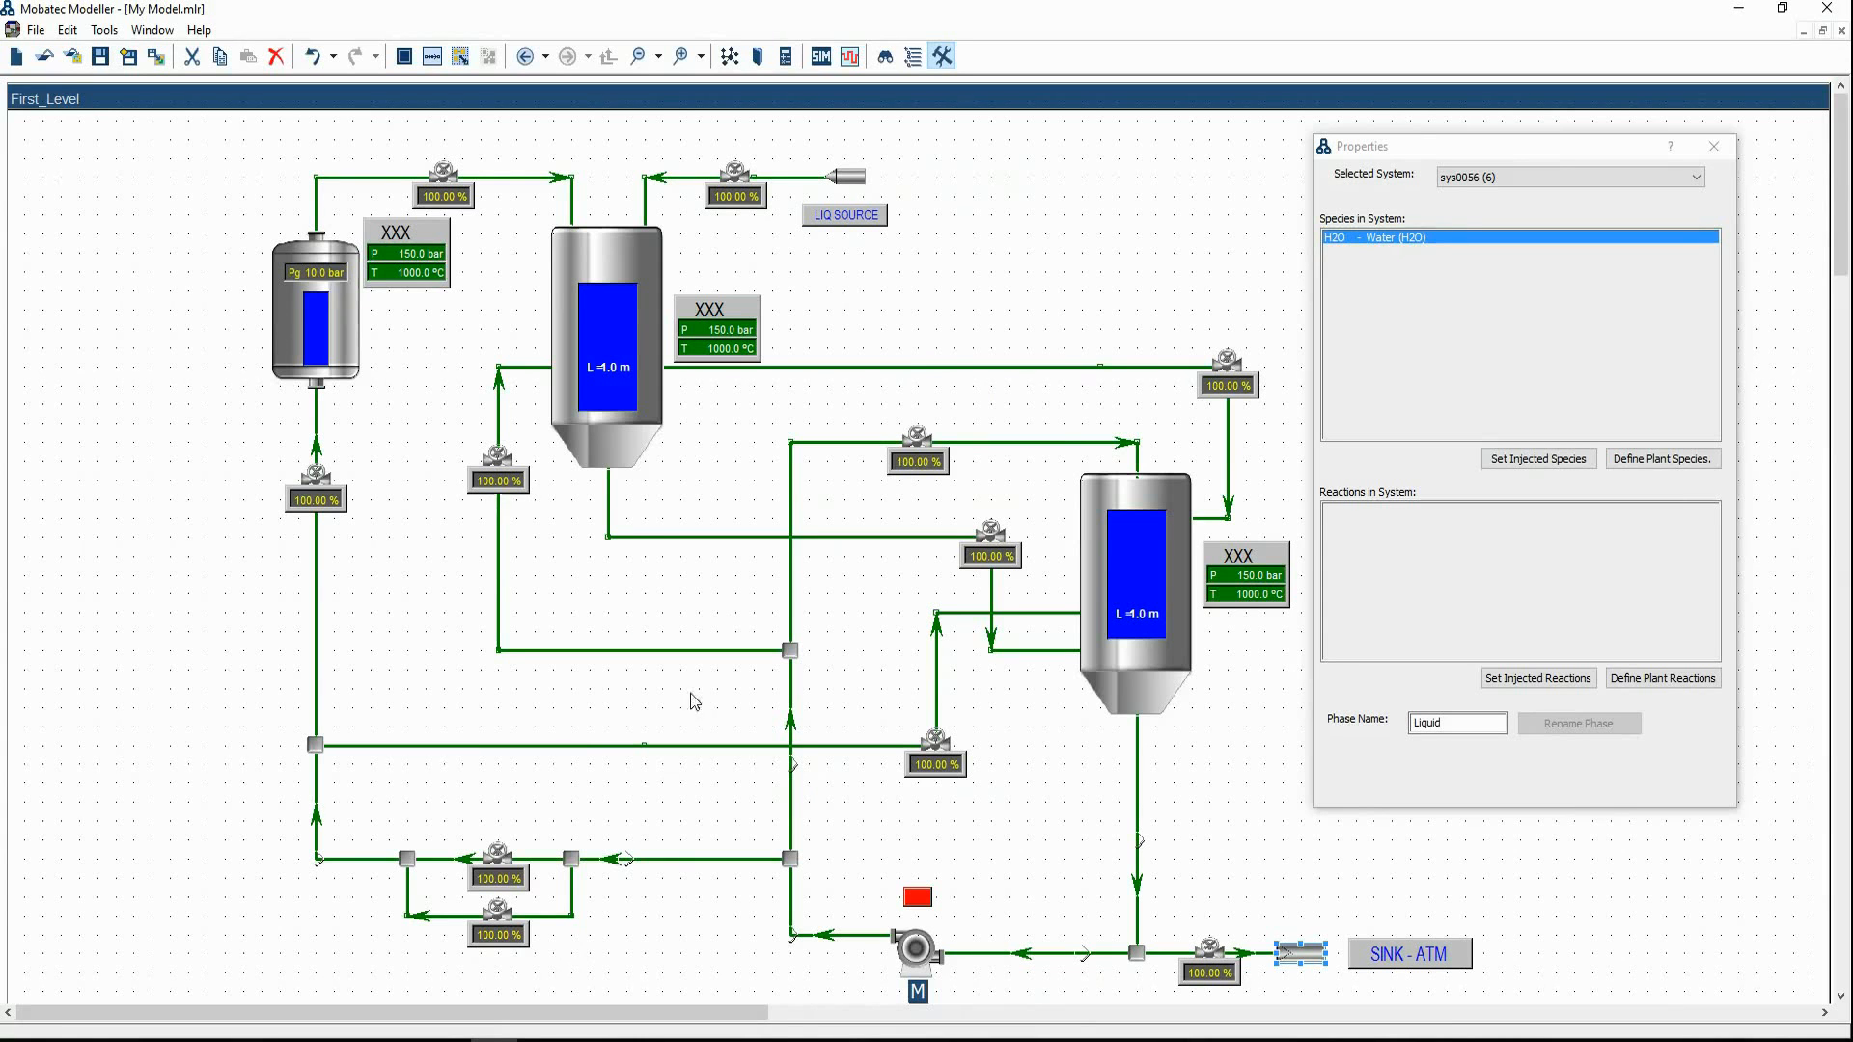
{"action": "left_click", "coordinate": [987, 280]}
{"action": "mouse_move", "coordinate": [1291, 261]}
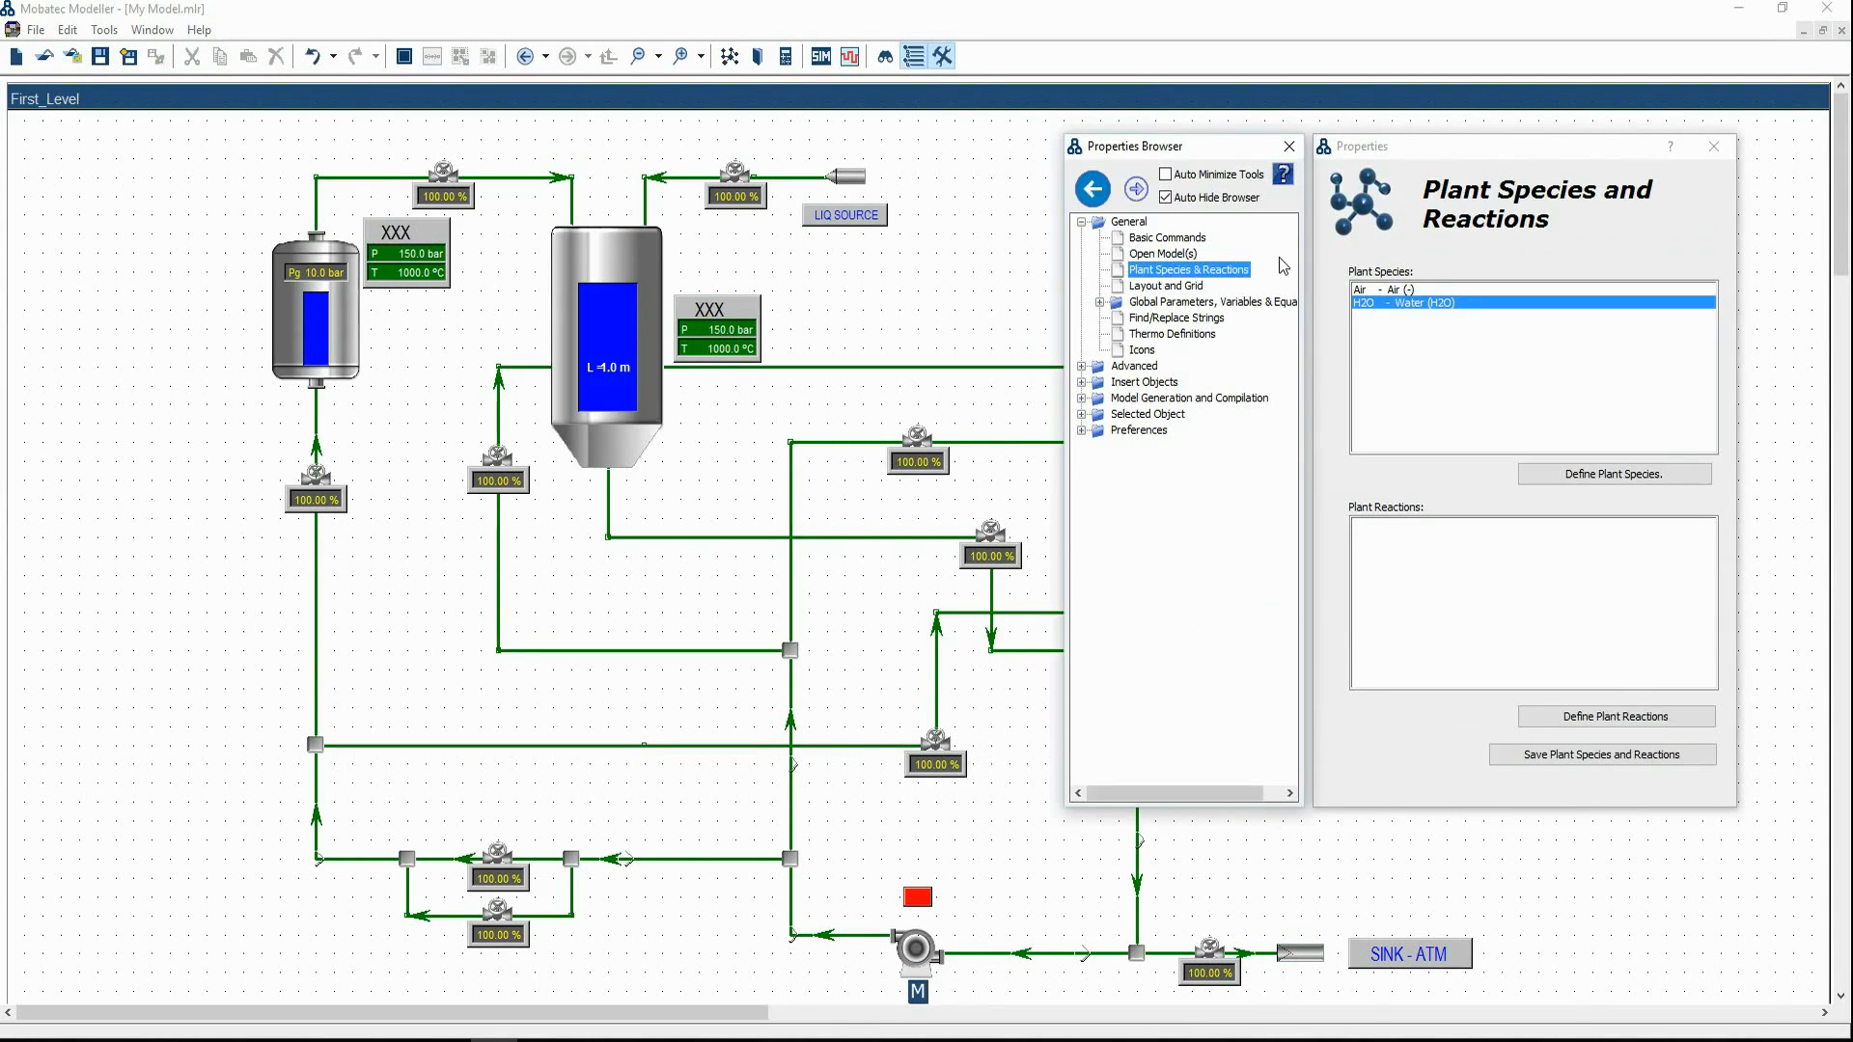
{"action": "left_click", "coordinate": [1081, 383]}
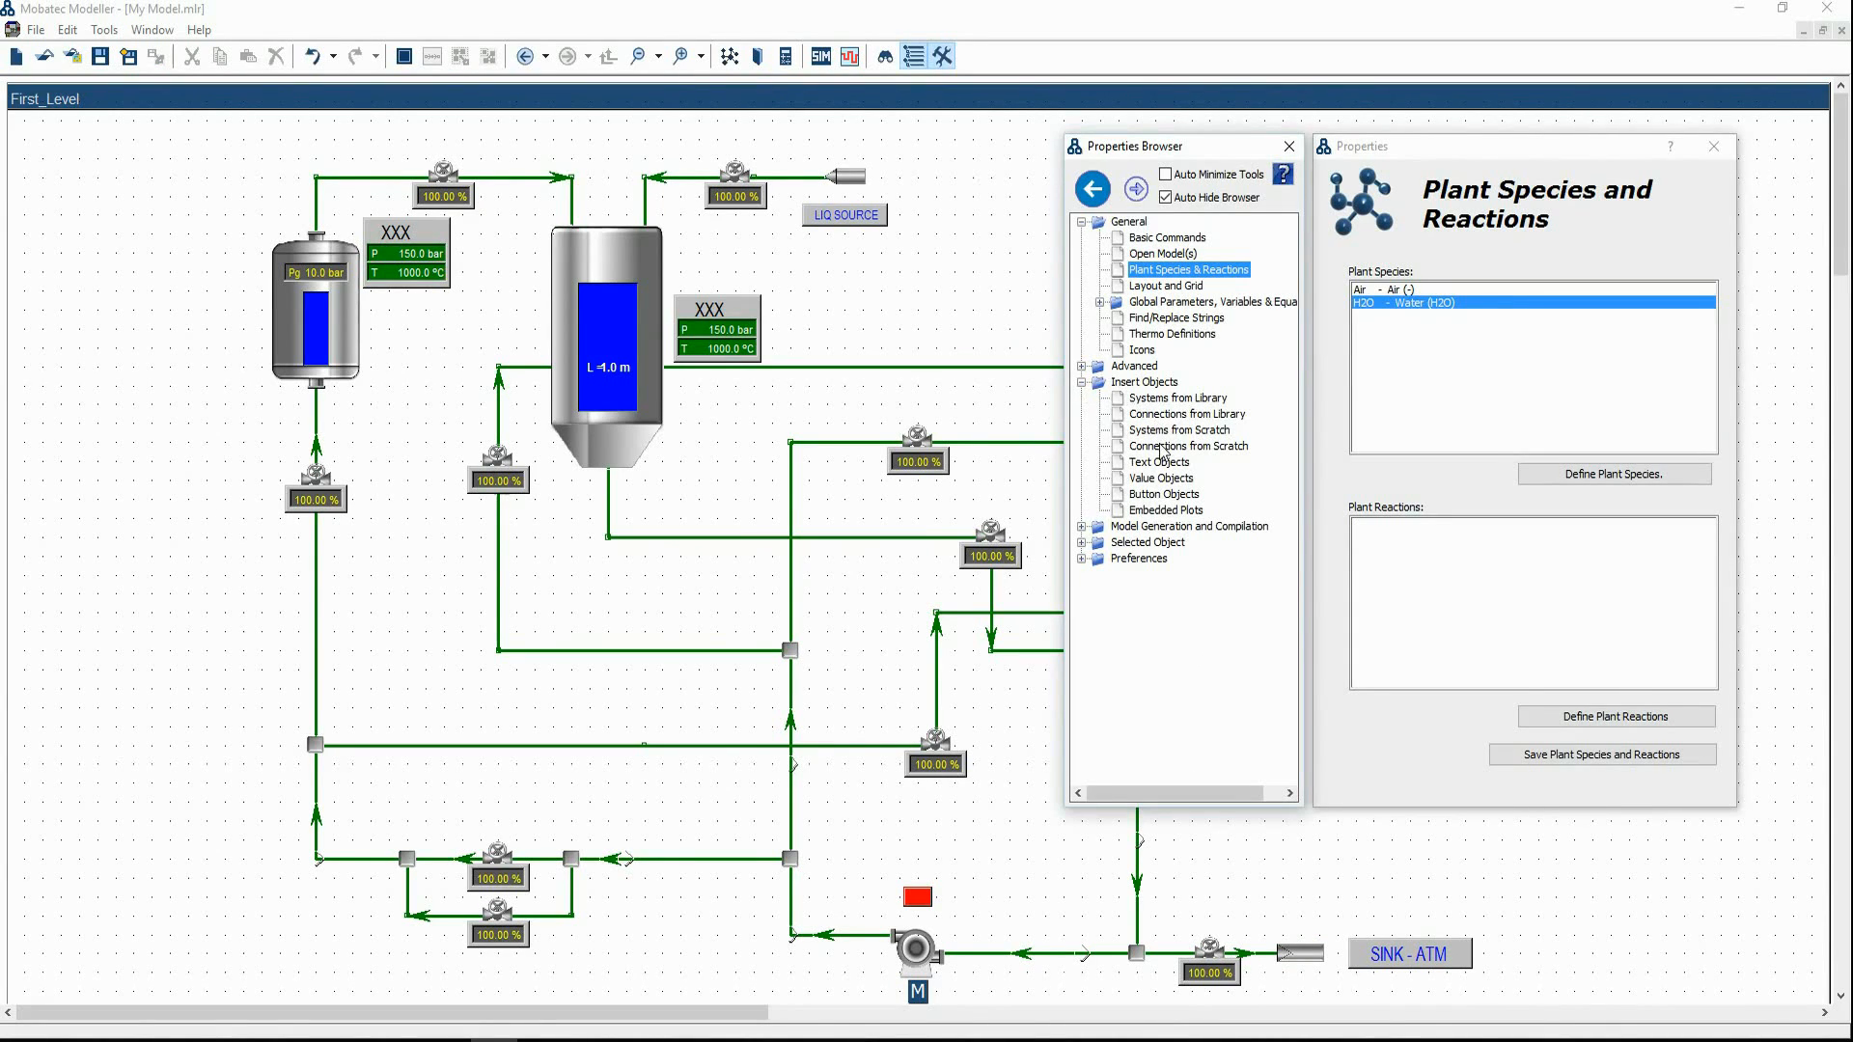
{"action": "left_click", "coordinate": [1157, 480]}
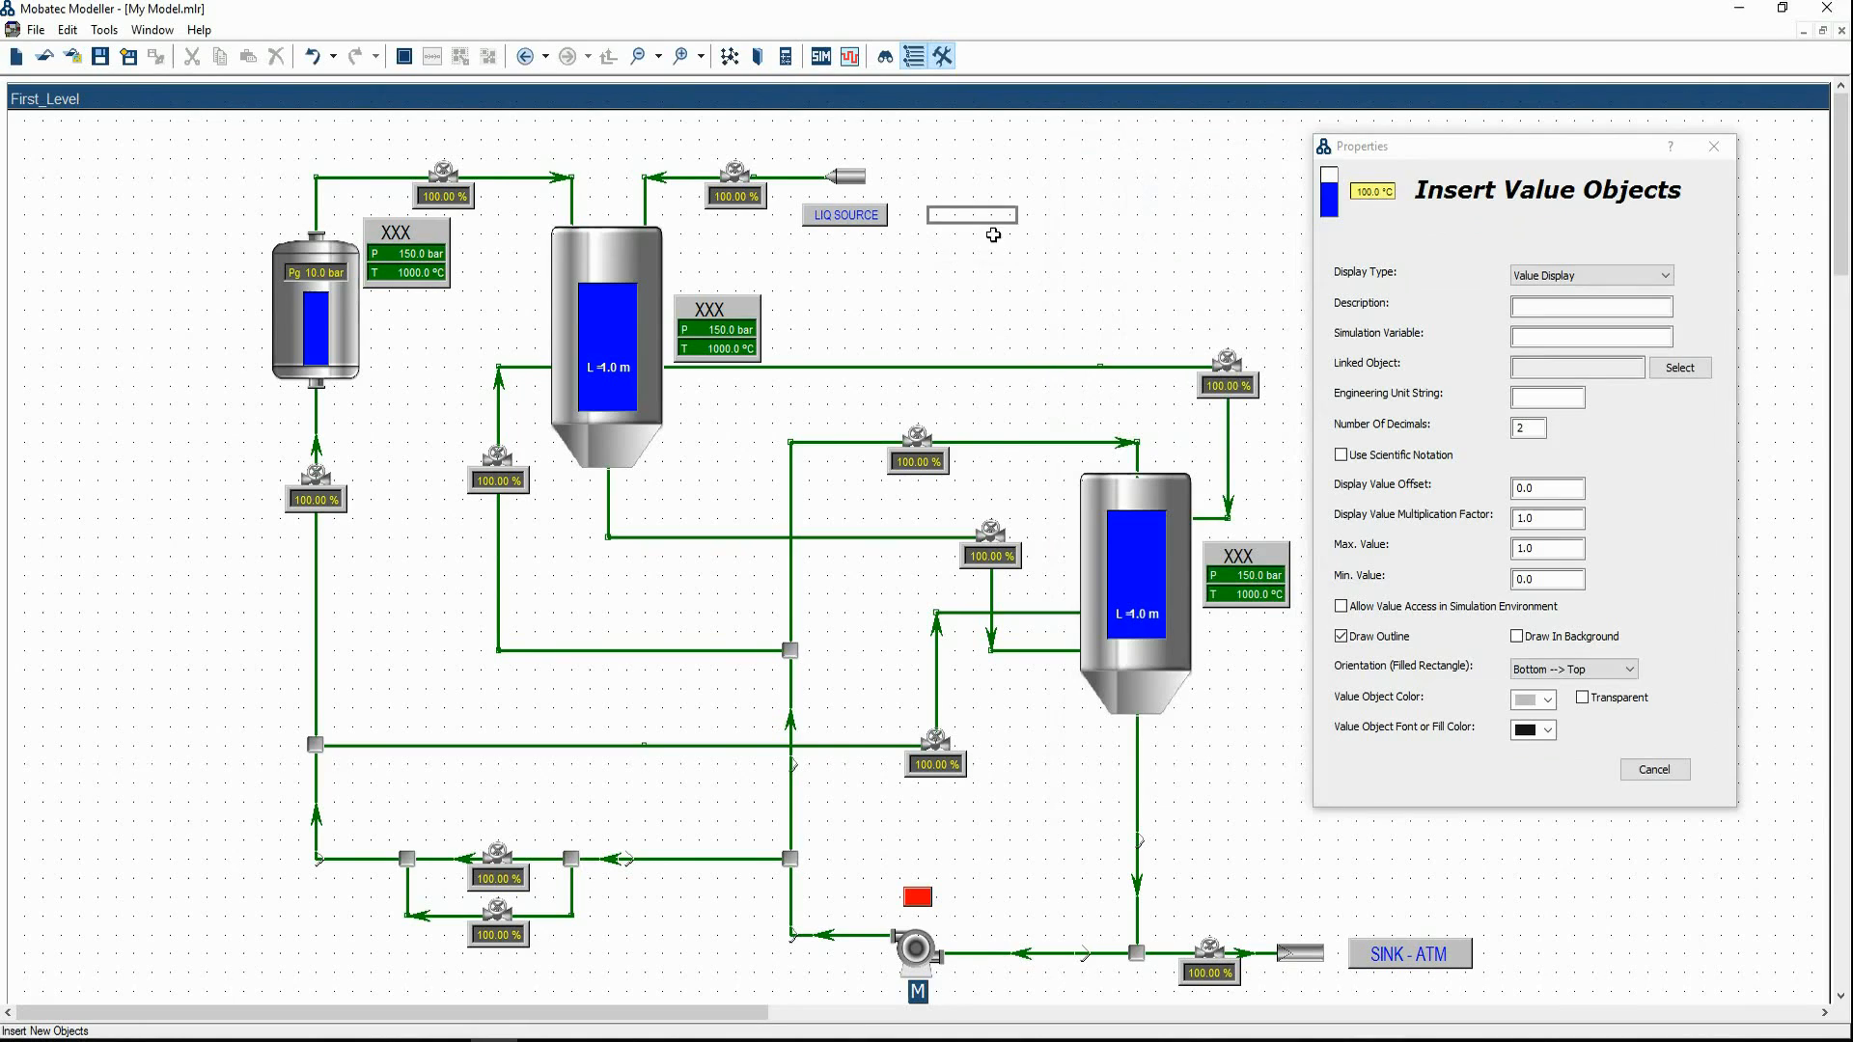
{"action": "left_click", "coordinate": [993, 203]}
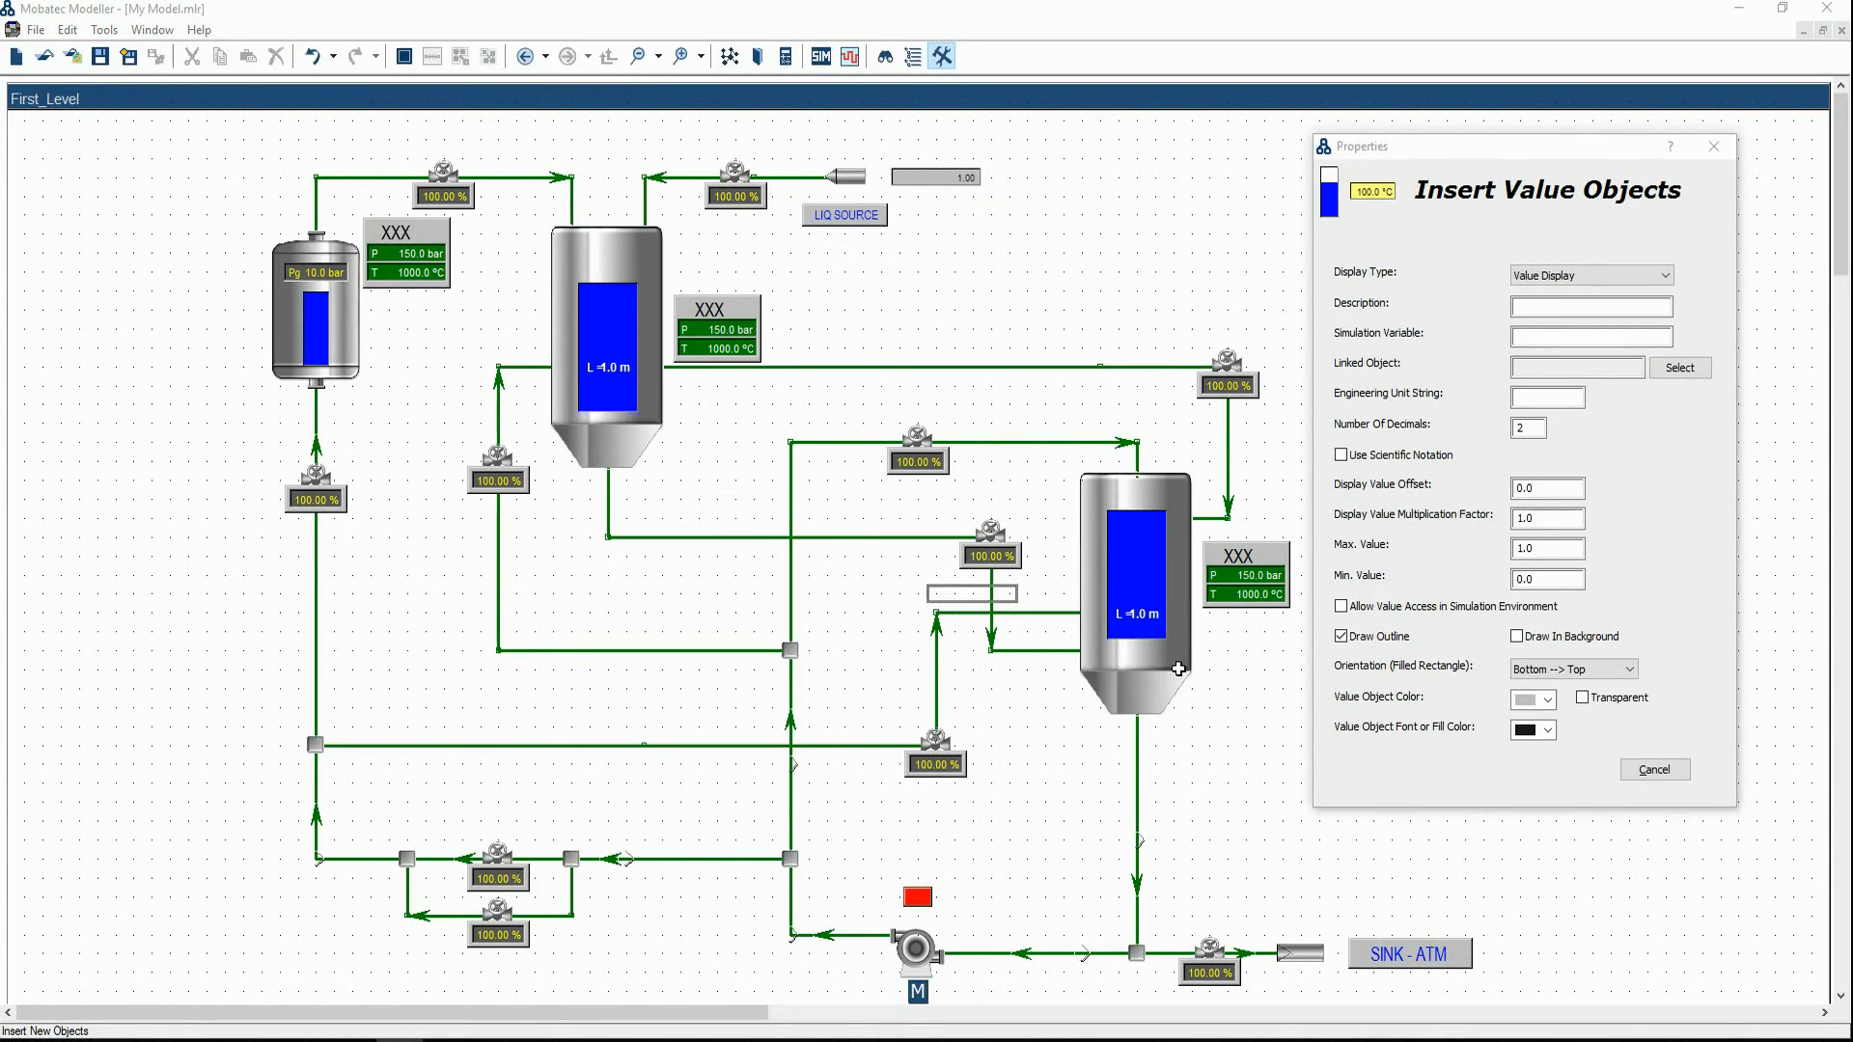
{"action": "left_click", "coordinate": [1648, 772]}
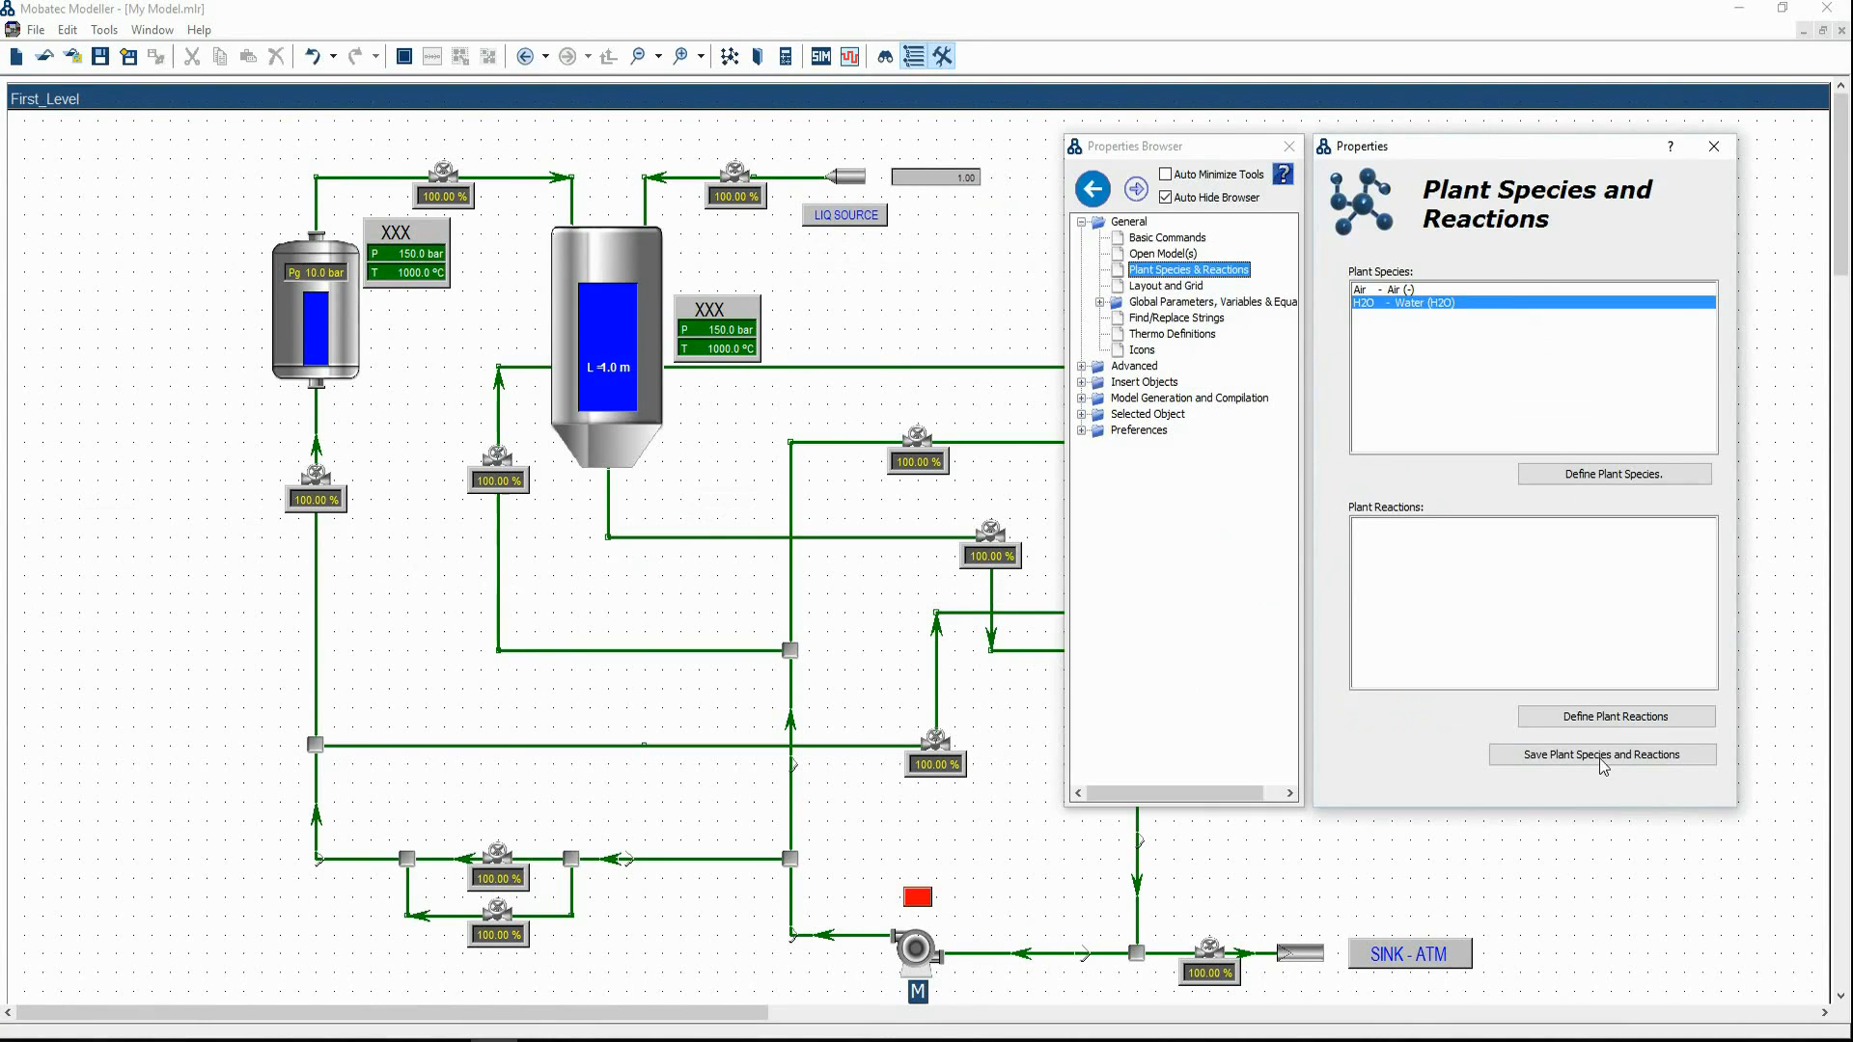
{"action": "left_click", "coordinate": [869, 309]}
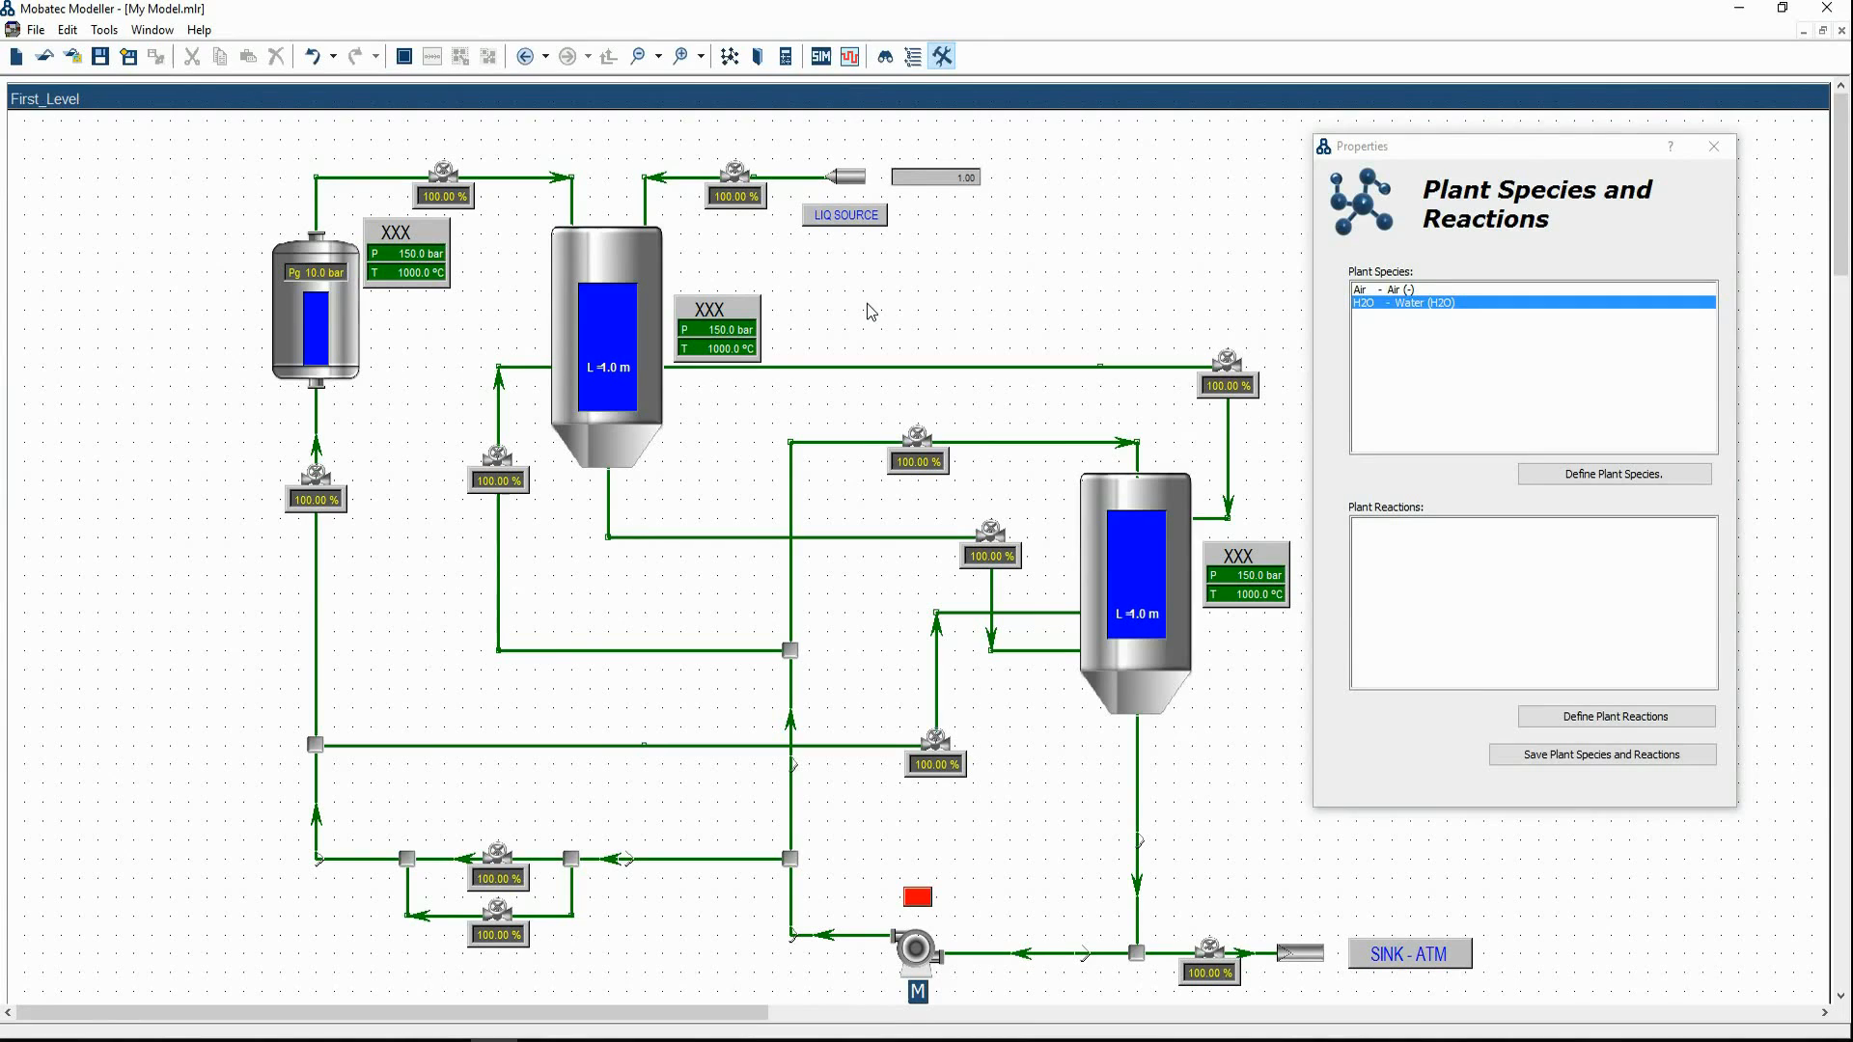
{"action": "left_click", "coordinate": [869, 309]}
{"action": "key", "text": "Escape"}
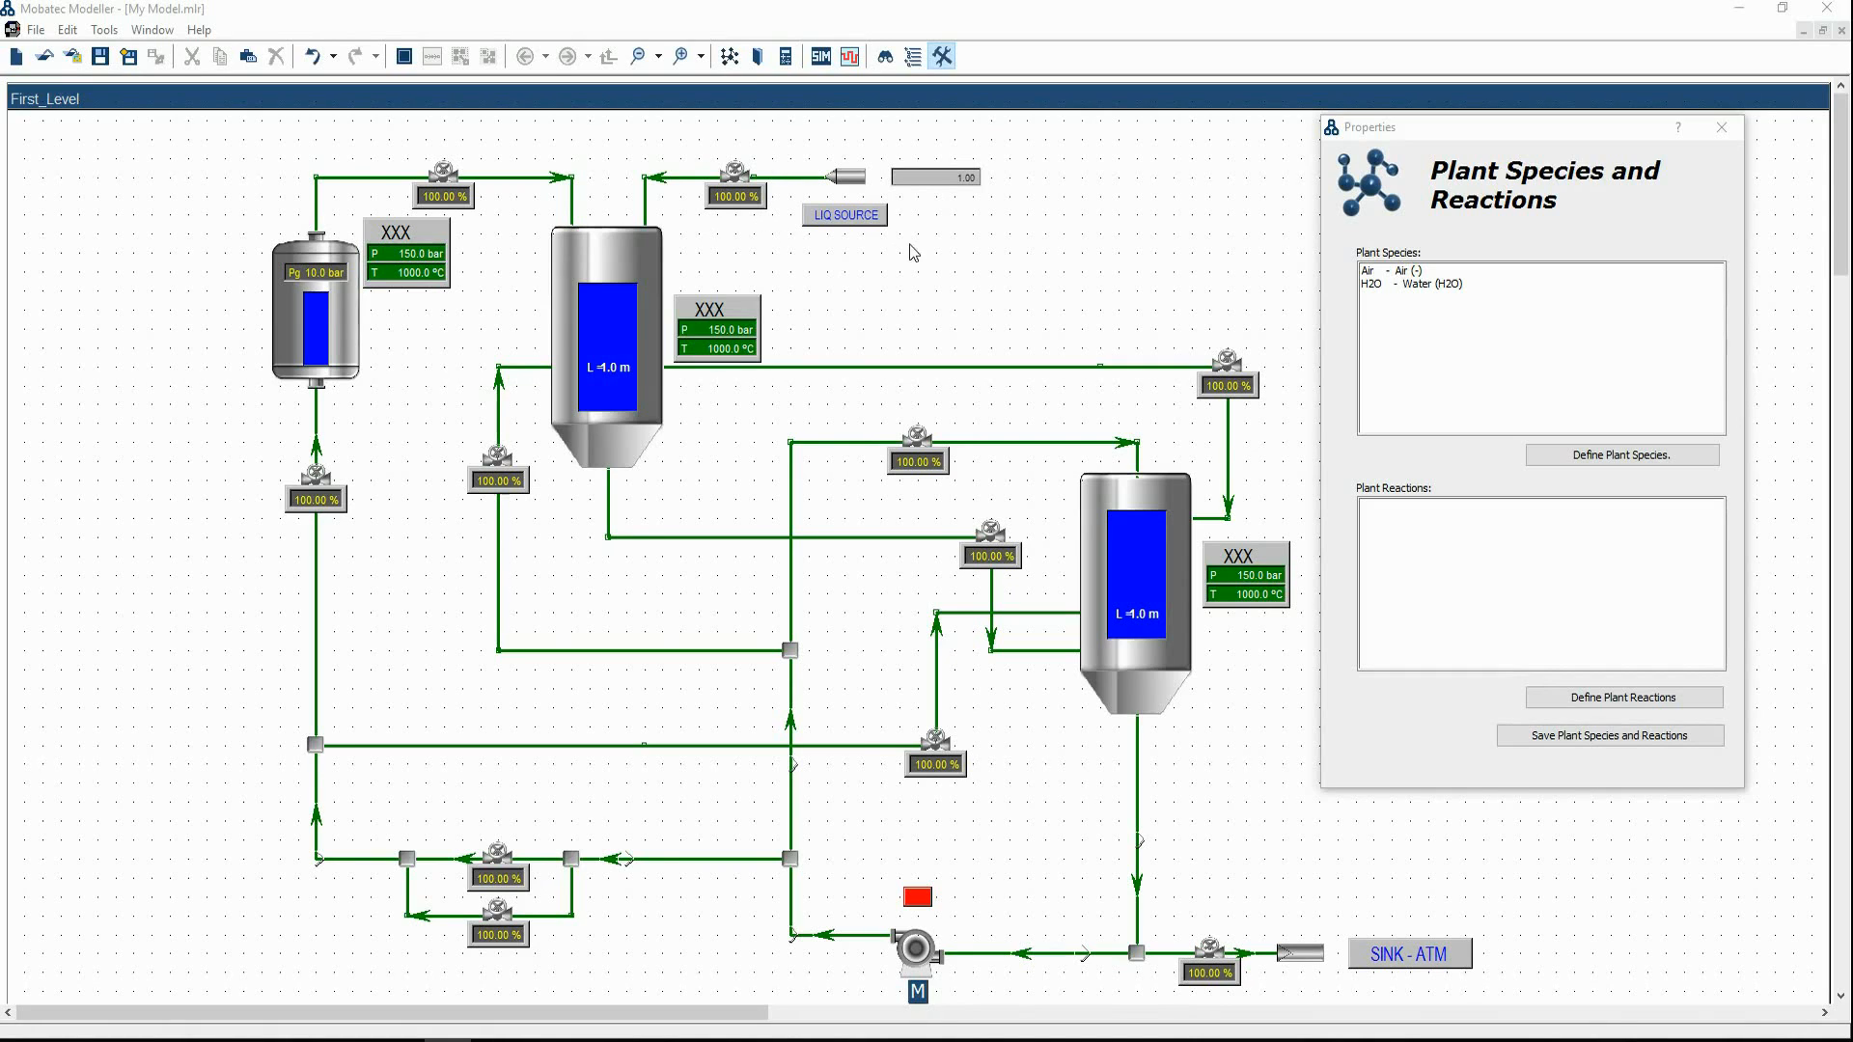
Keep the new value object's display type as Value Display and set its description to "Fm ="
{"action": "left_click", "coordinate": [960, 179]}
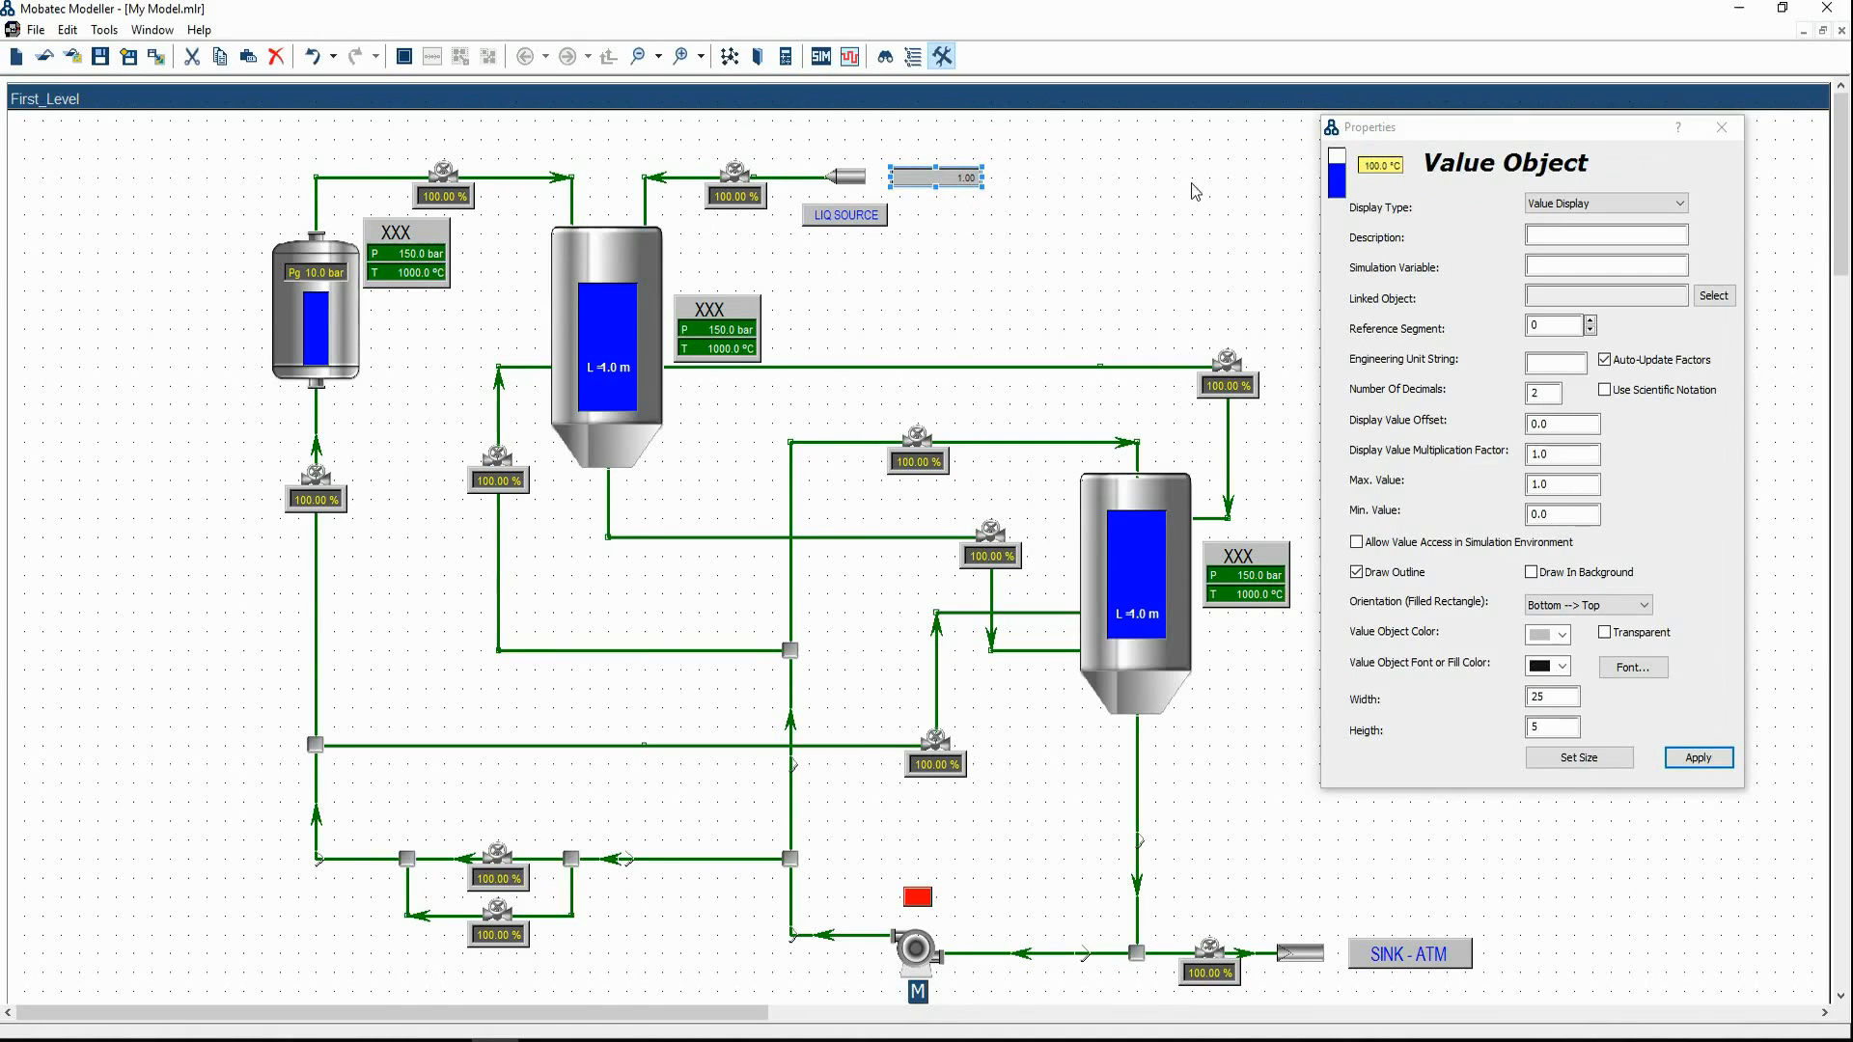
{"action": "mouse_move", "coordinate": [1376, 147]}
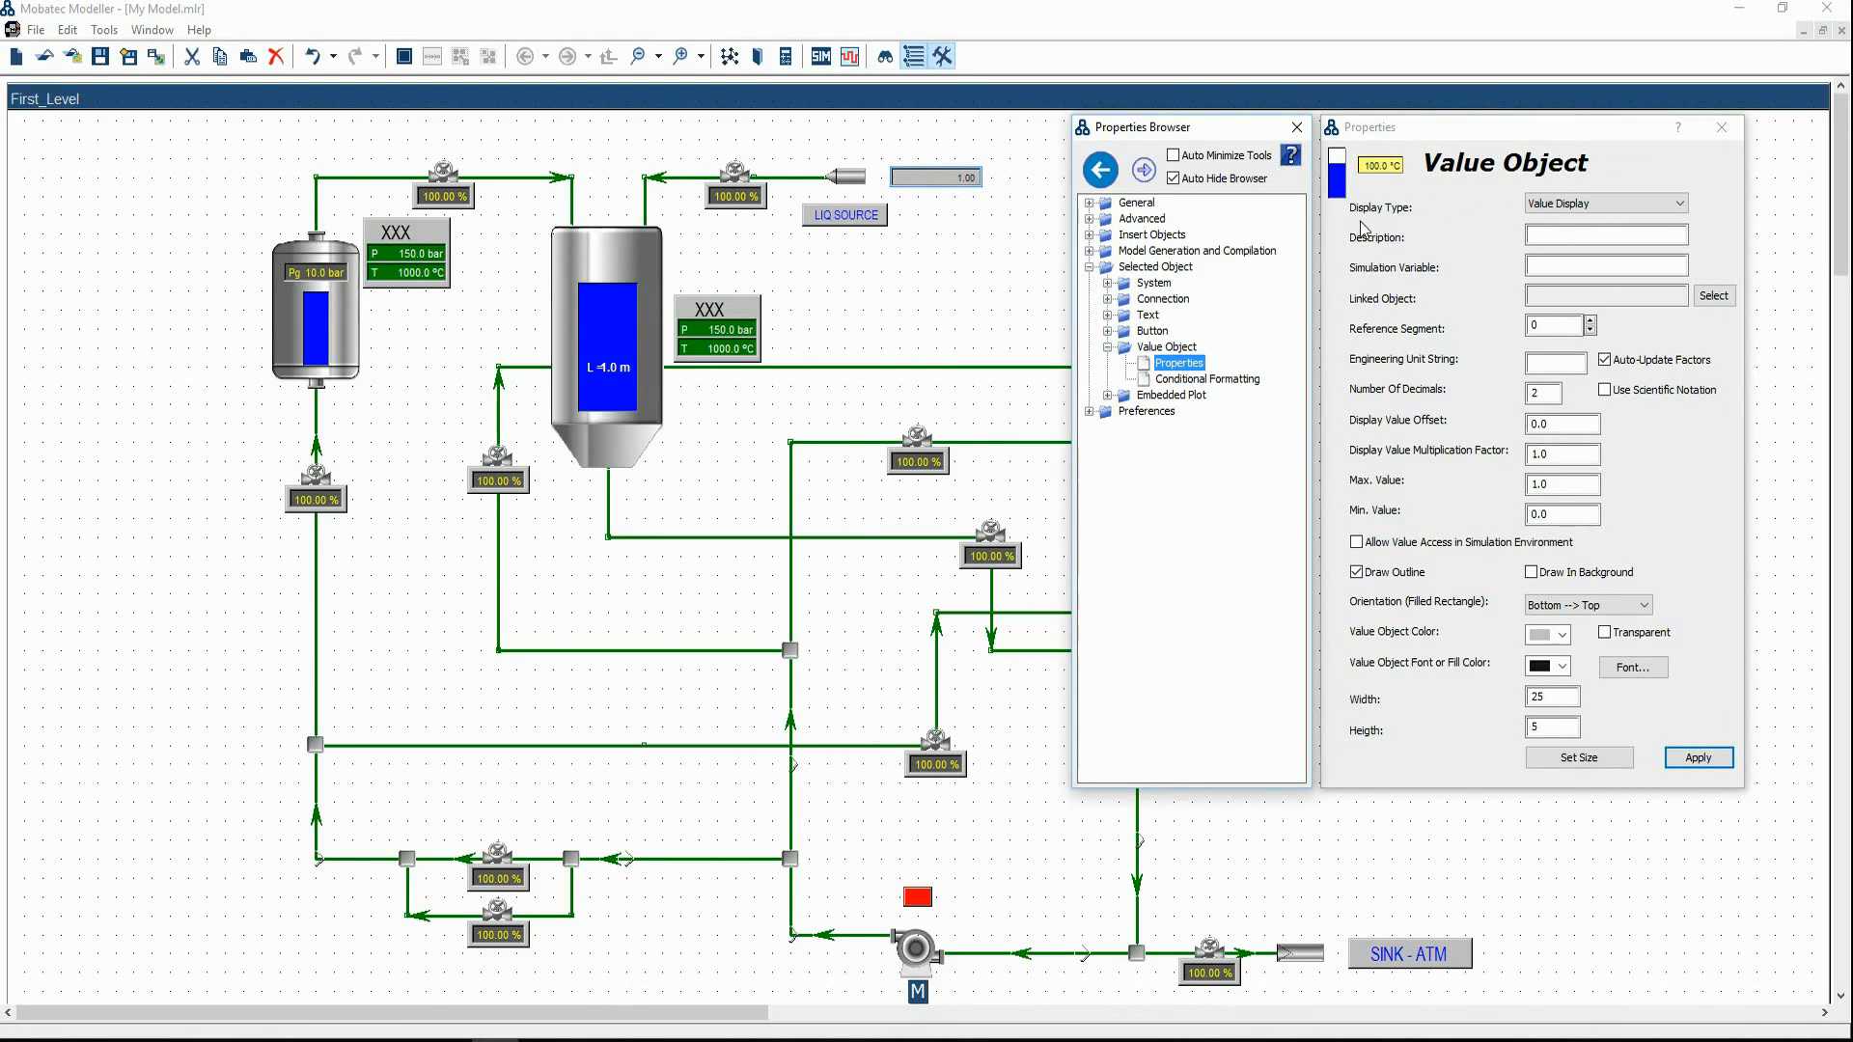
{"action": "left_click", "coordinate": [1611, 202]}
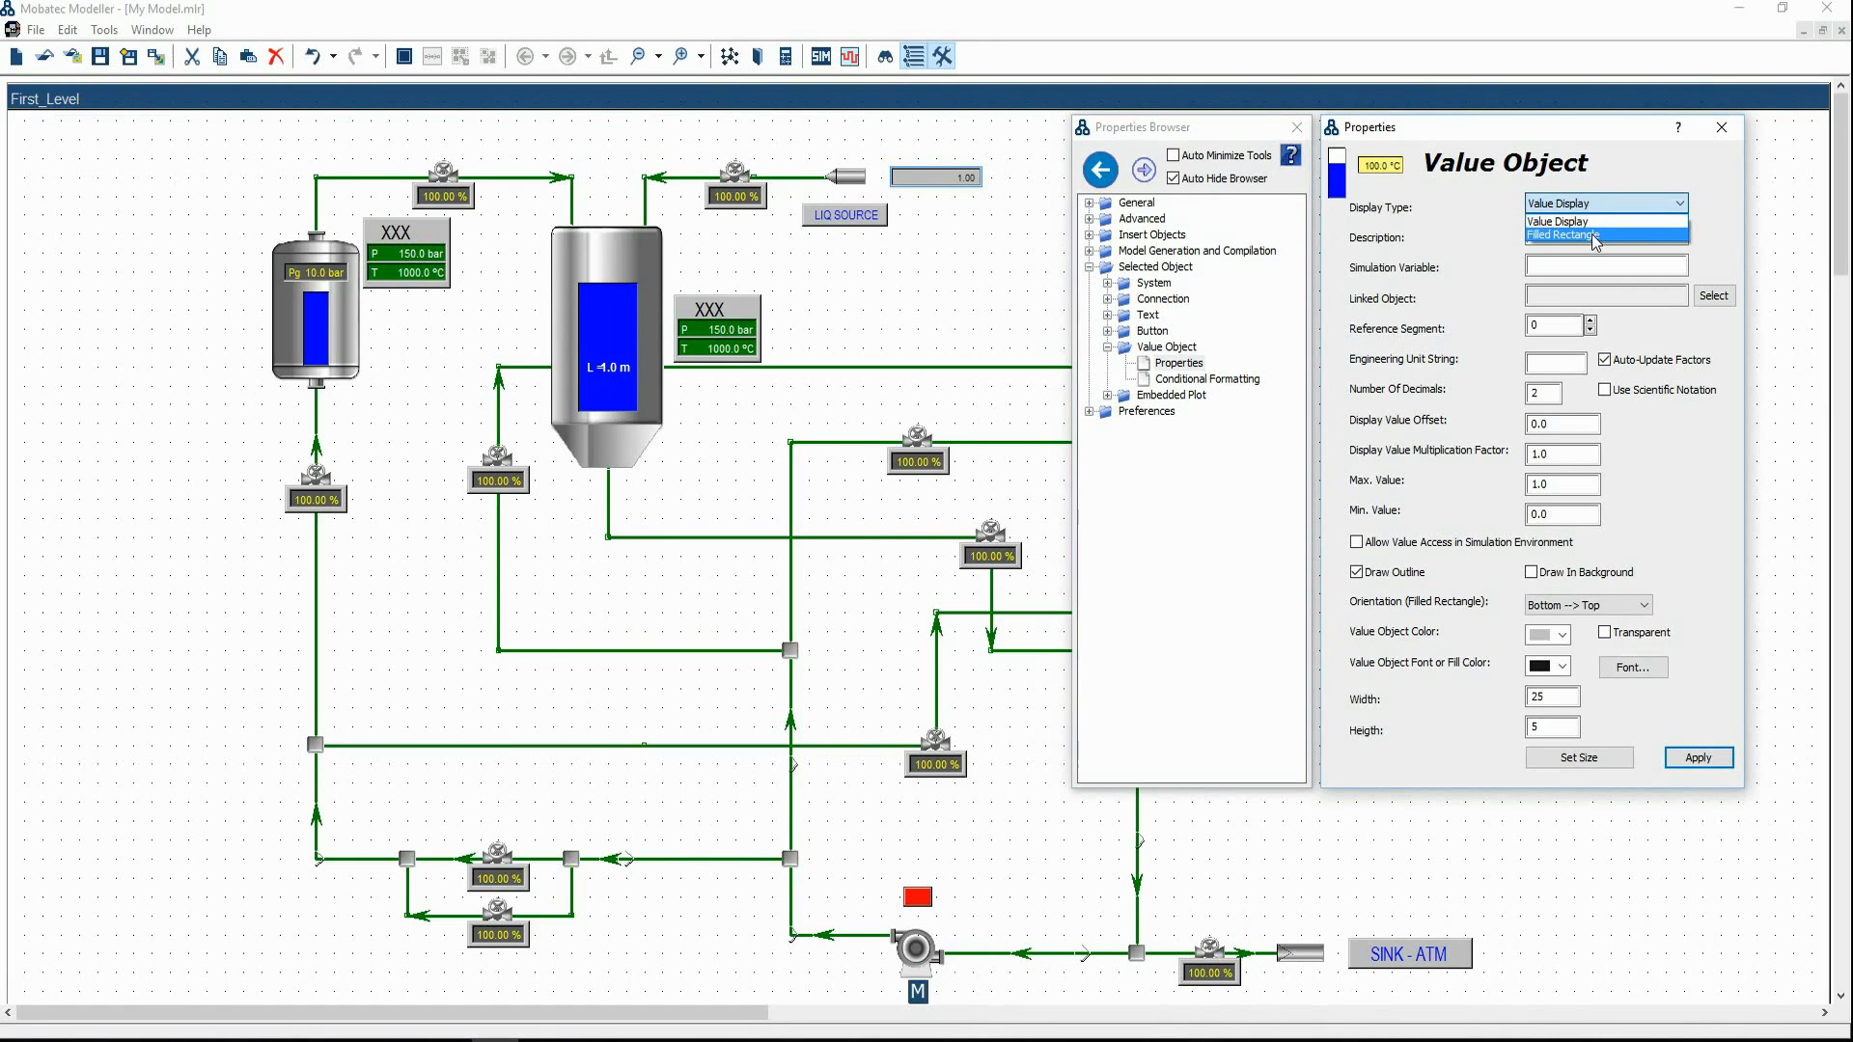
{"action": "left_click", "coordinate": [1594, 222]}
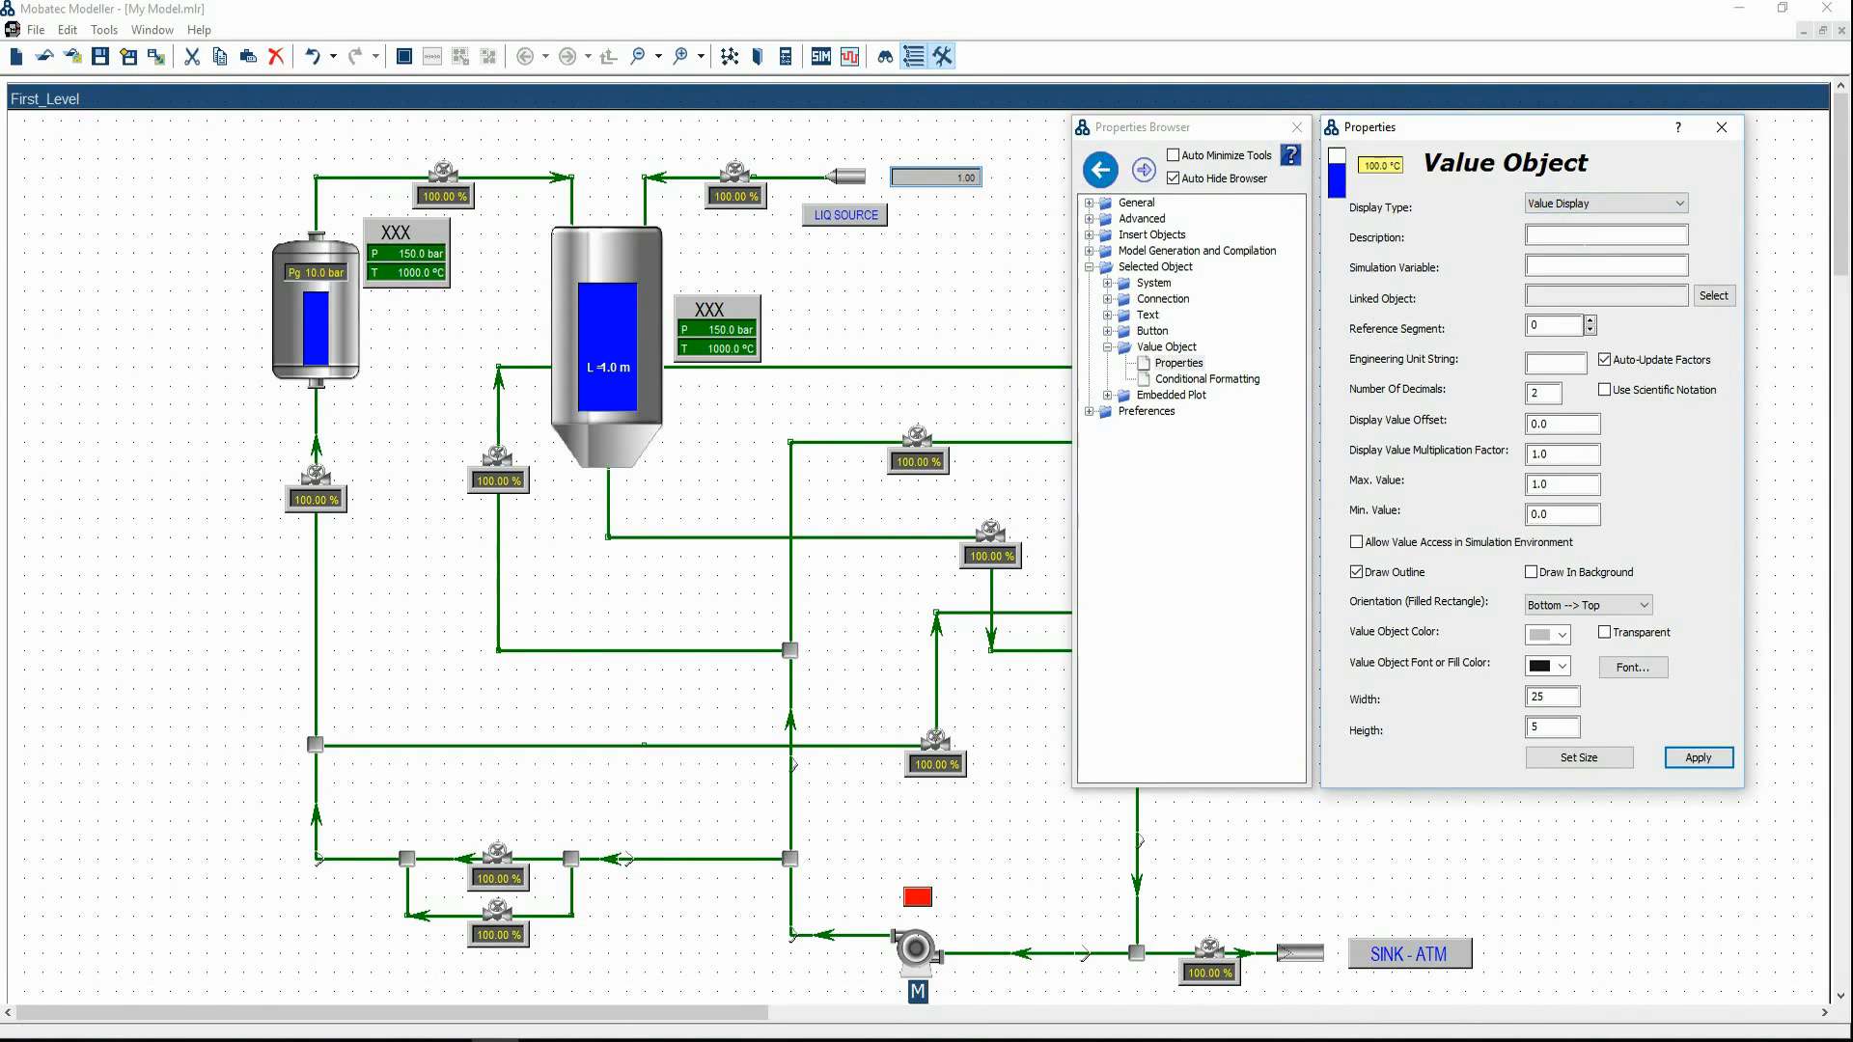
{"action": "left_click", "coordinate": [1564, 235]}
{"action": "type", "text": "Fm ="}
Set the value display's simulation variable to "Fm" and link it to the liquid source's feed valve, m0064
{"action": "left_click", "coordinate": [1557, 273]}
{"action": "left_click", "coordinate": [1714, 301]}
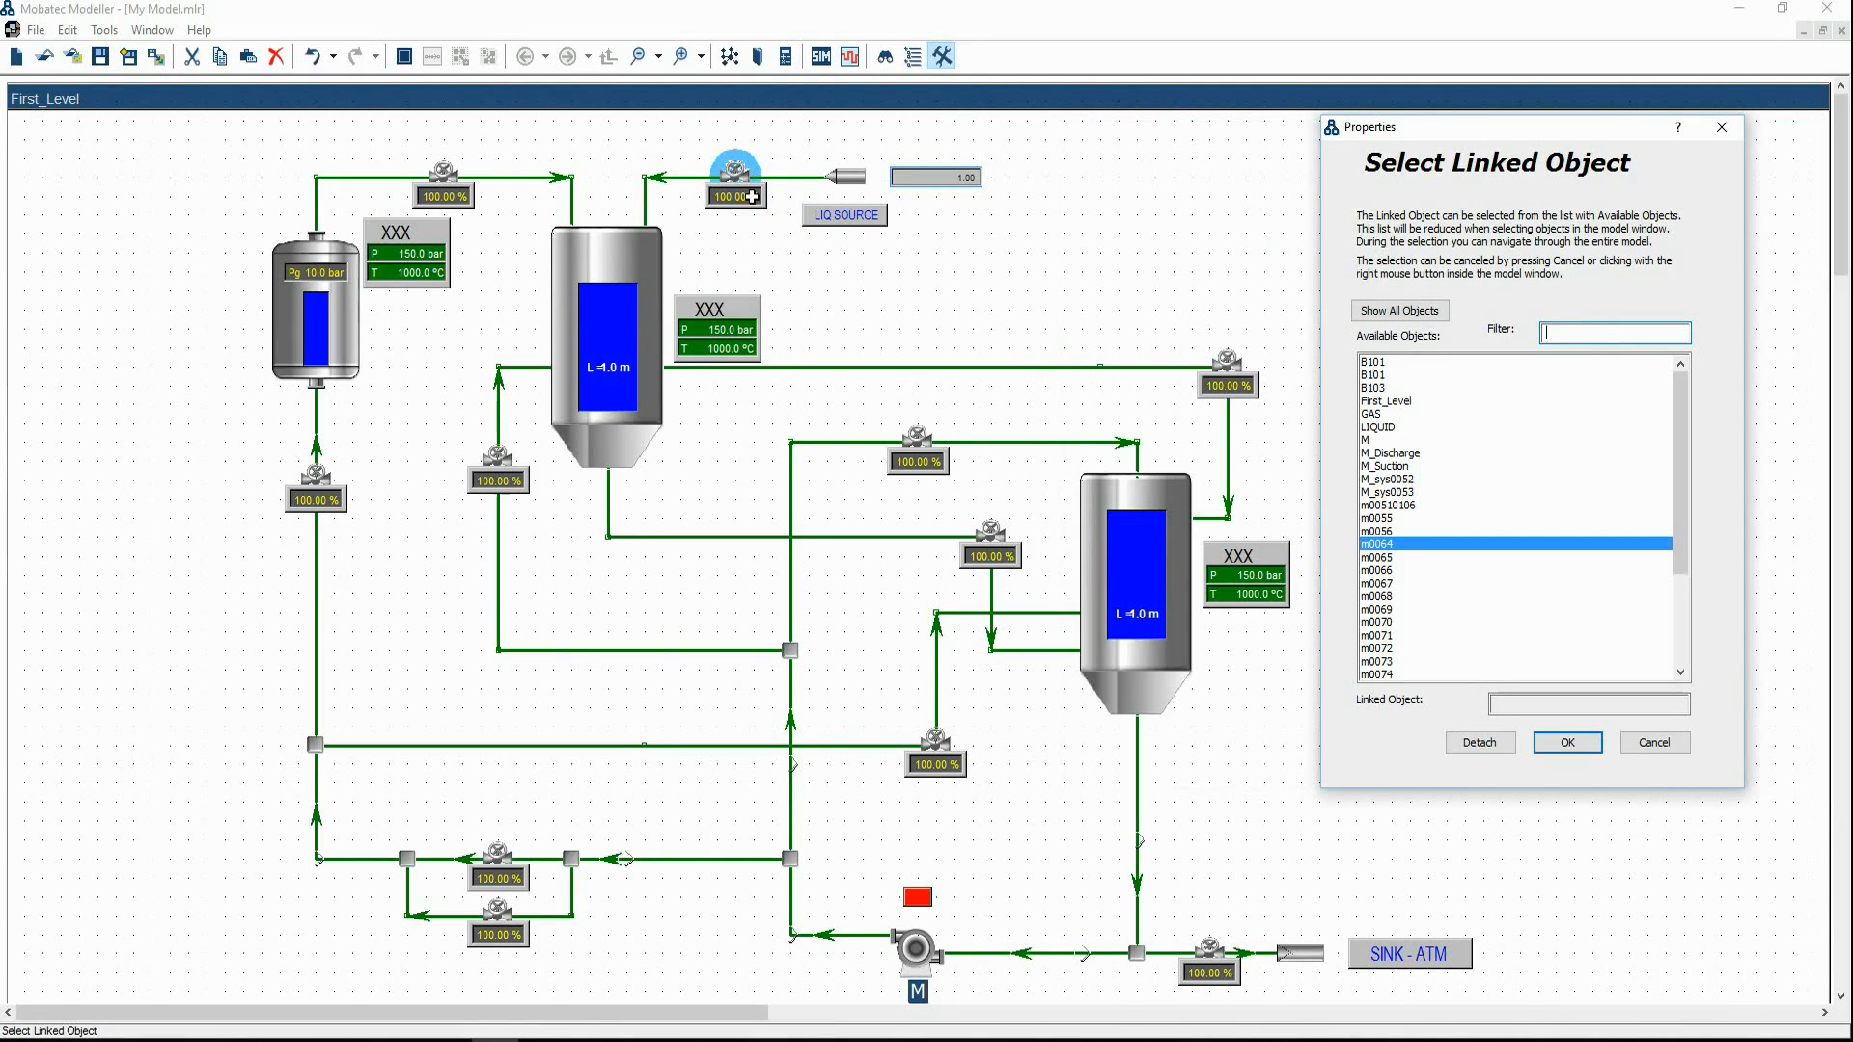
{"action": "left_click", "coordinate": [752, 196]}
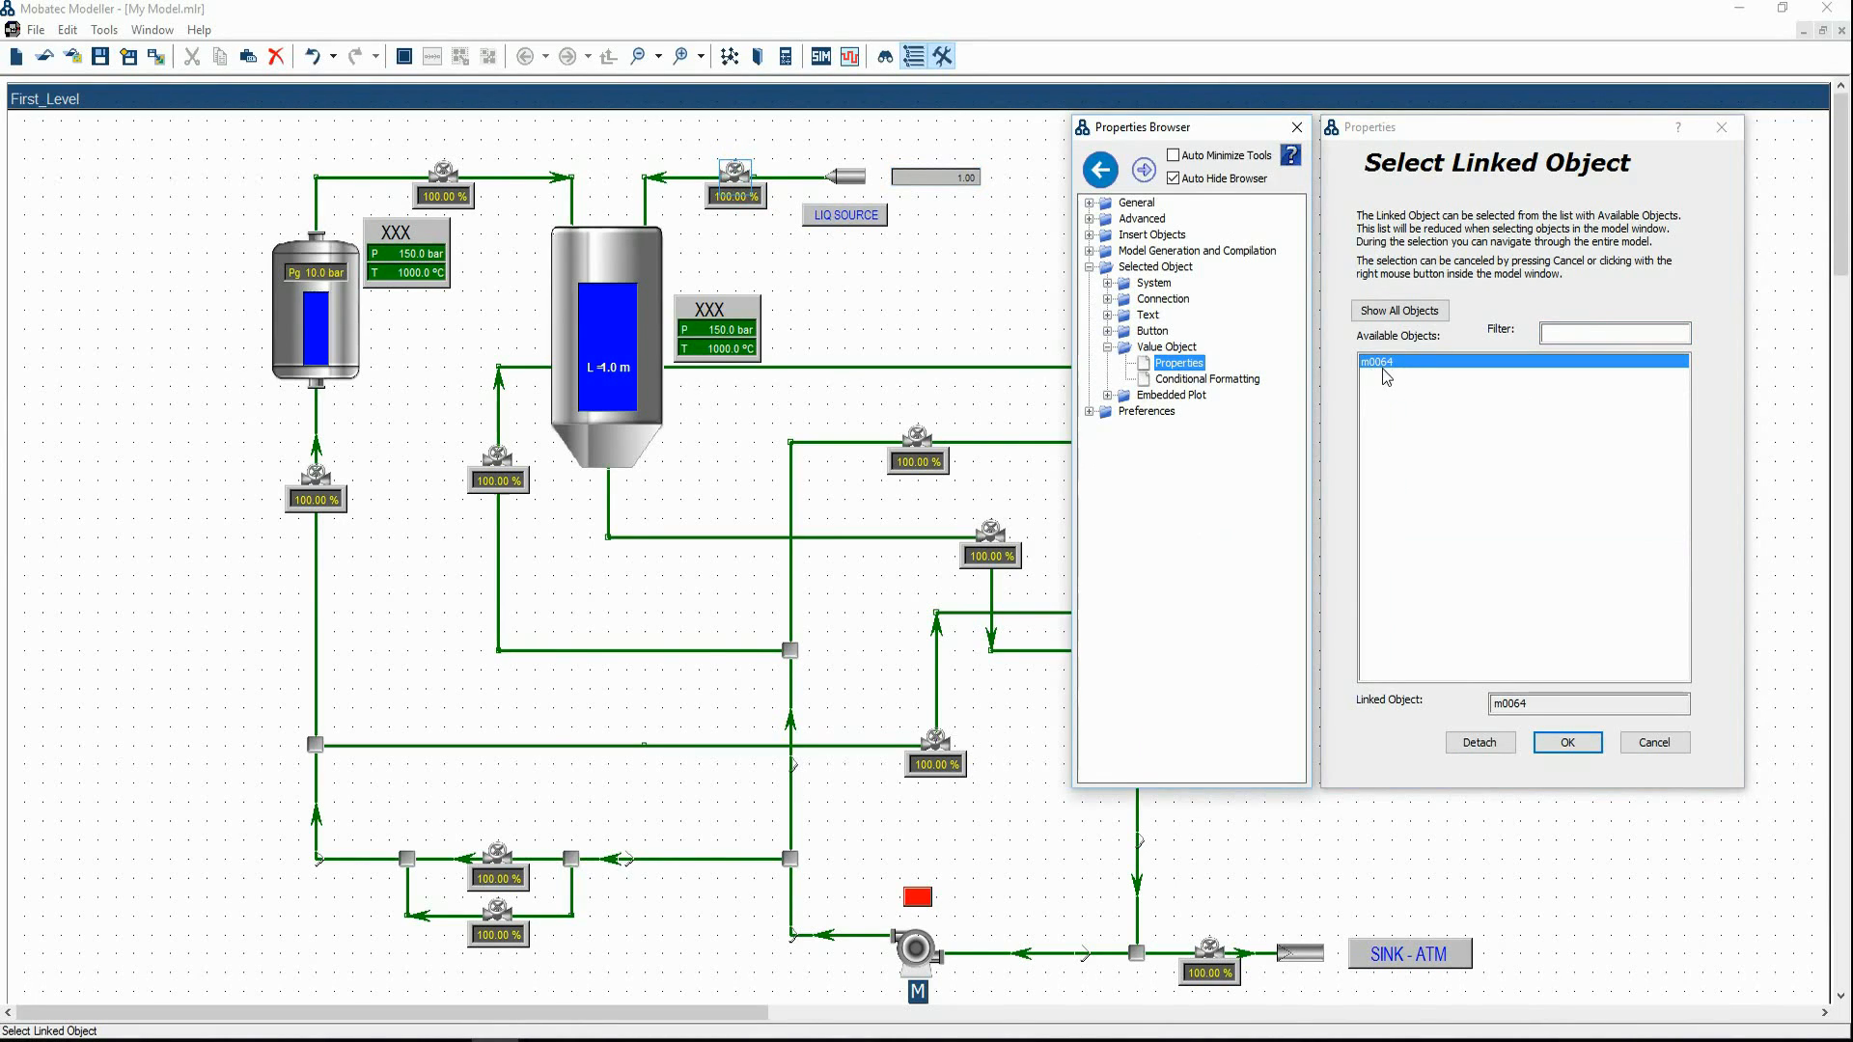
{"action": "left_click", "coordinate": [1568, 742]}
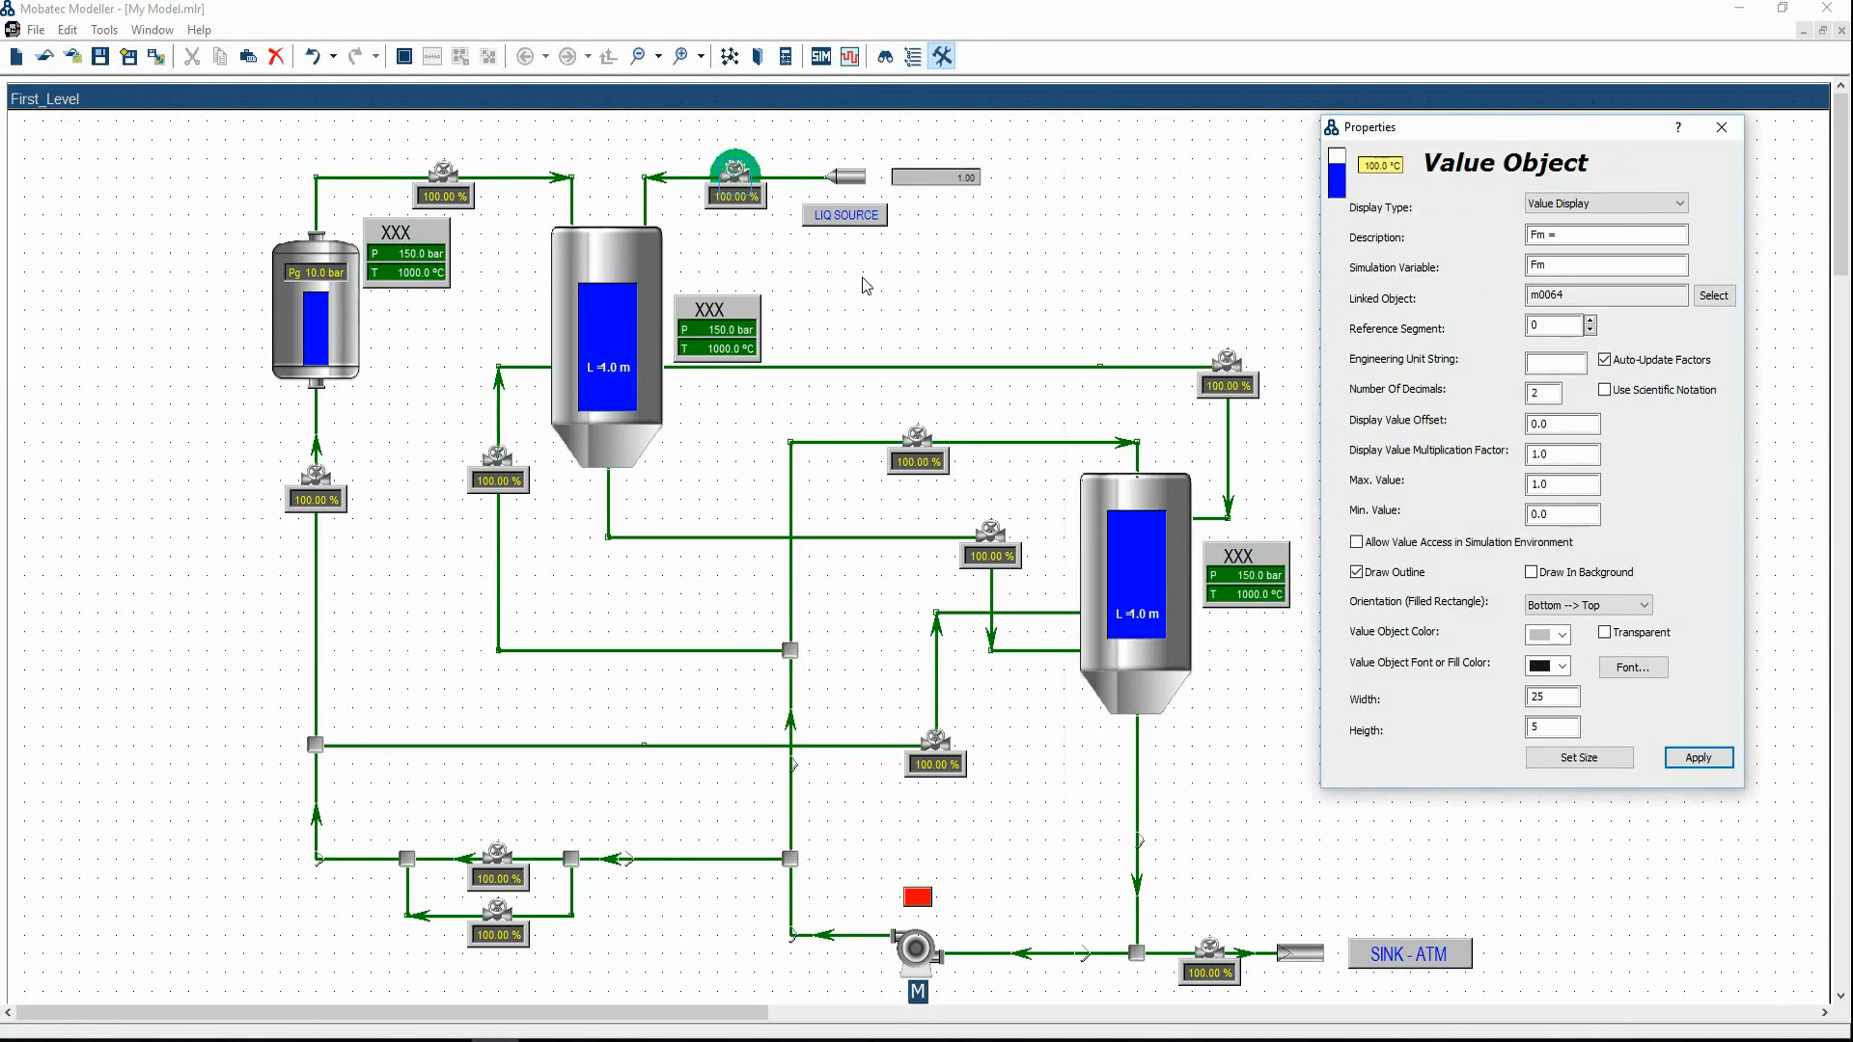
Set the value display's engineering unit to kg/min and its maximum value to 10
{"action": "left_click", "coordinate": [934, 176]}
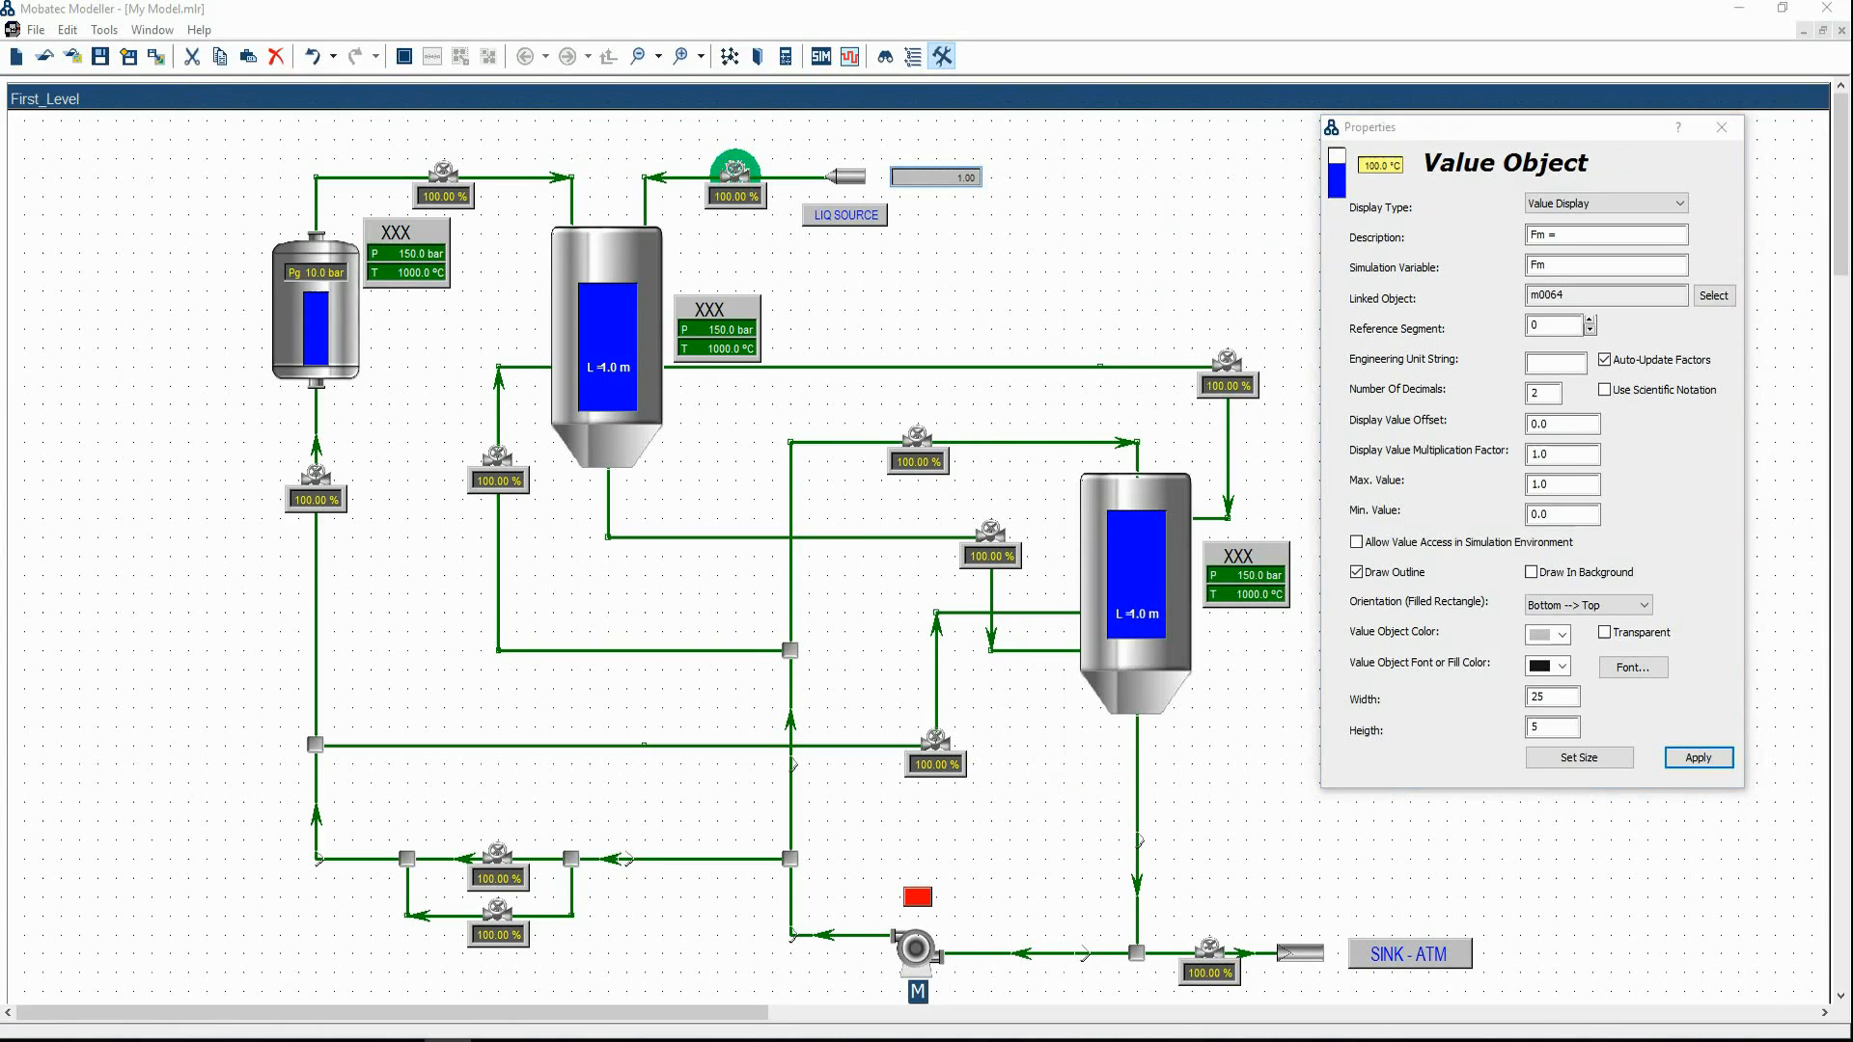
{"action": "mouse_move", "coordinate": [1433, 372]}
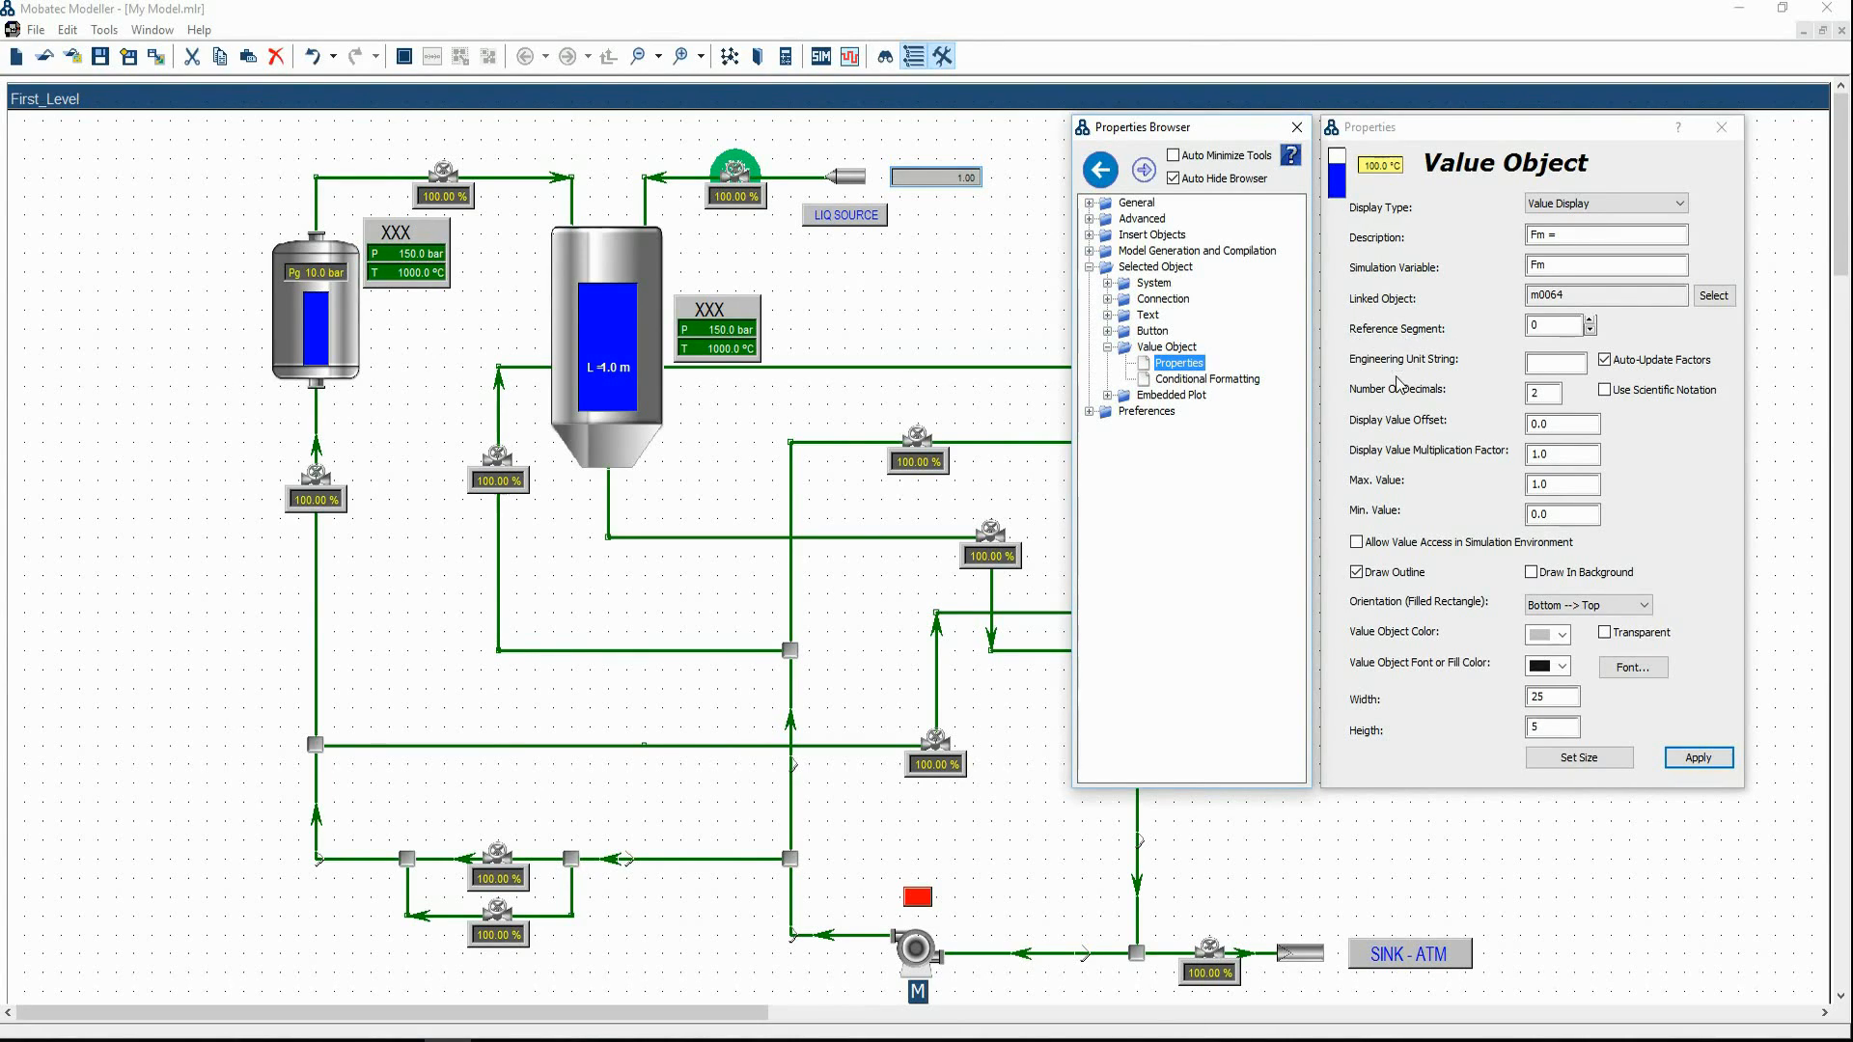
{"action": "left_click", "coordinate": [1527, 369]}
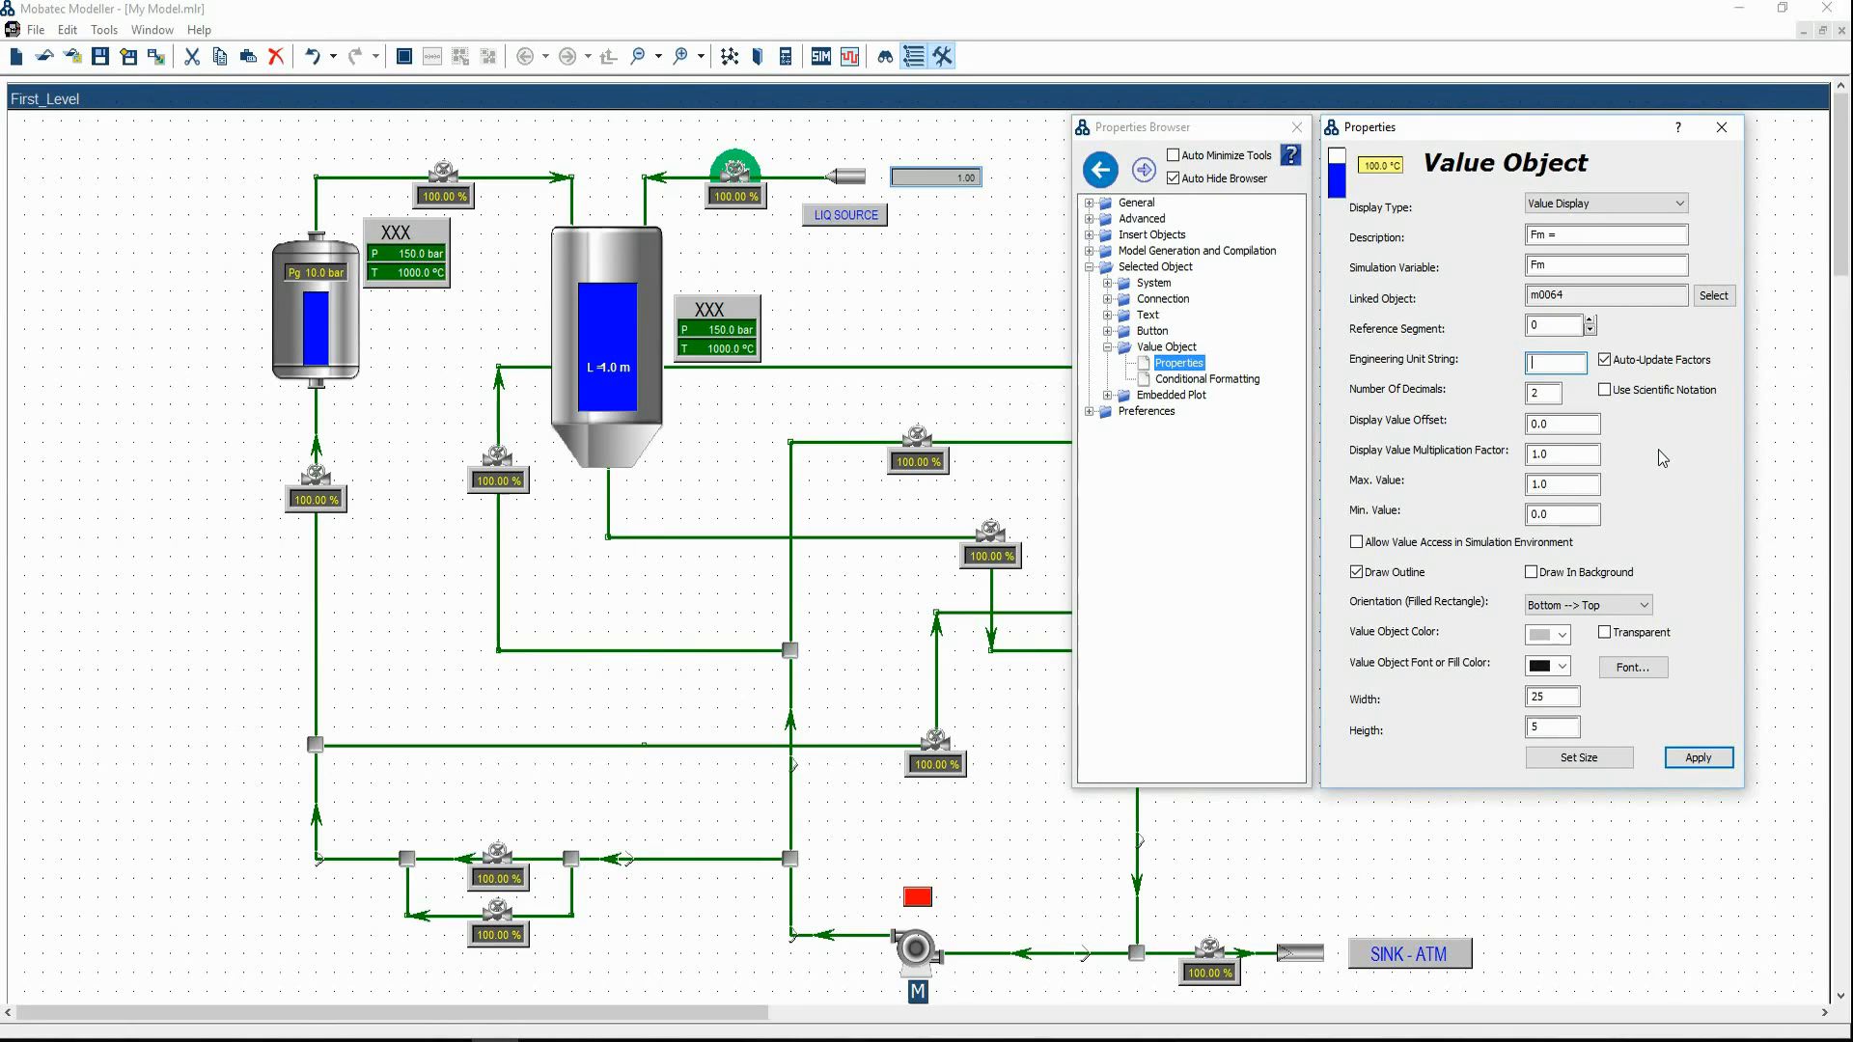
{"action": "type", "text": "kg/min"}
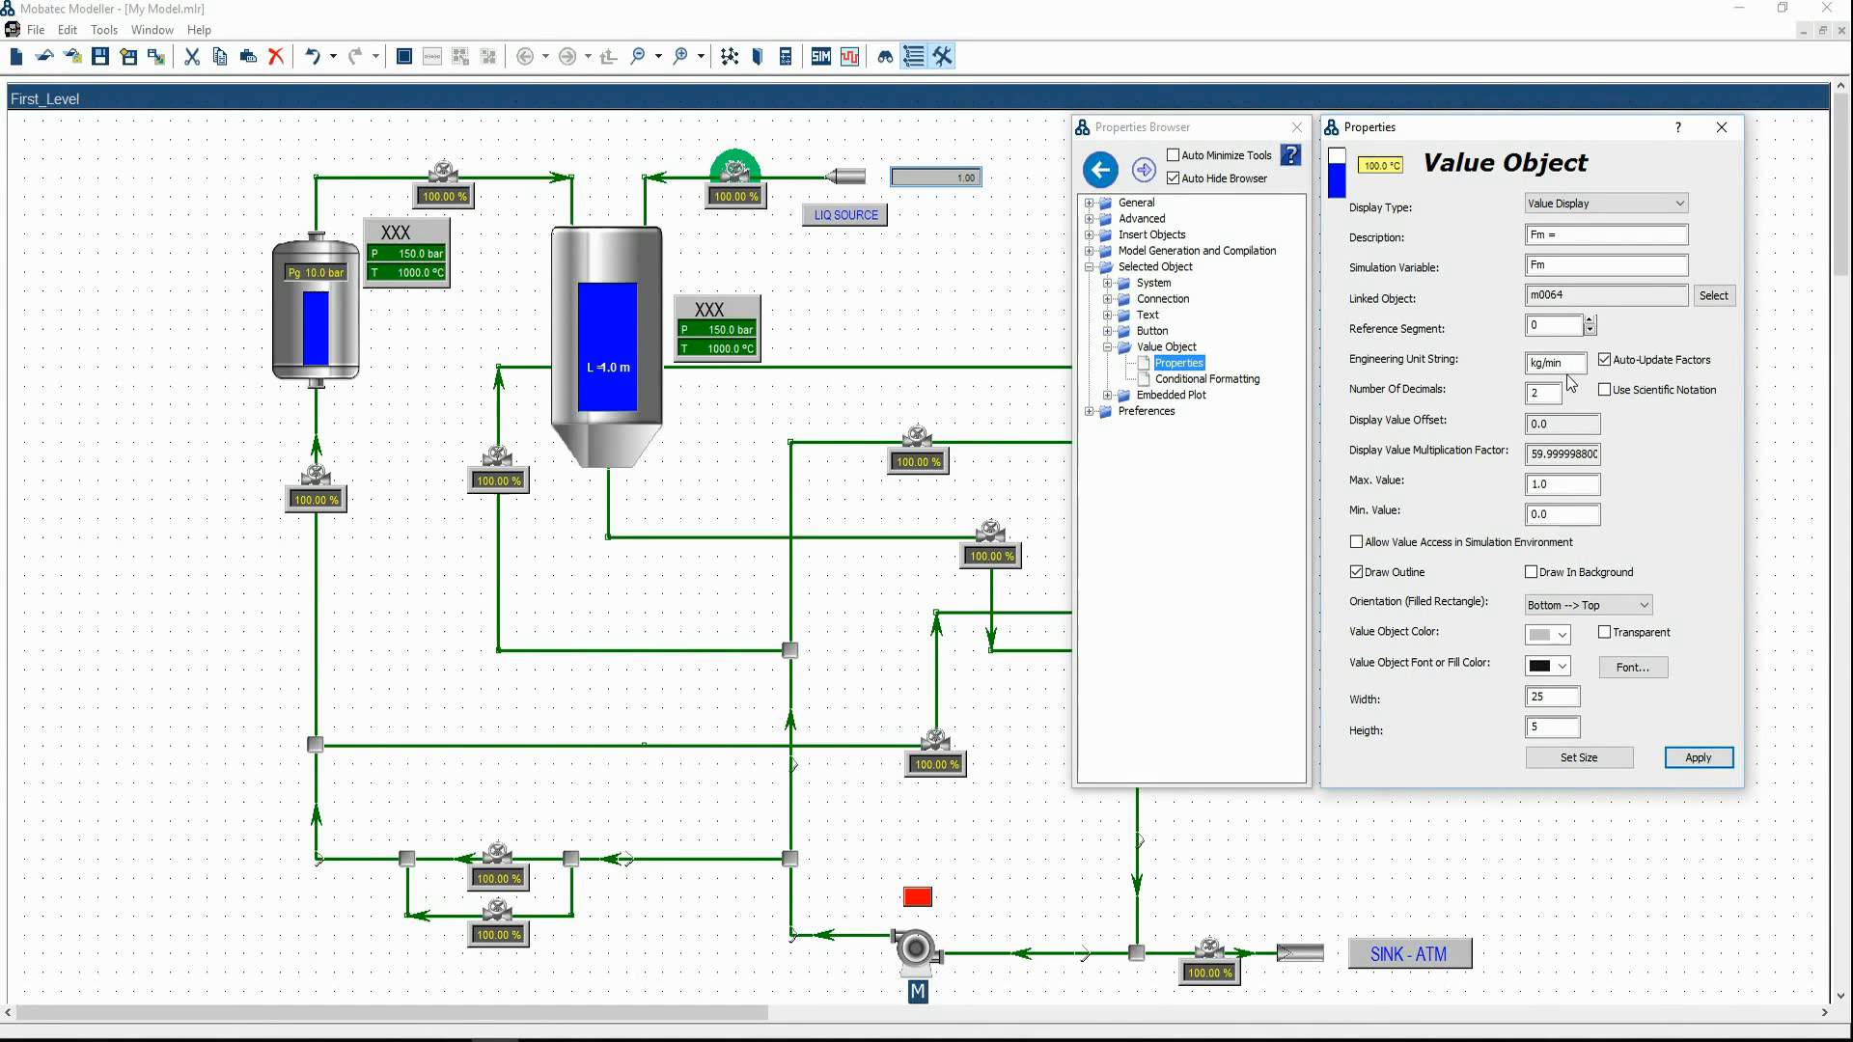
{"action": "left_click", "coordinate": [1536, 383]}
{"action": "double_click", "coordinate": [1540, 483]}
{"action": "type", "text": "10"}
Set the value object colour to yellow and apply the display's properties
{"action": "left_click", "coordinate": [1563, 637]}
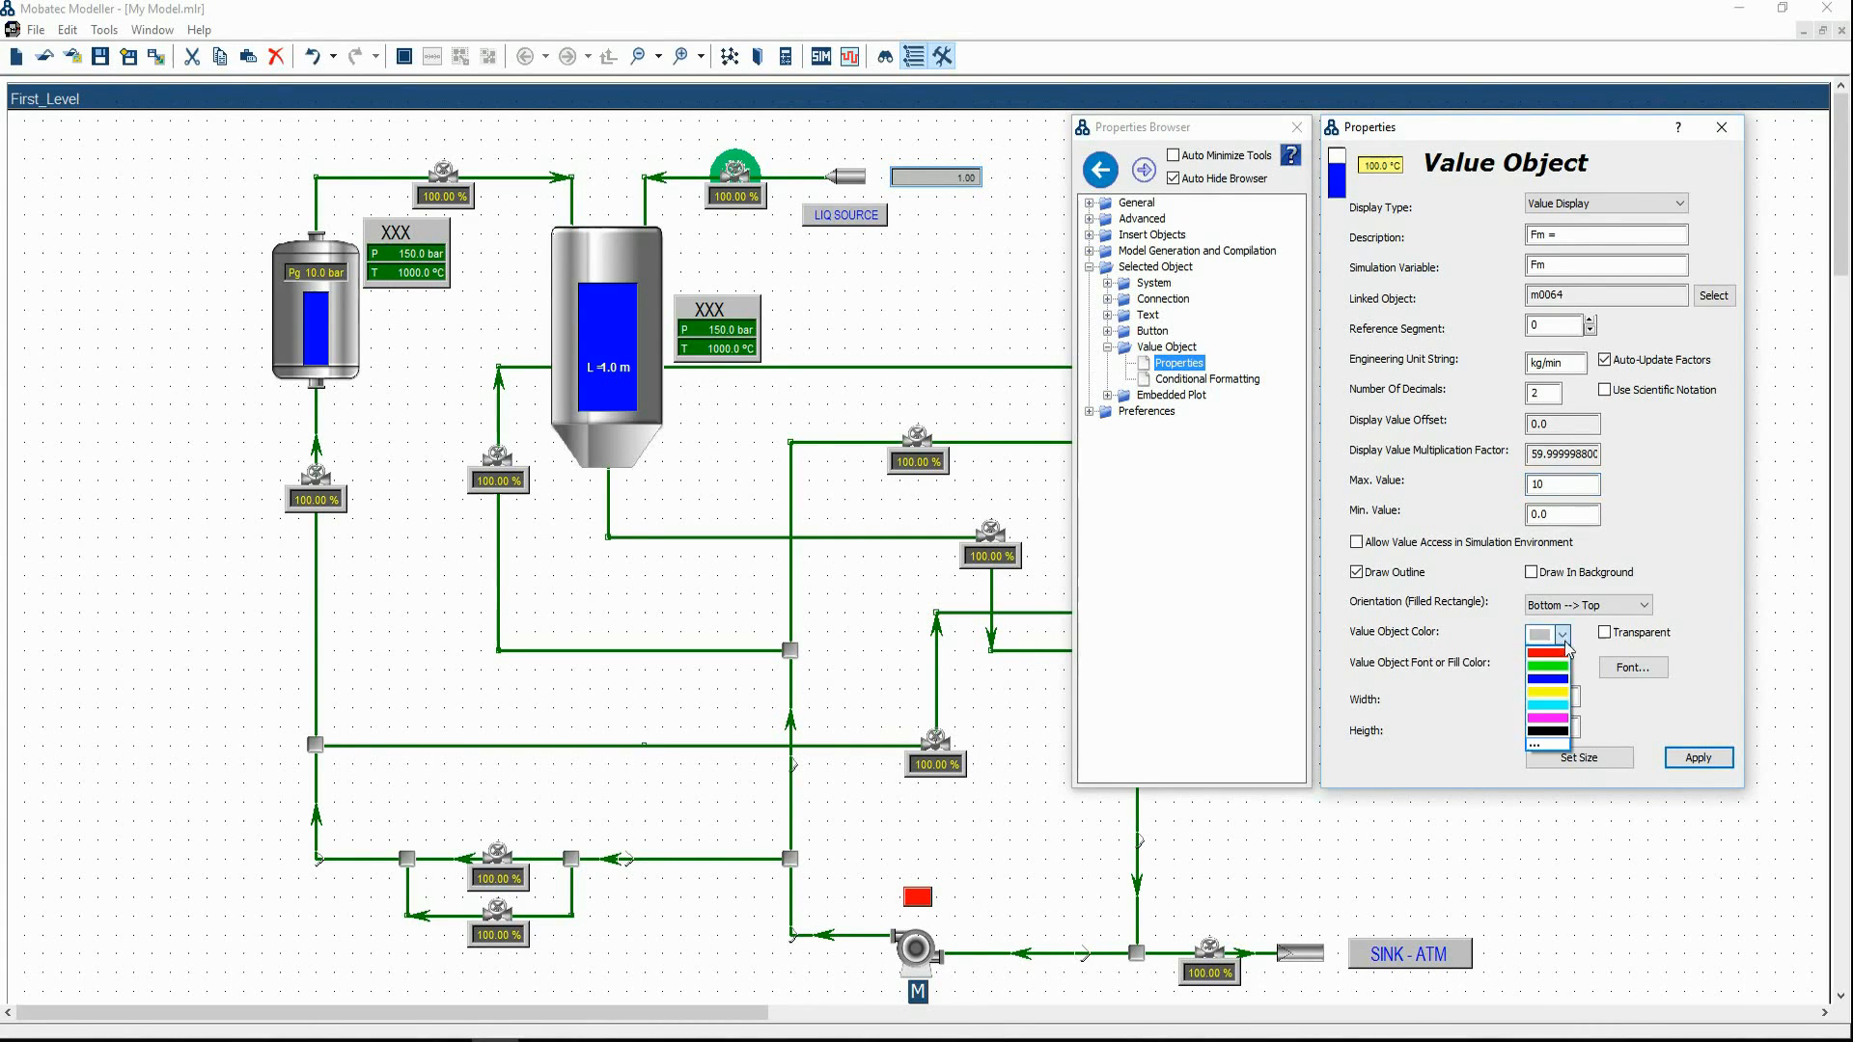
{"action": "left_click", "coordinate": [1551, 694]}
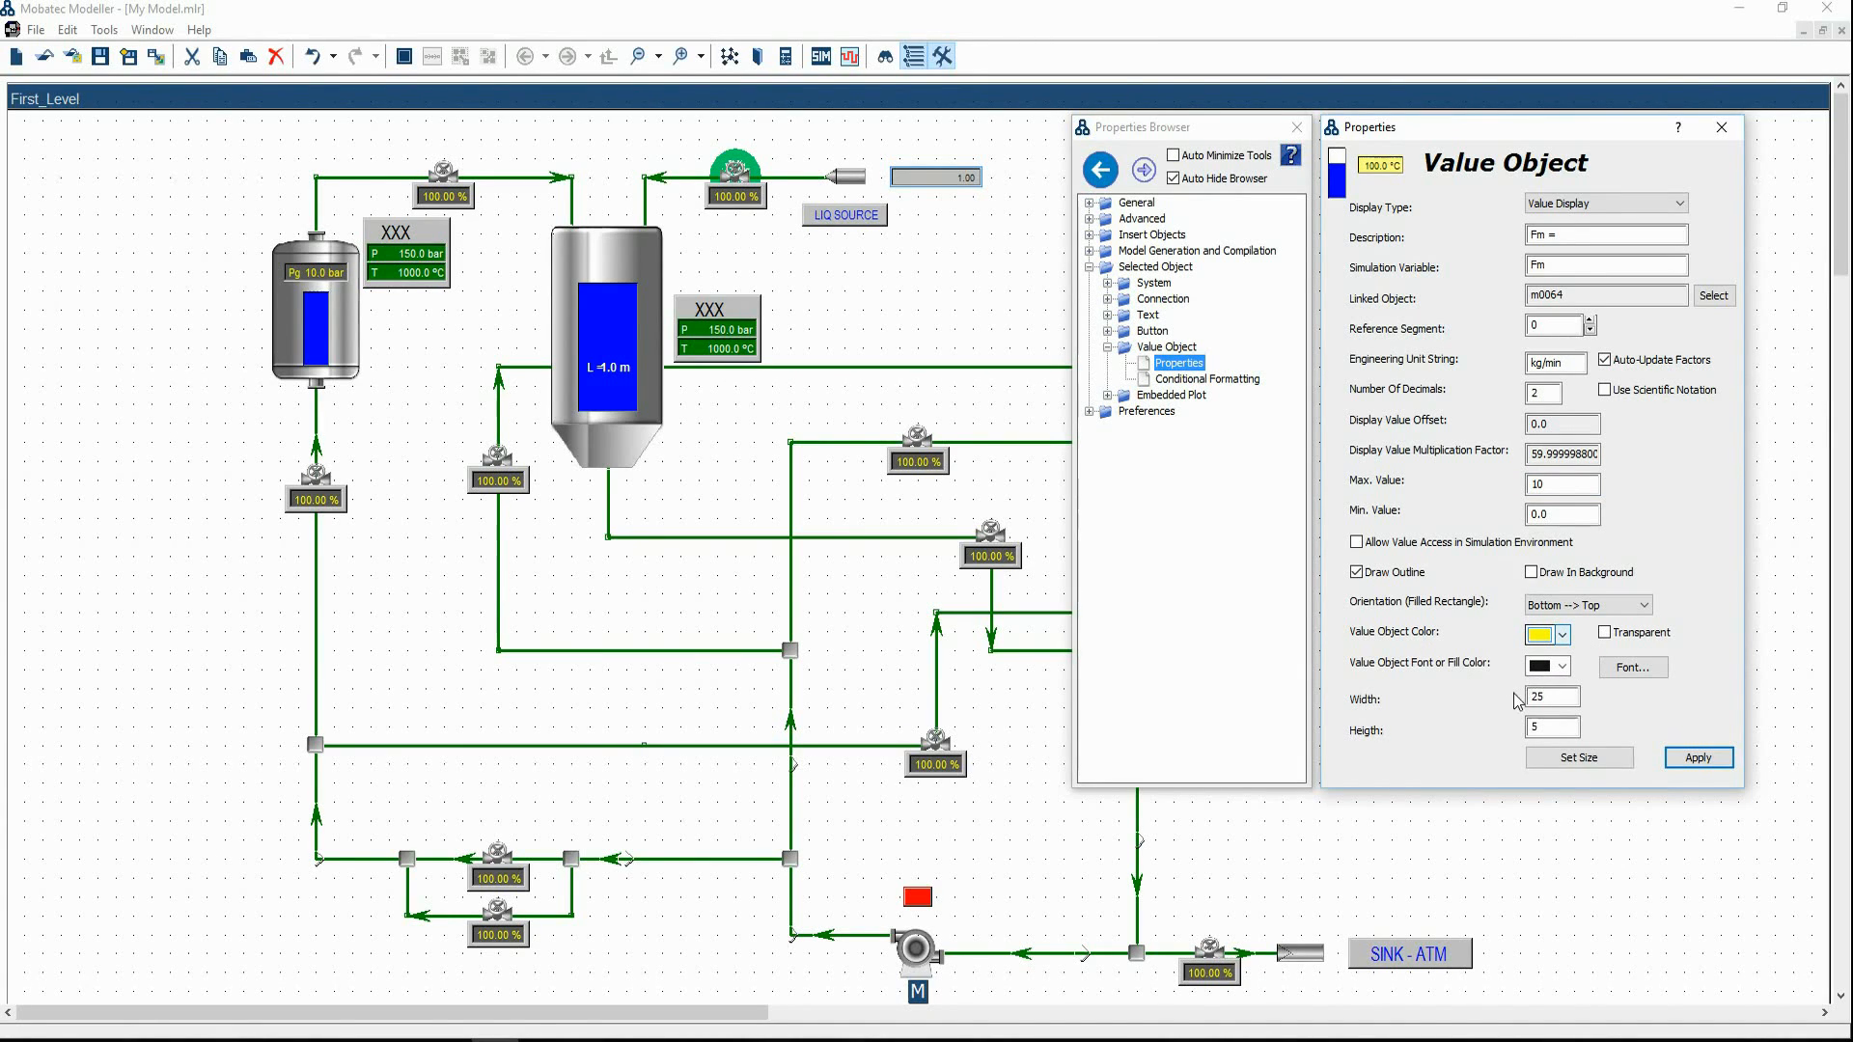
{"action": "left_click", "coordinate": [1697, 759]}
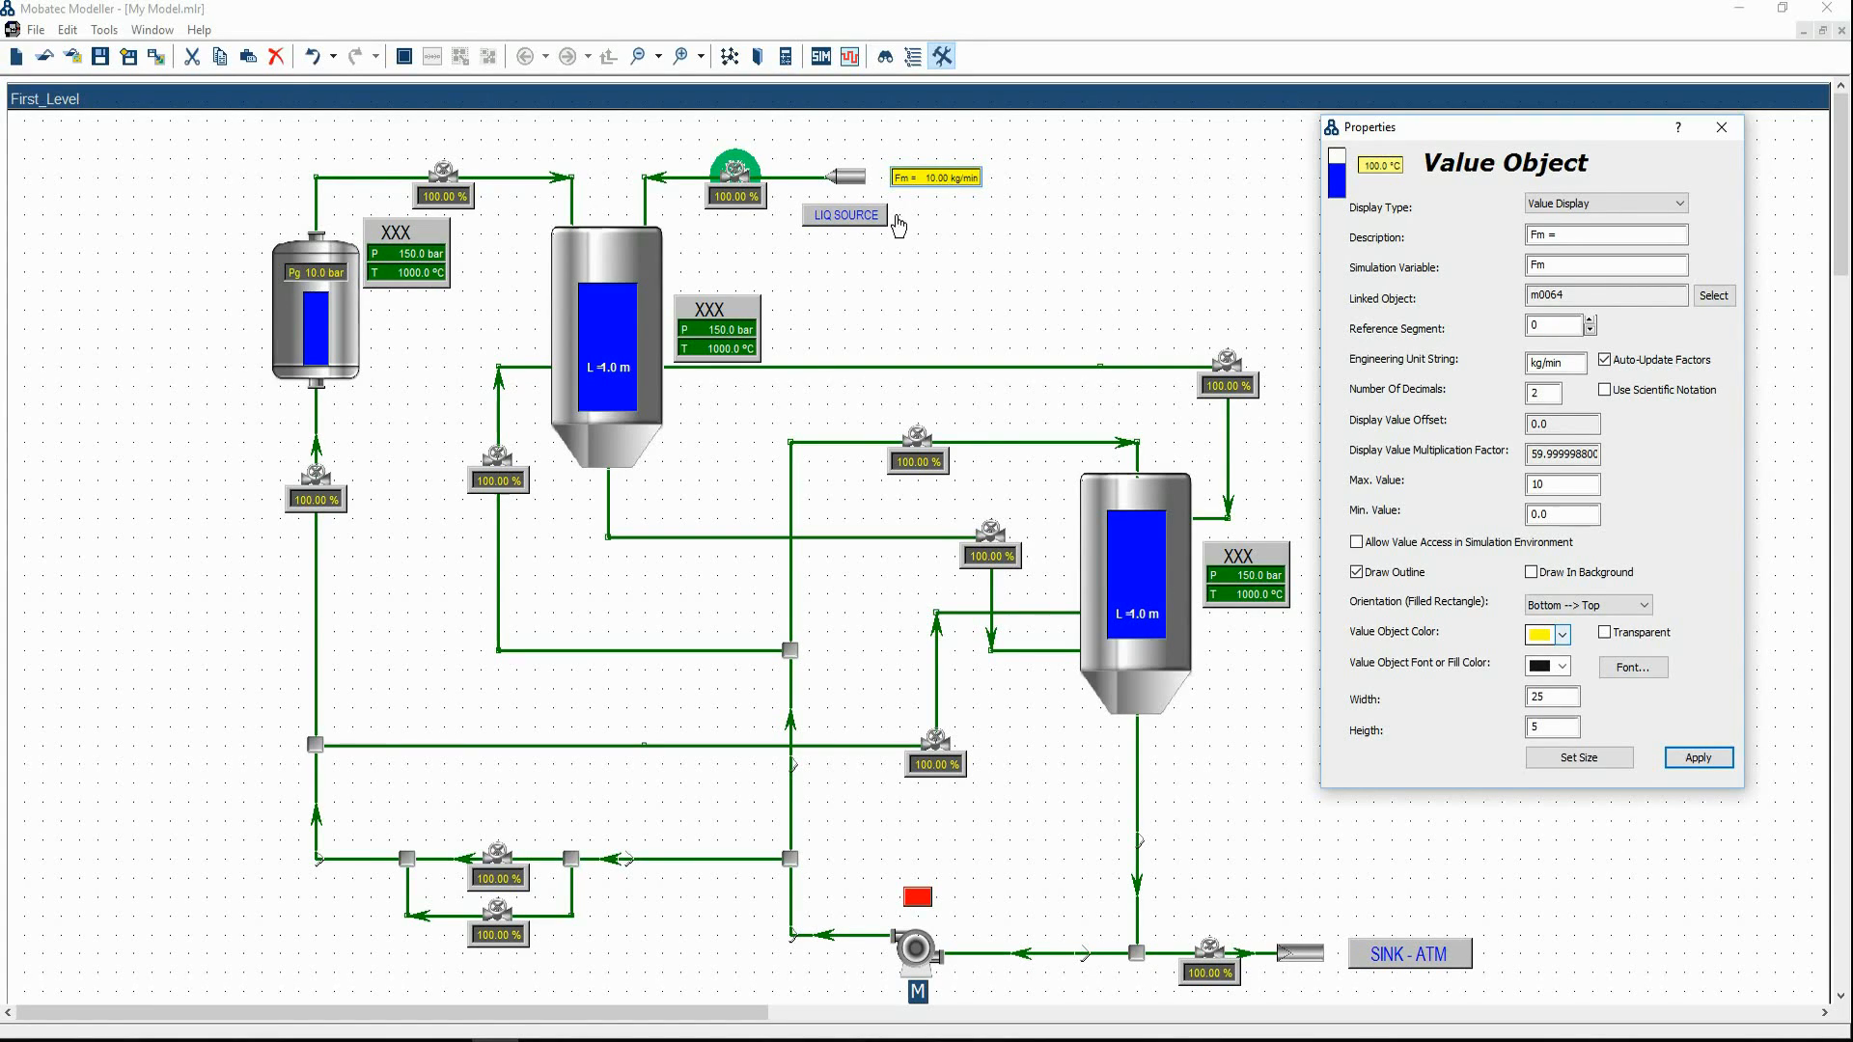
Shift the liquid source and its label away from the feed valve and place the Fm display on the feed line between them
{"action": "left_click", "coordinate": [470, 1040]}
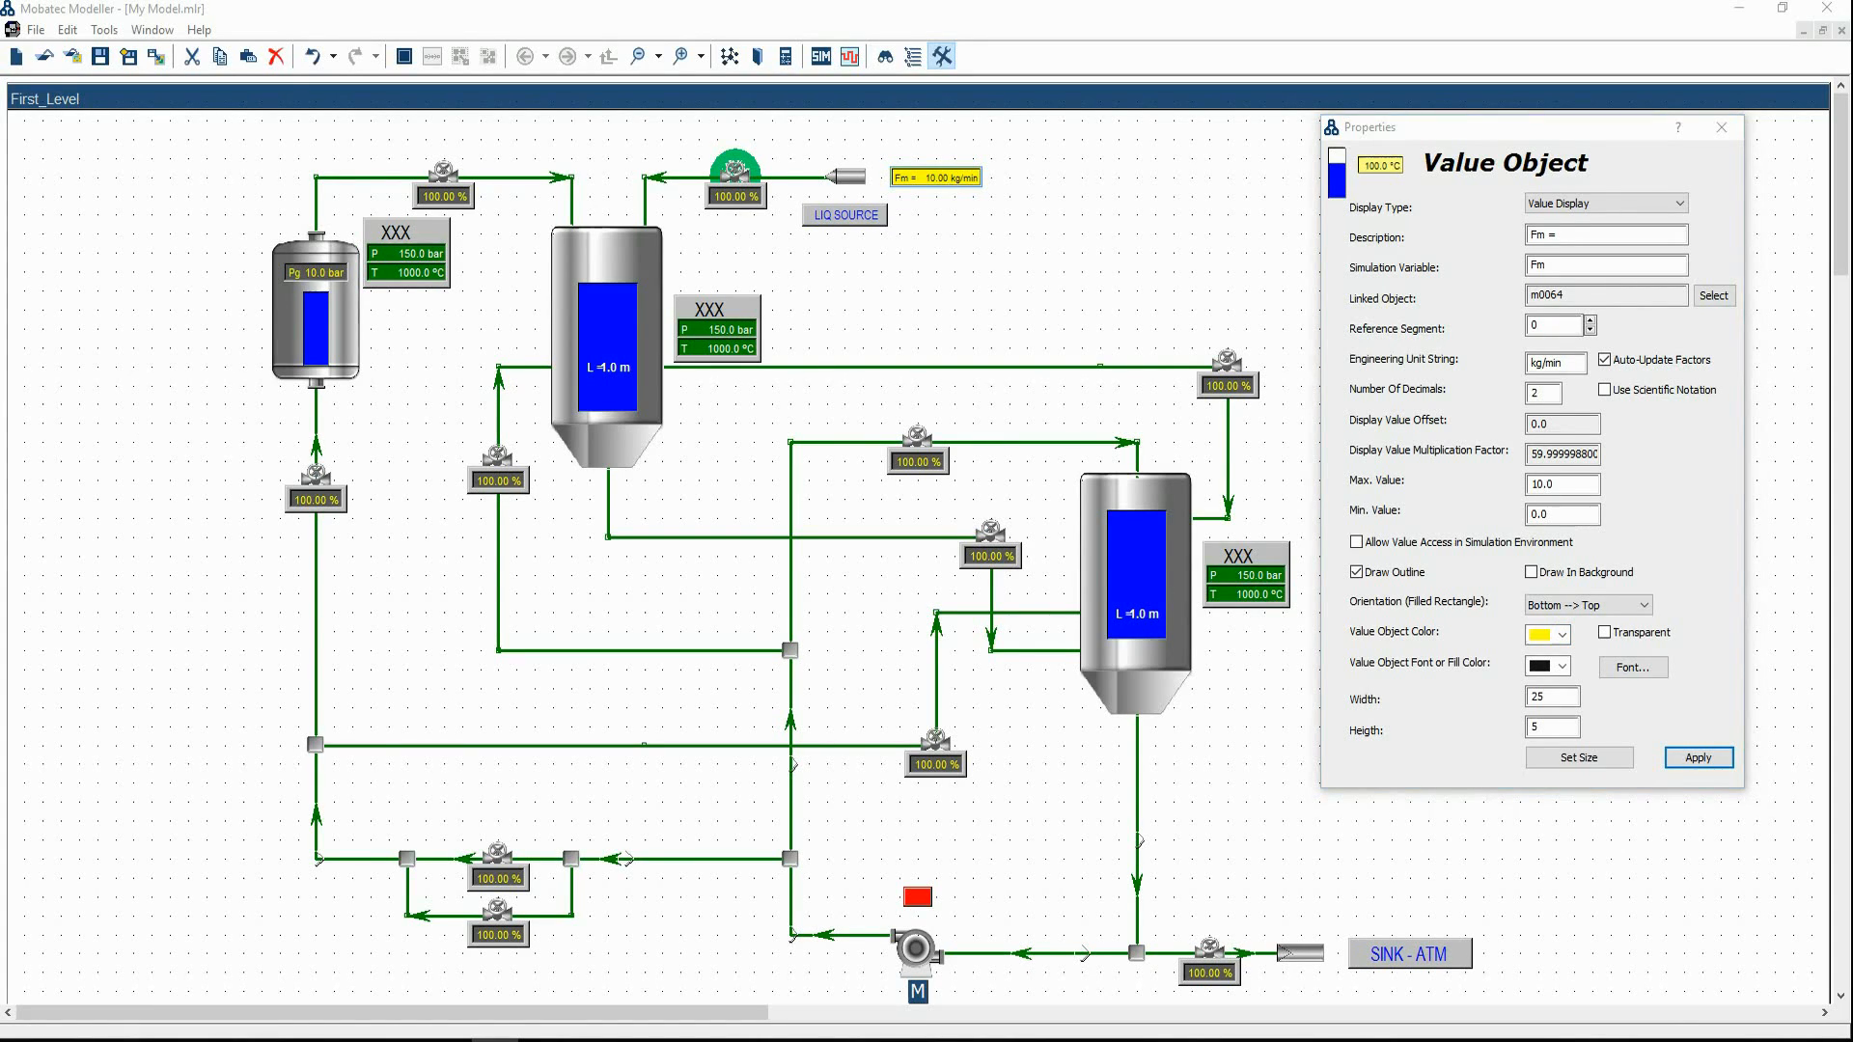
{"action": "left_click", "coordinate": [844, 144]}
{"action": "mouse_move", "coordinate": [846, 176]}
{"action": "left_mouse_down"}
{"action": "mouse_move", "coordinate": [965, 179]}
{"action": "mouse_move", "coordinate": [857, 182]}
{"action": "left_mouse_up"}
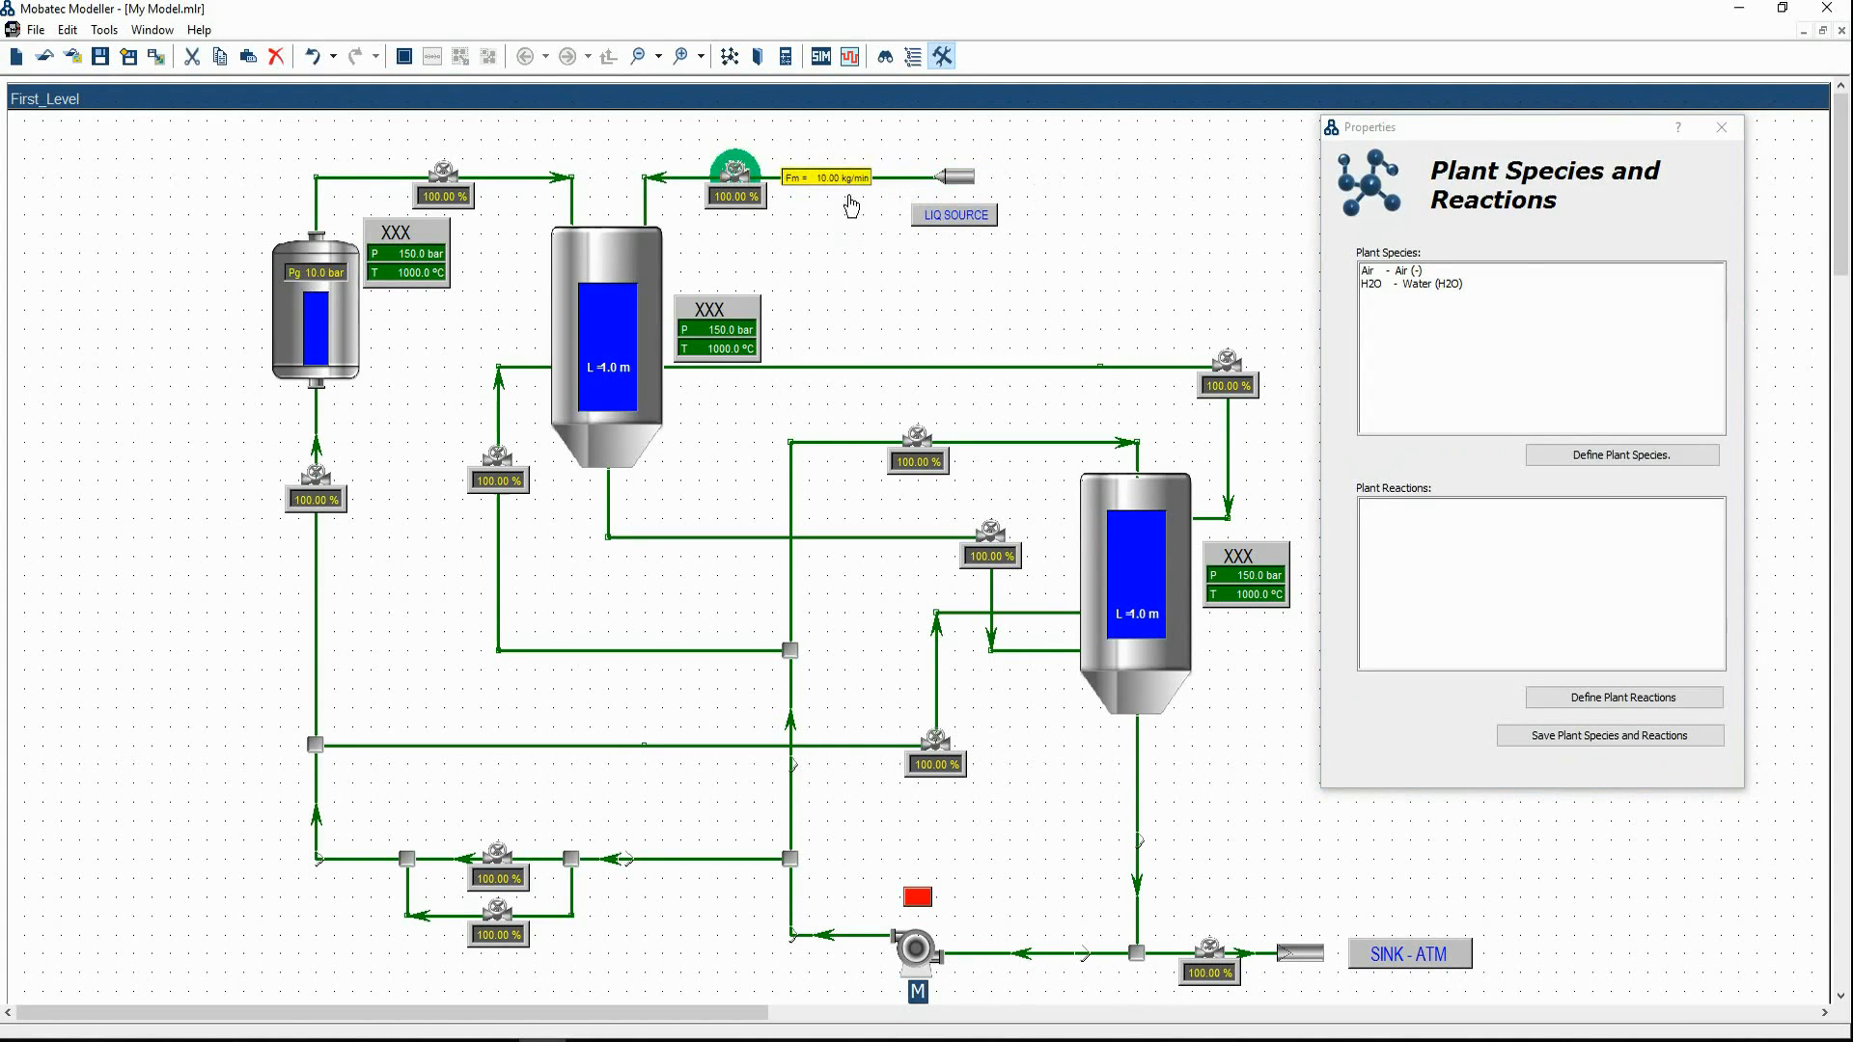
{"action": "left_click", "coordinate": [859, 261]}
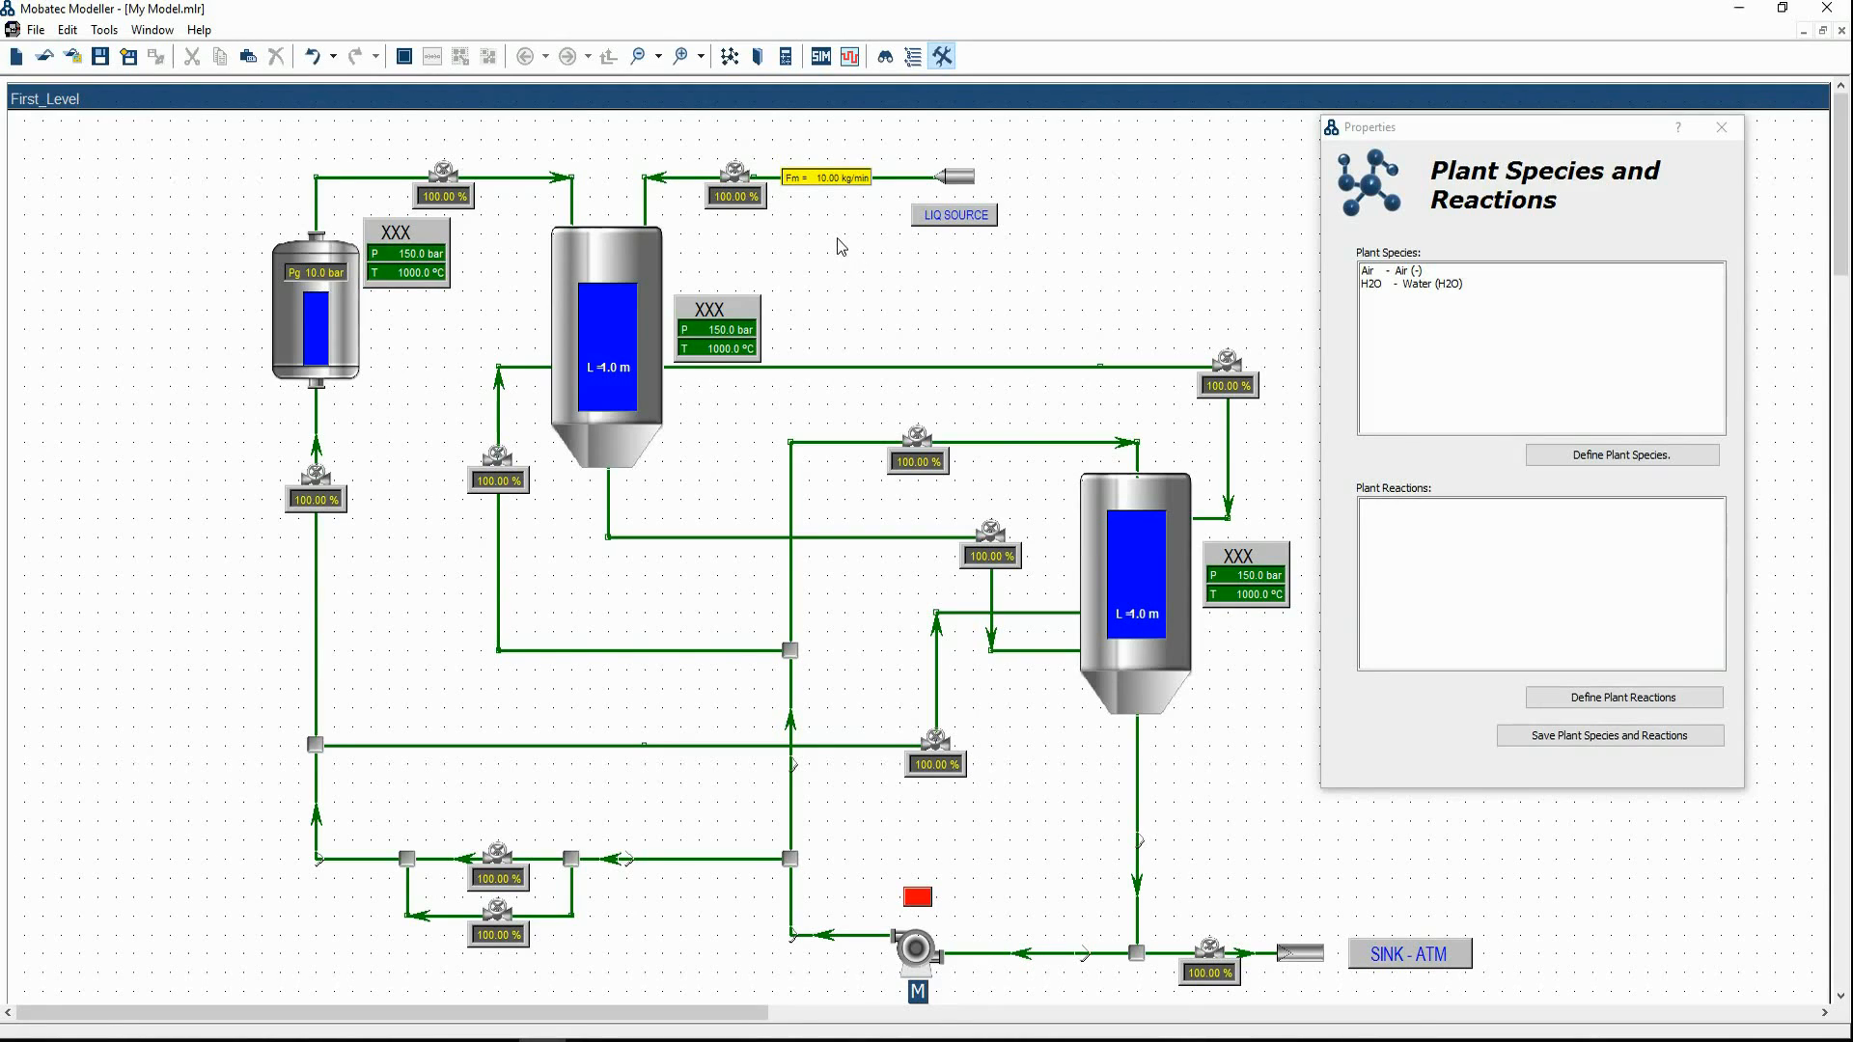
Copy the Fm display onto the horizontal line from the first open vessel to the second, and position it about midway along that line
{"action": "left_click", "coordinate": [848, 181]}
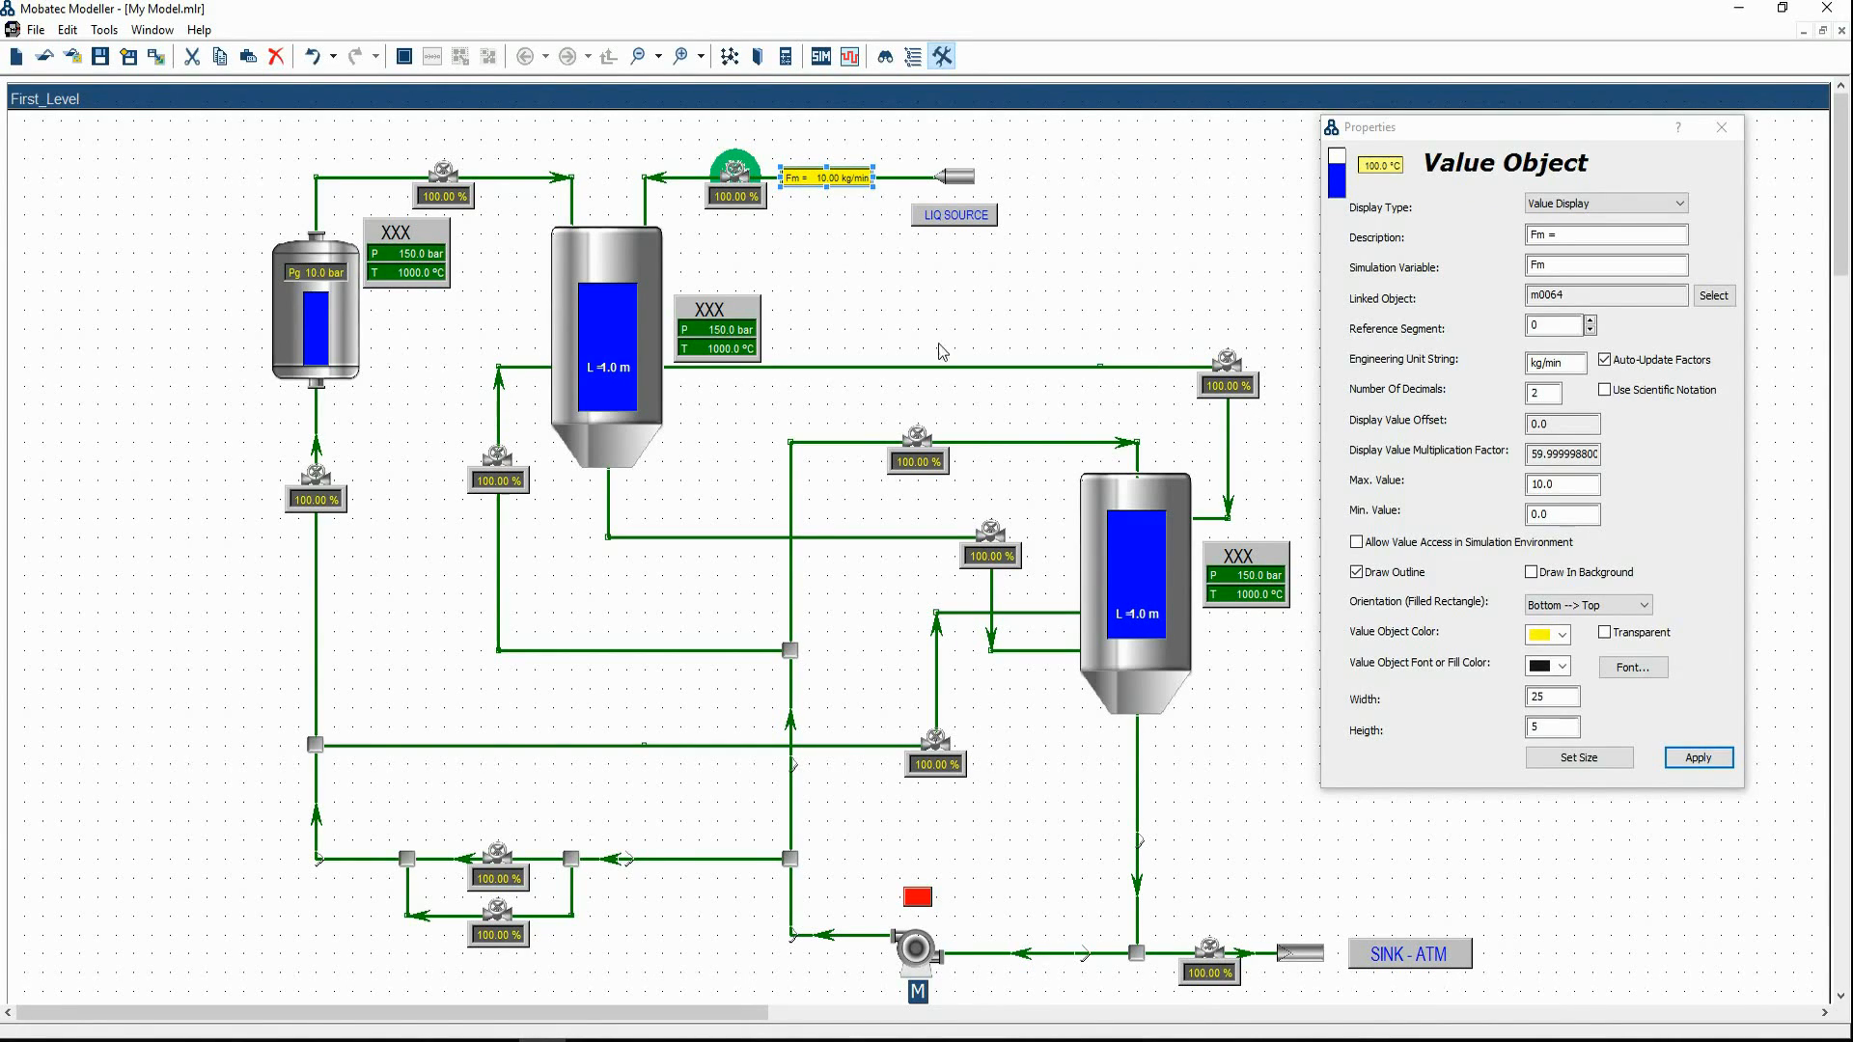
{"action": "left_click", "coordinate": [968, 364]}
{"action": "key", "text": "ctrl+v"}
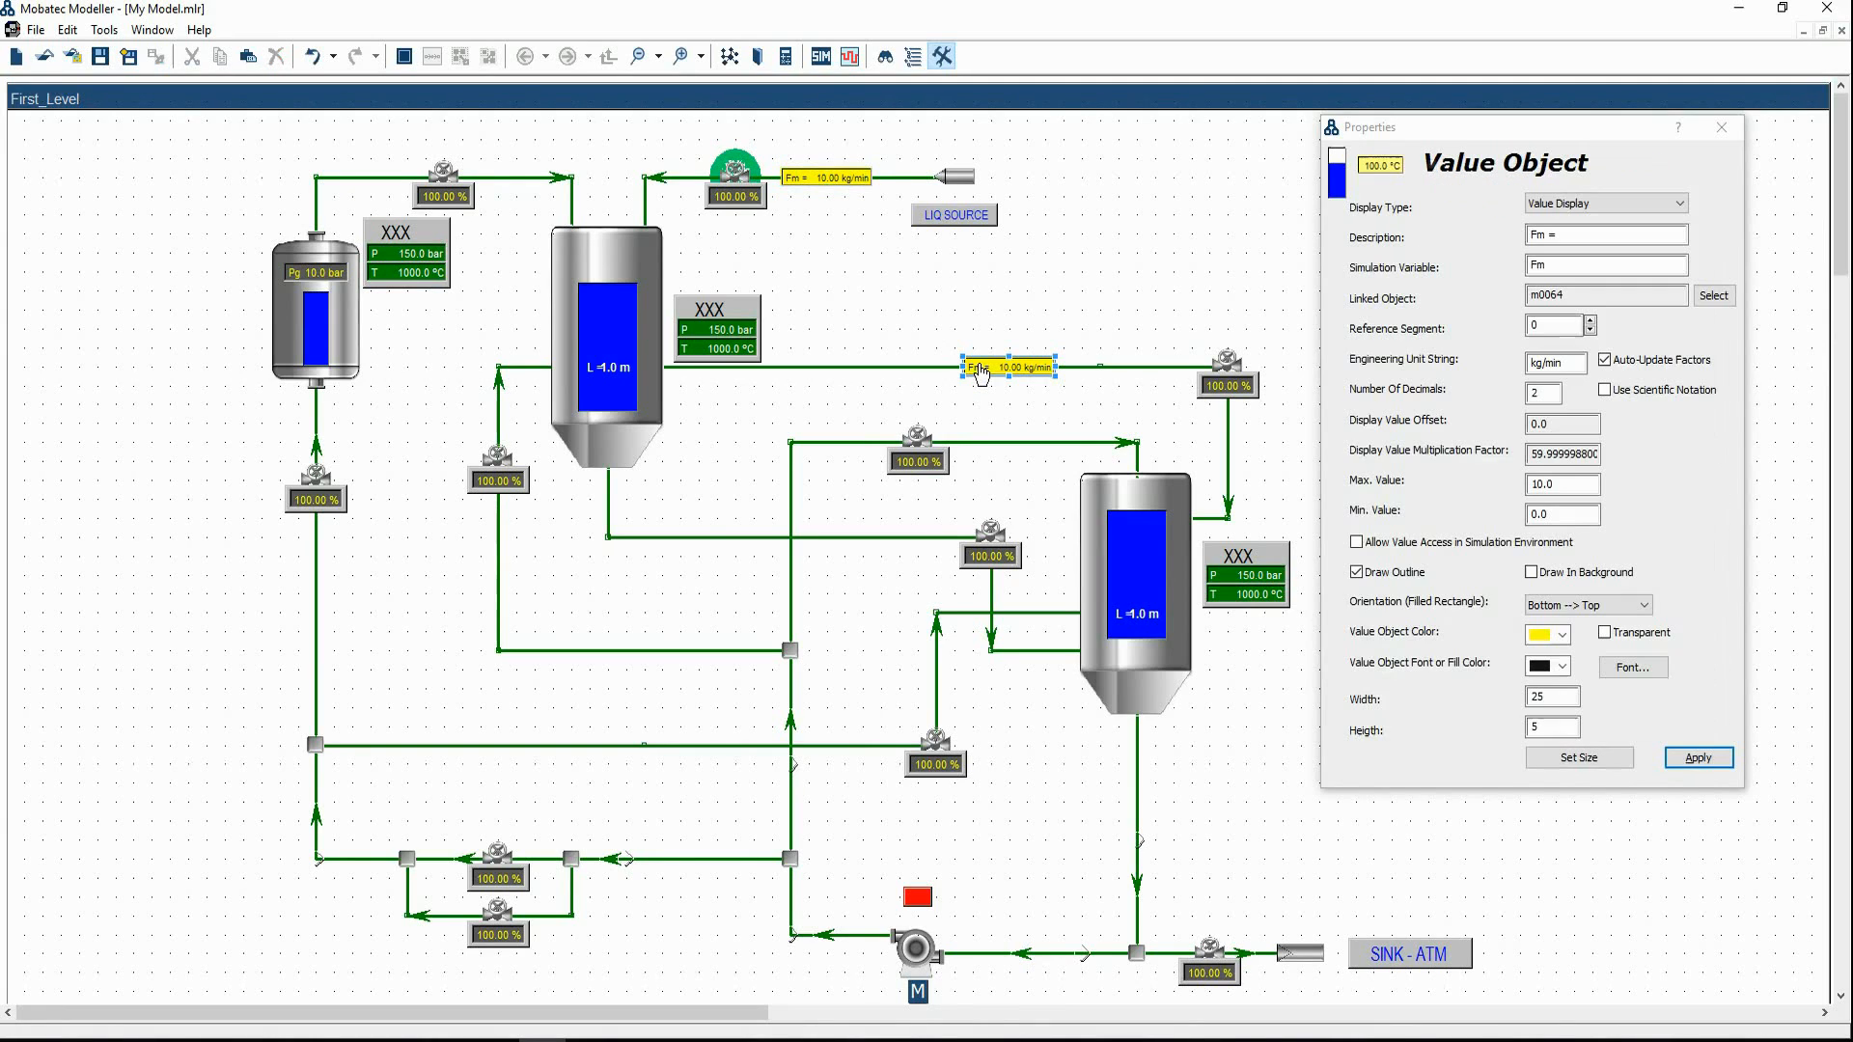
{"action": "right_click", "coordinate": [852, 182]}
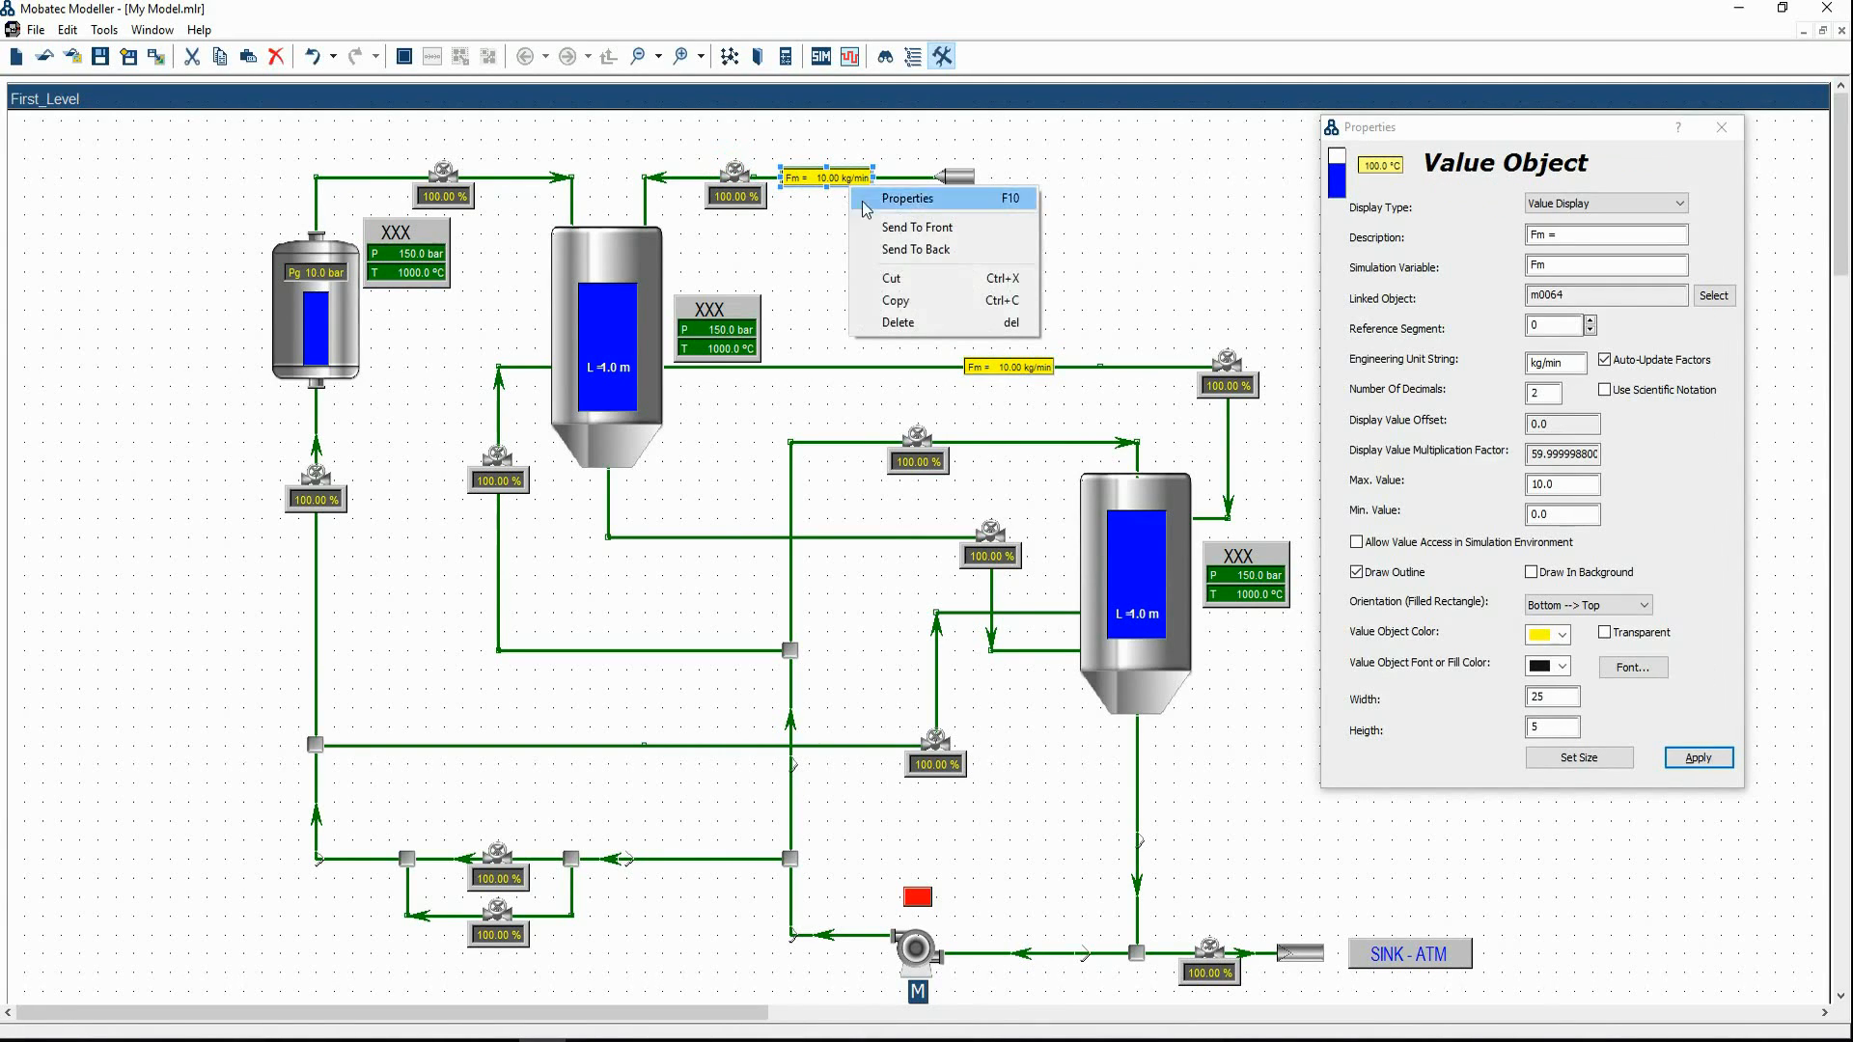
{"action": "left_click", "coordinate": [820, 284]}
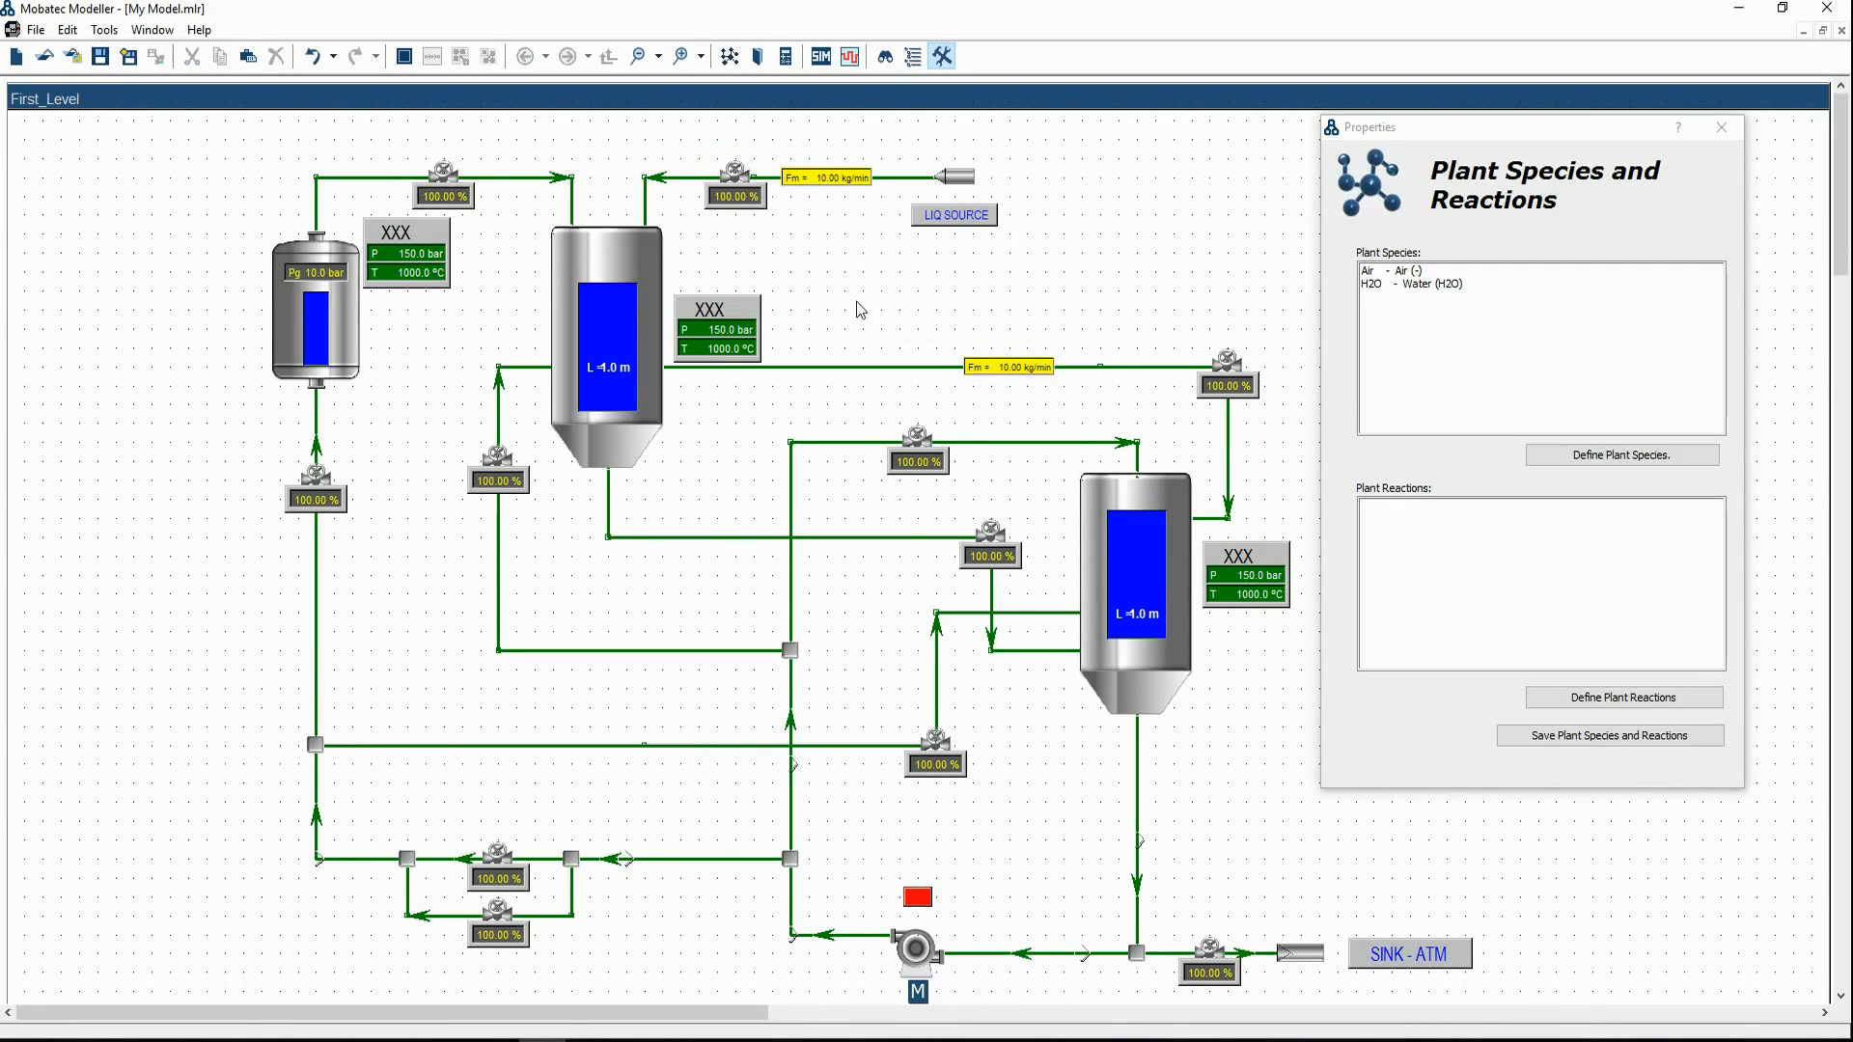
{"action": "left_click", "coordinate": [1040, 383]}
{"action": "left_click_drag", "start_coordinate": [1017, 388], "coordinate": [965, 378]}
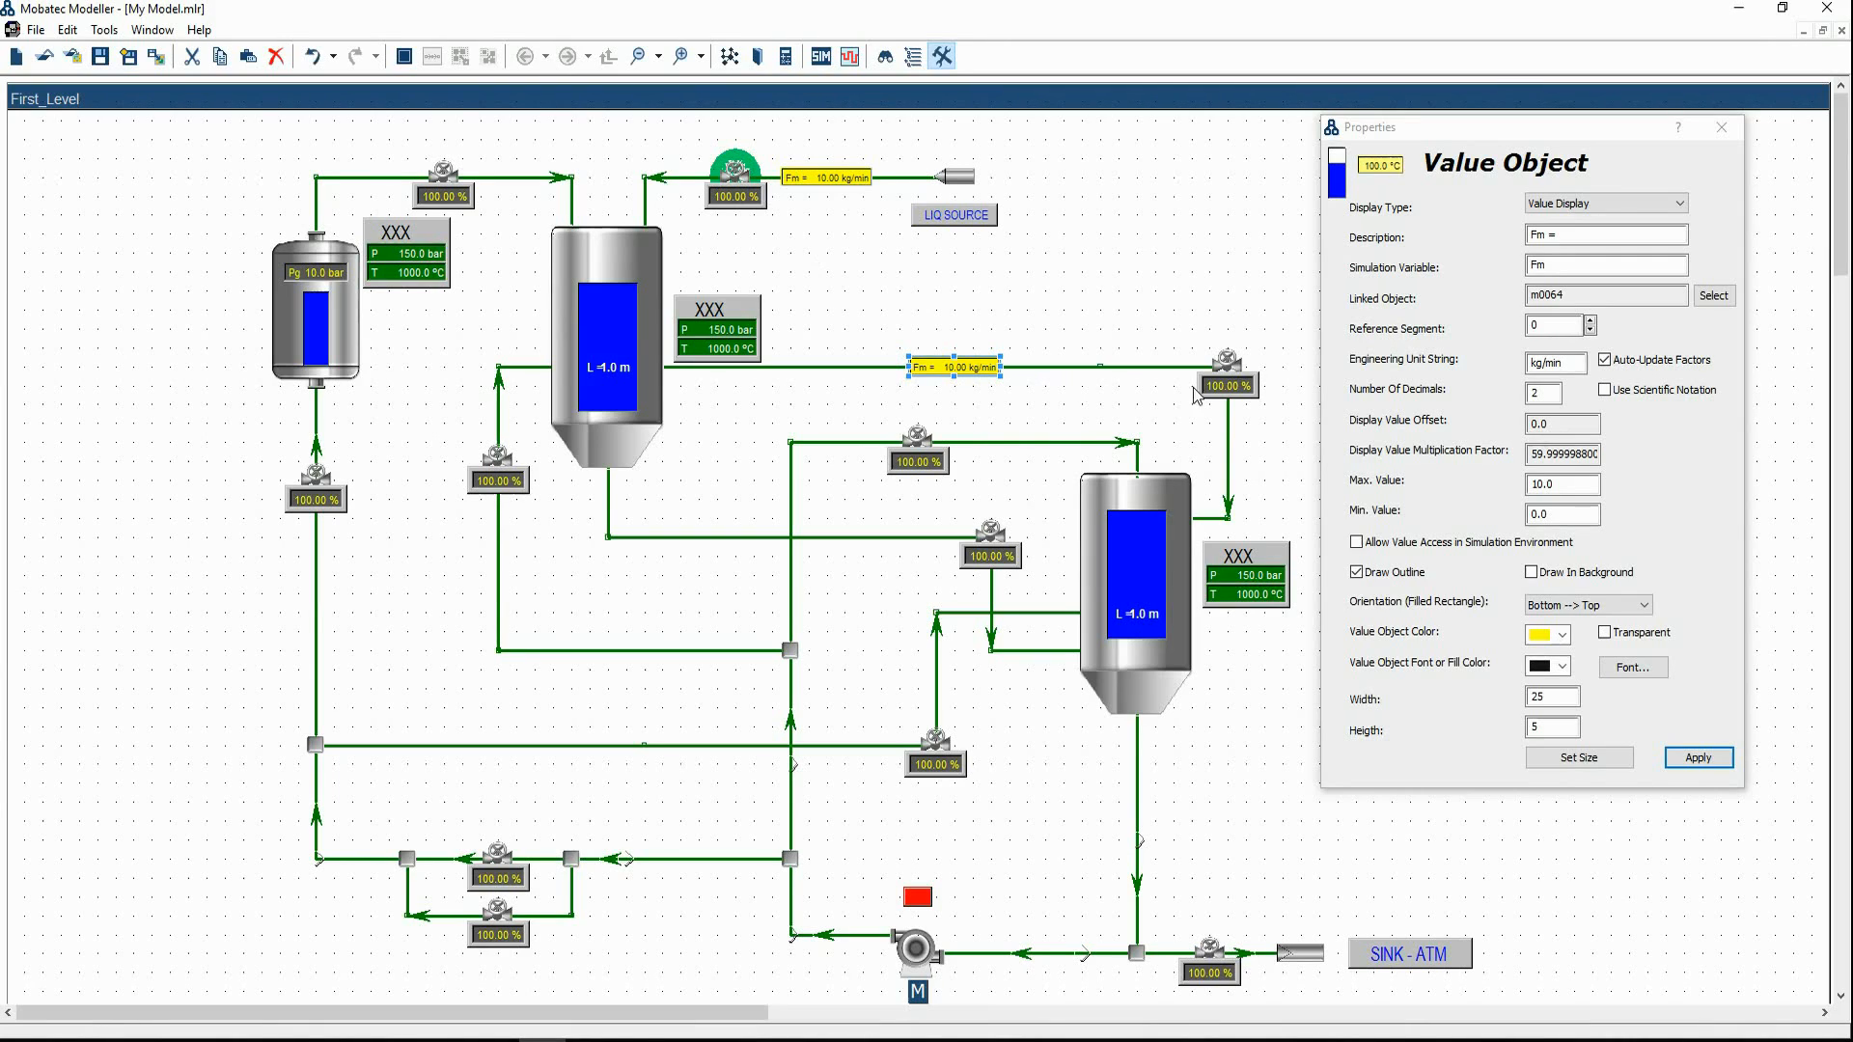
Relink the copied Fm display to the valve between the two open vessels, m0075
{"action": "key", "text": "F1"}
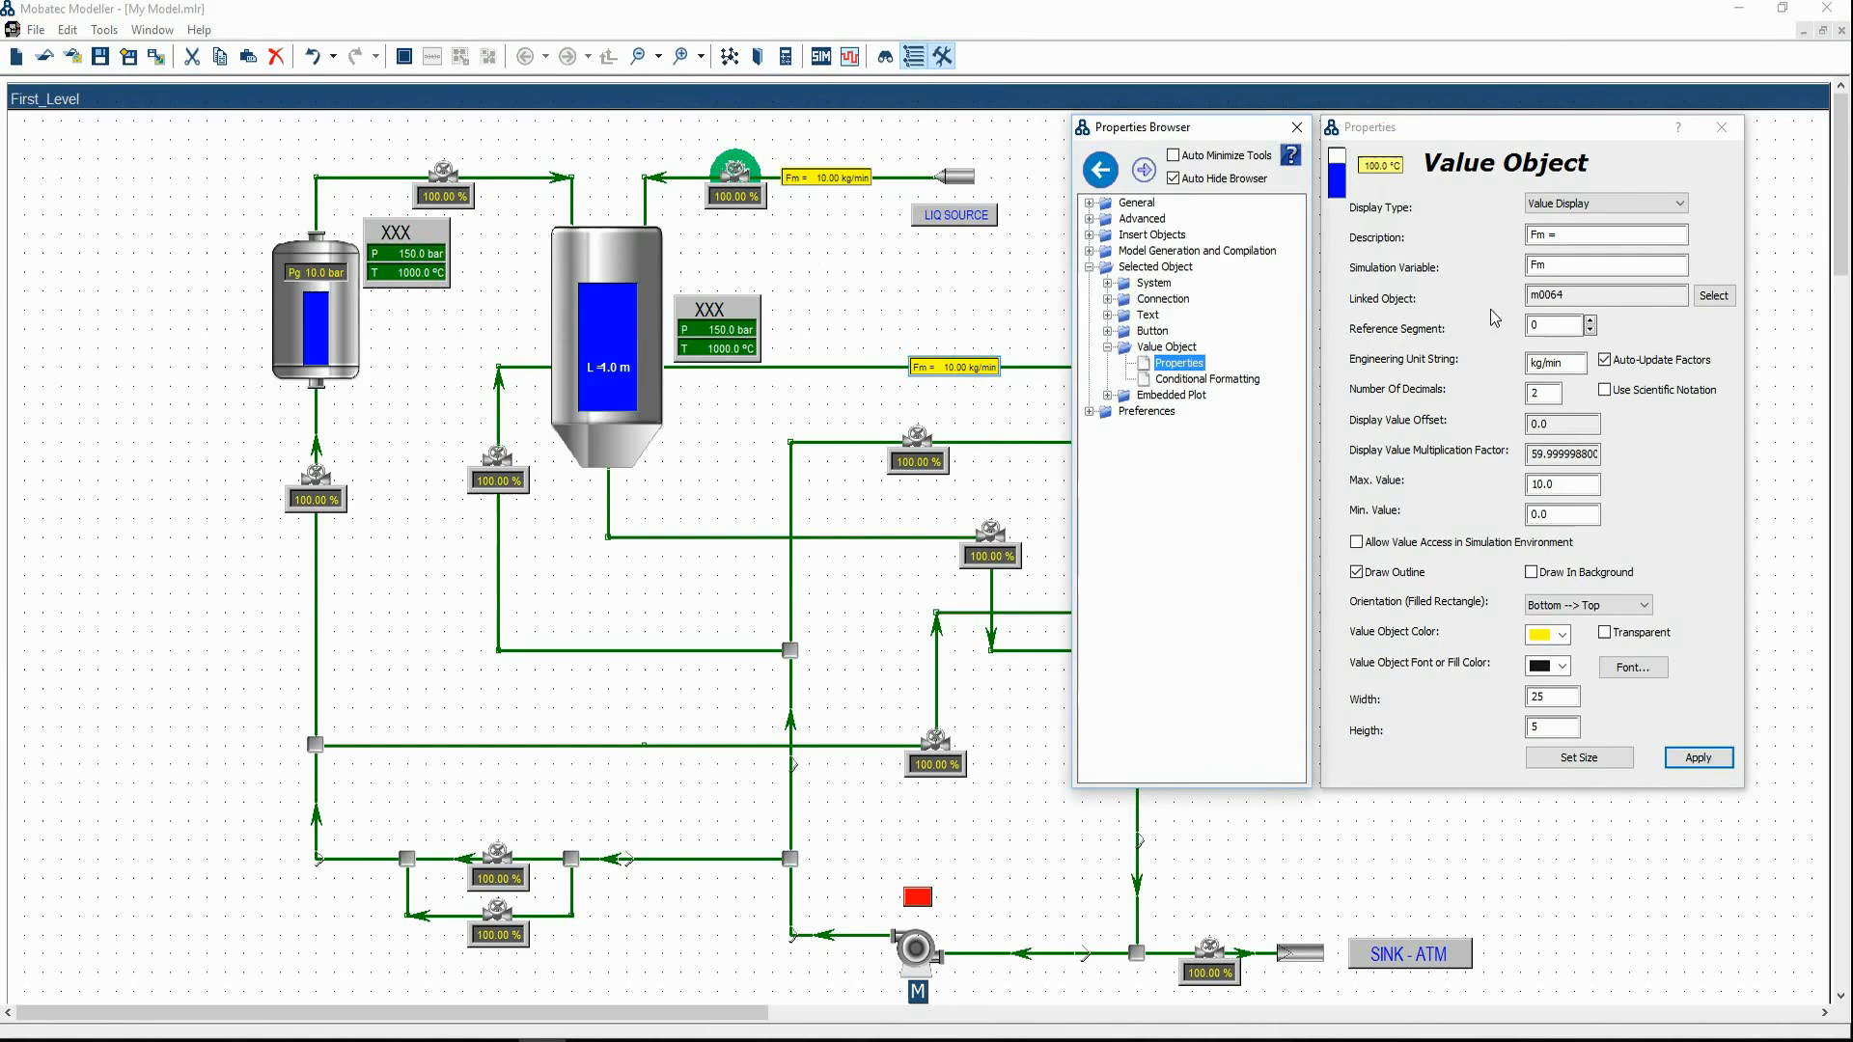
{"action": "left_click", "coordinate": [1714, 297]}
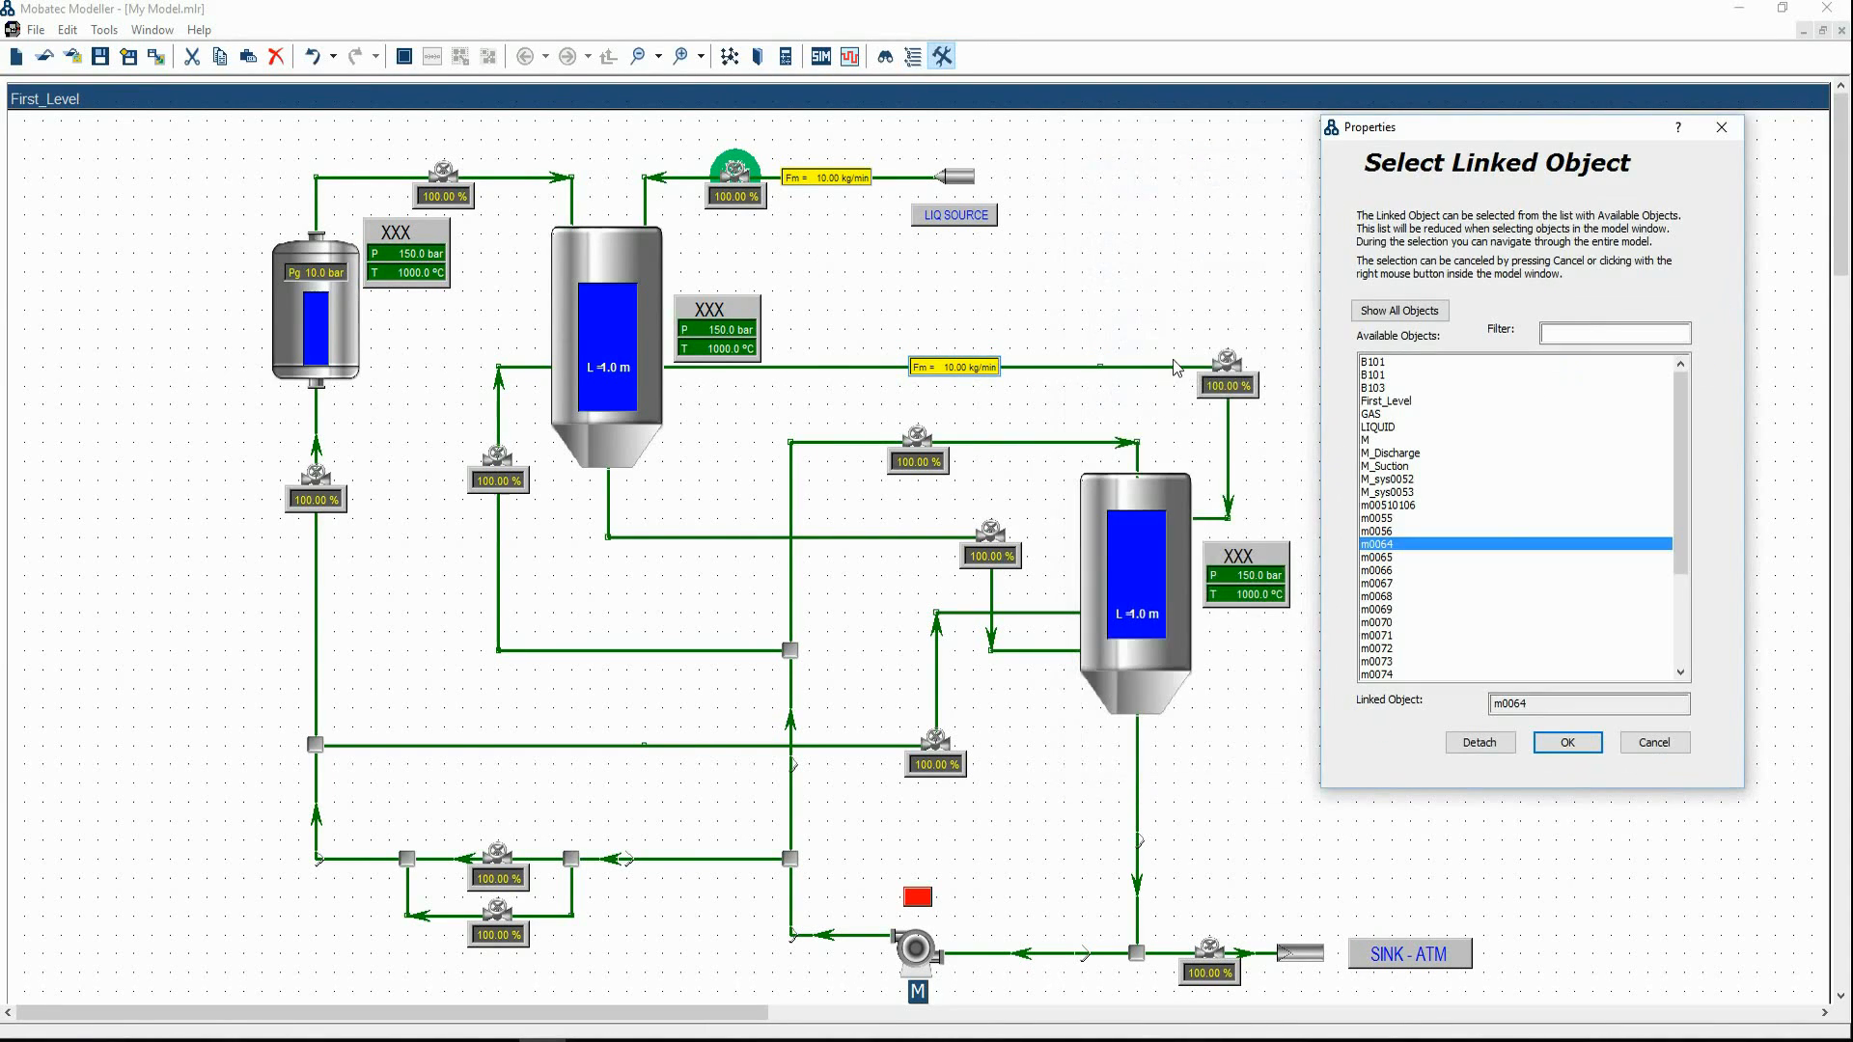
{"action": "left_click", "coordinate": [1246, 382]}
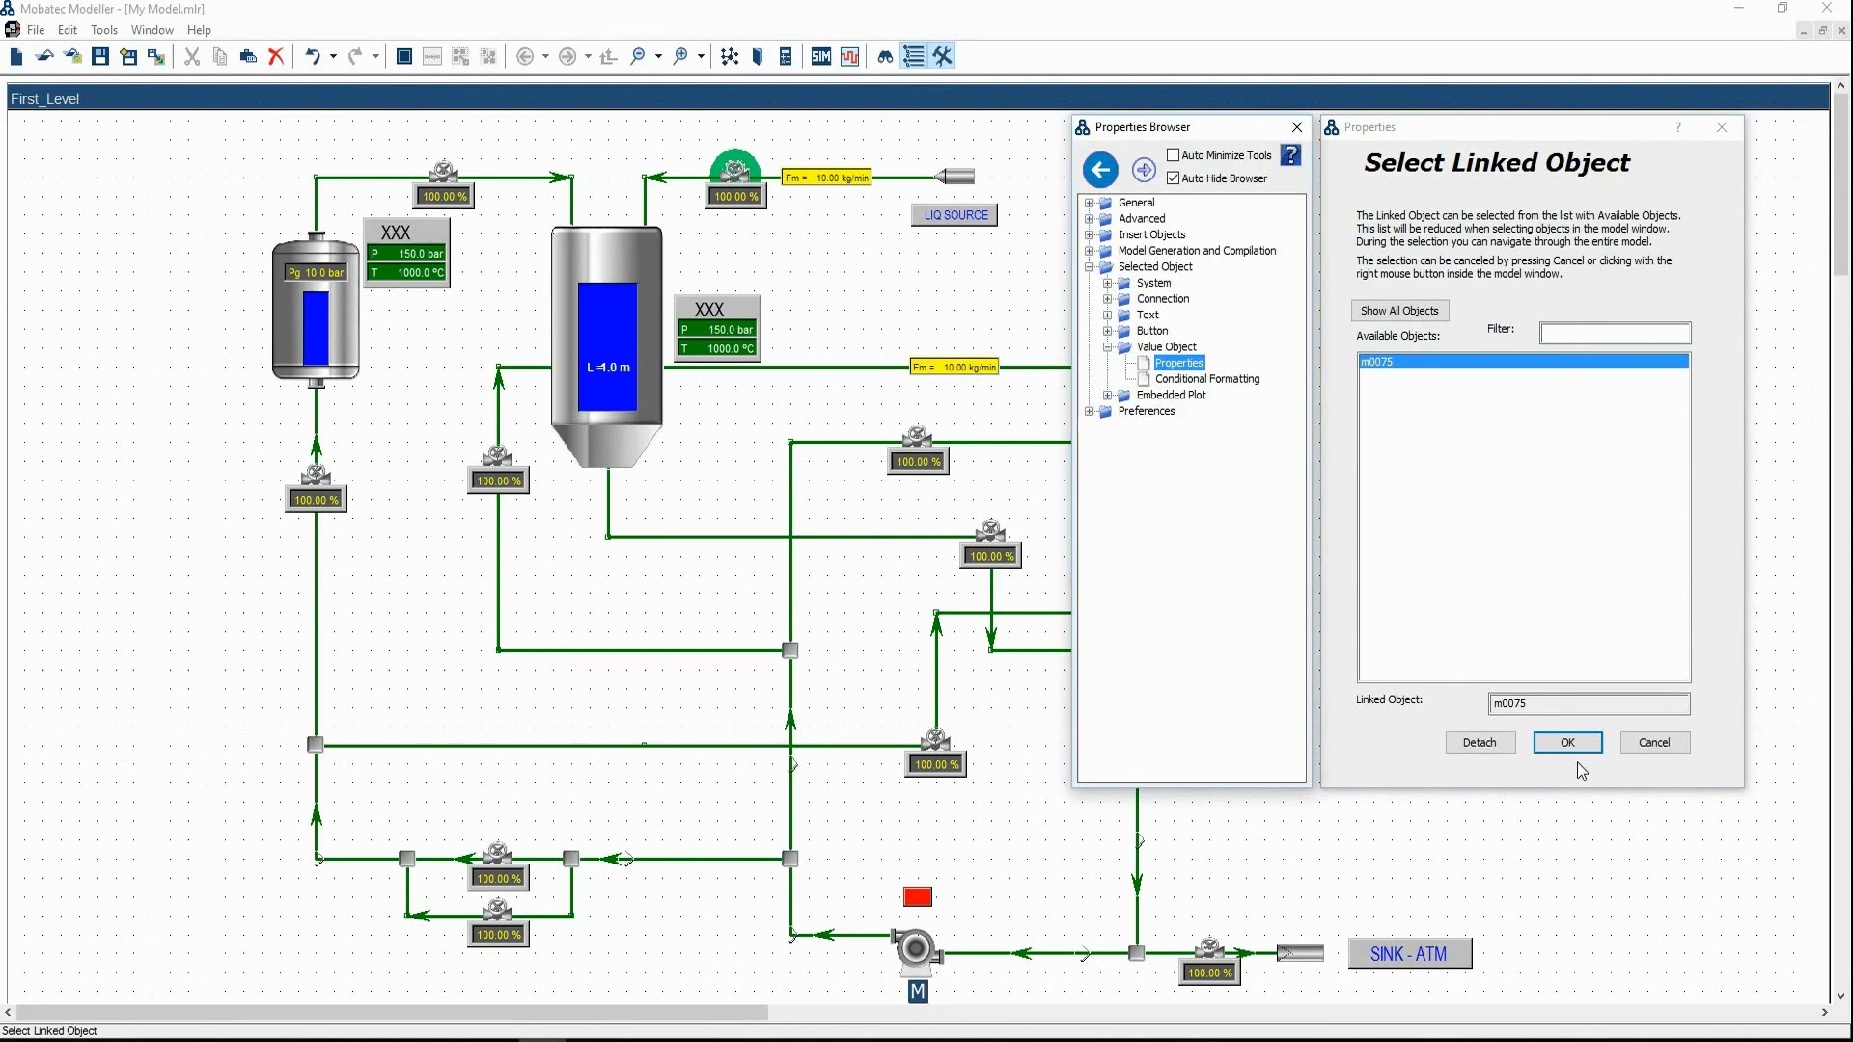
Link the mass flow display on the upper tank's side outlet line to m0075 and check which valve it references
{"action": "left_click", "coordinate": [1568, 744]}
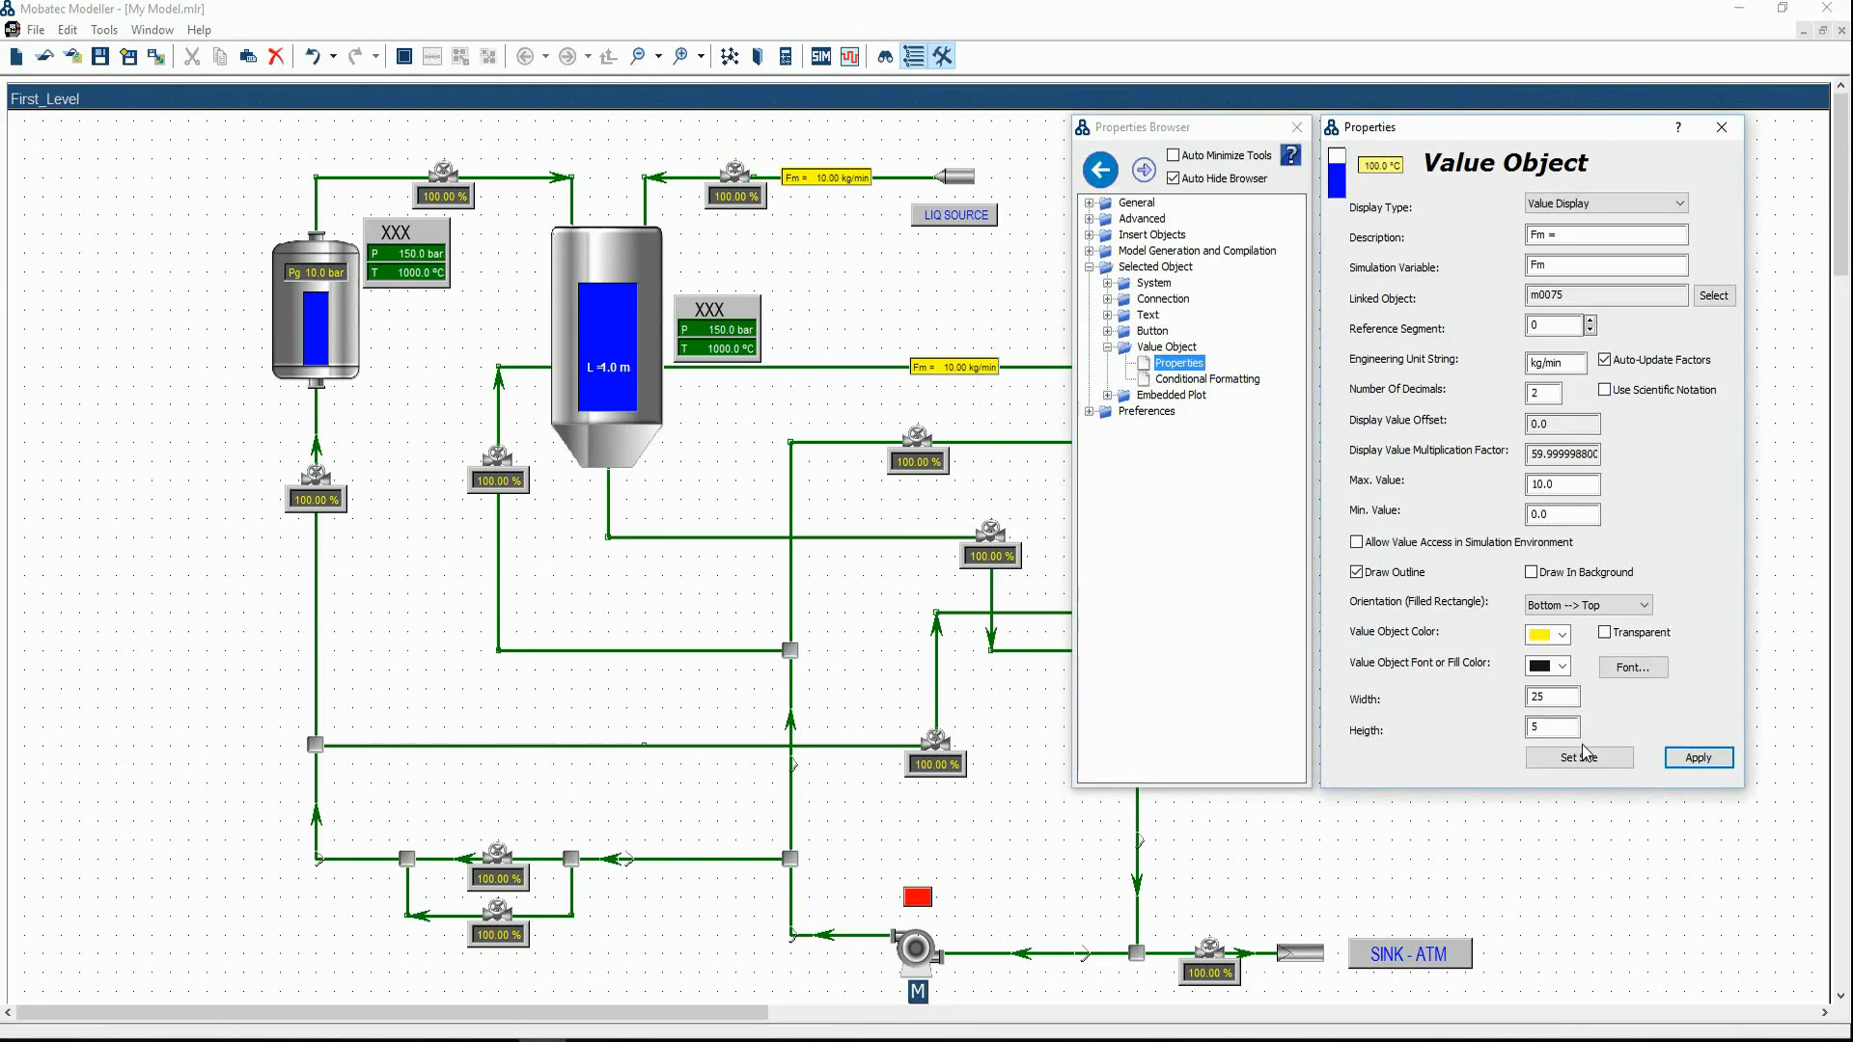
{"action": "left_click", "coordinate": [1699, 758]}
{"action": "left_click", "coordinate": [999, 419]}
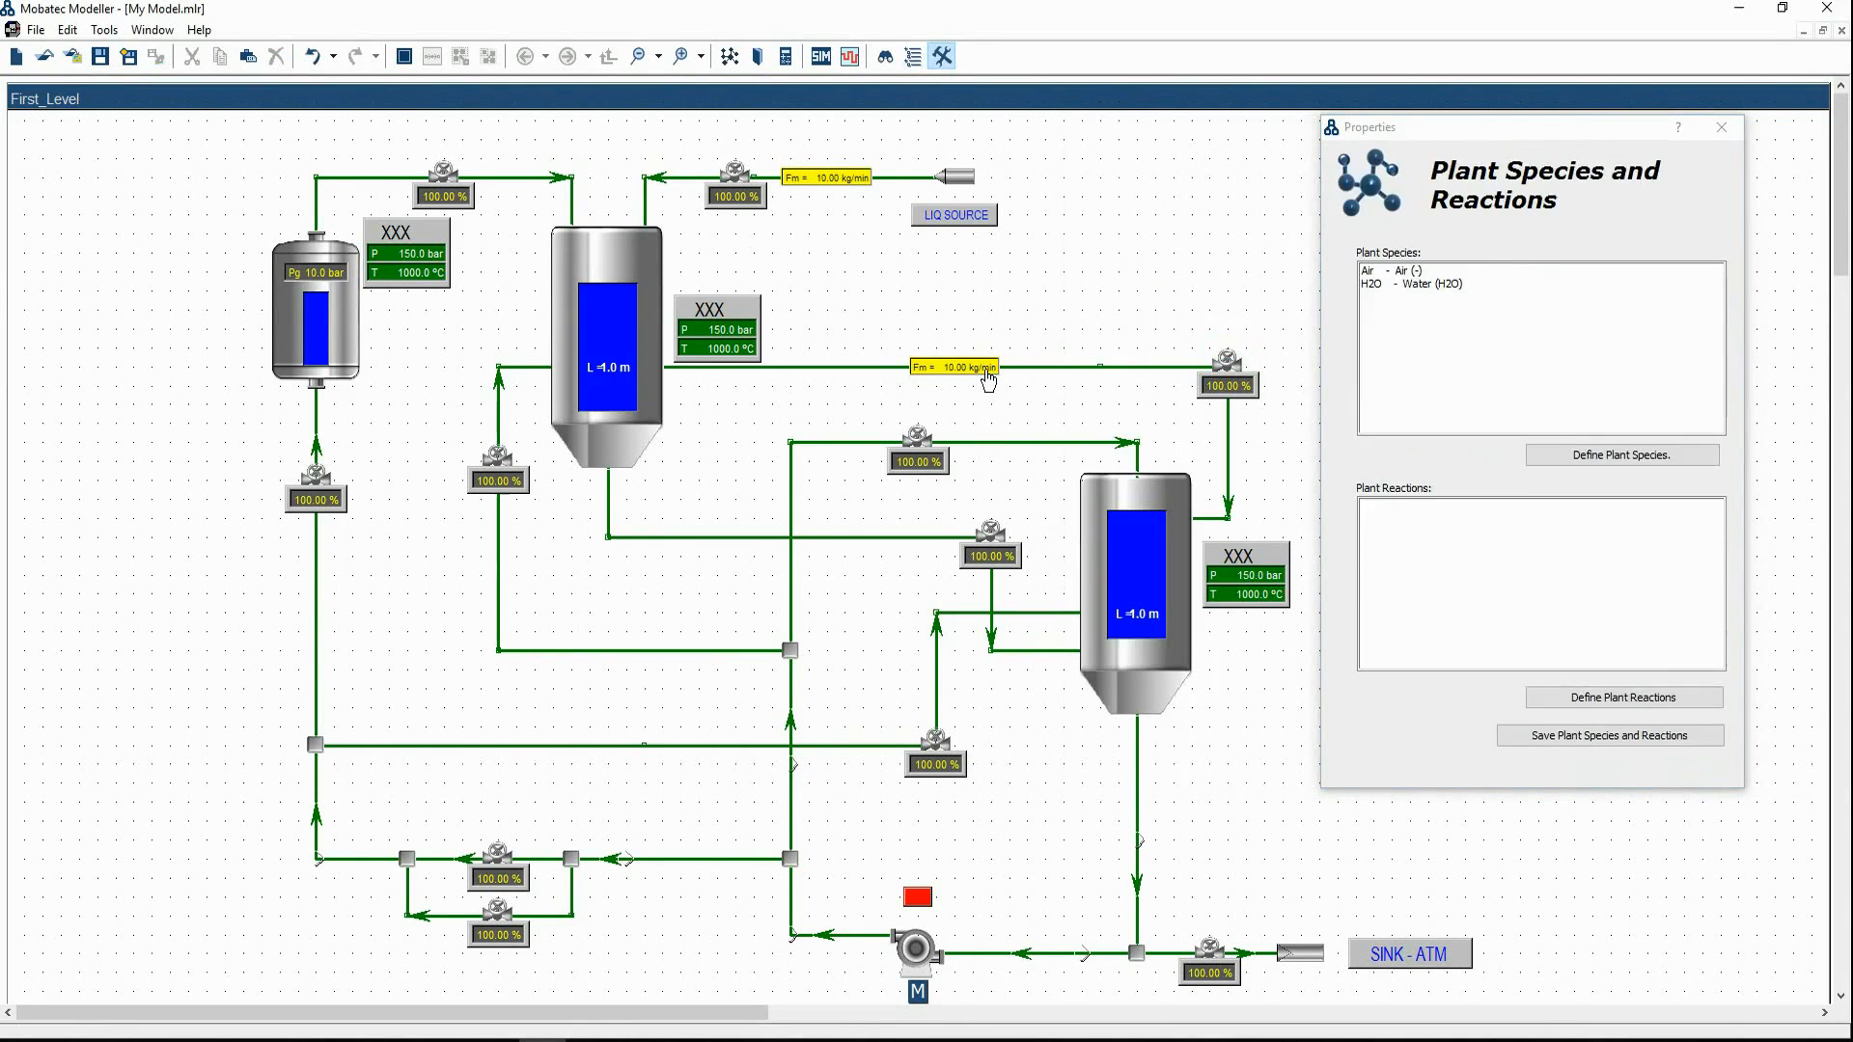
{"action": "left_click", "coordinate": [984, 371]}
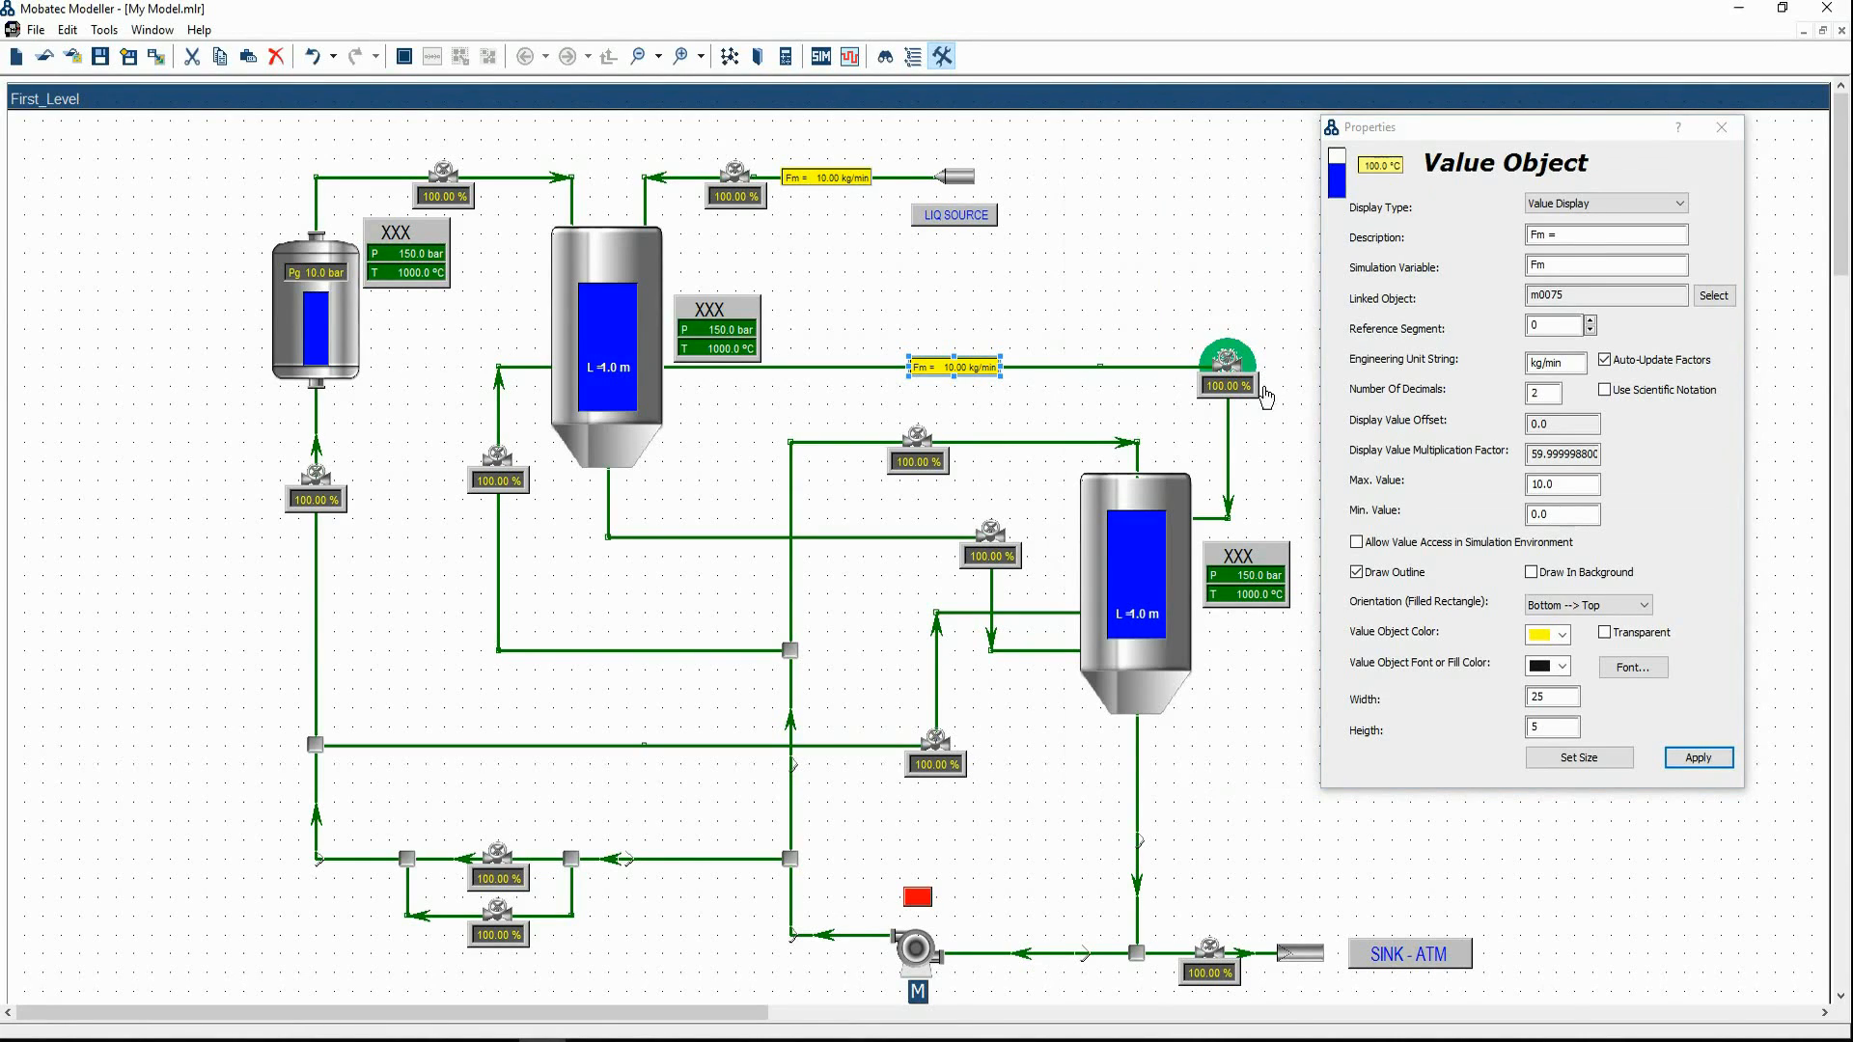
{"action": "left_click", "coordinate": [734, 172]}
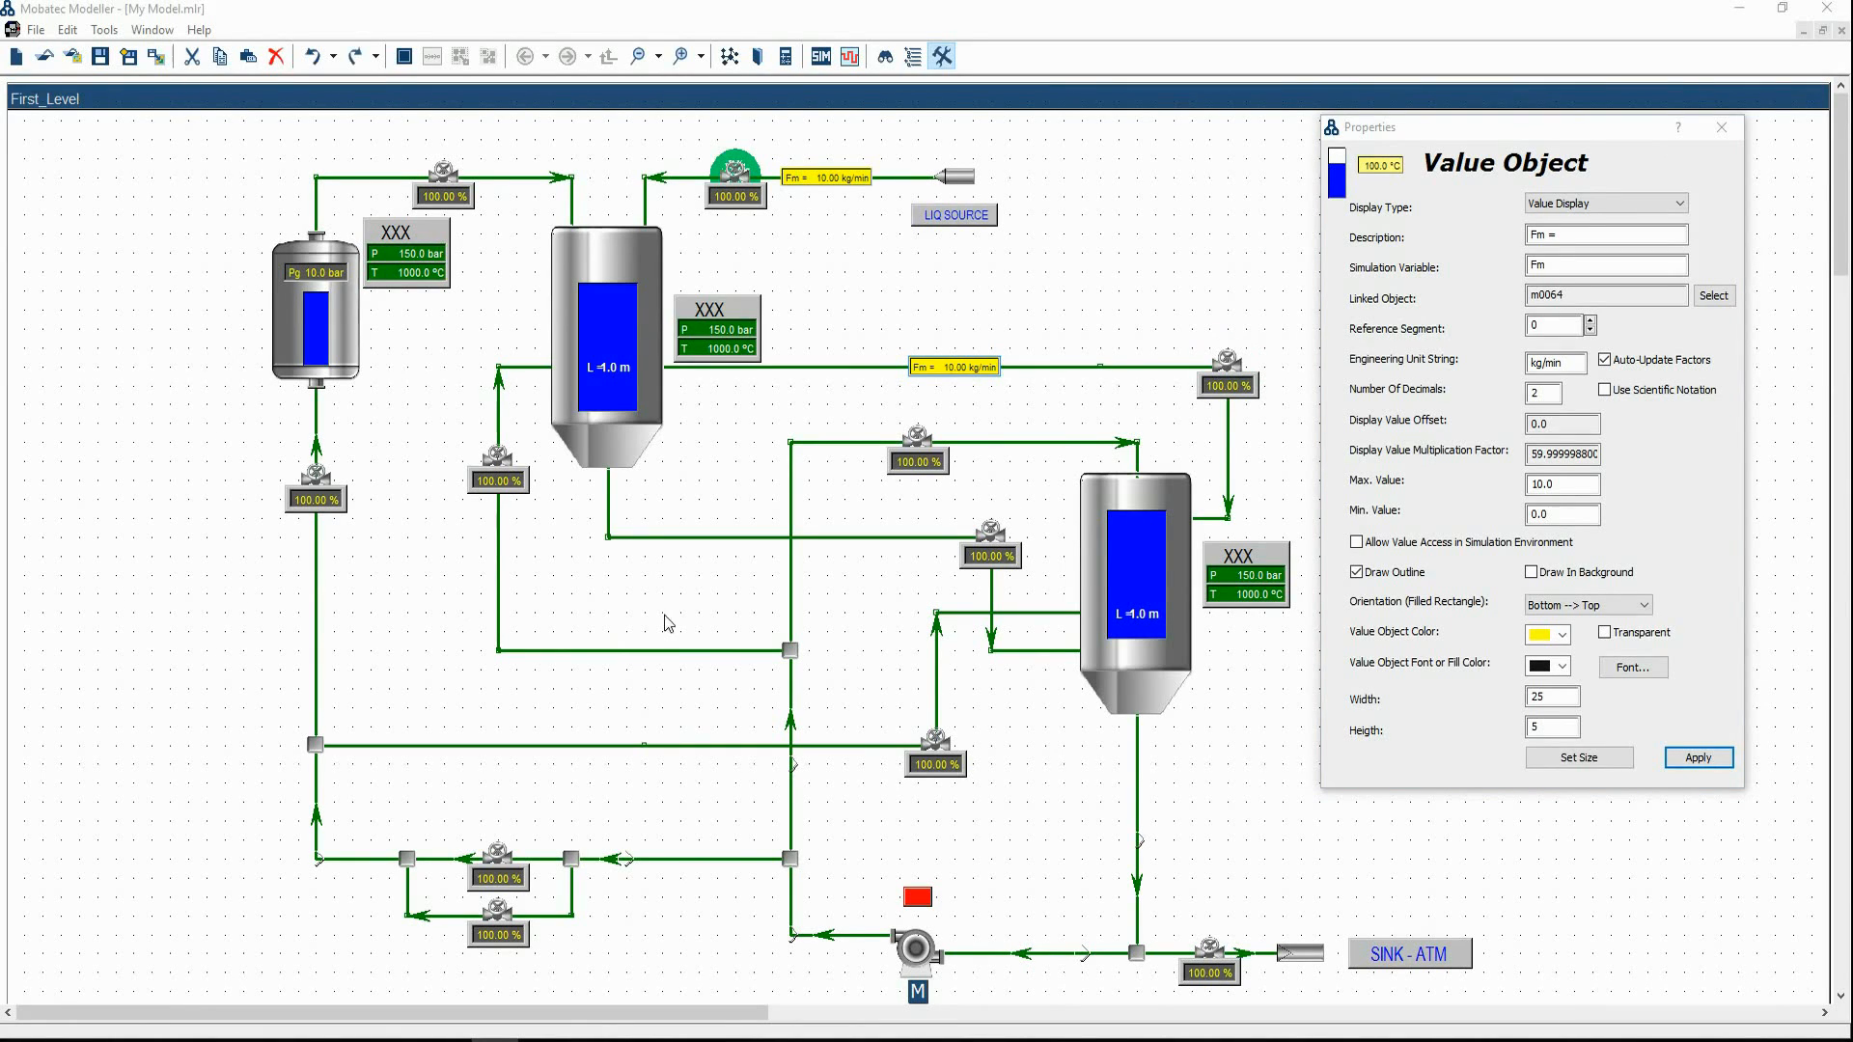
Insert a new value display on the pipe leaving the bottom of the upper tank
{"action": "left_click", "coordinate": [686, 591]}
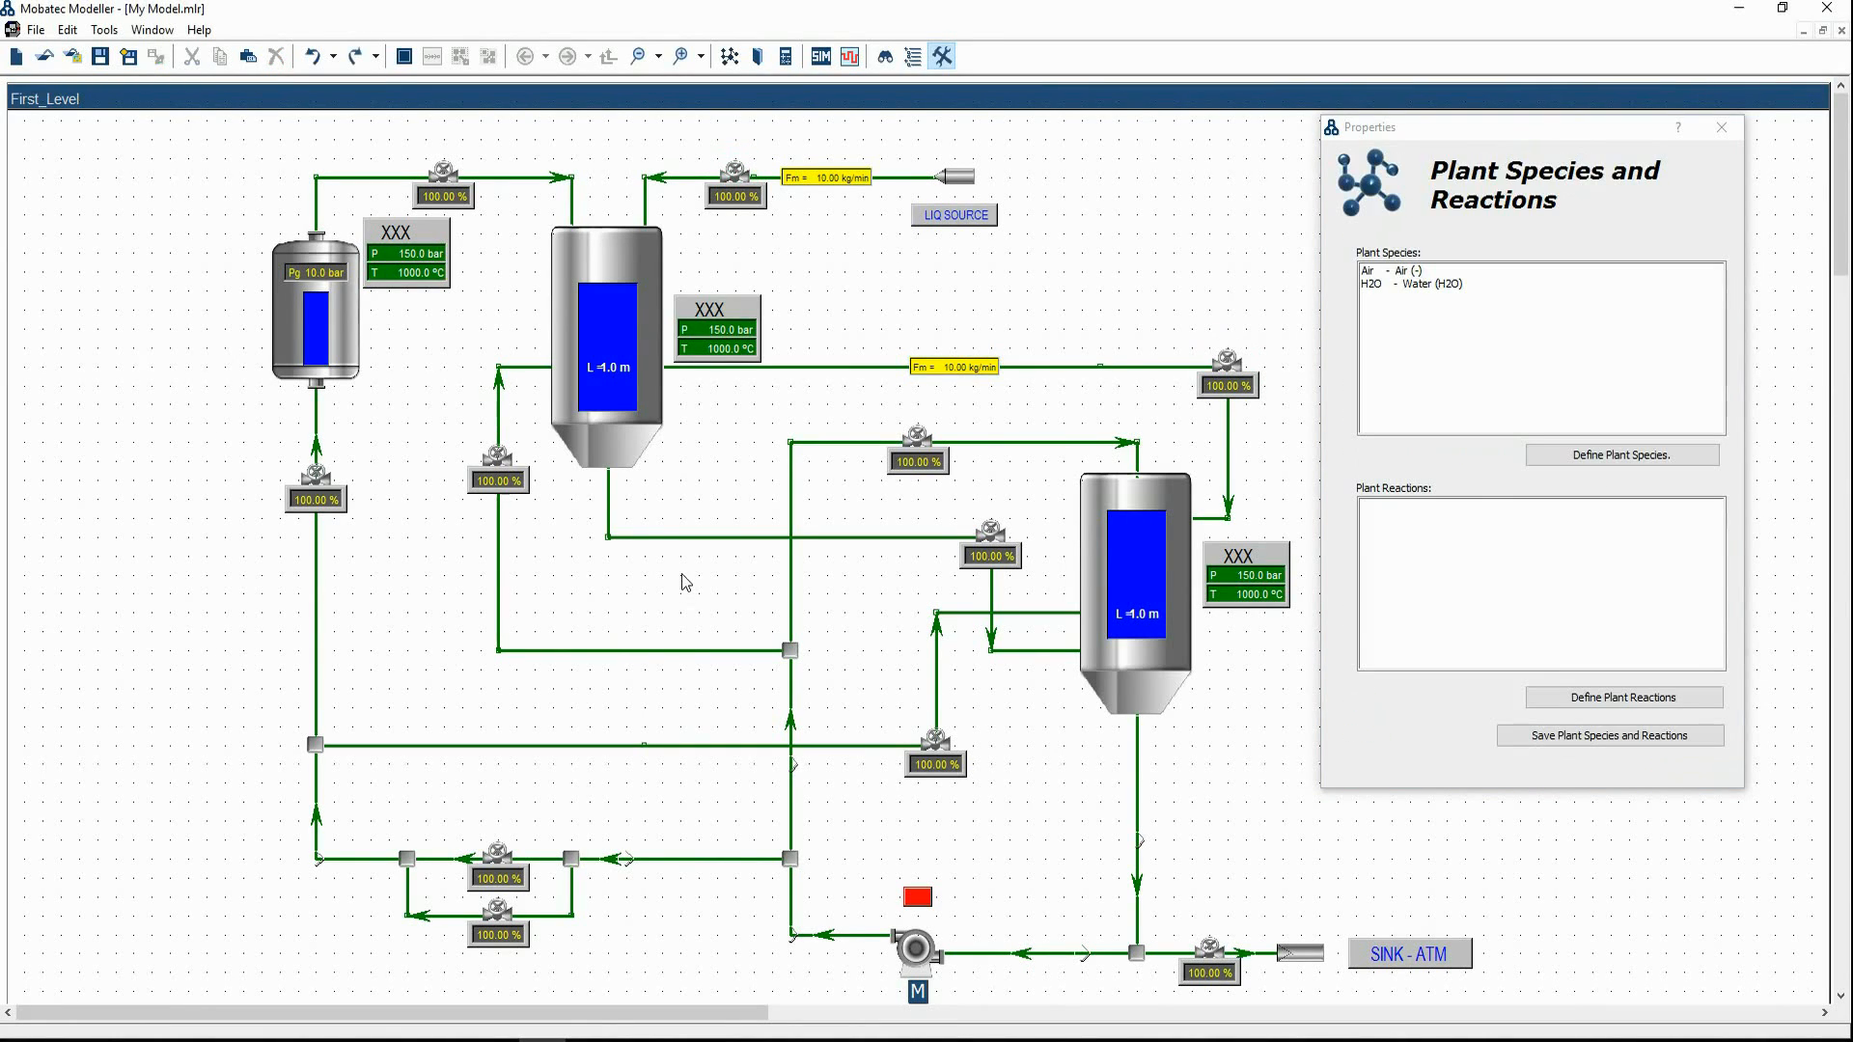
{"action": "key", "text": "v"}
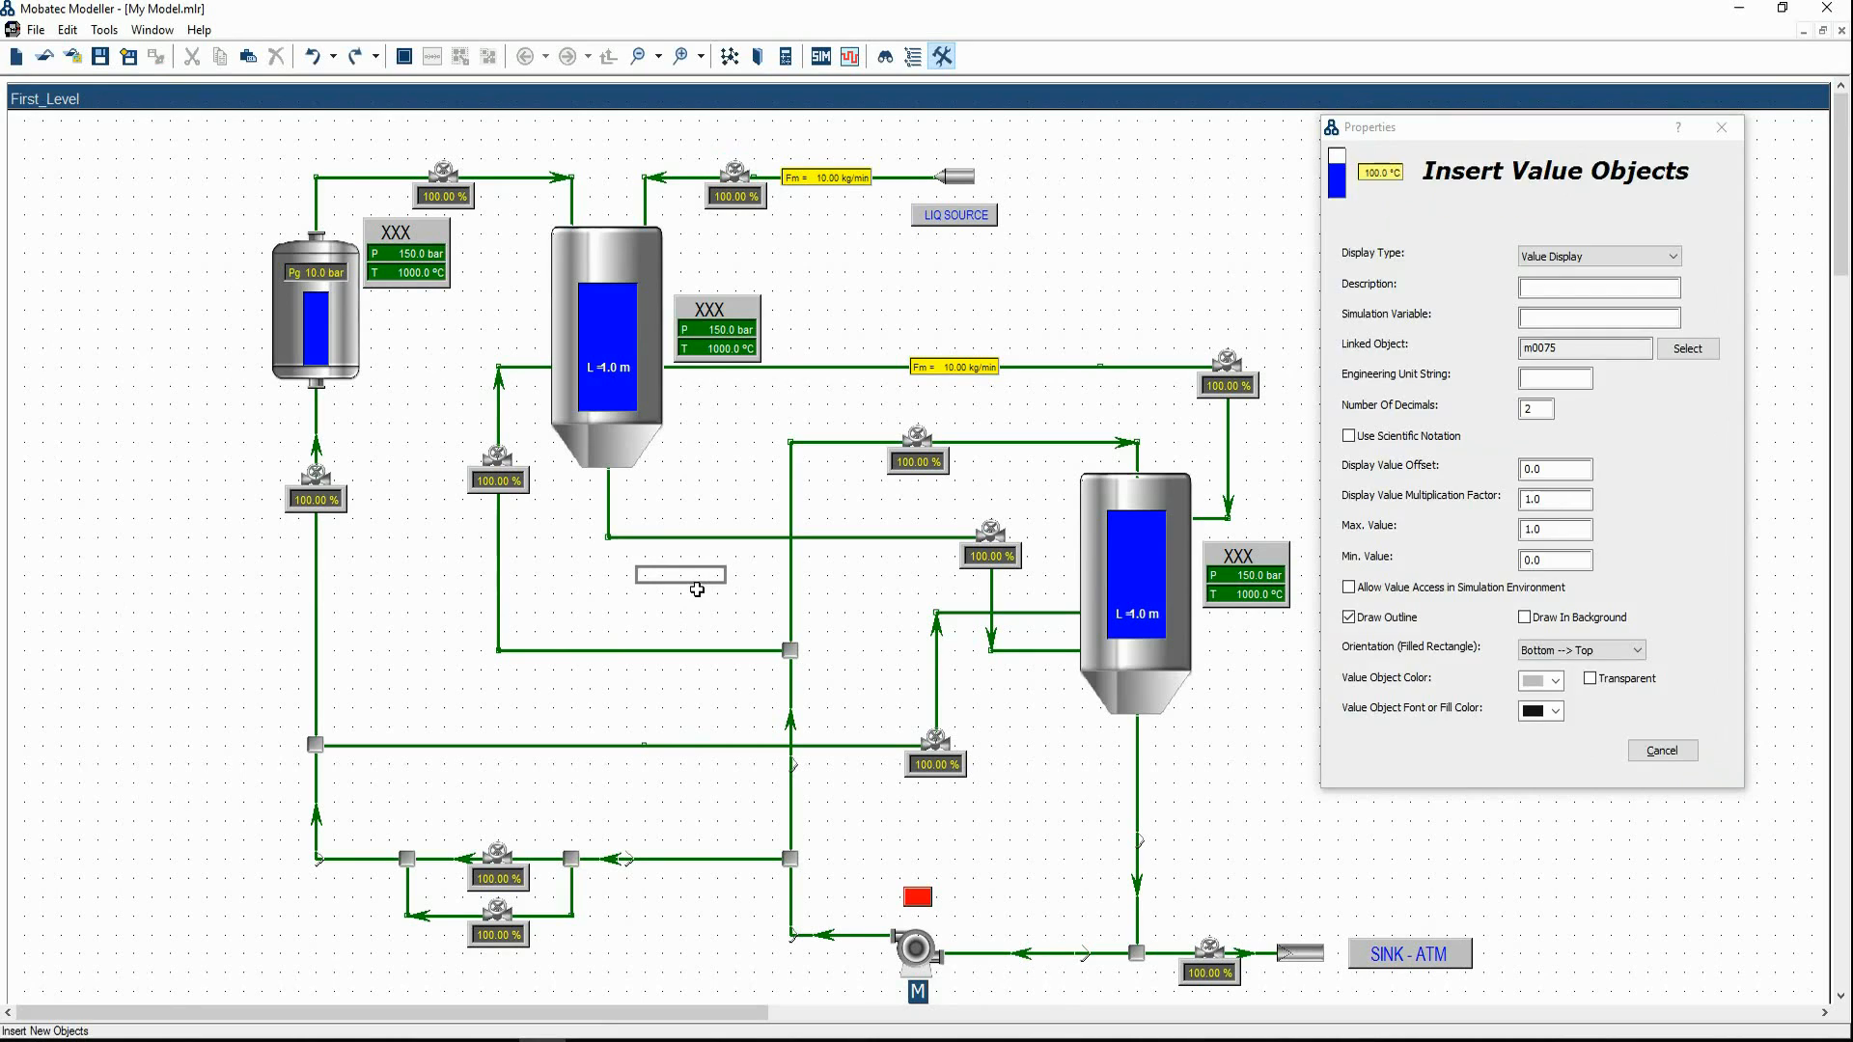
{"action": "left_click", "coordinate": [711, 545]}
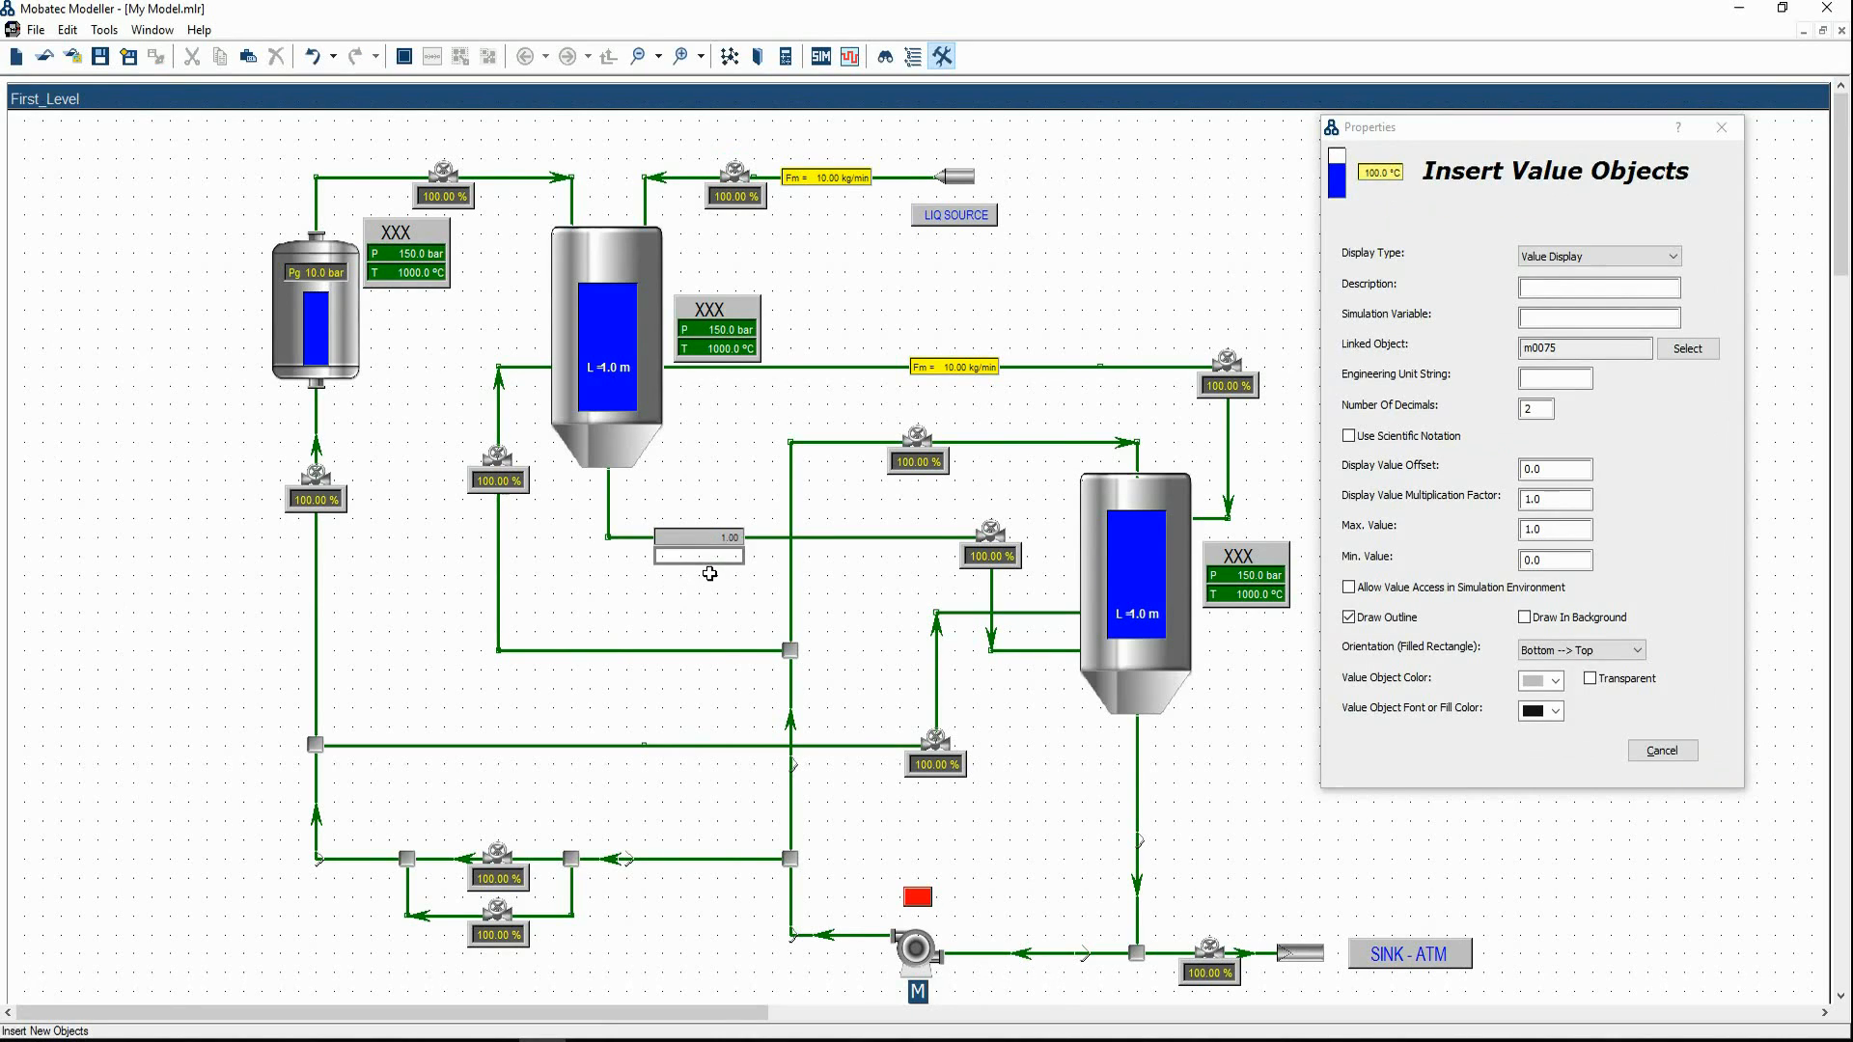
{"action": "key", "text": "Escape"}
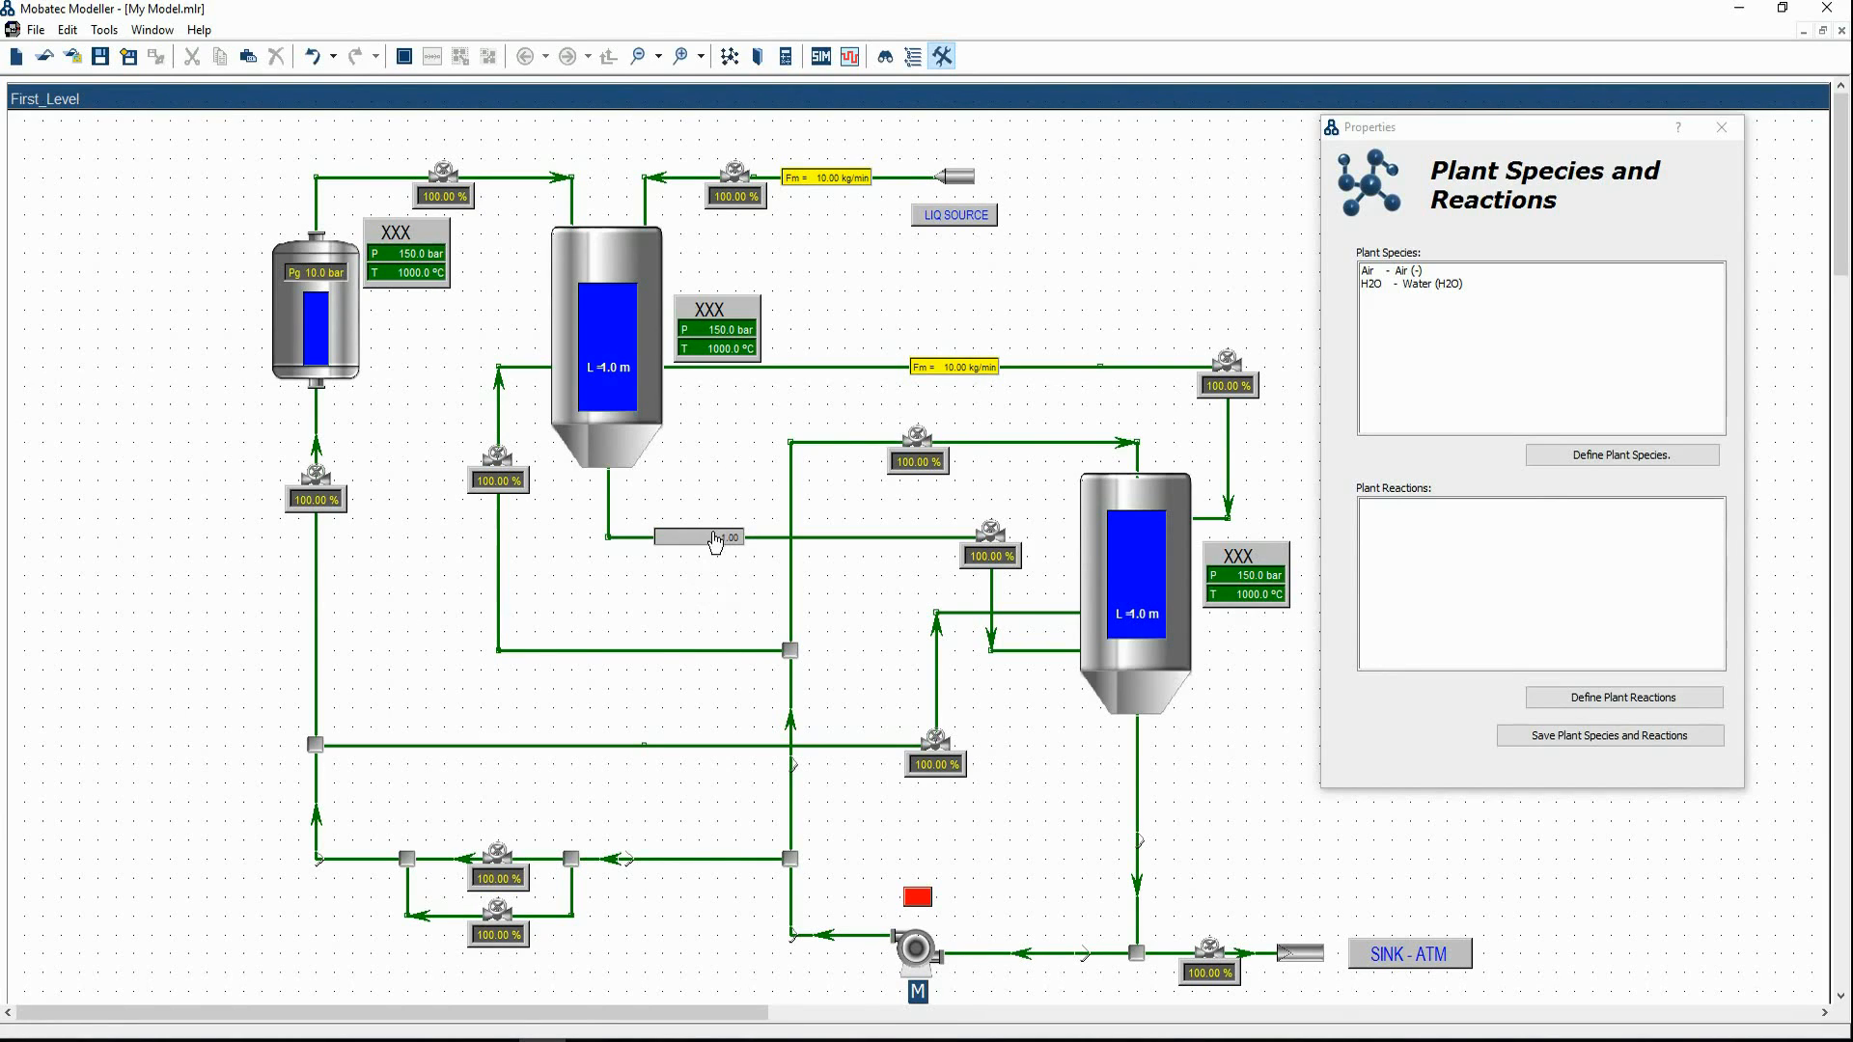
Copy the properties of the Fm display on the side outlet line onto the new value display
{"action": "left_click", "coordinate": [992, 384]}
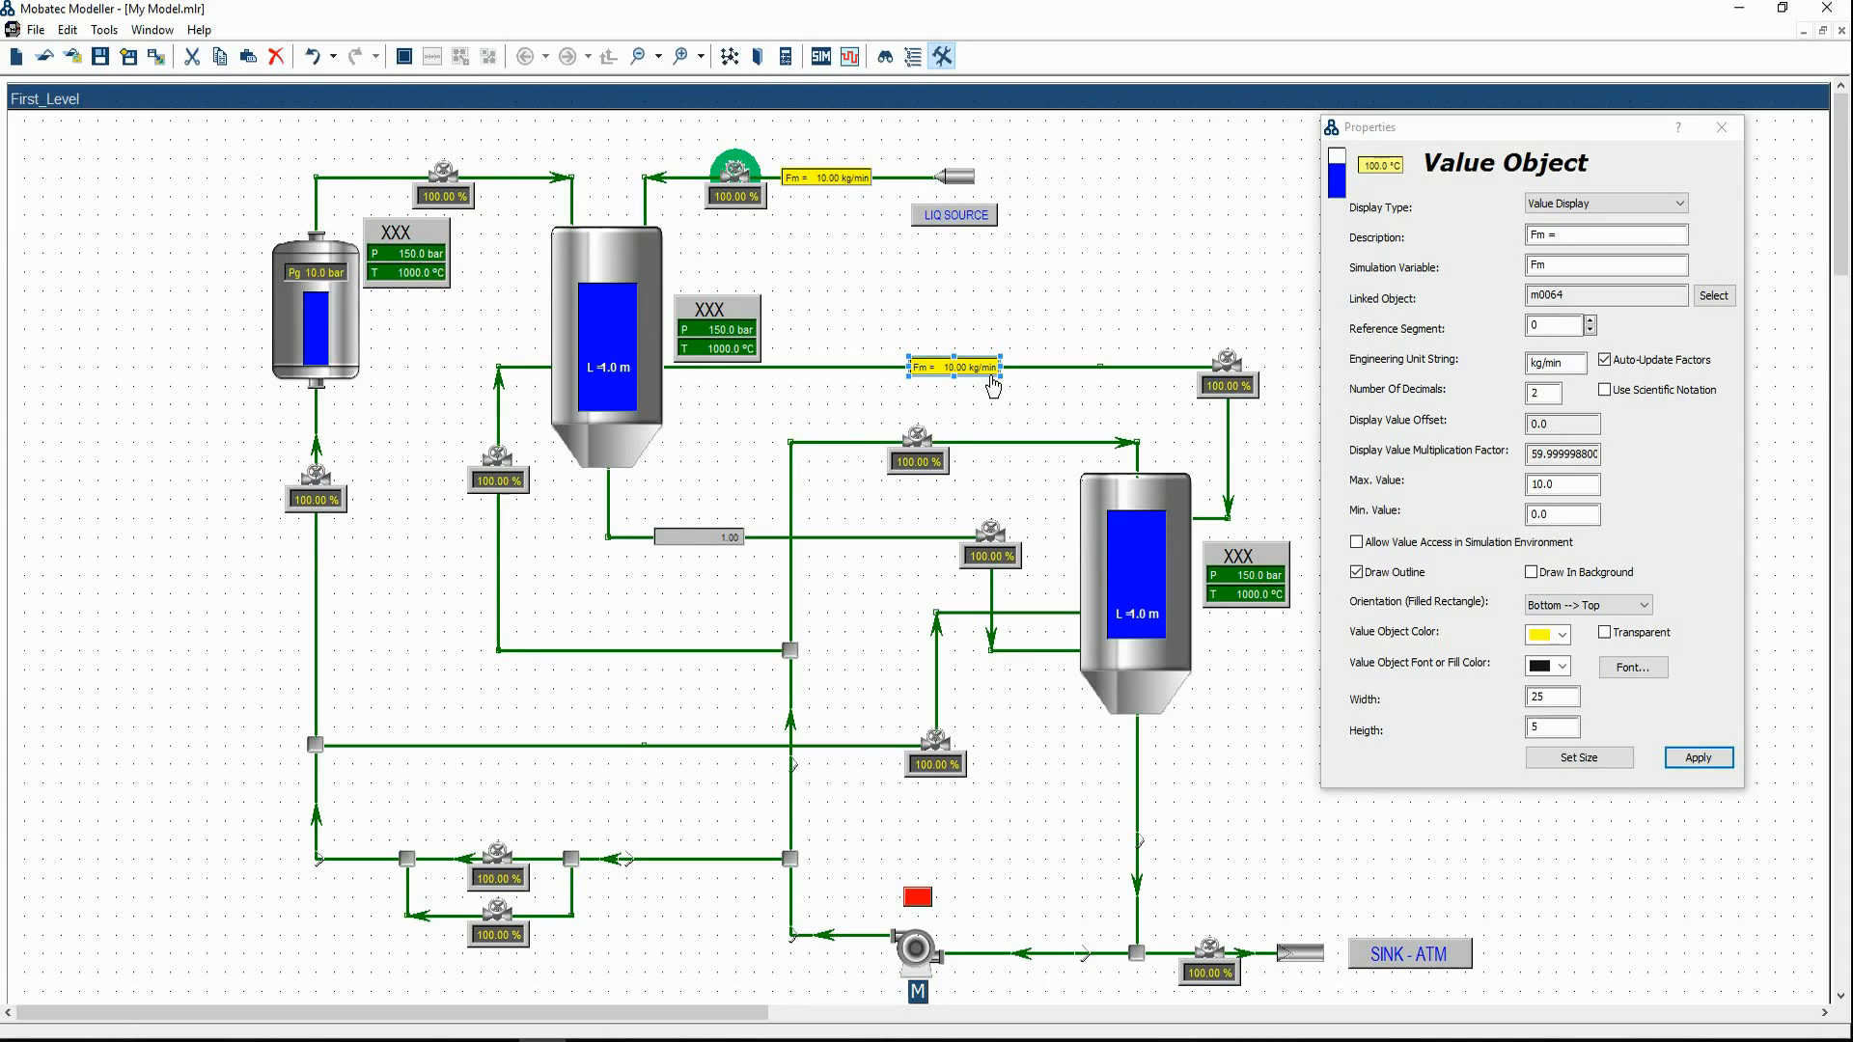
{"action": "key", "text": "ctrl+c"}
{"action": "left_click", "coordinate": [734, 537]}
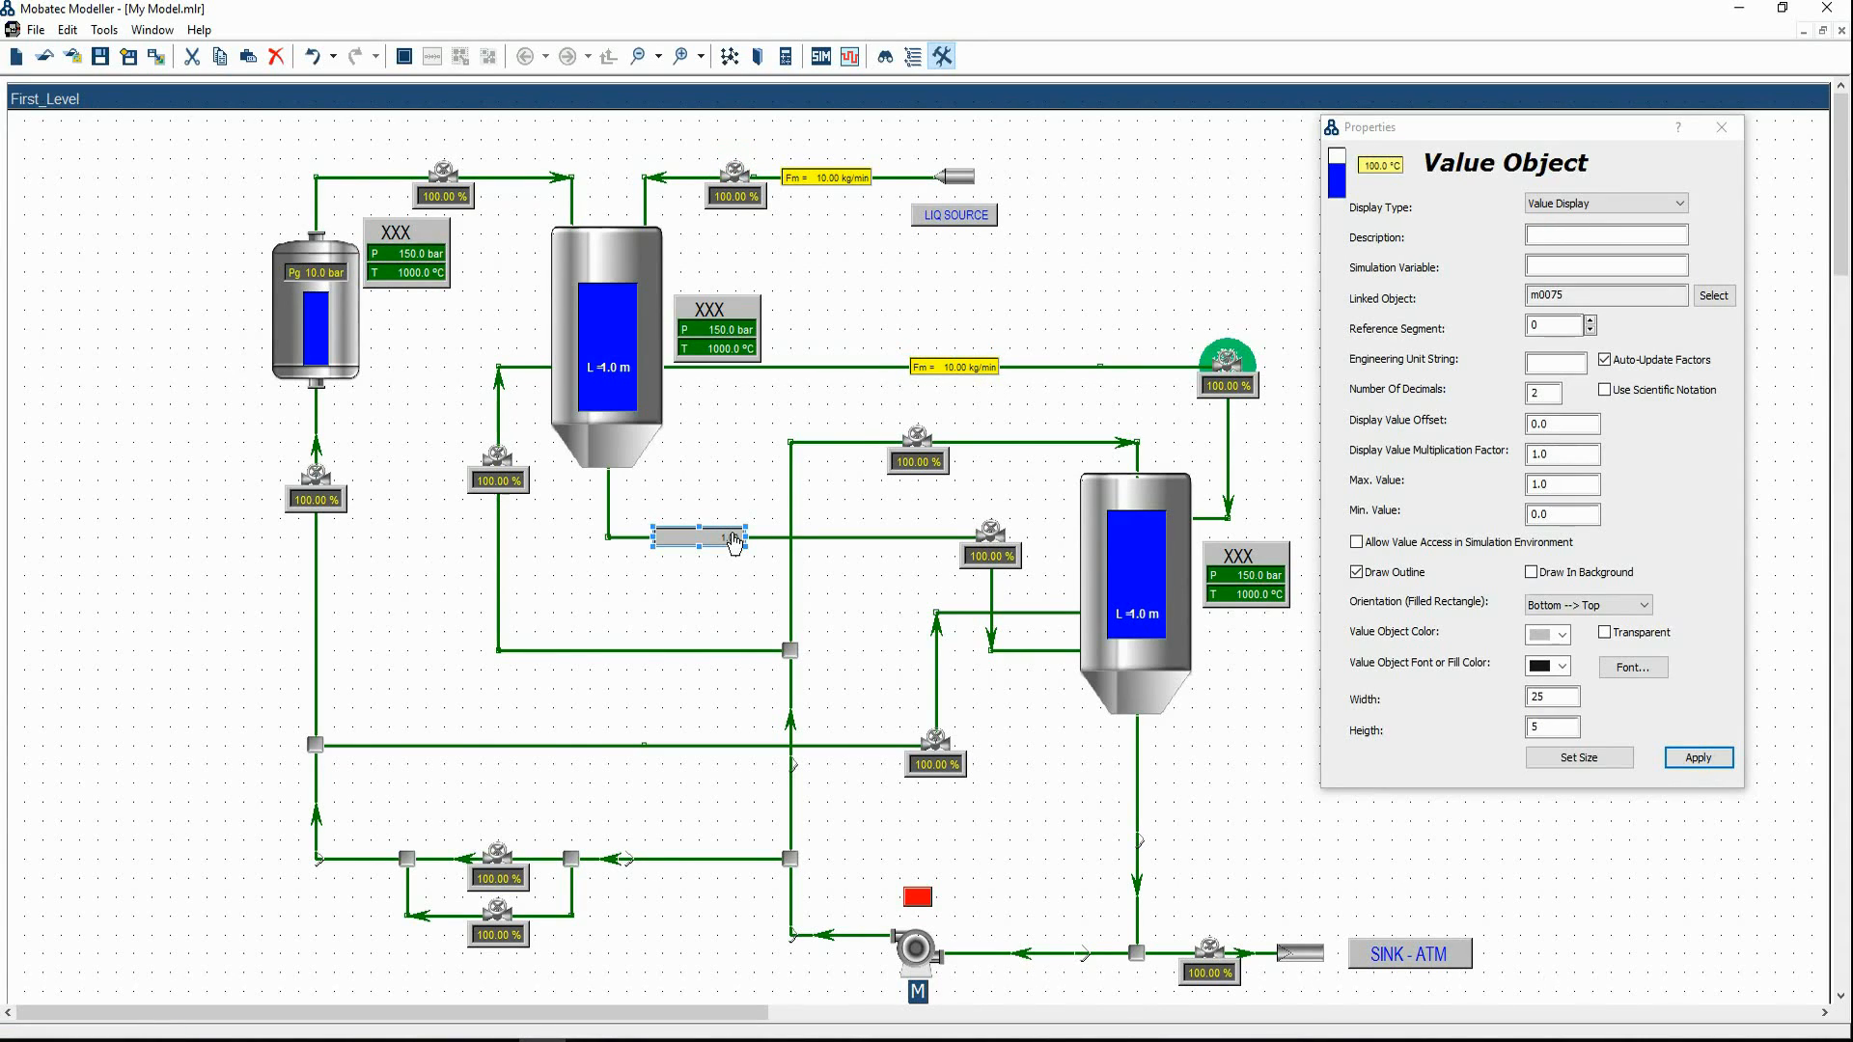
{"action": "key", "text": "ctrl+v"}
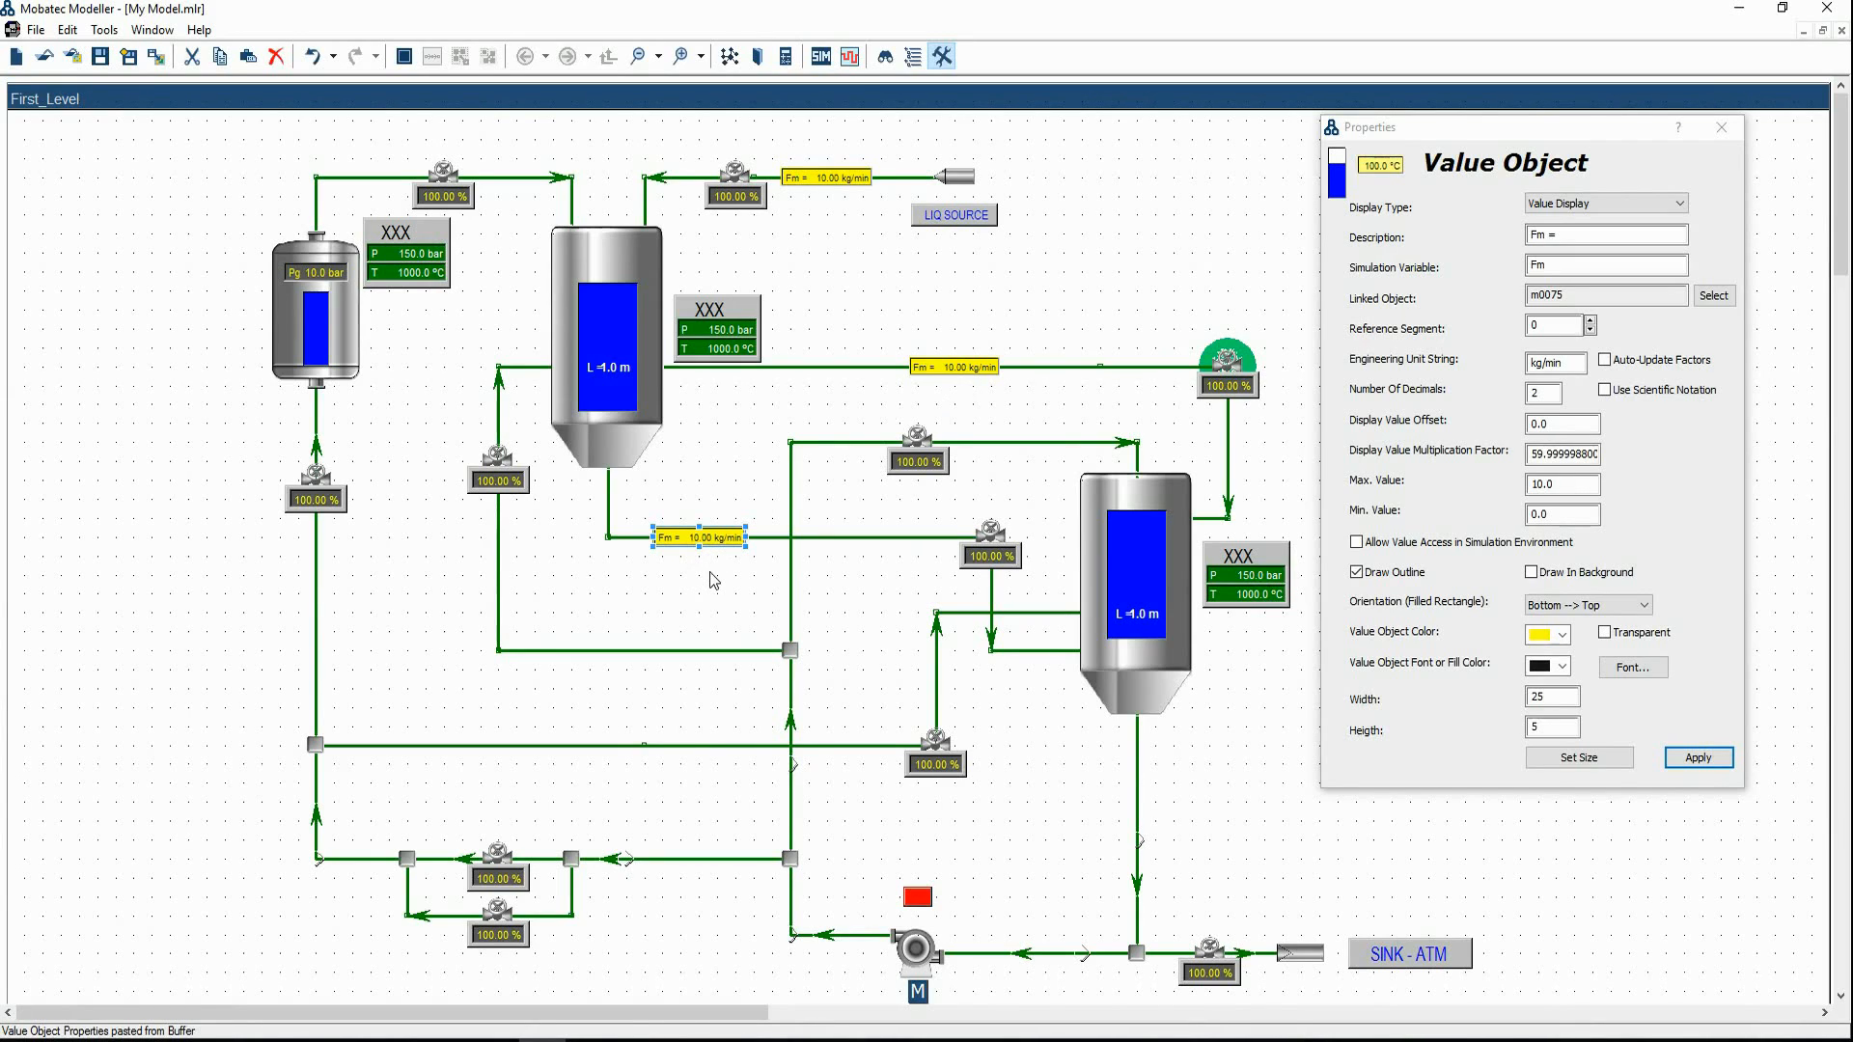
Link the new Fm display on the upper tank's bottom outlet line to its valve, m0076, and apply the change
{"action": "mouse_move", "coordinate": [1547, 437]}
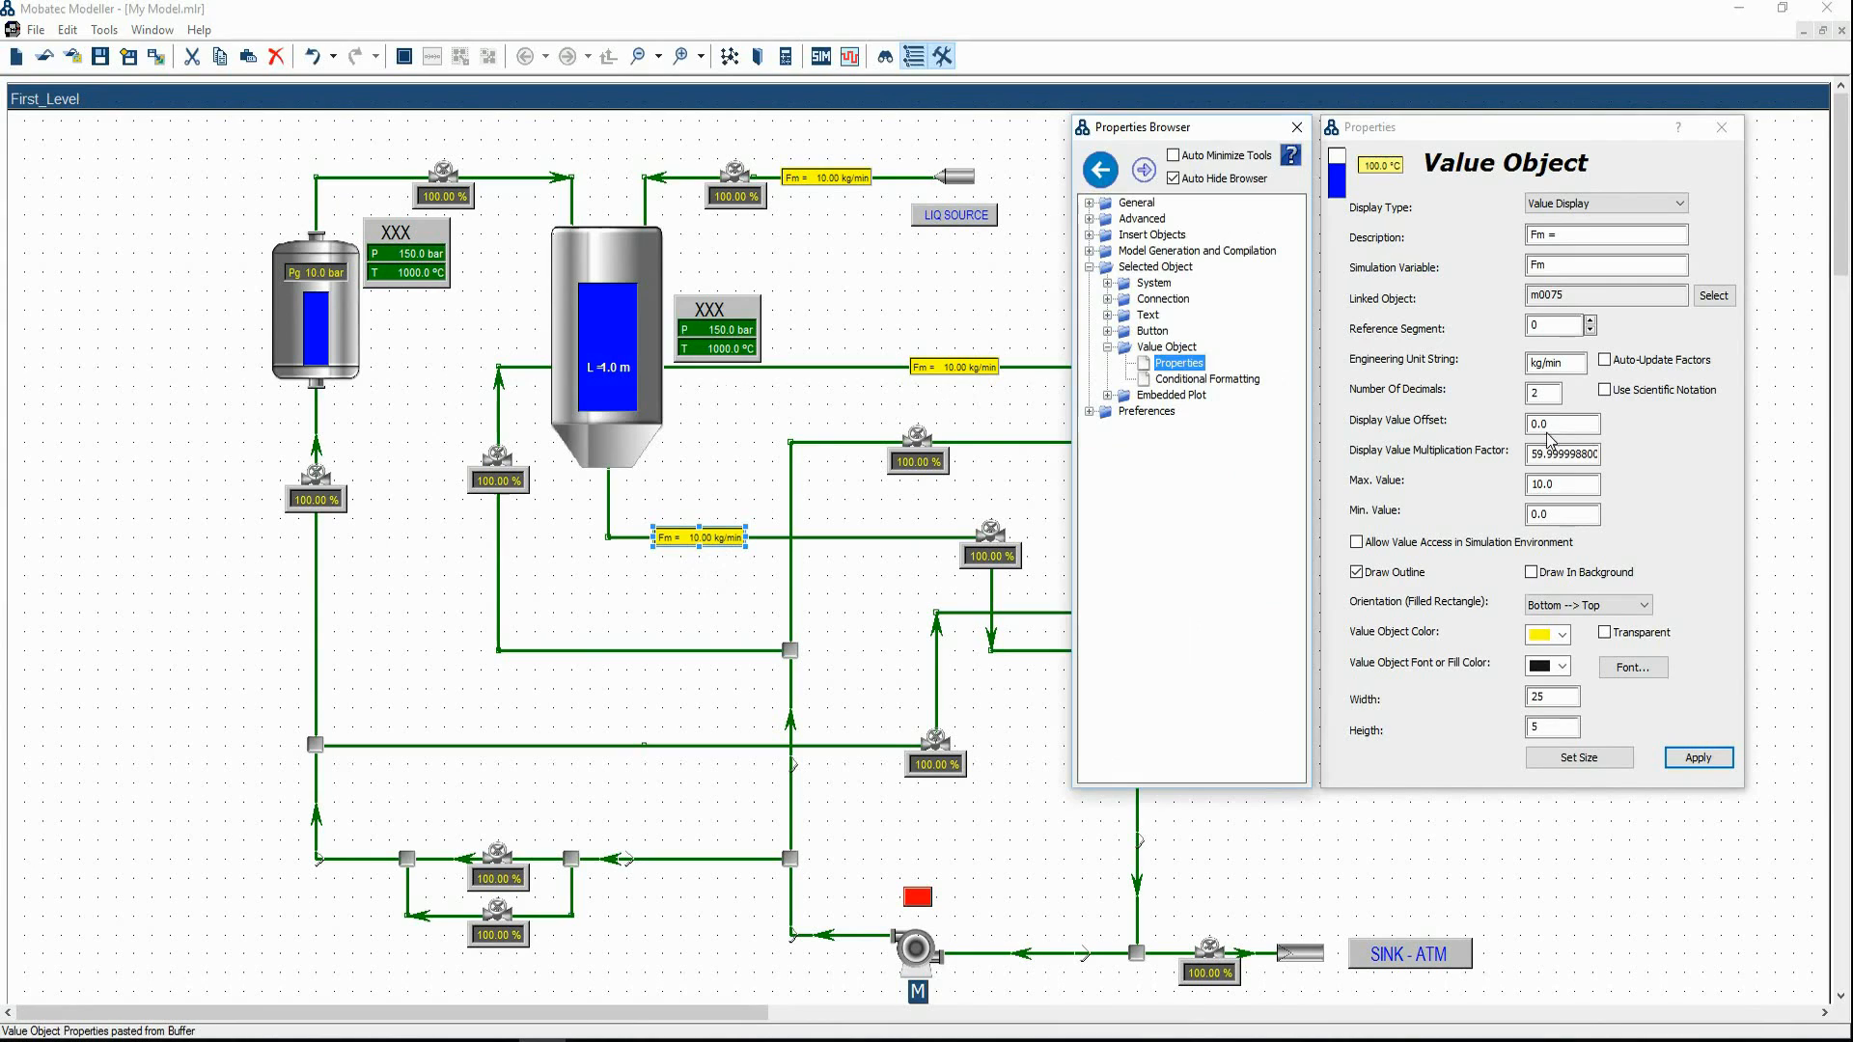
{"action": "left_click", "coordinate": [1729, 299]}
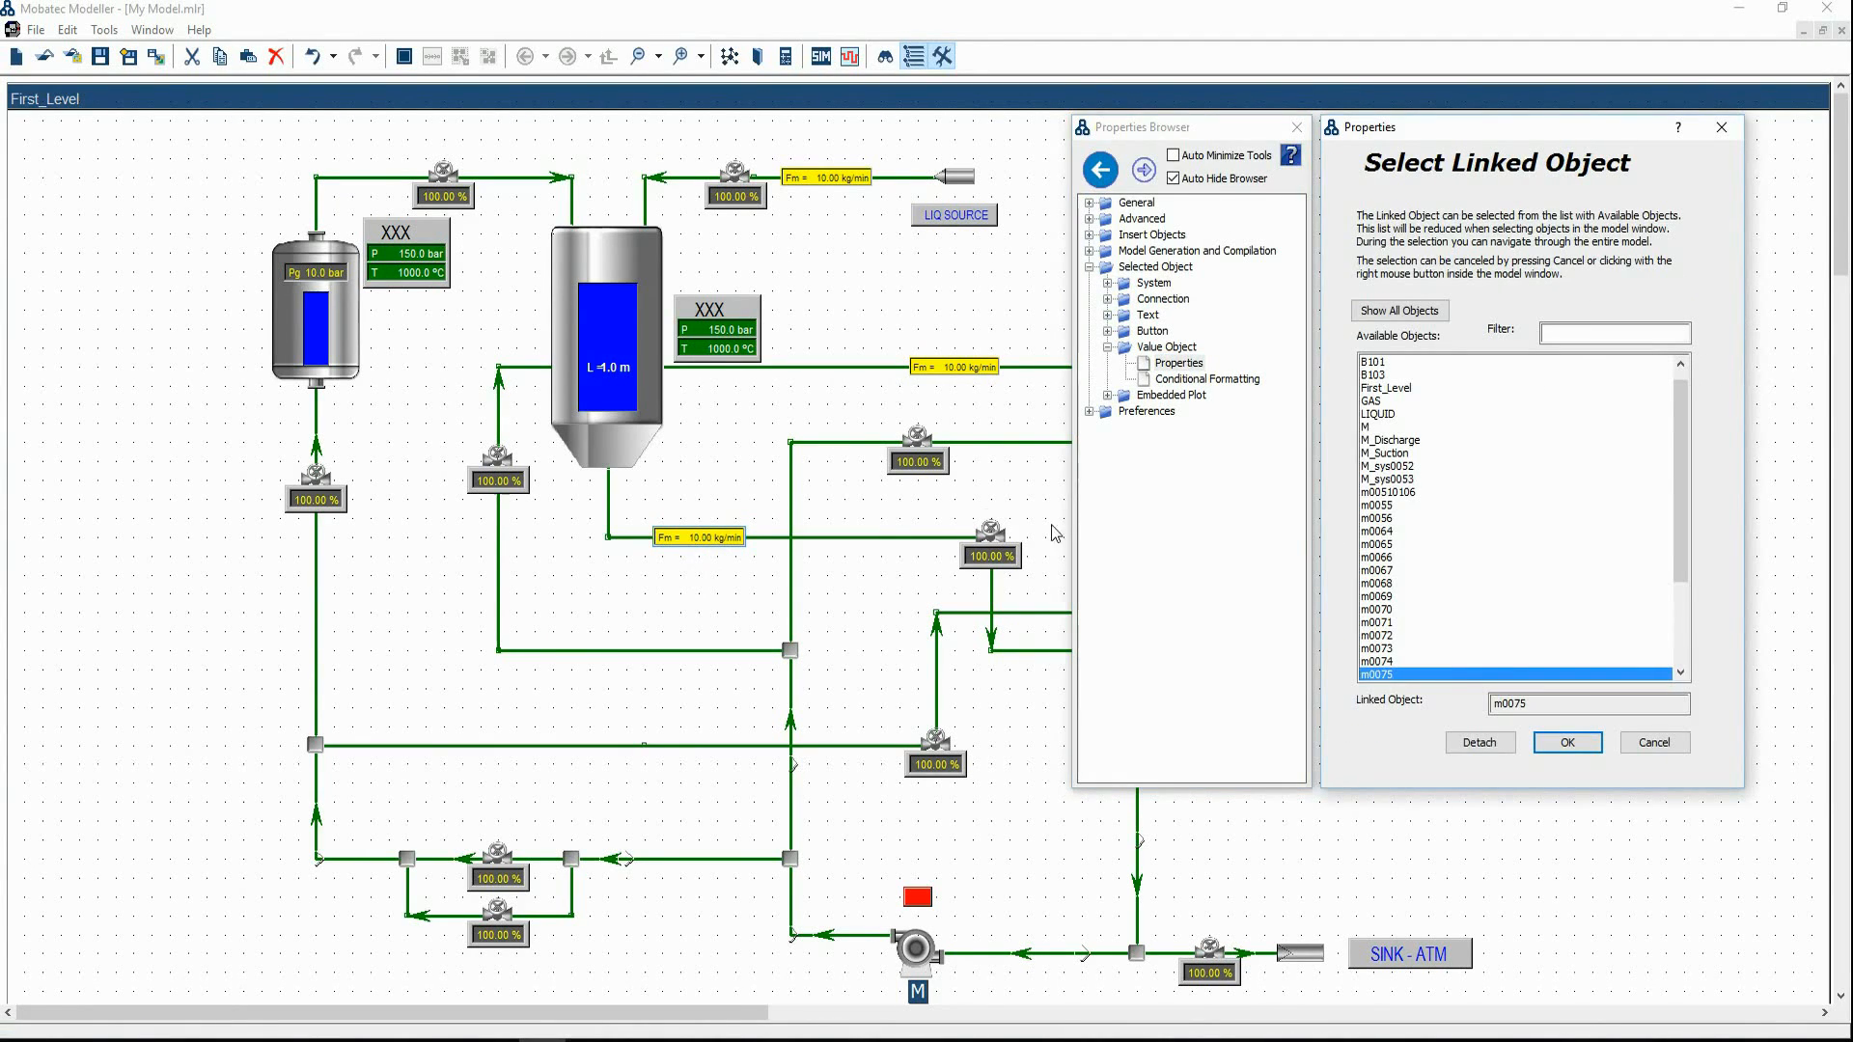
{"action": "left_click", "coordinate": [991, 532]}
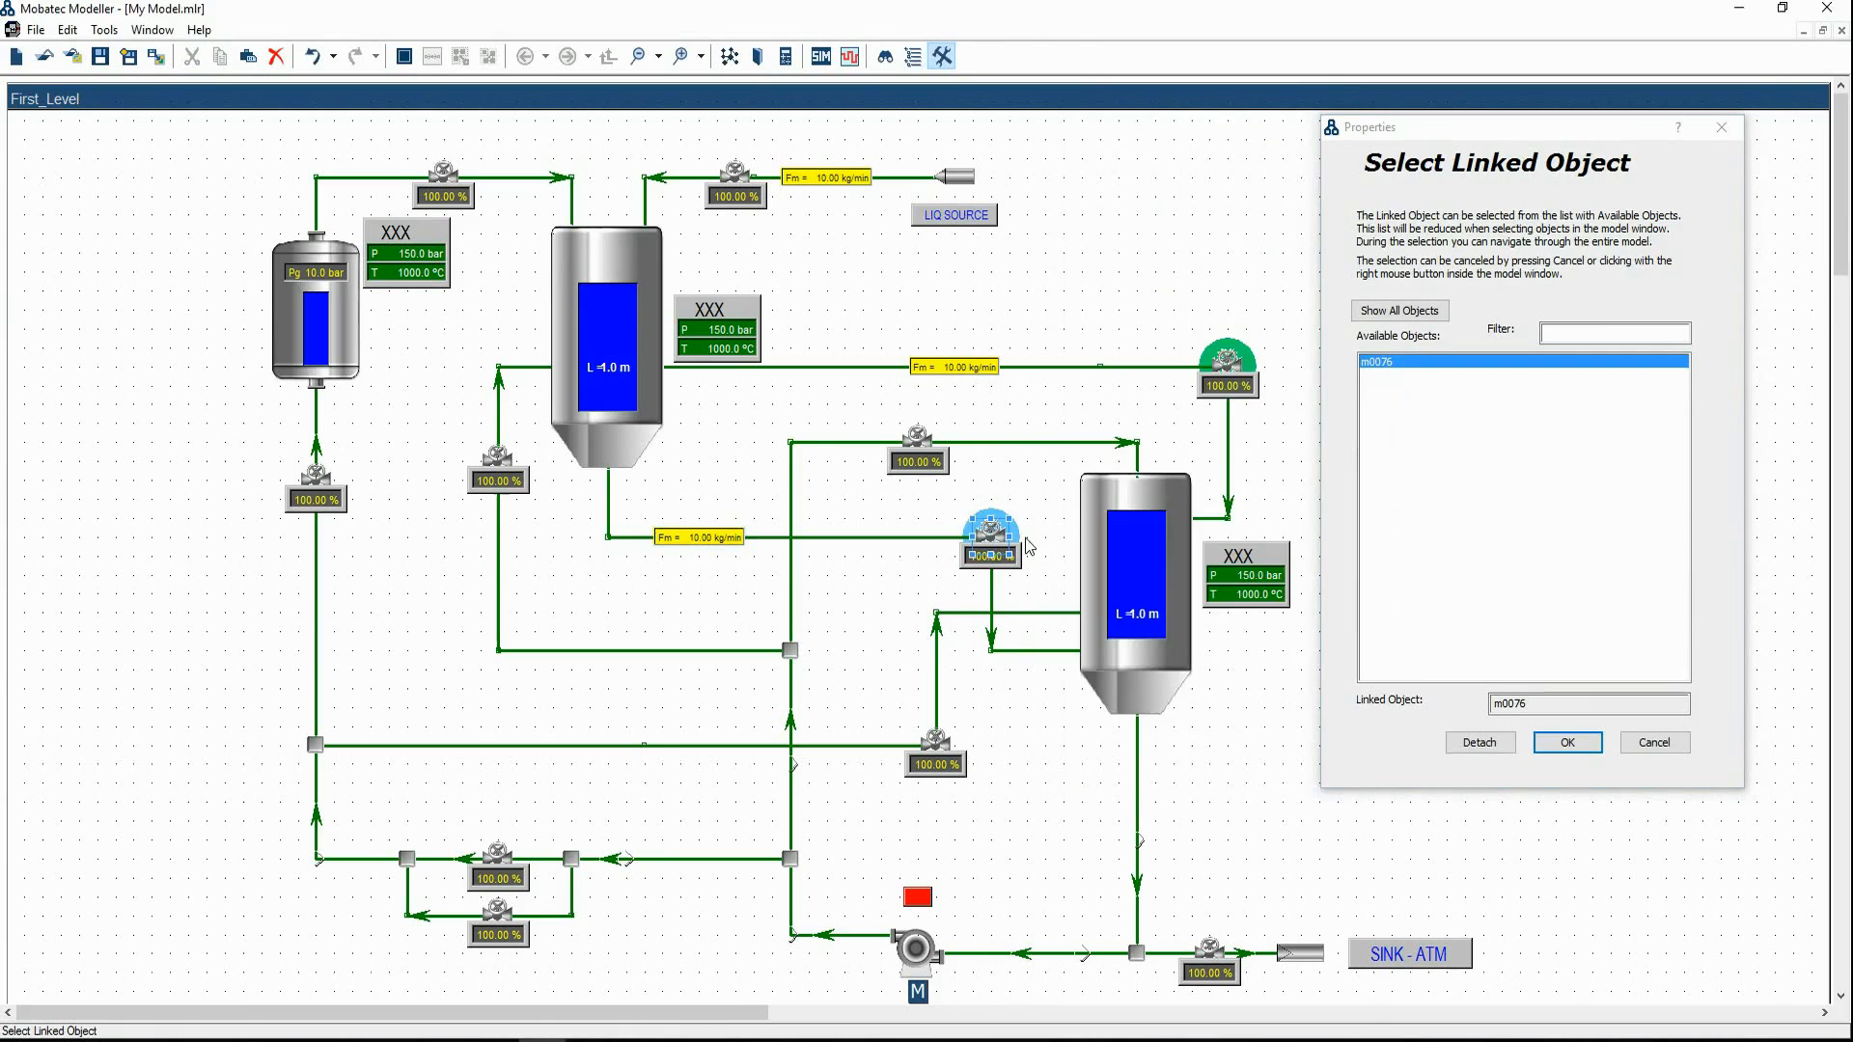
{"action": "left_click", "coordinate": [1567, 743]}
{"action": "left_click", "coordinate": [1707, 759]}
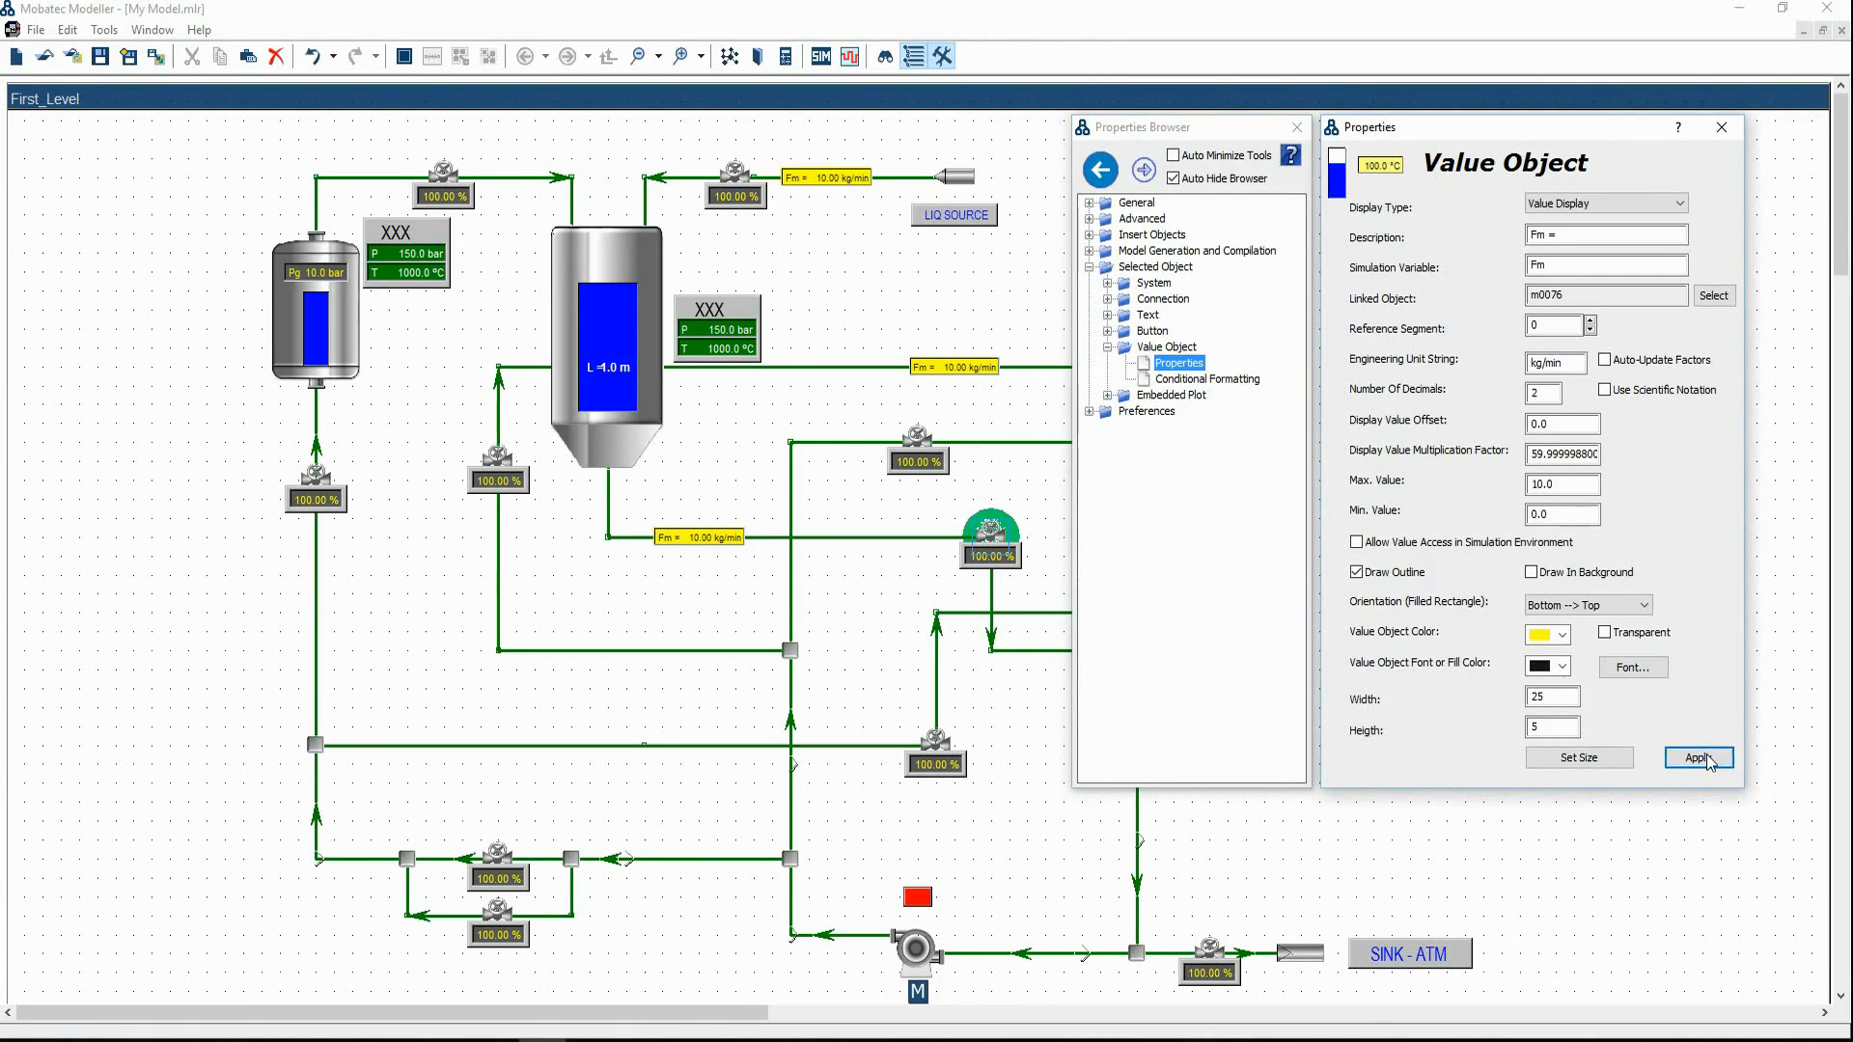
{"action": "left_click", "coordinate": [880, 651]}
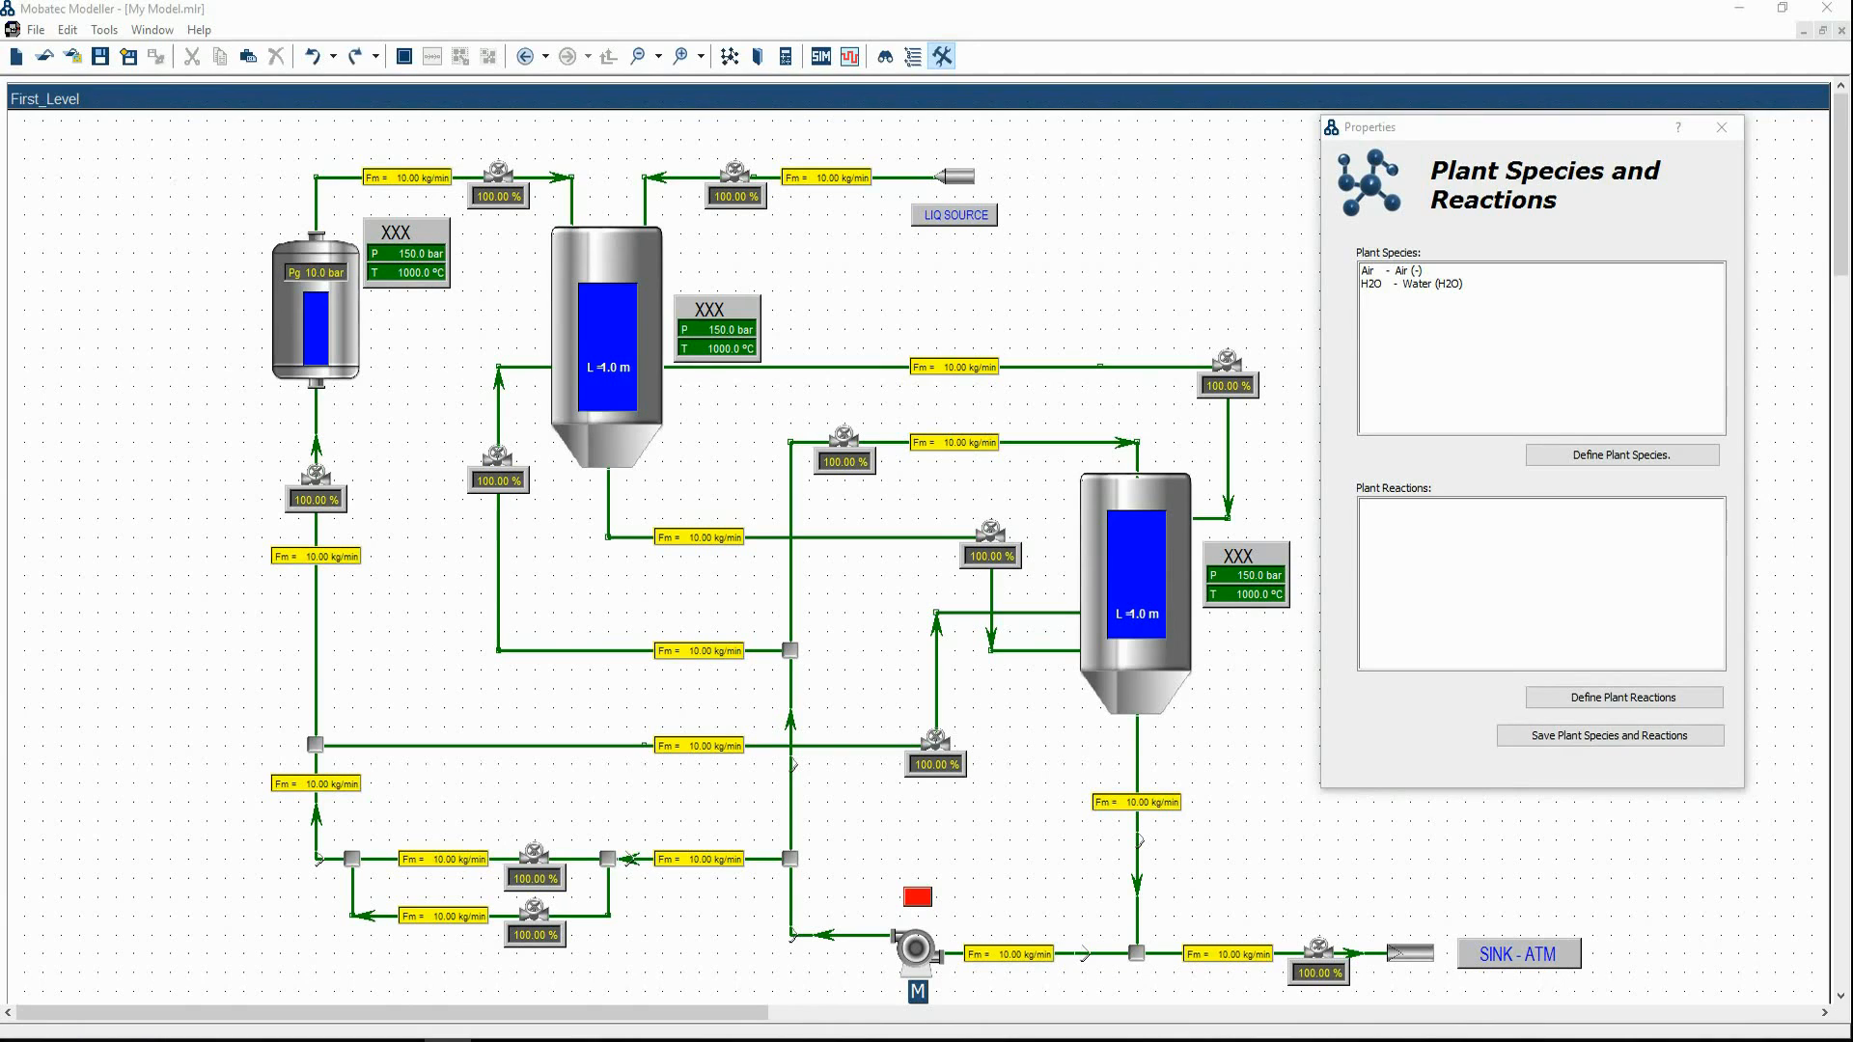
Rename the small pressure vessel with the Pg display as B103
{"action": "left_click", "coordinate": [295, 336]}
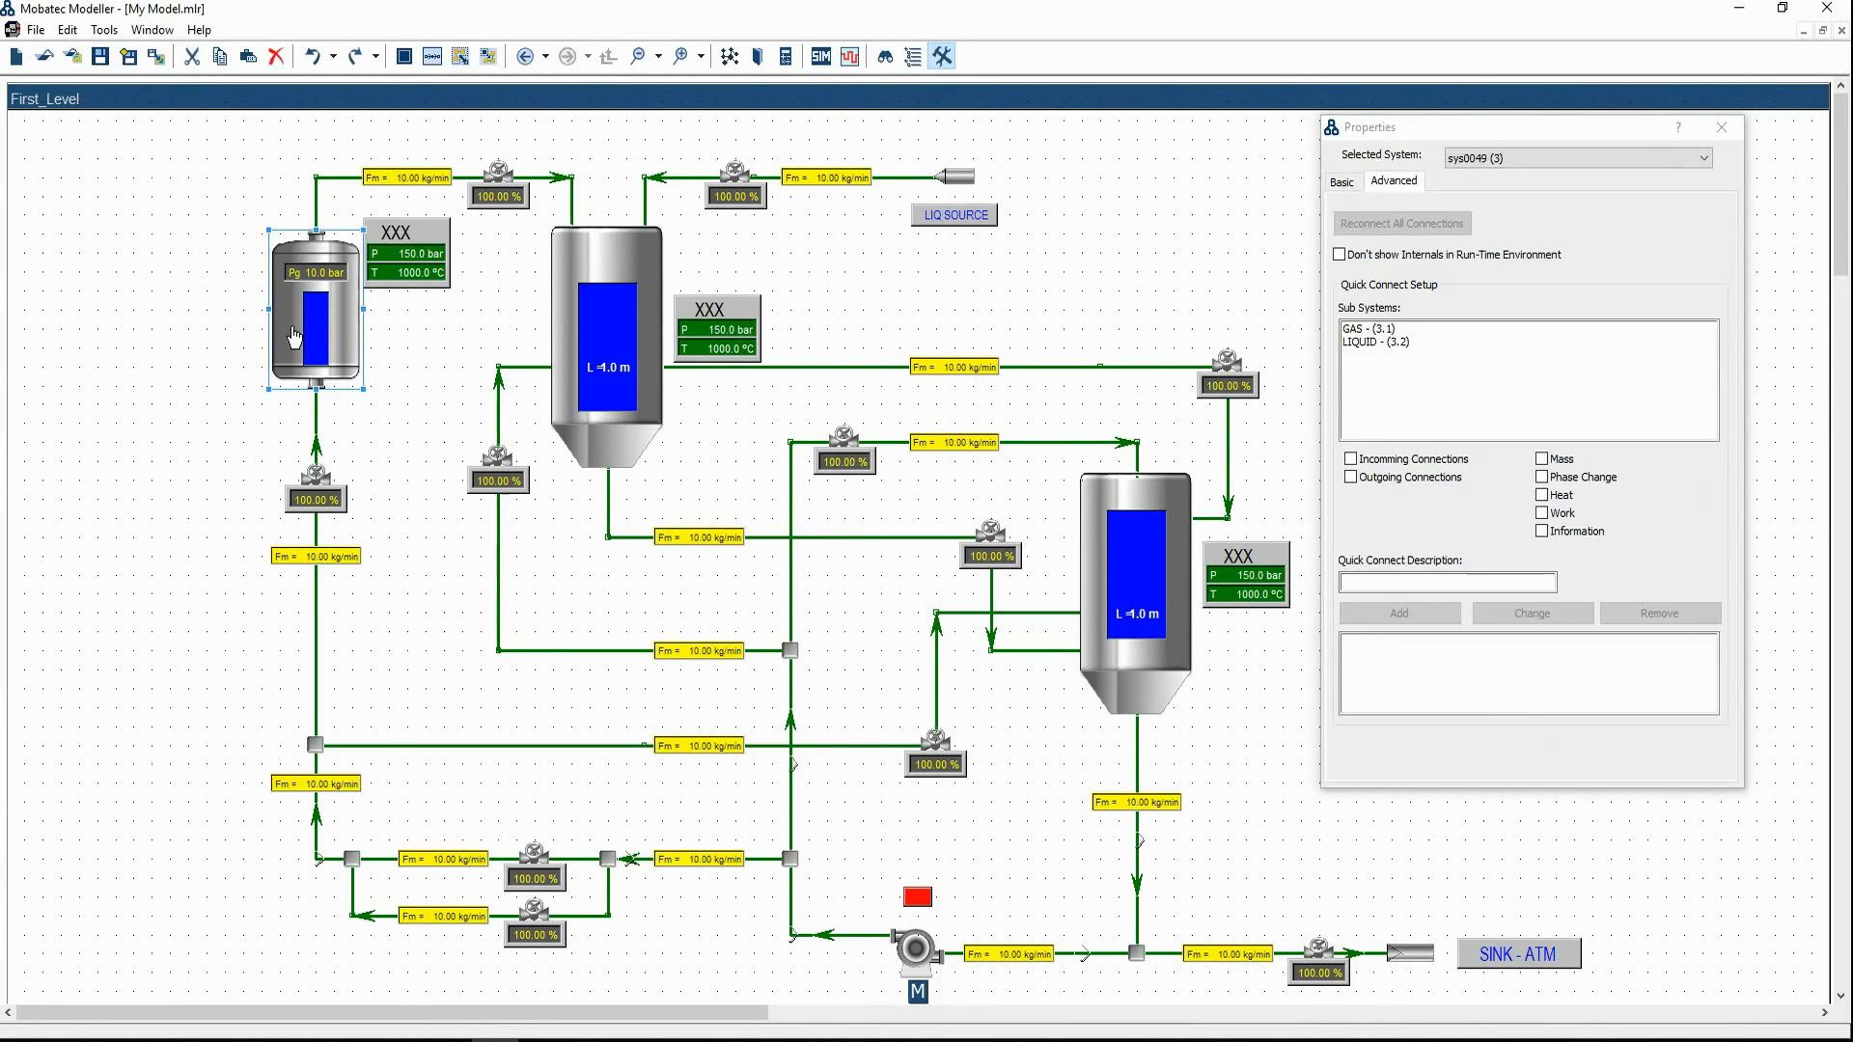
{"action": "right_click", "coordinate": [294, 335]}
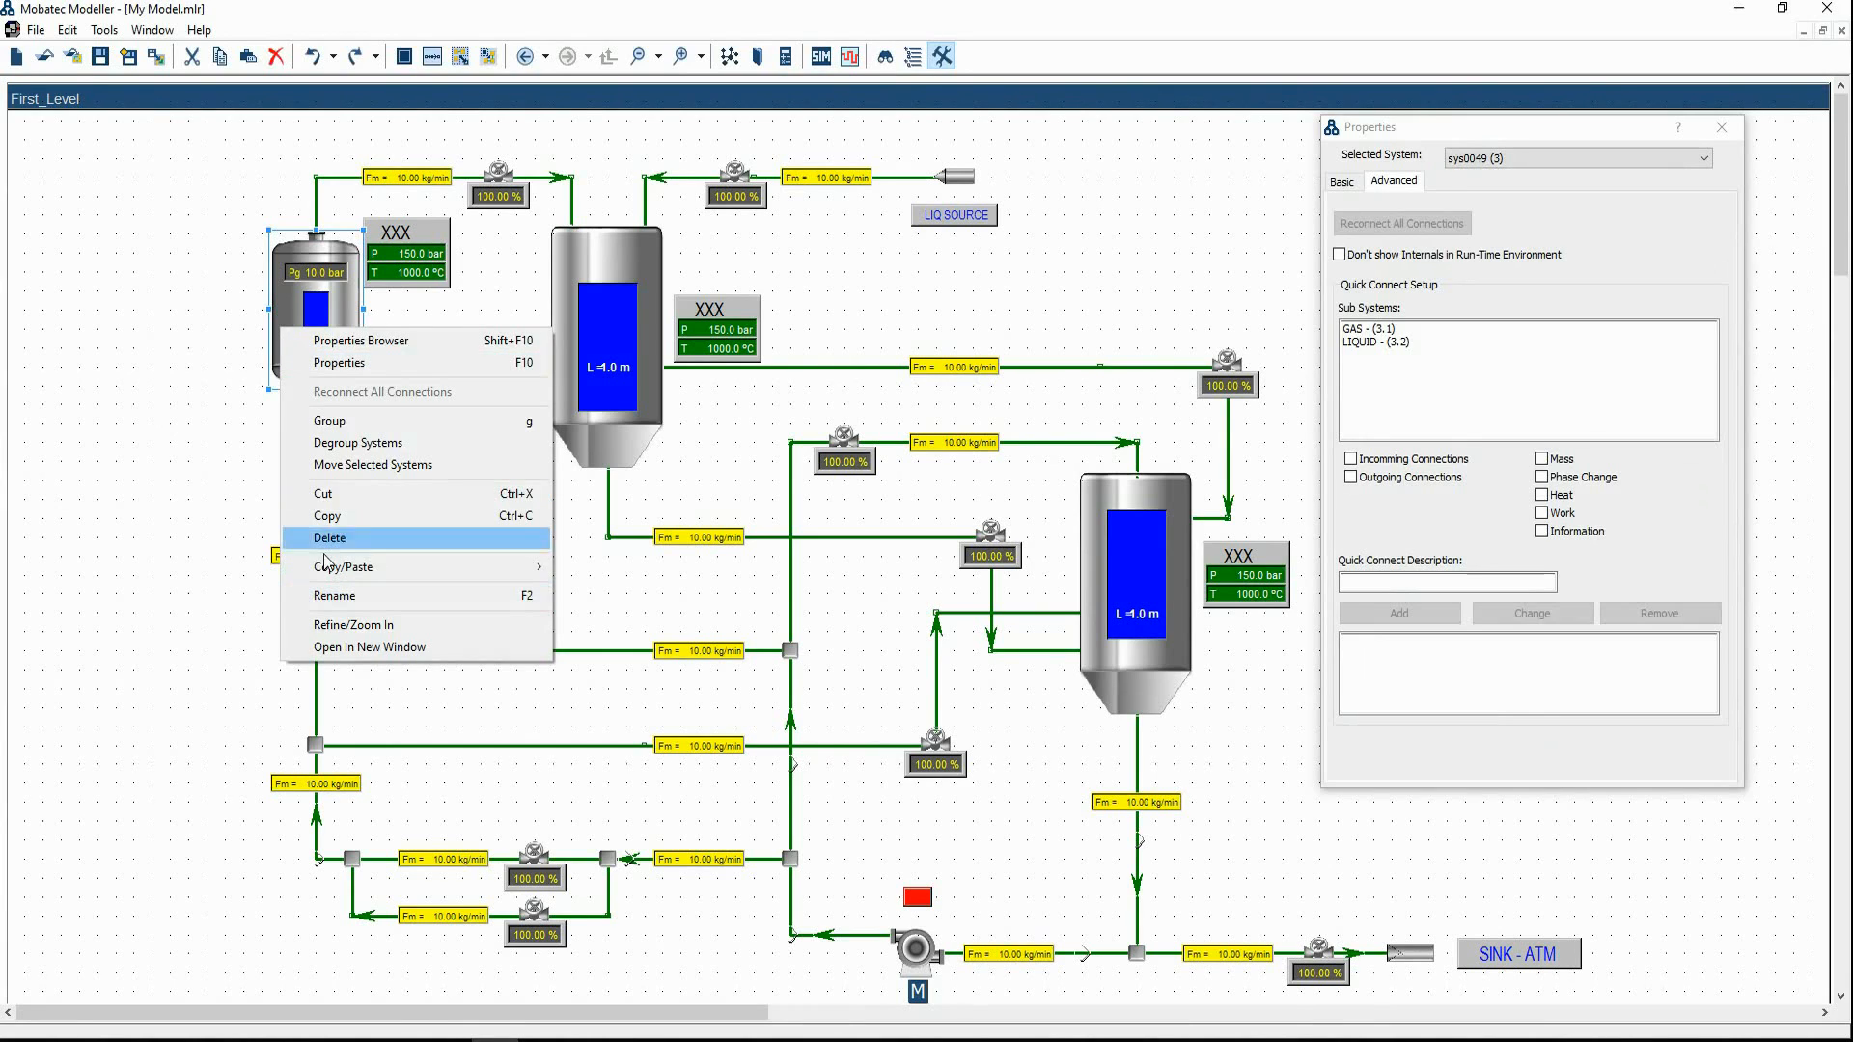
{"action": "left_click", "coordinate": [188, 400]}
{"action": "left_click", "coordinate": [299, 333]}
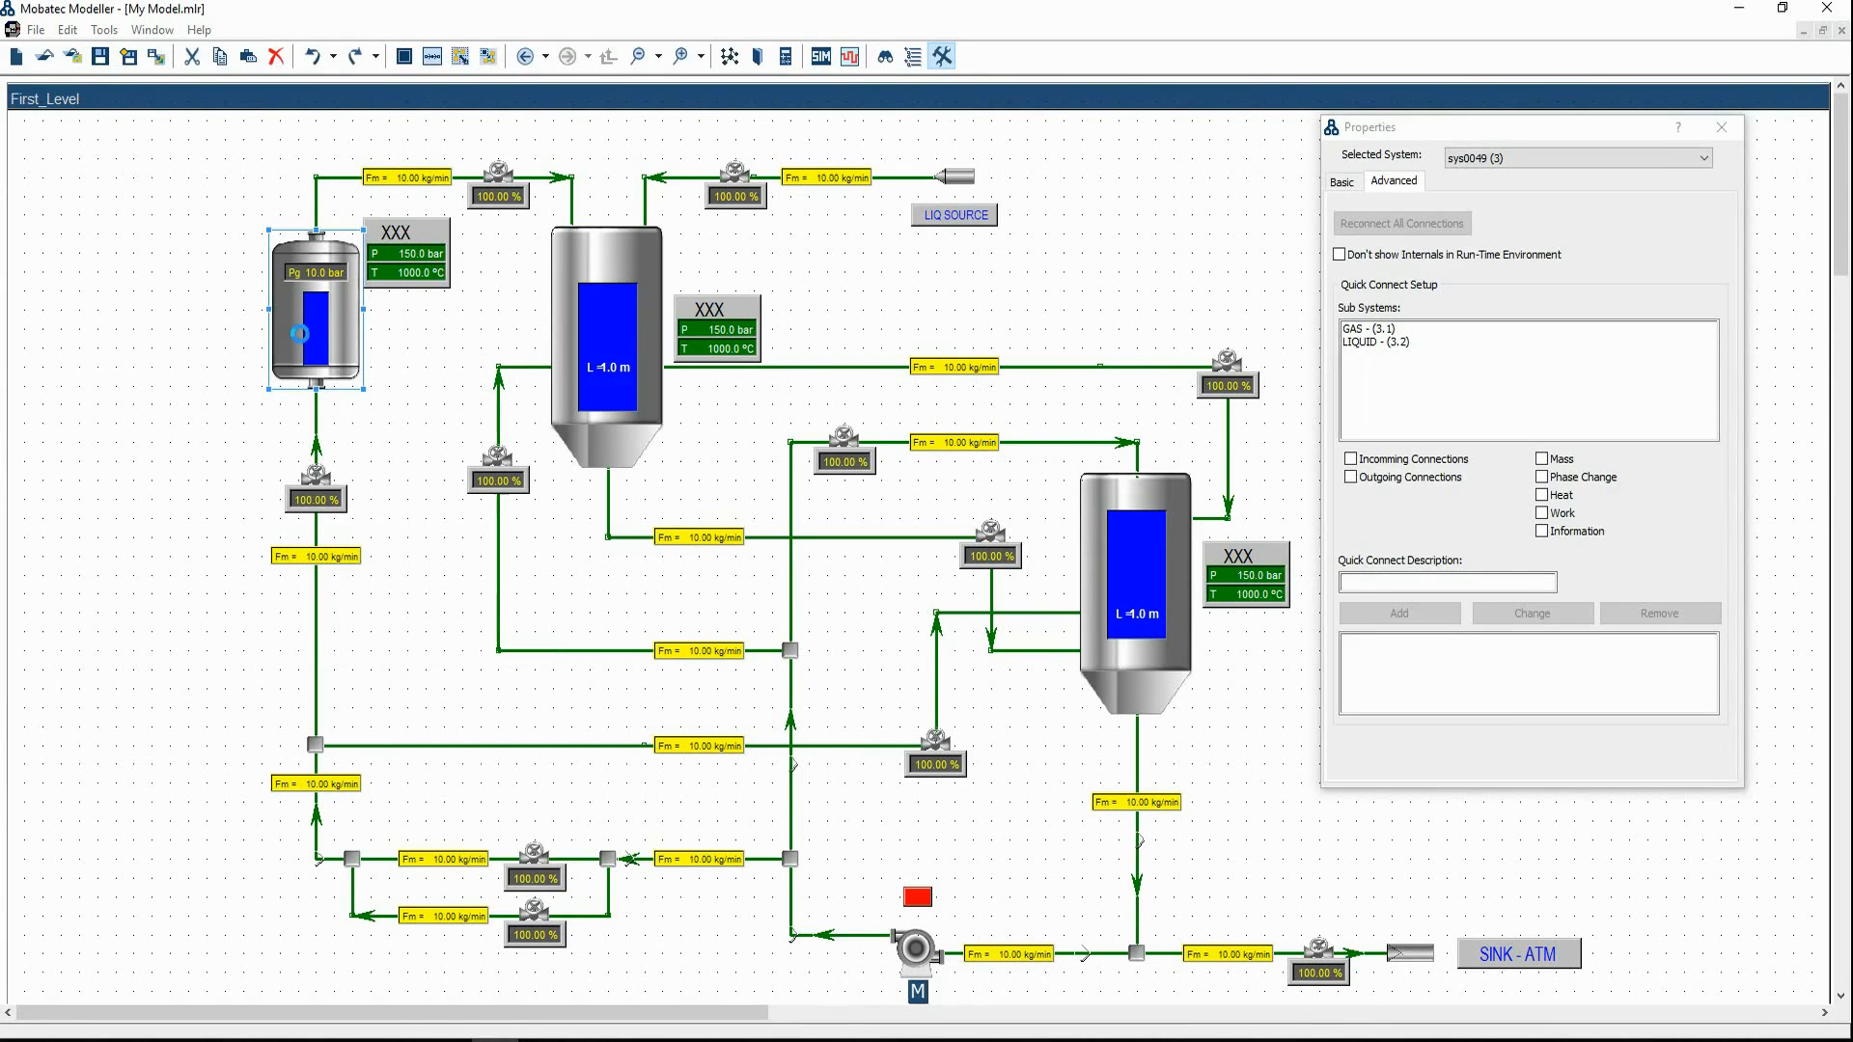
{"action": "key", "text": "F2"}
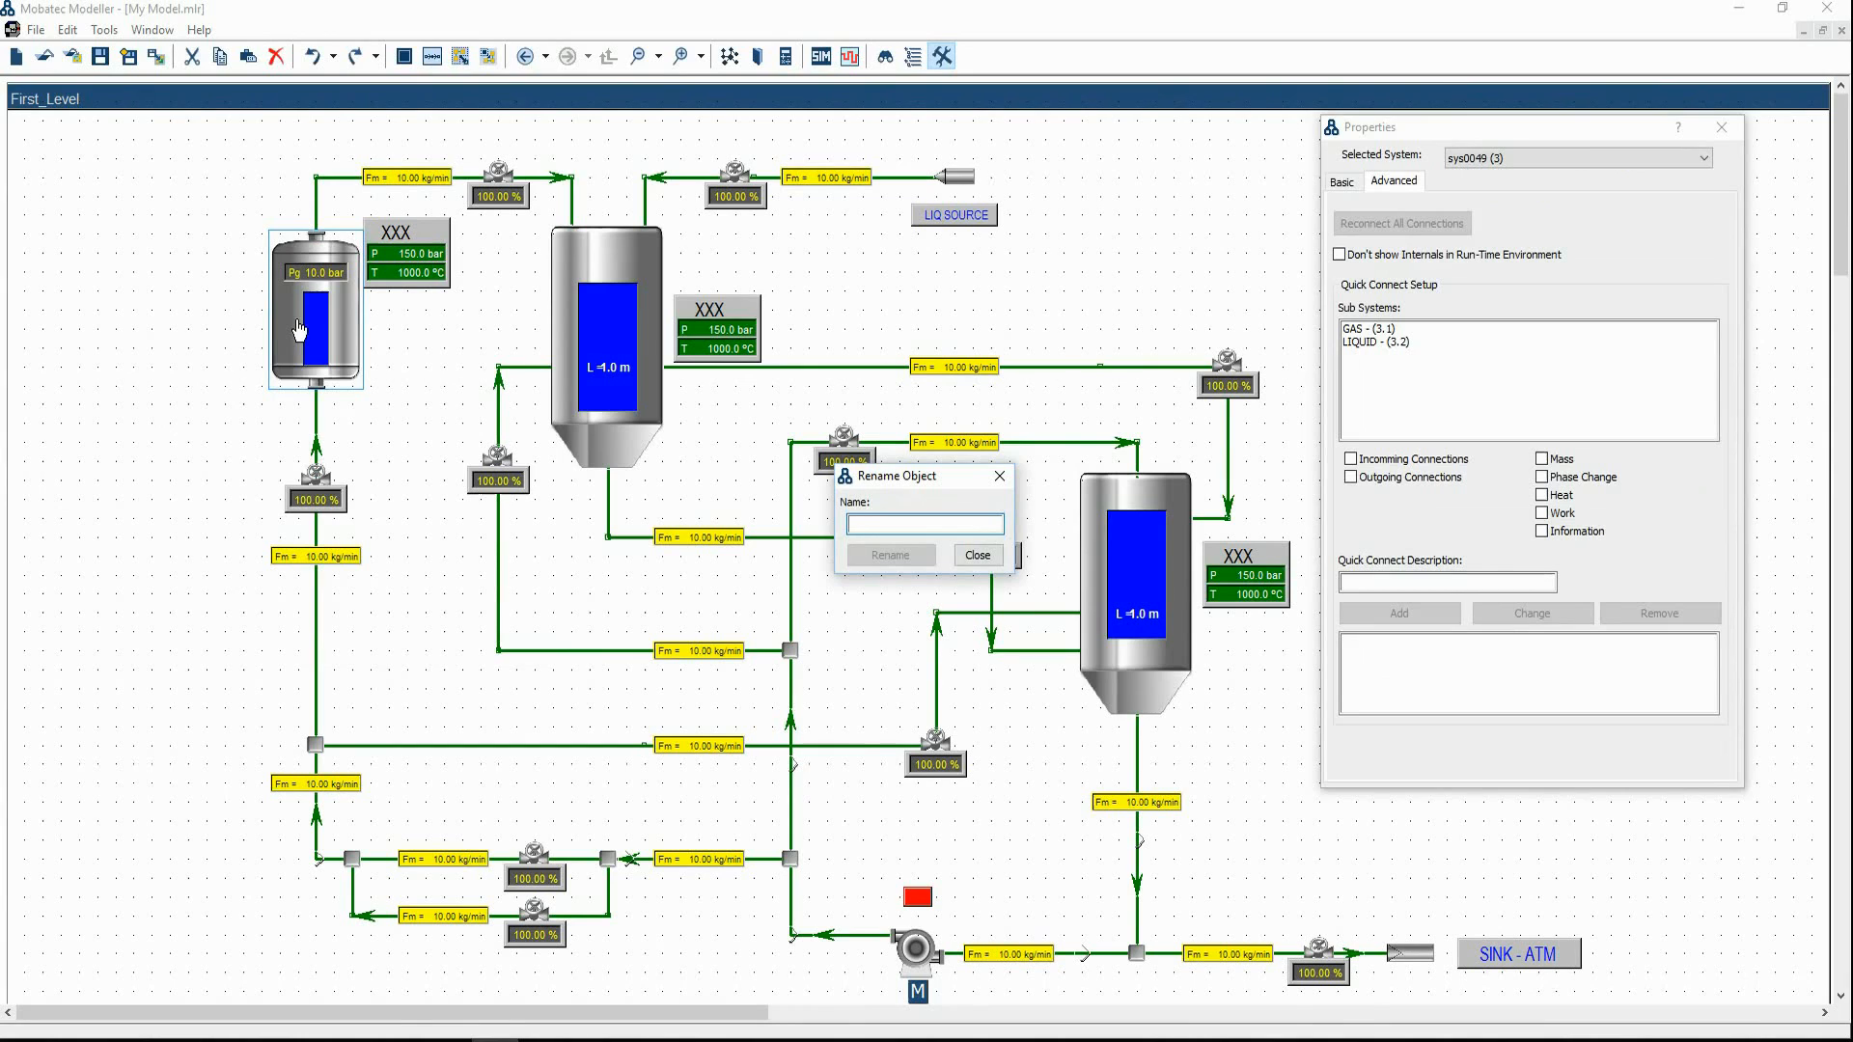
{"action": "type", "text": "B103"}
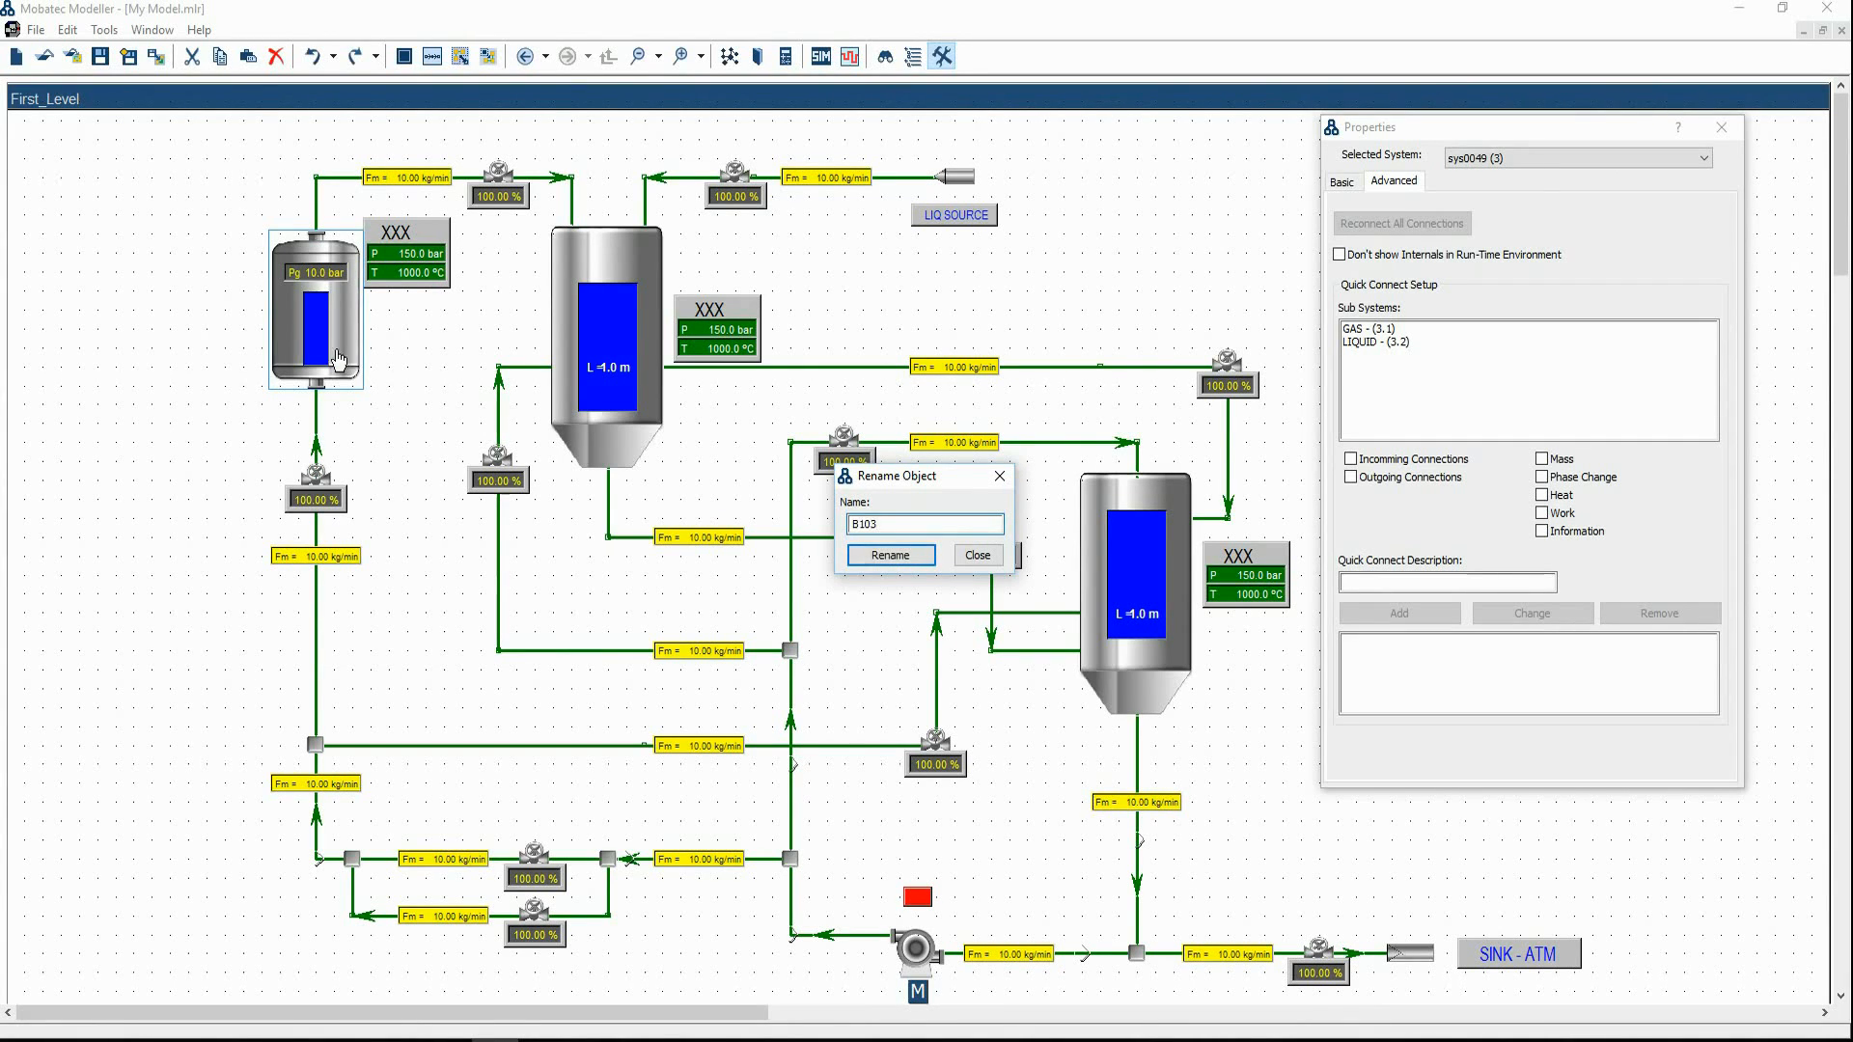
{"action": "key", "text": "Return"}
Rename the upper conical-bottom tank as B102 and the lower conical-bottom tank as B103, and finish renaming
{"action": "left_click", "coordinate": [649, 453]}
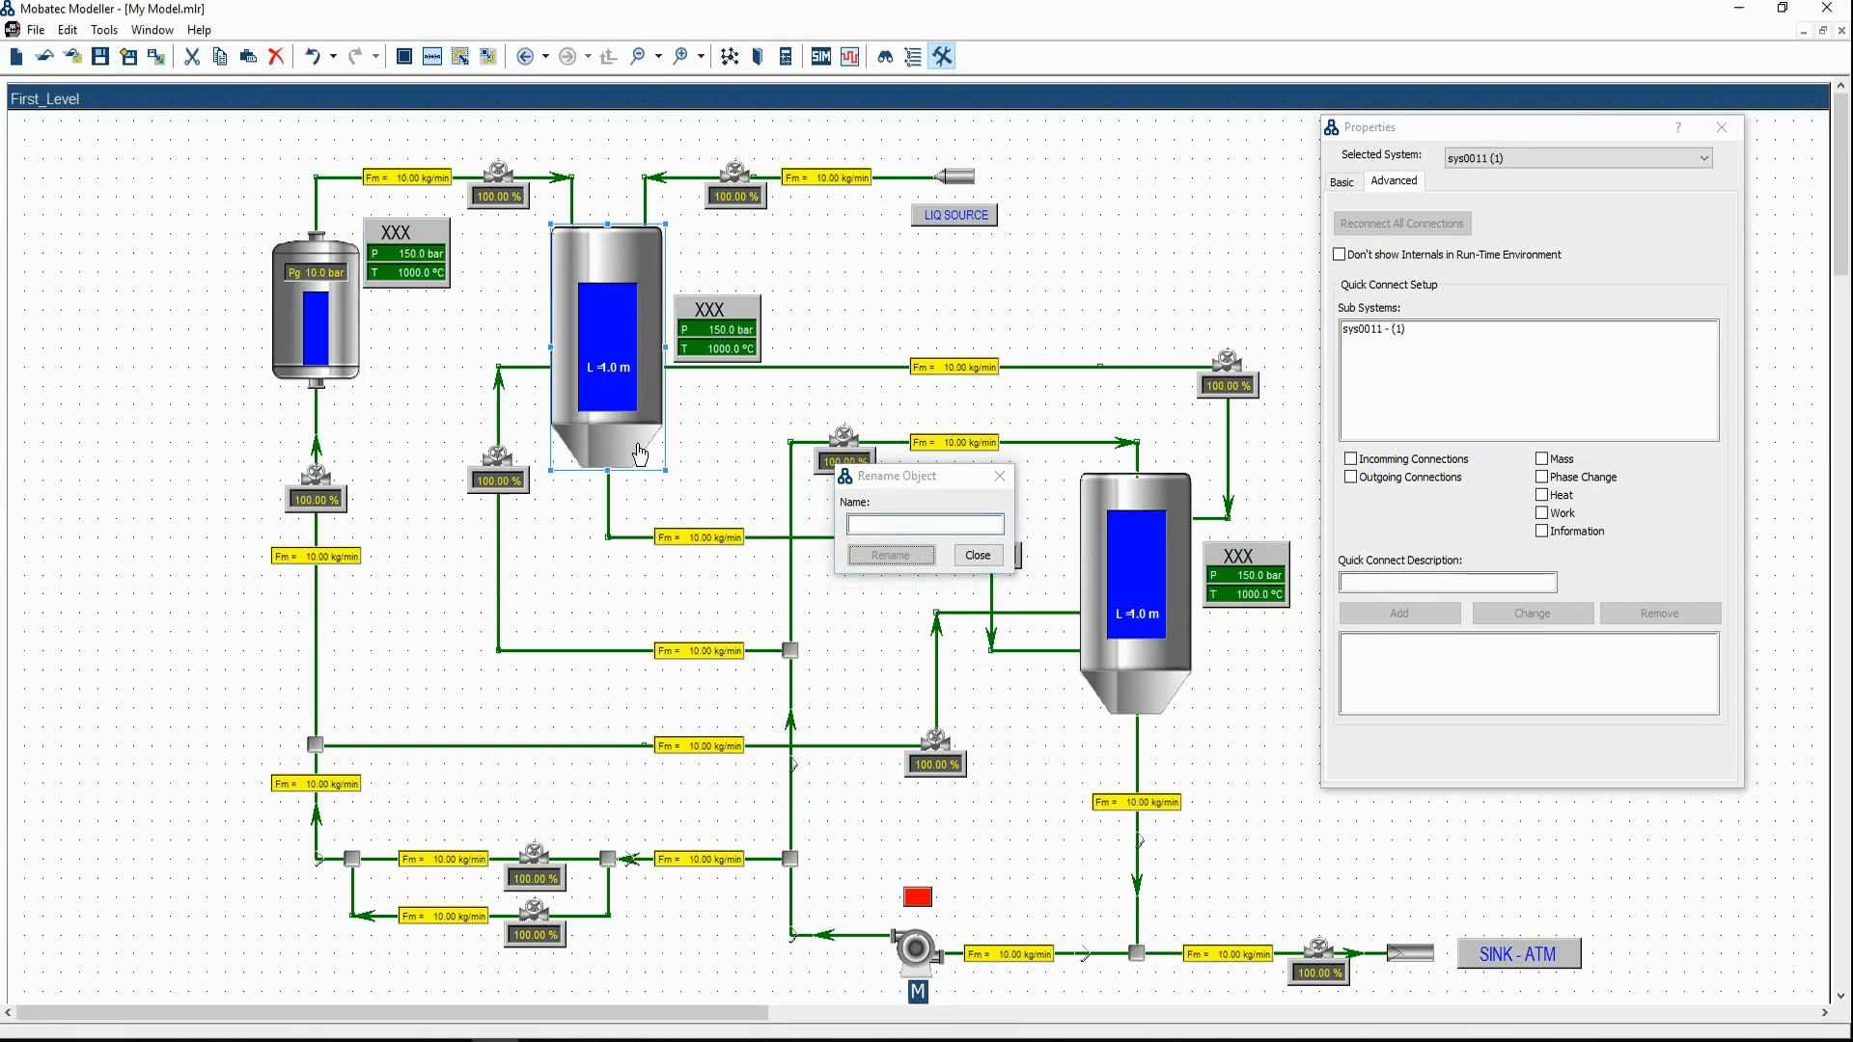
{"action": "type", "text": "B102"}
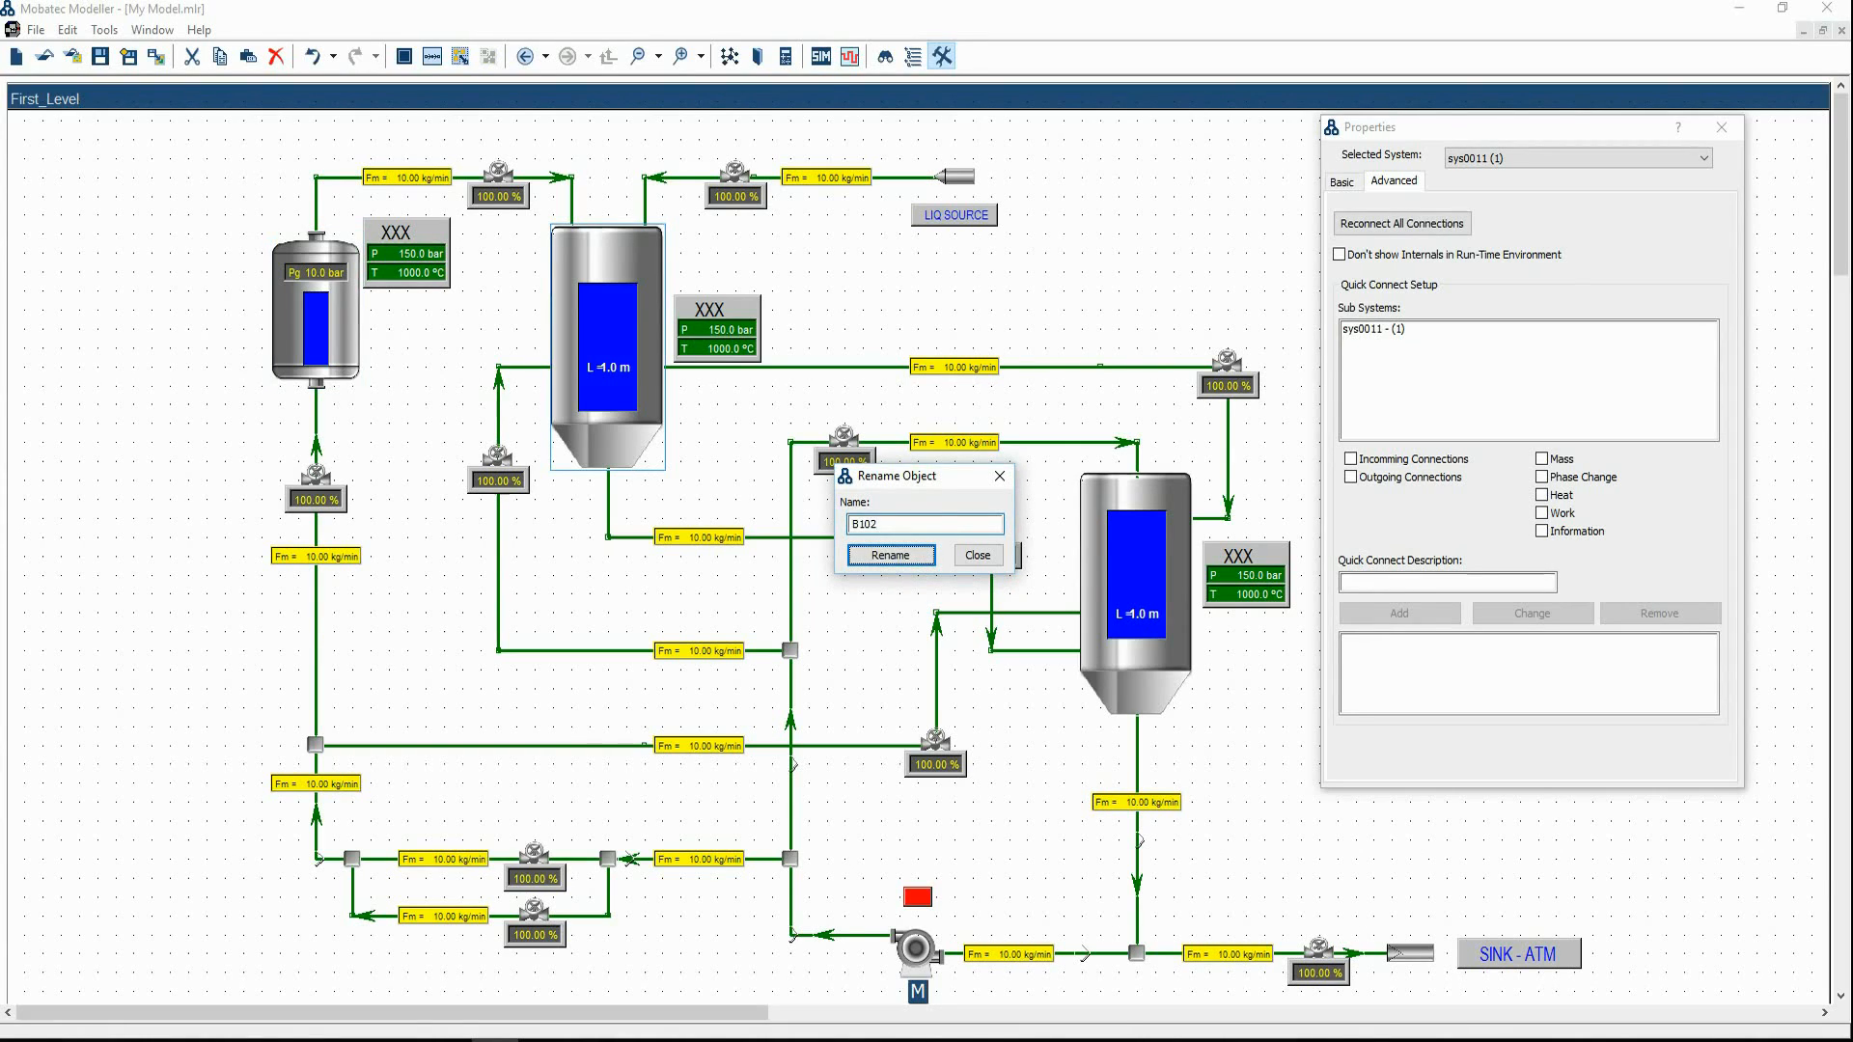
{"action": "left_click", "coordinate": [918, 558]}
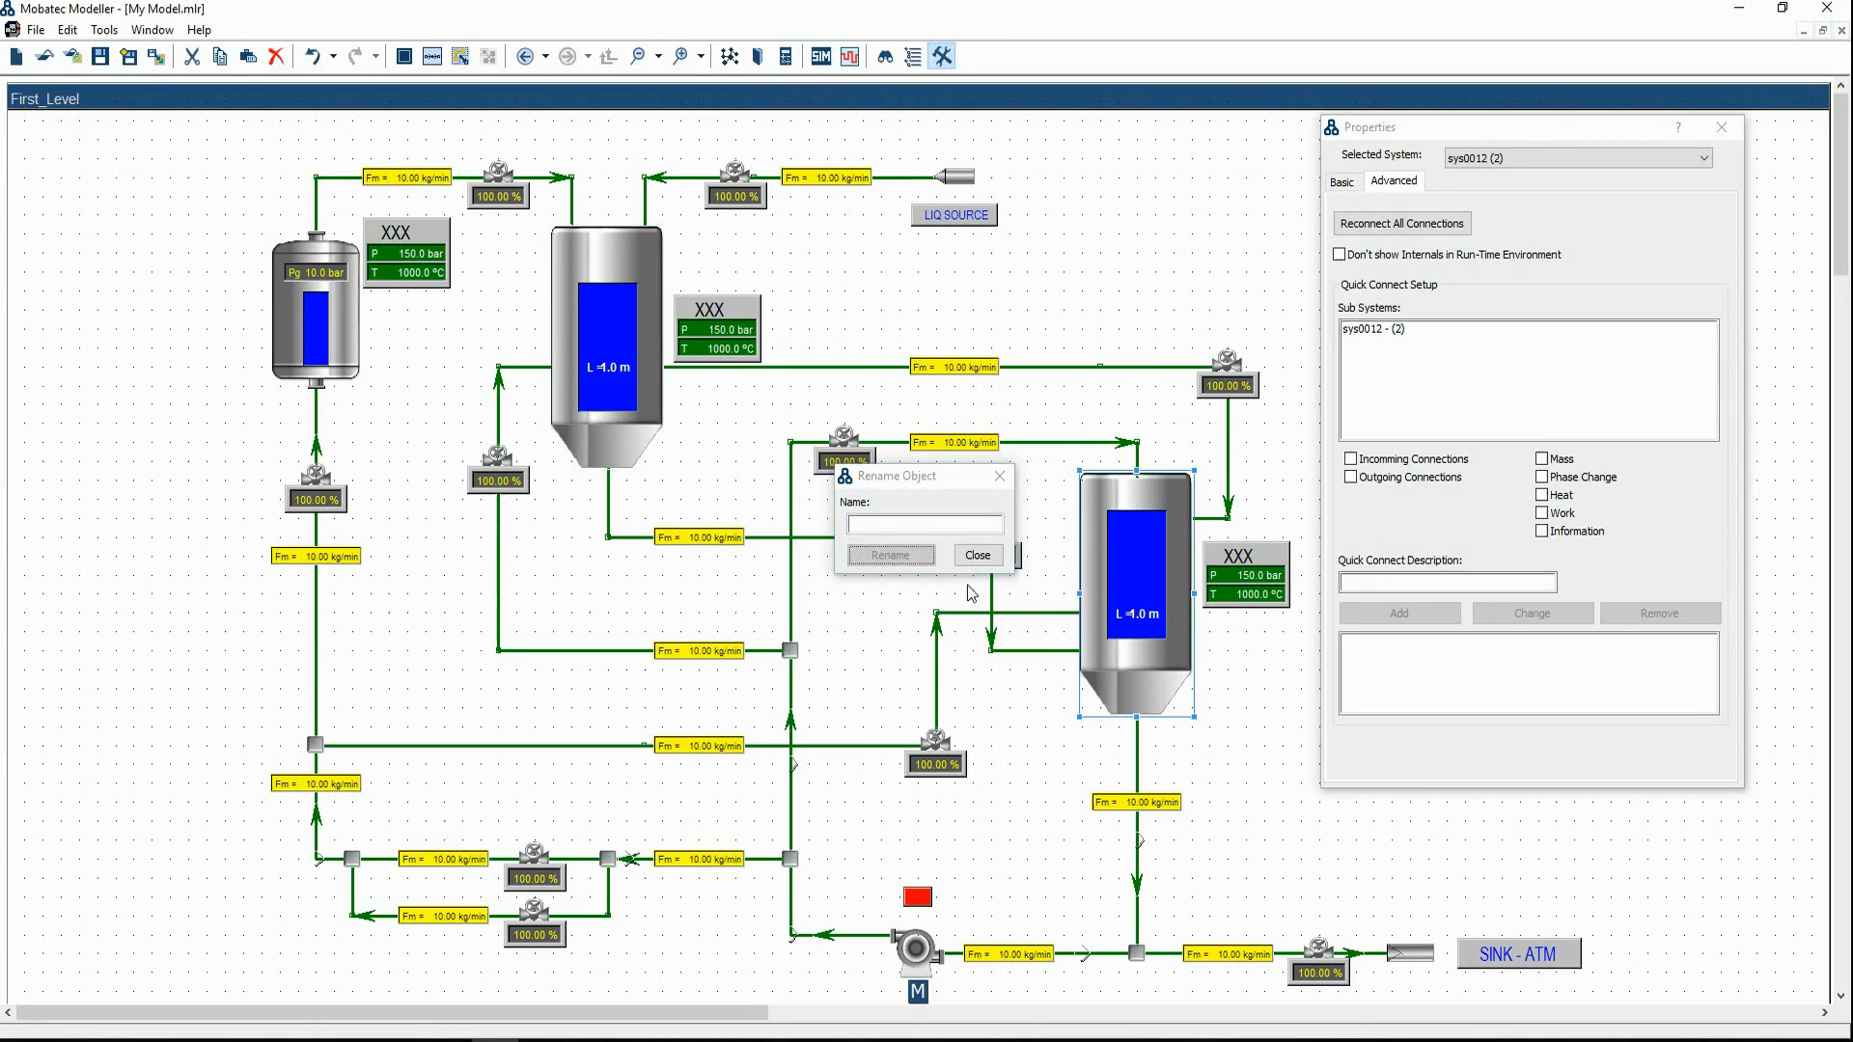
{"action": "type", "text": "B103"}
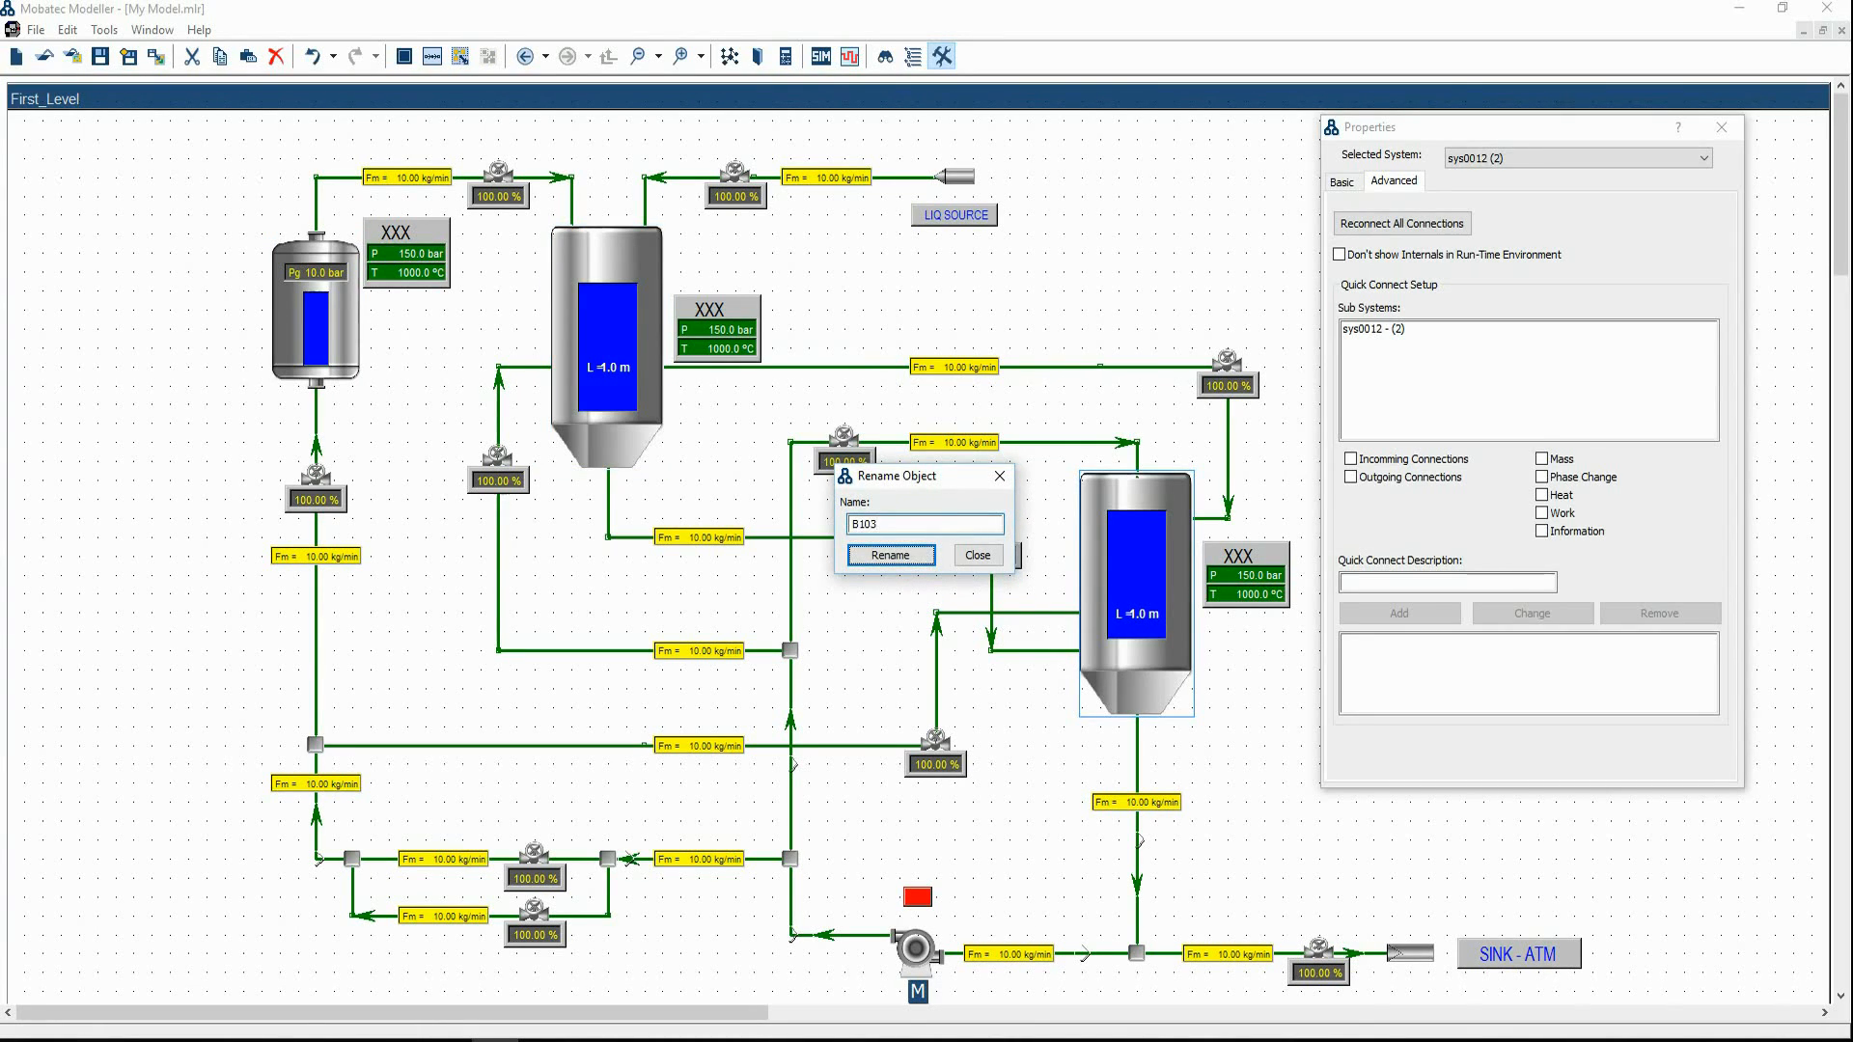
{"action": "left_click", "coordinate": [928, 556]}
{"action": "left_click", "coordinate": [976, 562]}
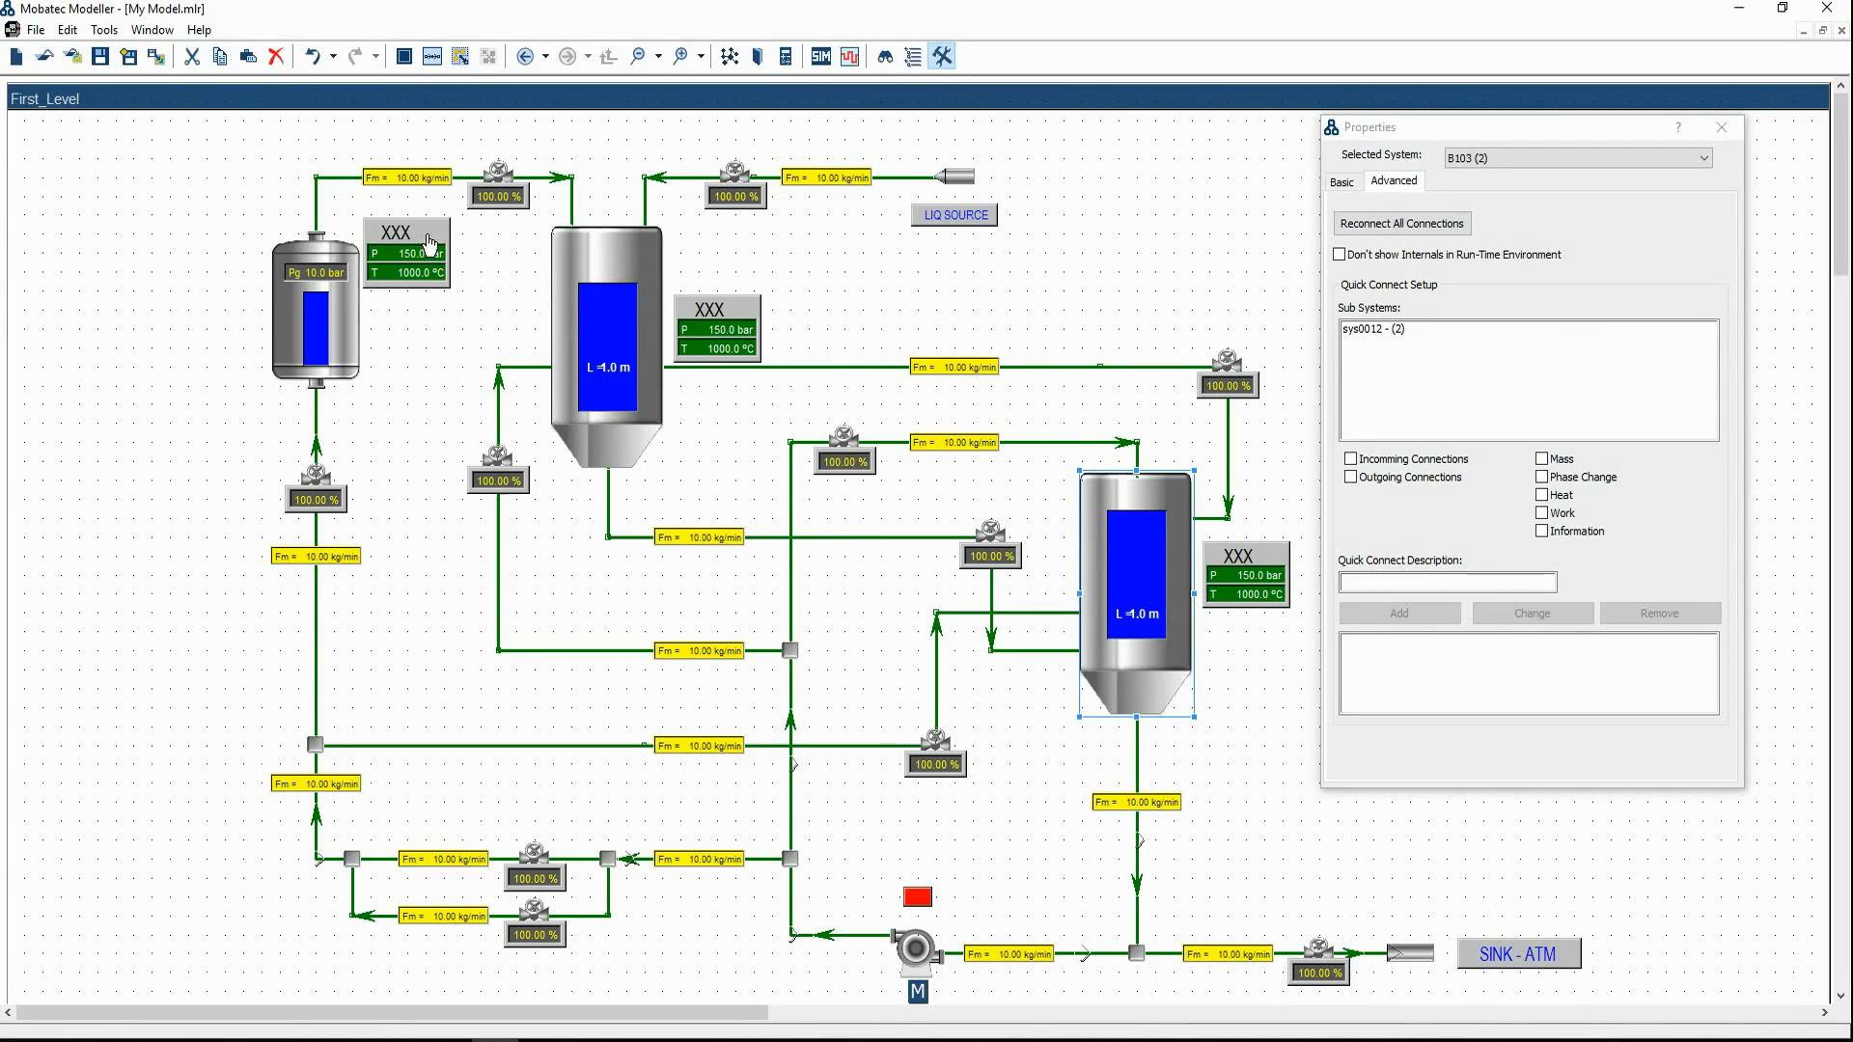
Change the text of the pressure and temperature label beside the small pressure vessel to B103
{"action": "left_click_drag", "start_coordinate": [446, 238], "coordinate": [442, 278]}
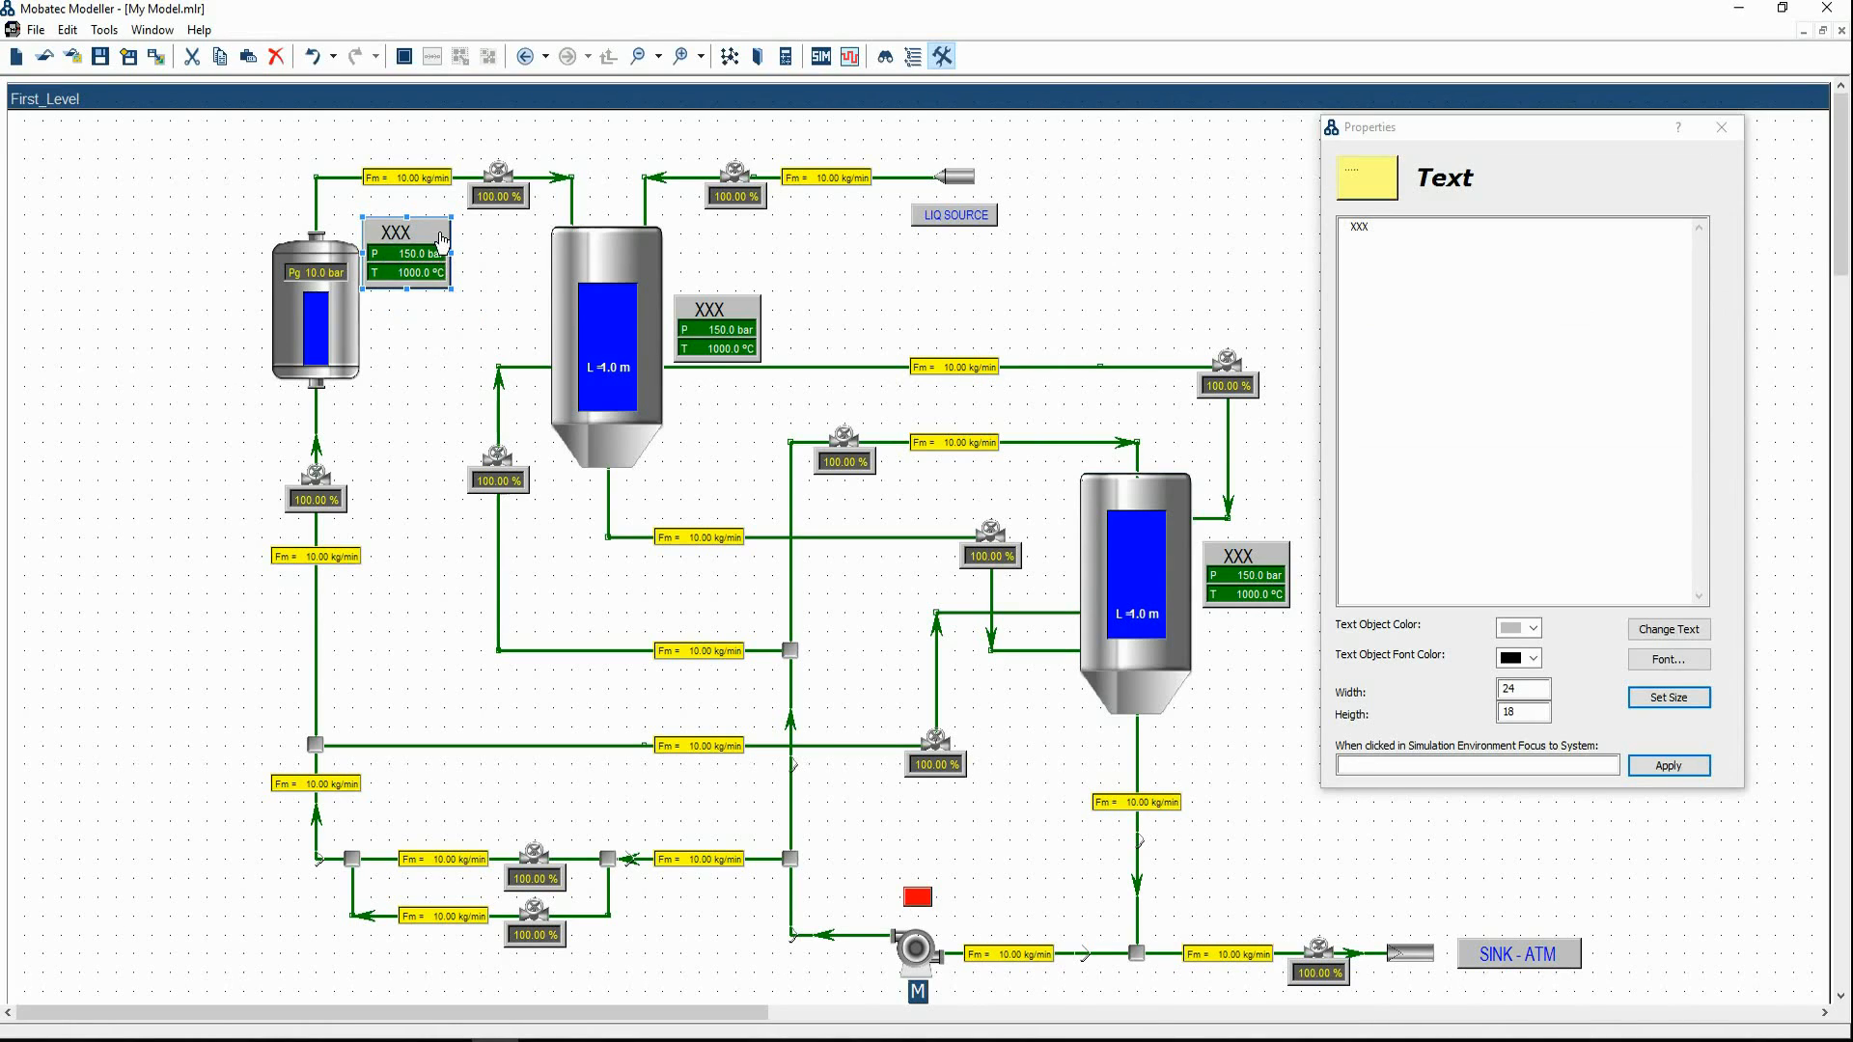
{"action": "left_click", "coordinate": [1207, 331]}
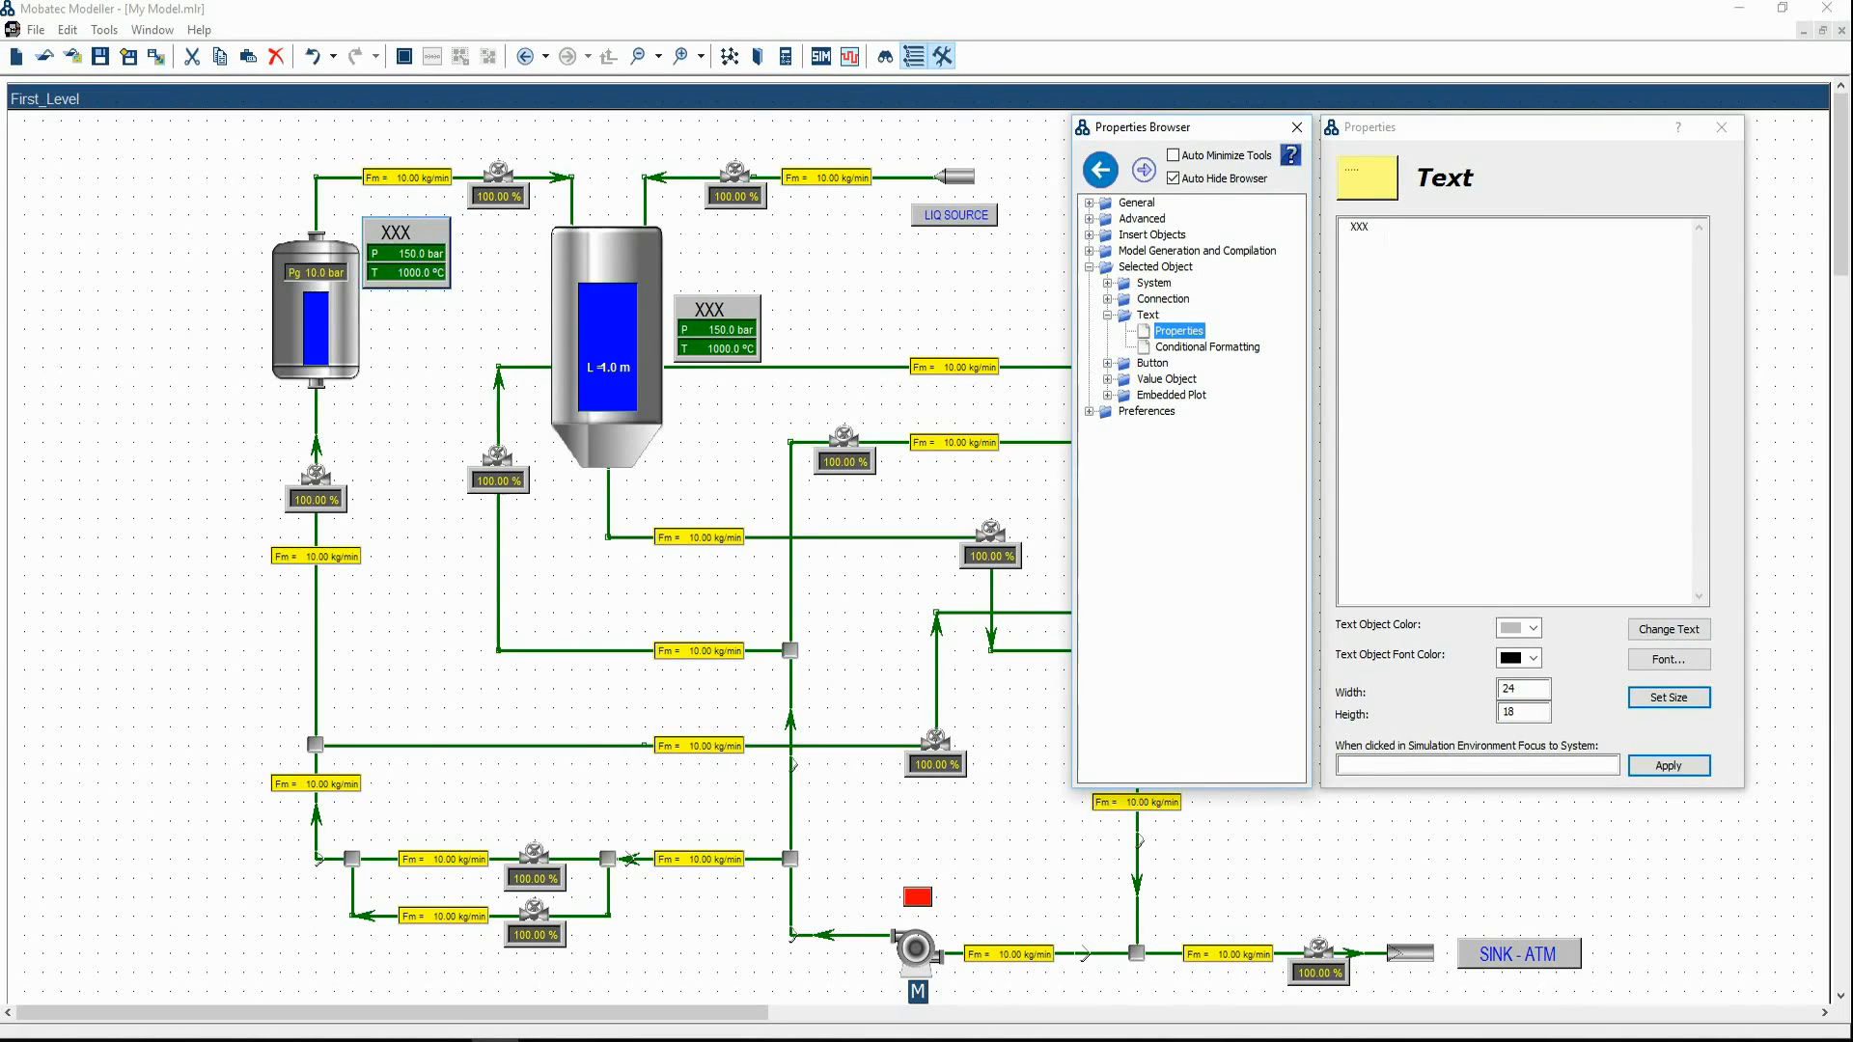
{"action": "left_click_drag", "start_coordinate": [1371, 226], "coordinate": [1349, 226]}
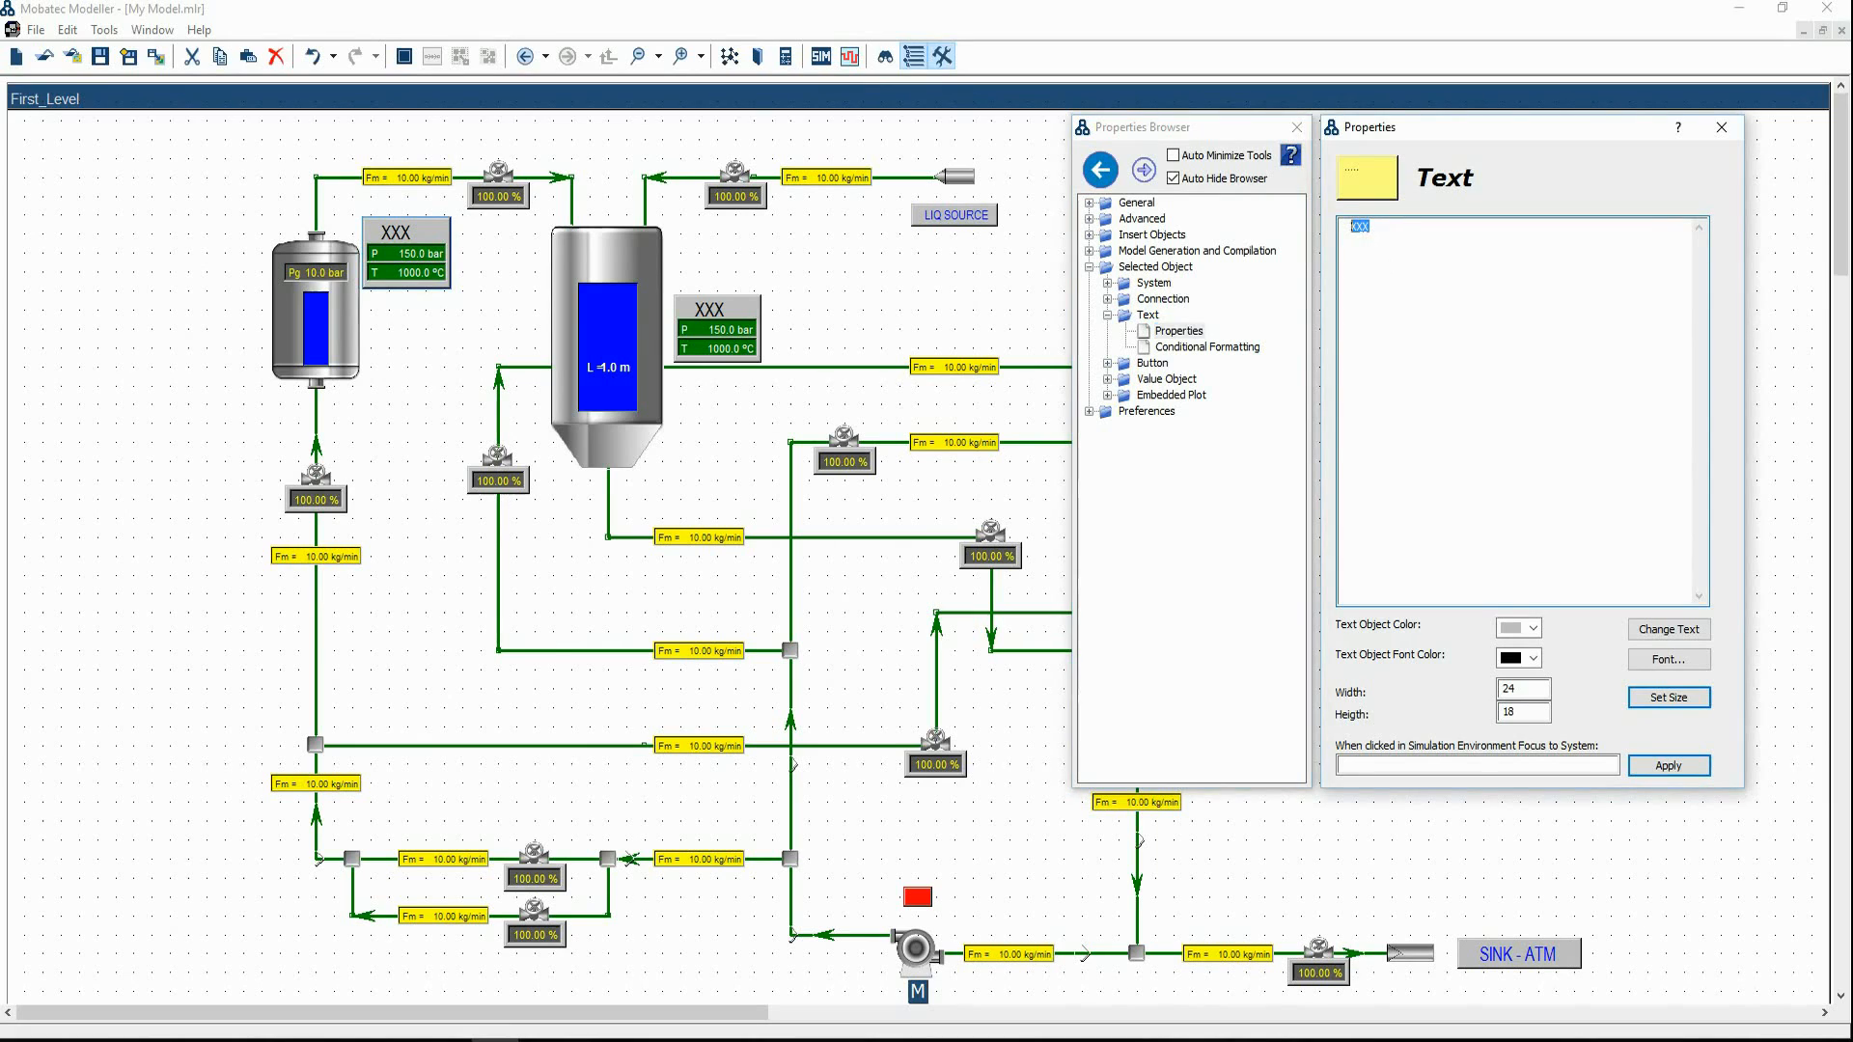
{"action": "type", "text": "B103"}
{"action": "left_click", "coordinate": [1670, 634]}
{"action": "left_click", "coordinate": [1670, 765]}
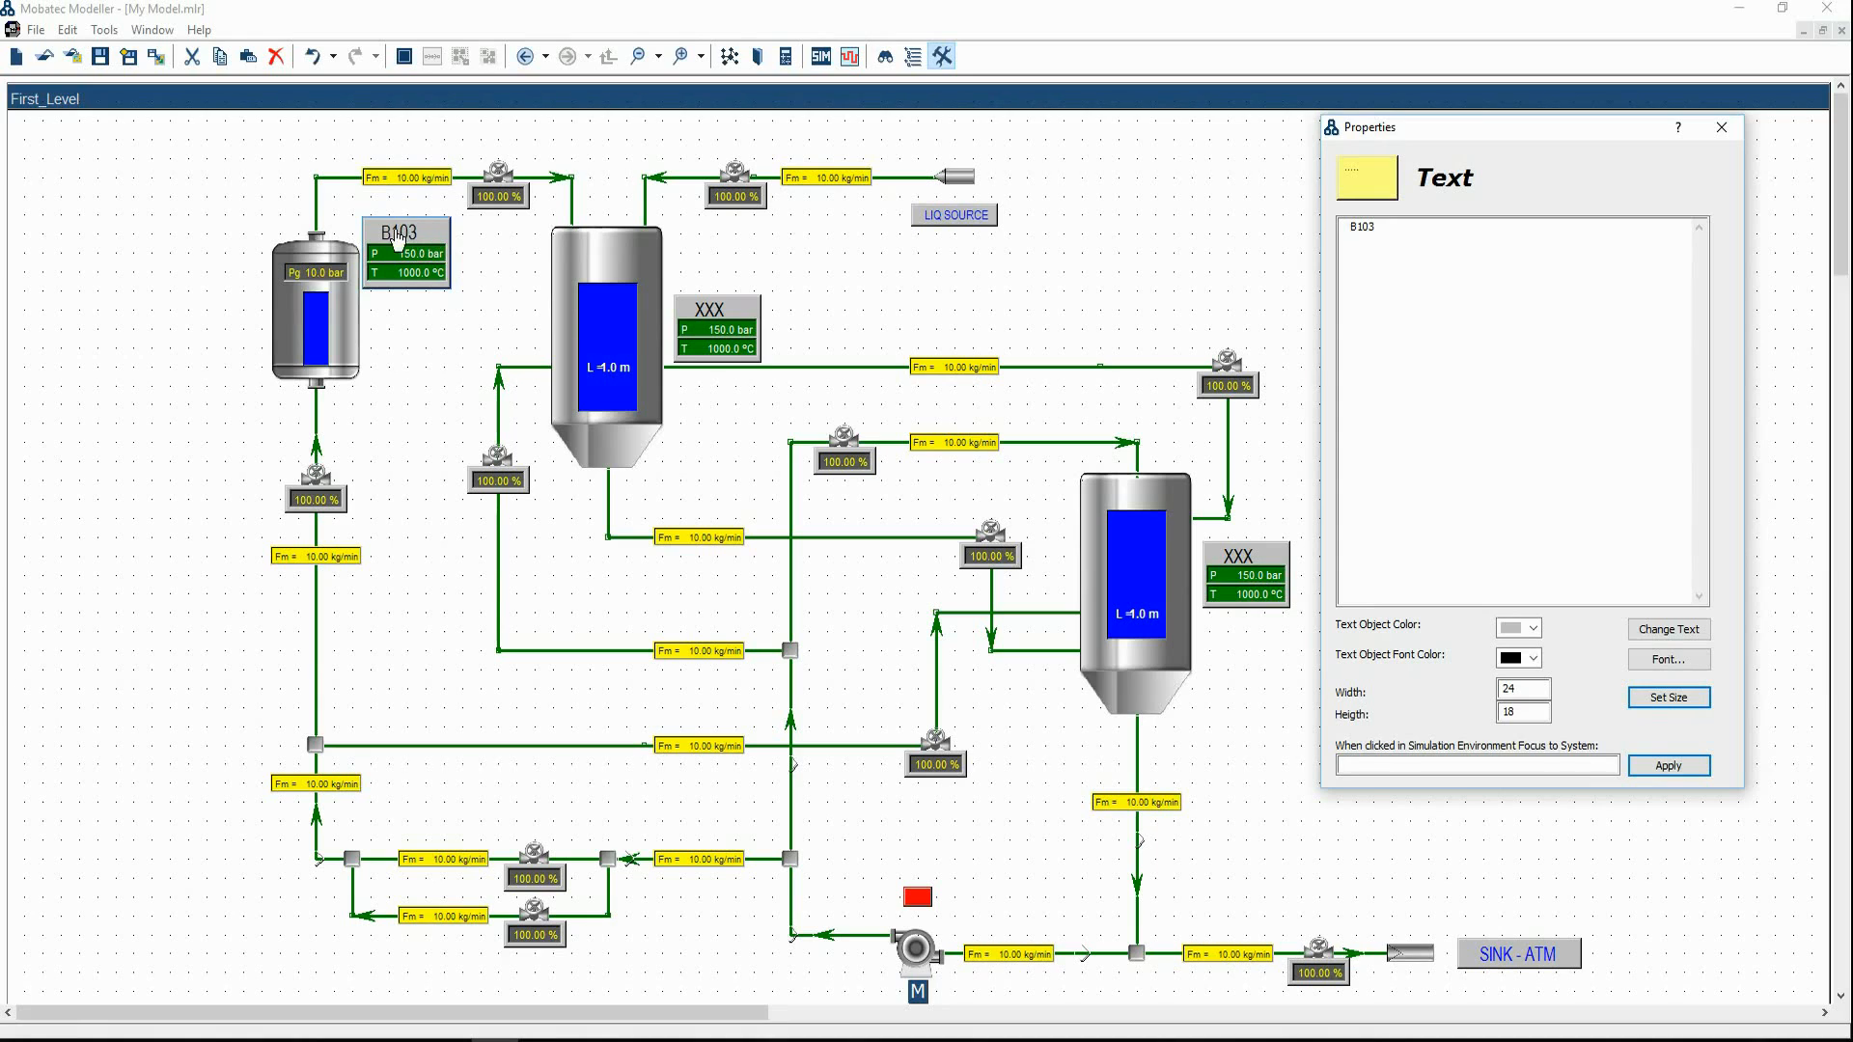
Move the displayed name of the small pressure vessel B103 to above its icon
{"action": "left_click", "coordinate": [363, 313]}
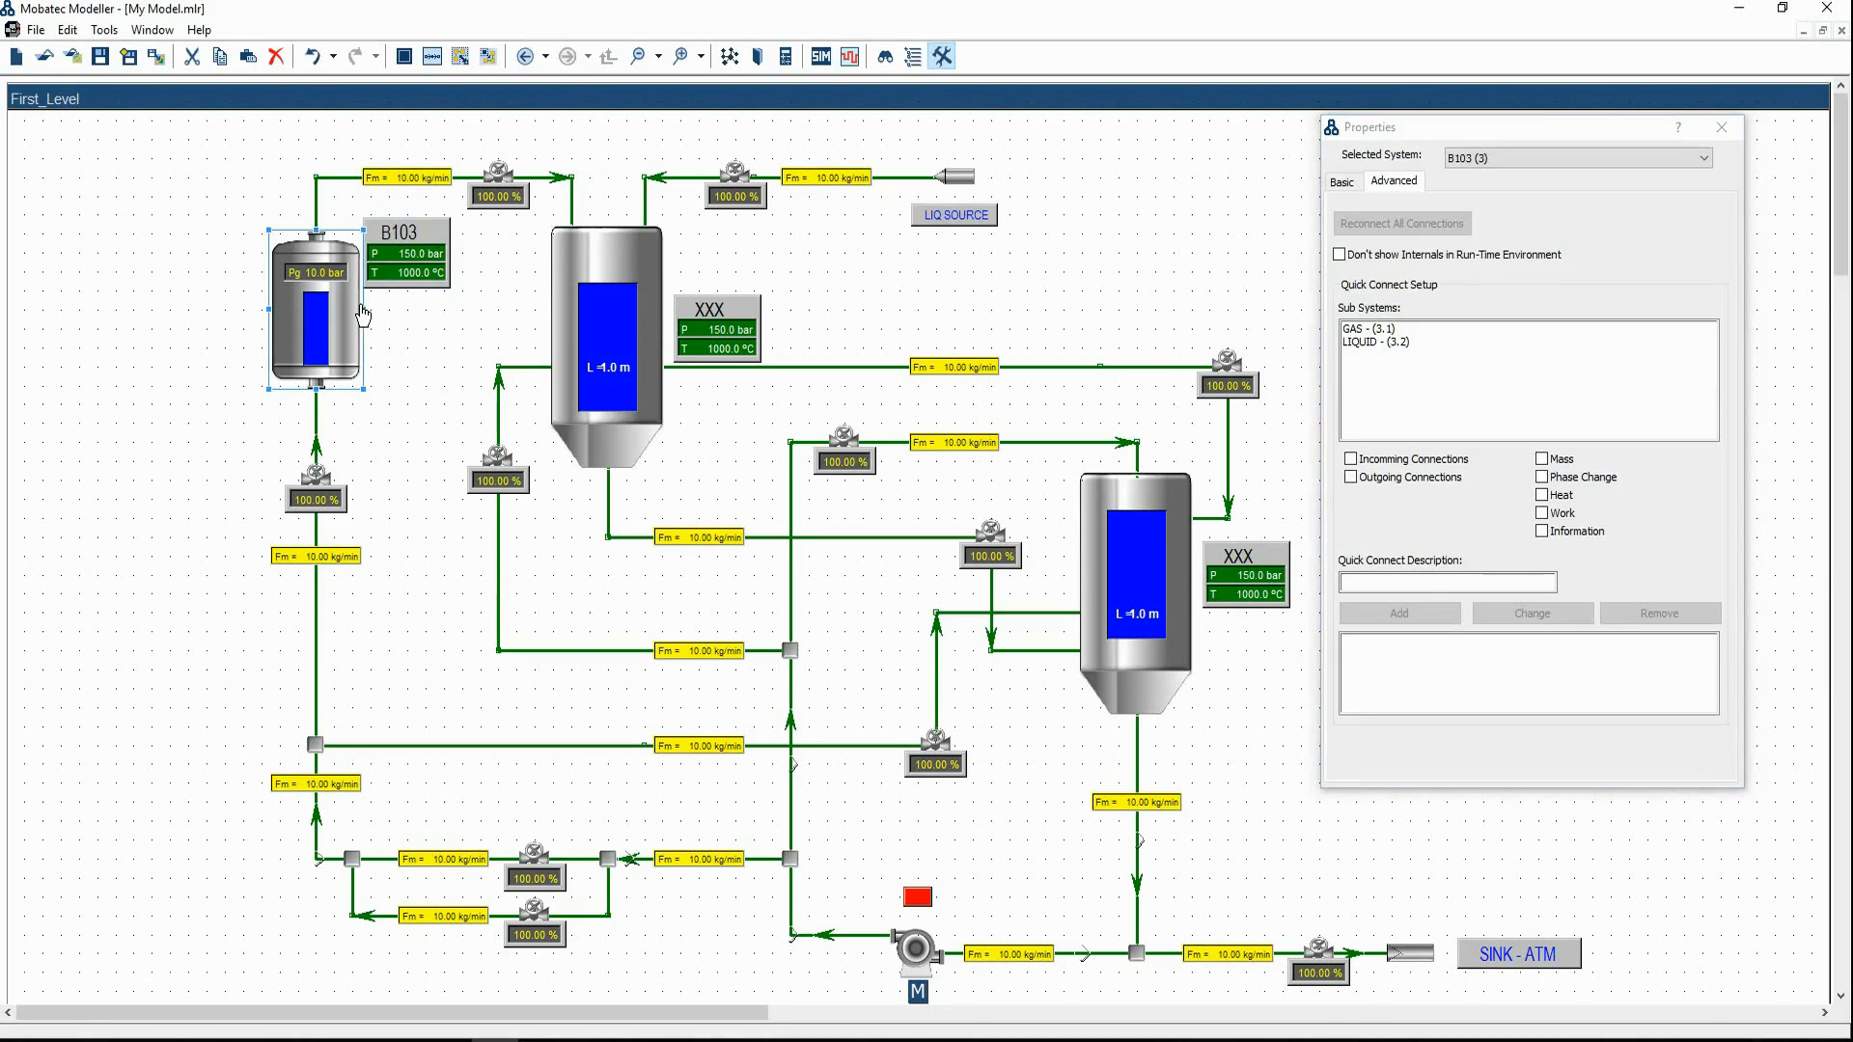
{"action": "left_click", "coordinate": [415, 245]}
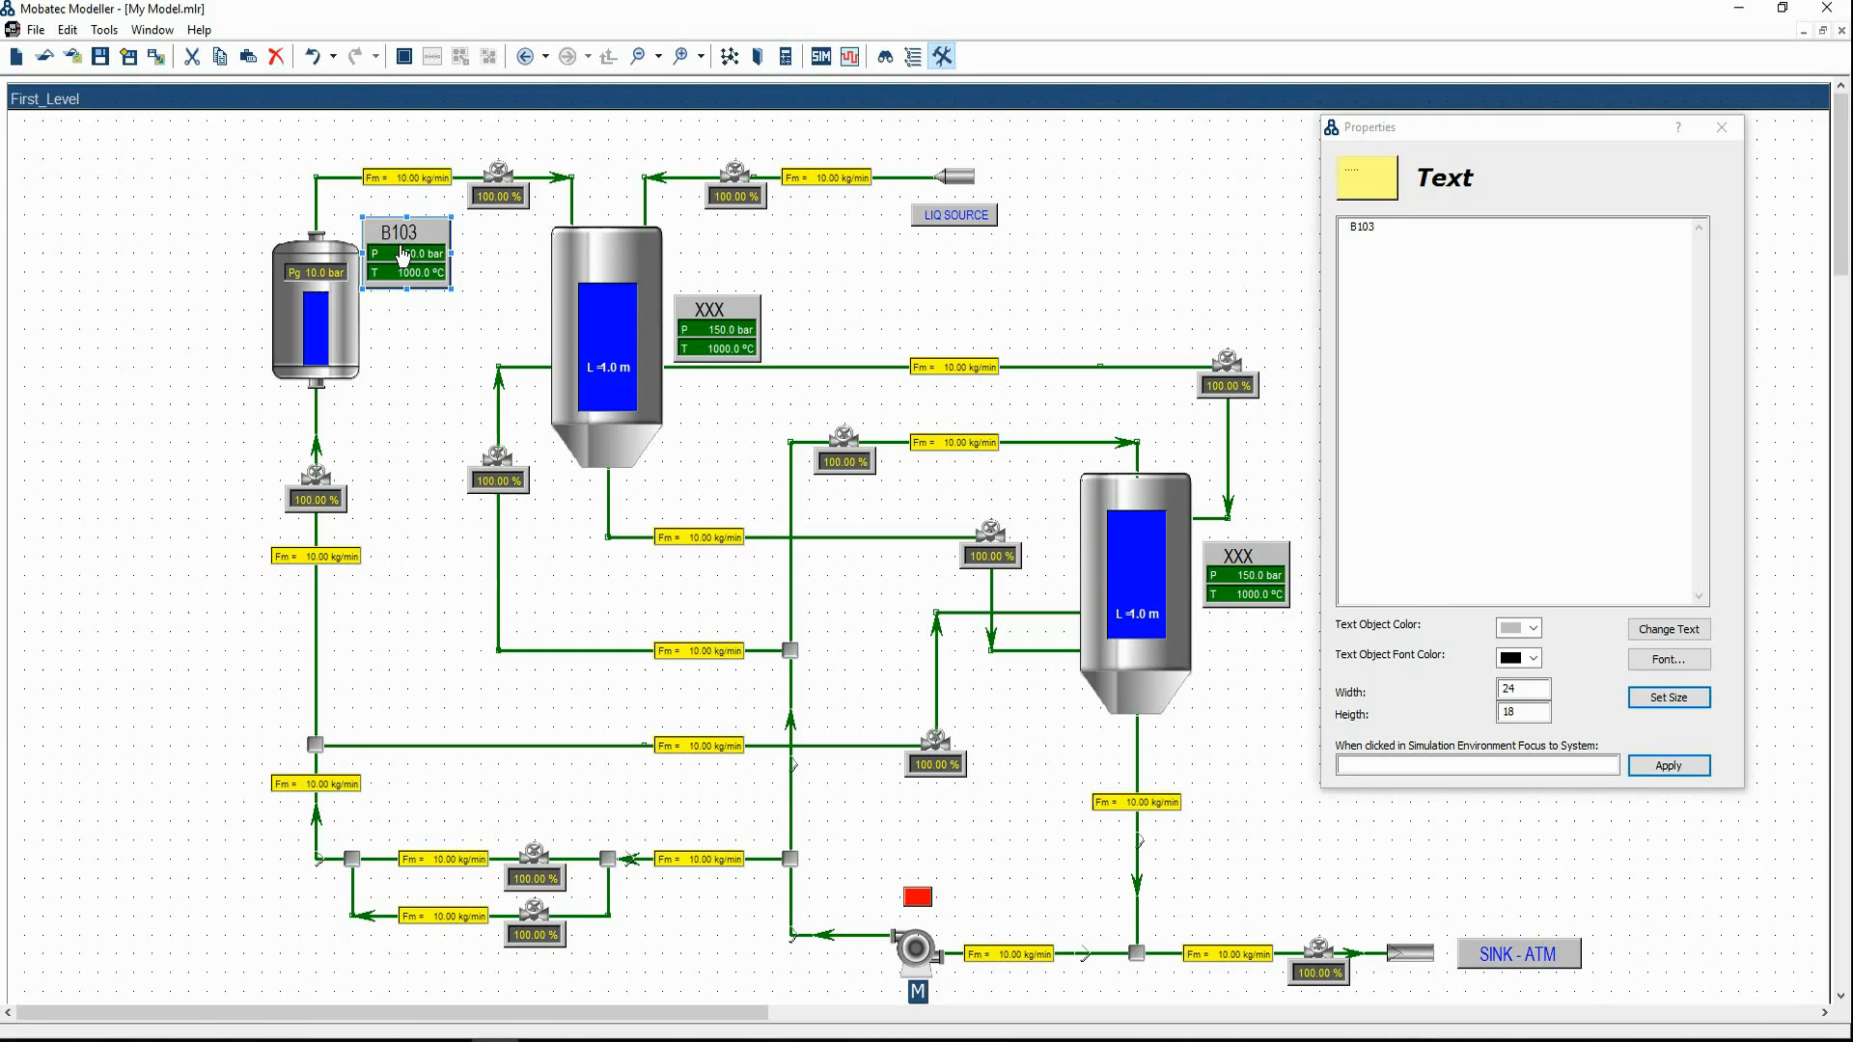
{"action": "left_click", "coordinate": [421, 330]}
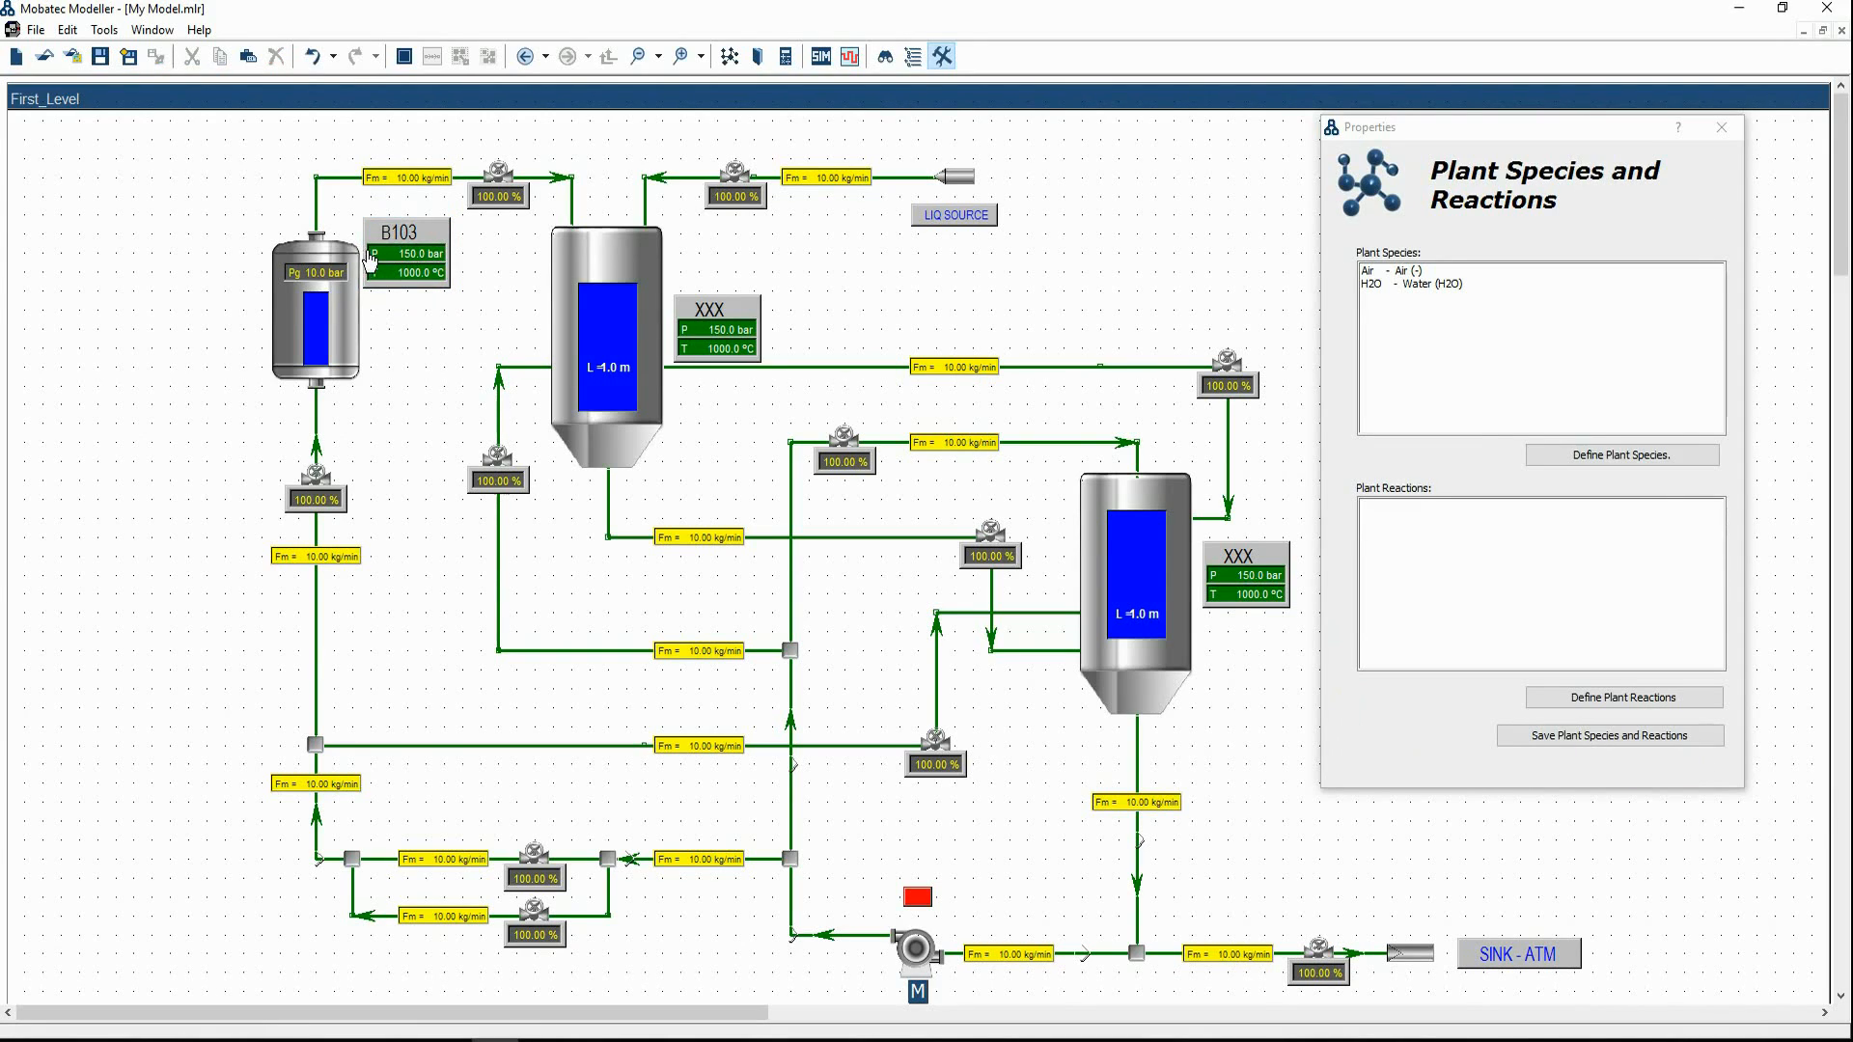
{"action": "left_click", "coordinate": [362, 325]}
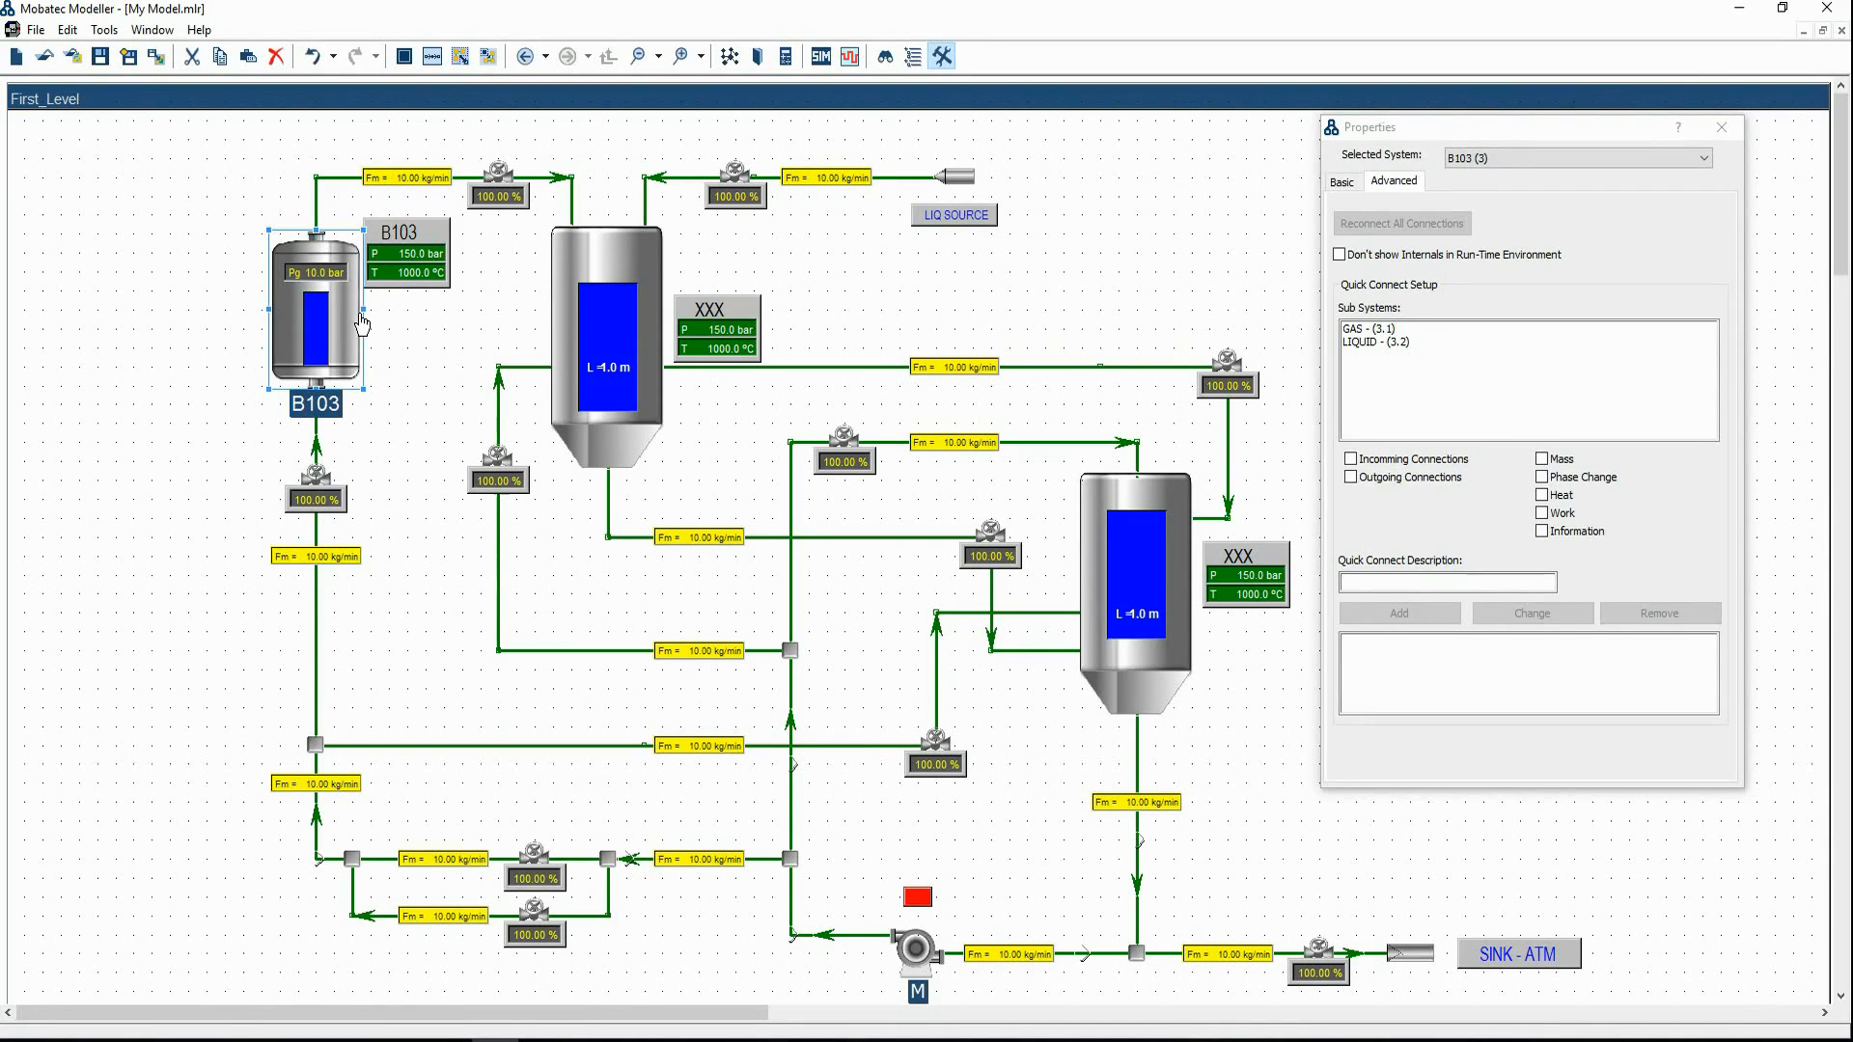
{"action": "key", "text": "ctrl+t"}
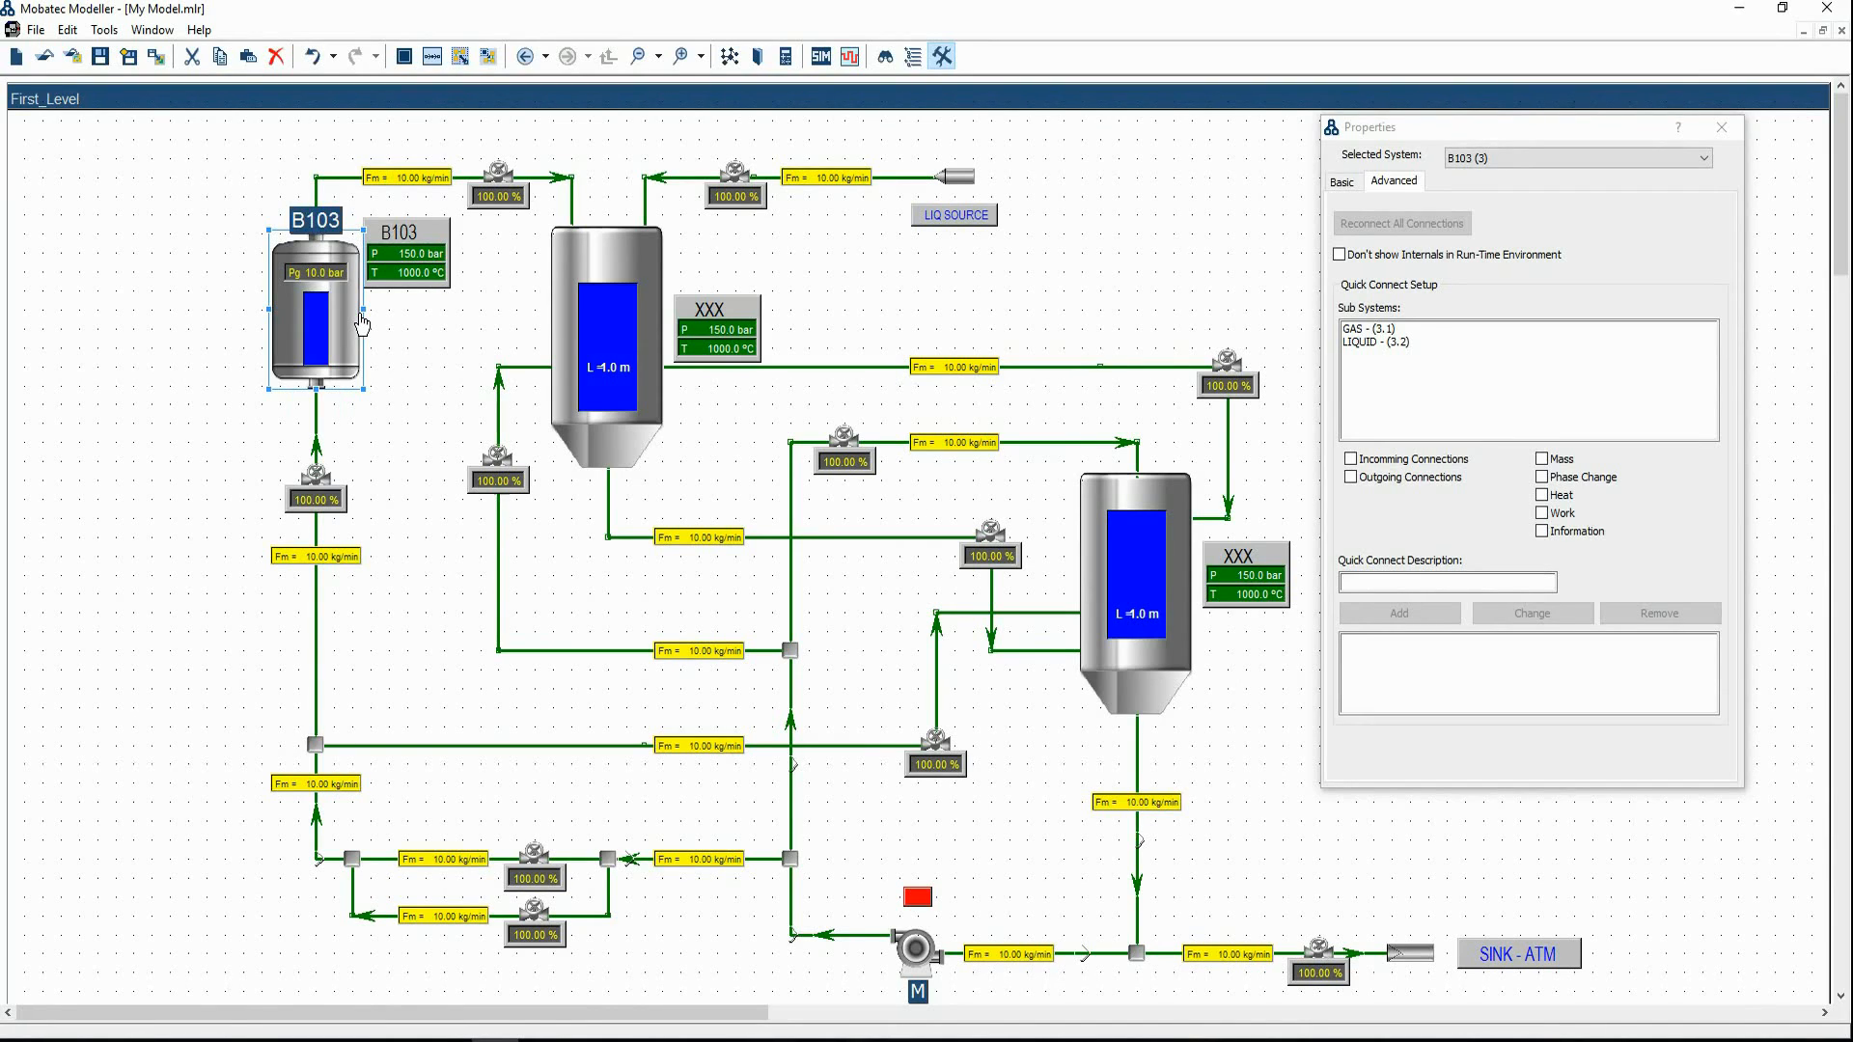
Cycle the name display of the small pressure vessel B103 until its name is hidden, and clear the selection
{"action": "key", "text": "ctrl+t"}
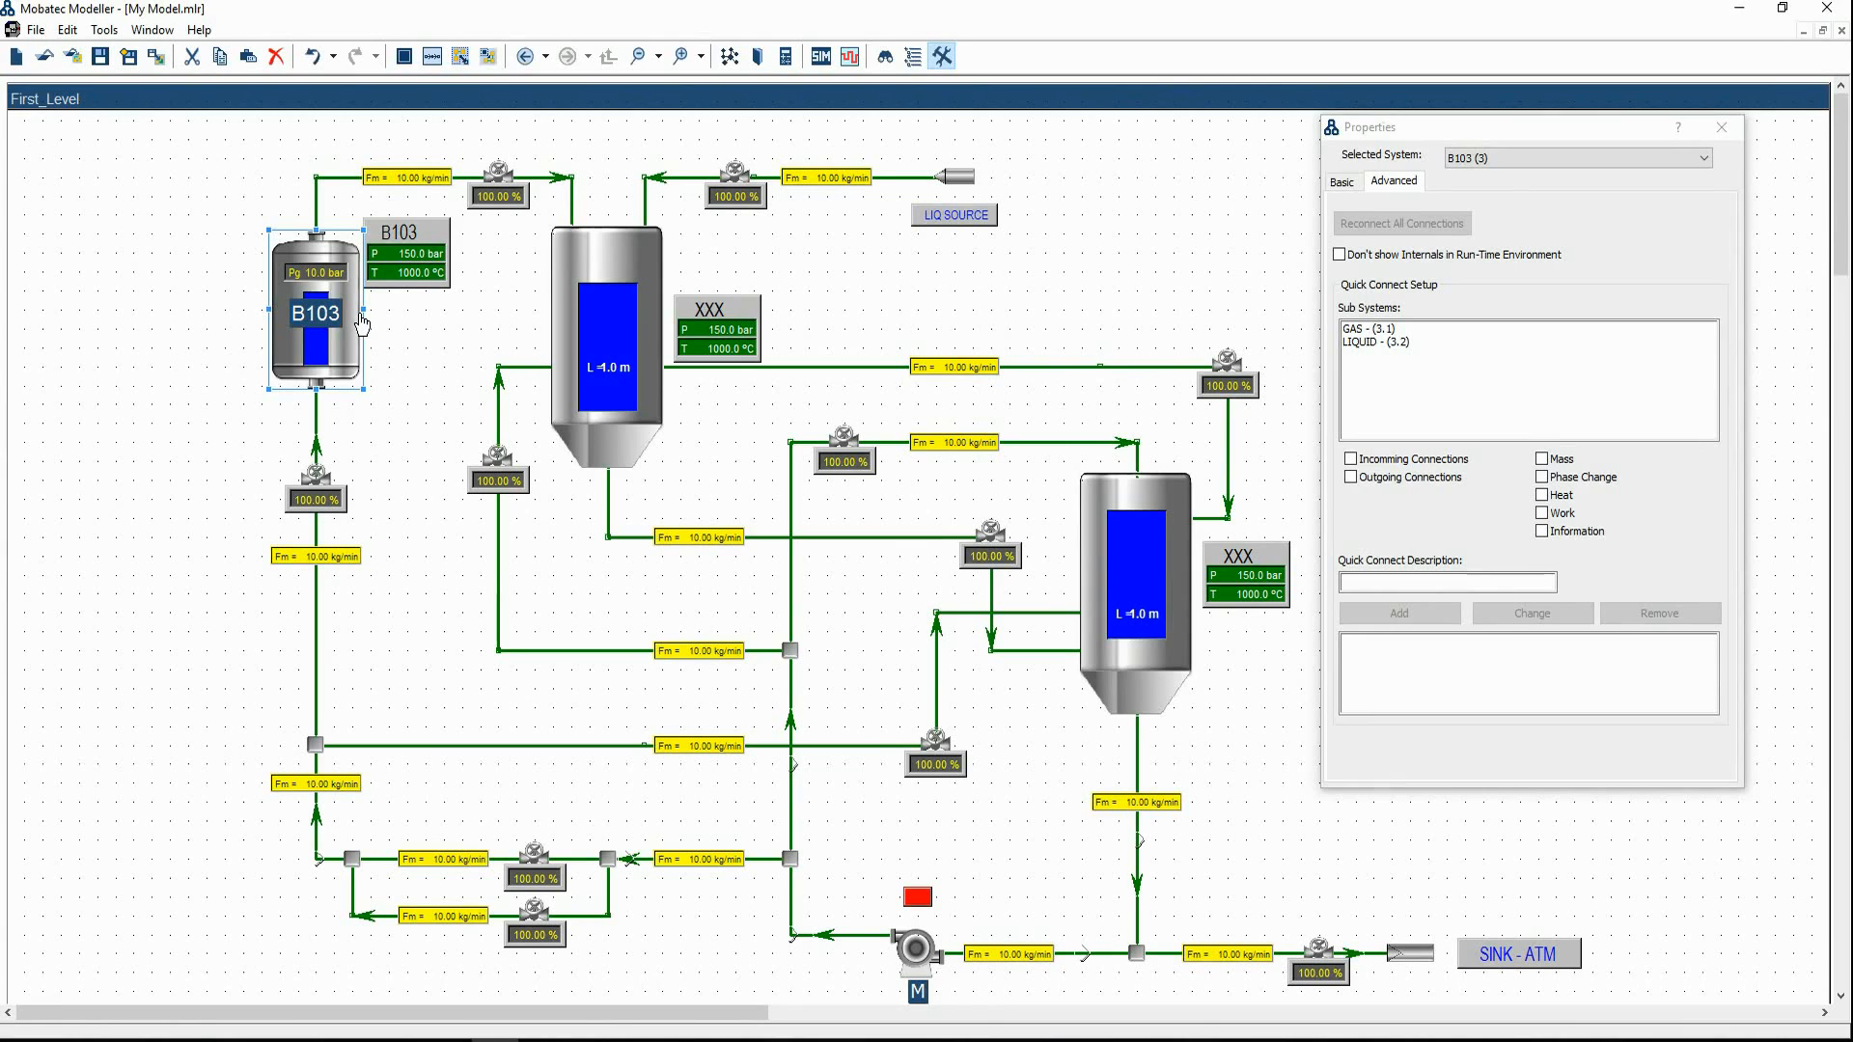
{"action": "key", "text": "ctrl+t"}
{"action": "left_click", "coordinate": [444, 330]}
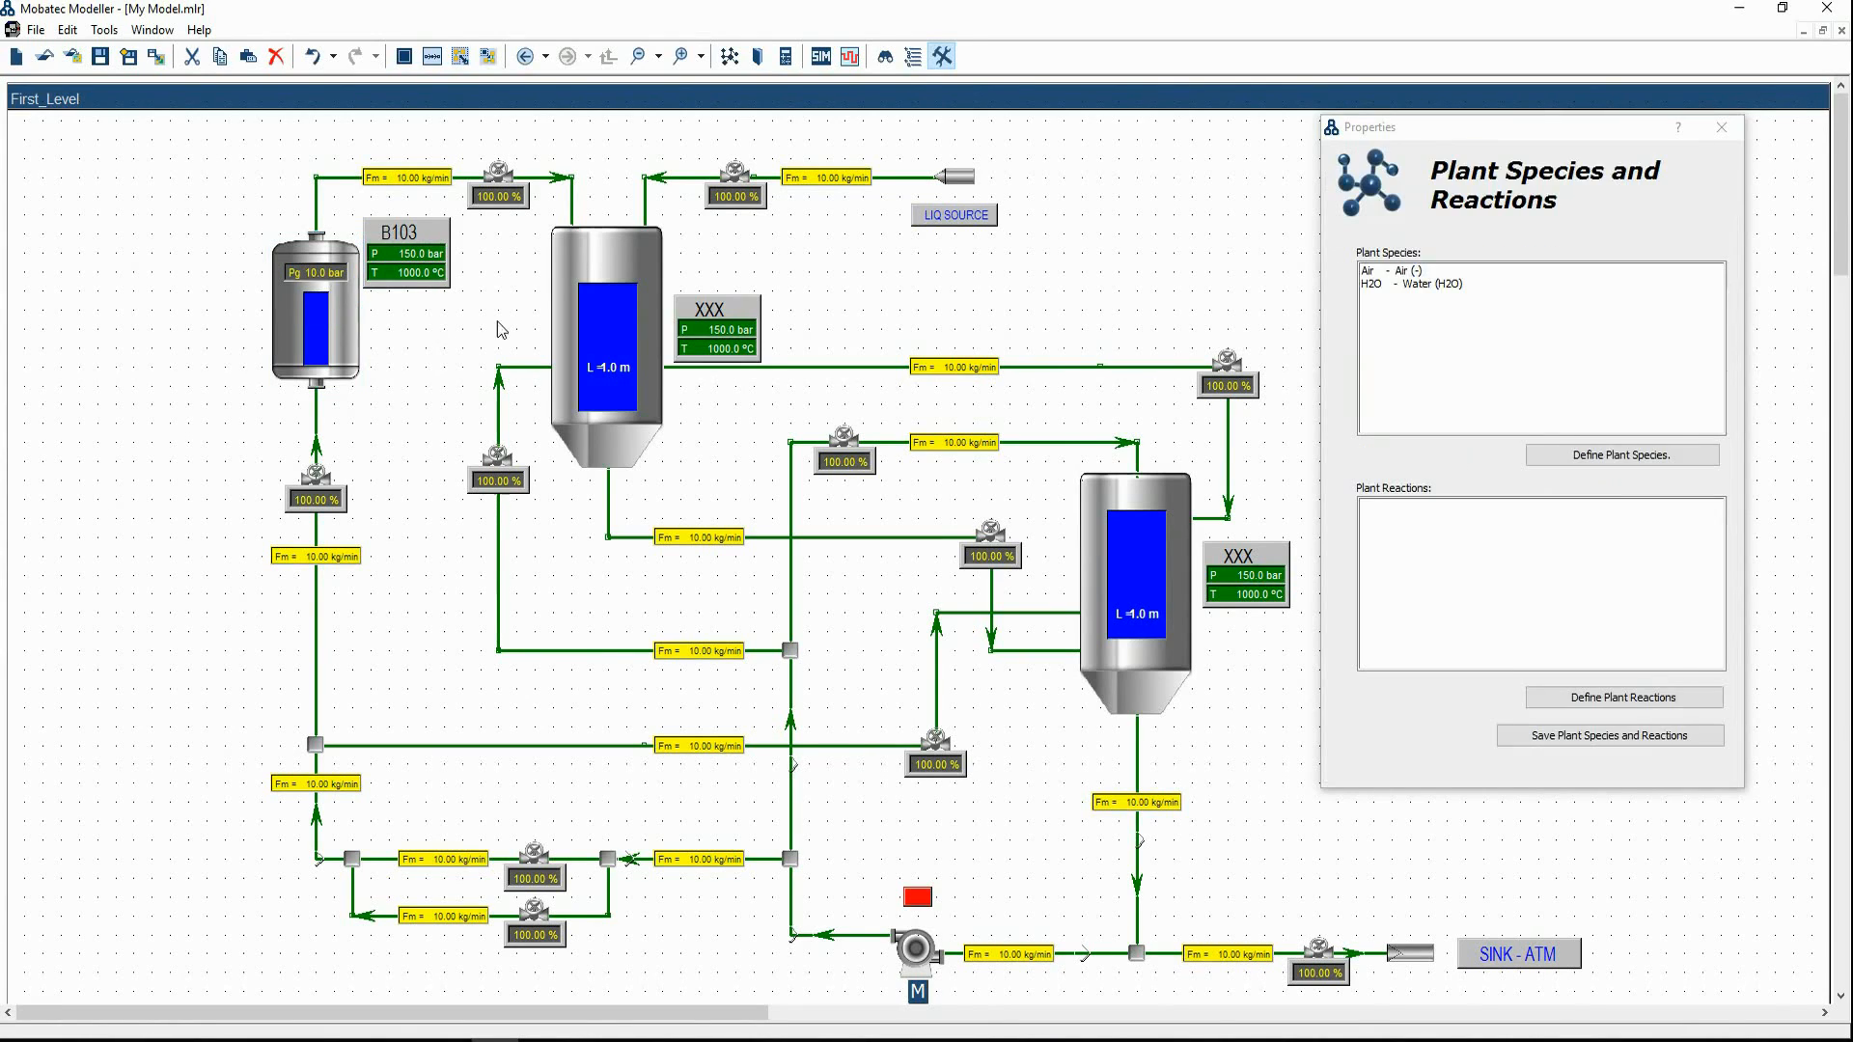
Change the text of the pressure and temperature label beside the upper conical-bottom tank to B102
{"action": "left_click", "coordinate": [756, 326]}
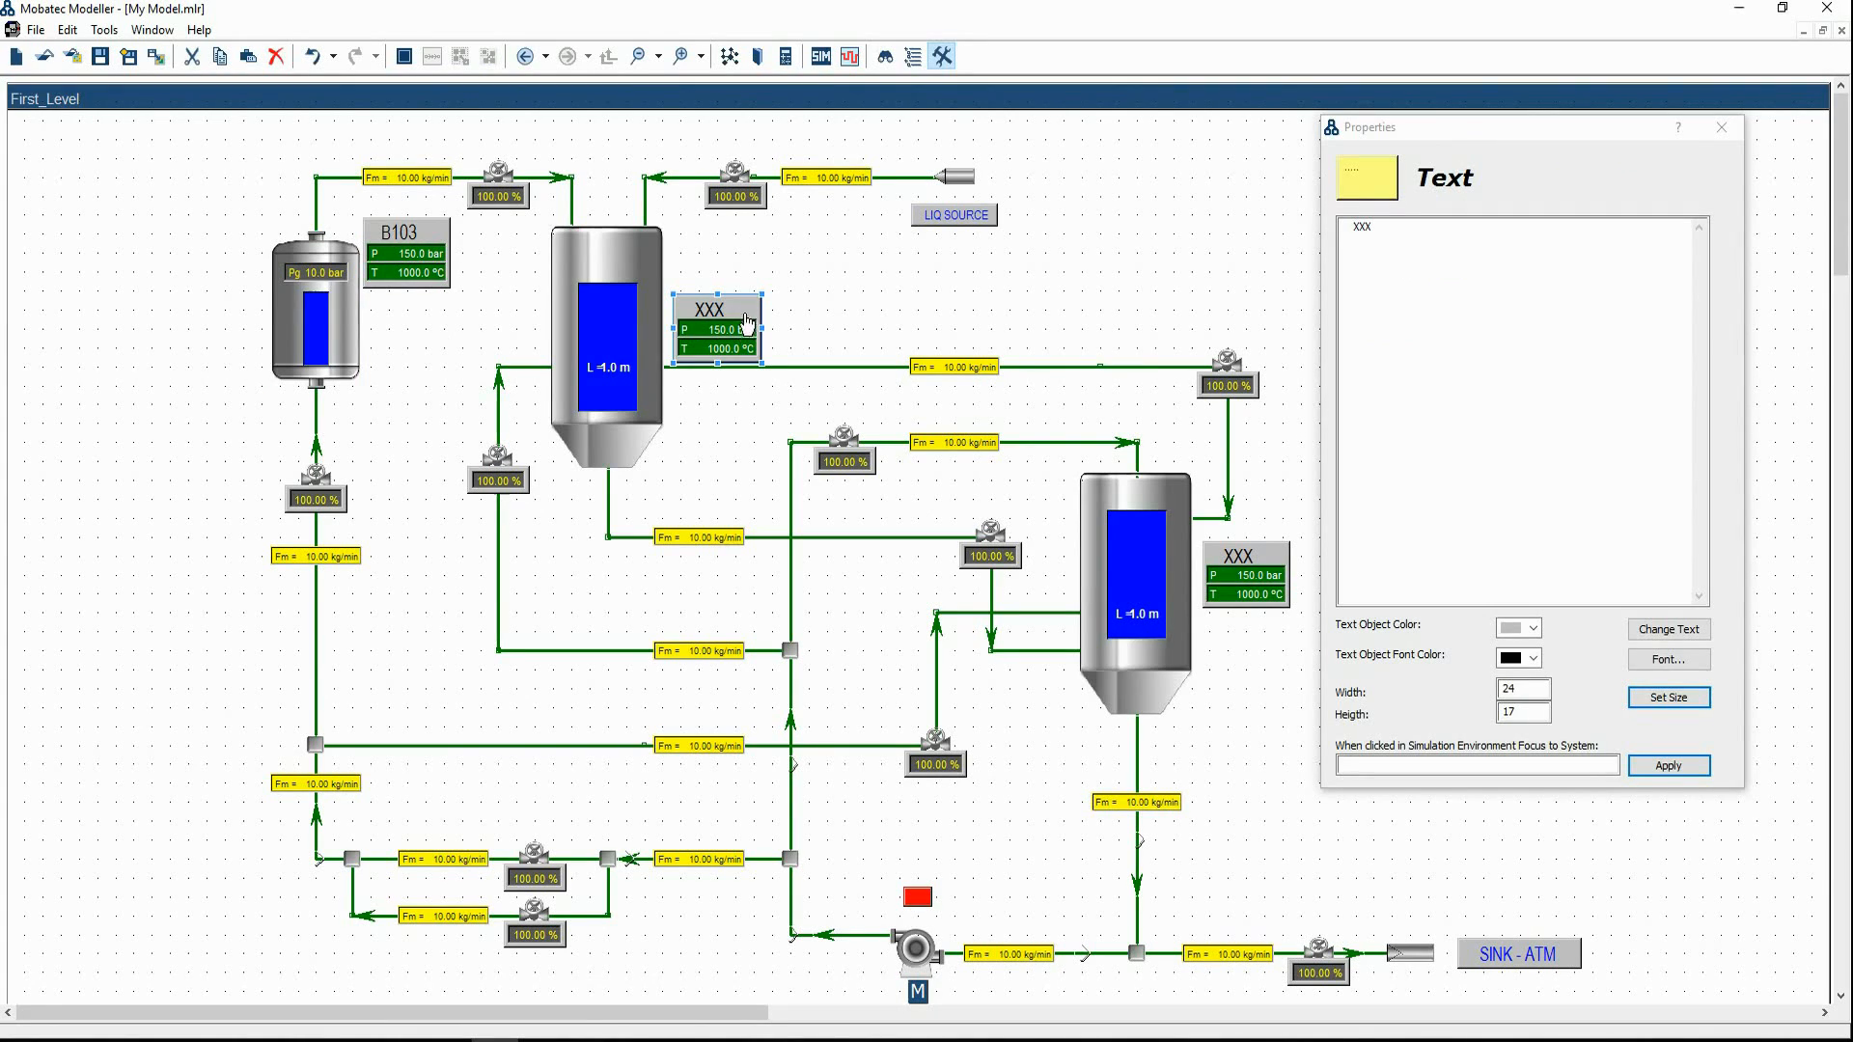
{"action": "mouse_move", "coordinate": [1313, 254]}
{"action": "double_click", "coordinate": [1361, 226]}
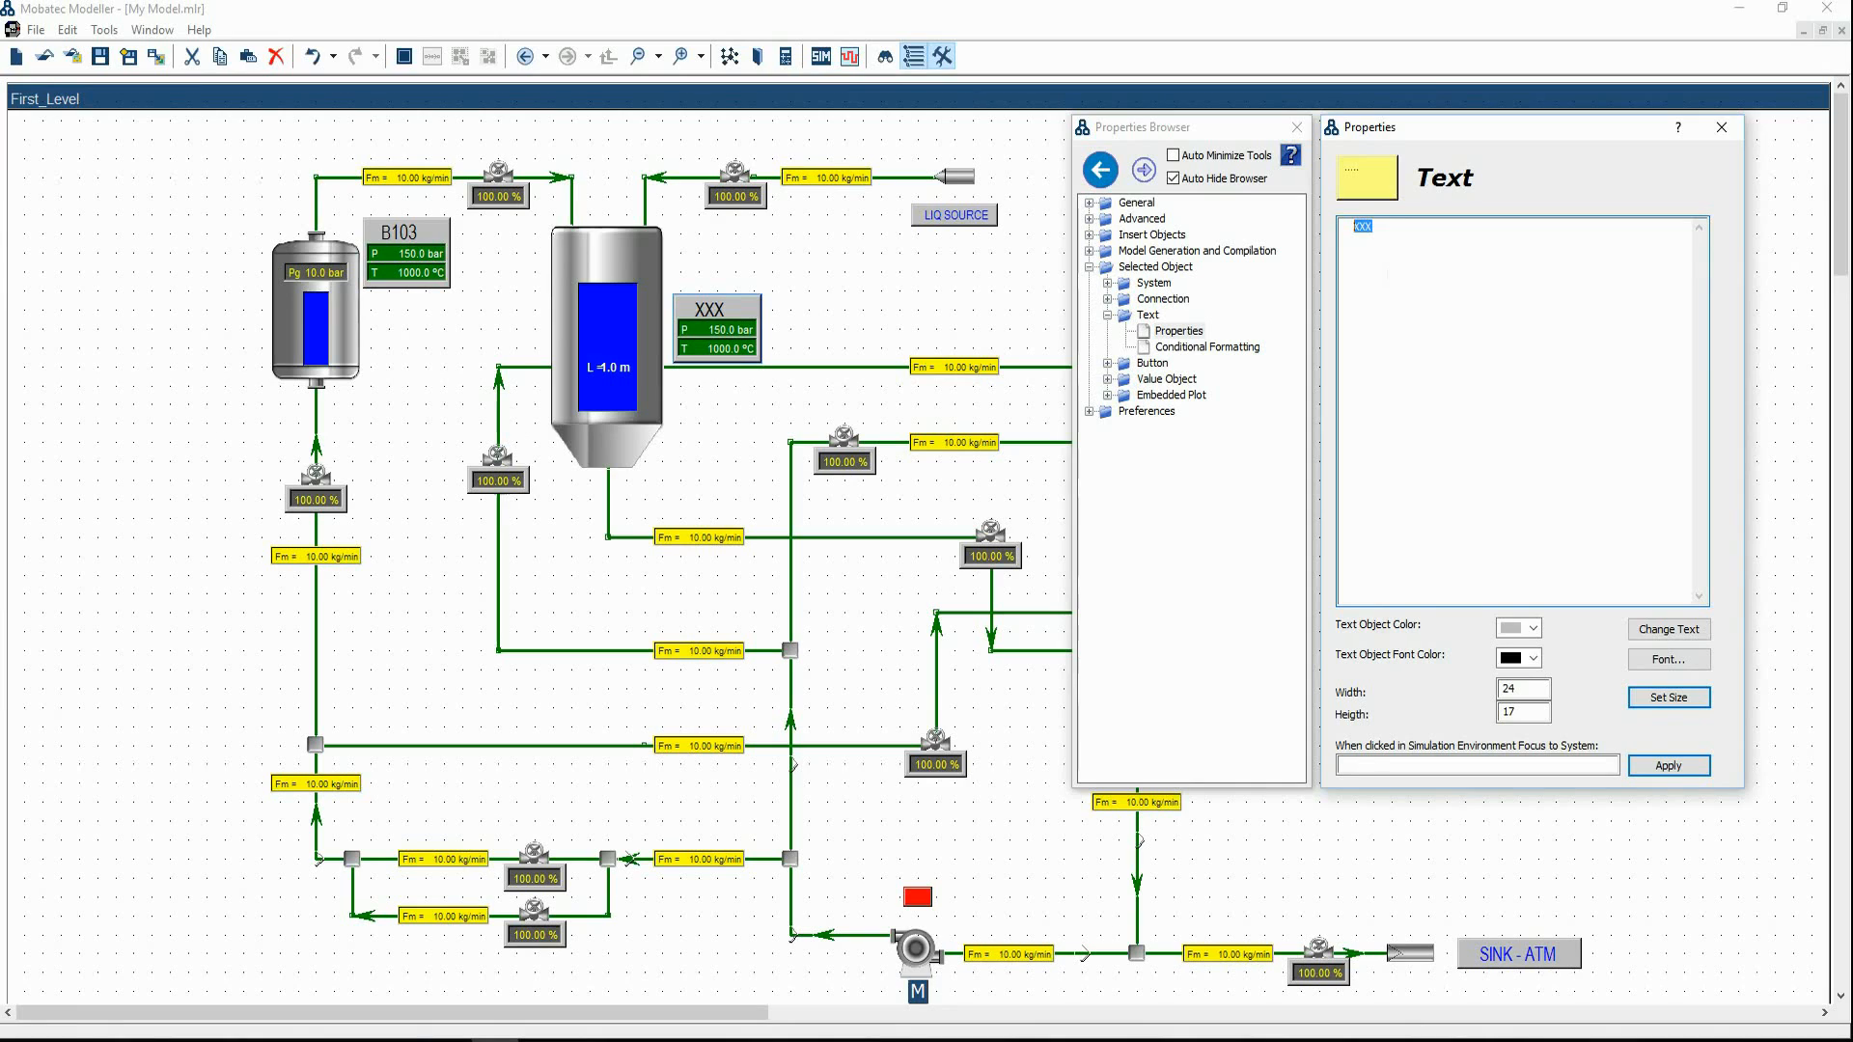
{"action": "type", "text": "B102"}
{"action": "left_click", "coordinate": [1668, 630]}
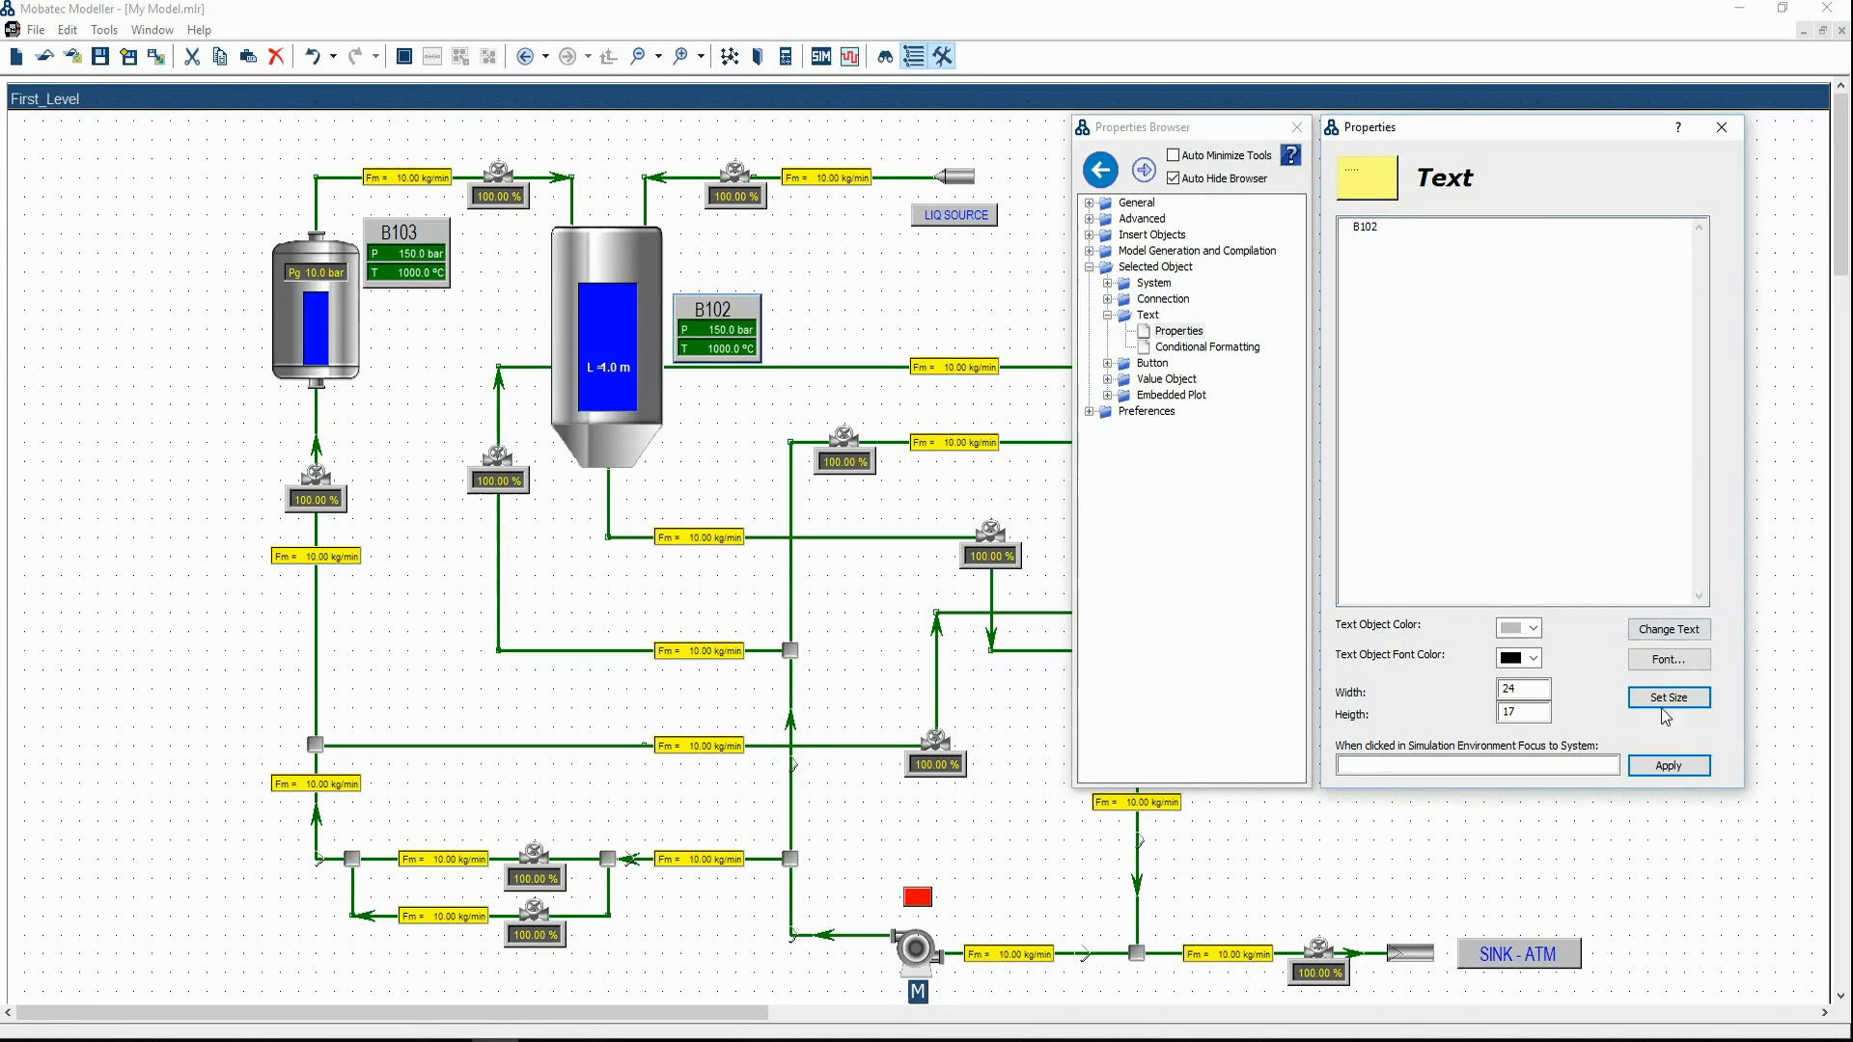
{"action": "left_click", "coordinate": [1667, 767]}
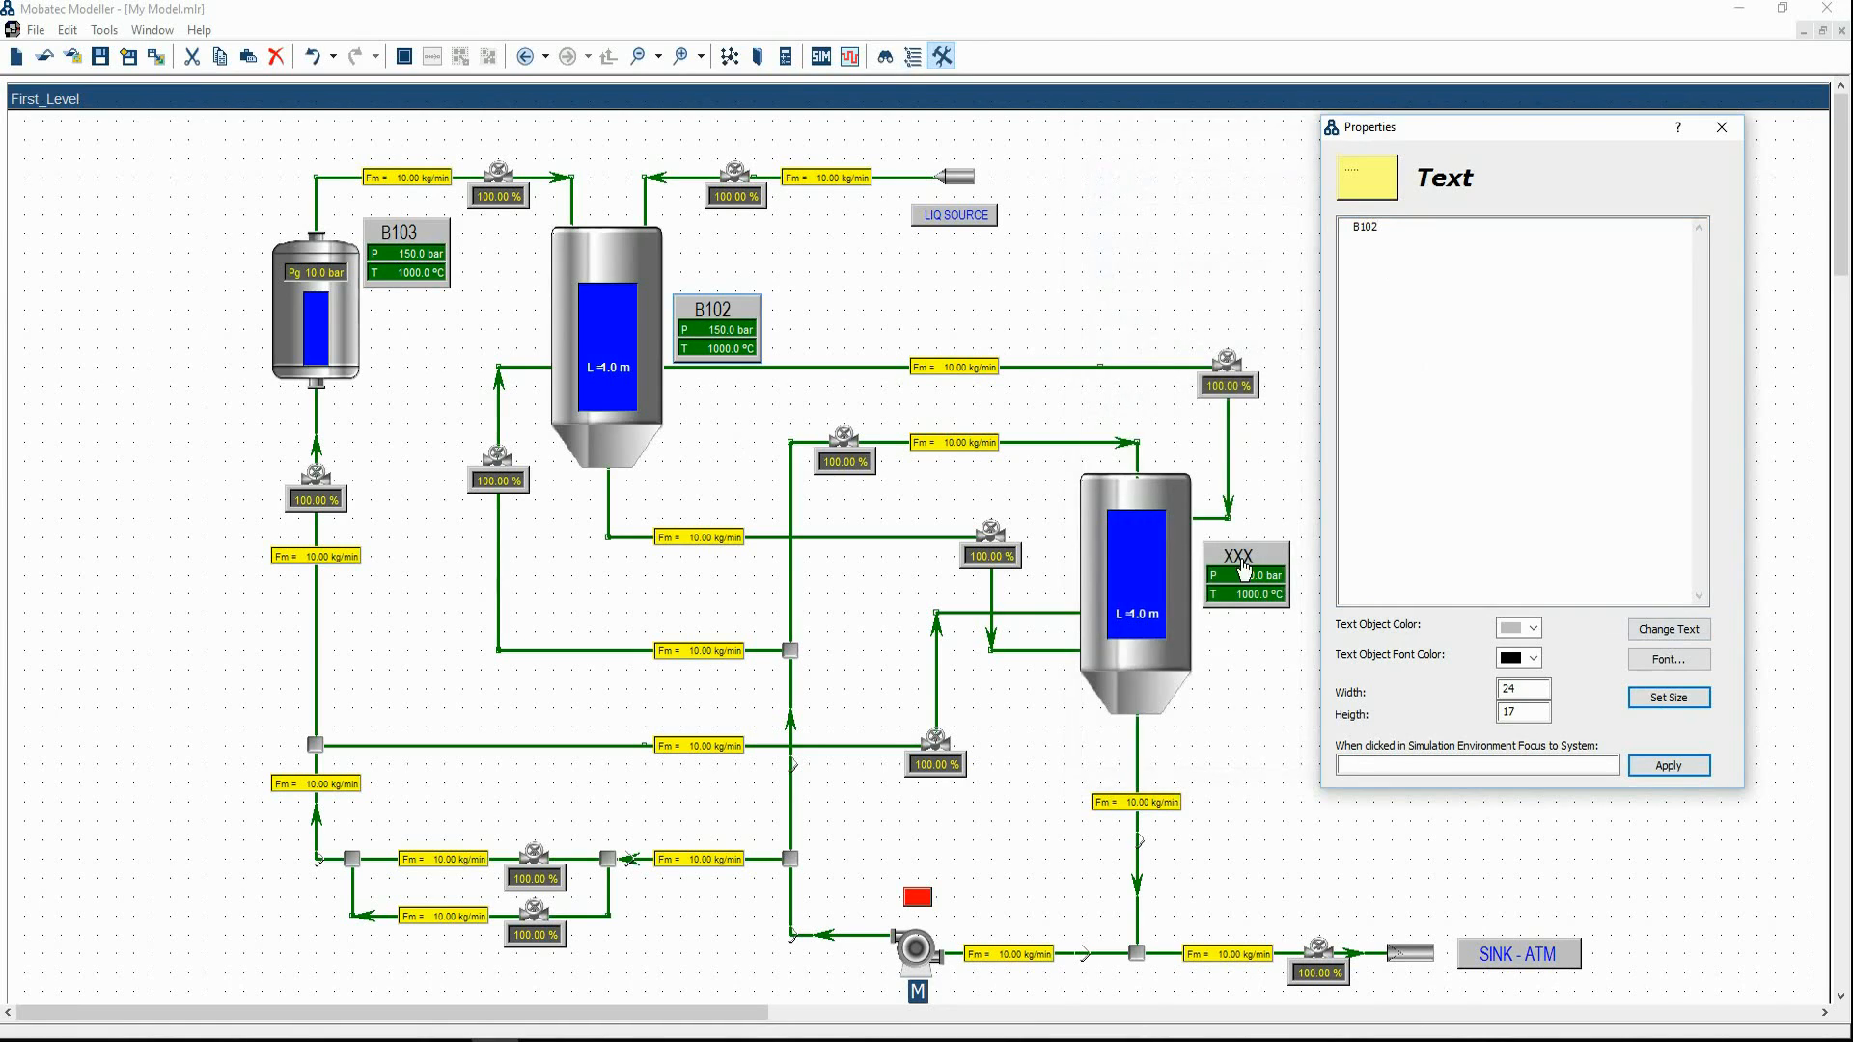
Change the text of the pressure and temperature label beside the lower conical-bottom tank to B101
{"action": "left_click", "coordinate": [1238, 560]}
{"action": "left_click_drag", "start_coordinate": [1373, 226], "coordinate": [1353, 226]}
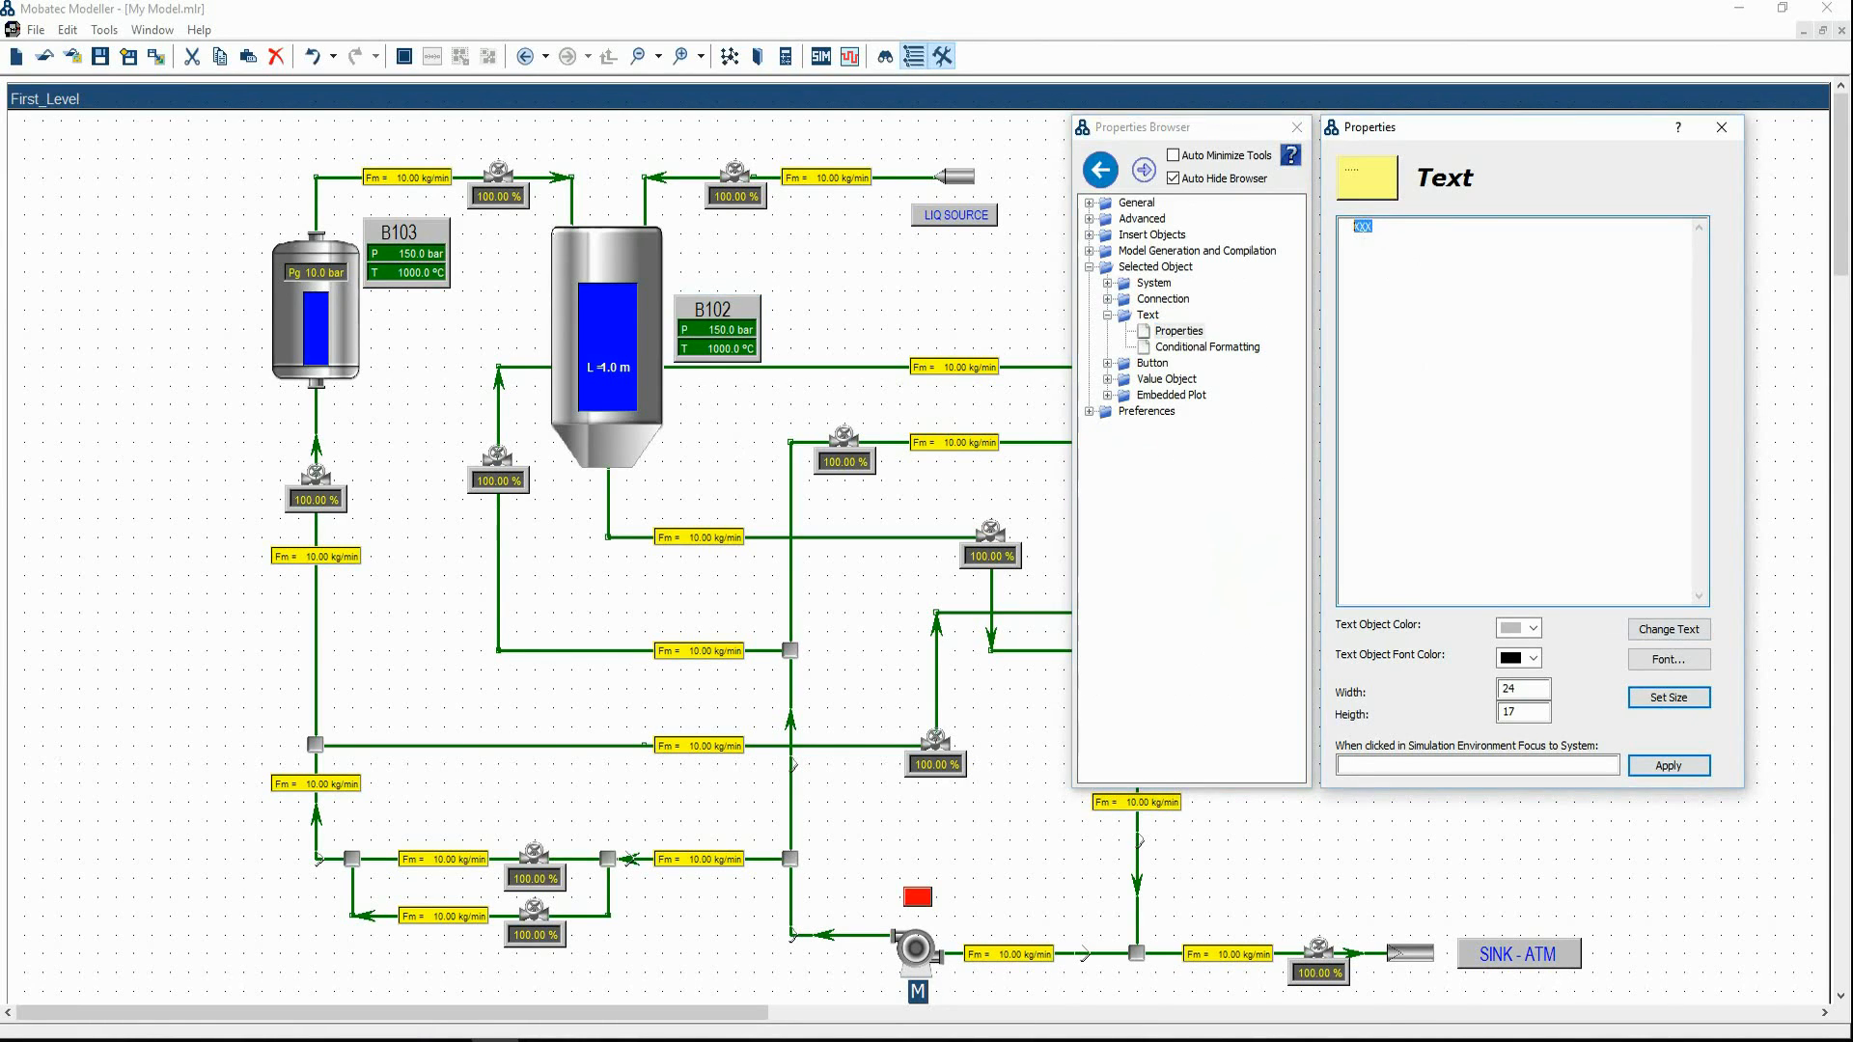
{"action": "type", "text": "B101"}
{"action": "left_click", "coordinate": [1668, 629]}
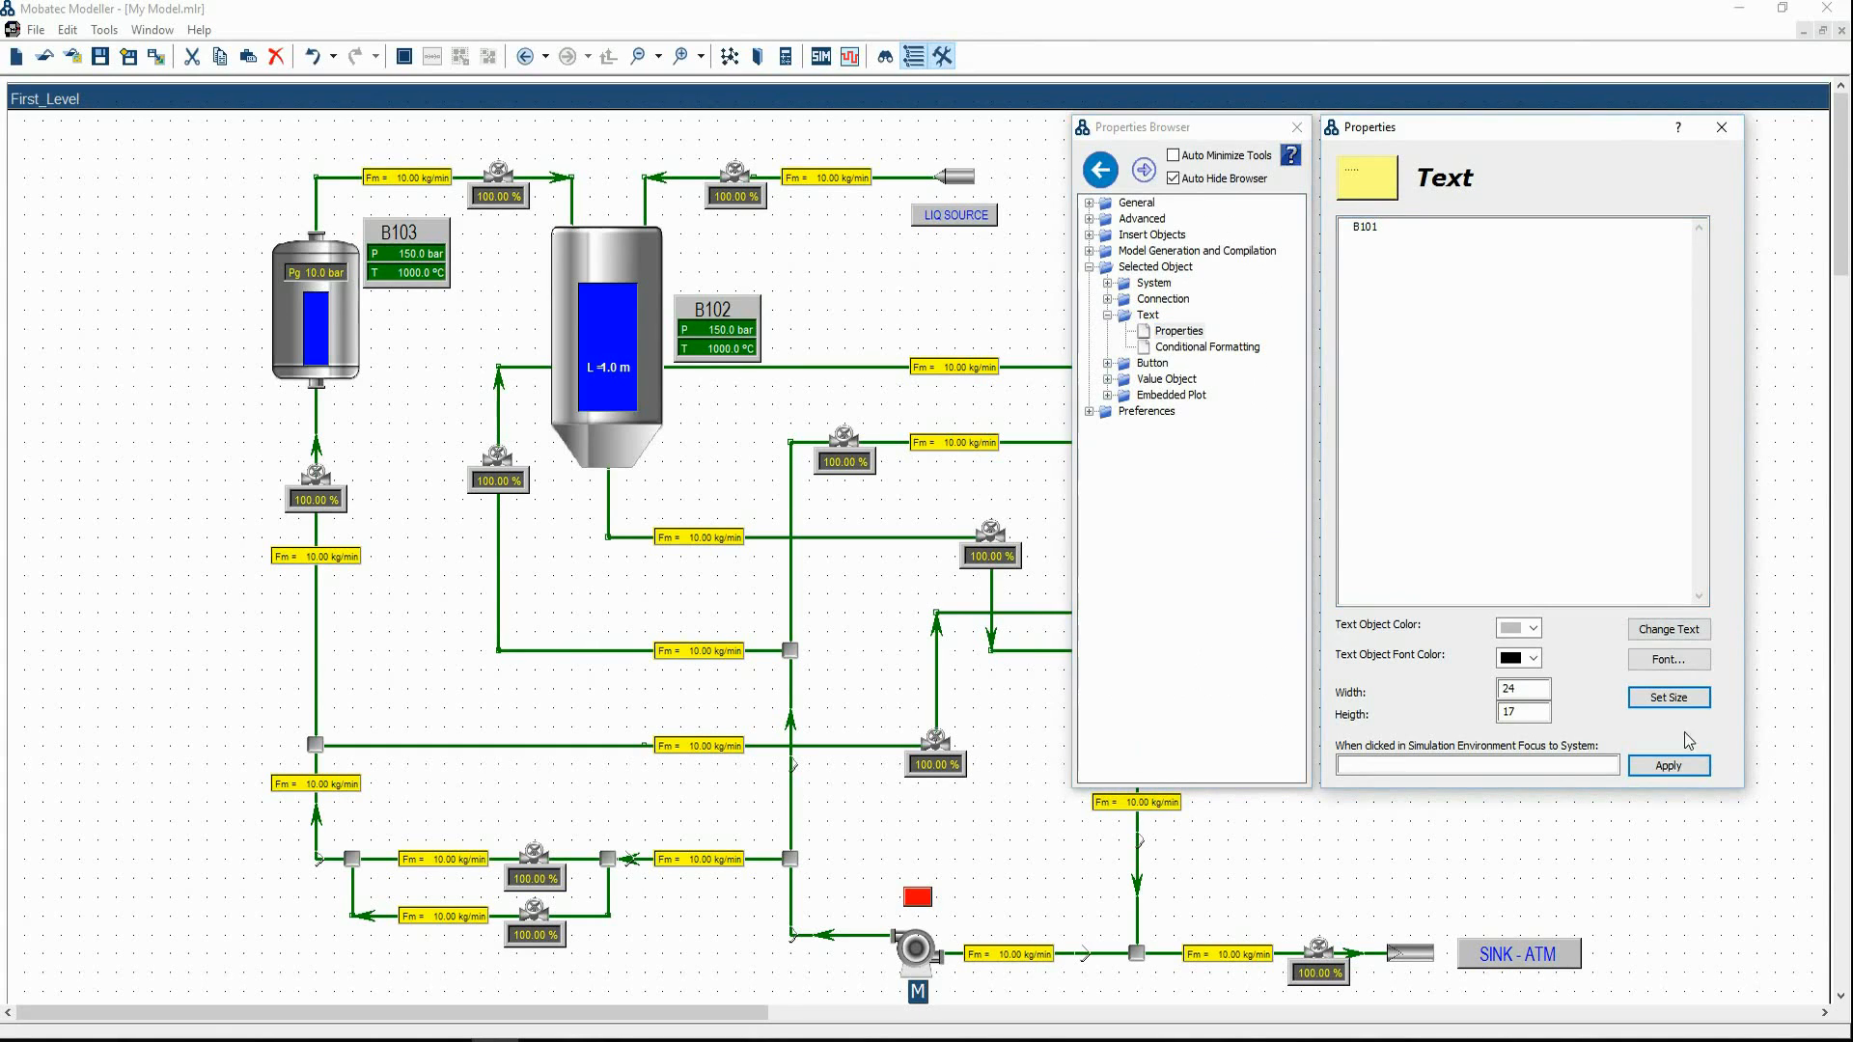
{"action": "left_click", "coordinate": [1673, 777]}
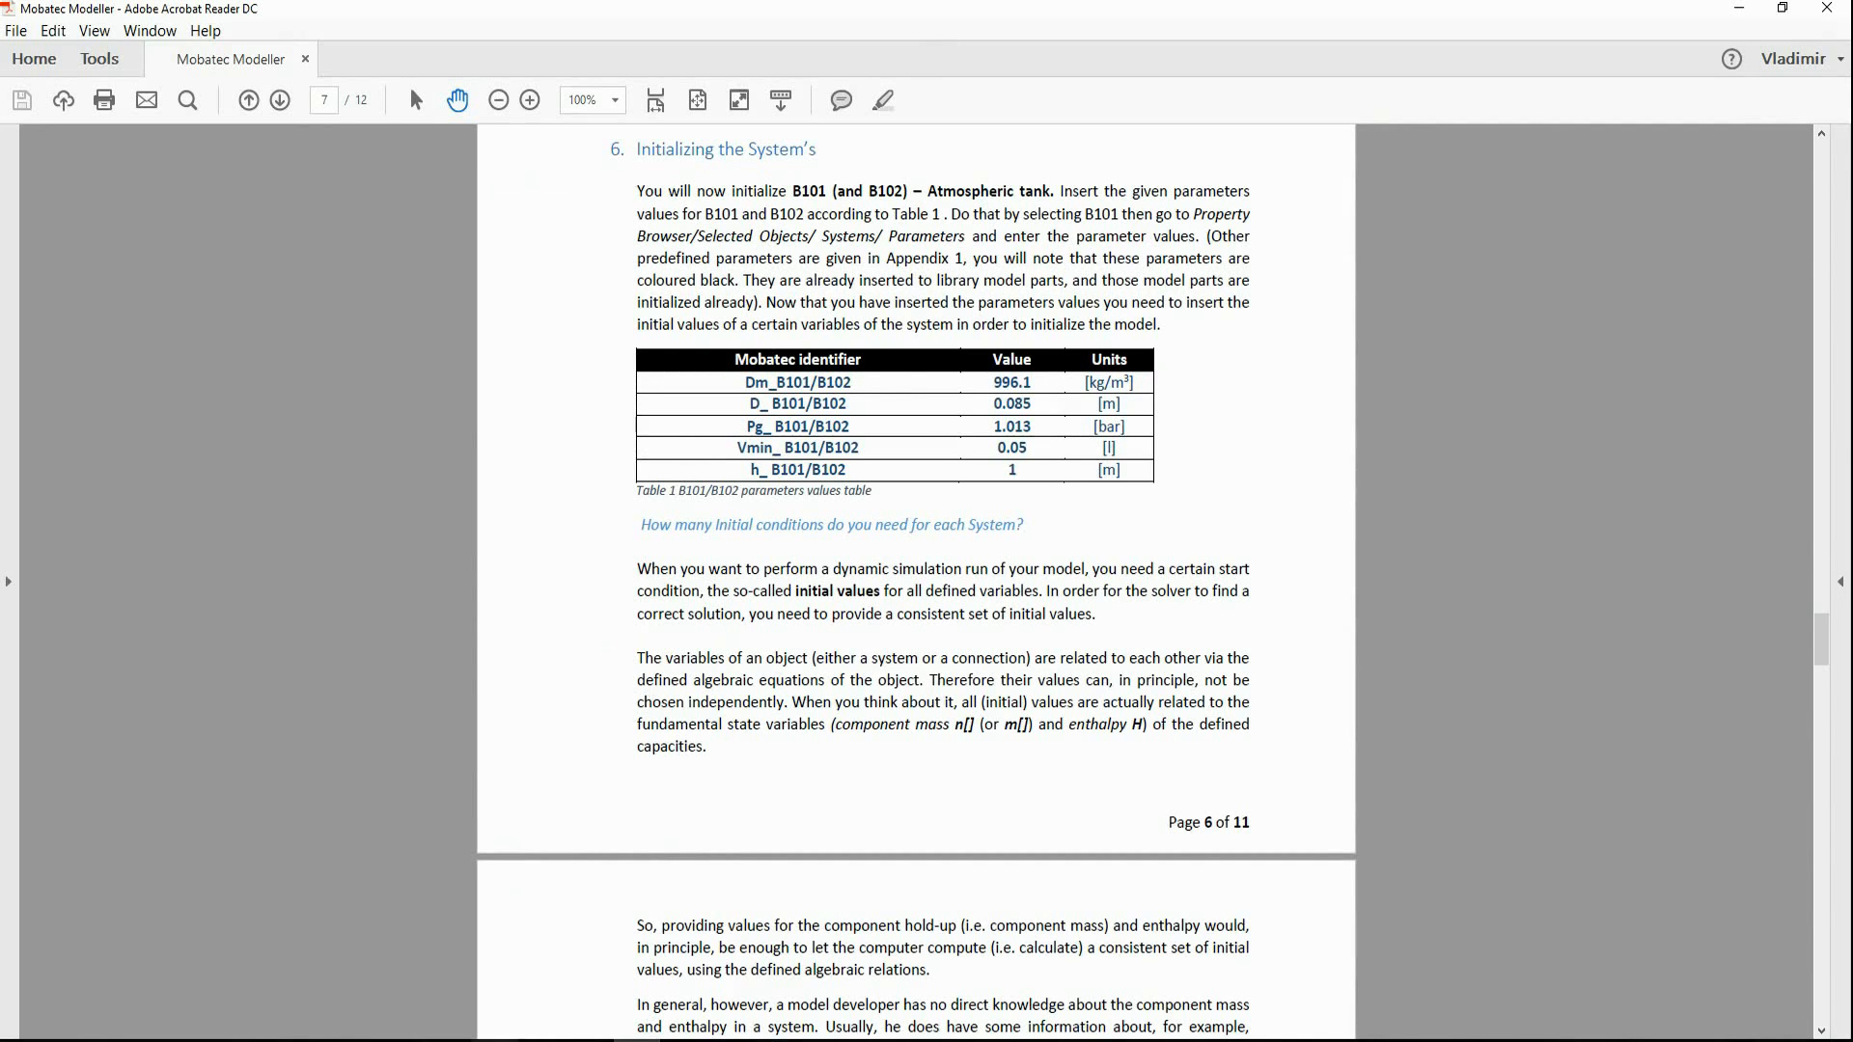
Switch from the PDF instructions to Mobatec Modeller and examine tank B102's equations, parameters and initial values
{"action": "key", "text": "alt+Tab"}
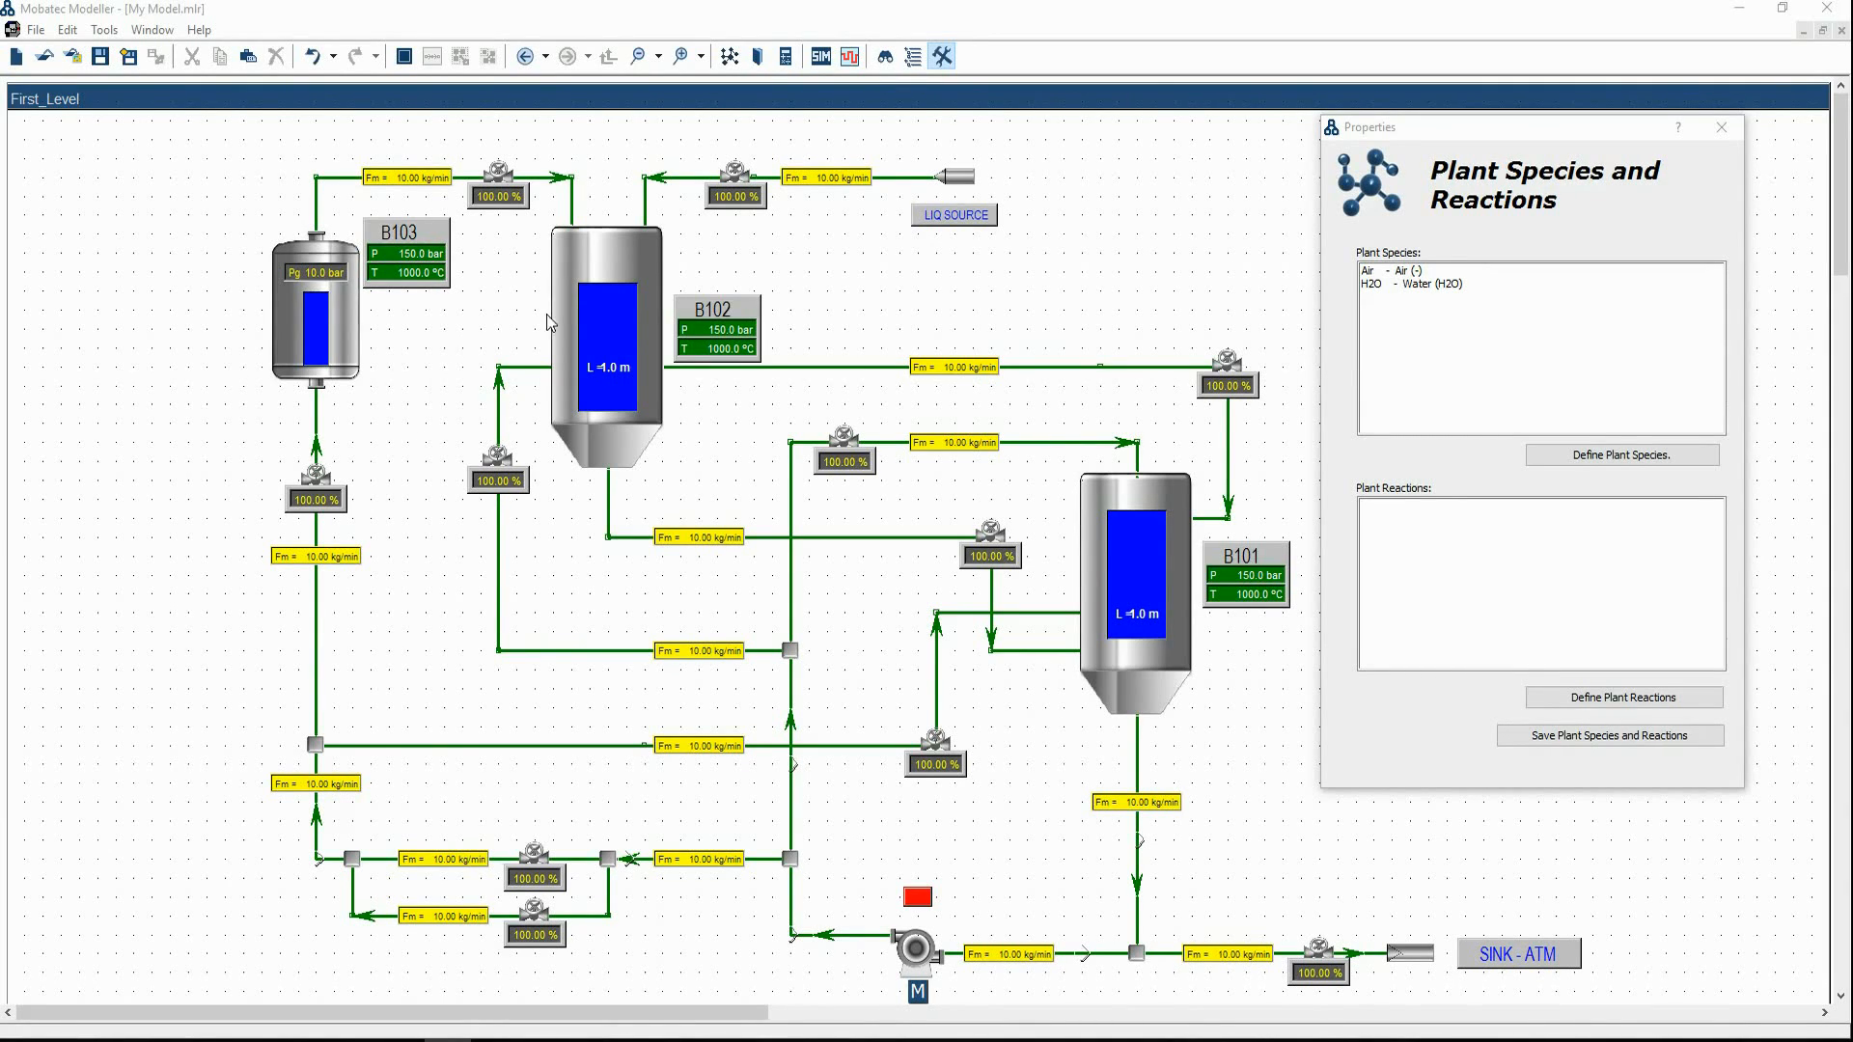
{"action": "left_click", "coordinate": [583, 280]}
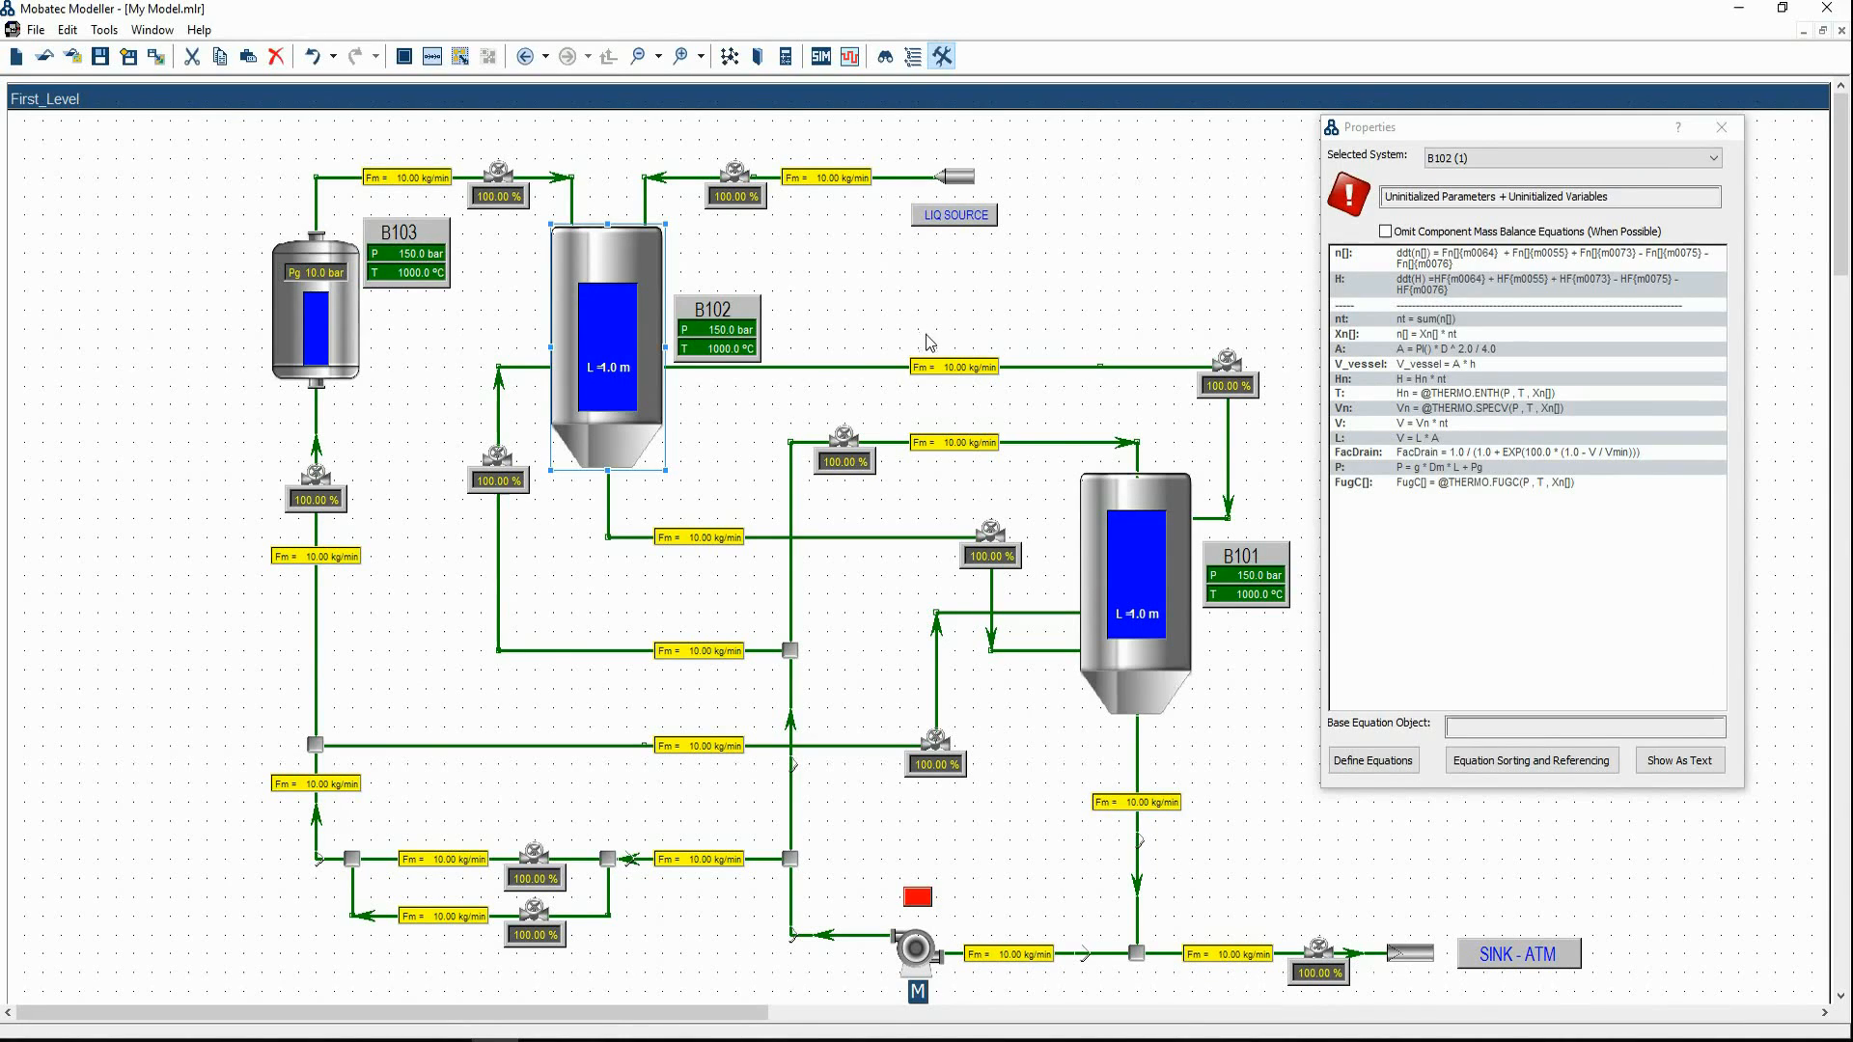
{"action": "mouse_move", "coordinate": [1197, 334]}
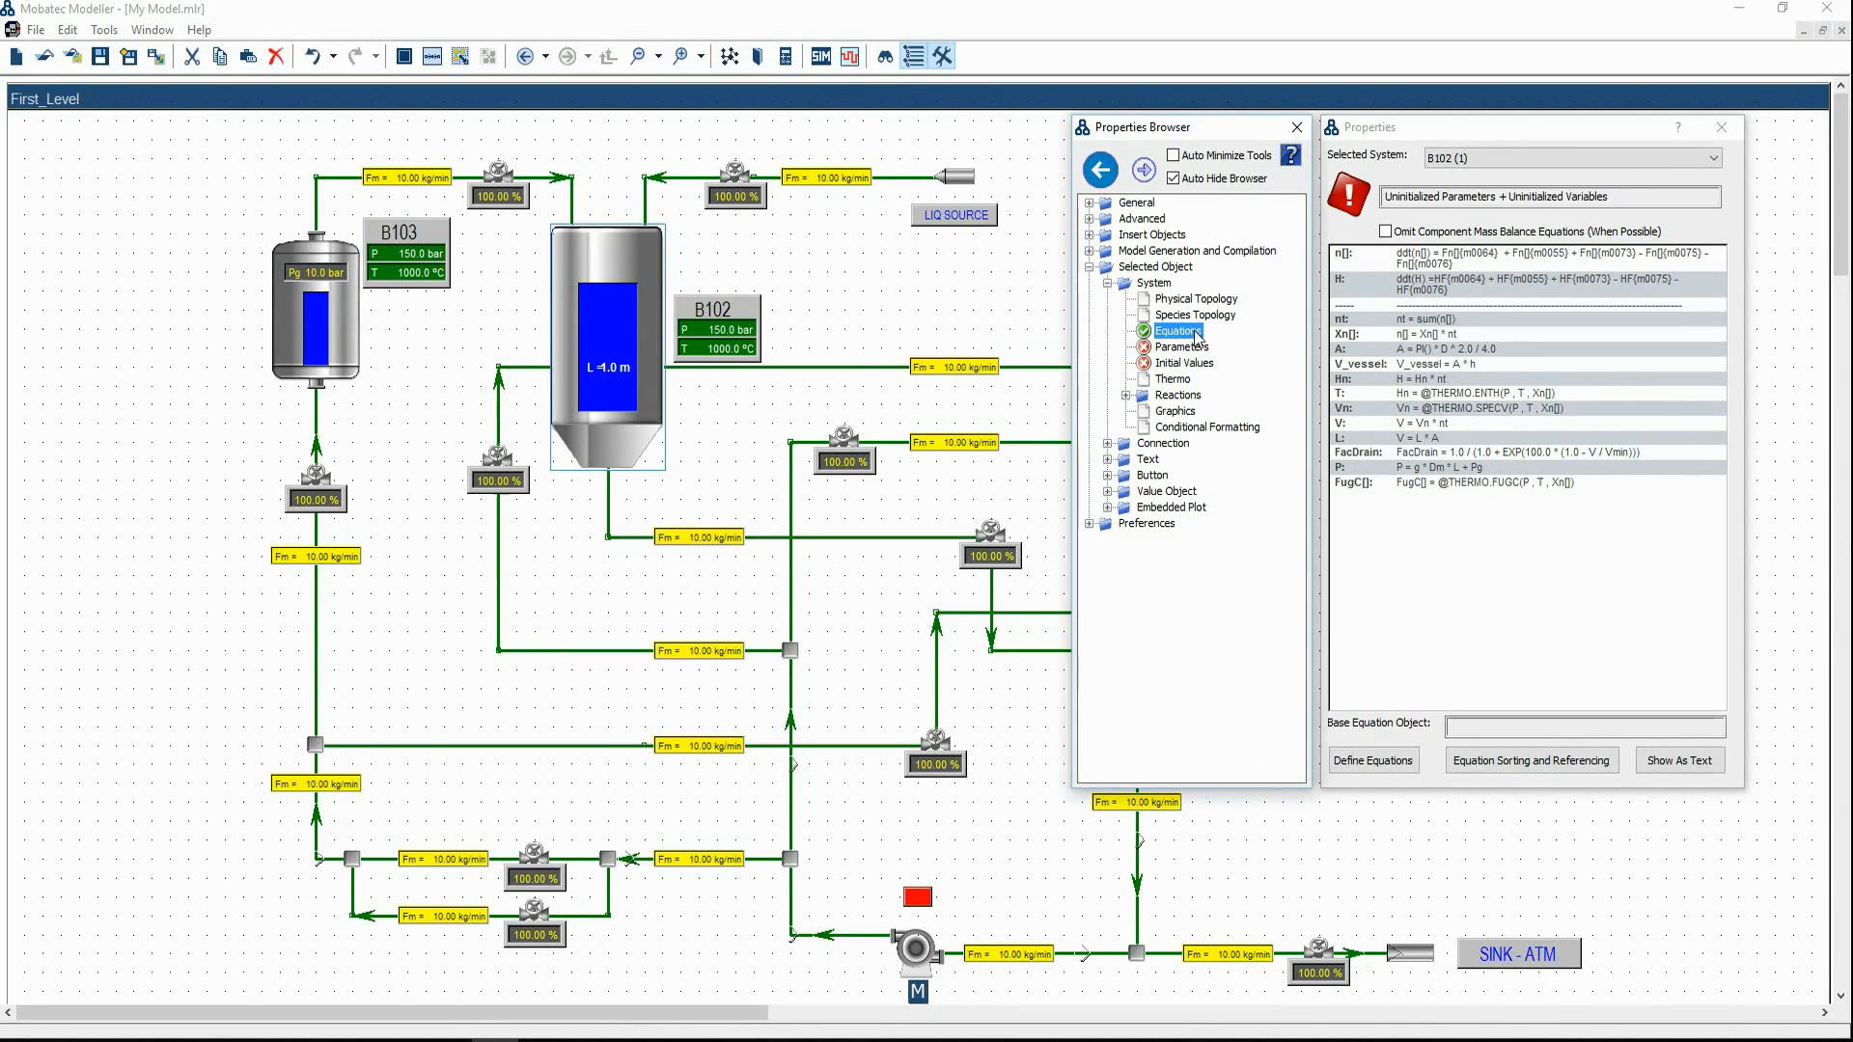
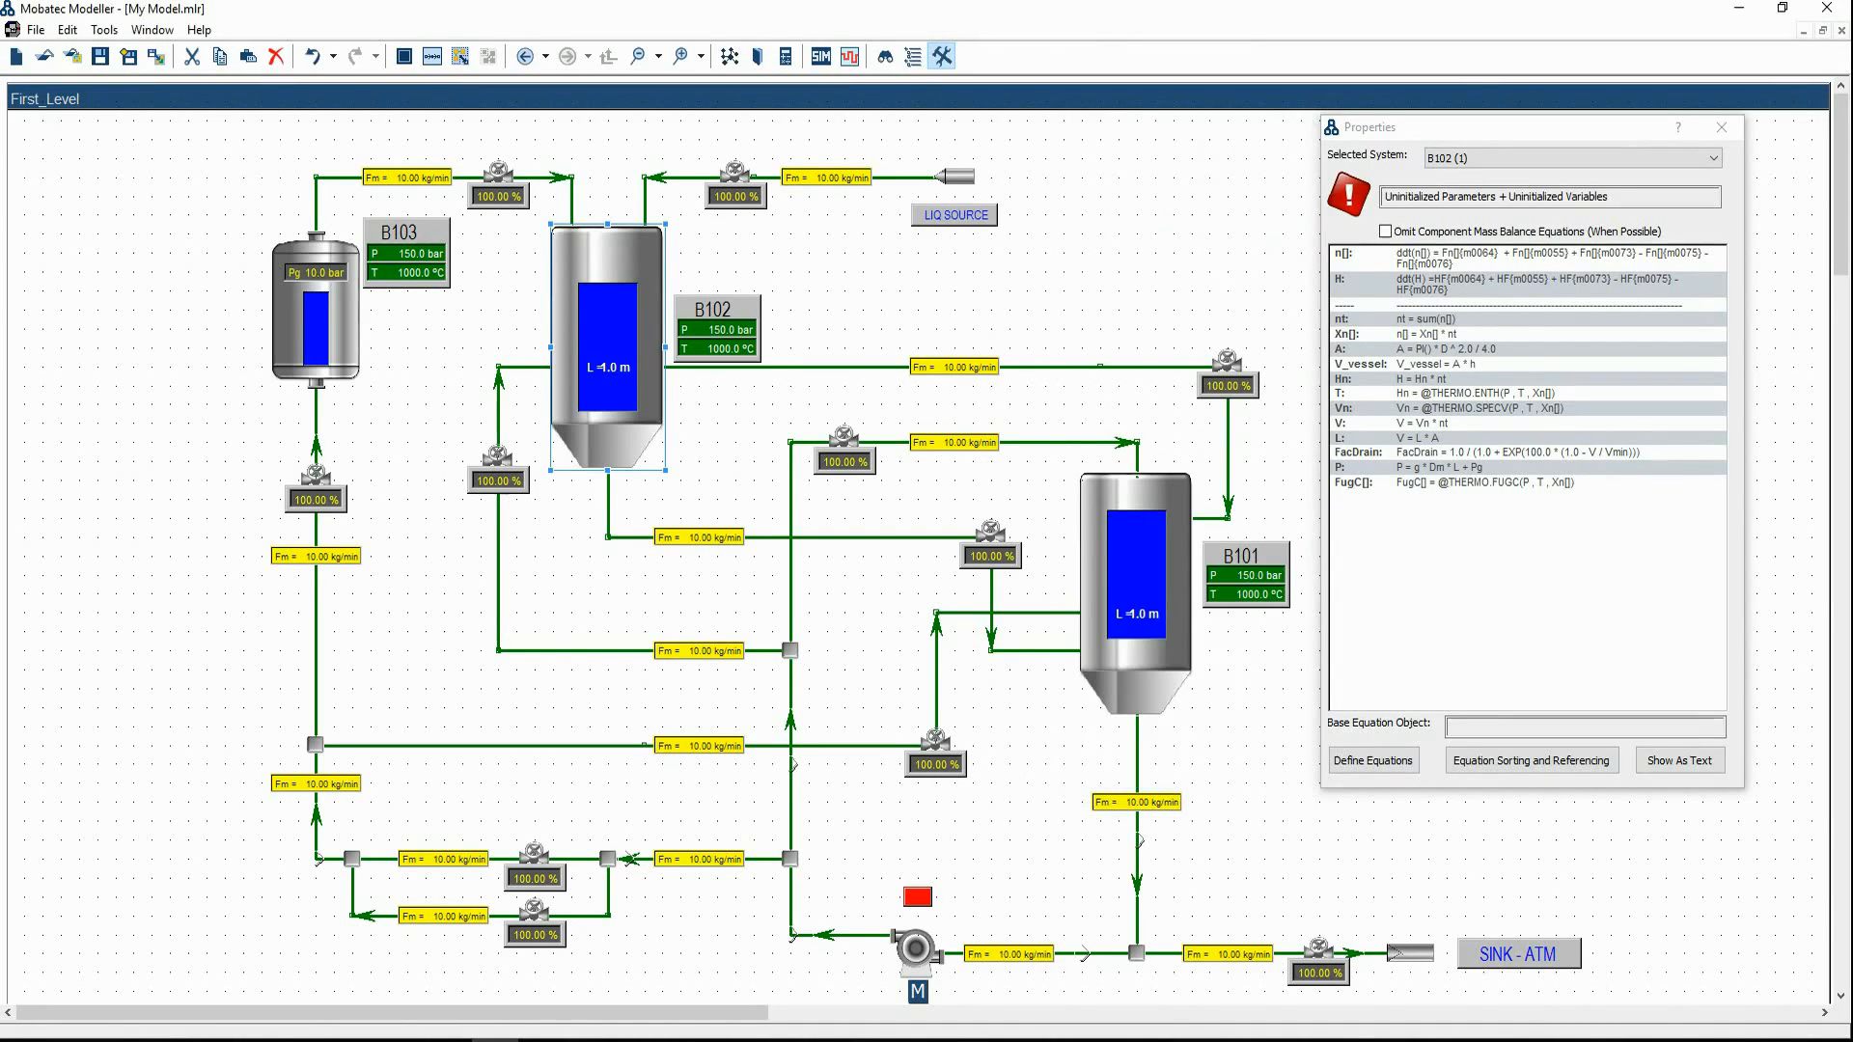
{"action": "mouse_move", "coordinate": [1245, 405]}
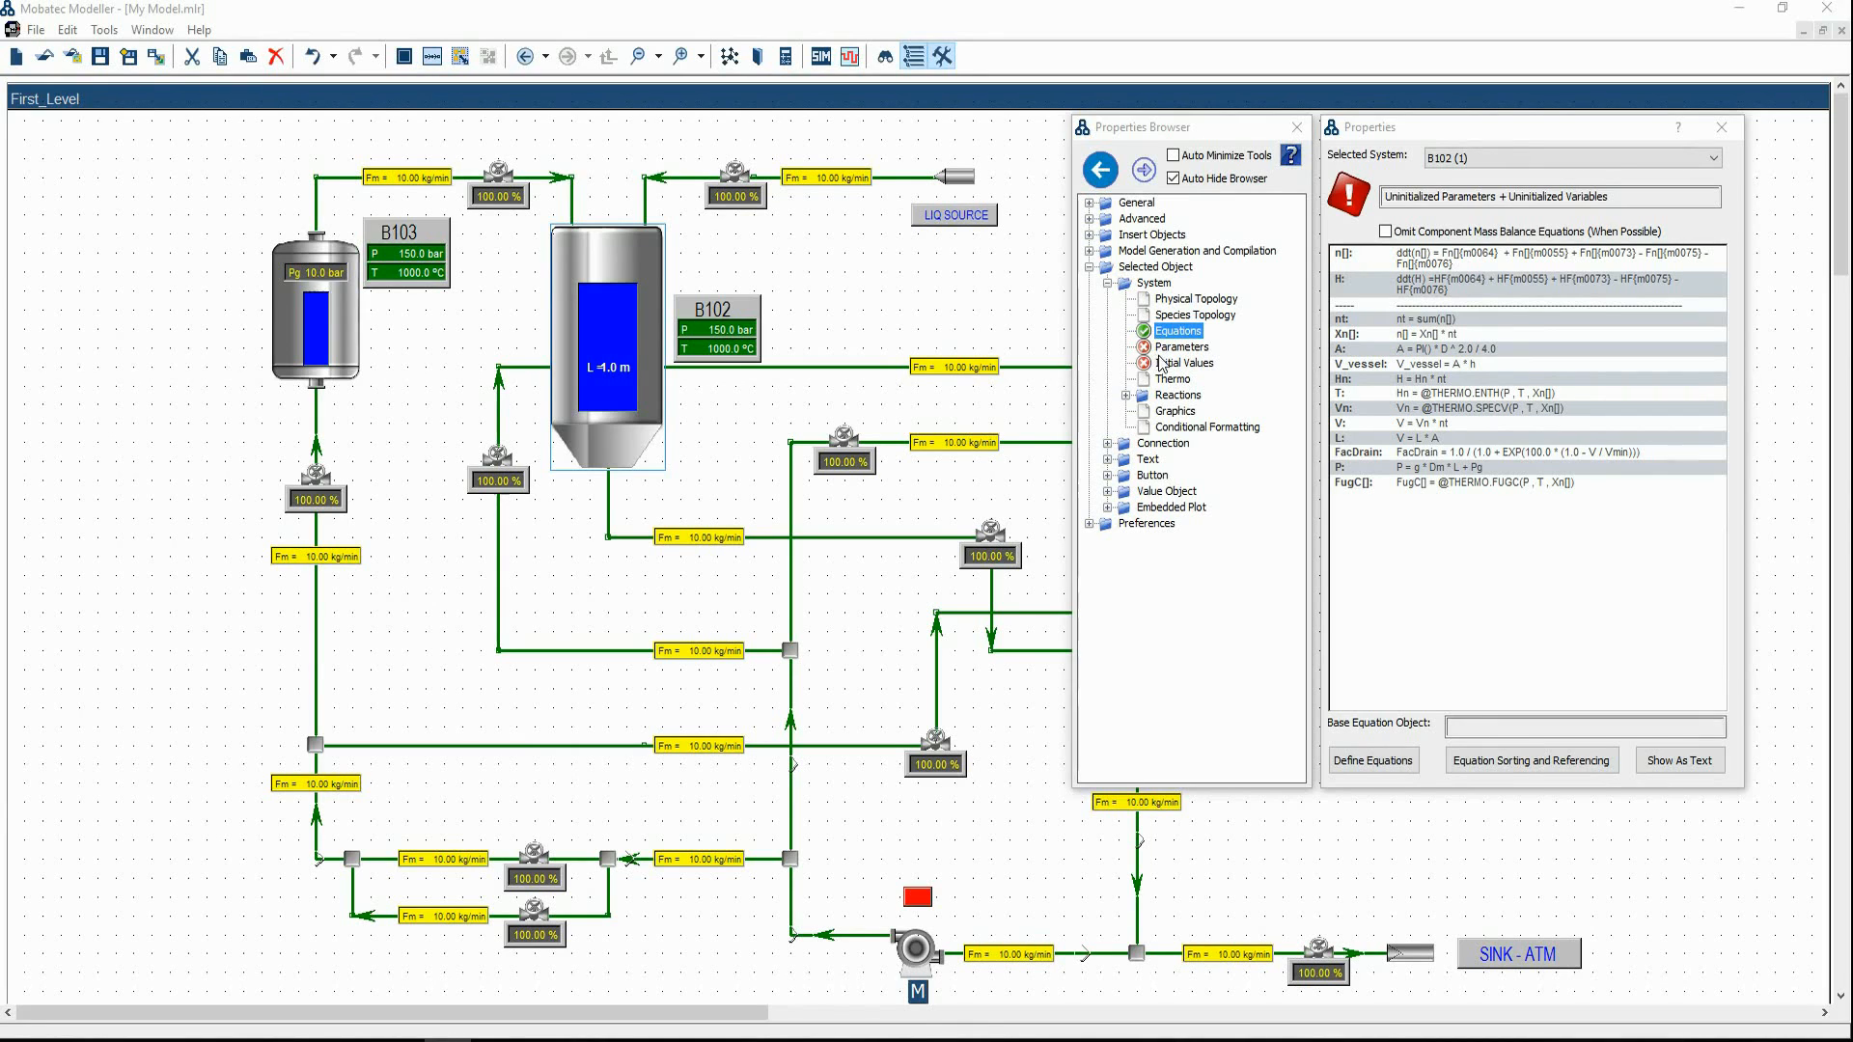
{"action": "left_click", "coordinate": [1180, 348]}
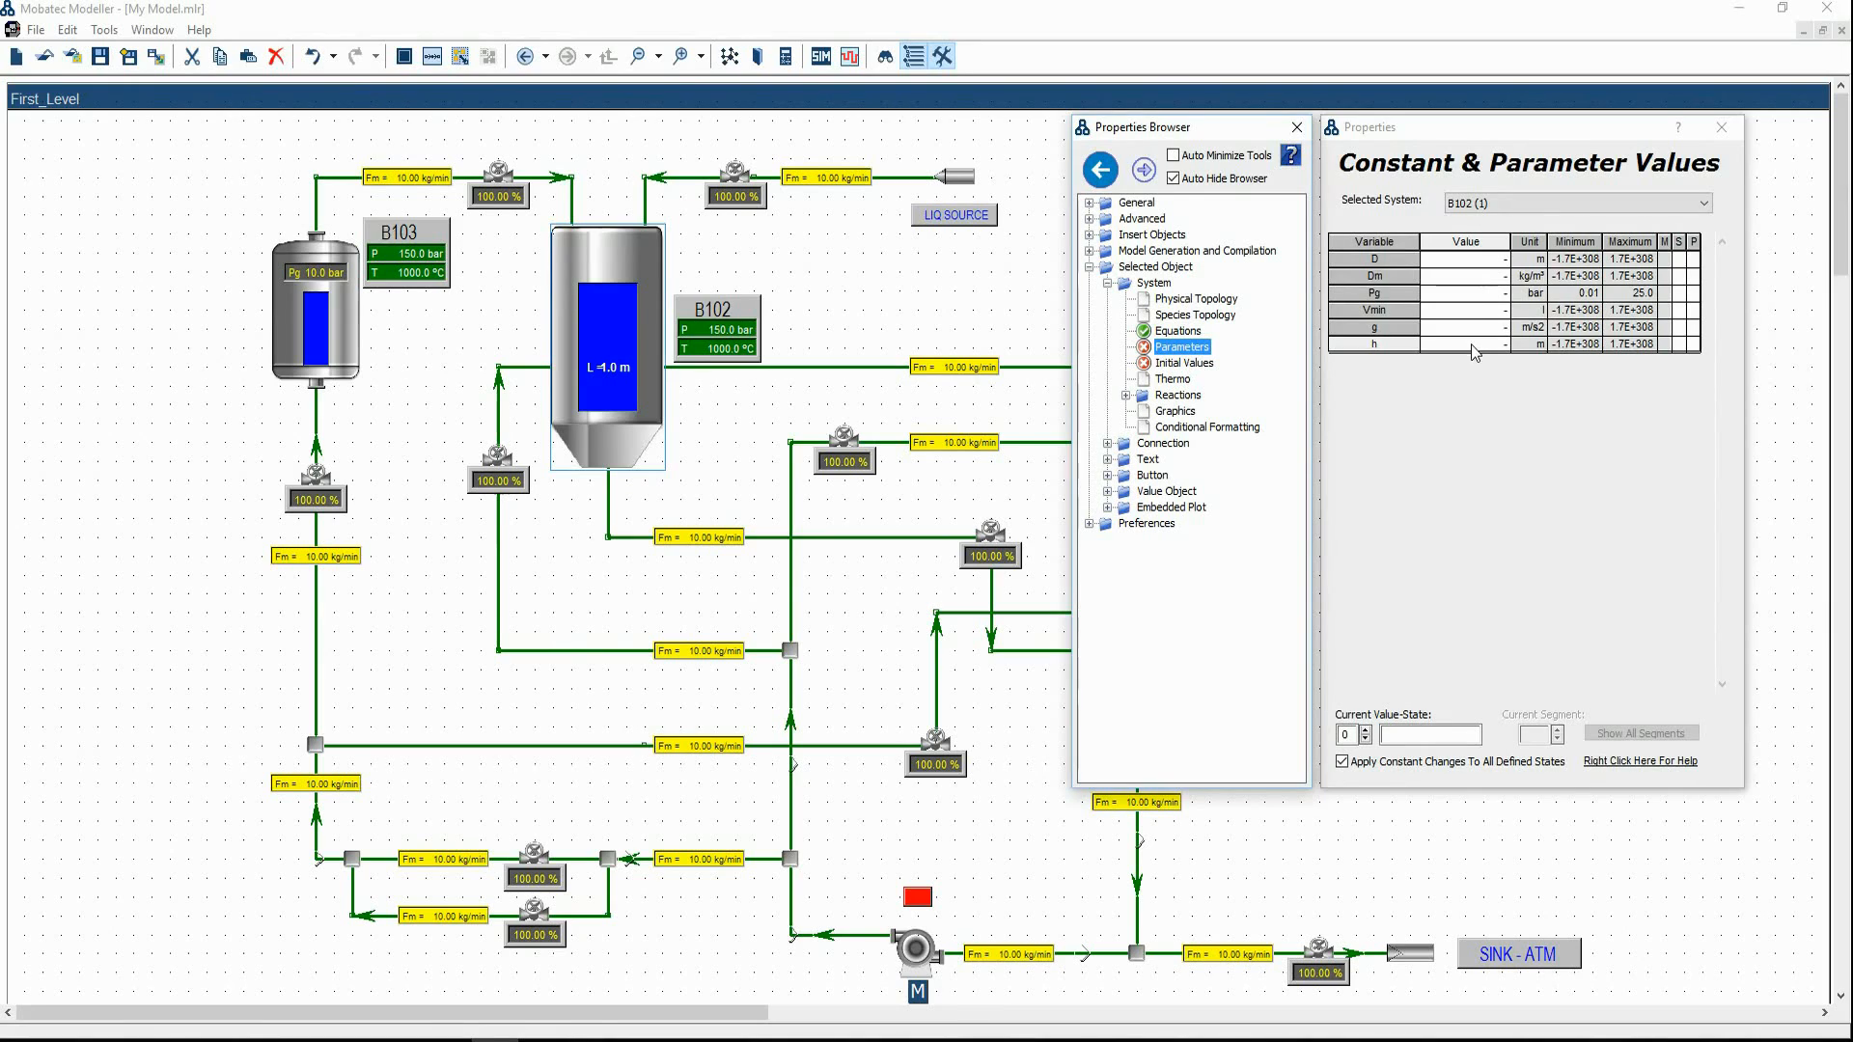
{"action": "left_click", "coordinate": [1186, 363]}
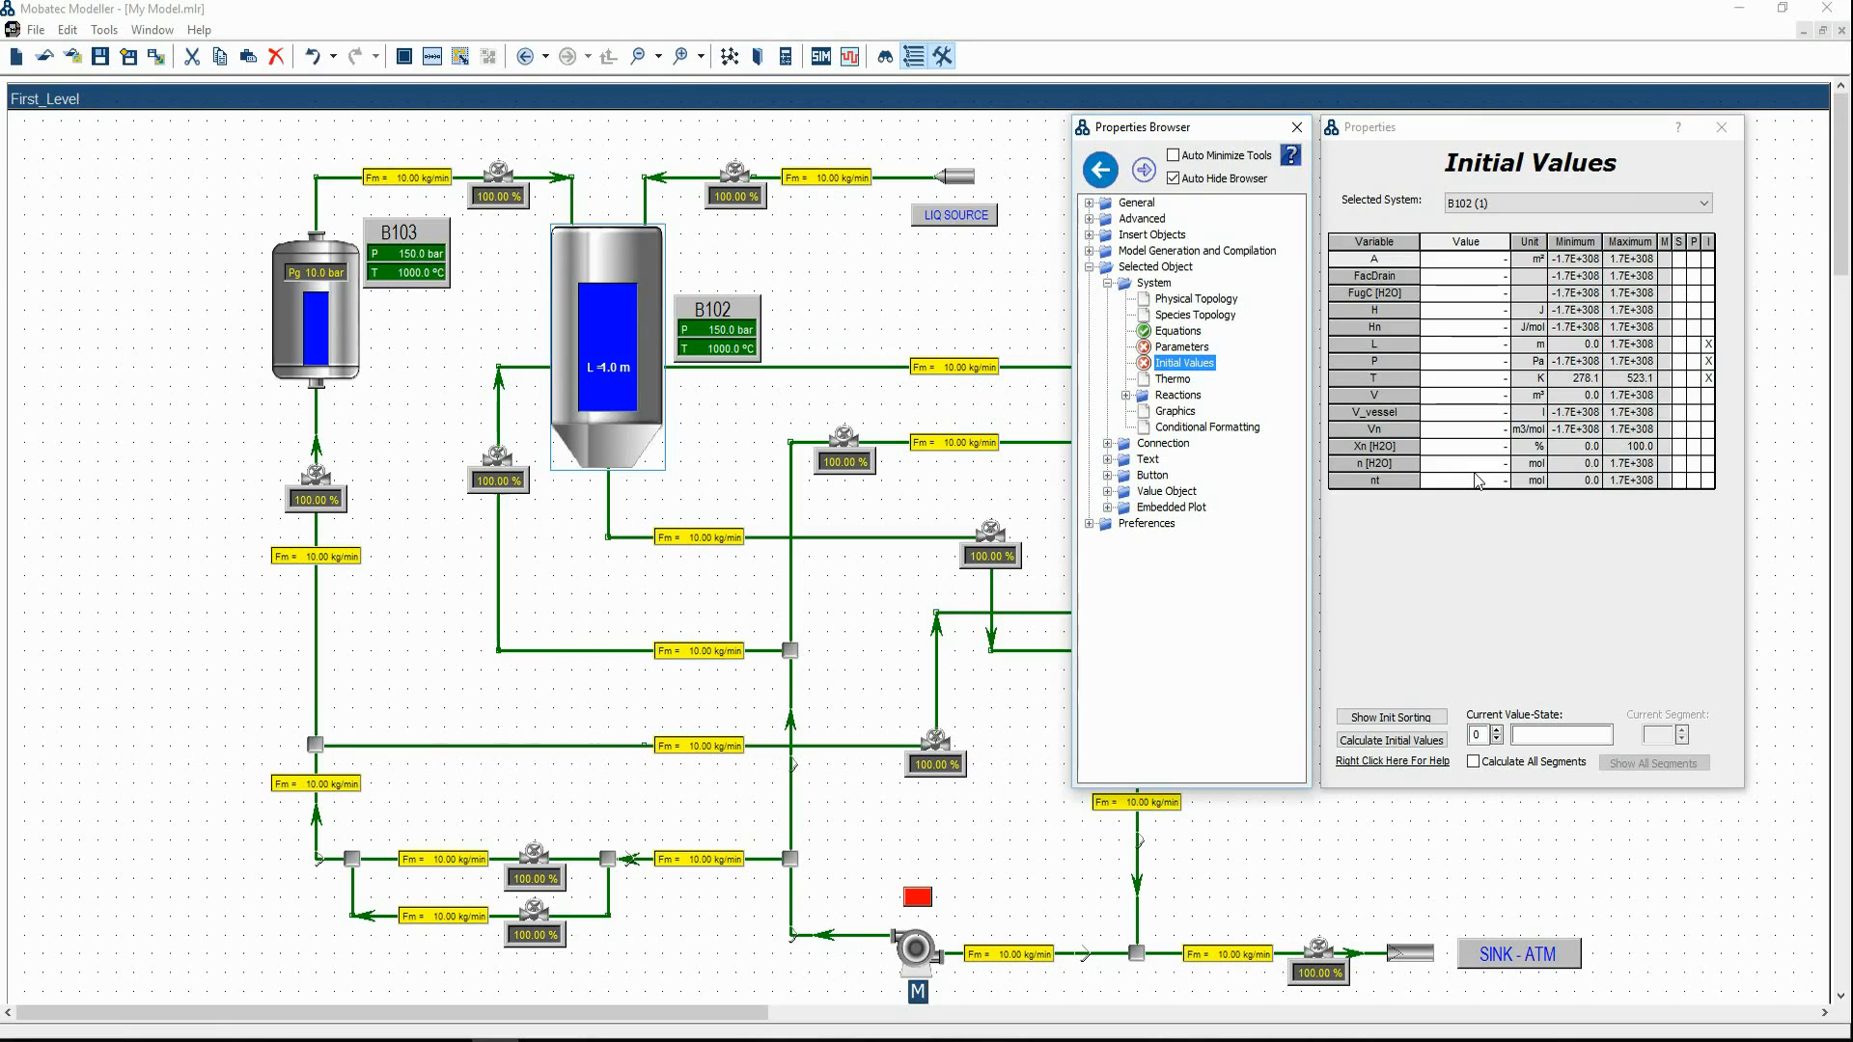
{"action": "left_click", "coordinate": [1177, 338]}
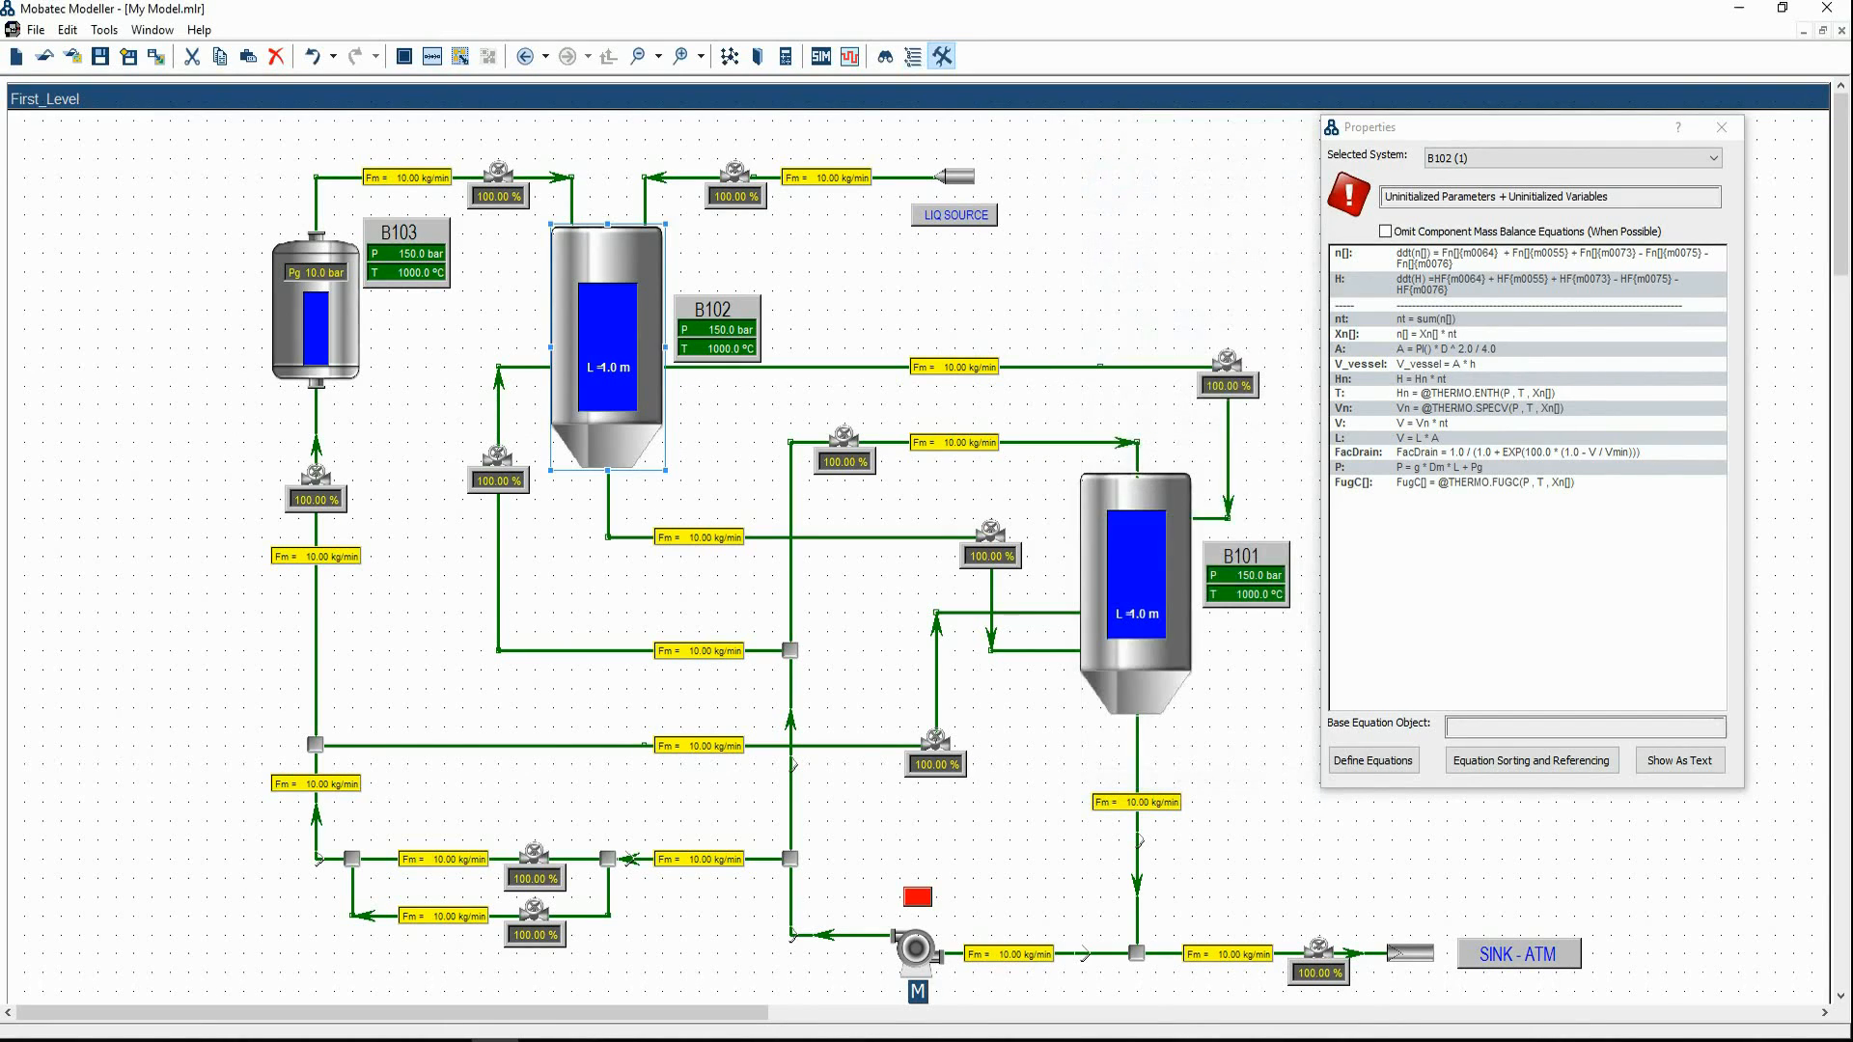
{"action": "mouse_move", "coordinate": [1556, 324]}
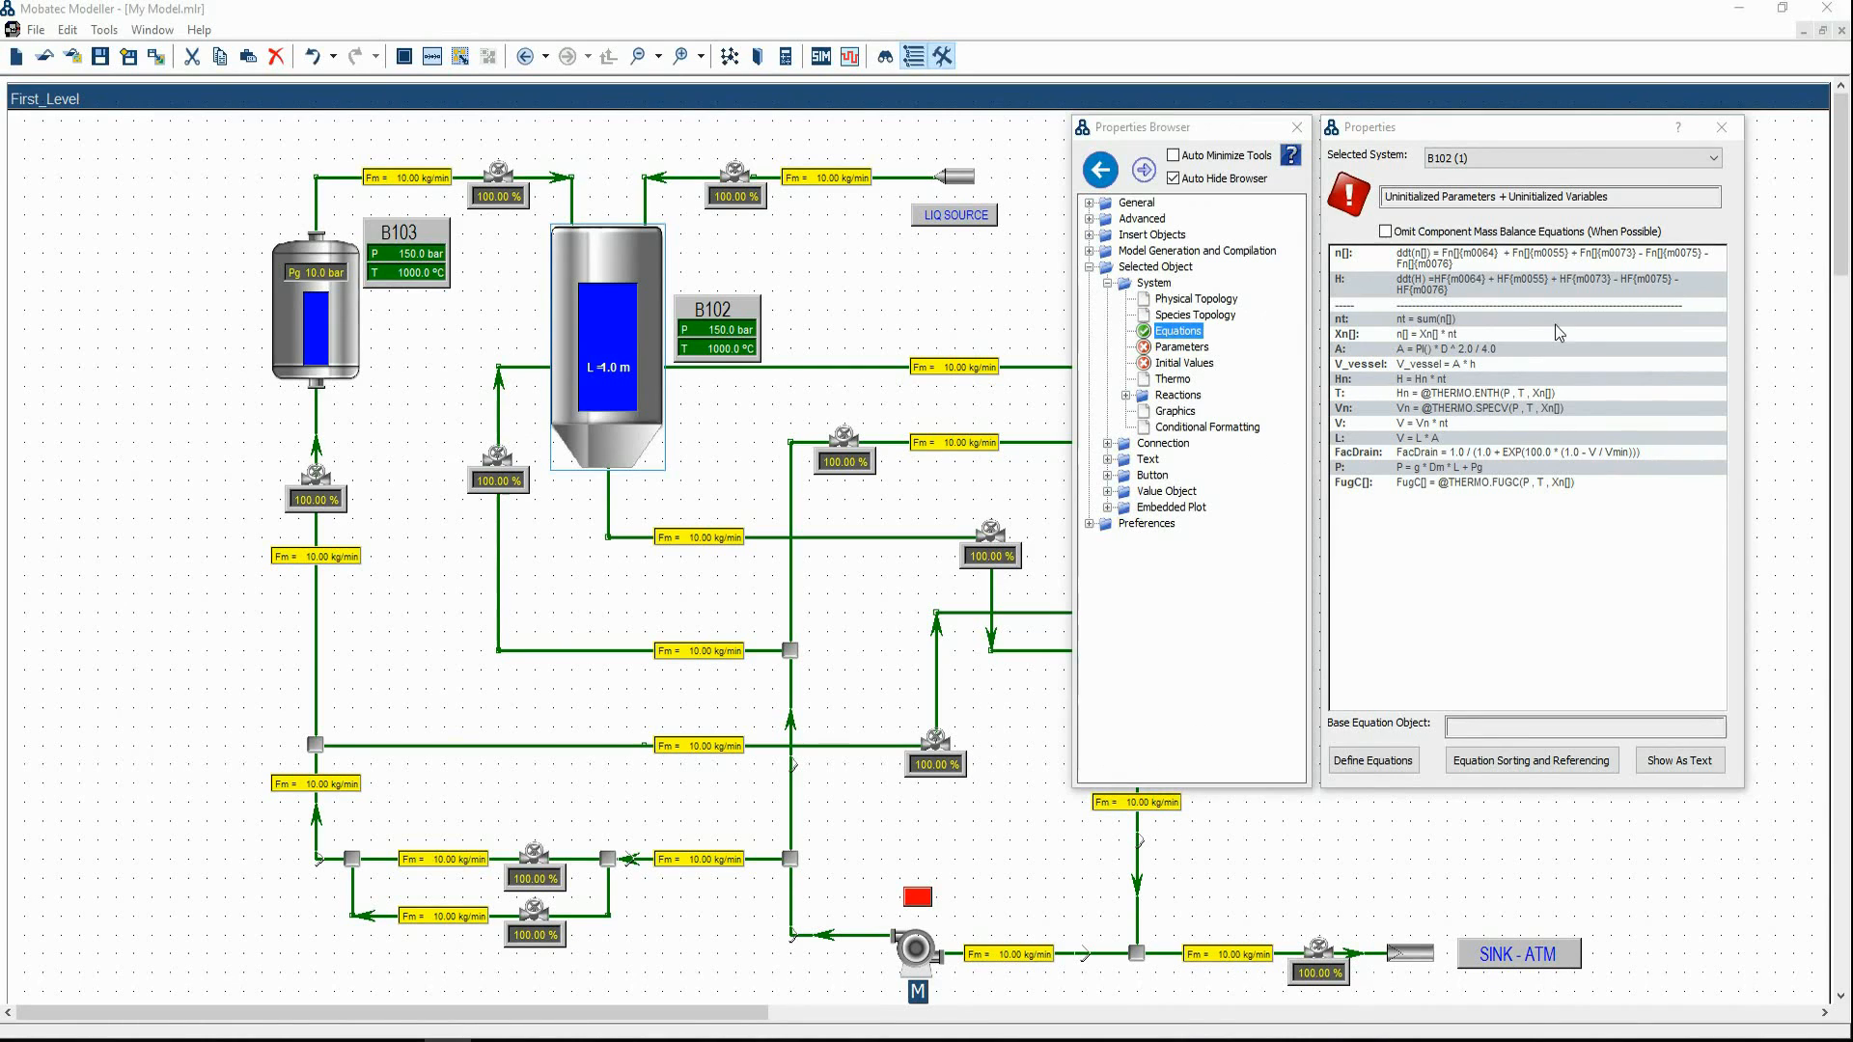
Set B102's parameters from the PDF's Table 1: D 0.085 m, Dm 996.1 kg/m³, Pg 1.013 bar, Vmin 0.05 l, g 9.81 m/s², h 1.0 m
{"action": "left_click", "coordinate": [1206, 346]}
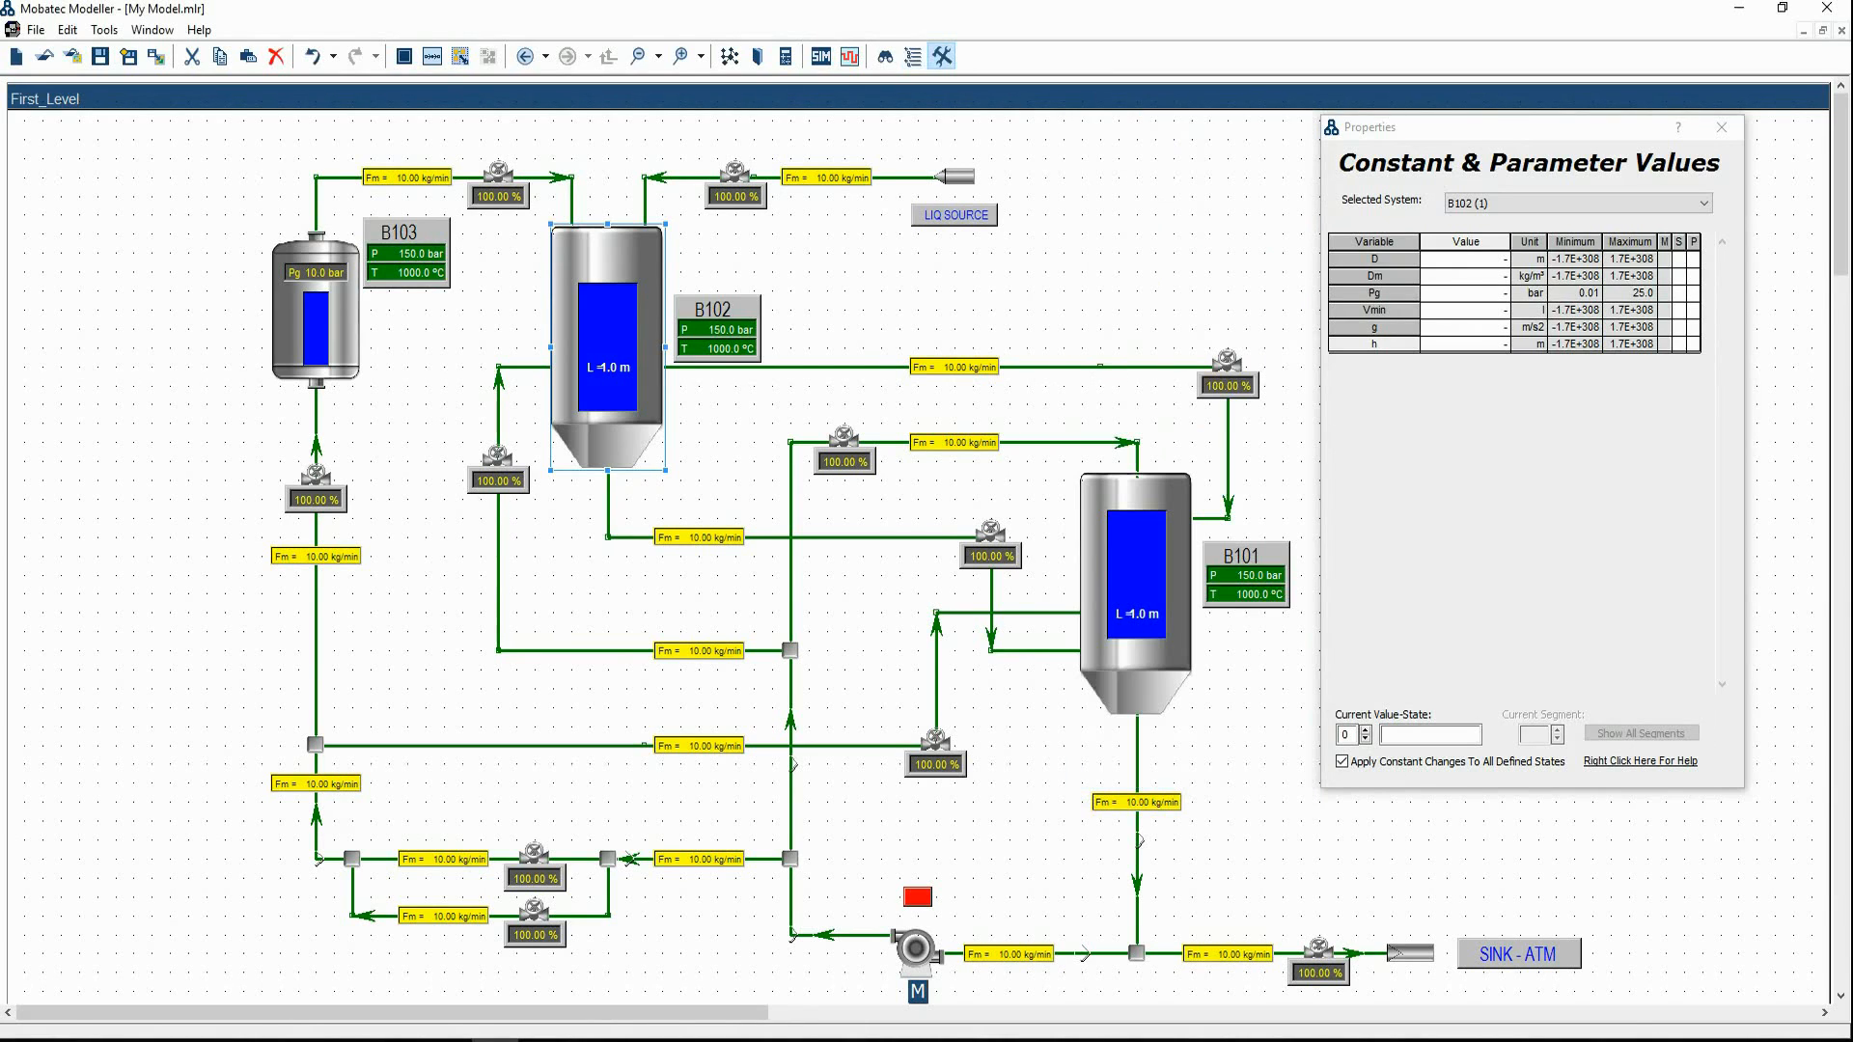
{"action": "key", "text": "alt+Tab"}
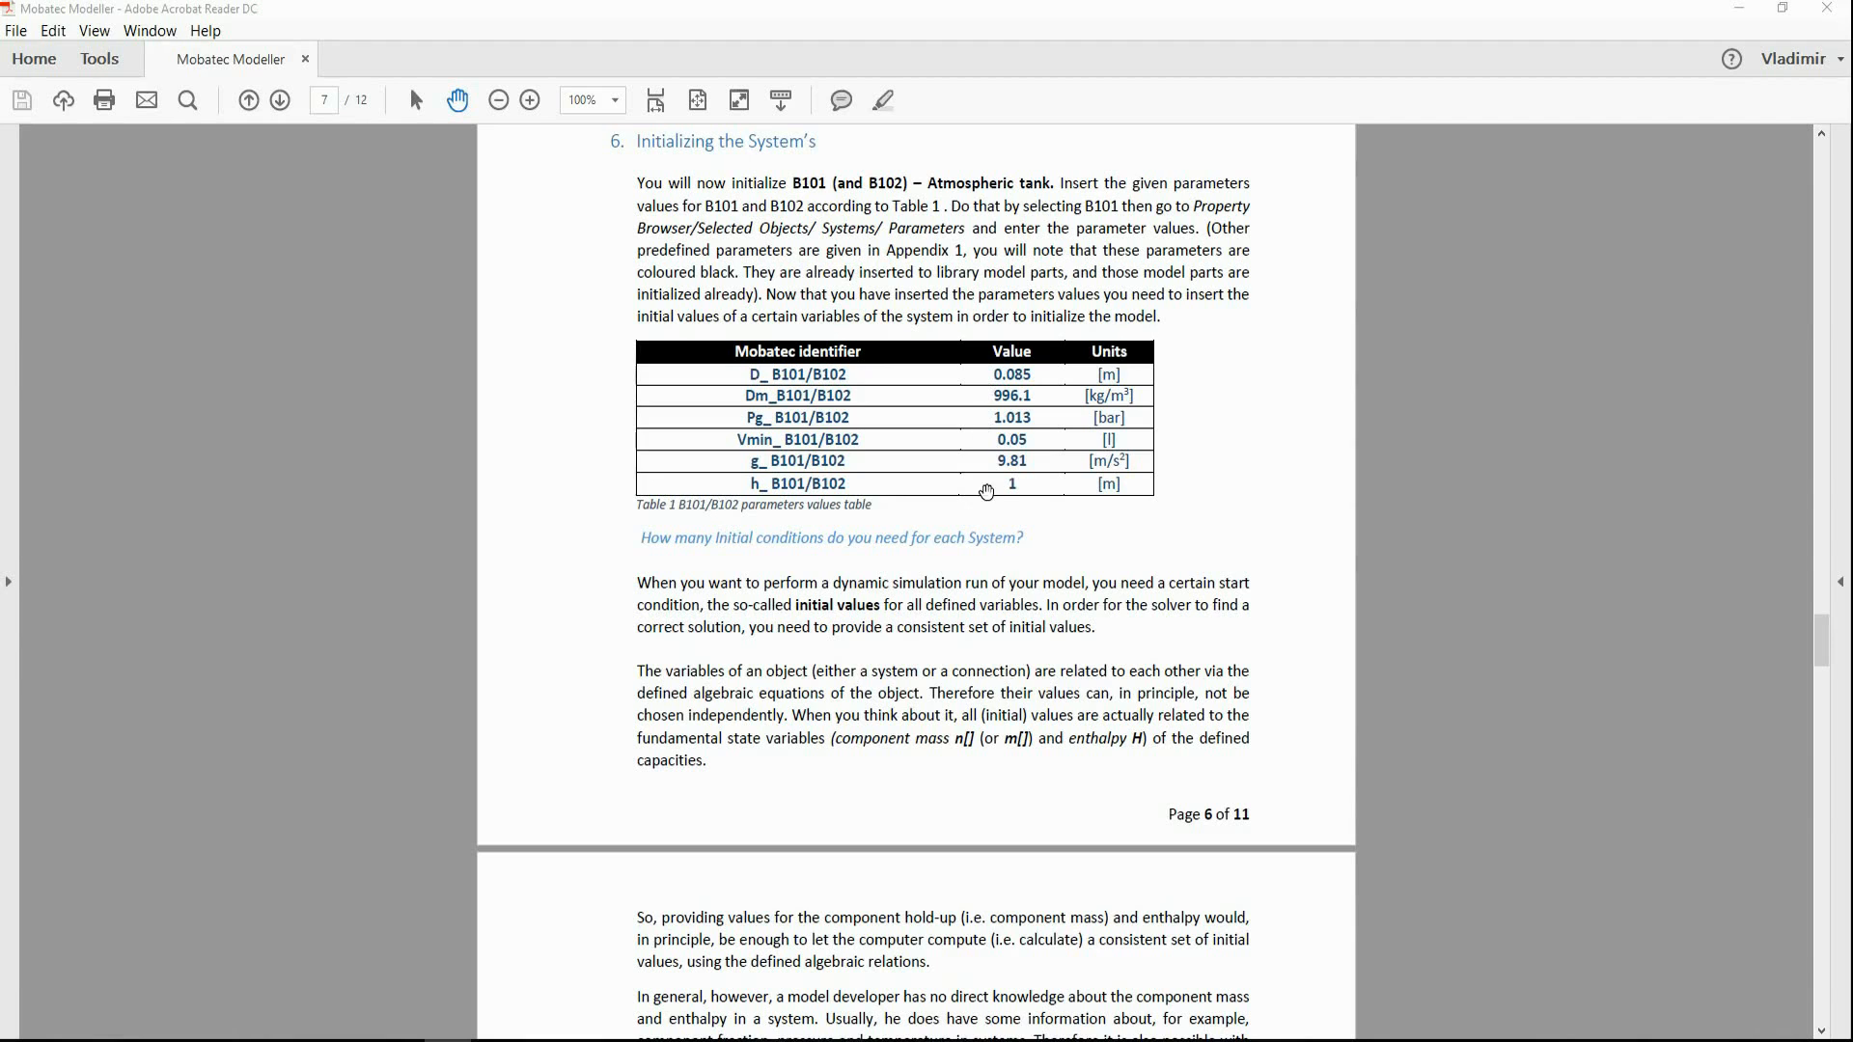
{"action": "key", "text": "alt+Tab"}
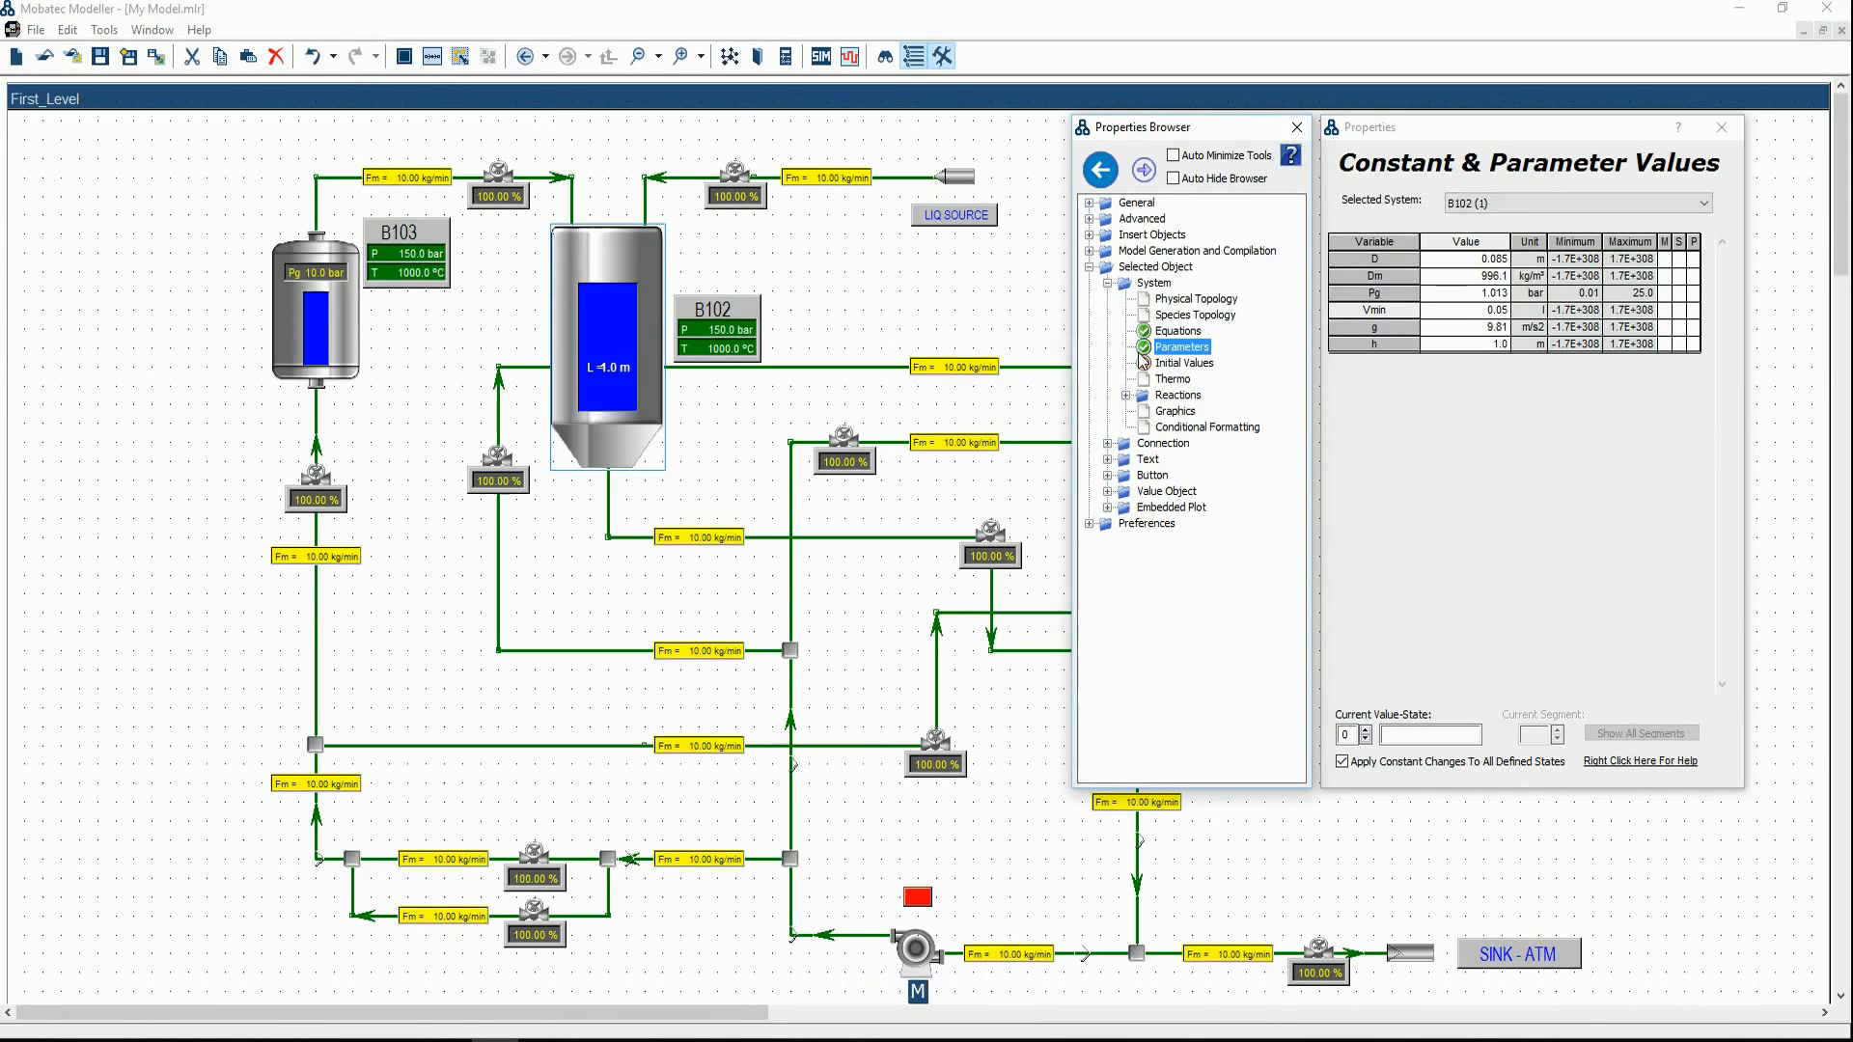
Check the equations and the list of initial value variables of tank B102
{"action": "left_click", "coordinate": [1170, 332]}
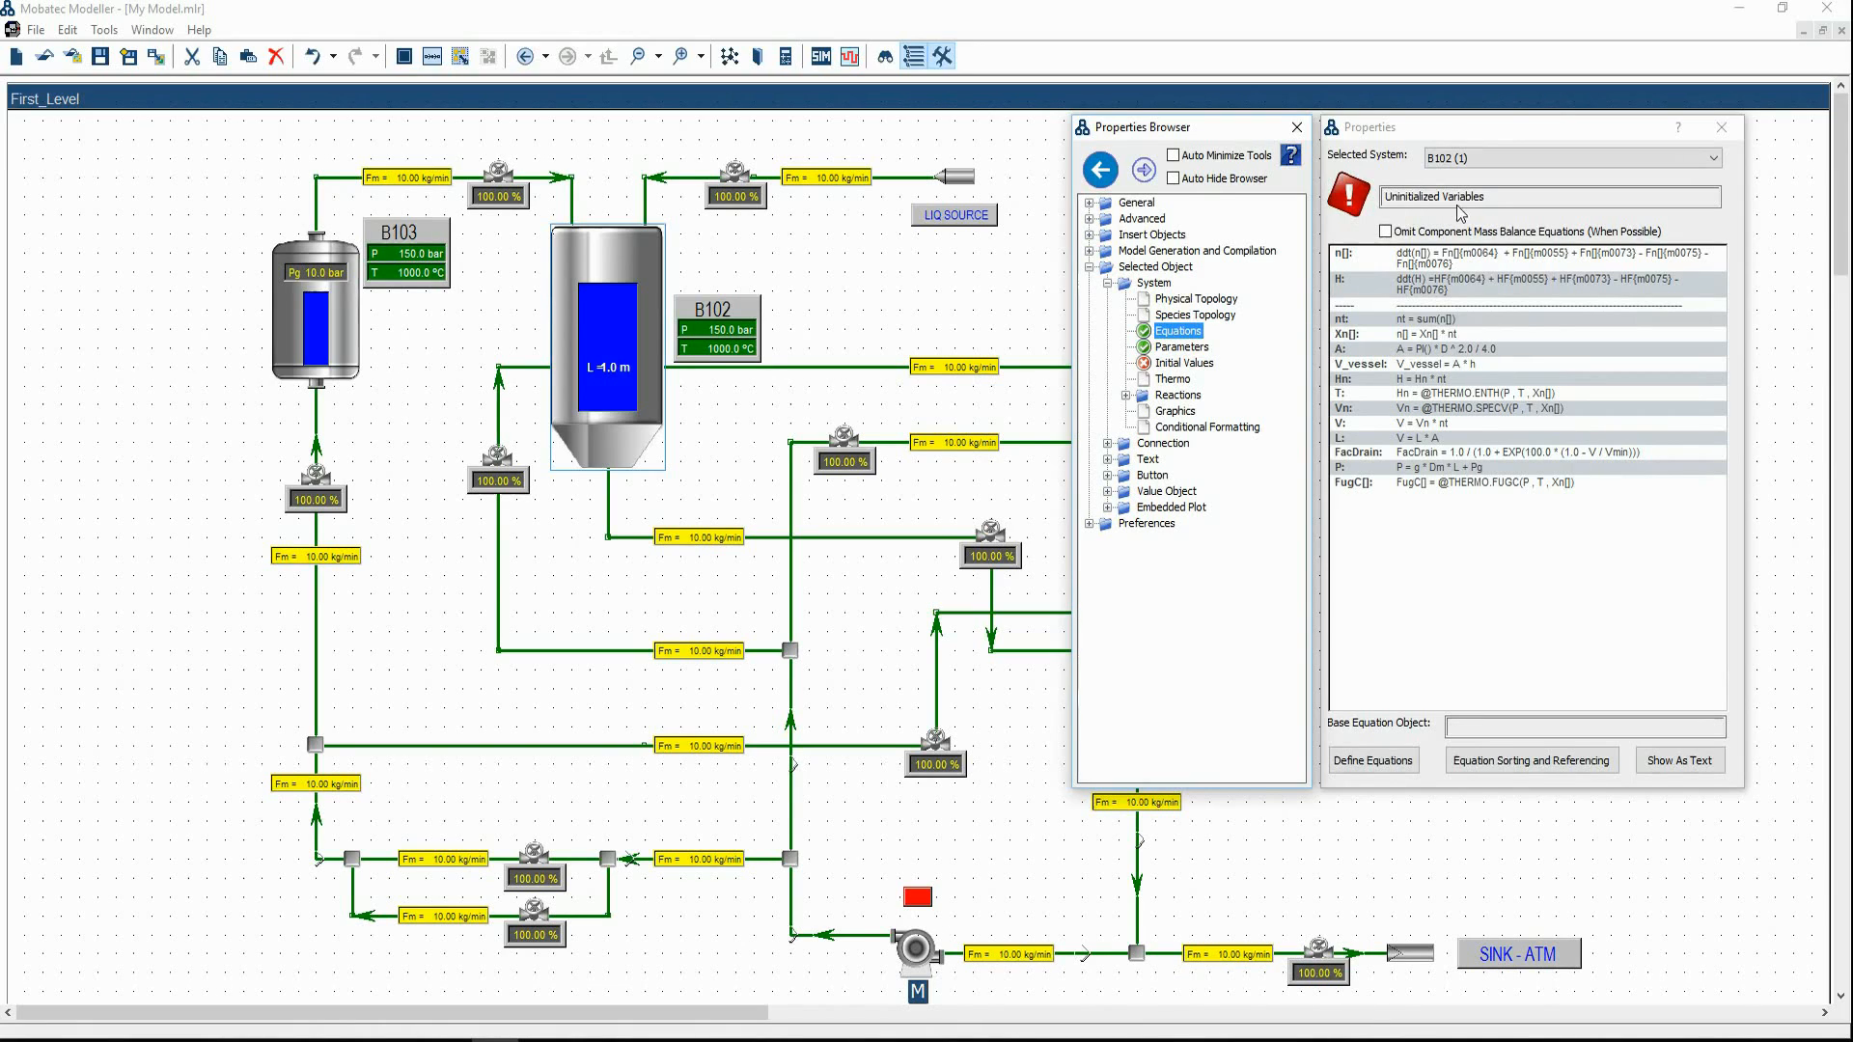
{"action": "left_click", "coordinate": [1195, 372]}
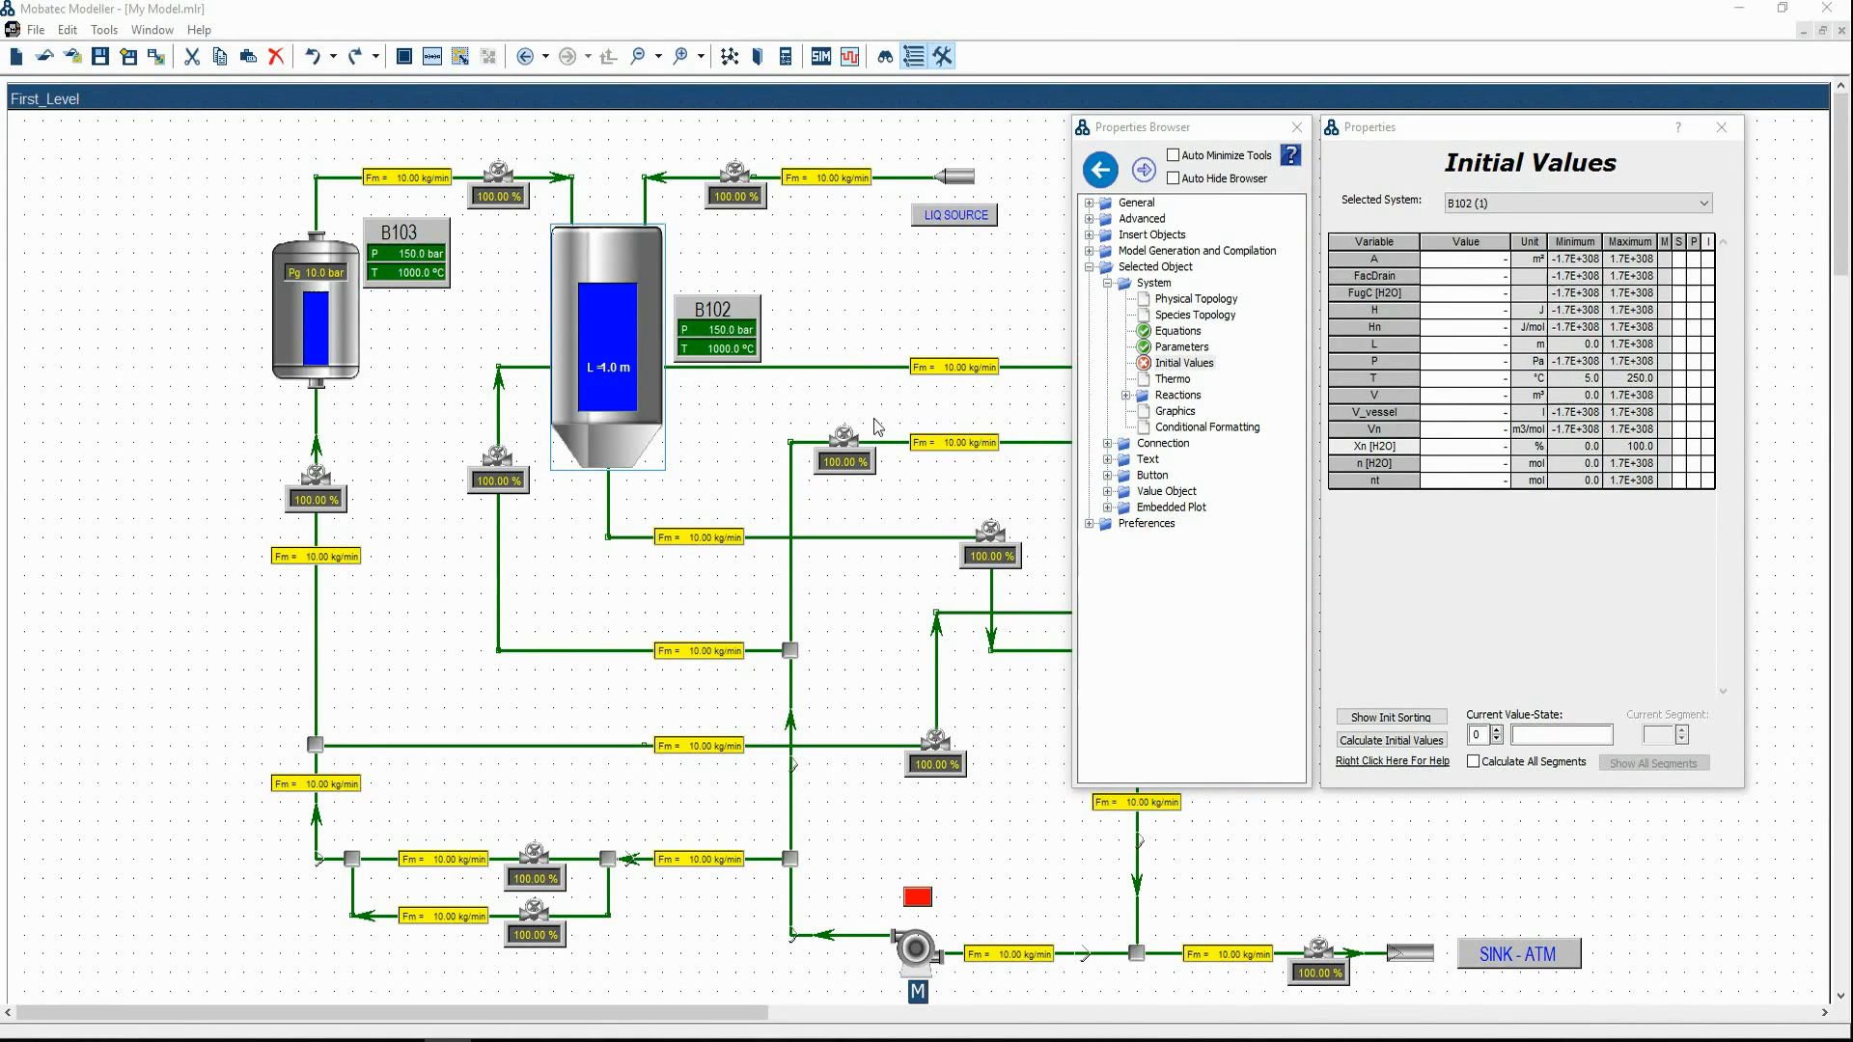
{"action": "left_click", "coordinate": [1179, 332]}
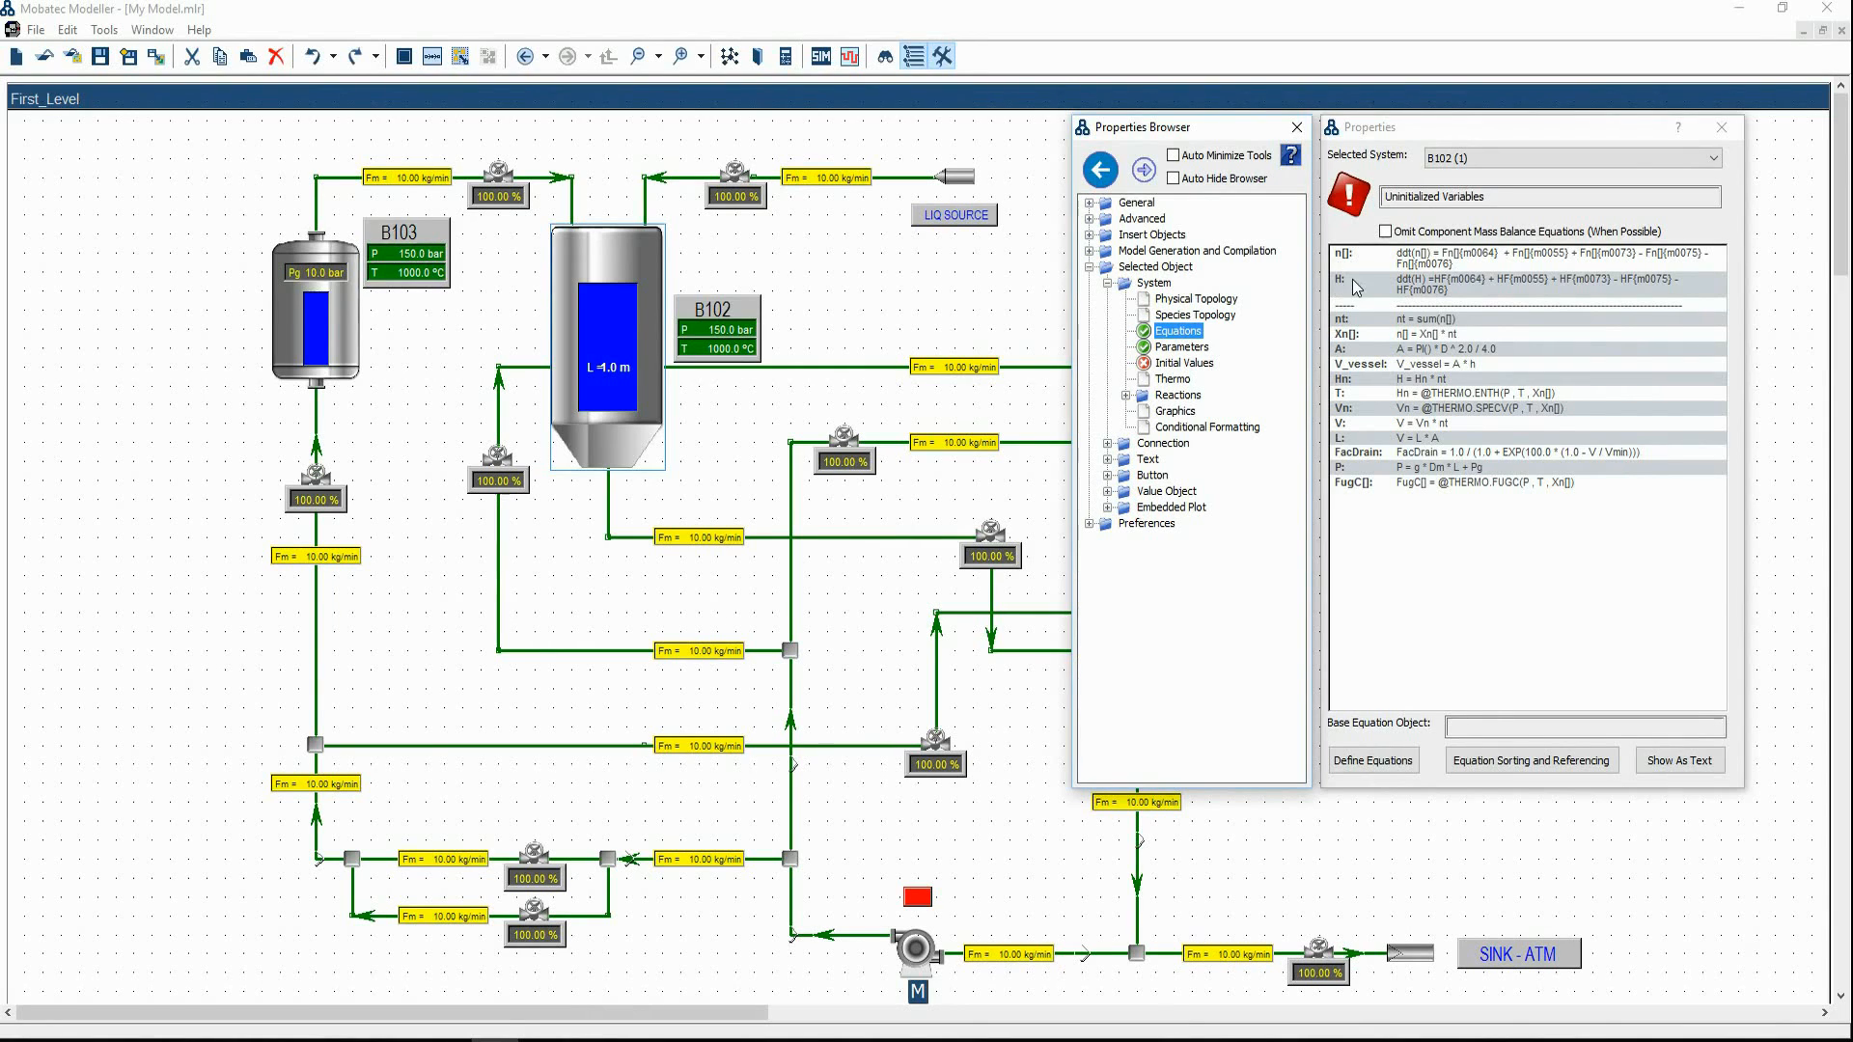
Set B102's initial values to 20 °C for T, 0.62 m for L and 100 % for Xn [H2O]
{"action": "left_click", "coordinate": [1186, 363]}
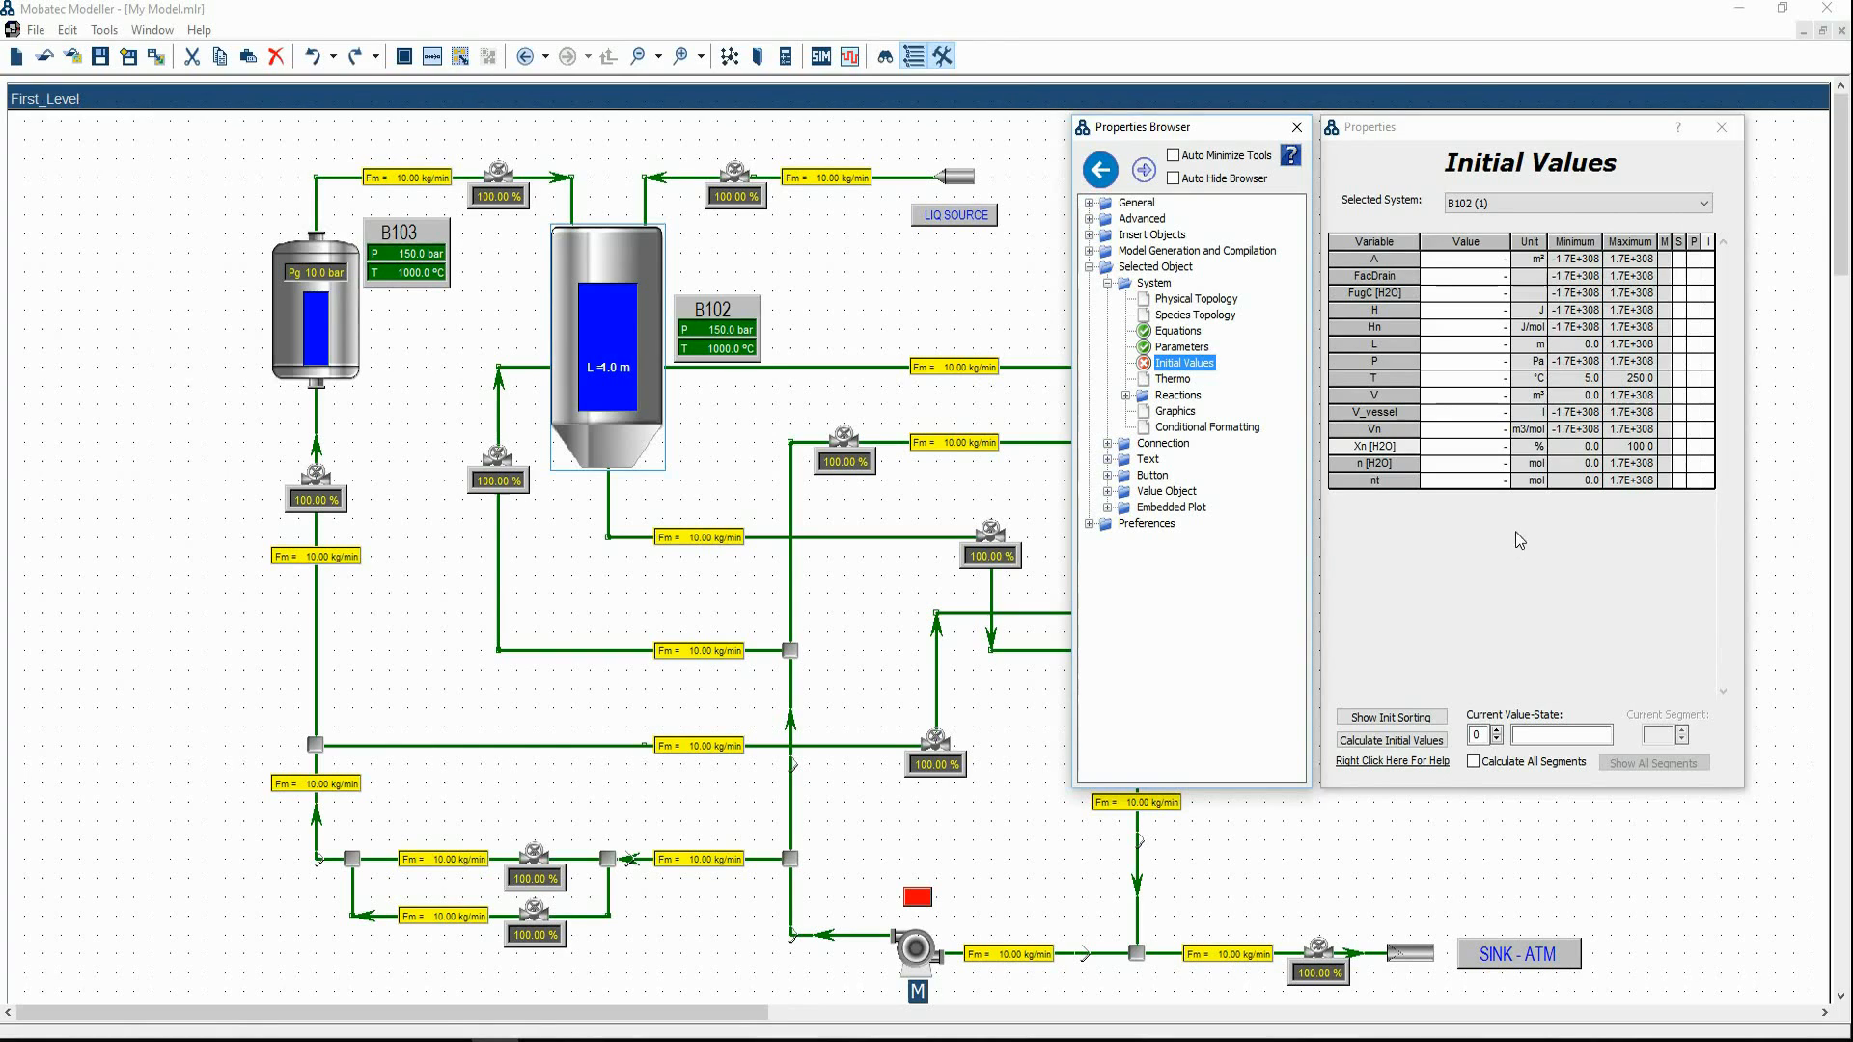
{"action": "left_click", "coordinate": [1507, 382]}
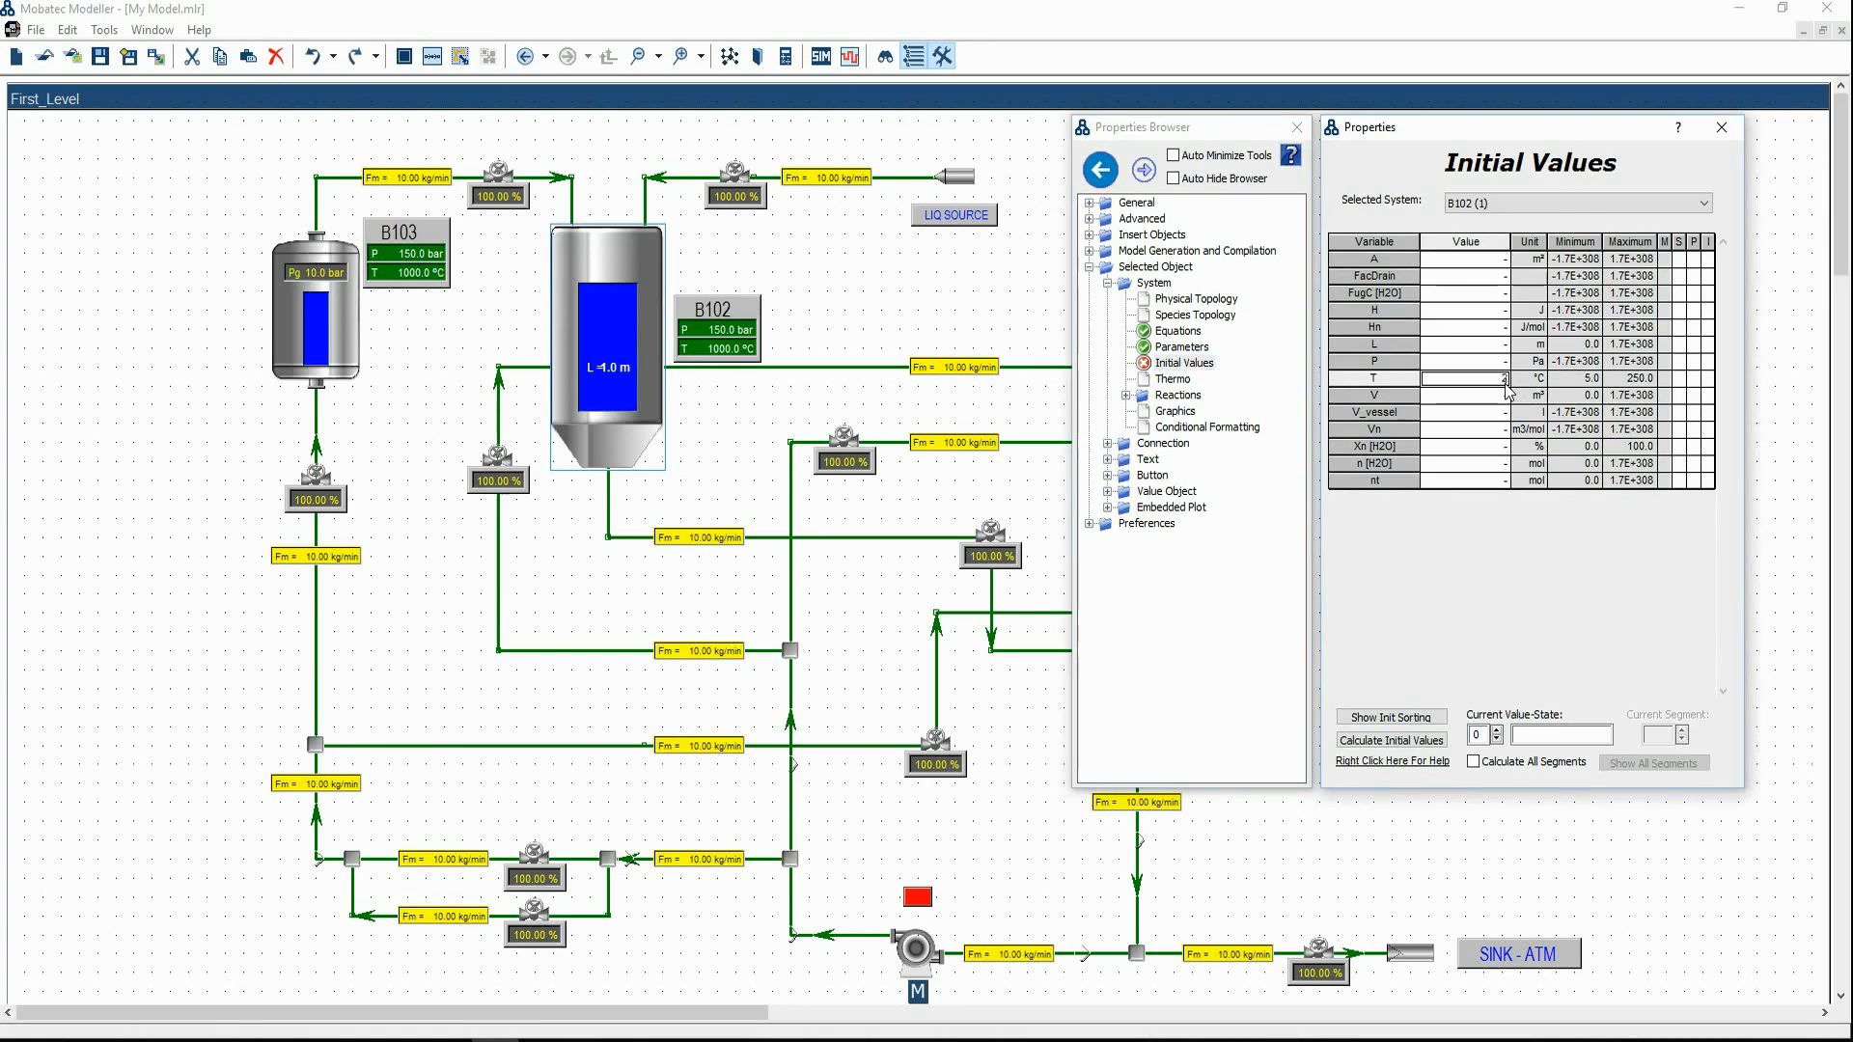
{"action": "key", "text": "Return"}
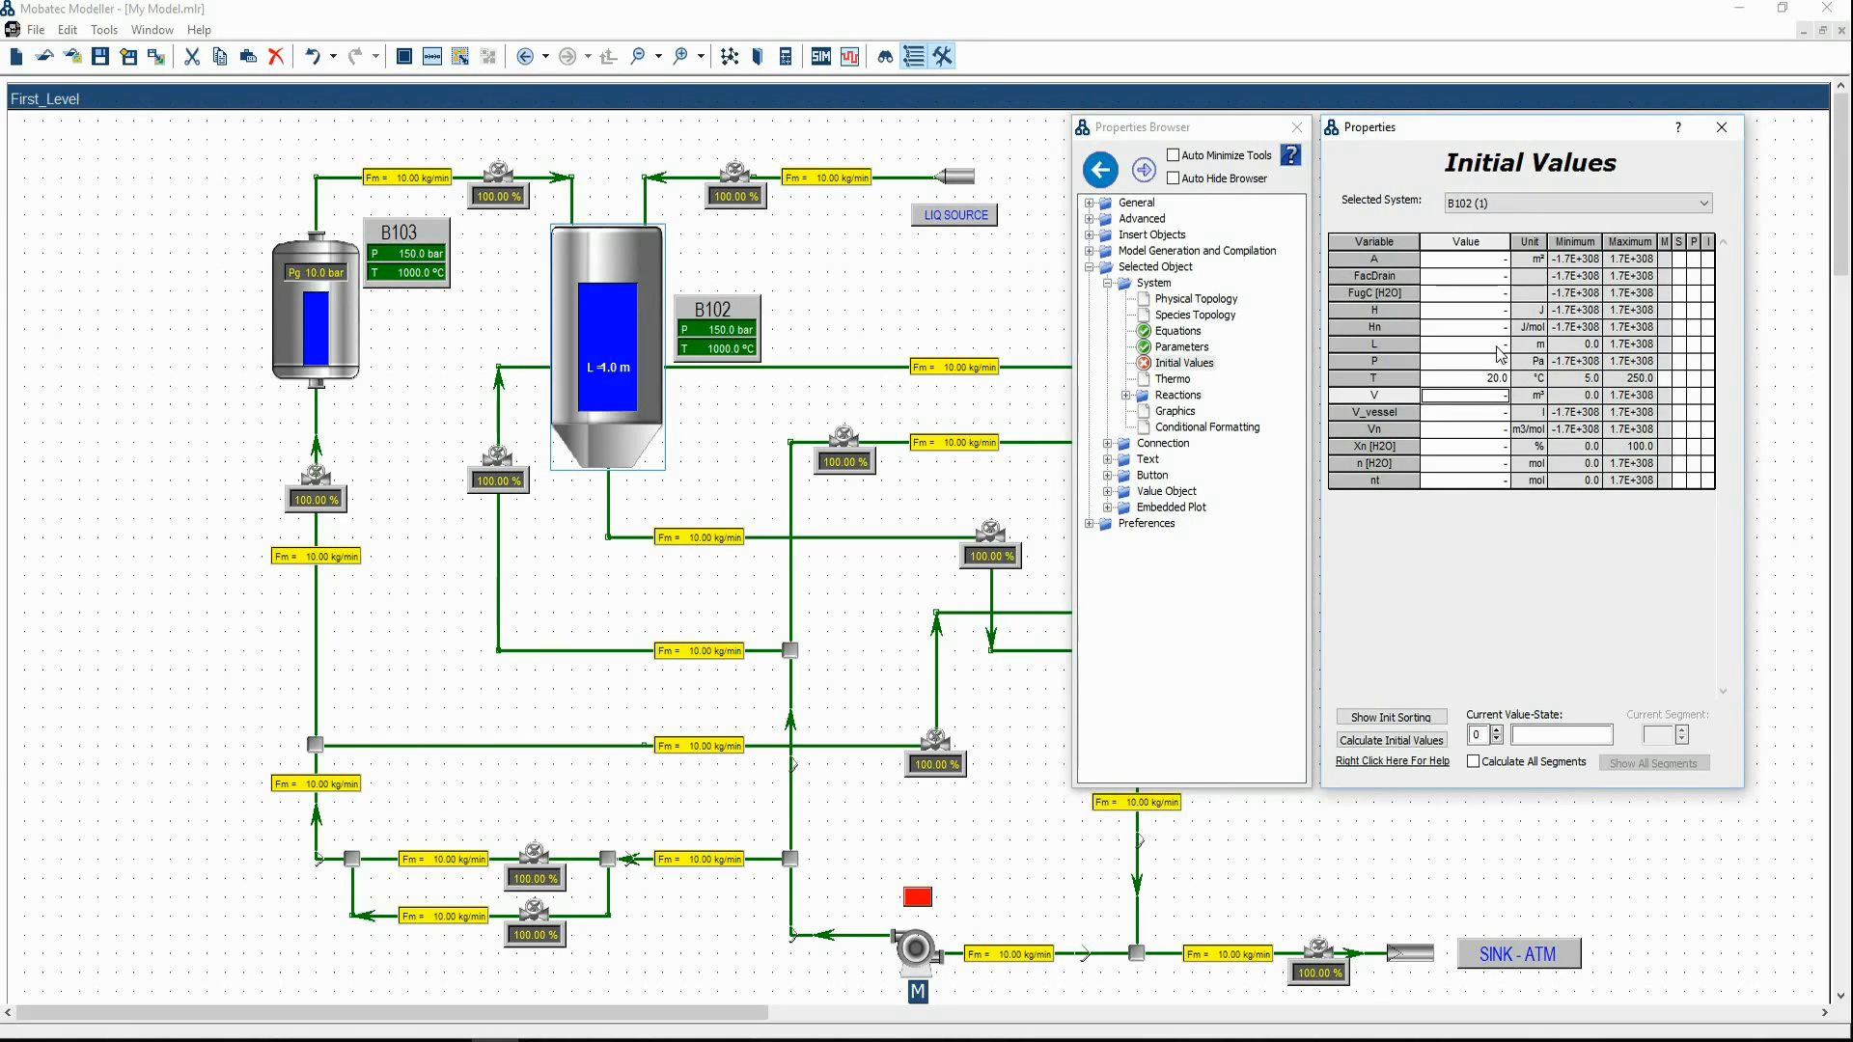
{"action": "left_click", "coordinate": [1497, 346]}
{"action": "type", "text": "0.62"}
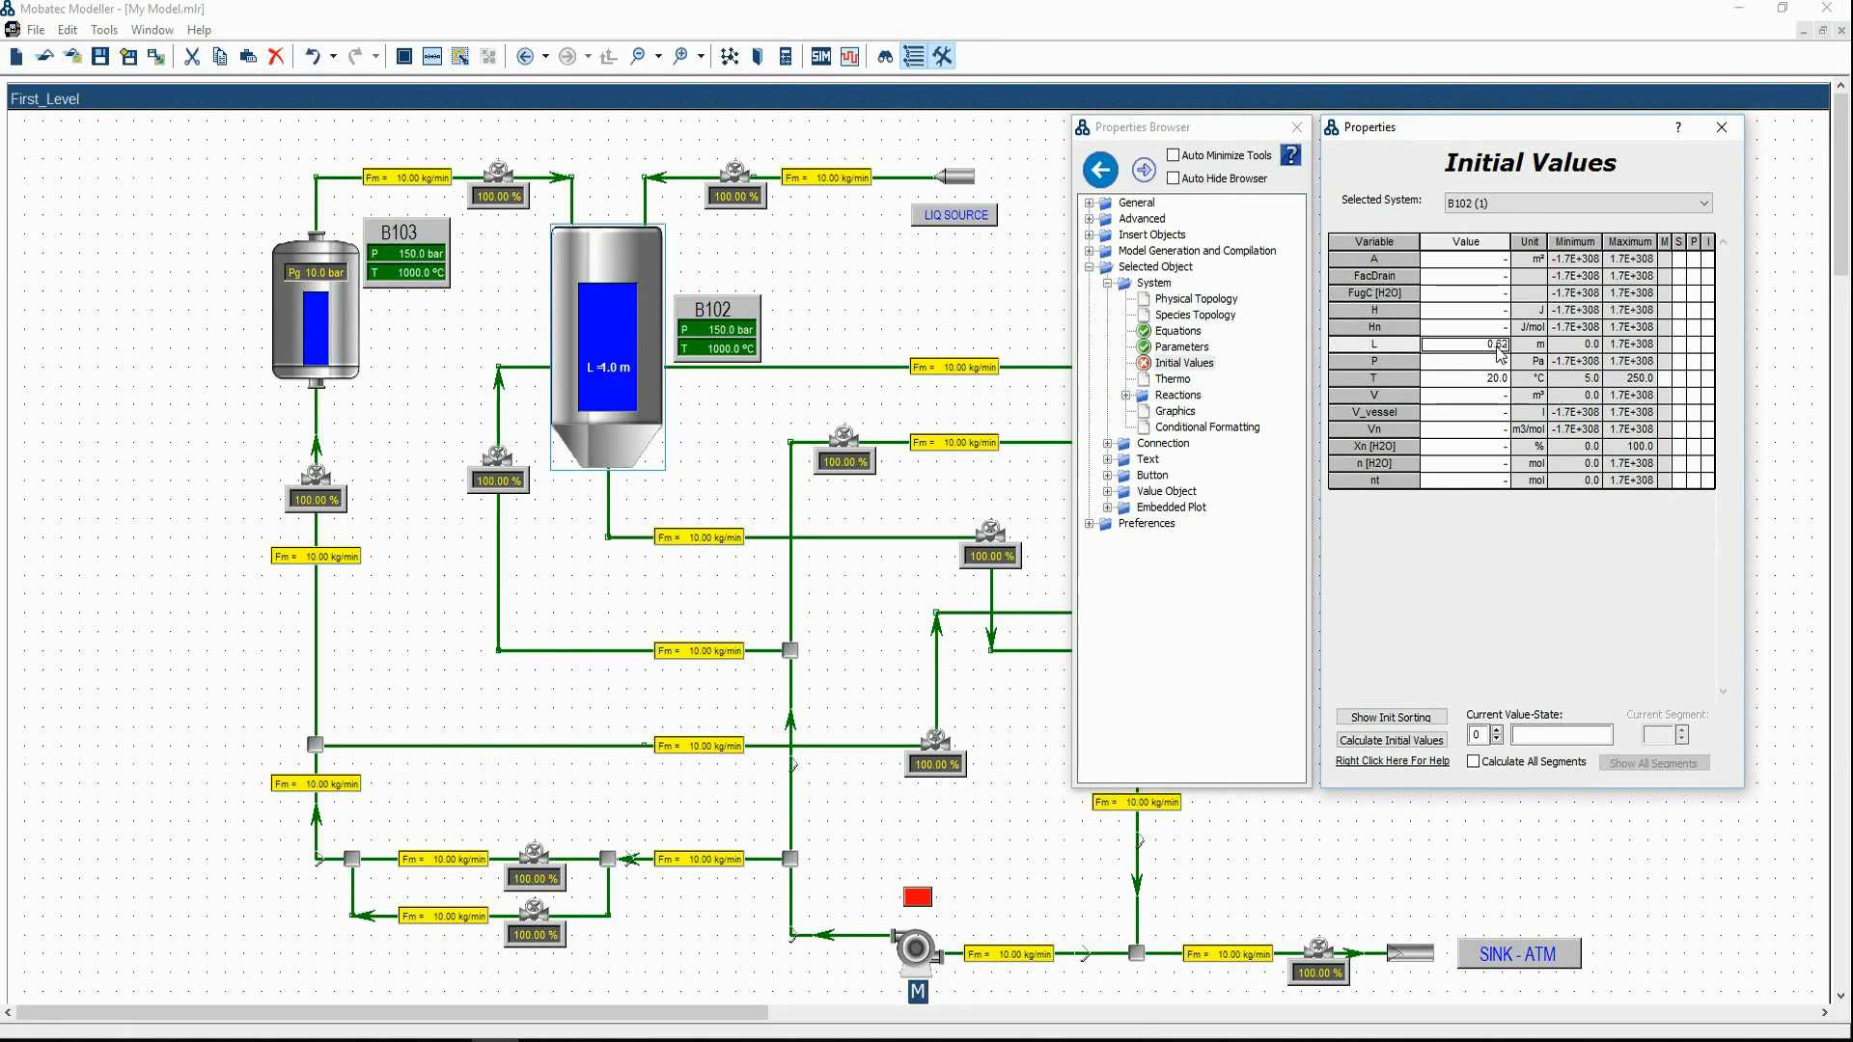
{"action": "key", "text": "Return"}
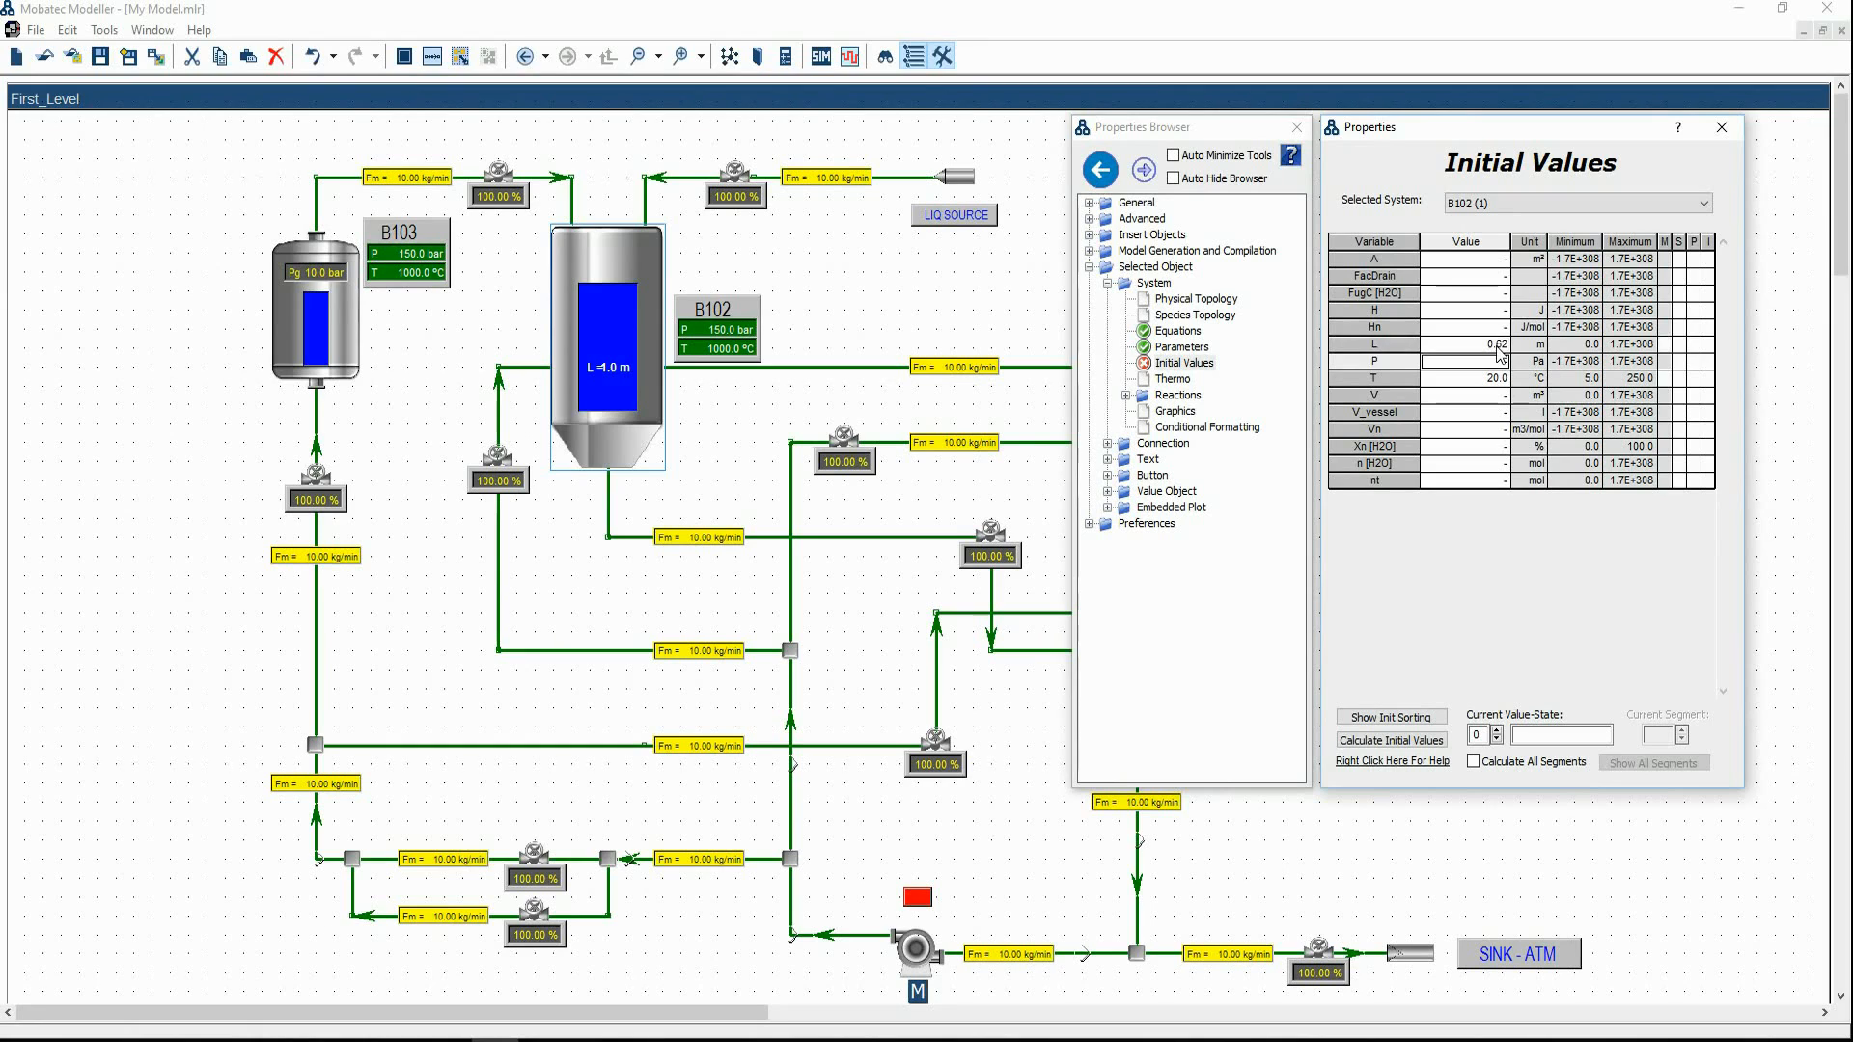
{"action": "left_click", "coordinate": [1492, 447]}
{"action": "type", "text": "10"}
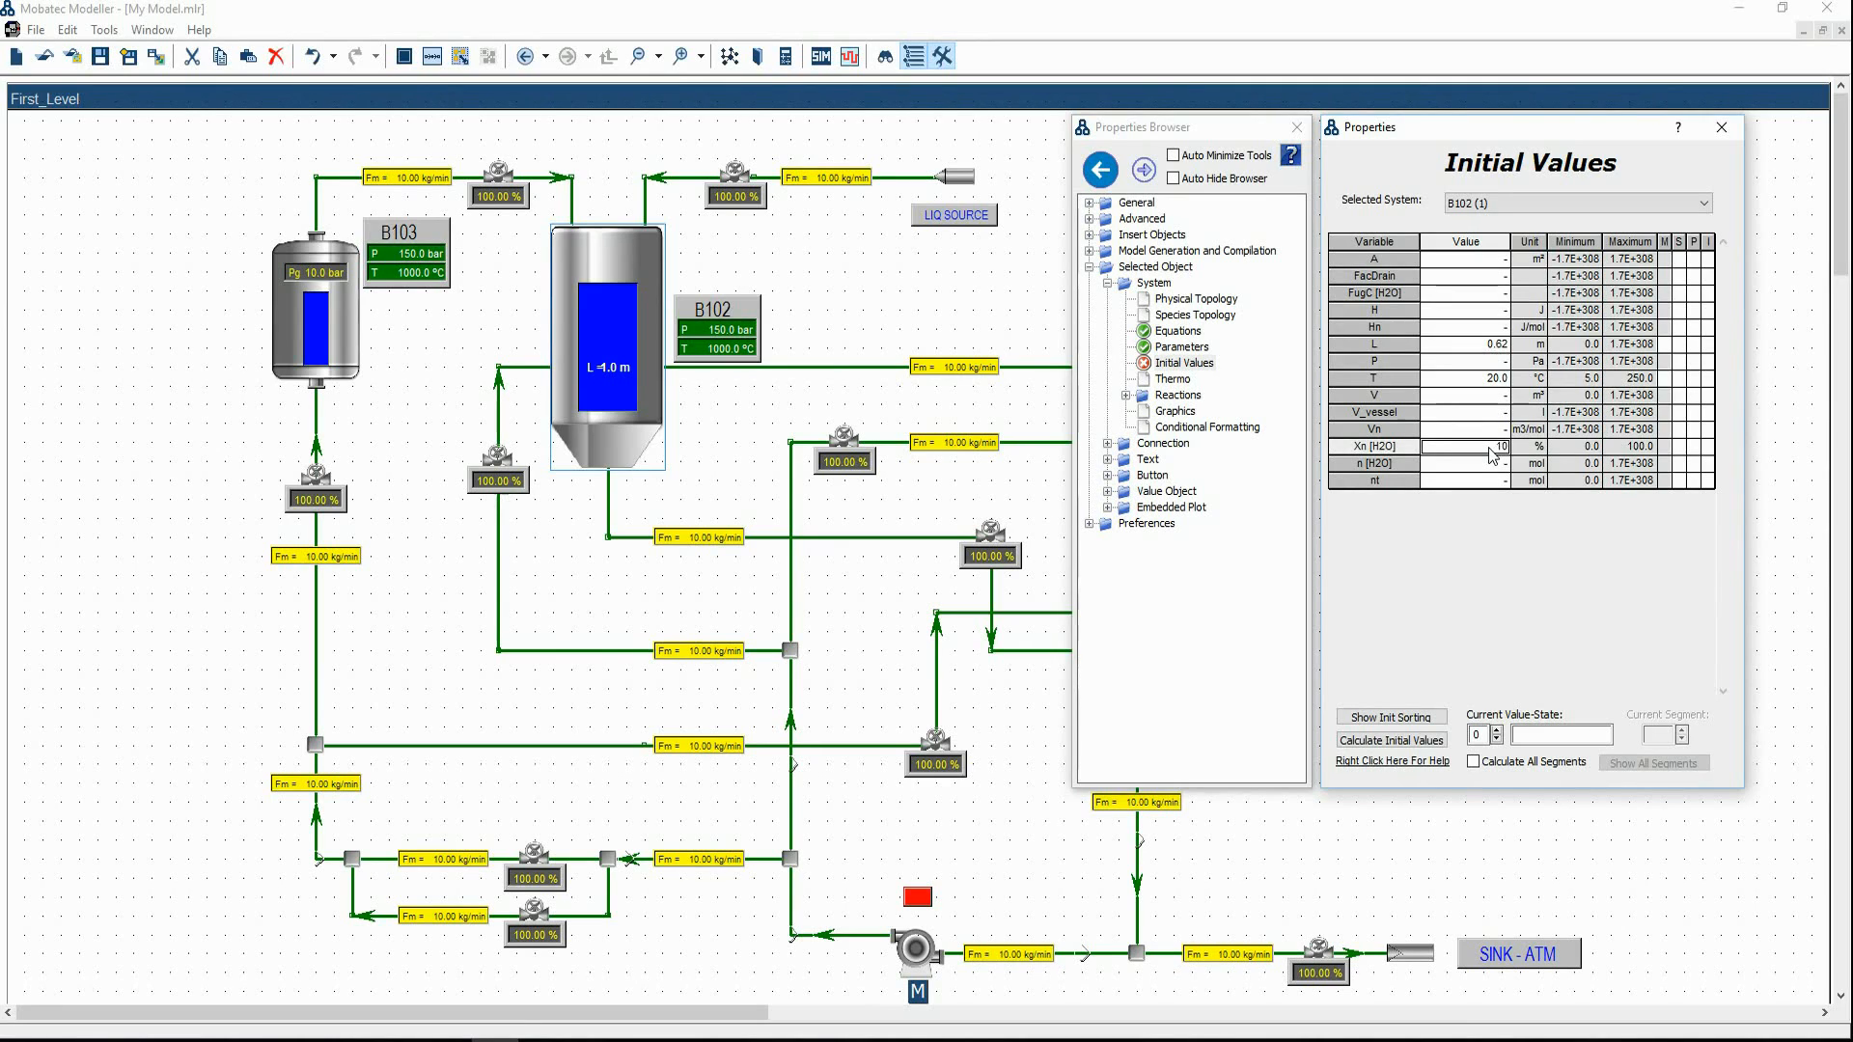
{"action": "type", "text": "0"}
{"action": "key", "text": "Return"}
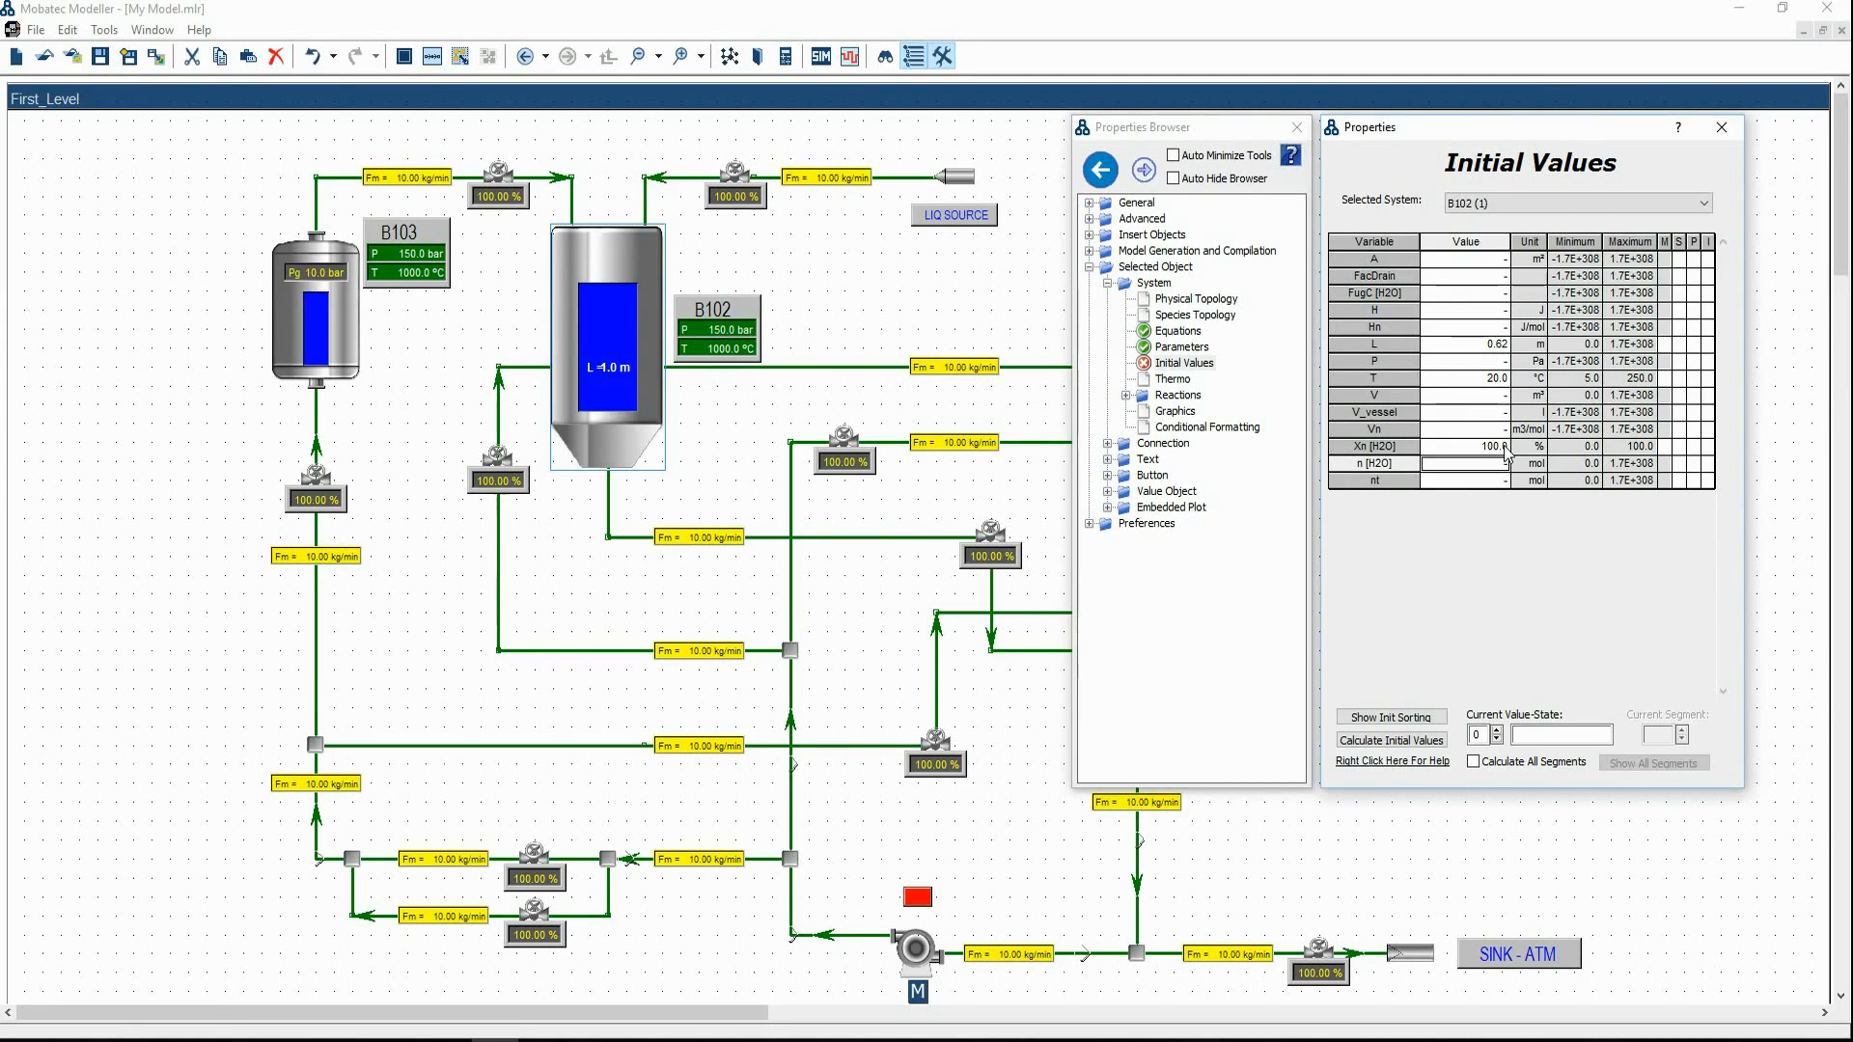
Mark L, T and Xn [H2O] as initial conditions of B102 and calculate its initial values
{"action": "left_click", "coordinate": [1709, 346]}
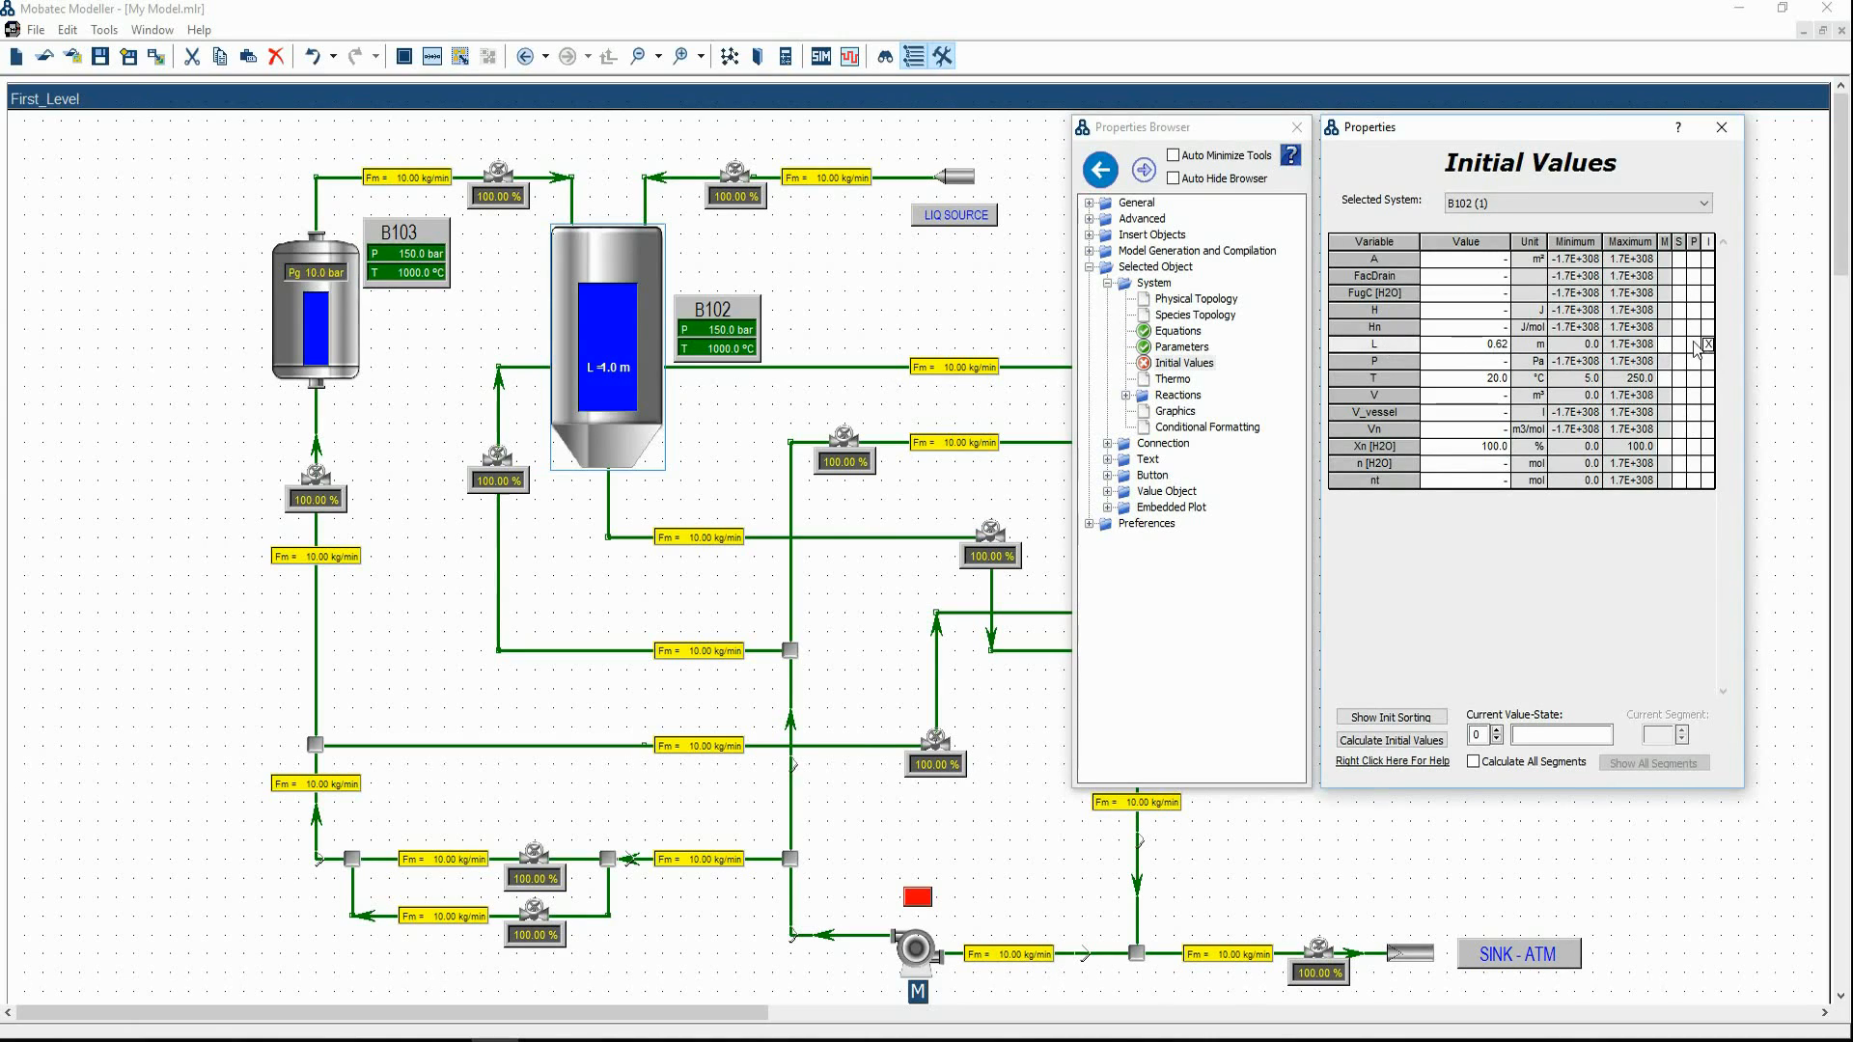
{"action": "left_click", "coordinate": [1708, 379]}
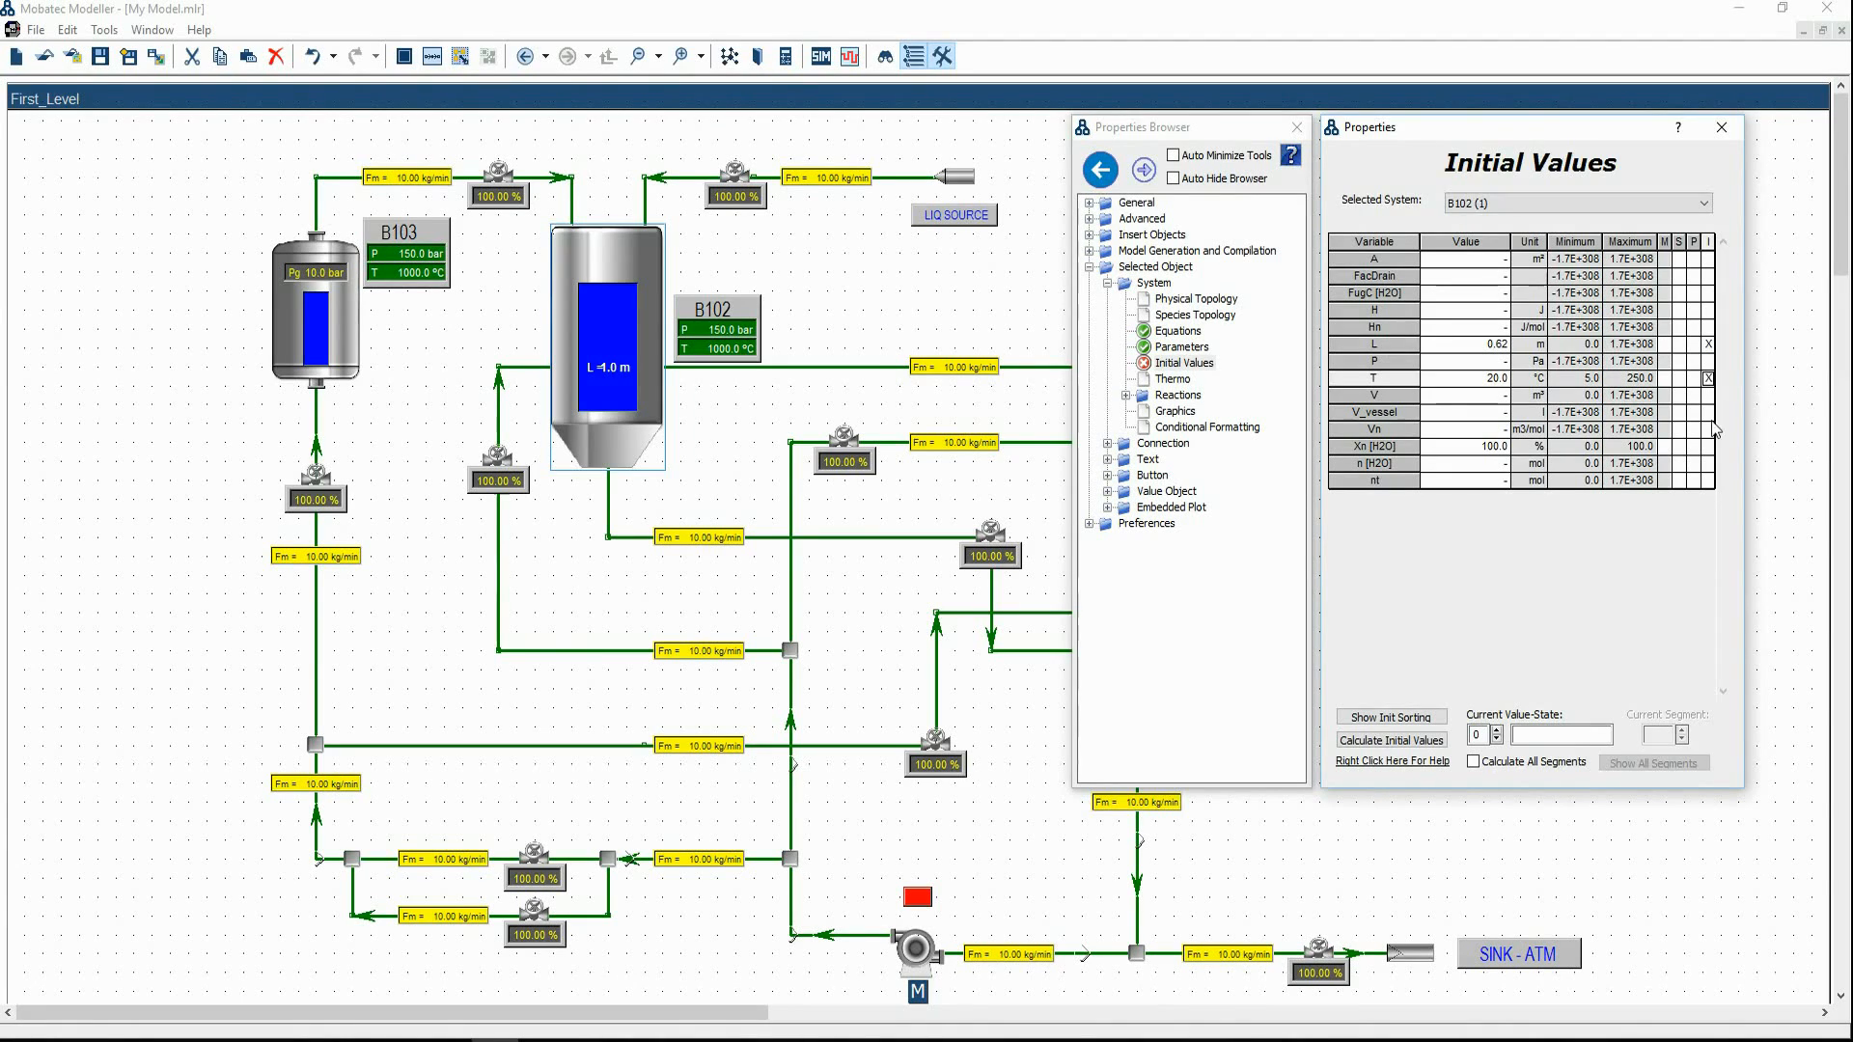
{"action": "left_click", "coordinate": [1708, 447]}
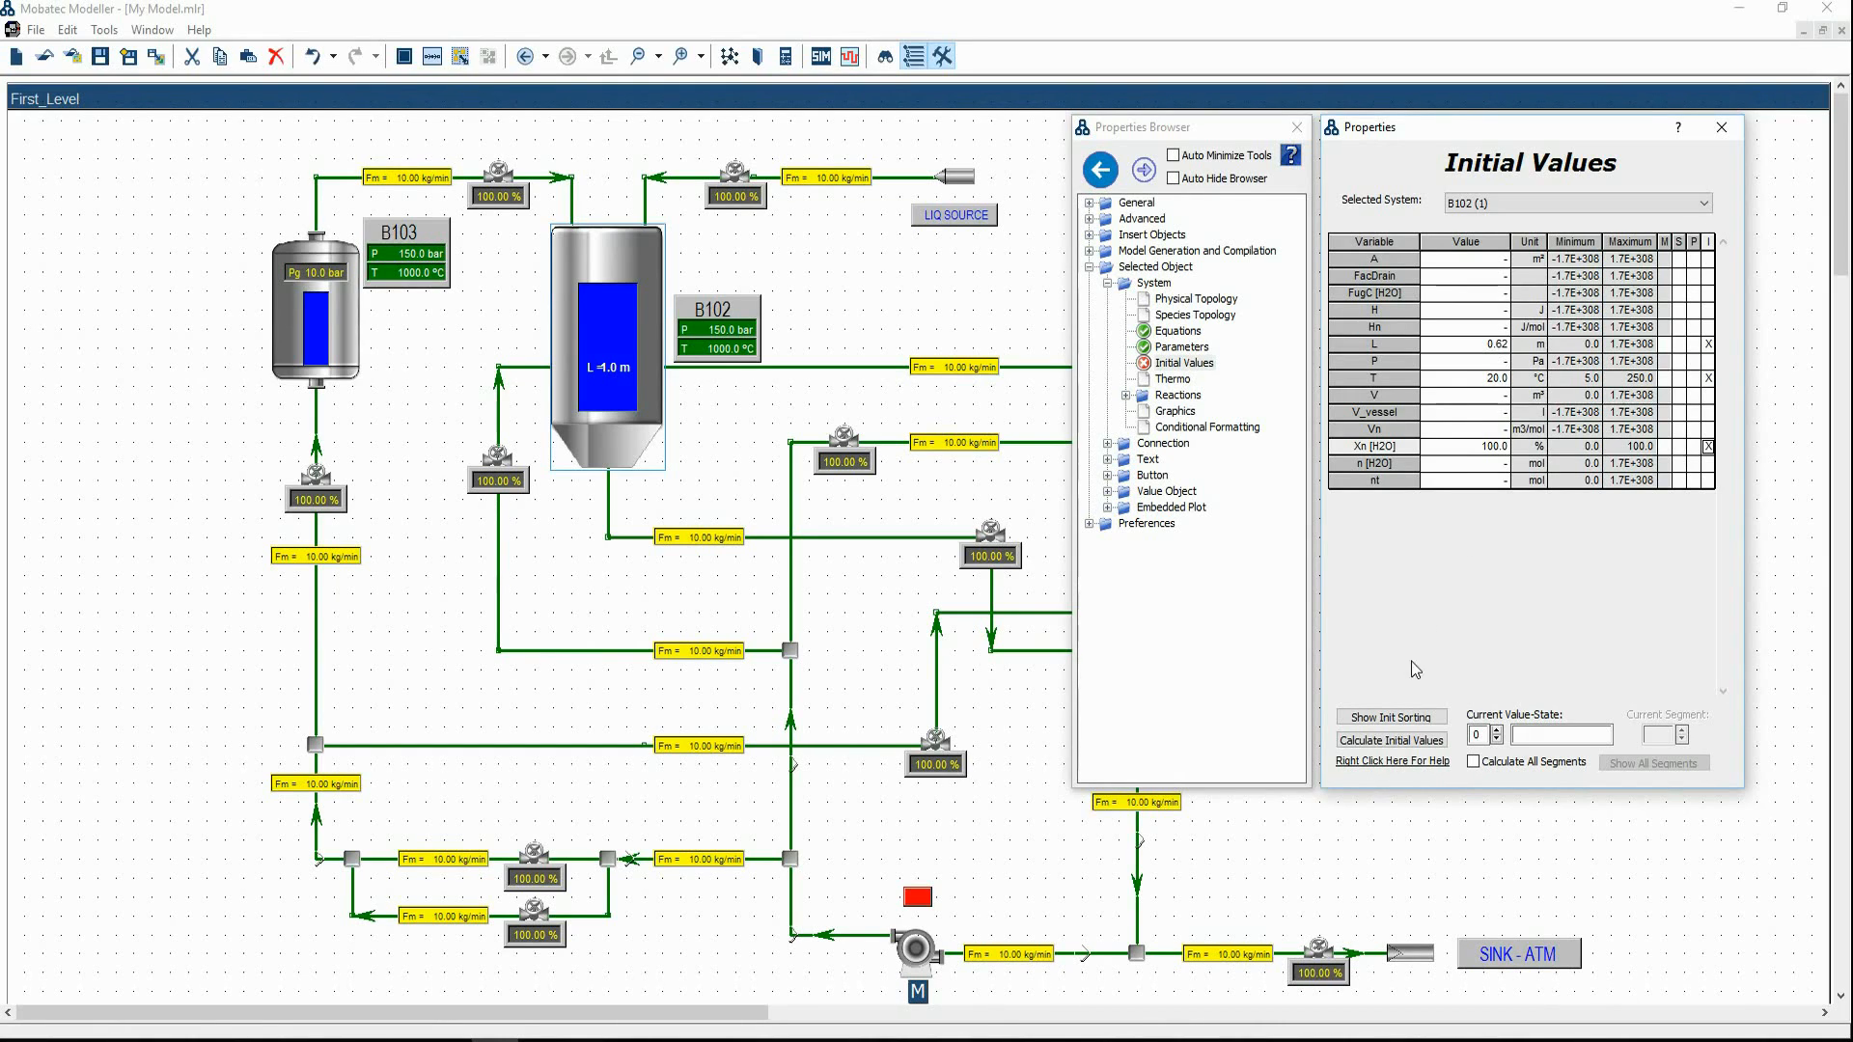
{"action": "left_click", "coordinate": [1393, 741]}
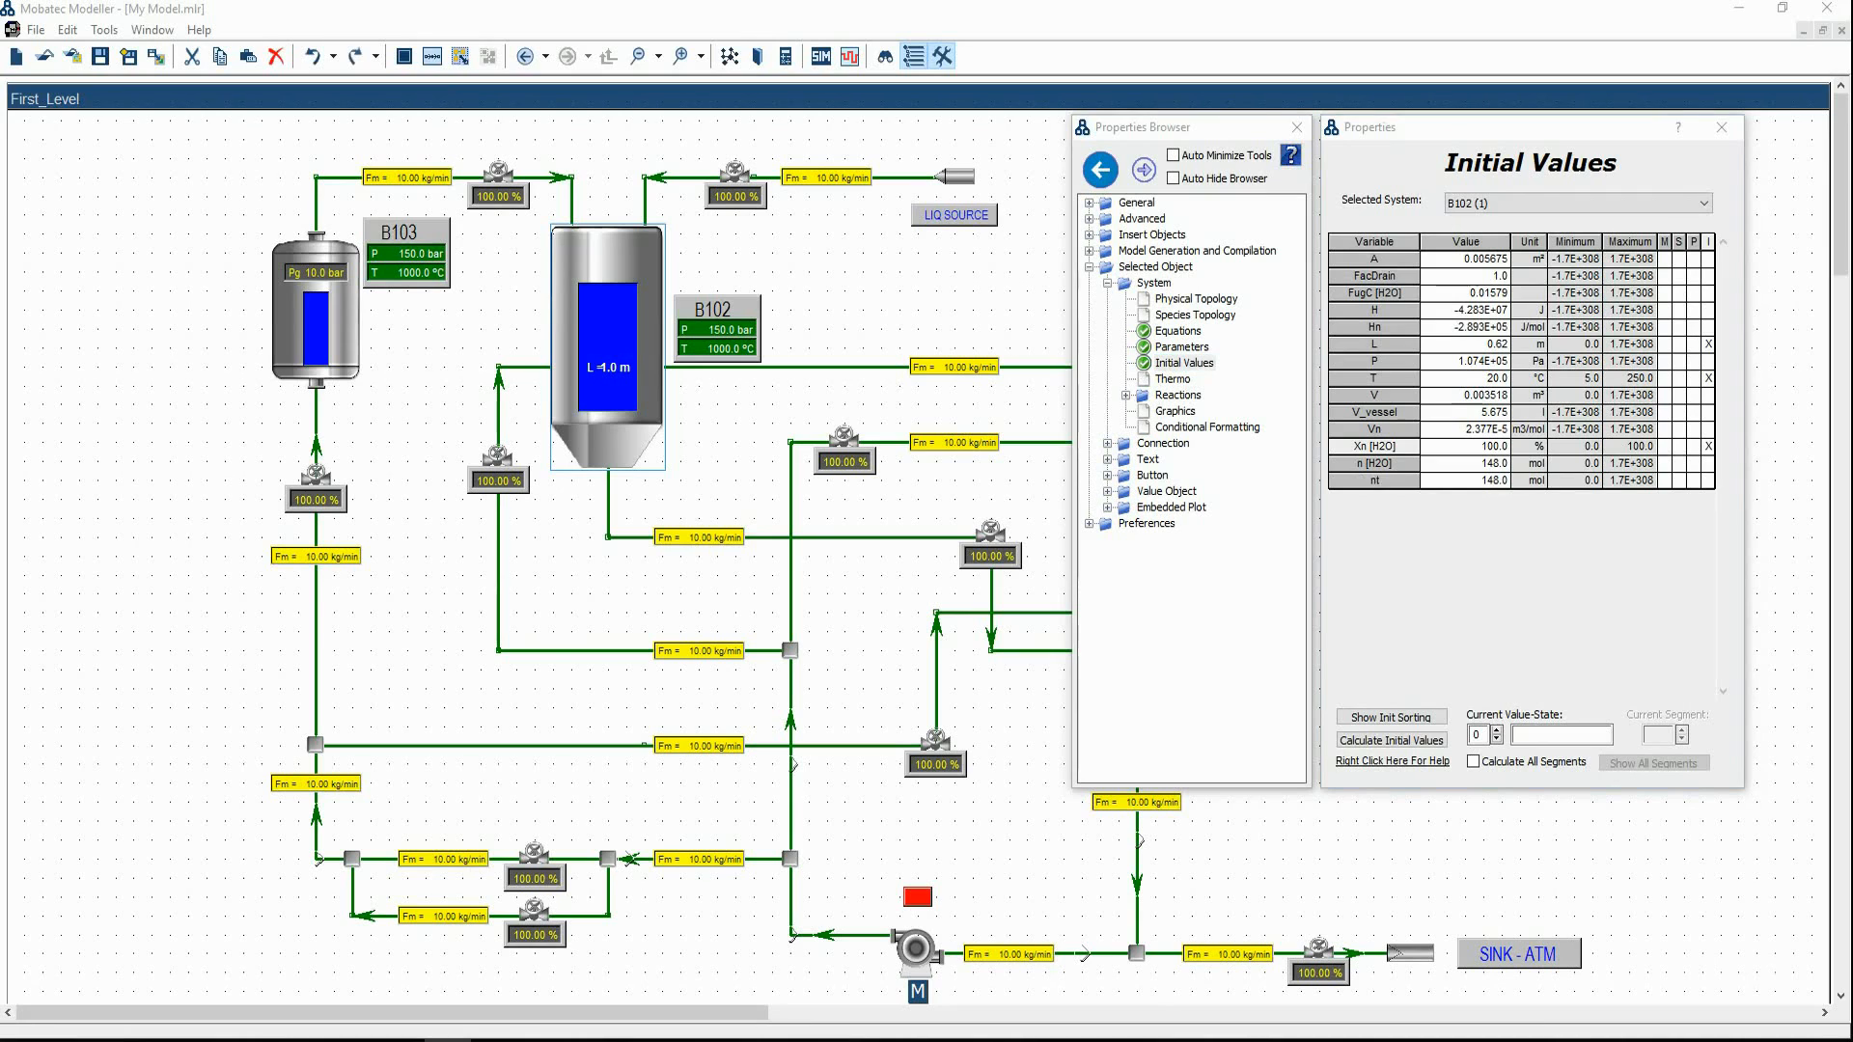
Turn on Auto Hide Browser and check the equation status of tanks B102 and B101
{"action": "left_click", "coordinate": [1175, 331]}
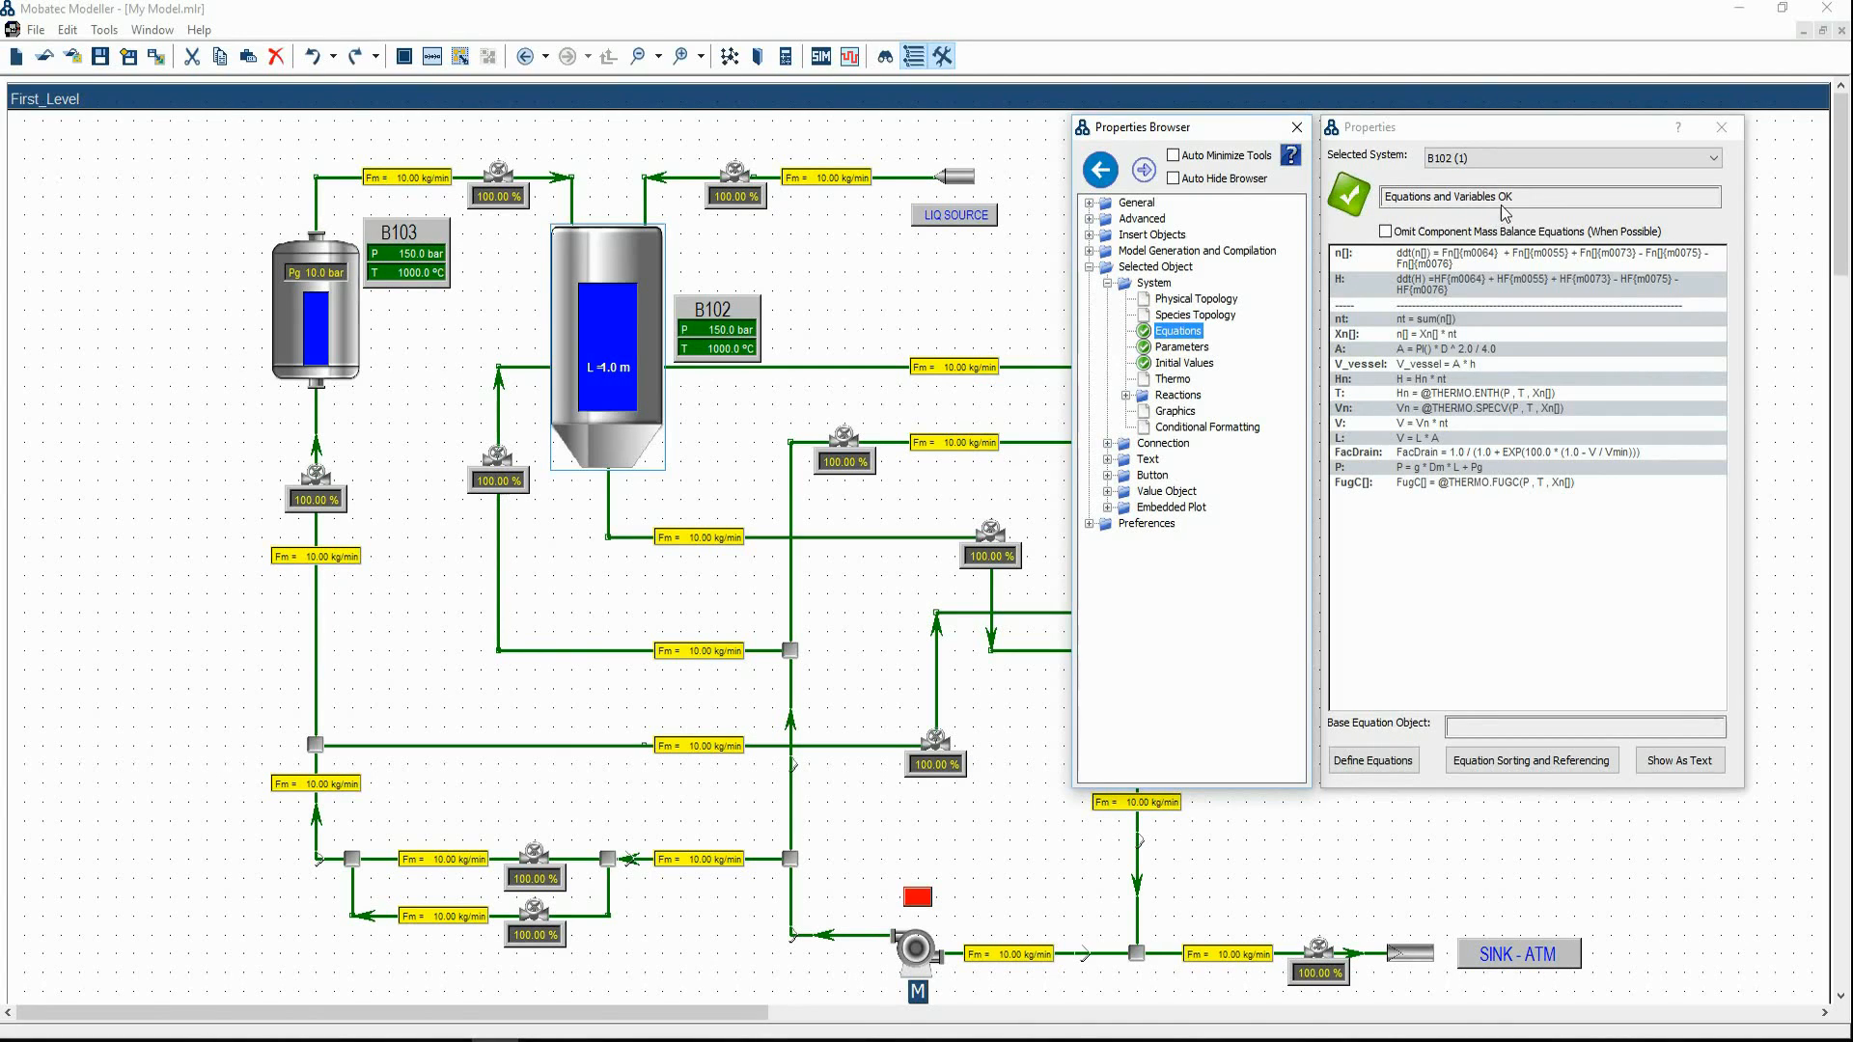
{"action": "left_click", "coordinate": [1173, 177]}
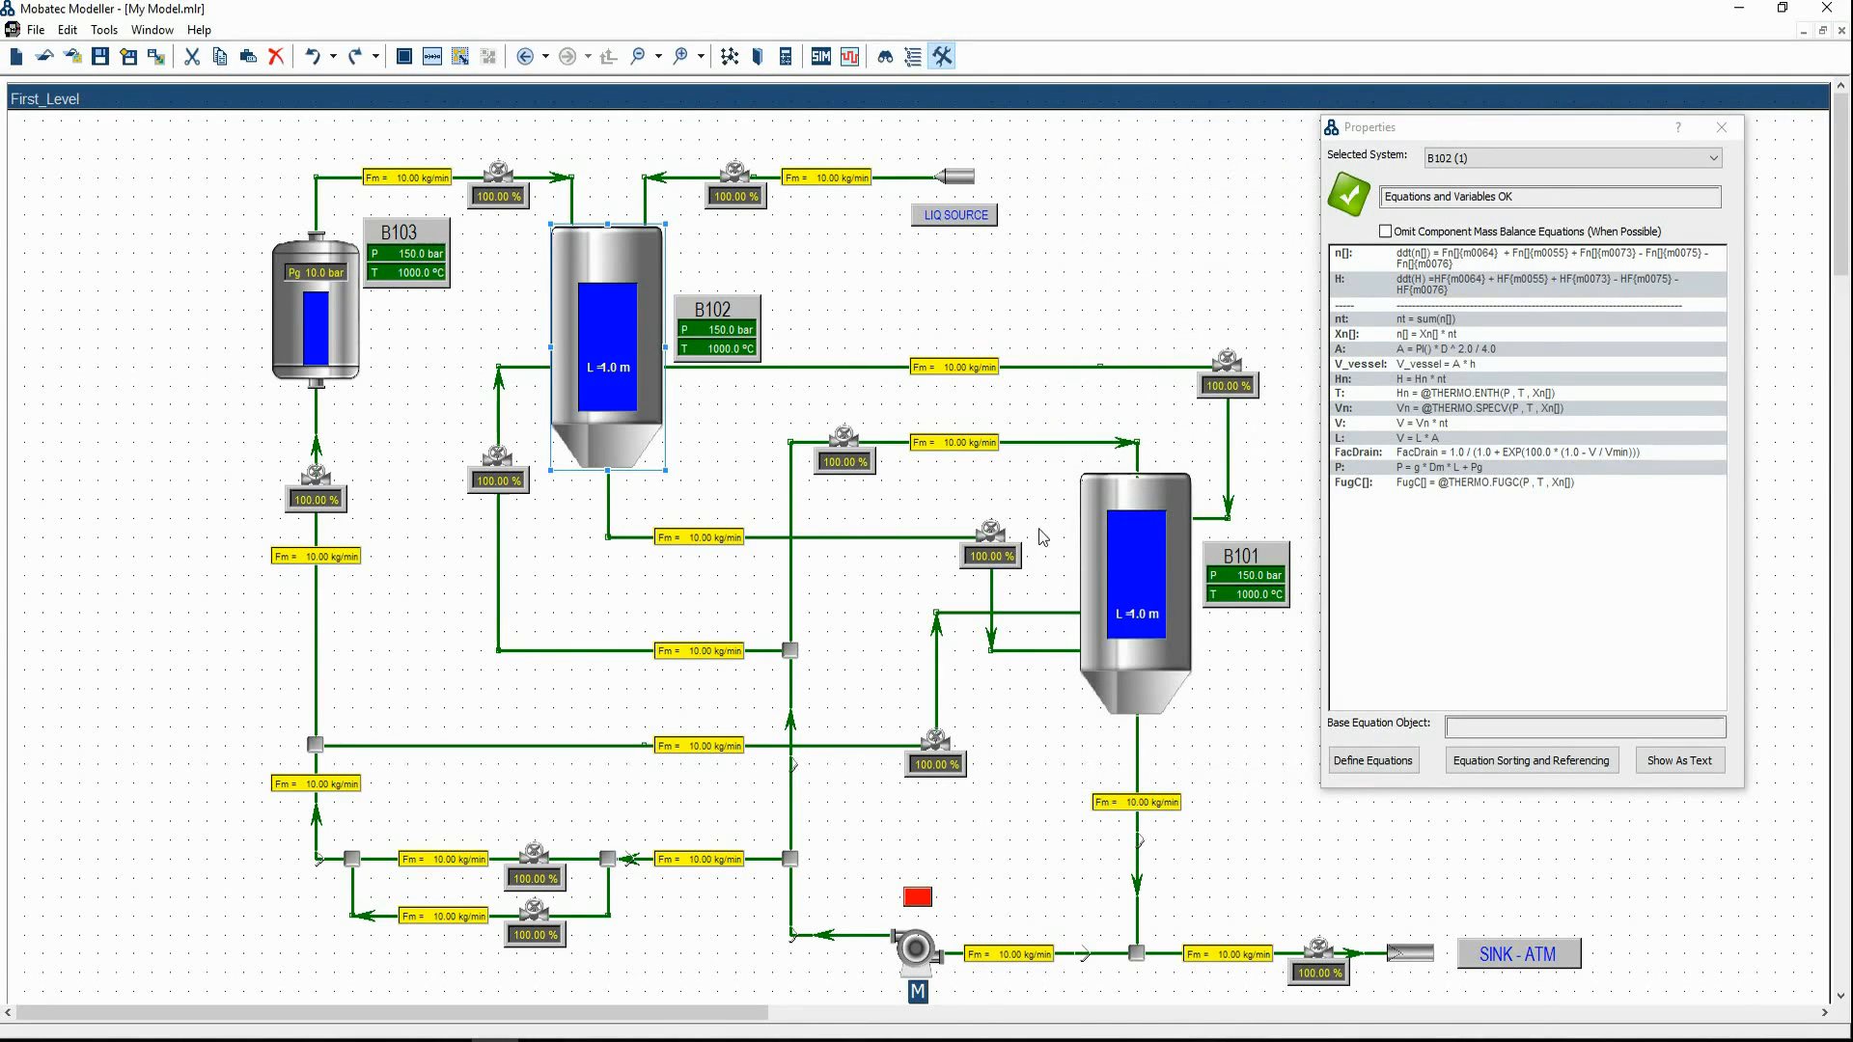
{"action": "left_click", "coordinate": [1111, 494]}
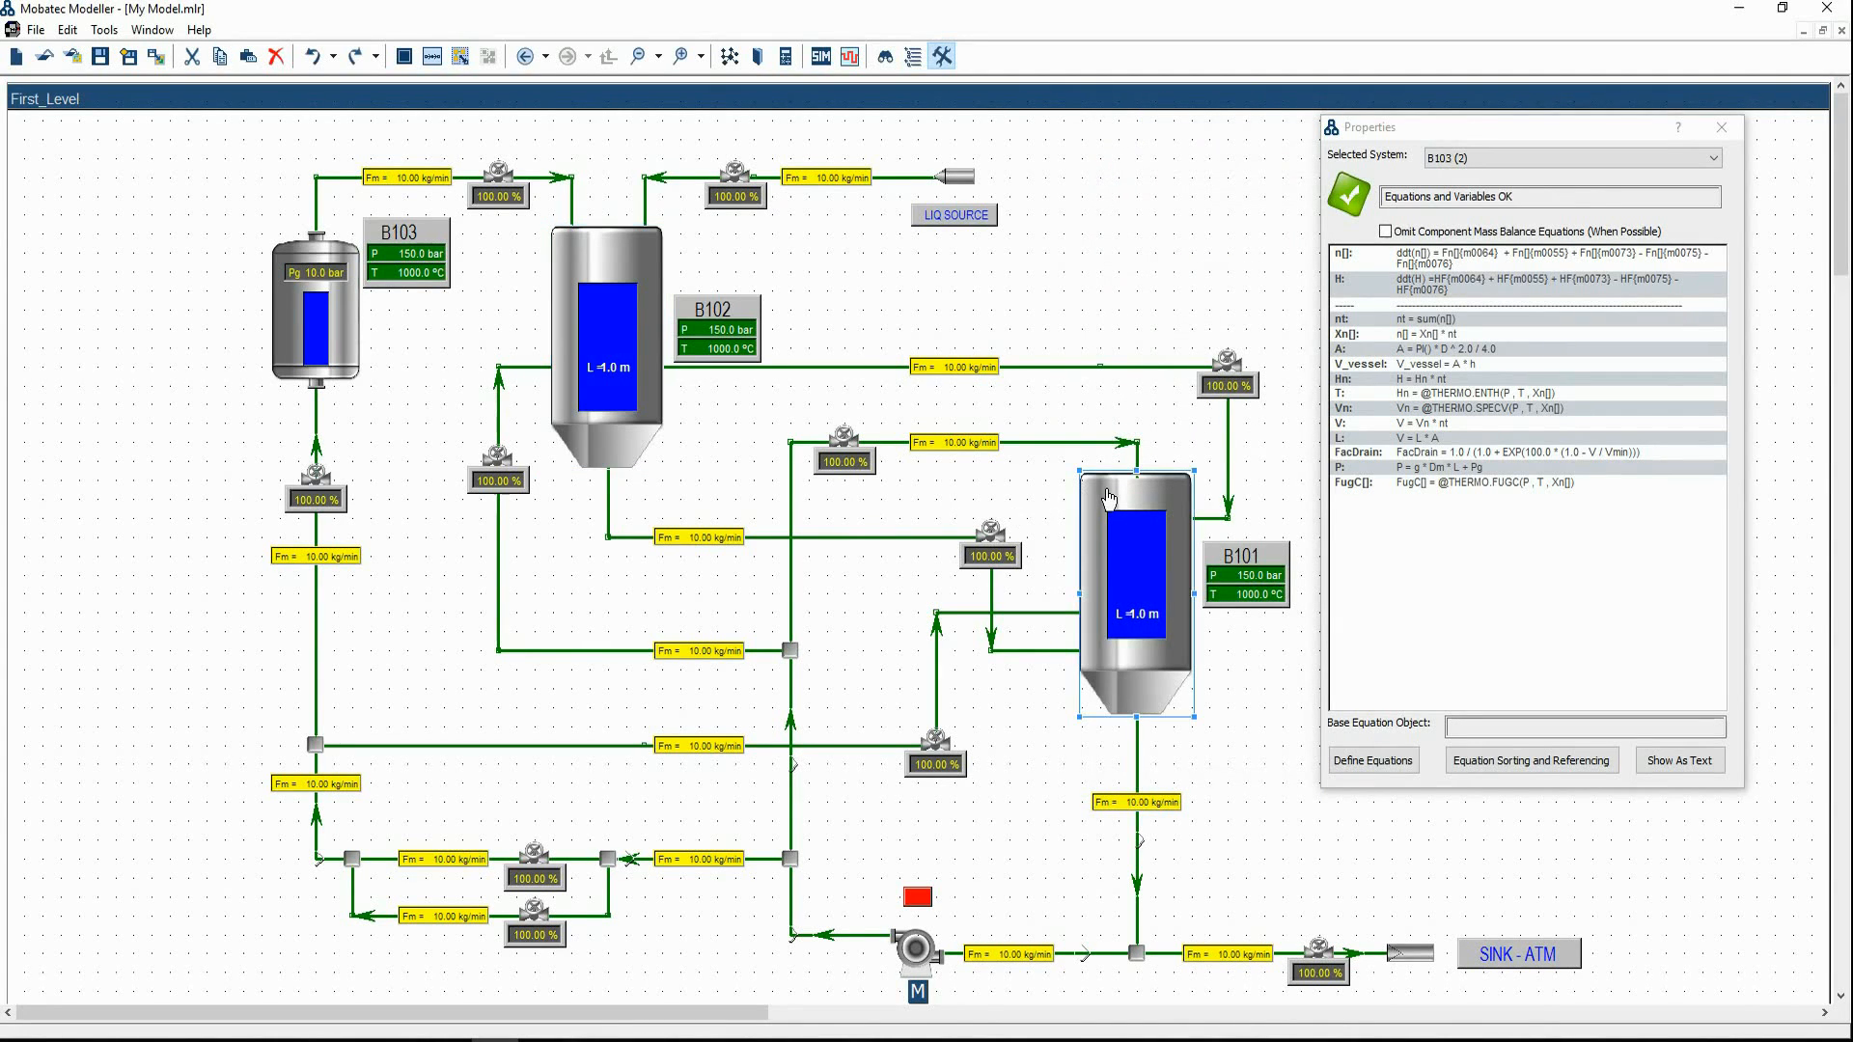
{"action": "mouse_move", "coordinate": [1340, 359]}
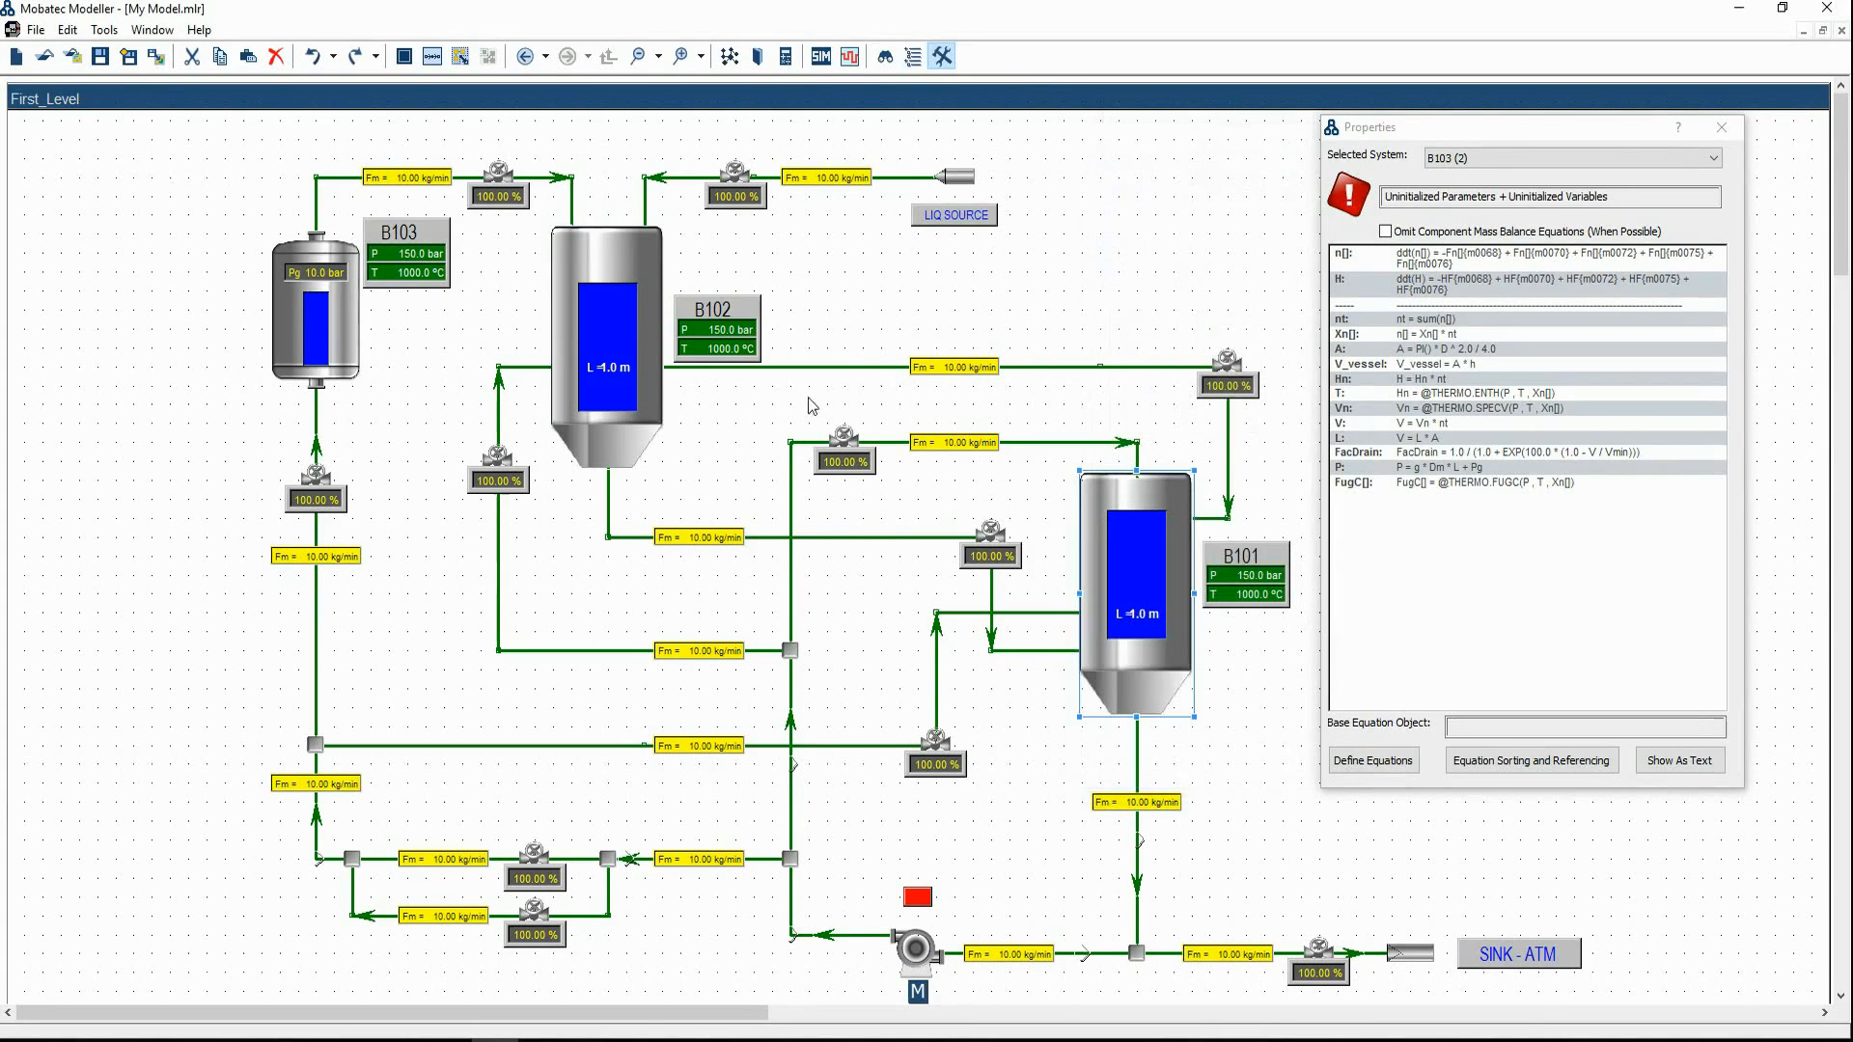
Copy the parameter values of tank B102 to tank B101 and show B101's parameters
{"action": "left_click", "coordinate": [637, 435]}
{"action": "right_click", "coordinate": [627, 430]}
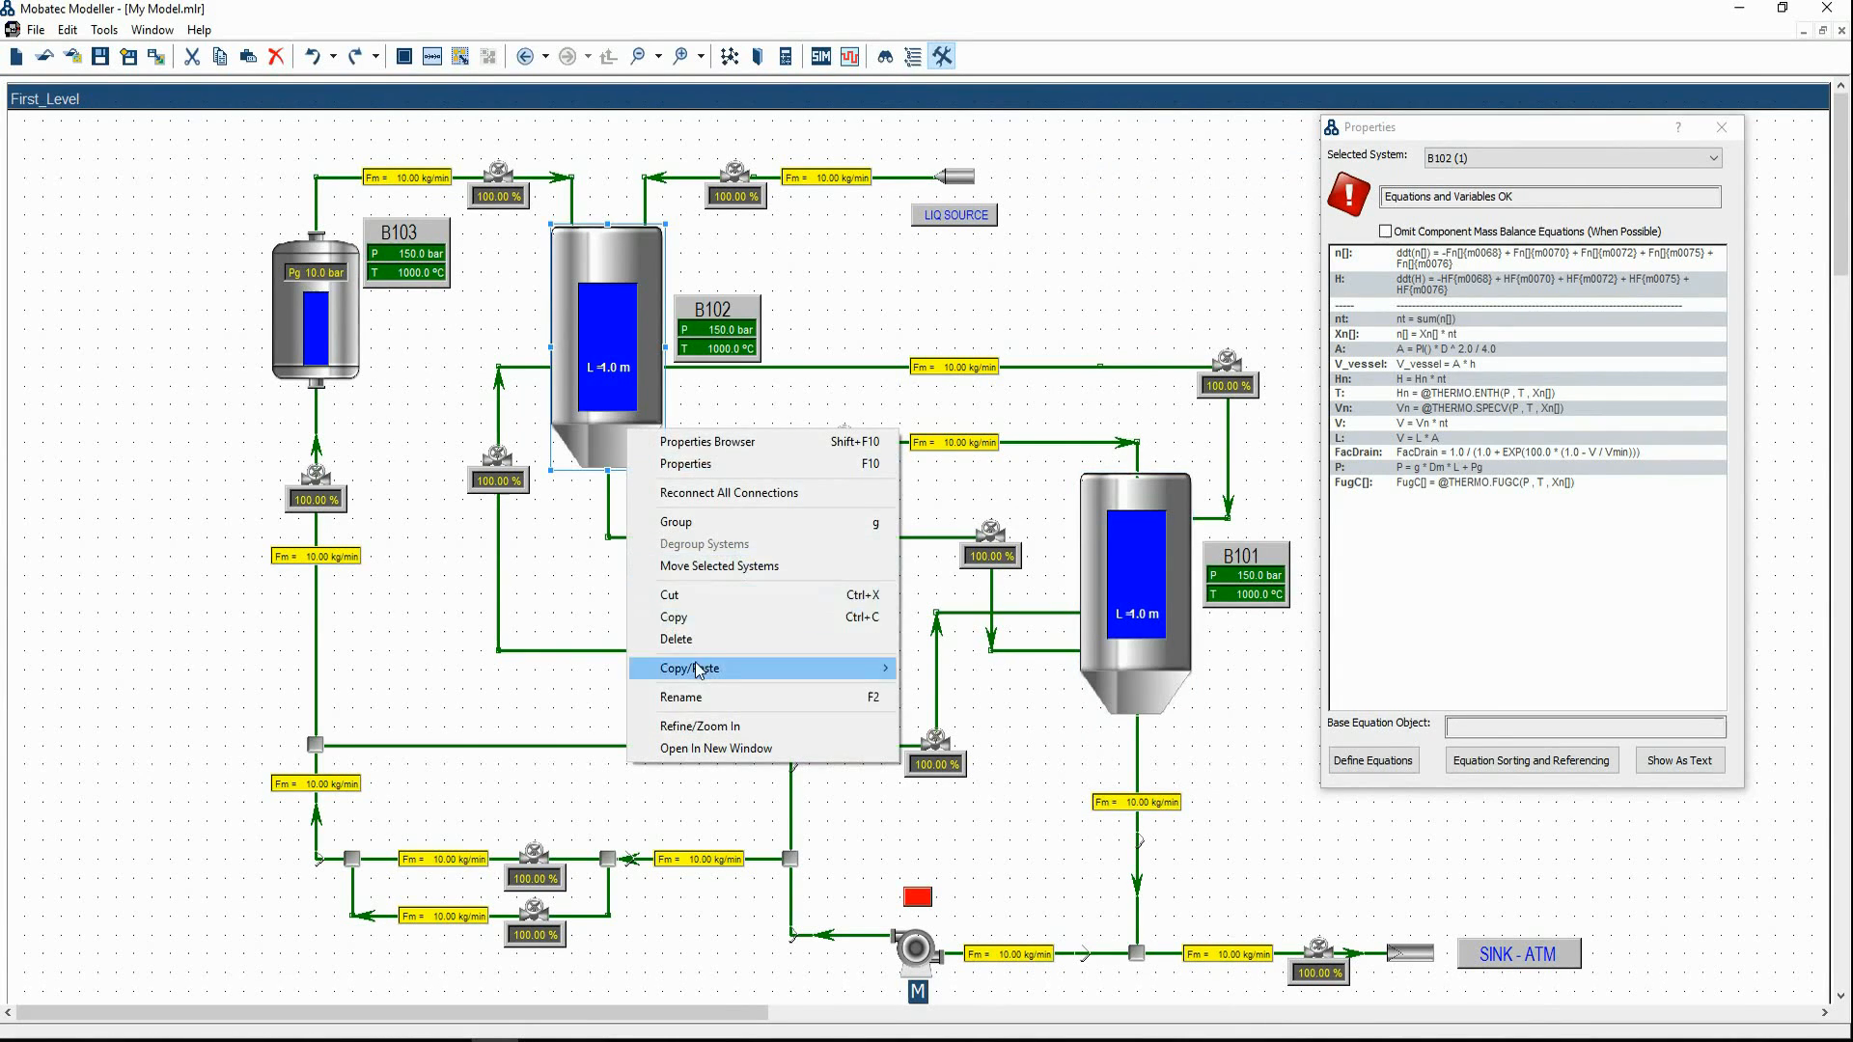
{"action": "mouse_move", "coordinate": [702, 672]}
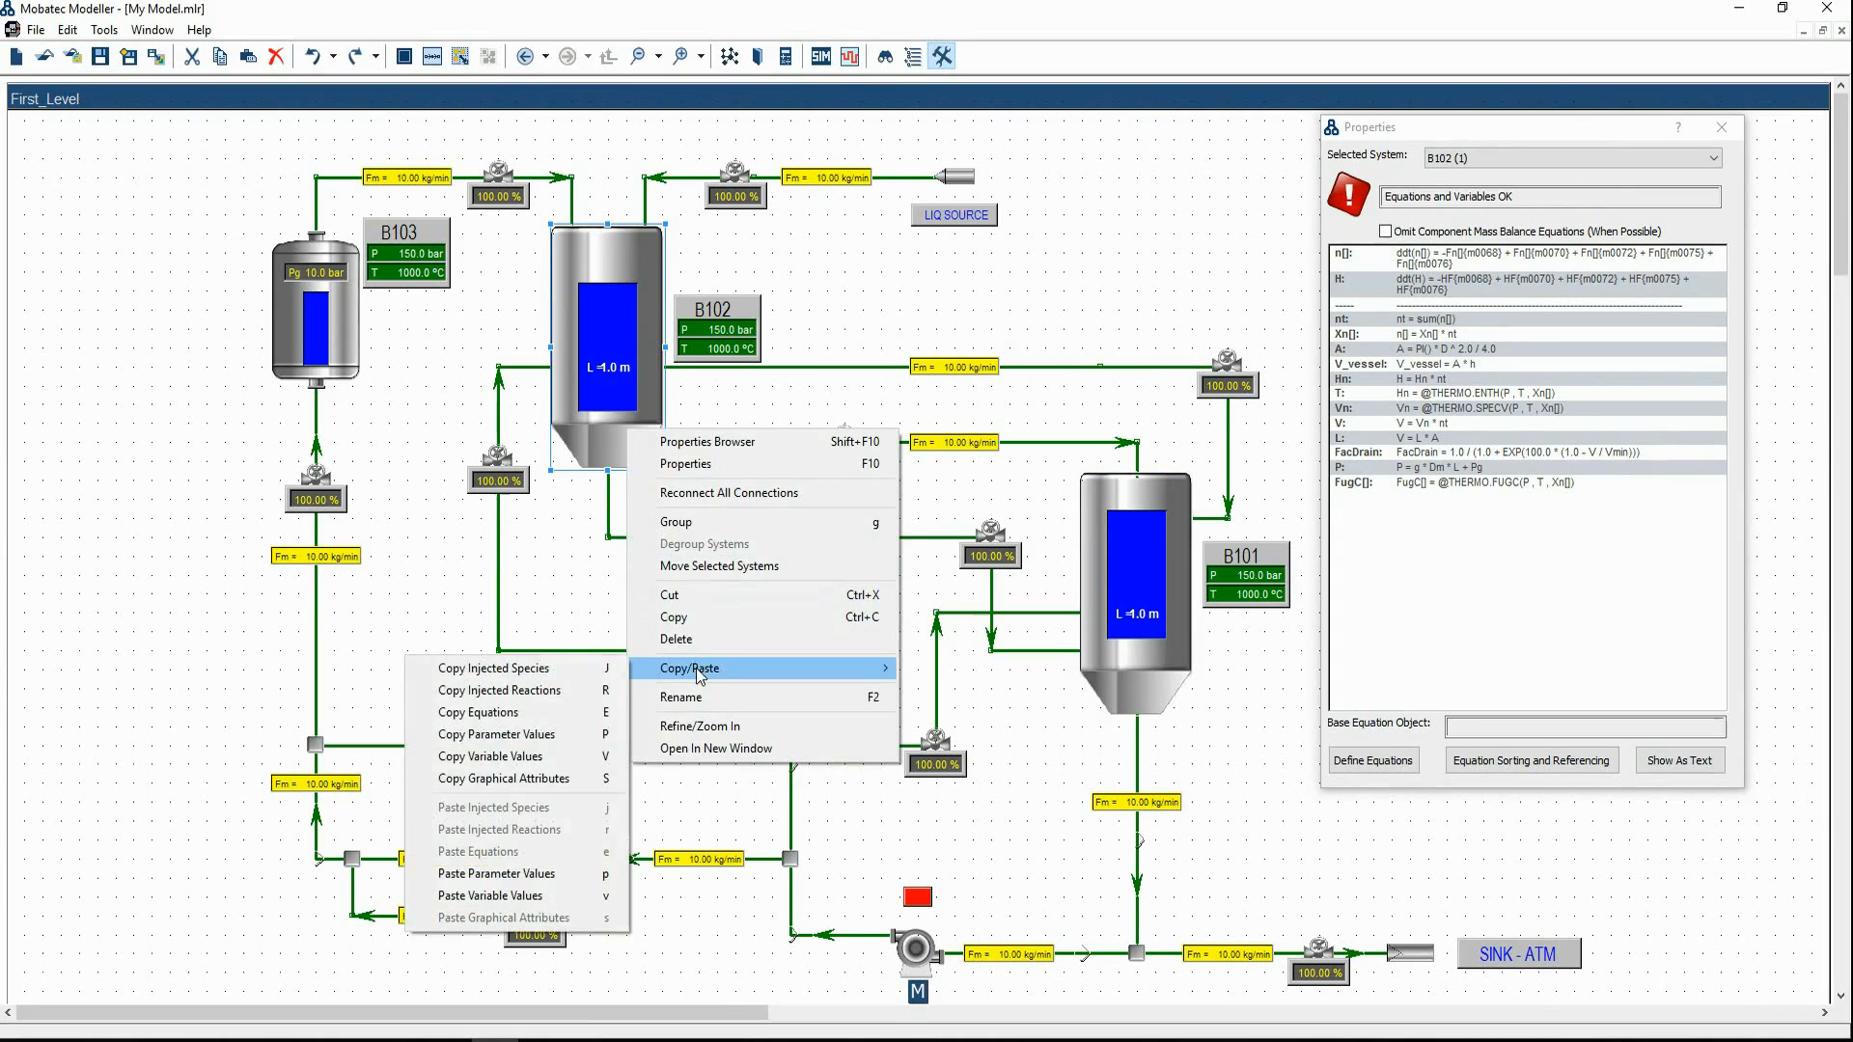
{"action": "left_click", "coordinate": [526, 737]}
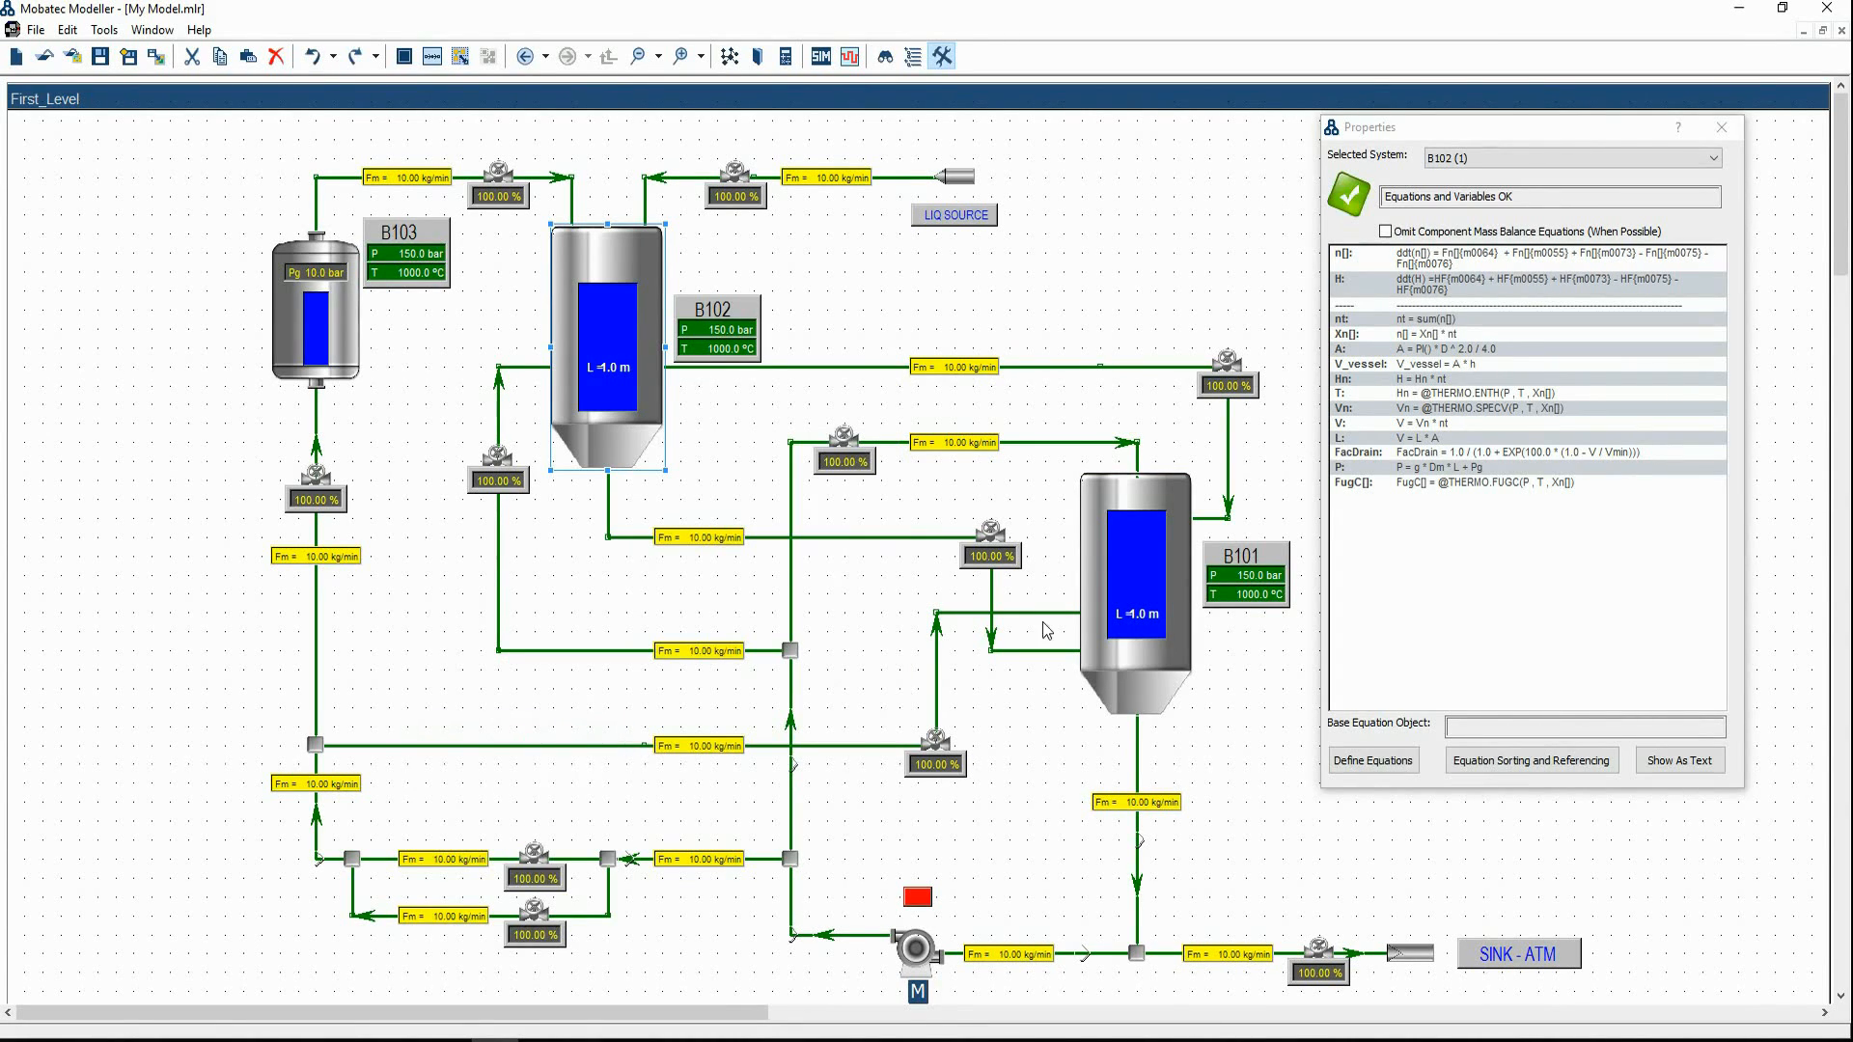
{"action": "left_click", "coordinate": [1124, 519]}
{"action": "right_click", "coordinate": [1123, 495]}
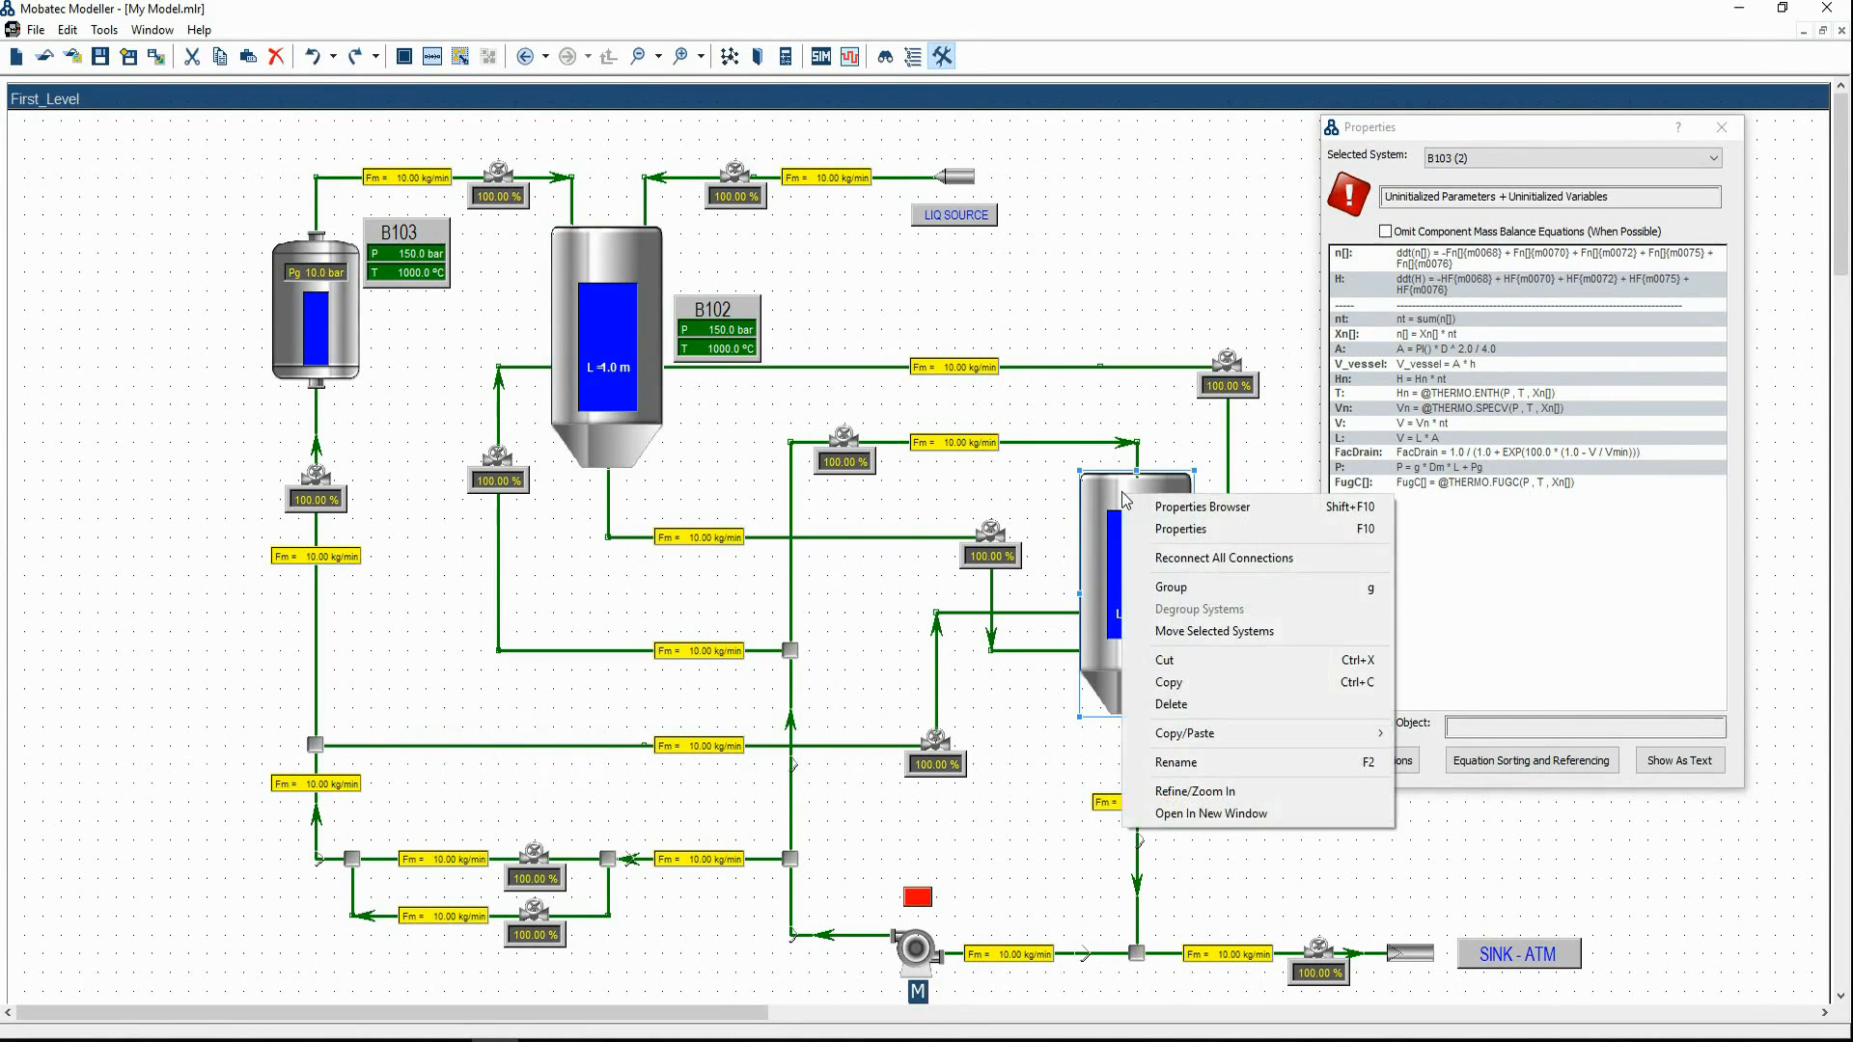
{"action": "mouse_move", "coordinate": [1185, 733]}
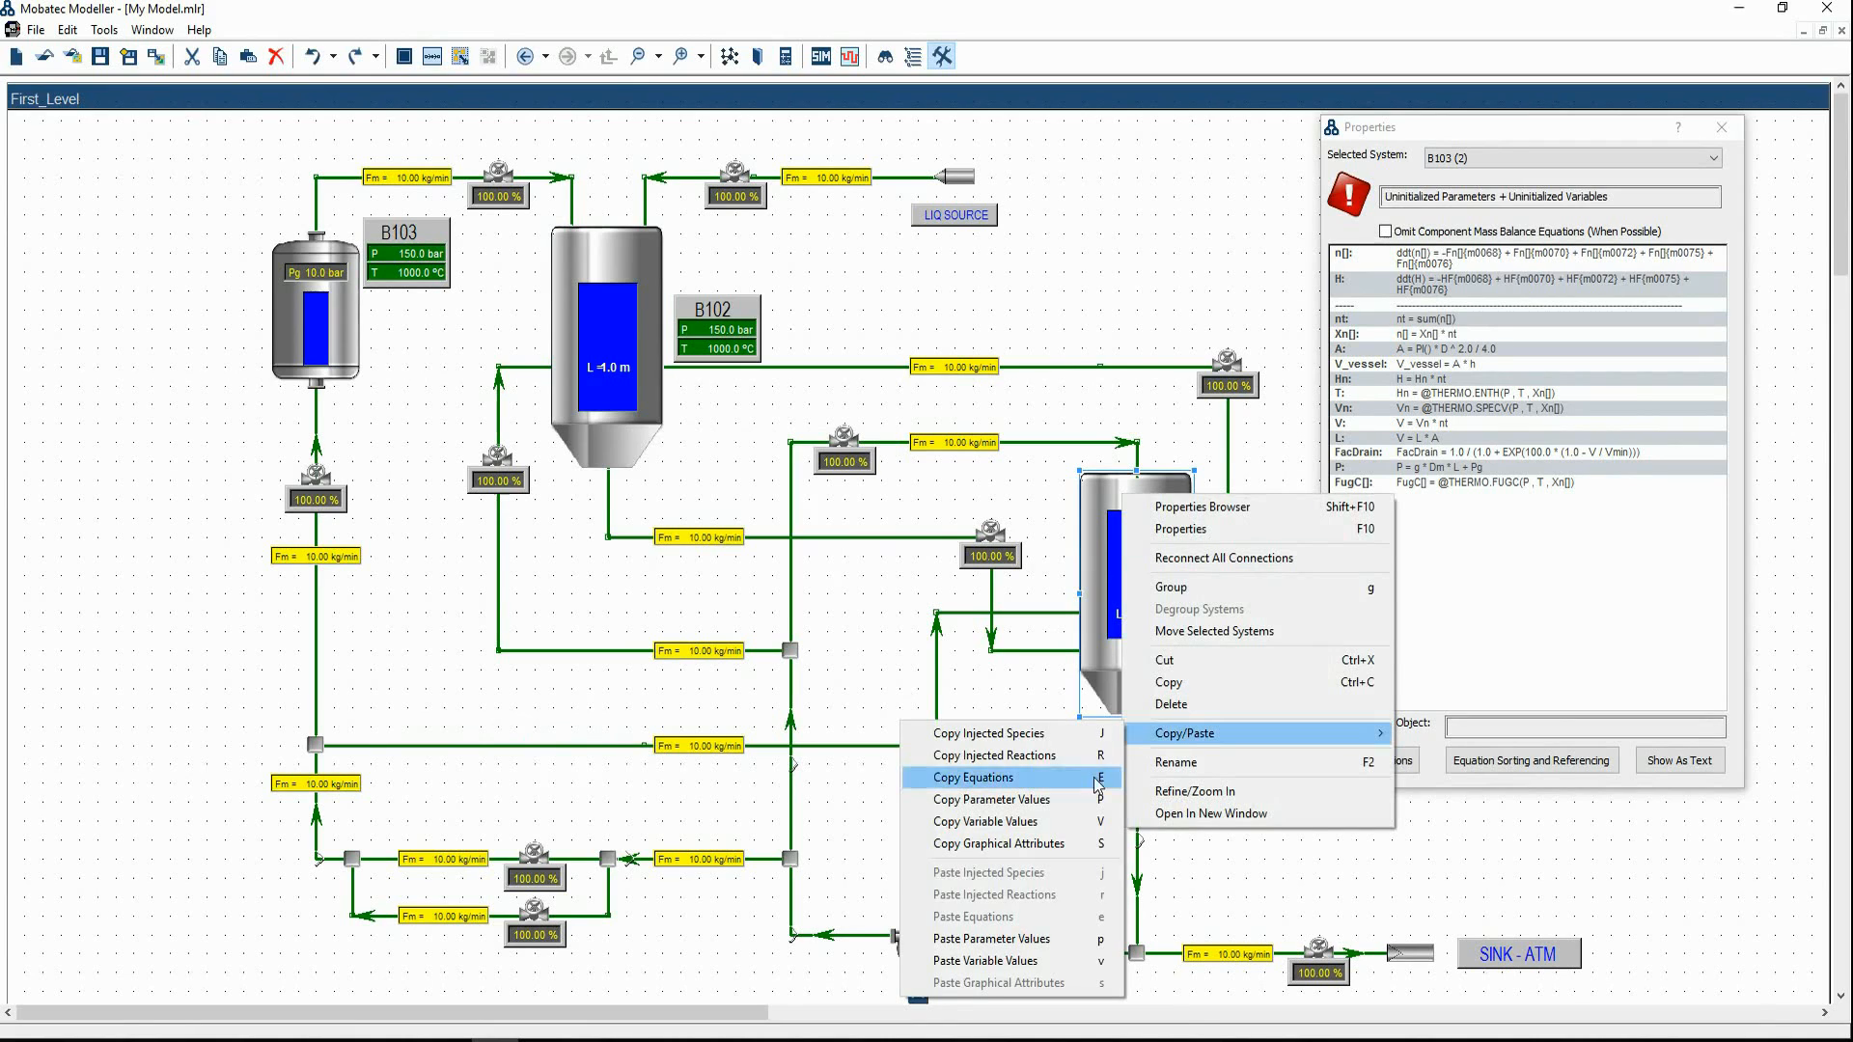
{"action": "left_click", "coordinate": [991, 939]}
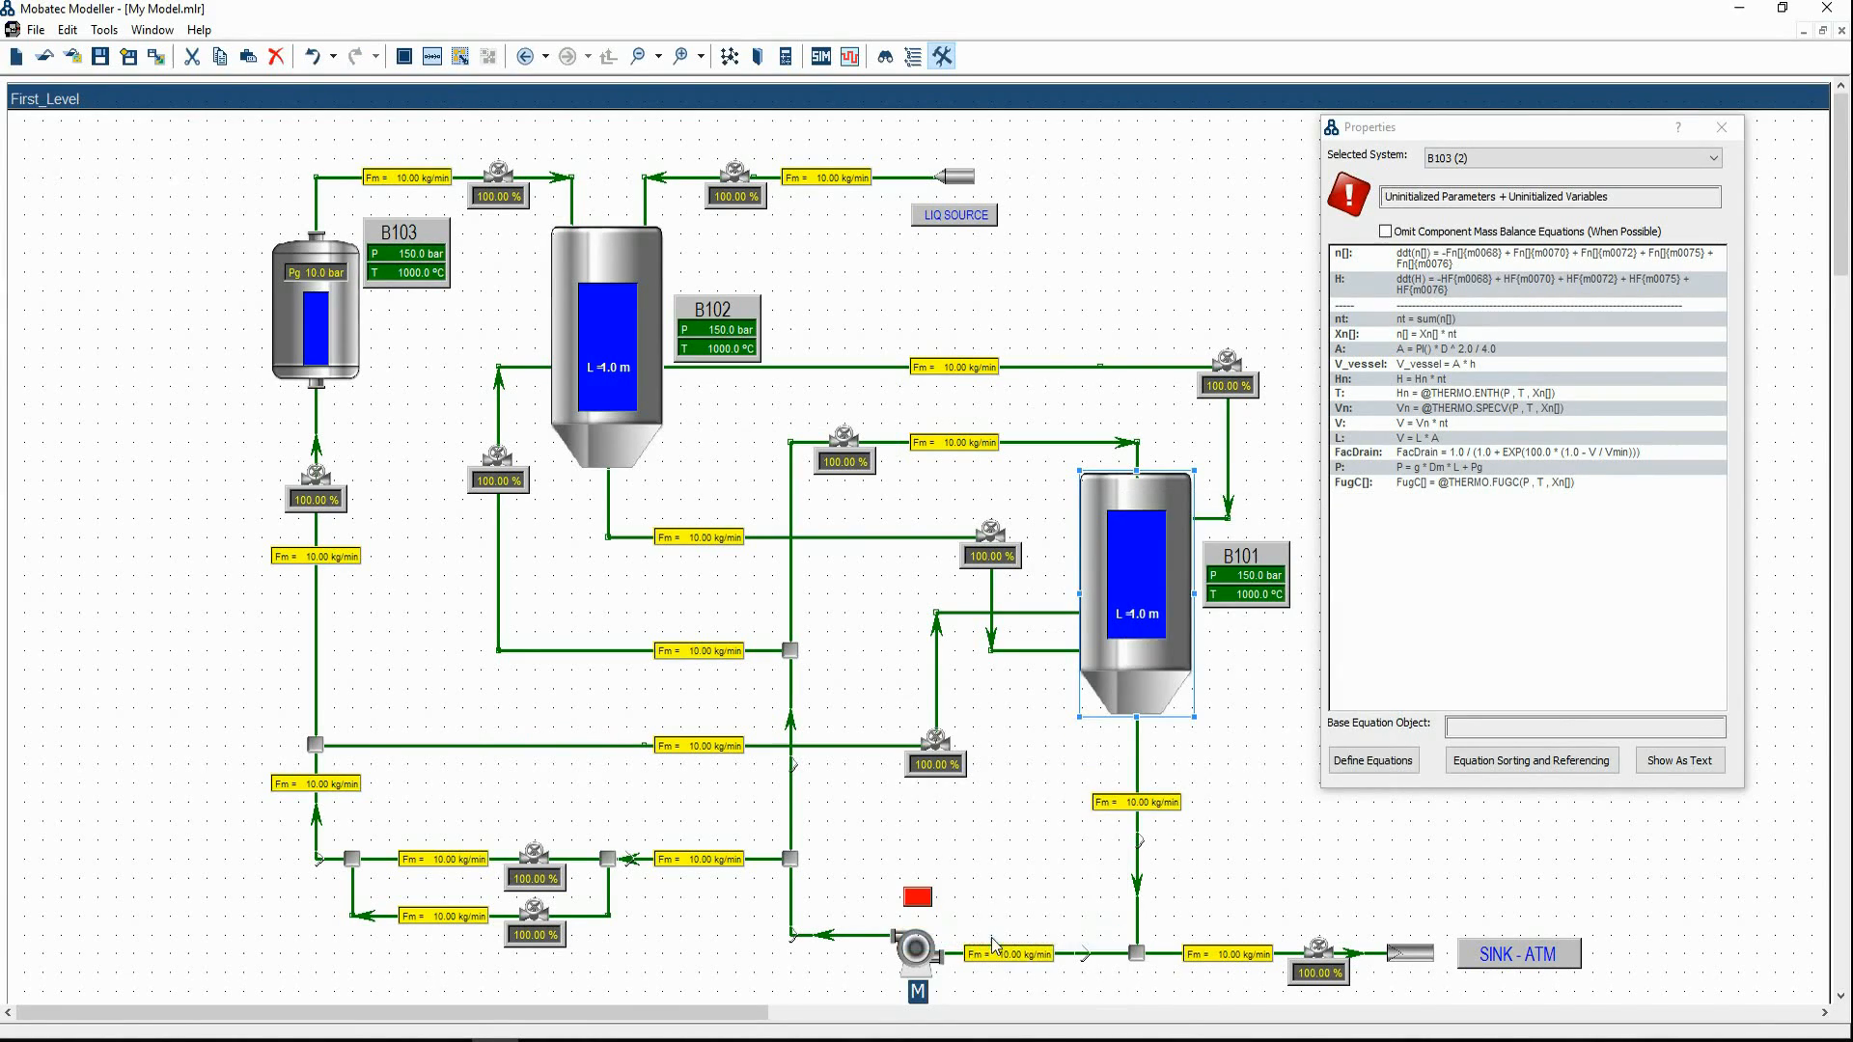
{"action": "left_click", "coordinate": [1183, 347]}
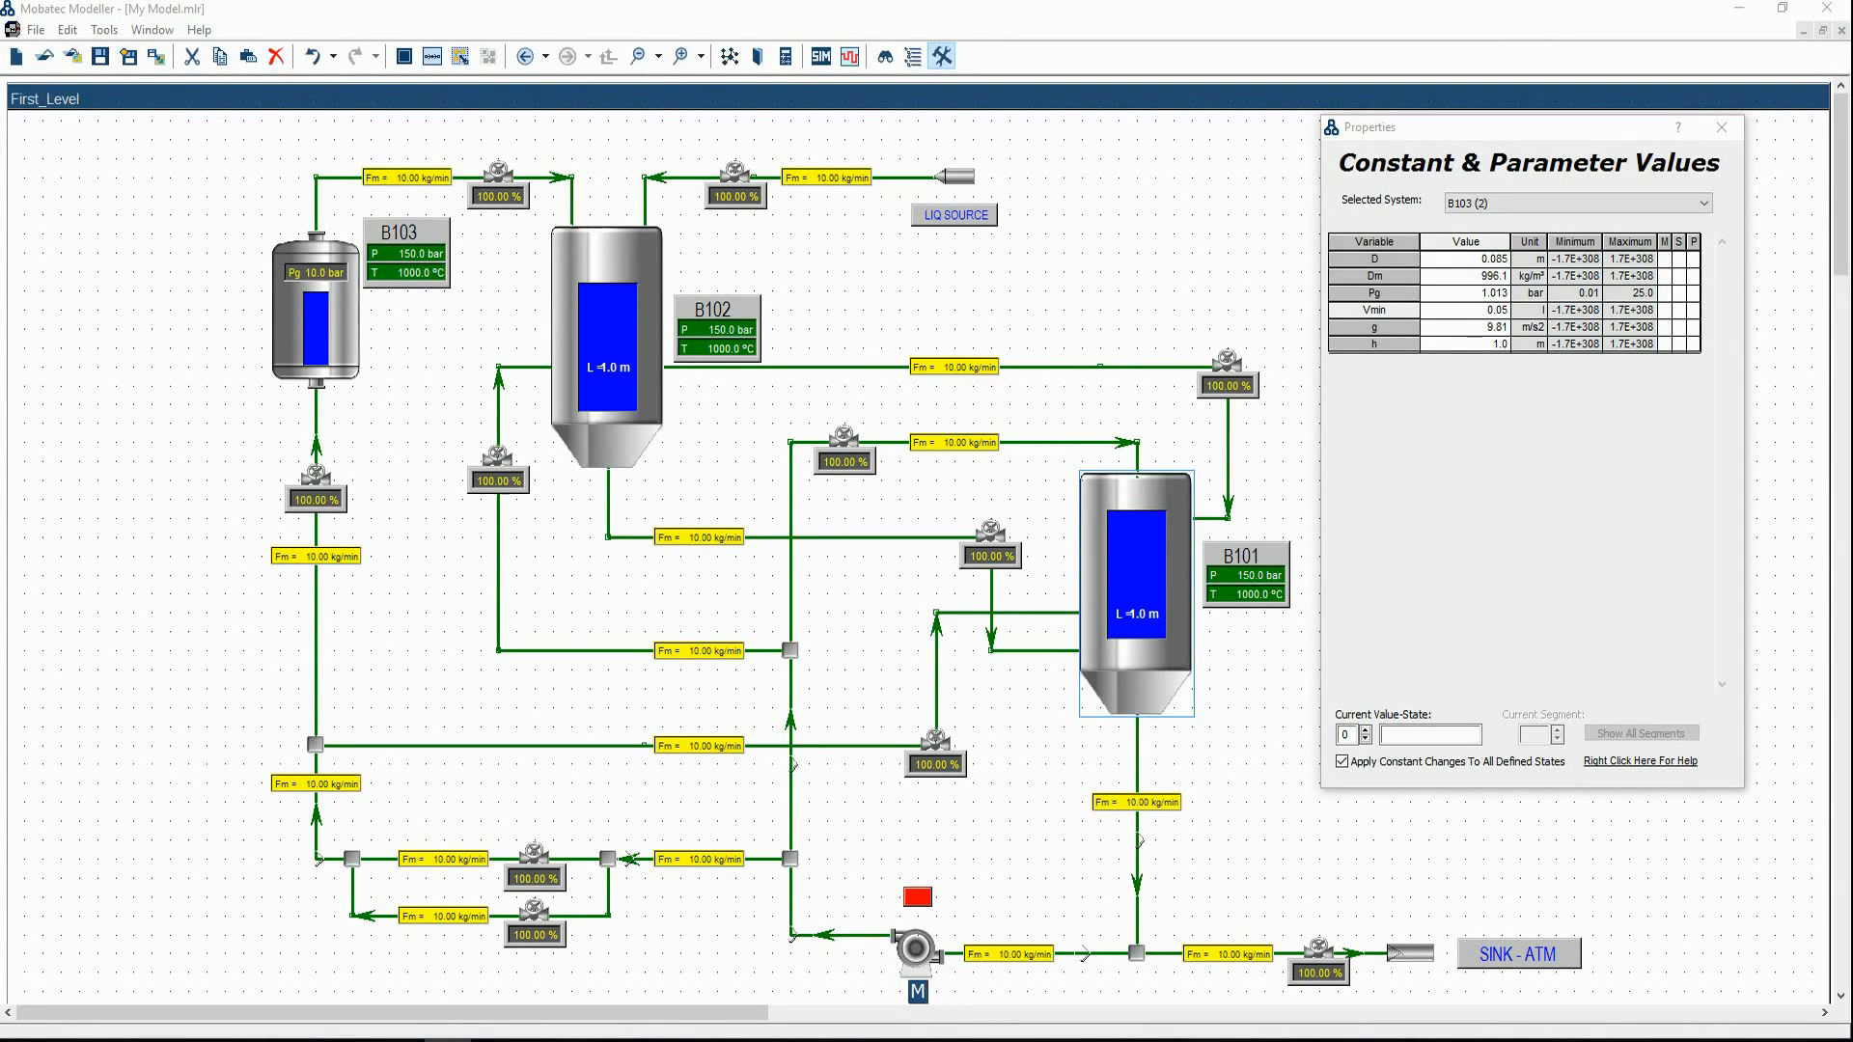
Copy the variable values of tank B102 to tank B101
{"action": "right_click", "coordinate": [635, 262]}
{"action": "mouse_move", "coordinate": [741, 493]}
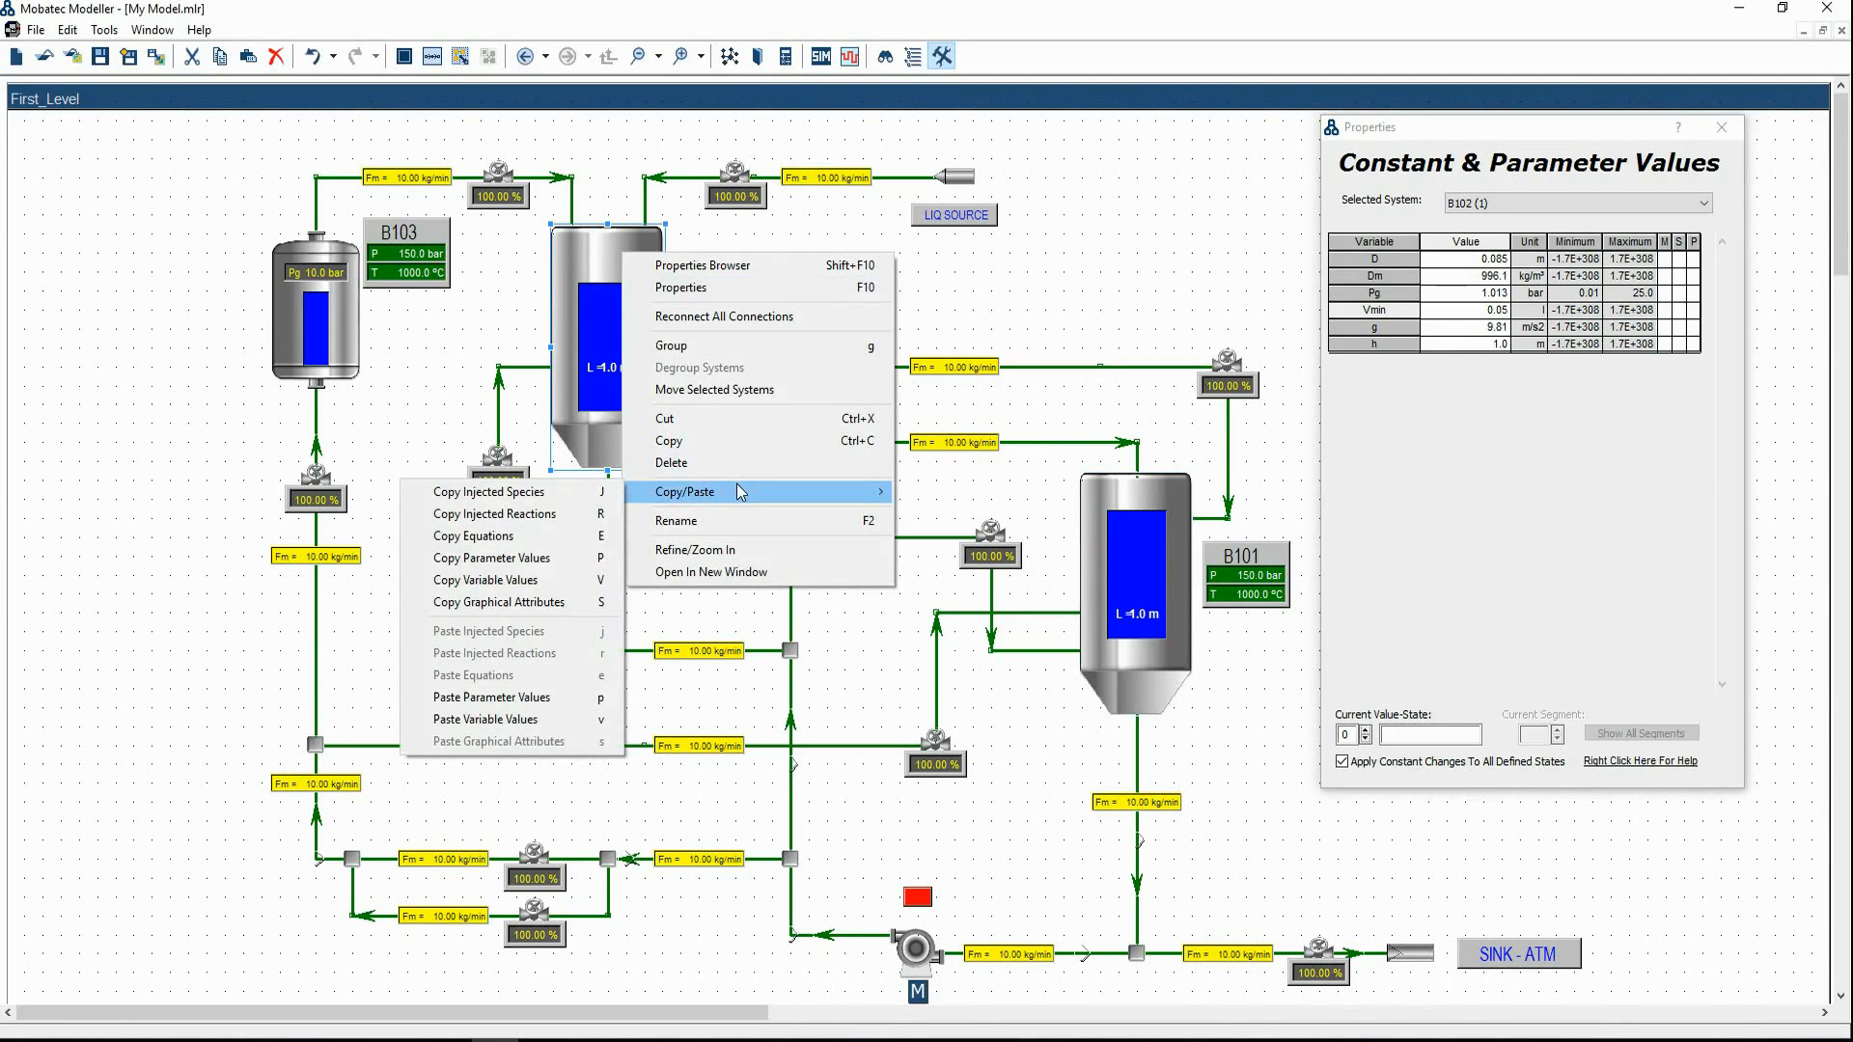
{"action": "left_click", "coordinate": [536, 580]}
{"action": "left_click", "coordinate": [1133, 504]}
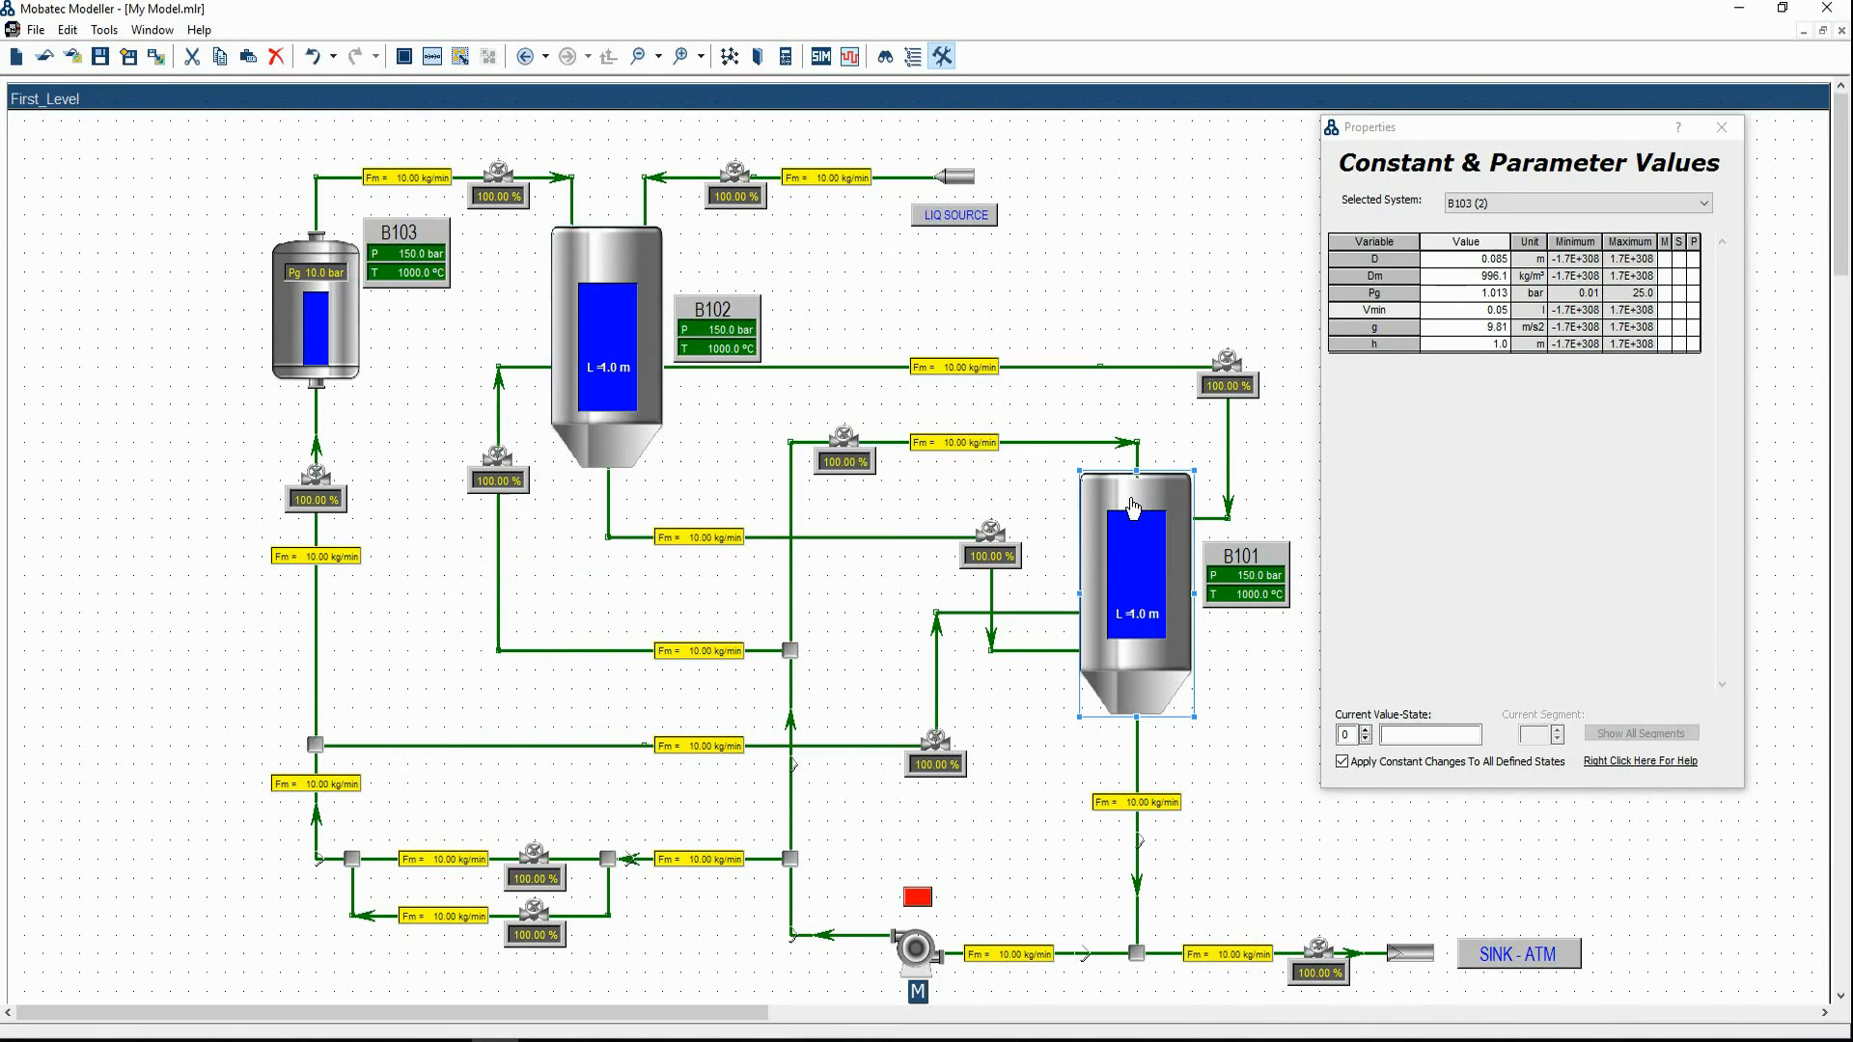
{"action": "right_click", "coordinate": [1134, 506]}
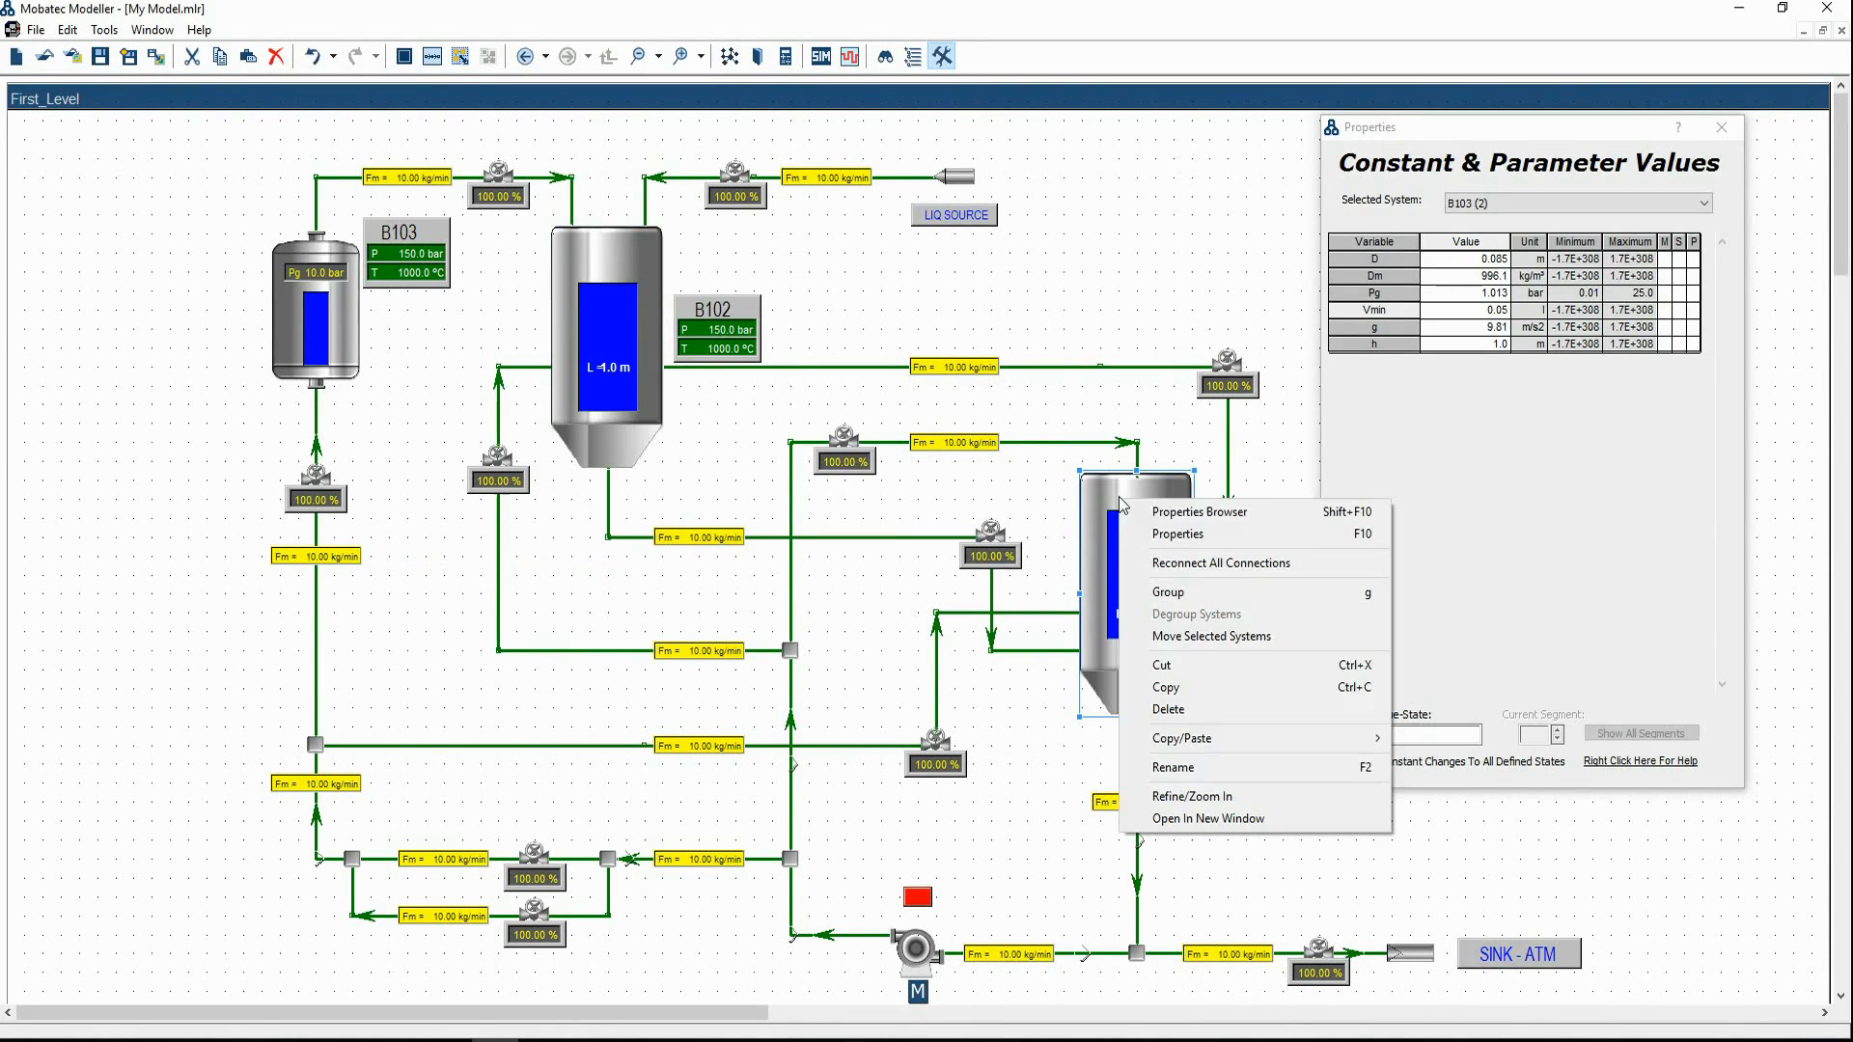
{"action": "mouse_move", "coordinate": [1194, 748]}
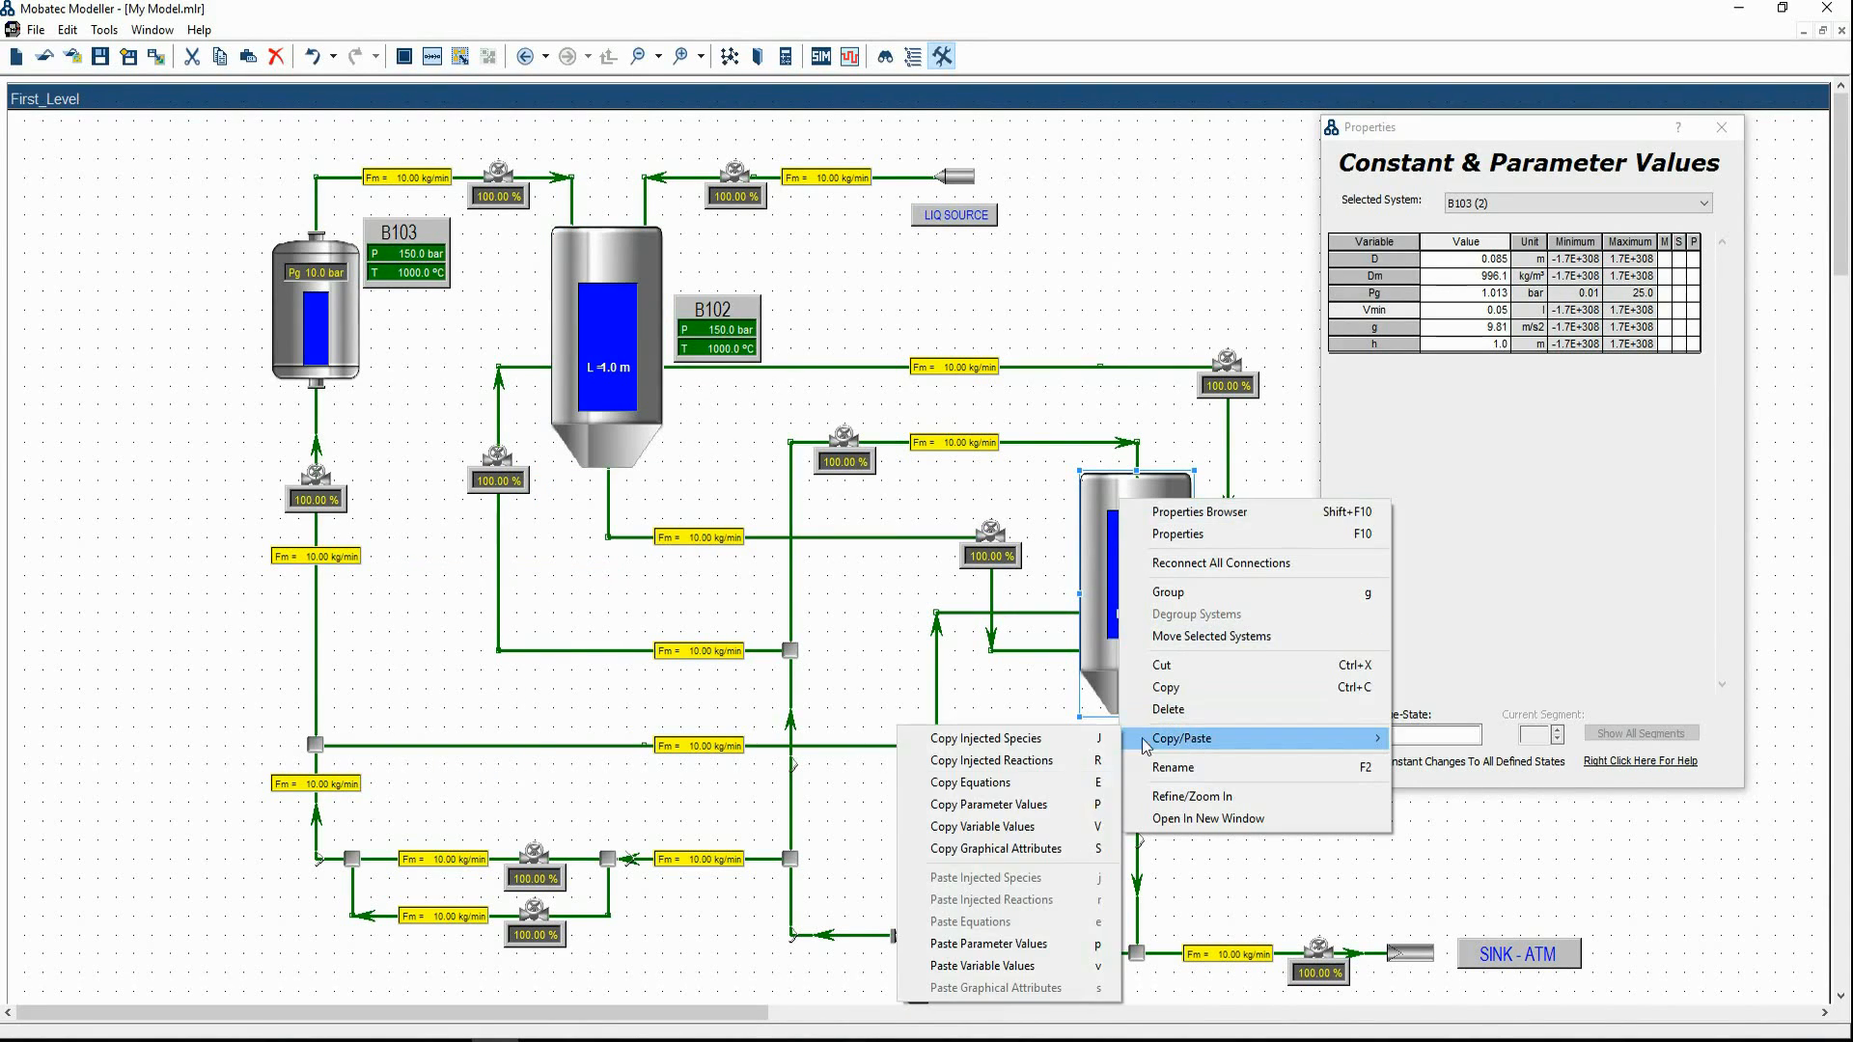
{"action": "left_click", "coordinate": [1031, 968]}
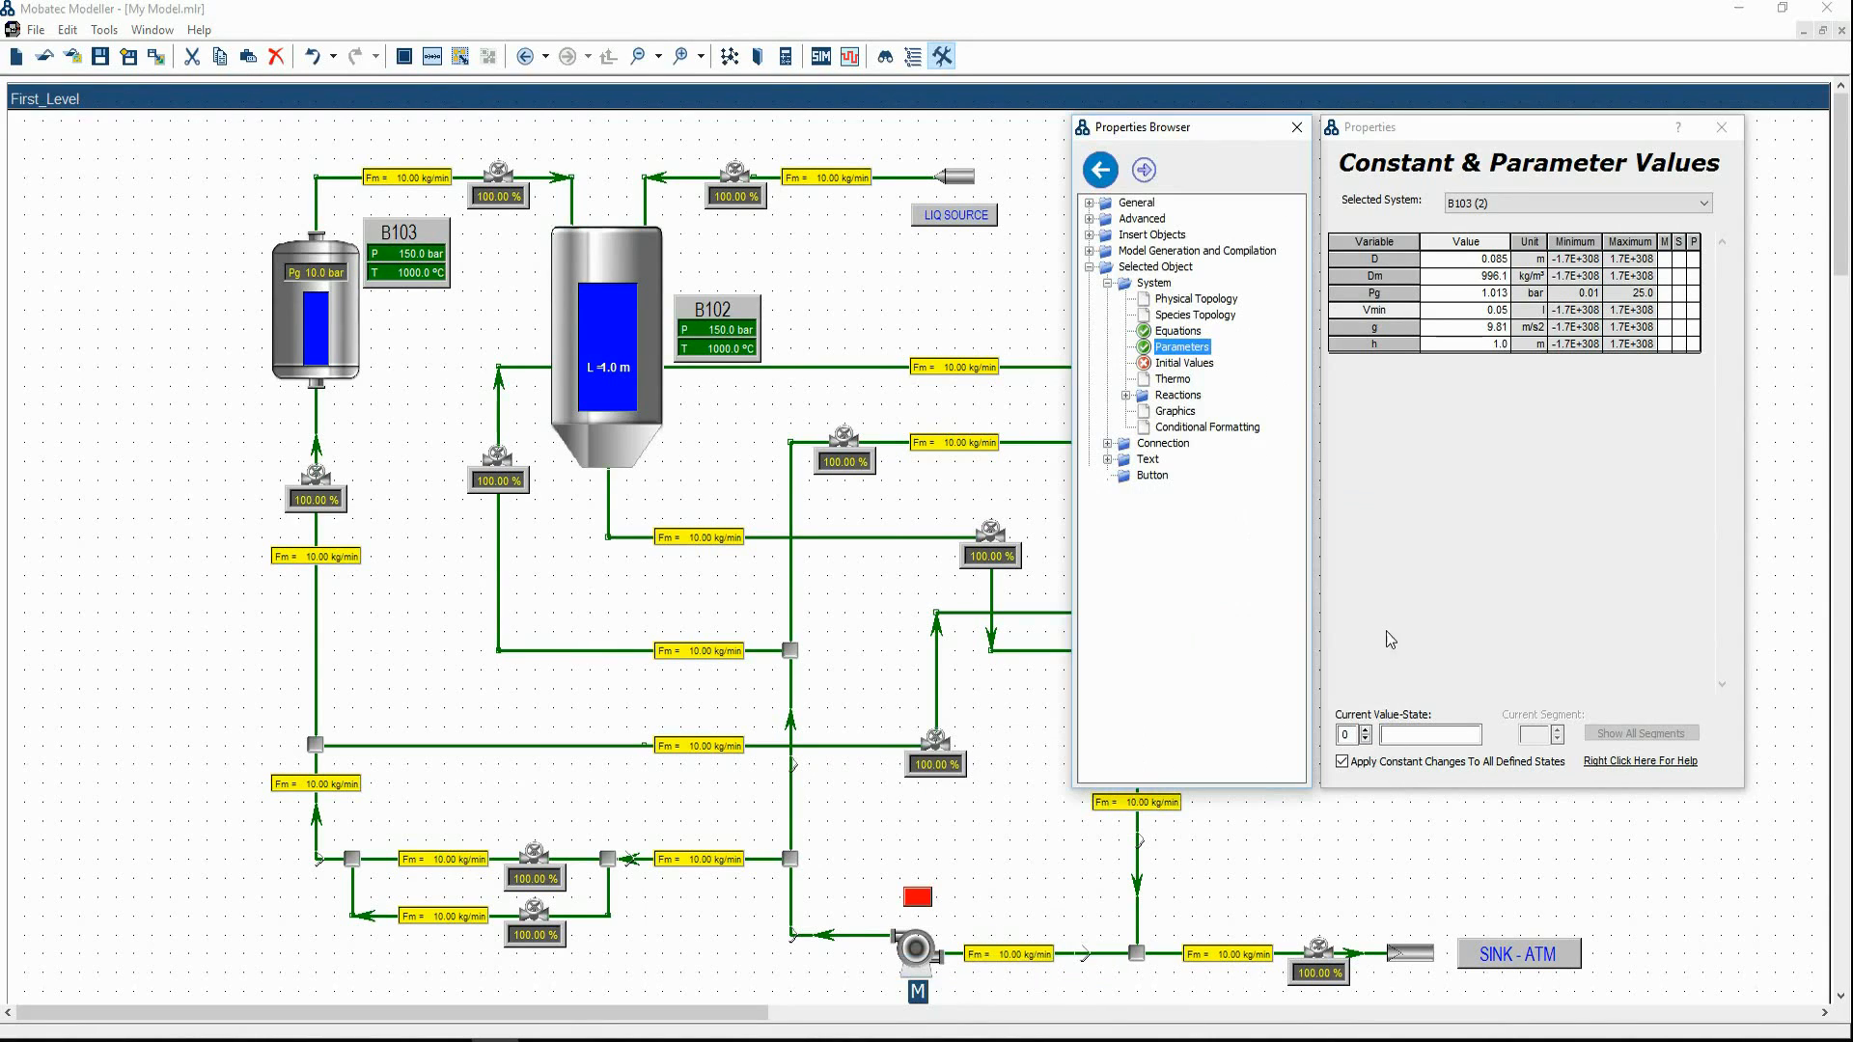
Show B101's initial values and set the unit of T to °C
{"action": "left_click", "coordinate": [1185, 365]}
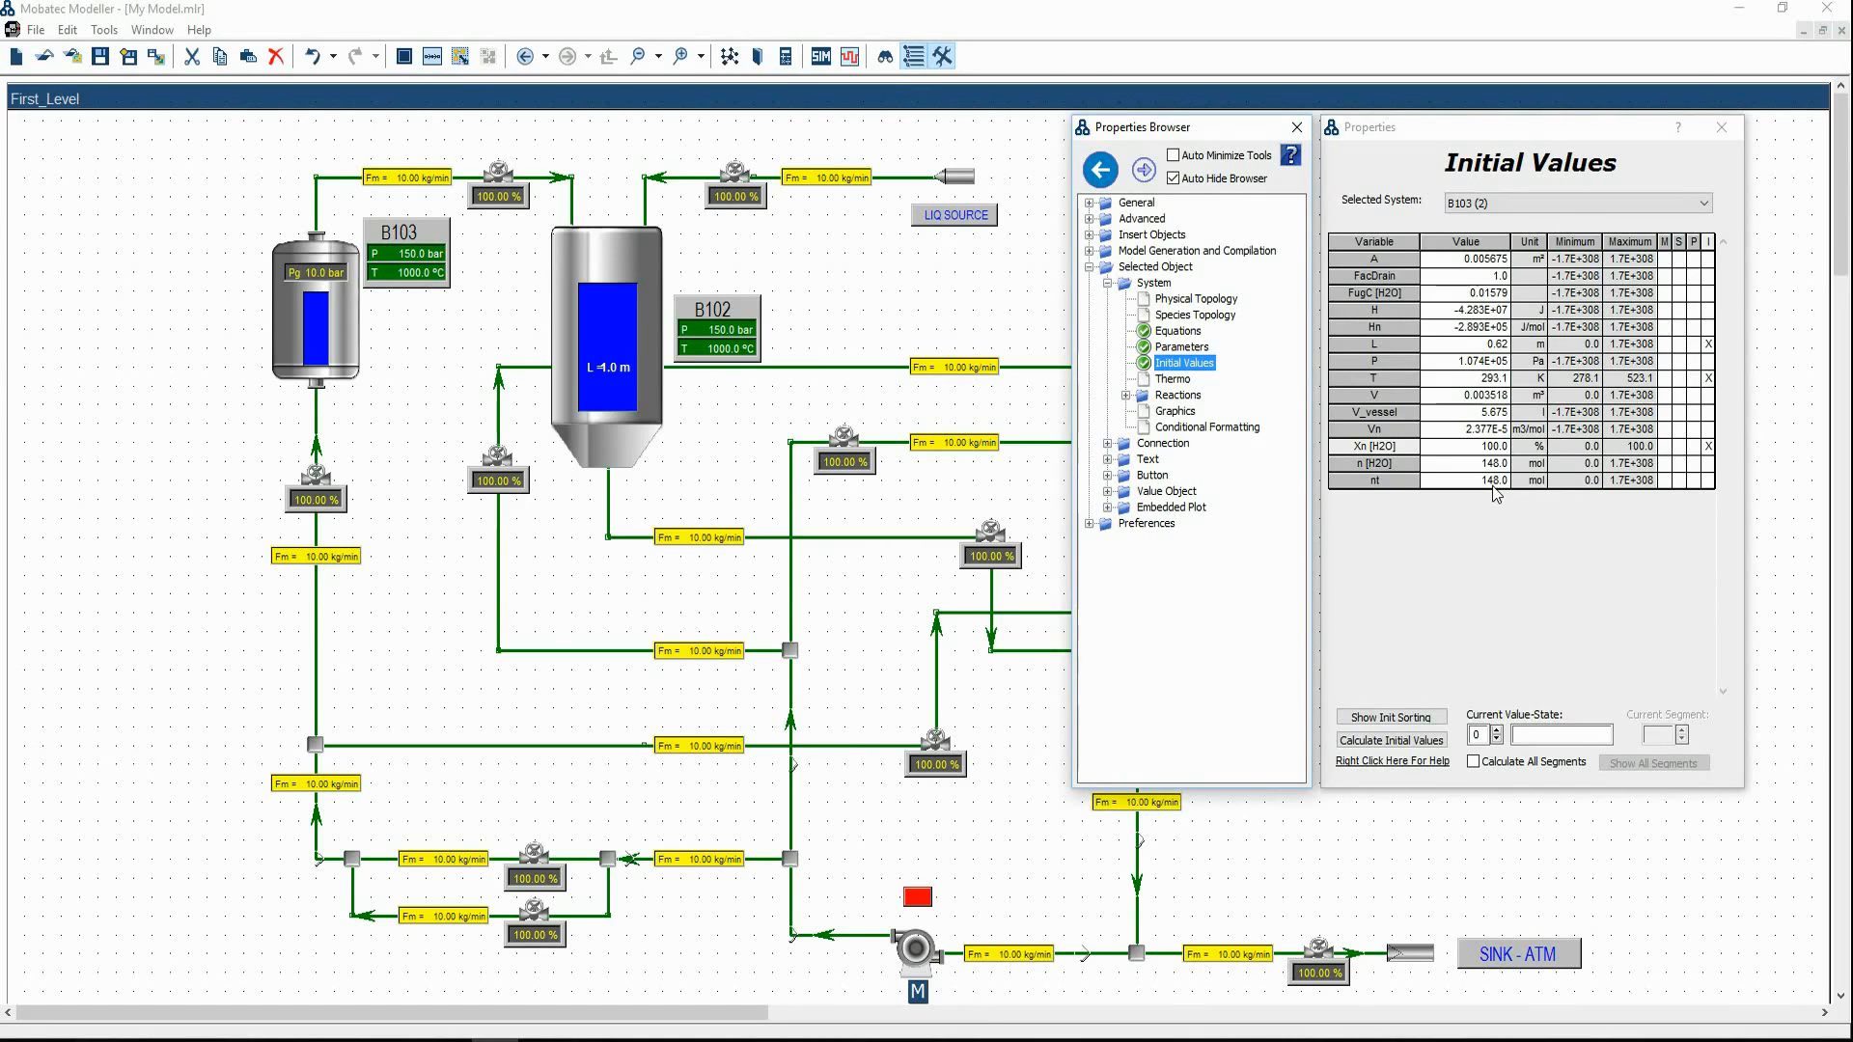
{"action": "left_click", "coordinate": [1542, 383]}
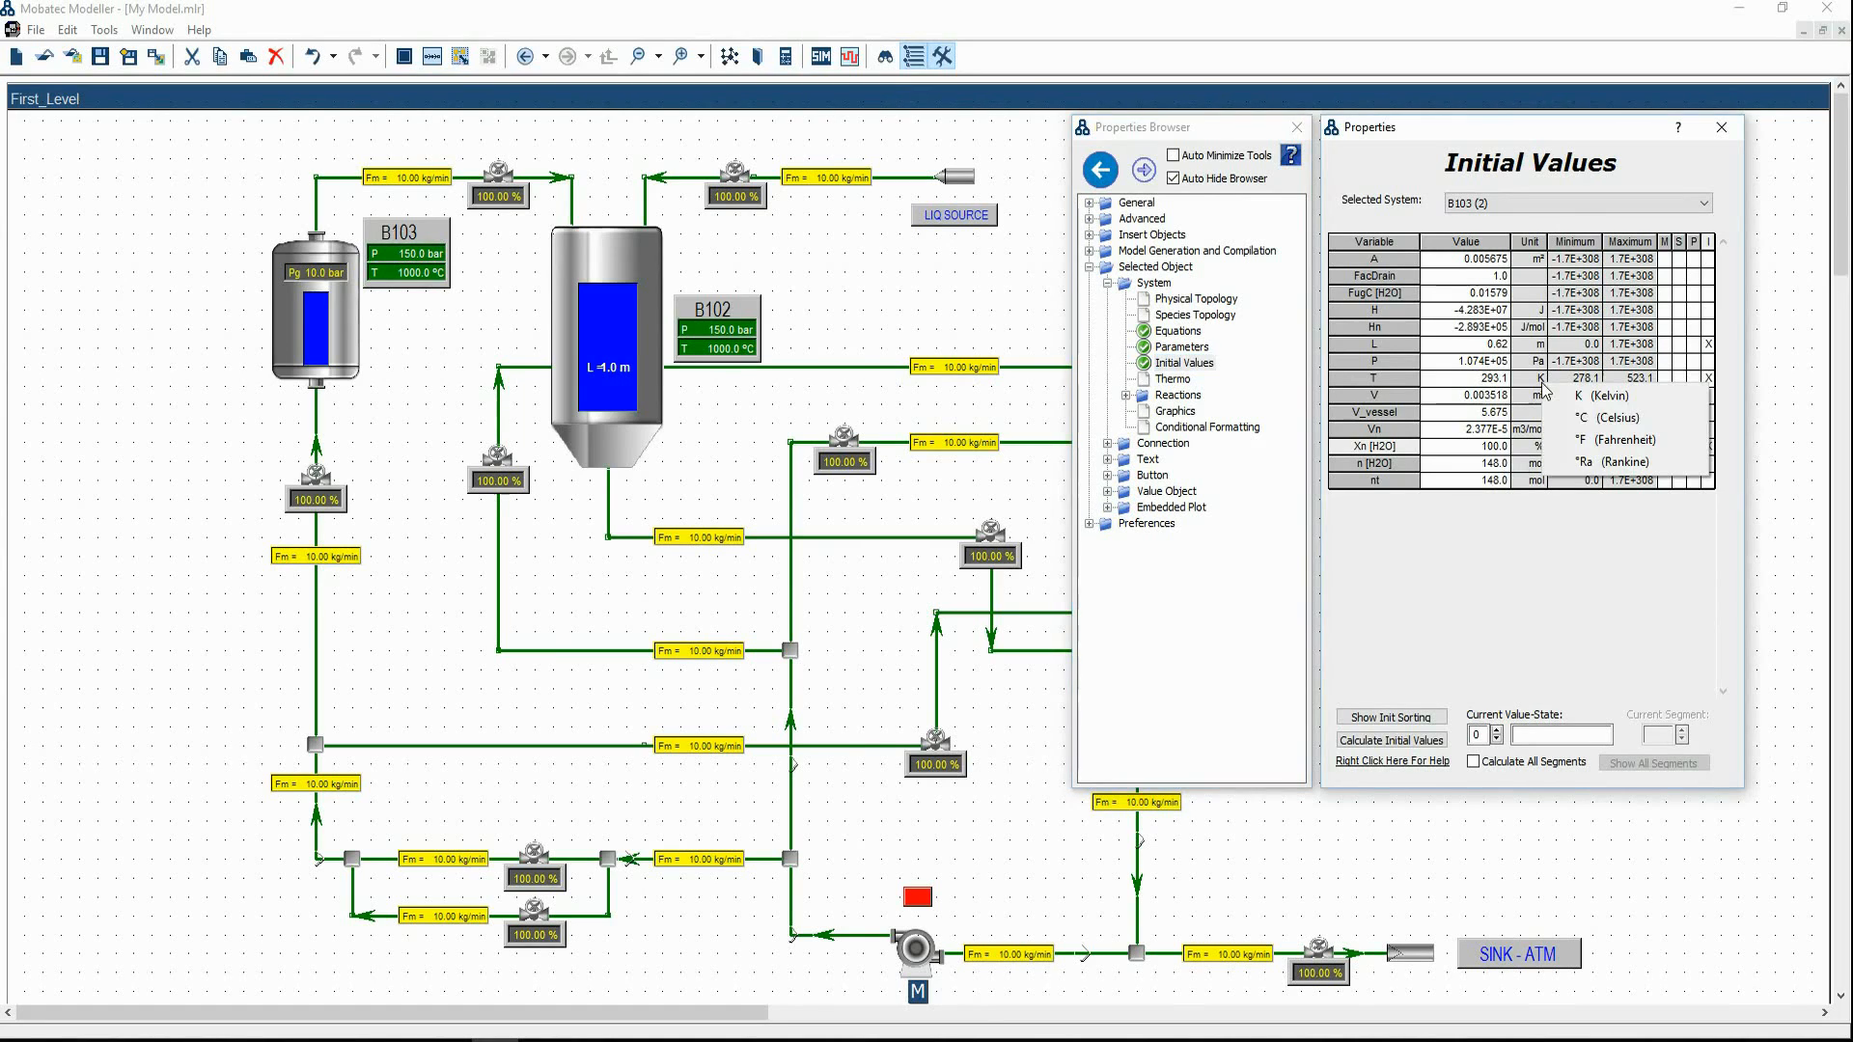
{"action": "left_click", "coordinate": [1580, 419]}
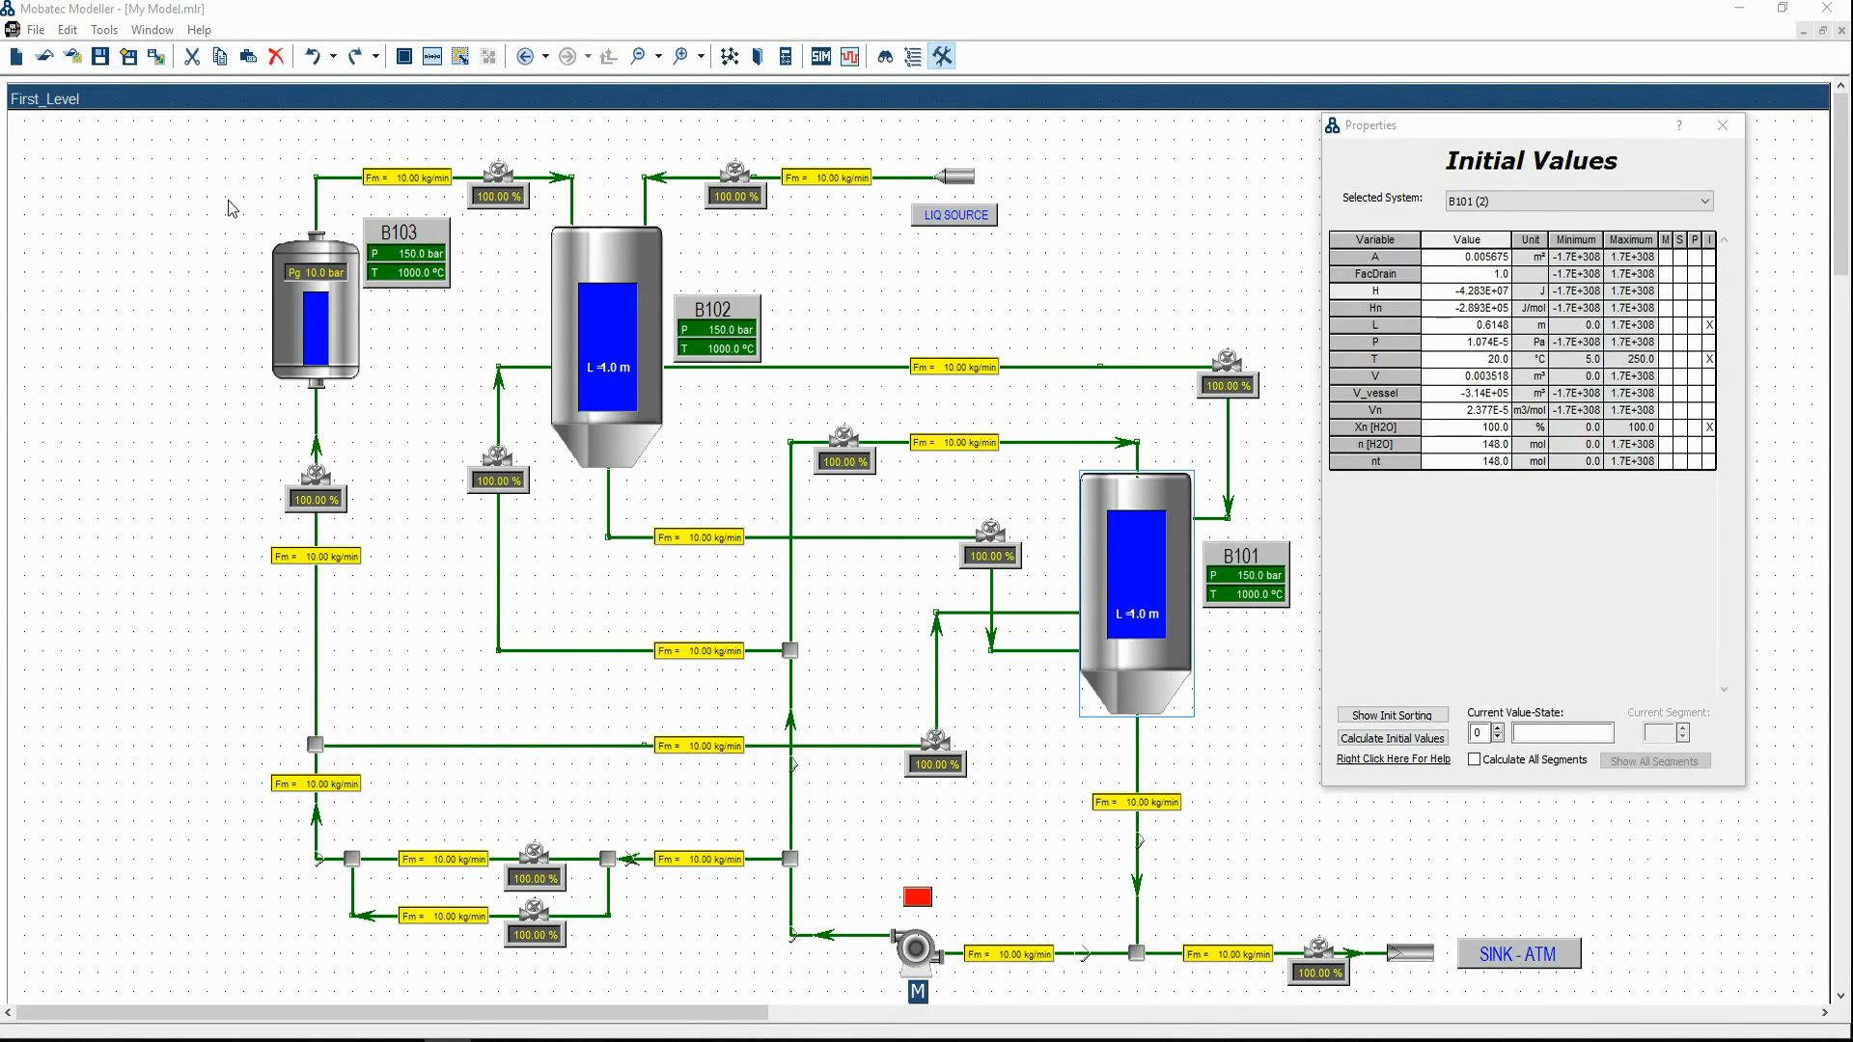
Set the liquid source's Xn [H2O] parameter to 100 %, with percentage as its unit
{"action": "left_click", "coordinate": [973, 181]}
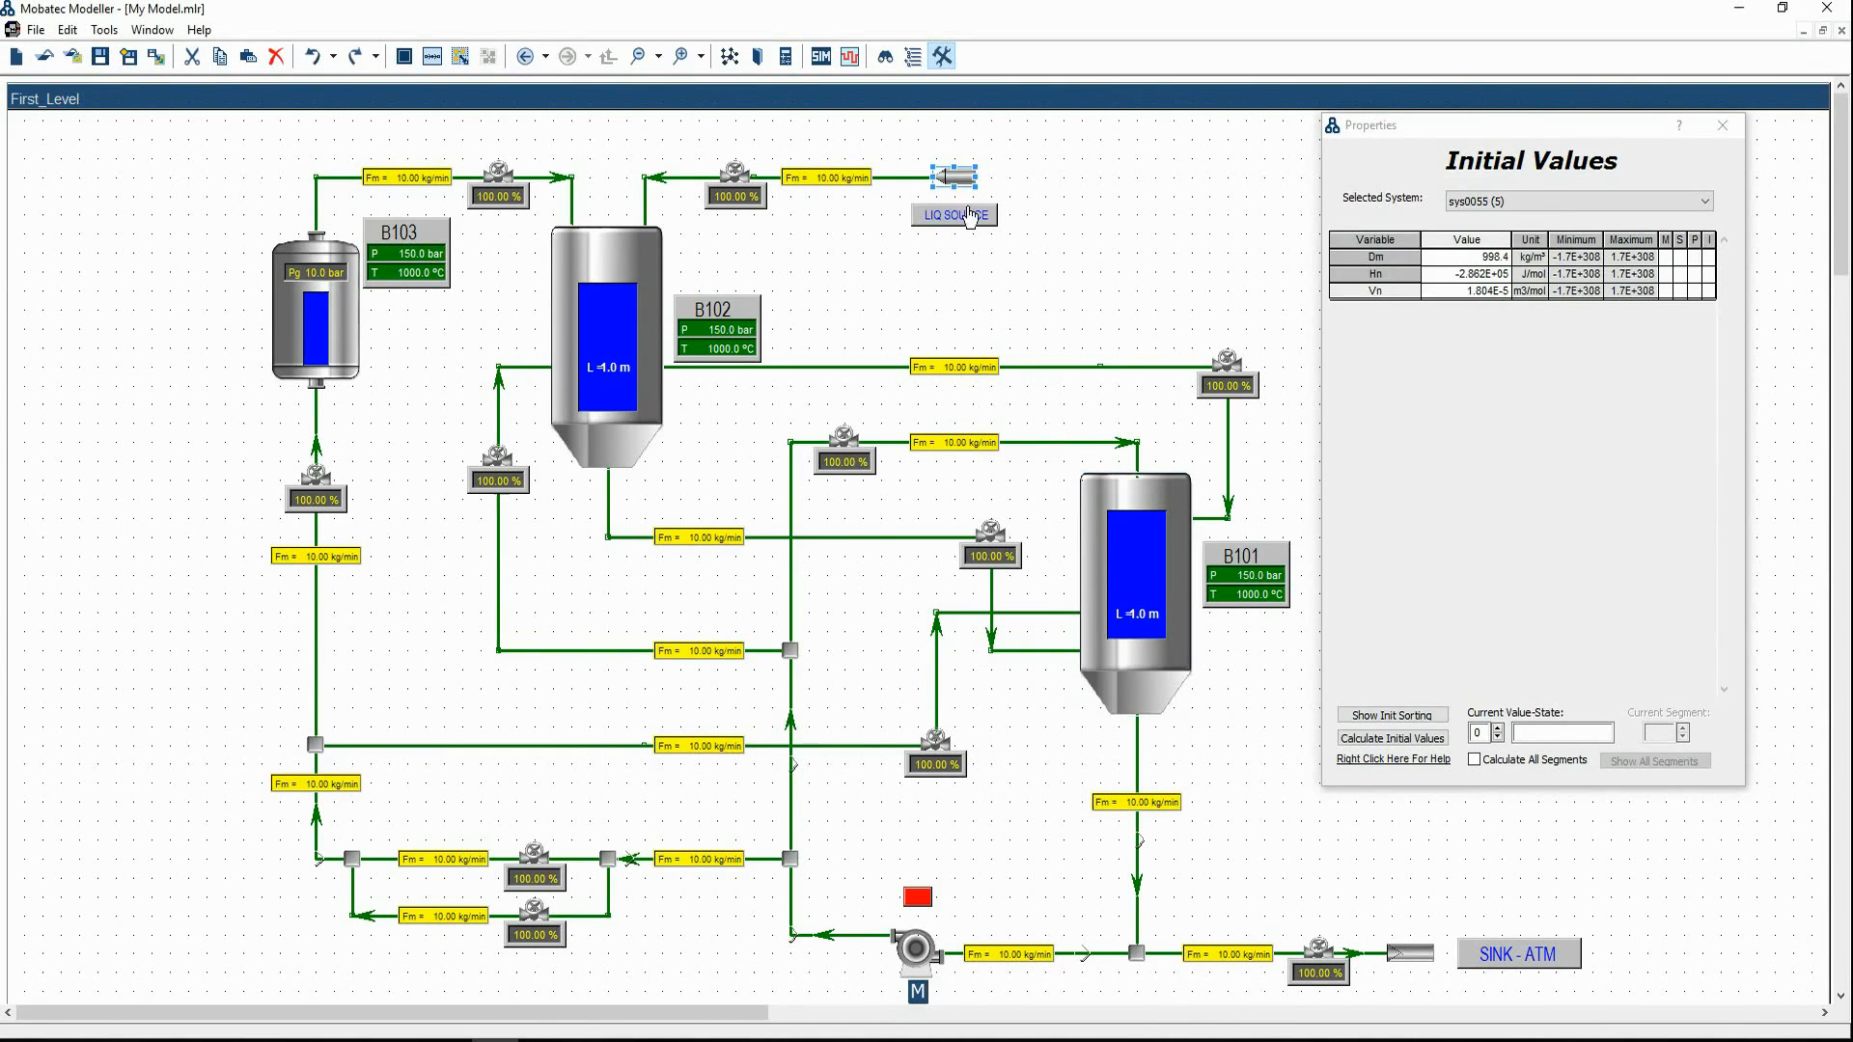
{"action": "left_click", "coordinate": [1183, 345]}
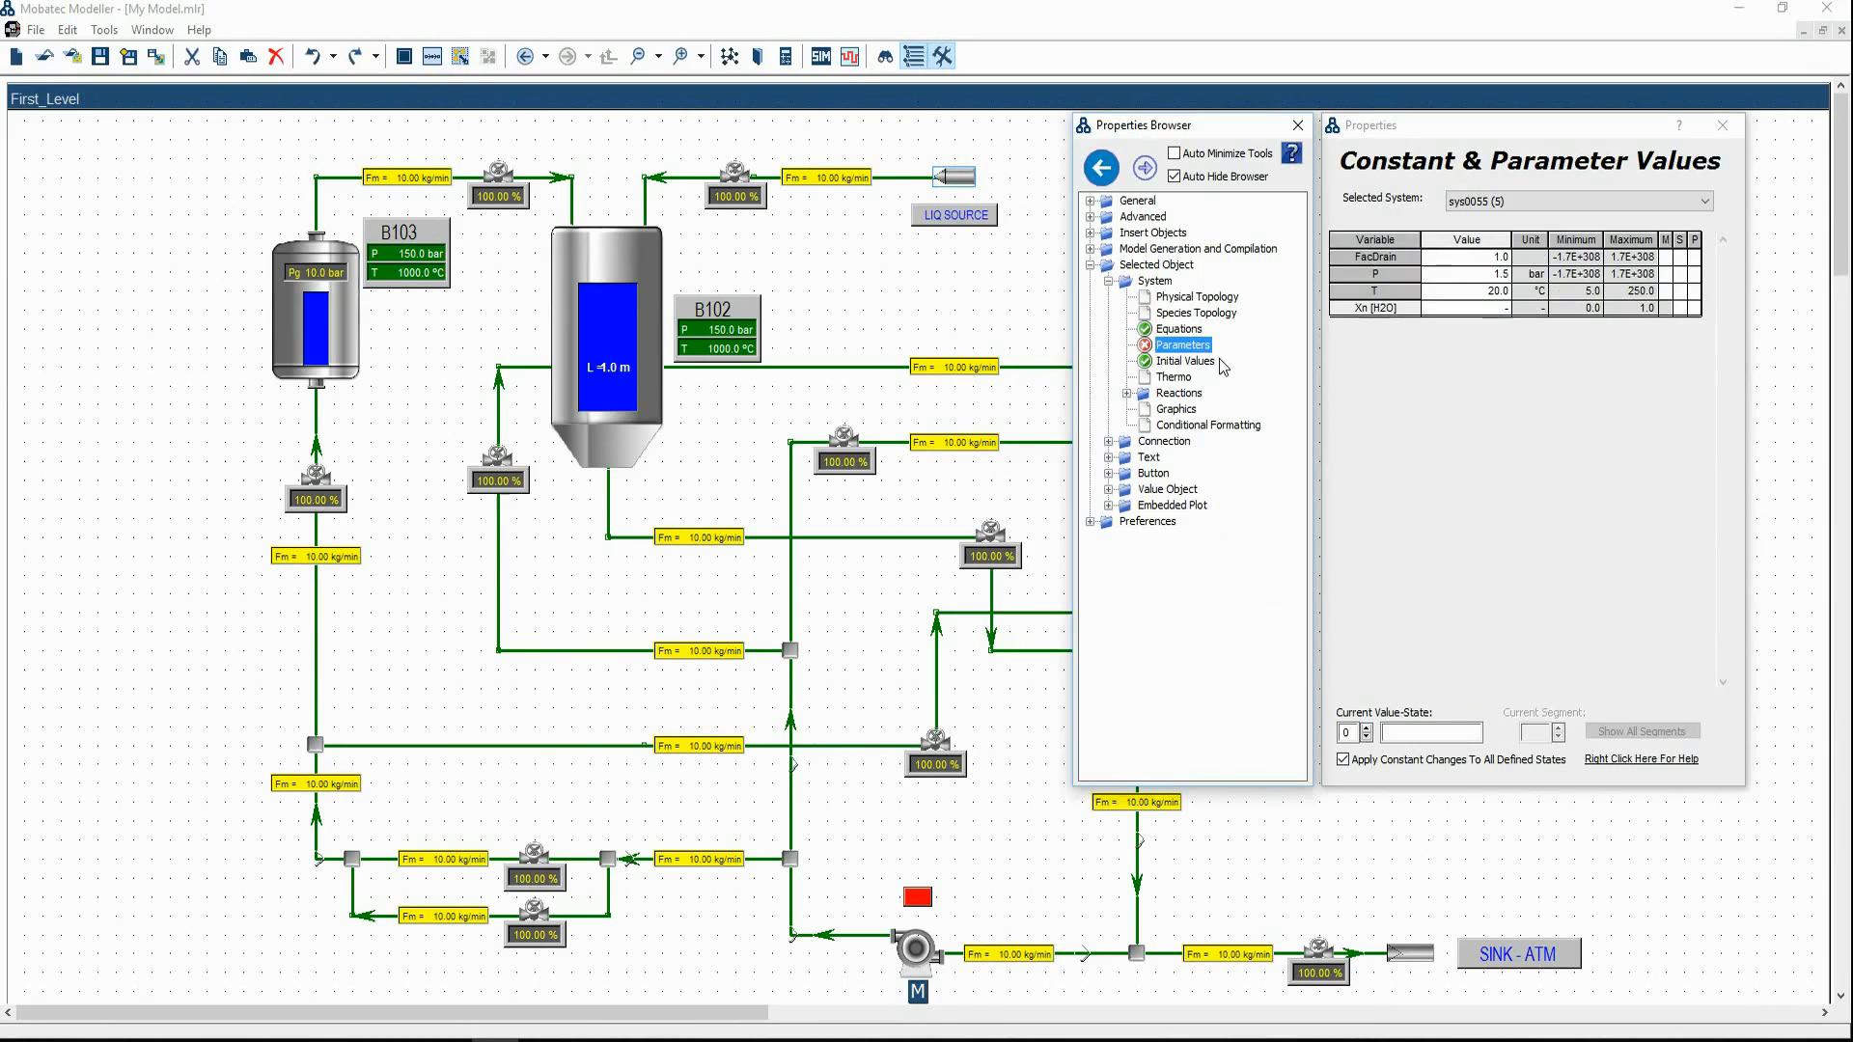
{"action": "left_click", "coordinate": [1538, 309]}
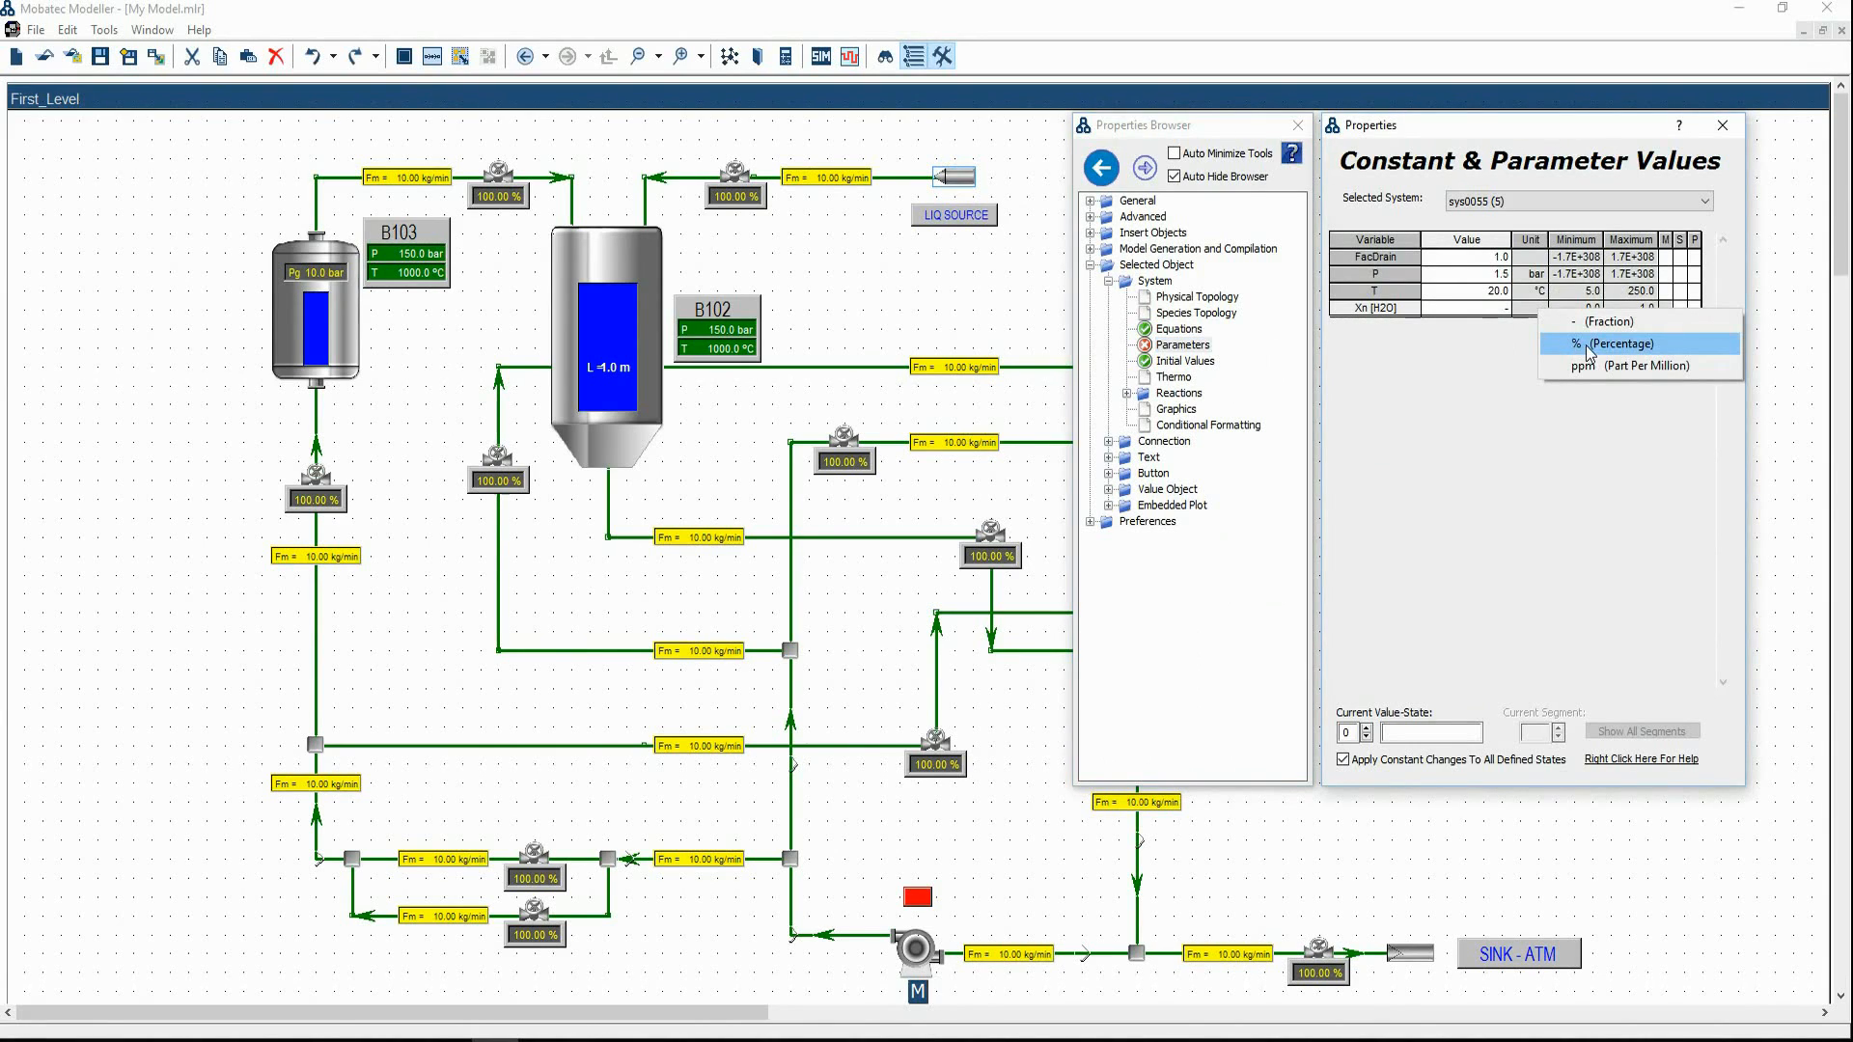
{"action": "left_click", "coordinate": [1590, 346]}
{"action": "left_click", "coordinate": [1496, 310]}
{"action": "type", "text": "100"}
{"action": "key", "text": "Return"}
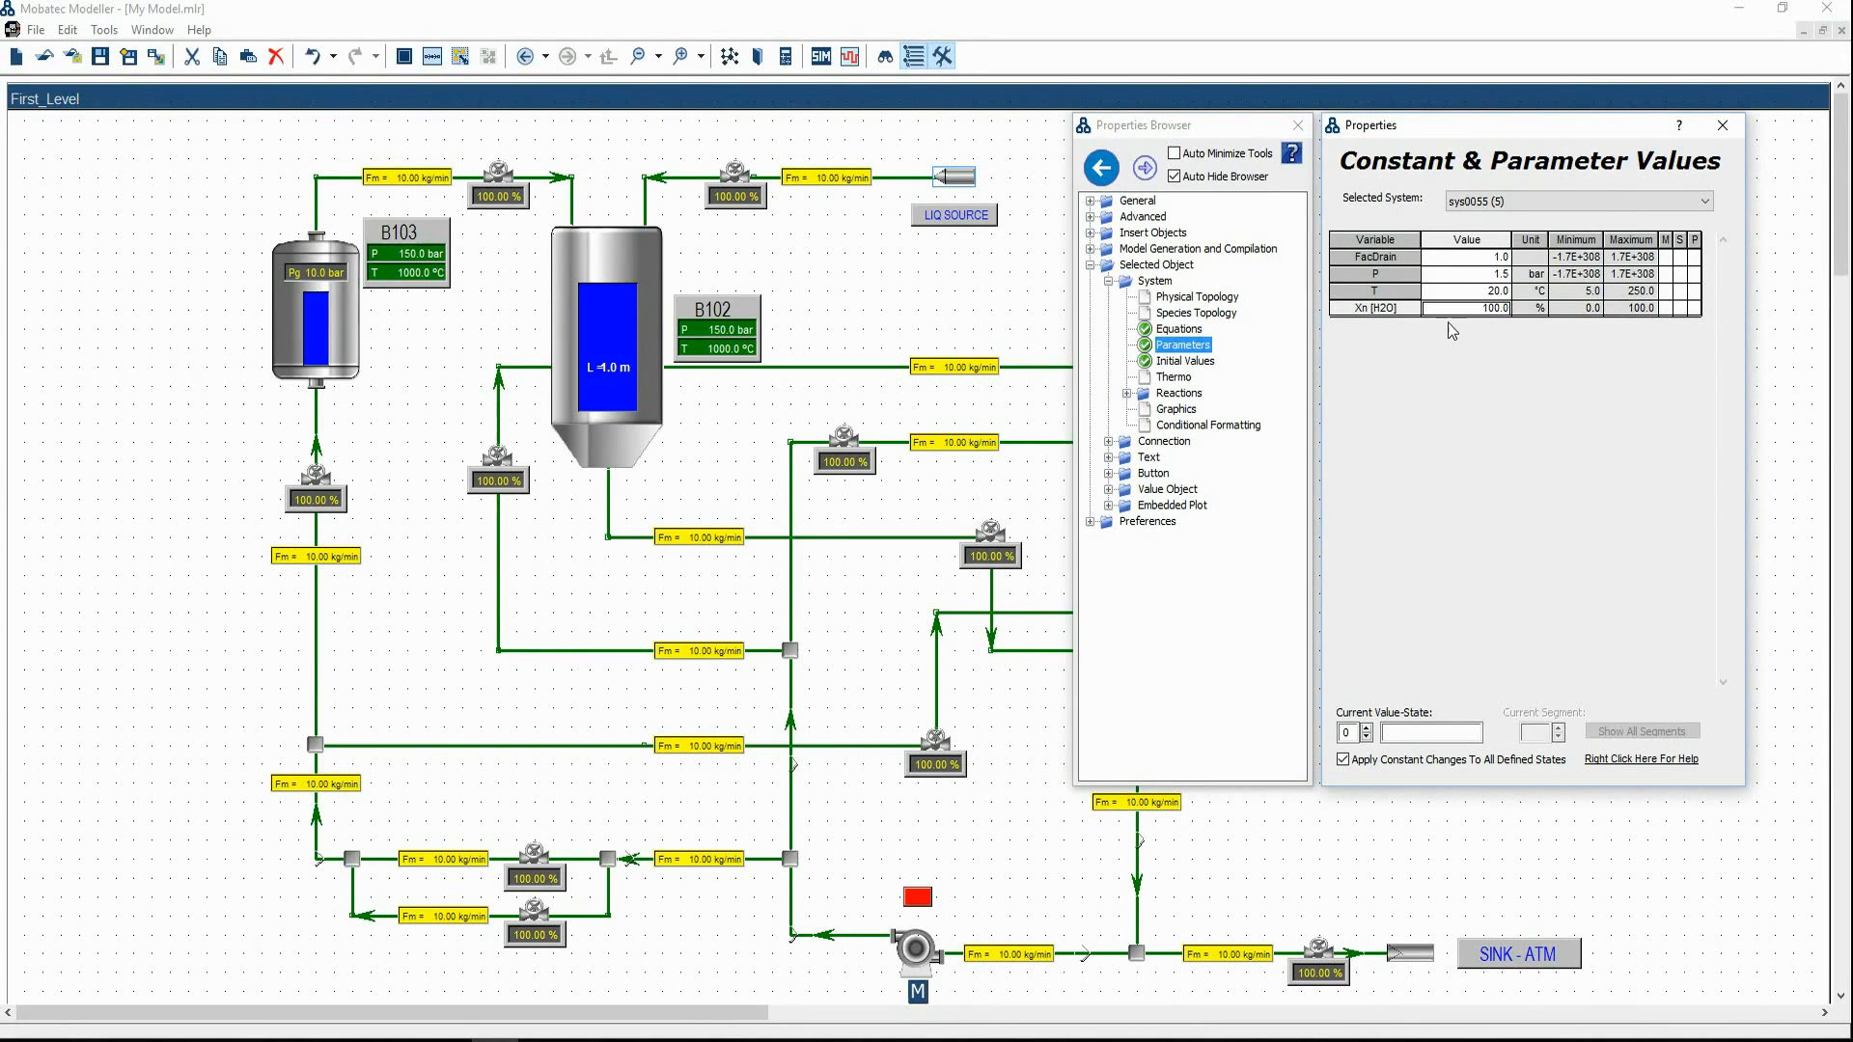
Set the initial Xn [H2O] of the upper junction on the pump's discharge line to 100 % and calculate its initial values
{"action": "left_click", "coordinate": [797, 654]}
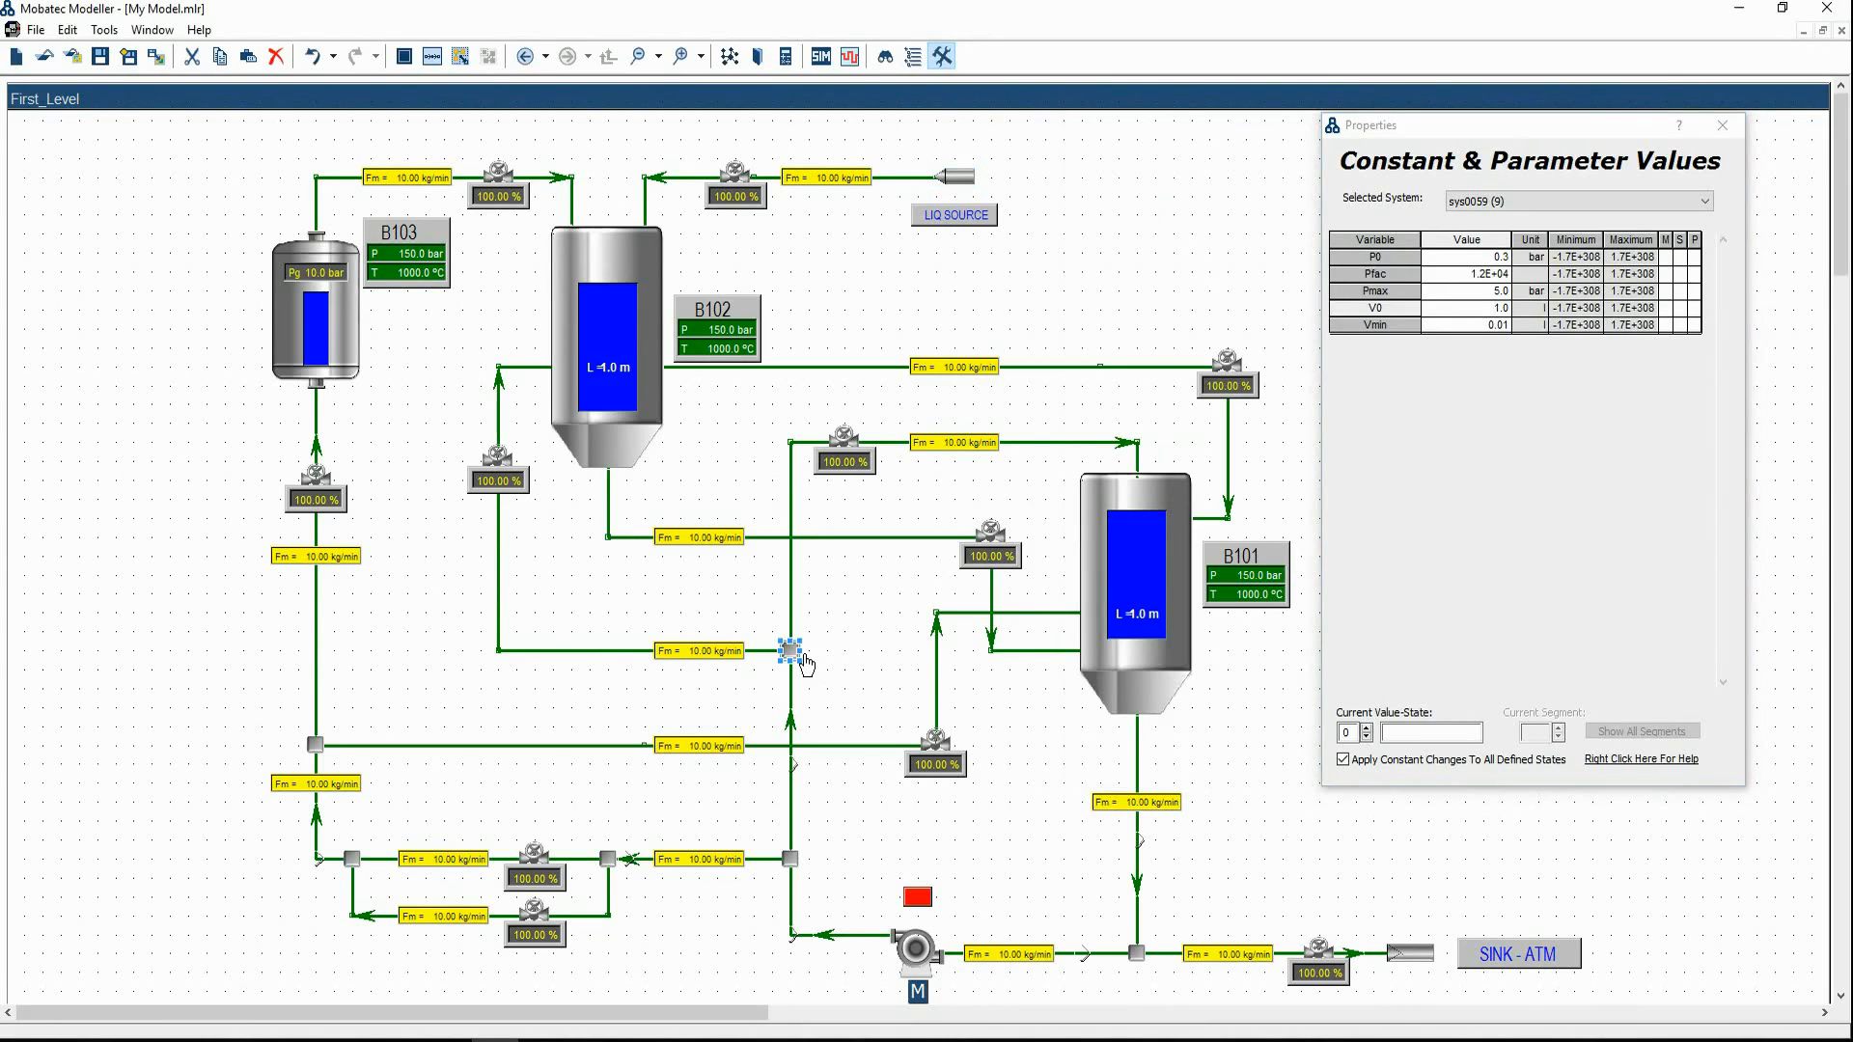
{"action": "left_click", "coordinate": [1185, 361]}
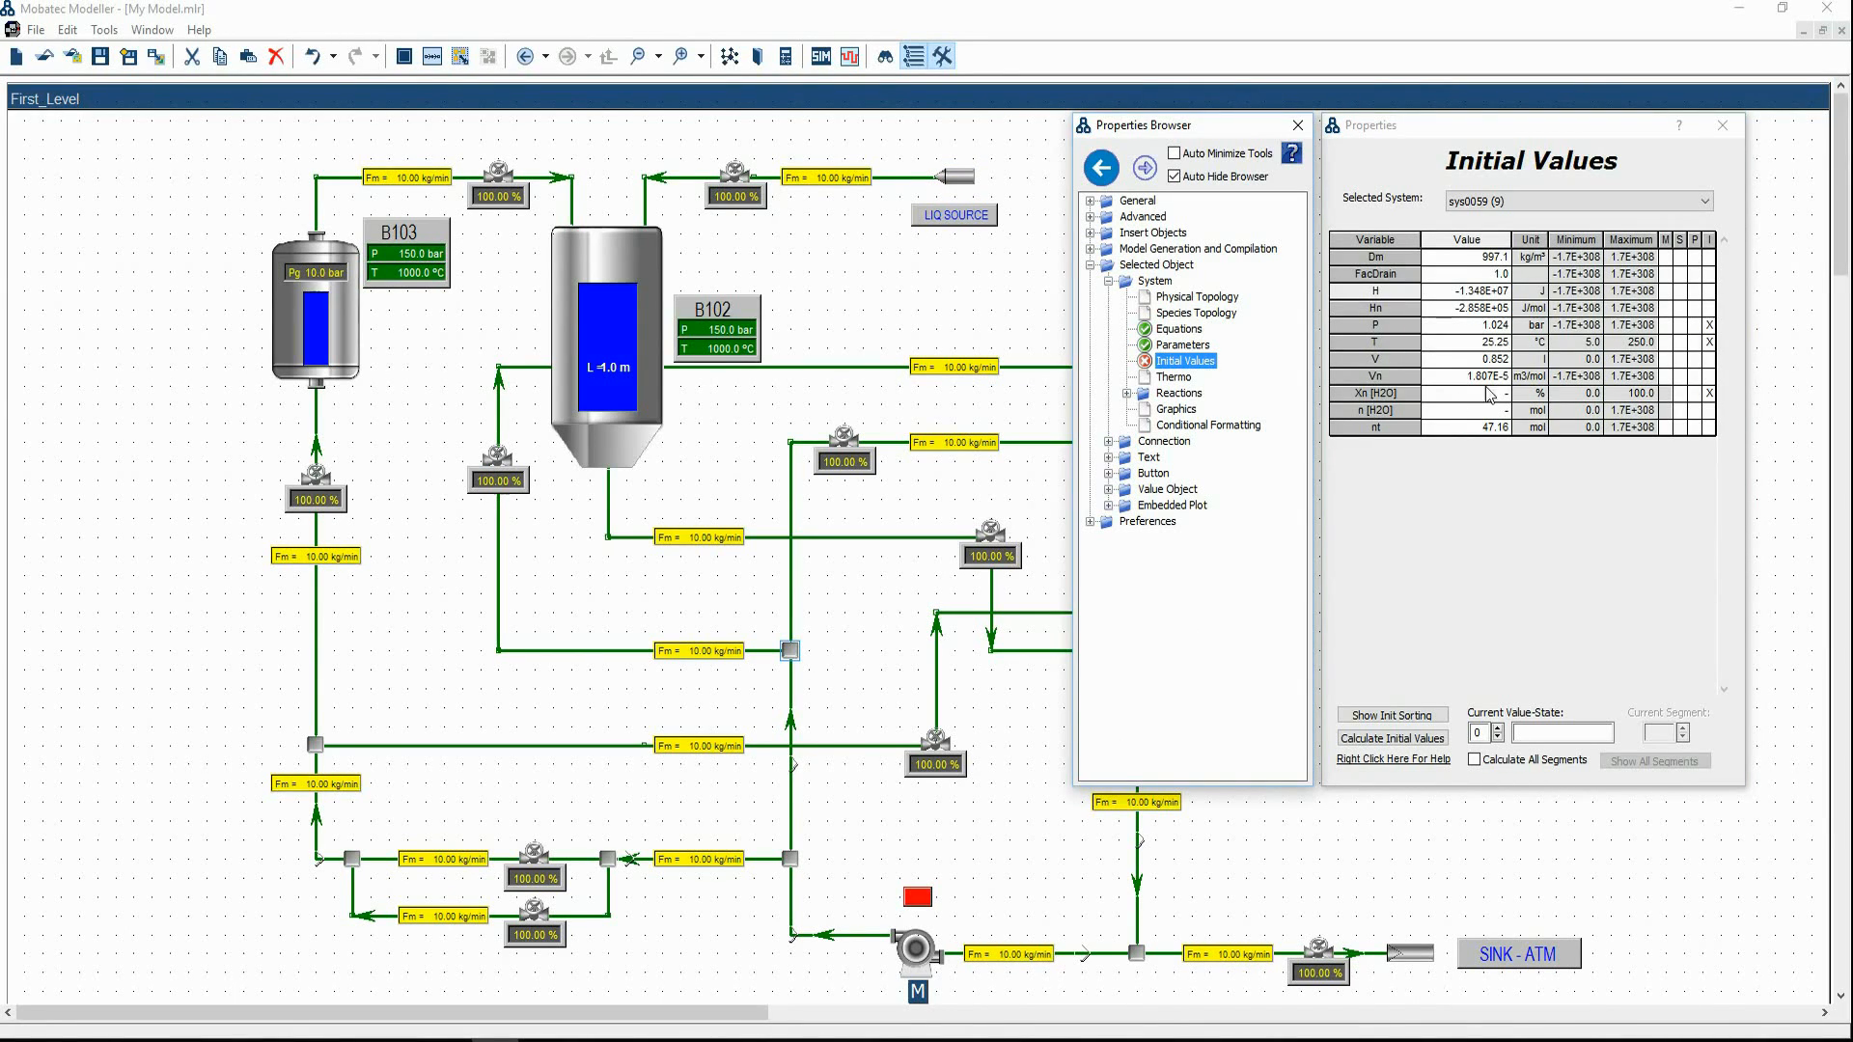
{"action": "left_click", "coordinate": [1486, 401]}
{"action": "type", "text": "100"}
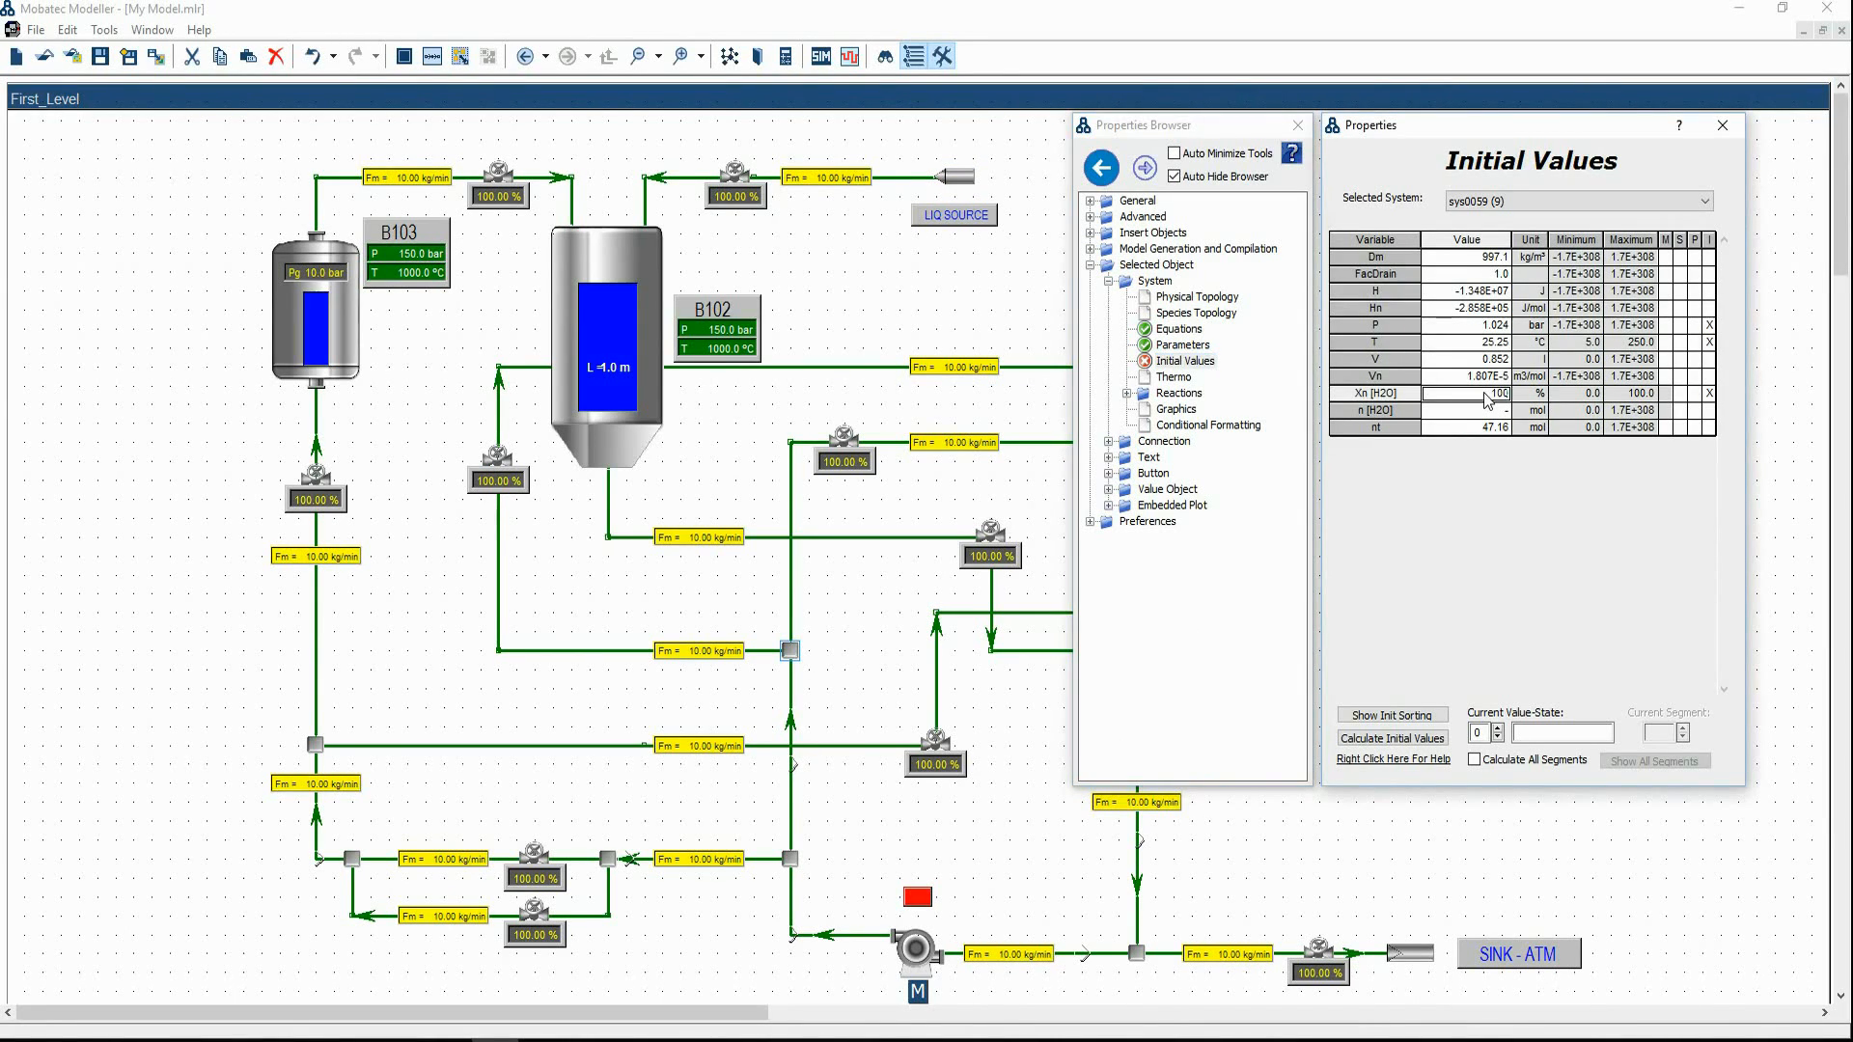
{"action": "key", "text": "Return"}
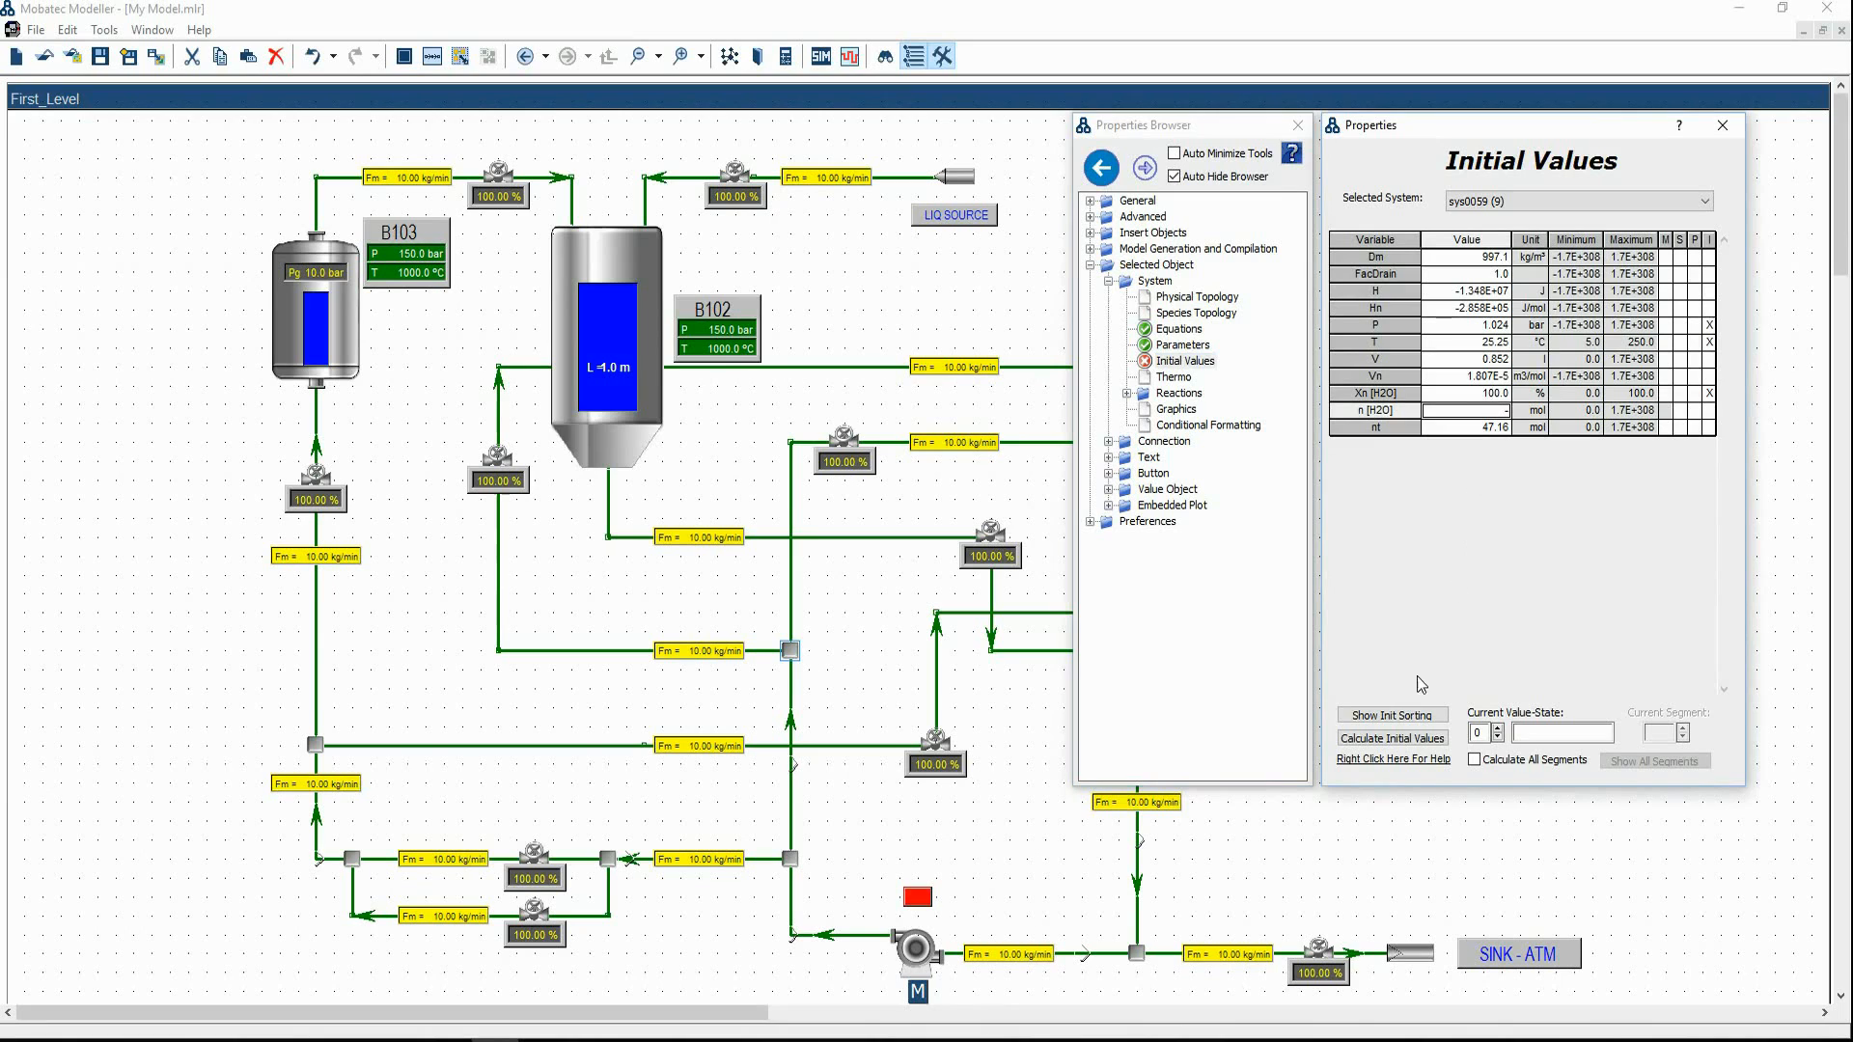
{"action": "left_click", "coordinate": [1399, 739]}
Copy the variable values of the upper discharge-line junction to the junction directly below it
{"action": "right_click", "coordinate": [796, 654]}
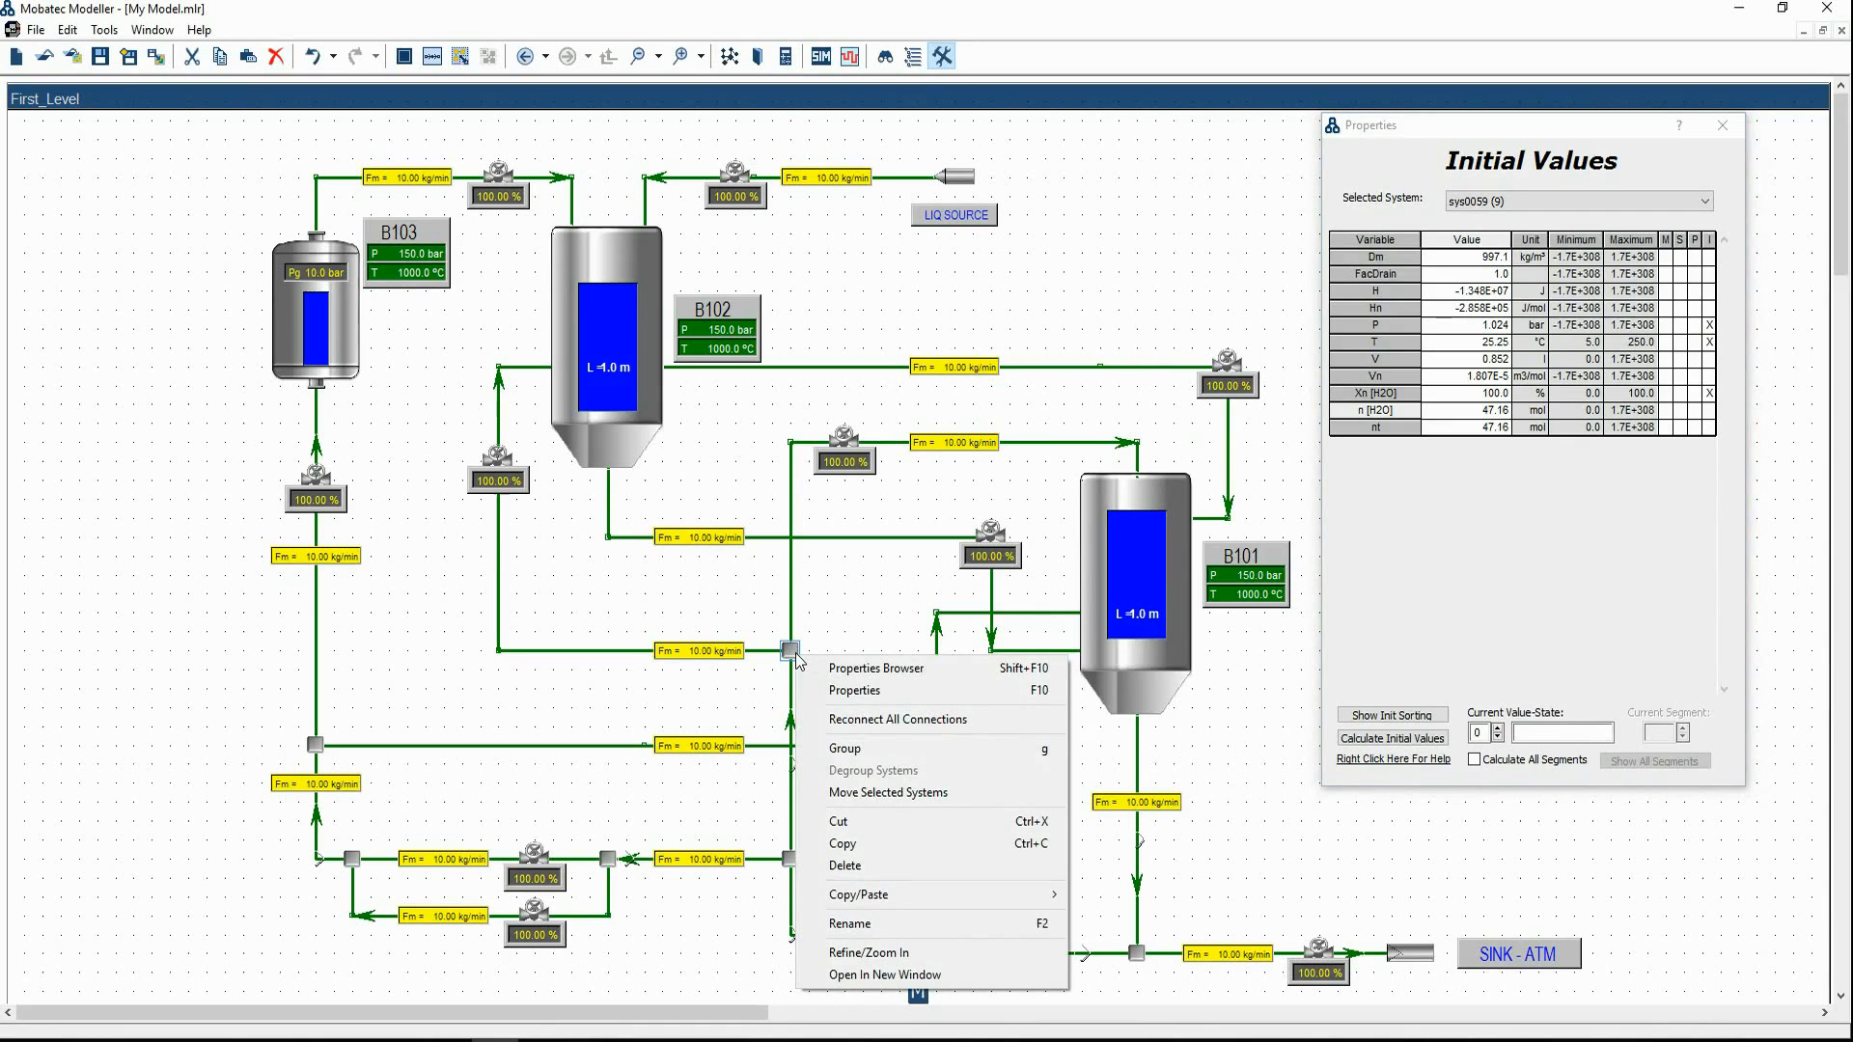
{"action": "mouse_move", "coordinate": [821, 895]}
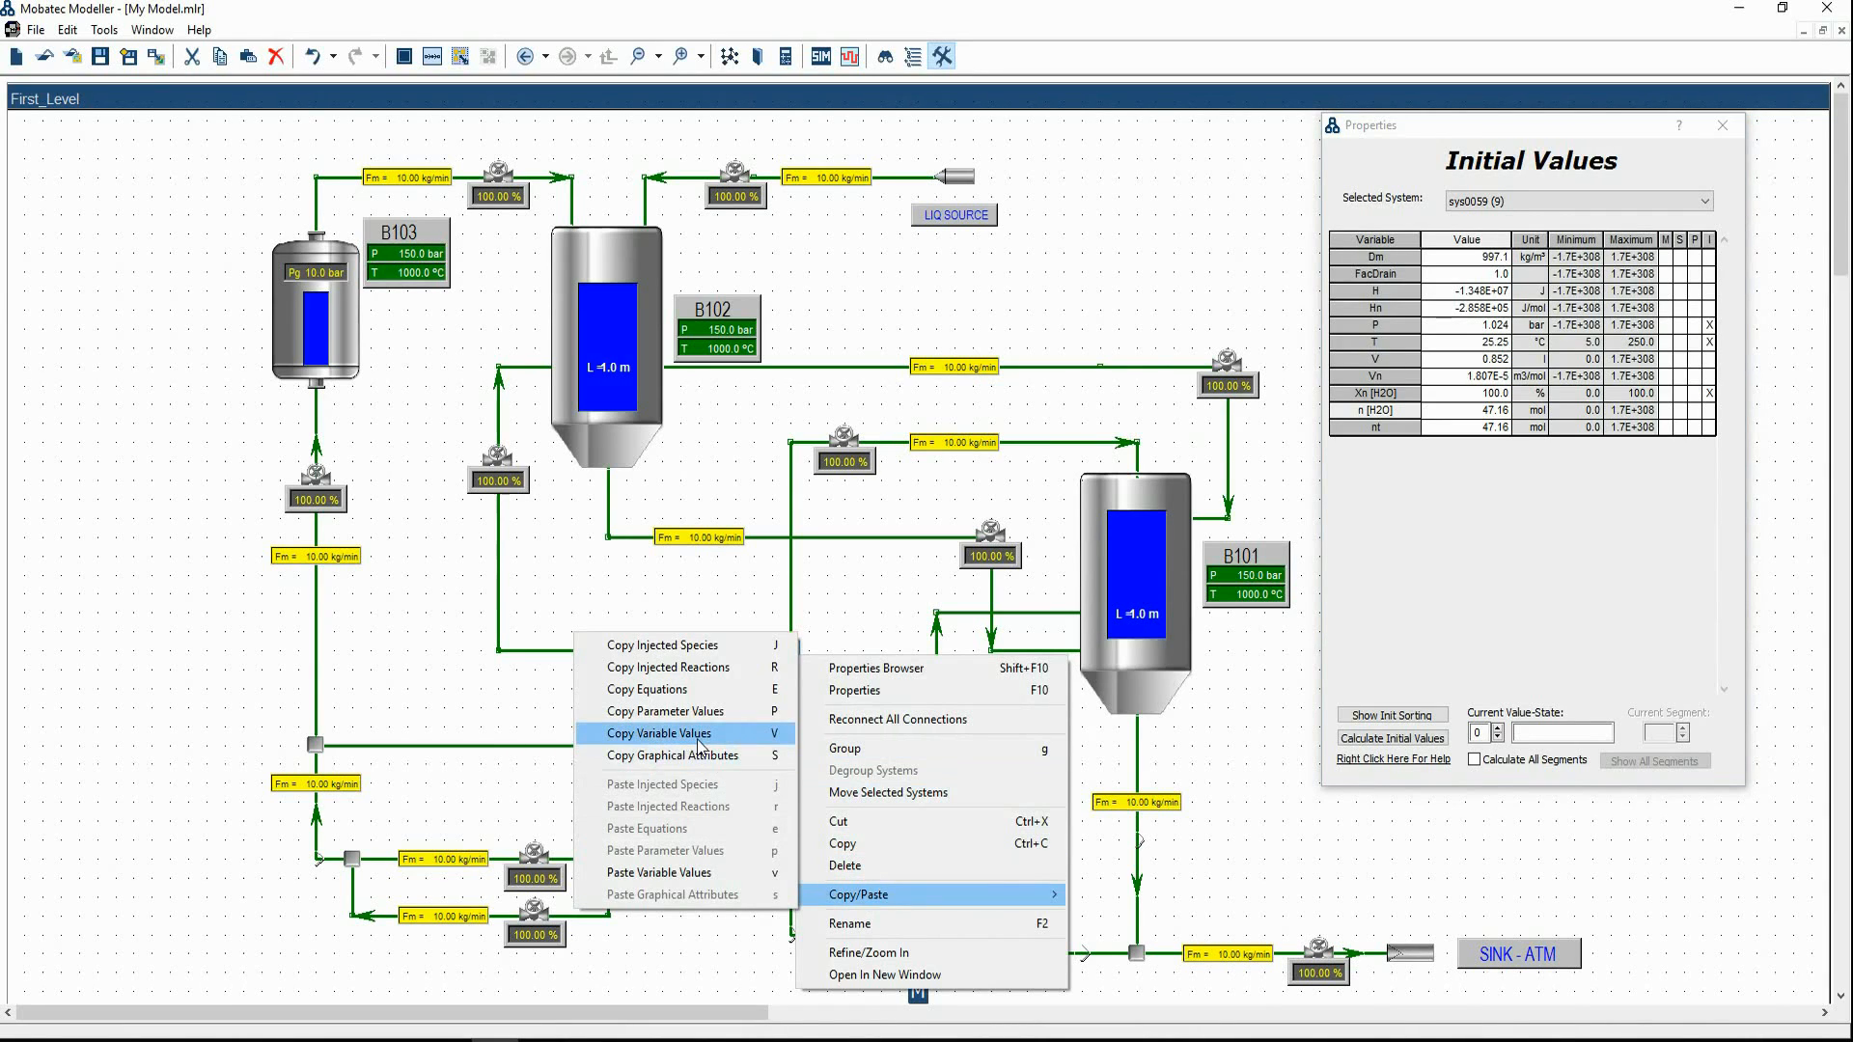
{"action": "left_click", "coordinate": [698, 743]}
{"action": "left_click", "coordinate": [787, 861]}
{"action": "right_click", "coordinate": [786, 861]}
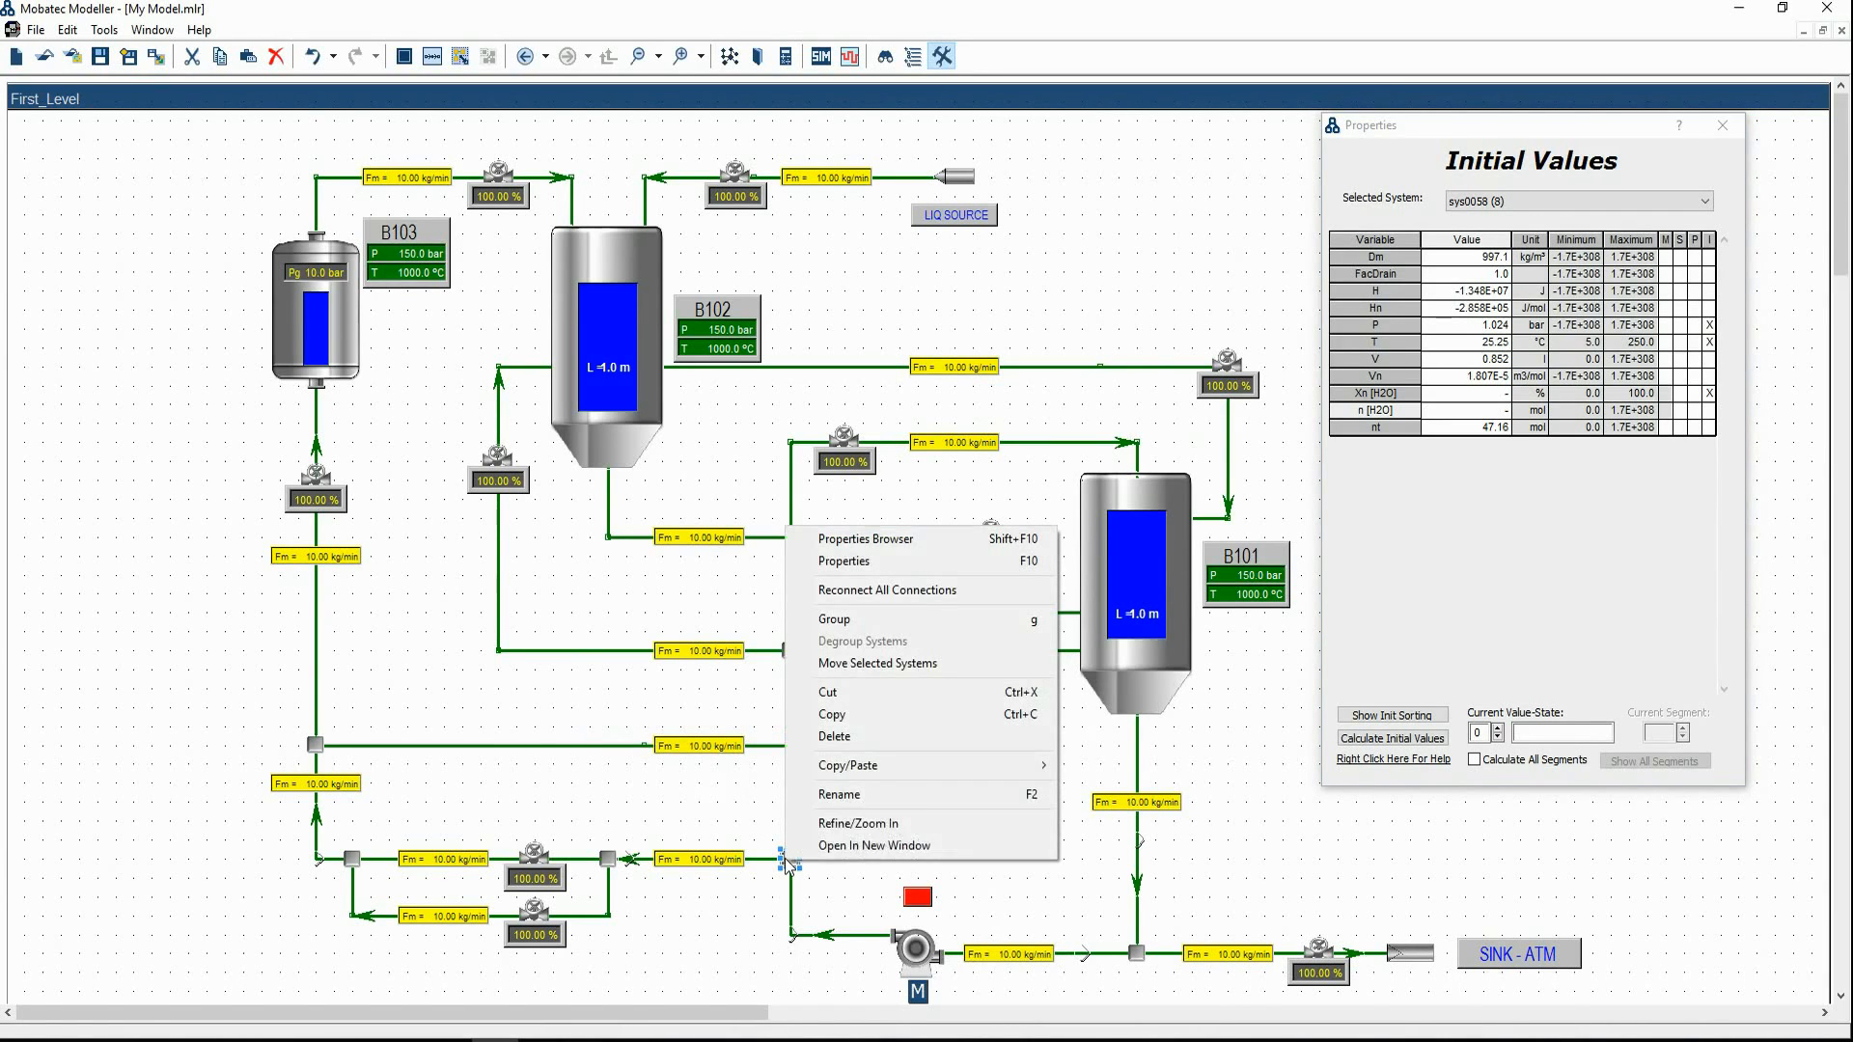
{"action": "mouse_move", "coordinate": [857, 767]}
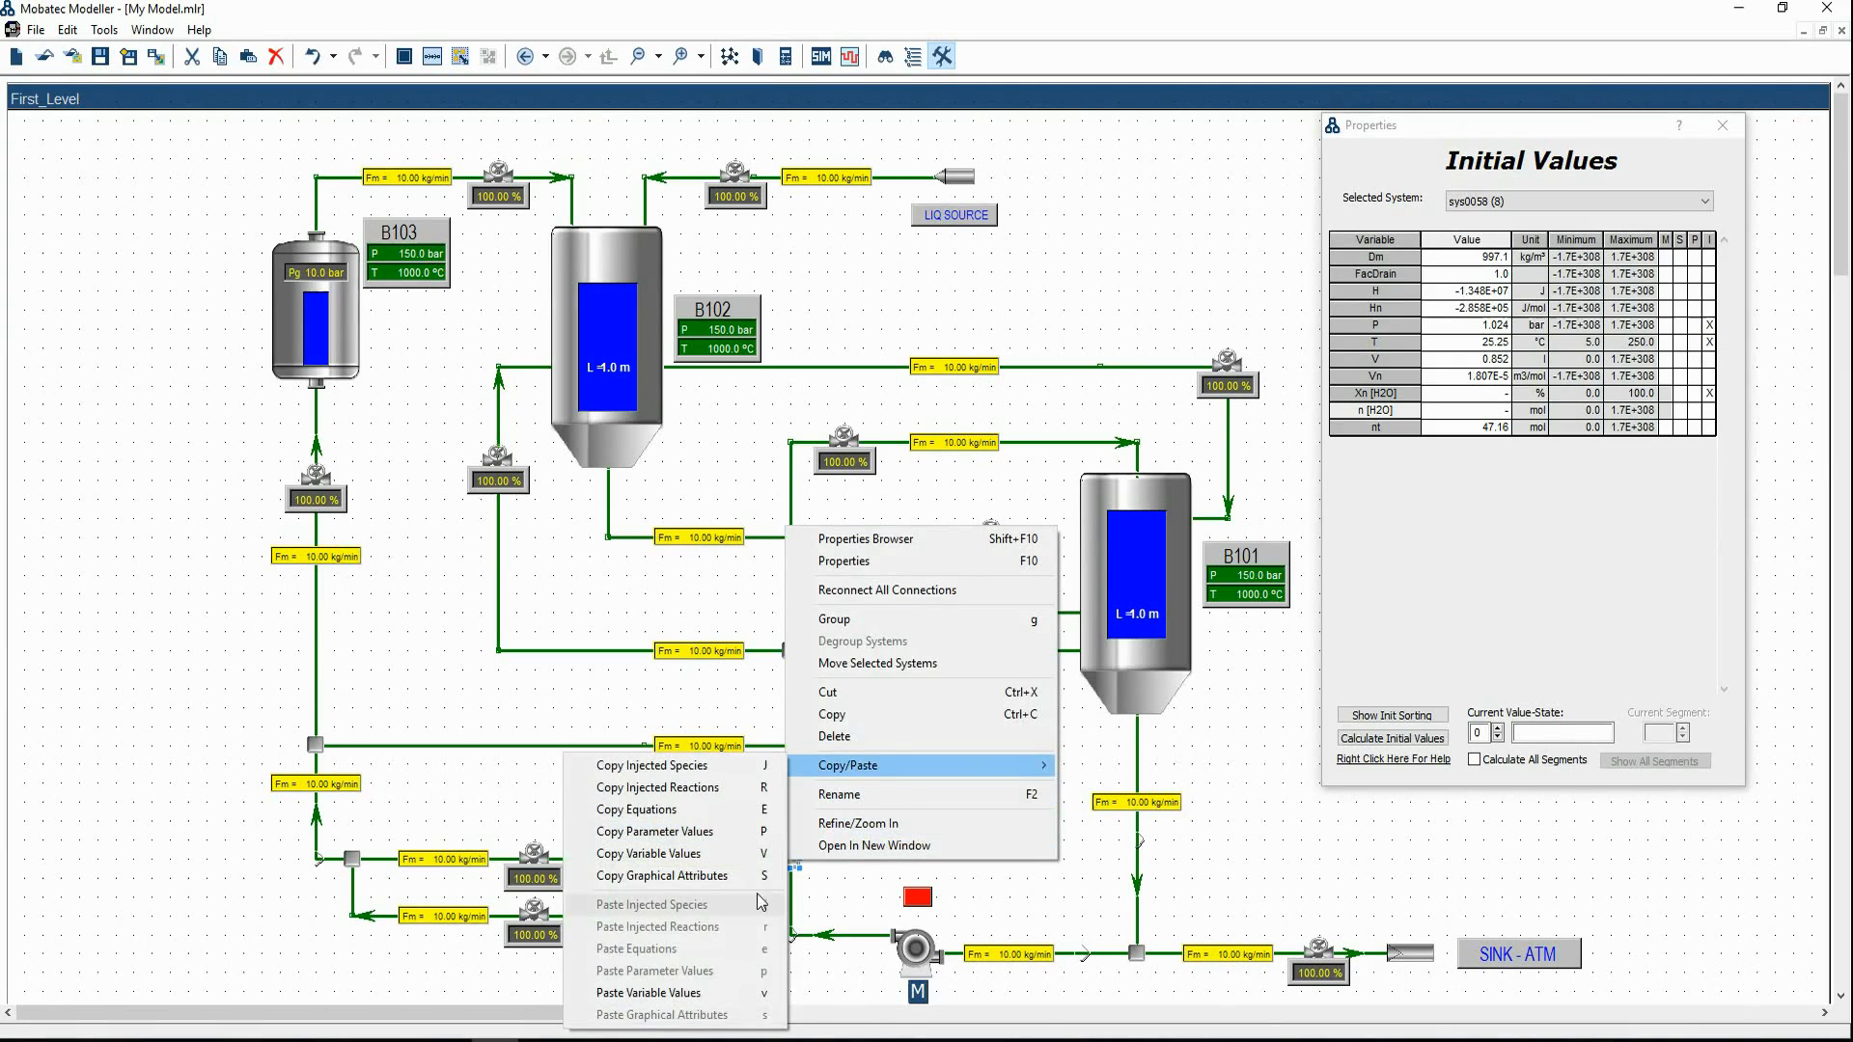
{"action": "left_click", "coordinate": [687, 994]}
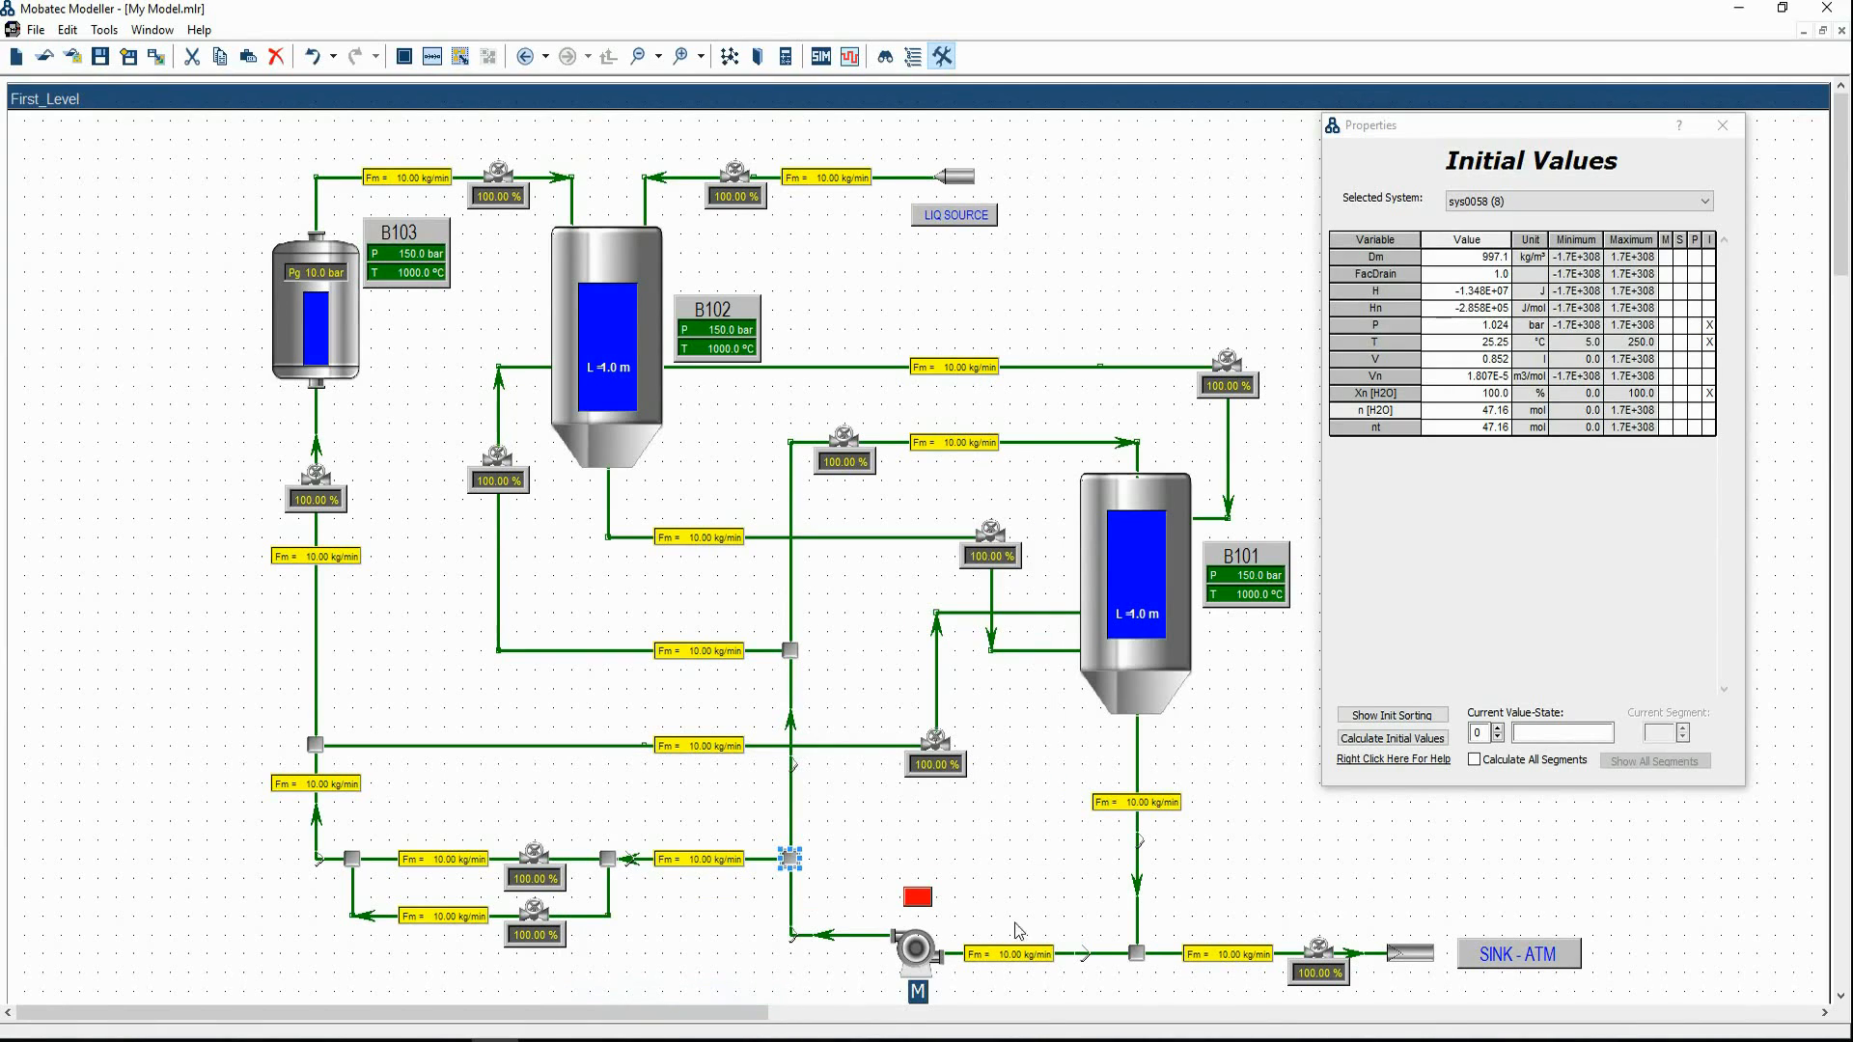
Paste the copied variable values into the junction below B101 and the three junctions on the branch leading to B103
{"action": "left_click", "coordinate": [1147, 955]}
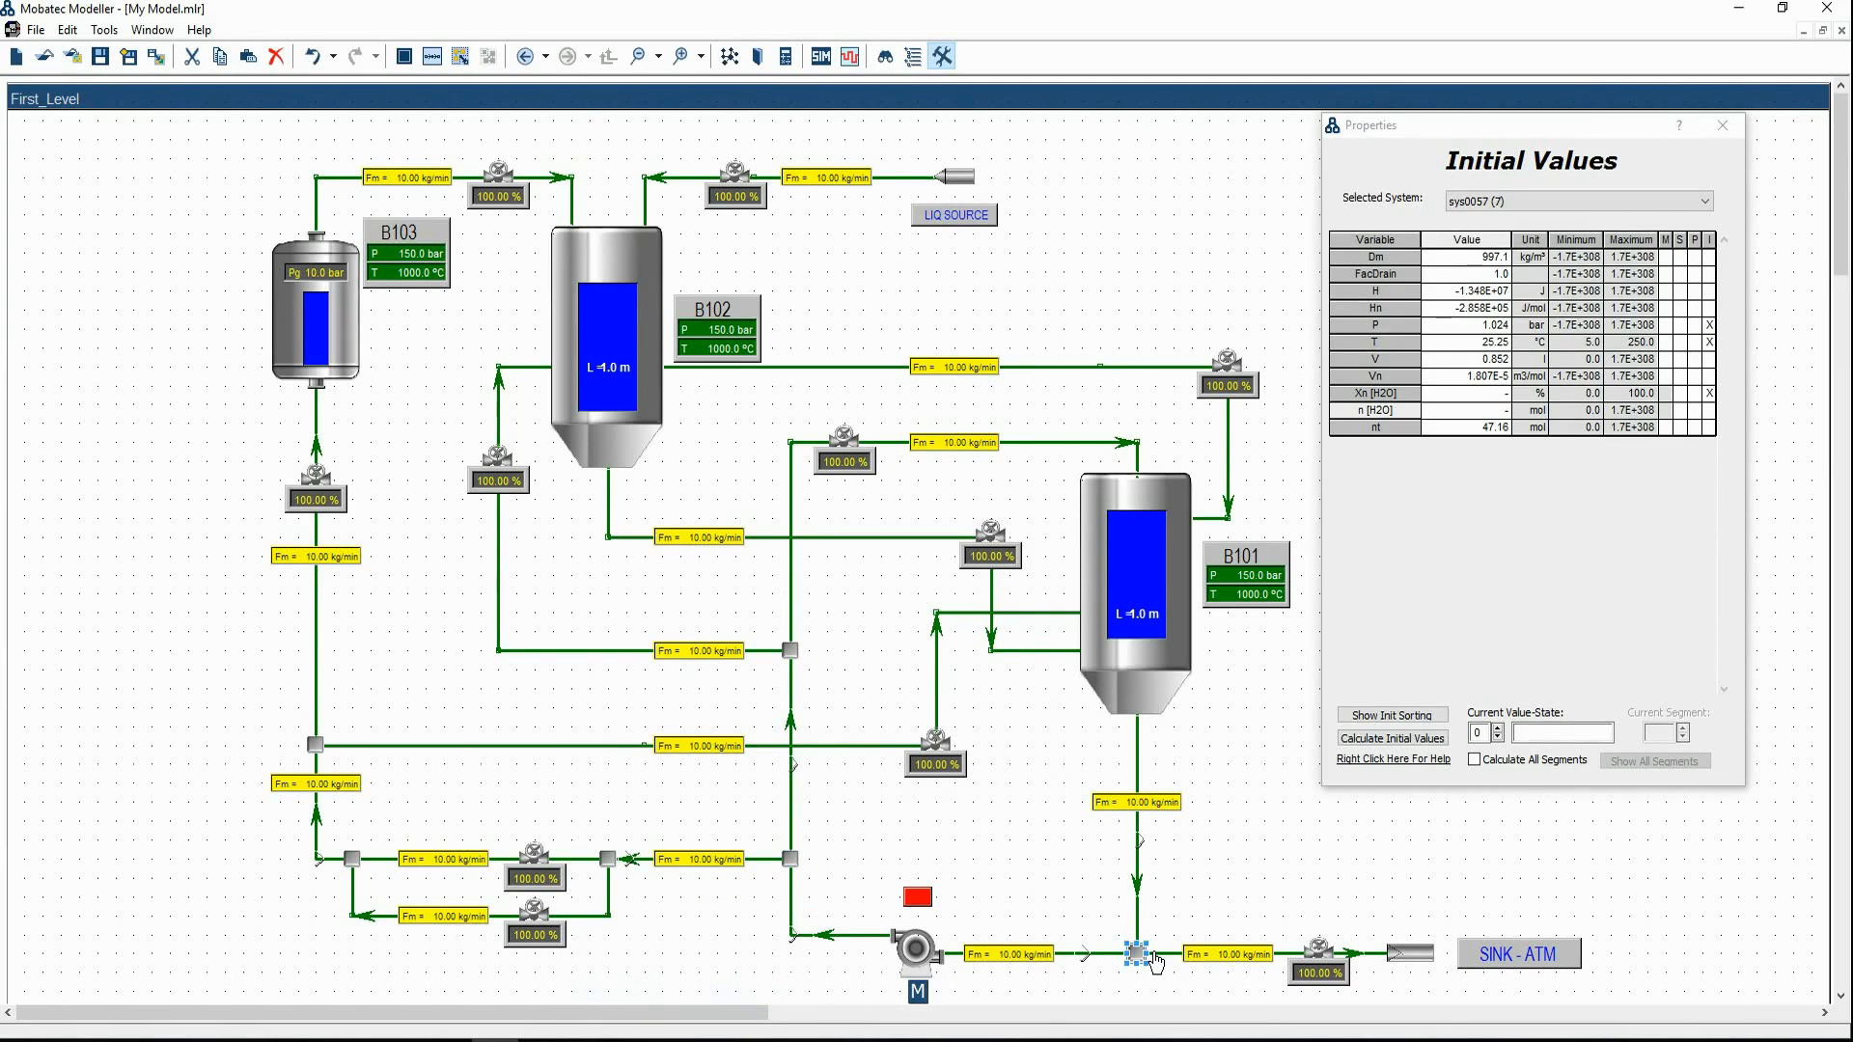
{"action": "key", "text": "ctrl+shift+v"}
{"action": "left_click", "coordinate": [616, 858]}
{"action": "key", "text": "ctrl+shift+v"}
{"action": "left_click", "coordinate": [357, 859]}
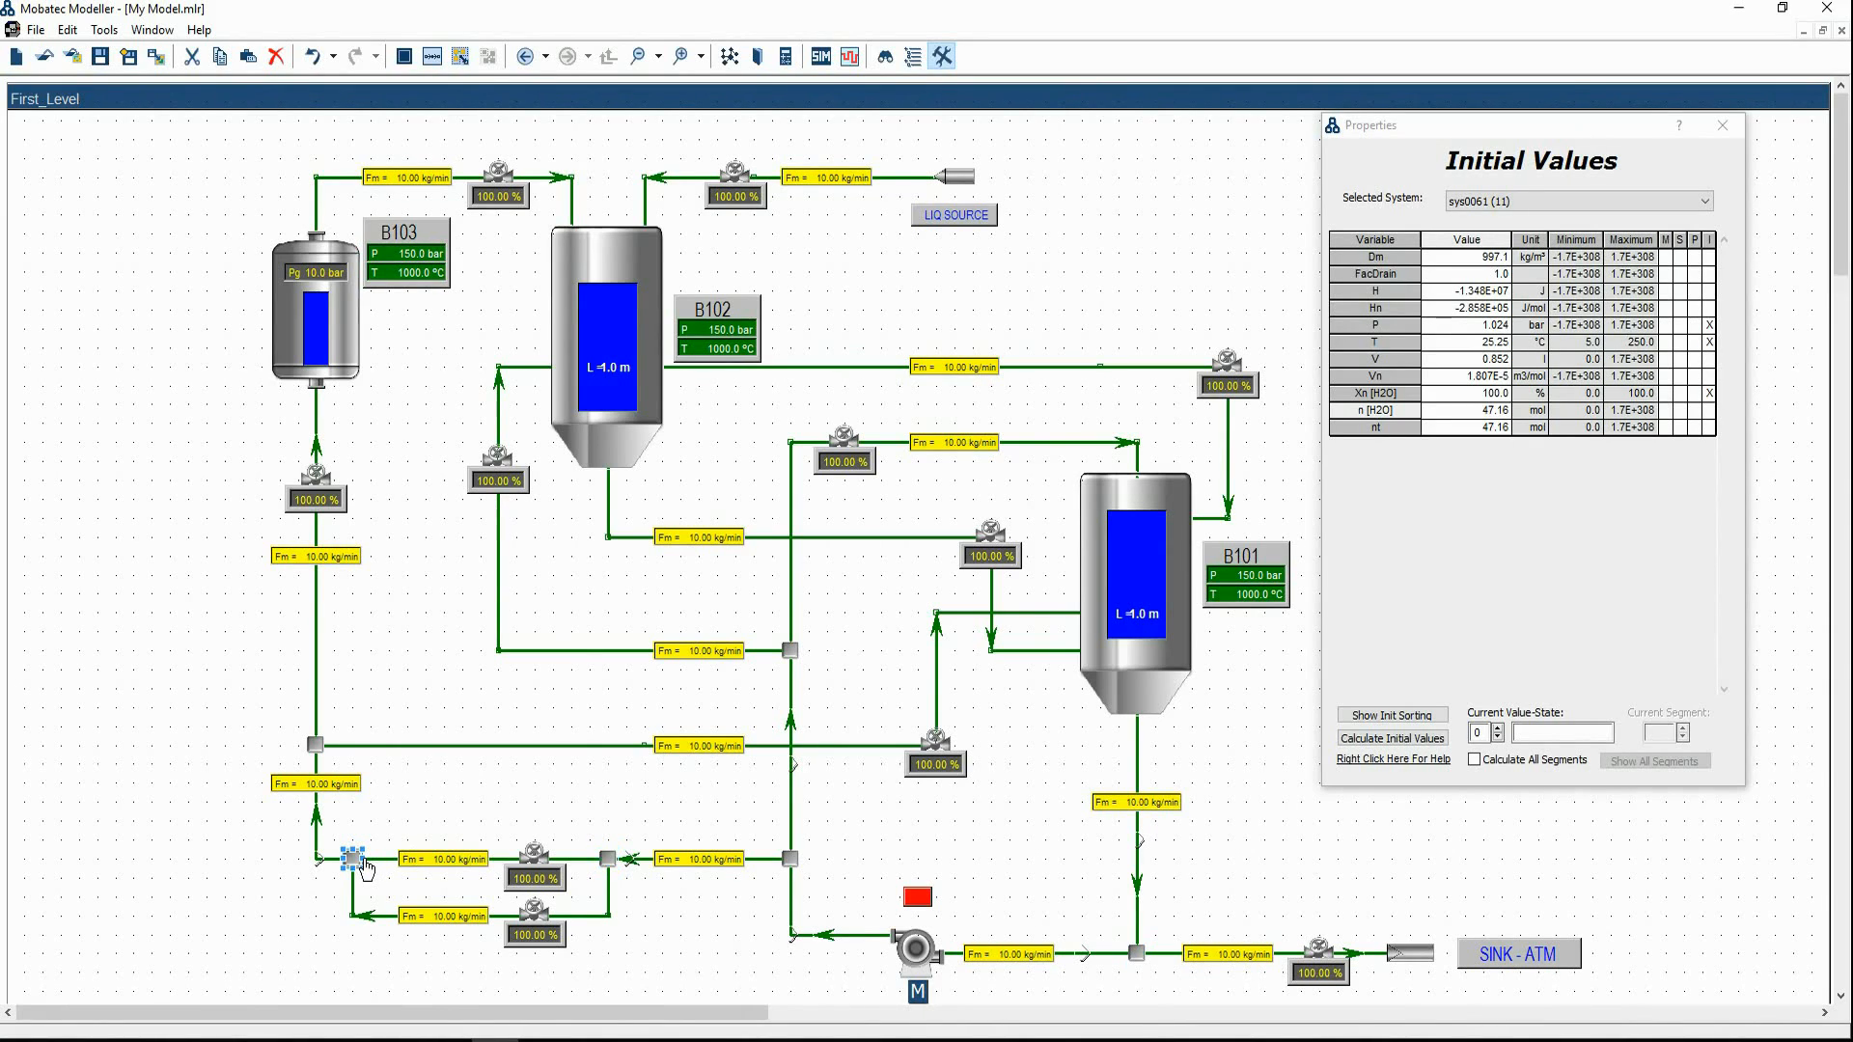
{"action": "left_click", "coordinate": [326, 754]}
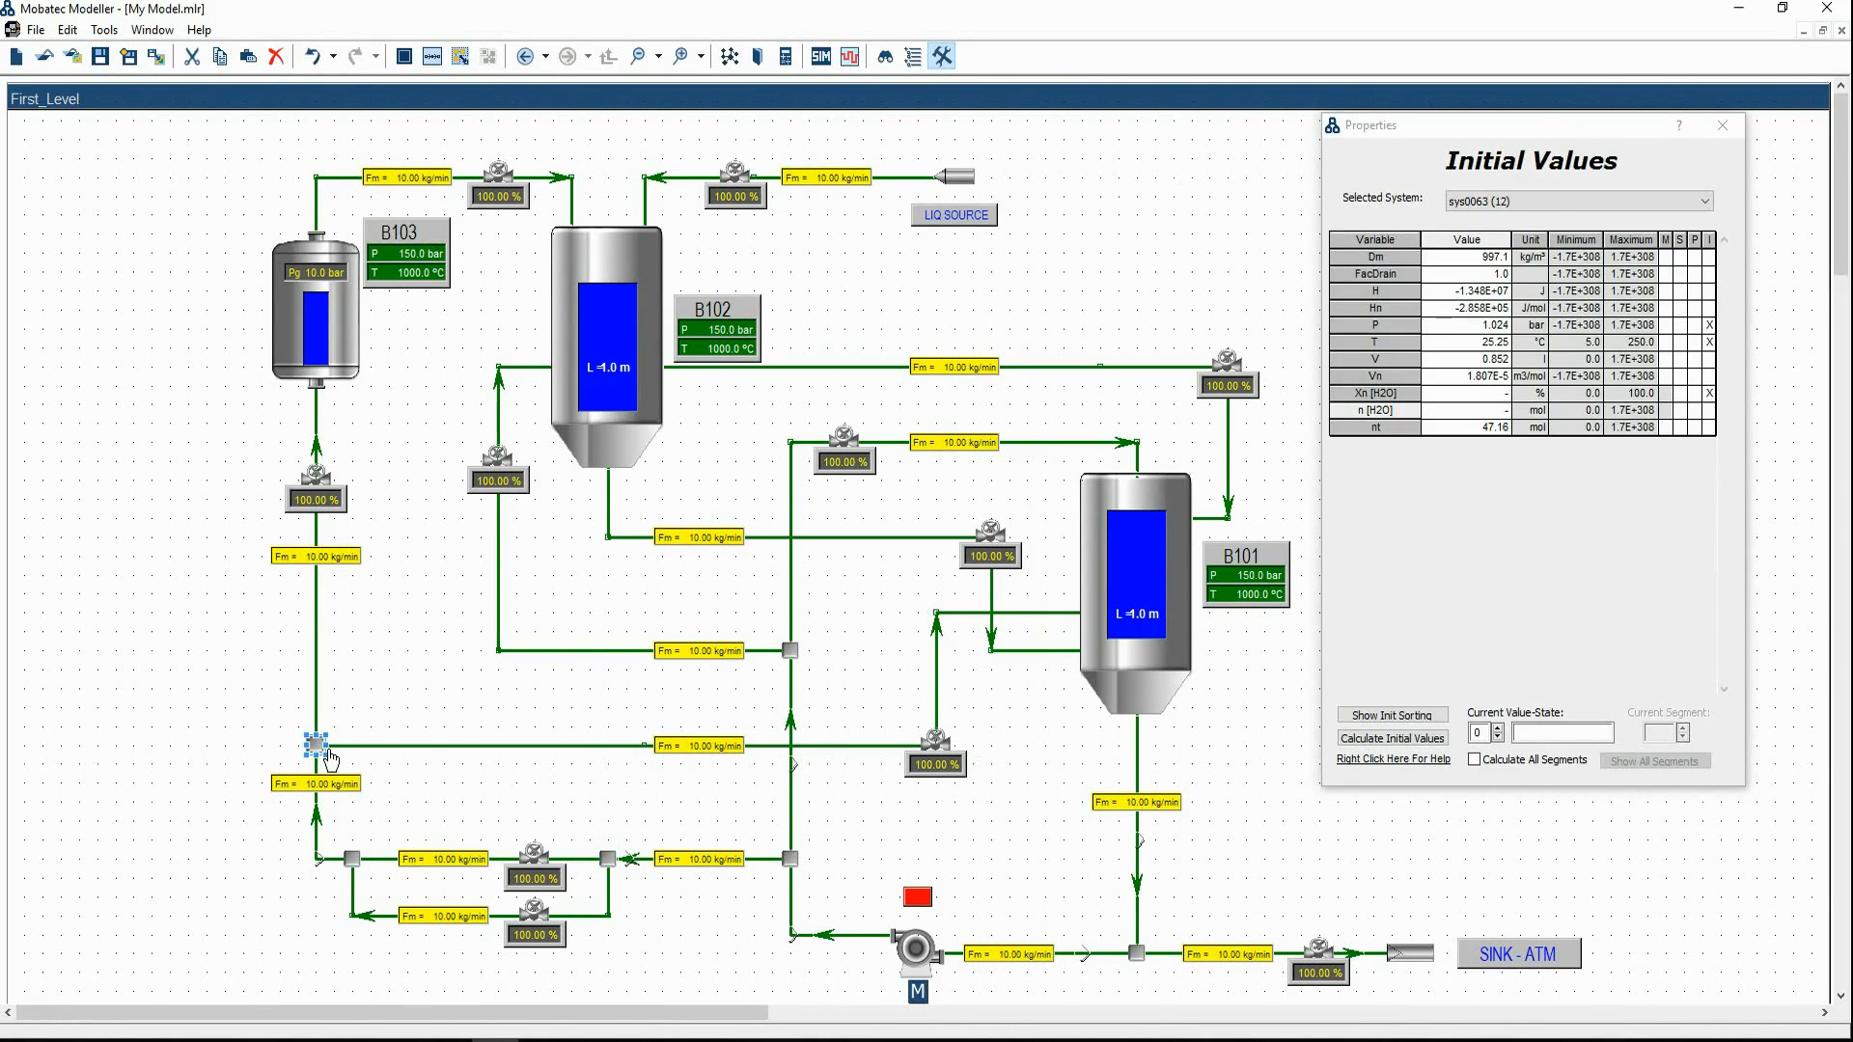
{"action": "key", "text": "ctrl+shift+v"}
{"action": "left_click", "coordinate": [930, 820]}
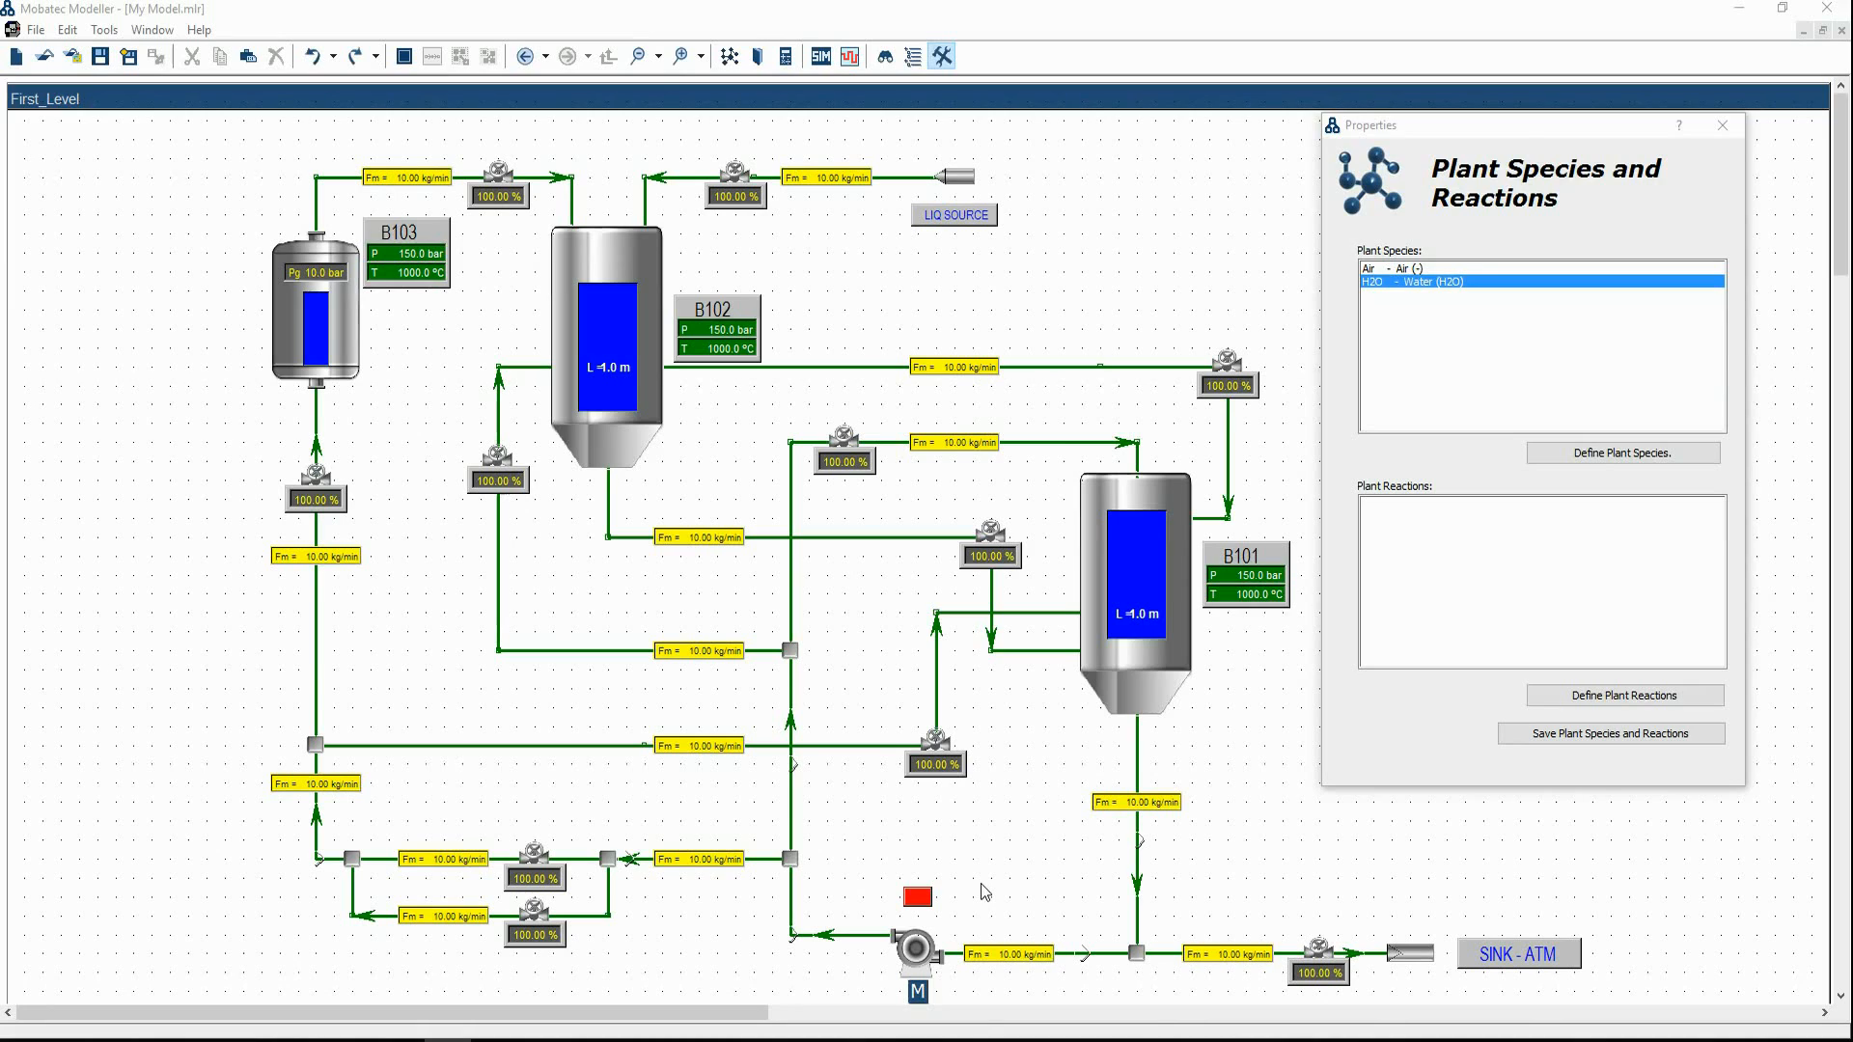
Open the inner level of pump M and show the initial values of its suction, discharge and pump connection
{"action": "right_click", "coordinate": [931, 958]}
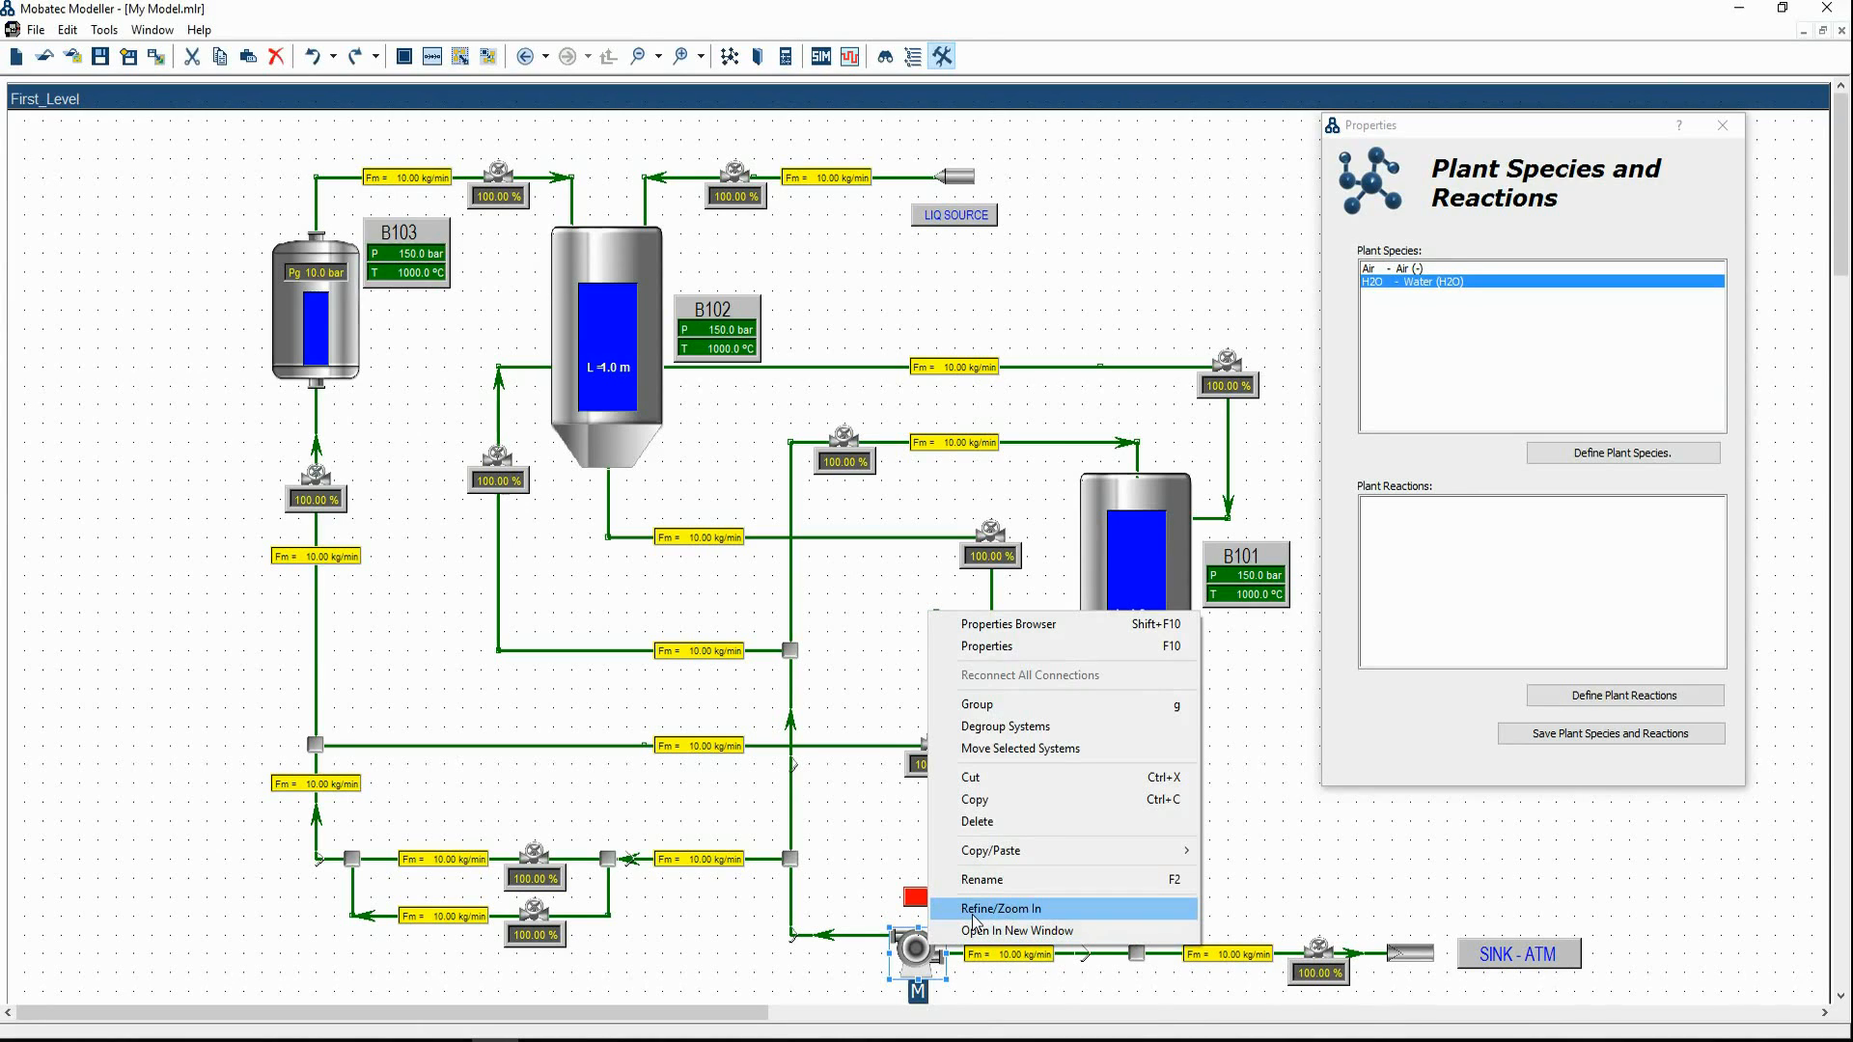
{"action": "left_click", "coordinate": [851, 987]}
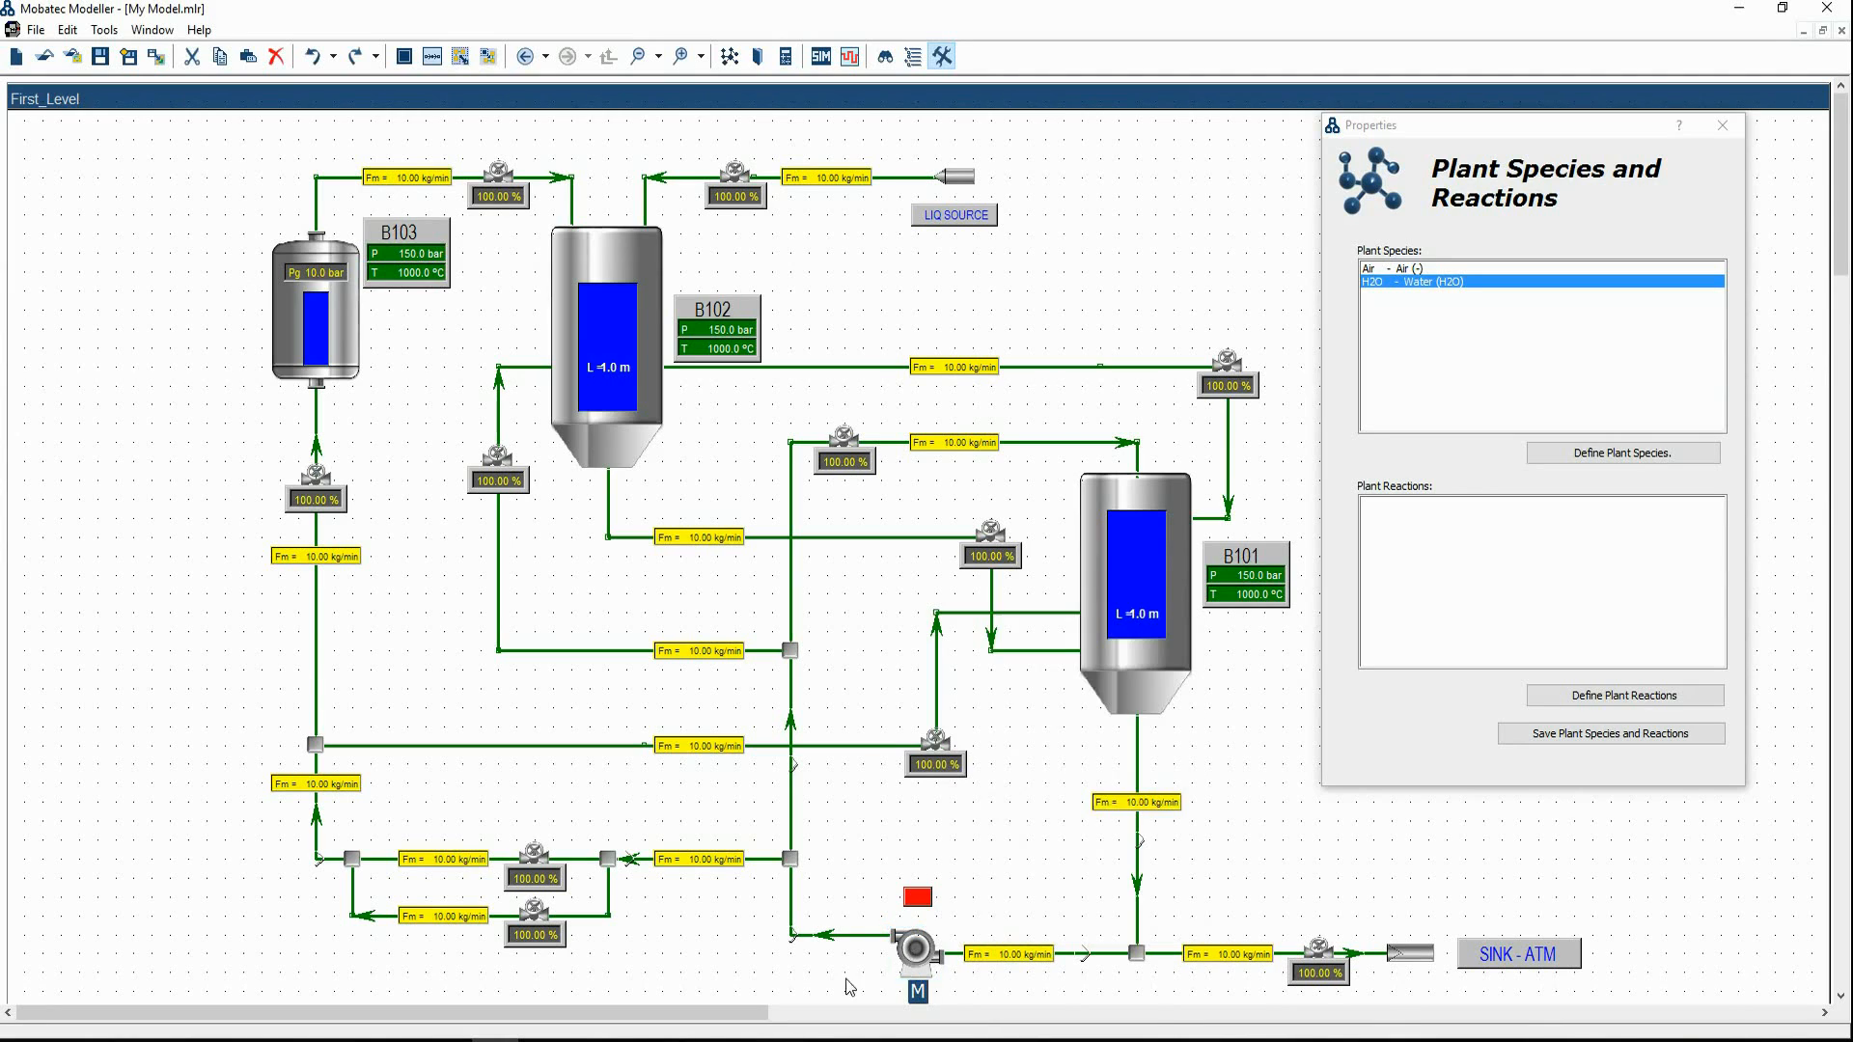
{"action": "double_click", "coordinate": [930, 957]}
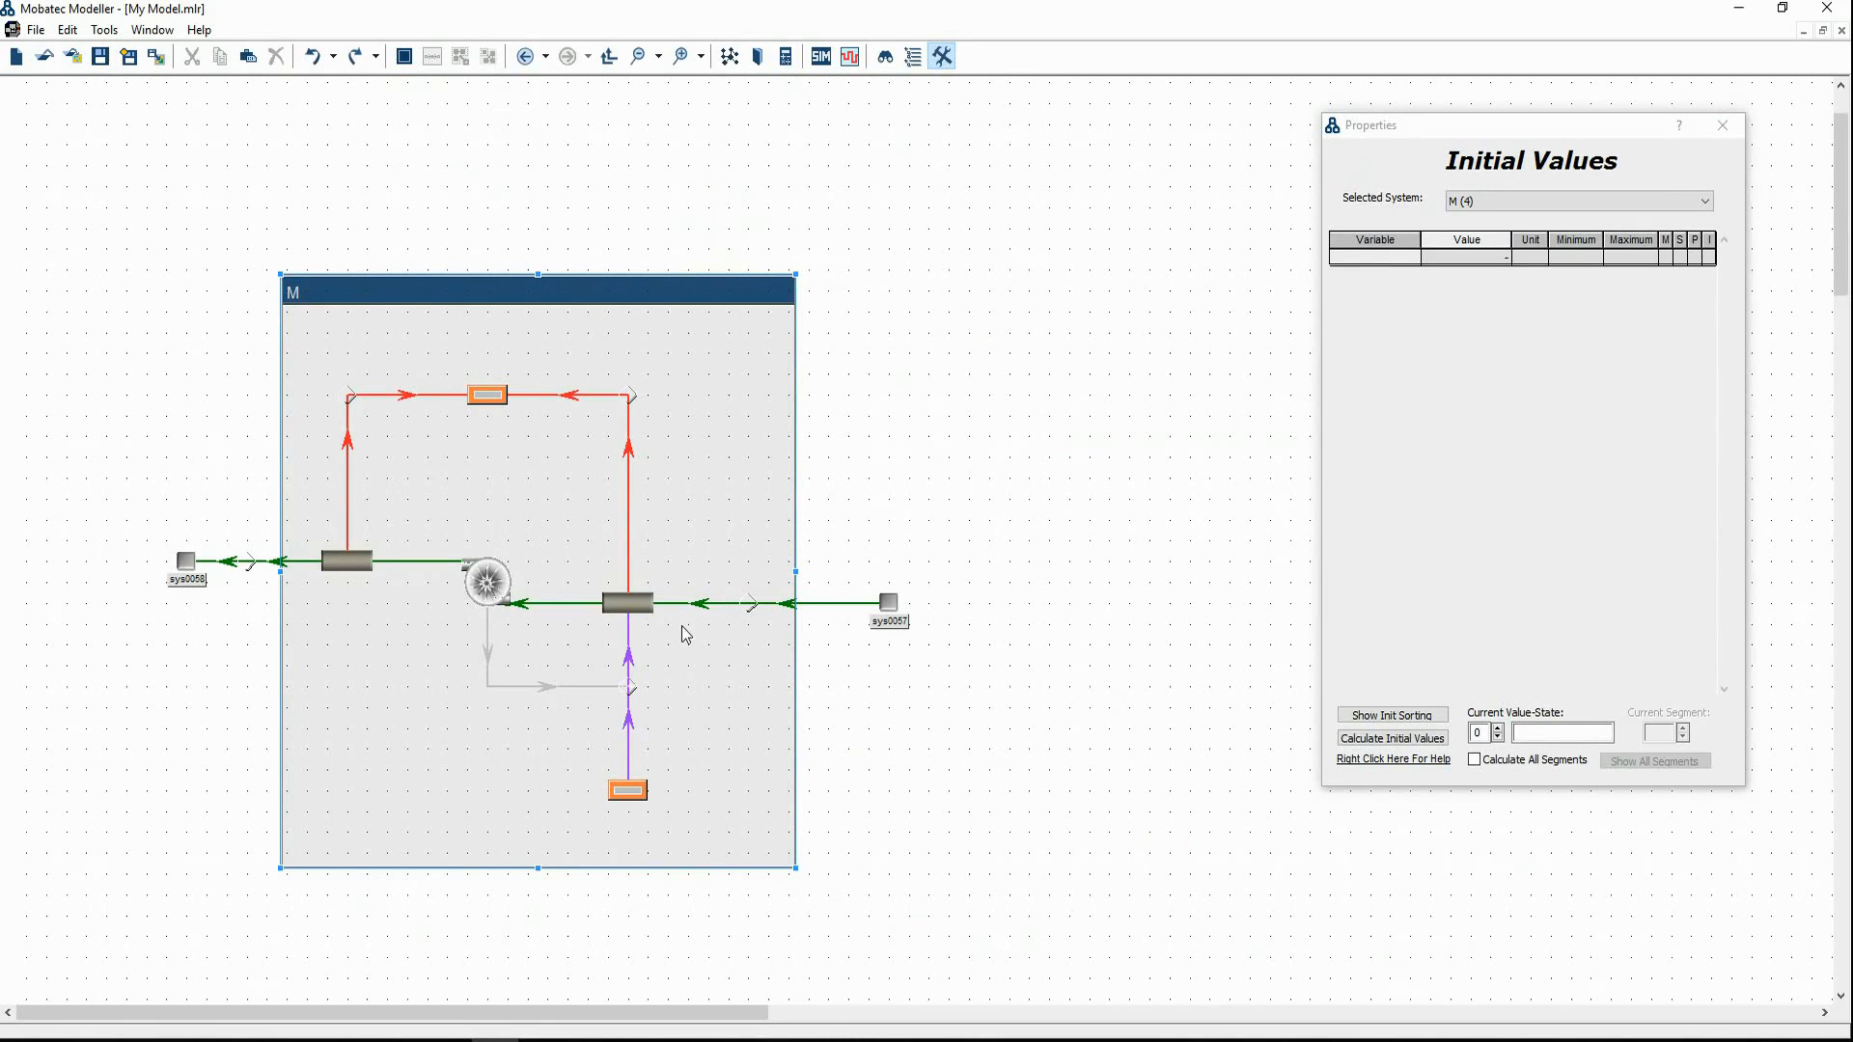
{"action": "left_click", "coordinate": [649, 614]}
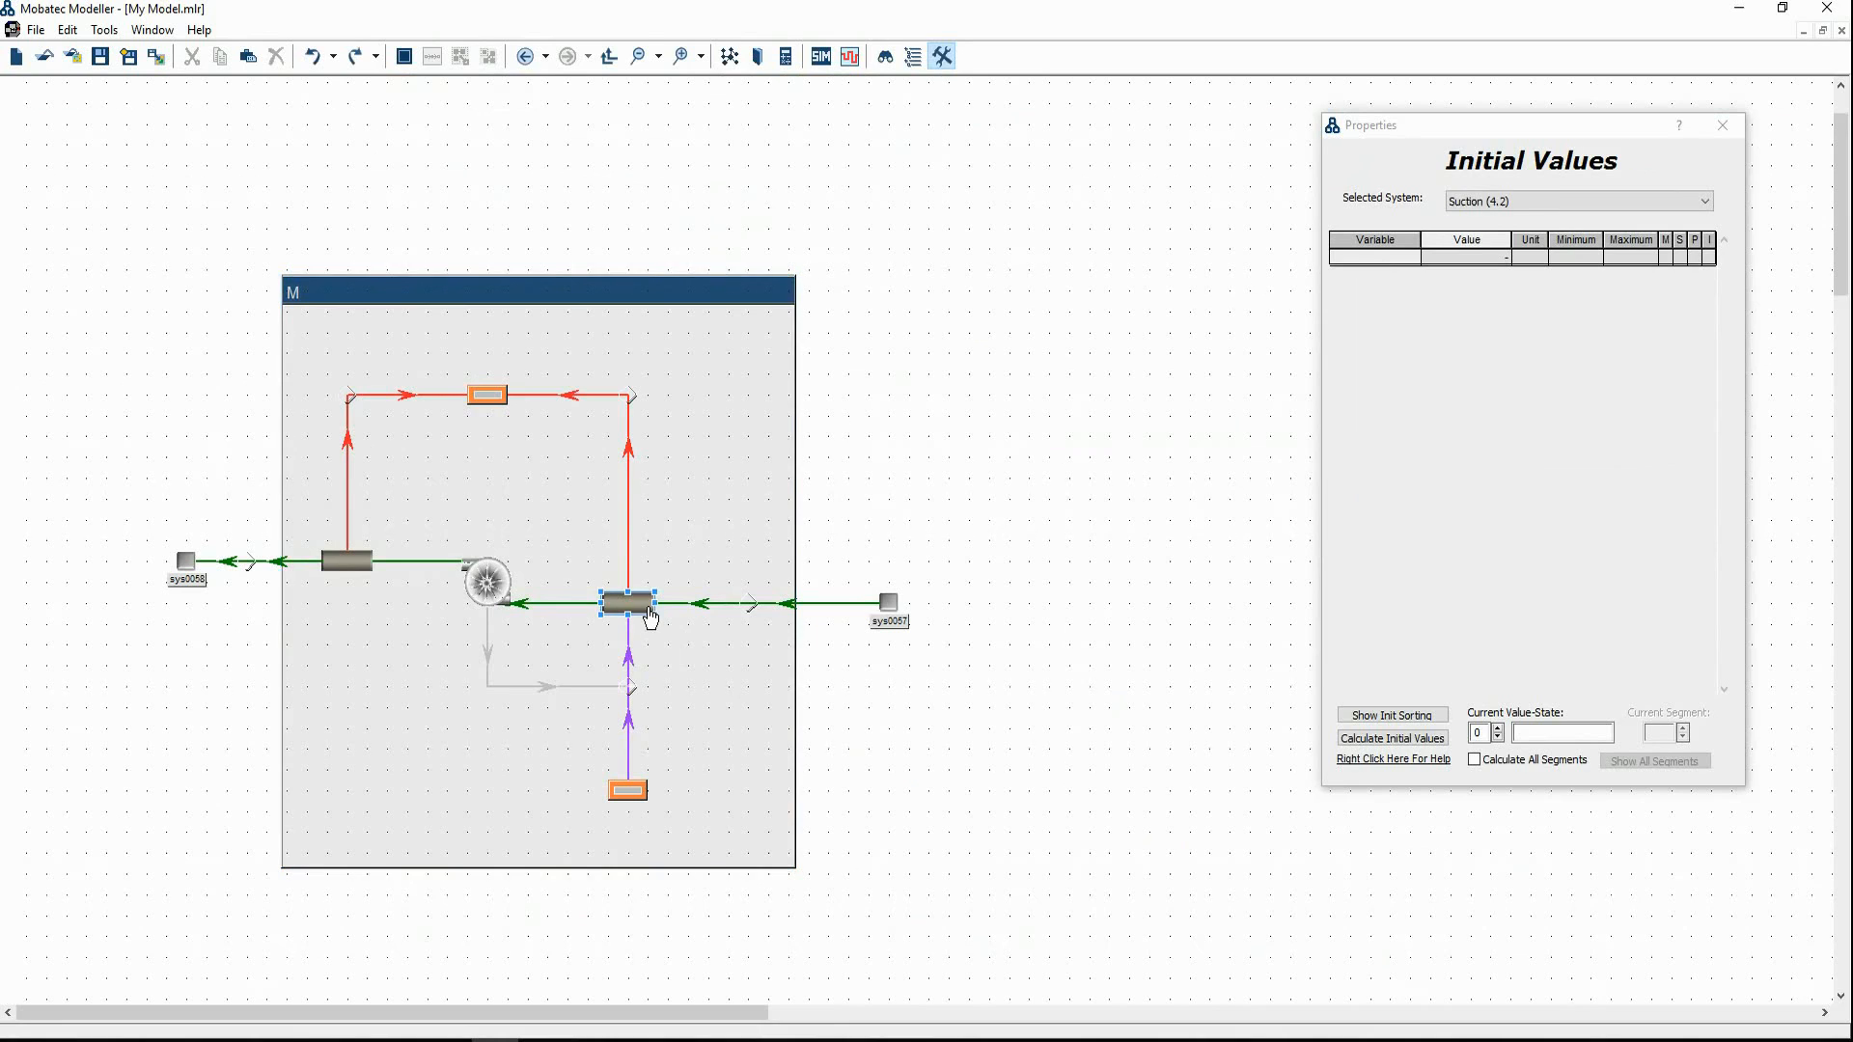
{"action": "left_click", "coordinate": [358, 570]}
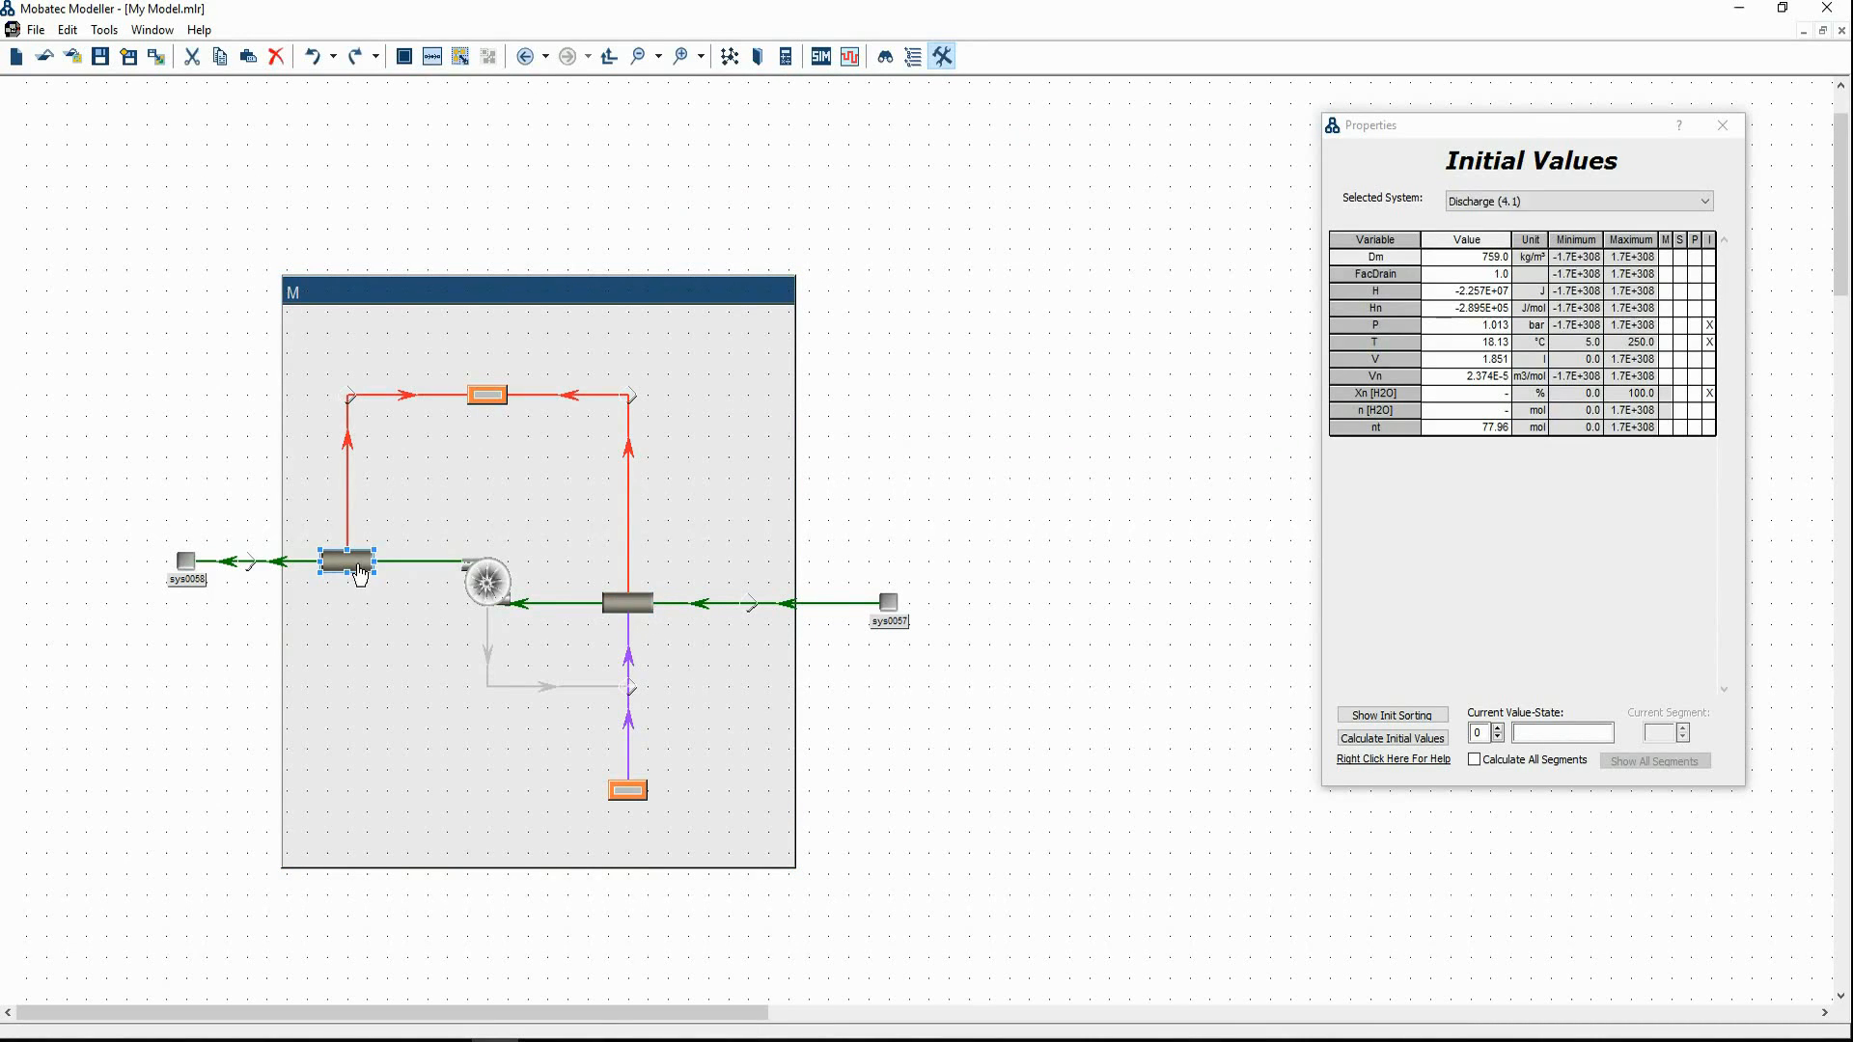
{"action": "left_click", "coordinate": [508, 604]}
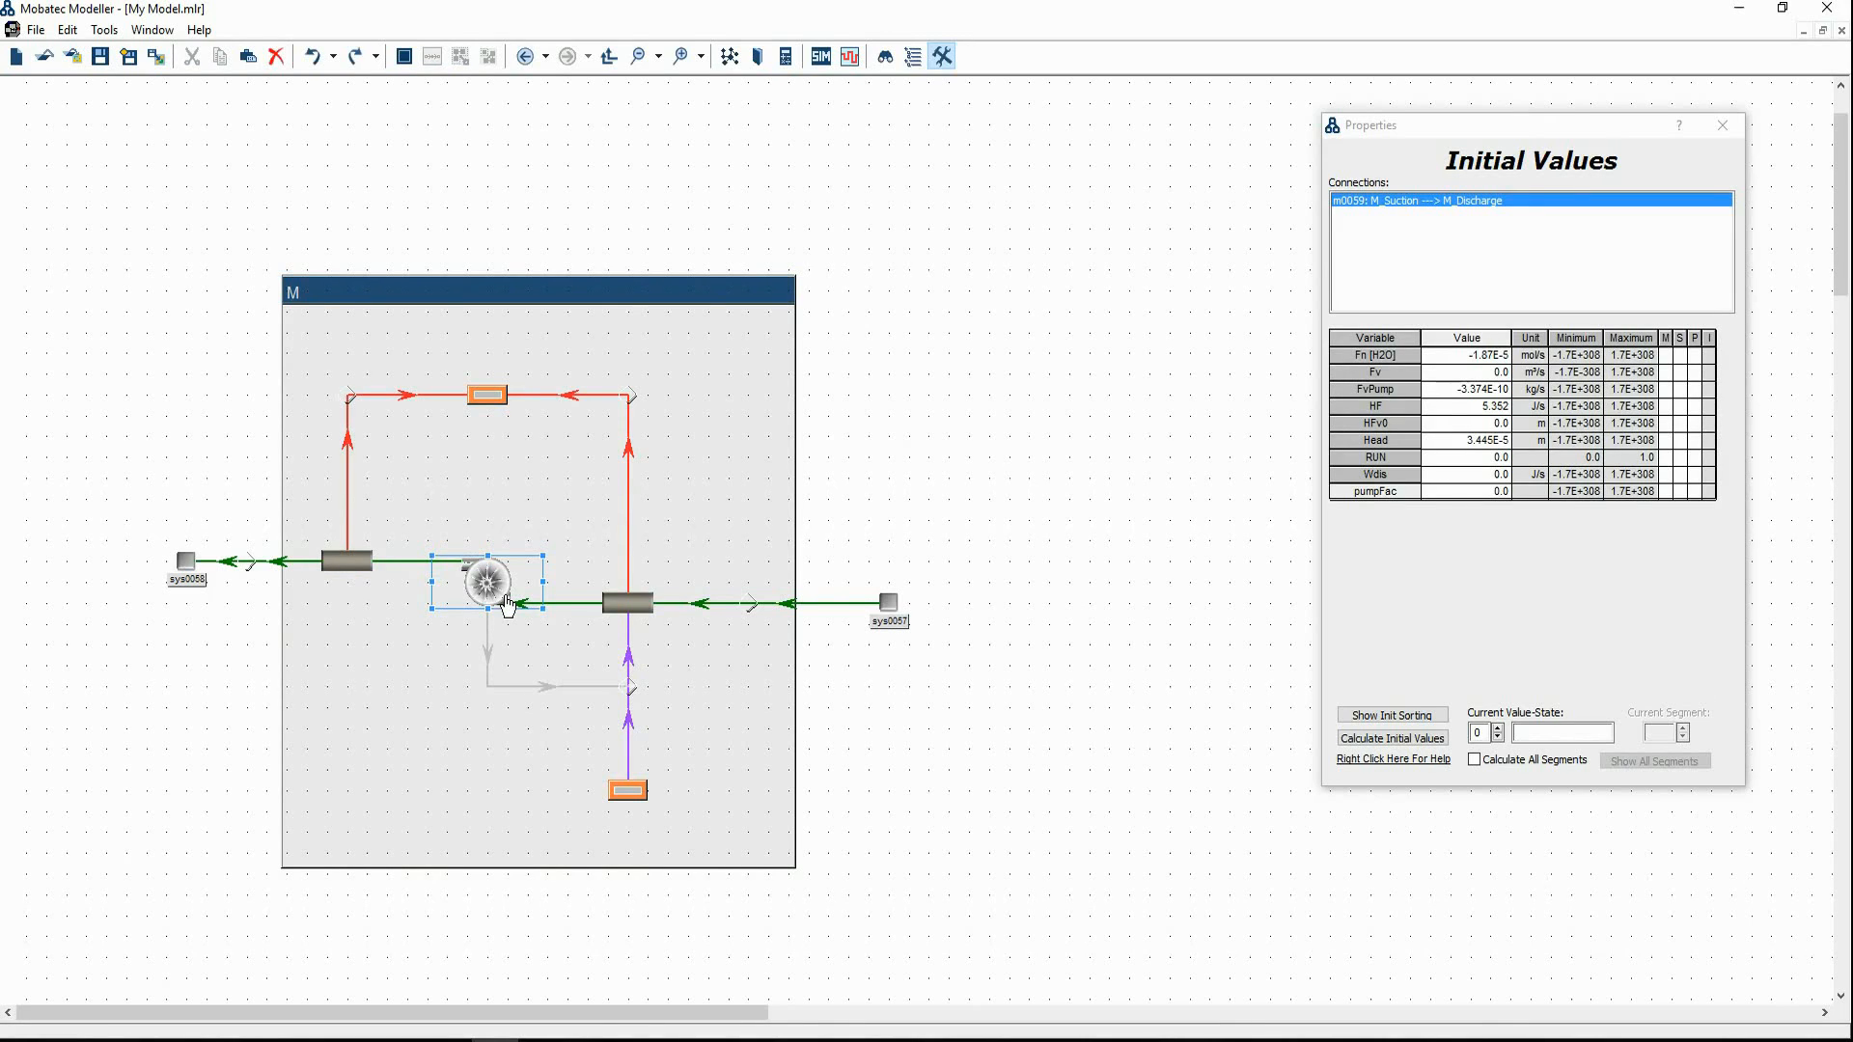
Set the pump Suction system's initial Xn [H2O] to 100 % and calculate its initial values
{"action": "left_click", "coordinate": [651, 618]}
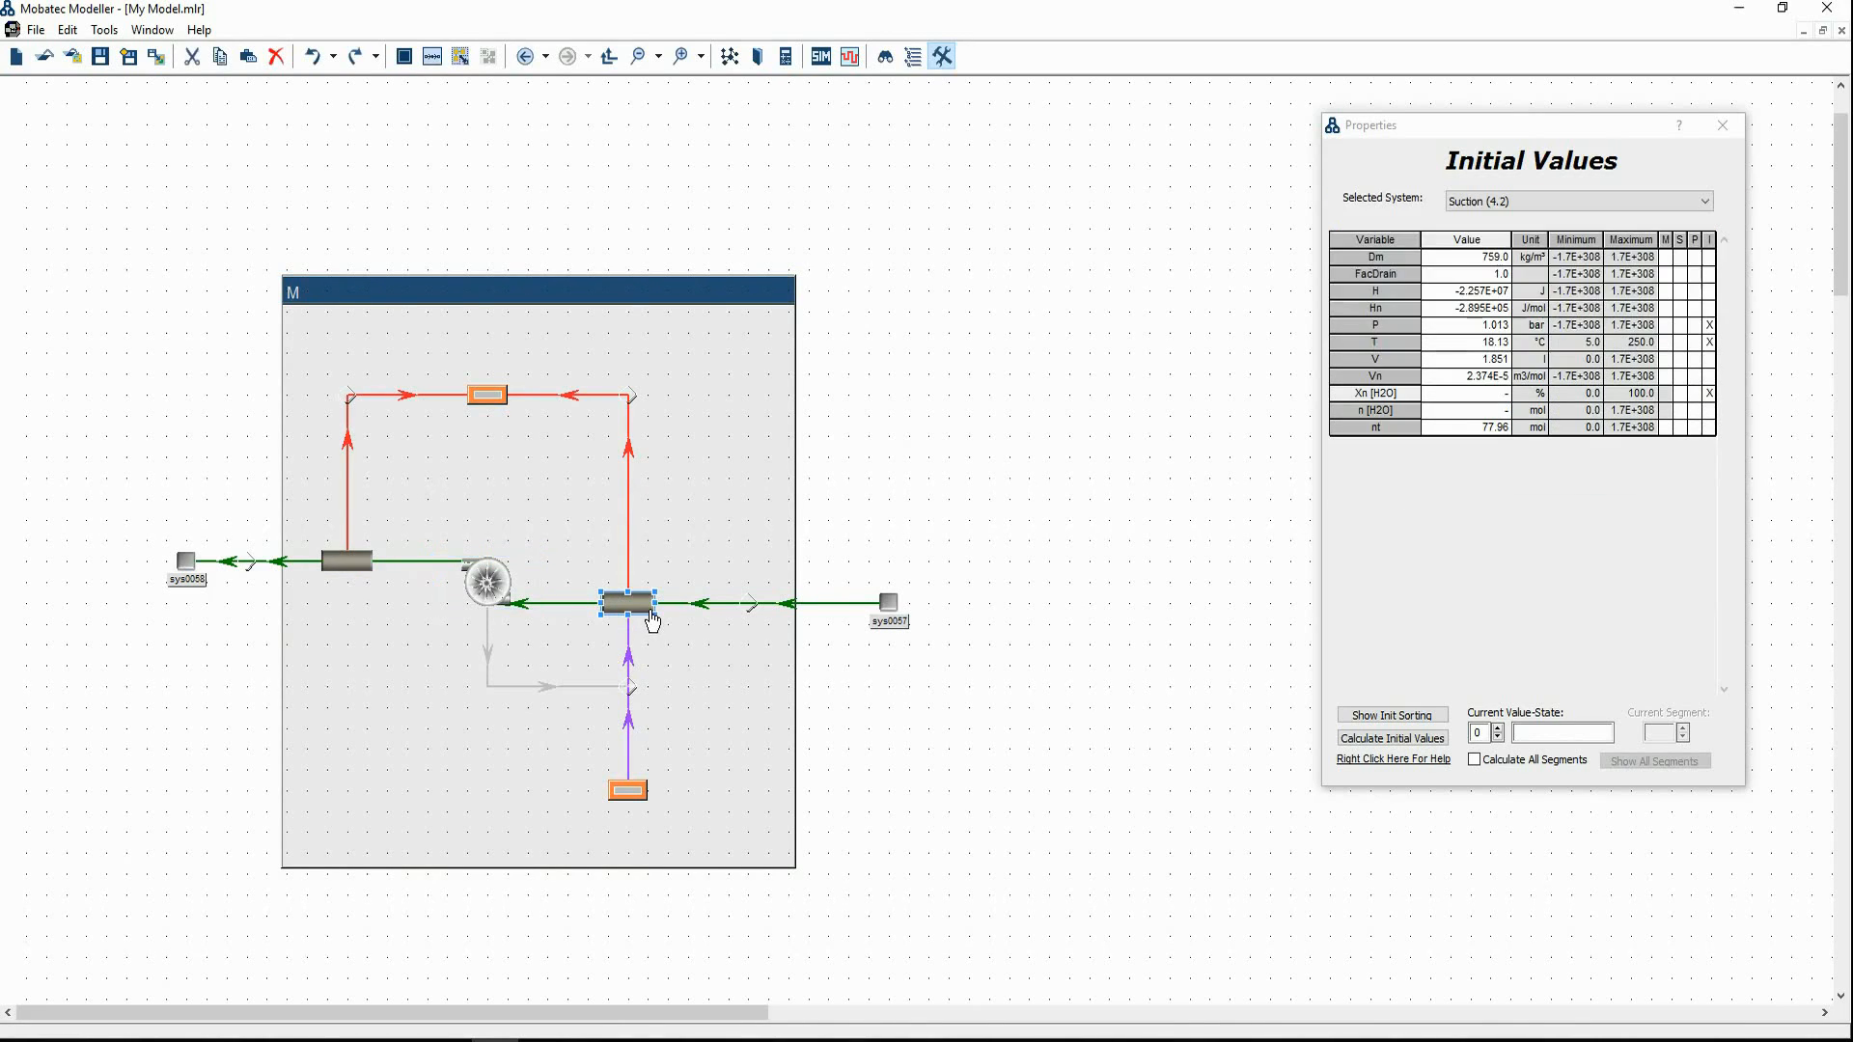
{"action": "left_click", "coordinate": [1470, 404]}
{"action": "type", "text": "100"}
{"action": "key", "text": "Return"}
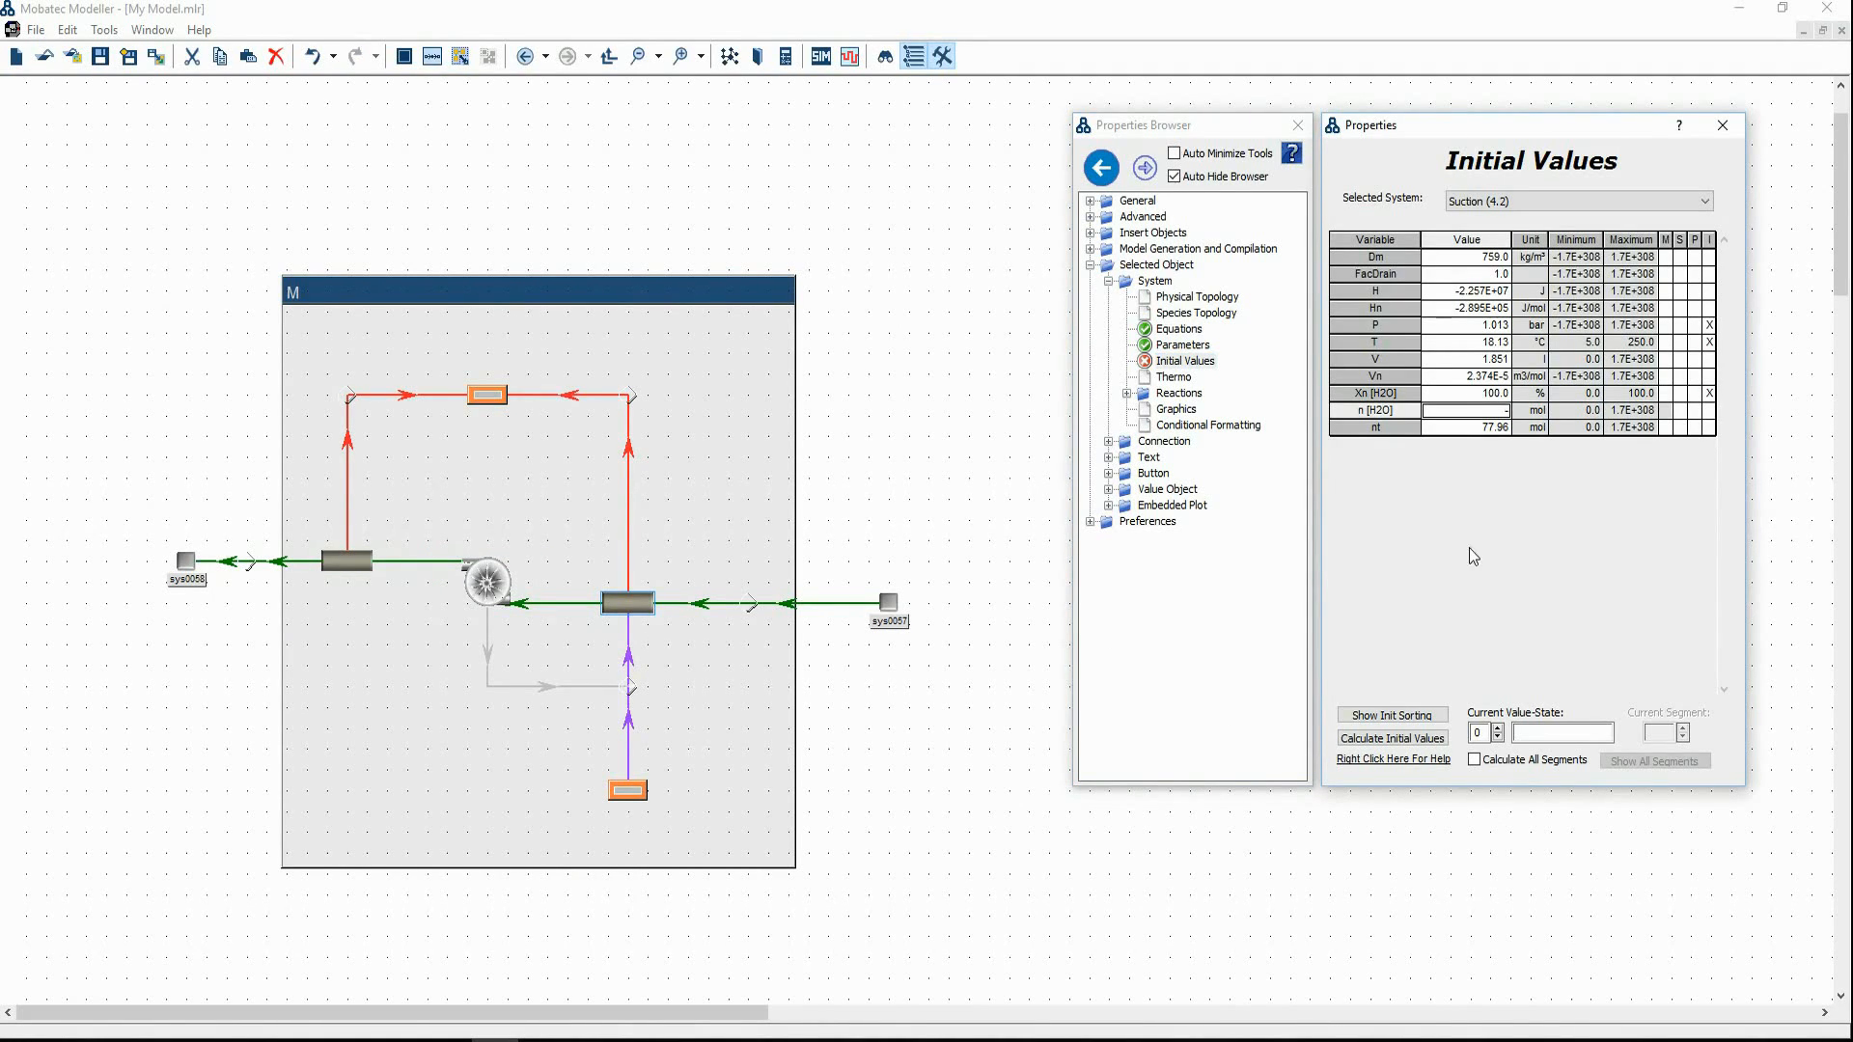
{"action": "left_click", "coordinate": [1436, 741]}
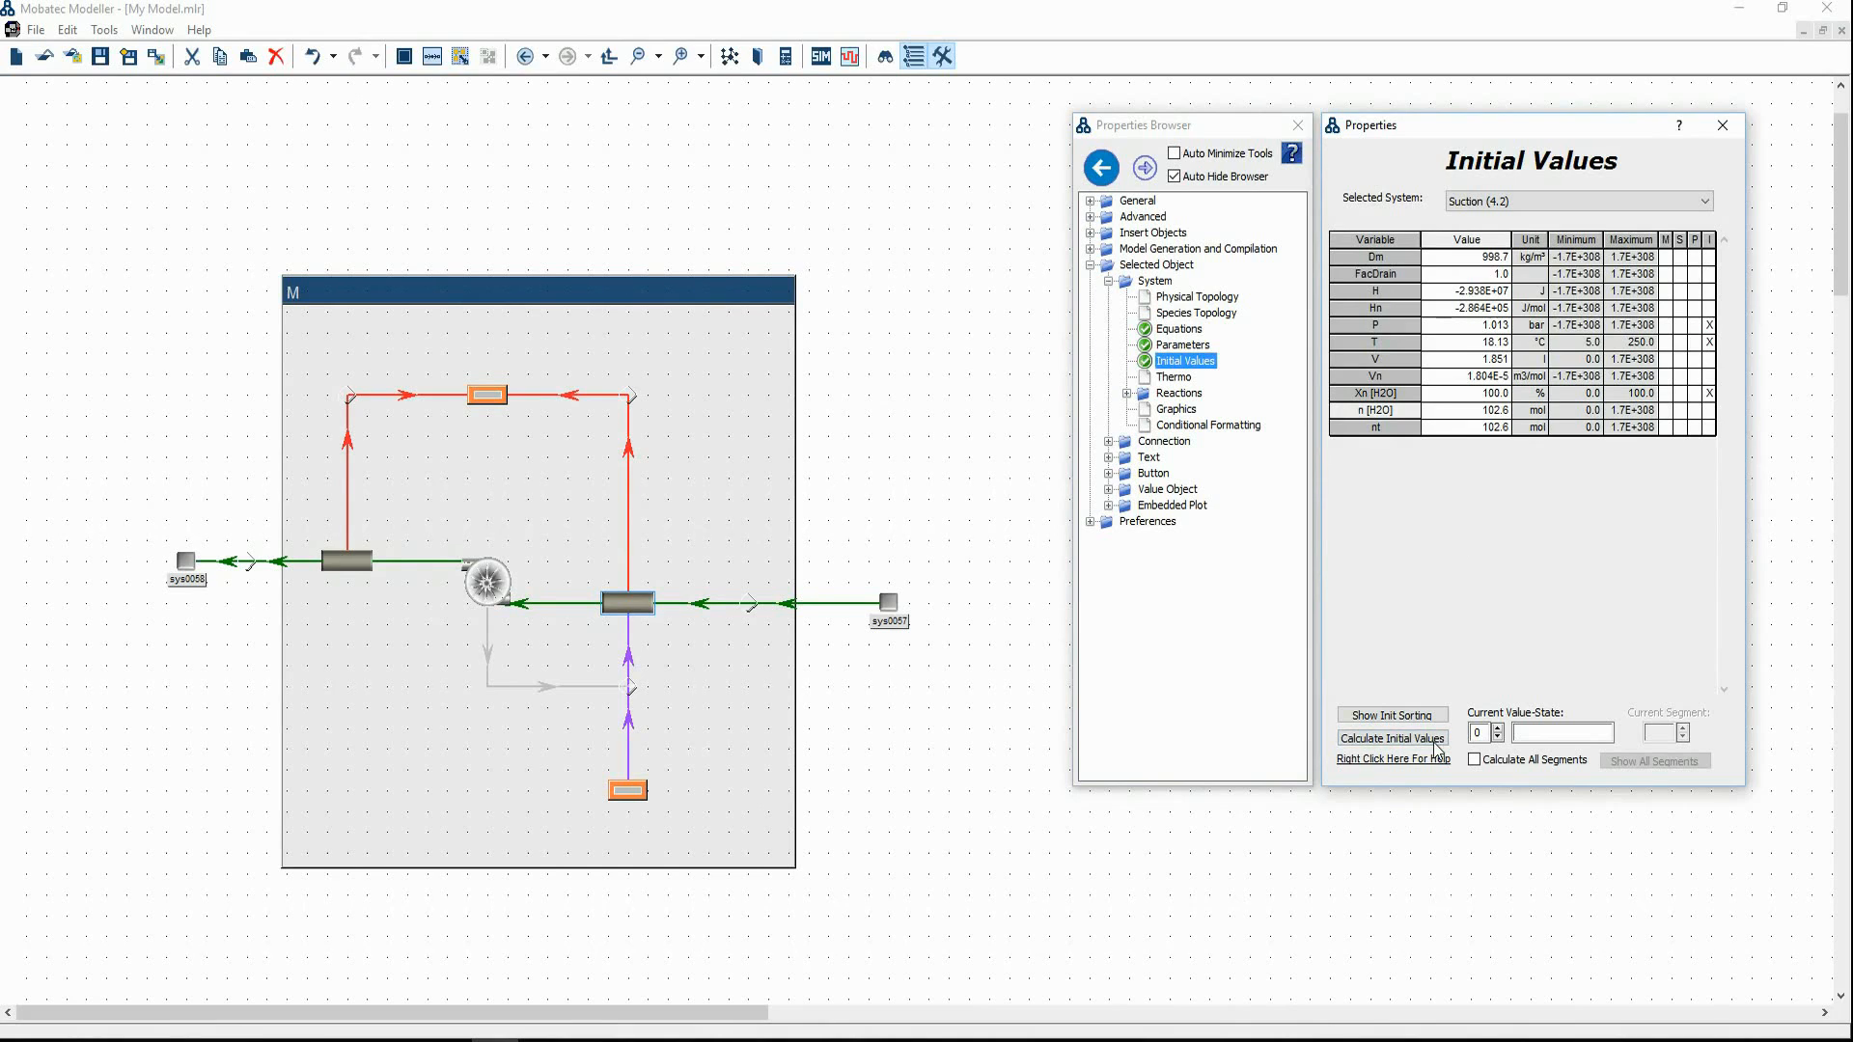
Set the pump Discharge system's initial Xn [H2O] to 100 % and calculate its initial values
{"action": "left_click", "coordinate": [373, 569]}
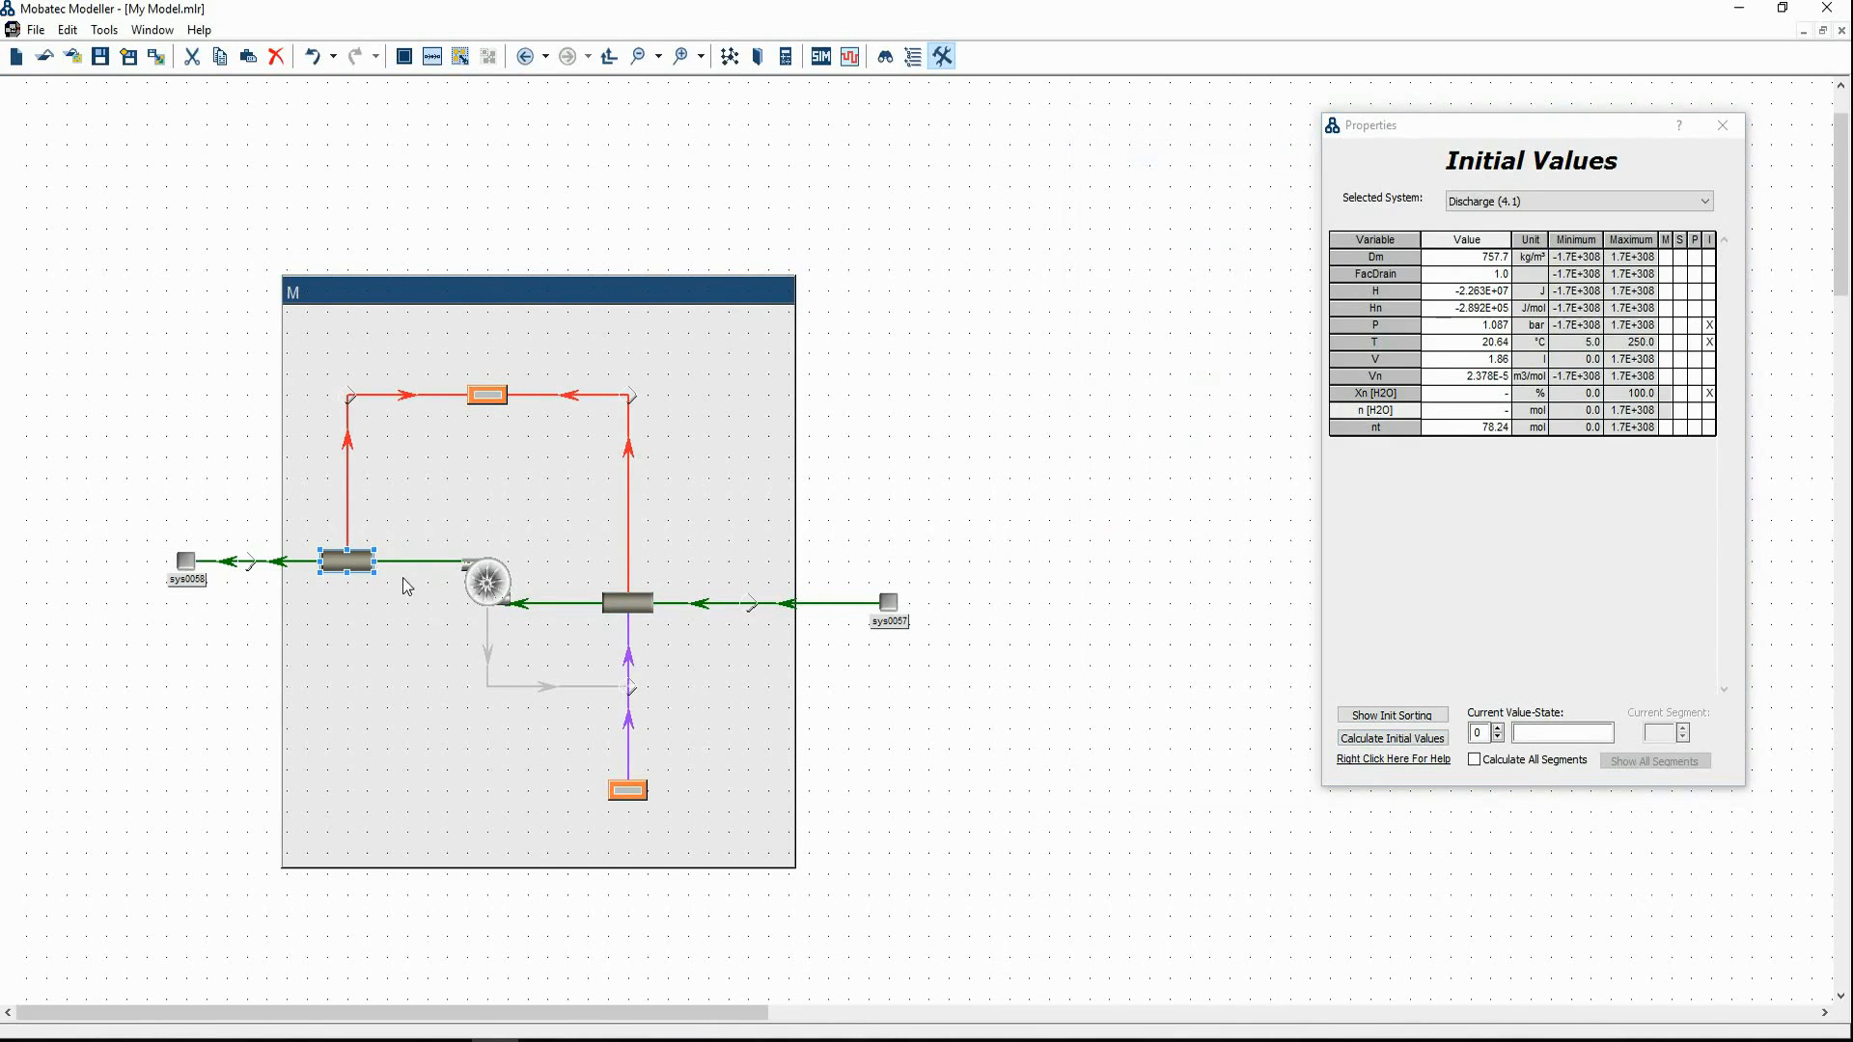
{"action": "mouse_move", "coordinate": [1457, 459]}
{"action": "left_click", "coordinate": [1482, 396]}
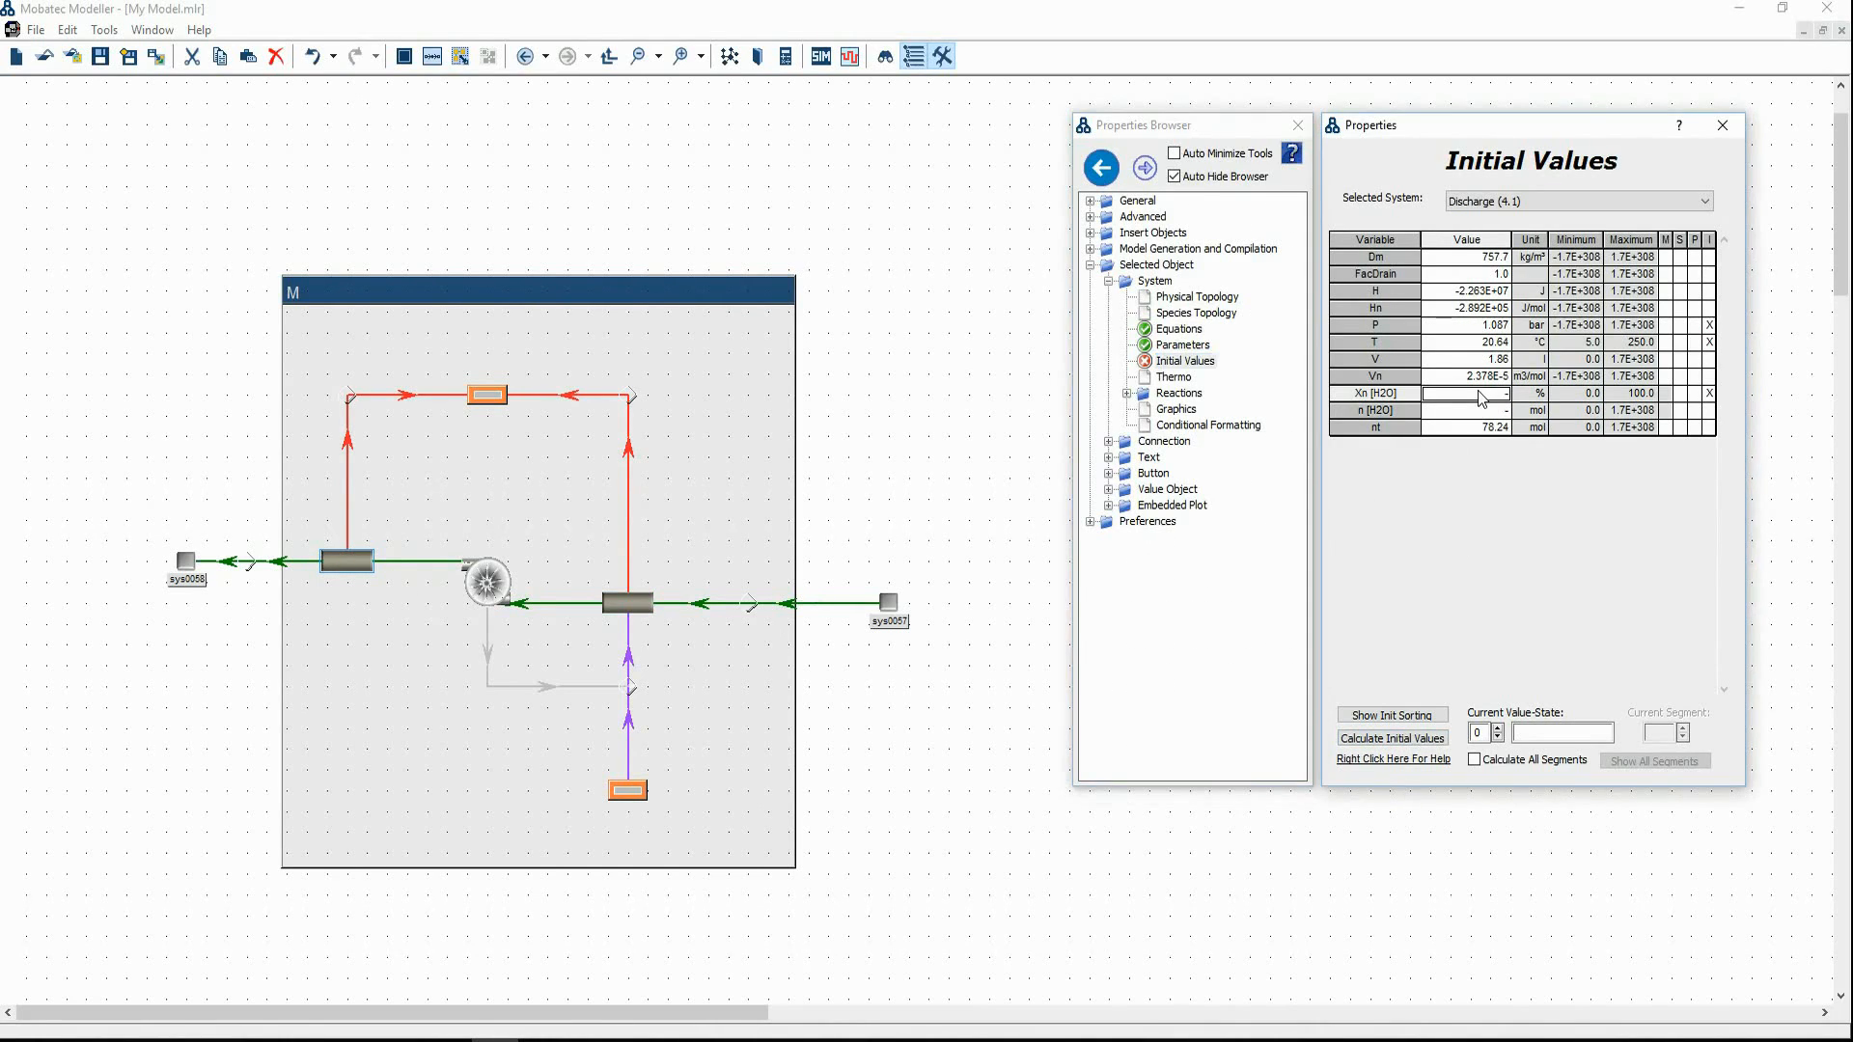
{"action": "type", "text": "100"}
{"action": "key", "text": "Return"}
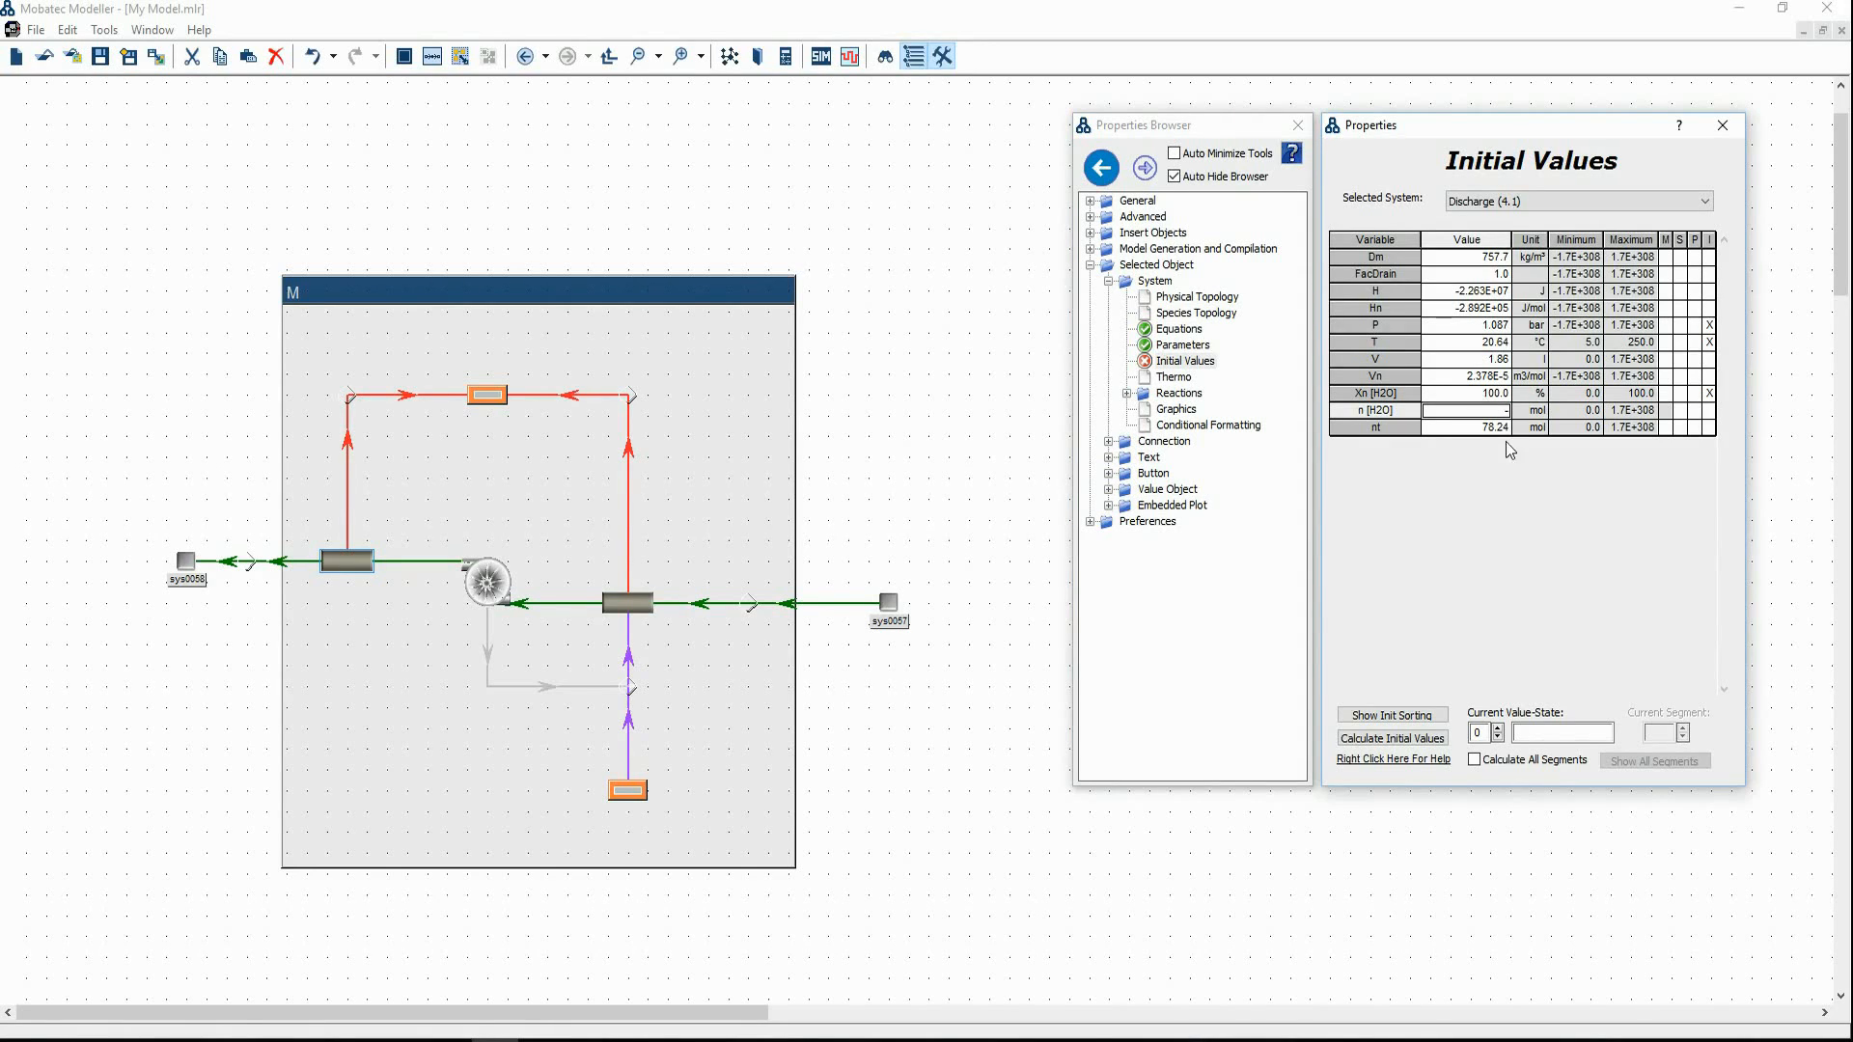
{"action": "left_click", "coordinate": [1432, 741]}
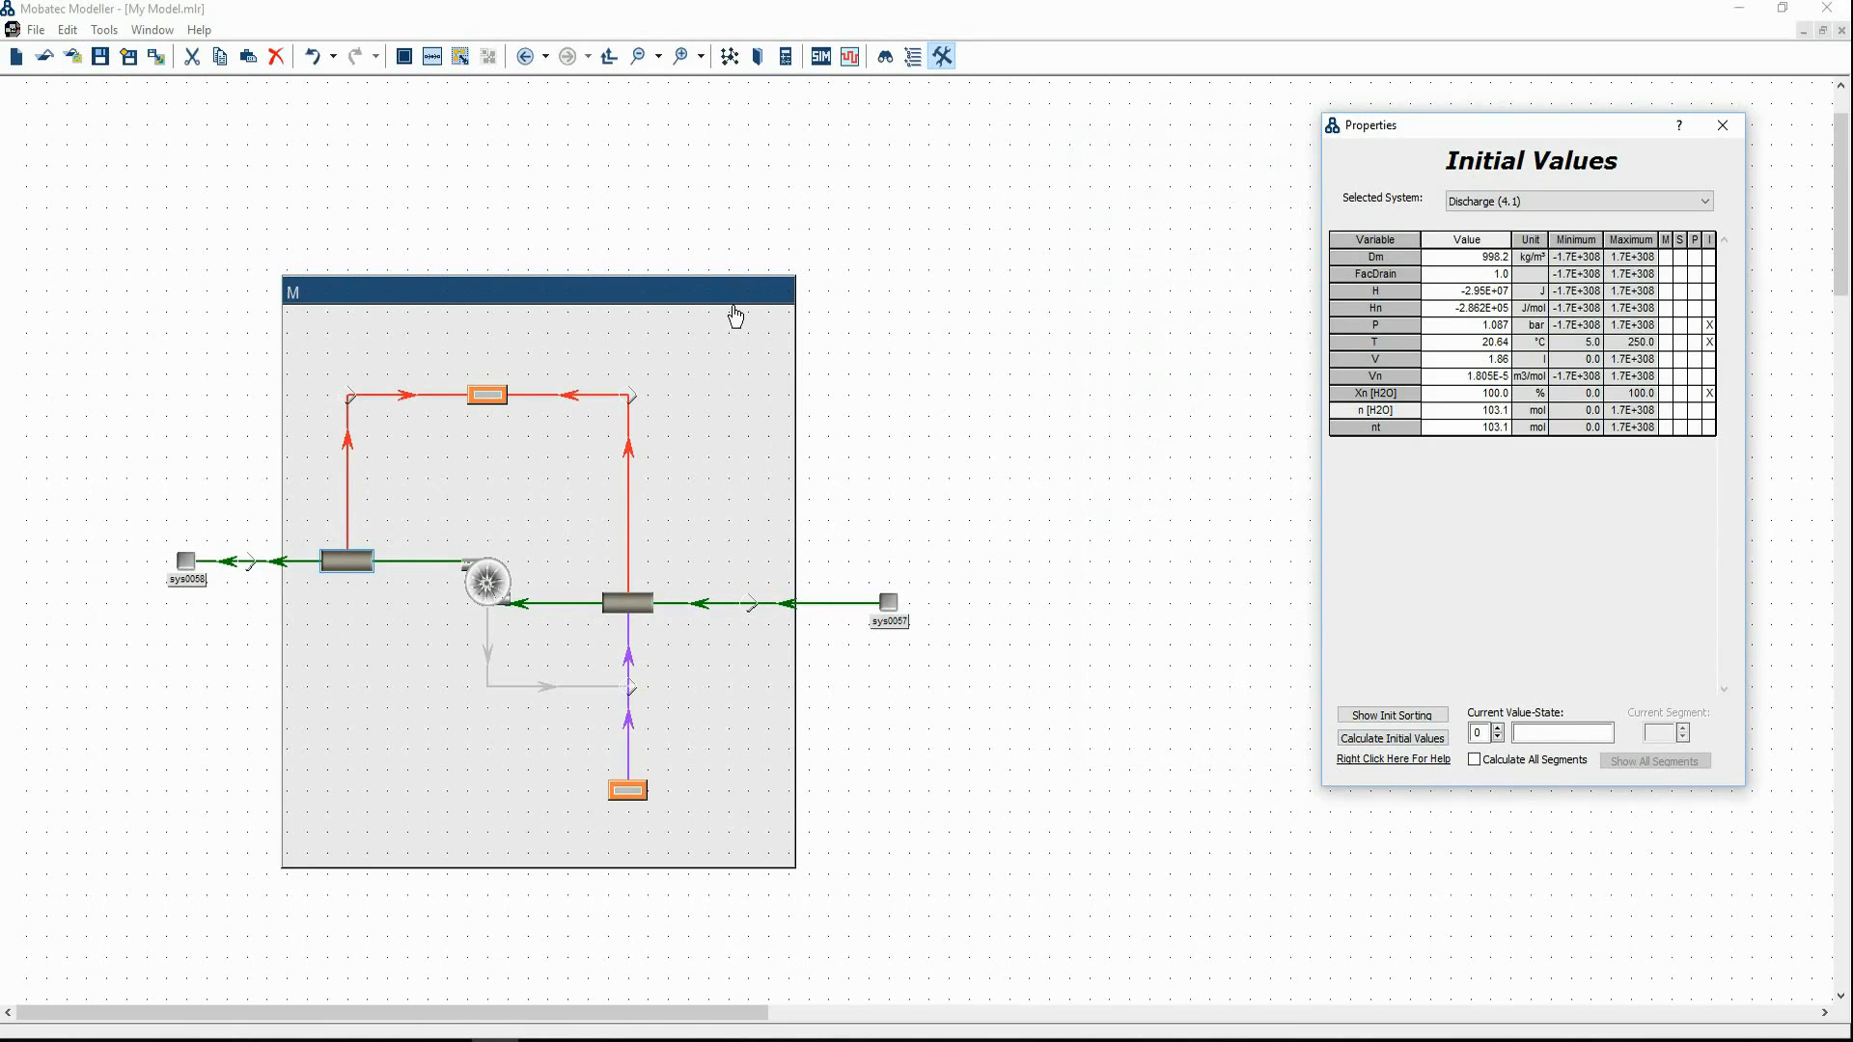
Go one hierarchy level up from pump M to the First_Level flowsheet
{"action": "right_click", "coordinate": [724, 304]}
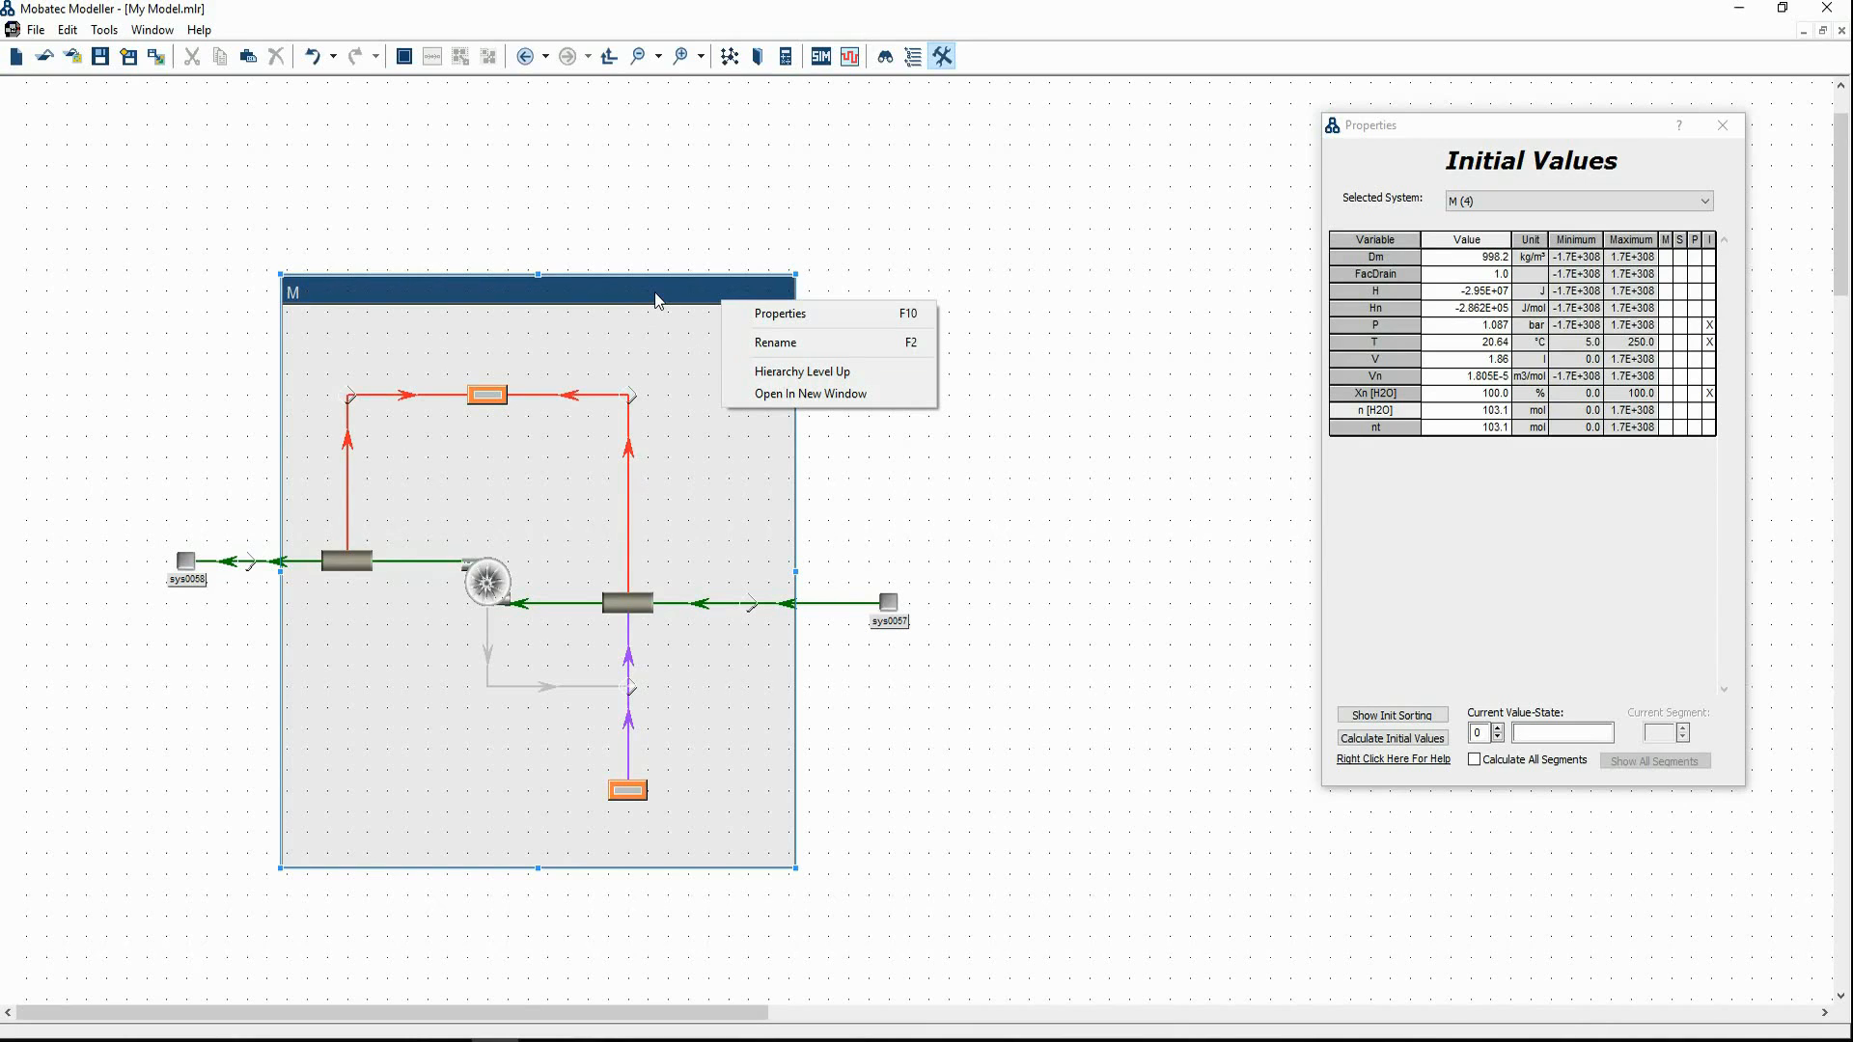
{"action": "key", "text": "Down"}
{"action": "key", "text": "Down"}
{"action": "key", "text": "Down"}
{"action": "key", "text": "Return"}
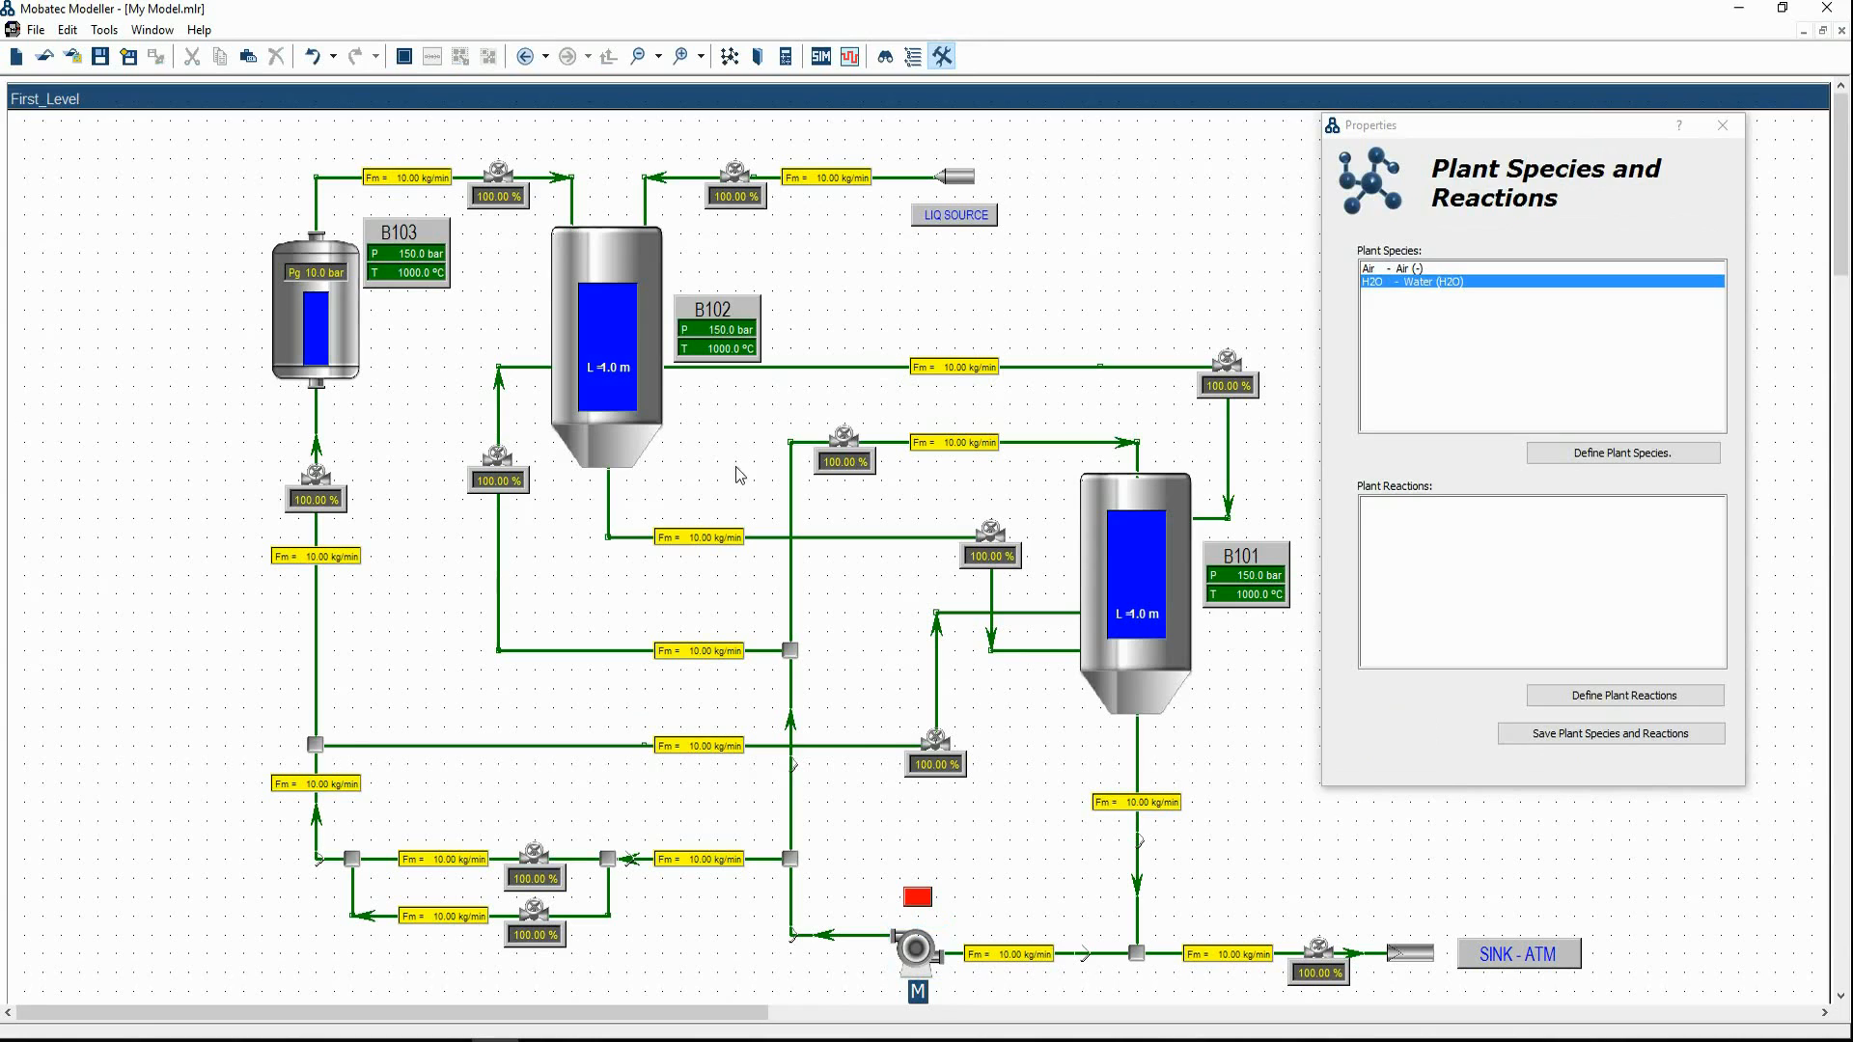
Switch to the PDF guide in Acrobat Reader and examine the line elevation h values in Figure 9
{"action": "left_click", "coordinate": [1096, 502]}
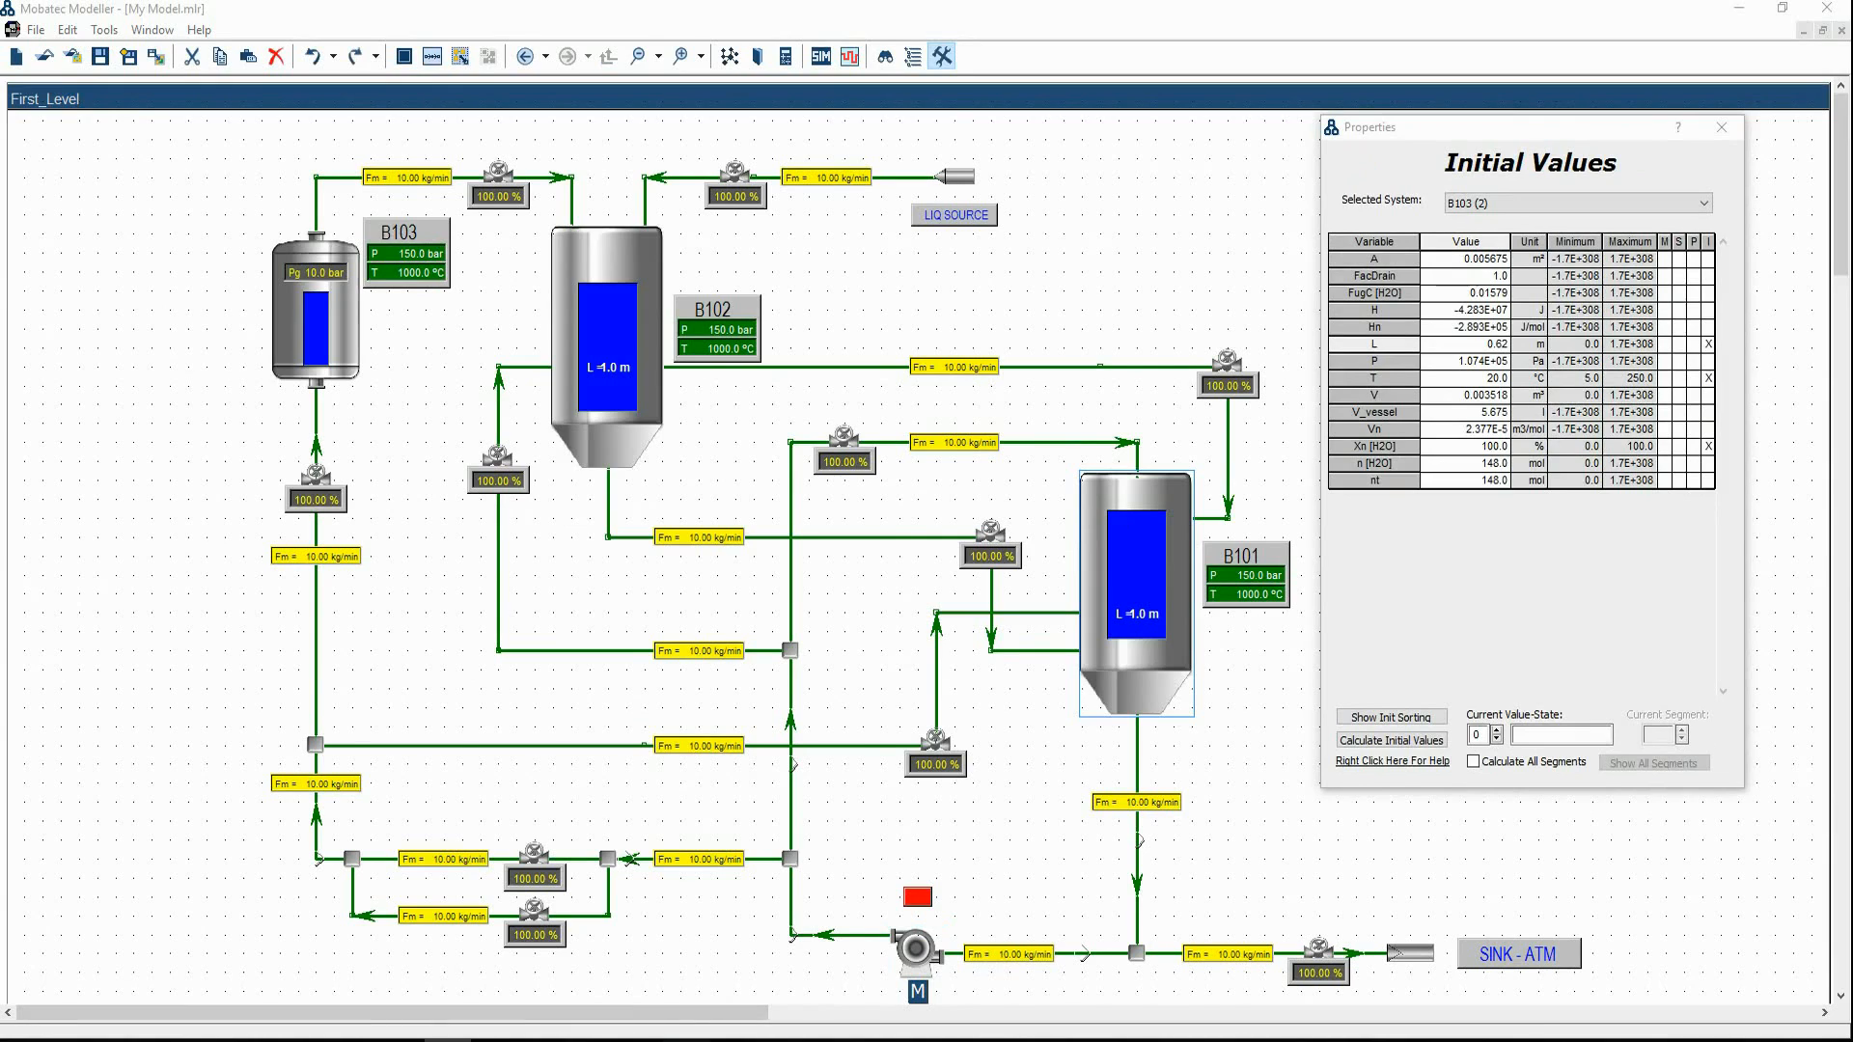
{"action": "key", "text": "alt+Tab"}
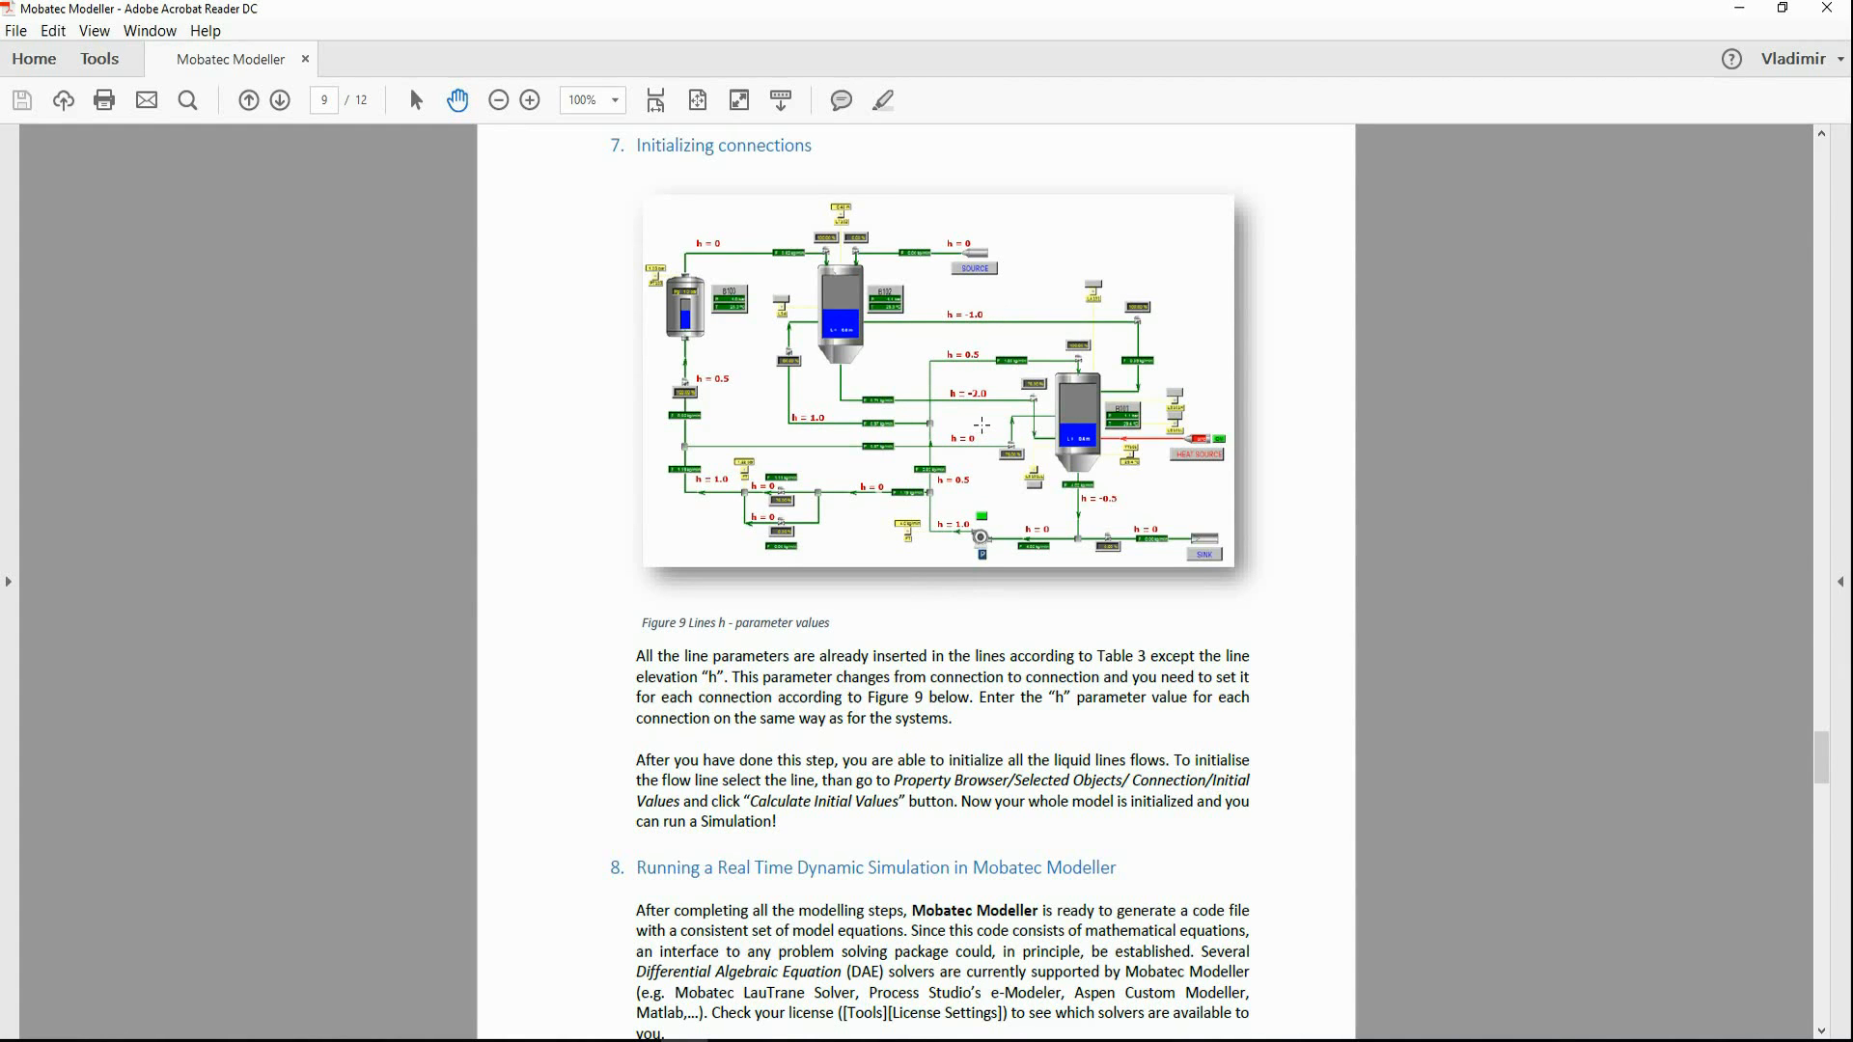
{"action": "scroll", "coordinate": [1018, 333], "scroll_direction": "up", "scroll_amount": 2}
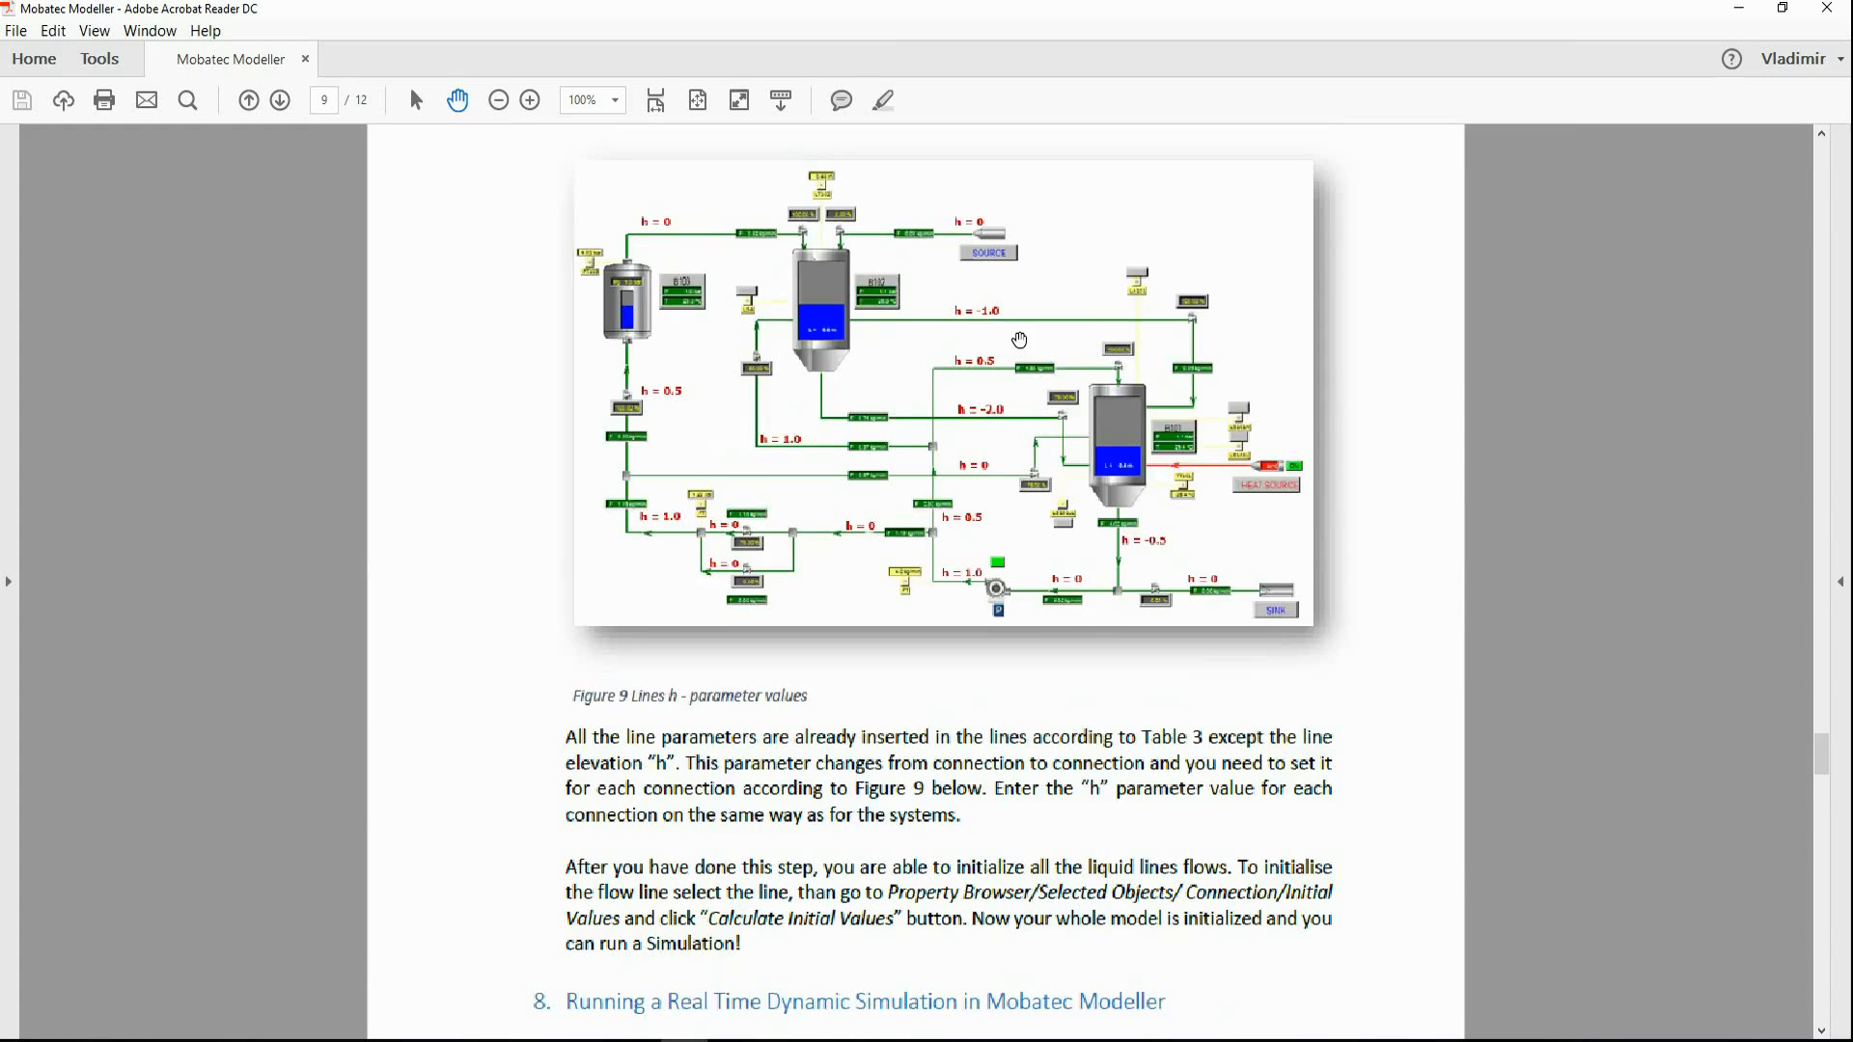
{"action": "scroll", "coordinate": [1021, 341], "scroll_direction": "up", "scroll_amount": 2}
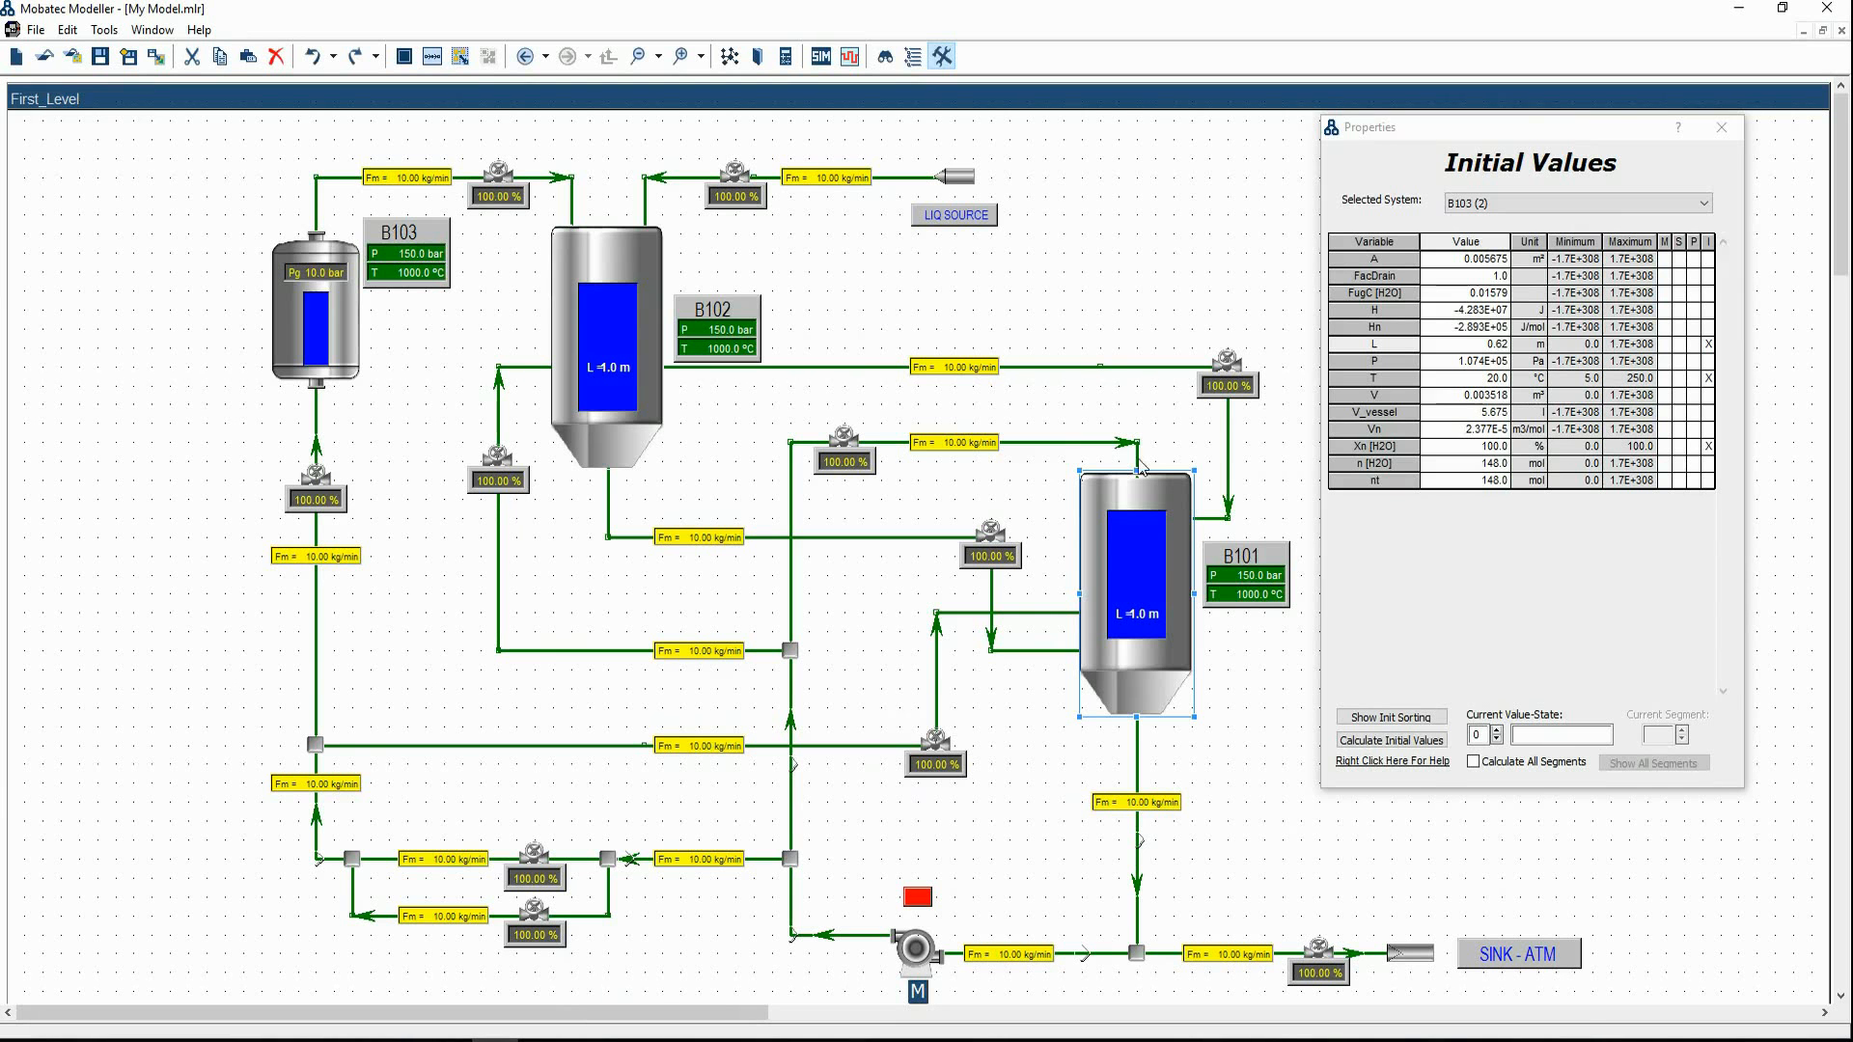
Back in Mobatec Modeller, check the parameters of the valve connection from B102 to B101 and calculate its initial values
{"action": "left_click", "coordinate": [1230, 367]}
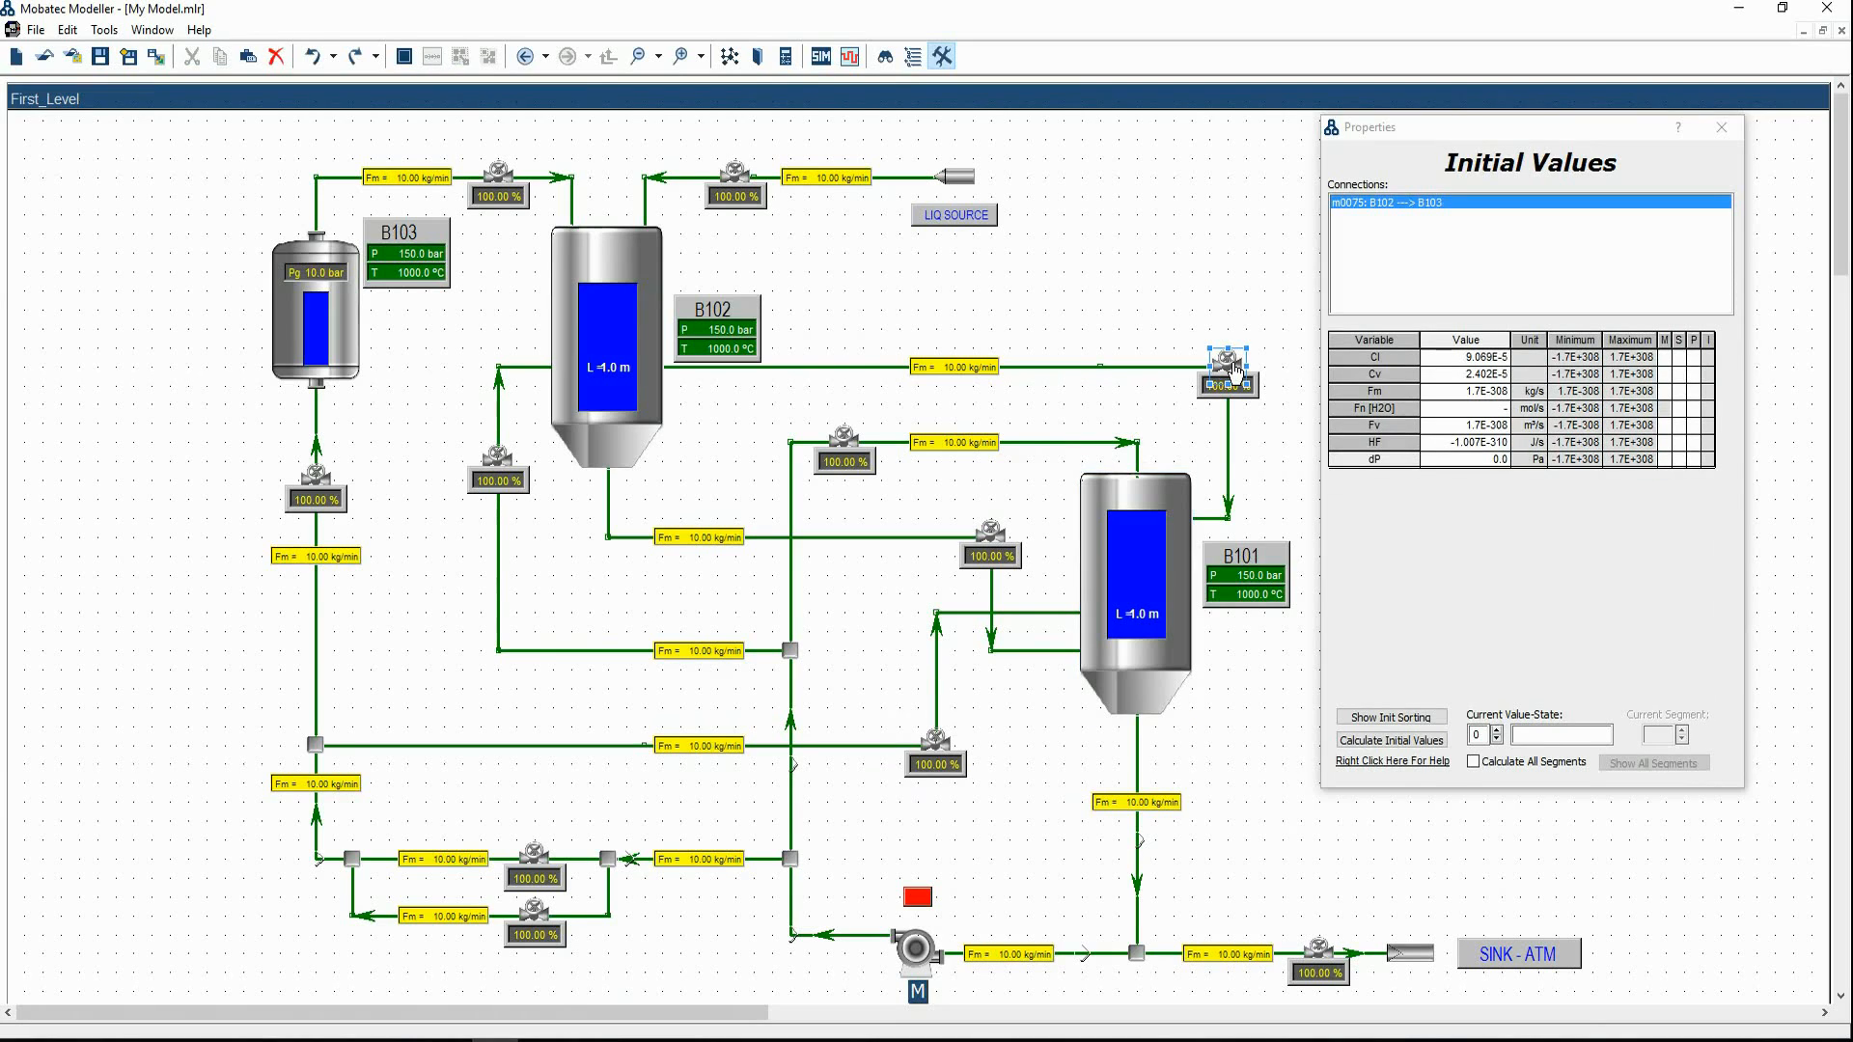
{"action": "mouse_move", "coordinate": [1378, 430]}
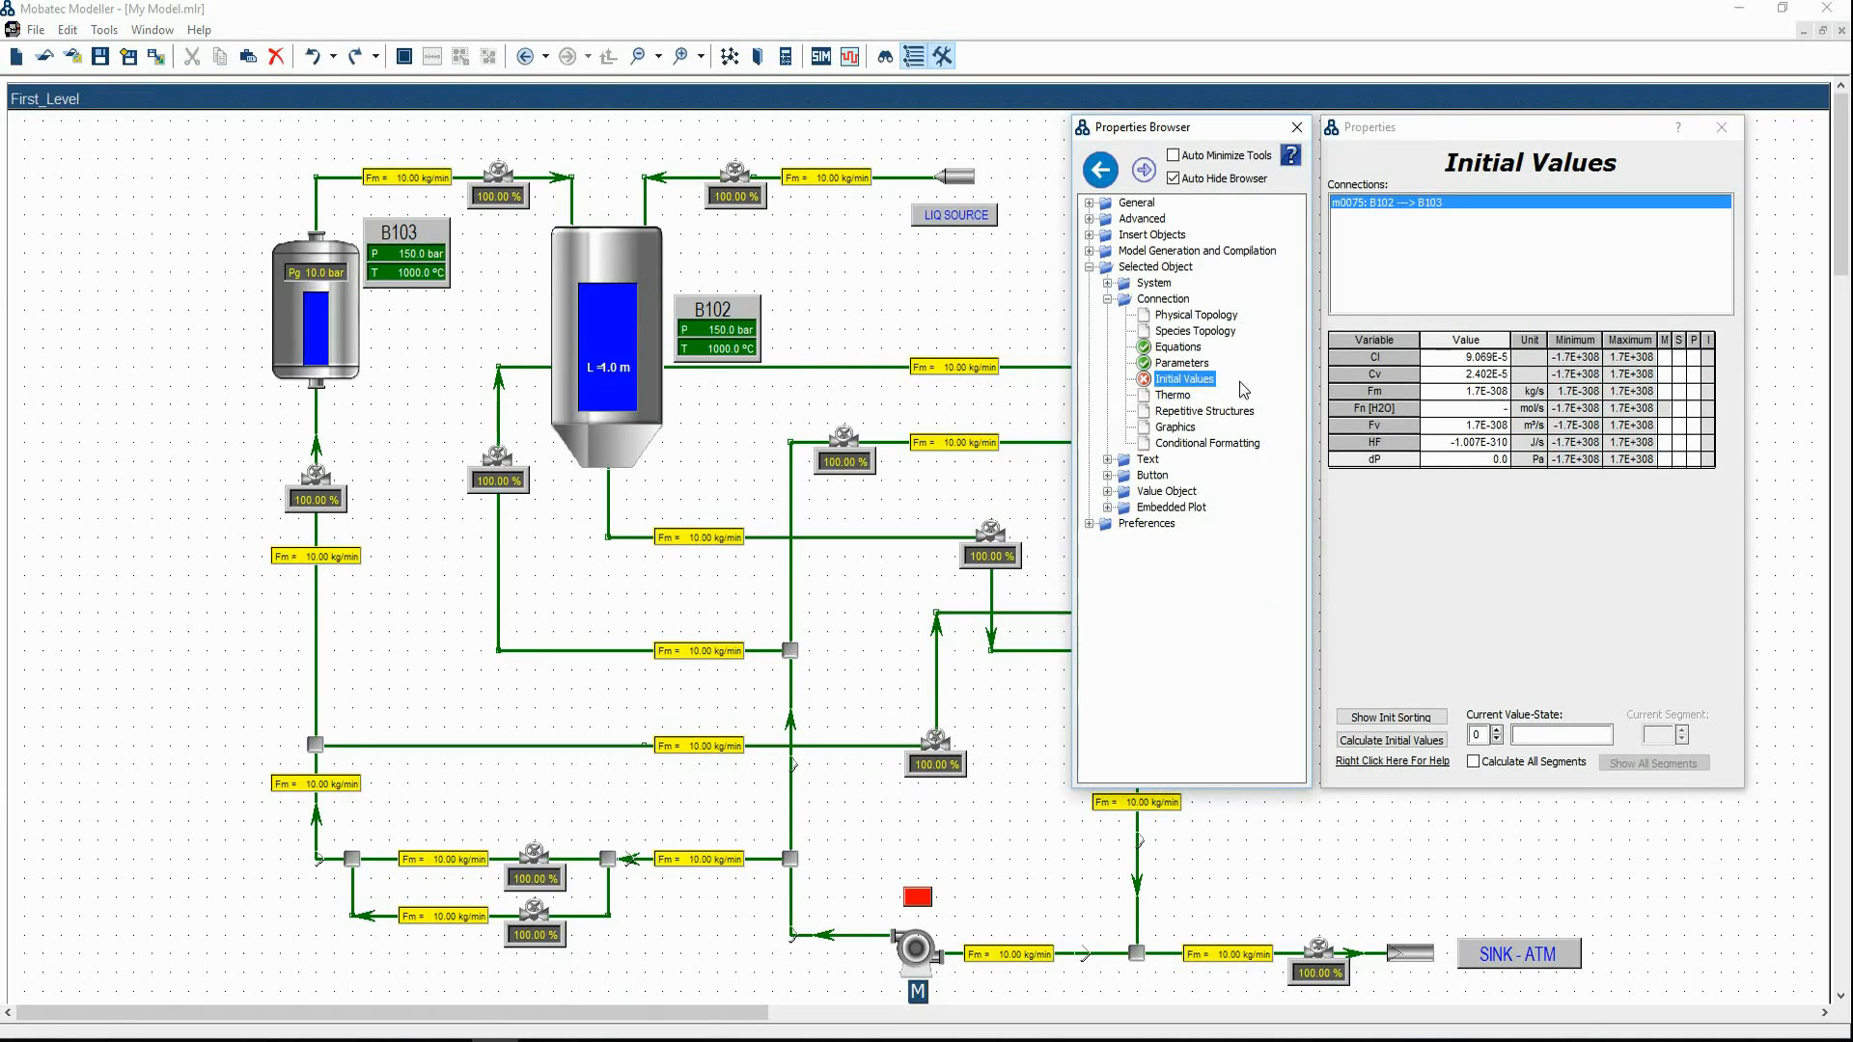
{"action": "left_click", "coordinate": [1180, 363]}
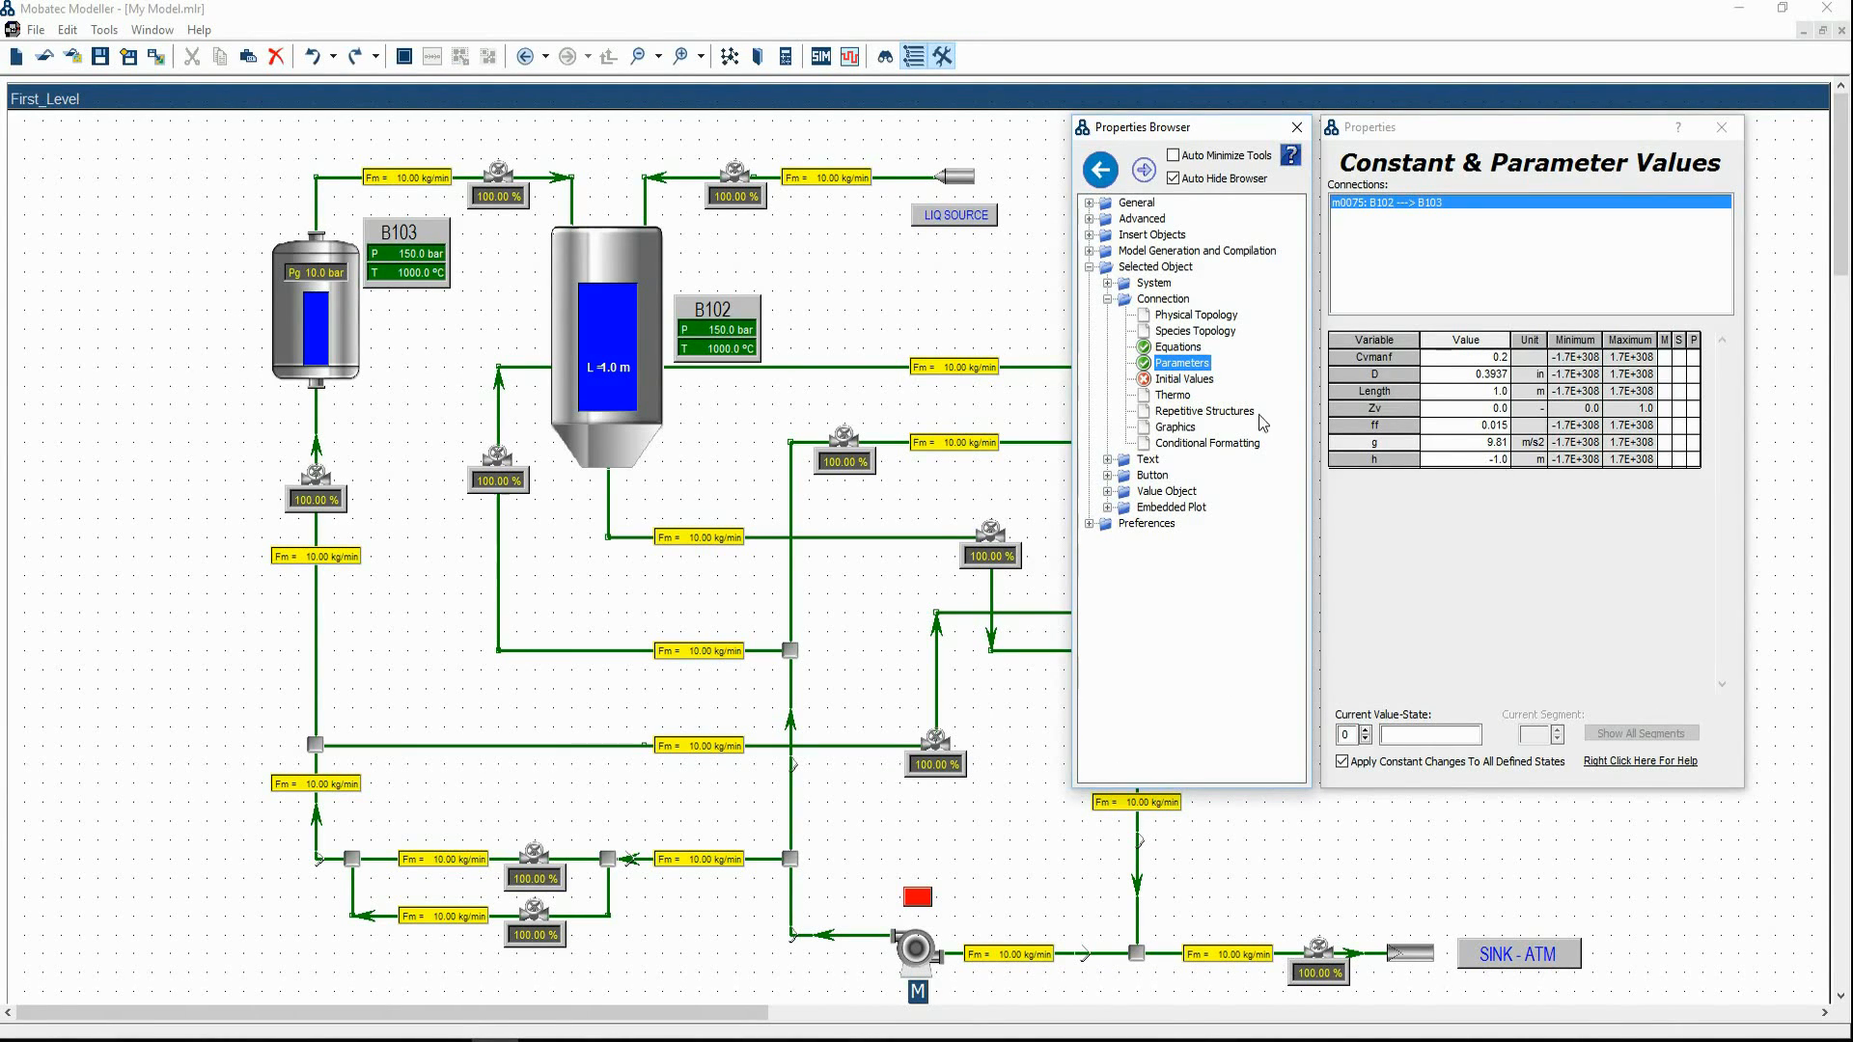
{"action": "left_click", "coordinate": [1187, 382]}
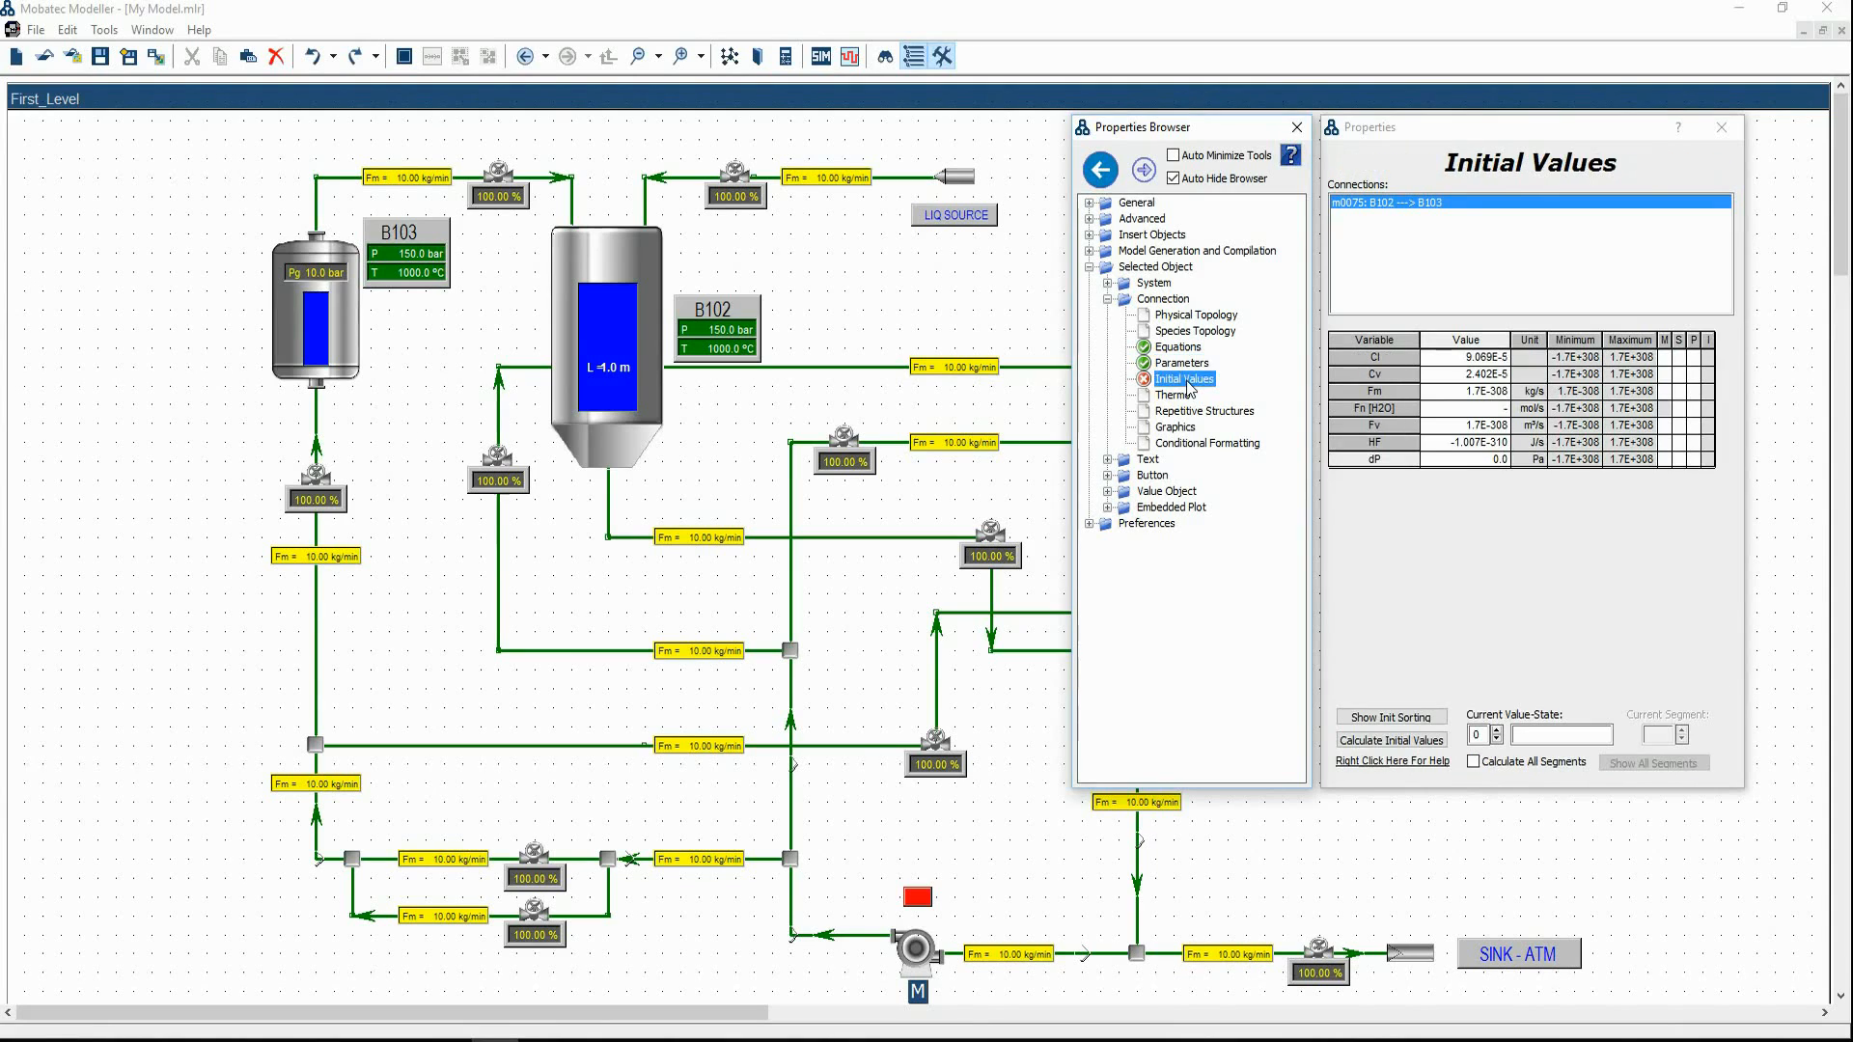
{"action": "left_click", "coordinate": [1405, 741]}
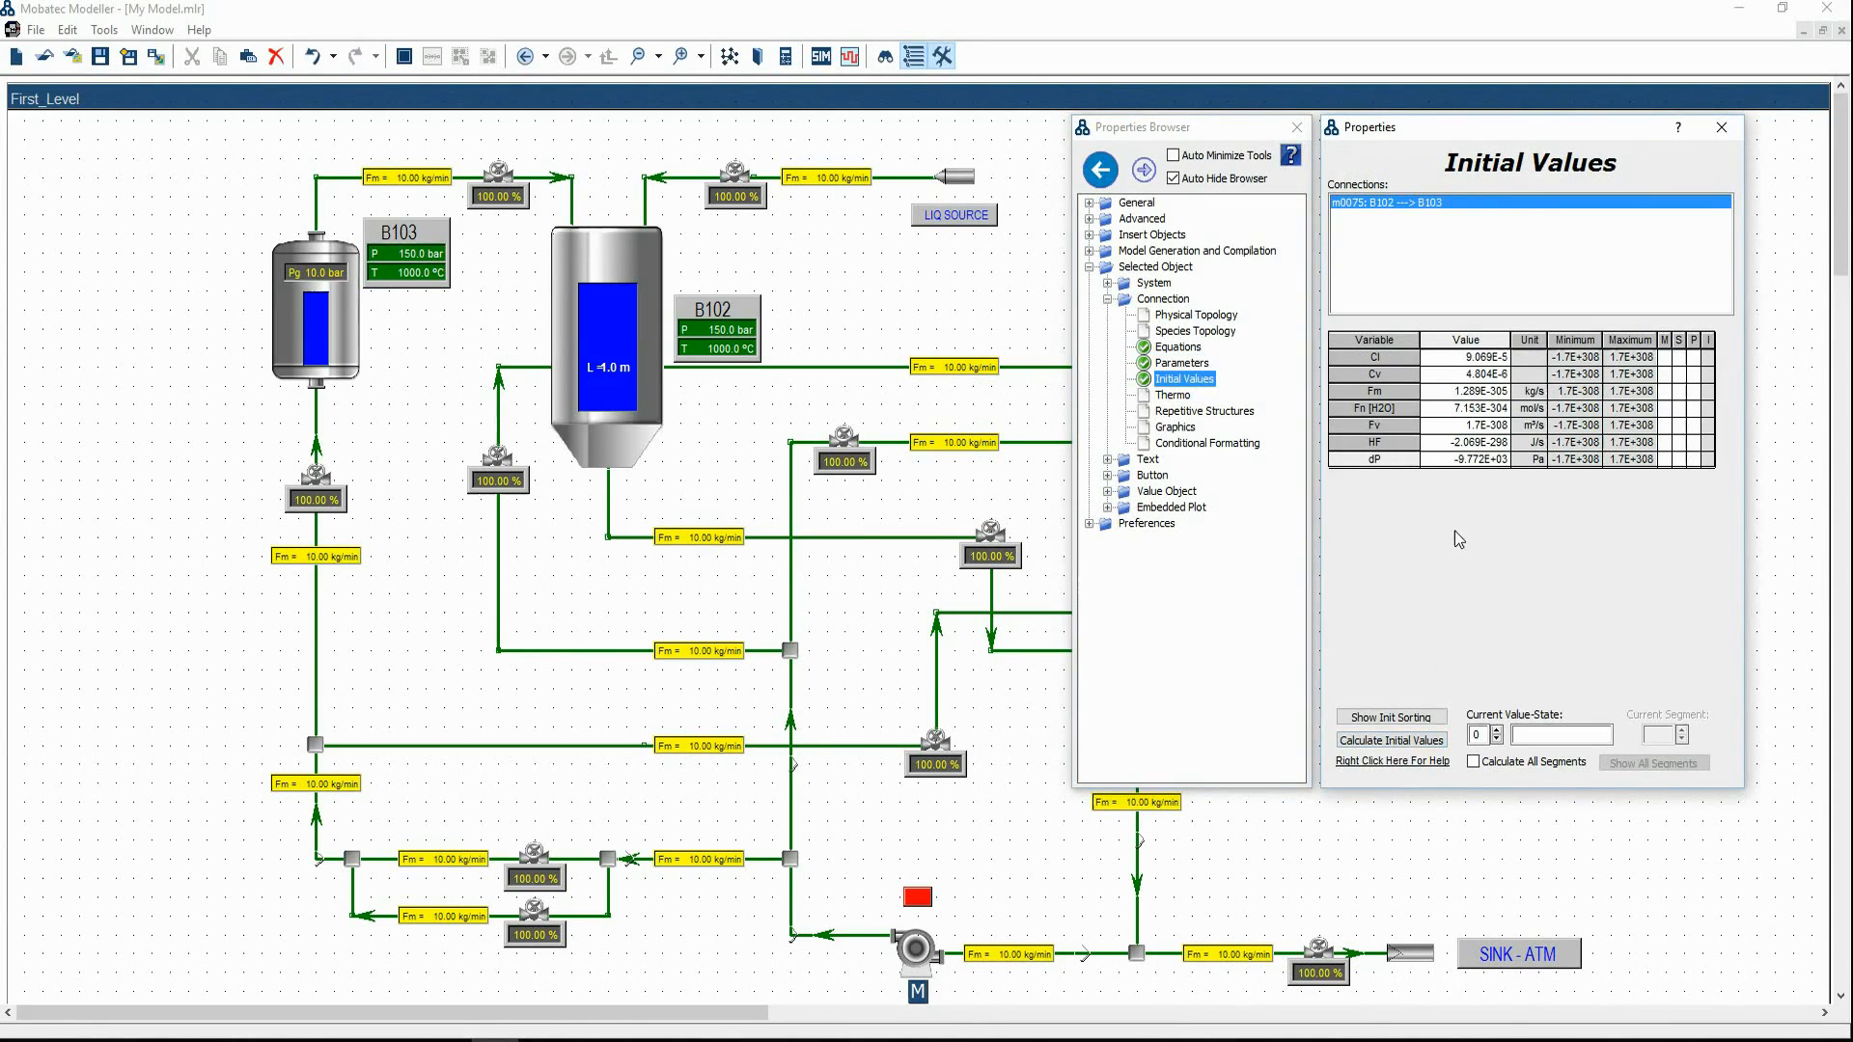
Set the unit of the valve connection's Zv parameter to % and recalculate the connection's initial values
{"action": "left_click", "coordinate": [1183, 363]}
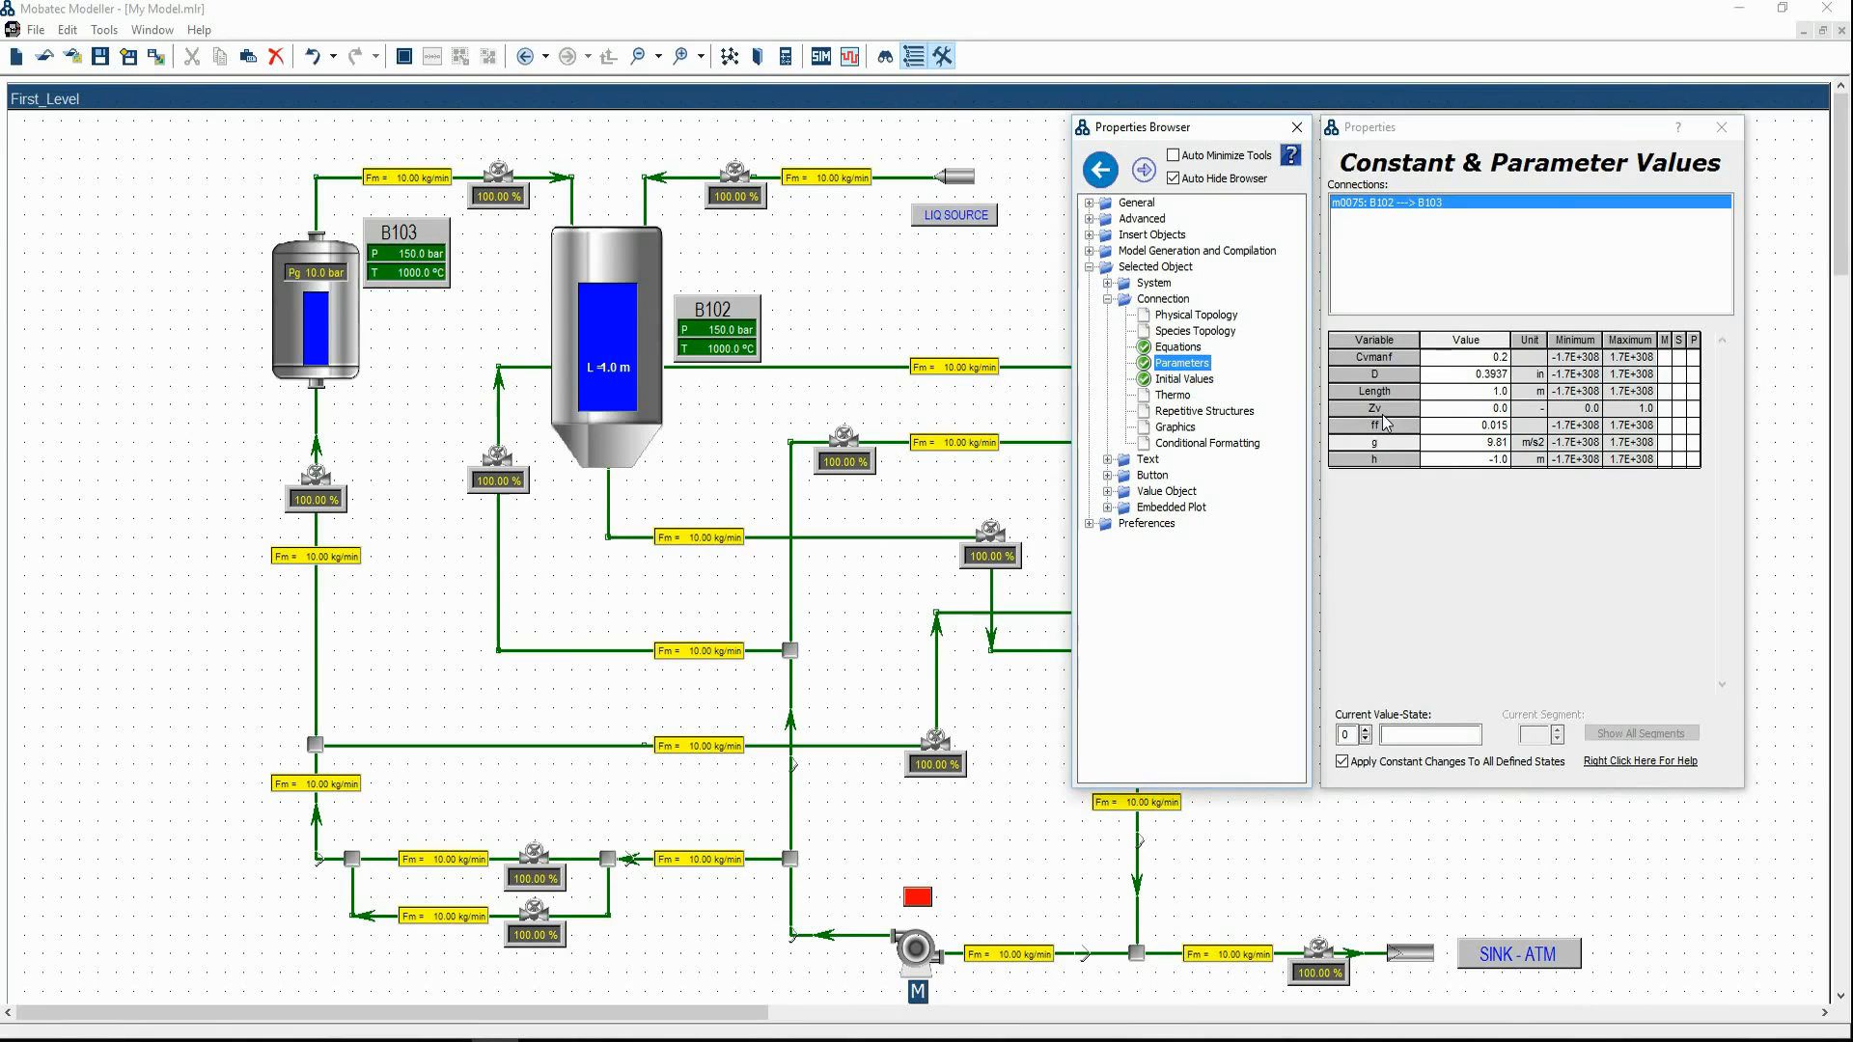
{"action": "left_click", "coordinate": [1533, 409]}
{"action": "left_click", "coordinate": [1539, 425]}
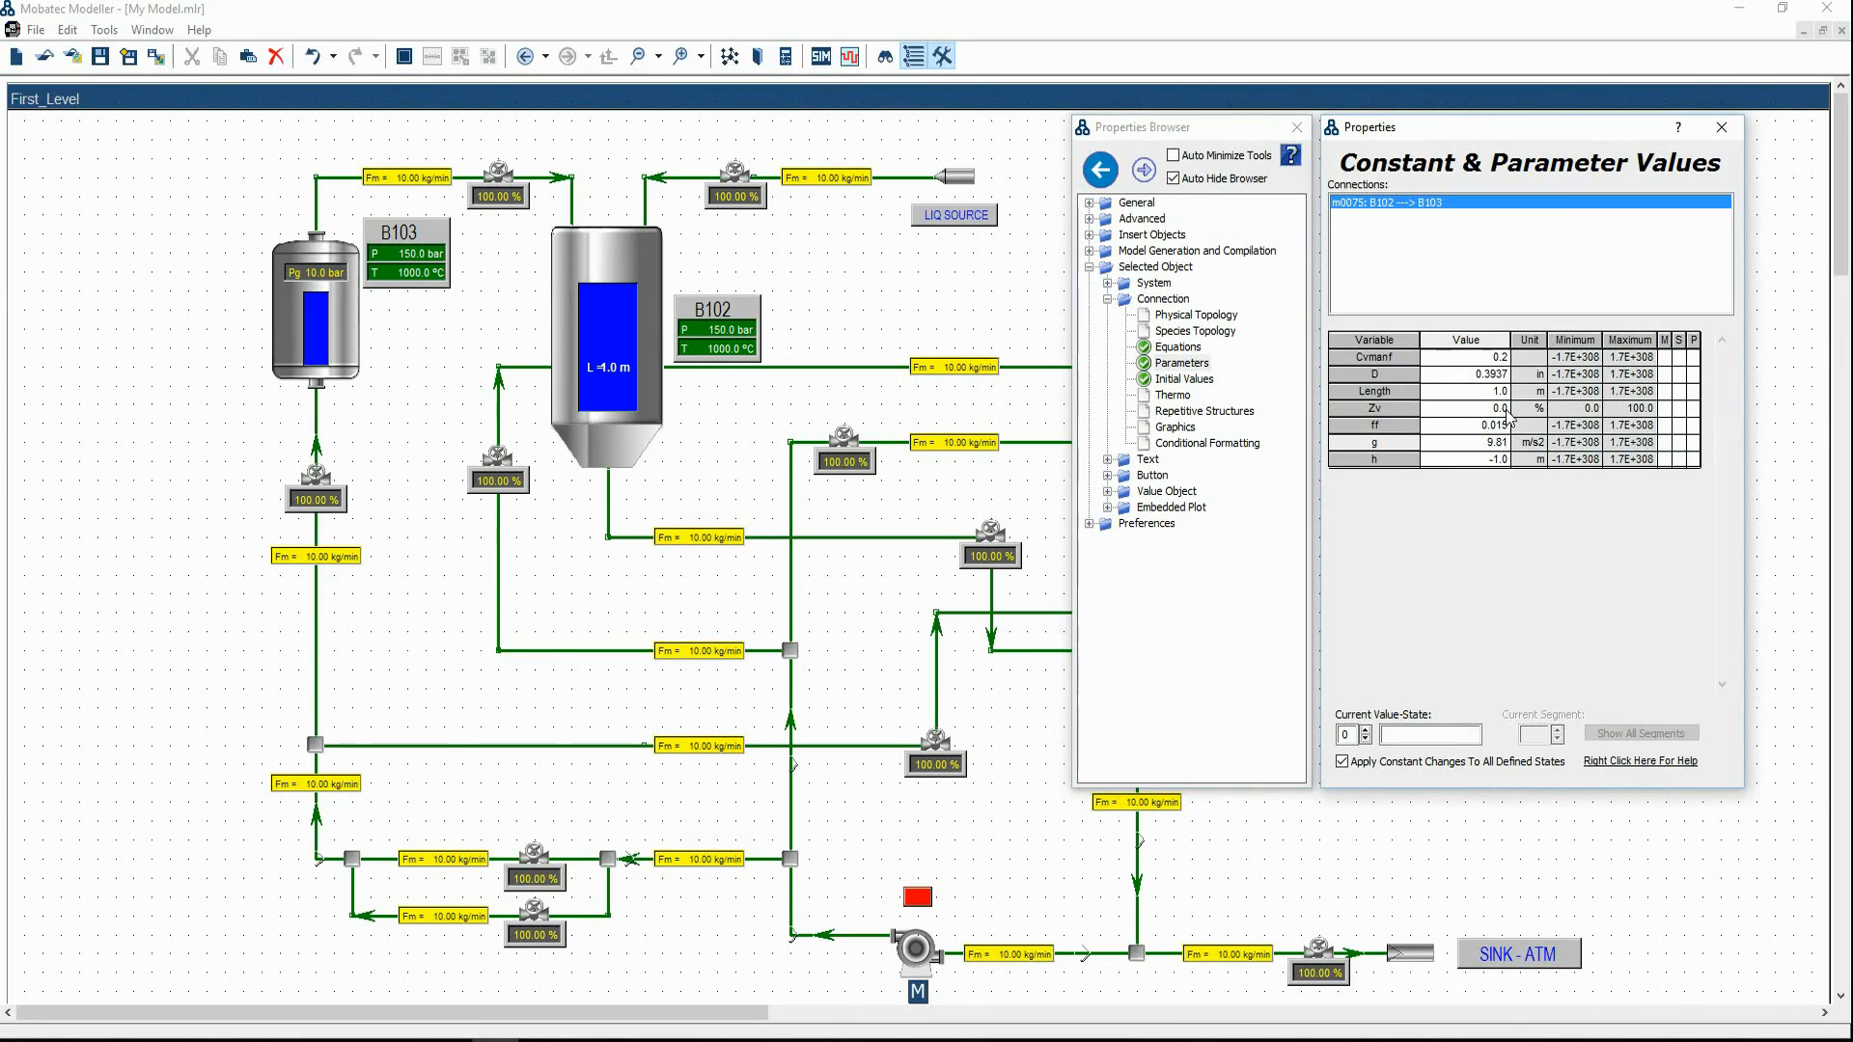
{"action": "left_click", "coordinate": [1185, 379]}
{"action": "left_click", "coordinate": [1387, 742]}
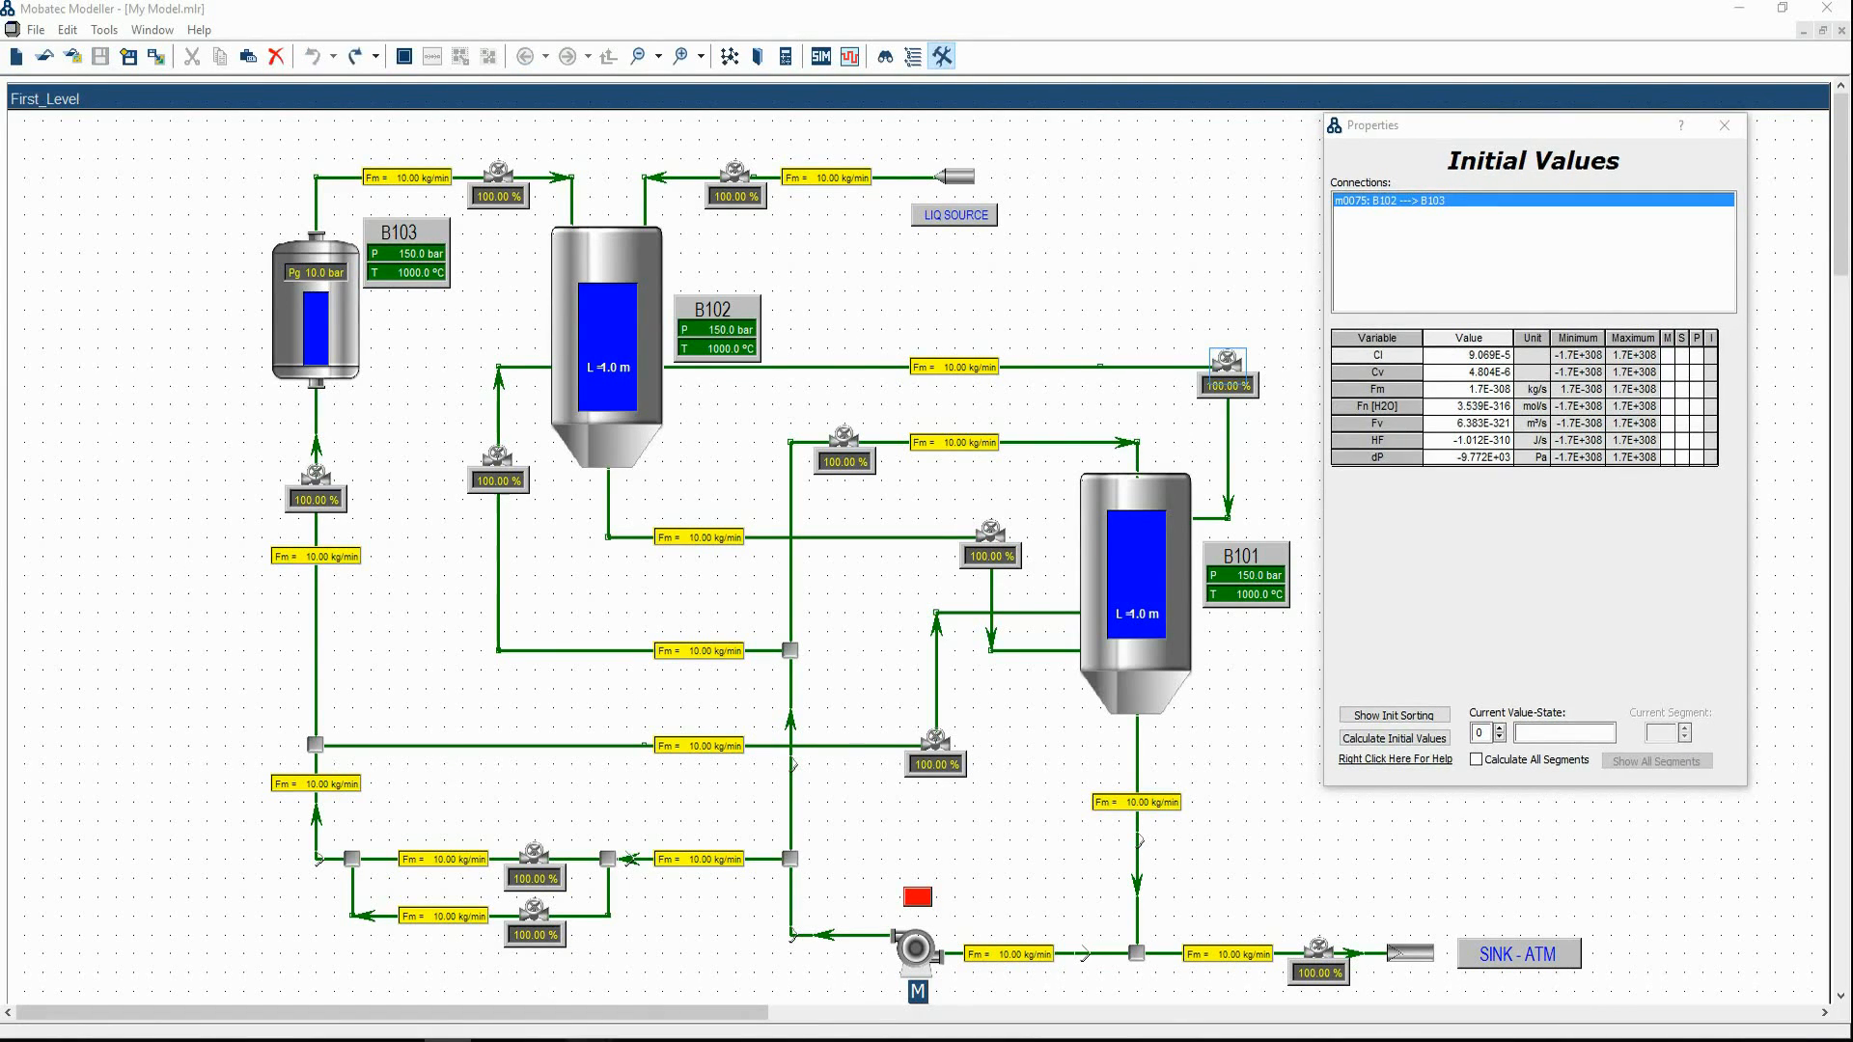
Consult the PDF guide's section on running a real-time dynamic simulation, and compile the model into the simulation environment
{"action": "key", "text": "alt+Tab"}
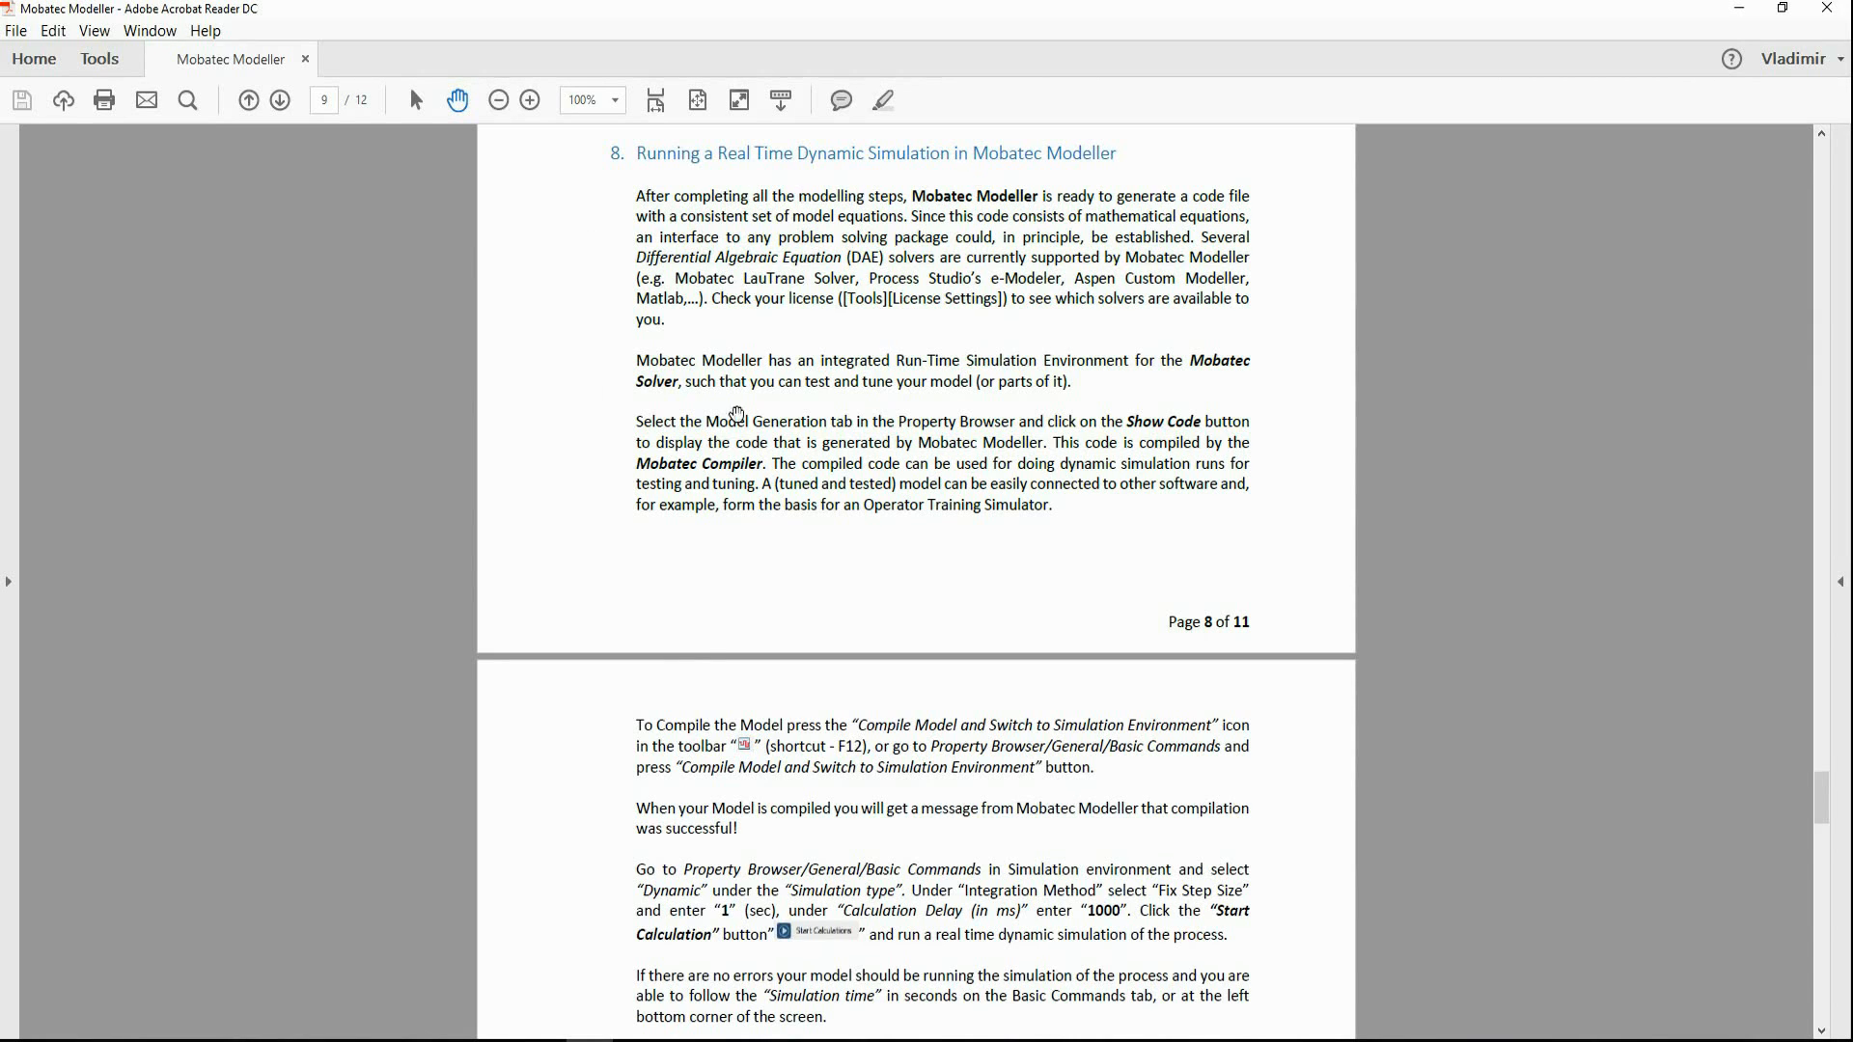
{"action": "key", "text": "alt+Tab"}
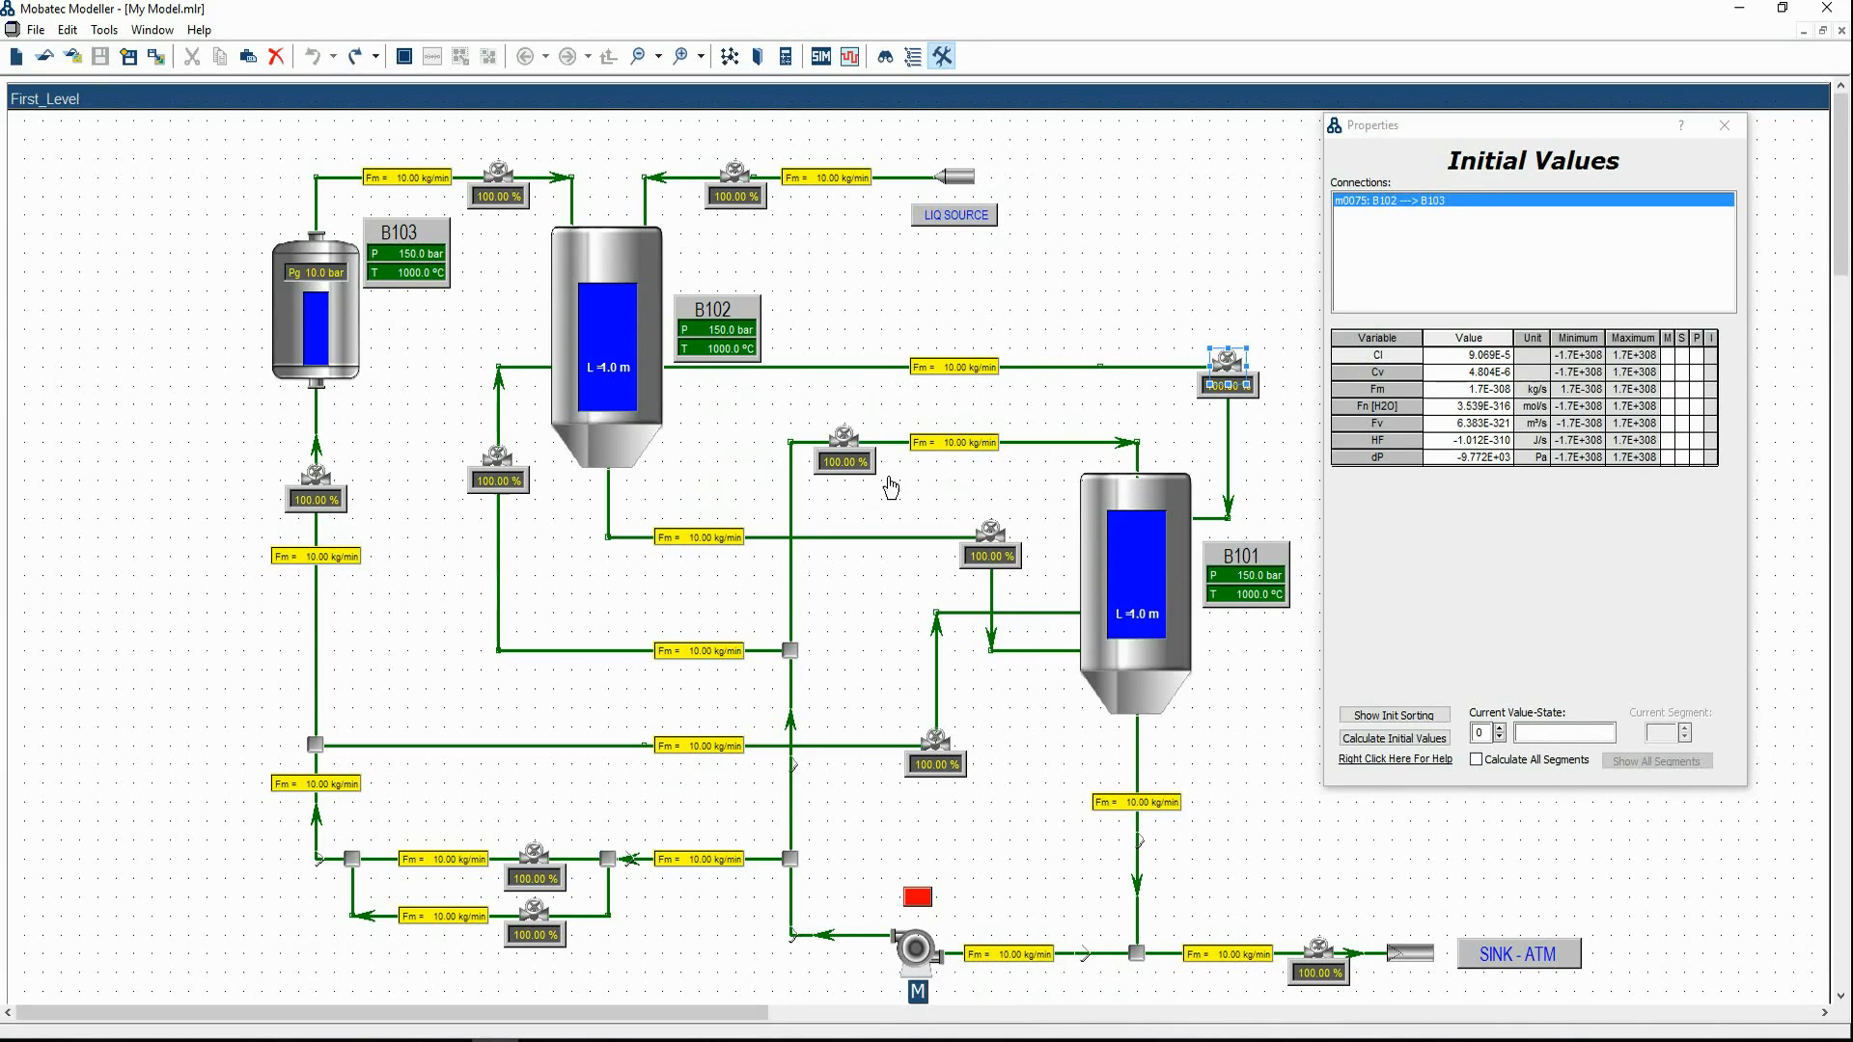
{"action": "left_click", "coordinate": [1161, 287]}
{"action": "mouse_move", "coordinate": [1449, 234]}
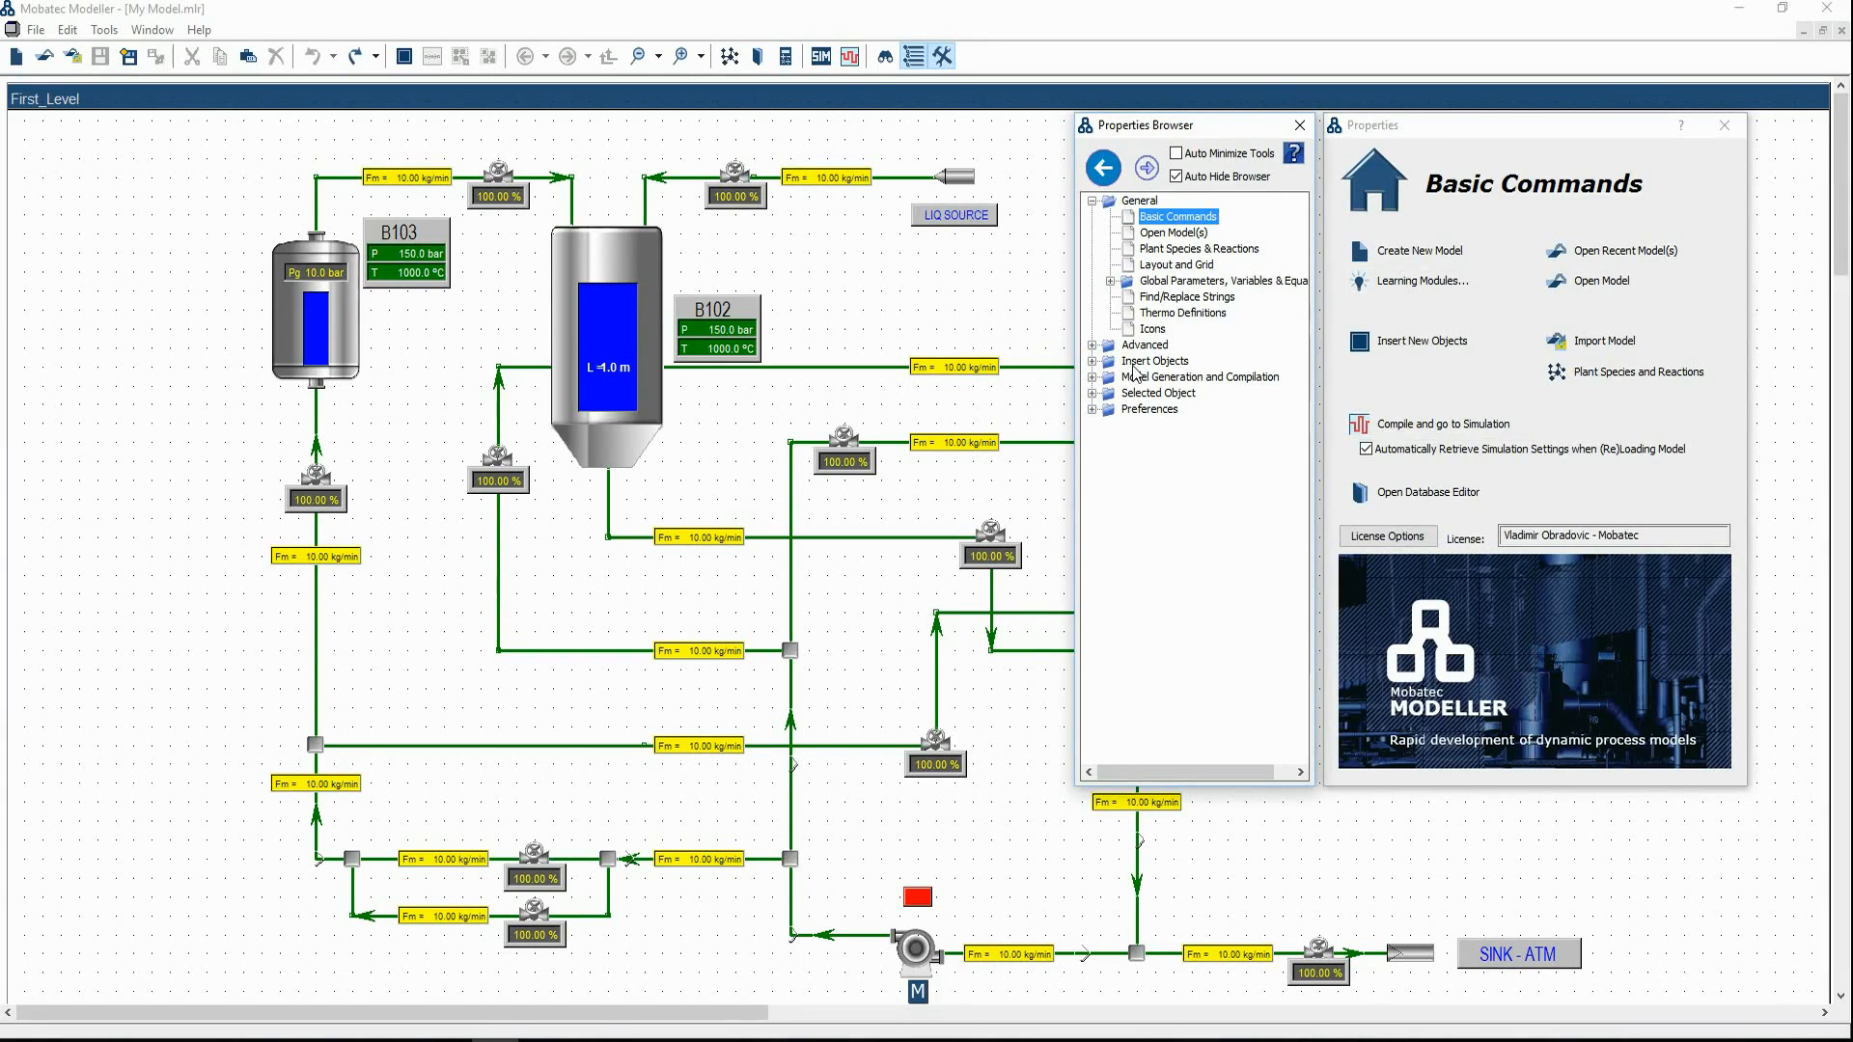
{"action": "left_click", "coordinate": [851, 67]}
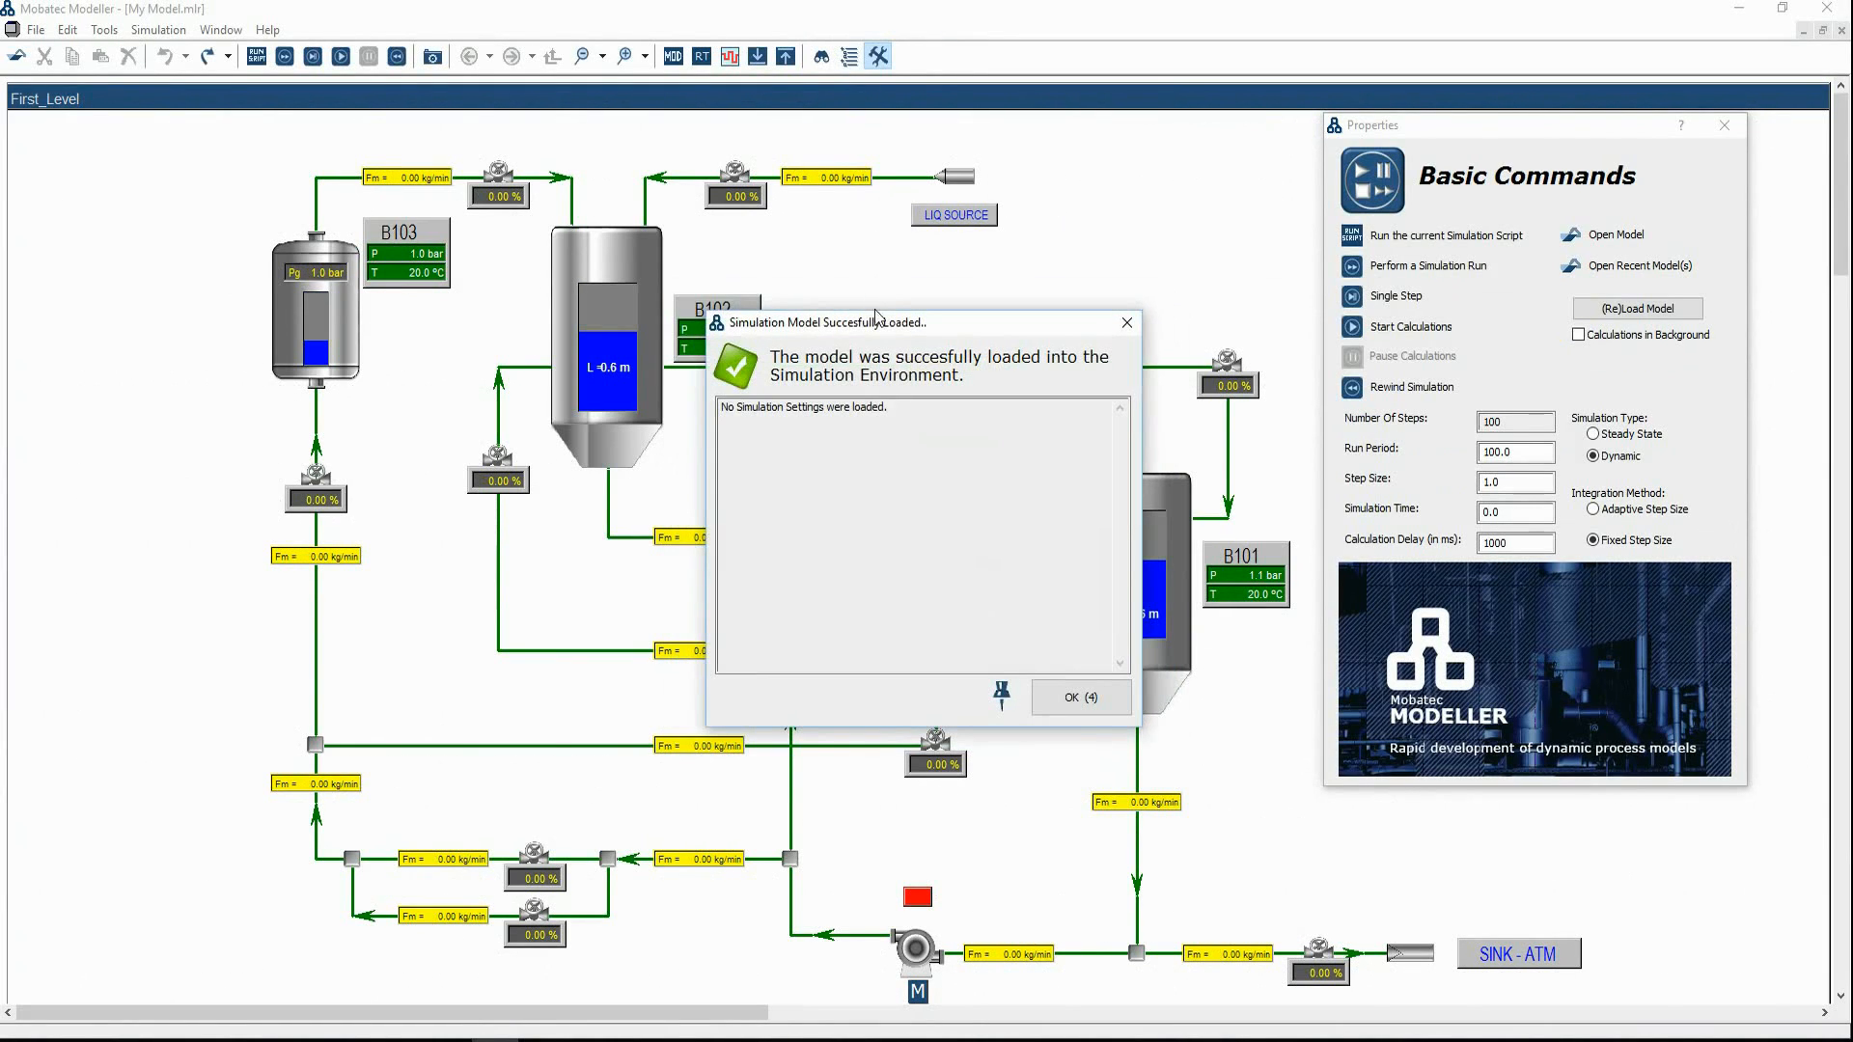
Dismiss the model-loaded message, check the step size and calculation delay, and start the dynamic calculations
{"action": "left_click", "coordinate": [1085, 710]}
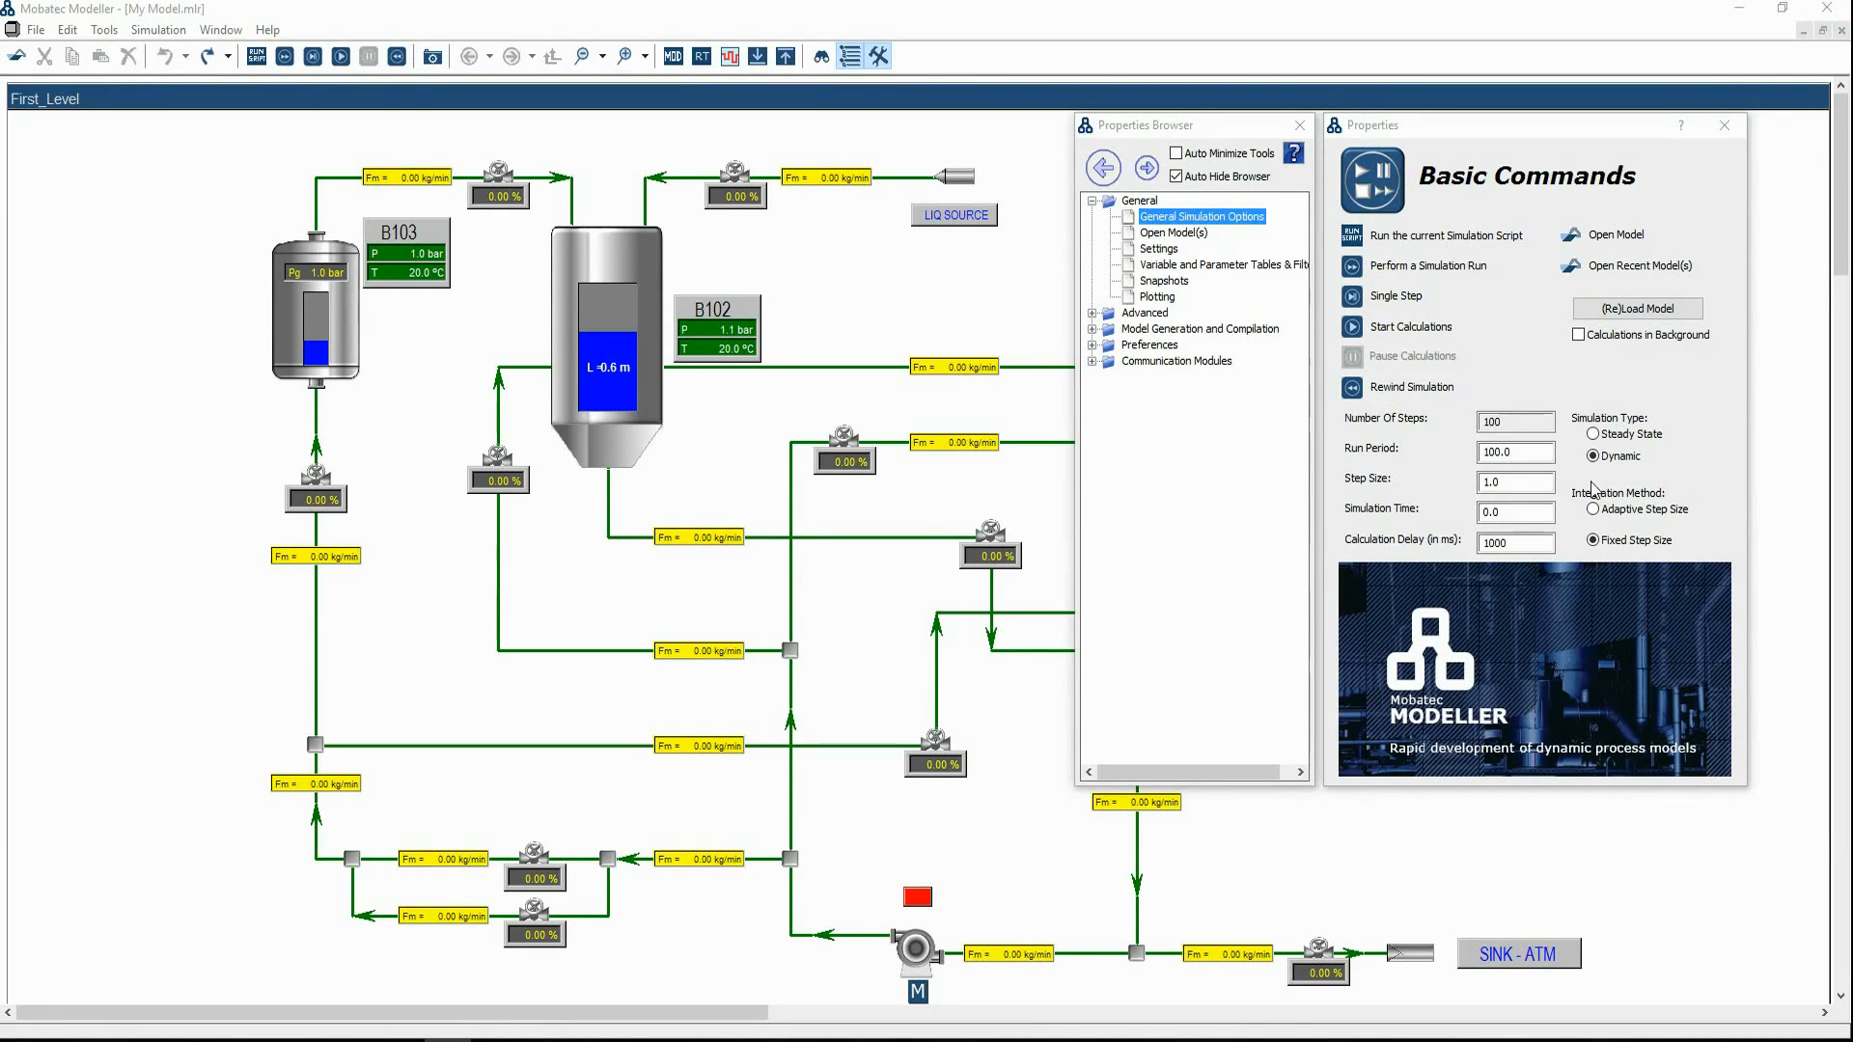
{"action": "left_click", "coordinate": [1522, 485]}
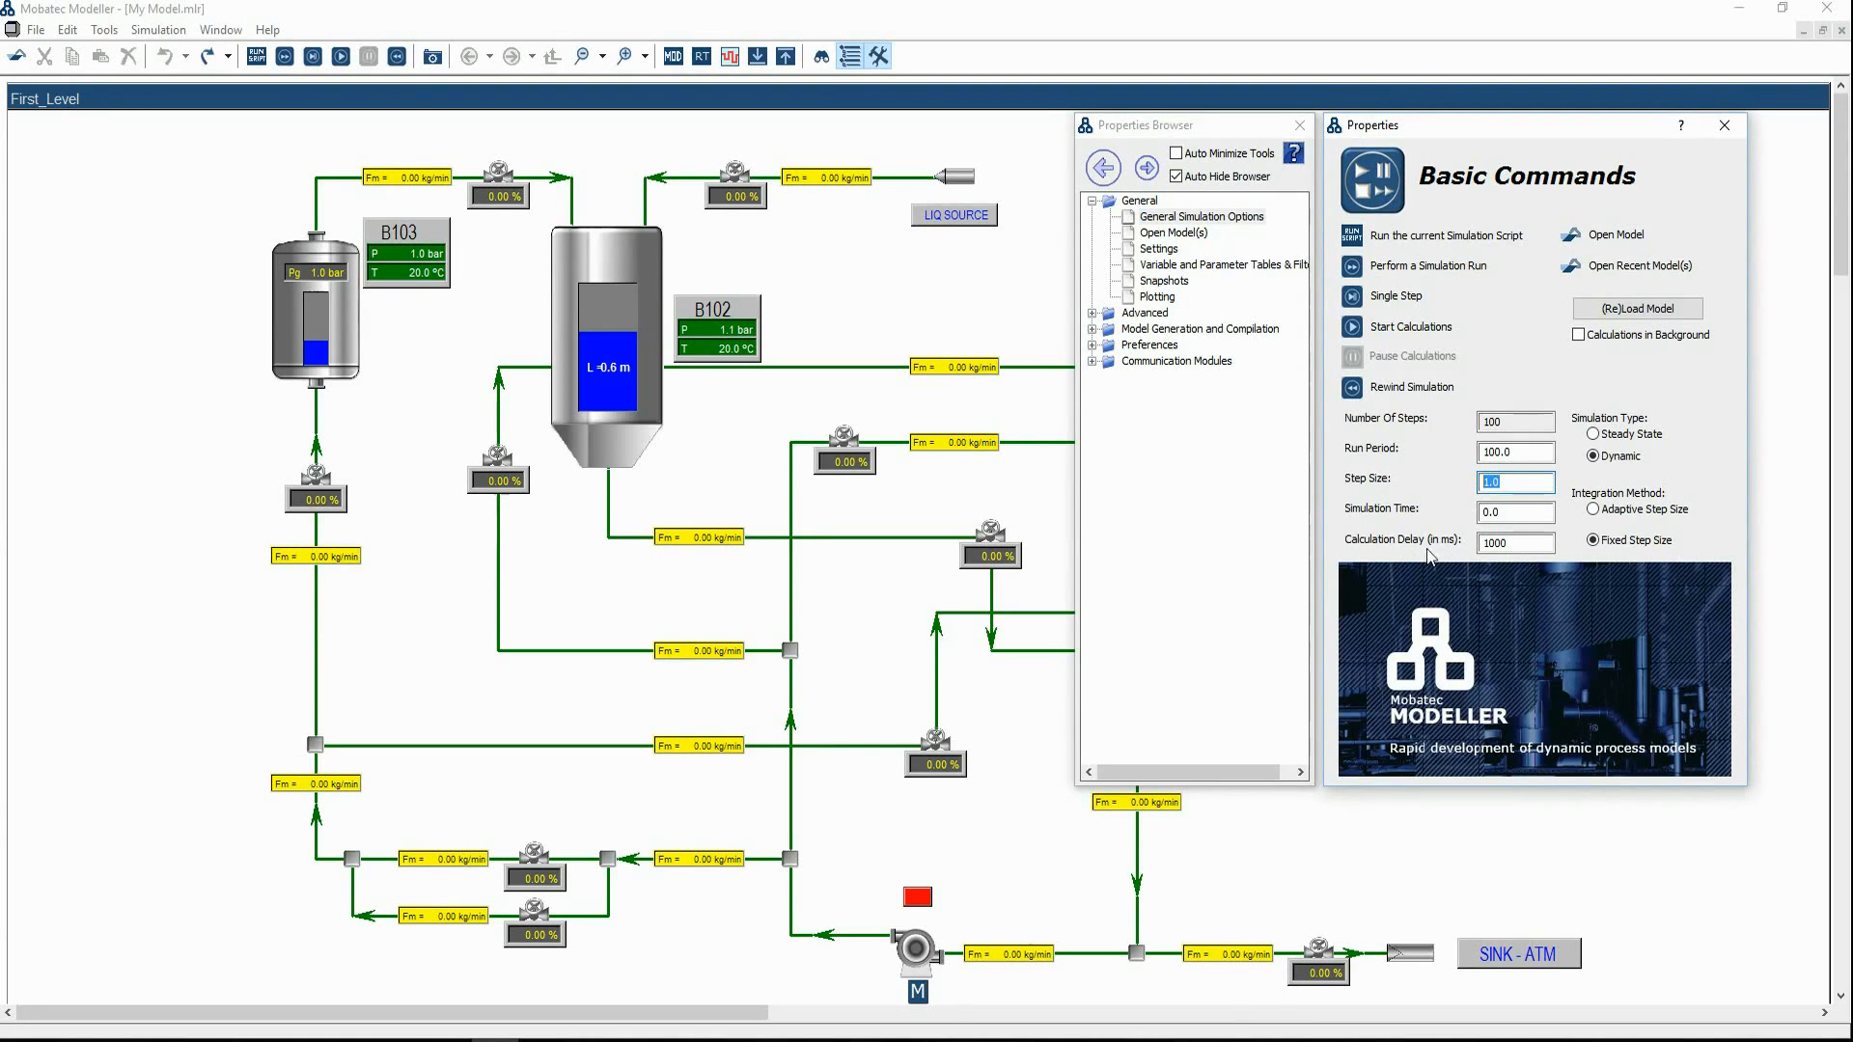
{"action": "left_click_drag", "start_coordinate": [1508, 543], "coordinate": [1486, 555]}
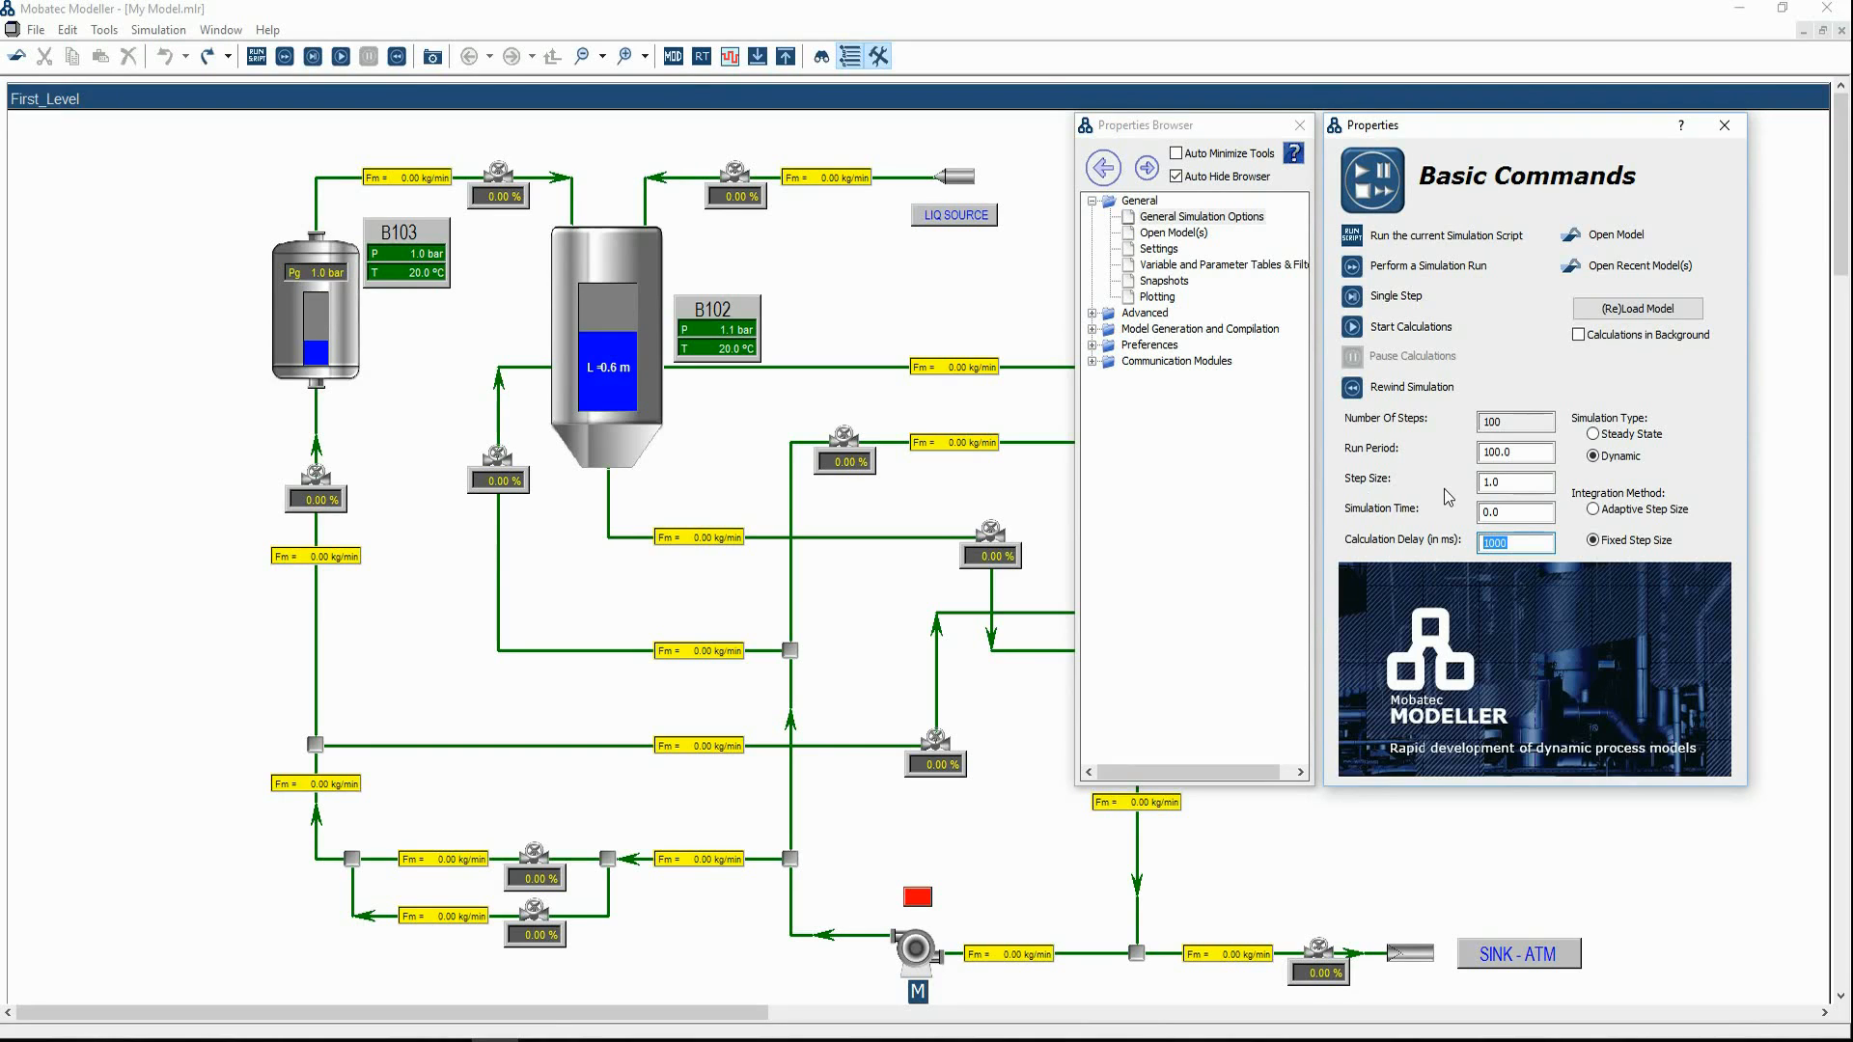
{"action": "left_click", "coordinate": [1417, 334]}
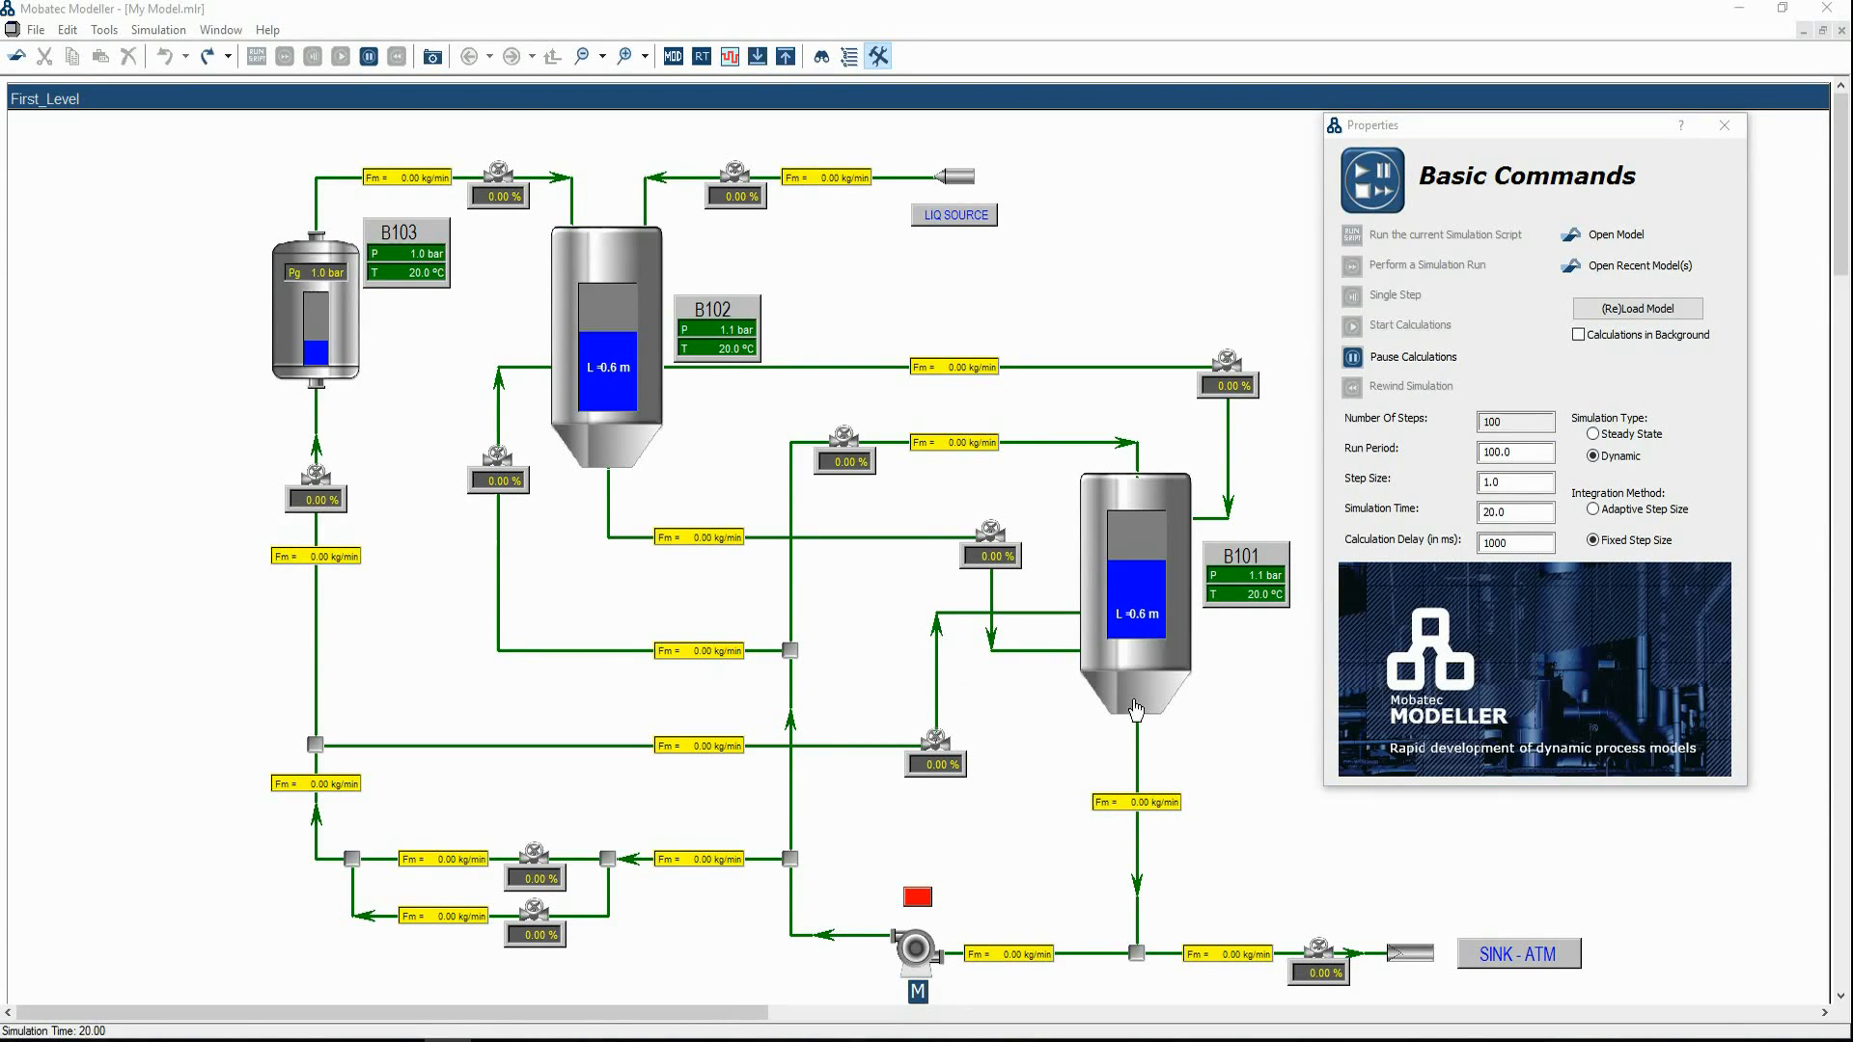
Set the valve on the upper of the two parallel lines and the inlet valve below B103 to 100 %
{"action": "double_click", "coordinate": [546, 879]}
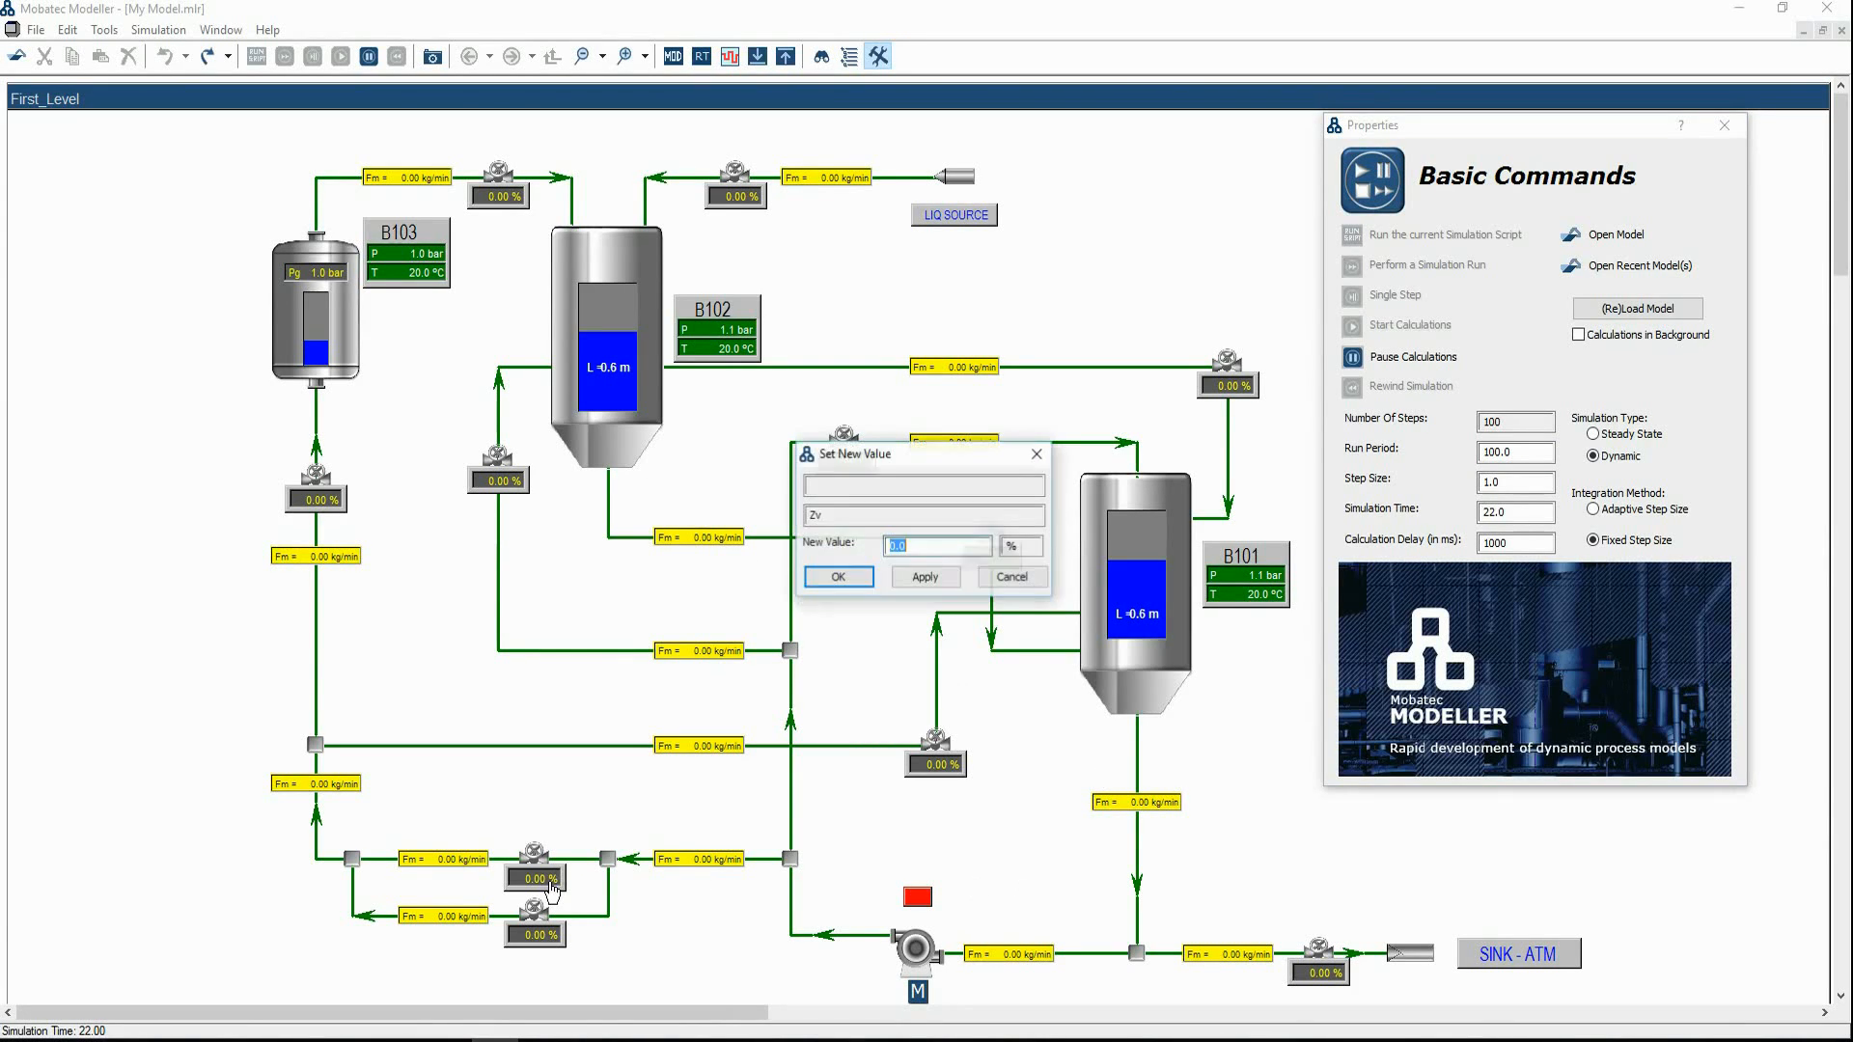
{"action": "type", "text": "100"}
{"action": "key", "text": "Return"}
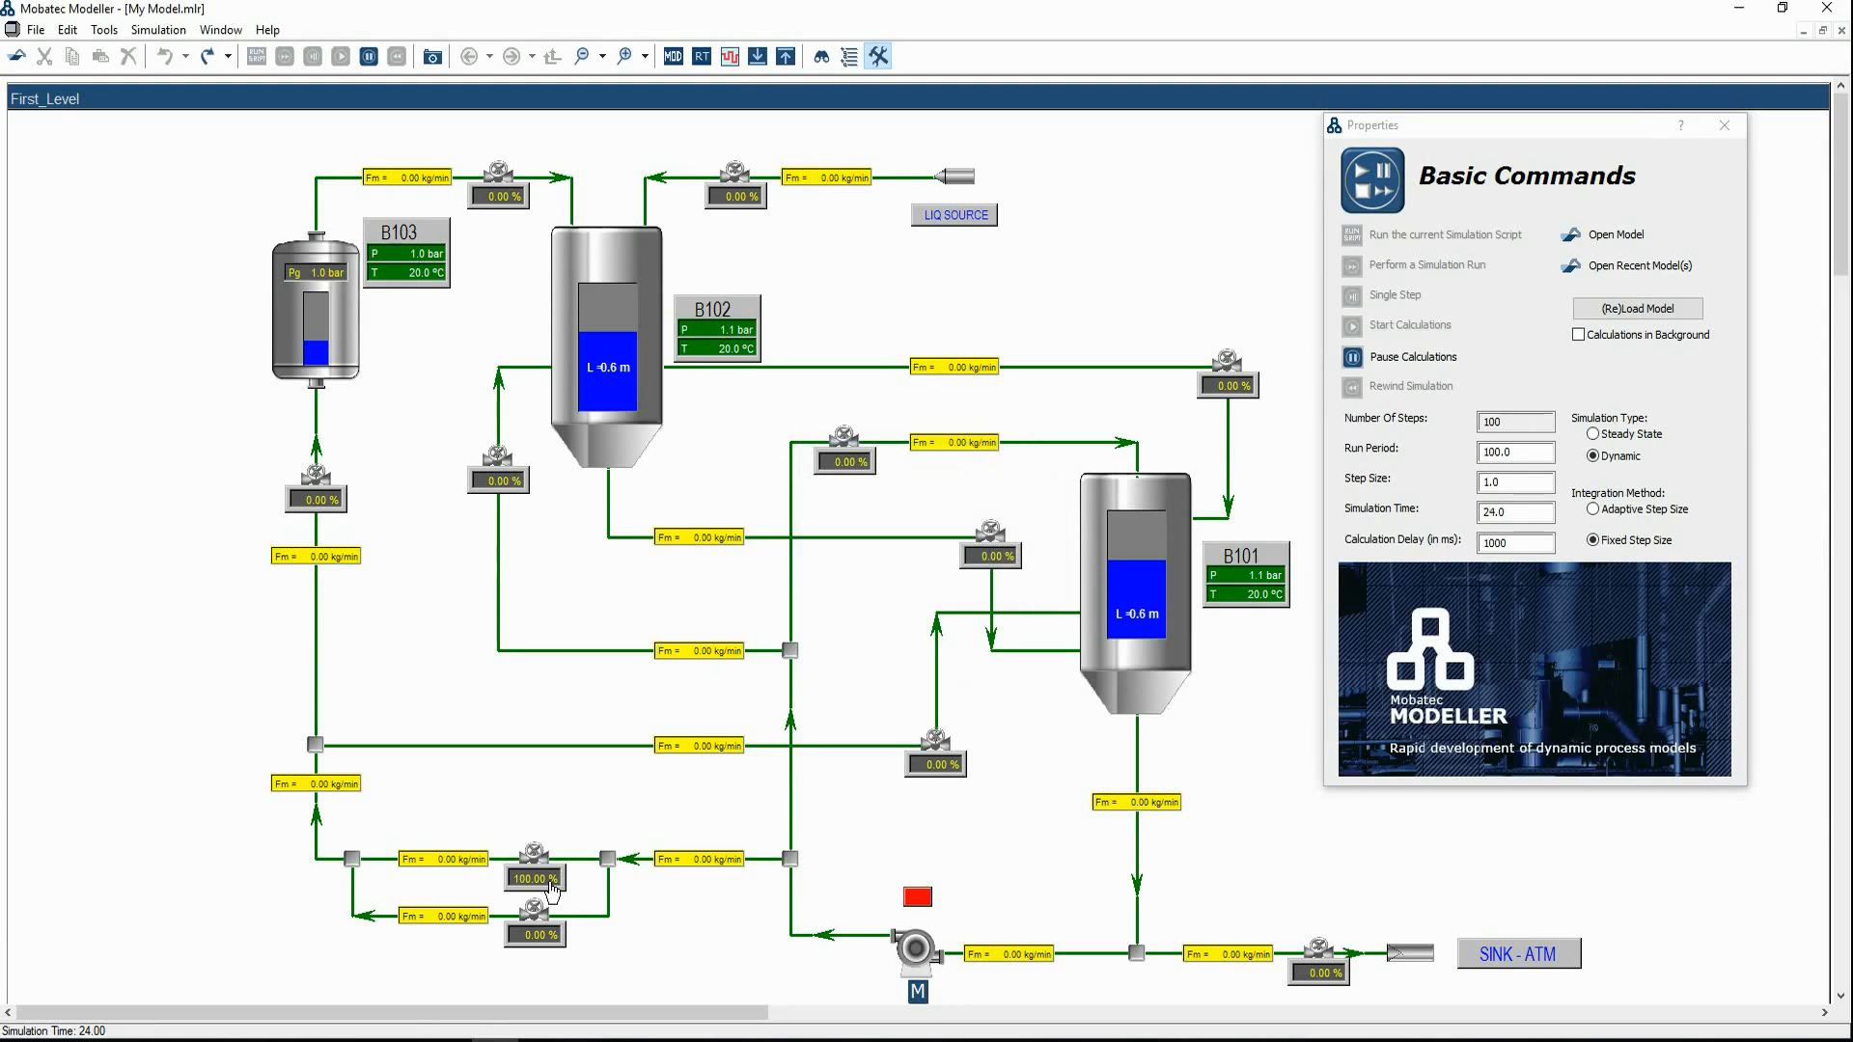
{"action": "double_click", "coordinate": [317, 500]}
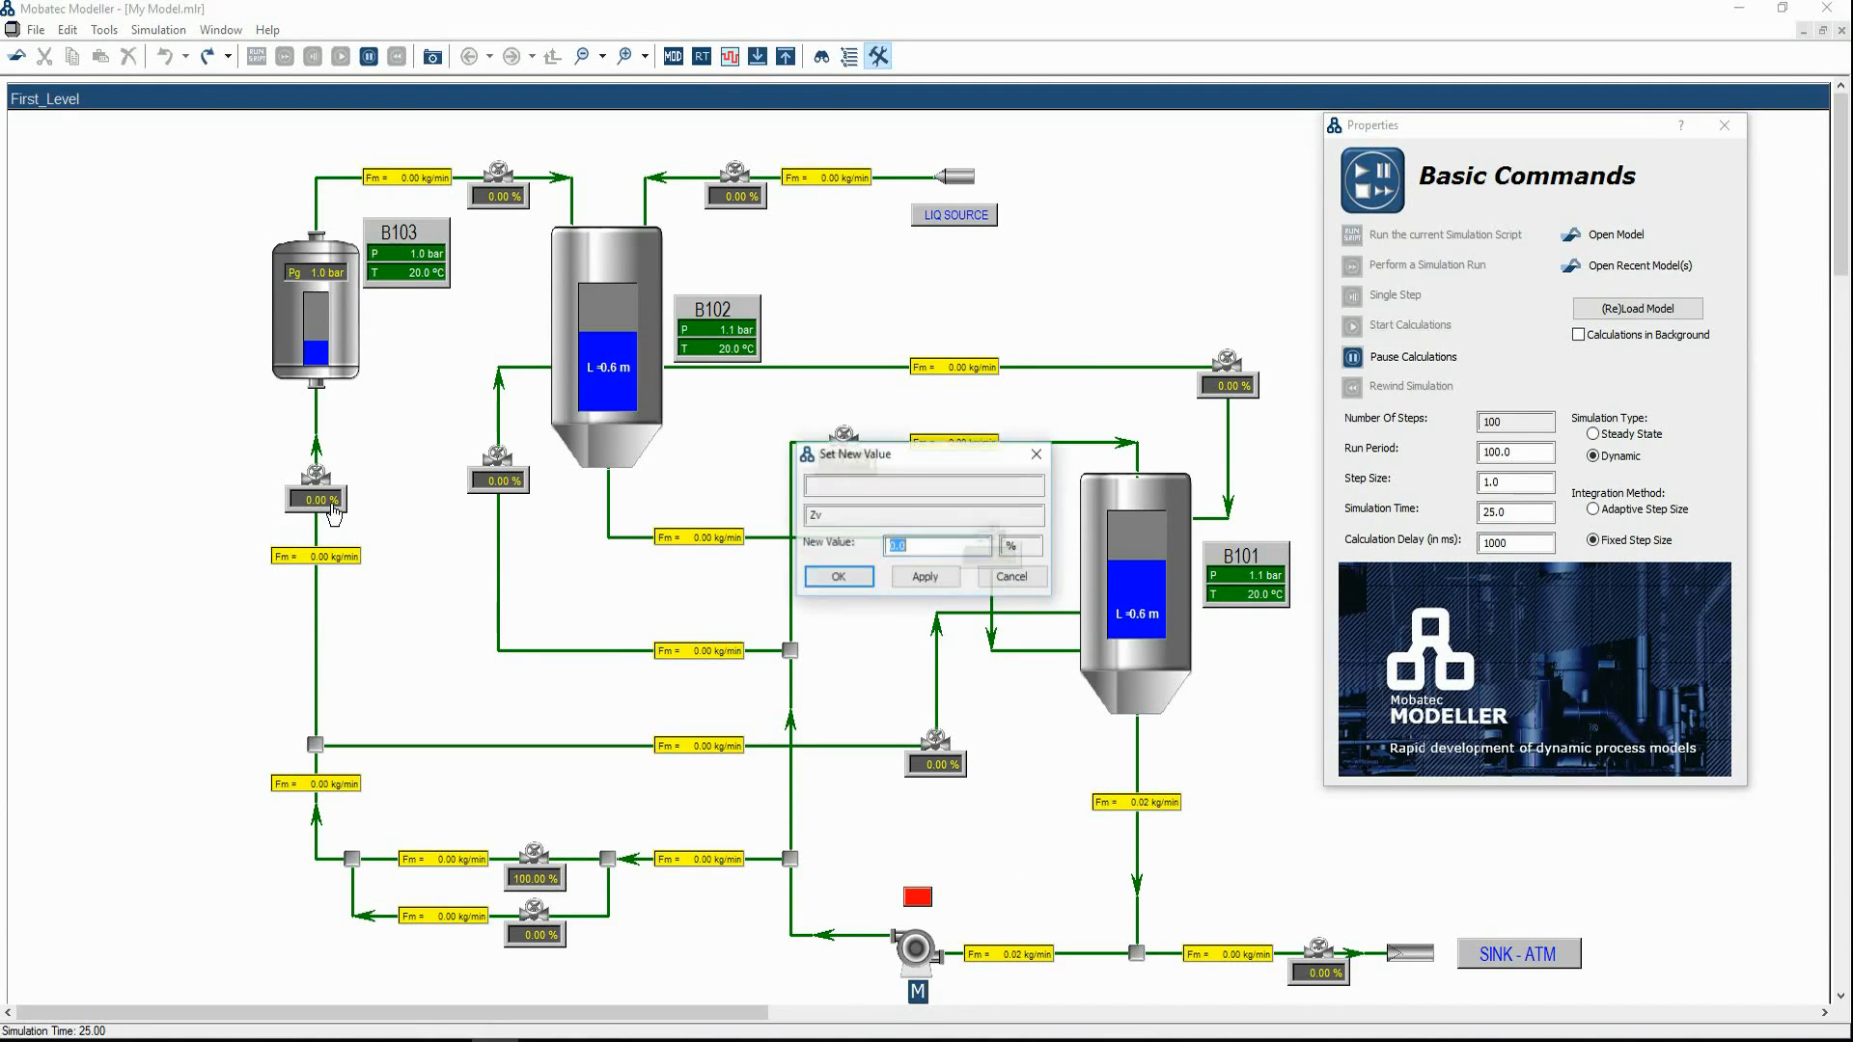
{"action": "type", "text": "100"}
{"action": "key", "text": "Return"}
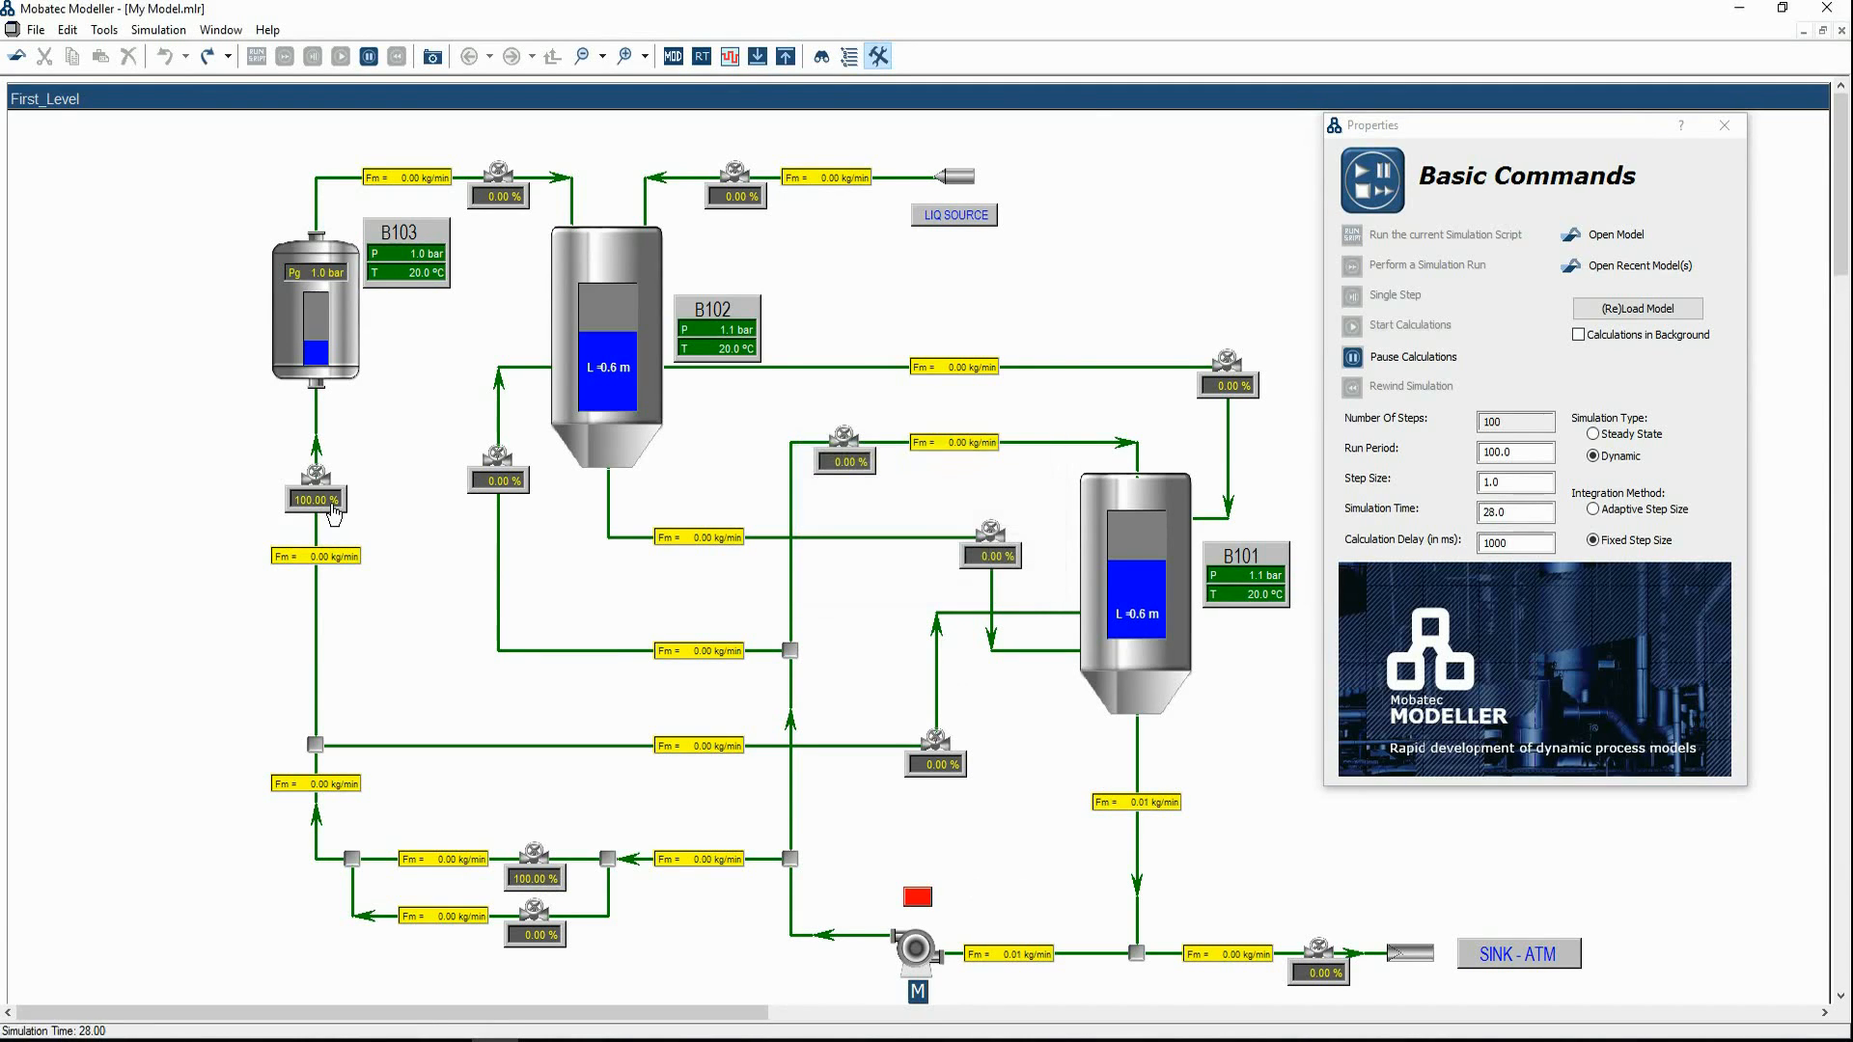
Set the valve on the line from B103 to B102 to 100 % and switch on the pump
{"action": "double_click", "coordinate": [524, 200]}
{"action": "type", "text": "100"}
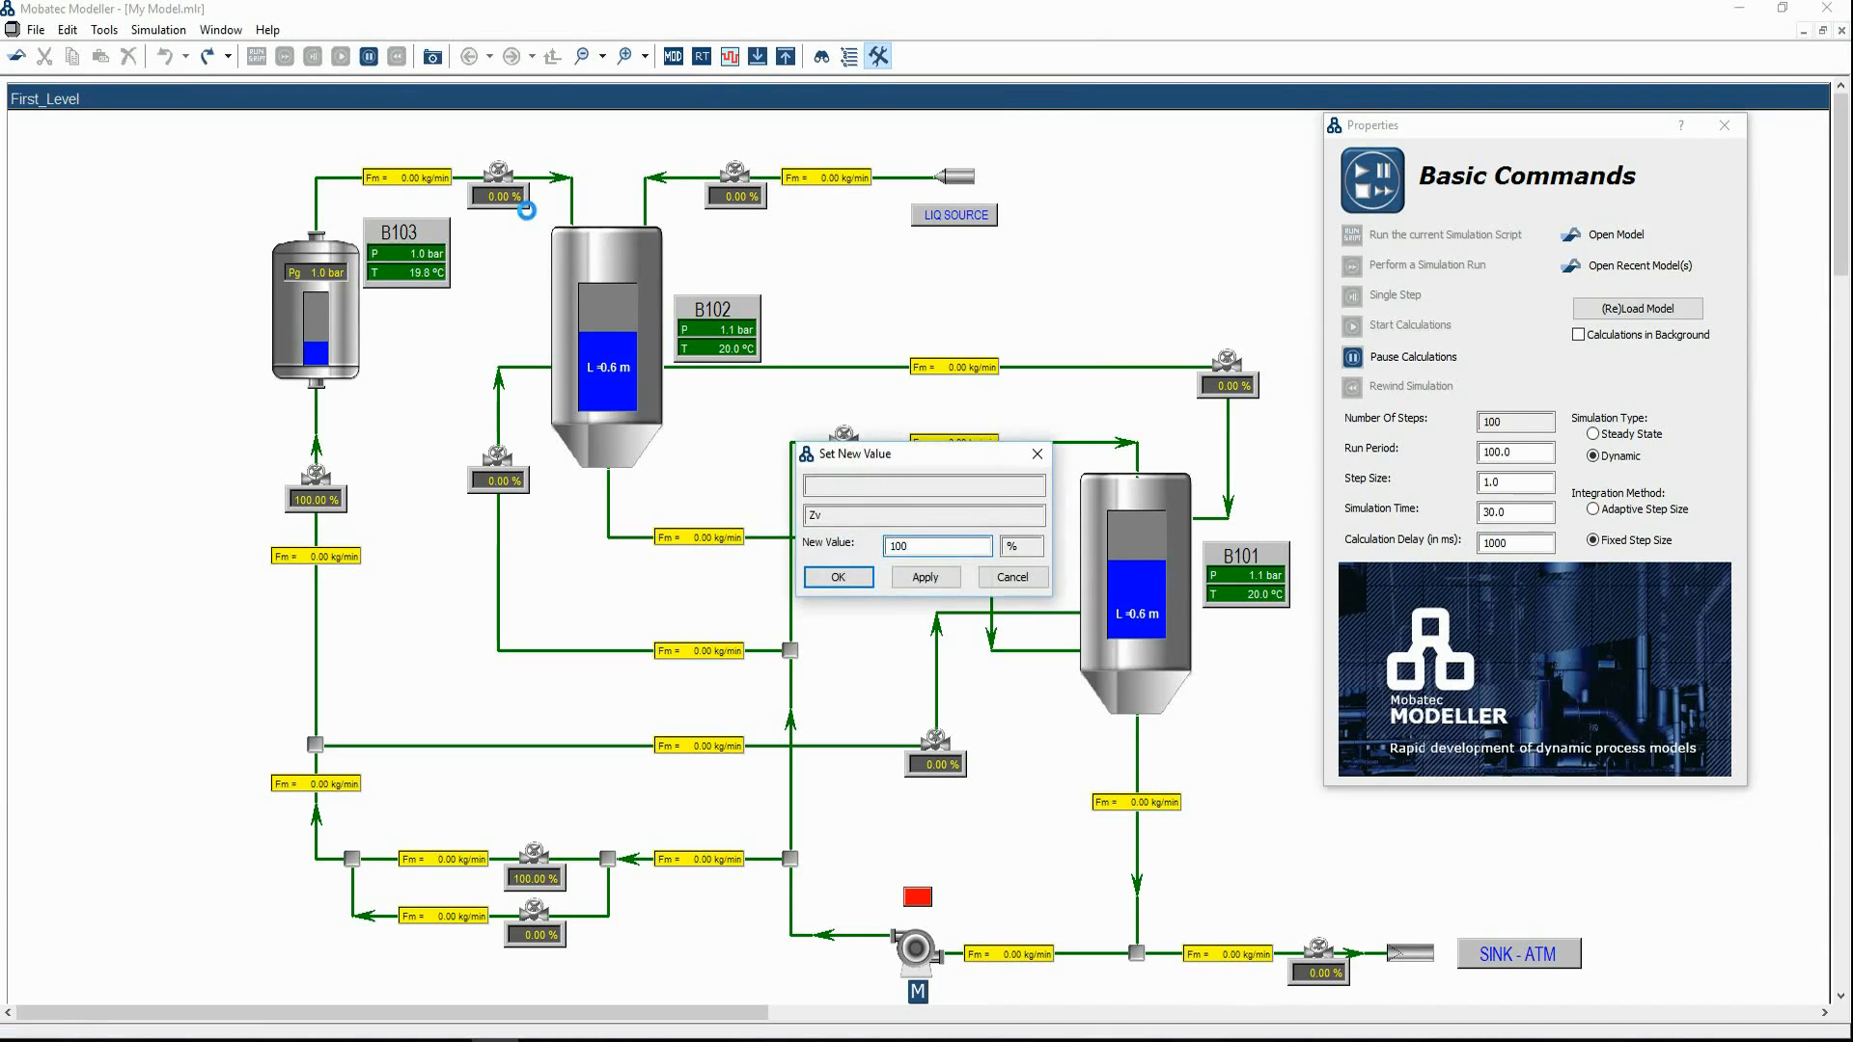
{"action": "key", "text": "Return"}
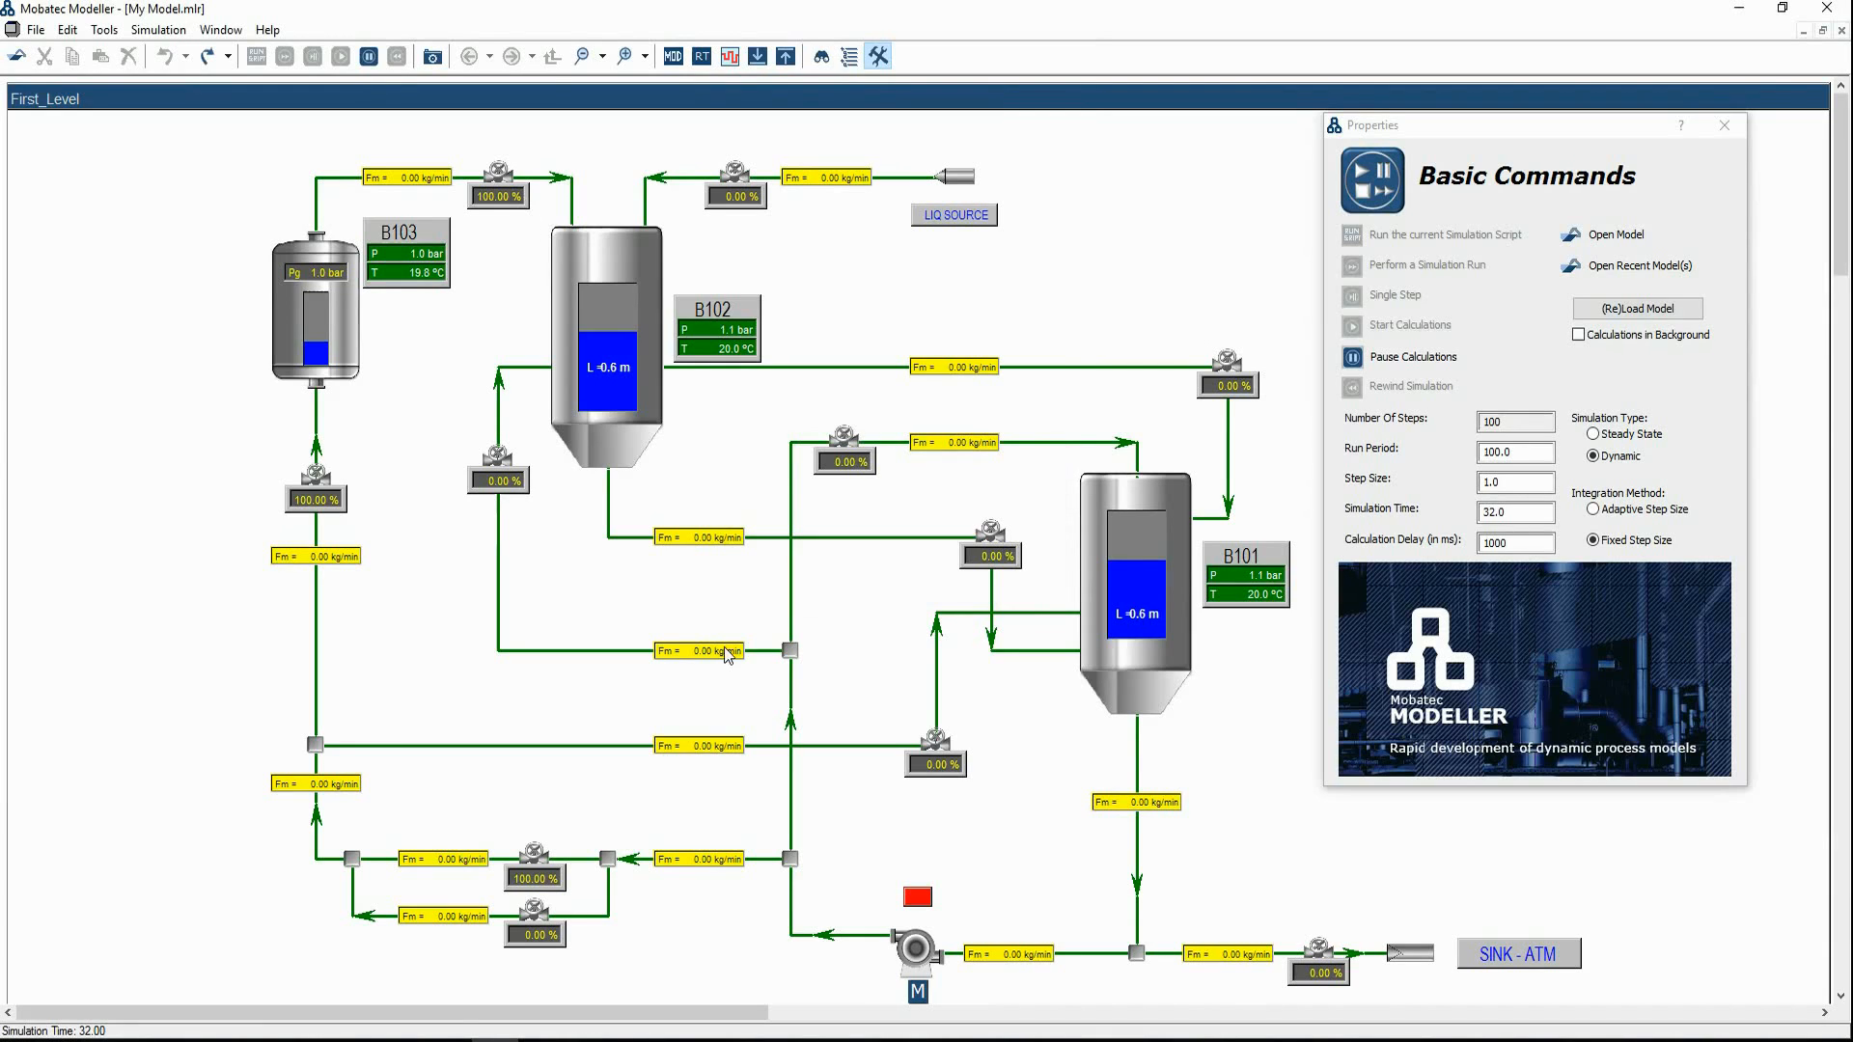
{"action": "left_click", "coordinate": [920, 905]}
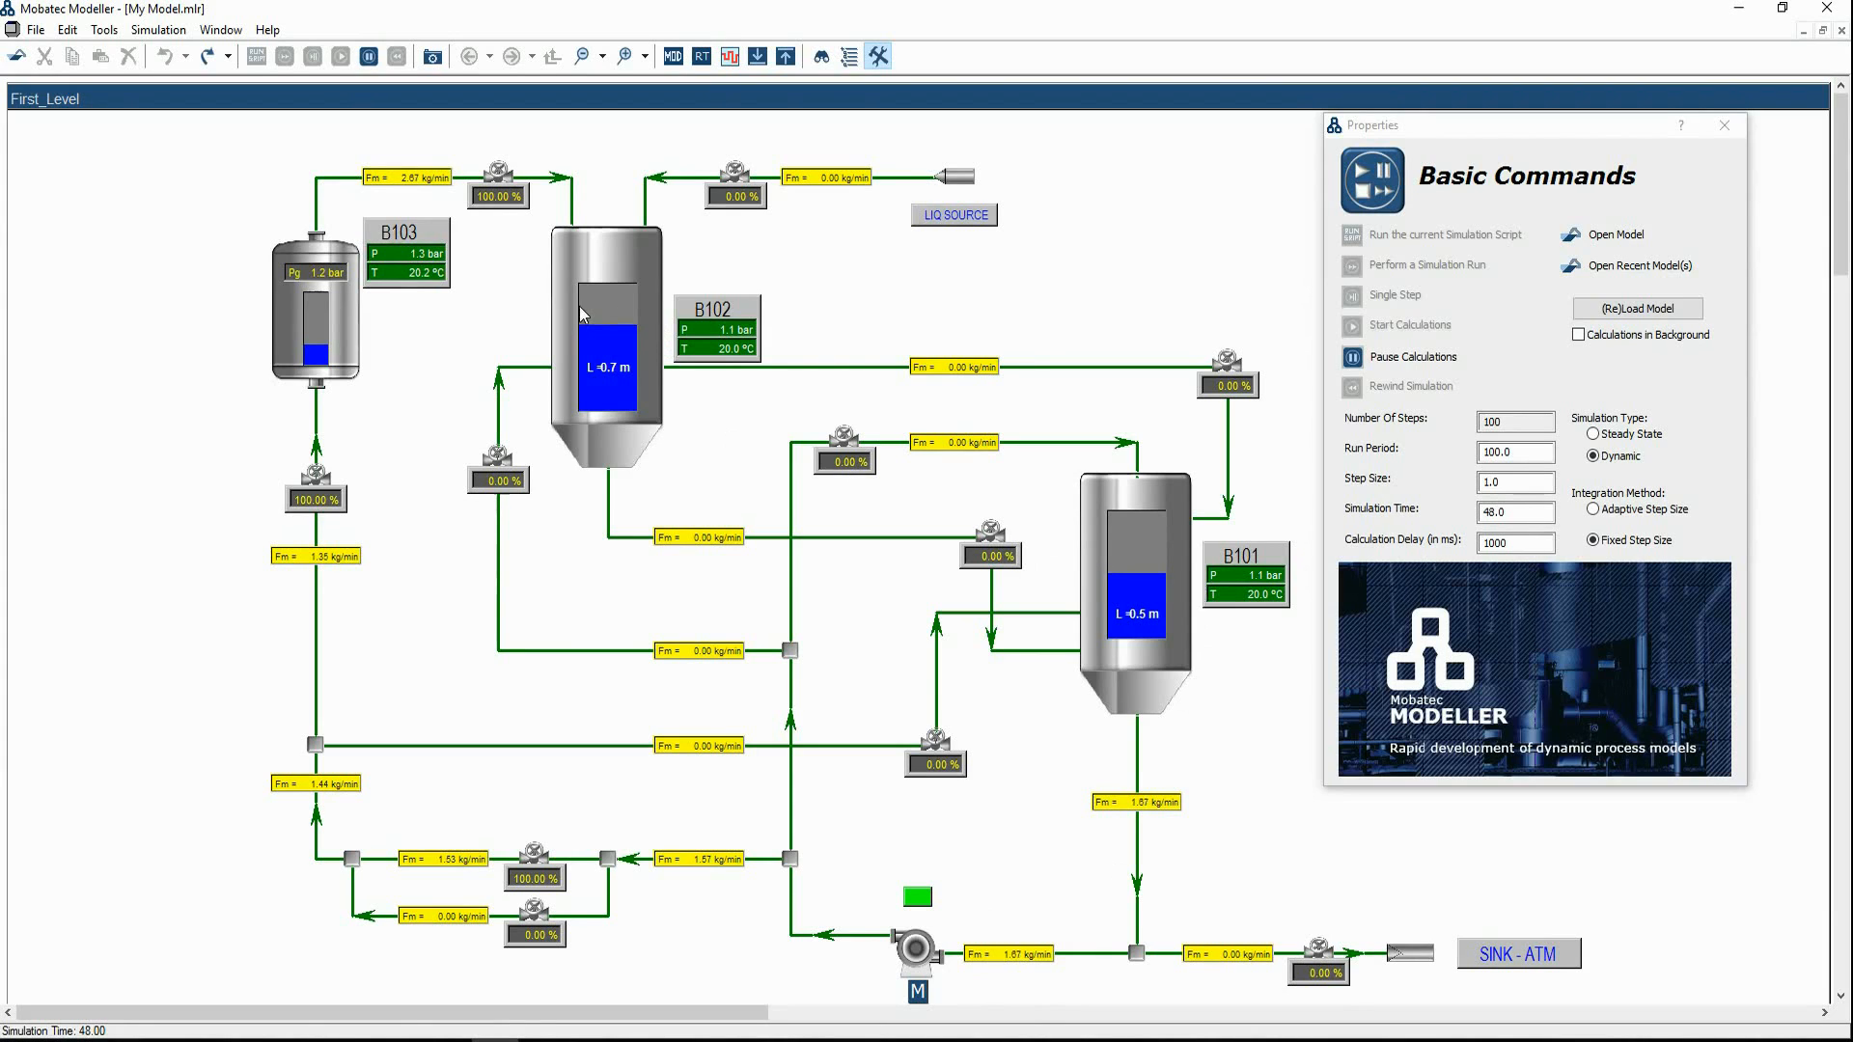
Set the valve on the upper line from B102 to B101 to 100 %
{"action": "double_click", "coordinate": [1231, 387]}
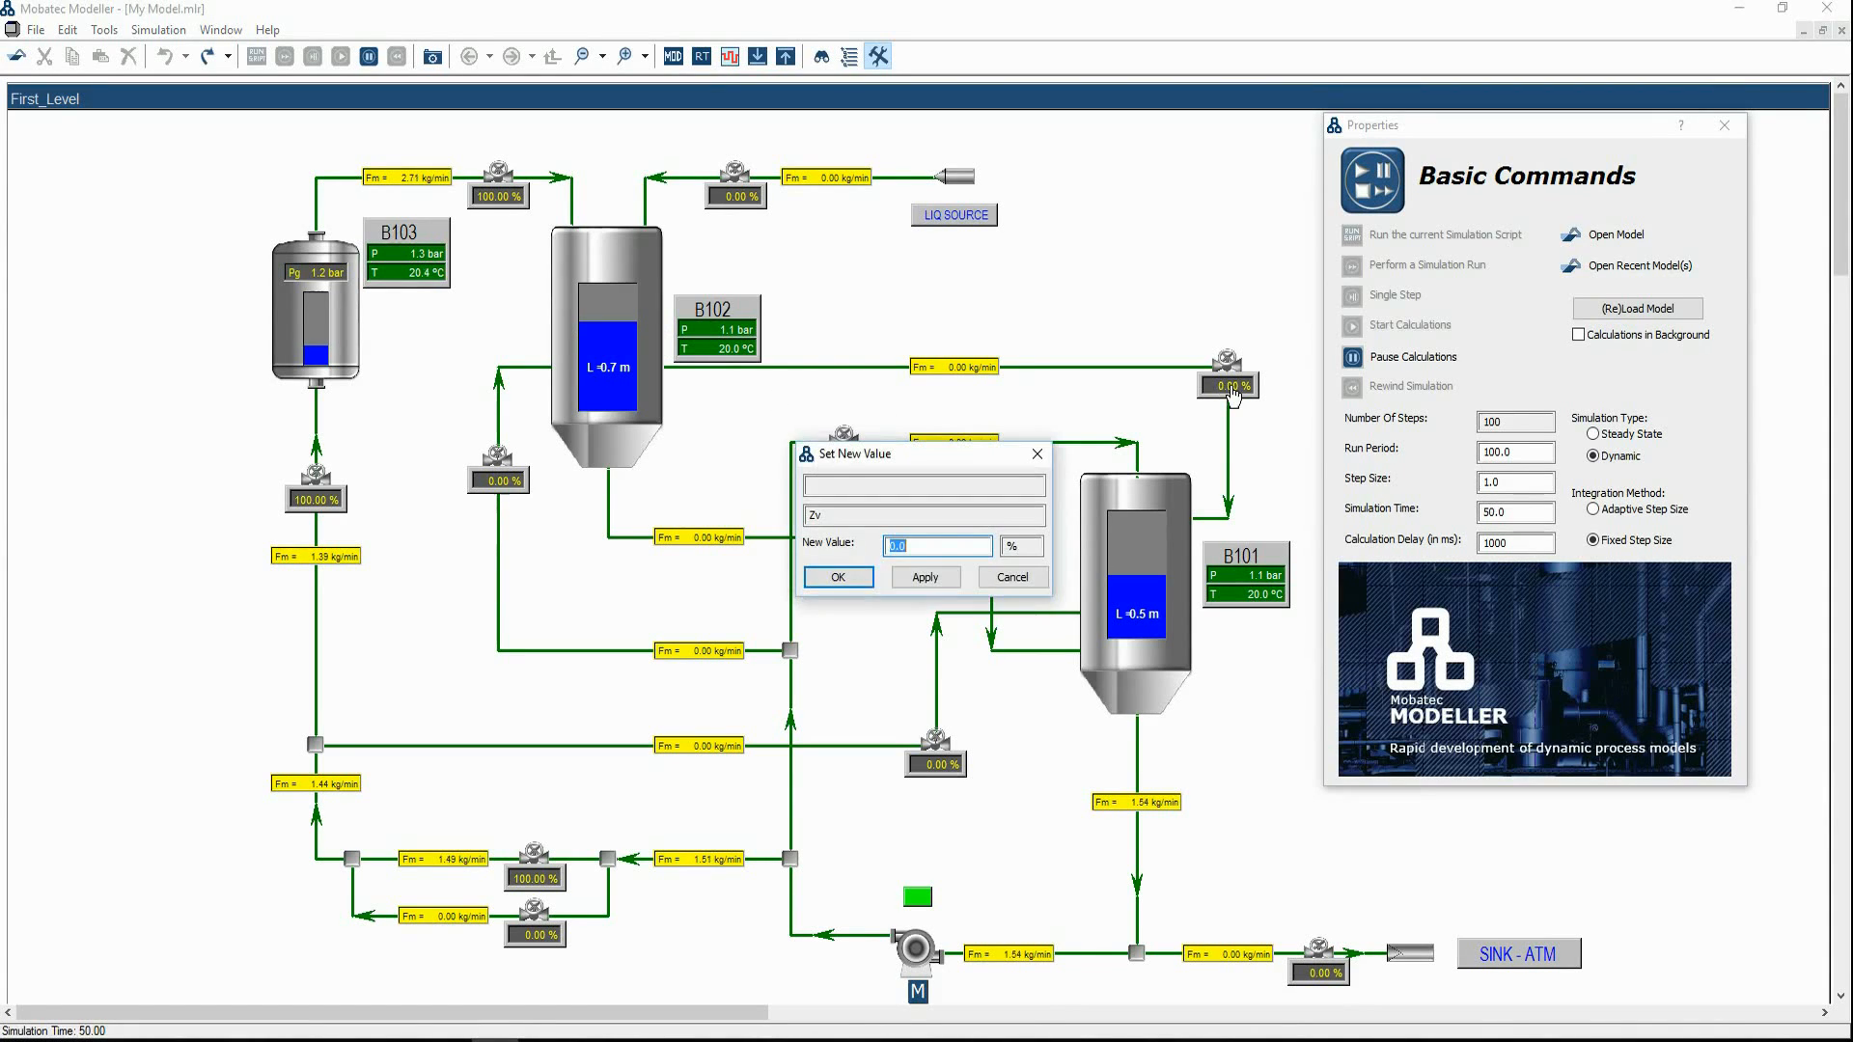
{"action": "type", "text": "100"}
{"action": "key", "text": "Return"}
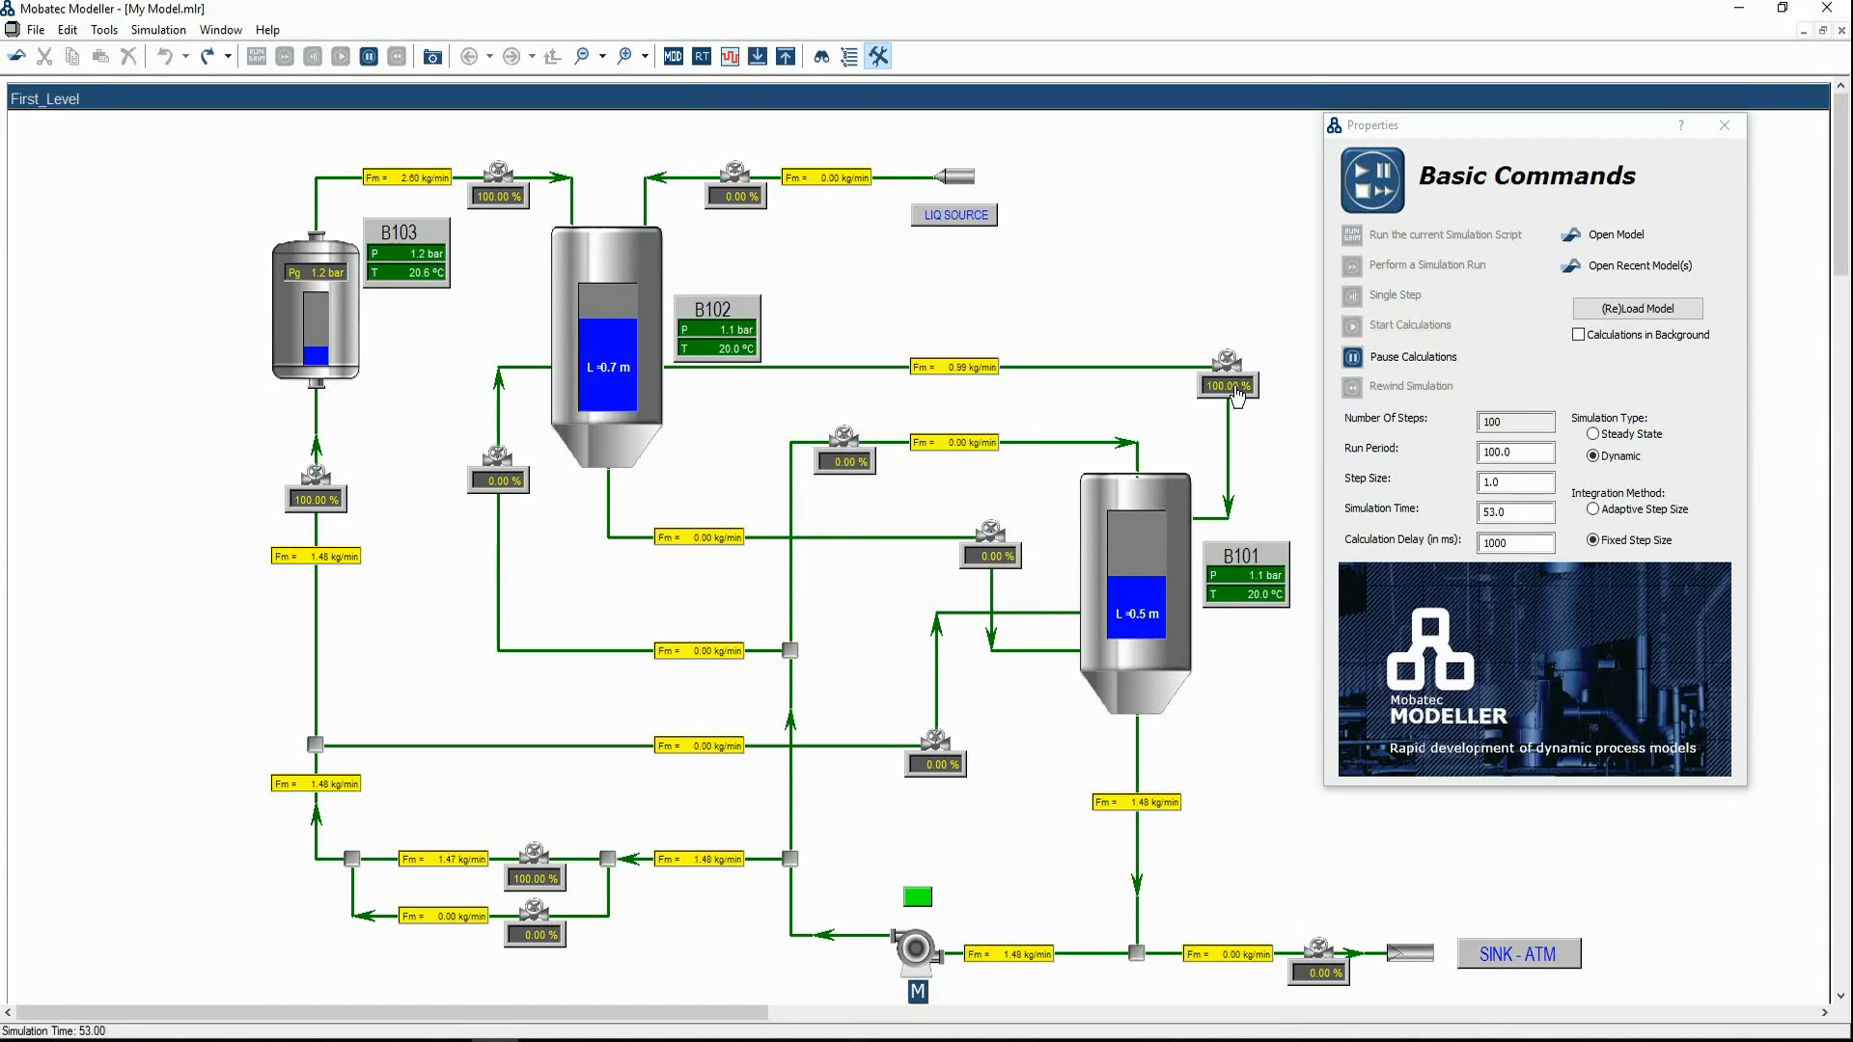
Set the valve on B102's bottom outlet line to B101 and the valve on the pumped return line into B101 to 50 %
{"action": "double_click", "coordinate": [1004, 558]}
{"action": "type", "text": "50"}
{"action": "key", "text": "Return"}
{"action": "double_click", "coordinate": [949, 780]}
{"action": "type", "text": "50"}
{"action": "key", "text": "Return"}
Pause the calculations and return to the model editing environment
{"action": "mouse_move", "coordinate": [1366, 440]}
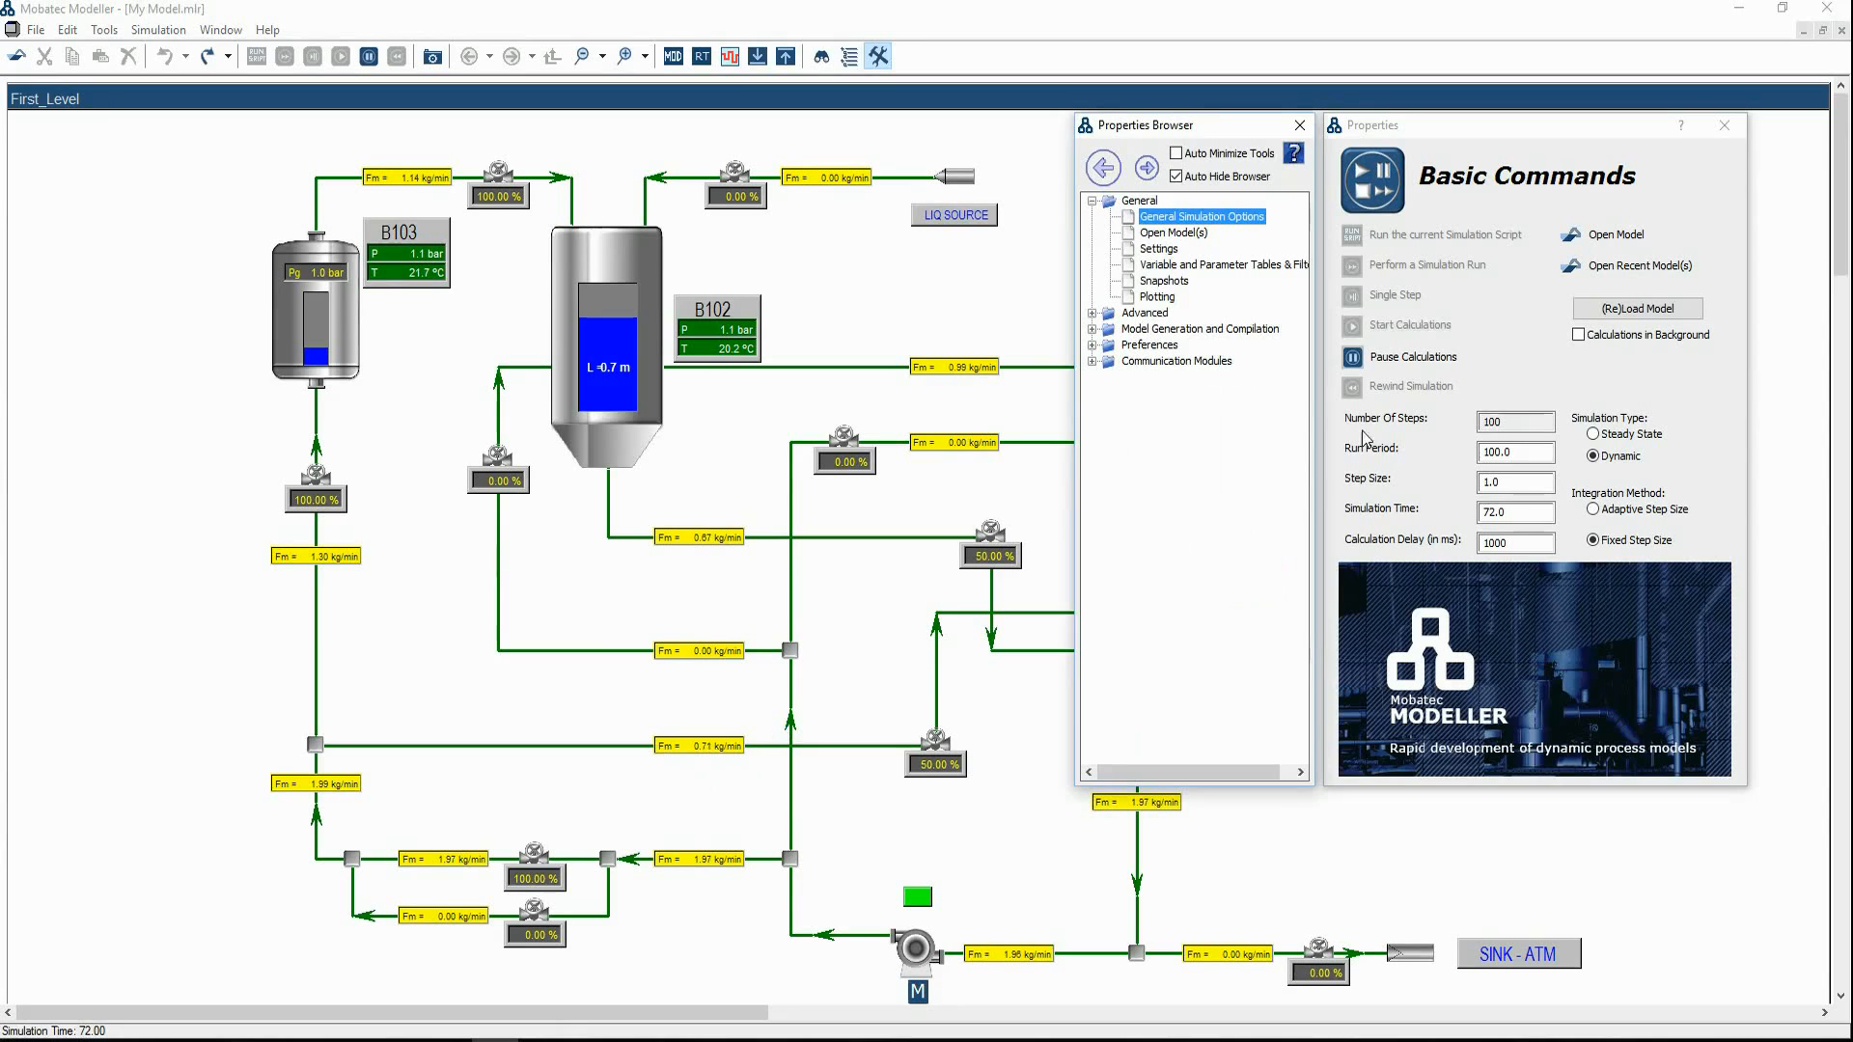
{"action": "left_click", "coordinate": [1390, 356]}
{"action": "double_click", "coordinate": [1511, 452]}
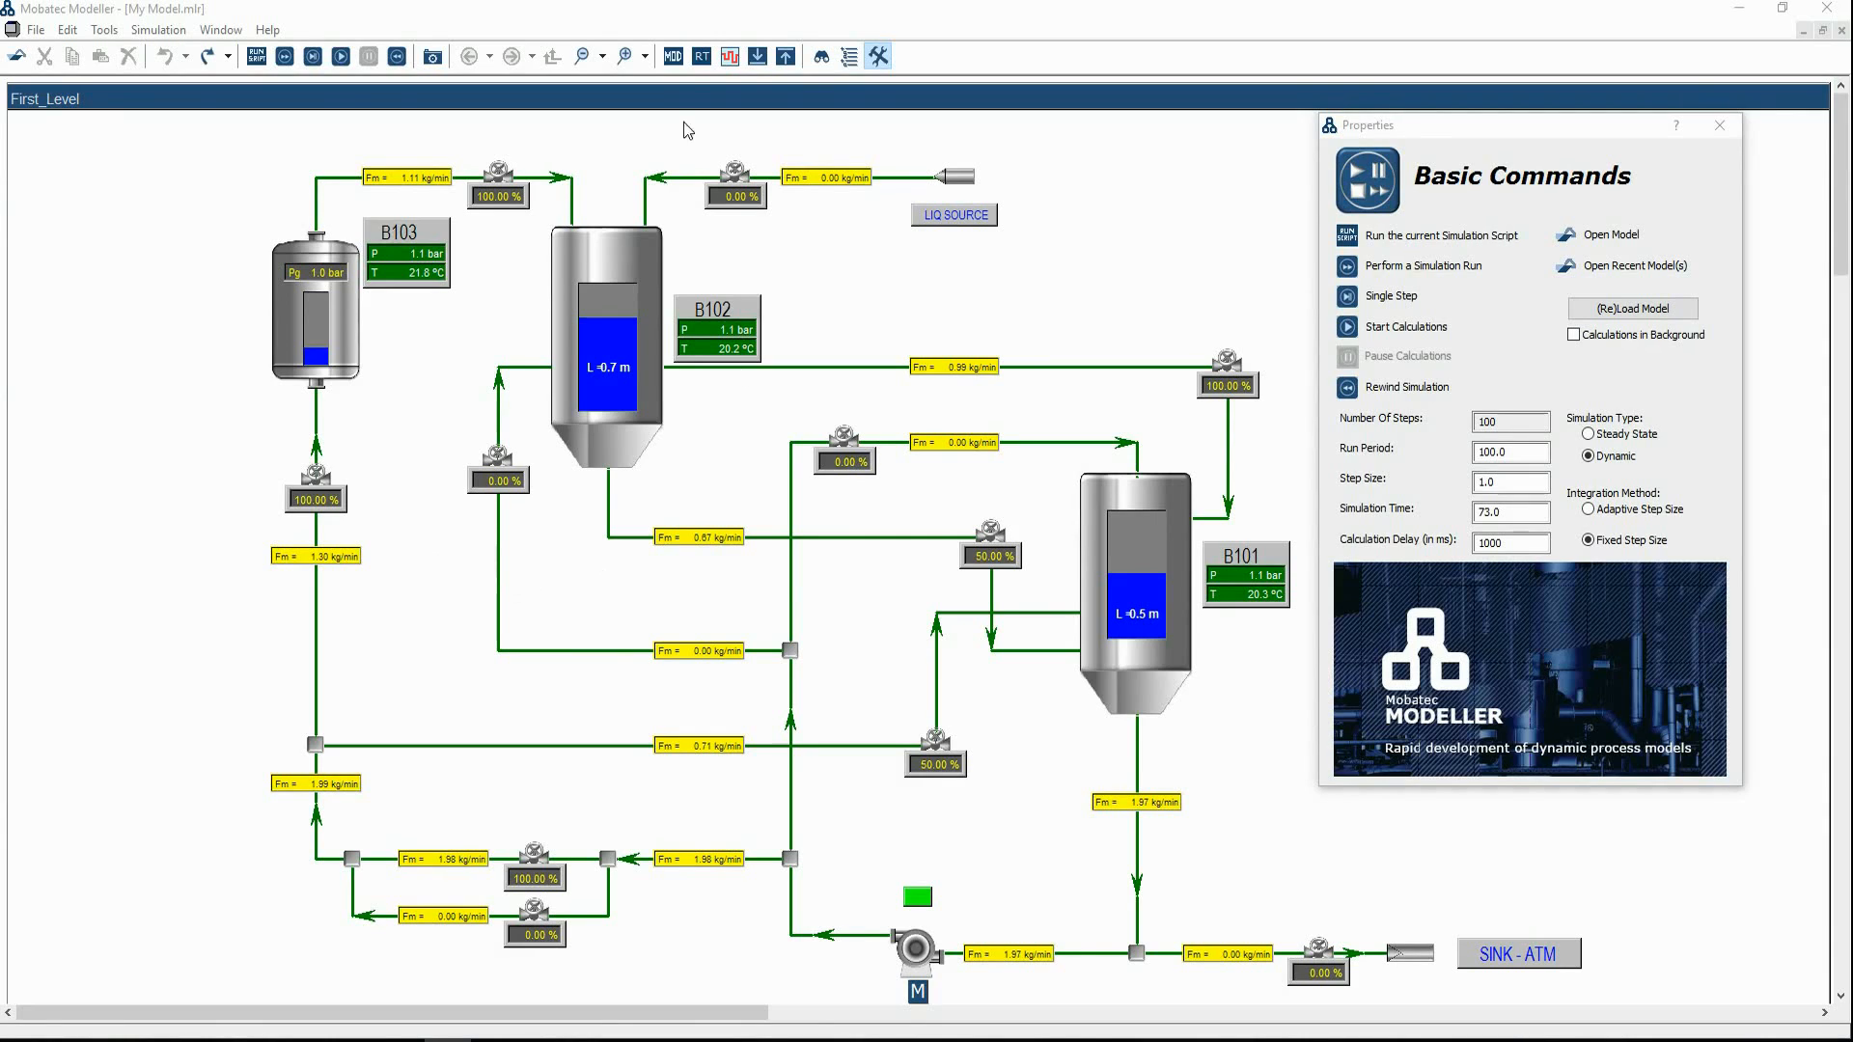
{"action": "left_click", "coordinate": [673, 59]}
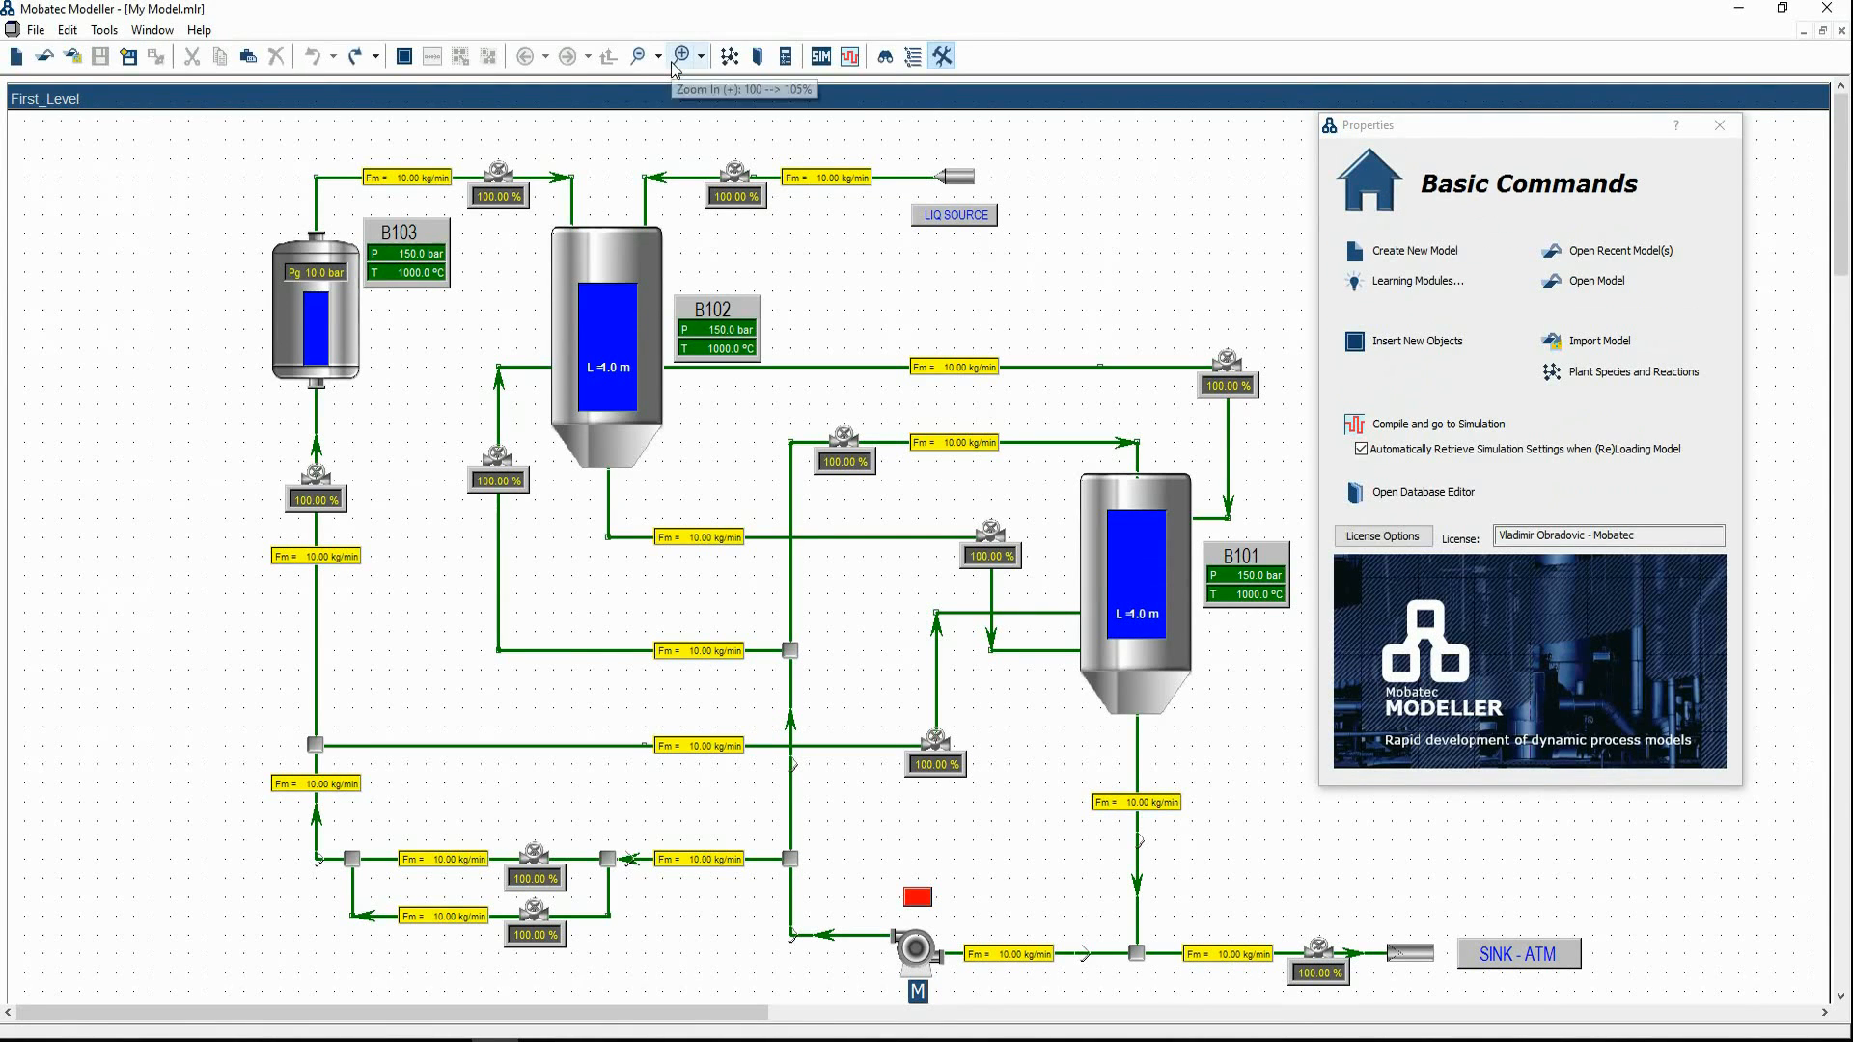
Insert the library's Heat Source with ON/OFF switch to the right of B101
{"action": "mouse_move", "coordinate": [1156, 313]}
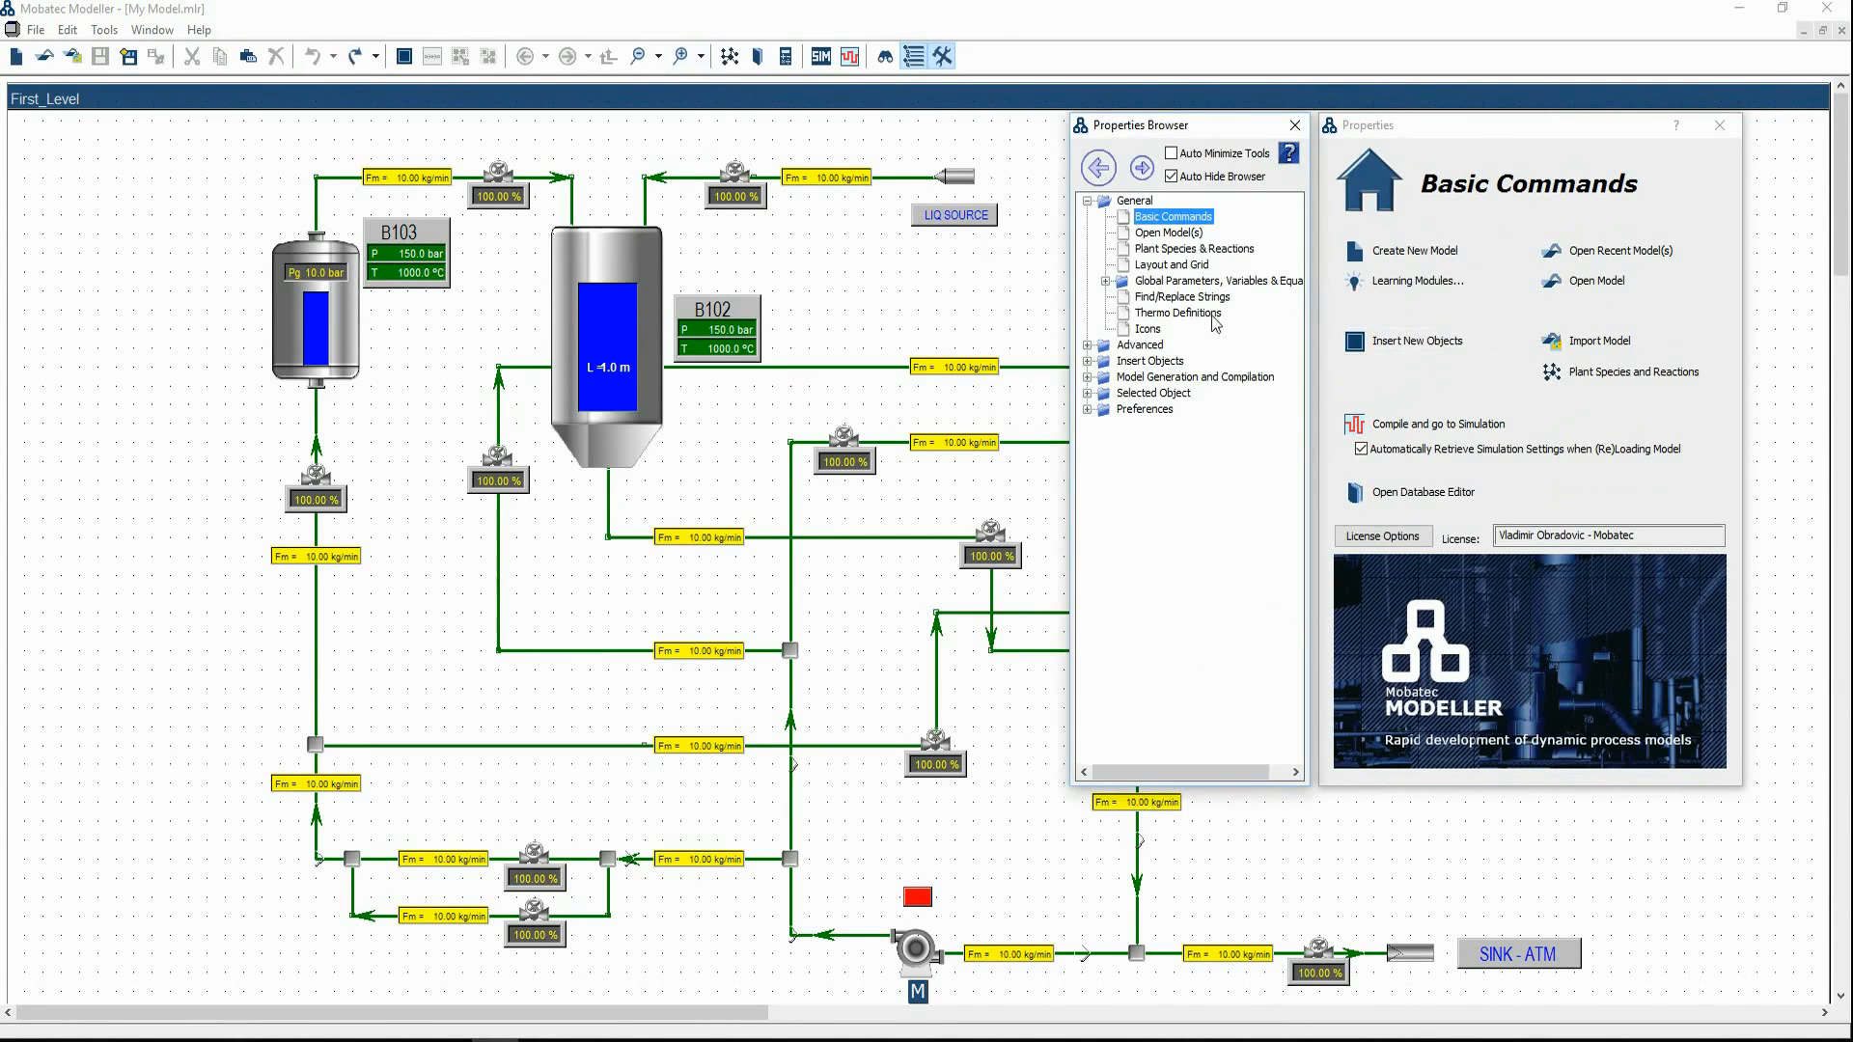
{"action": "left_click", "coordinate": [1087, 362]}
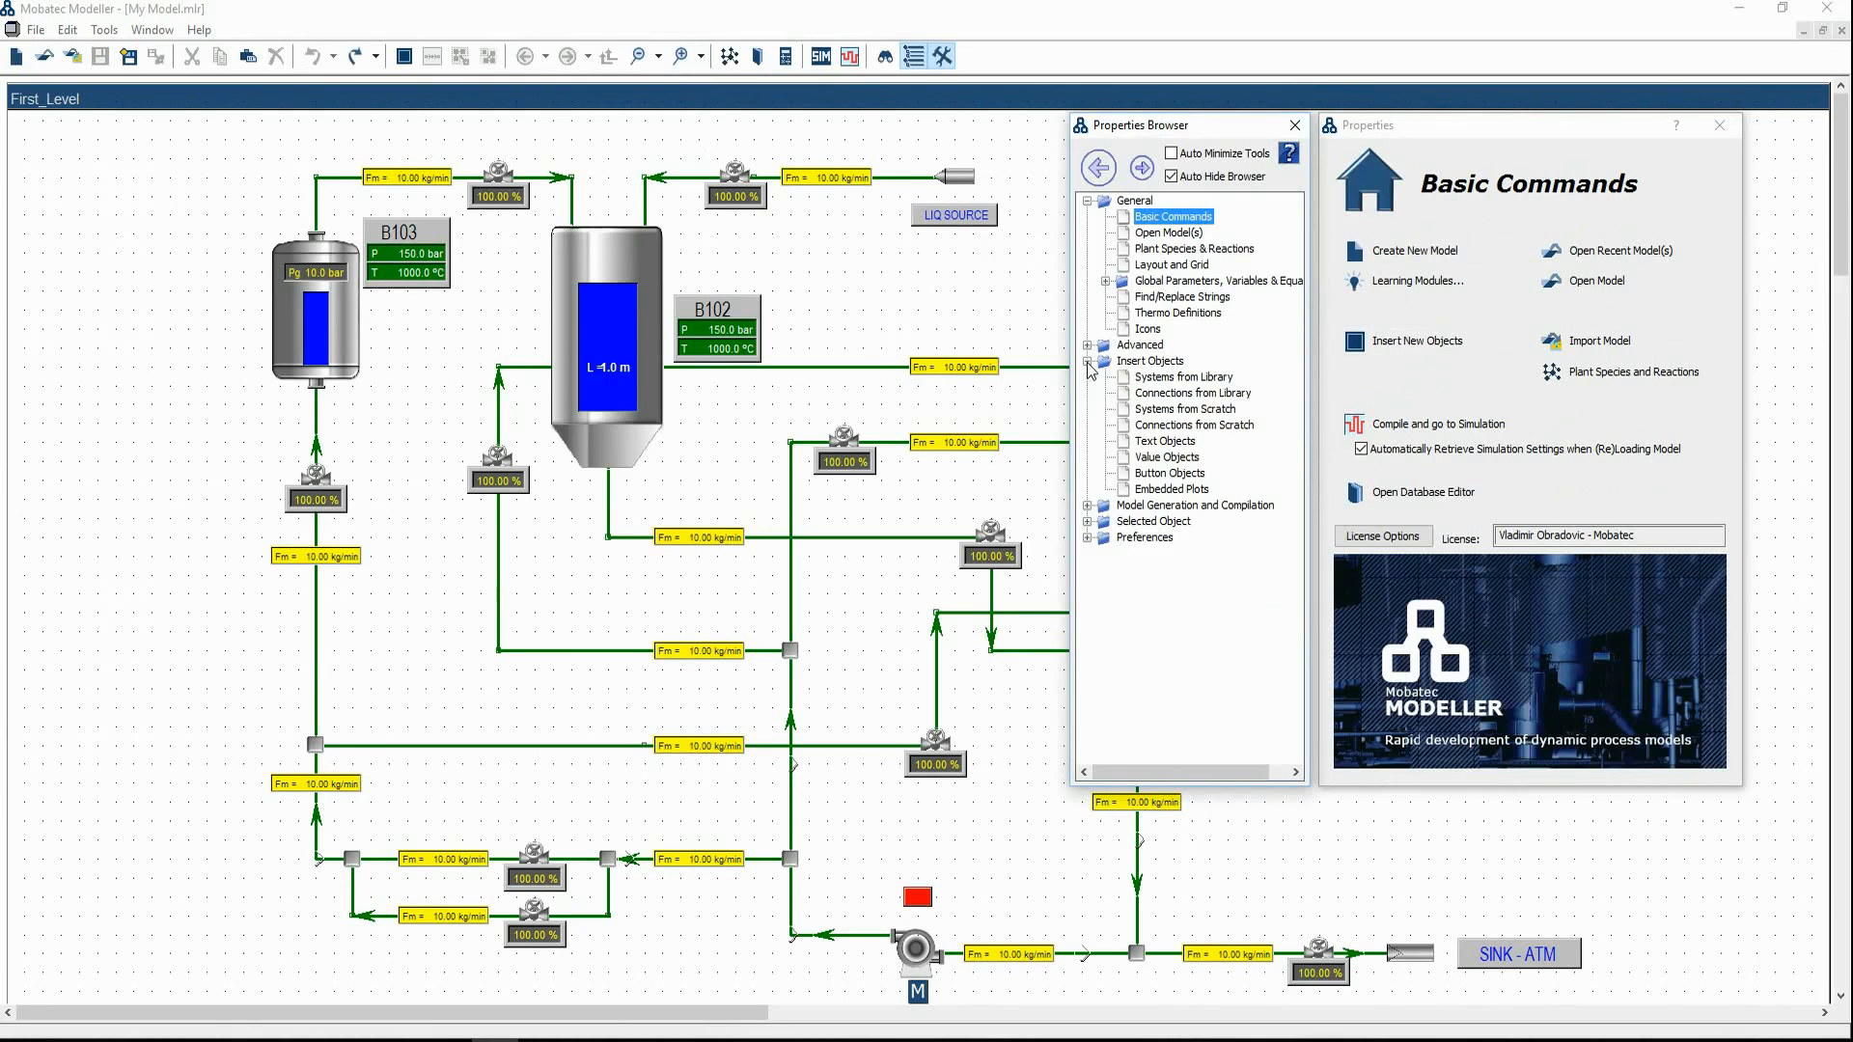
{"action": "left_click", "coordinate": [1163, 379]}
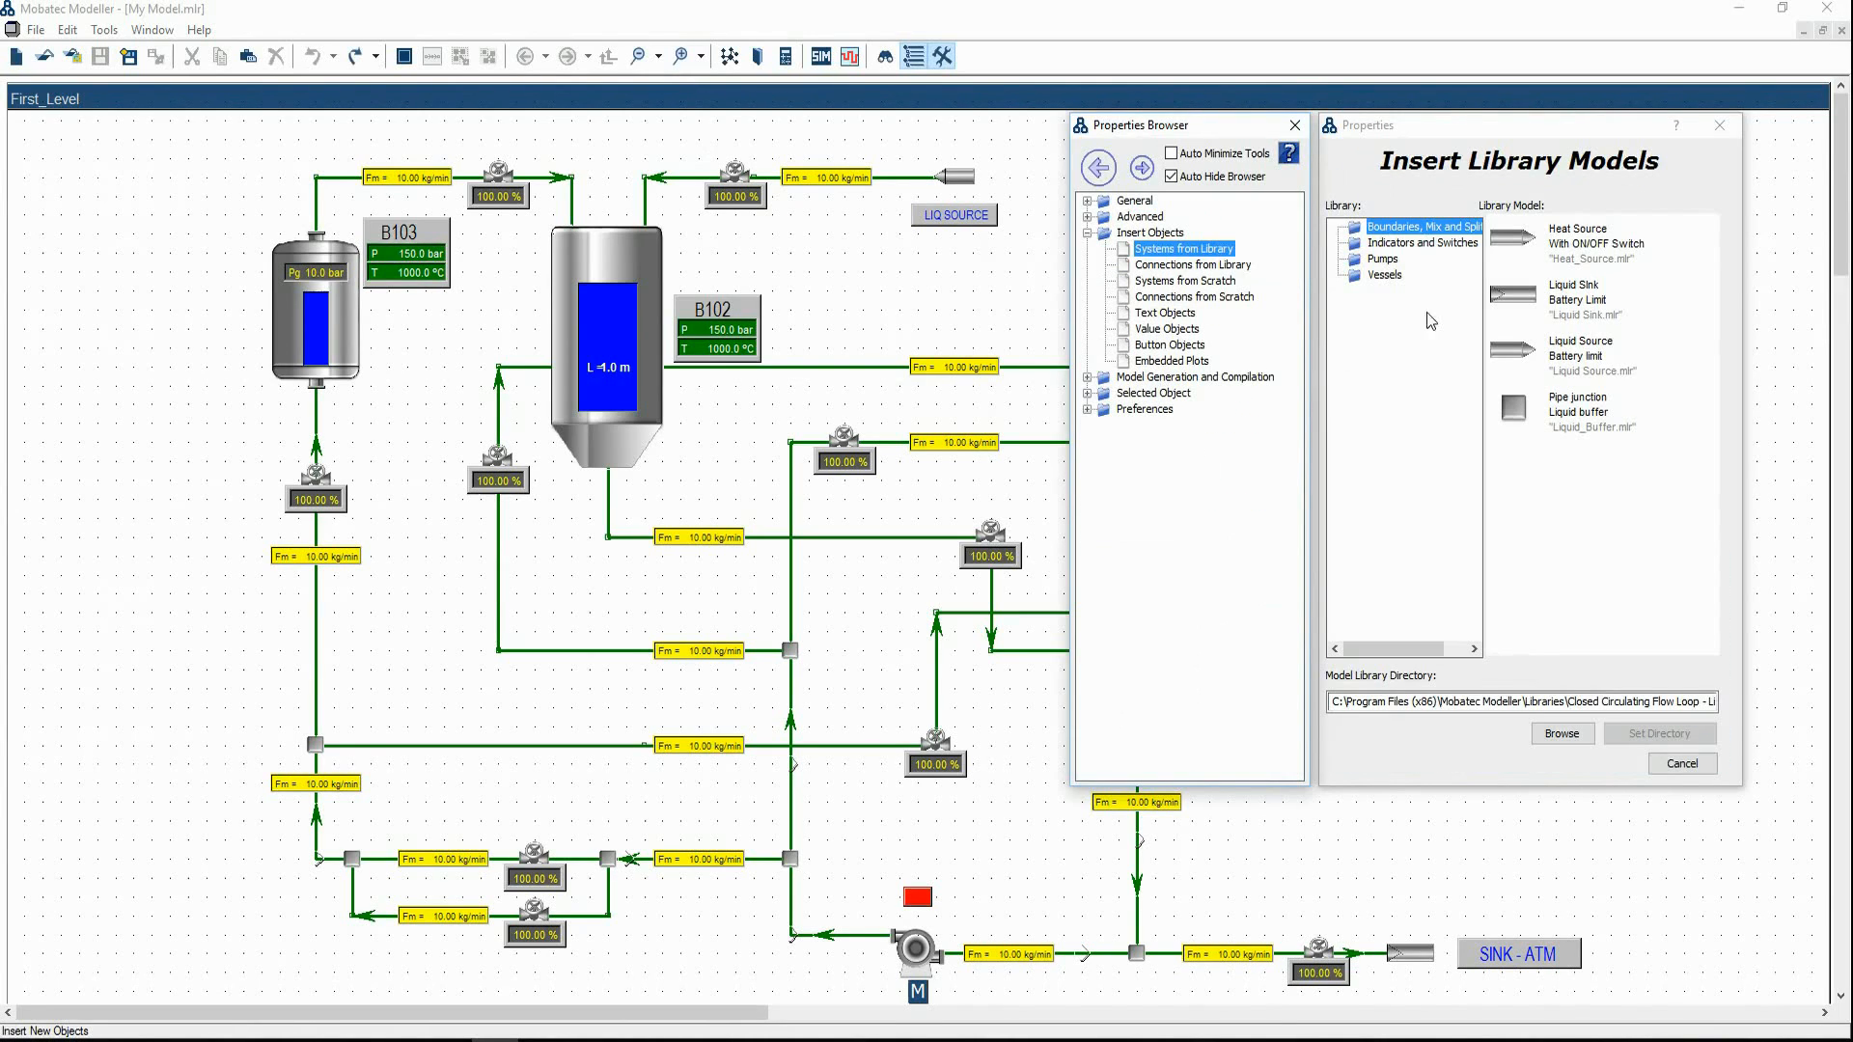
{"action": "double_click", "coordinate": [1589, 253]}
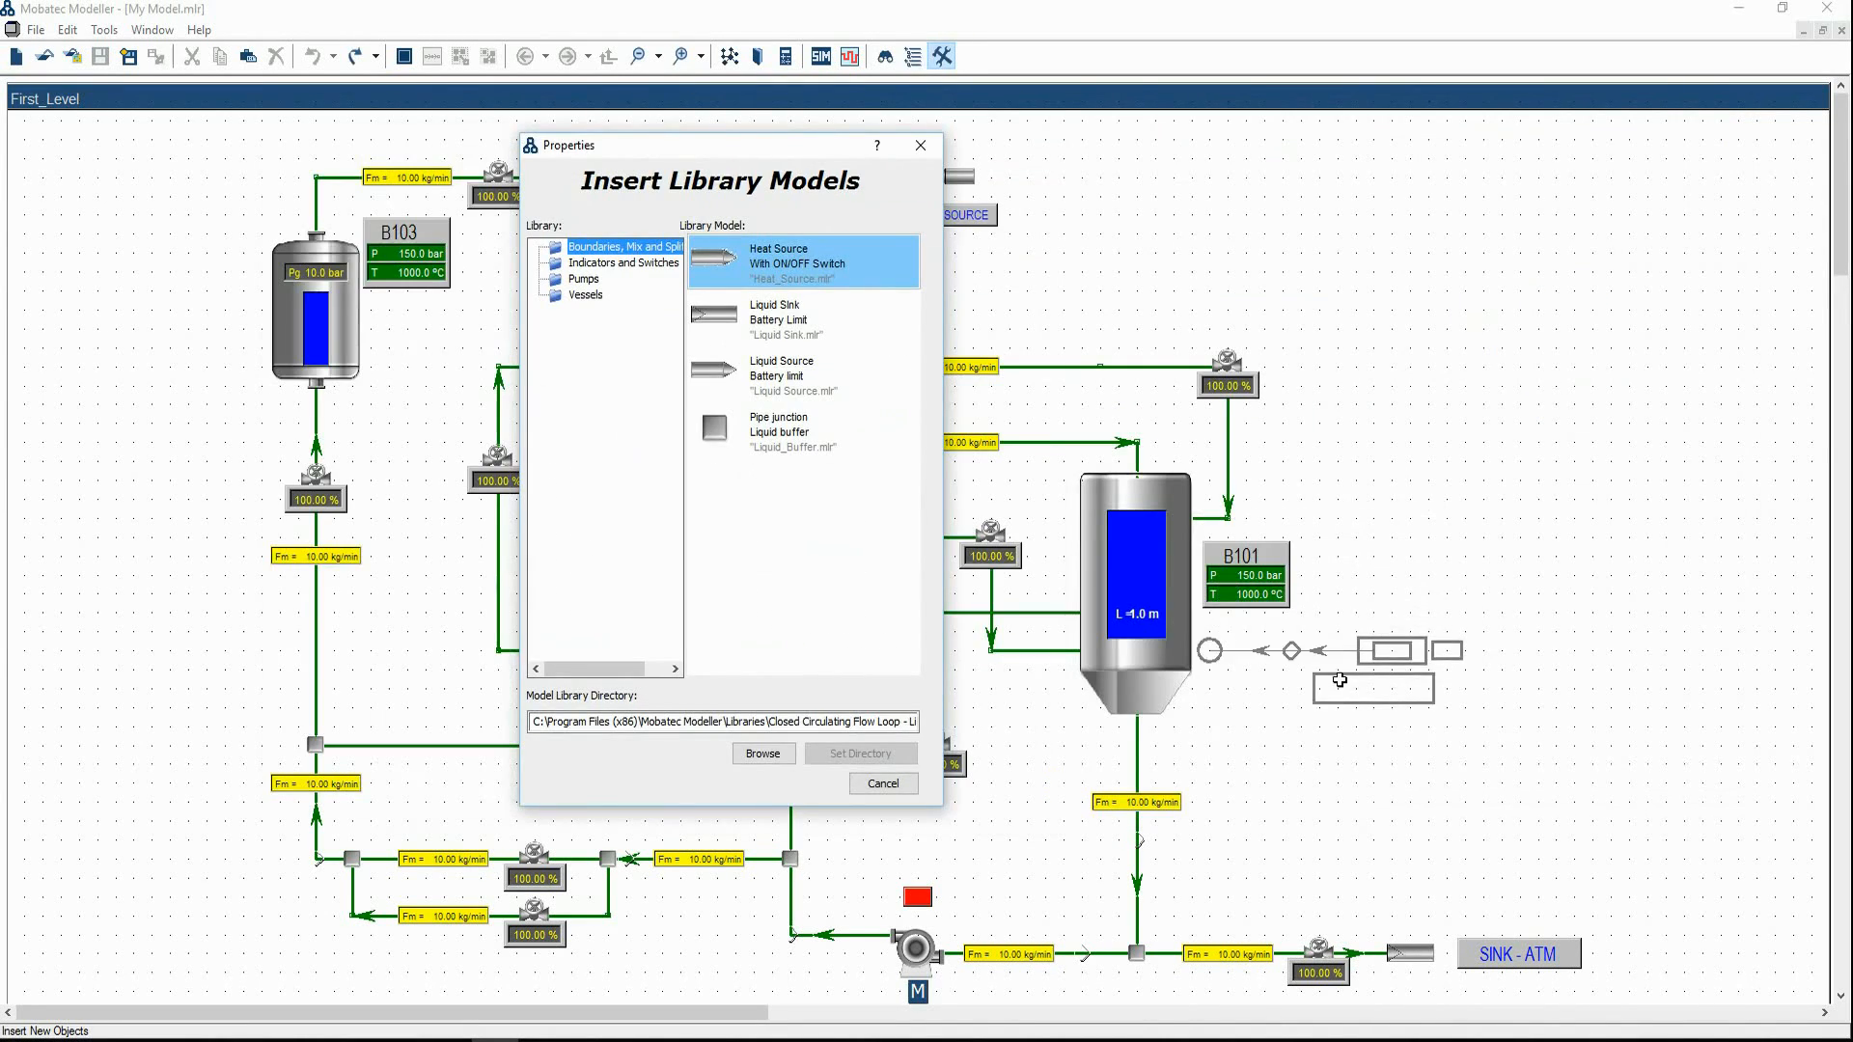
{"action": "left_click", "coordinate": [1340, 680]}
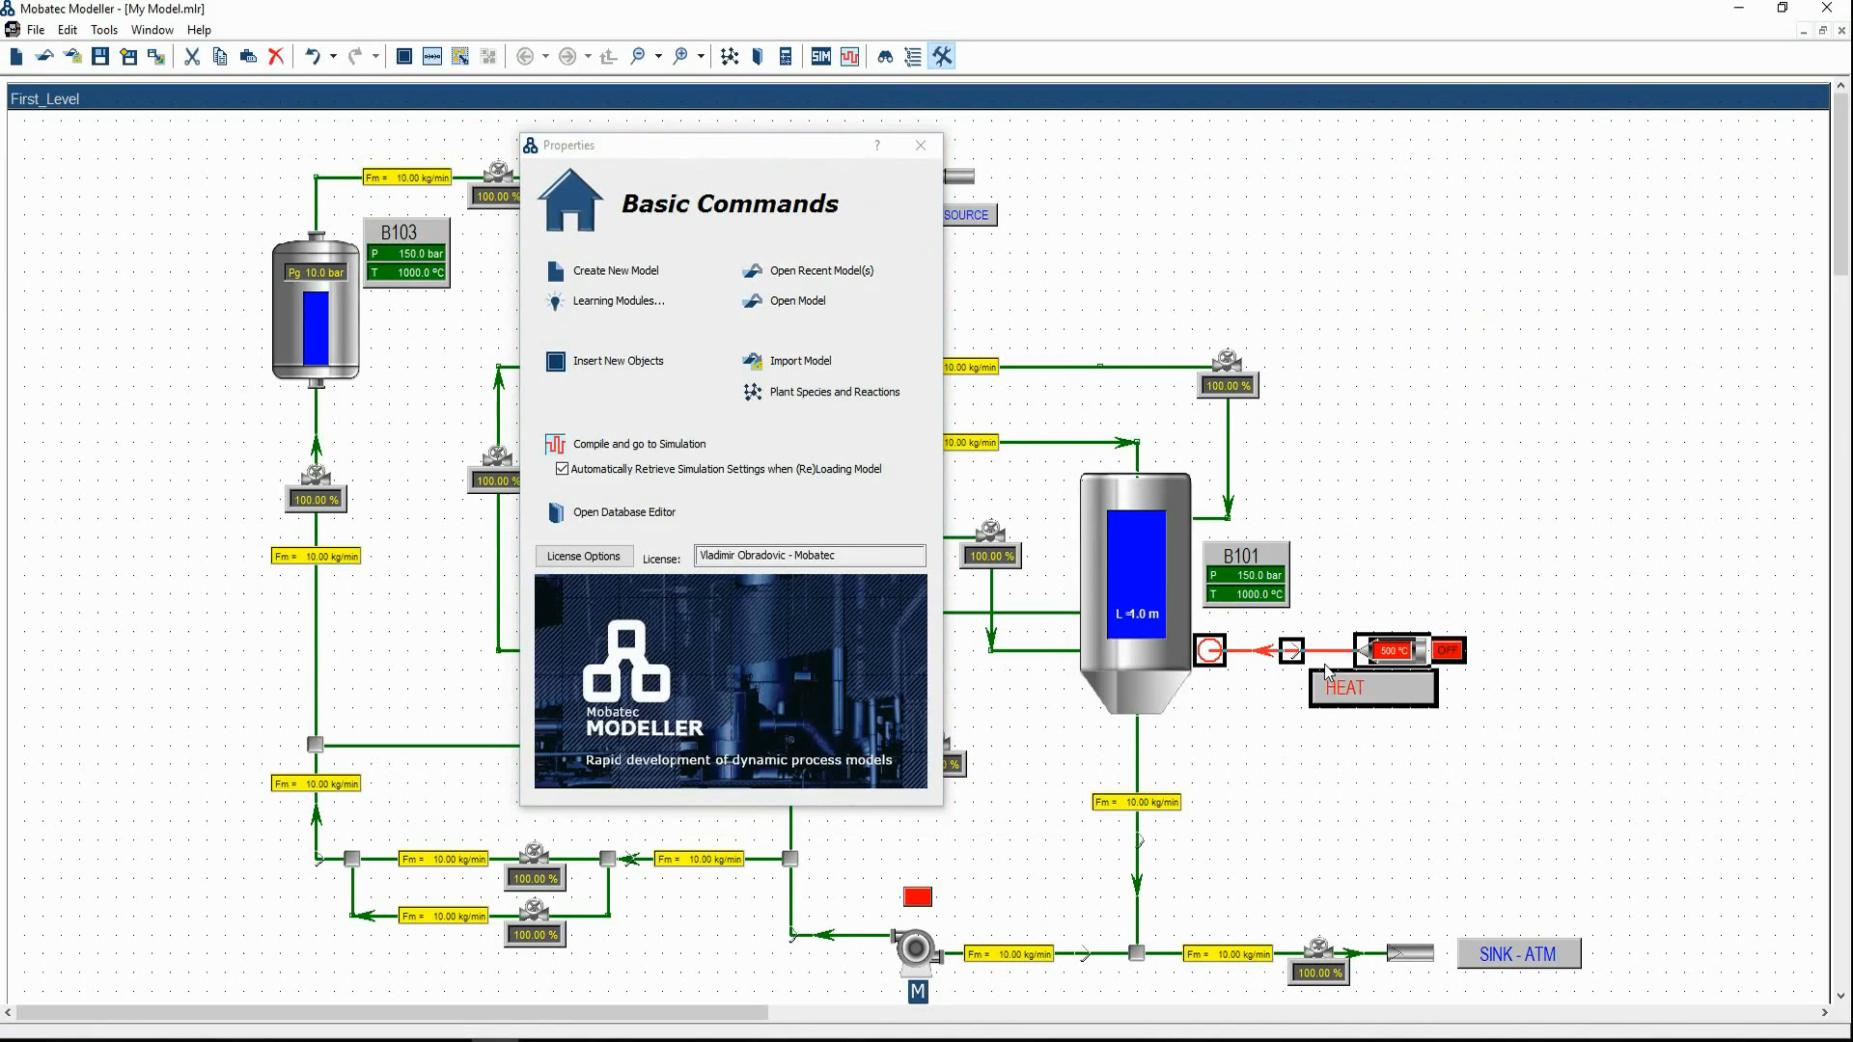
Reconnect the loose end of the heat source's connection to tank B101
{"action": "left_click", "coordinate": [1235, 710]}
{"action": "left_click", "coordinate": [1211, 652]}
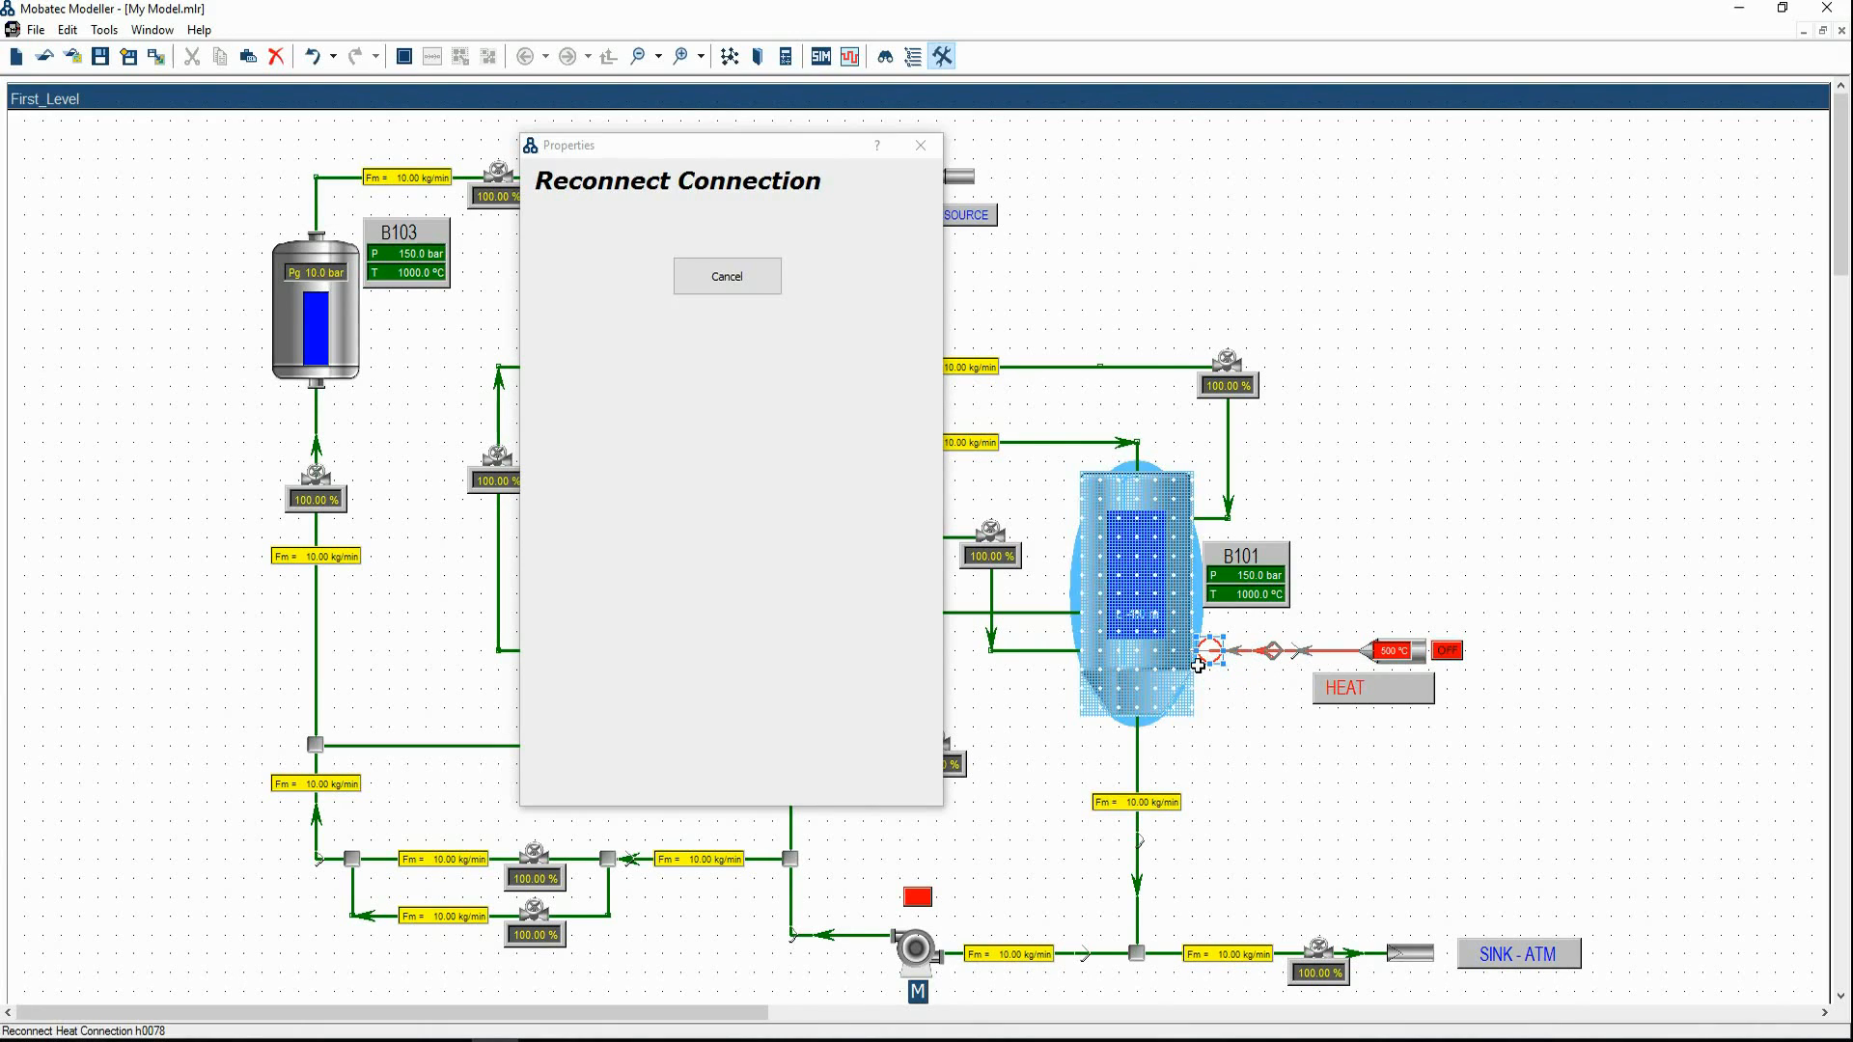
{"action": "left_click", "coordinate": [1198, 665]}
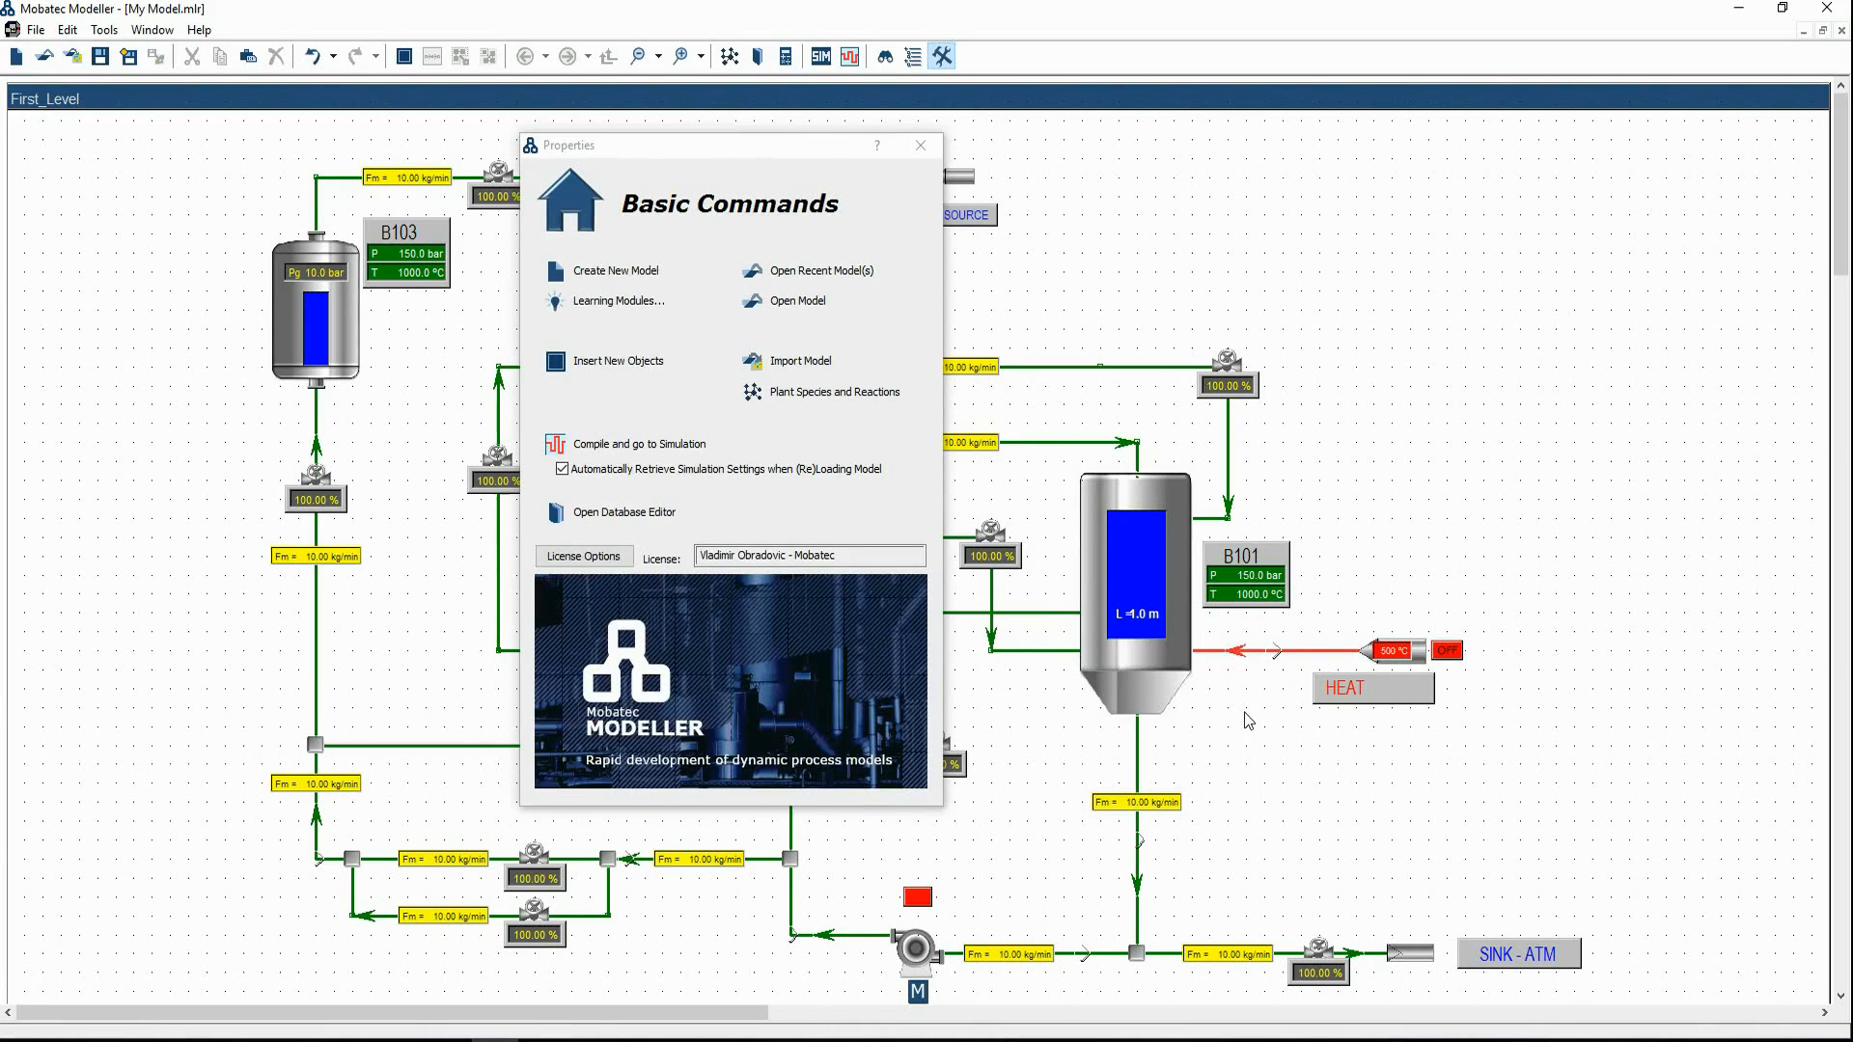
Widen the HEAT SOURCE label to about 33 and open the properties of the heat source's temperature display
{"action": "left_click", "coordinate": [1428, 693]}
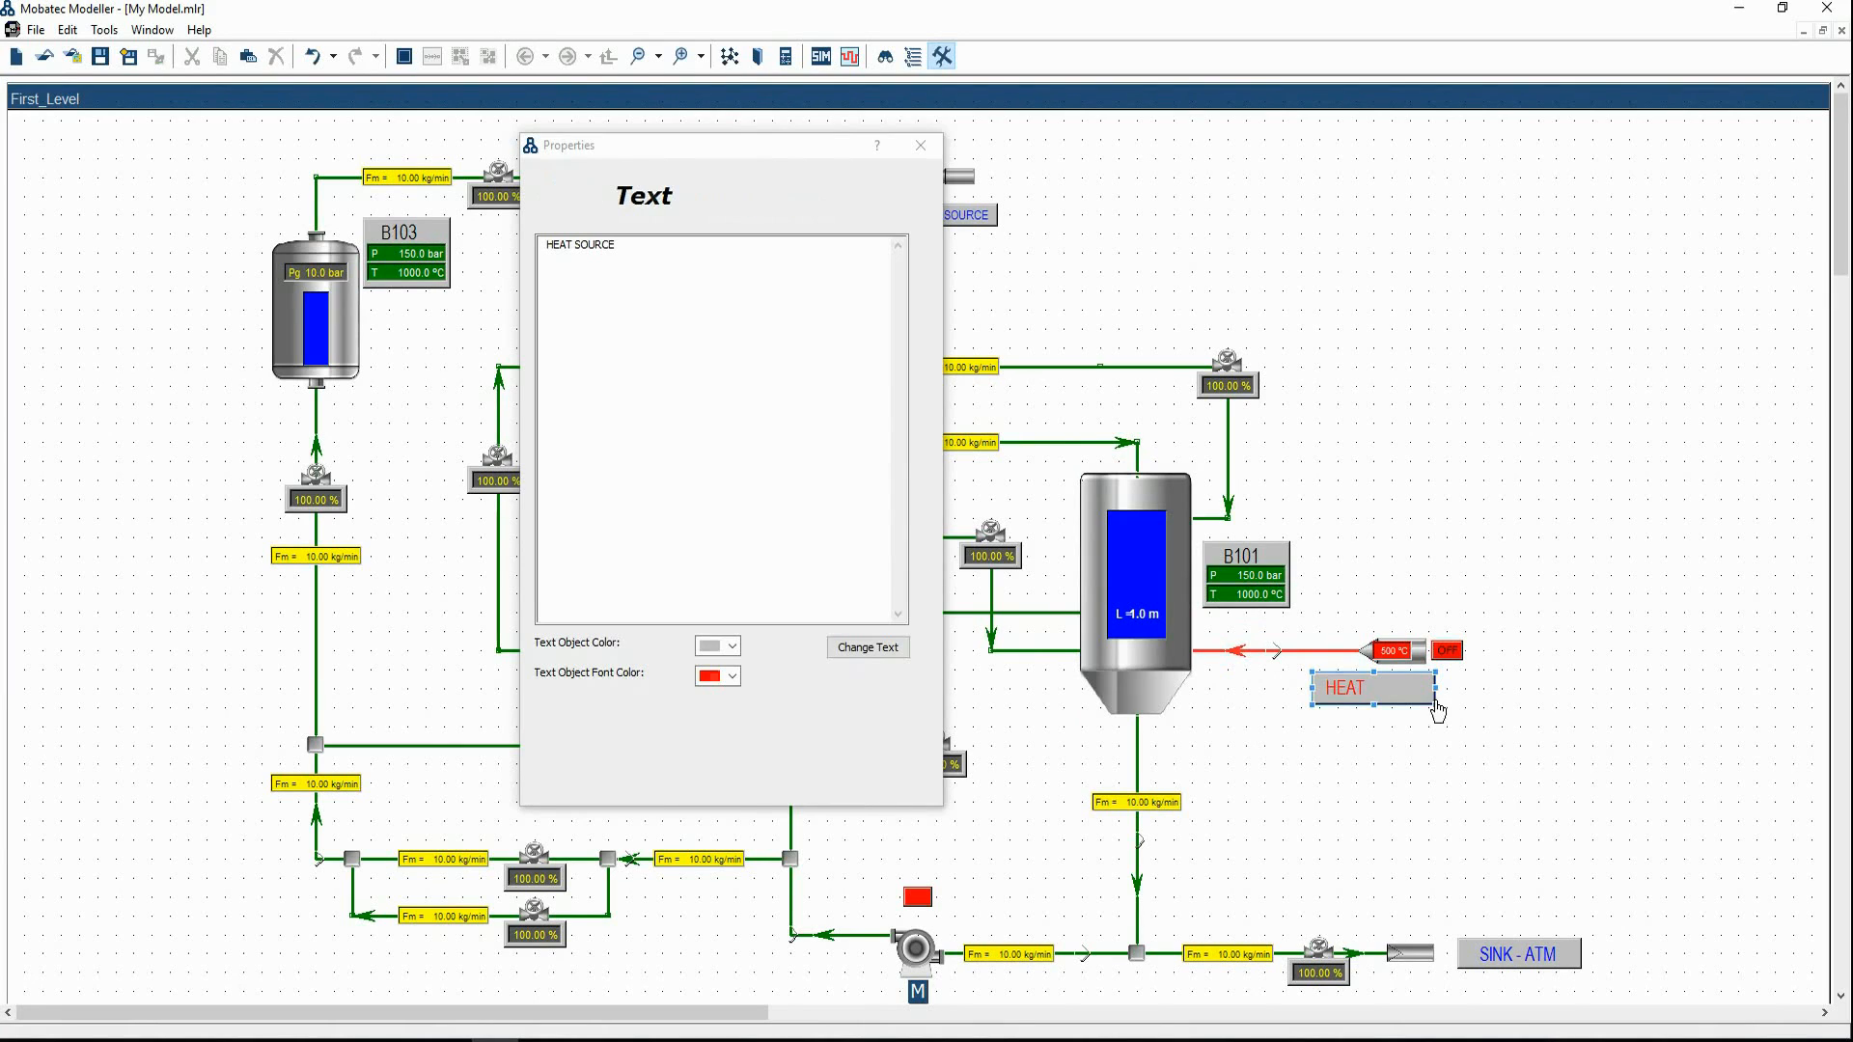
{"action": "left_click_drag", "start_coordinate": [1451, 693], "coordinate": [1467, 693]}
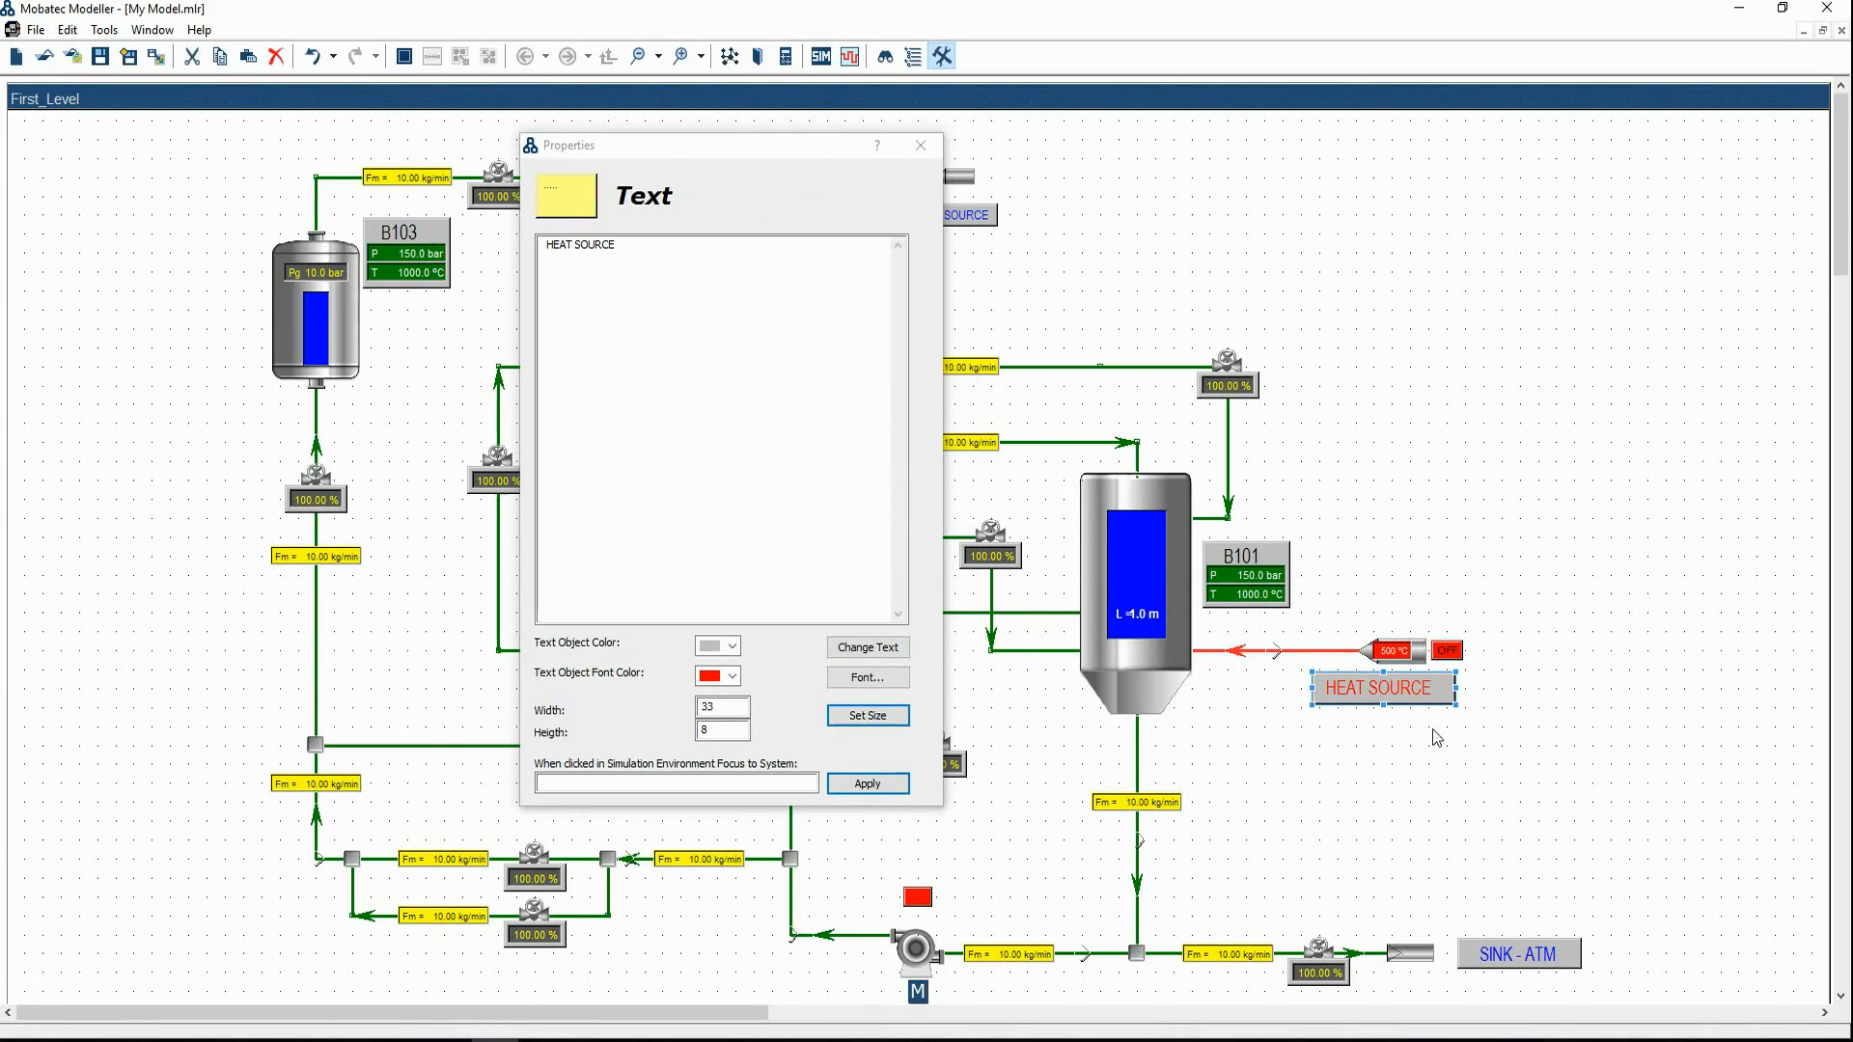
{"action": "left_click", "coordinate": [1419, 662]}
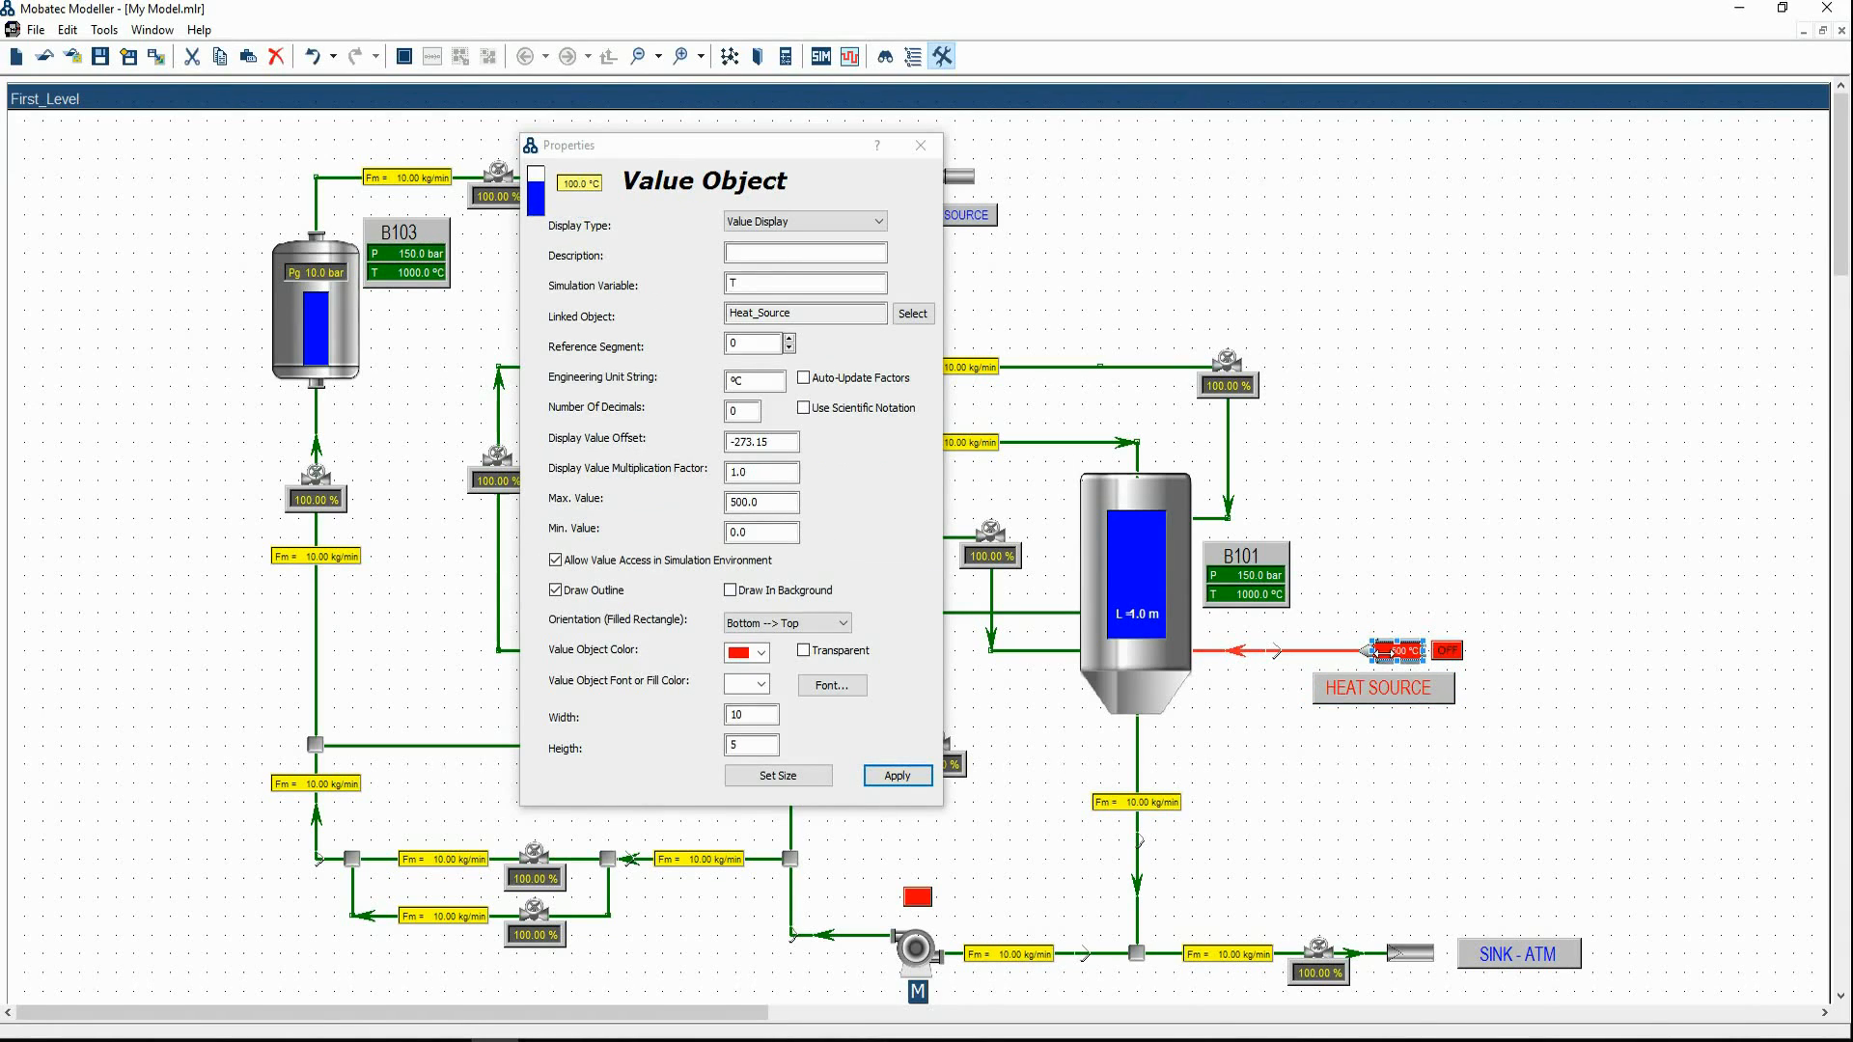
From the Indicators and Switches library, insert a High Level Switch above B101 and a Low Level Switch to its lower left
{"action": "left_click", "coordinate": [1371, 600]}
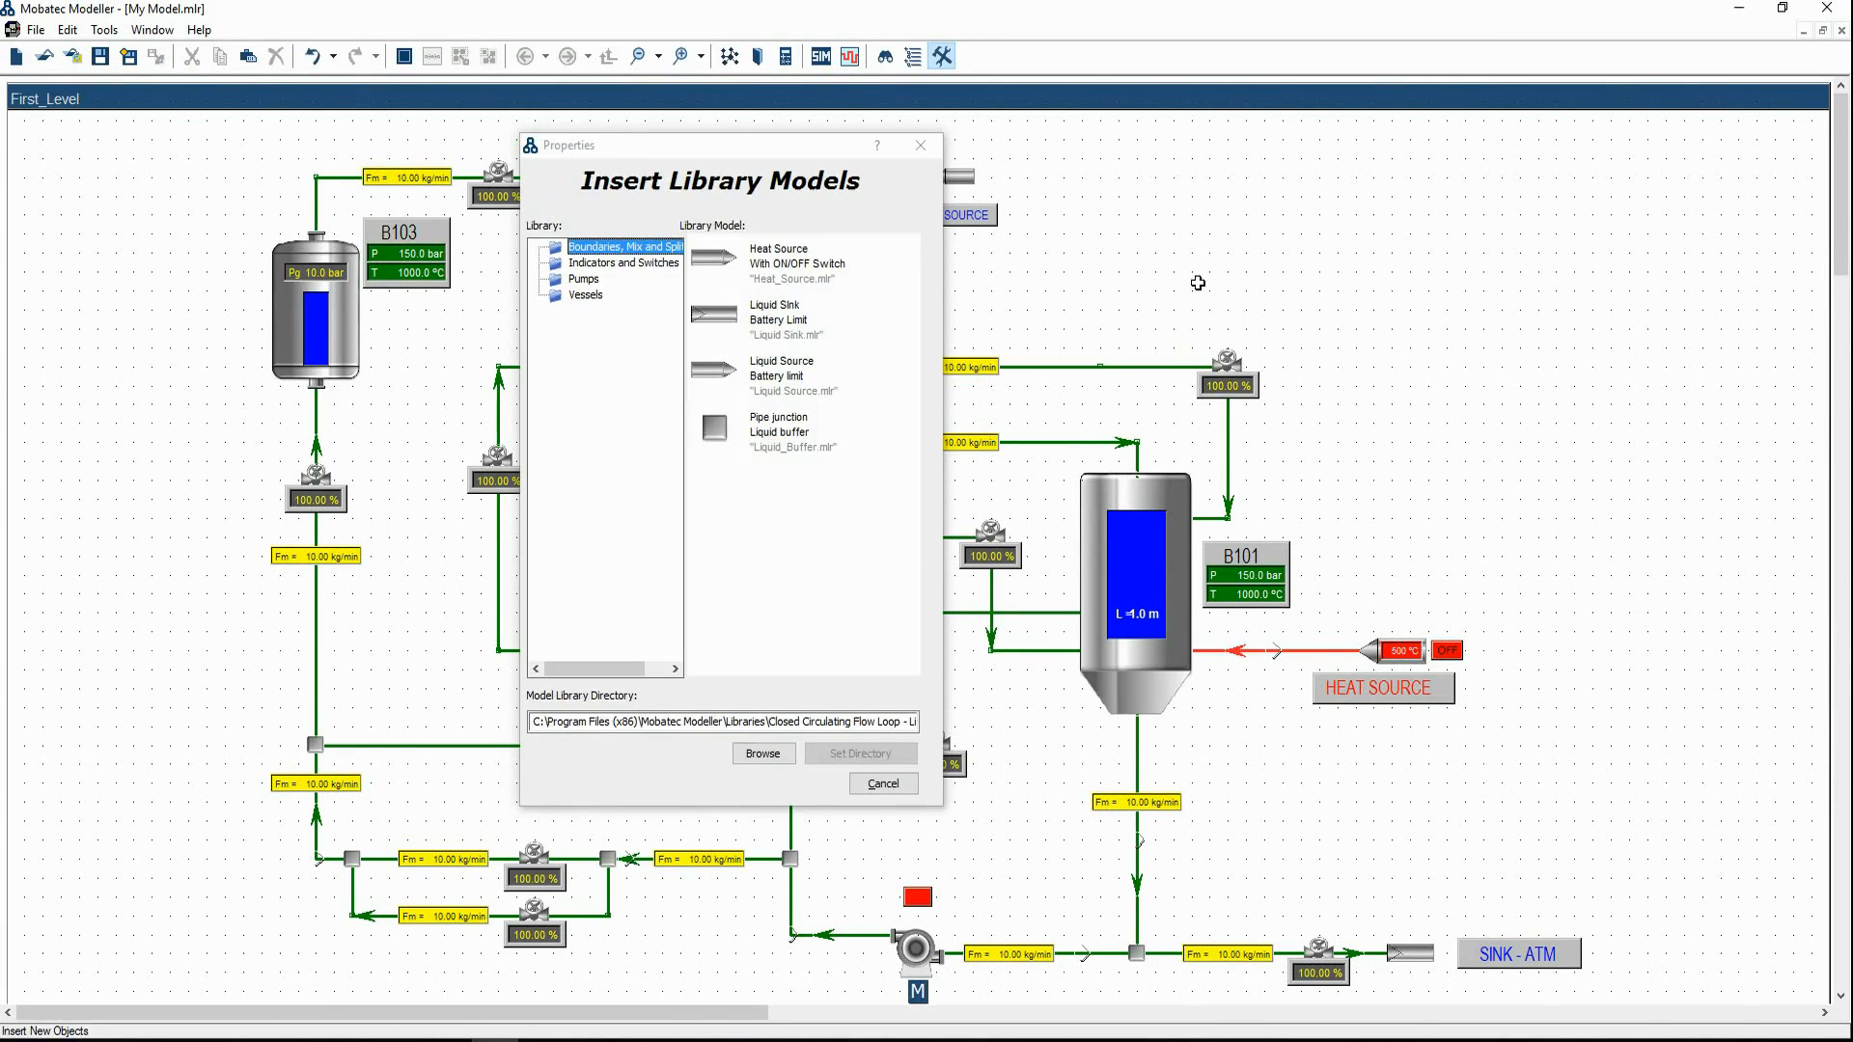
{"action": "left_click", "coordinate": [623, 266]}
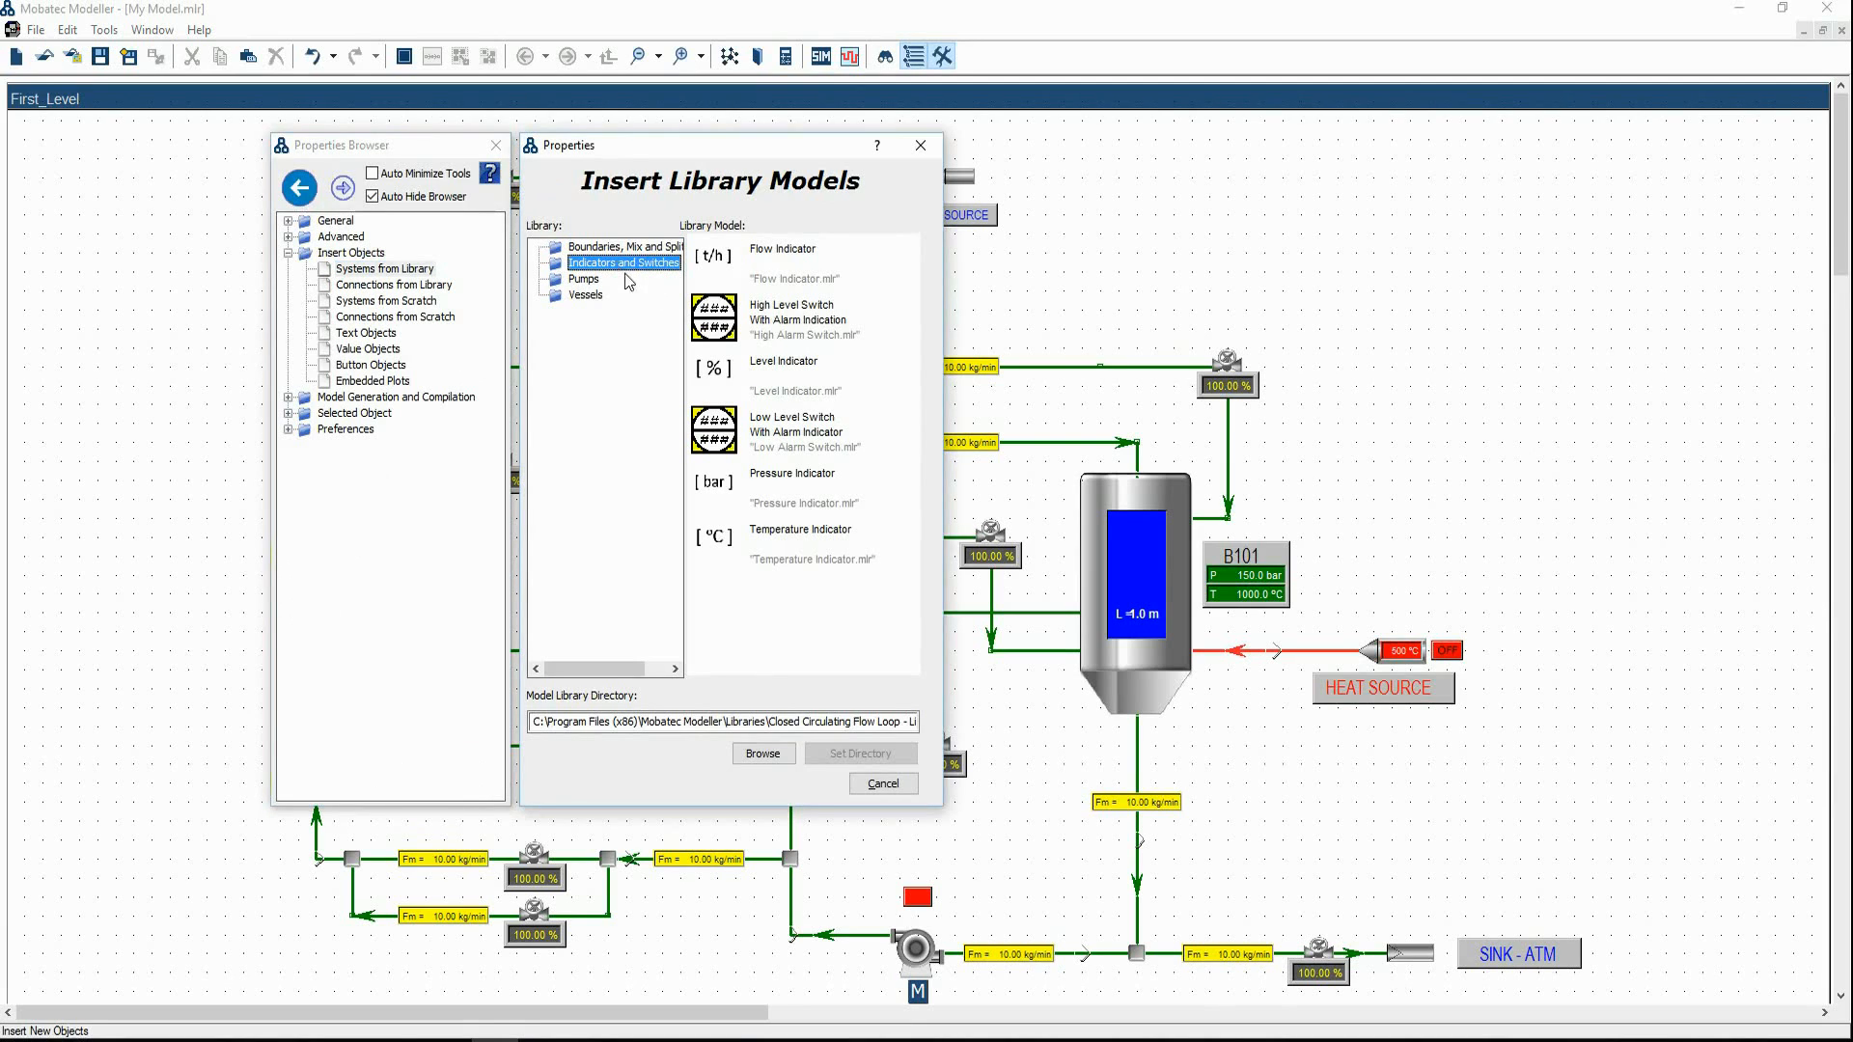
{"action": "left_click", "coordinate": [797, 332]}
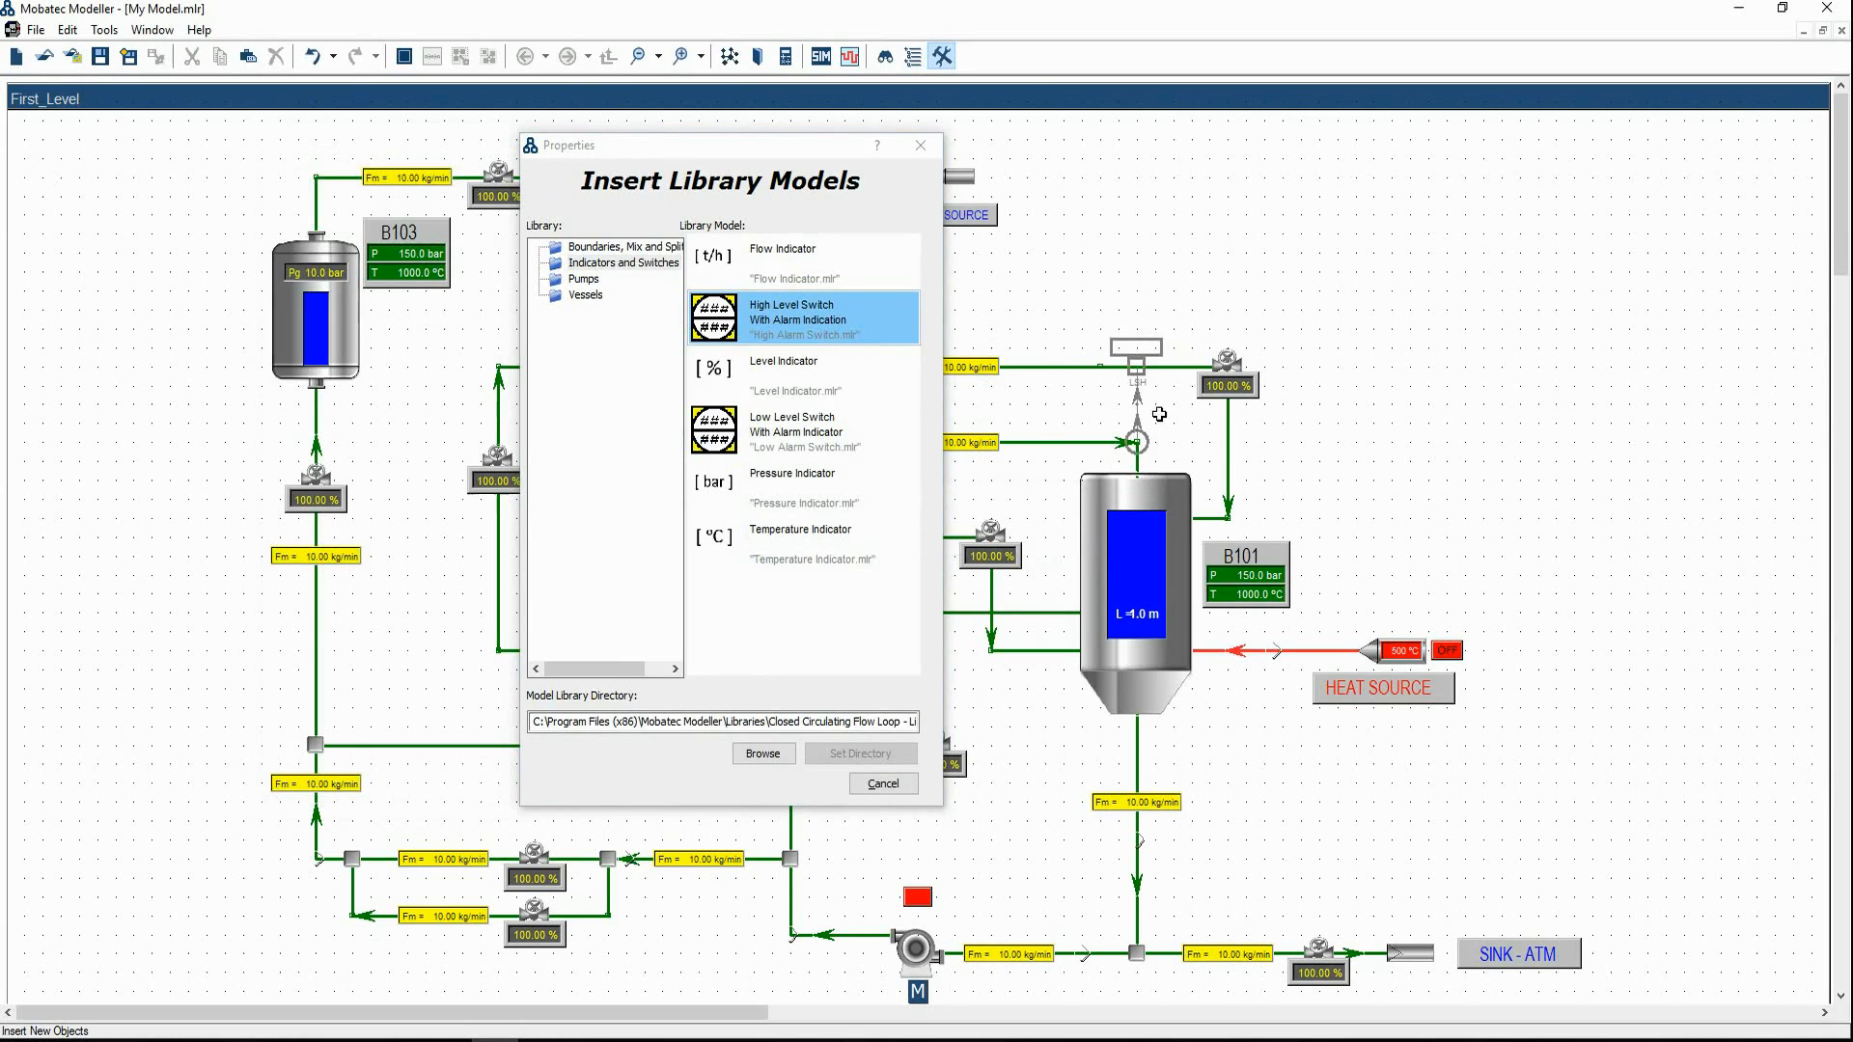
{"action": "left_click", "coordinate": [1154, 368]}
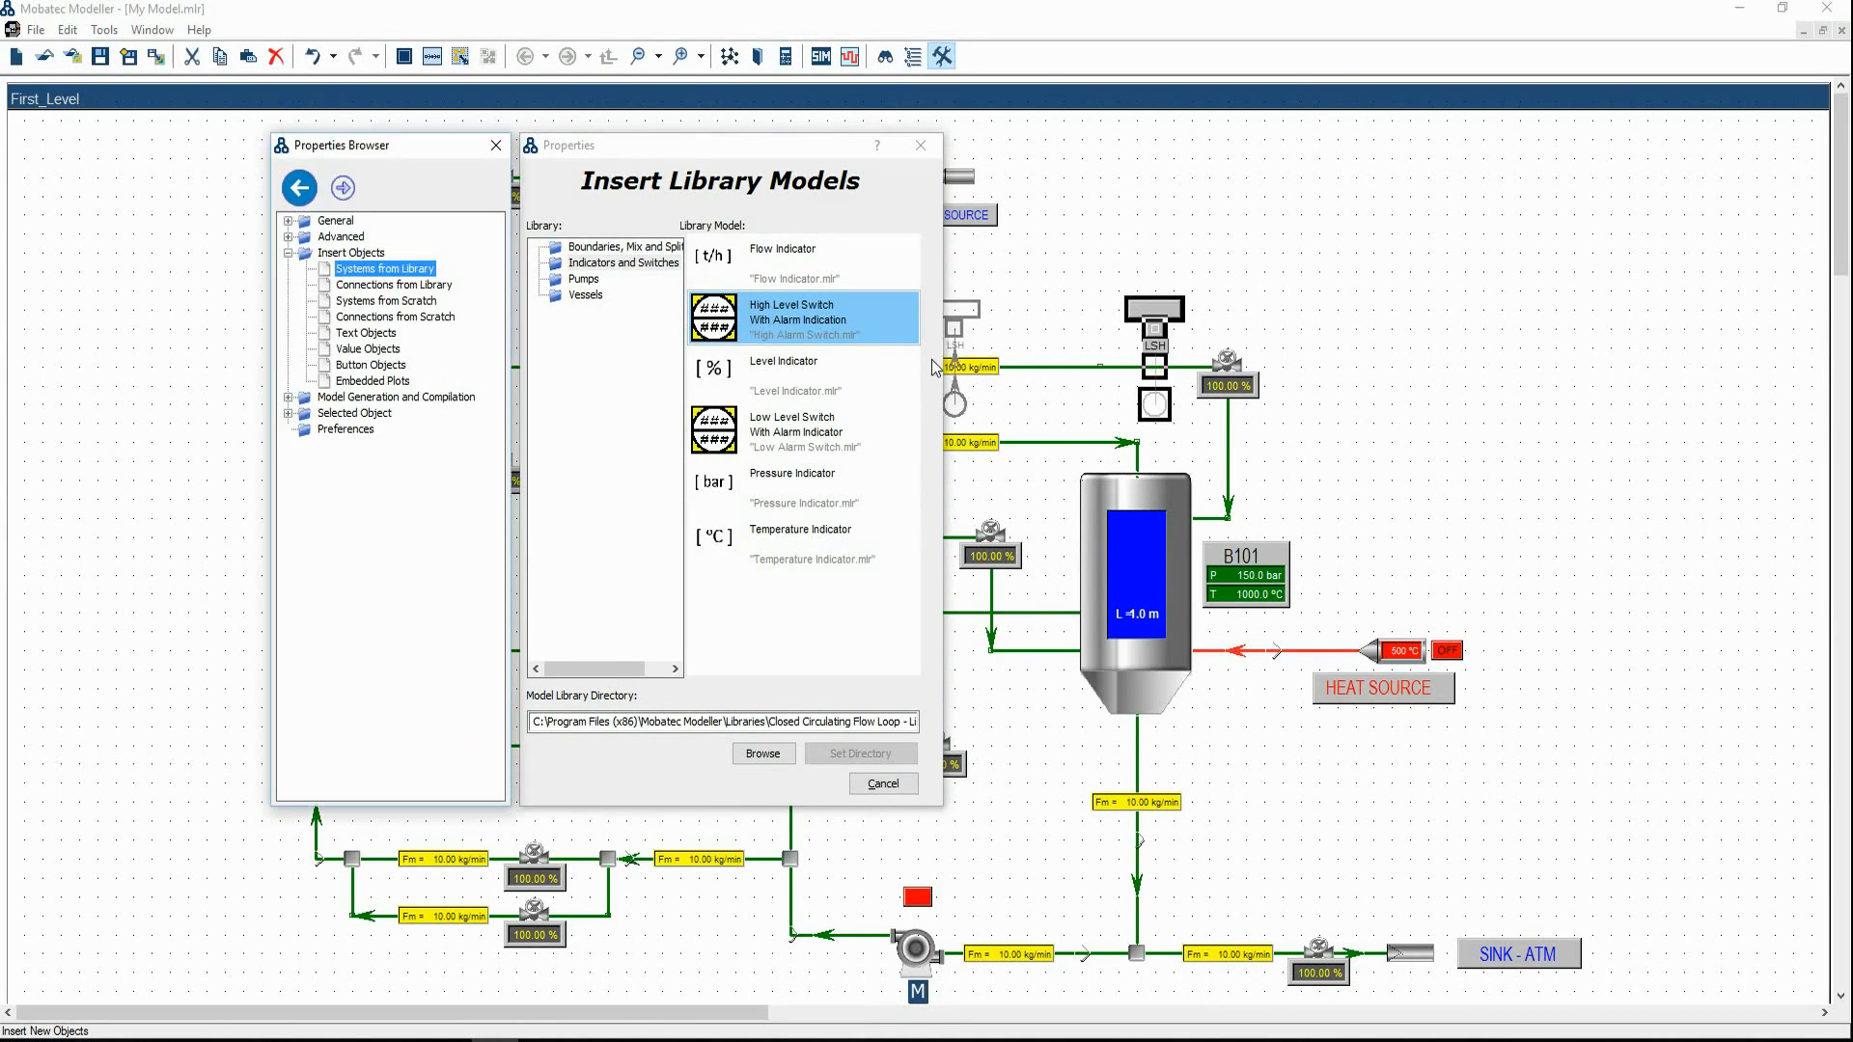
{"action": "left_click", "coordinate": [794, 425]}
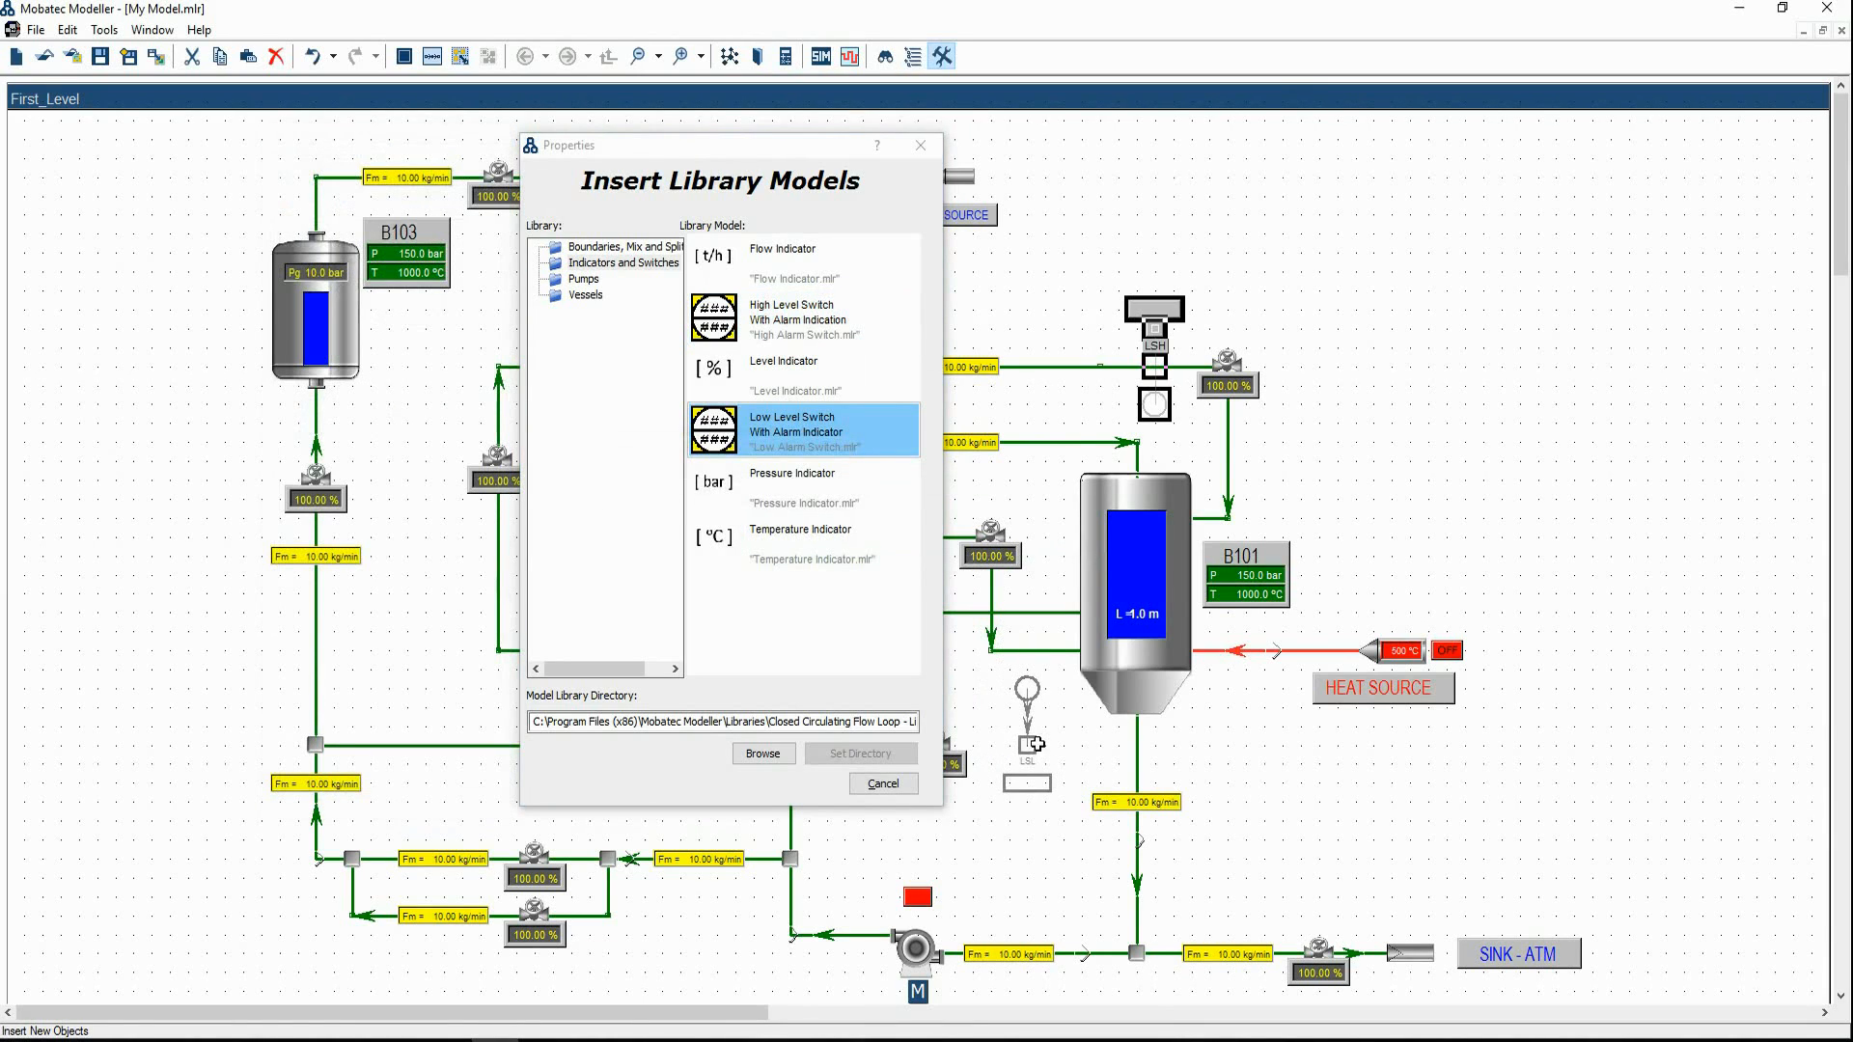
{"action": "left_click", "coordinate": [1027, 724]}
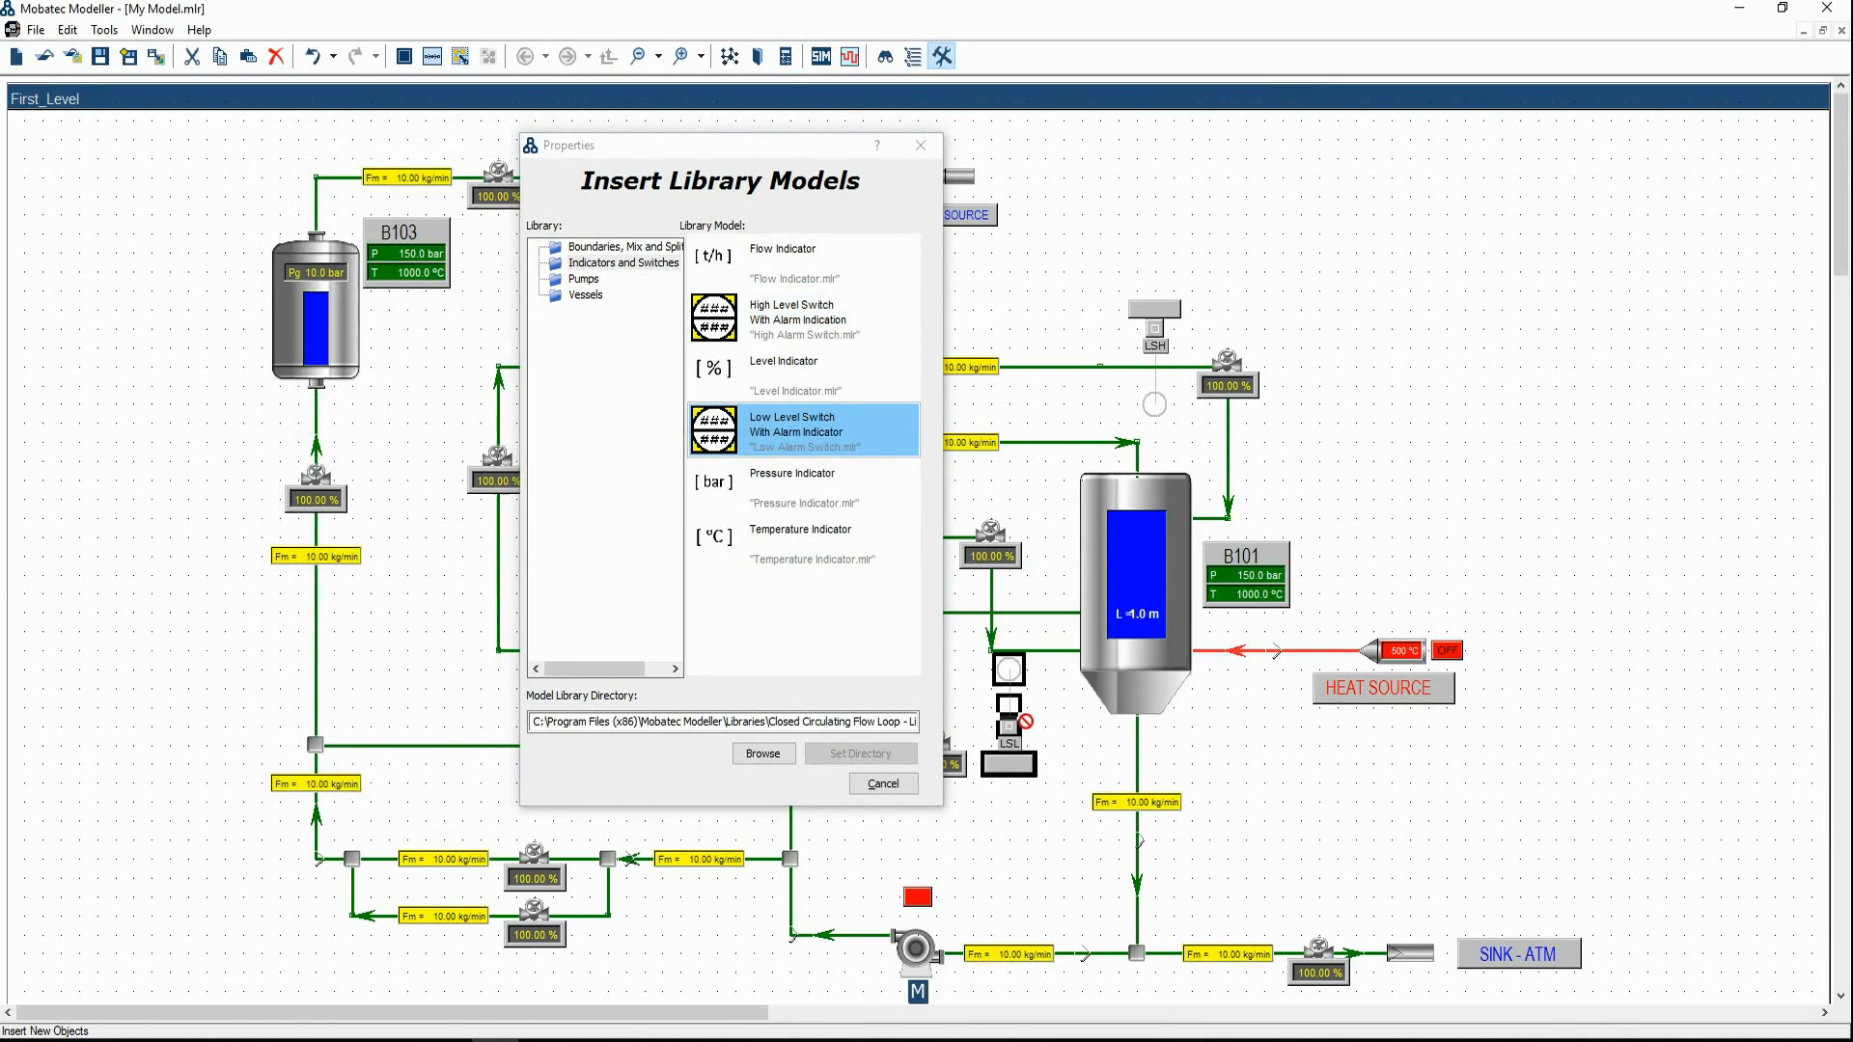
Move the library window clear of the flowsheet and insert a Pressure Indicator left of the junction on the line below B103
{"action": "left_click_drag", "start_coordinate": [770, 162], "coordinate": [1614, 244]}
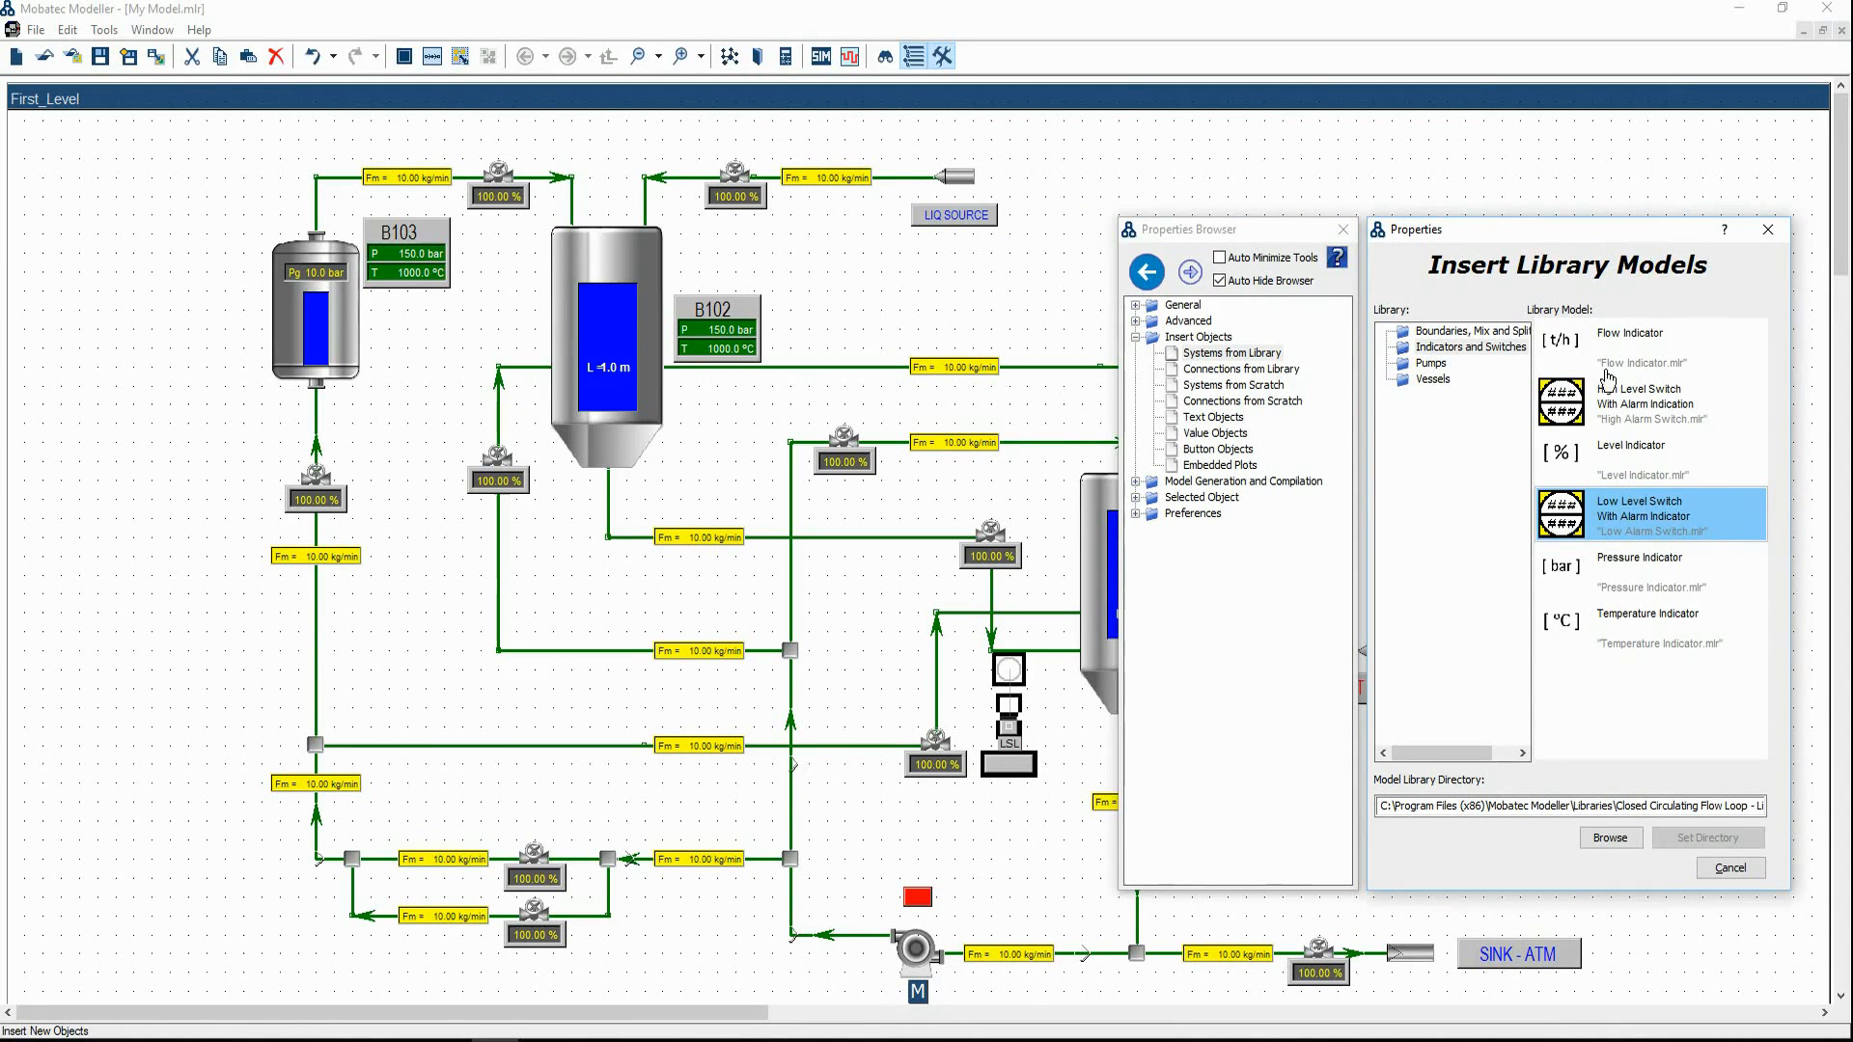
{"action": "left_click", "coordinate": [1613, 577]}
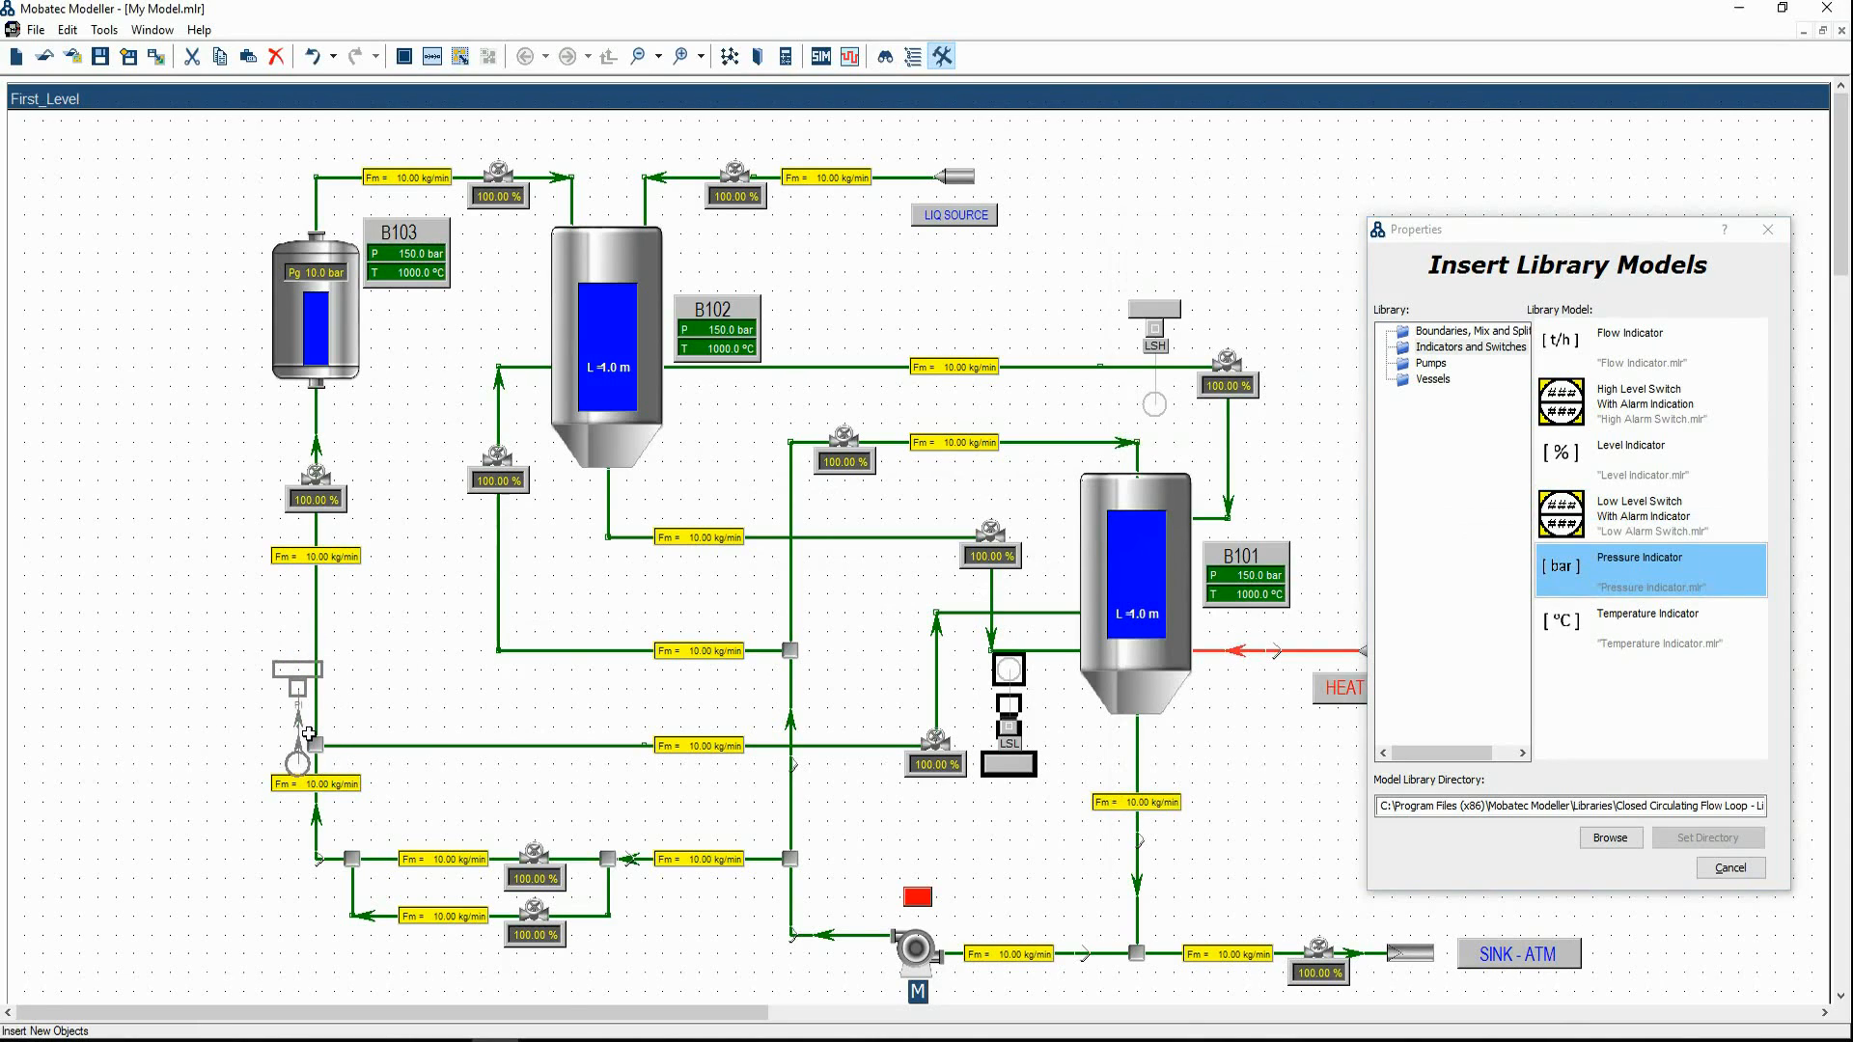
{"action": "left_click", "coordinate": [246, 757]}
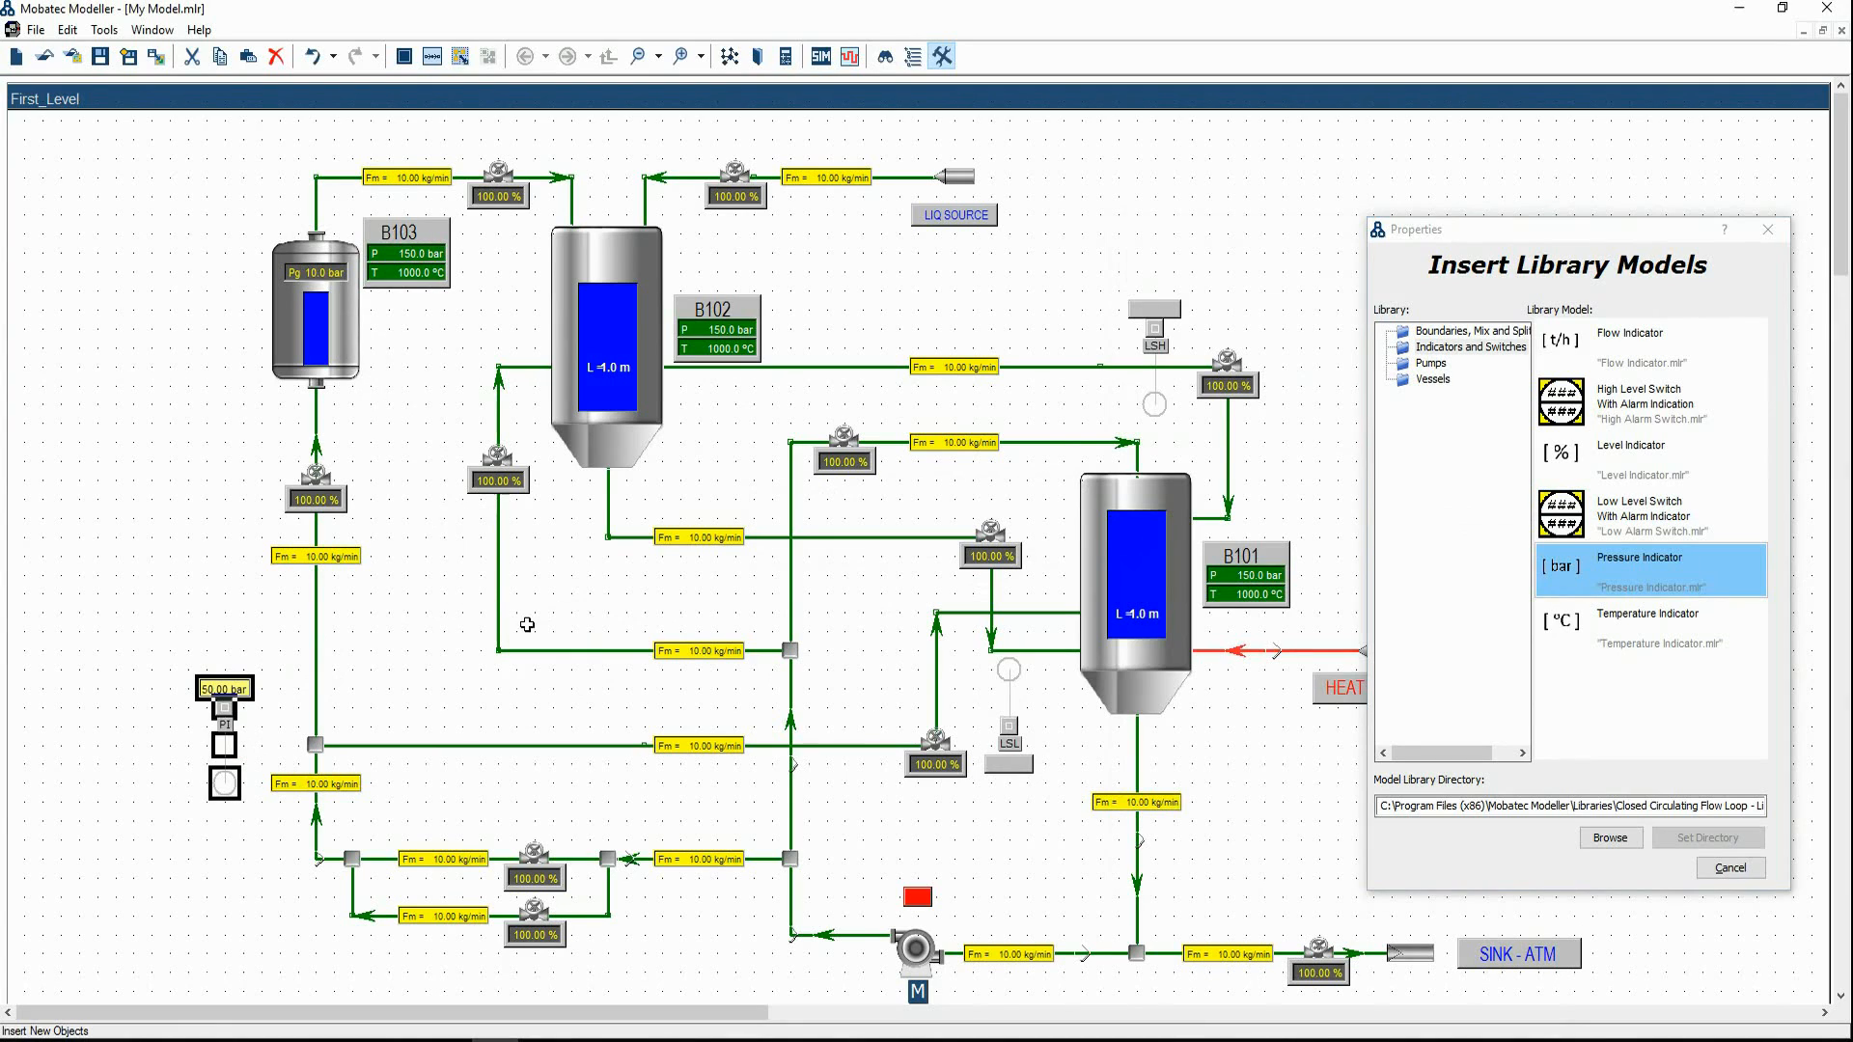
Insert a Temperature Indicator above the junction of the two parallel bottom lines and a Level Indicator above B102, and close the library
{"action": "left_click", "coordinate": [1604, 631]}
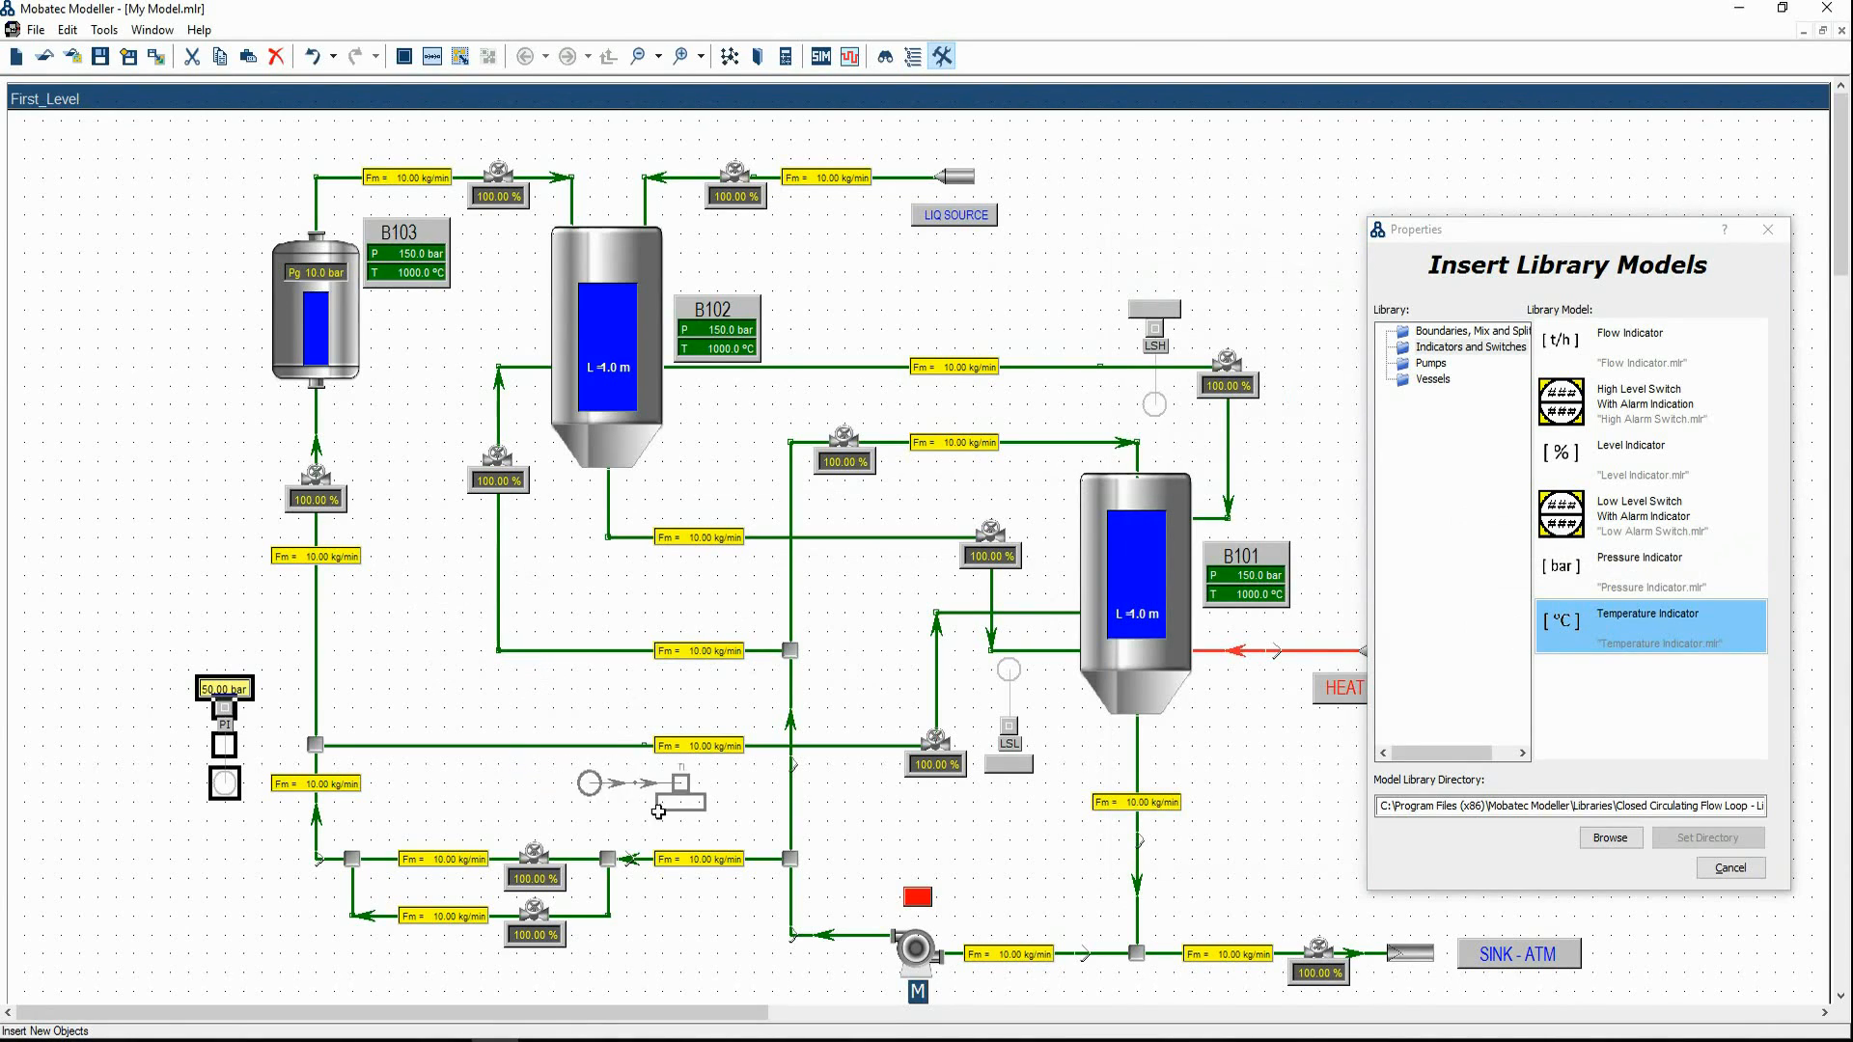
{"action": "left_click", "coordinate": [644, 817]}
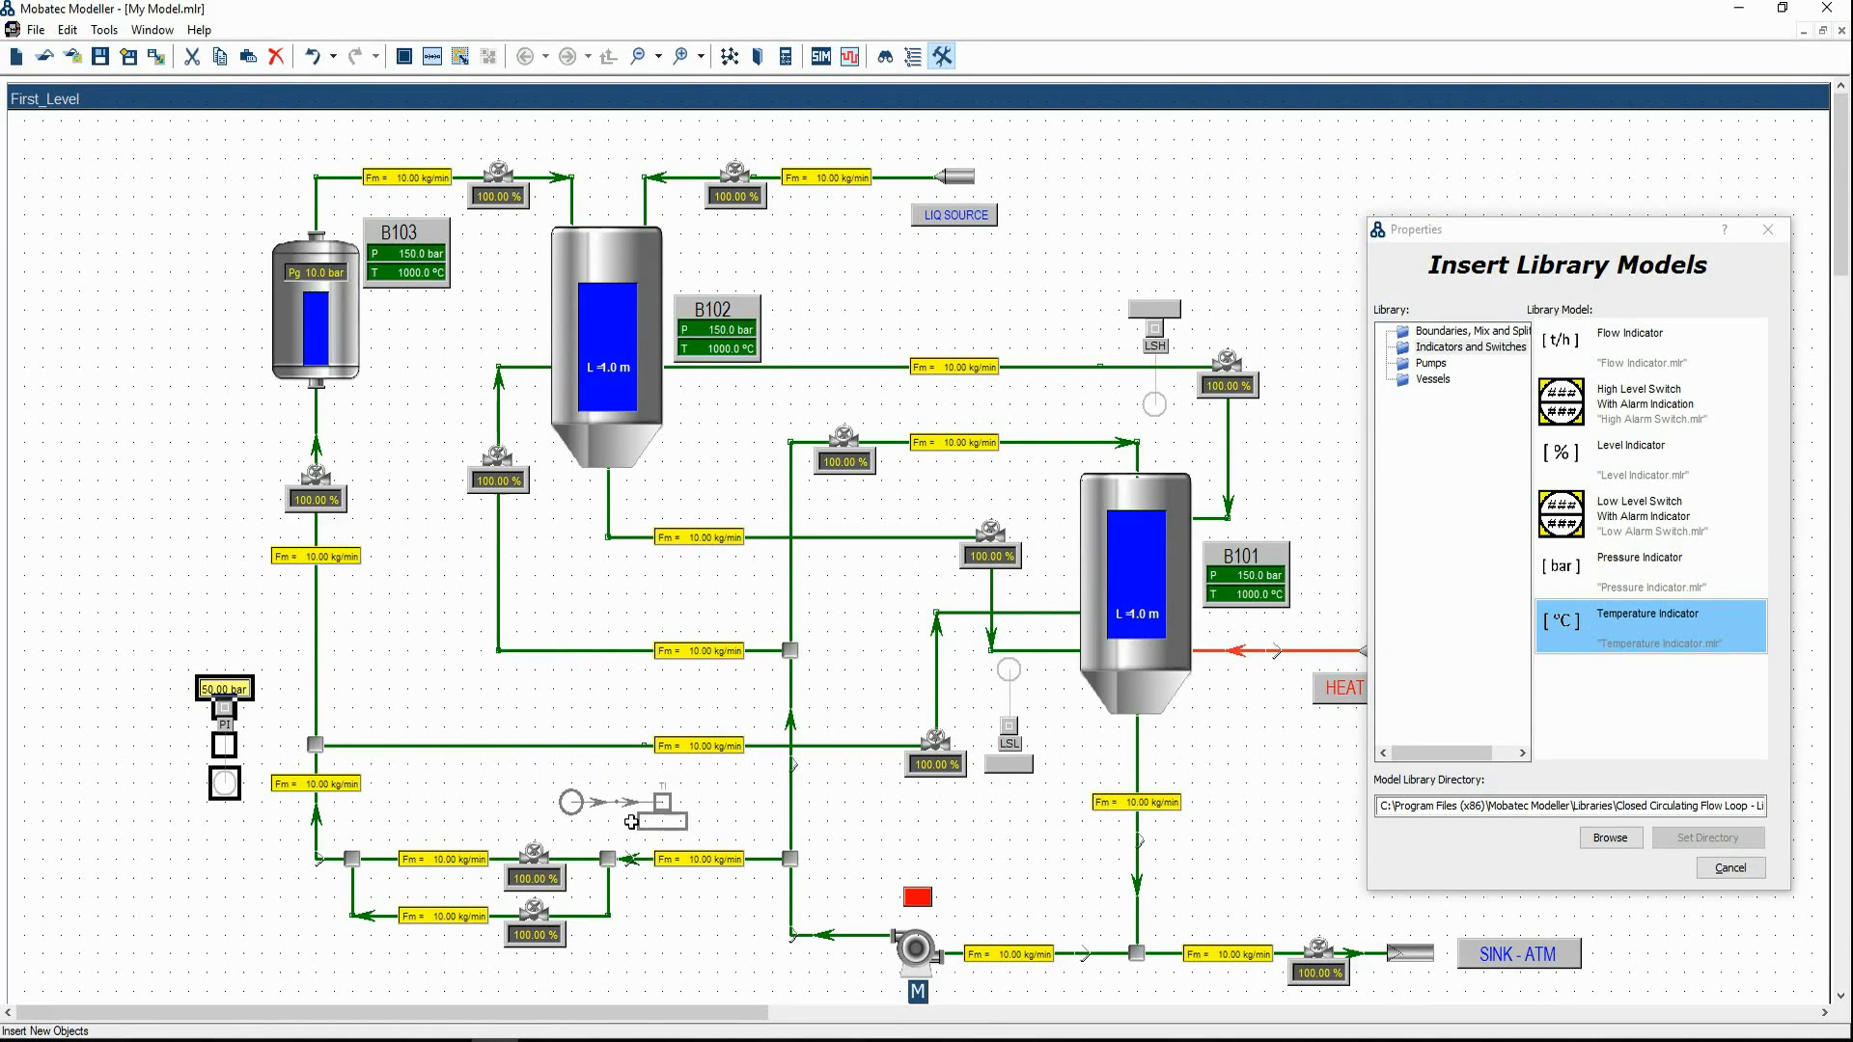
{"action": "left_click", "coordinate": [626, 822]}
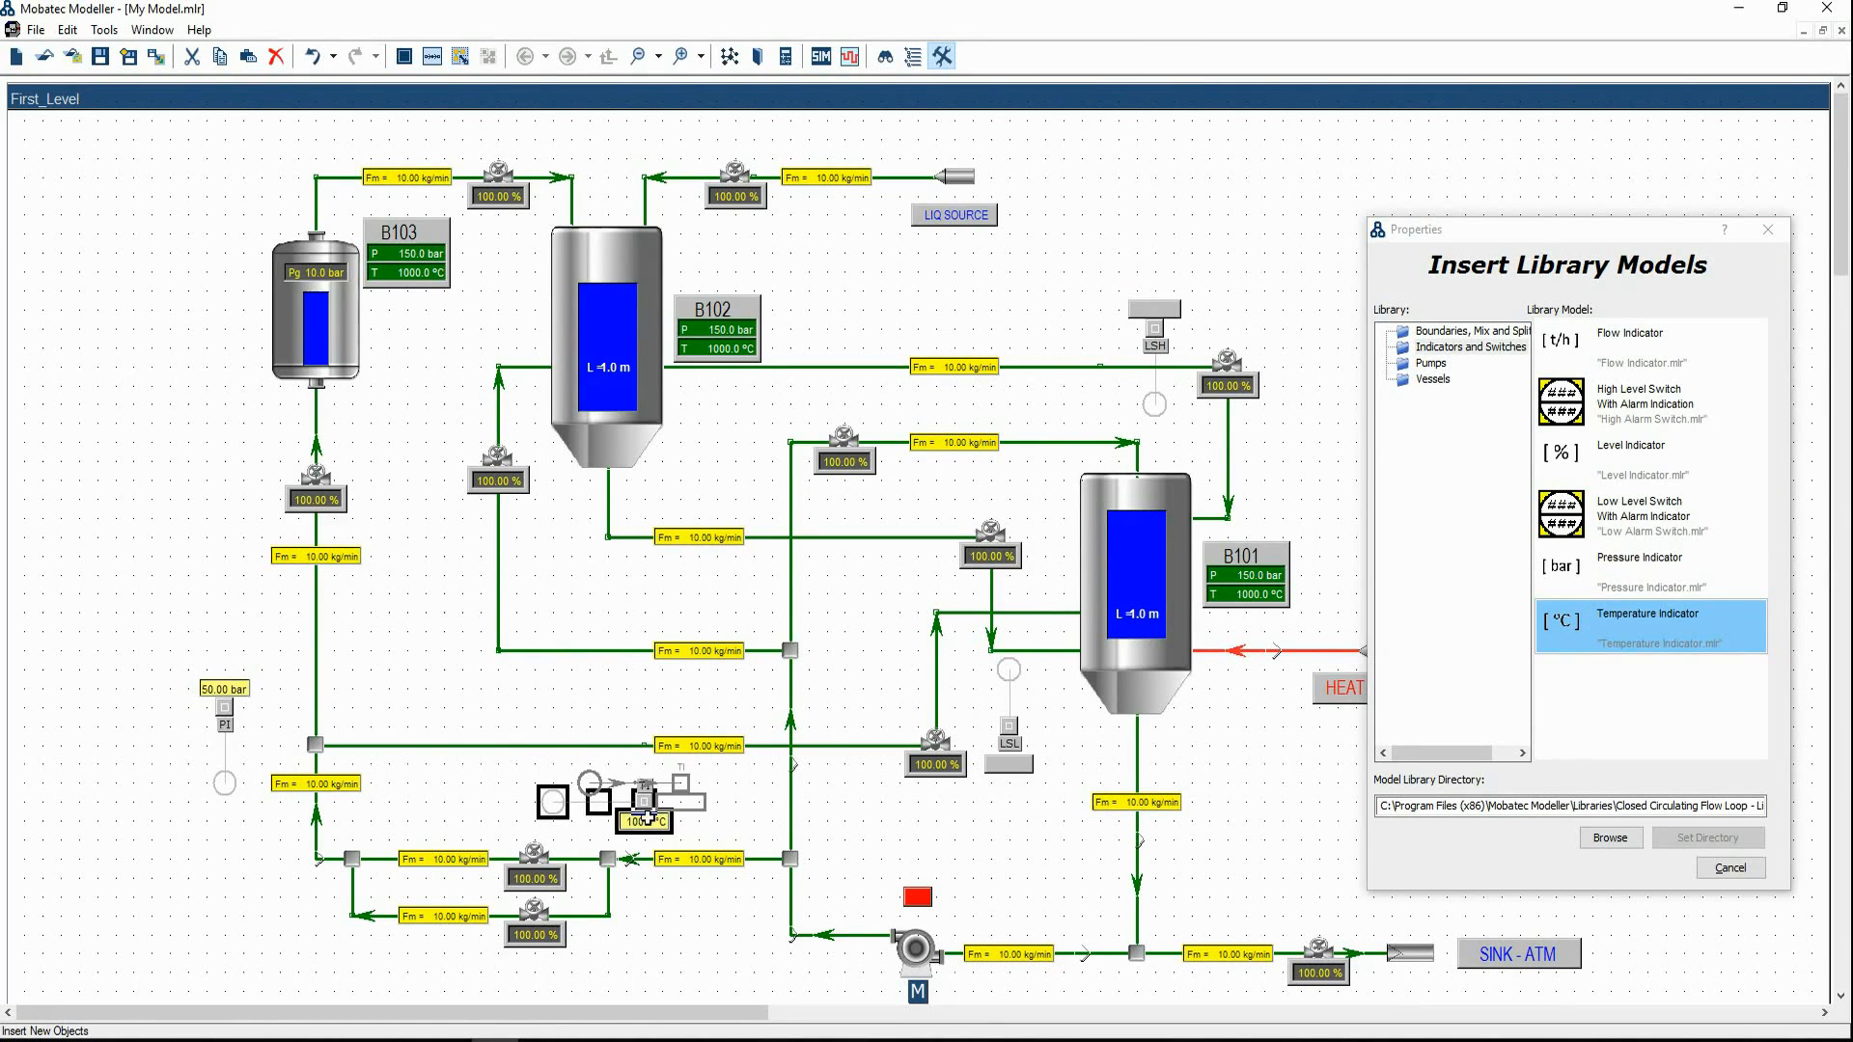
{"action": "mouse_move", "coordinate": [1586, 521]}
{"action": "left_click", "coordinate": [1648, 469]}
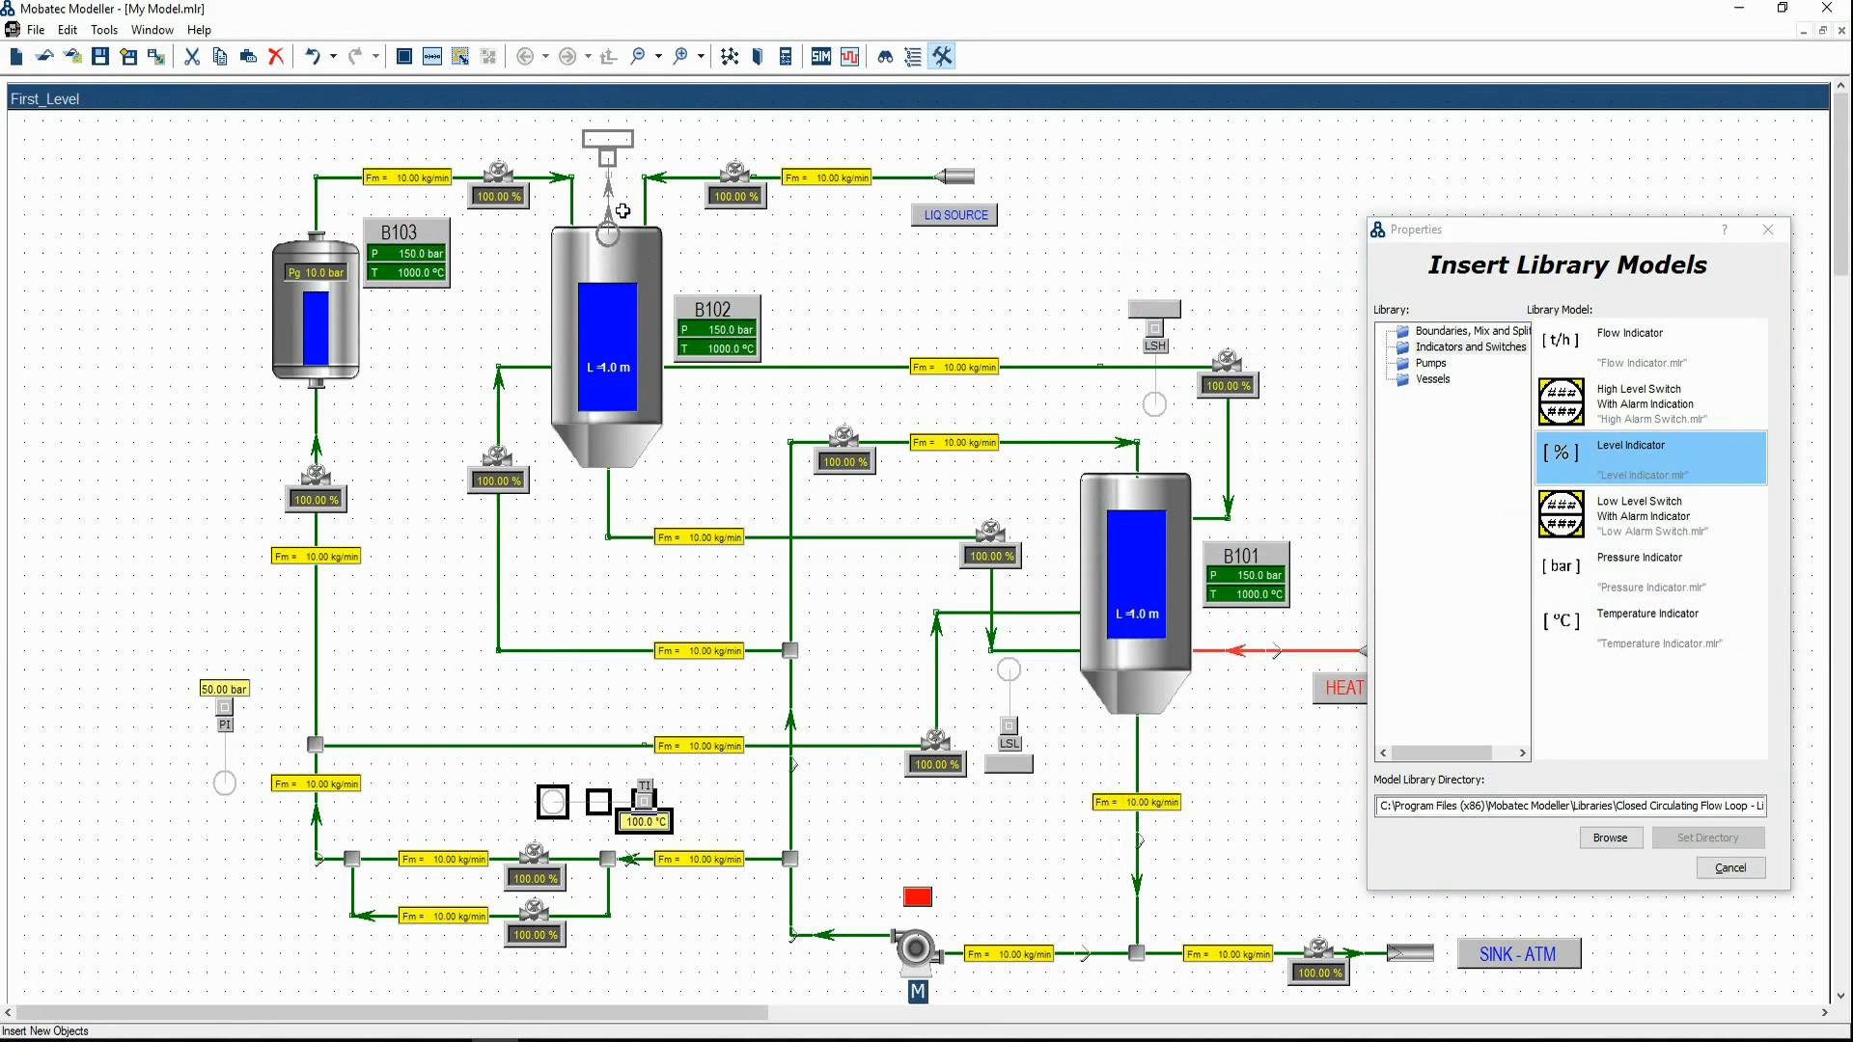
{"action": "left_click", "coordinate": [622, 200]}
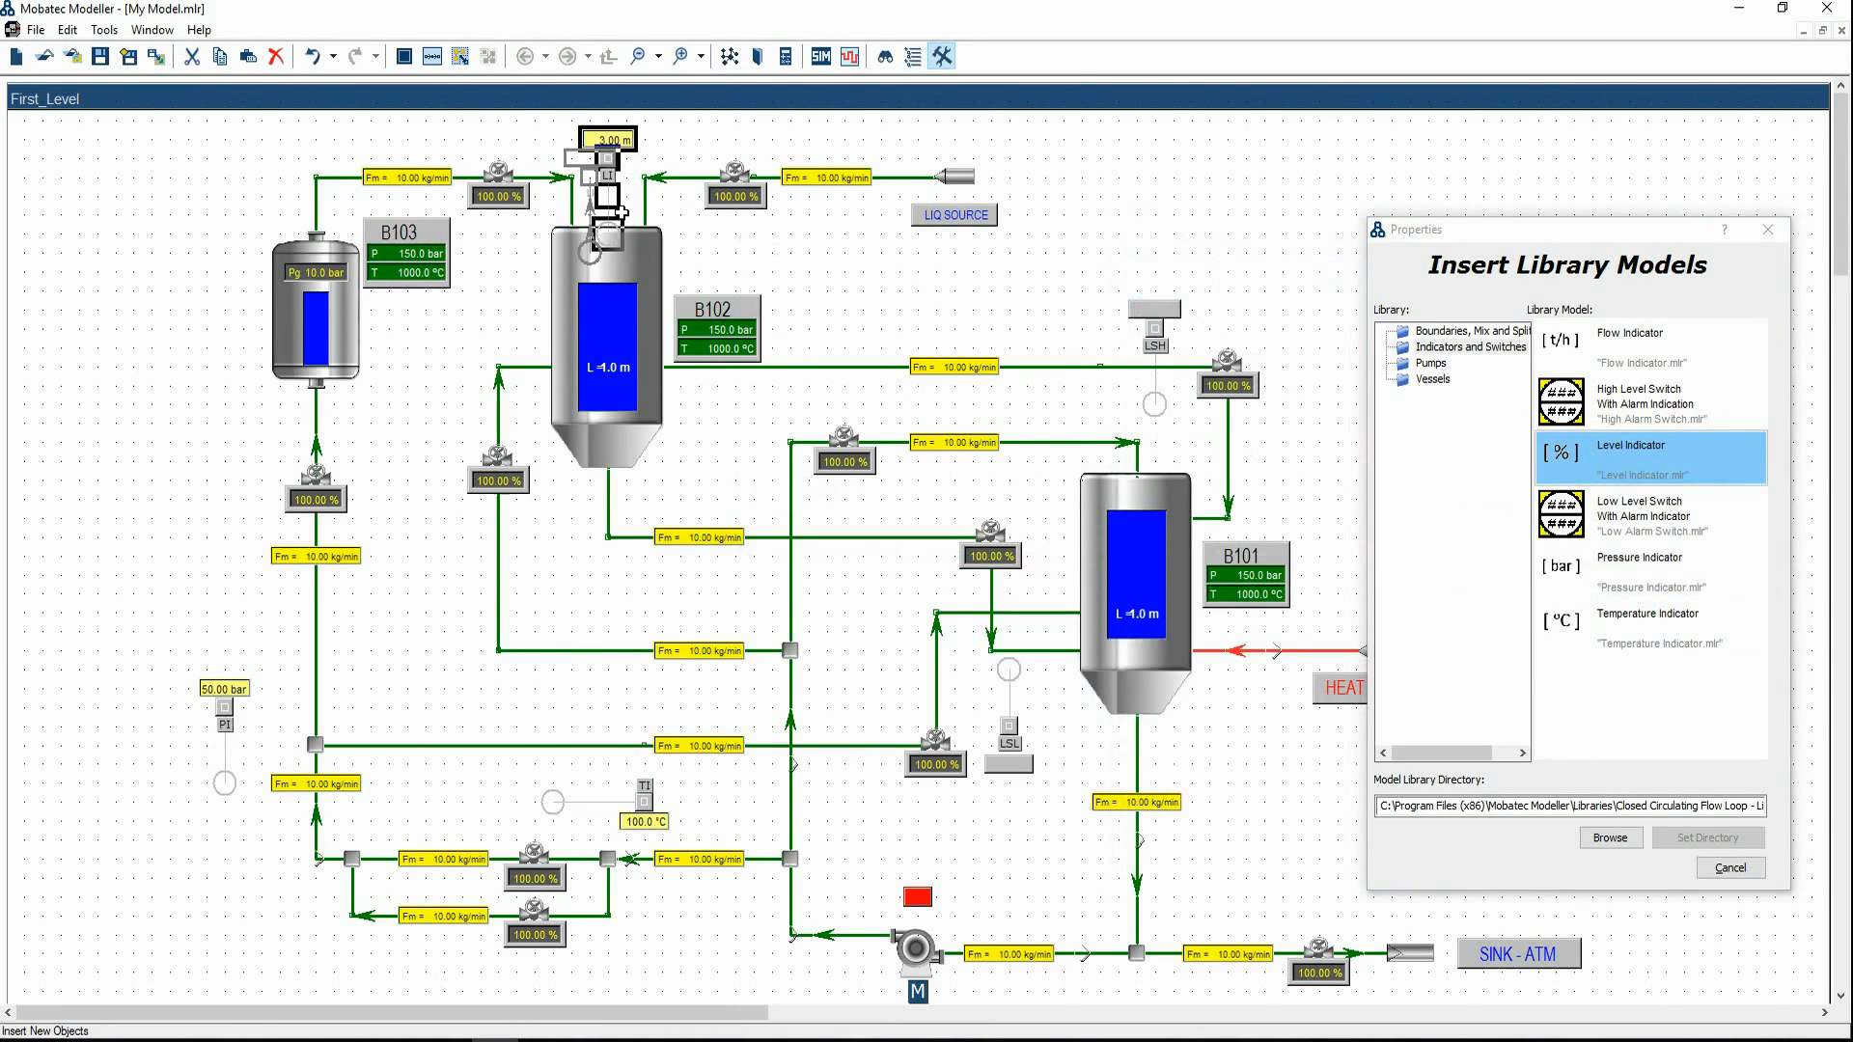
{"action": "left_click", "coordinate": [1471, 346]}
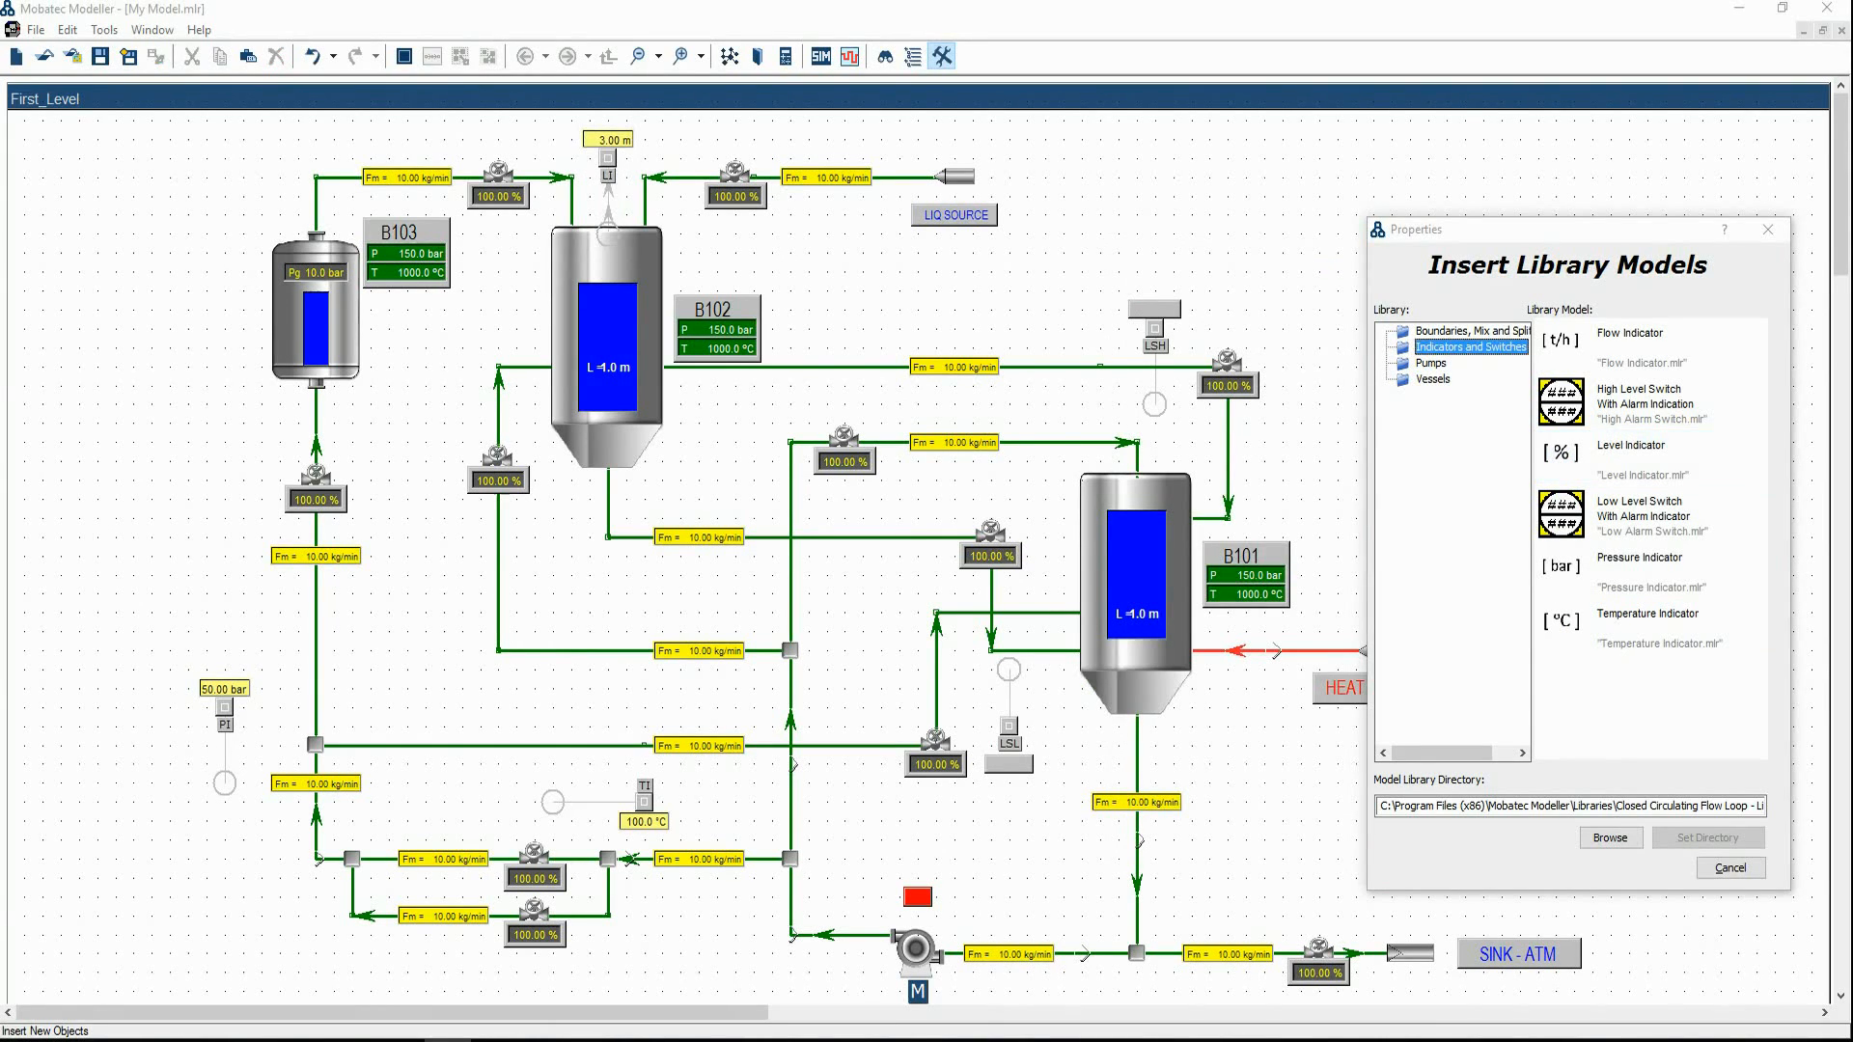
{"action": "key", "text": "Escape"}
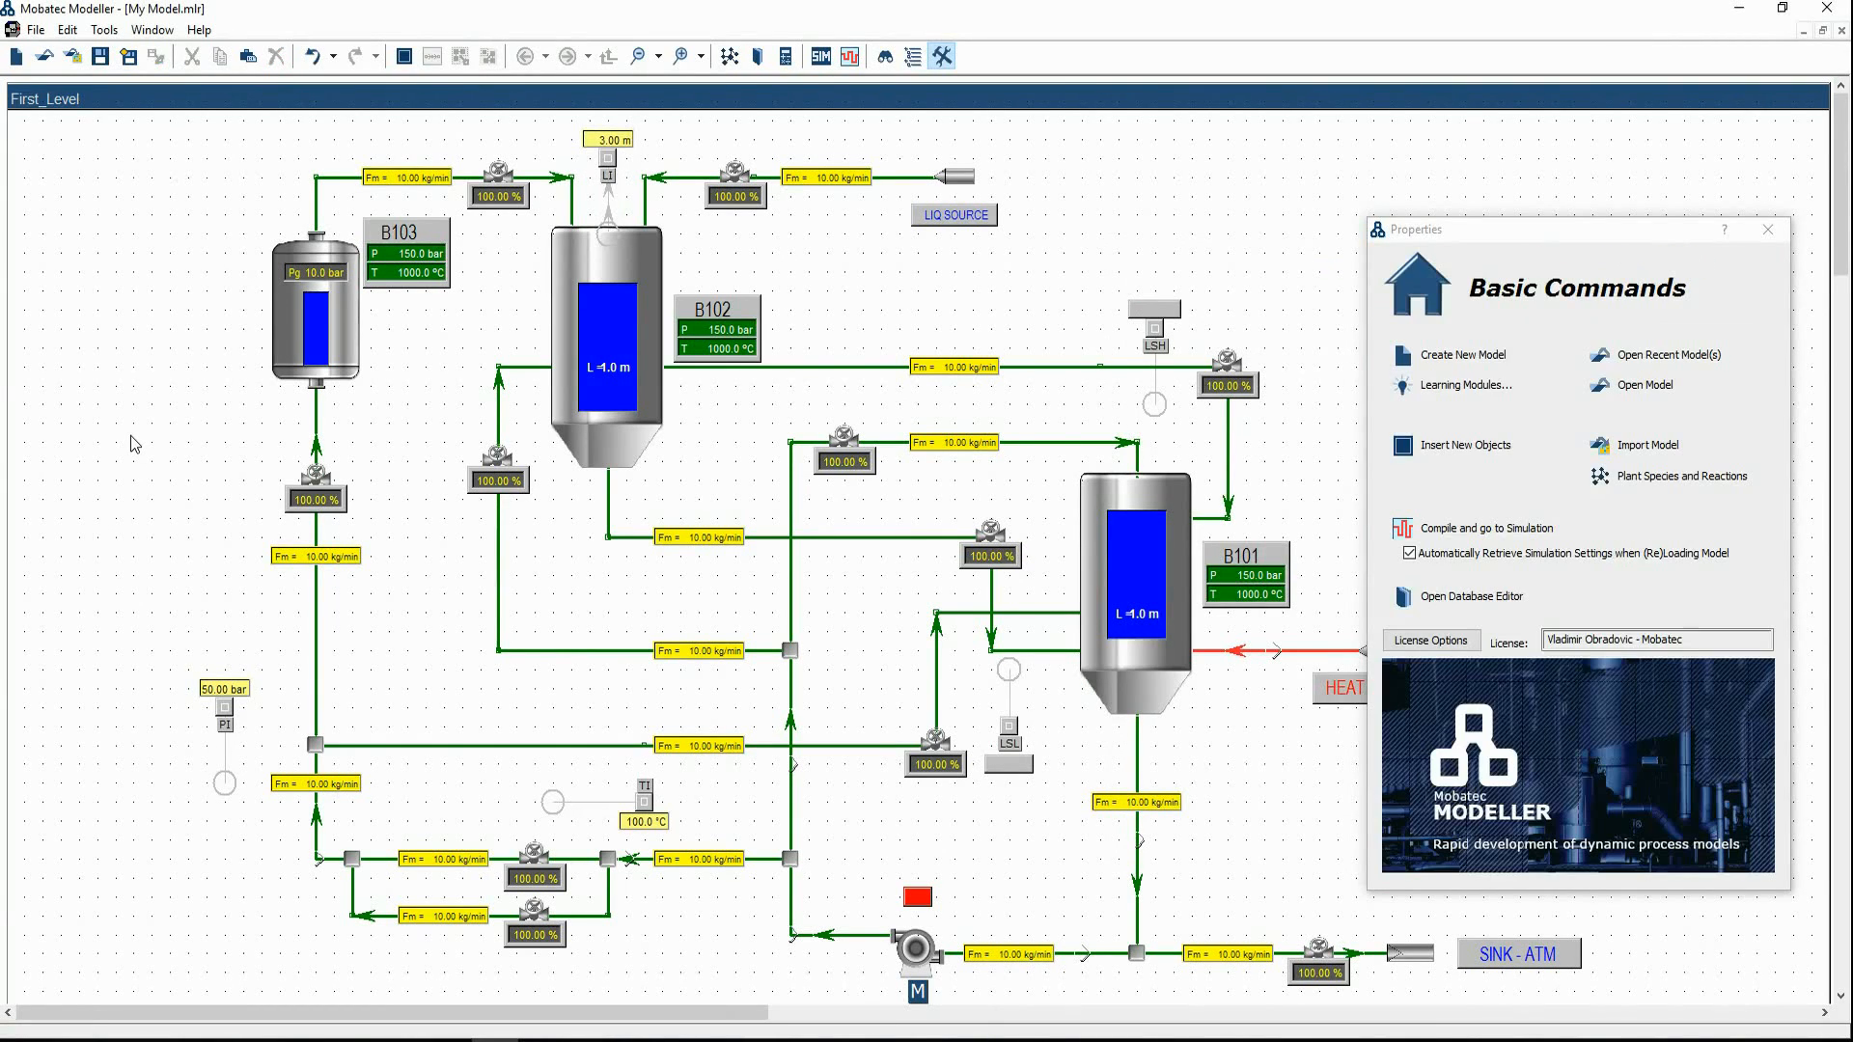
Reconnect the pressure indicator to the junction on its right and the temperature indicator to the junction below it, adjusting the latter connection's bend
{"action": "left_click", "coordinate": [233, 796]}
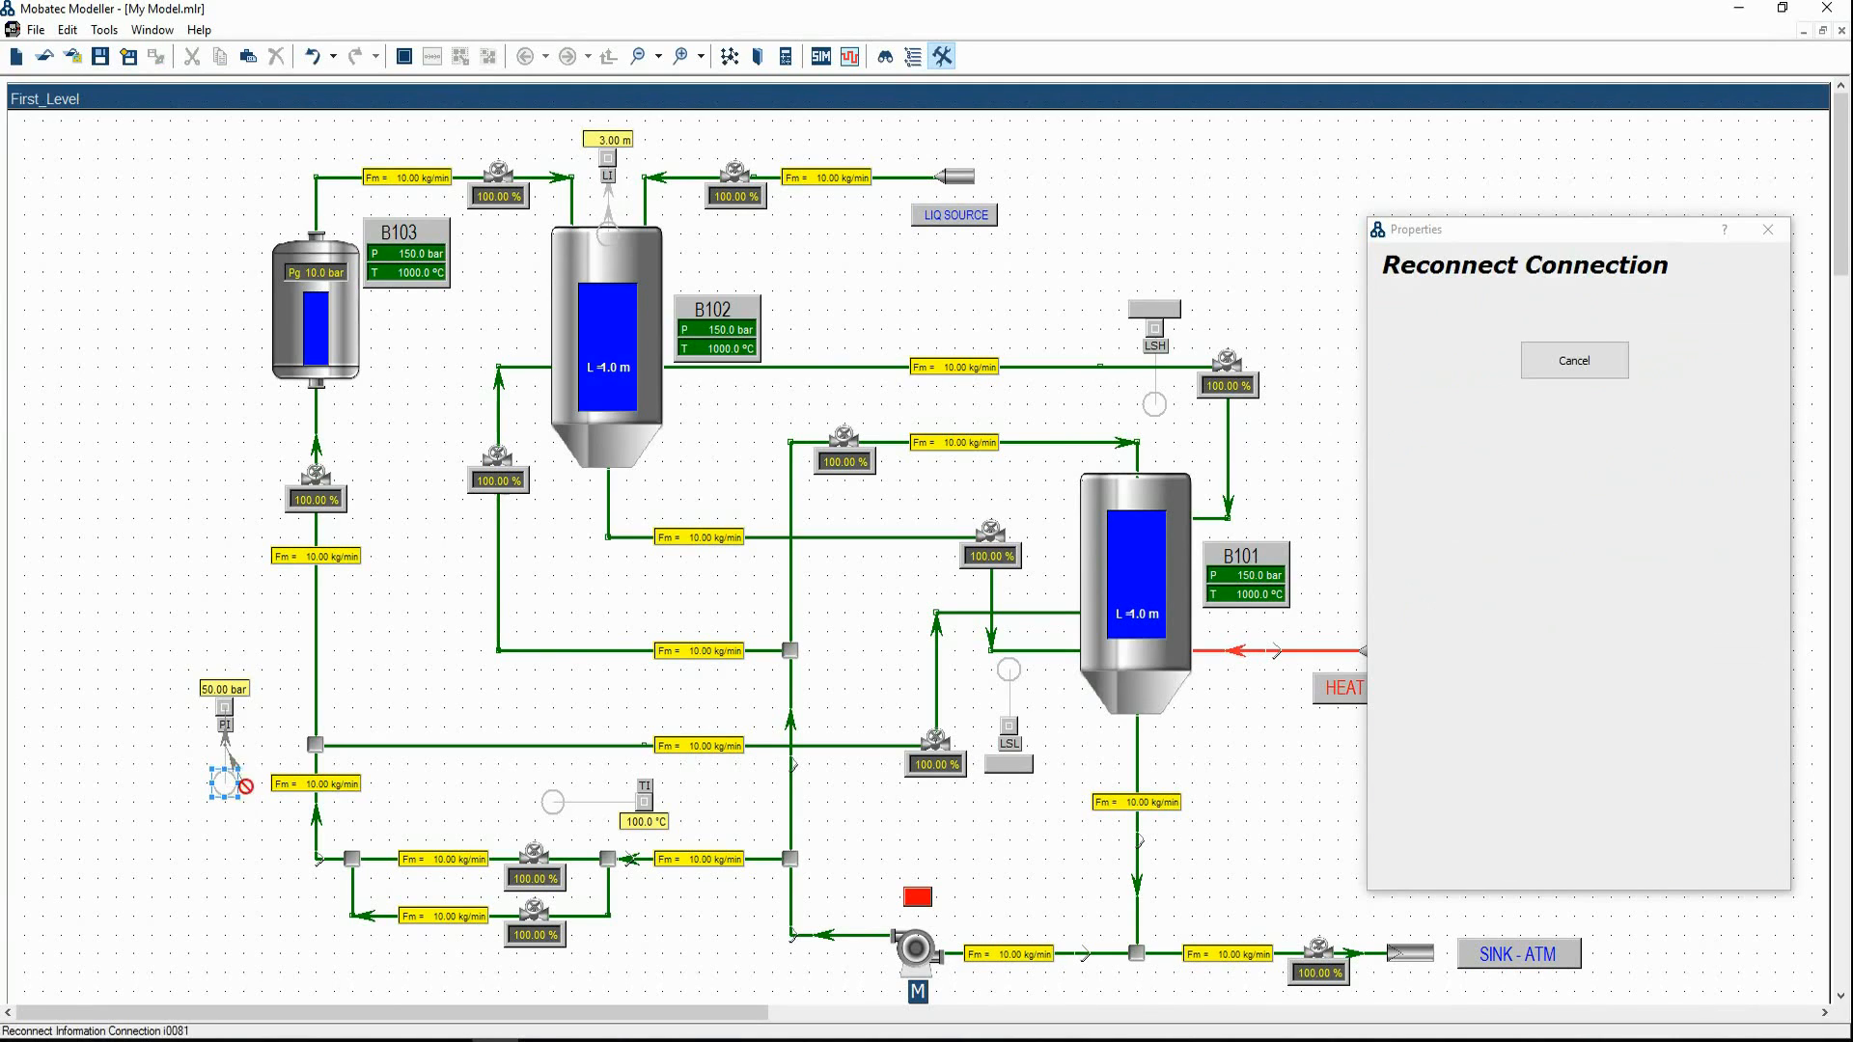
{"action": "left_click", "coordinate": [331, 765]}
{"action": "left_click", "coordinate": [553, 802]}
{"action": "left_click", "coordinate": [608, 858]}
{"action": "left_click", "coordinate": [644, 847]}
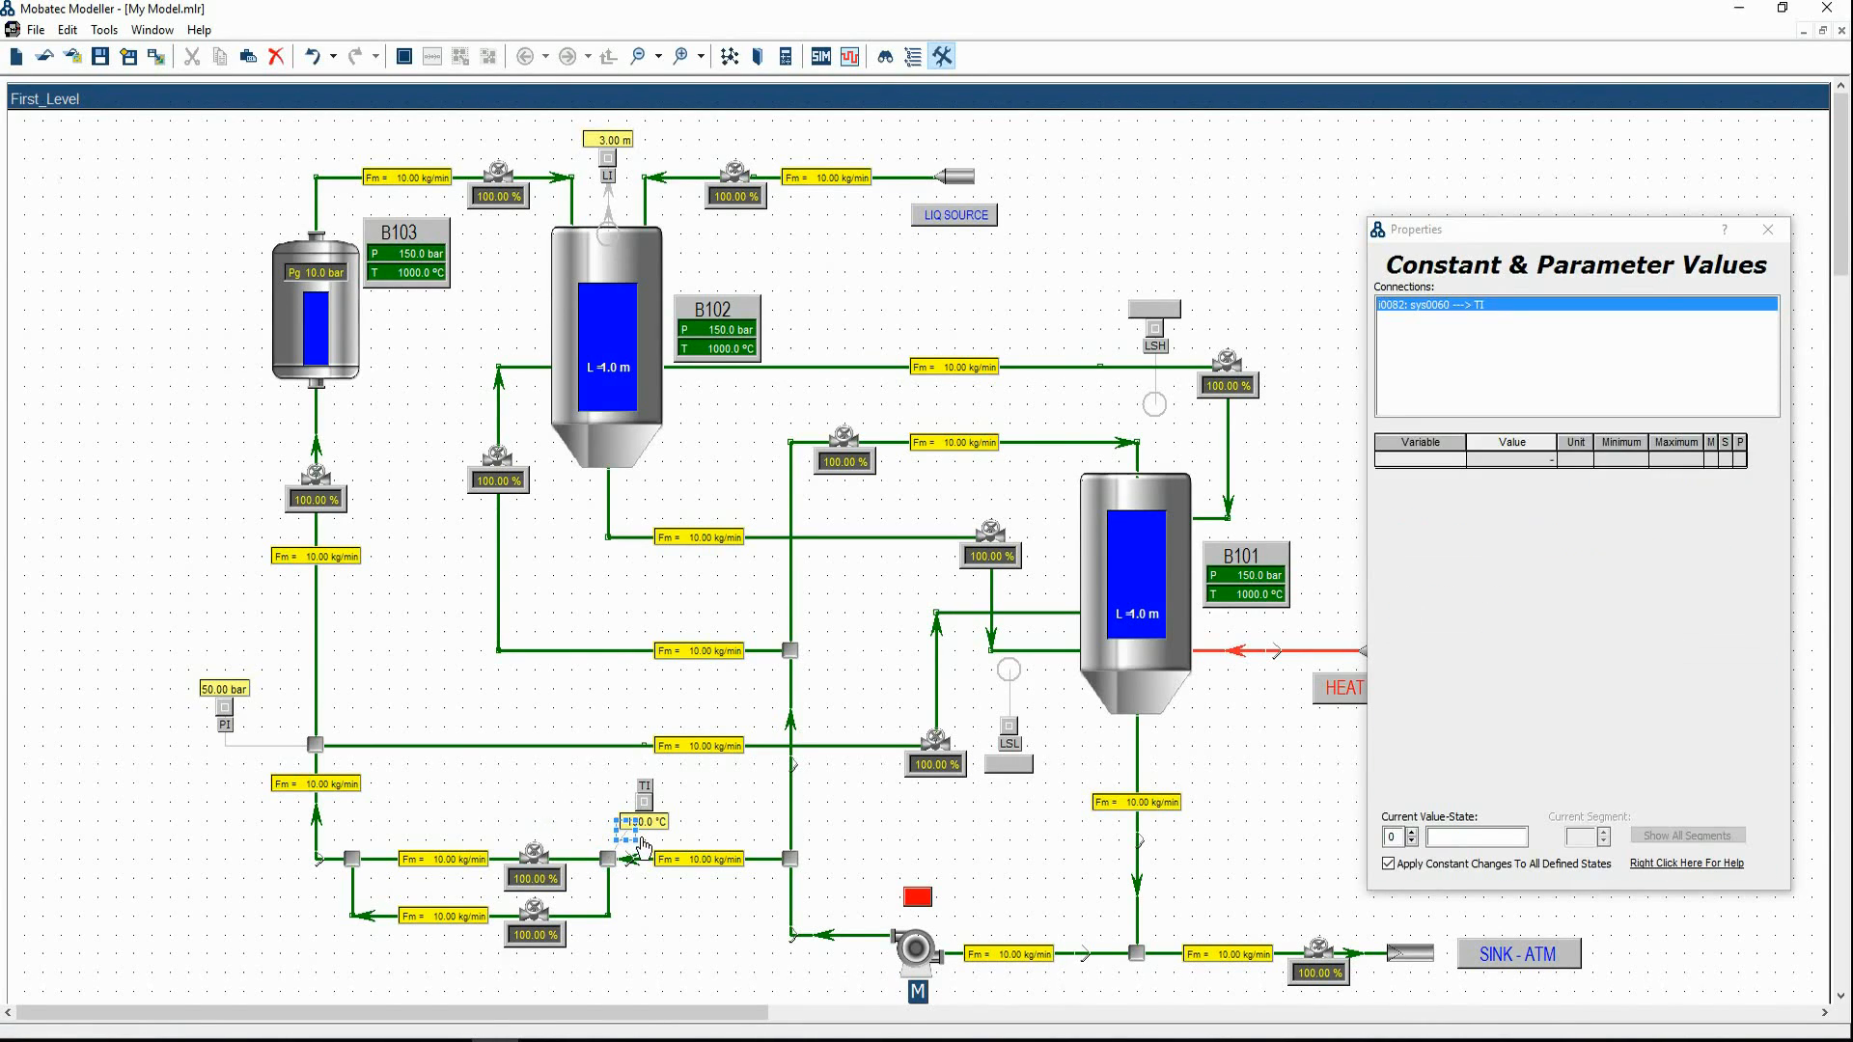
{"action": "left_click_drag", "start_coordinate": [644, 846], "coordinate": [626, 817]}
{"action": "left_click", "coordinate": [705, 826]}
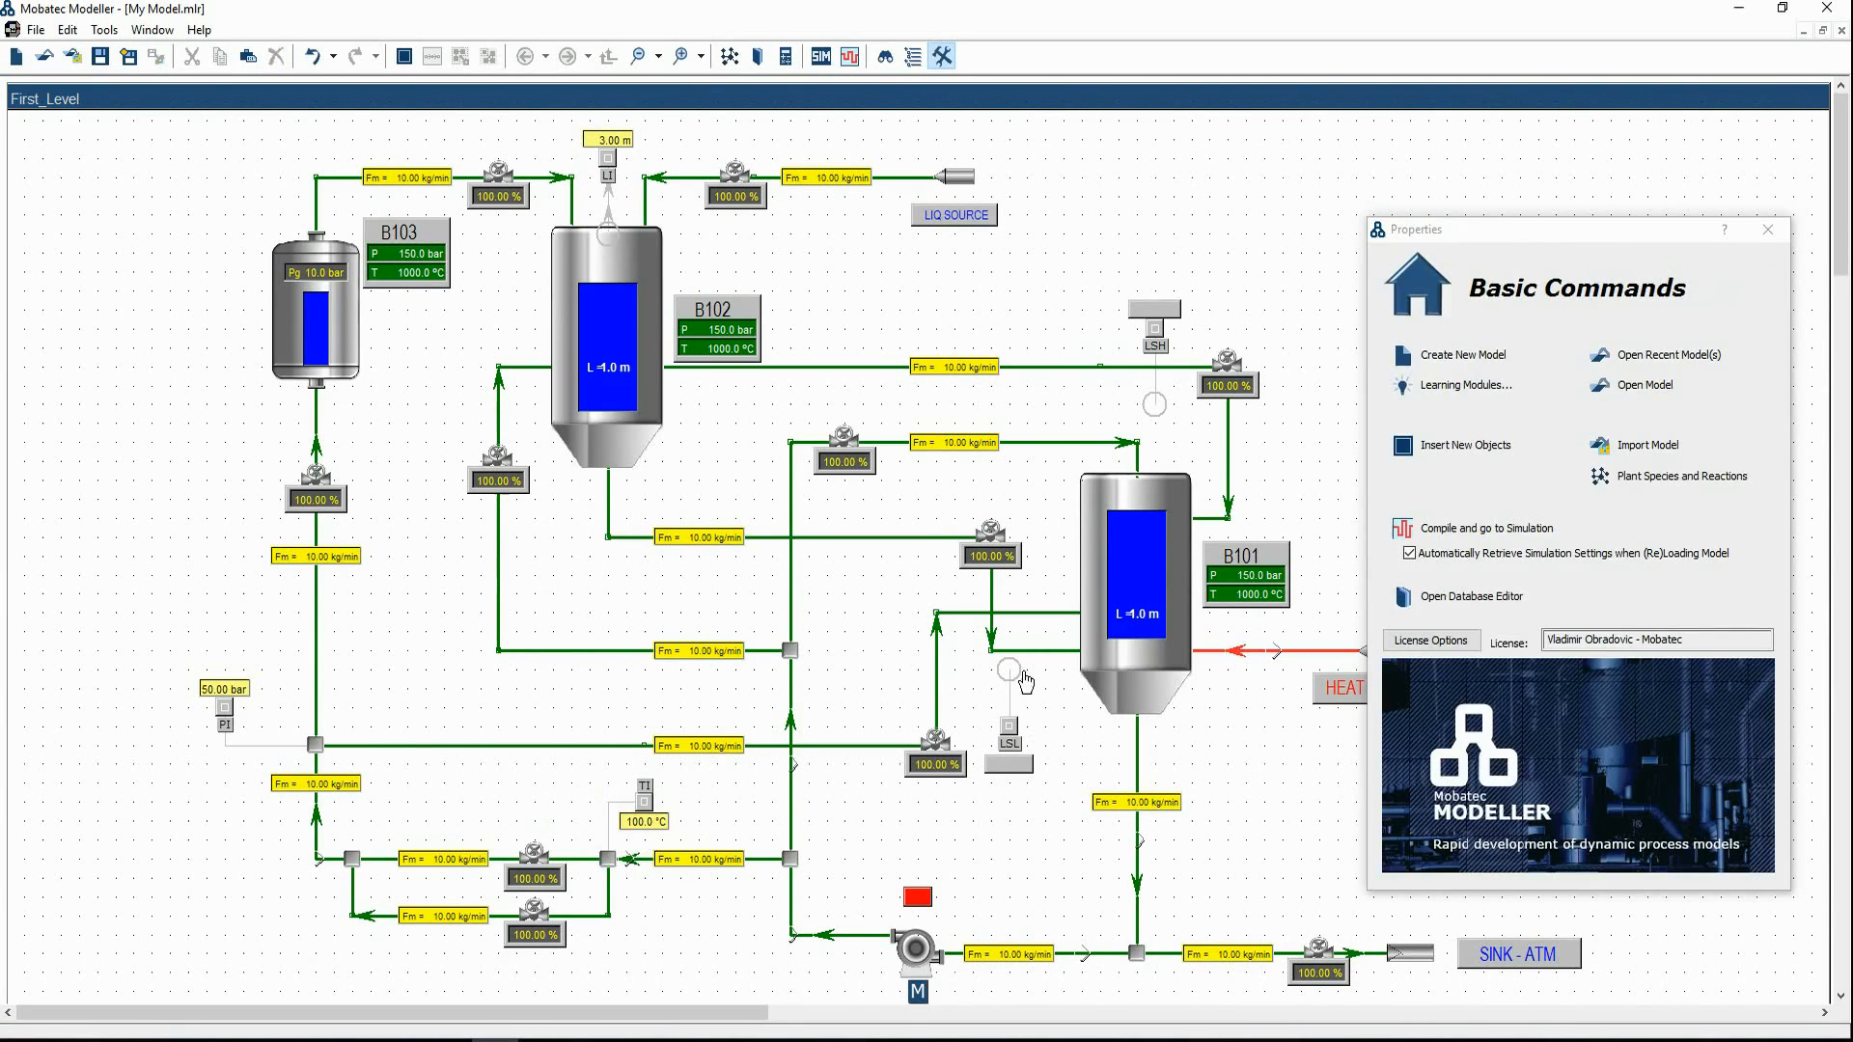
Reconnect the loose ends of the low and high level switches to tank B101 and of the level indicator to tank B102
{"action": "left_click", "coordinate": [1011, 671]}
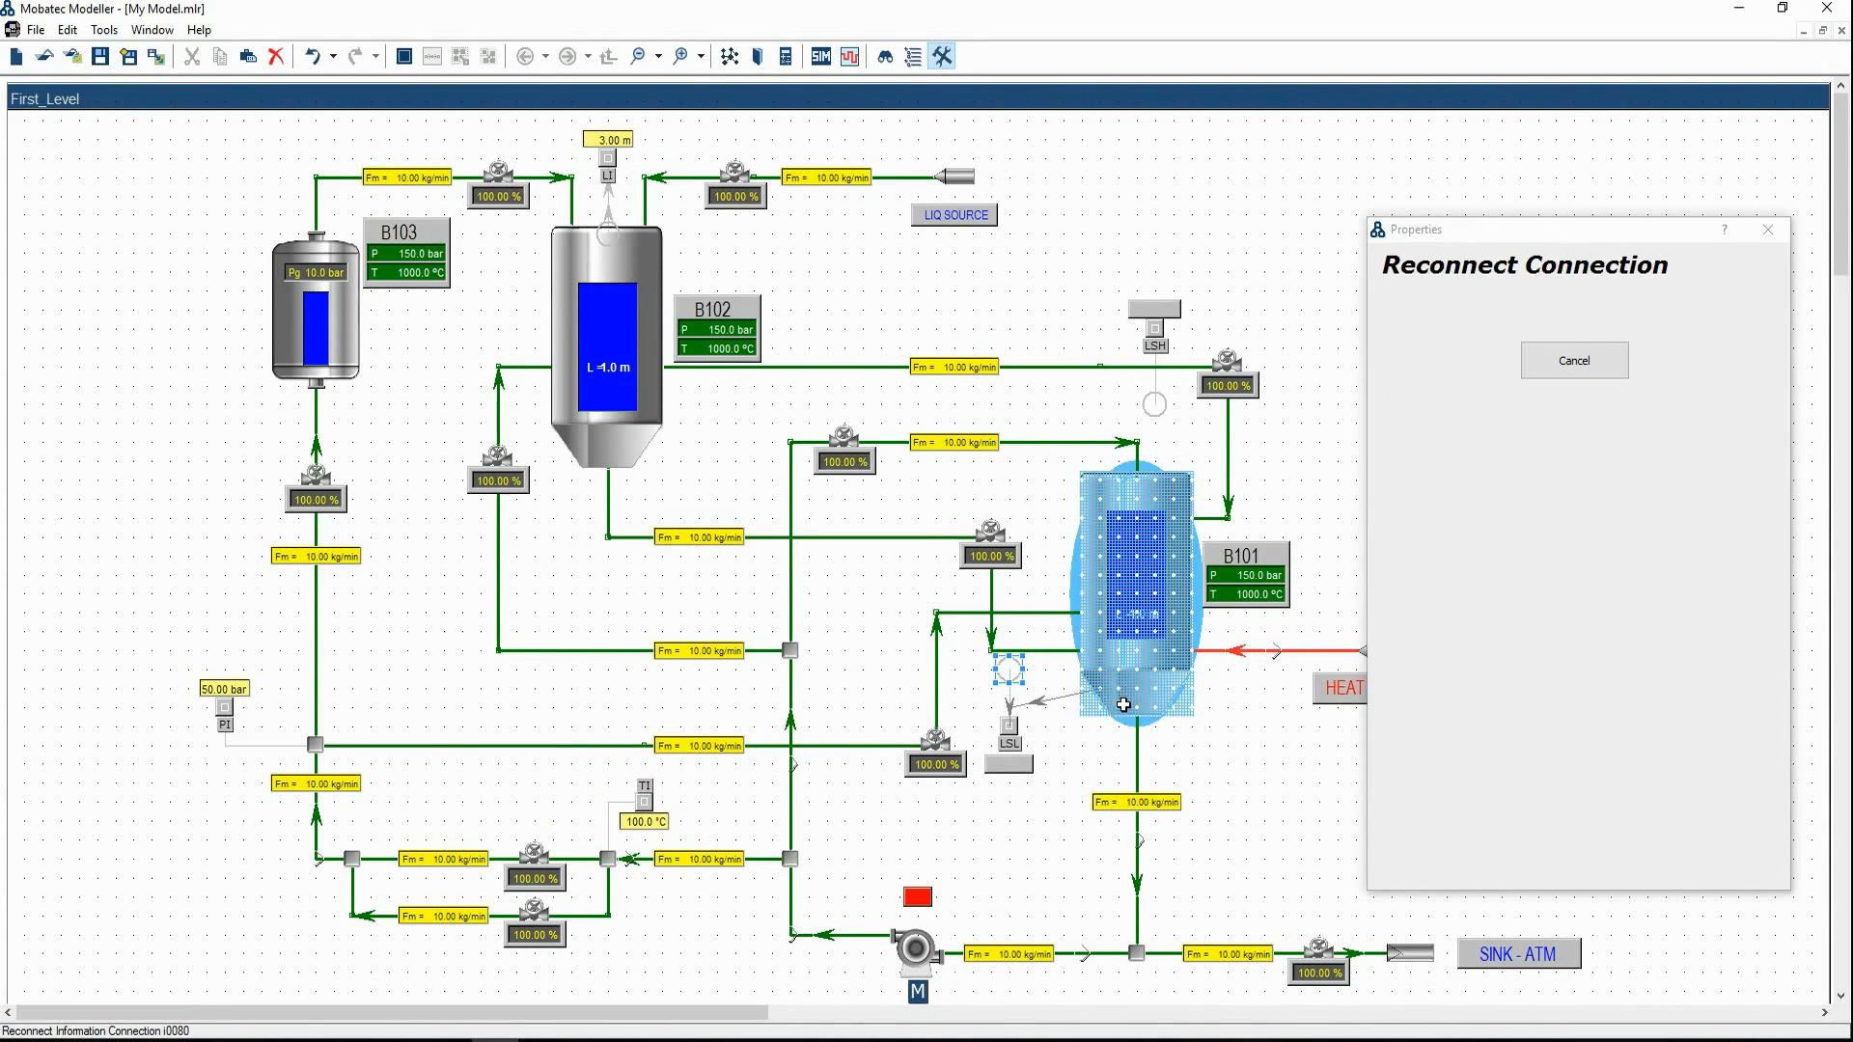
{"action": "left_click", "coordinate": [1122, 700]}
{"action": "left_click", "coordinate": [1012, 705]}
{"action": "left_click", "coordinate": [1156, 403]}
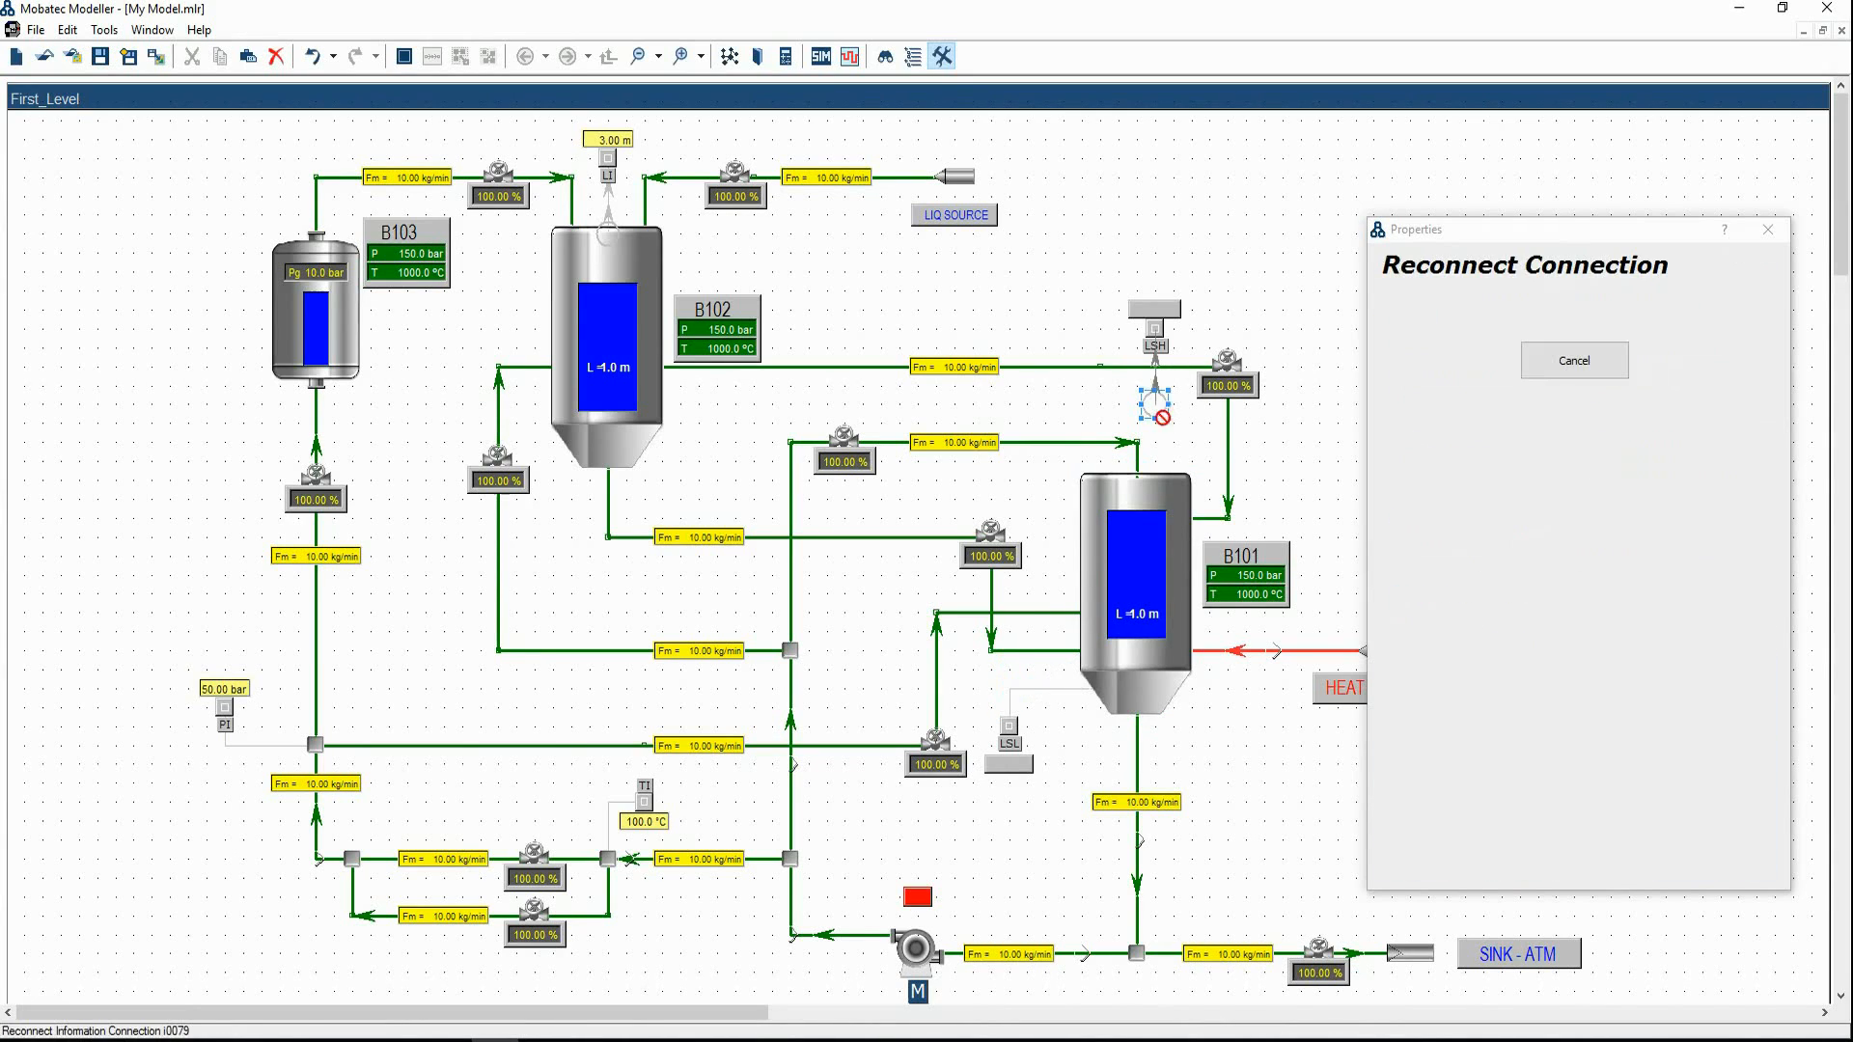
{"action": "left_click", "coordinate": [1172, 500]}
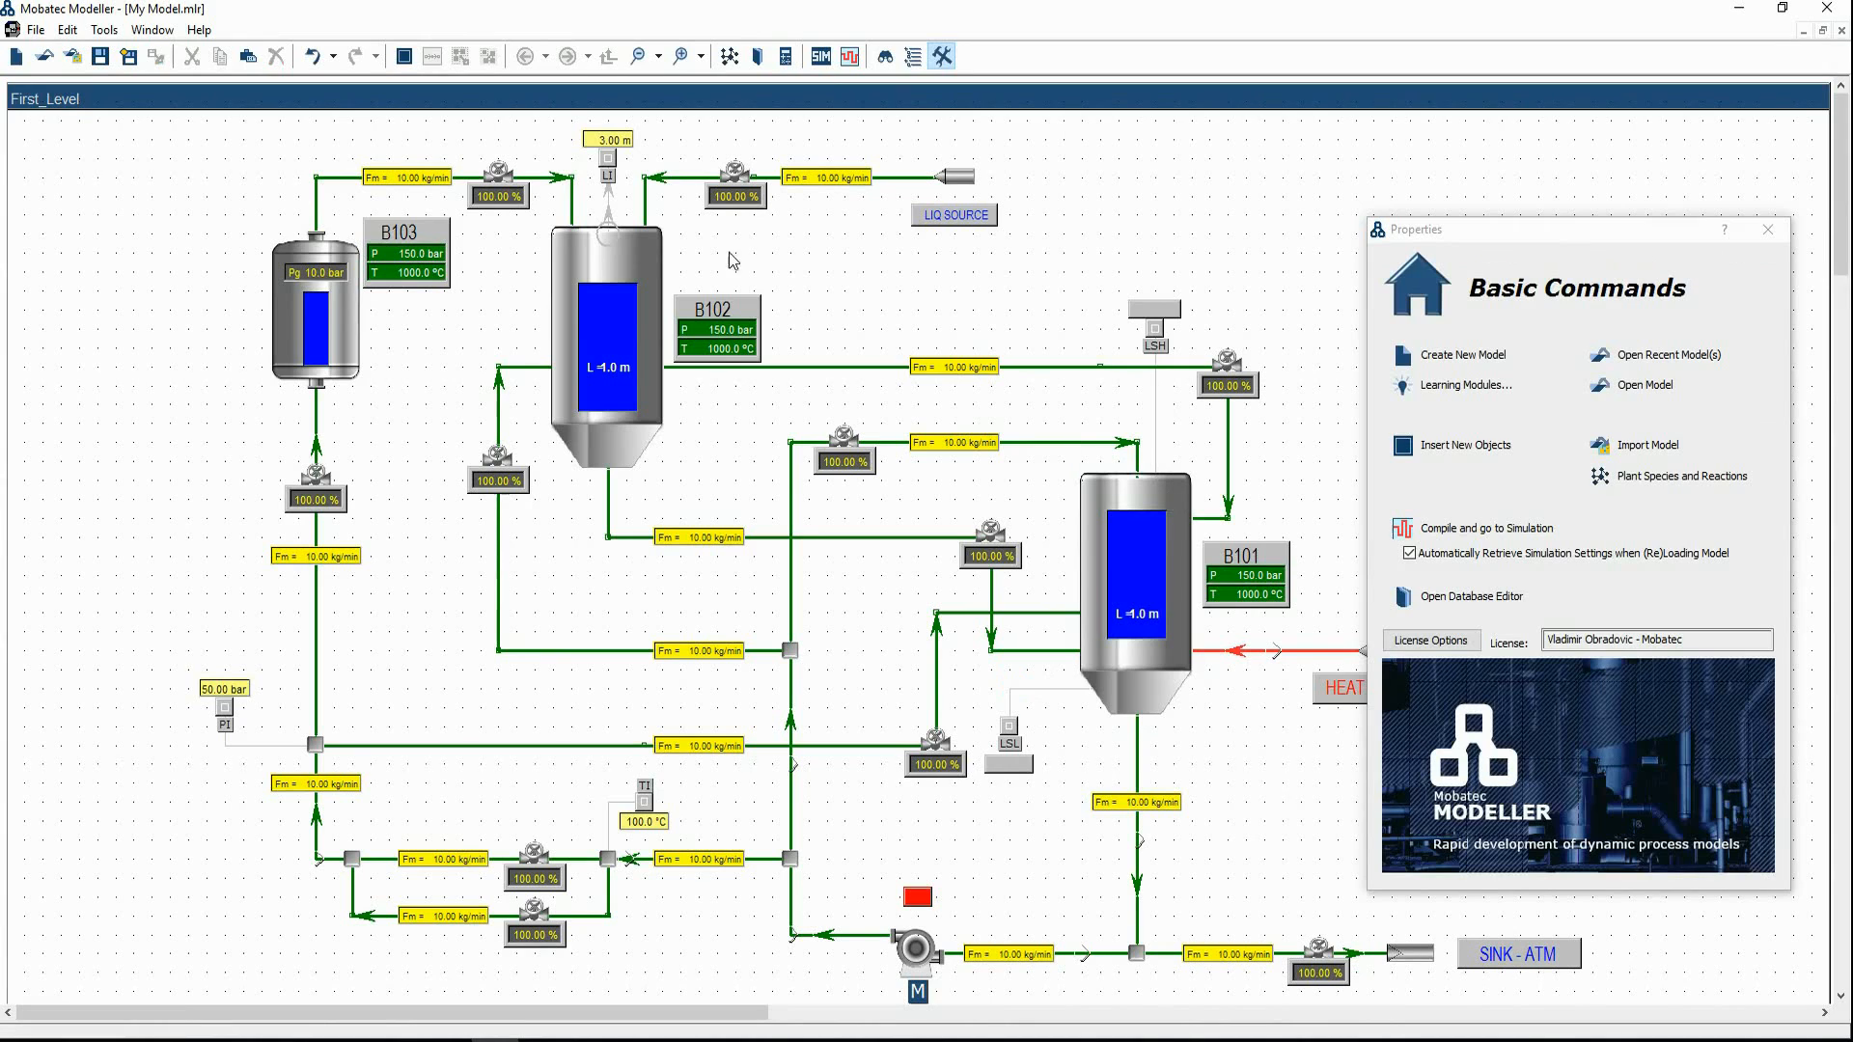
{"action": "left_click", "coordinate": [626, 198]}
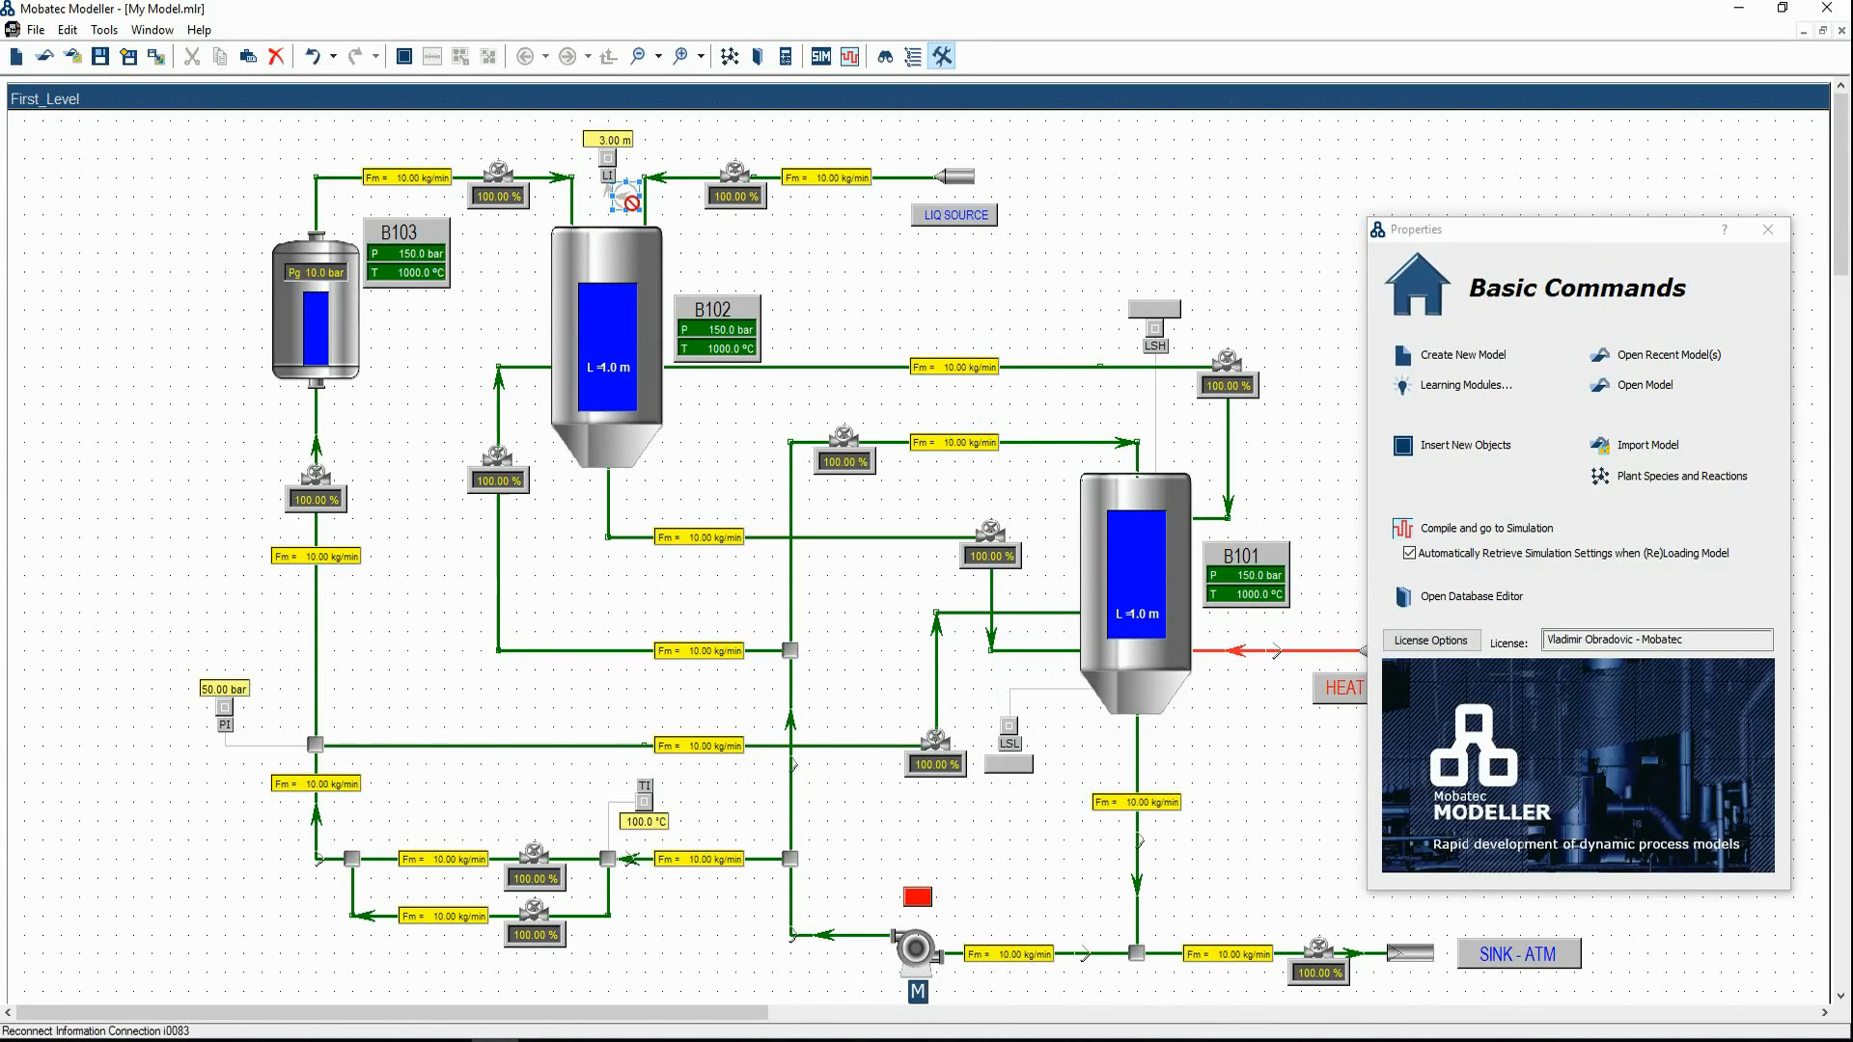
{"action": "left_click", "coordinate": [627, 258]}
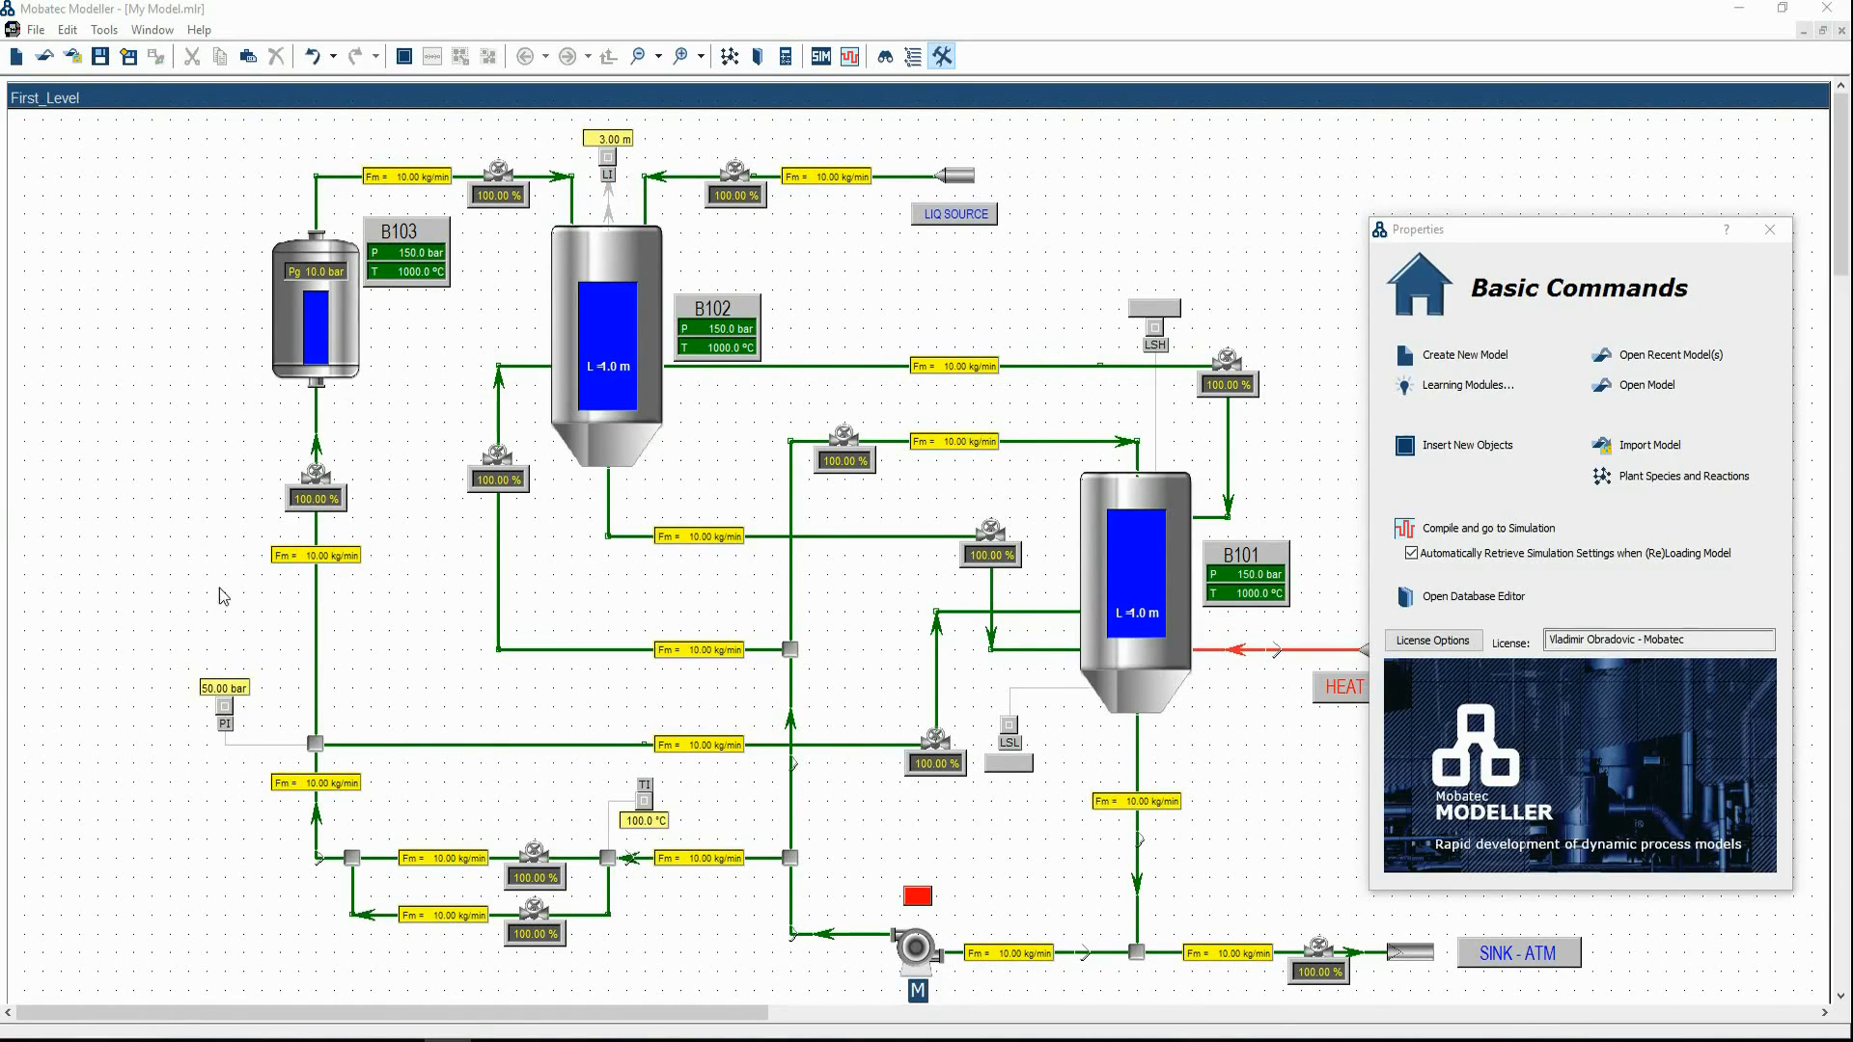
Calculate the initial values for the selected pressure, temperature and level indicators and both level switches
{"action": "left_click", "coordinate": [243, 714]}
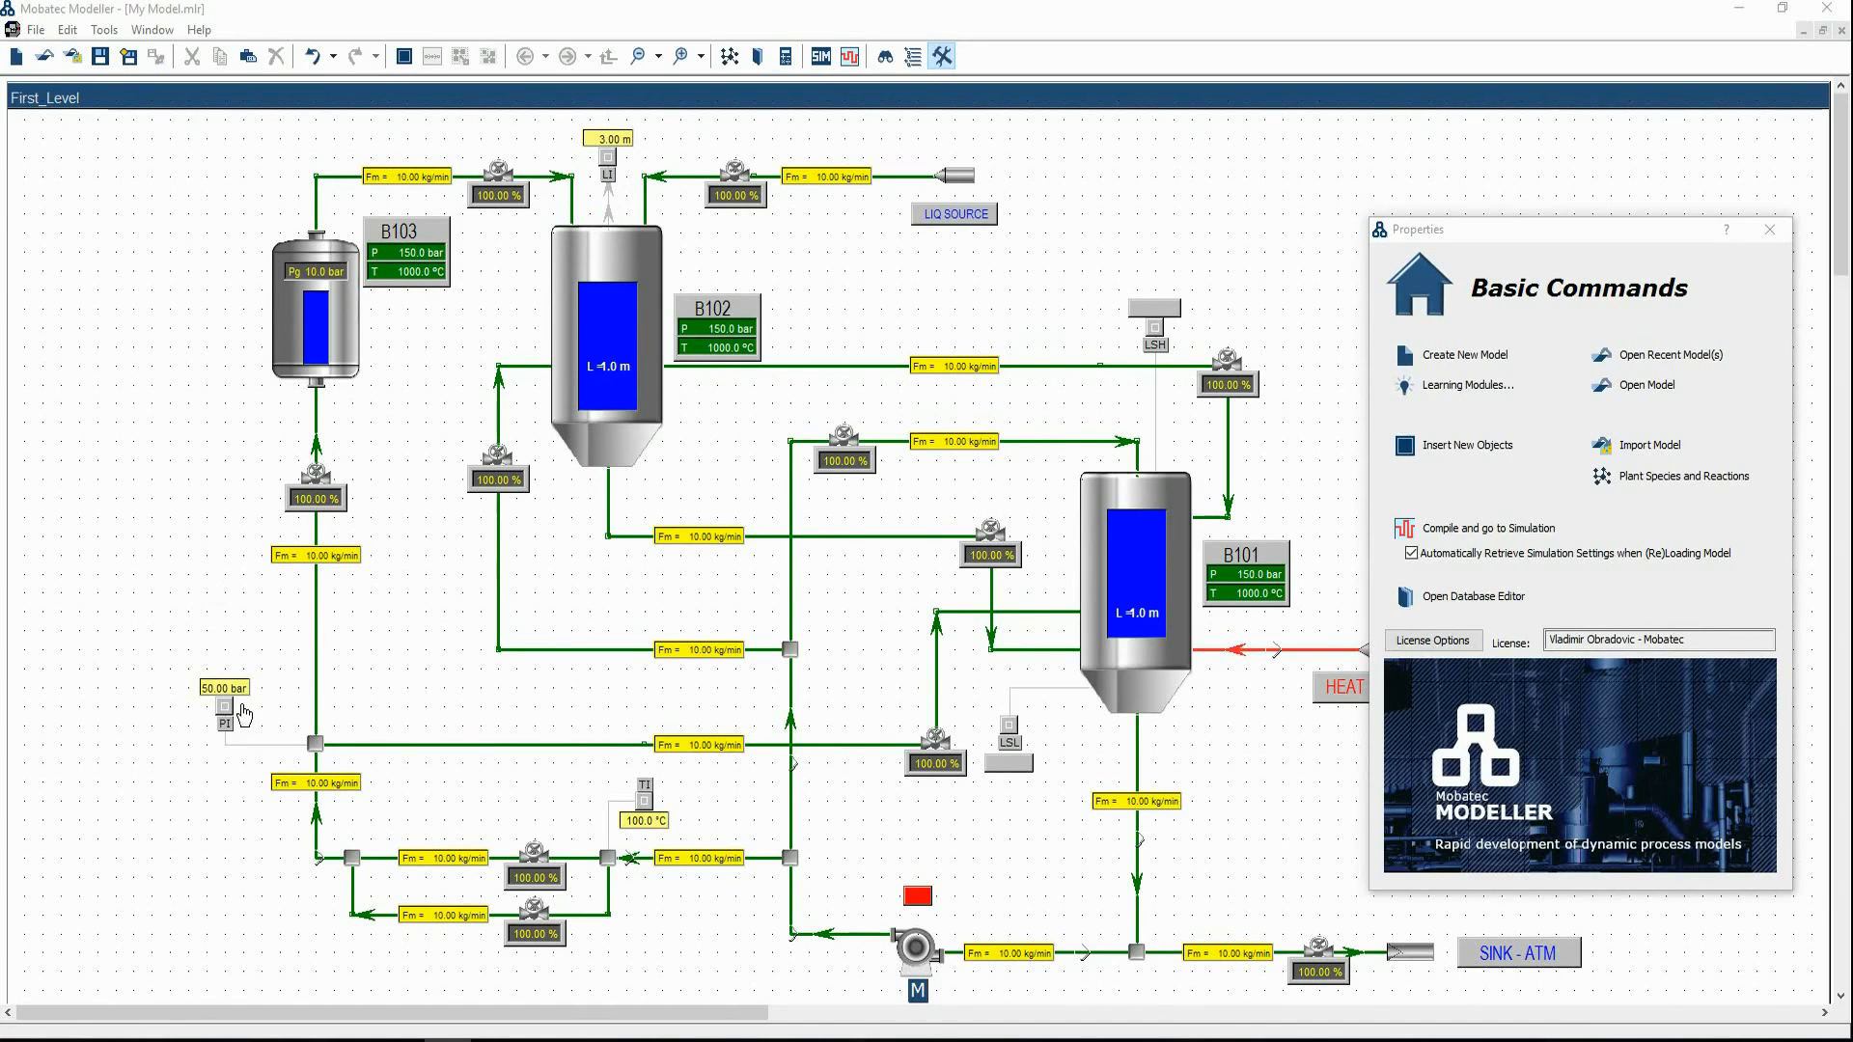
{"action": "left_click", "coordinate": [658, 811]}
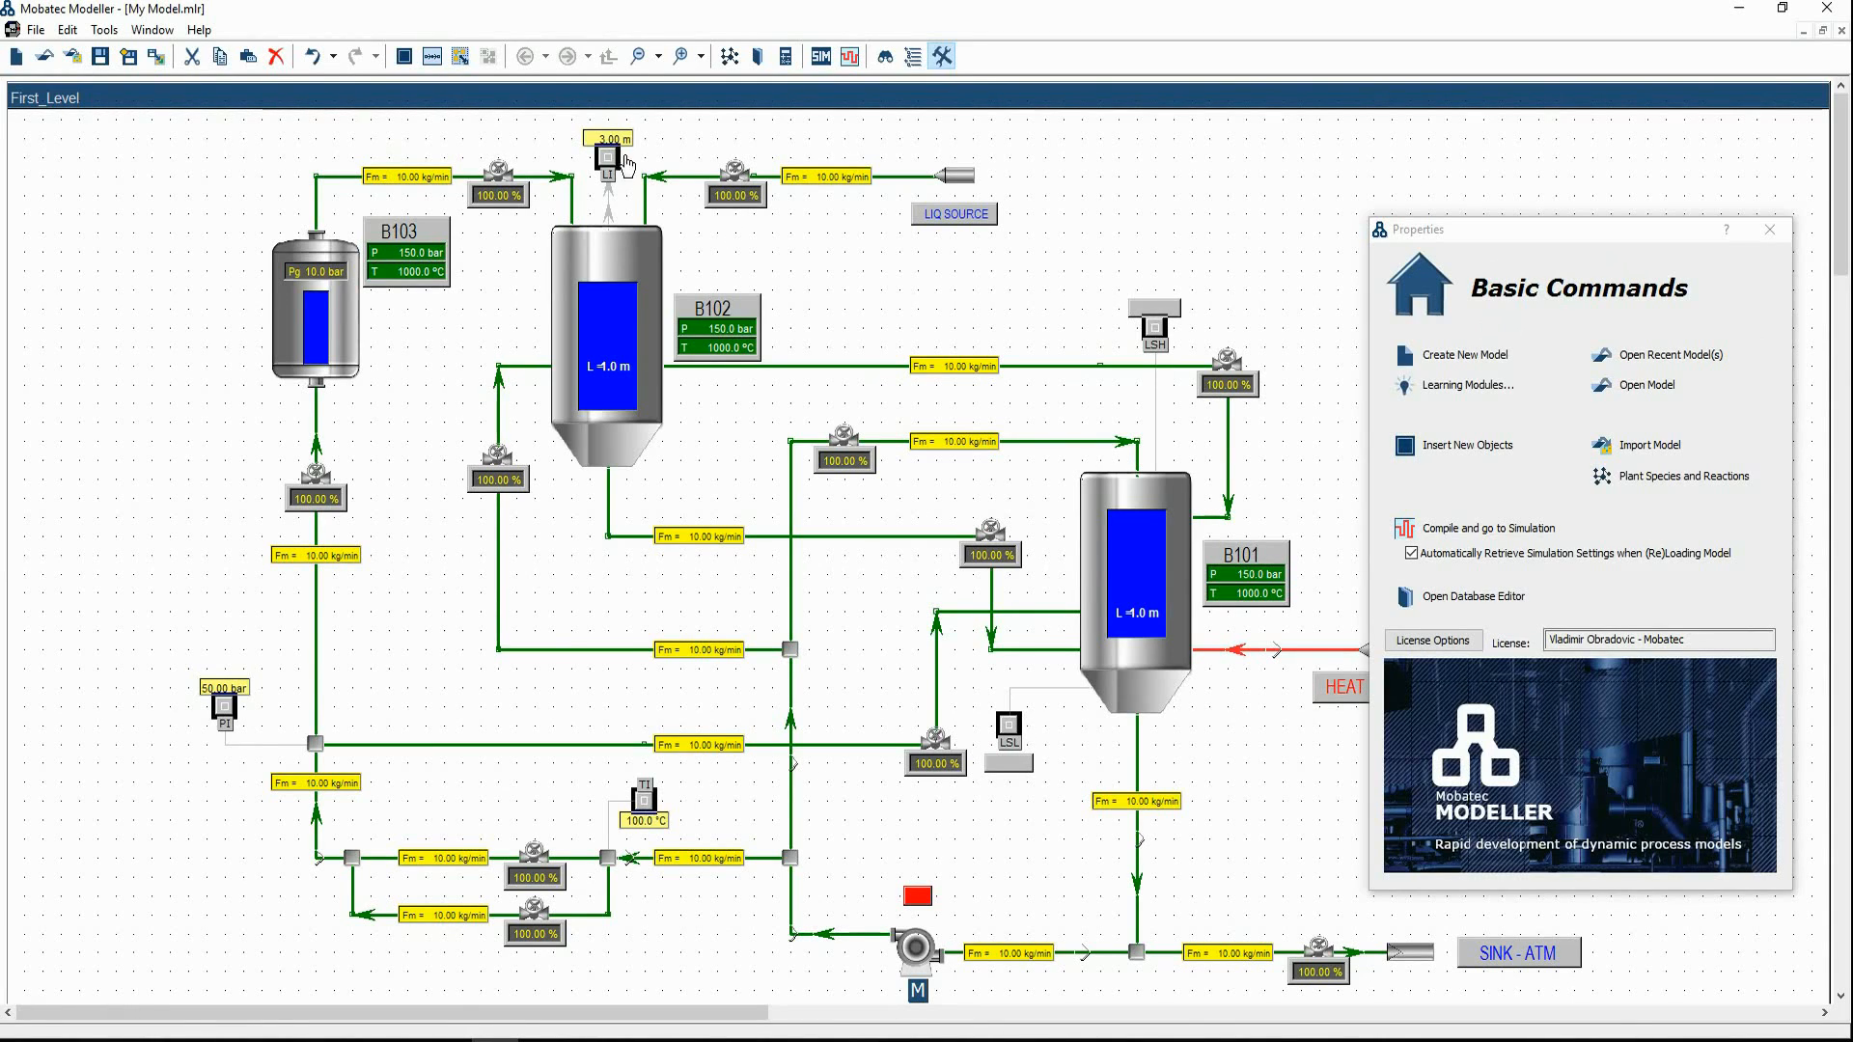
{"action": "left_click", "coordinate": [786, 60]}
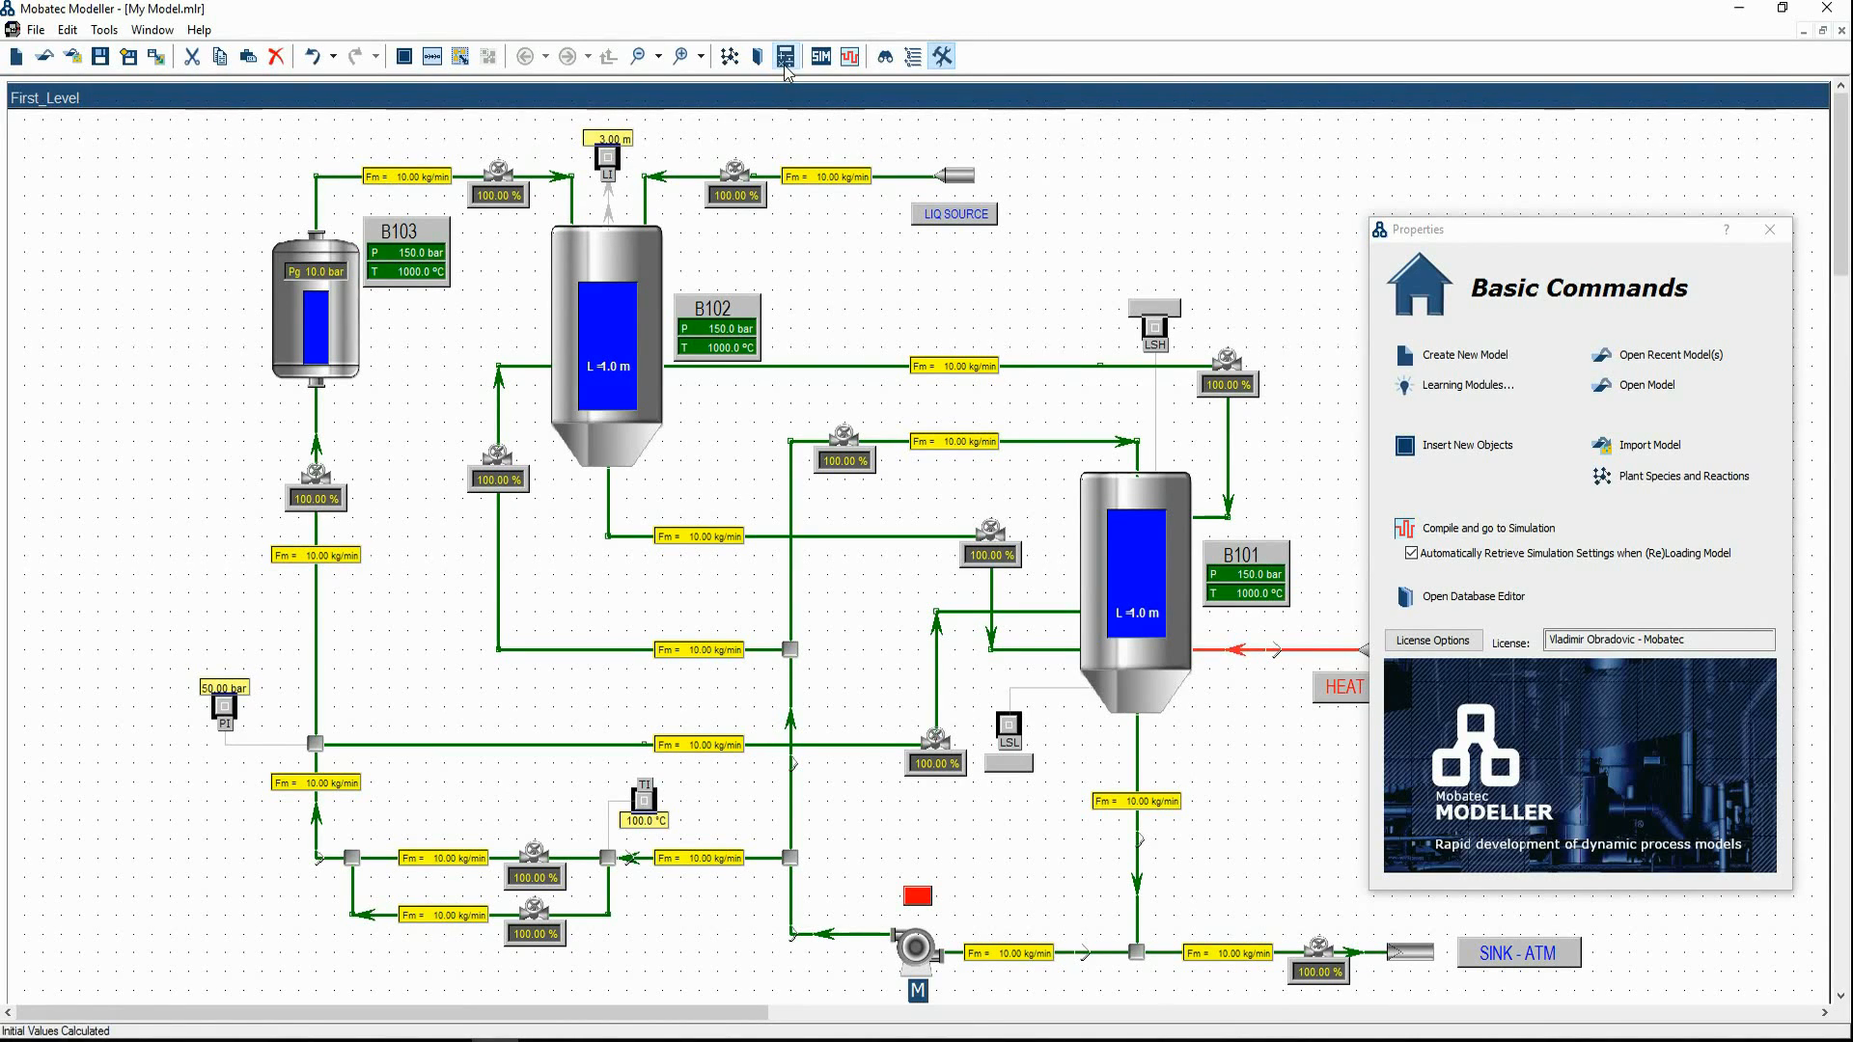
{"action": "left_click", "coordinate": [795, 156]}
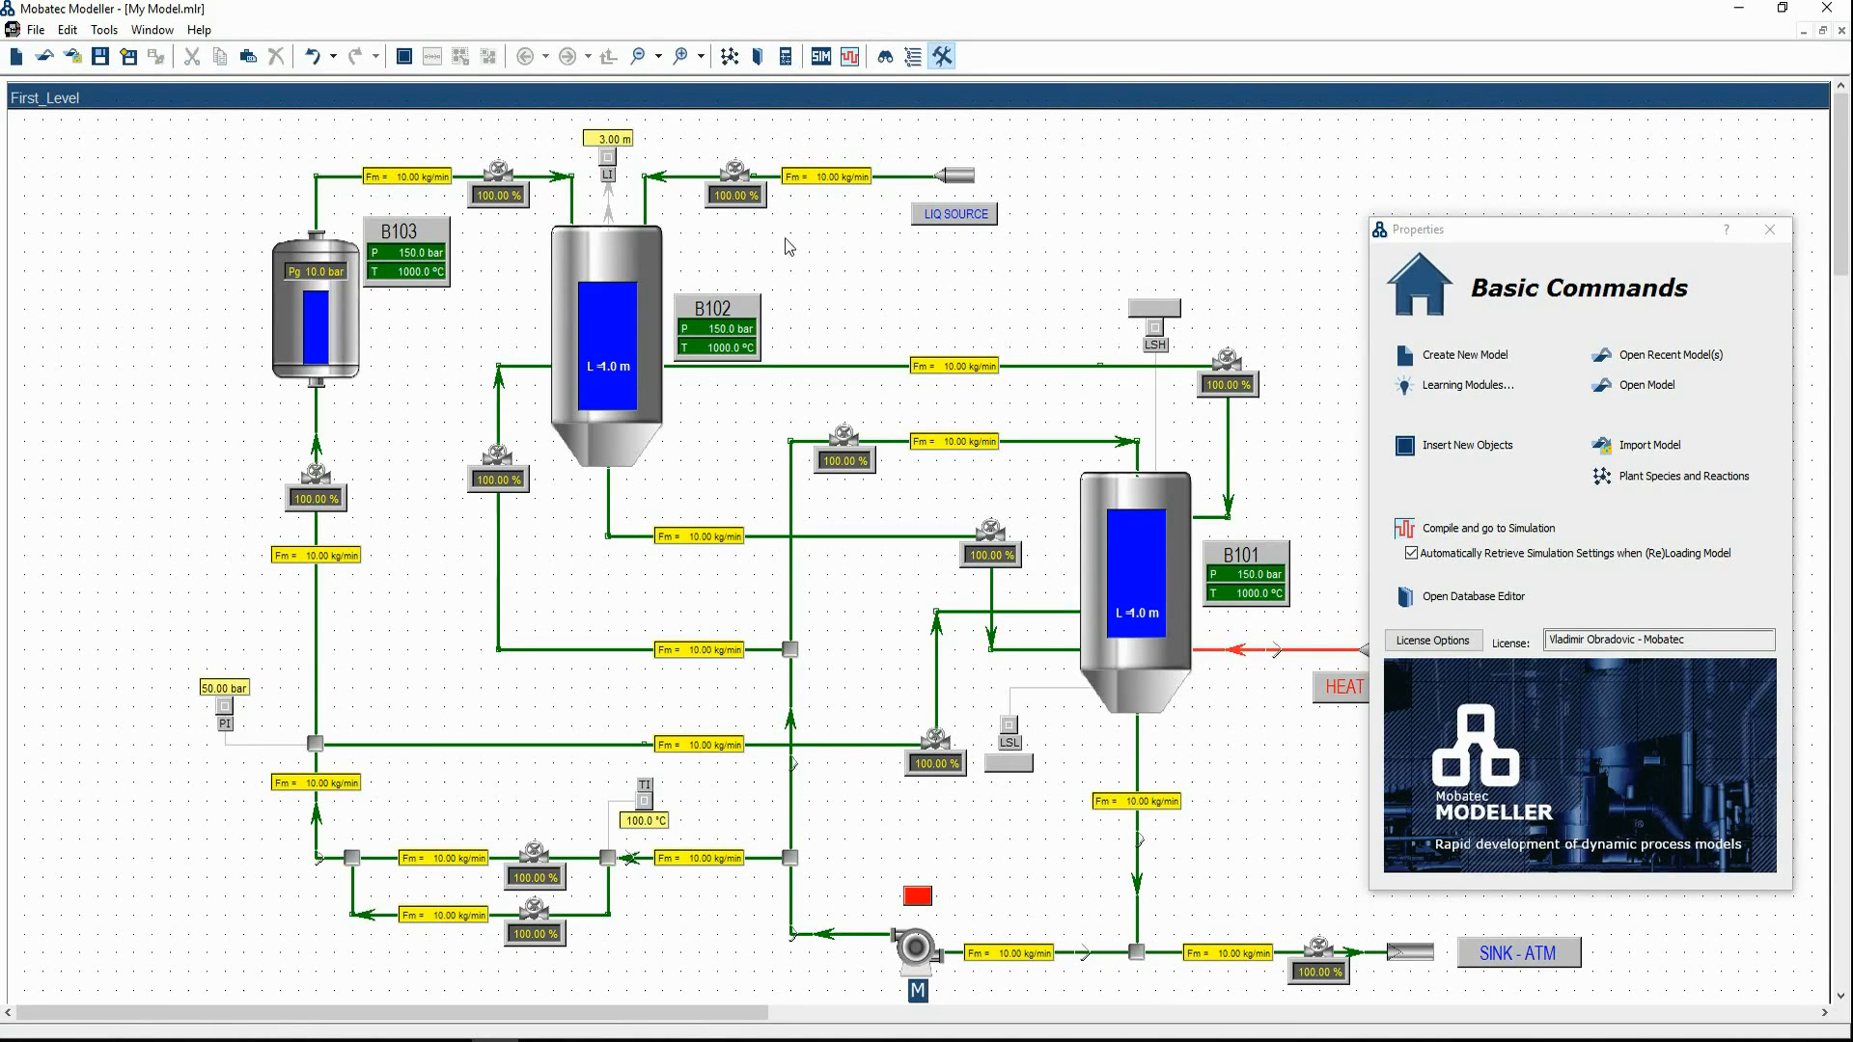
Compile the extended model and load it into the simulation environment, clearing all the simulation settings
{"action": "mouse_move", "coordinate": [1421, 484]}
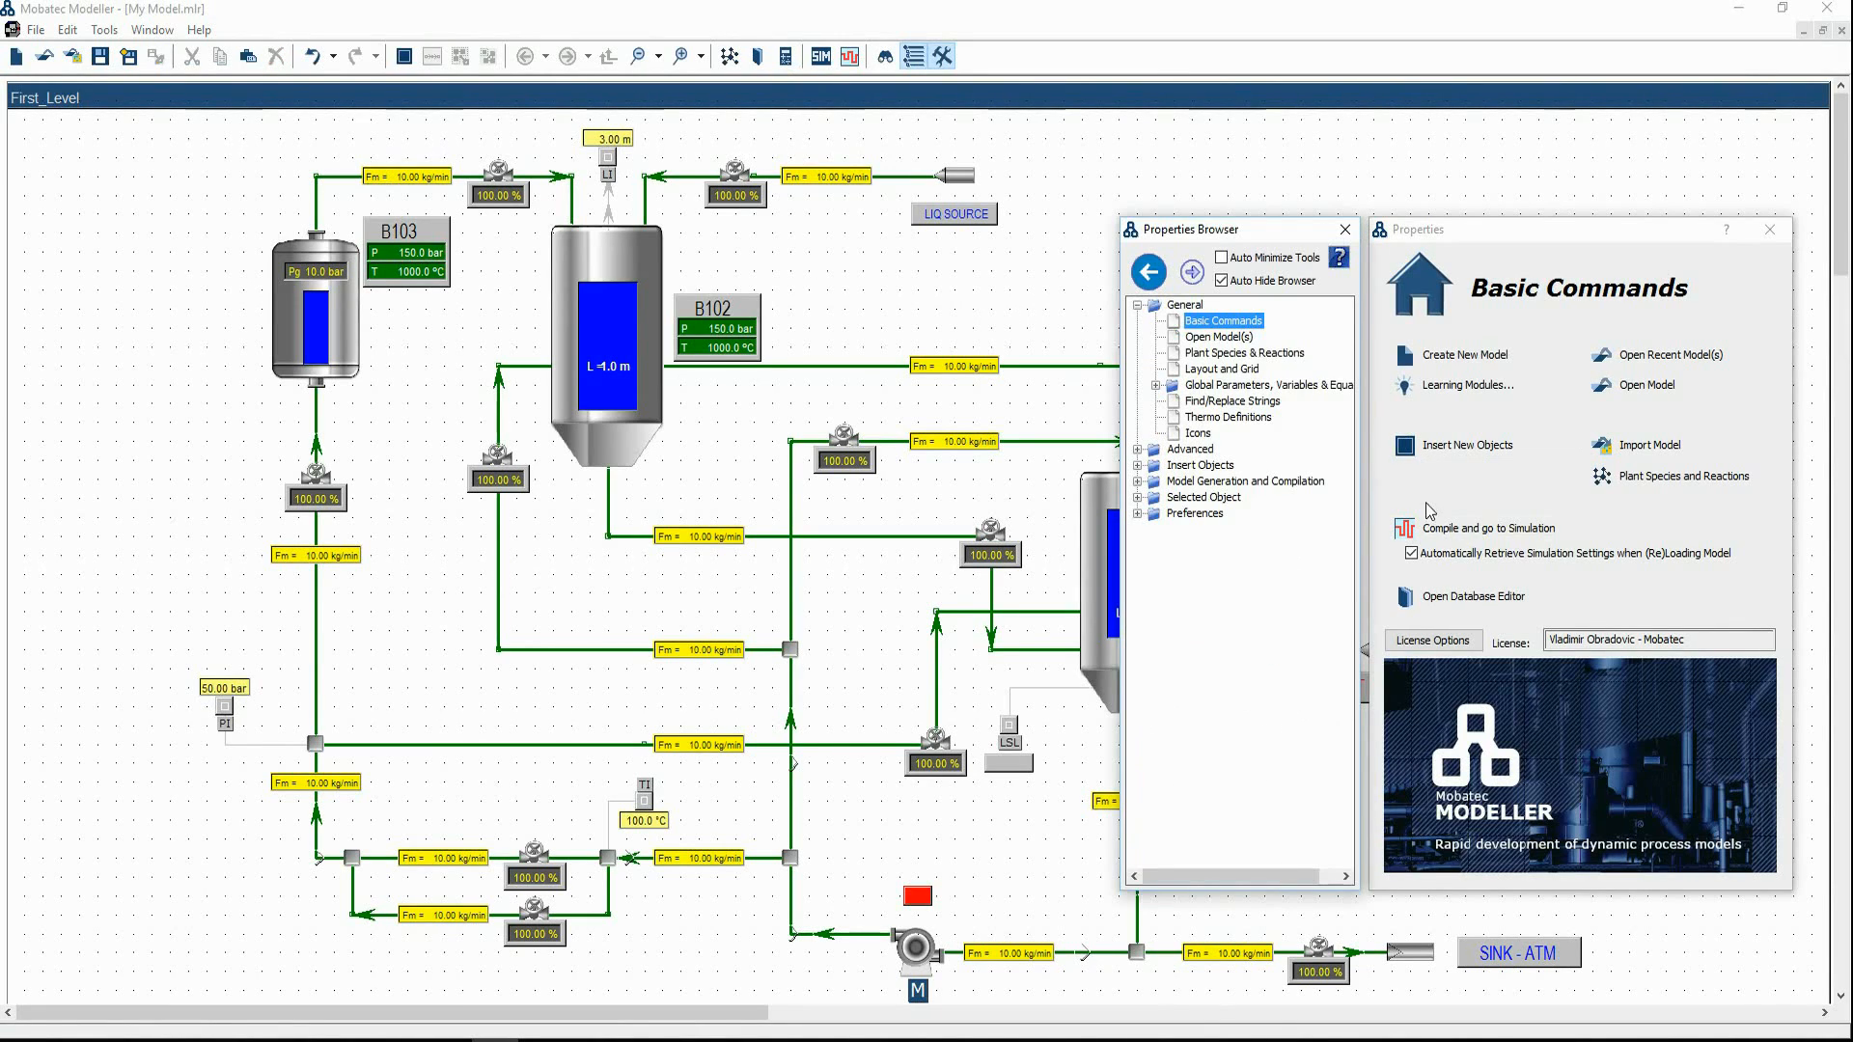
{"action": "left_click", "coordinate": [1458, 537]}
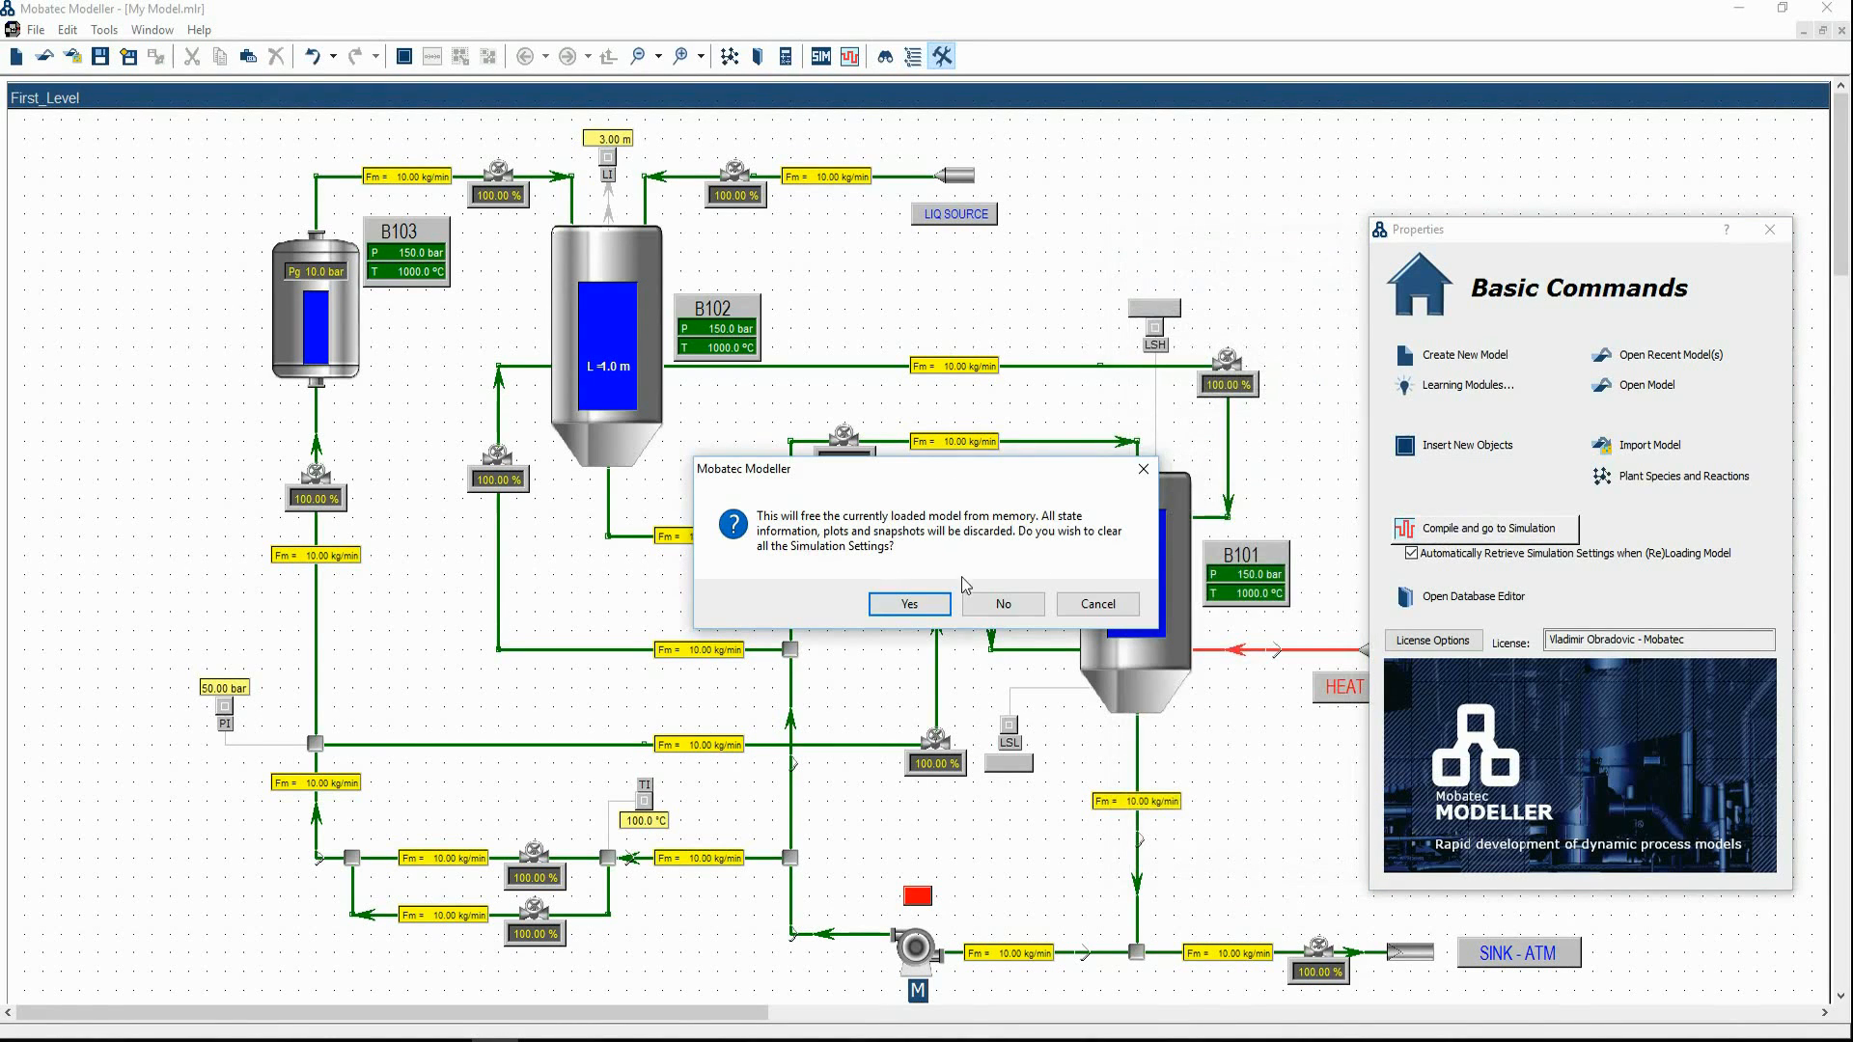
{"action": "left_click", "coordinate": [909, 606]}
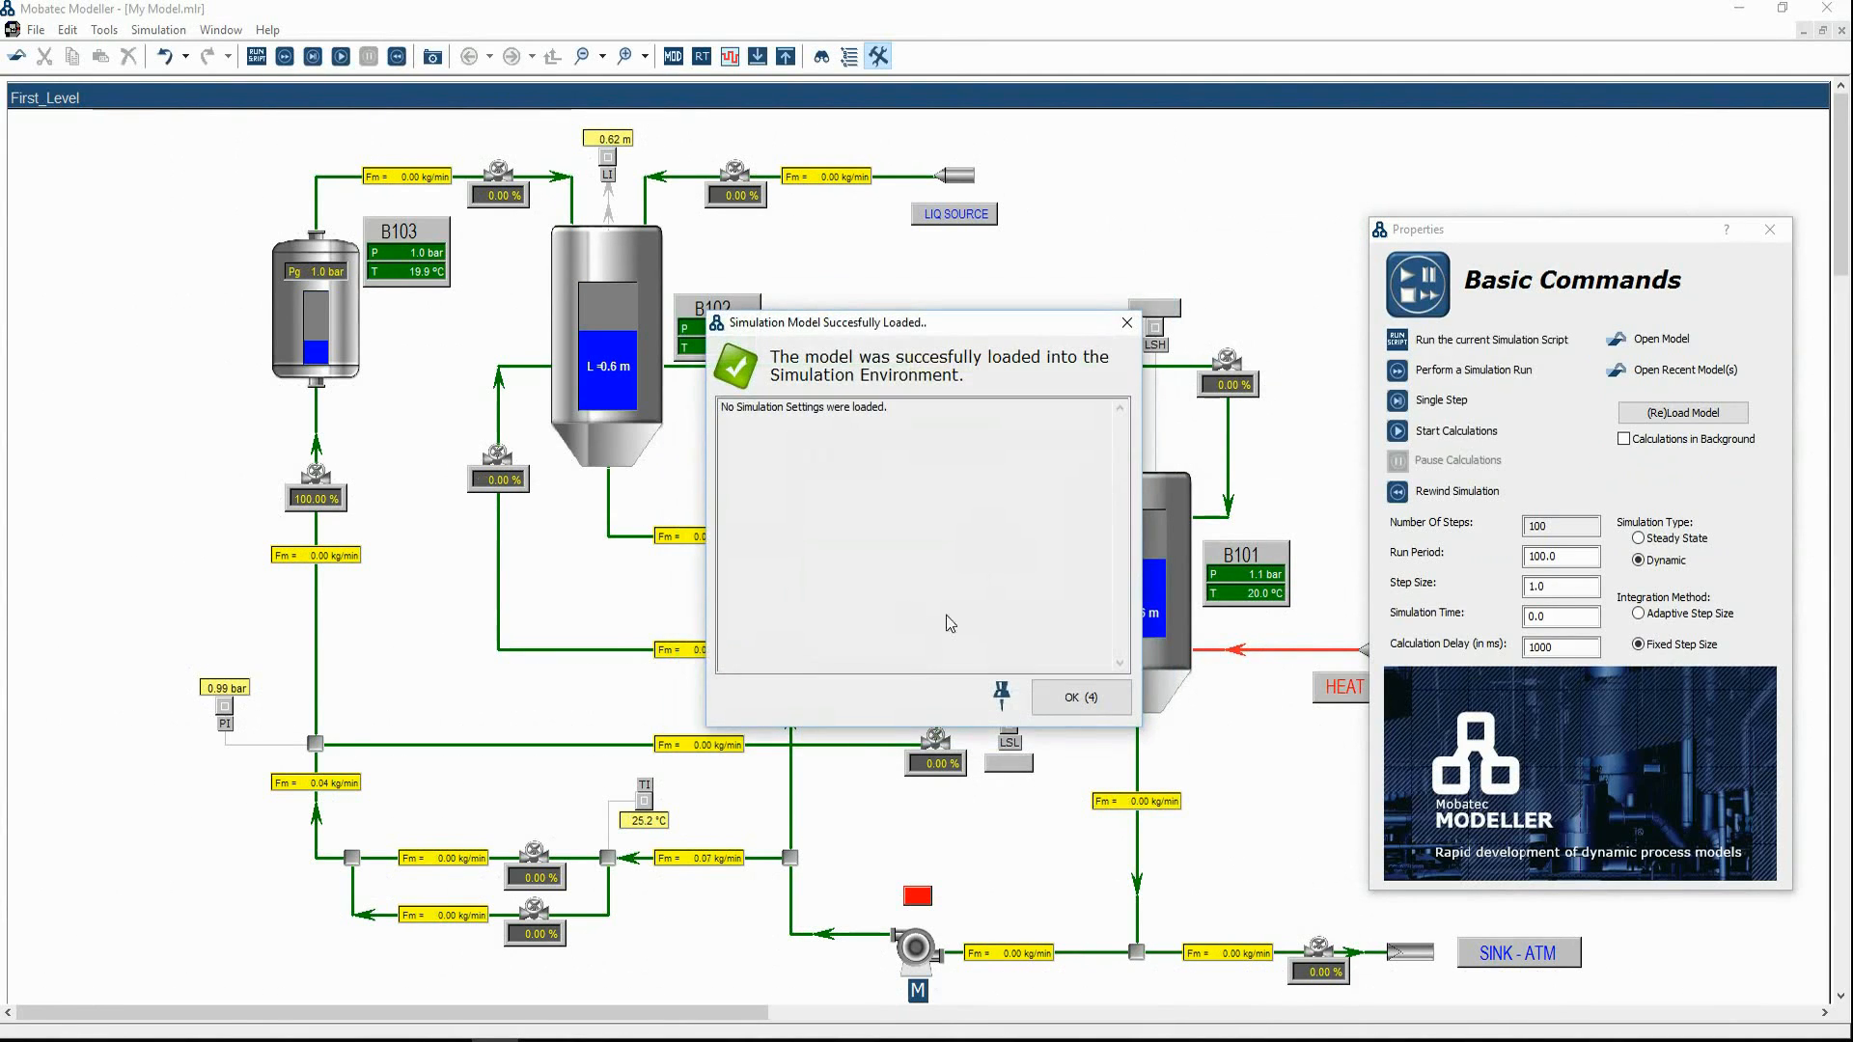
{"action": "left_click", "coordinate": [1079, 705]}
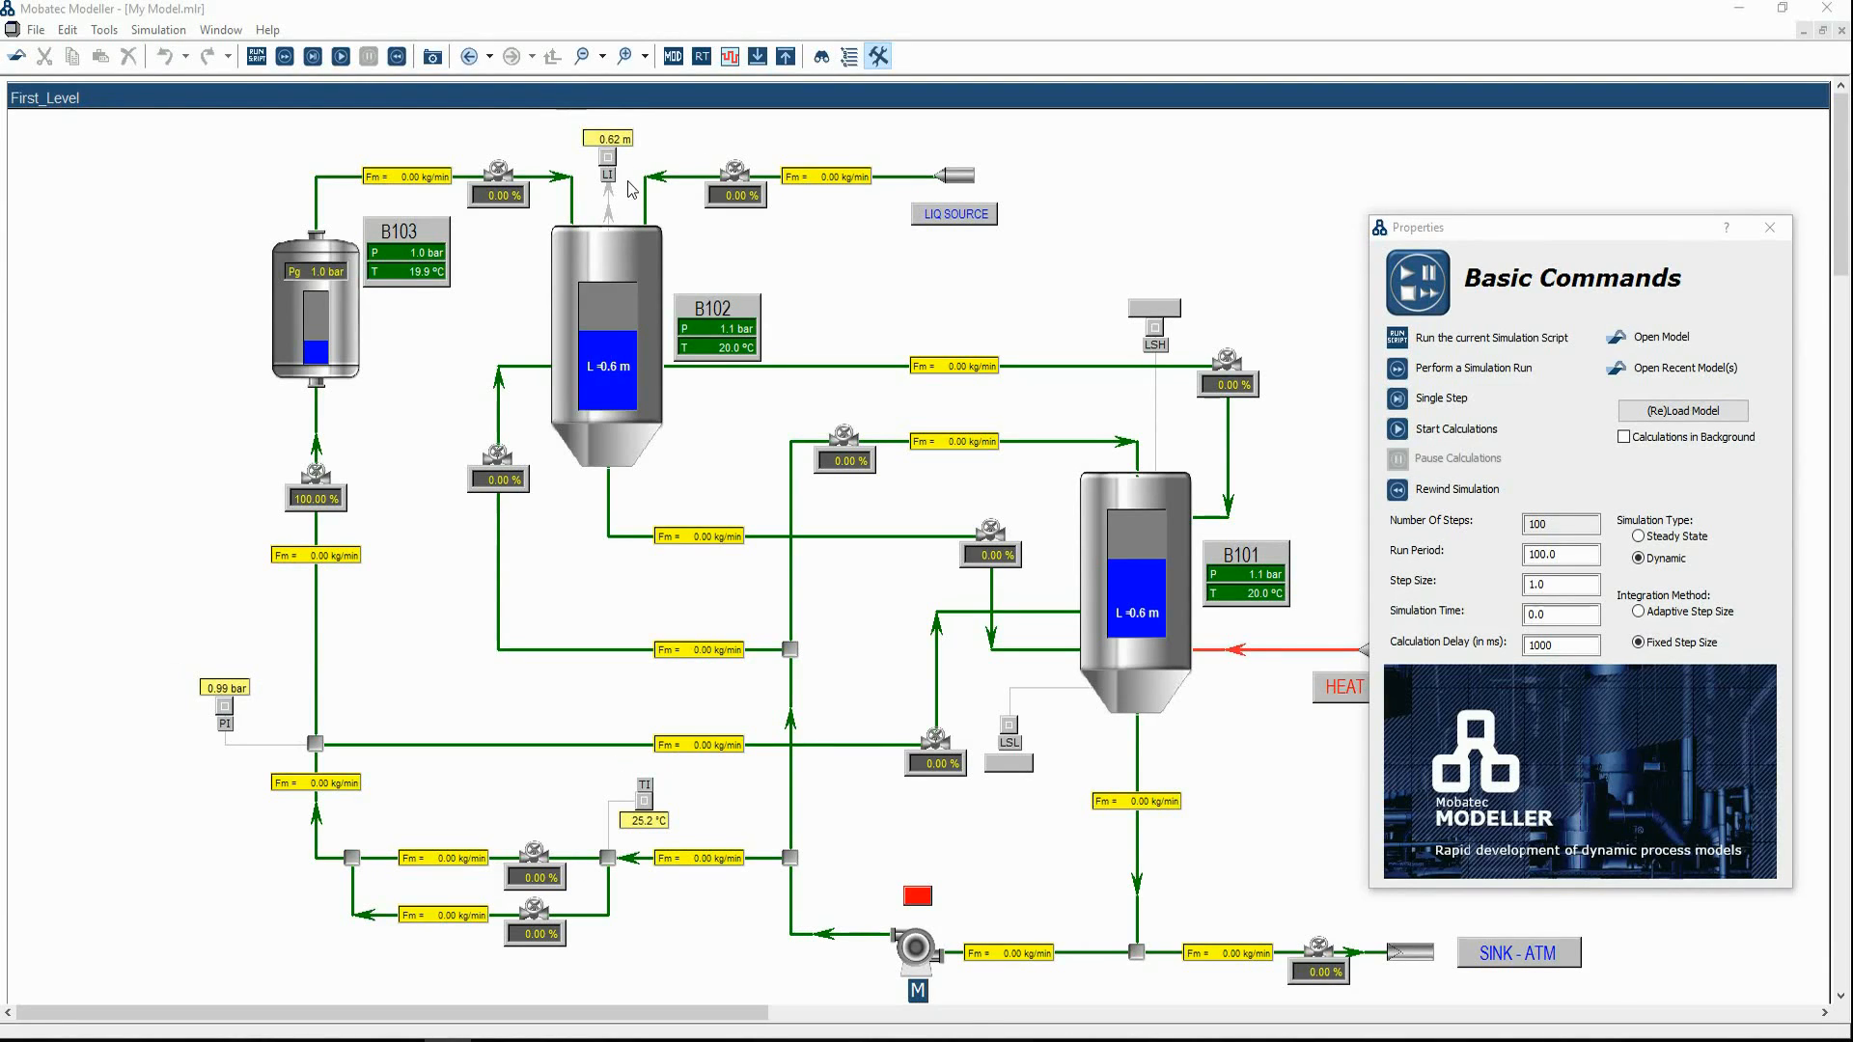
Start the simulation calculations and move the properties window clear of the heat source
{"action": "mouse_move", "coordinate": [1504, 465]}
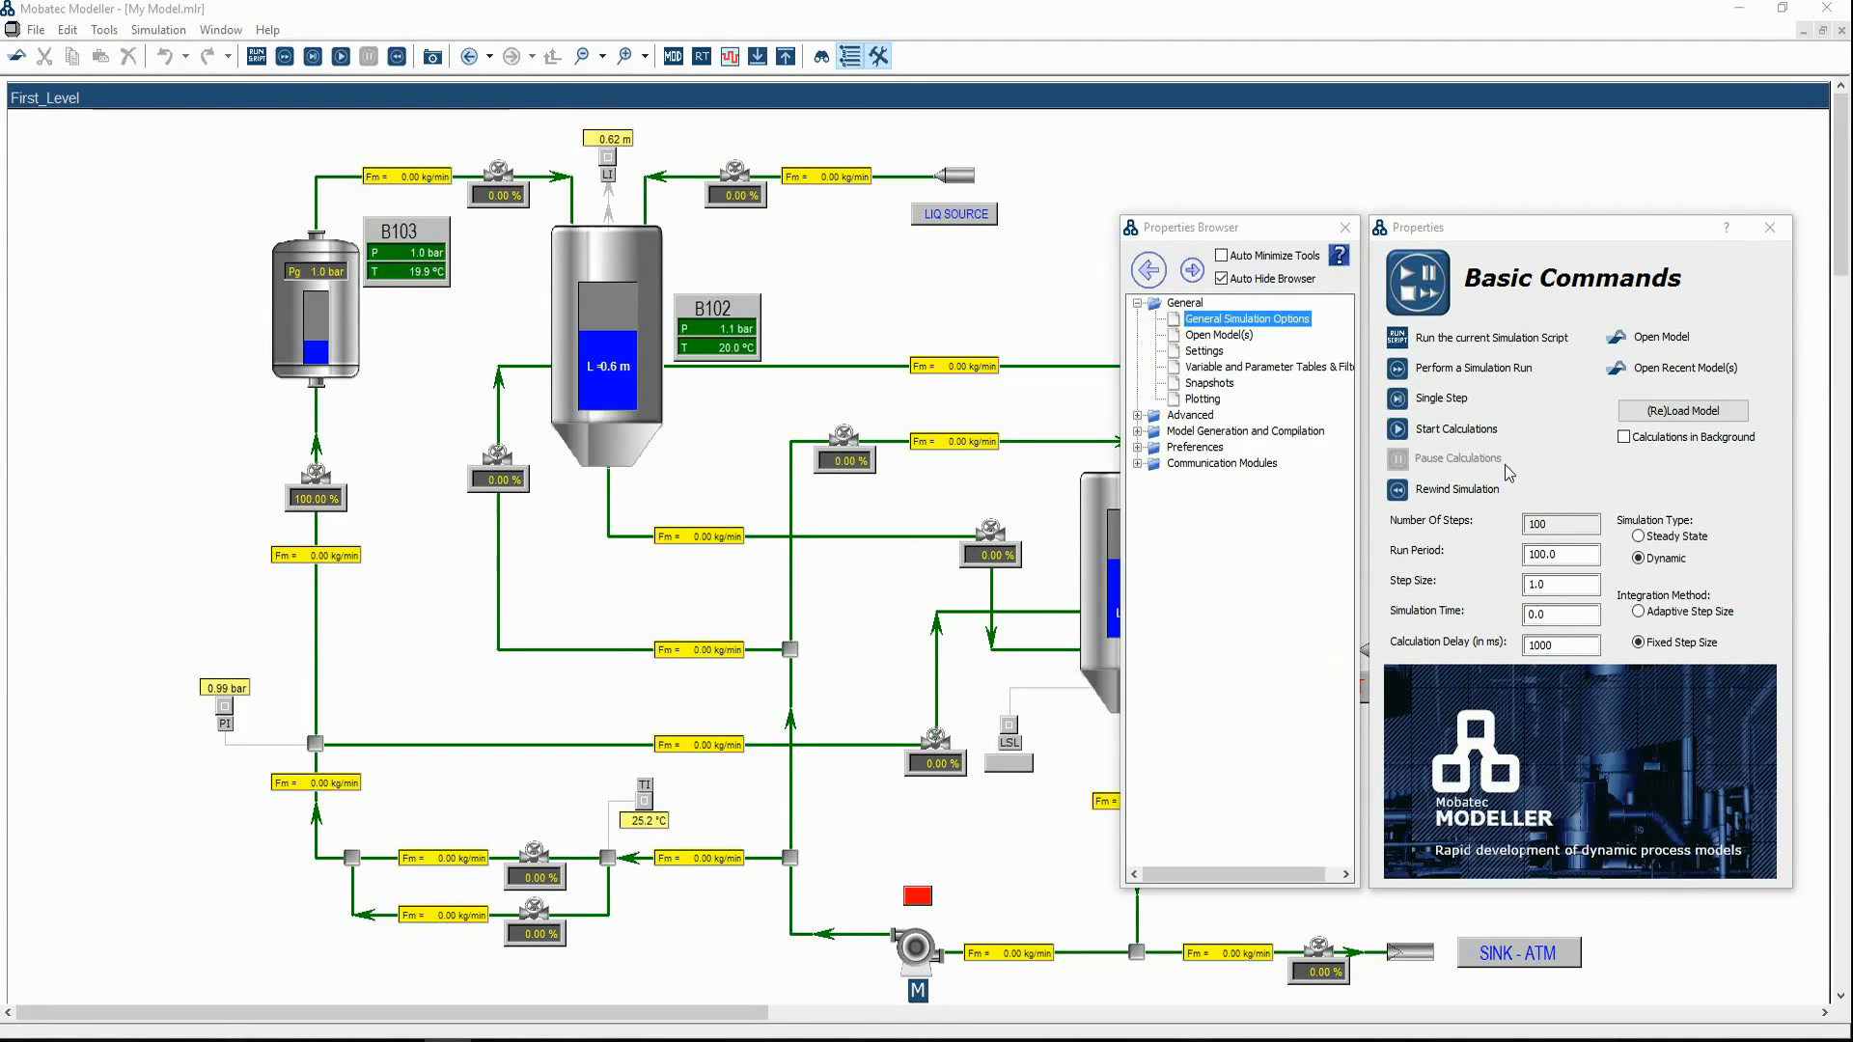
{"action": "left_click", "coordinate": [1491, 430]}
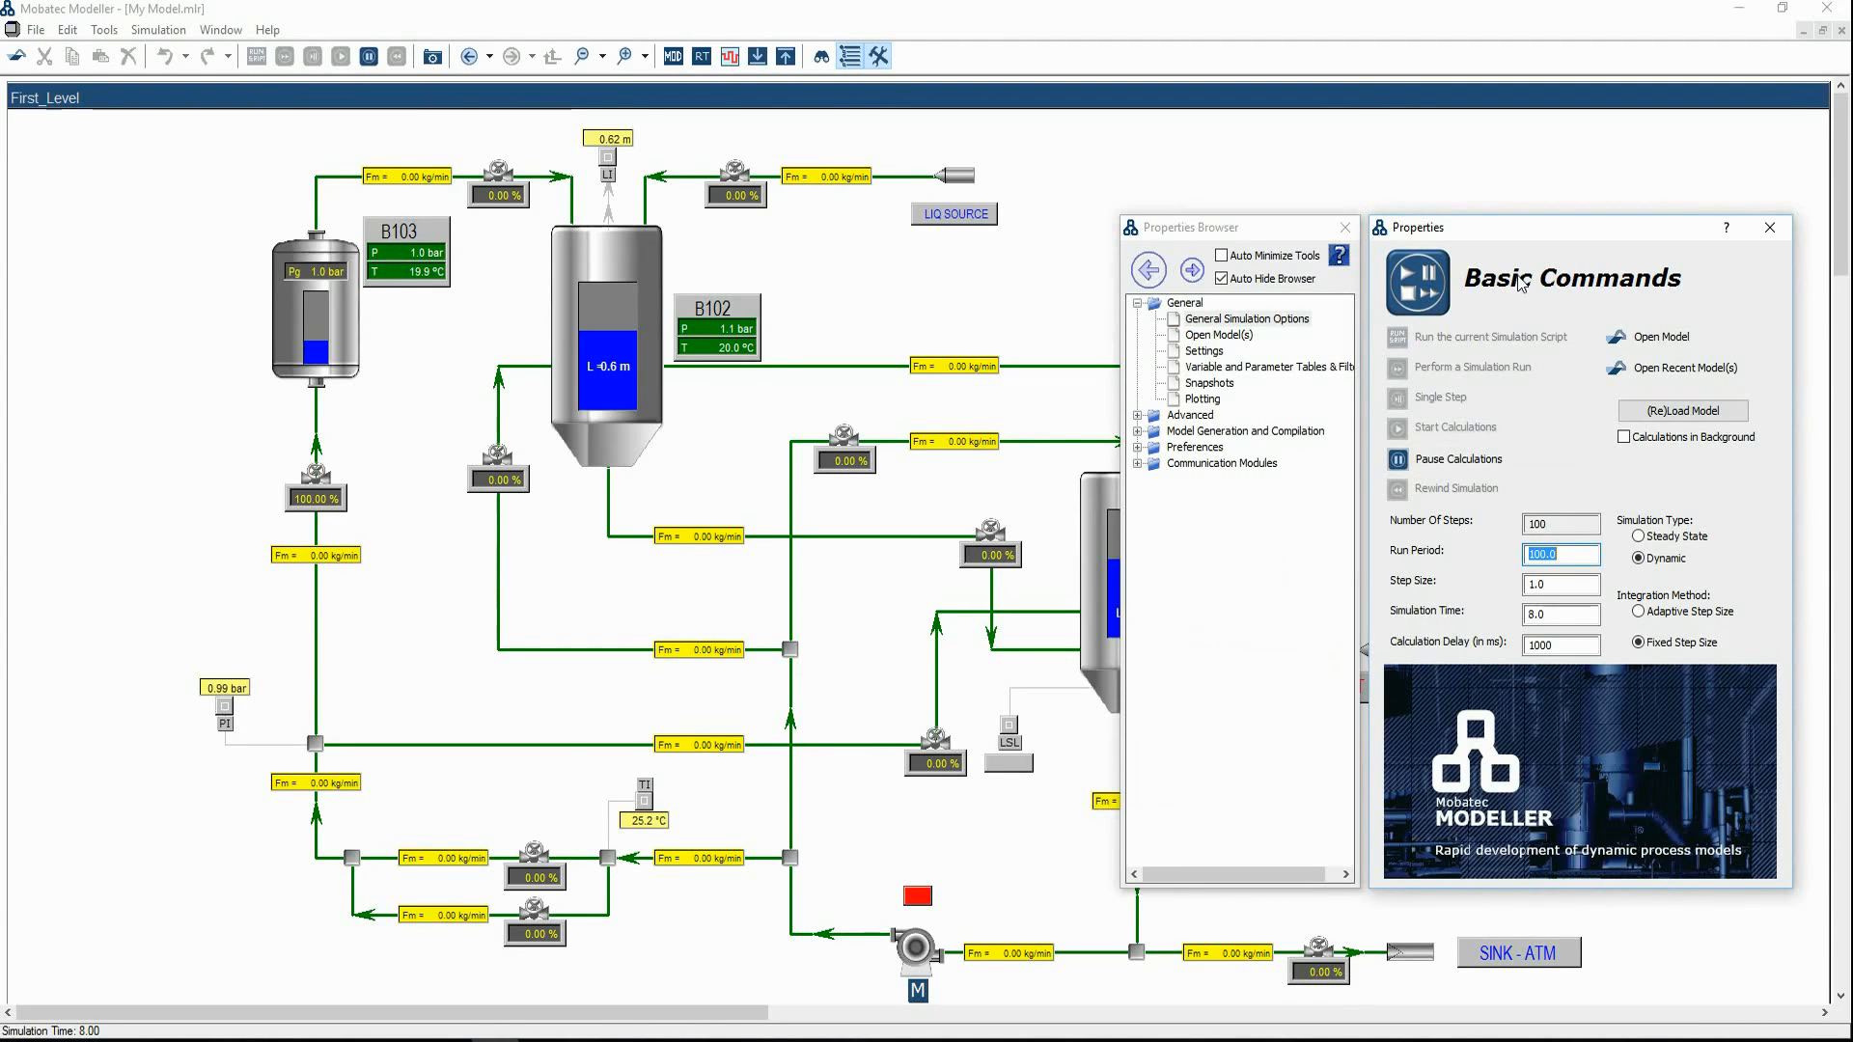
{"action": "left_click_drag", "start_coordinate": [1492, 233], "coordinate": [1648, 249]}
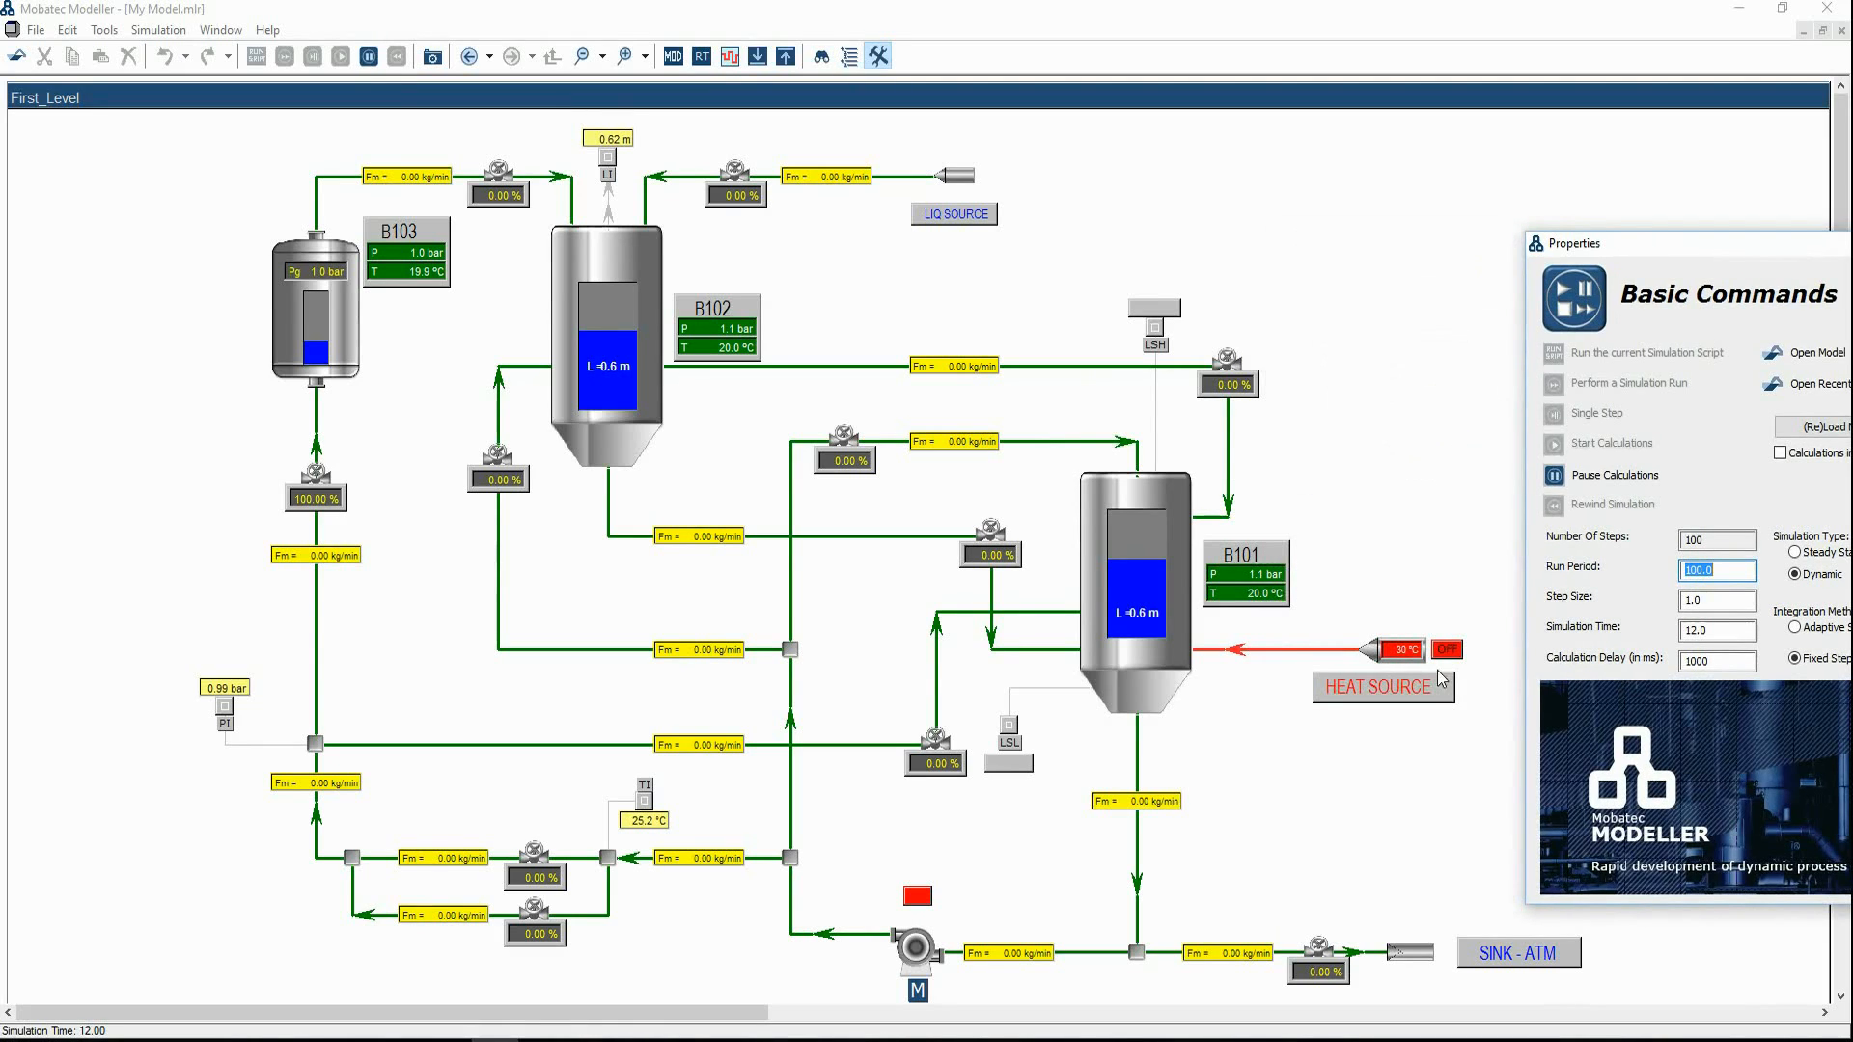
Switch the heat source on and set its temperature to 40 °C
{"action": "left_click", "coordinate": [1461, 660]}
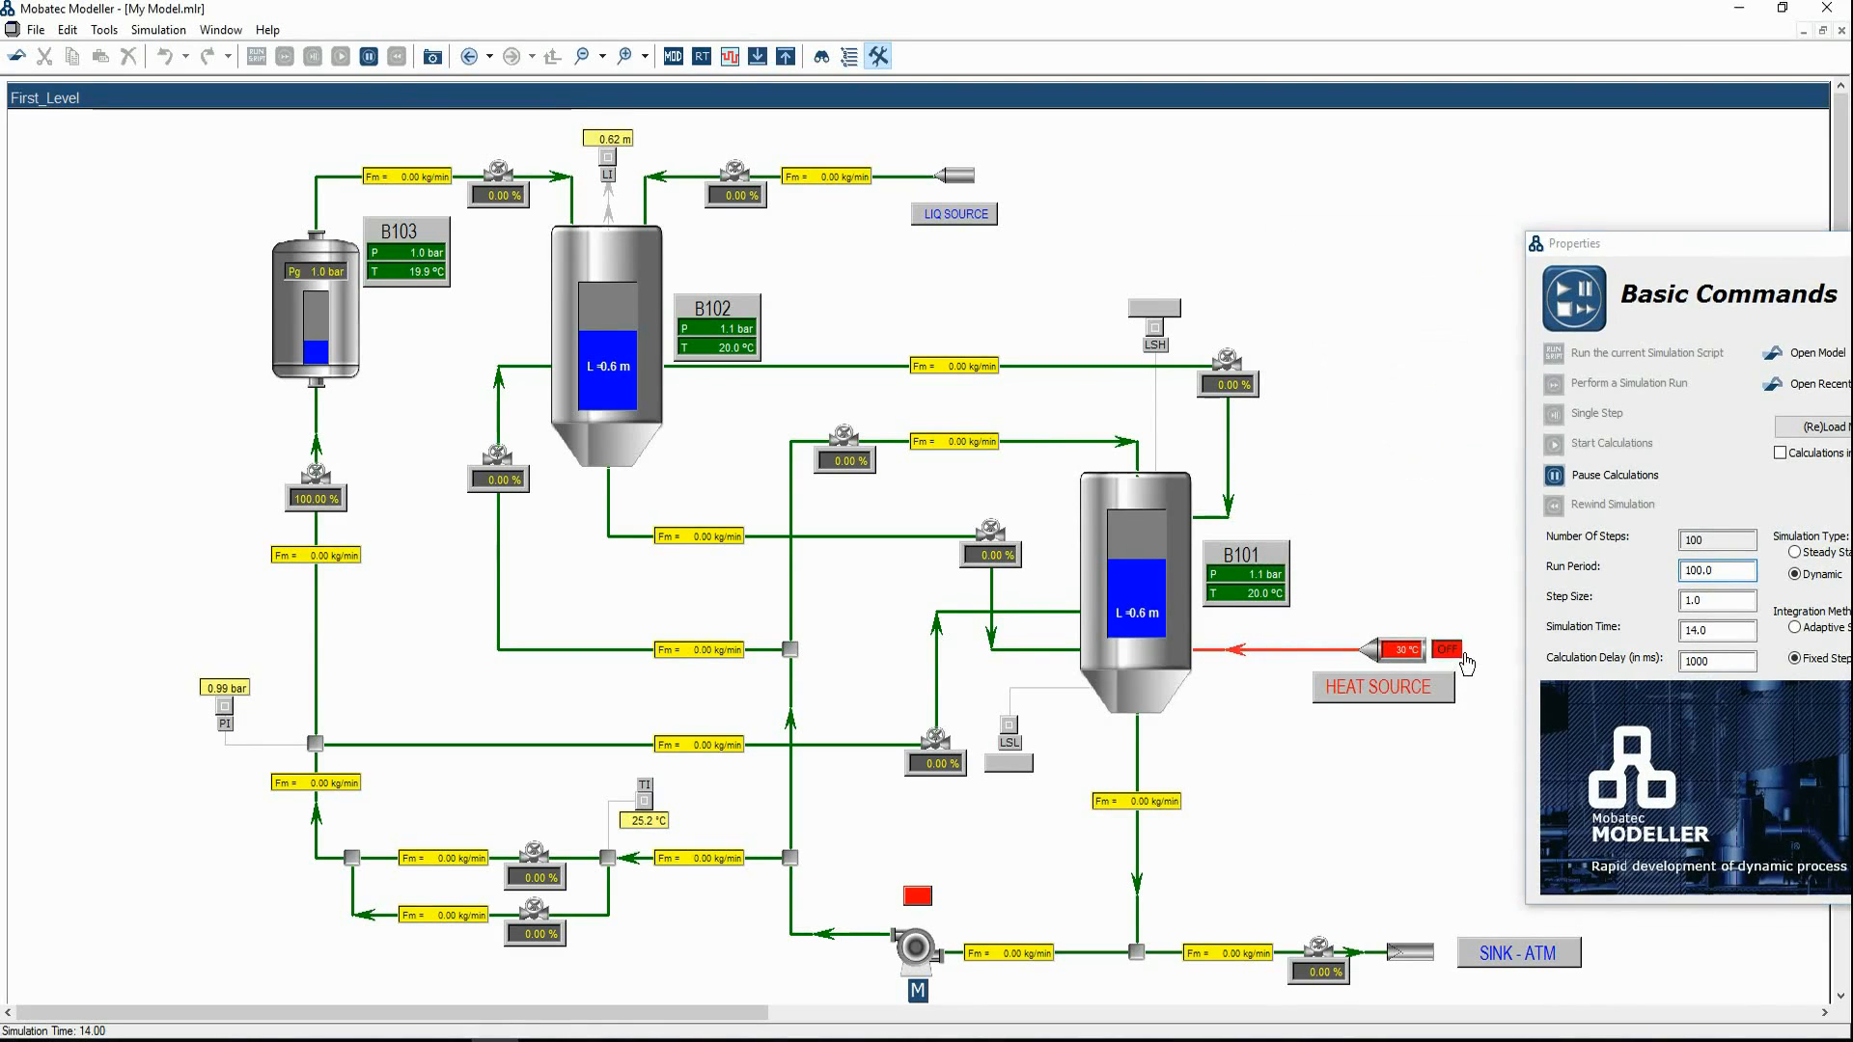
{"action": "left_click", "coordinate": [1460, 666]}
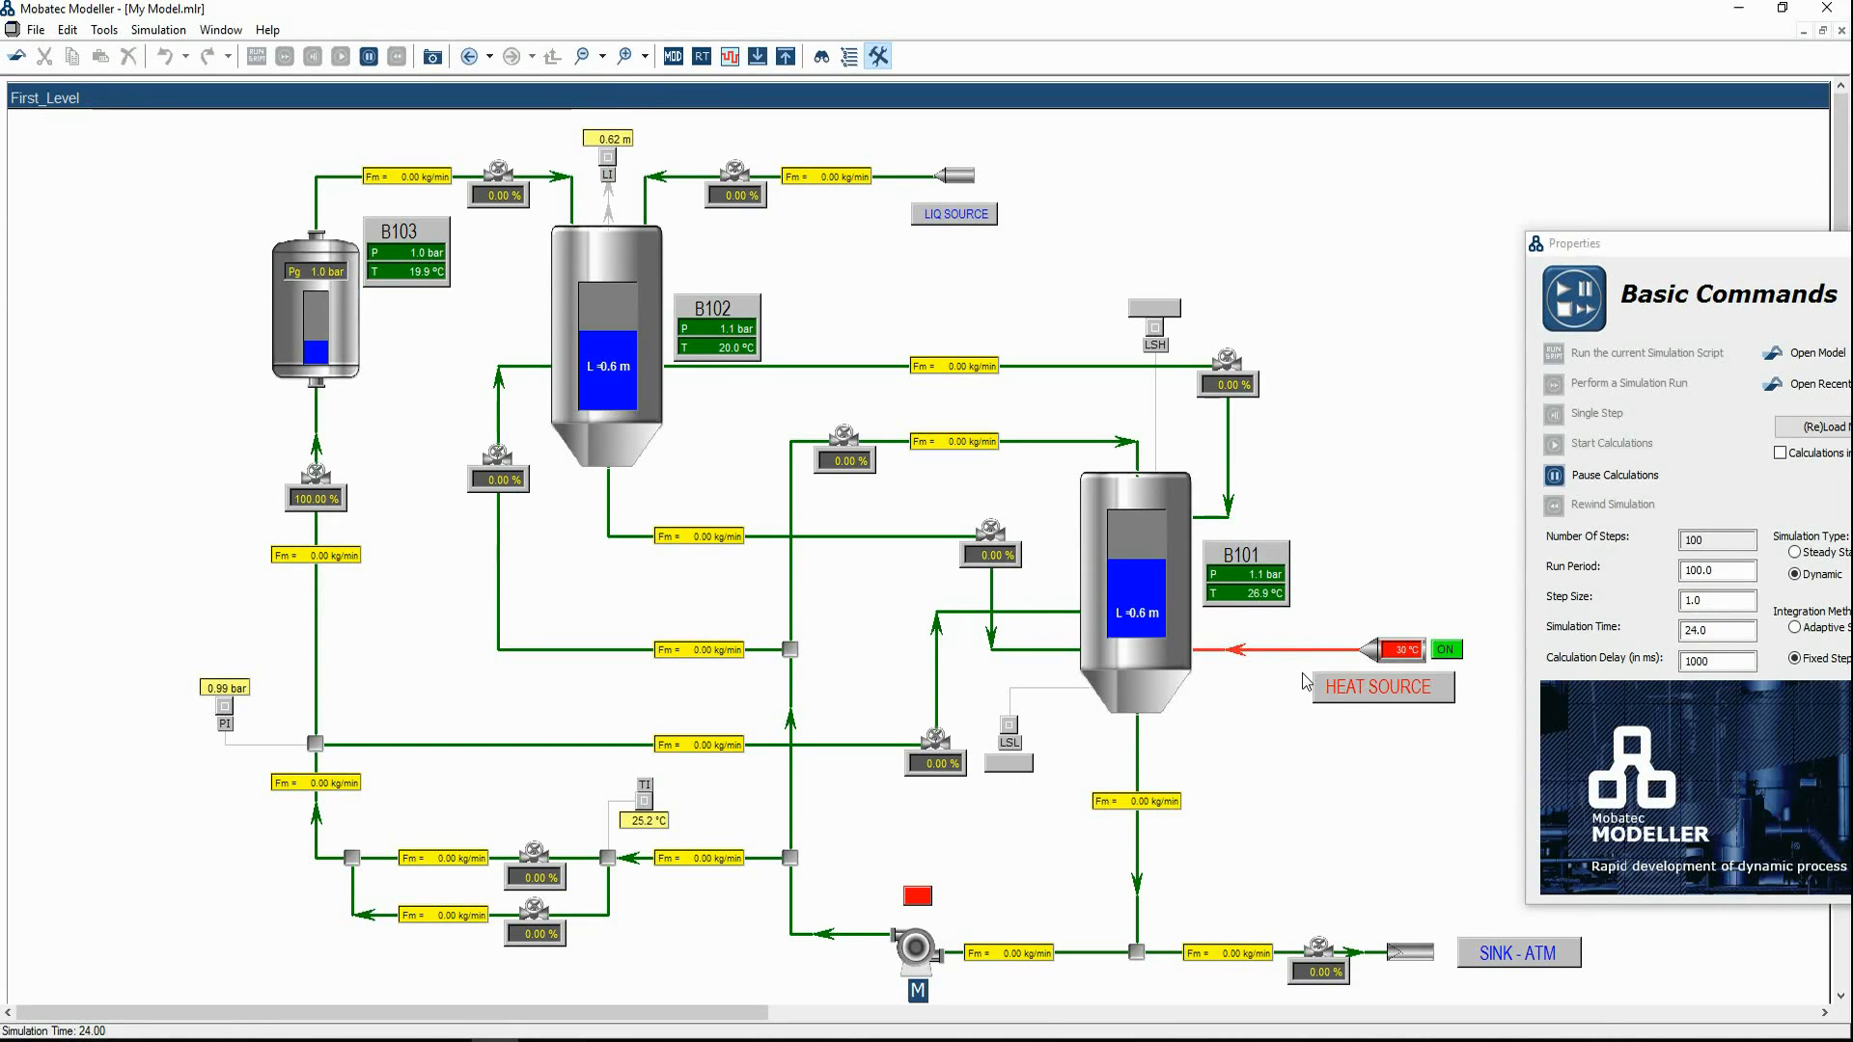
{"action": "double_click", "coordinate": [1404, 651]}
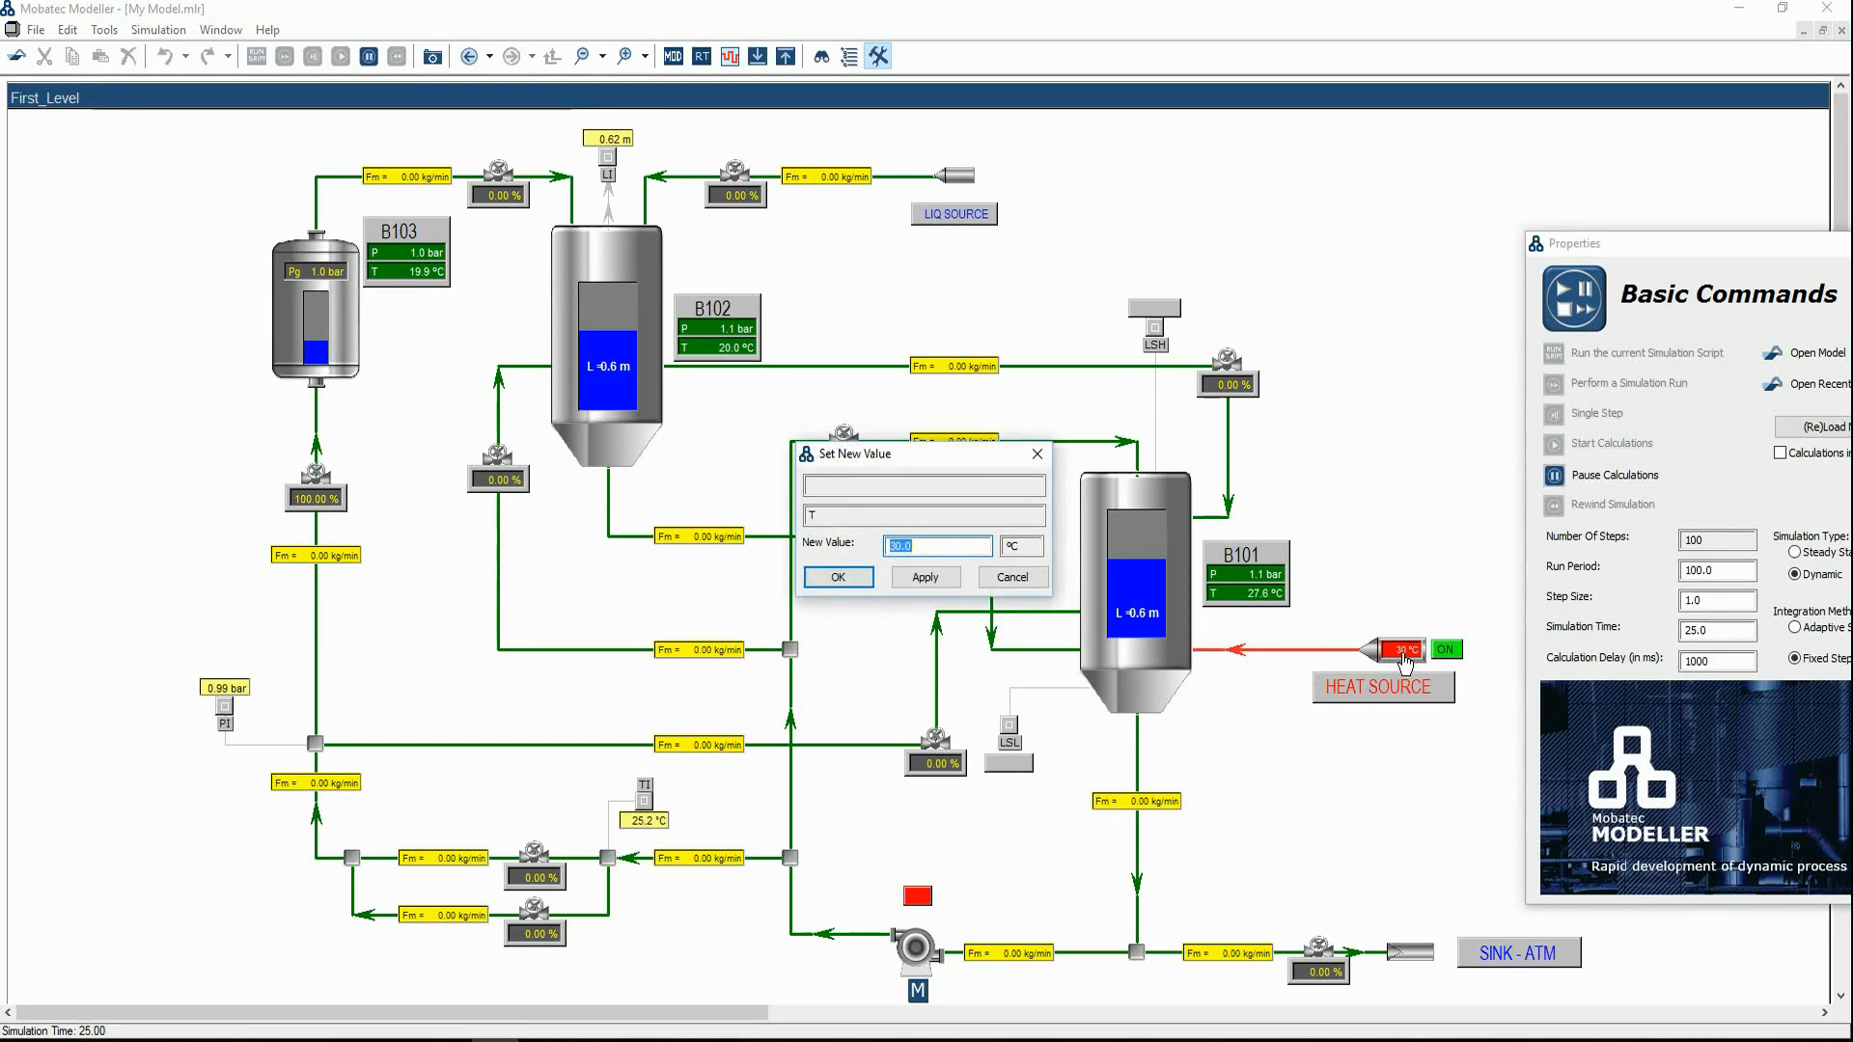
{"action": "type", "text": "40"}
{"action": "key", "text": "Return"}
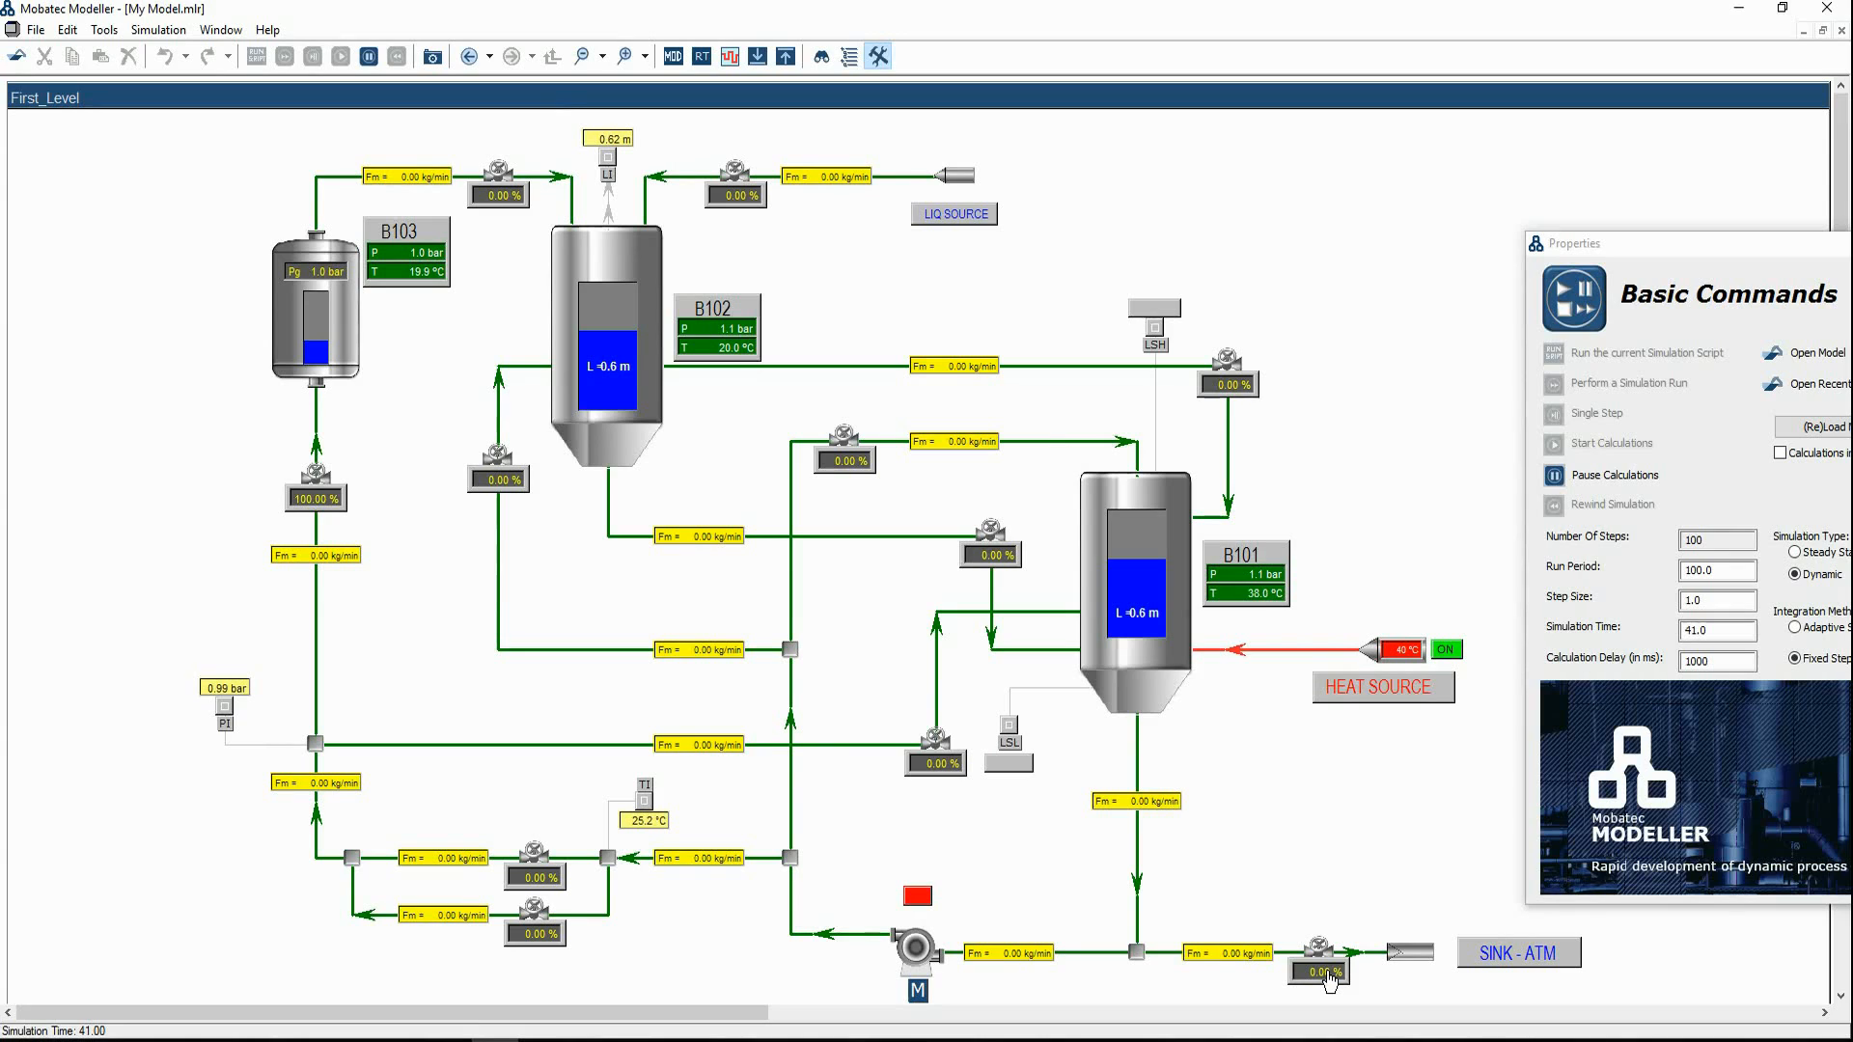
Set the opening of the valve before SINK - ATM to 100 %
{"action": "double_click", "coordinate": [1330, 977]}
{"action": "type", "text": "100"}
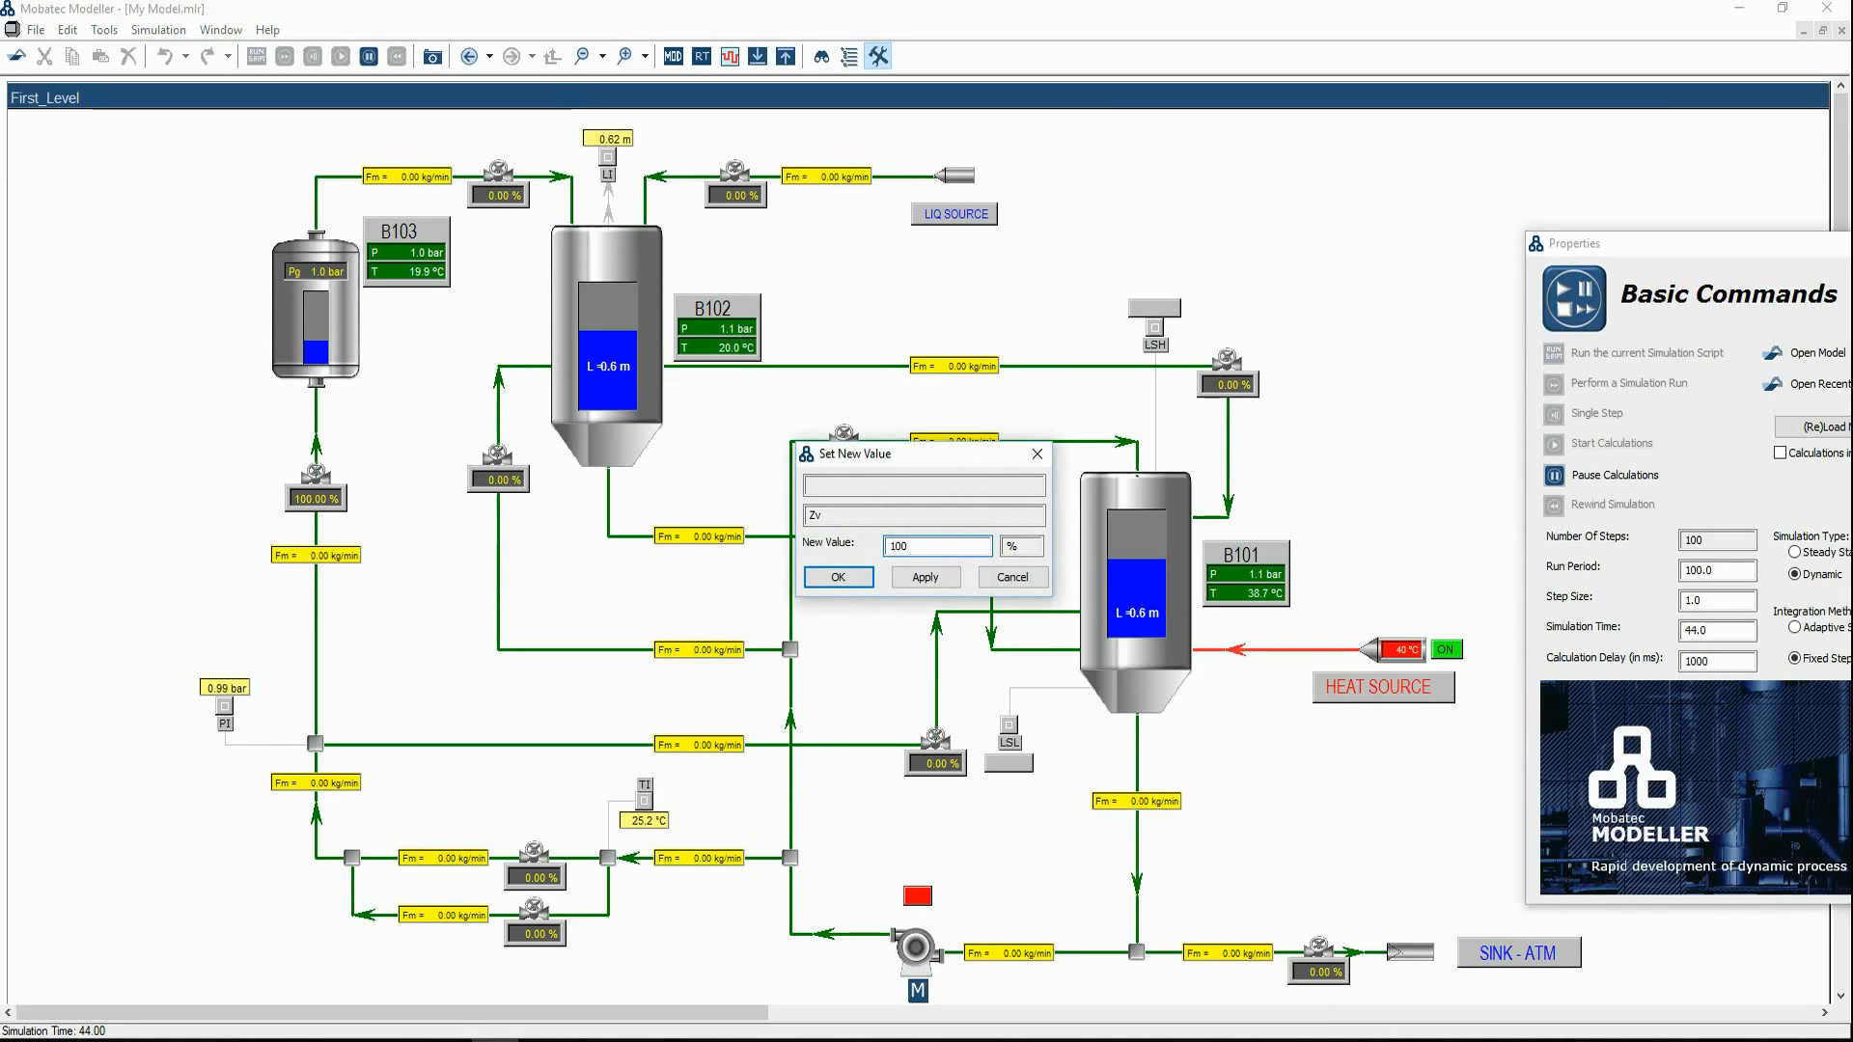
{"action": "key", "text": "Return"}
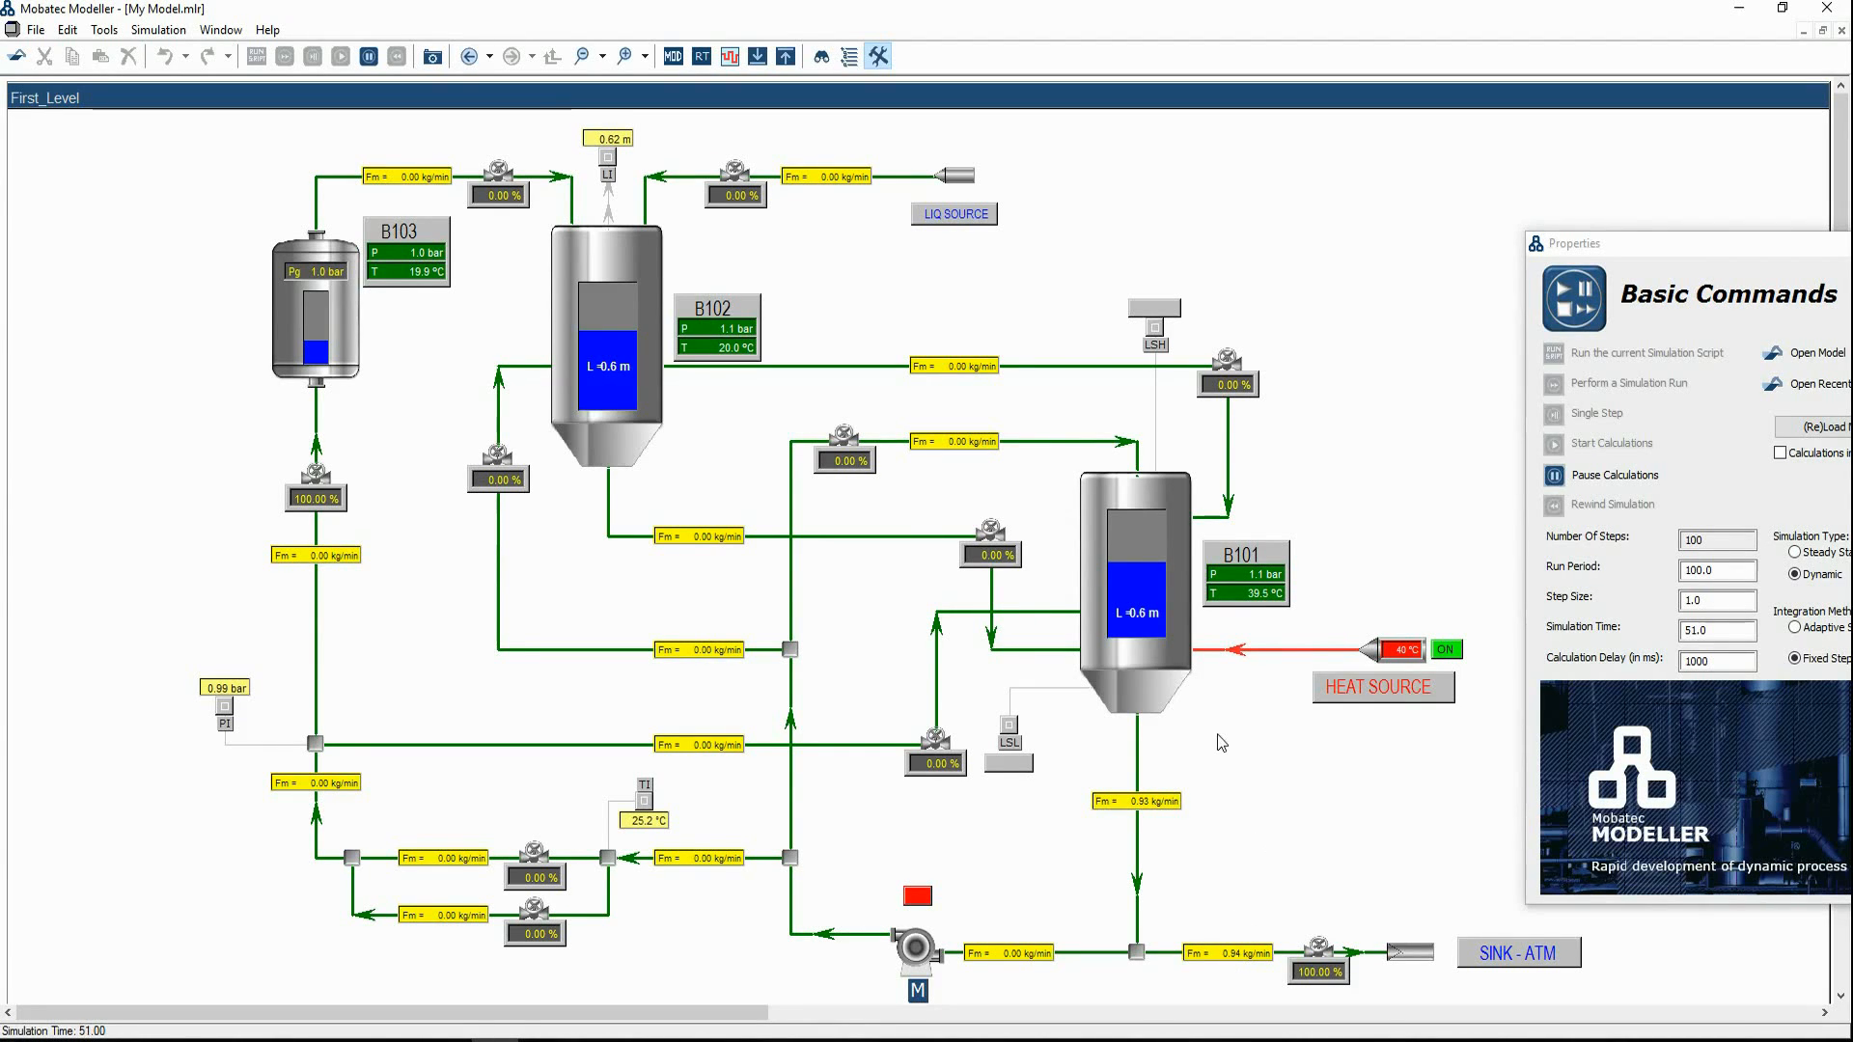
Pause the simulation, set the calculation delay to 0 ms and restart the calculations
{"action": "left_click", "coordinate": [1616, 475]}
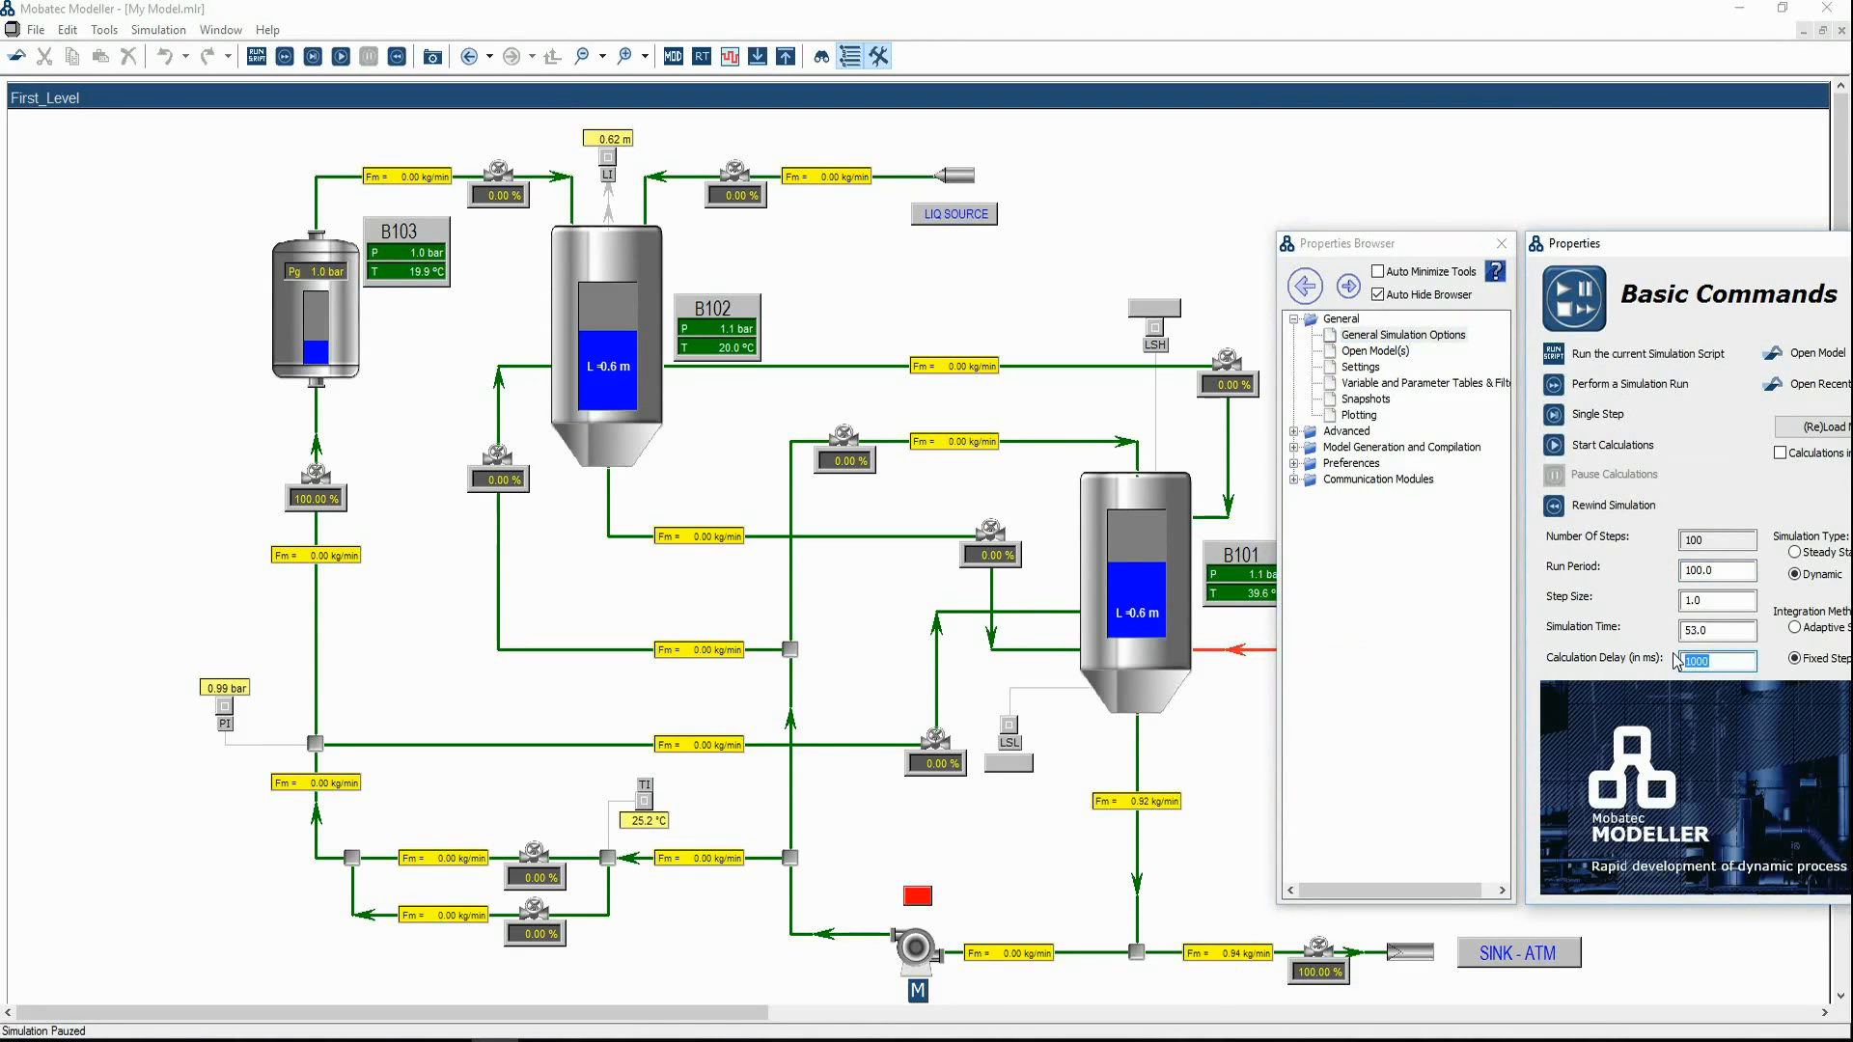
{"action": "key", "text": "BackSpace"}
{"action": "left_click", "coordinate": [1614, 447]}
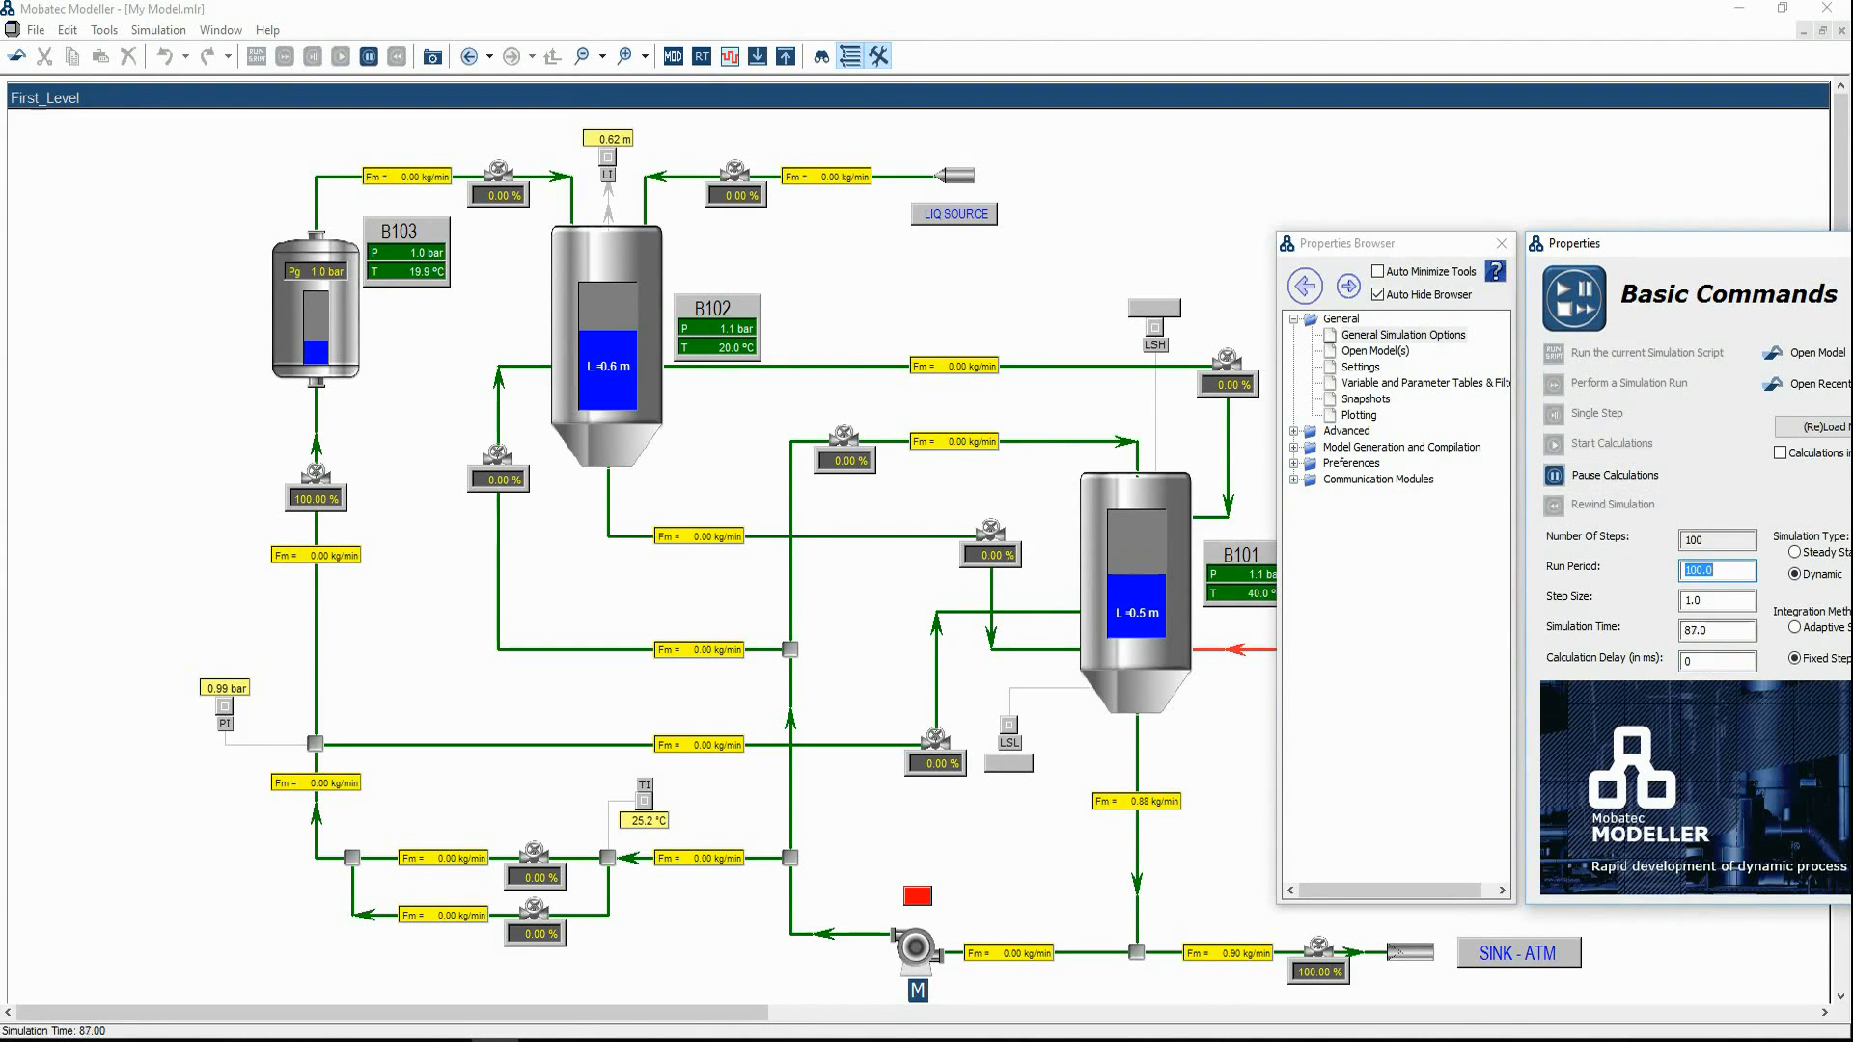
Set the calculation delay to 1000 ms while the simulation runs
{"action": "left_click", "coordinate": [1680, 662]}
{"action": "type", "text": "1000"}
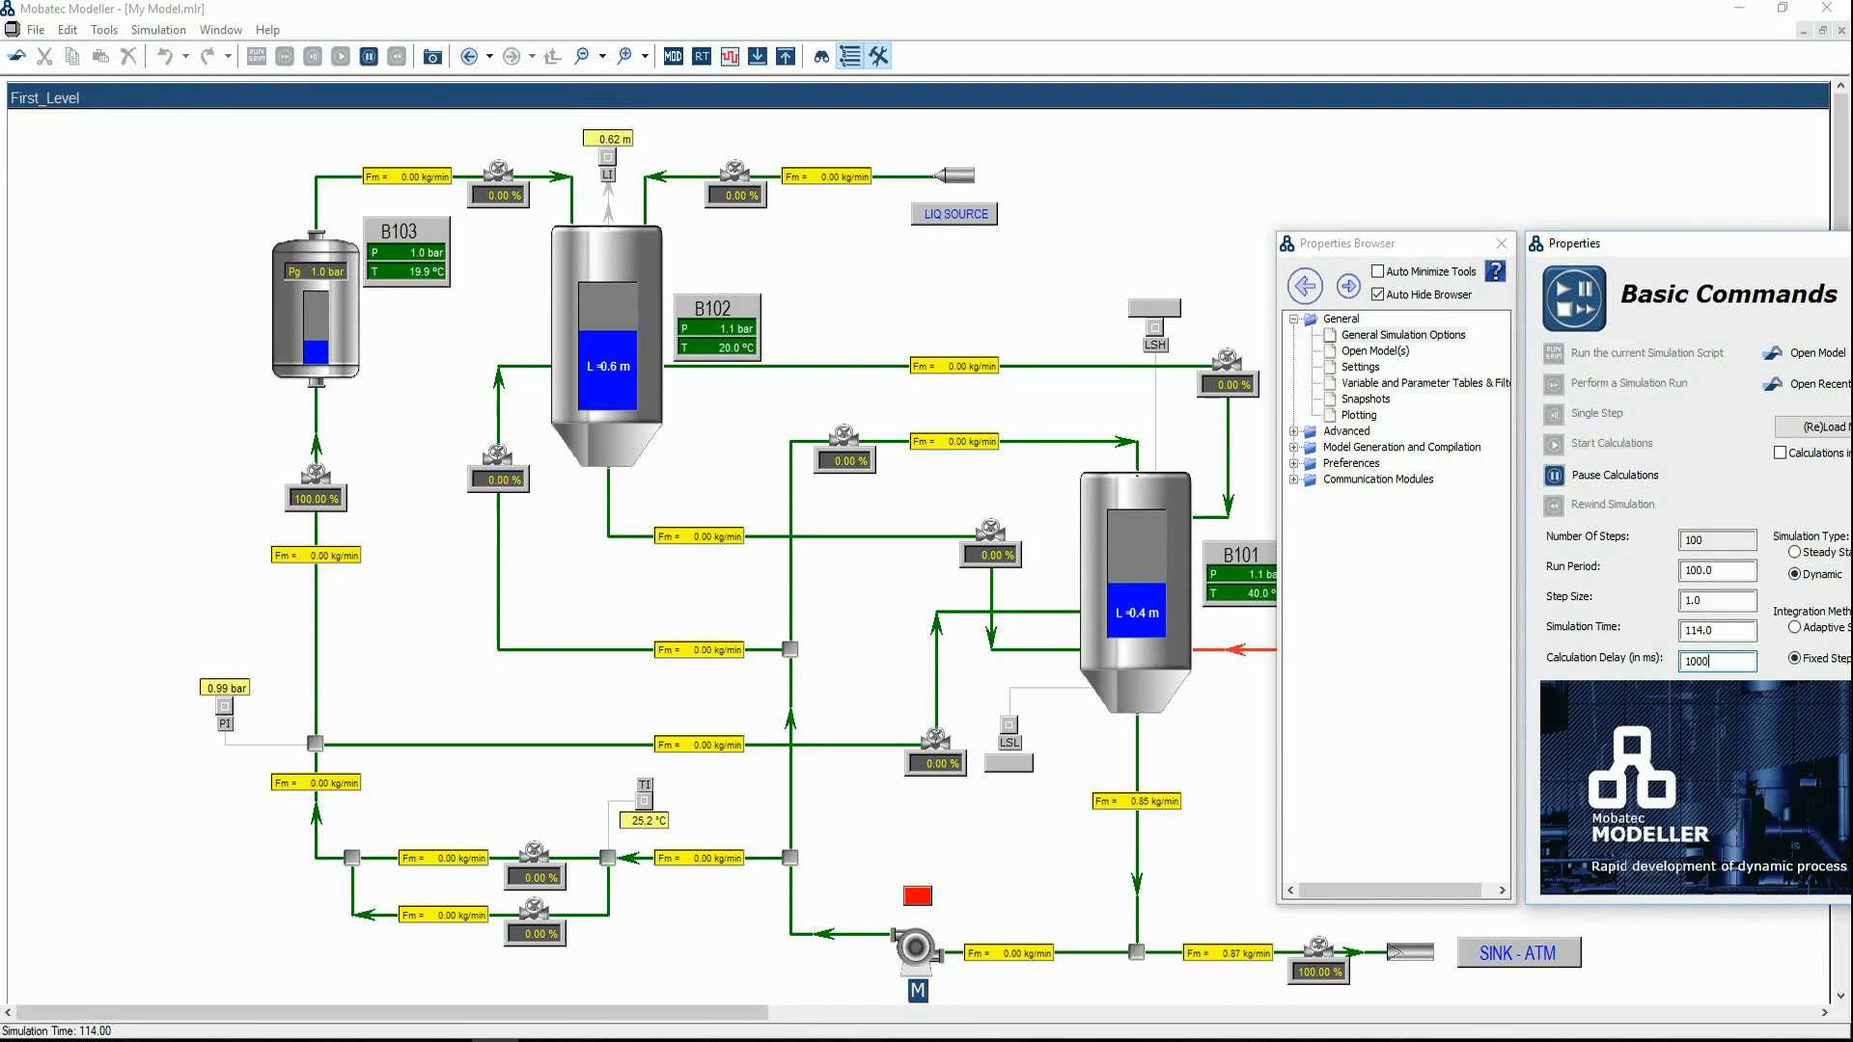
Speed up the running simulation with a shorter calculation delay, restore the delay to 1000 ms and pause the calculations
{"action": "key", "text": "BackSpace"}
{"action": "key", "text": "BackSpace"}
{"action": "key", "text": "BackSpace"}
{"action": "type", "text": "0"}
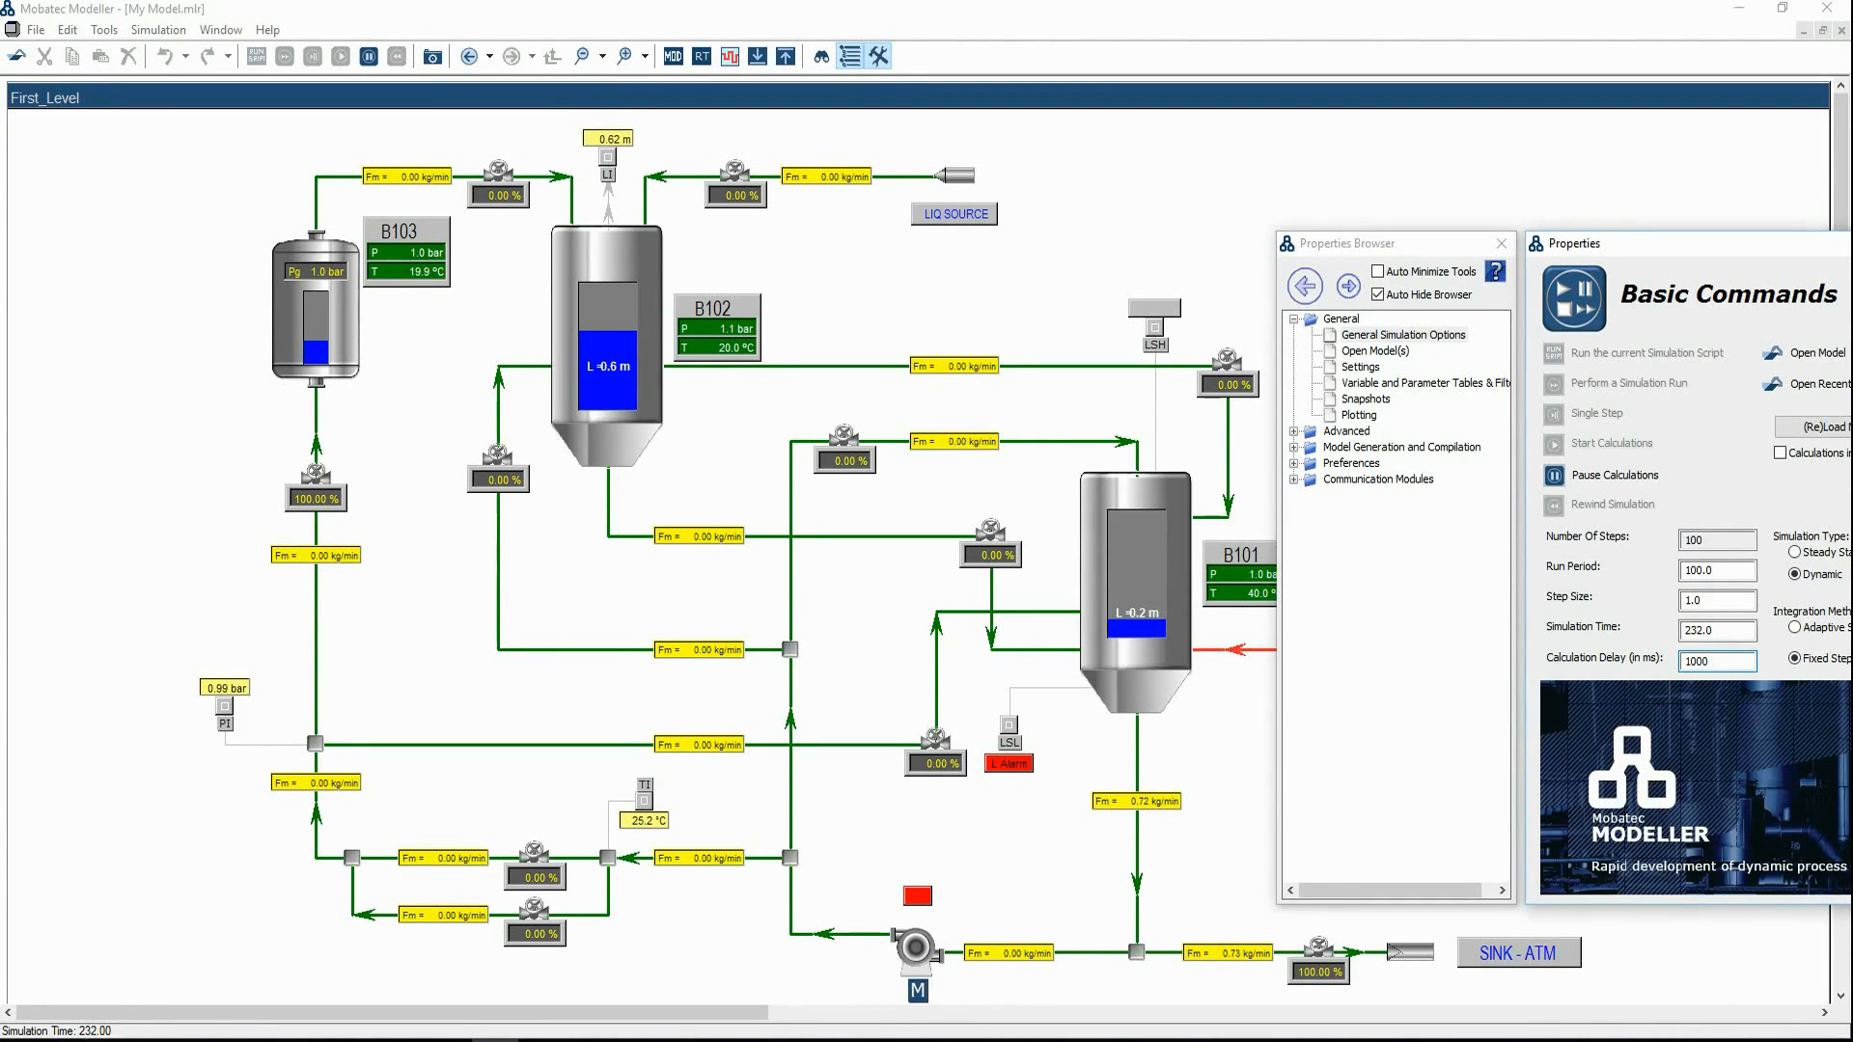
{"action": "left_click", "coordinate": [1613, 475]}
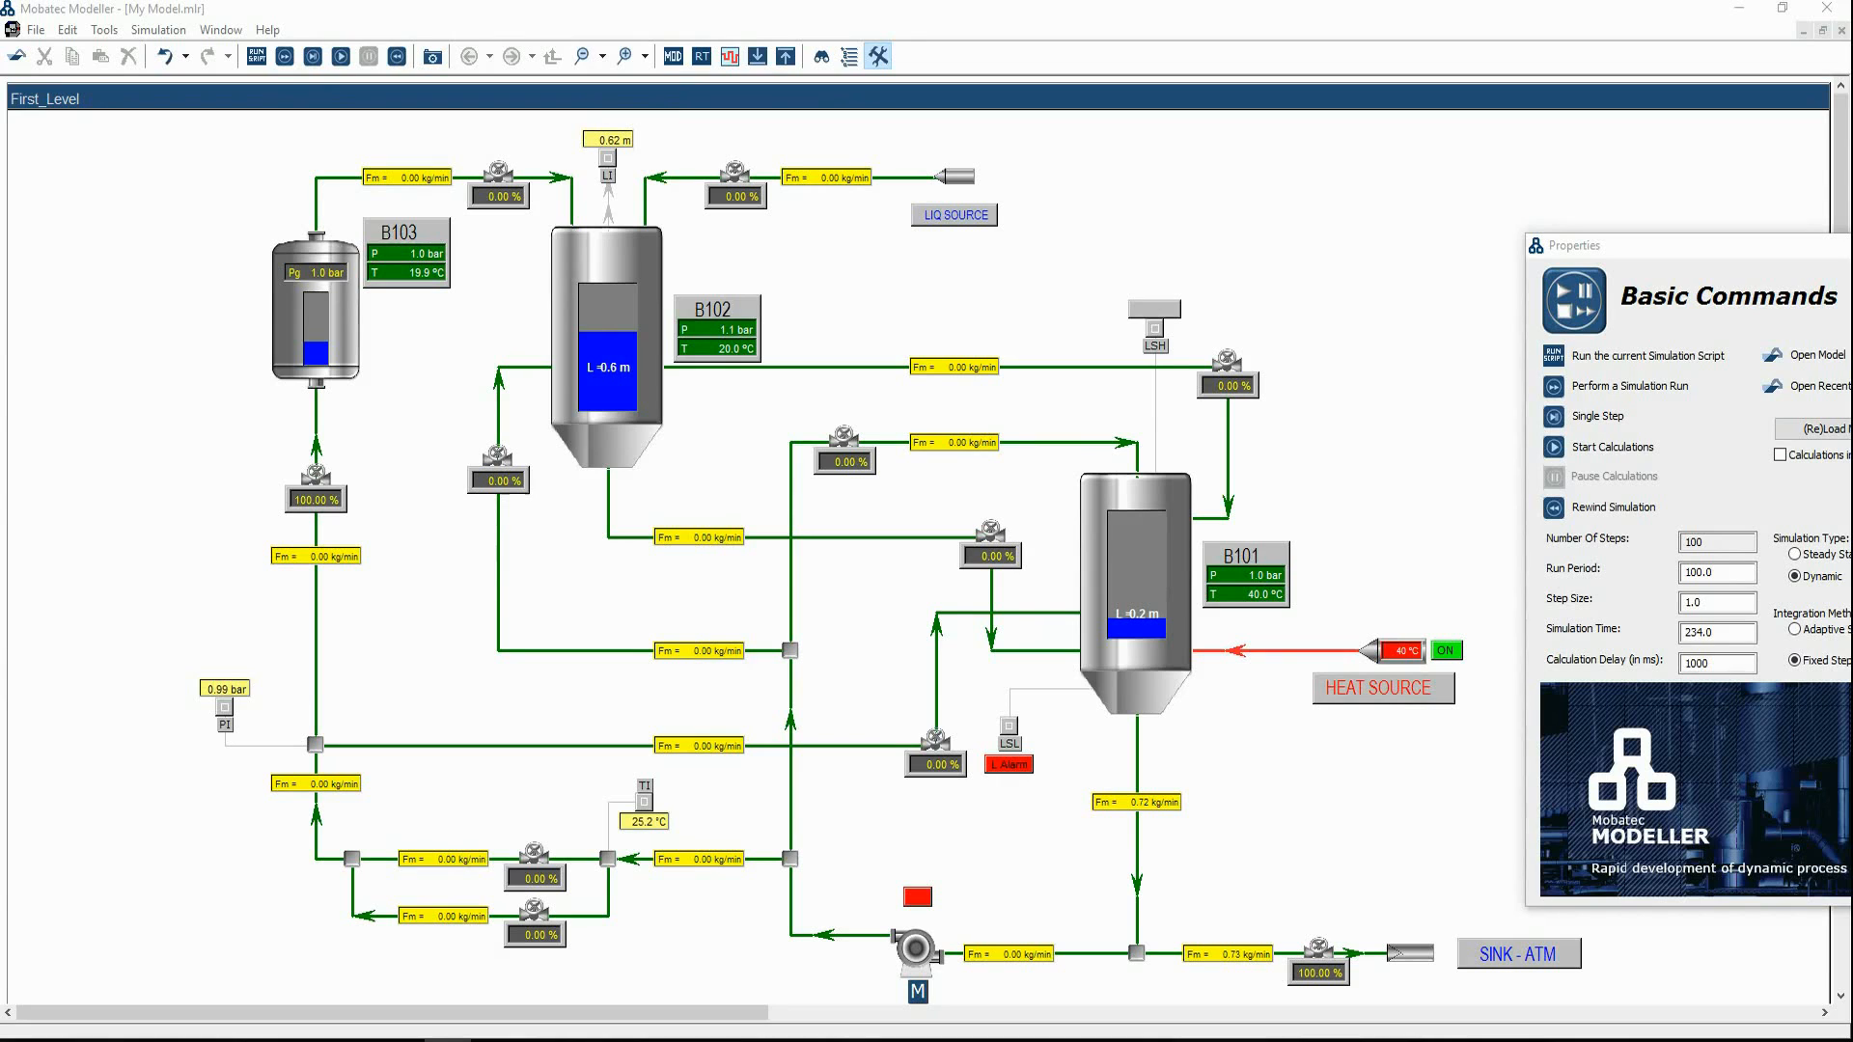
Return to model editing and set the connection through the valve feeding the top of B101 to draw behind other connections
{"action": "left_click", "coordinate": [675, 58]}
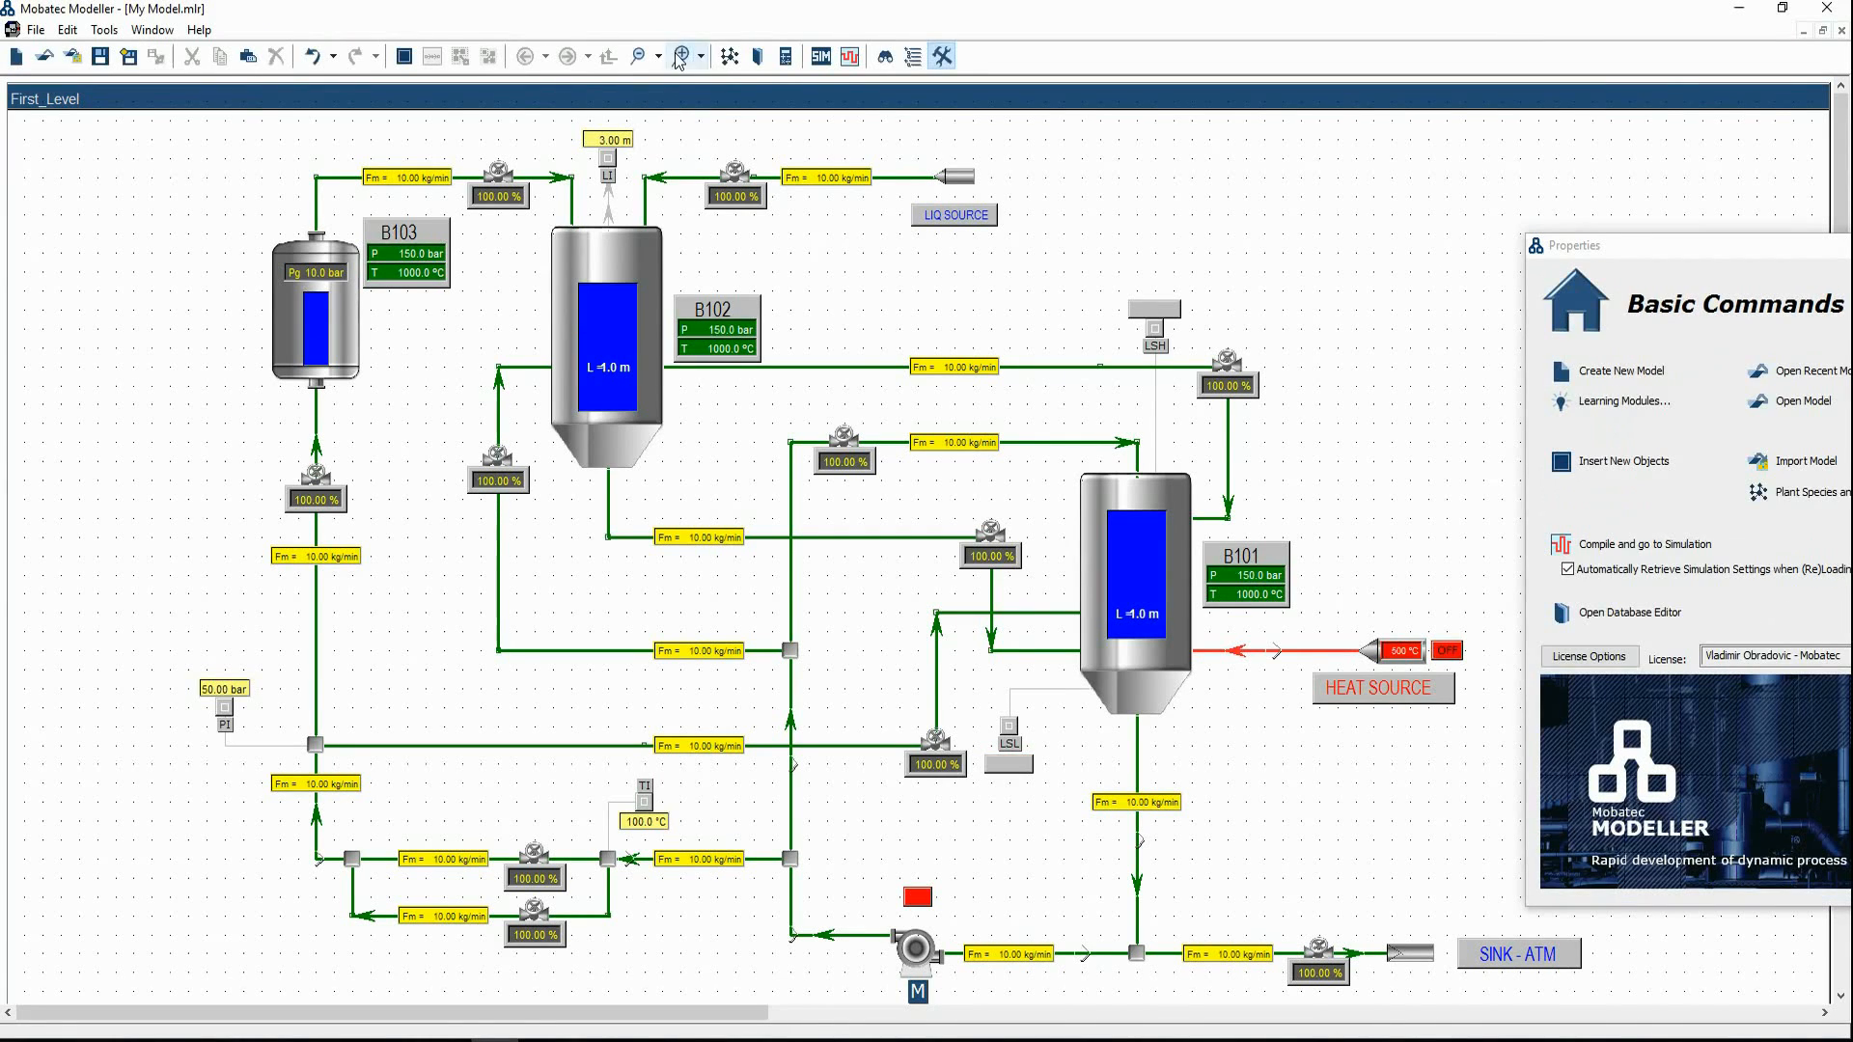
{"action": "left_click", "coordinate": [845, 439]}
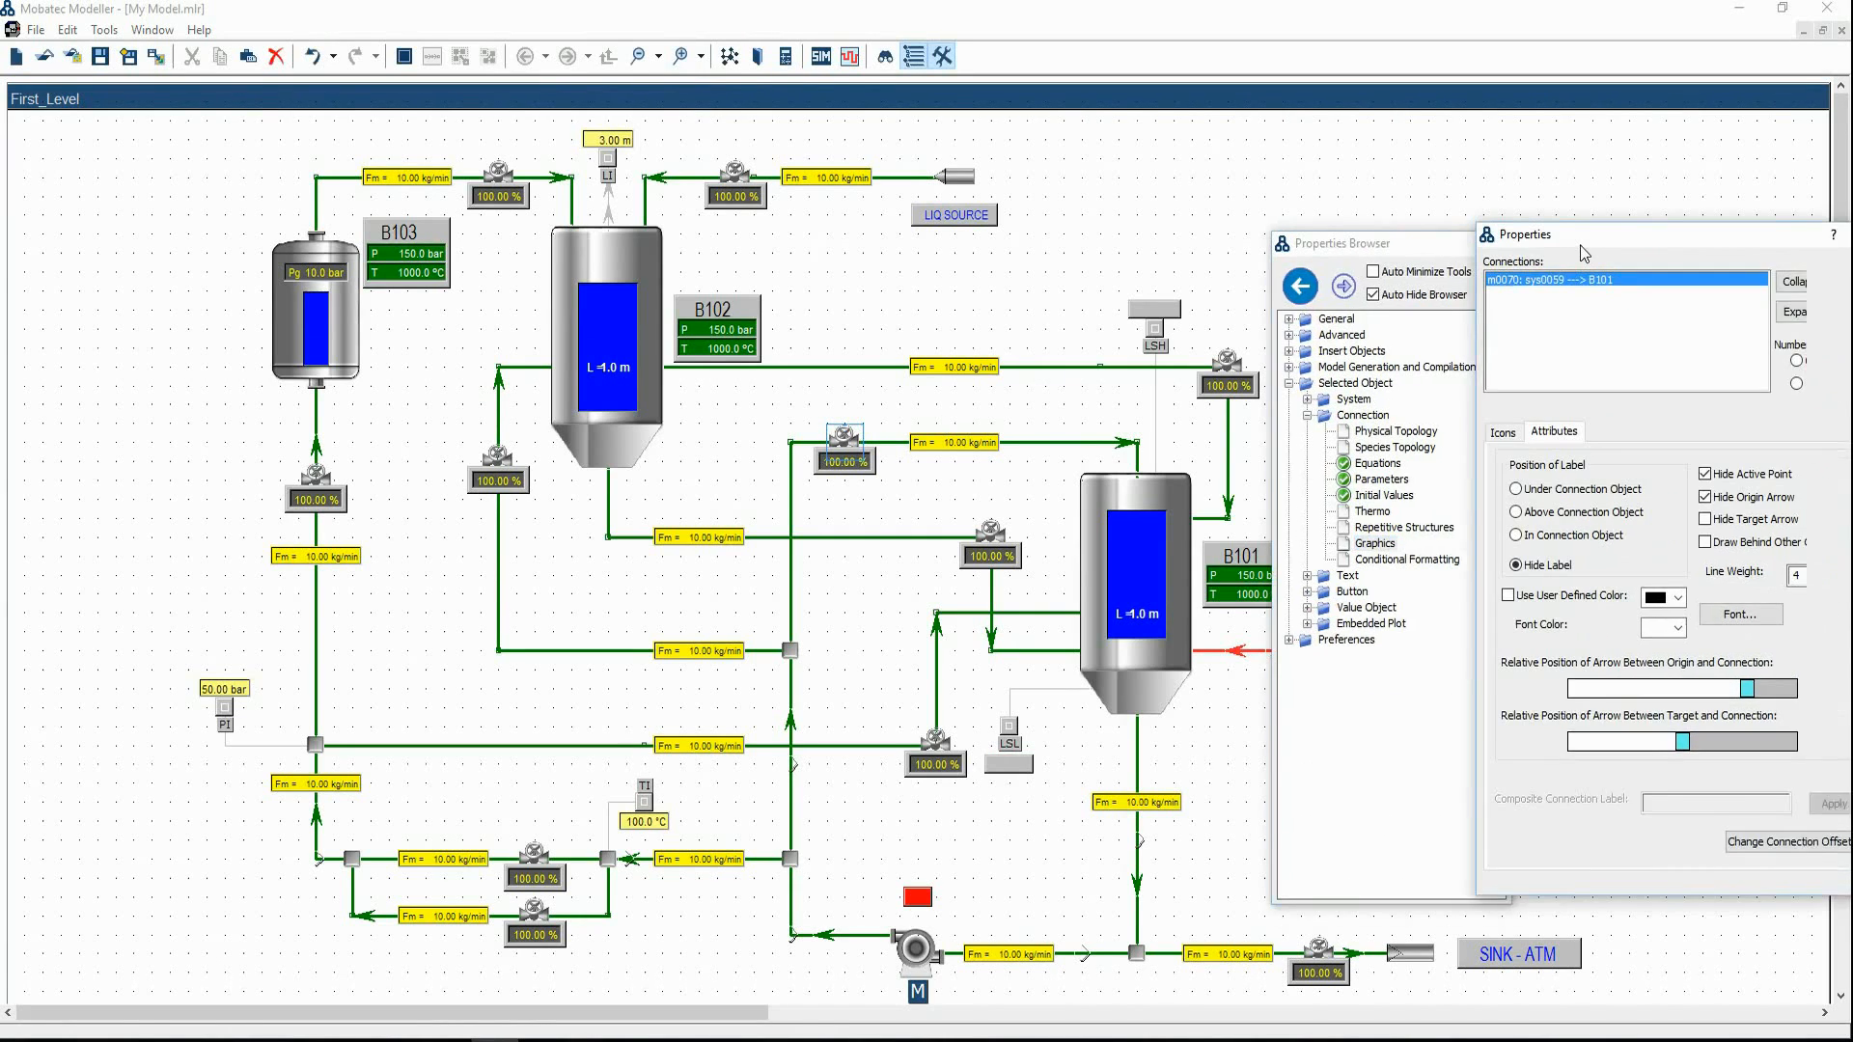
{"action": "left_click_drag", "start_coordinate": [1631, 266], "coordinate": [1485, 234]}
{"action": "left_click", "coordinate": [1249, 515]}
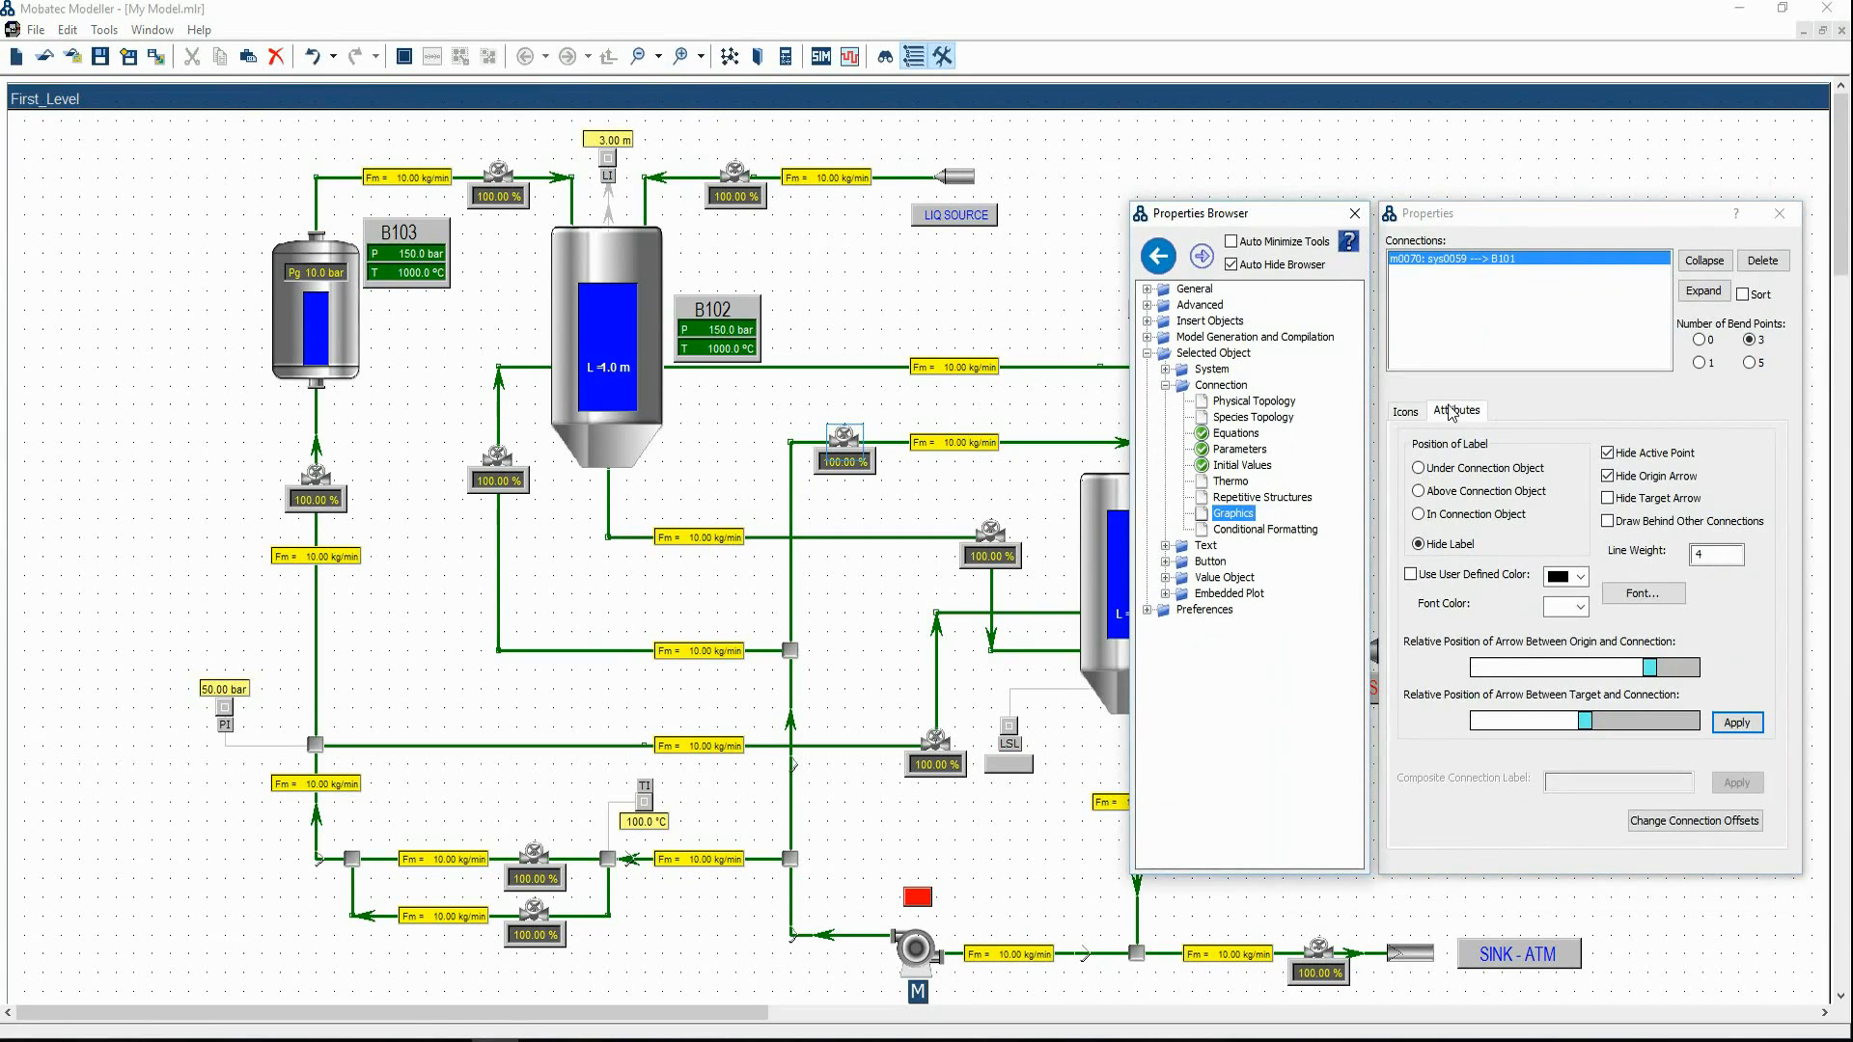
{"action": "left_click", "coordinate": [1608, 522]}
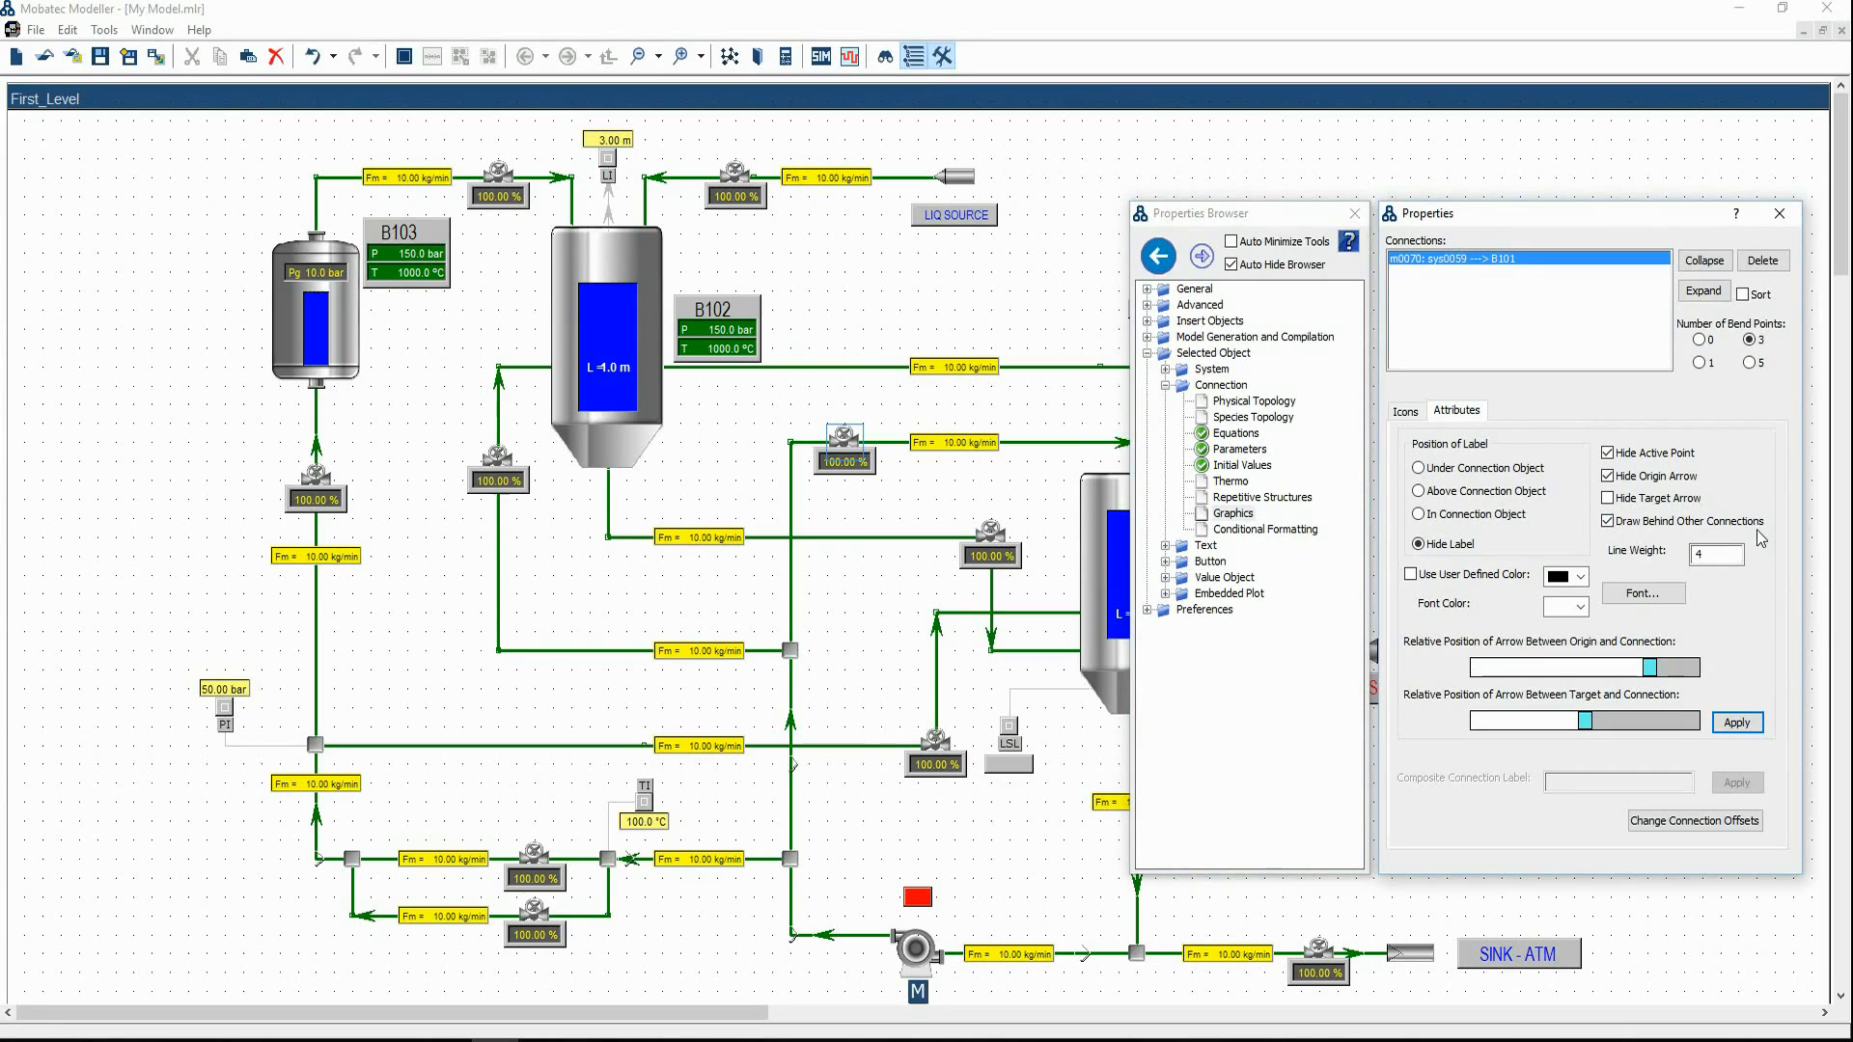
{"action": "left_click", "coordinate": [1737, 723]}
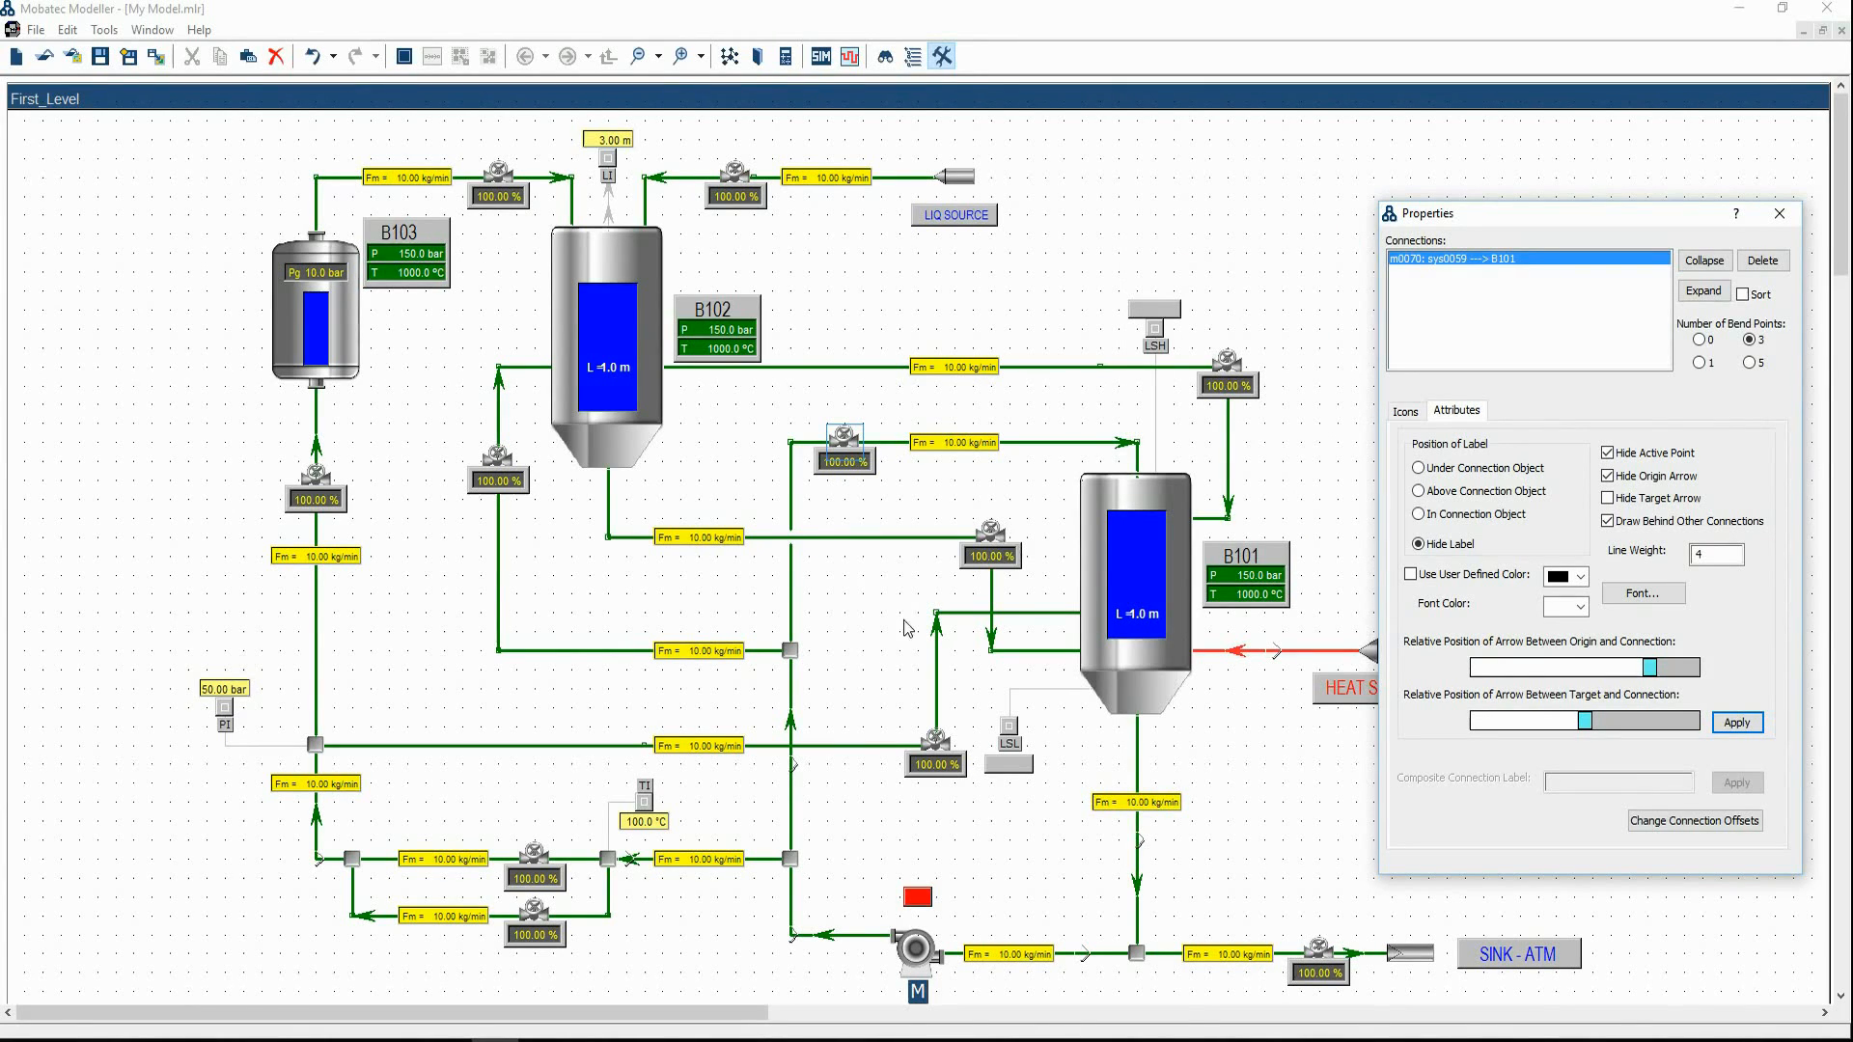
{"action": "left_click", "coordinate": [863, 661]}
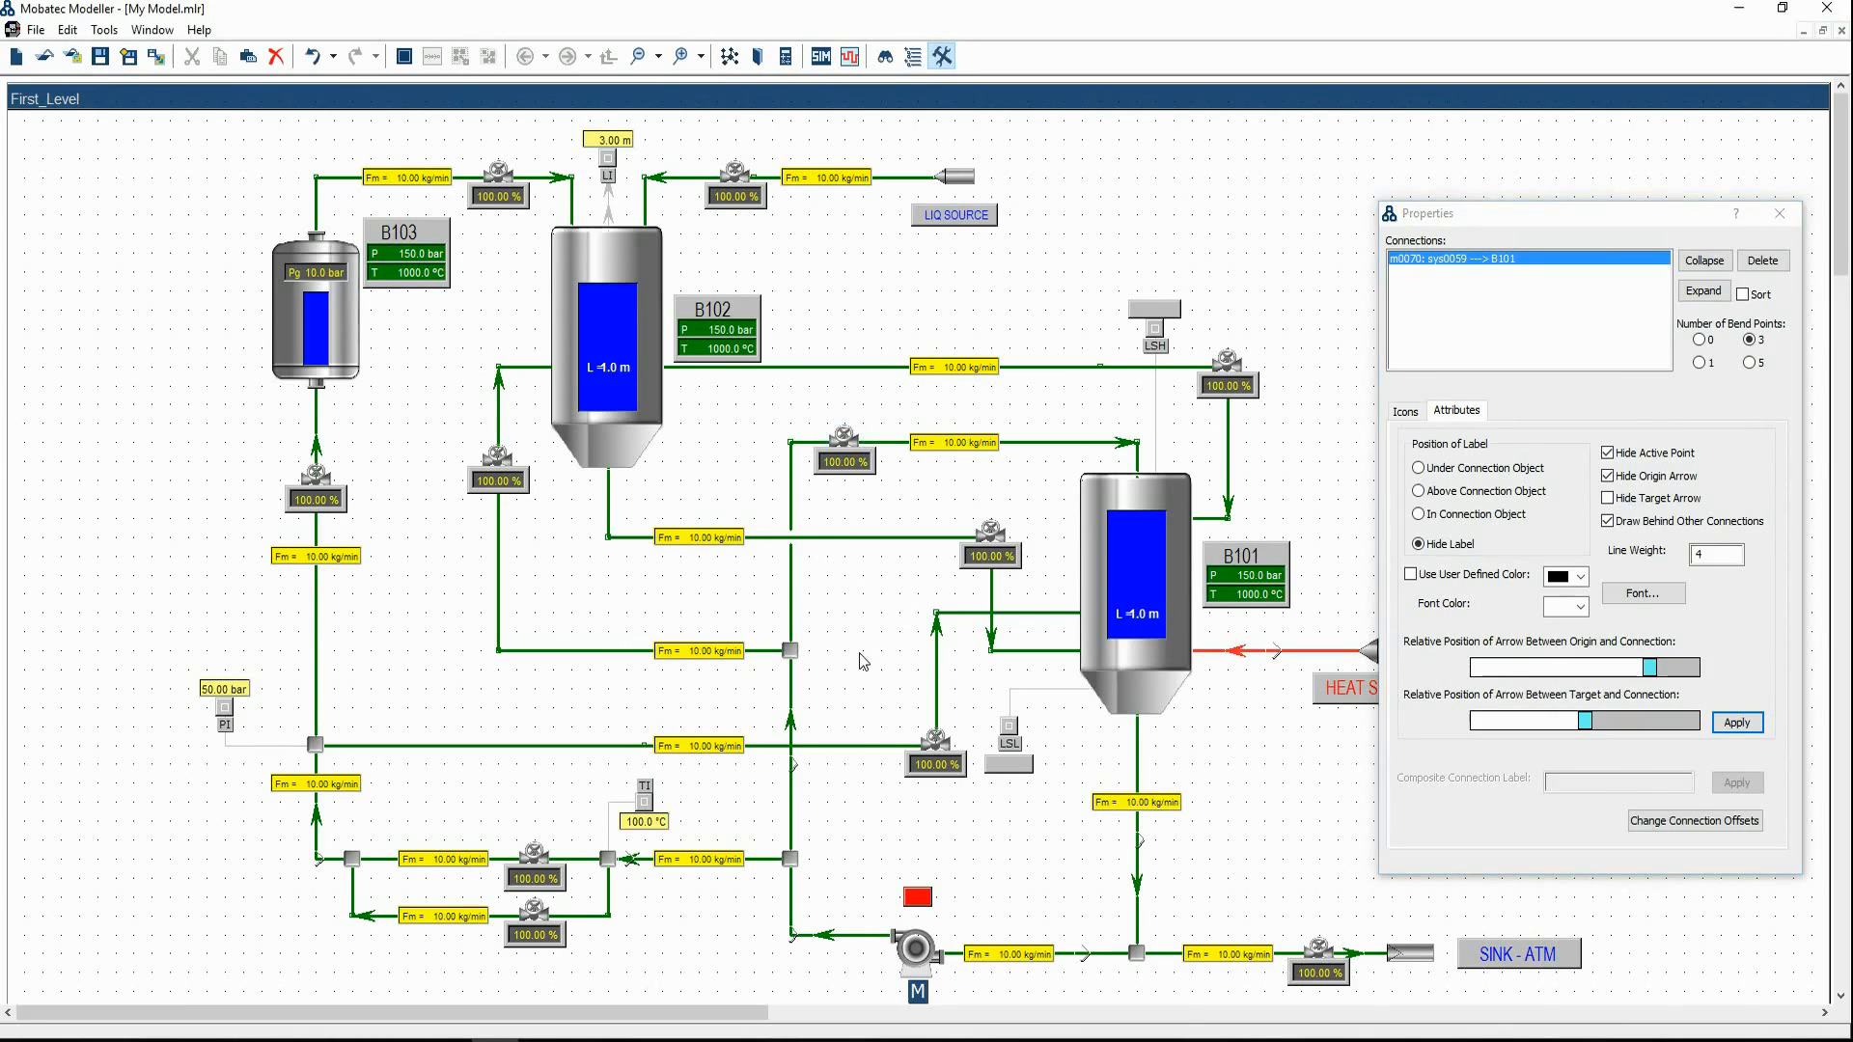
Draw the connection through the valve beside LSL behind the other connections as well, and return to simulation mode
{"action": "left_click", "coordinate": [938, 745]}
{"action": "left_click", "coordinate": [881, 792]}
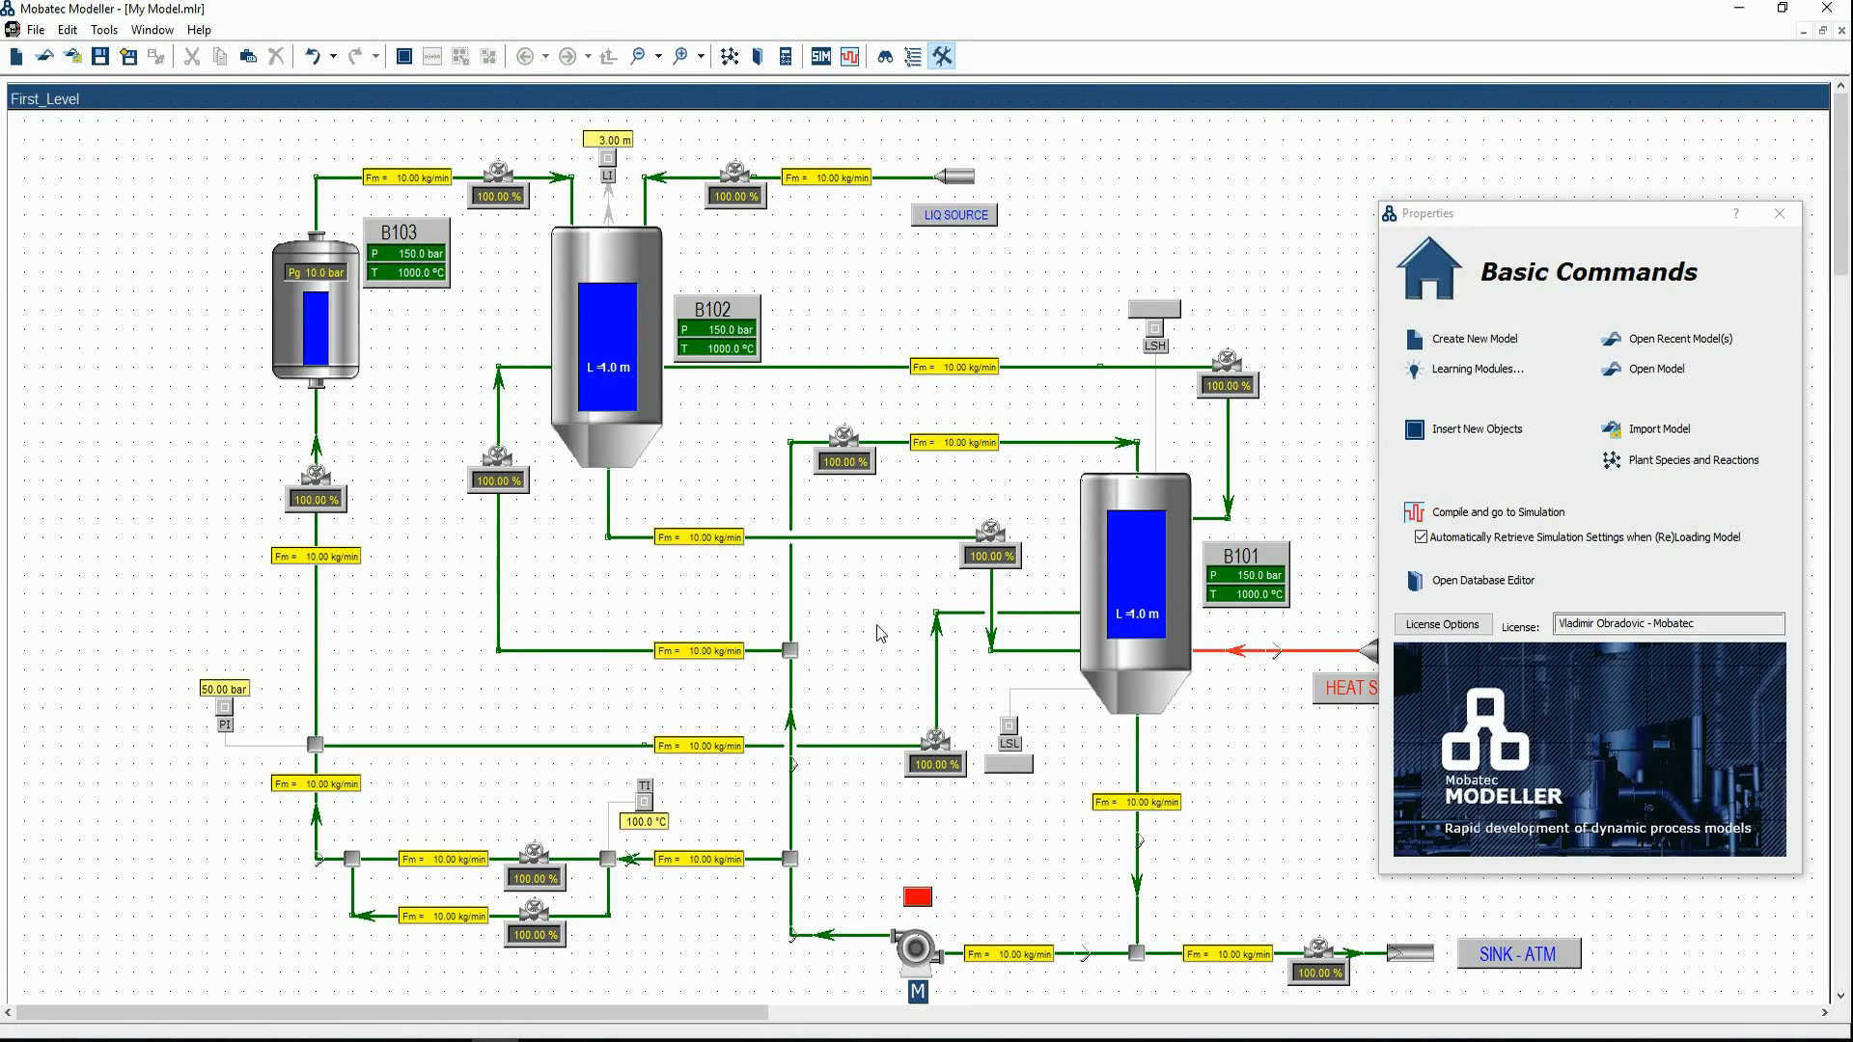
{"action": "left_click", "coordinate": [820, 58]}
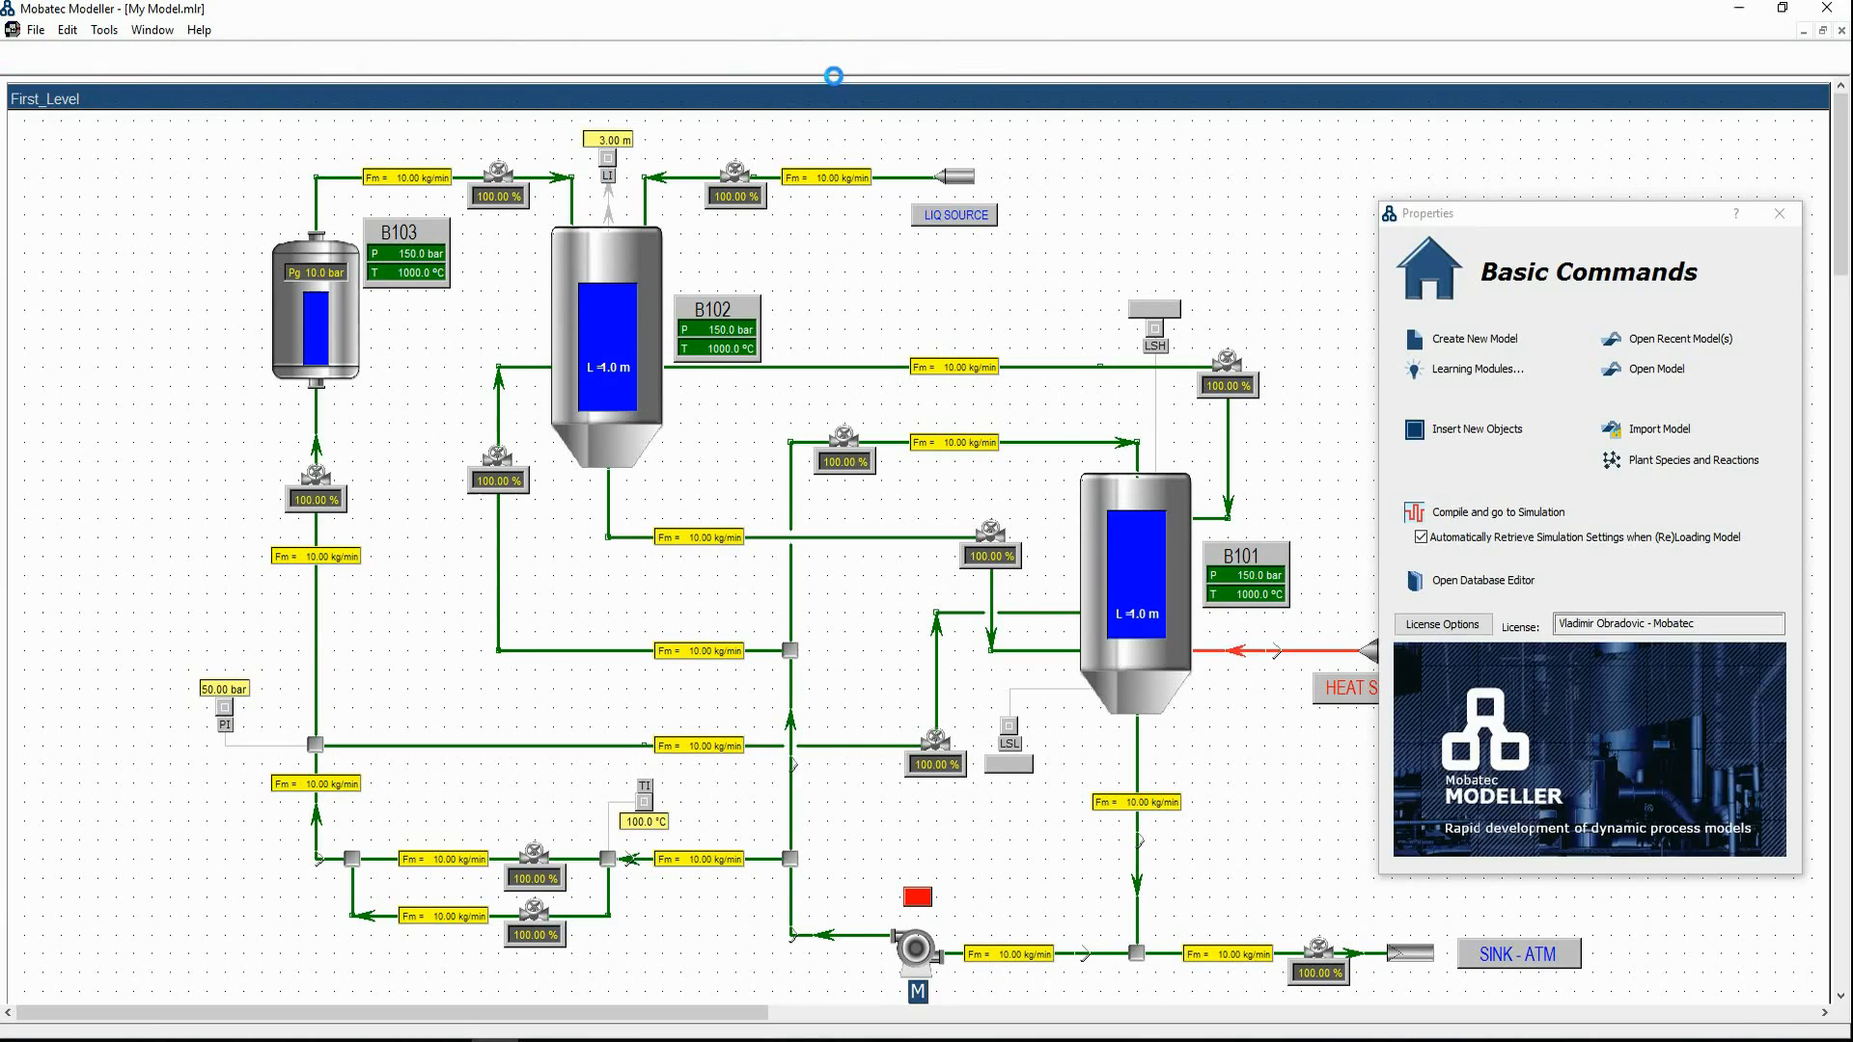